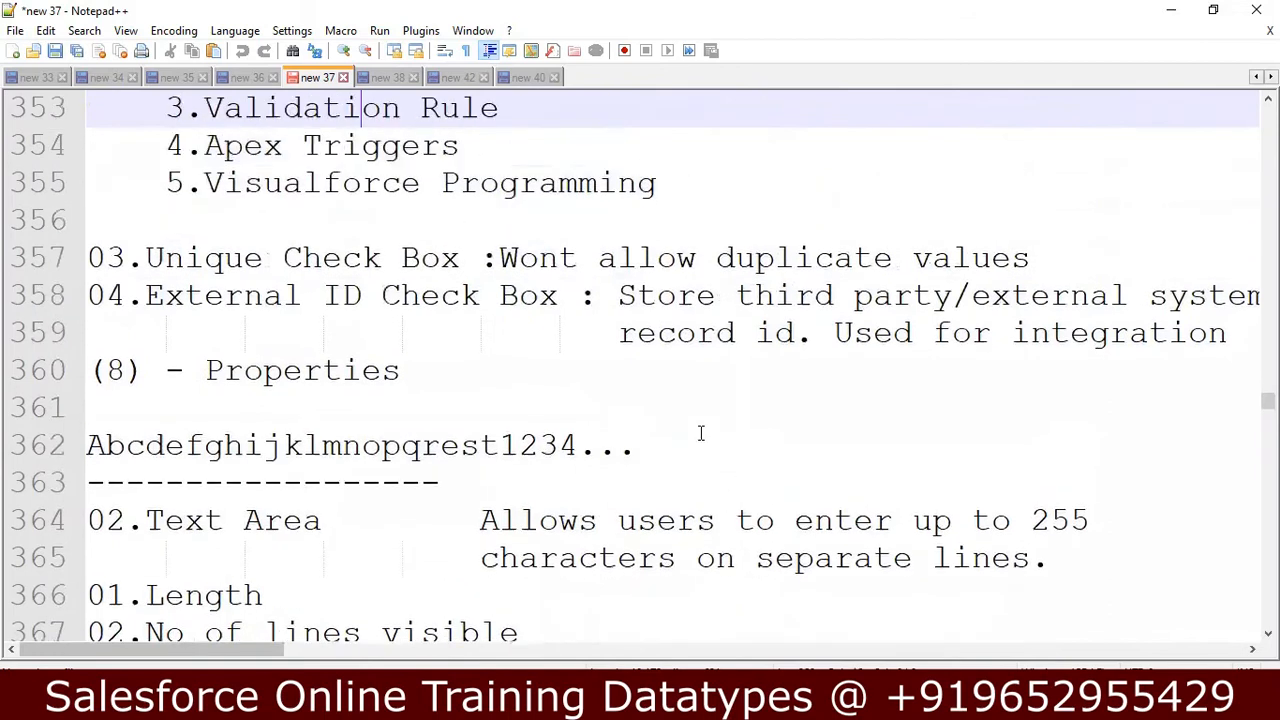
Review the data type notes upward from the Validation Rule entry to the "Data type" heading.
key("Up")
key("Up")
key("Up")
key("Up")
key("Up")
key("Up")
key("Up")
key("Up")
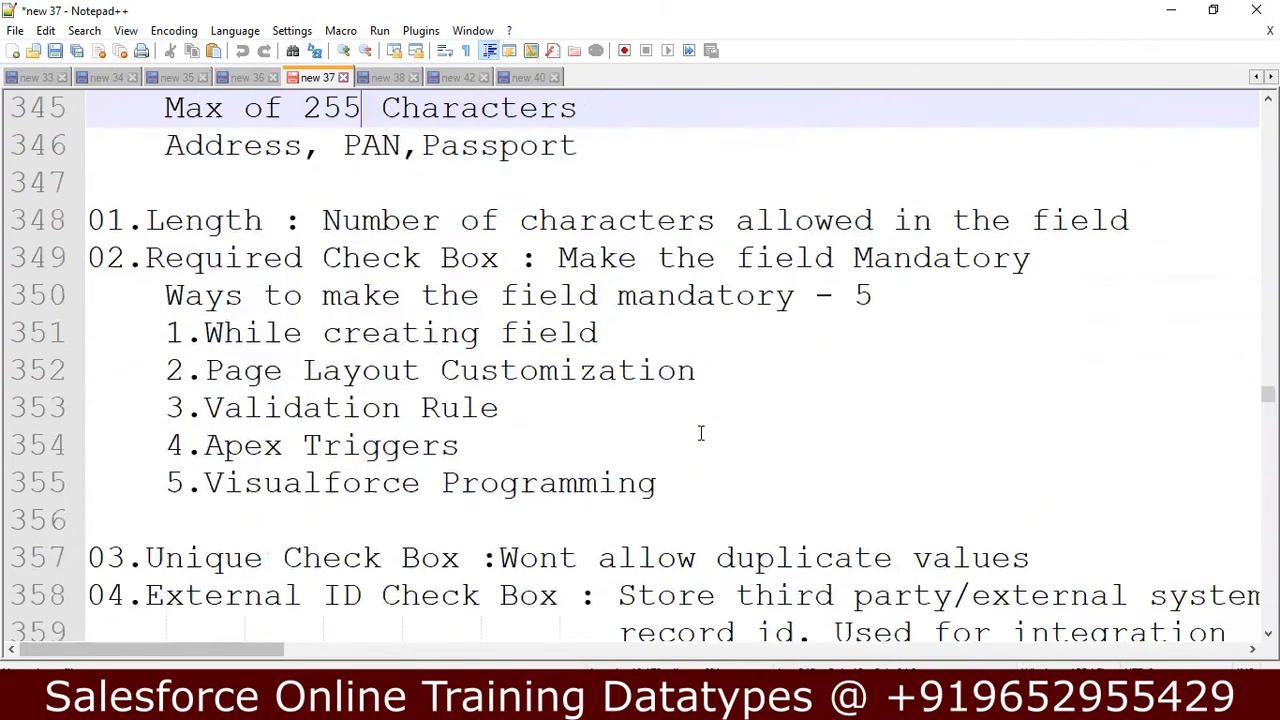
key("Up")
key("Up")
key("Up")
key("Up")
key("Up")
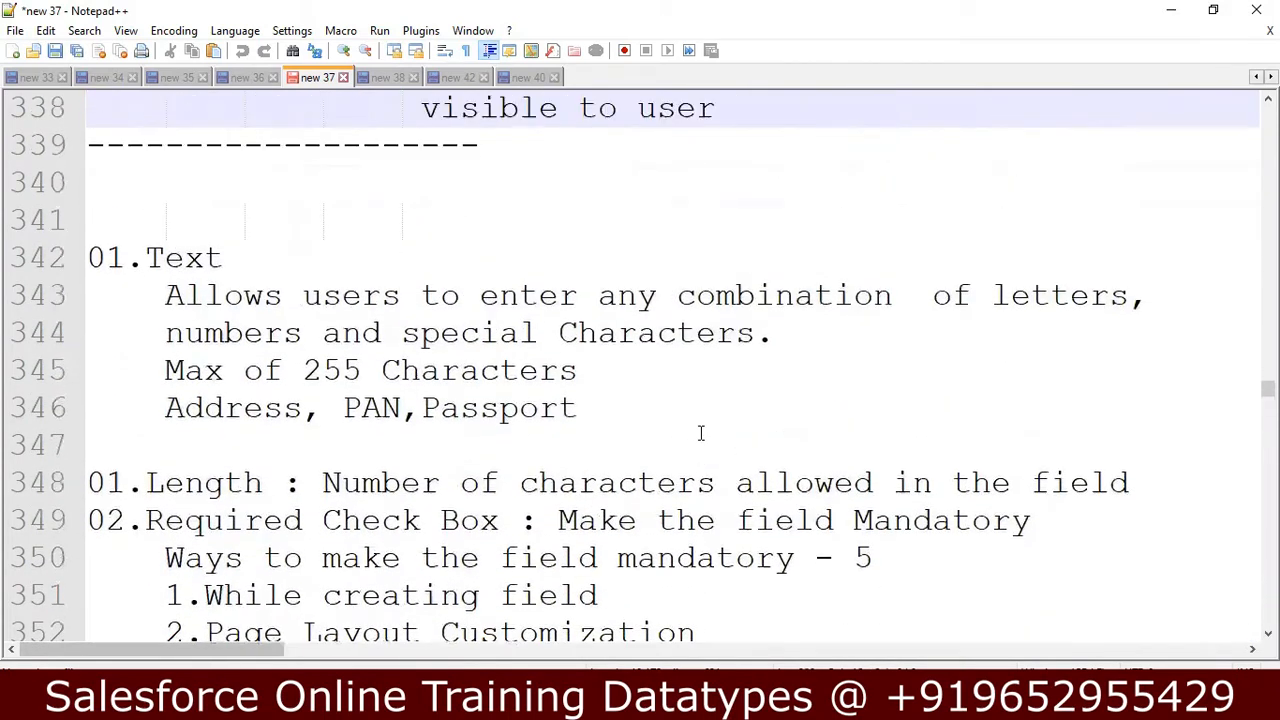
key("Up")
key("Up")
key("Up")
key("Up")
key("Up")
key("Up")
key("Up")
key("Up")
key("Up")
key("Up")
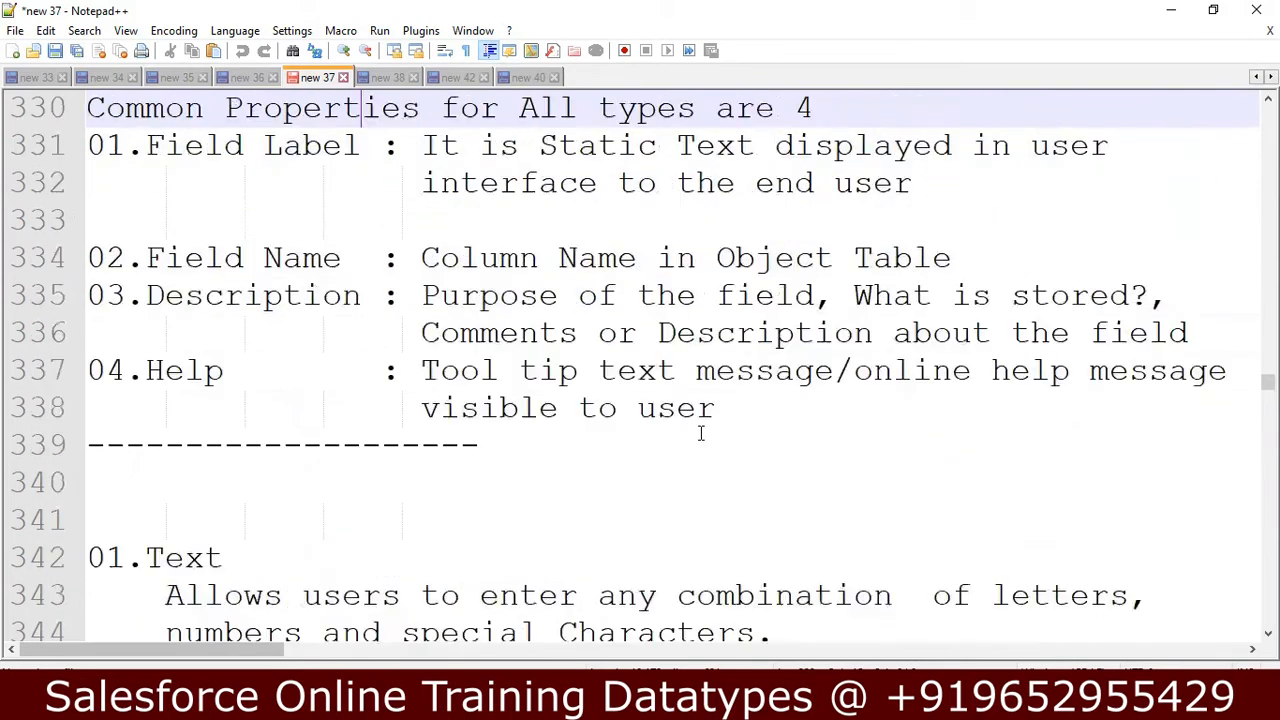
key("Up")
key("Up")
key("Up")
key("Up")
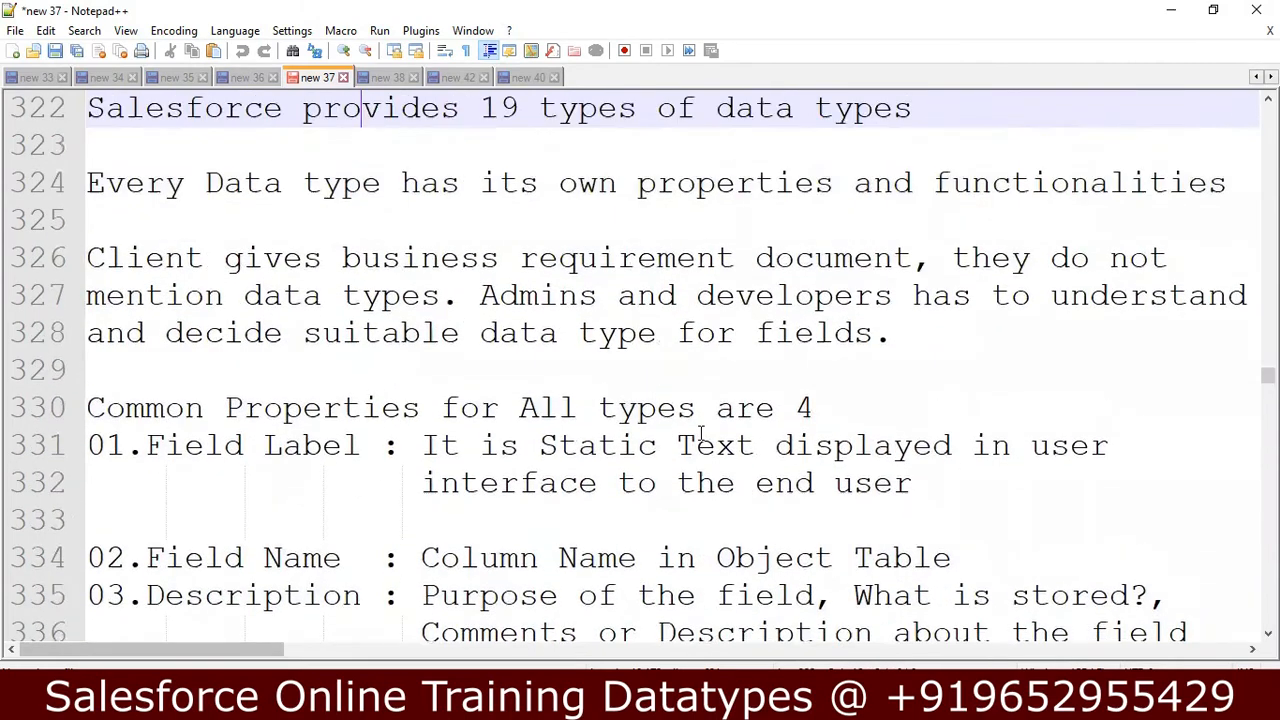
key("Up")
key("Up")
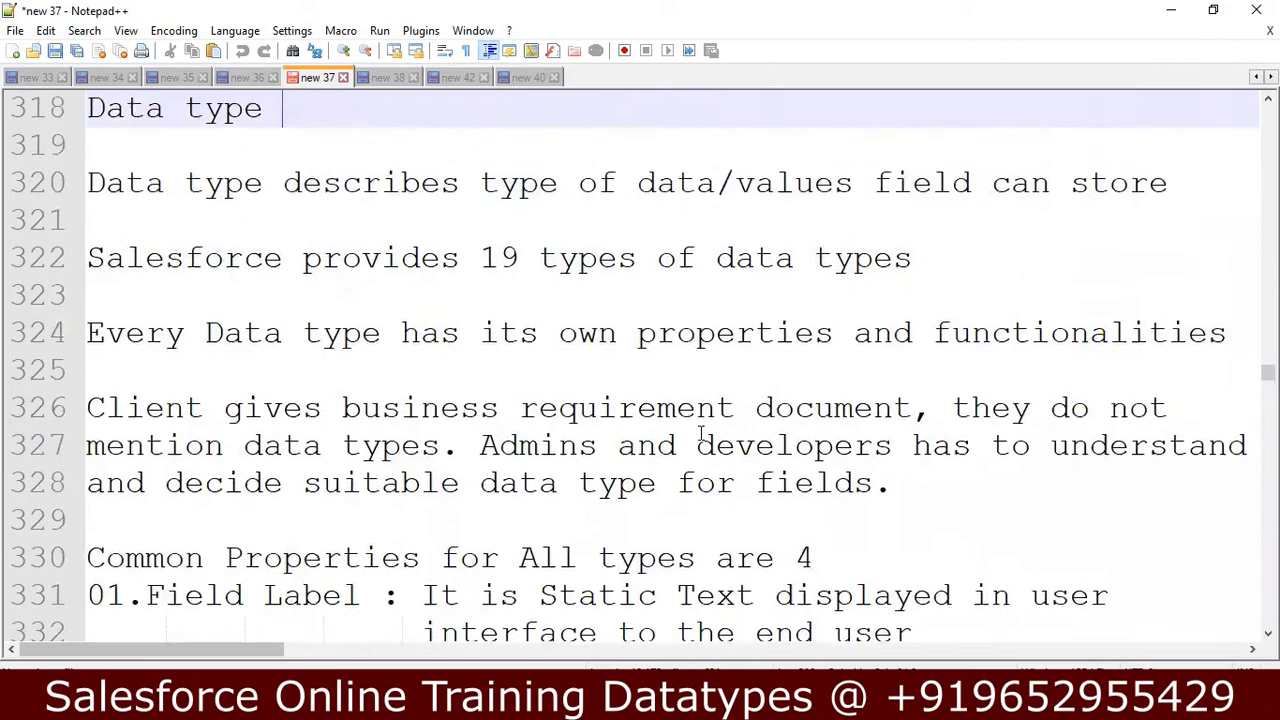
key("Down")
key("Down")
key("Up")
key("Up")
key("Down")
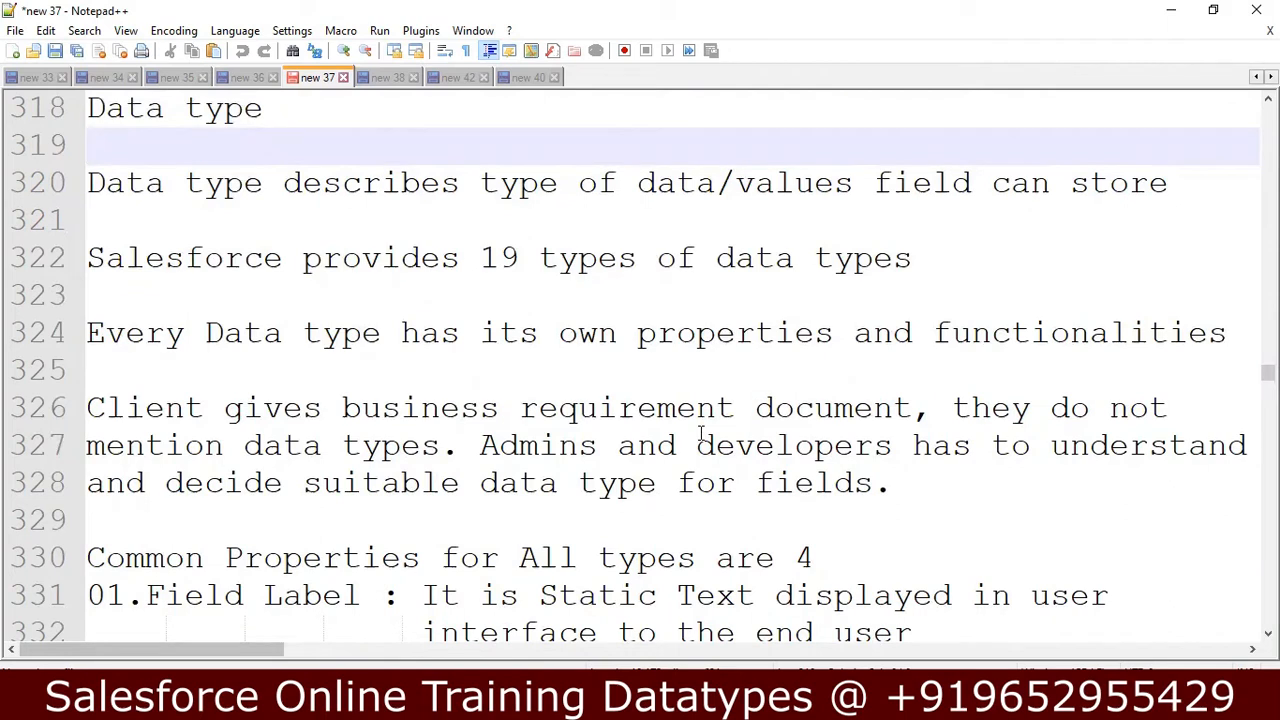
Add the example line "Customer Name : Text" directly below the sentence describing what a data type is.
key("Down")
key("Down")
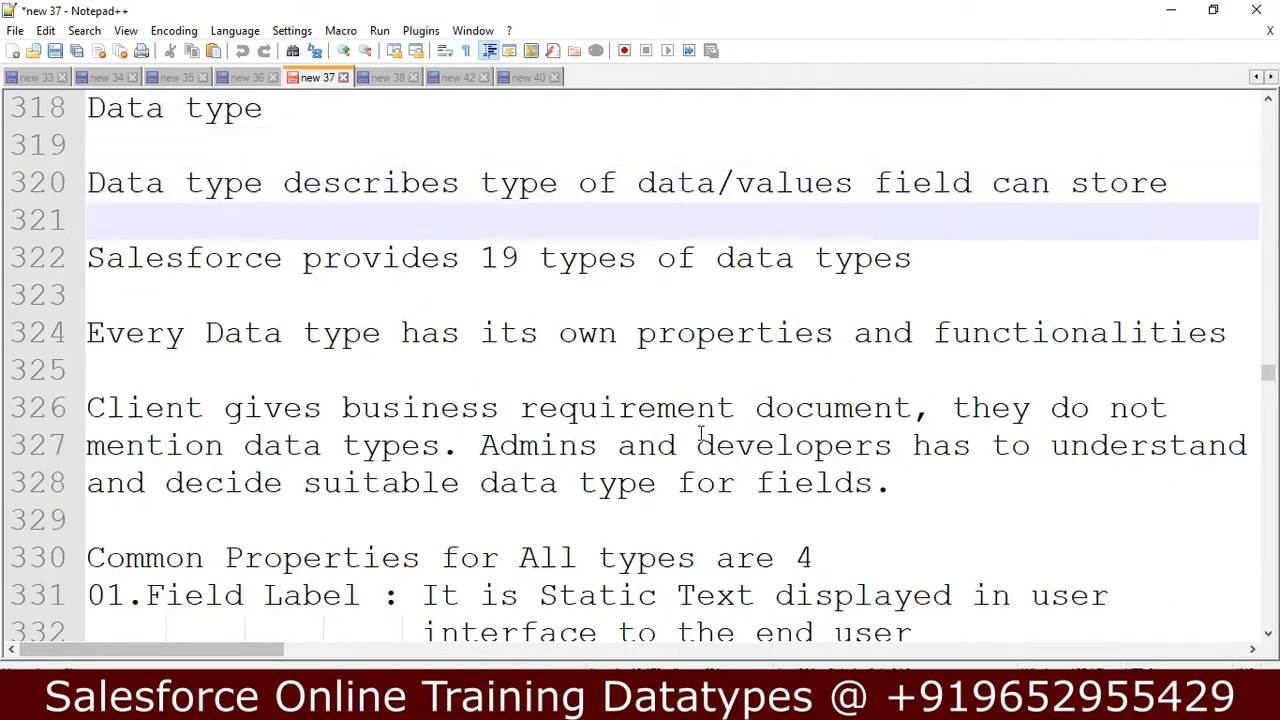
key("Return")
key("Up")
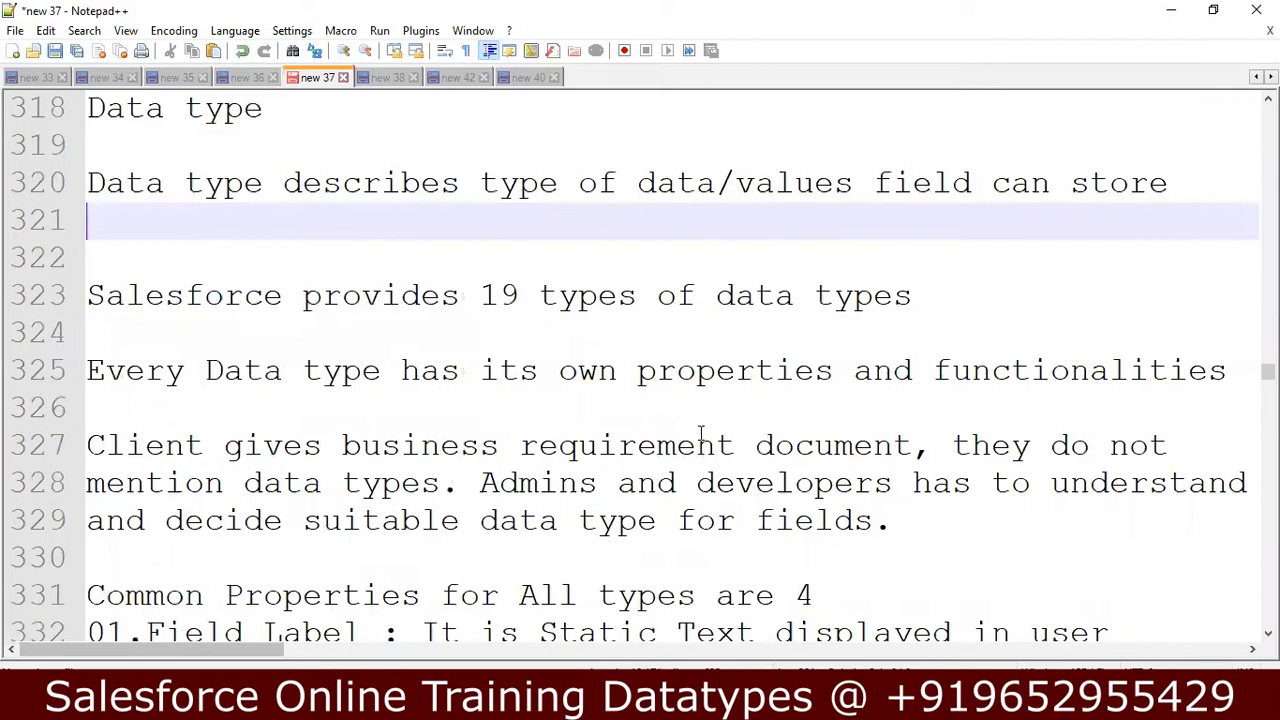
type("Custom")
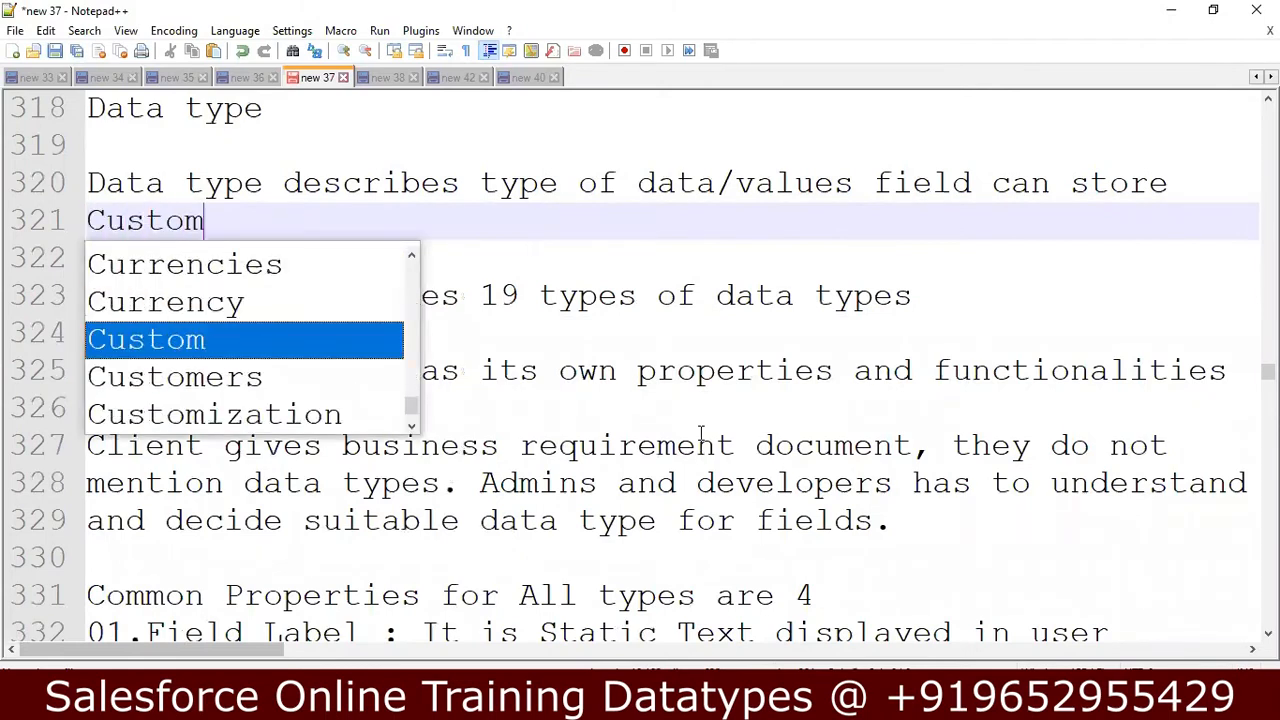
type("er Name : ")
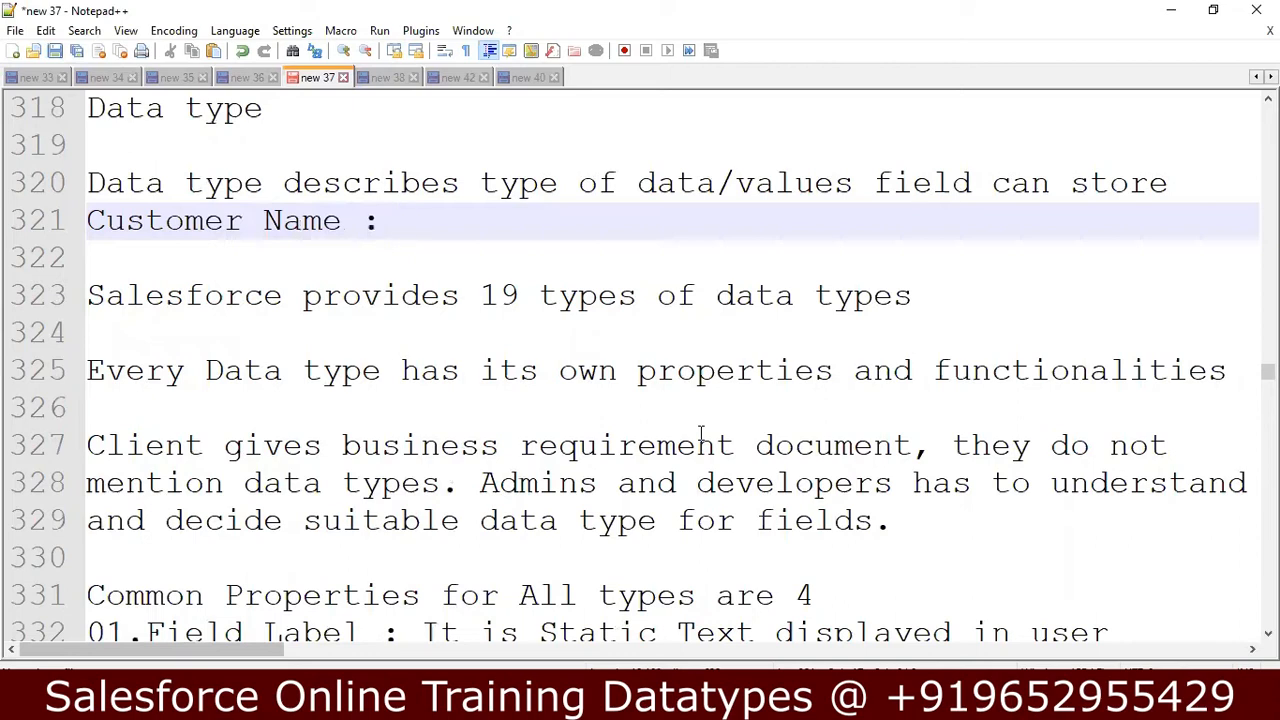
type("-")
key("BackSpace")
type("Tex")
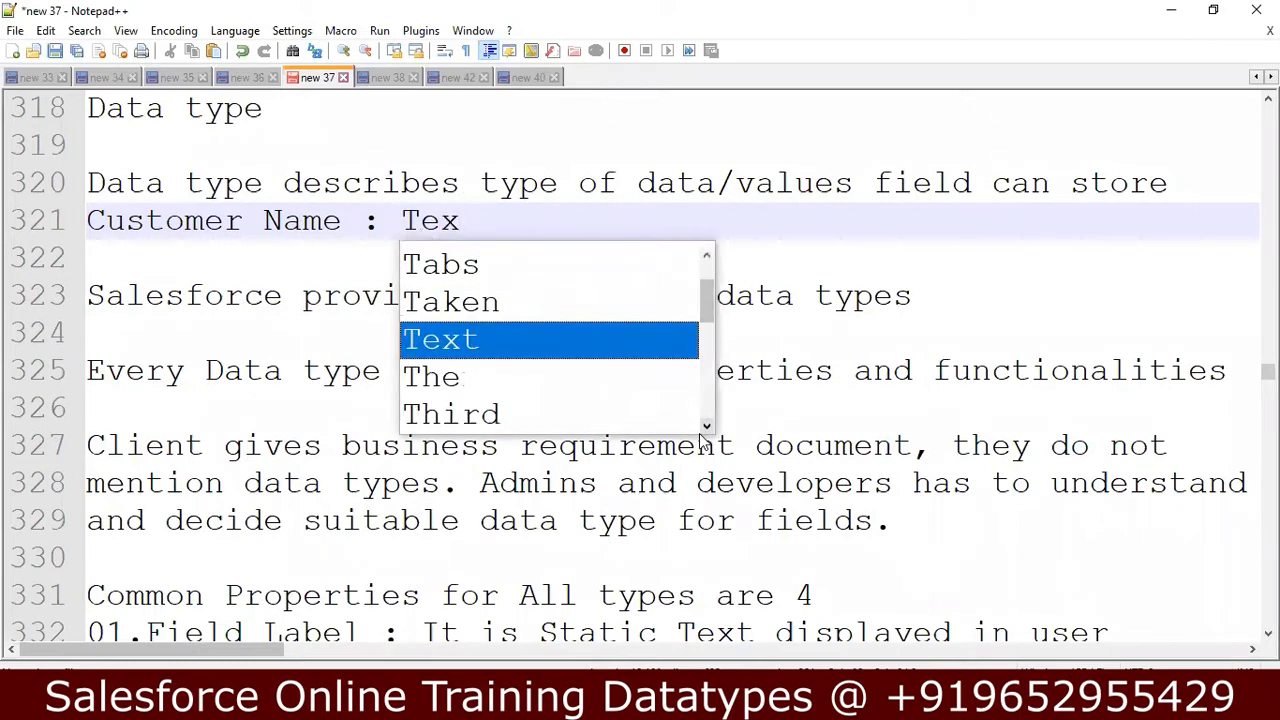
type("t ")
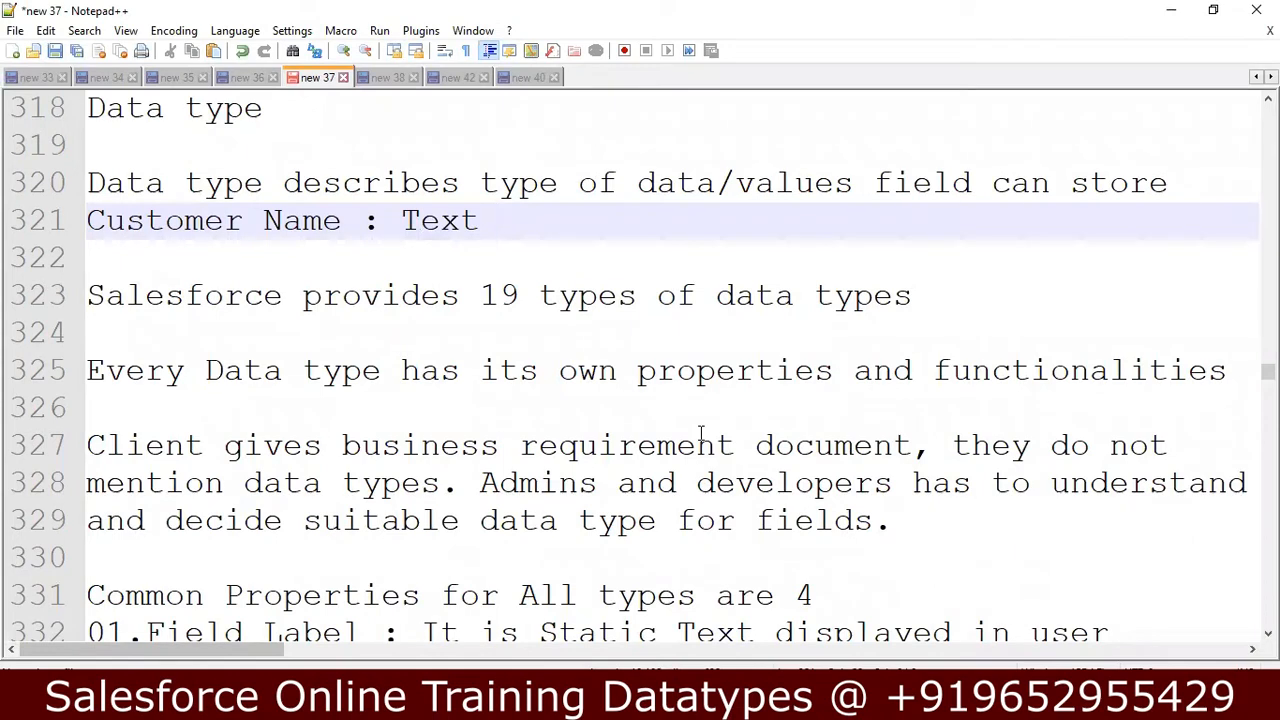
type("Ap")
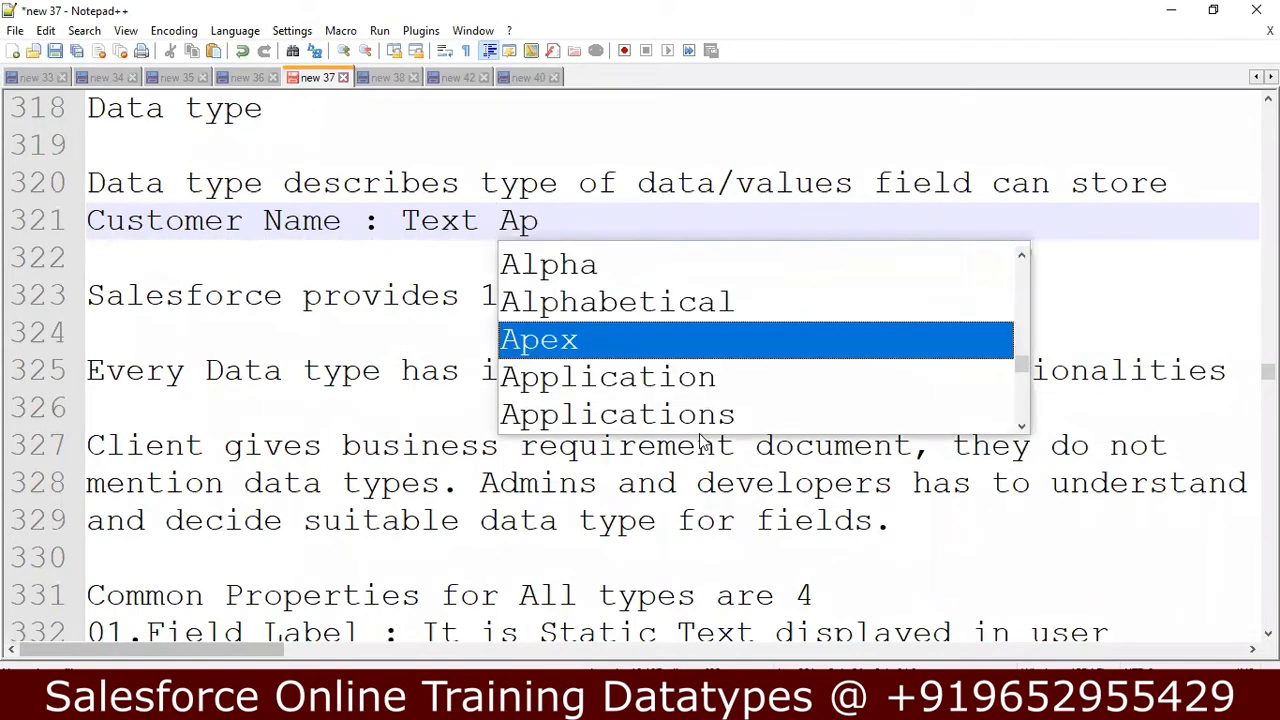
Extend the Customer Name example line with the words "Alphabetical Value".
key("BackSpace")
type("ph")
key("BackSpace")
key("BackSpace")
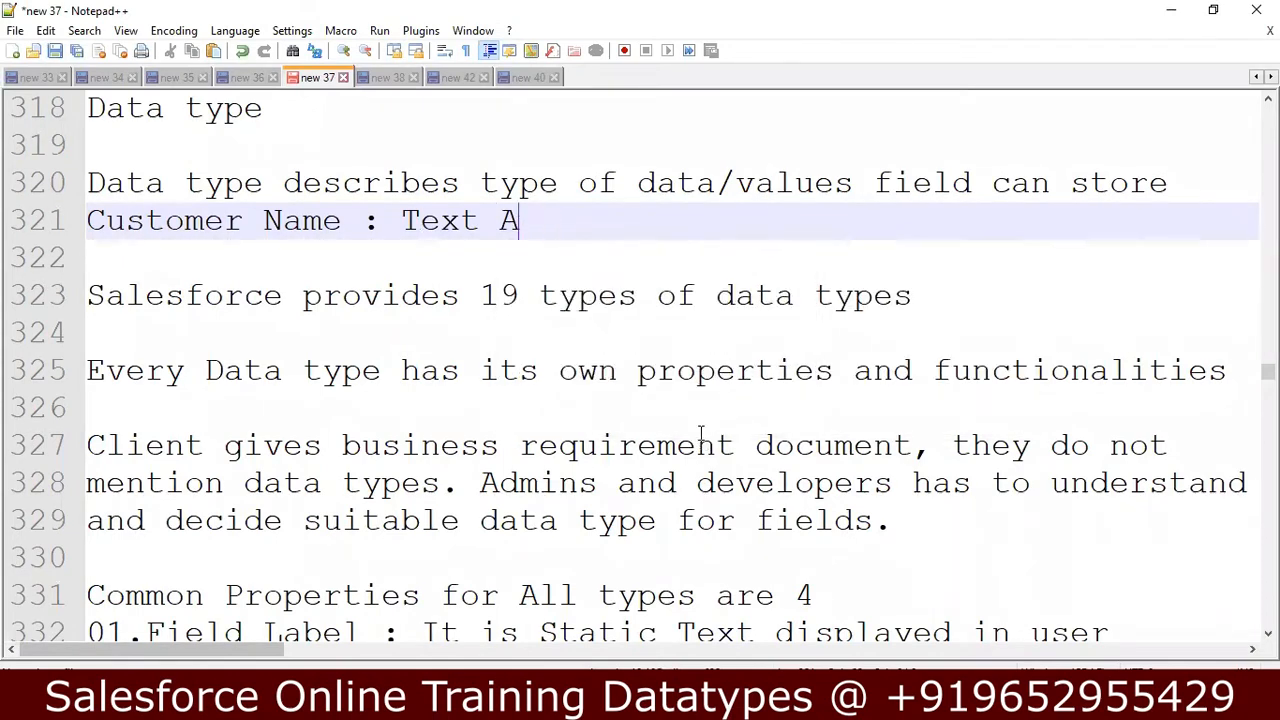
type("lphabetic")
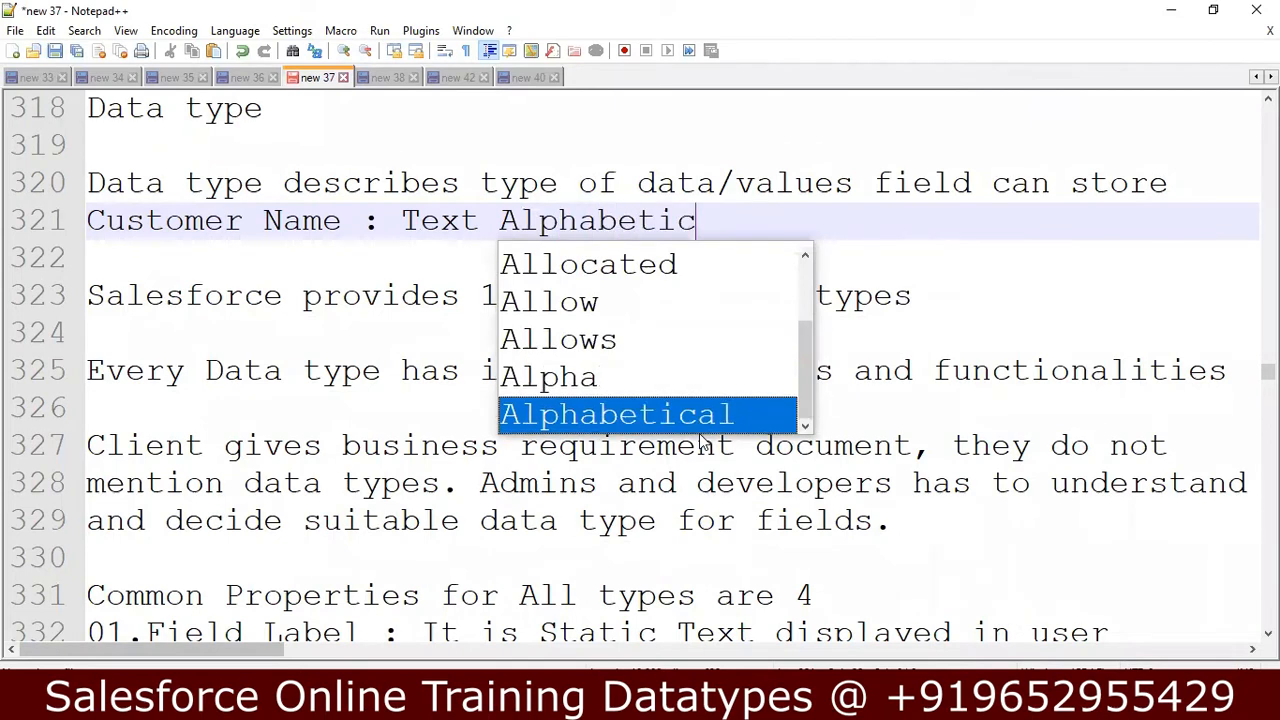
key("Return")
type("Values")
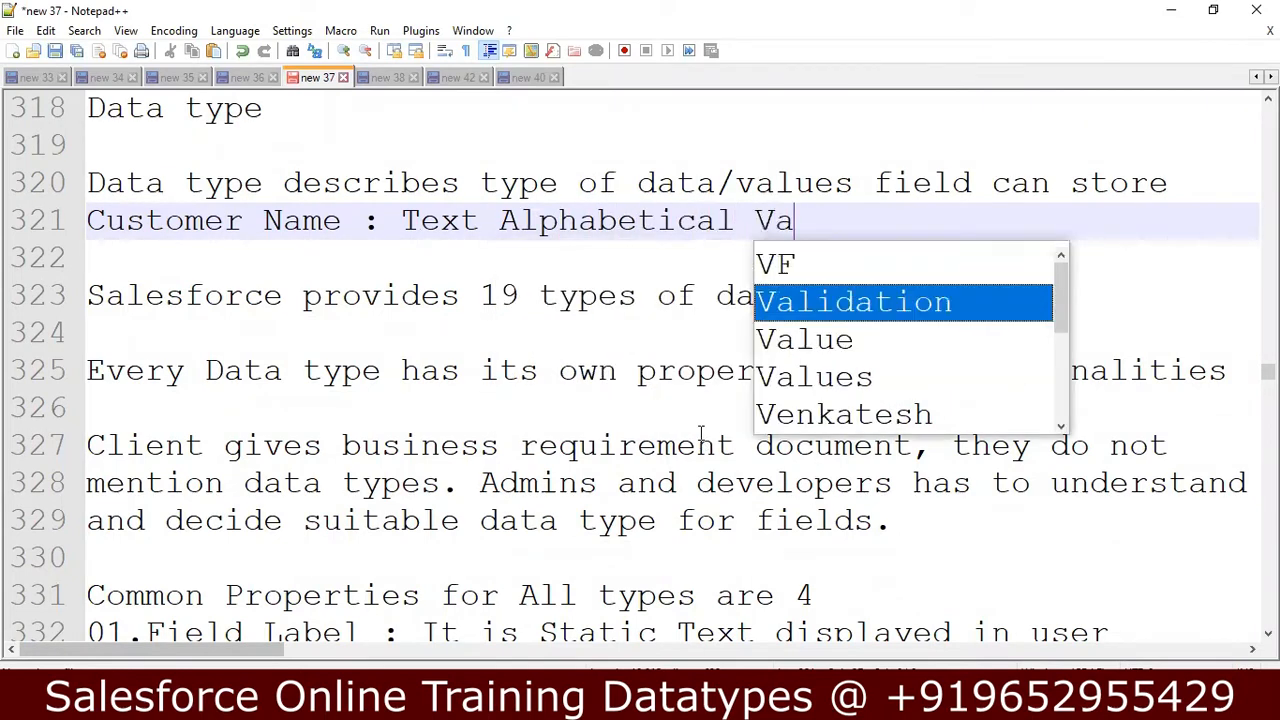
key("BackSpace")
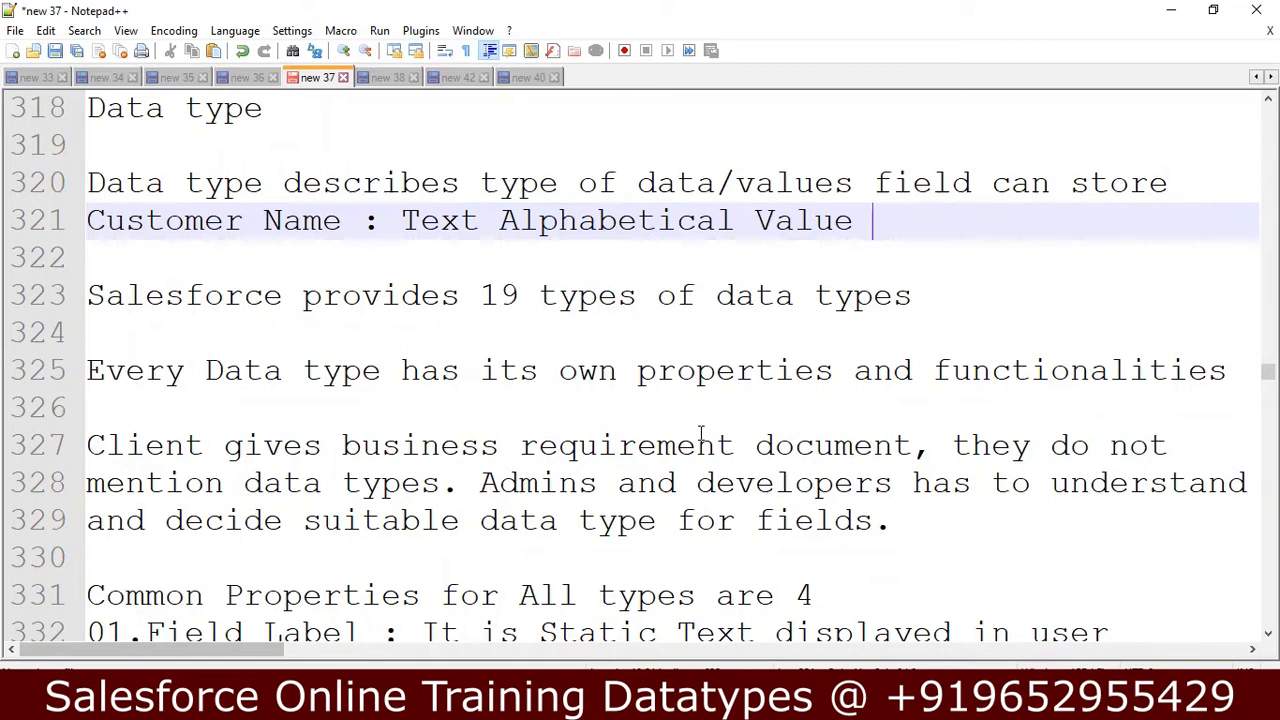
Review the notes from the 19 data types down through the four common properties to the dashed separator.
key("Down")
key("Down")
key("Down")
key("Down")
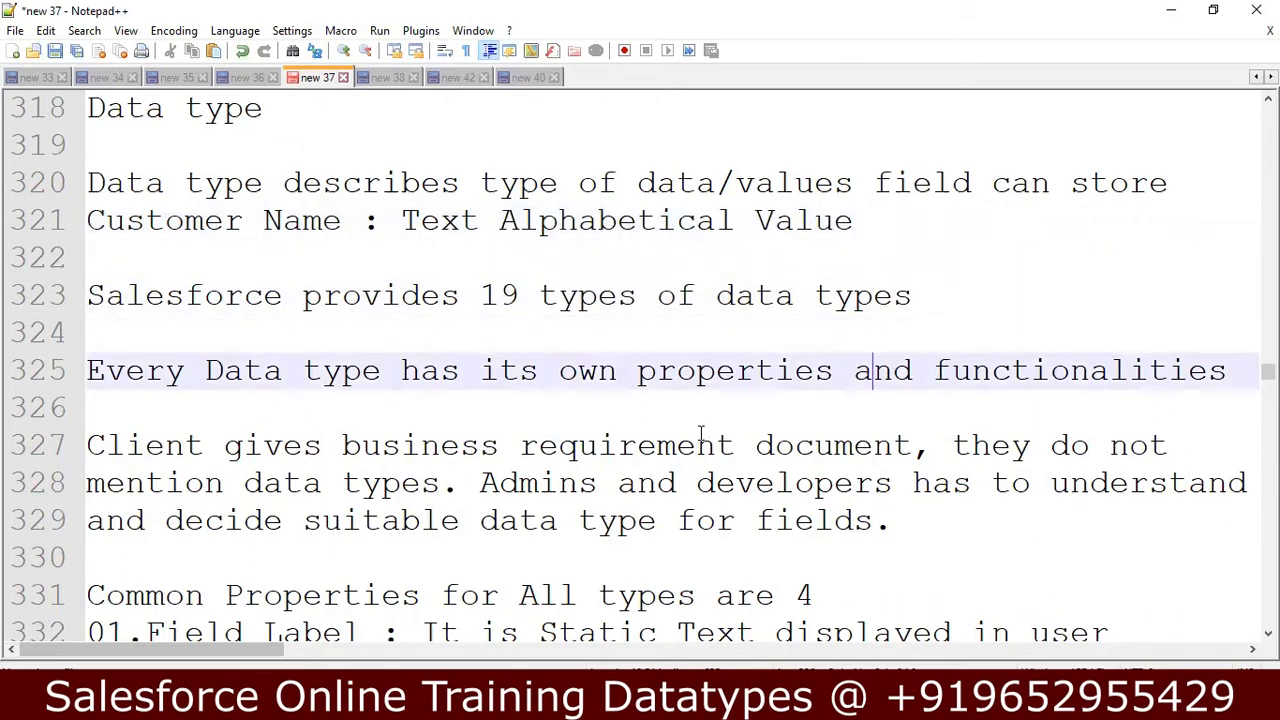
key("Down")
key("Down")
key("Down")
key("Down")
key("Down")
key("Down")
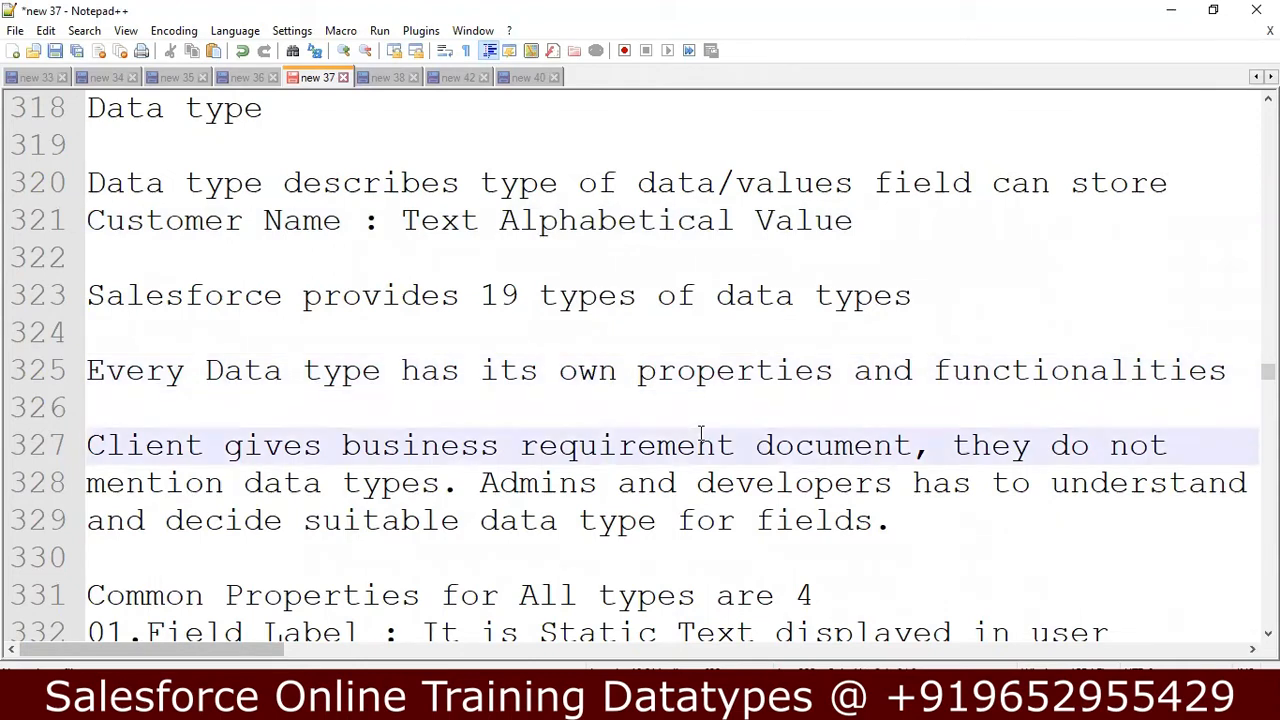
key("Down")
key("Down")
key("Down")
key("Down")
key("Down")
key("Down")
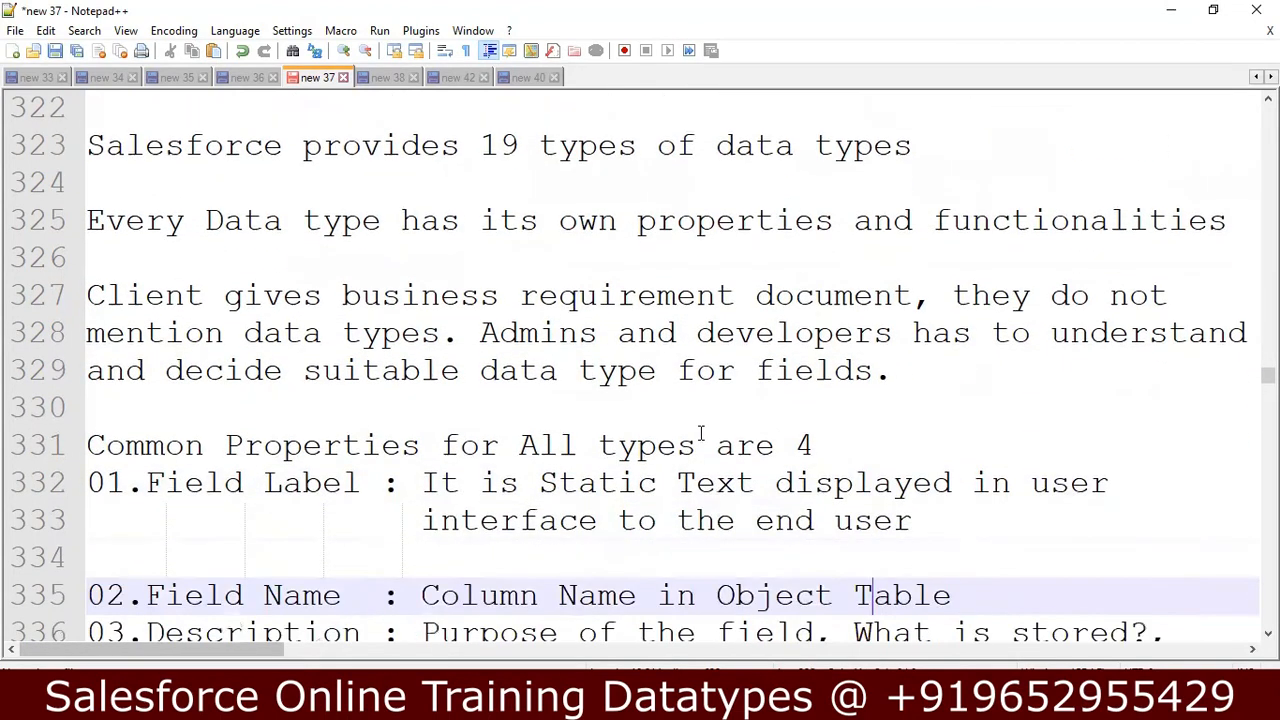
key("Down")
key("Down")
key("Down")
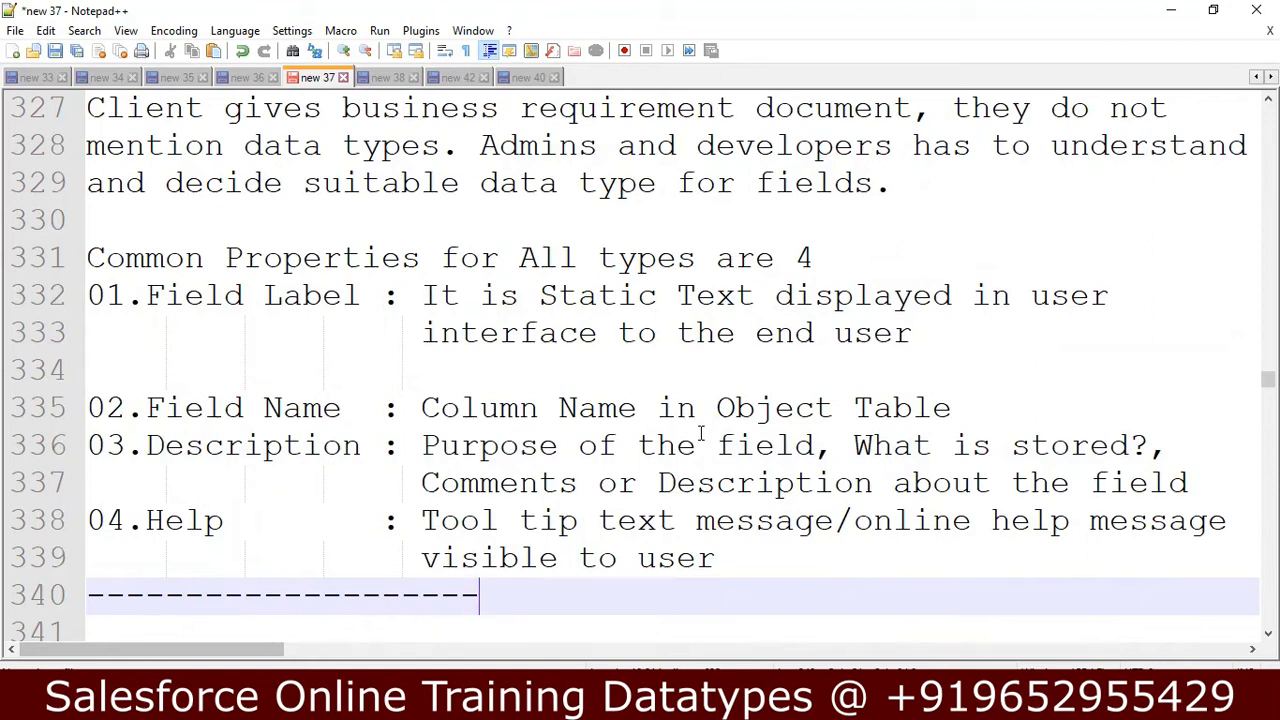
Add the example "Name :" on the empty line under the Field Label property, followed by a blank line.
key("Up")
key("Up")
key("Up")
key("Up")
key("Up")
key("Up")
key("Up")
key("Up")
key("Left")
key("Left")
key("Left")
key("Down")
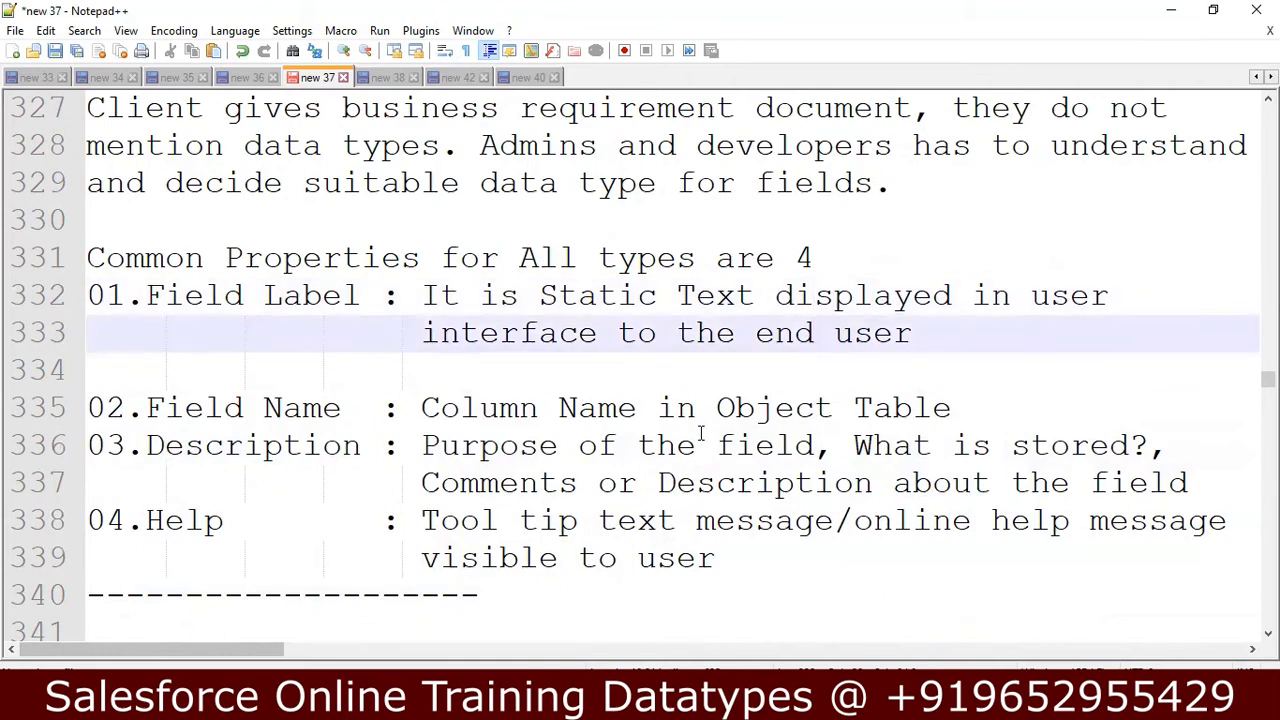
key("Down")
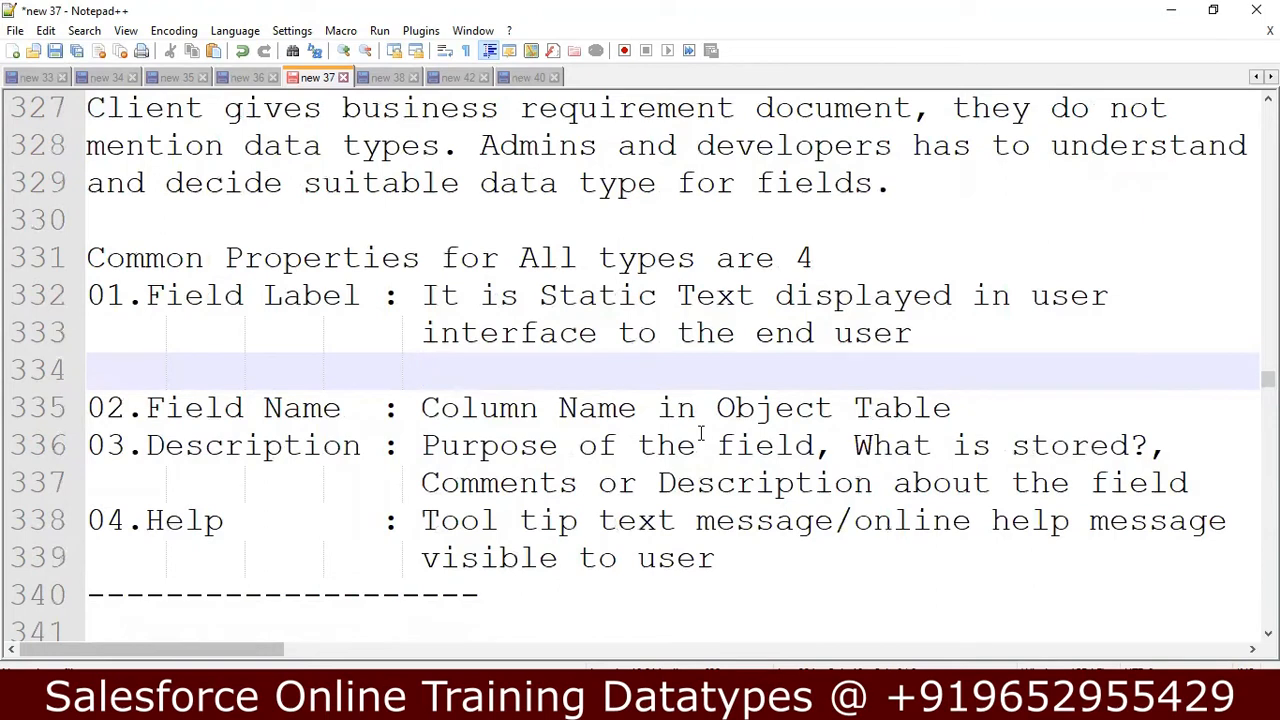
key("BackSpace")
key("BackSpace")
key("BackSpace")
key("BackSpace")
key("BackSpace")
type("N")
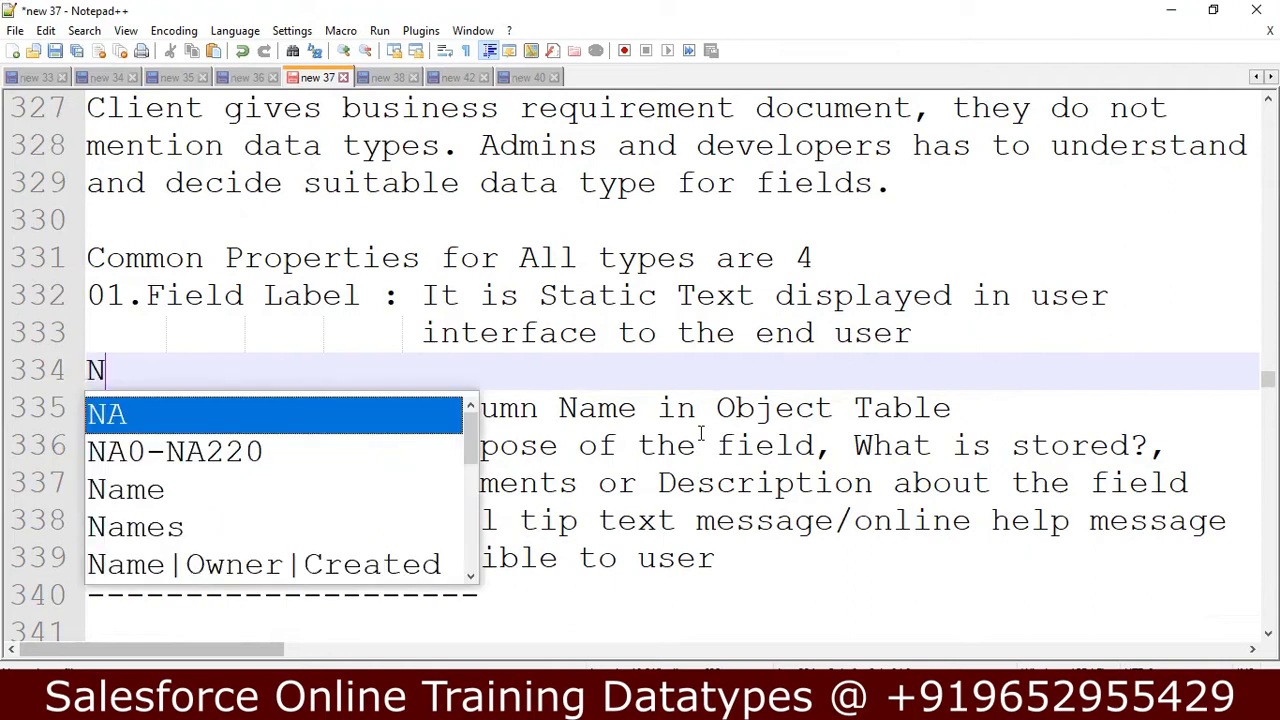
type("ame :")
key("Return")
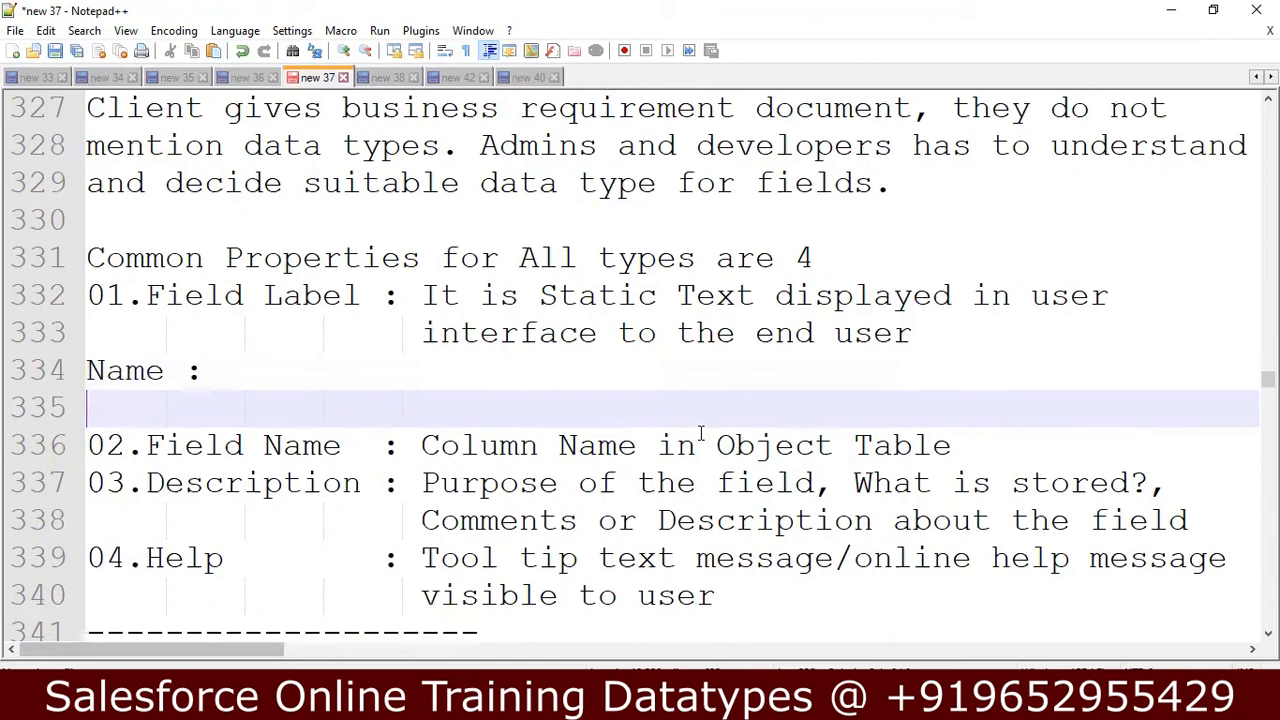
Add the example "Name__c" on a new line under the Field Name property, with a blank line after it.
key("Down")
key("Down")
key("Return")
key("Up")
key("Return")
key("Up")
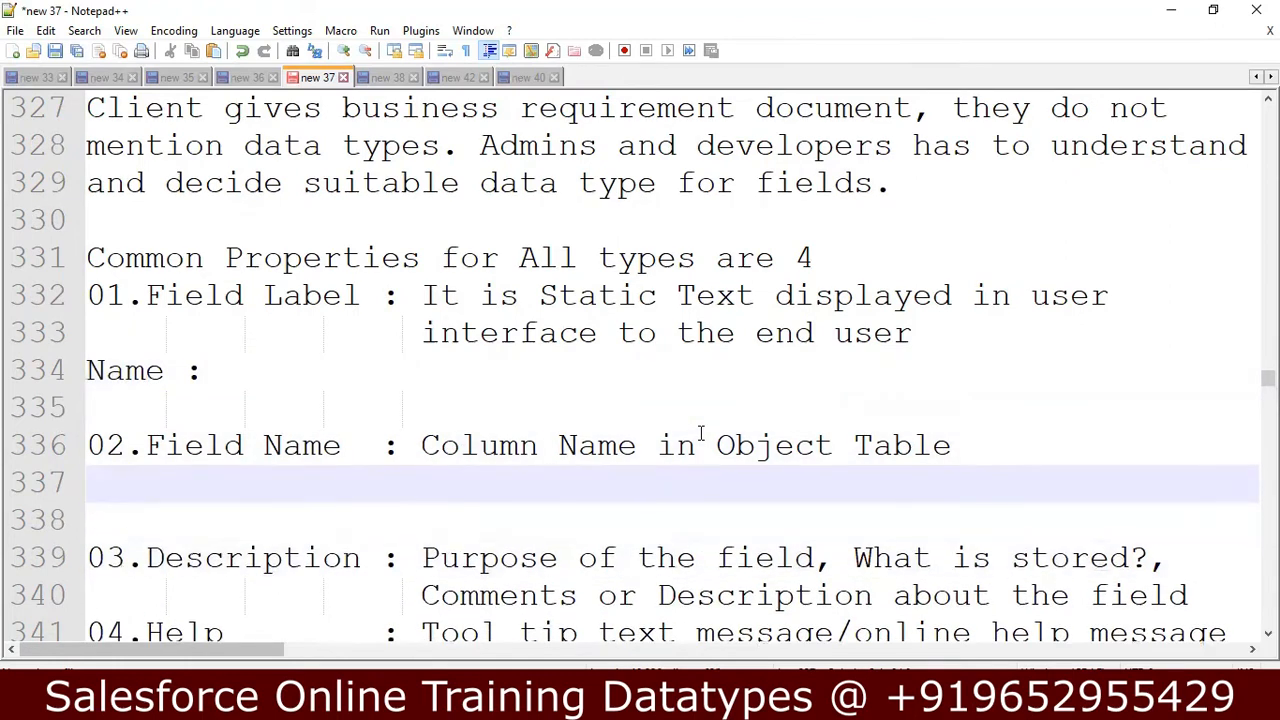
type("N")
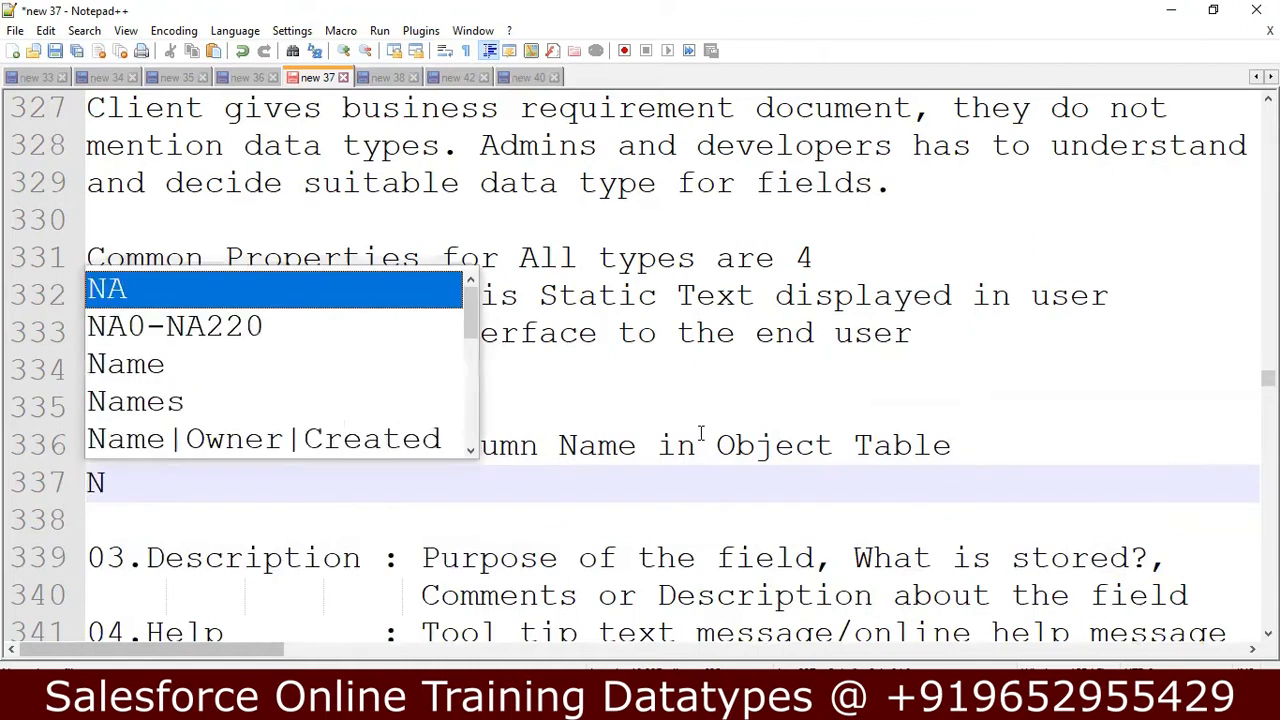
type("ame :")
key("BackSpace")
key("BackSpace")
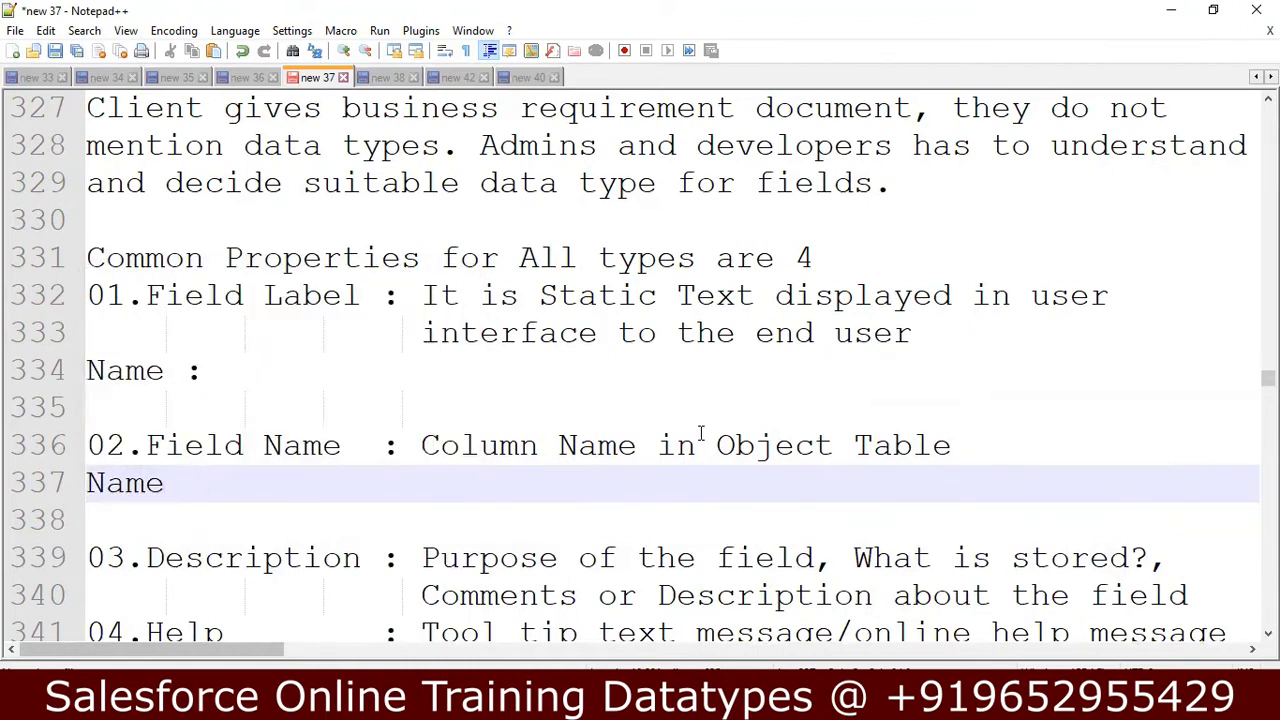
type("__c")
Insert an empty line between the Description property's text and the 04.Help entry.
key("Down")
key("Down")
key("Down")
key("Down")
key("Down")
key("Down")
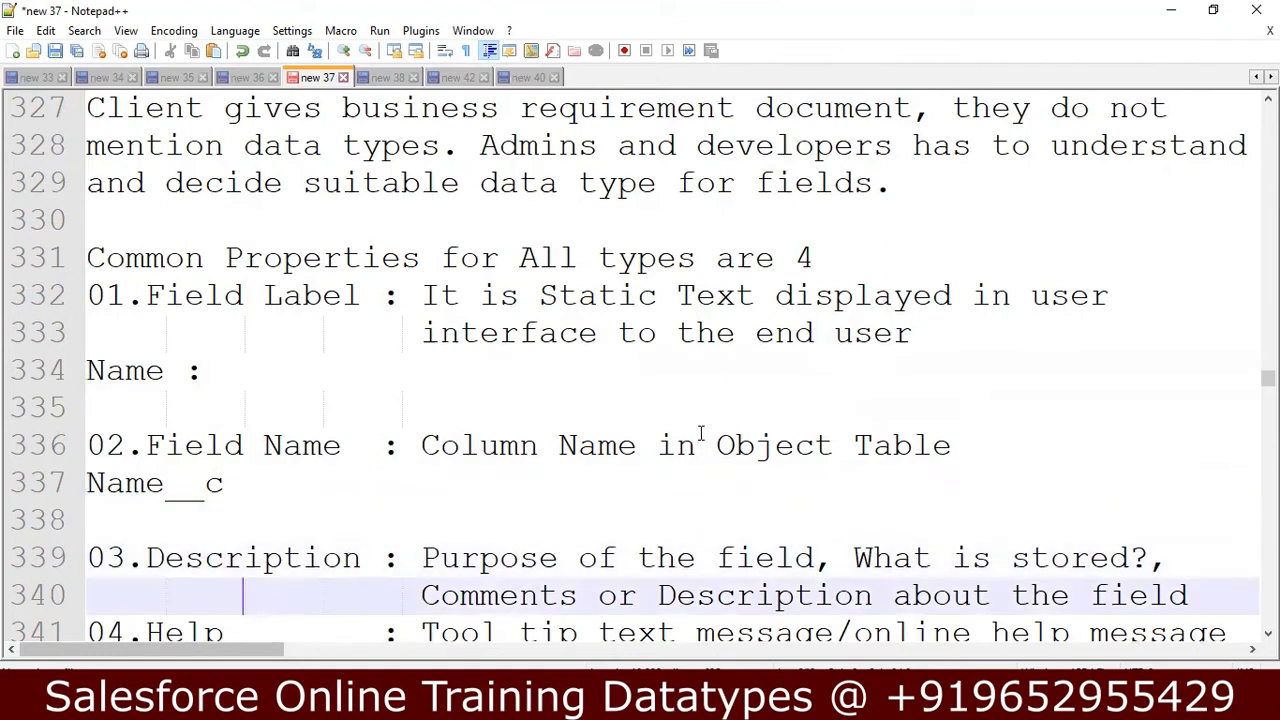
key("Up")
key("Up")
key("Left")
key("Left")
key("Left")
key("Left")
key("Left")
key("Left")
key("Left")
key("Return")
key("Up")
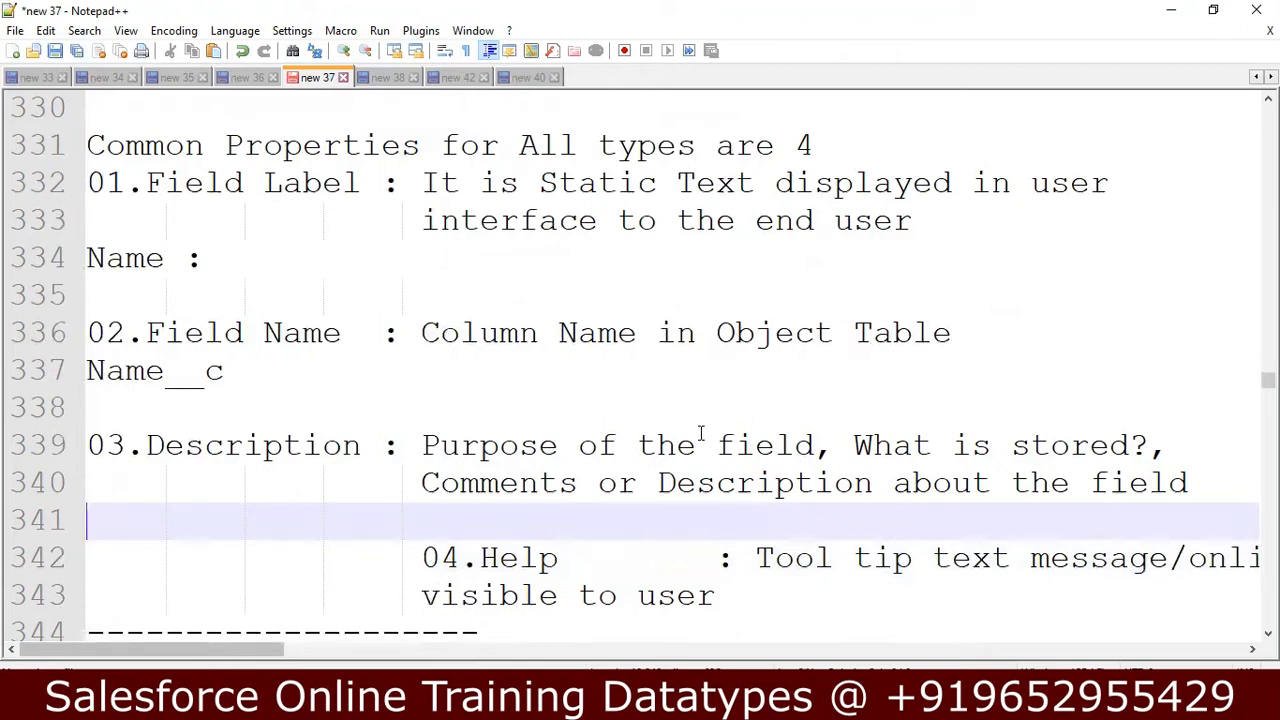
Enter the example "Stores Name of the customer" on the empty line under the Description property.
type("Store")
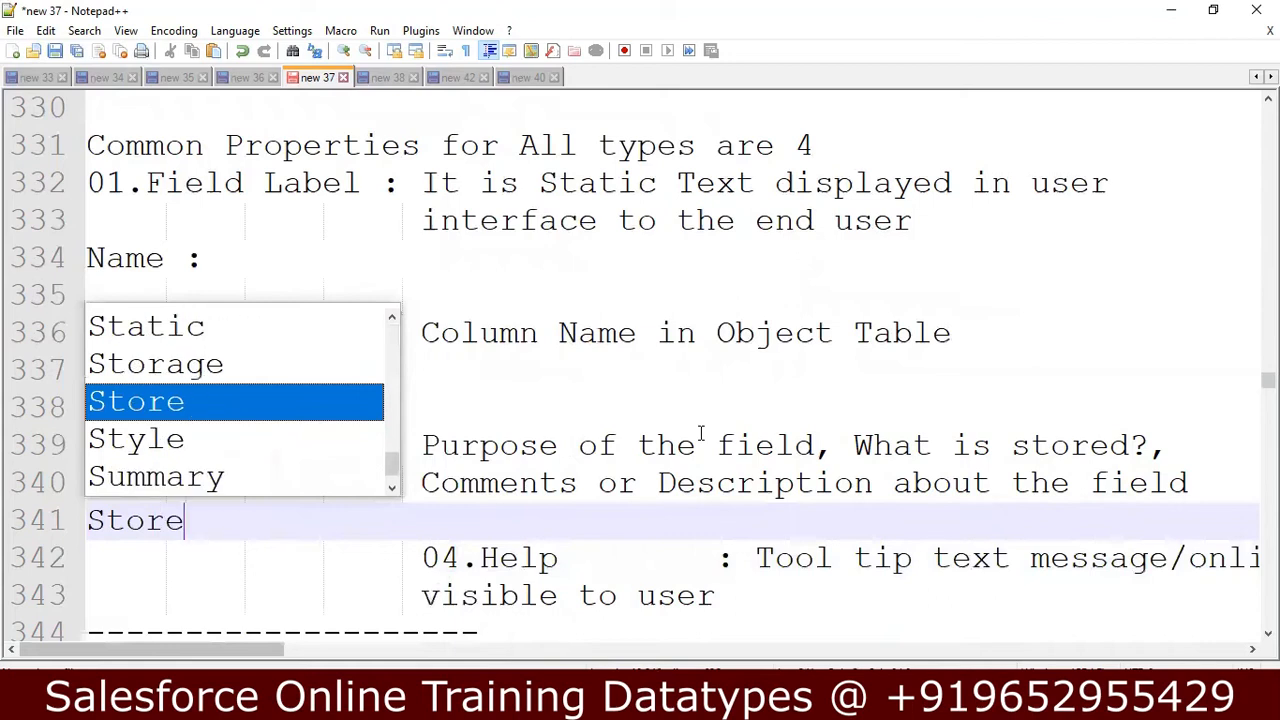
type("s Name V")
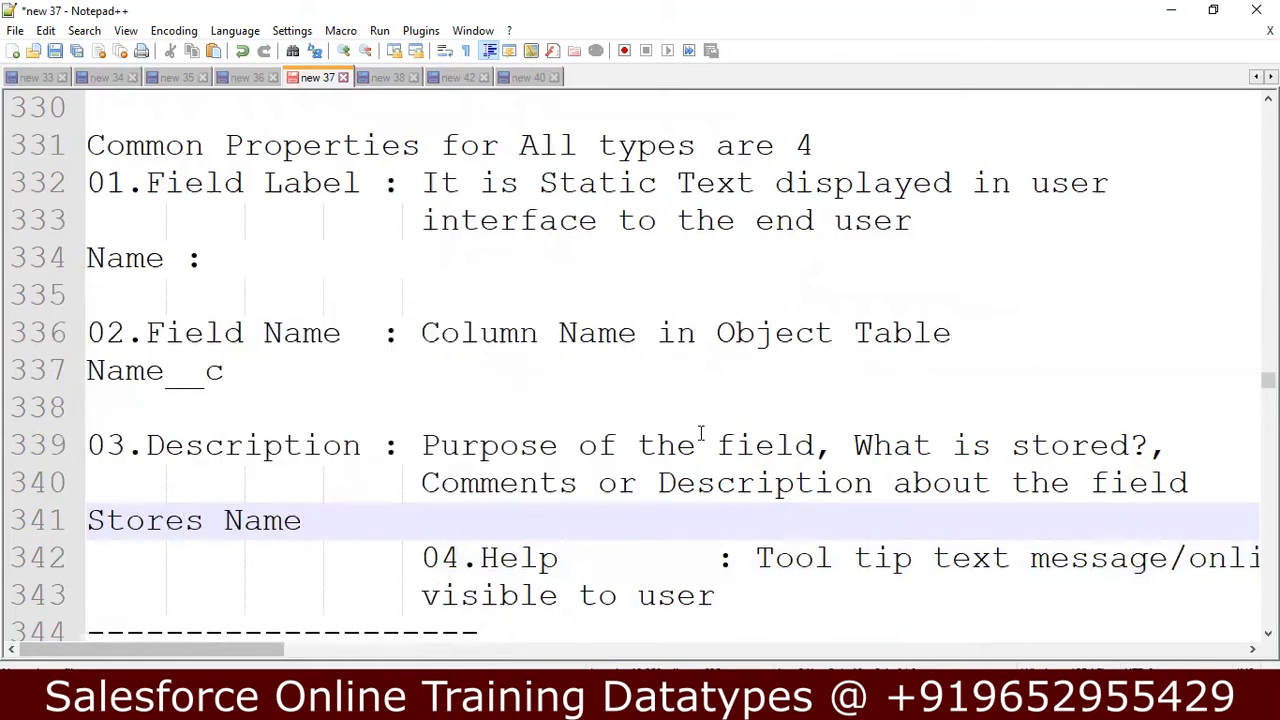
key("Escape")
key("BackSpace")
type("of the customer")
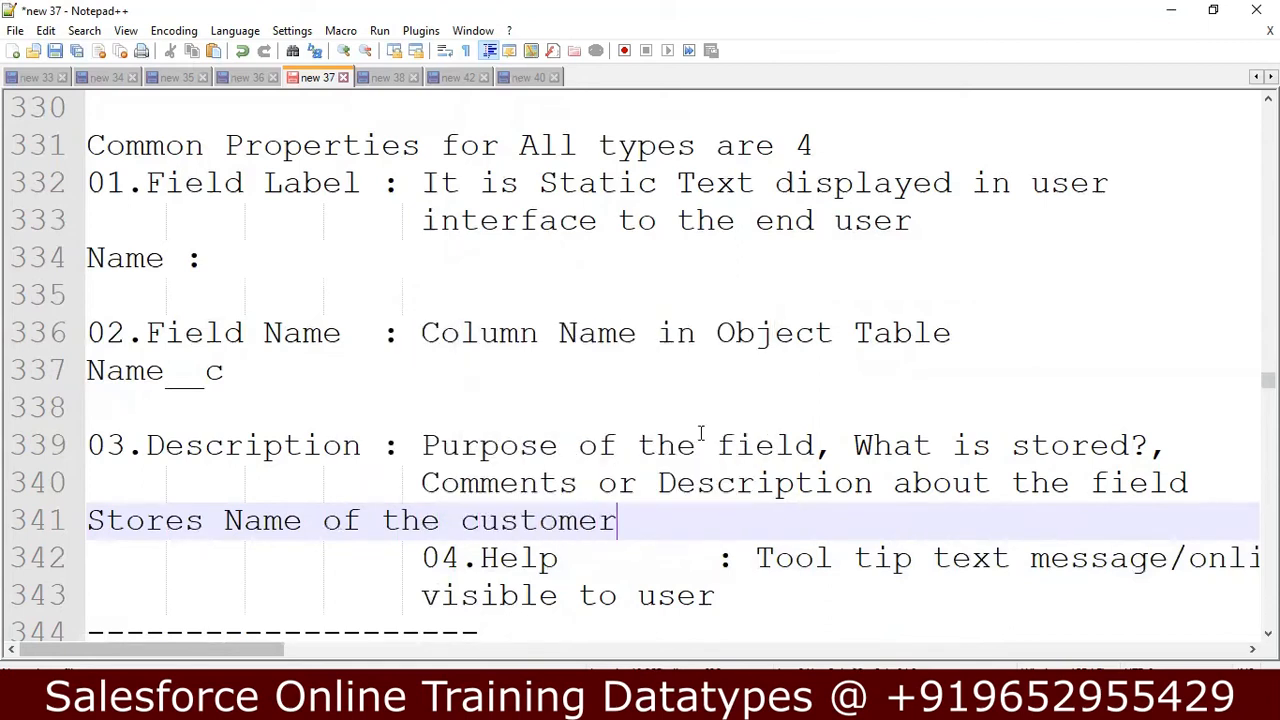
Add a blank line after the Description example and remove the indentation in front of the 04.Help entry.
key("Return")
key("Down")
key("Down")
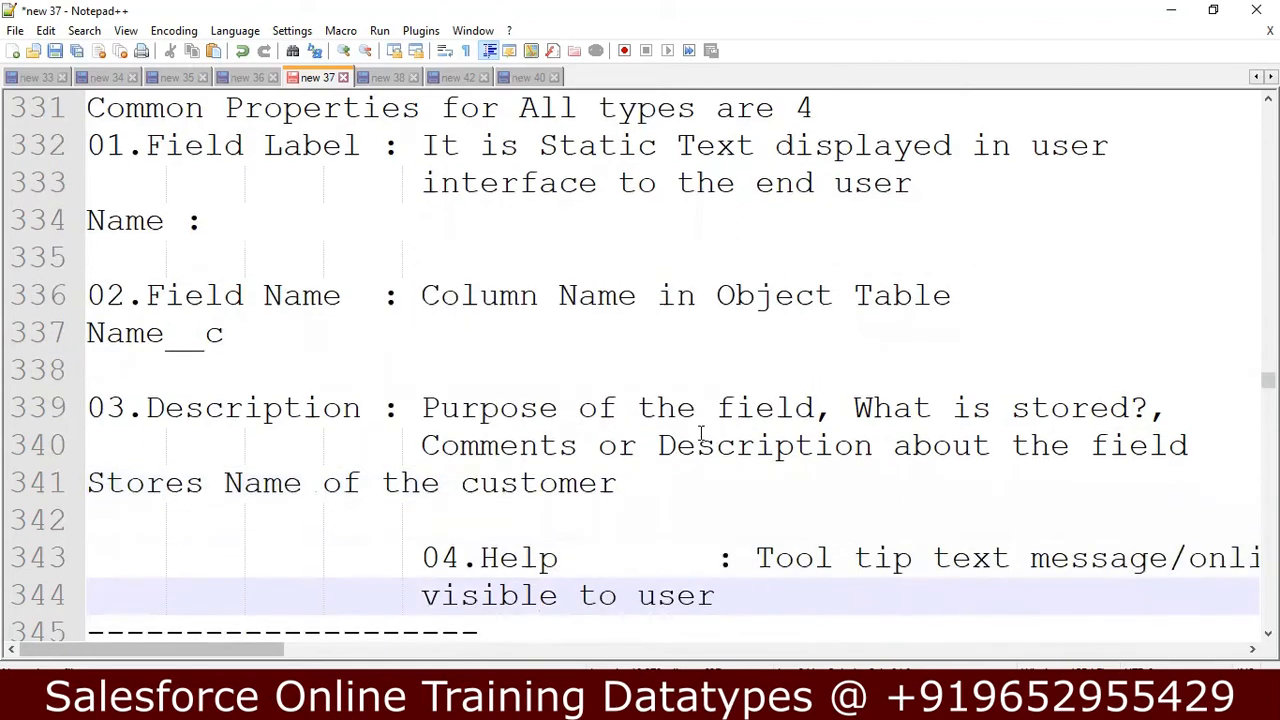
key("Up")
key("Delete")
key("Delete")
key("Delete")
key("Delete")
key("Delete")
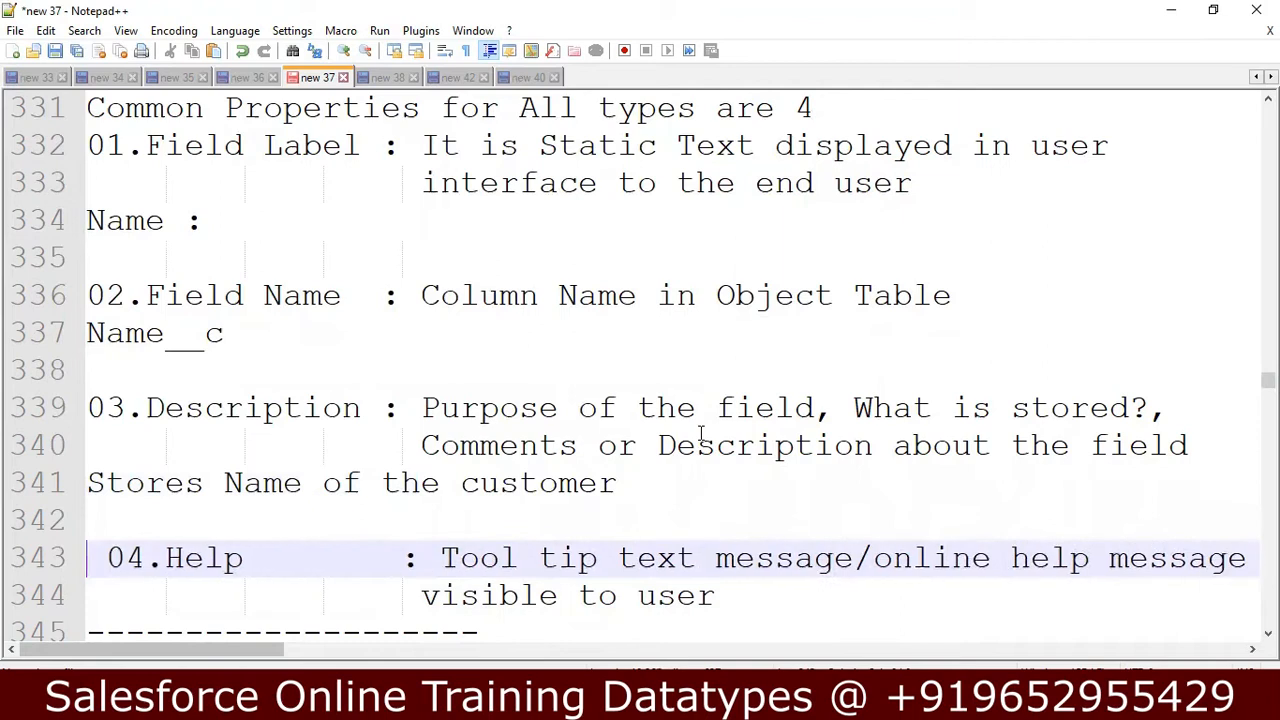
Insert two empty lines between the Help property's text and the dashed separator, keeping the separator at the line start.
key("Down")
key("Down")
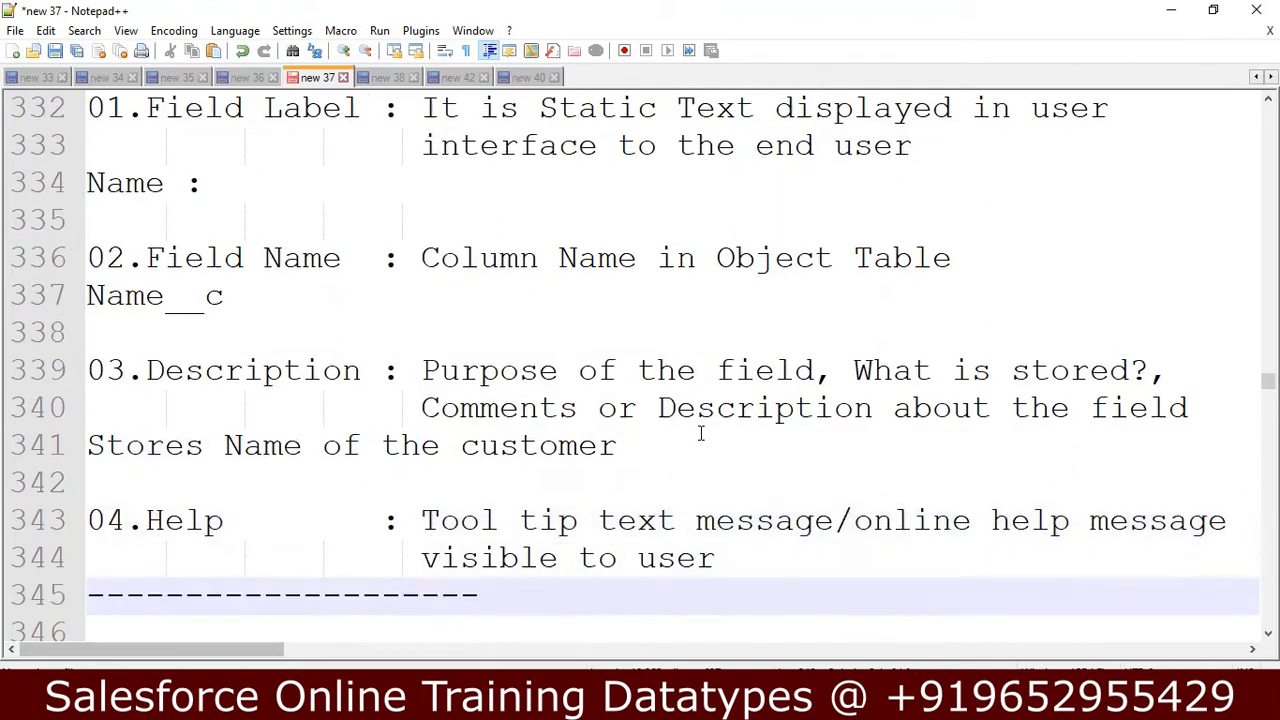
key("Return")
key("Tab")
key("Tab")
key("Tab")
key("Tab")
key("space")
key("BackSpace")
key("BackSpace")
key("BackSpace")
key("BackSpace")
key("BackSpace")
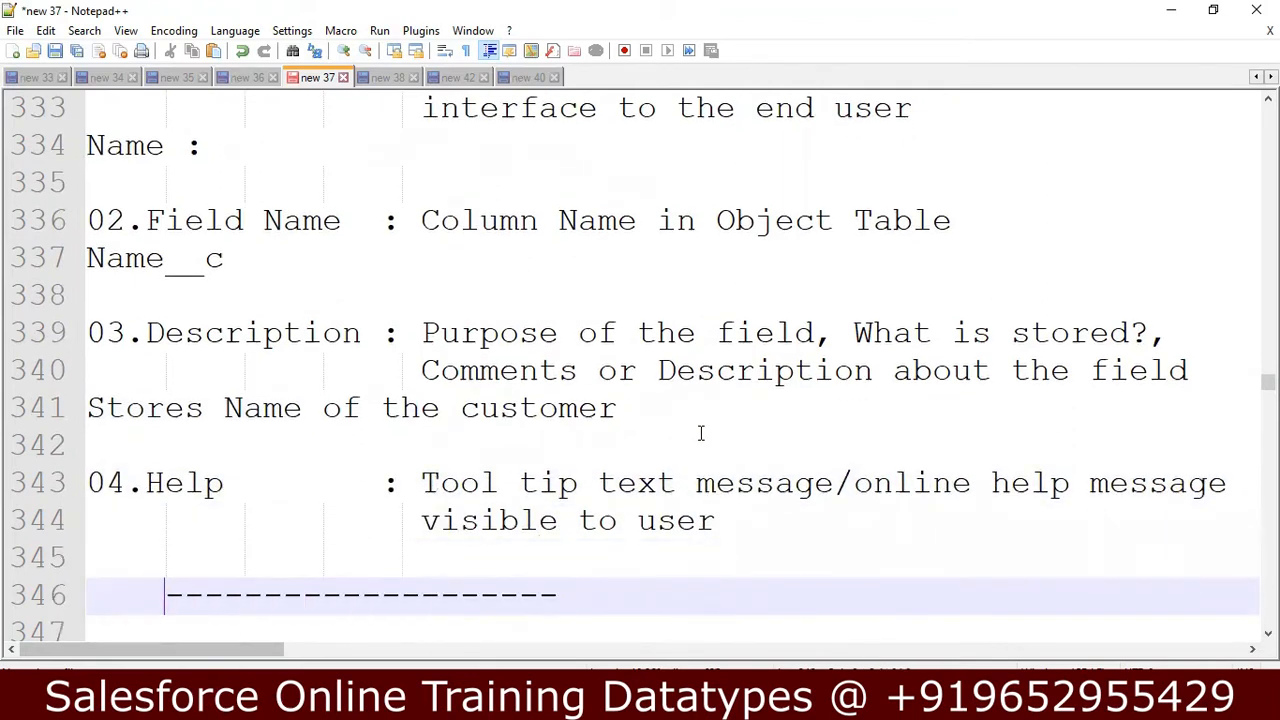
key("Return")
key("BackSpace")
key("BackSpace")
key("BackSpace")
key("BackSpace")
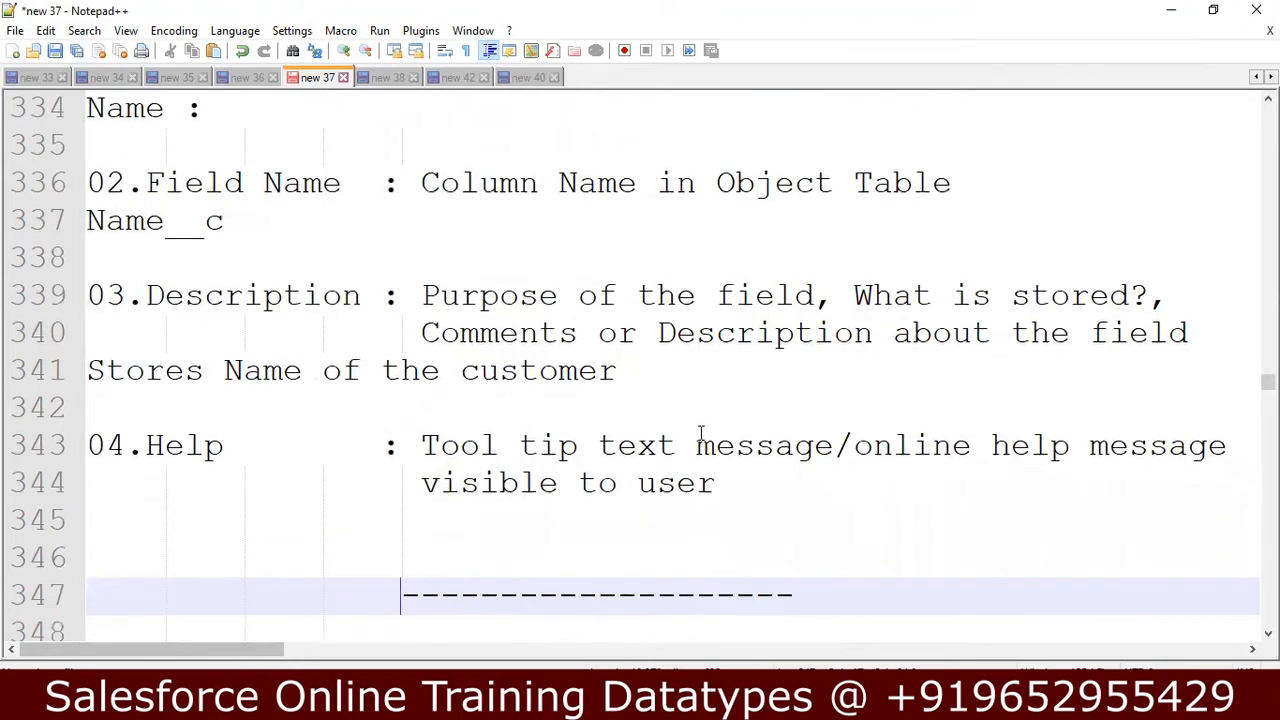
key("BackSpace")
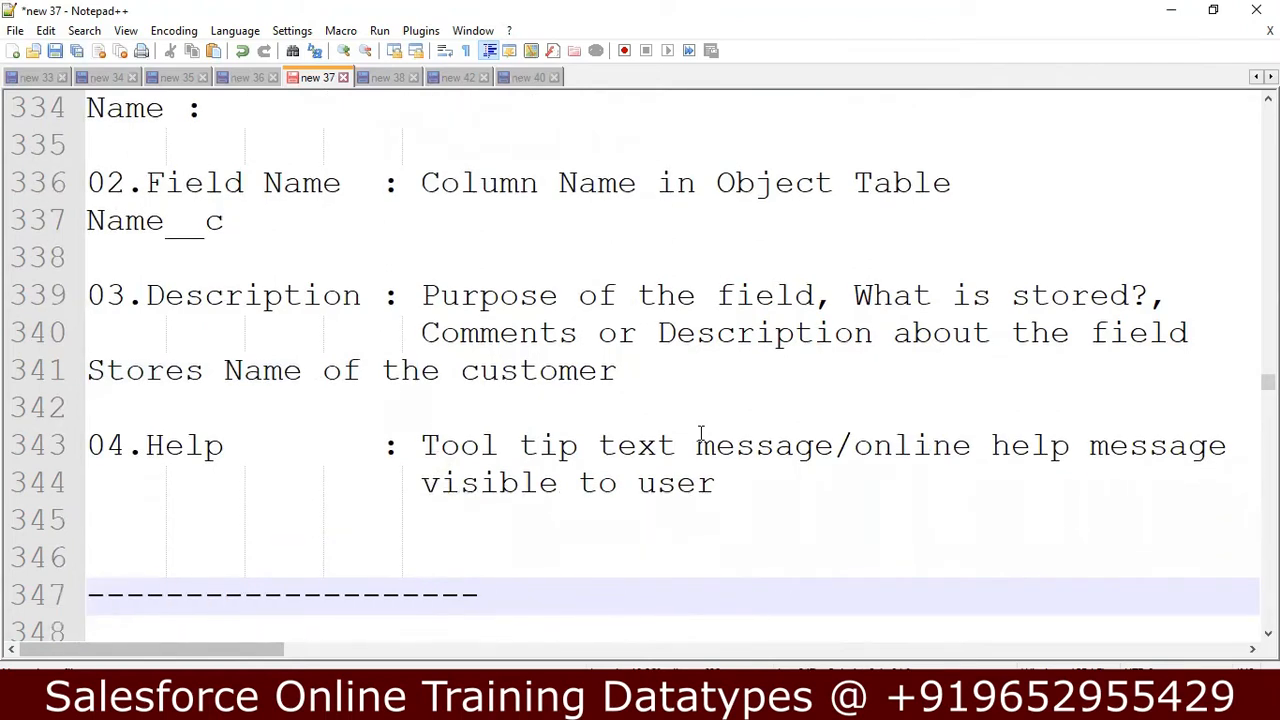
Enter the example "Please enter Name in Alphabetes" under the Help property, with an empty line above it.
key("Up")
key("Up")
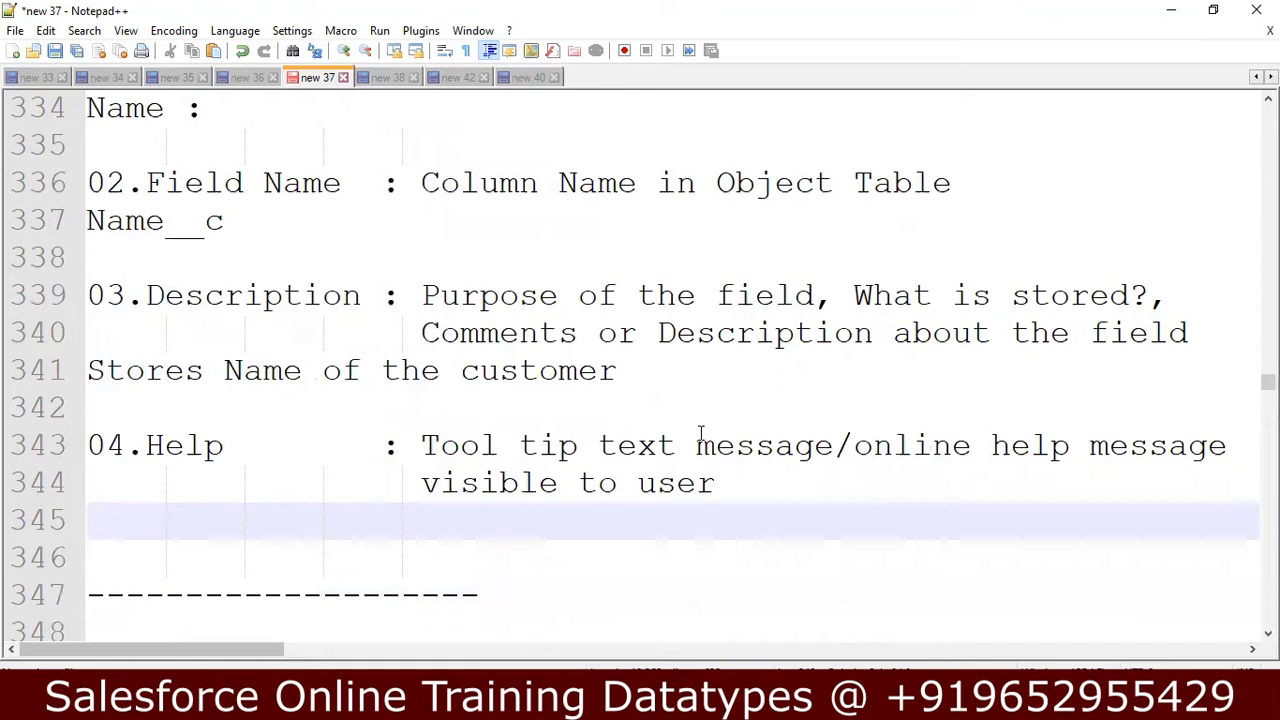
type("Please enter ")
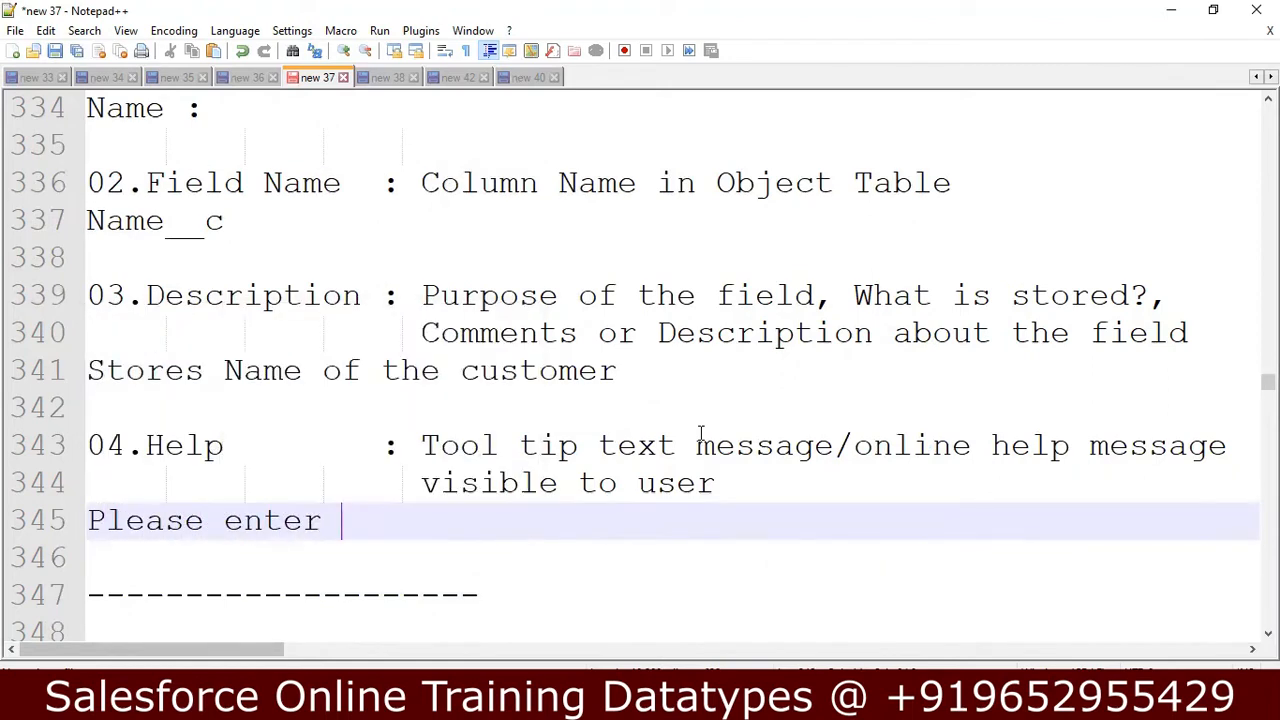
type("Name")
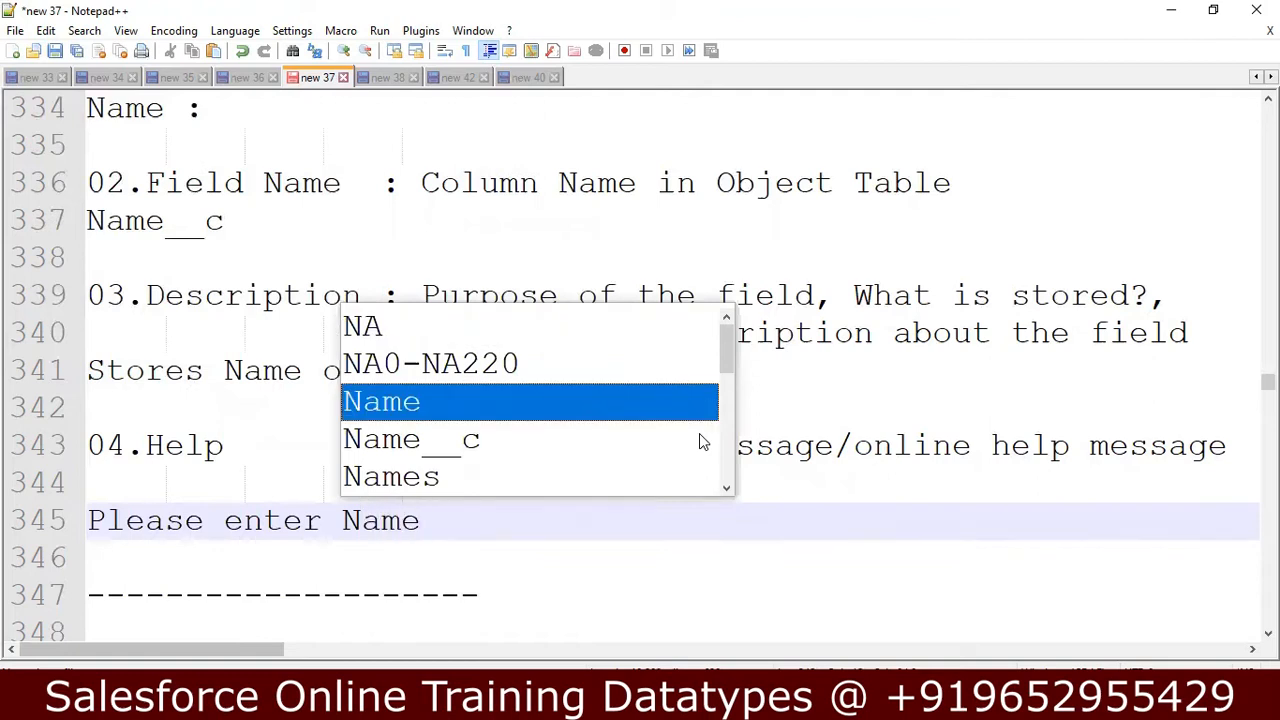
type(" in ")
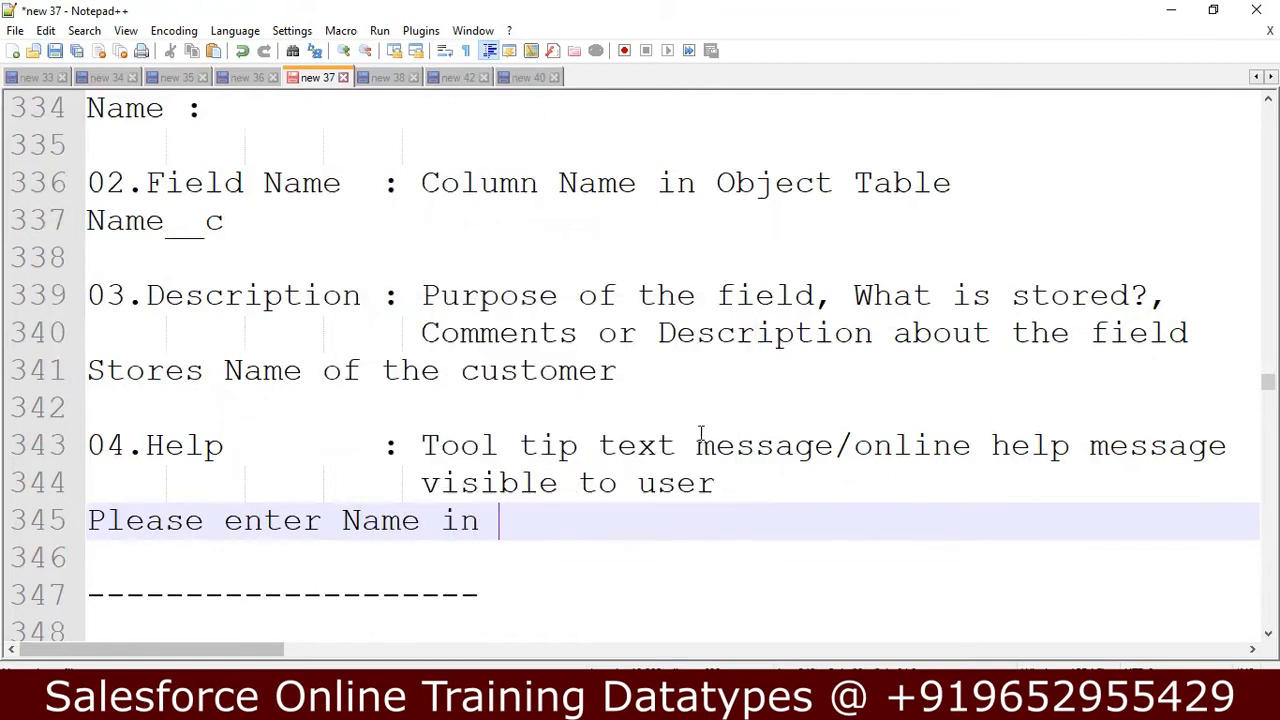
type("Alphab")
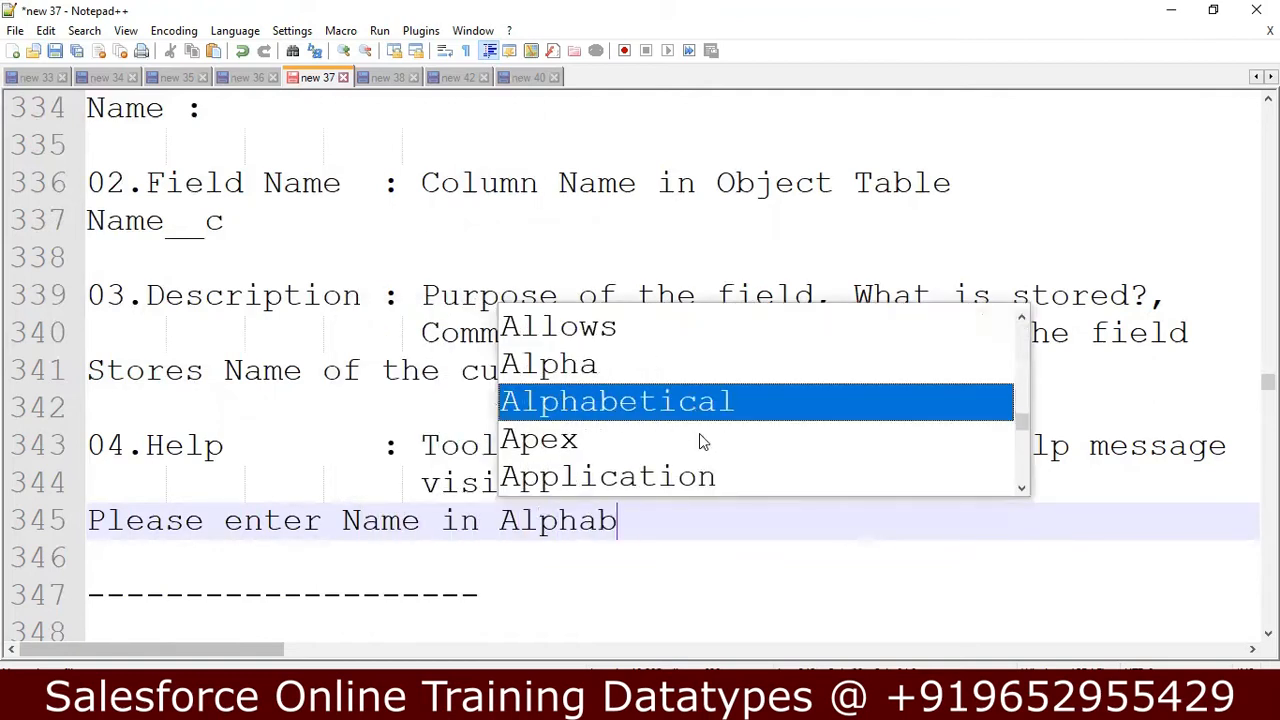
type("etes")
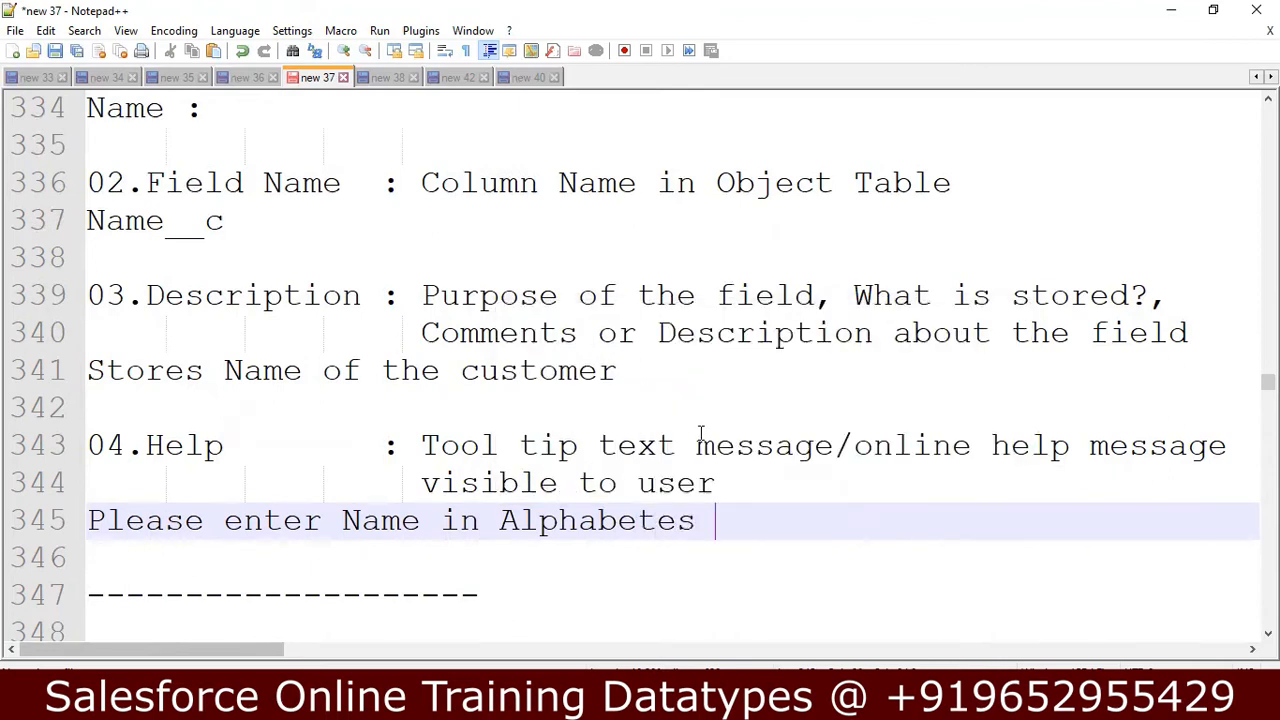
key("Up")
key("Return")
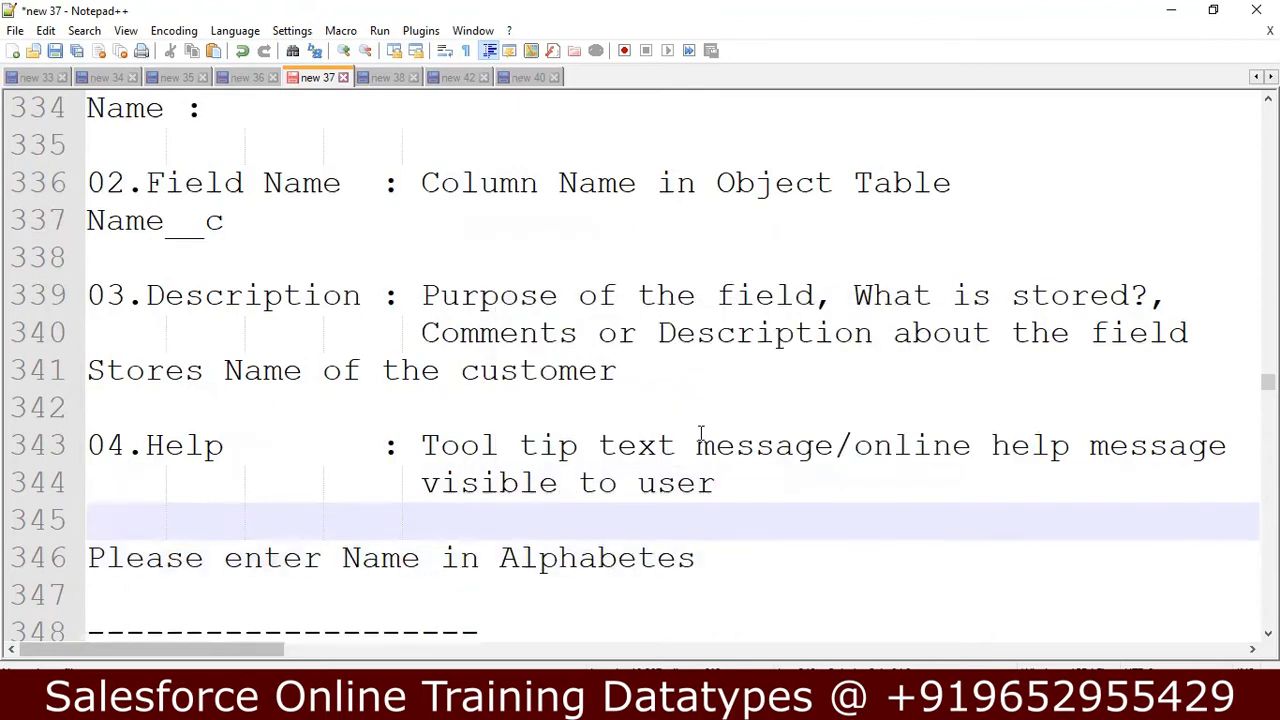
Review the four common properties and their examples, from Field Label down to the separator below Help.
key("Up")
key("Up")
key("Up")
key("Up")
key("Up")
key("Up")
key("Up")
key("Up")
key("Up")
key("Up")
key("Up")
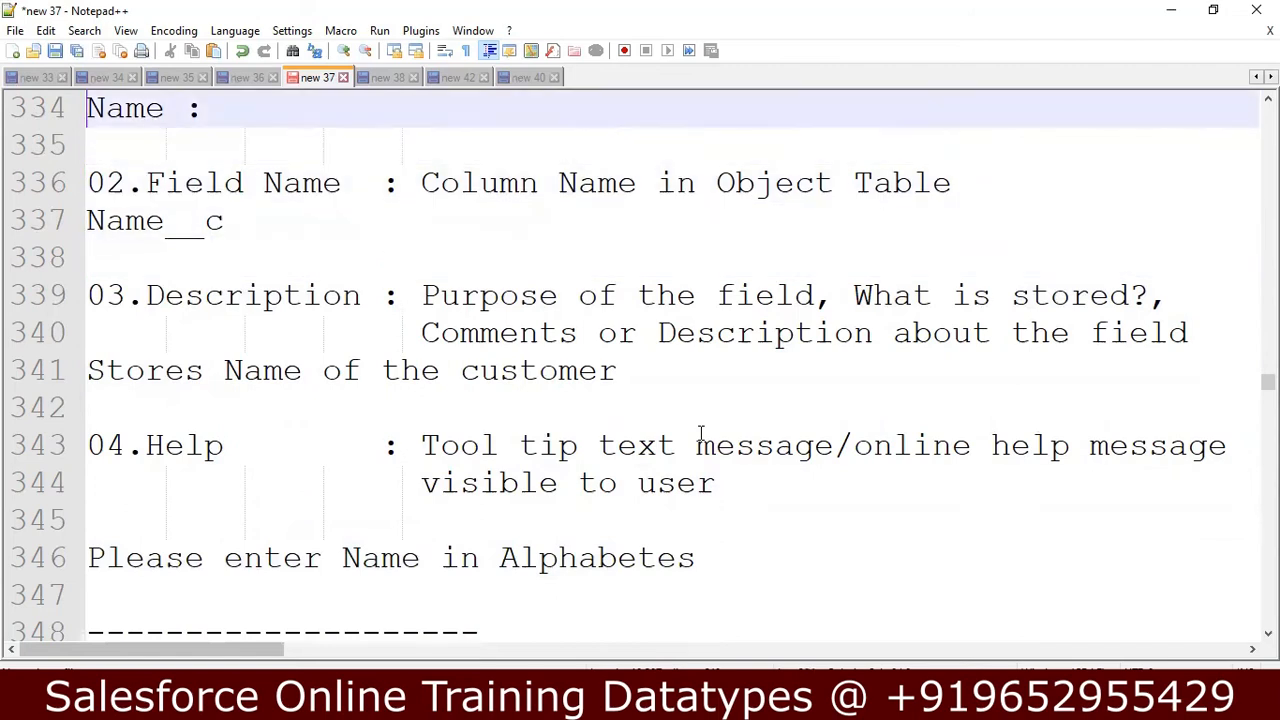
key("Up")
key("Up")
key("Up")
key("Up")
key("Up")
key("Down")
key("Down")
key("Down")
key("Down")
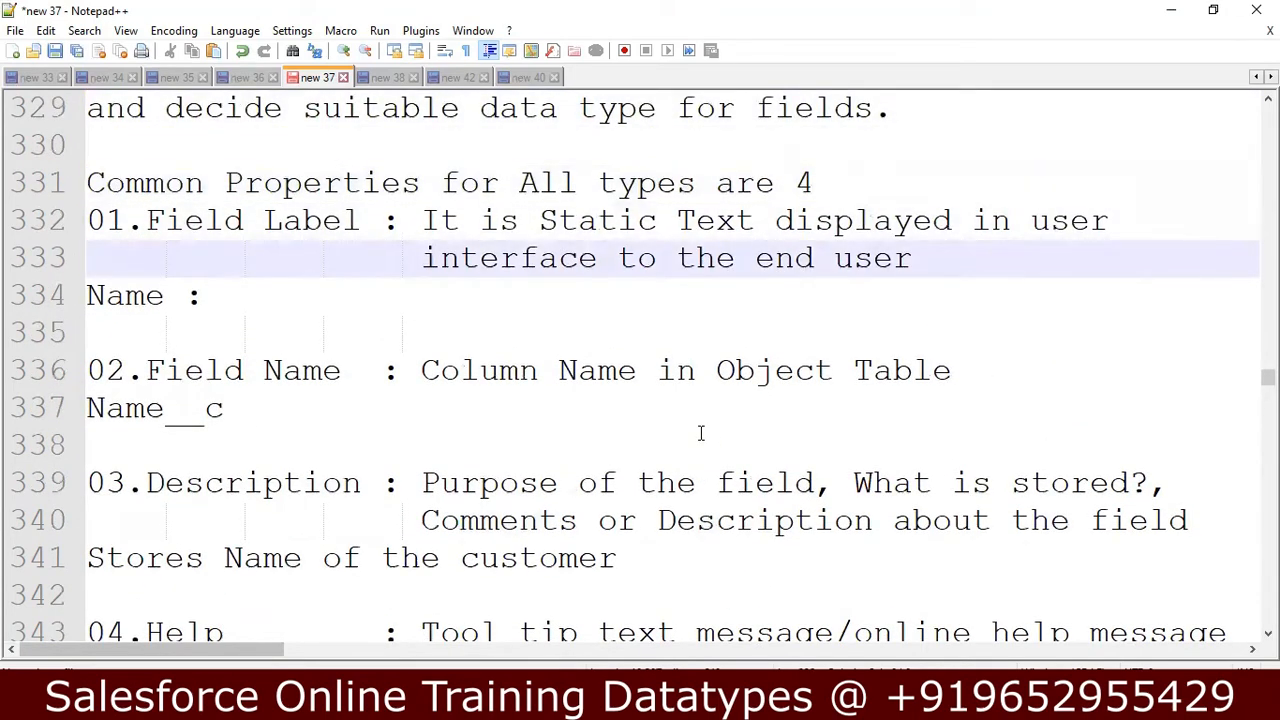
key("Down")
key("Down")
key("Down")
key("Down")
key("Down")
key("Down")
key("Down")
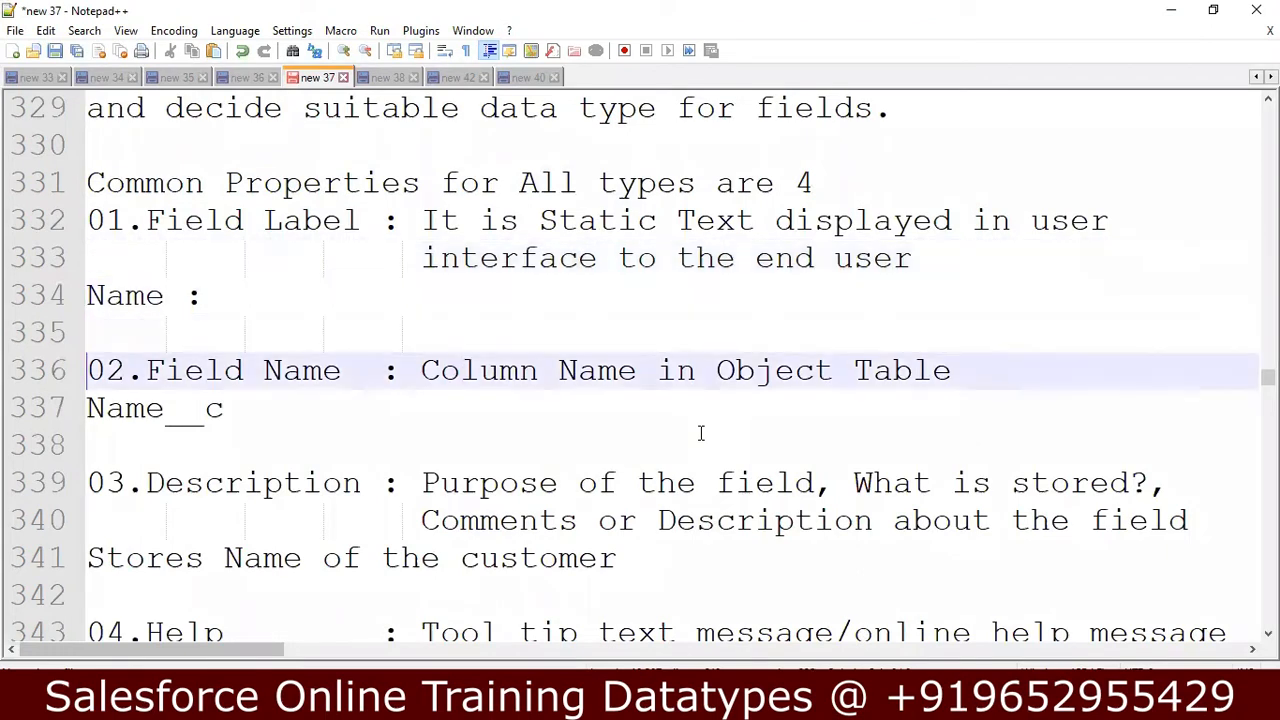
key("Down")
key("Down")
key("Down")
key("Down")
key("Down")
key("Down")
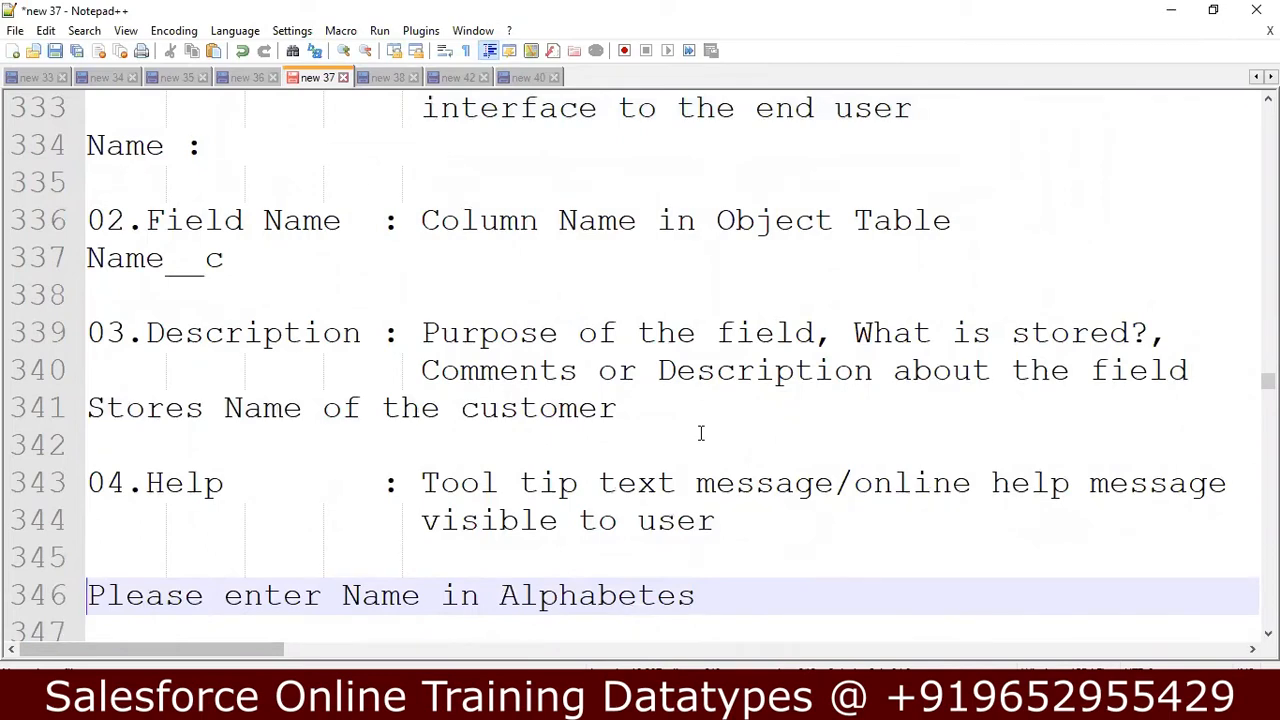
key("Down")
key("Down")
key("Down")
key("Down")
key("Down")
key("Down")
key("Down")
key("Down")
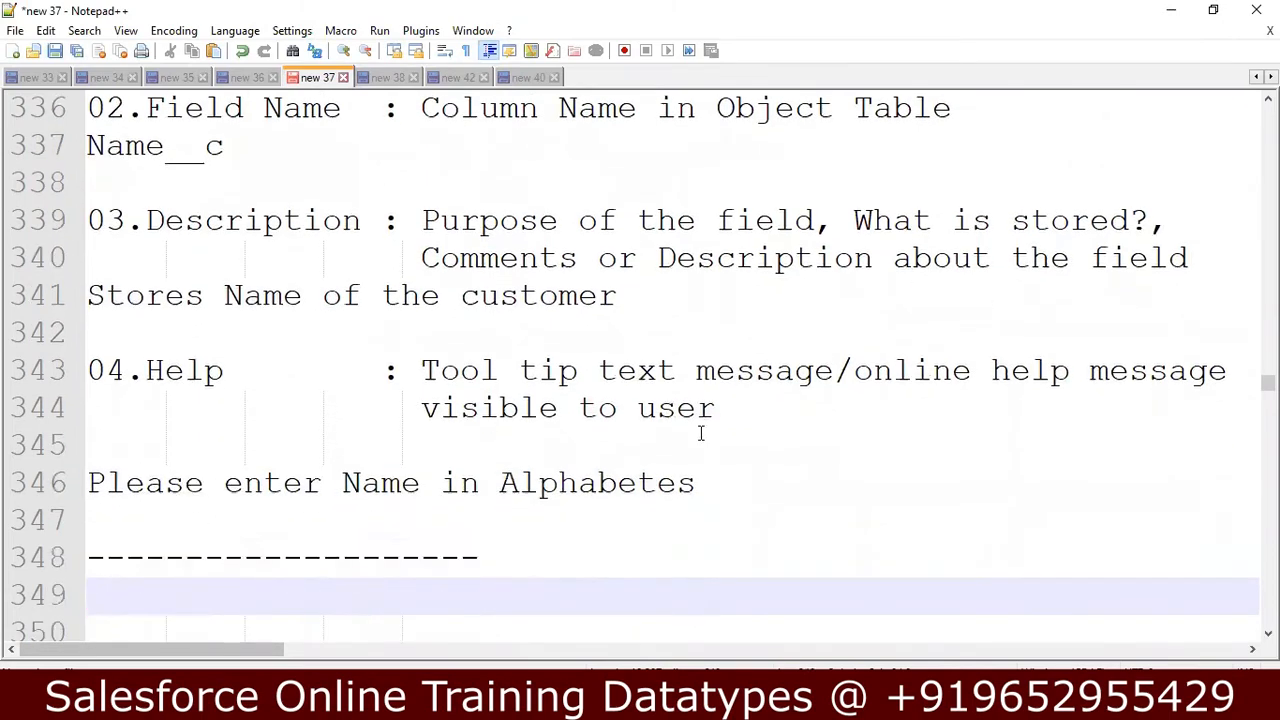
Remove one empty line above the 01.Text heading and read the Text type's notes down to Required Check Box.
key("Up")
key("Up")
key("Up")
key("Up")
key("Up")
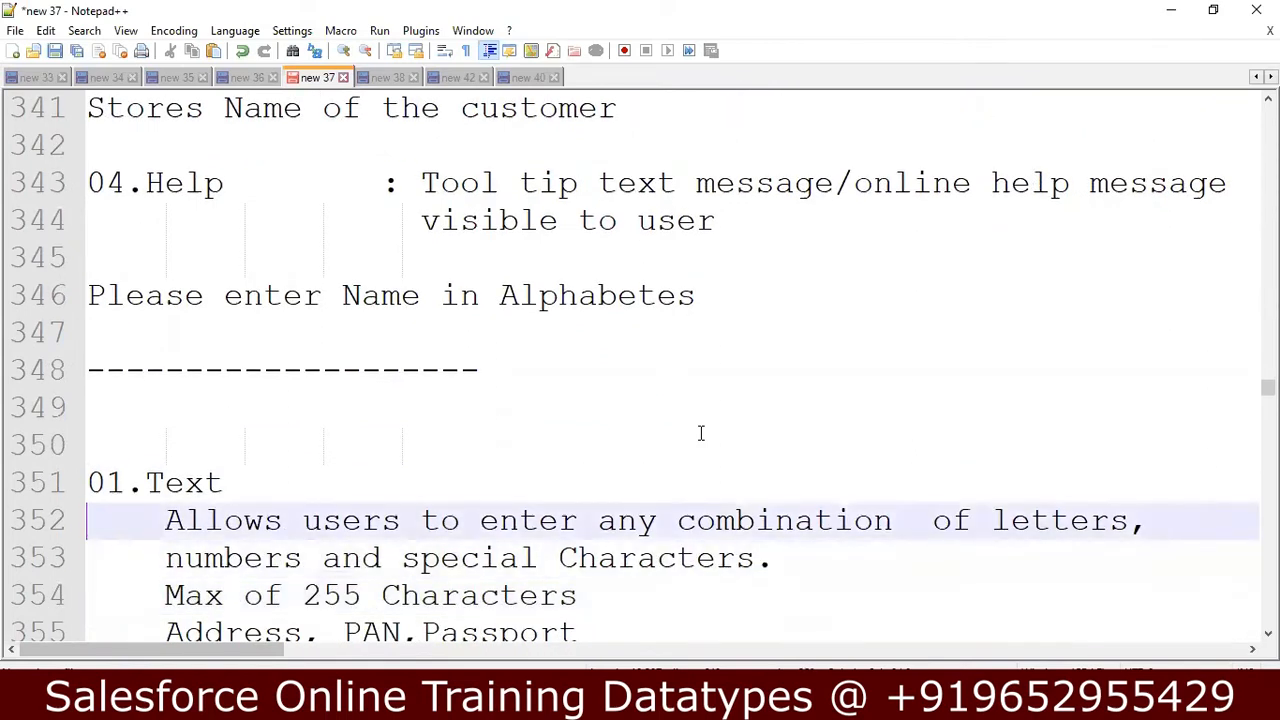
key("Delete")
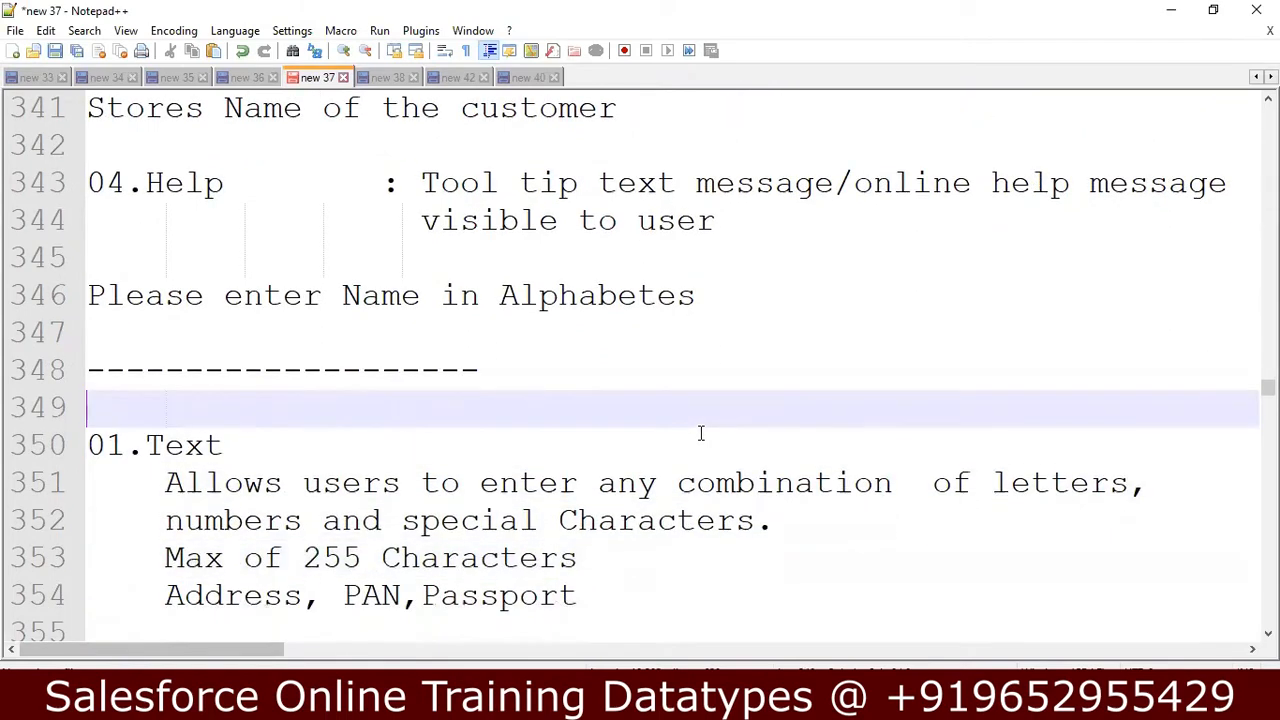
key("Down")
key("Down")
key("Down")
key("Down")
key("Down")
key("Down")
key("Down")
key("Down")
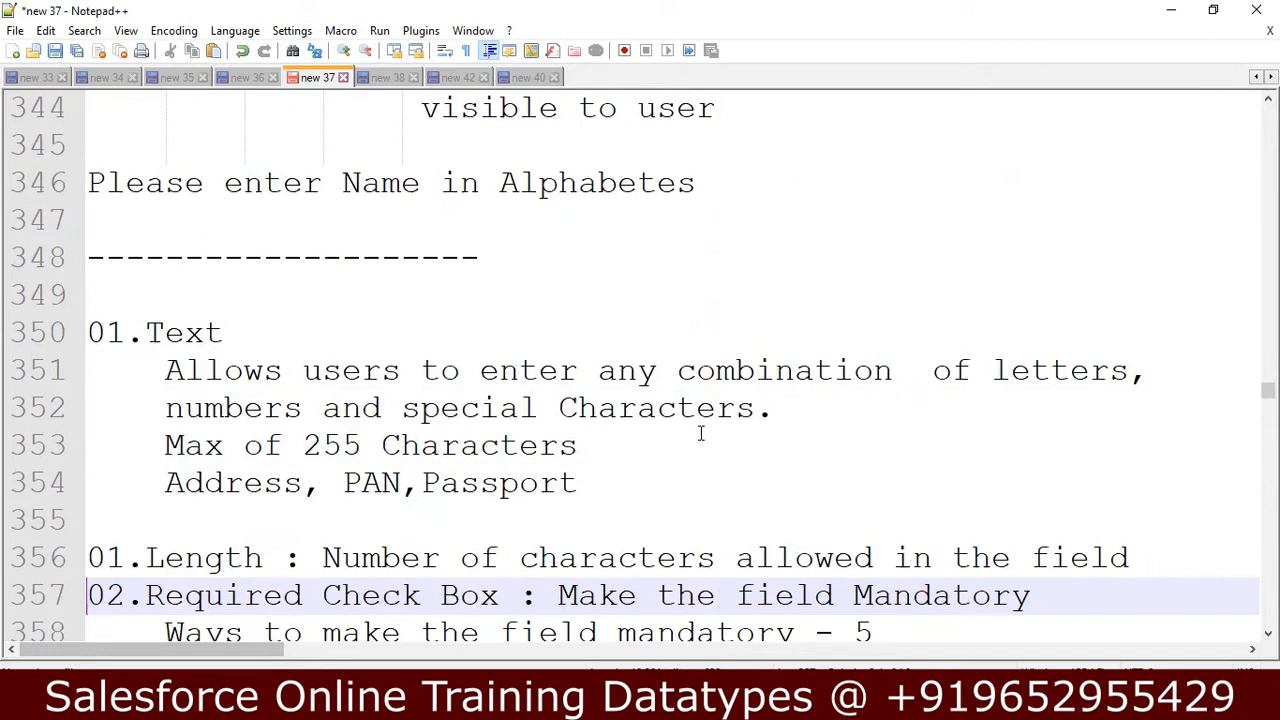
Switch to the Salesforce New Custom Object page in Chrome and set the label to "Datatype" and plural label to "Datatypes".
left_click(531, 702)
left_click(528, 610)
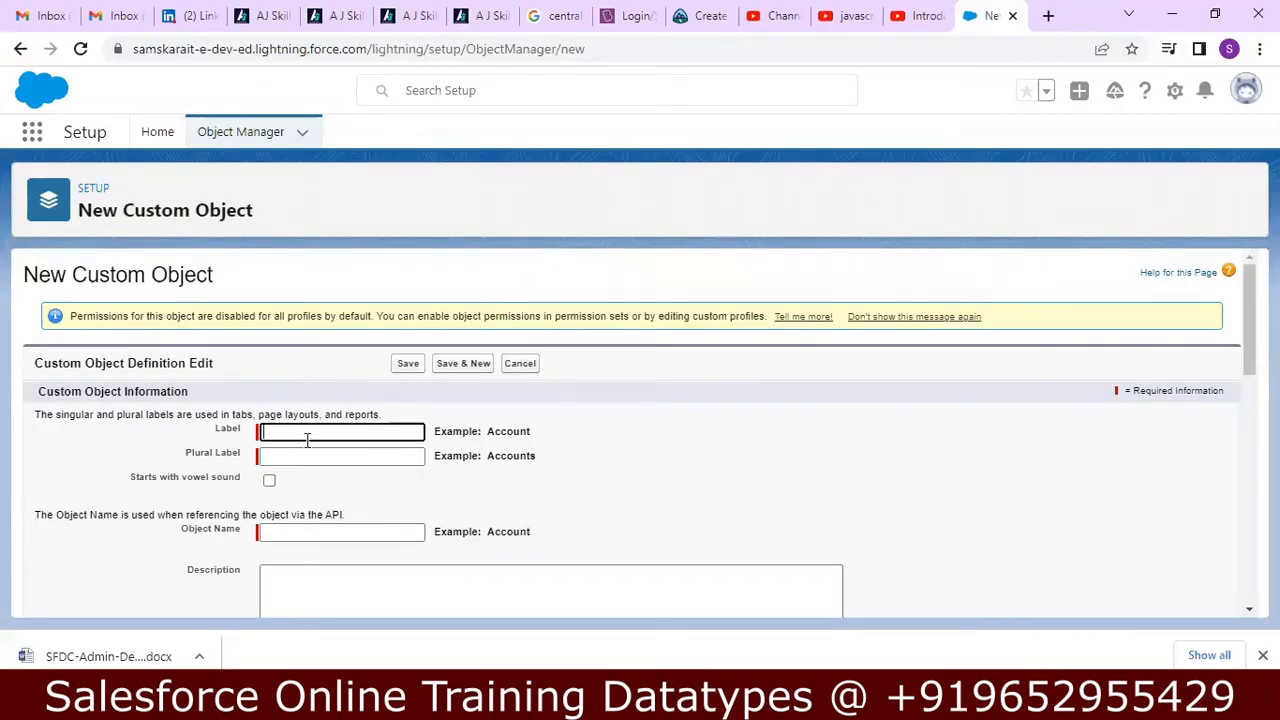
type("atatype")
key("Tab")
type("Da")
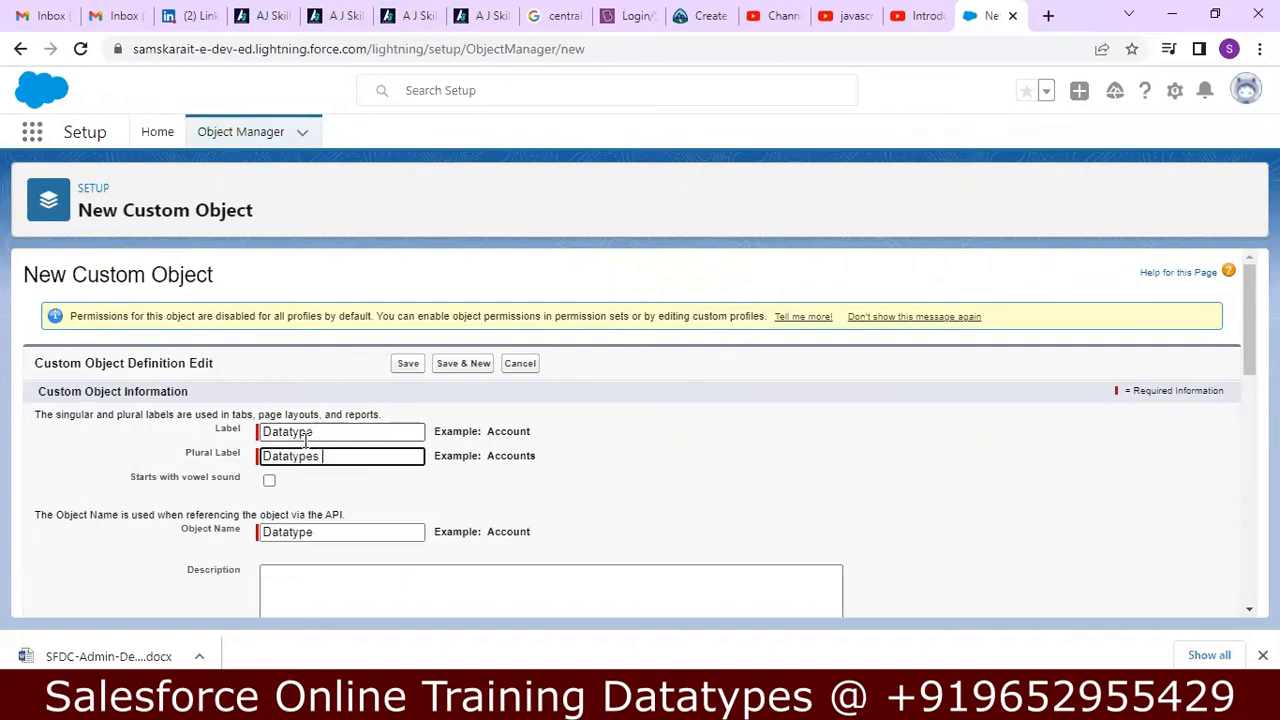
Enter "To practice Datatypes" as the custom object's description.
left_click_drag(1249, 340, 1249, 377)
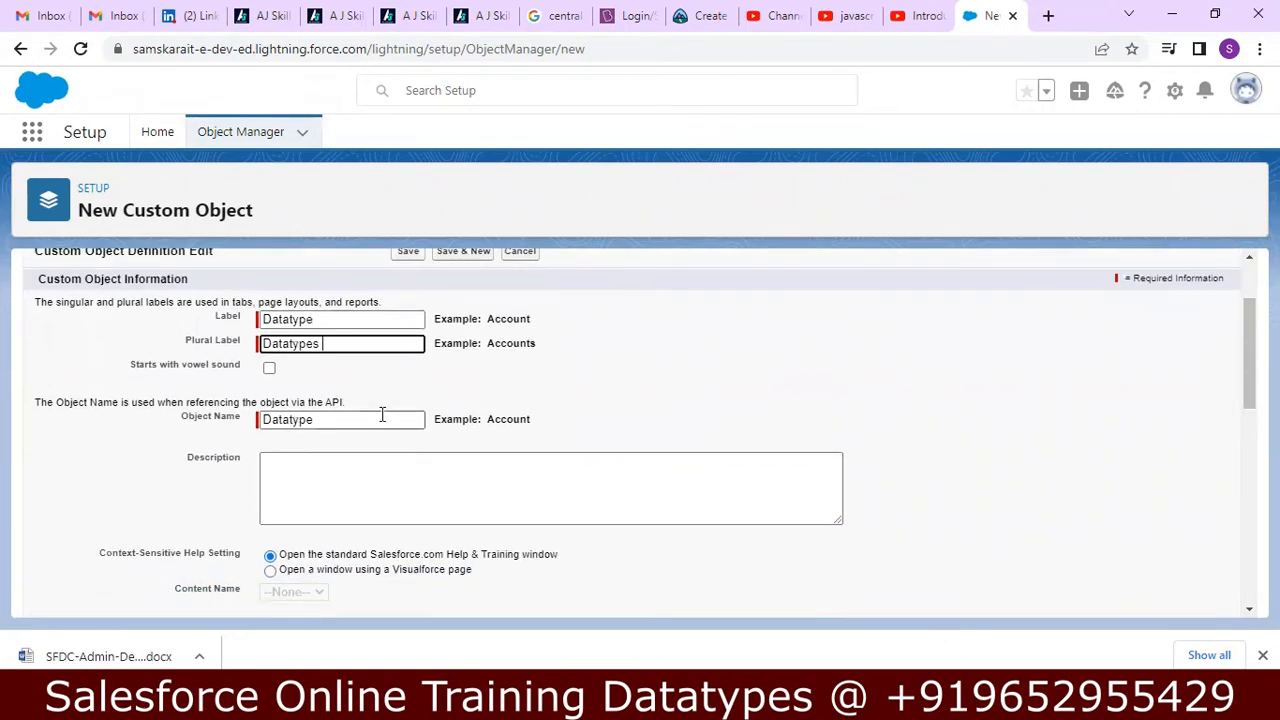
key("Tab")
key("Tab")
key("Tab")
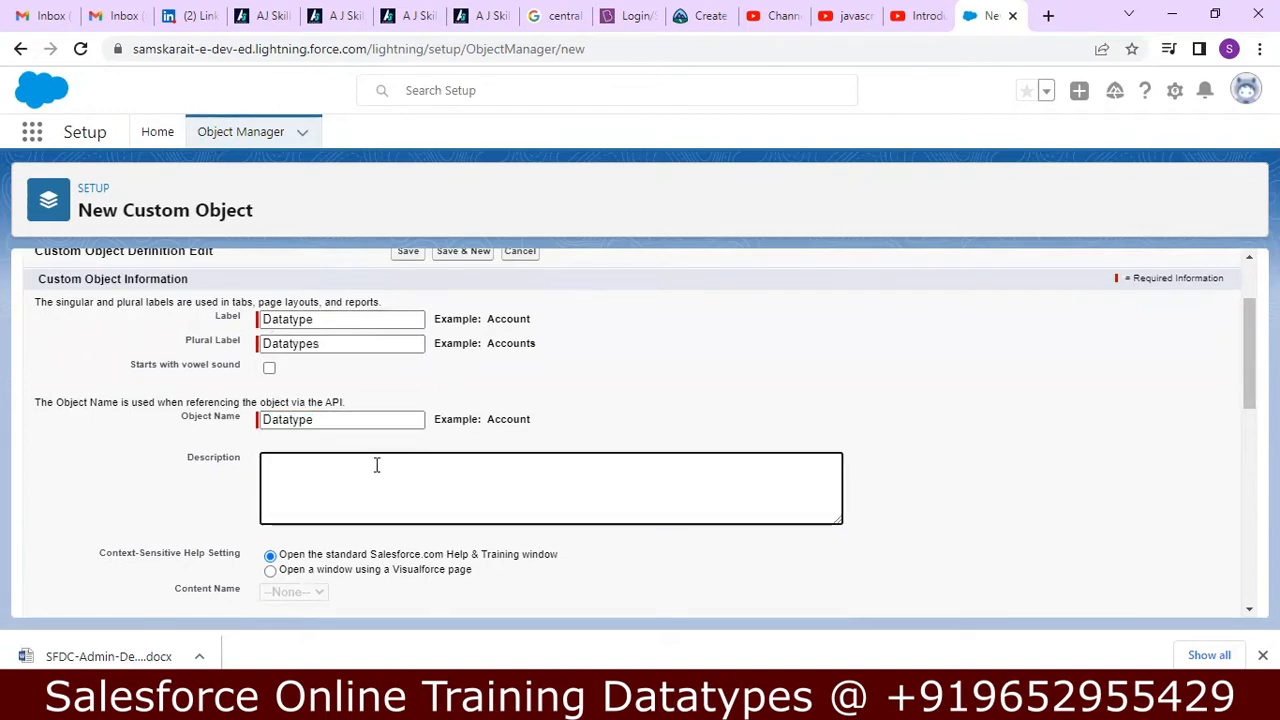
type("To prac")
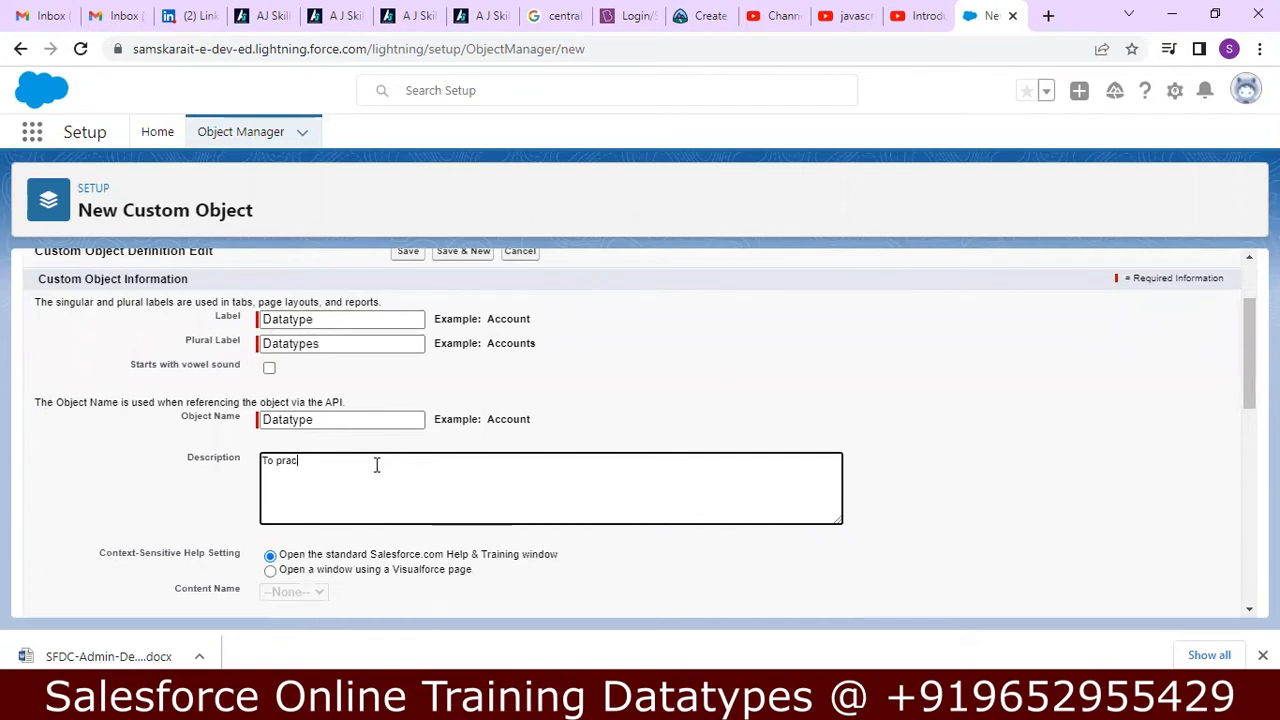
type("tice Datatypes")
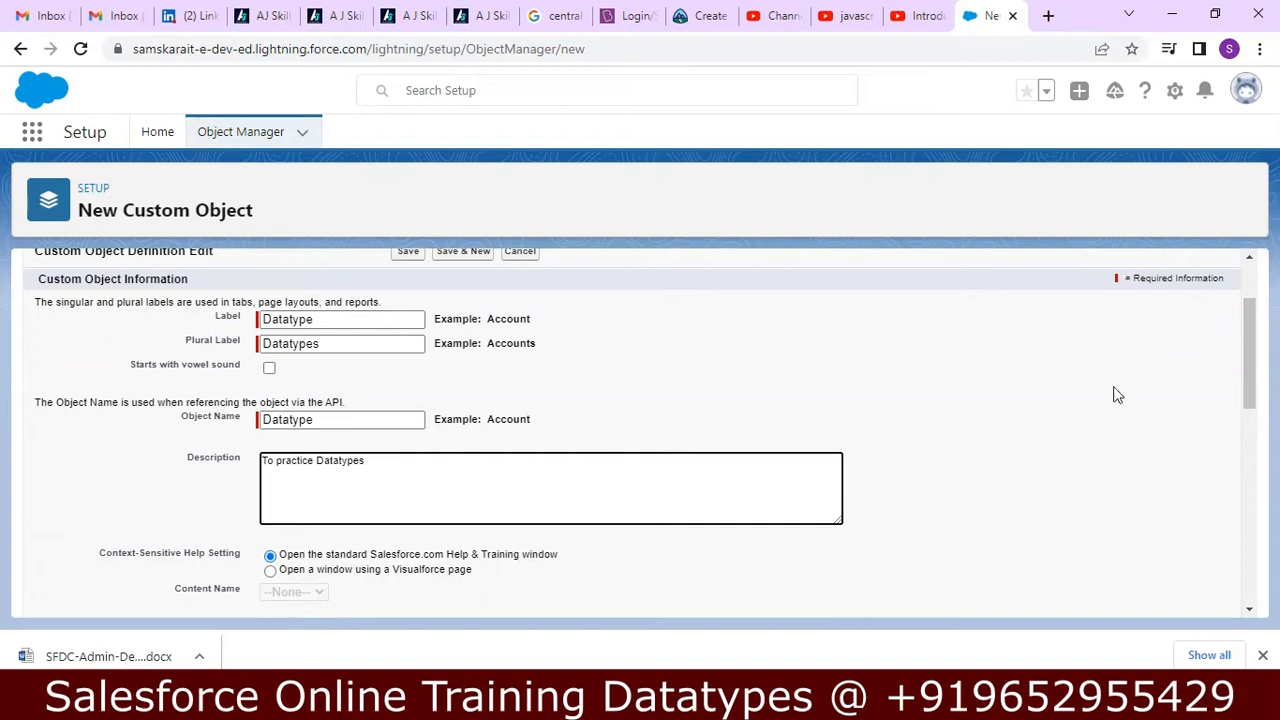
Enable Allow Reports, Allow Activities, Track Field History and Allow in Chatter Groups for the custom object.
left_click_drag(1247, 328, 1234, 420)
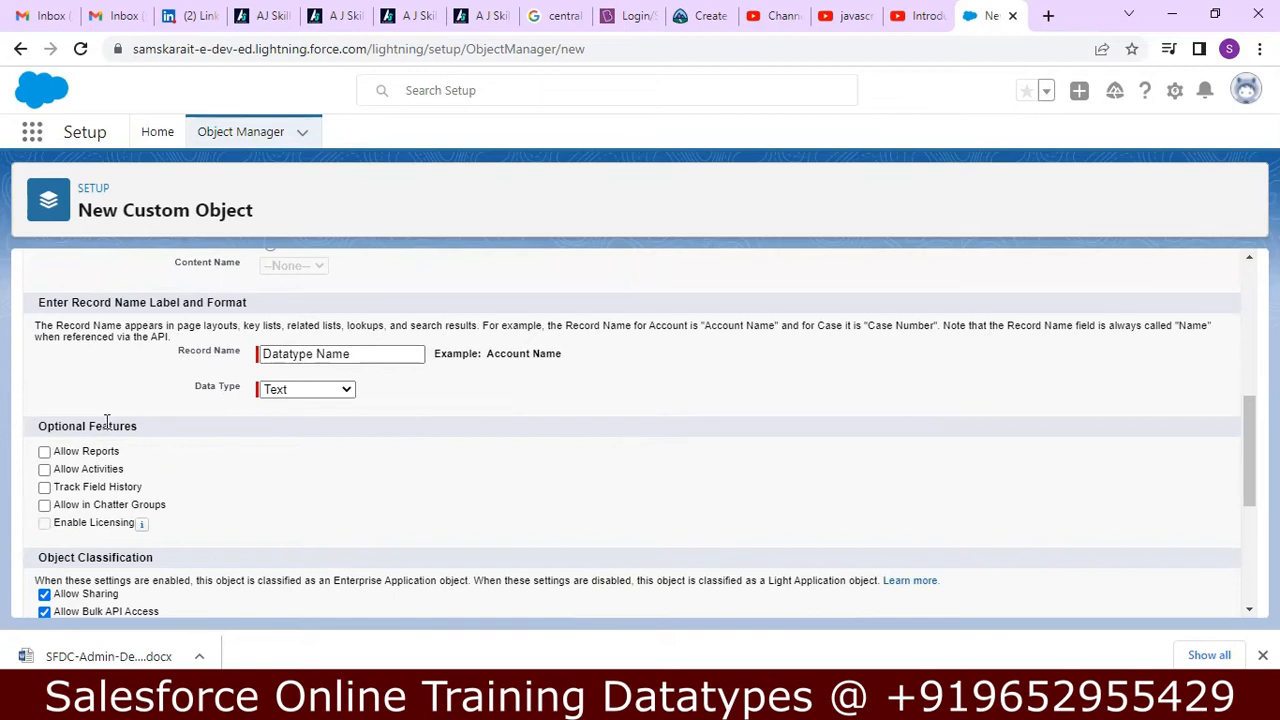
left_click(44, 453)
left_click(45, 471)
left_click(44, 505)
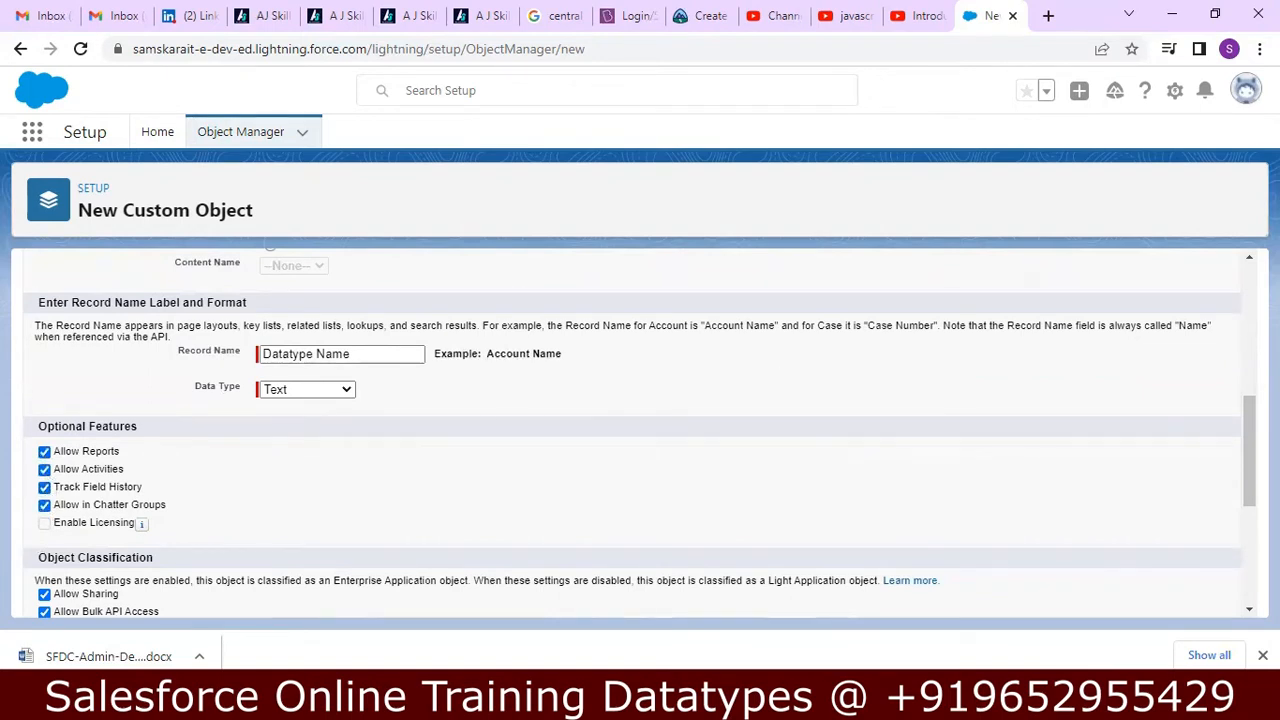
Enable the Notes and Attachments related list and the launch of the New Custom Tab Wizard, and save the object.
left_click_drag(1245, 413, 1233, 508)
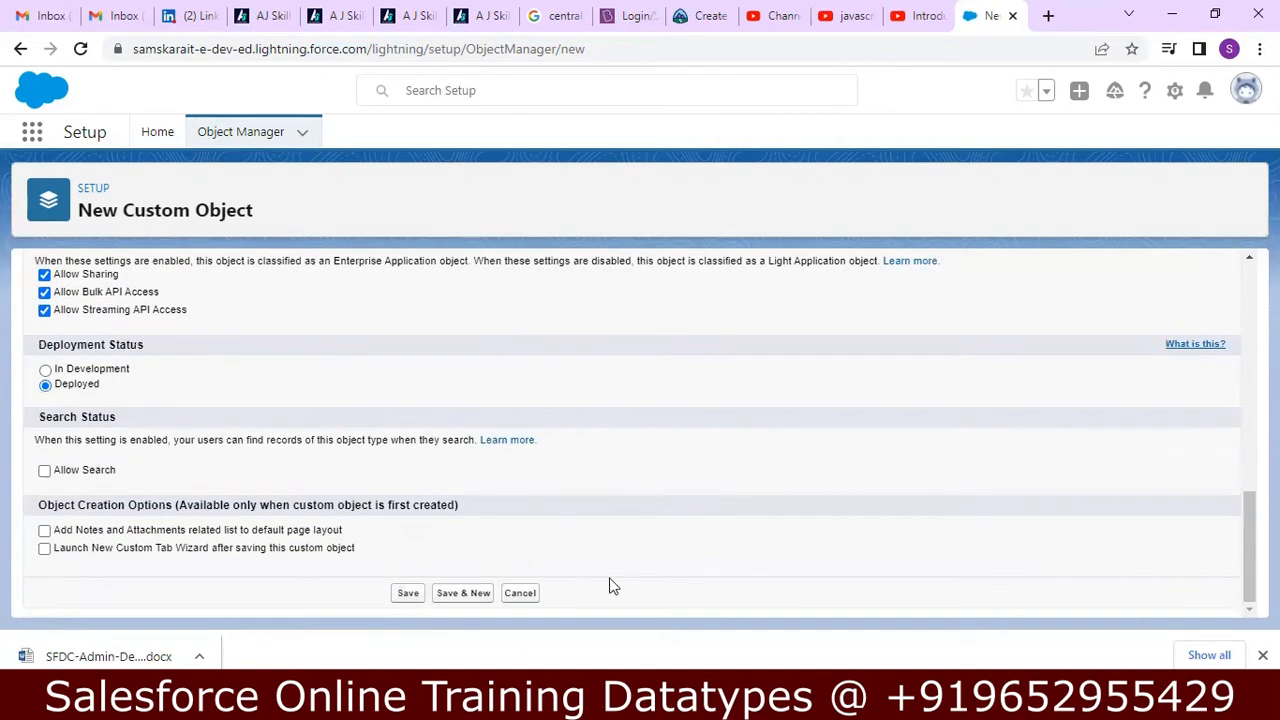
left_click(44, 530)
left_click(396, 592)
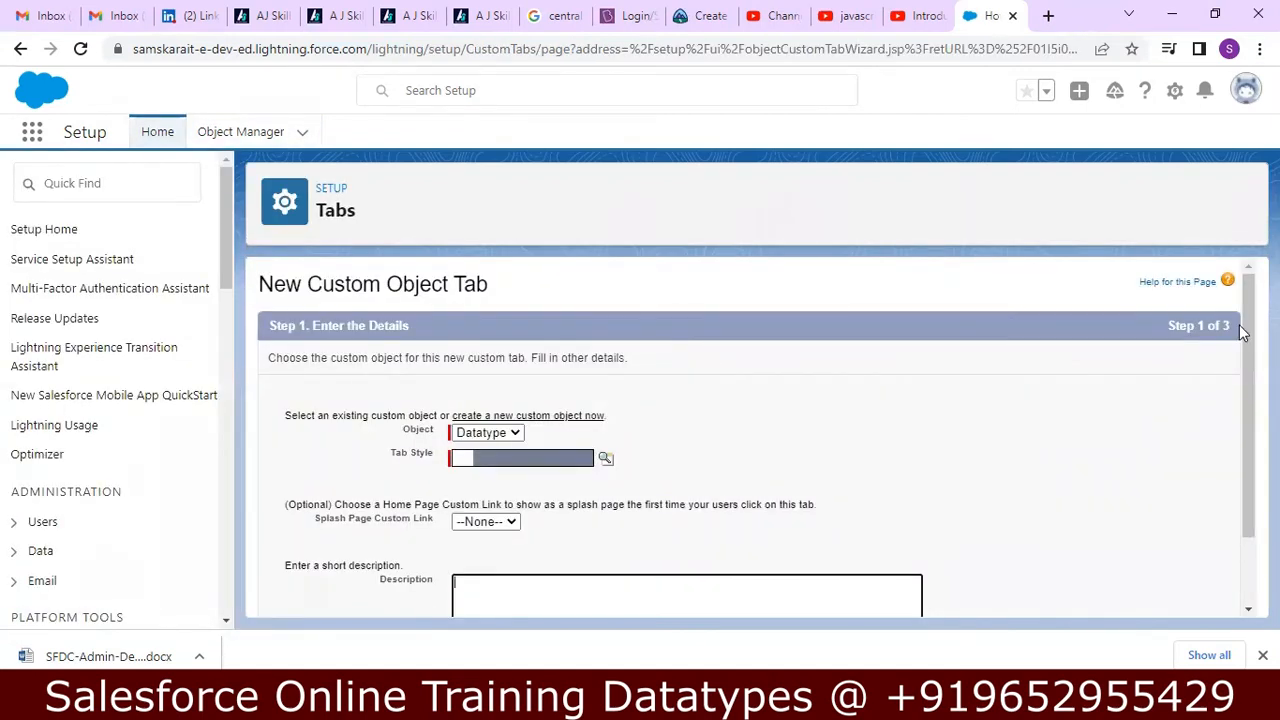
Choose the Building Block tab style, enter "Datypes Practice Tab" as the tab's description, and continue to the profile settings.
scroll(1241, 341, "down", 2)
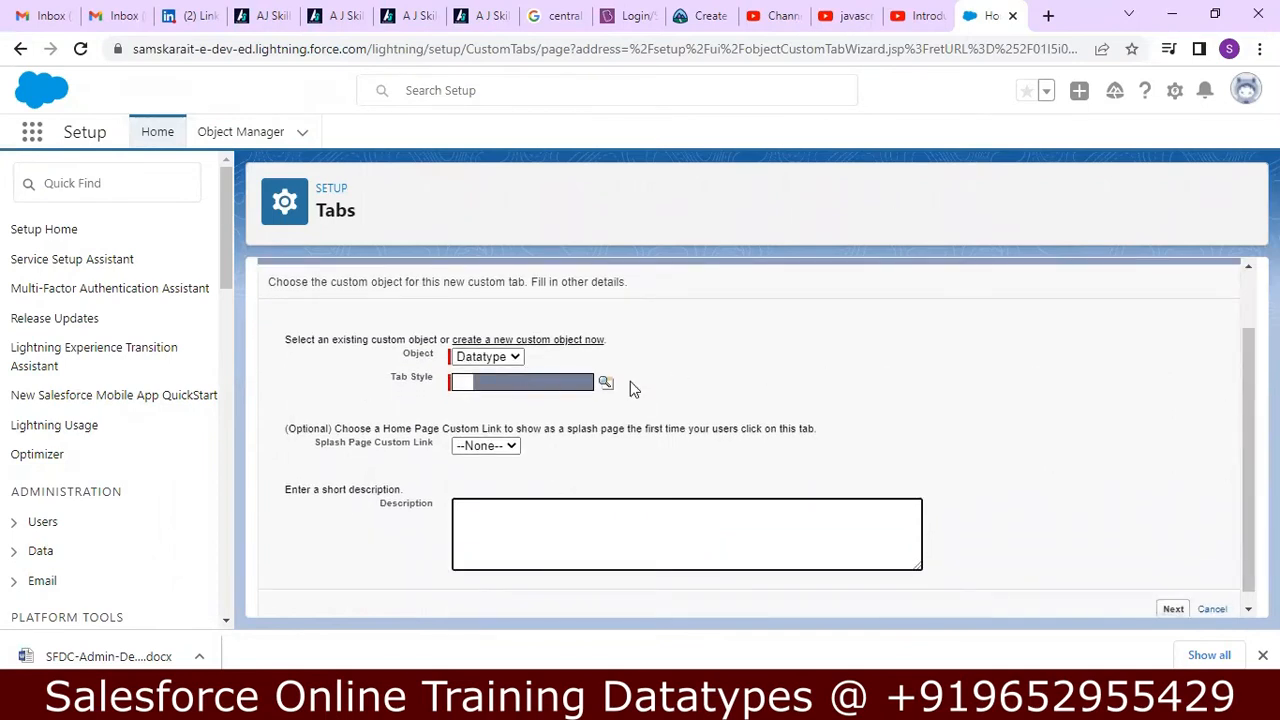
left_click(605, 383)
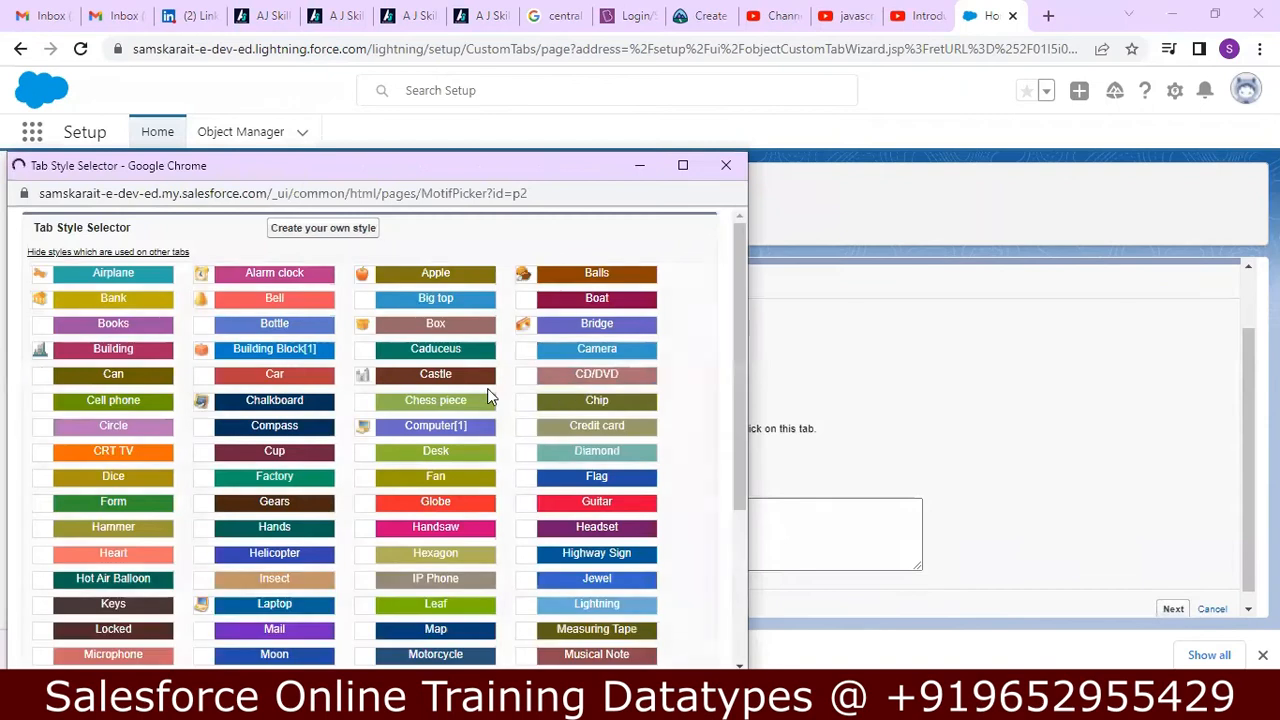
left_click(284, 352)
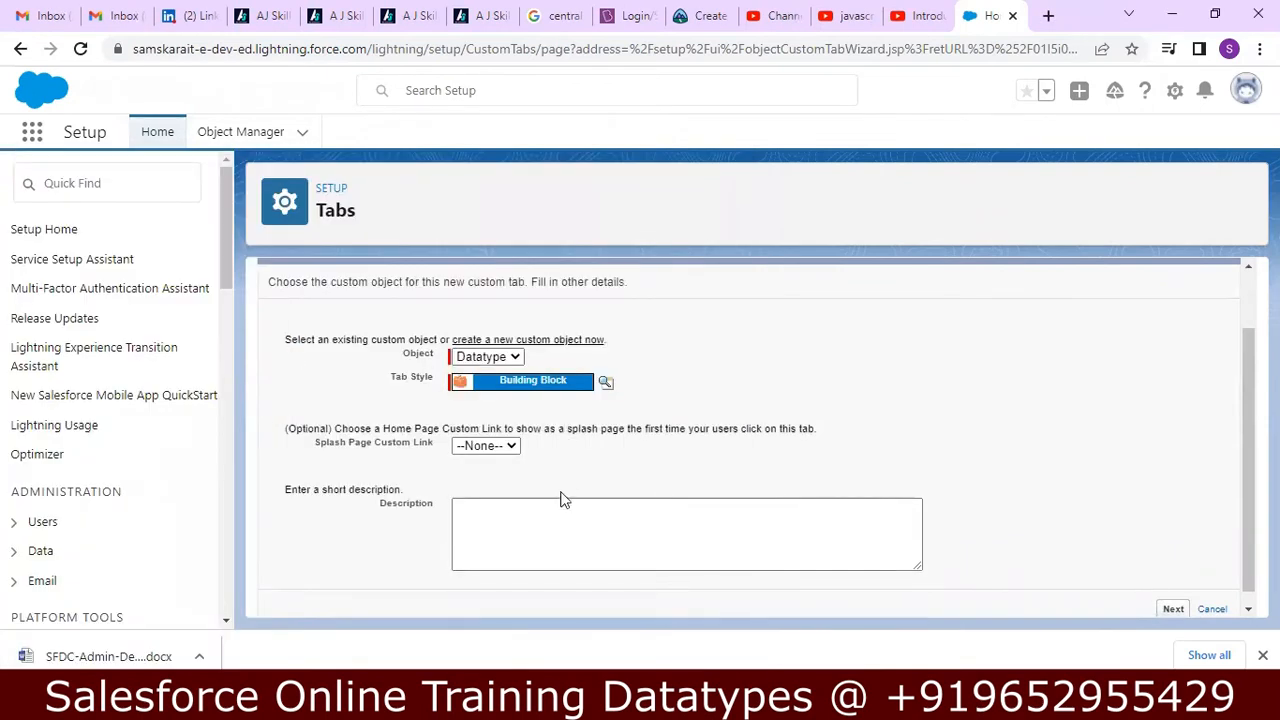
left_click(530, 519)
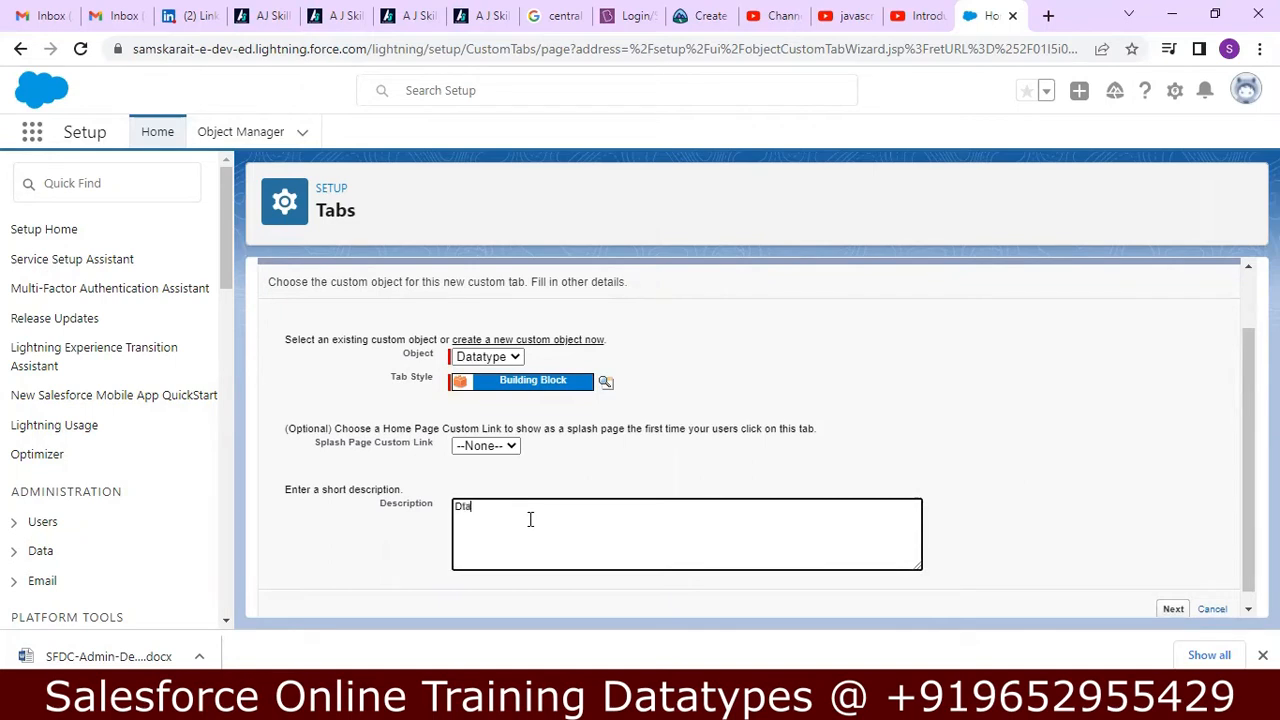
type("Datypes Practice Tab")
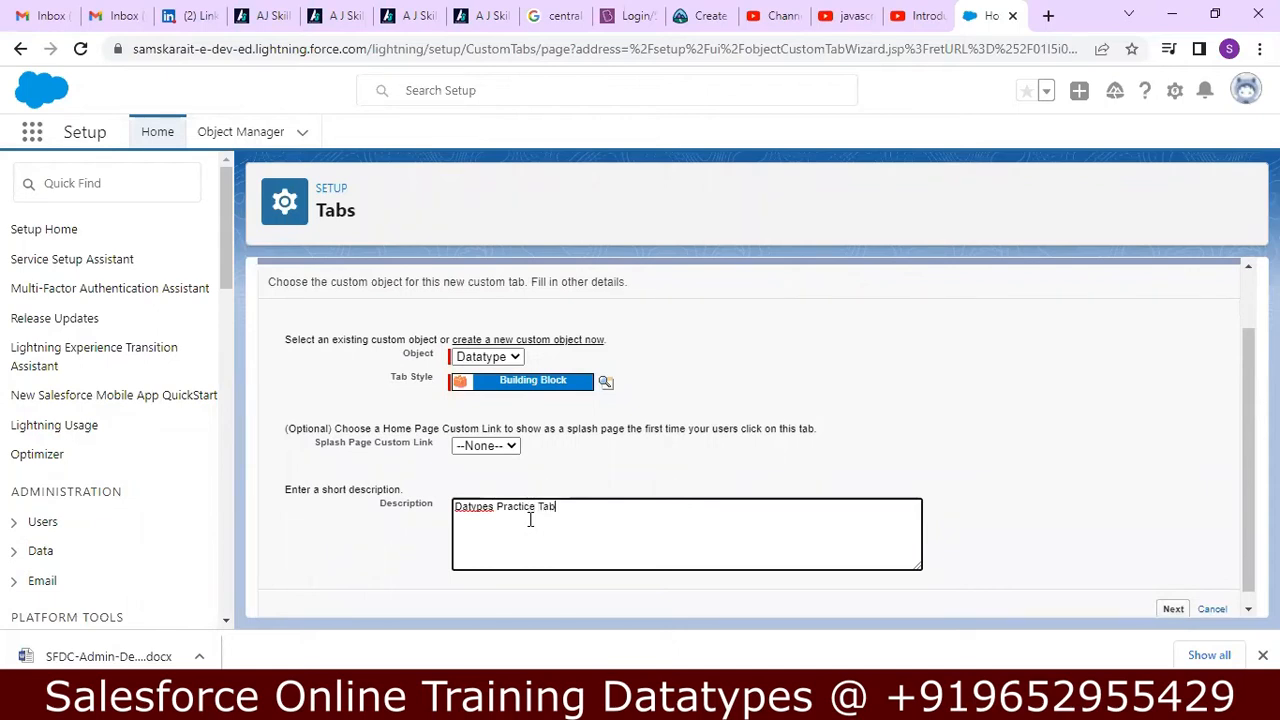
scroll(1241, 443, "down", 1)
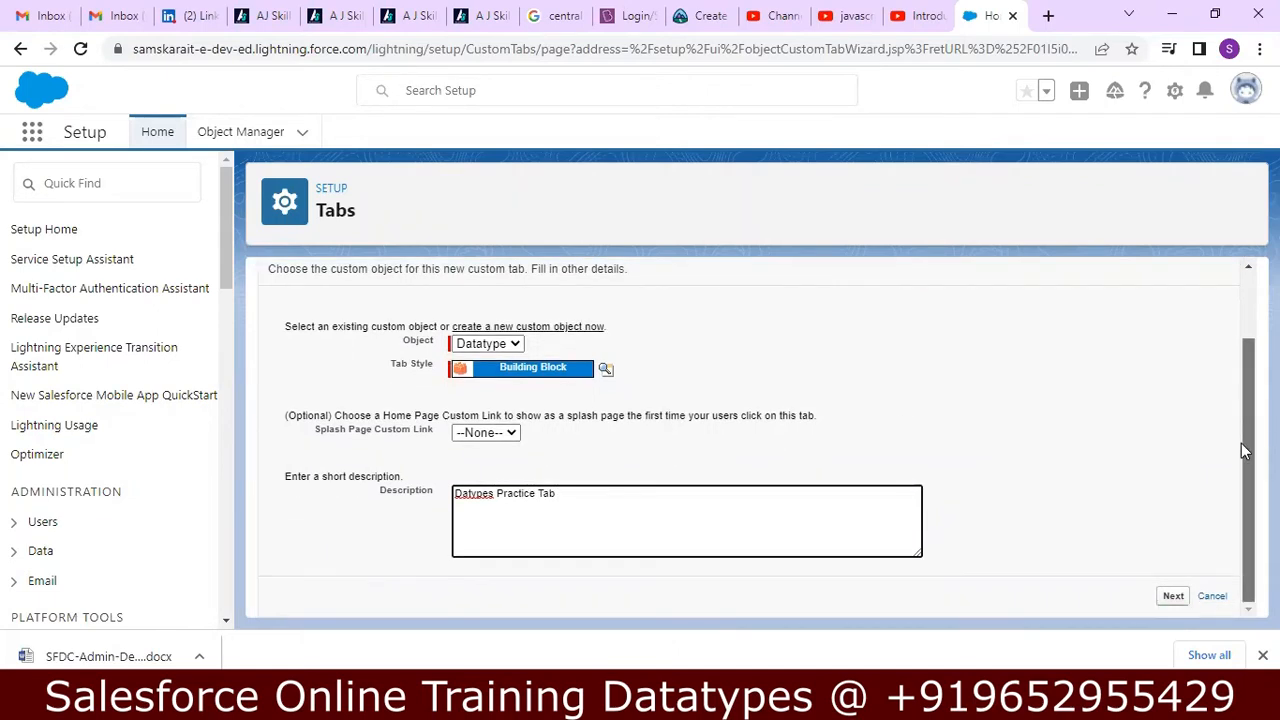
left_click(1173, 595)
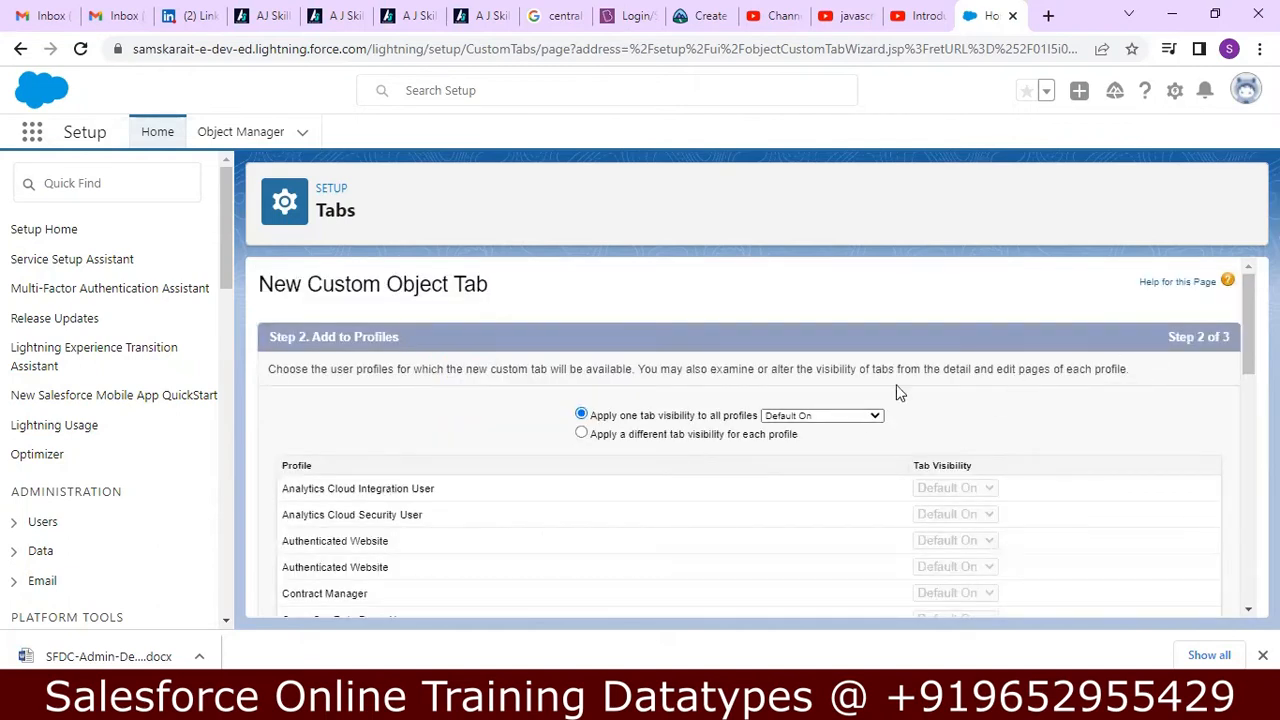
Keep the tab Default On for all profiles and included in all custom apps, and save the new tab.
left_click_drag(1246, 306, 1214, 606)
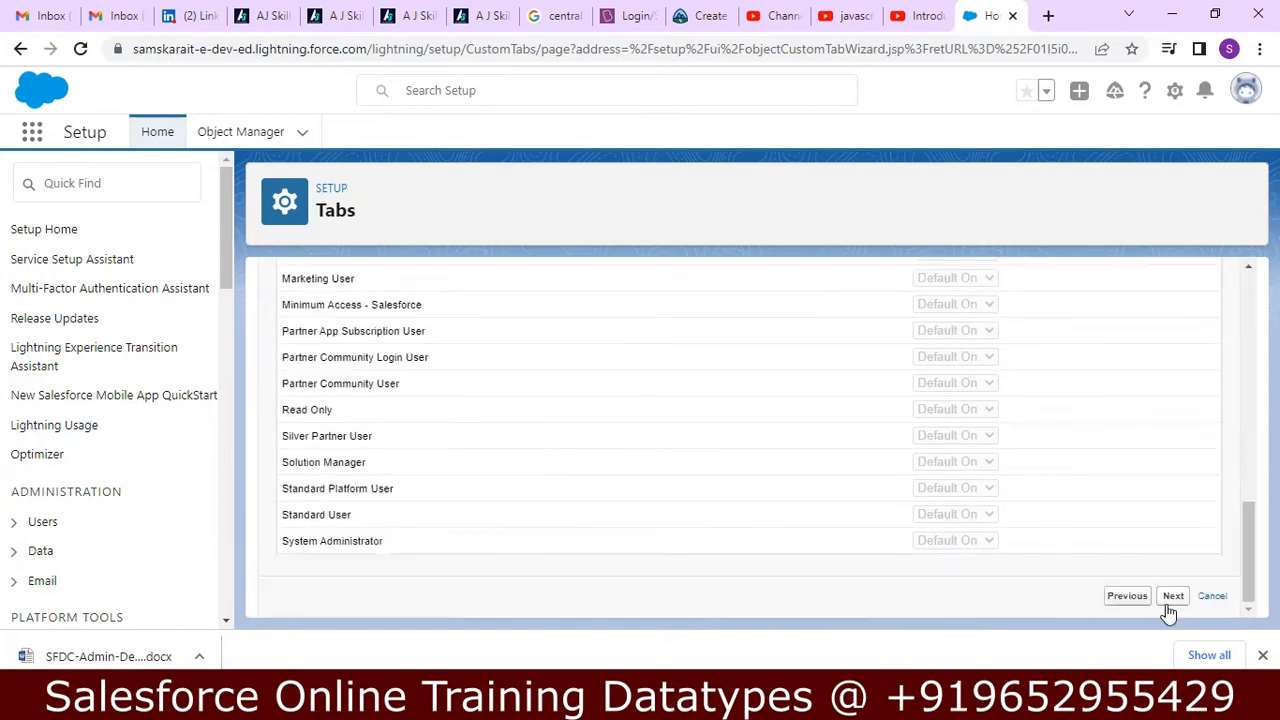
left_click(1173, 597)
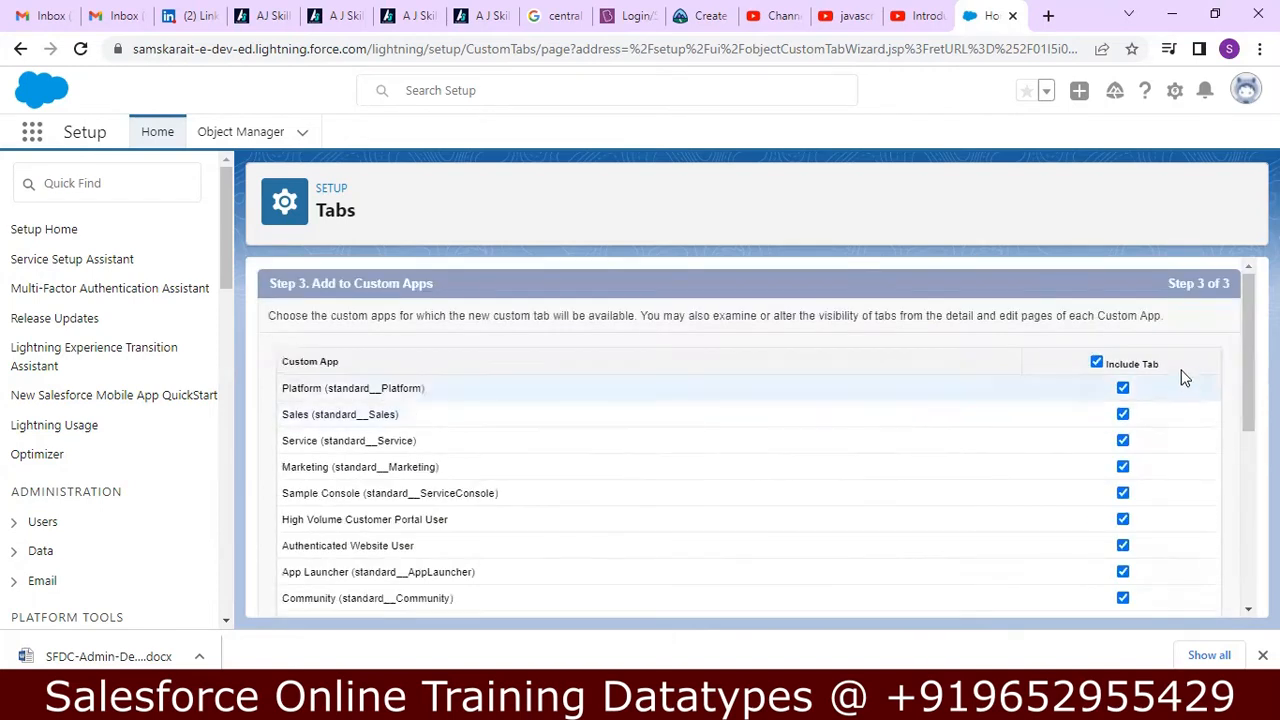
left_click_drag(1247, 350, 1196, 605)
left_click(1170, 597)
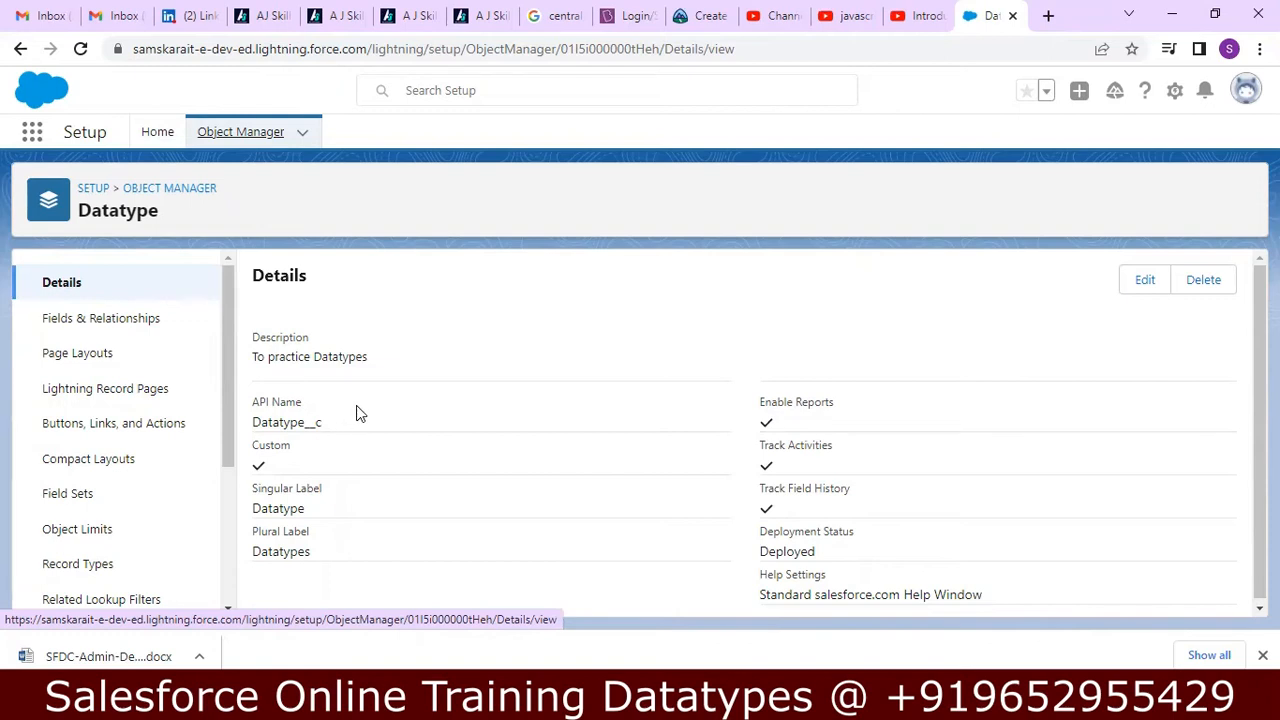
Start a new custom field on the Datatype object with Text as its data type and continue to its details.
left_click(90, 318)
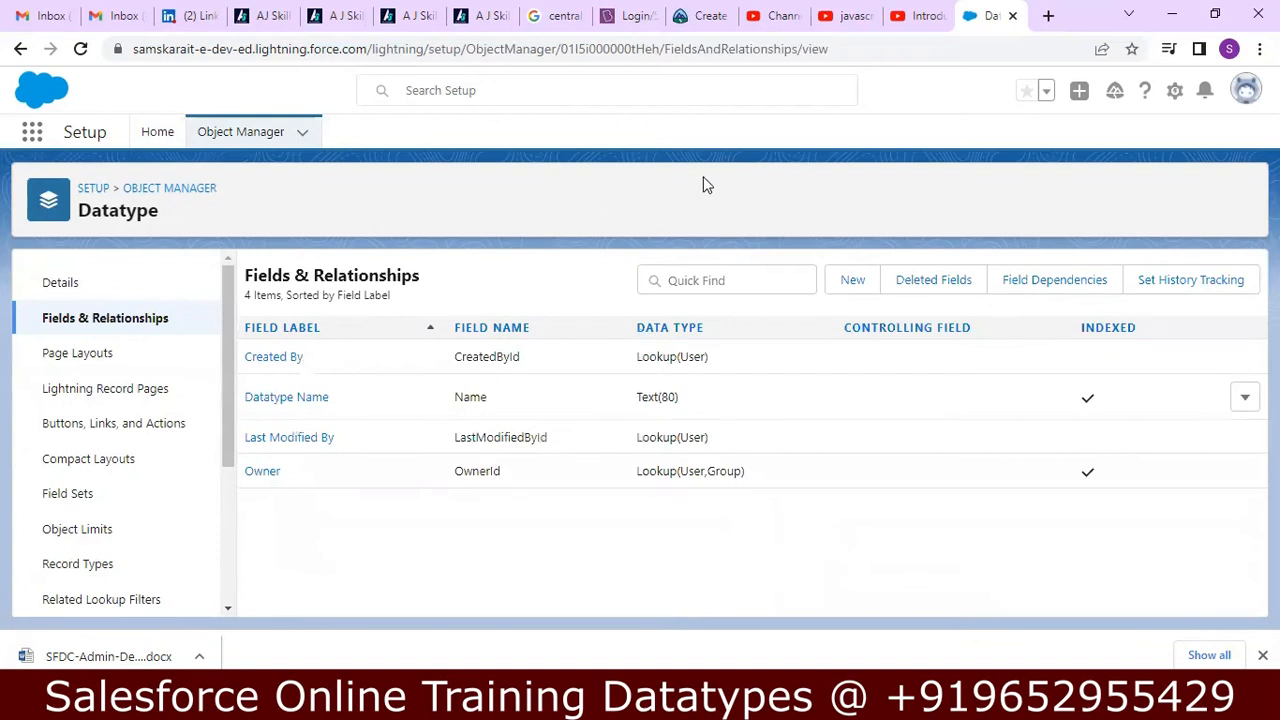
left_click(850, 281)
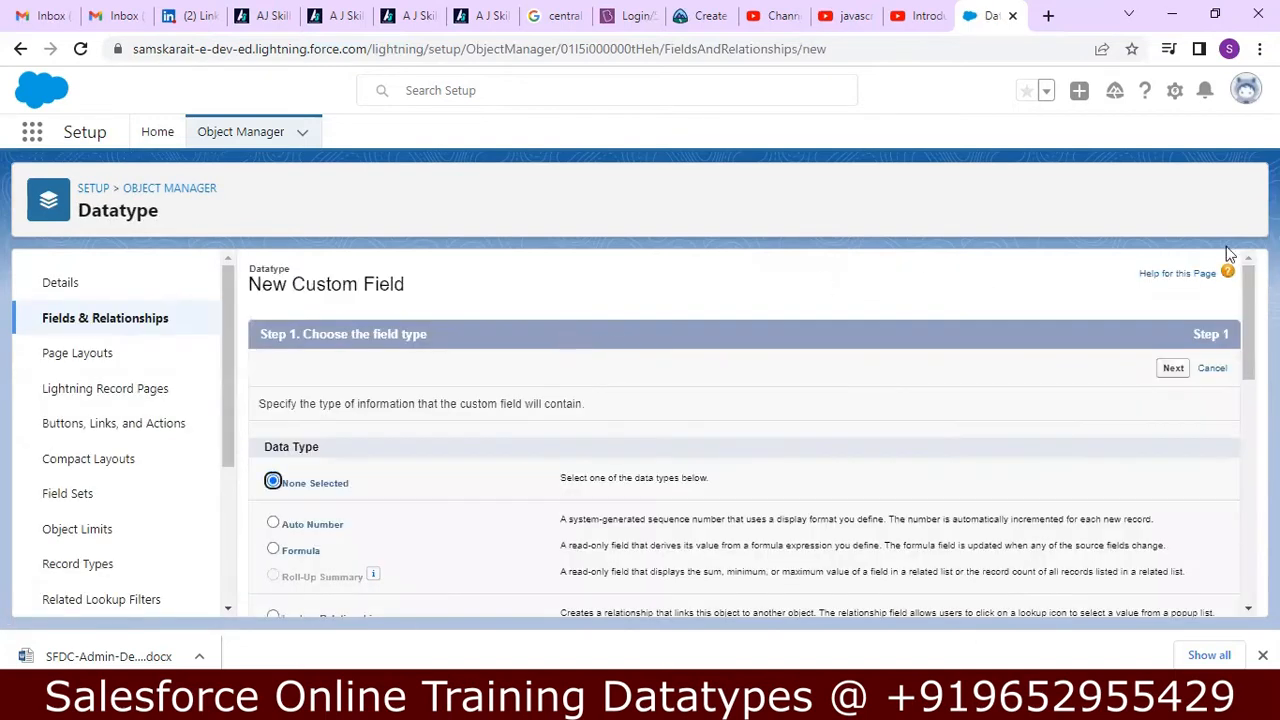
left_click_drag(1248, 285, 1216, 518)
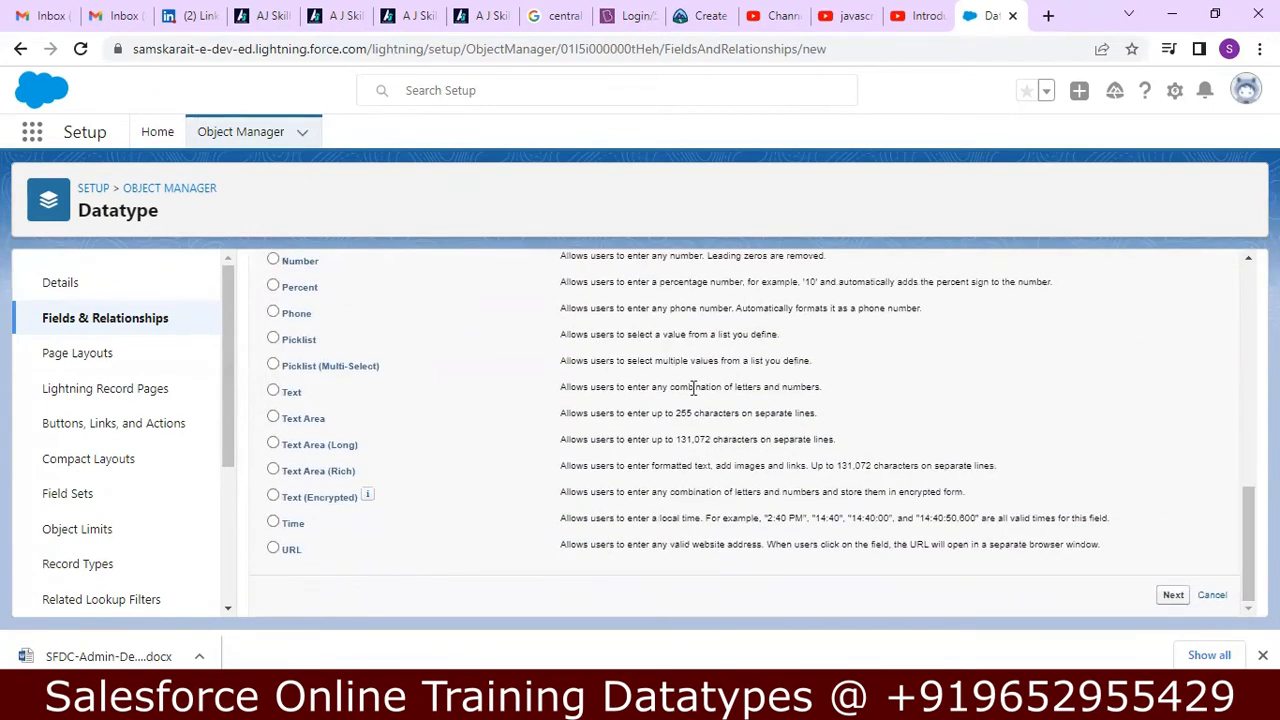
left_click(274, 393)
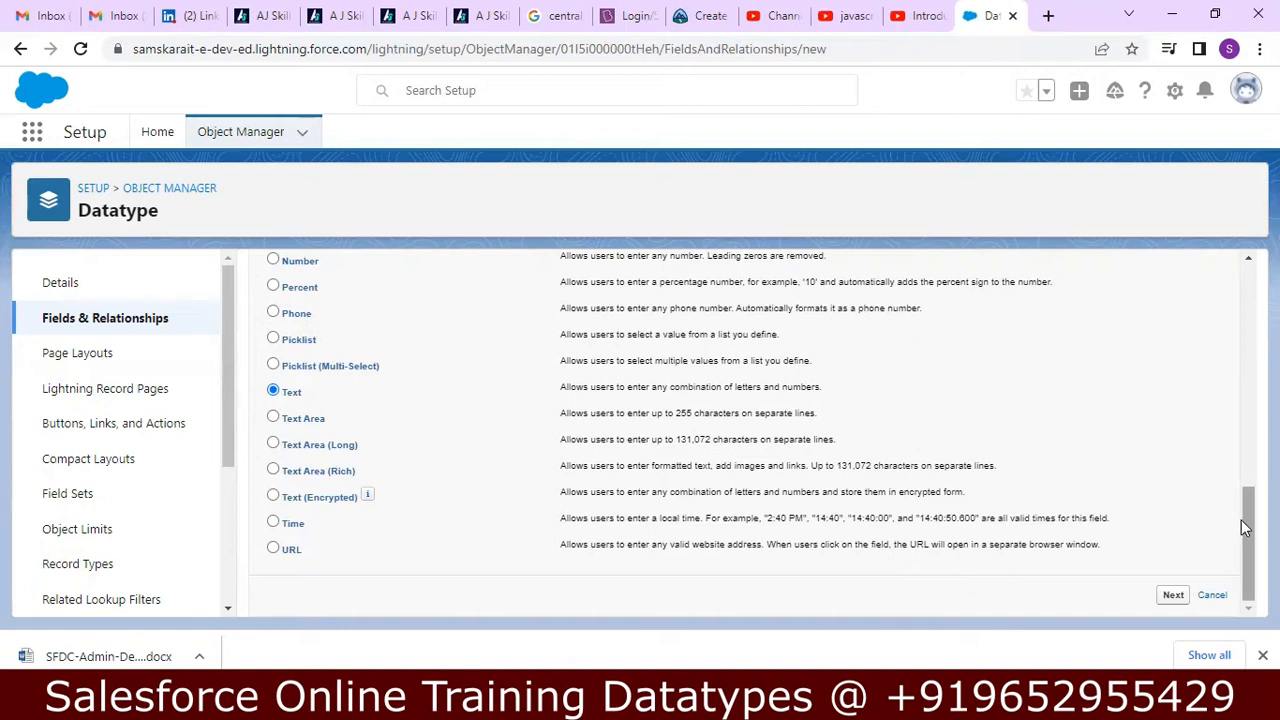
left_click(1171, 595)
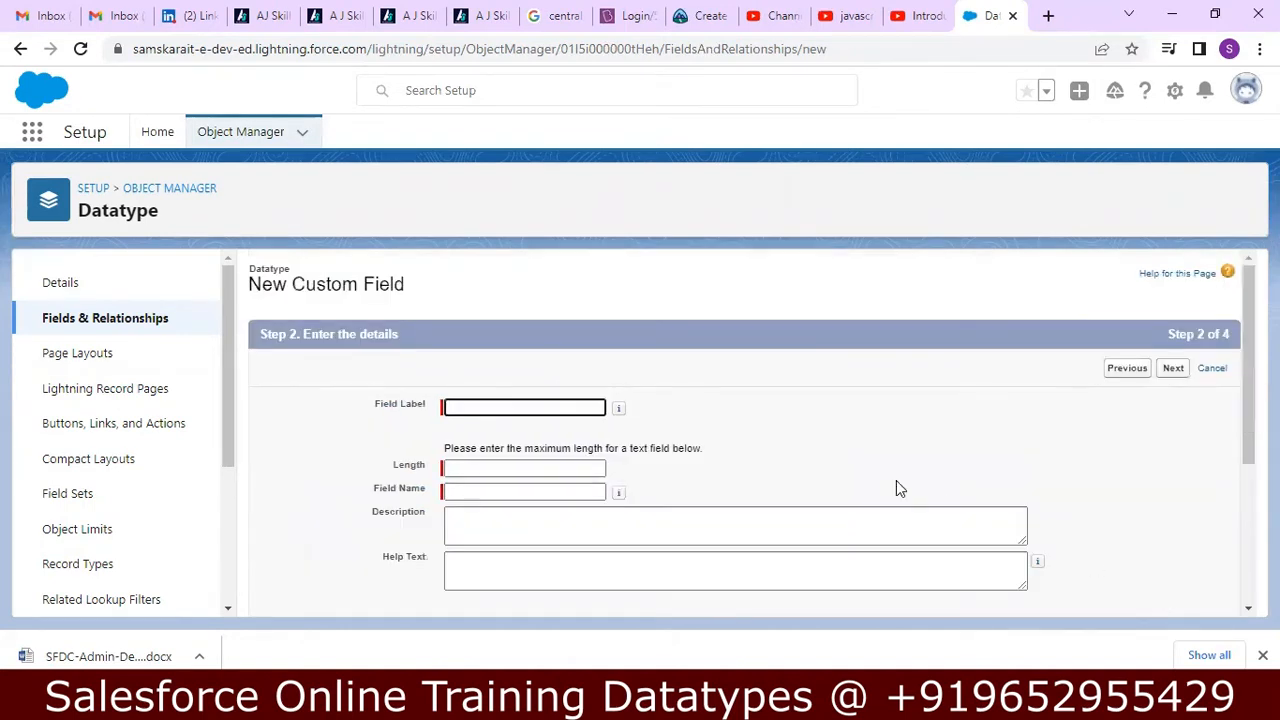
Label the new text field "Text Datatype" and let its field name fill in from the label.
left_click(537, 407)
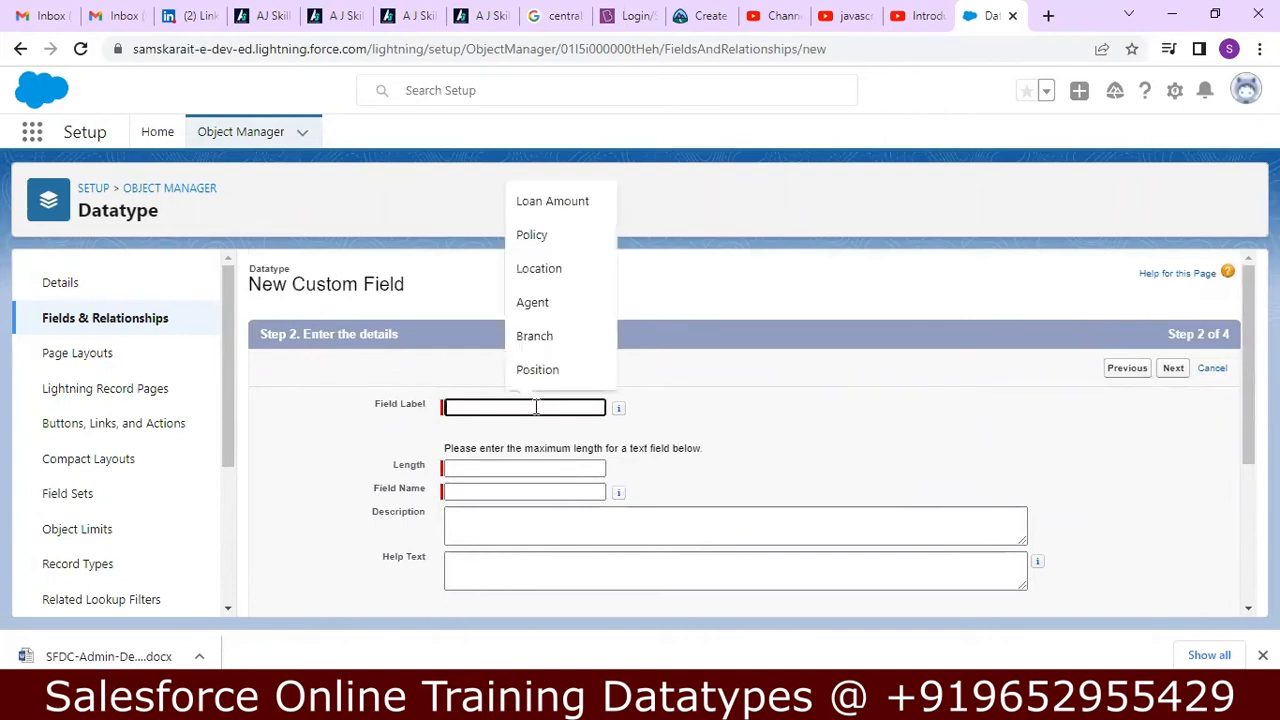
type("T")
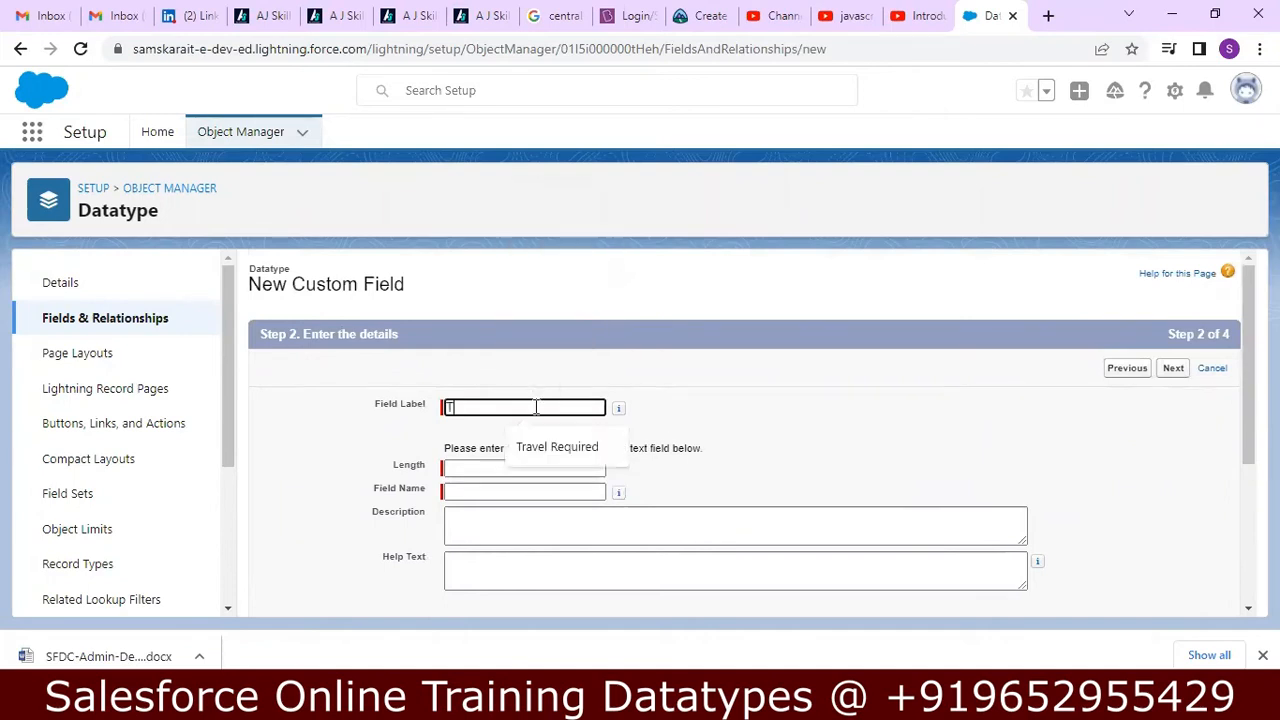
type("ext")
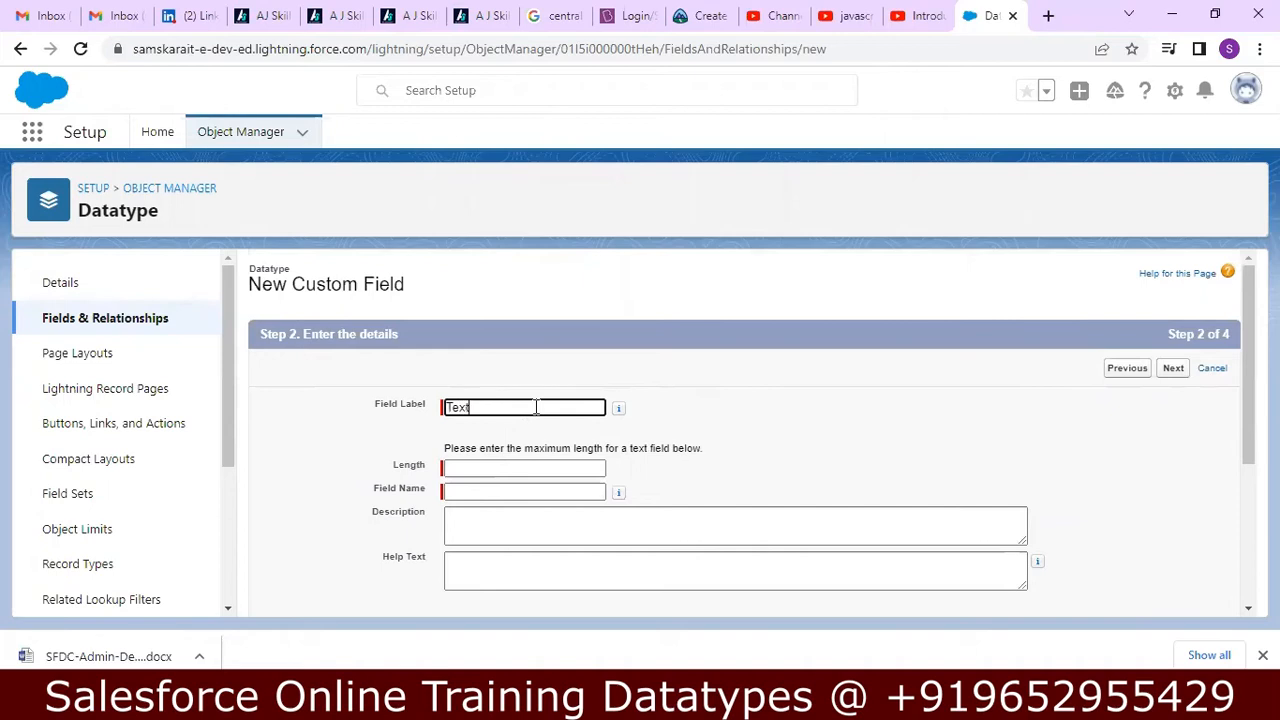
type(" Dat")
key("Tab")
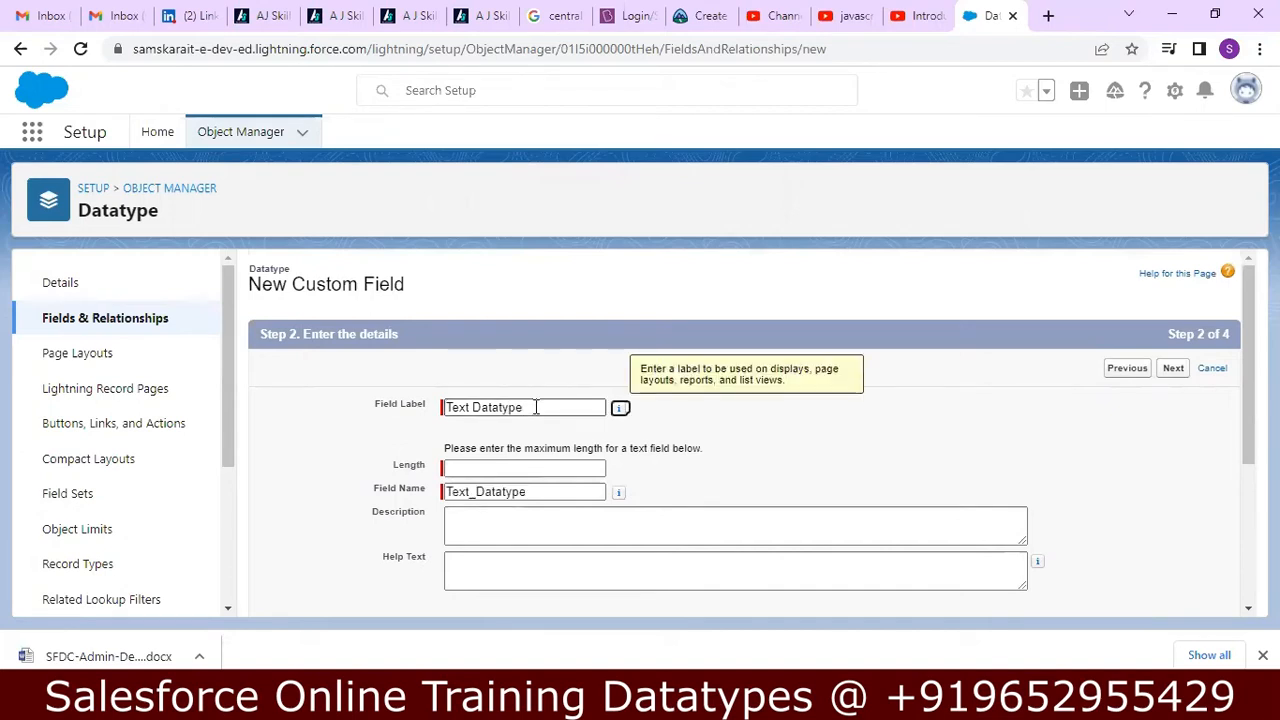
Check the Text data type notes in Notepad++, return to Chrome, and set the field's length to 30.
left_click(508, 464)
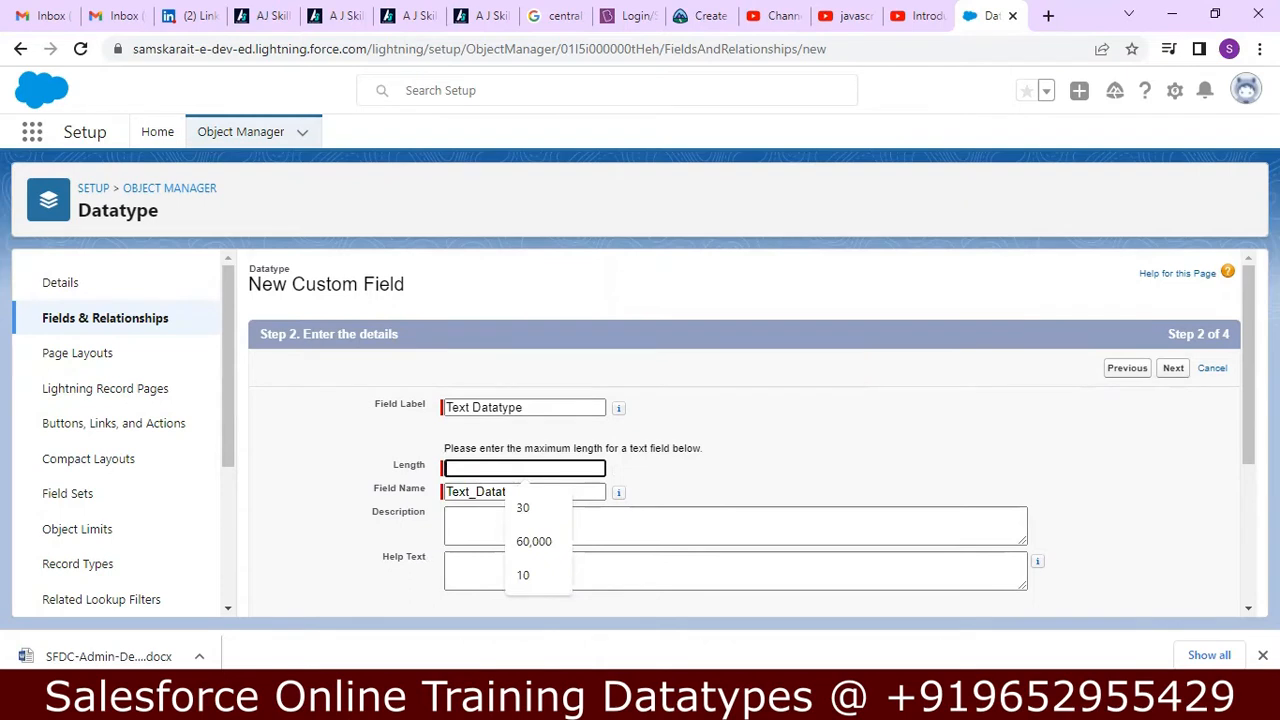
key("alt+Tab")
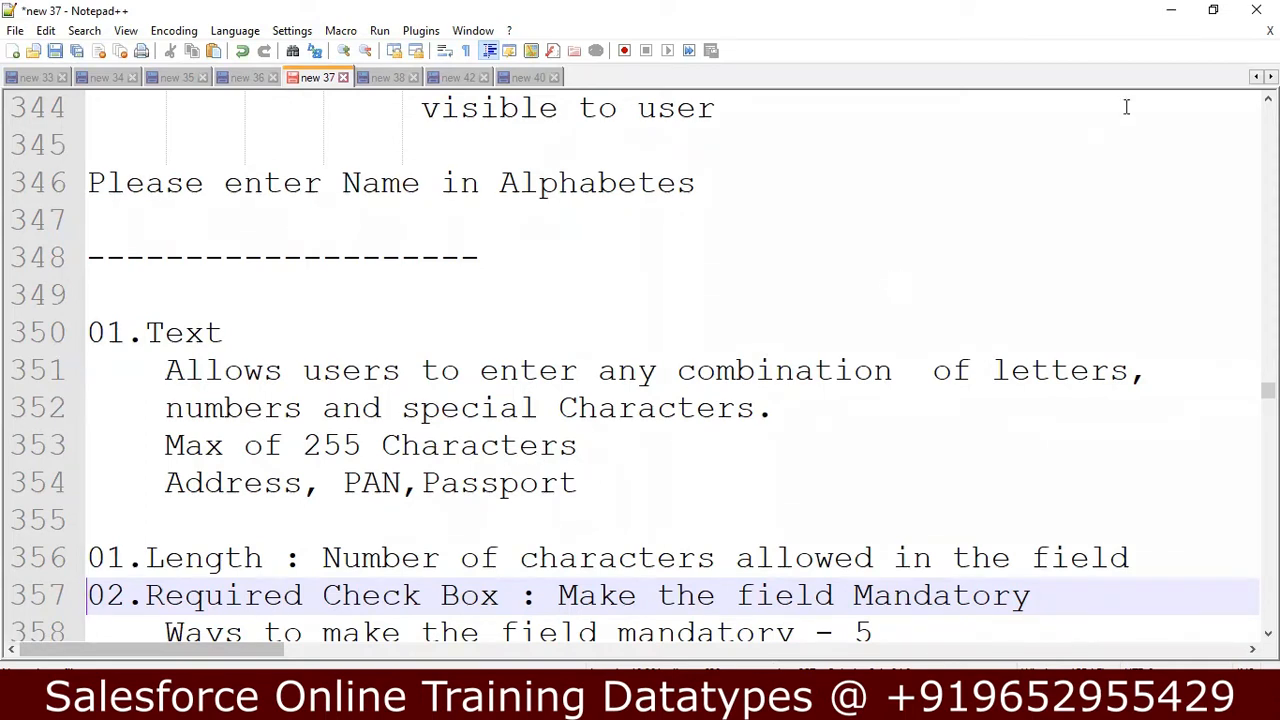
left_click(1171, 11)
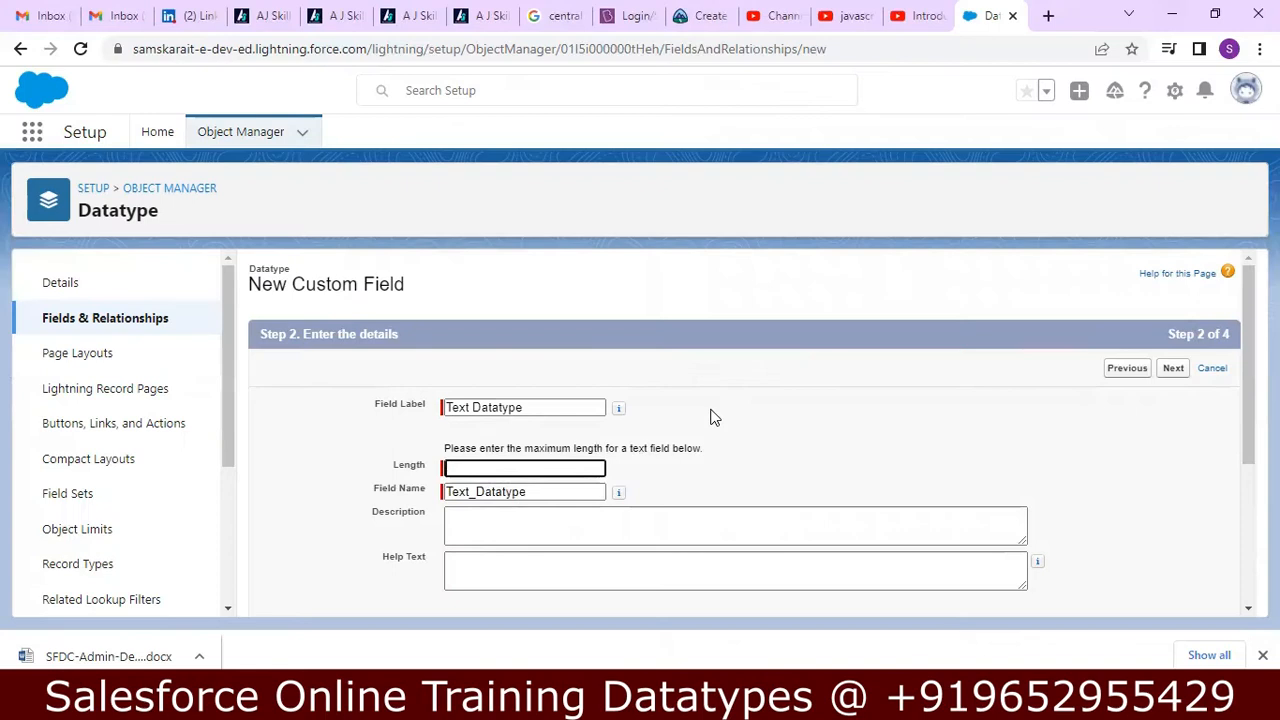
type("30")
left_click(595, 523)
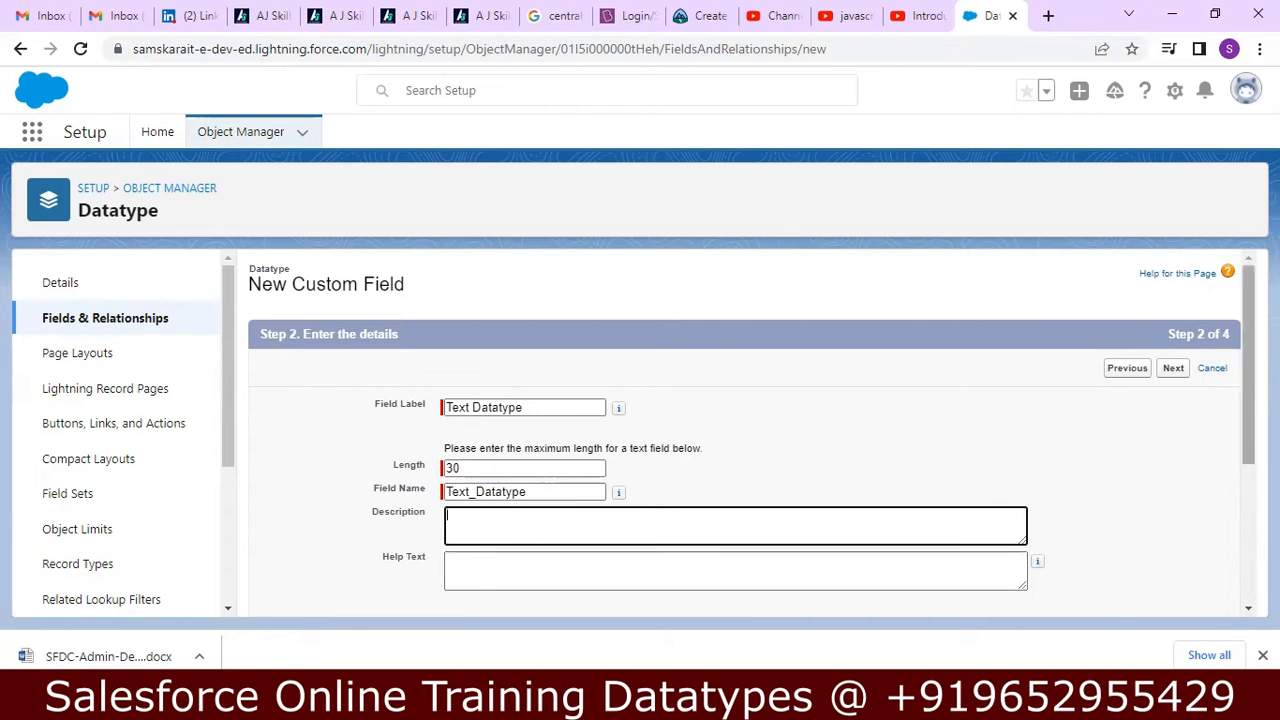
Review the field's Length setting and the Notepad++ notes on length and ways to make a field mandatory, then return to Chrome.
scroll(1241, 431, "down", 2)
mouse_move(1241, 437)
left_mouse_down()
mouse_move(1239, 461)
mouse_move(1241, 442)
left_mouse_up()
double_click(410, 359)
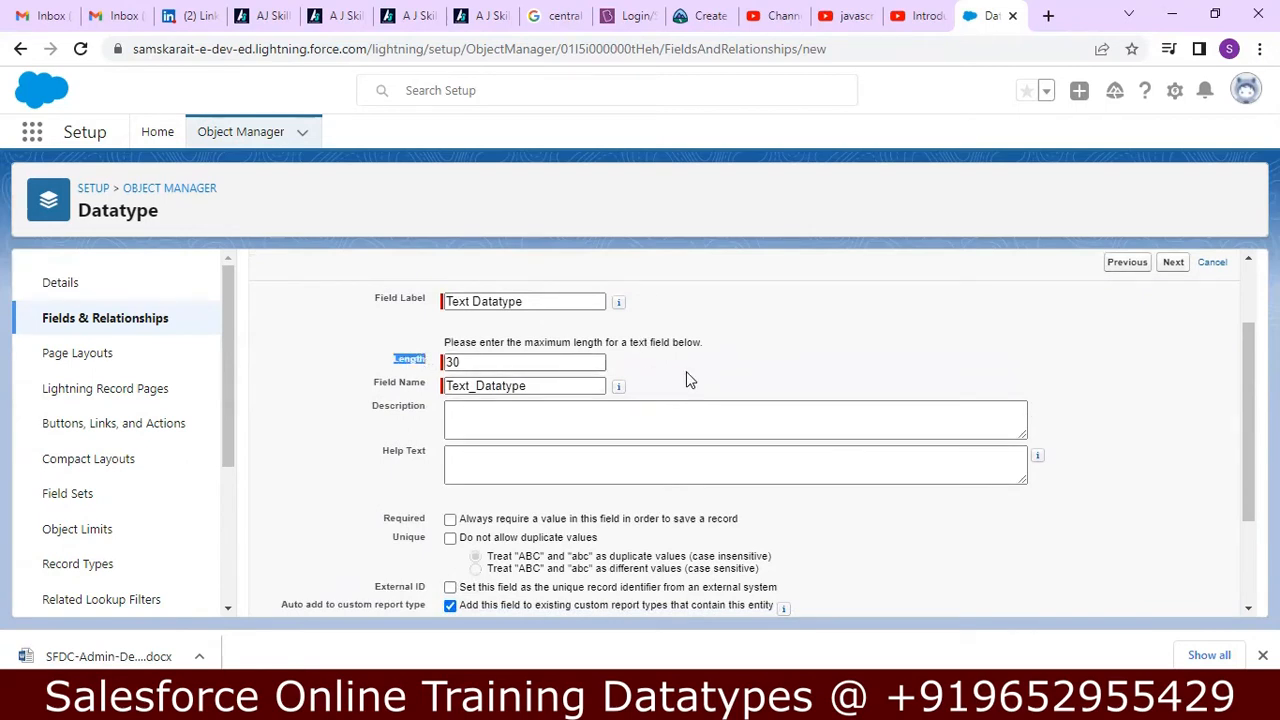
left_click(728, 377)
key("alt+Tab")
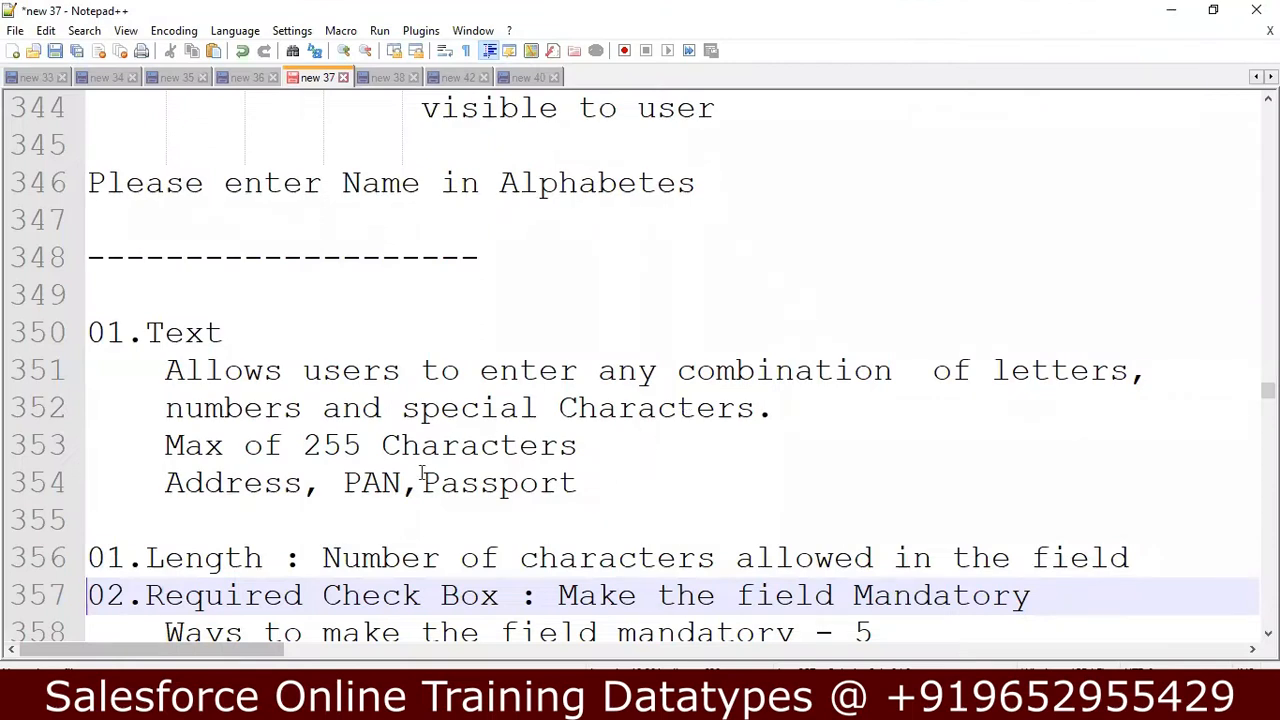
key("Down")
key("Down")
key("Down")
key("Down")
key("Down")
key("Down")
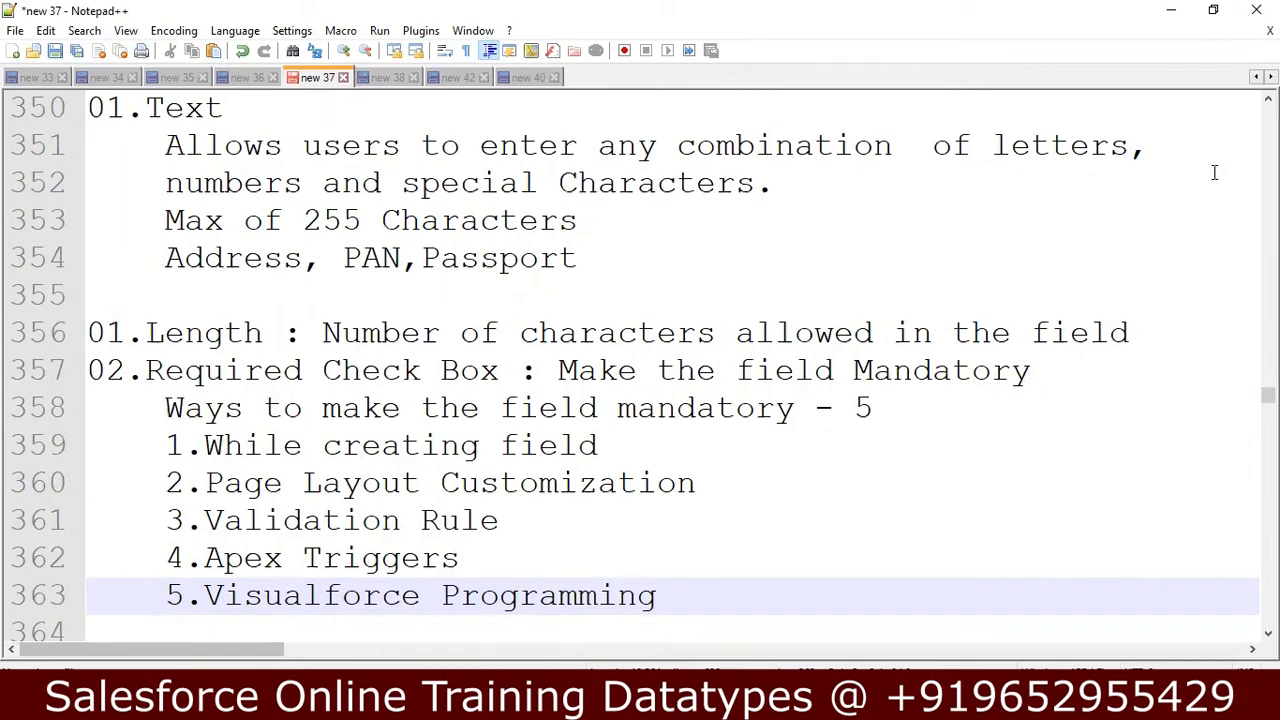
left_click(1172, 12)
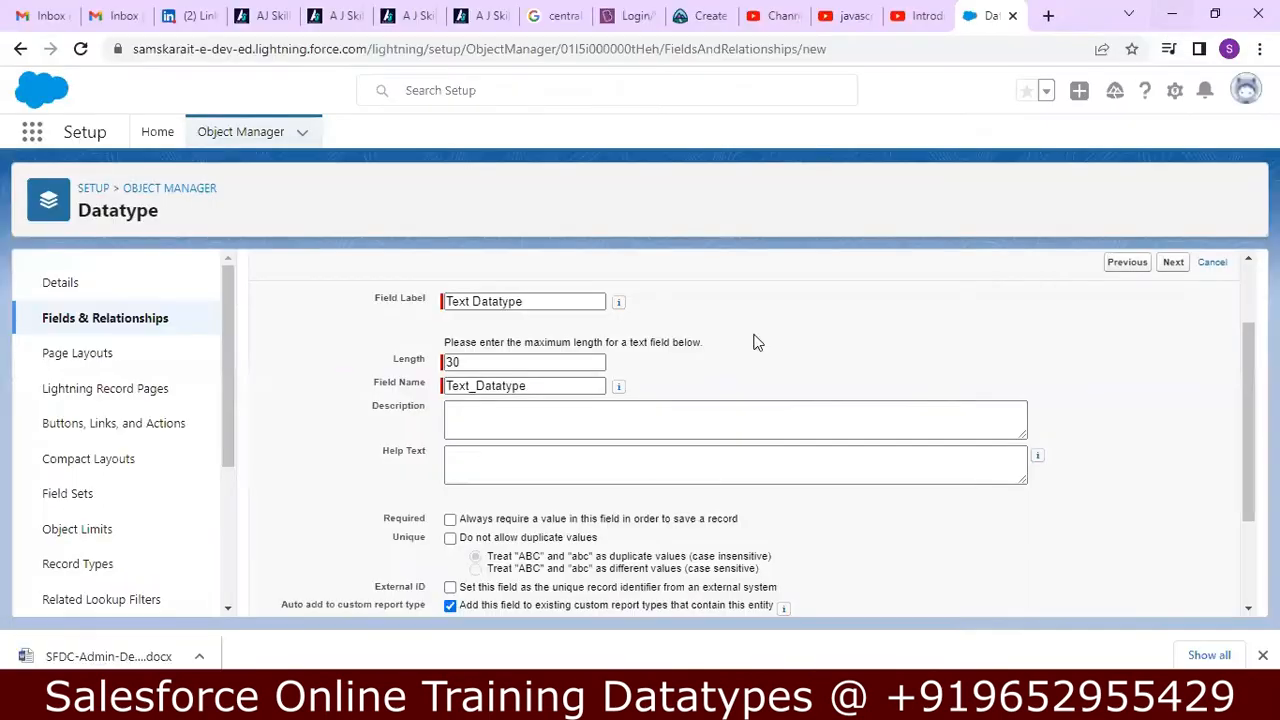
Enter "Saves Text Data" as the text field's description.
left_click(483, 420)
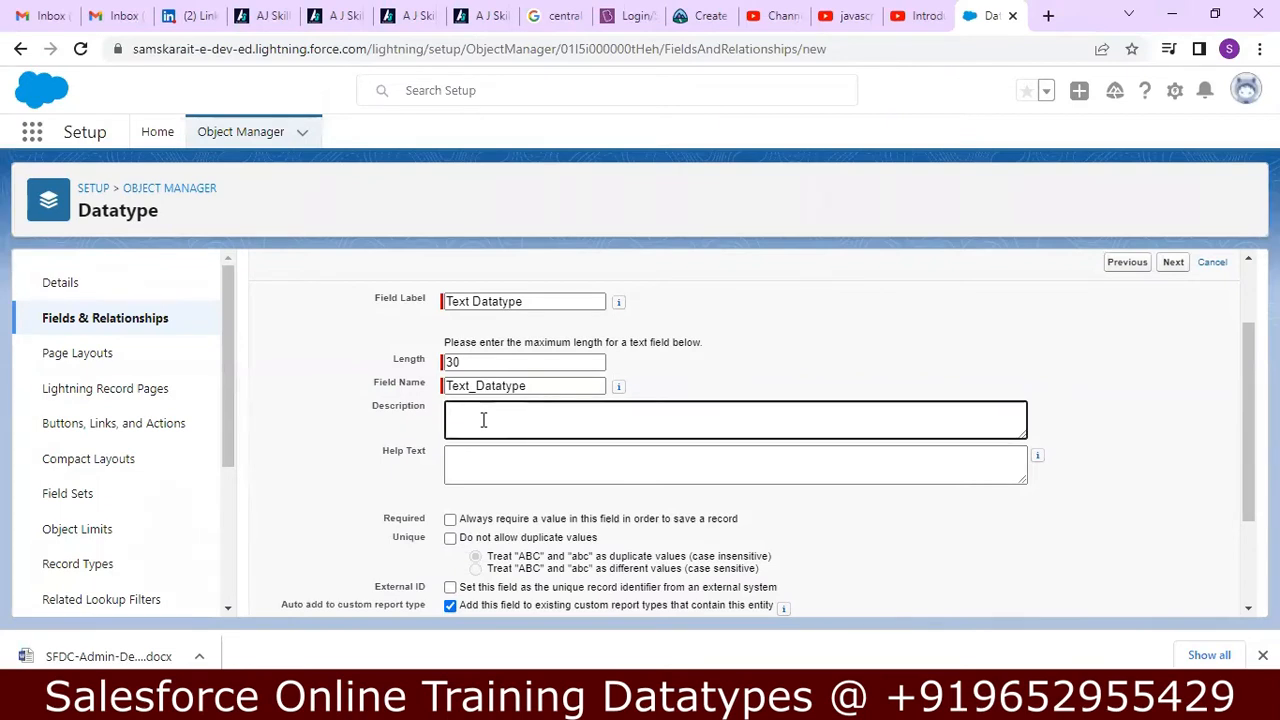
type("Ent")
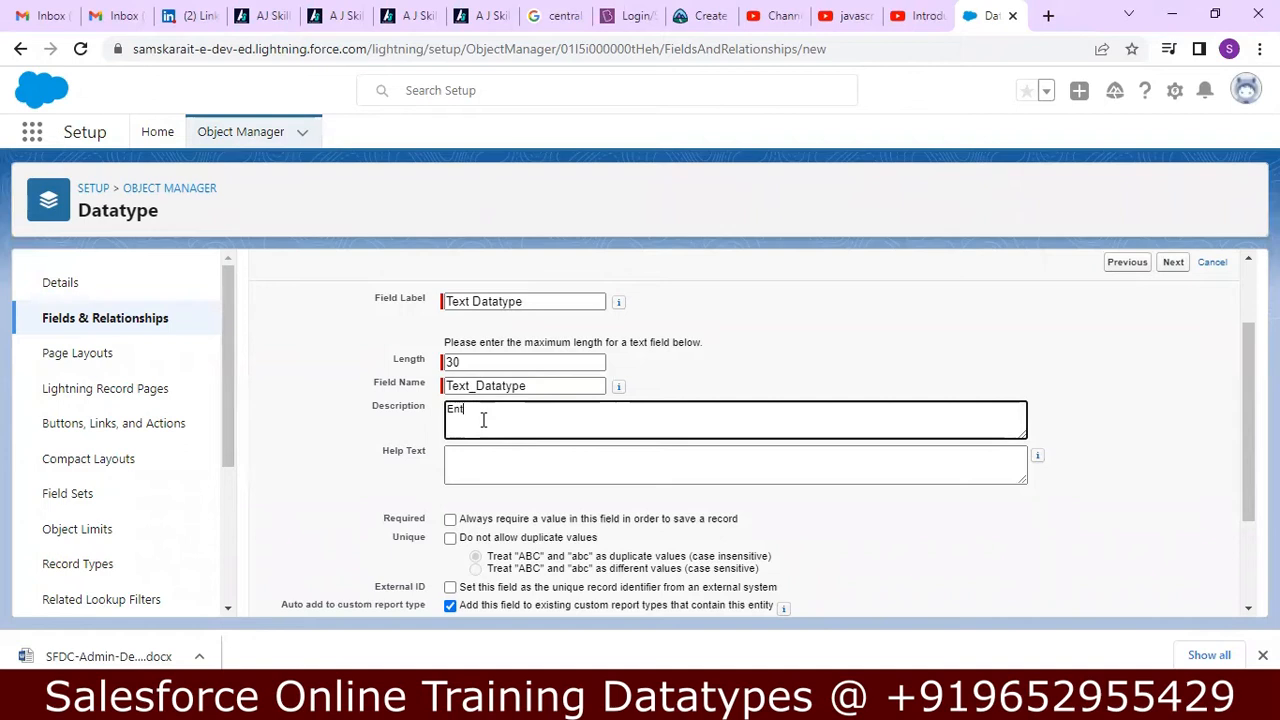
key("BackSpace")
key("BackSpace")
key("BackSpace")
type("Saves Text Data")
Enter "Enter Text or Numbers - Used for PAN, Passport, UAN etc." as the field's help text.
left_click(515, 461)
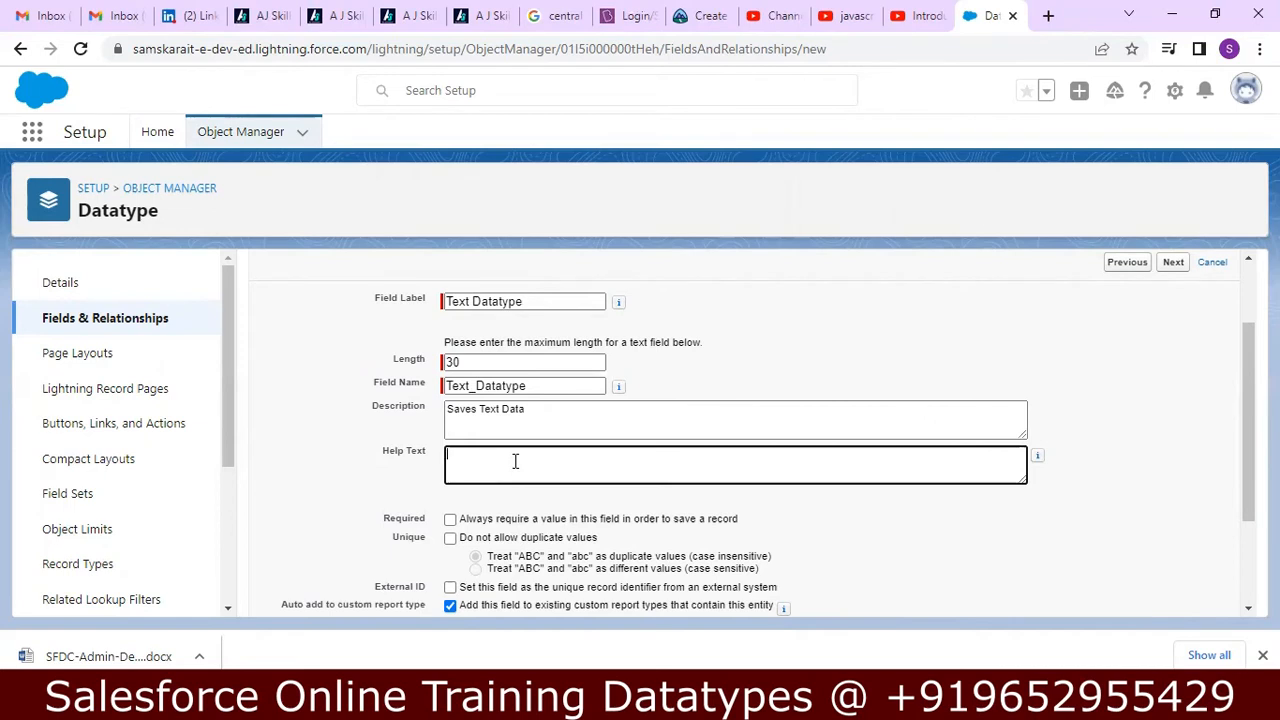
type("Enter Text or Numbers - Used for PAN, Passport")
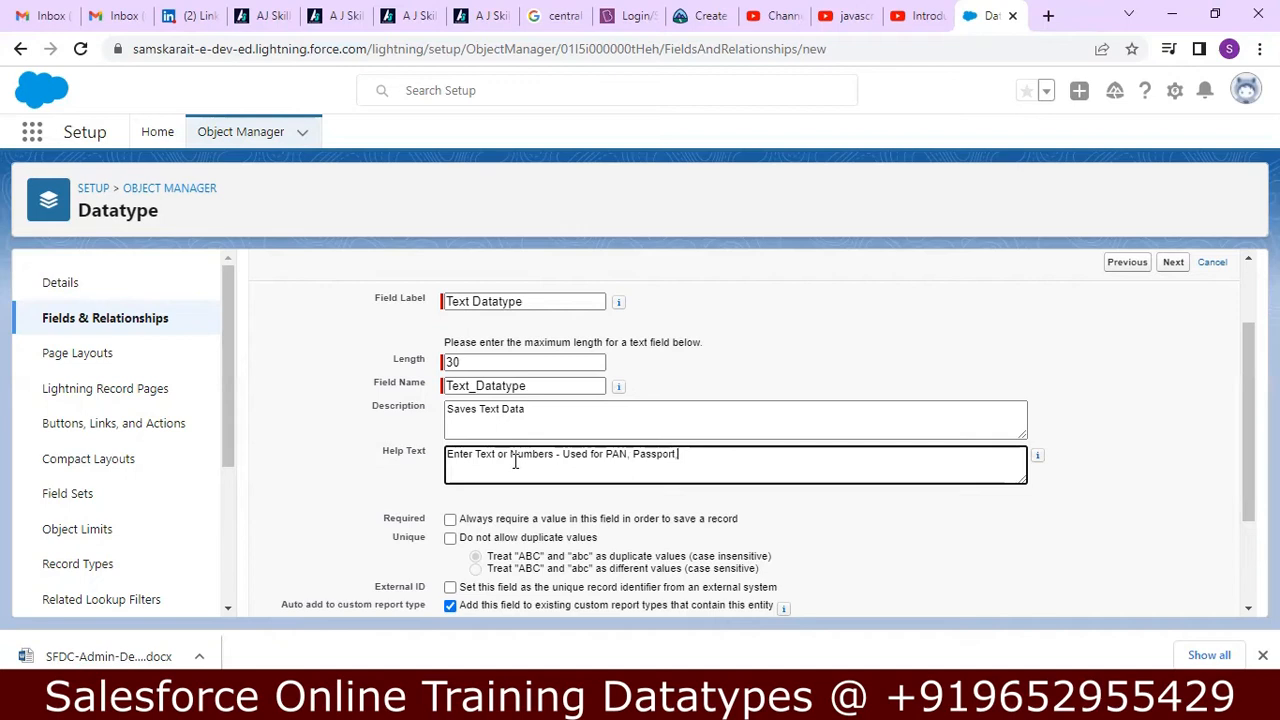
type(", UAN etc.")
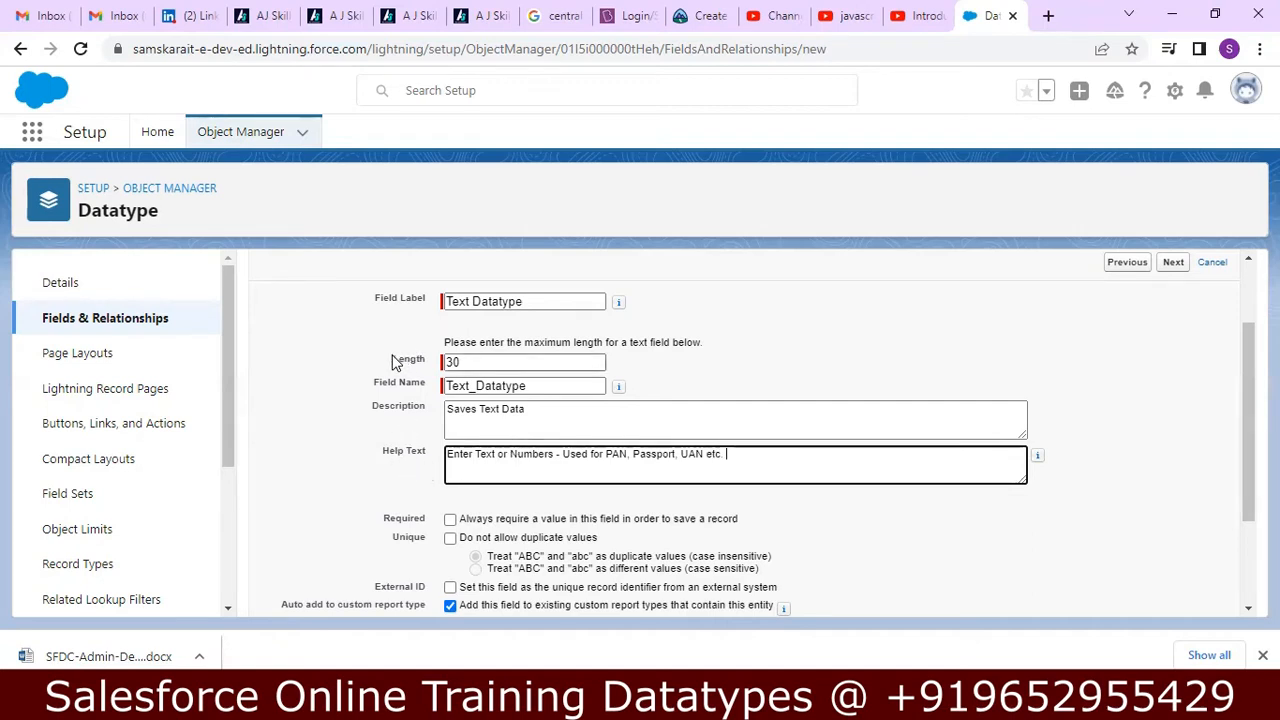
Make the text field required so that a value is always needed to save a record.
left_click_drag(397, 361, 440, 368)
left_click(400, 481)
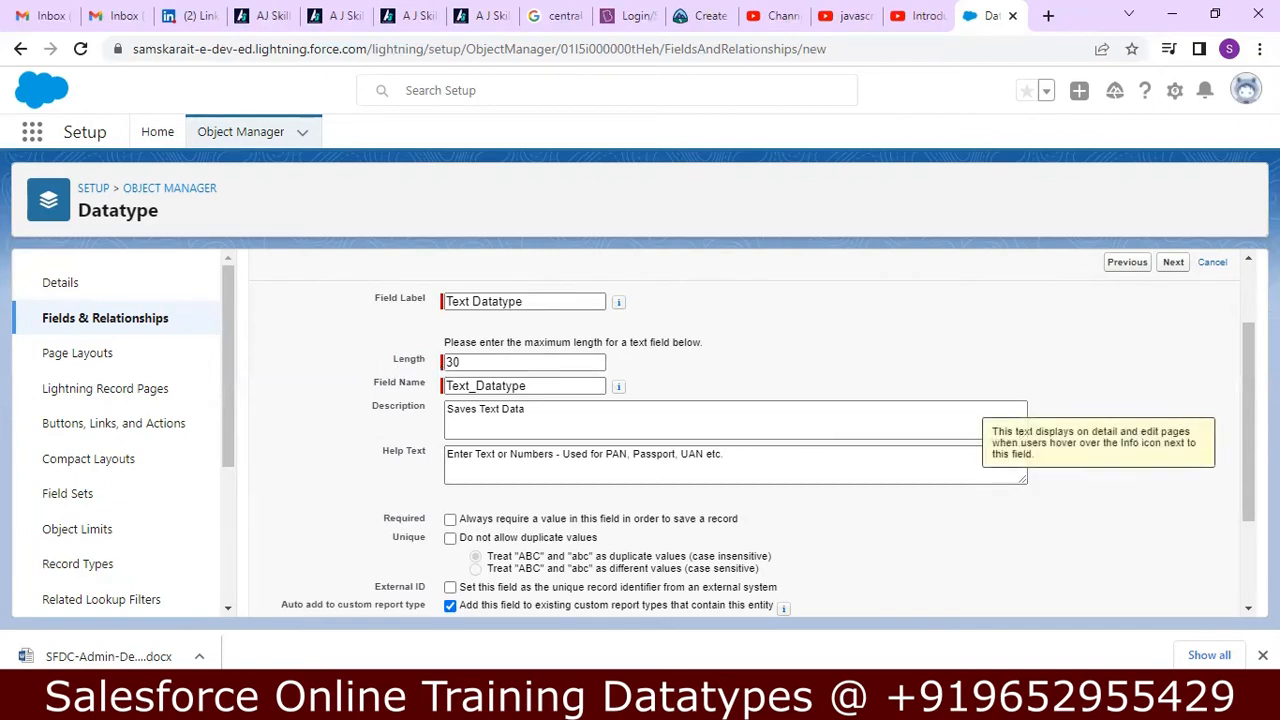
scroll(756, 434, "down", 2)
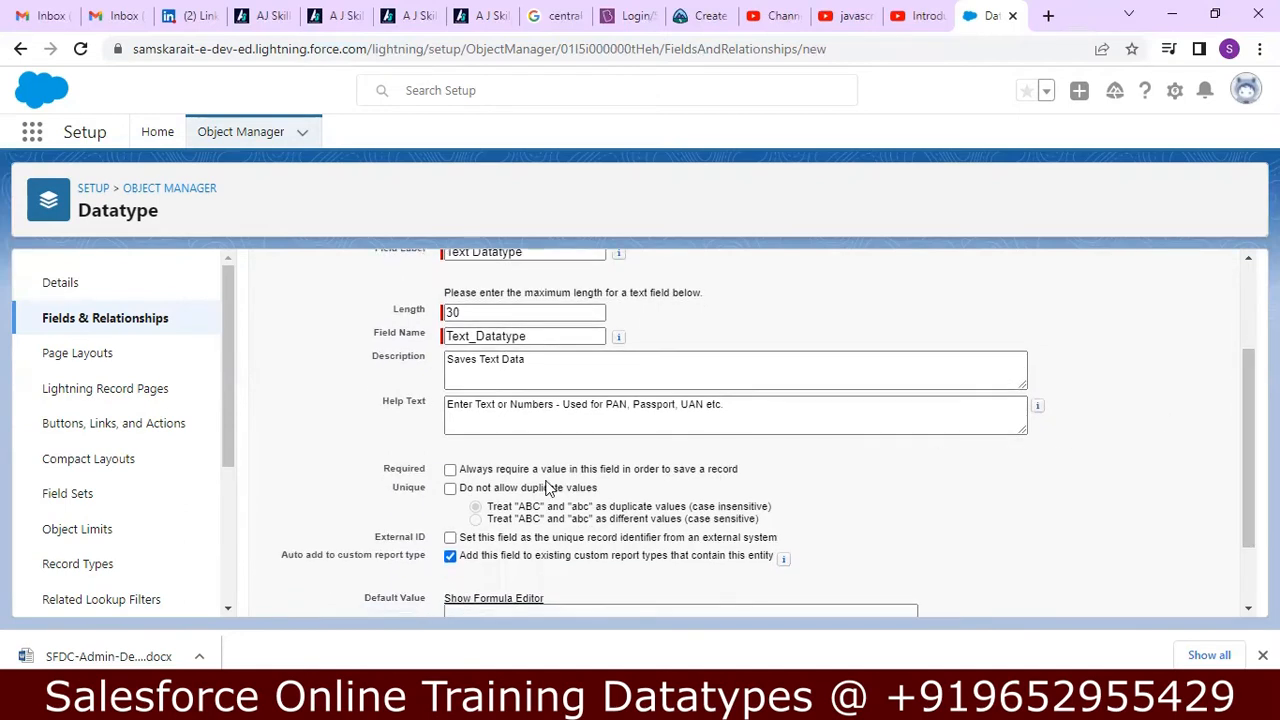
left_click(450, 471)
mouse_move(1248, 418)
left_mouse_down()
mouse_move(1248, 358)
mouse_move(1248, 405)
left_mouse_up()
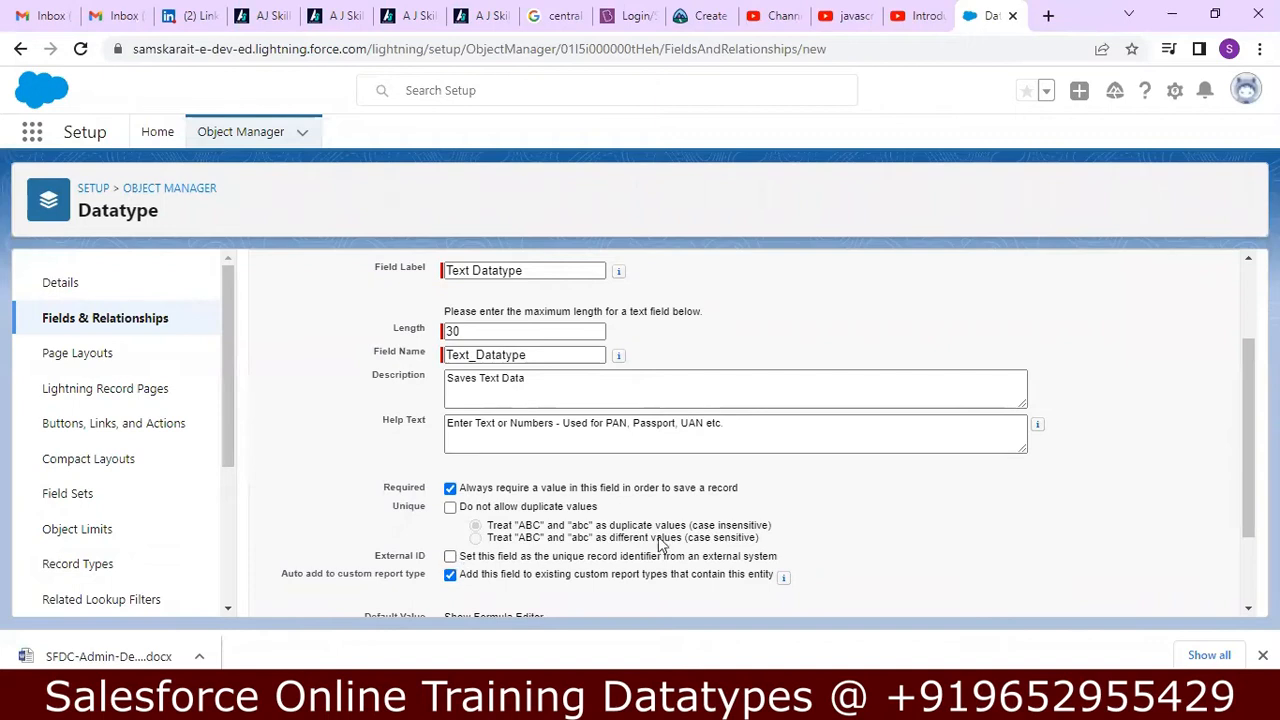
Examine the field's remaining settings and the Notepad++ notes on the Unique and External ID check boxes, then return to Chrome.
scroll(1230, 440, "down", 1)
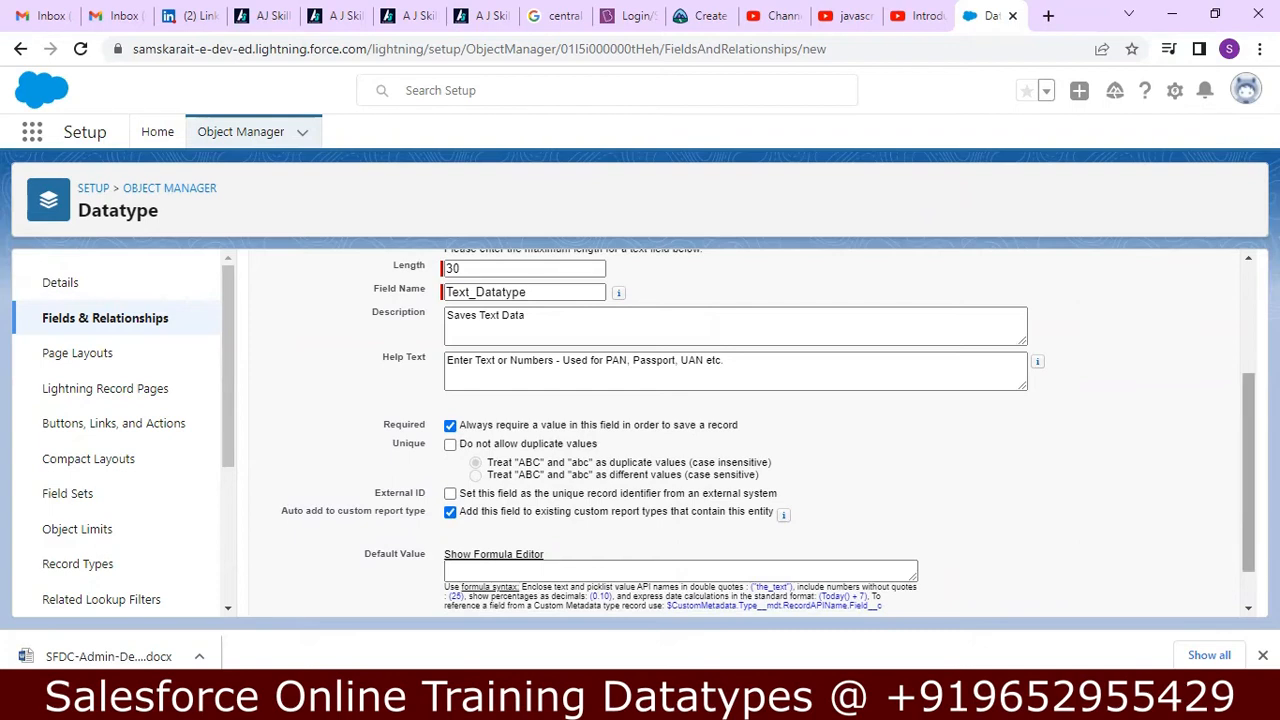
scroll(768, 433, "down", 1)
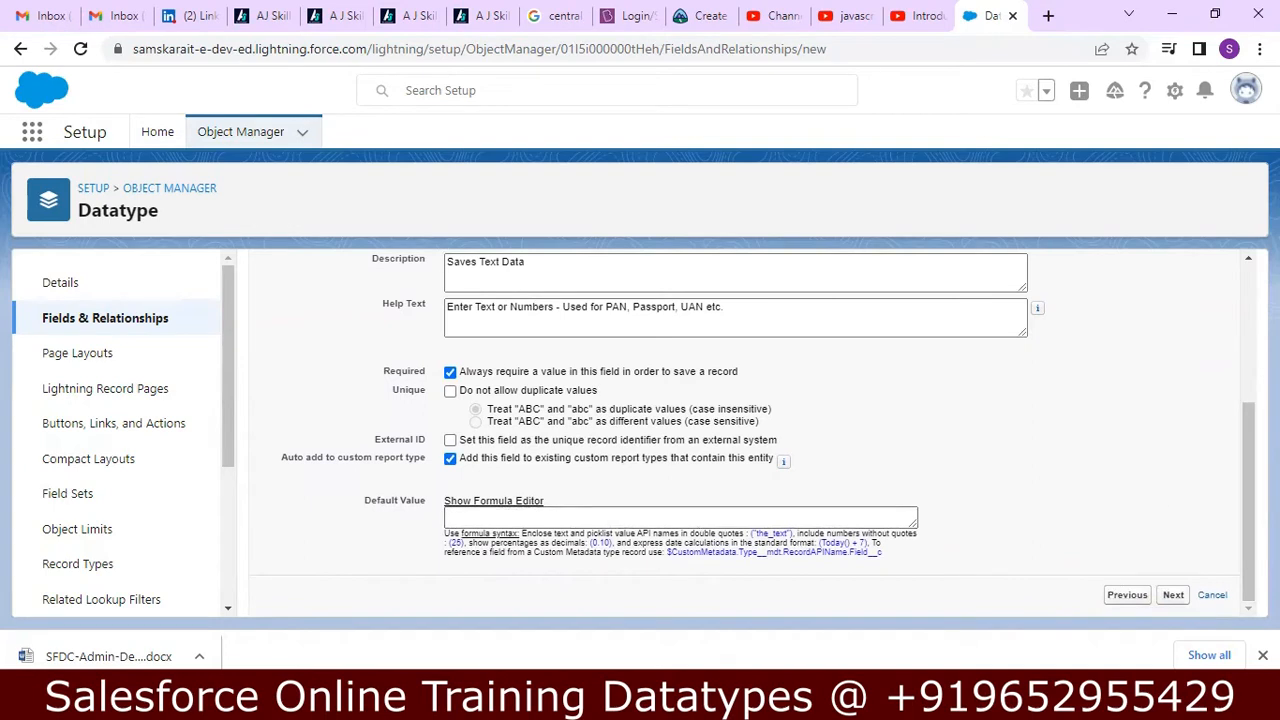
key("alt+Tab")
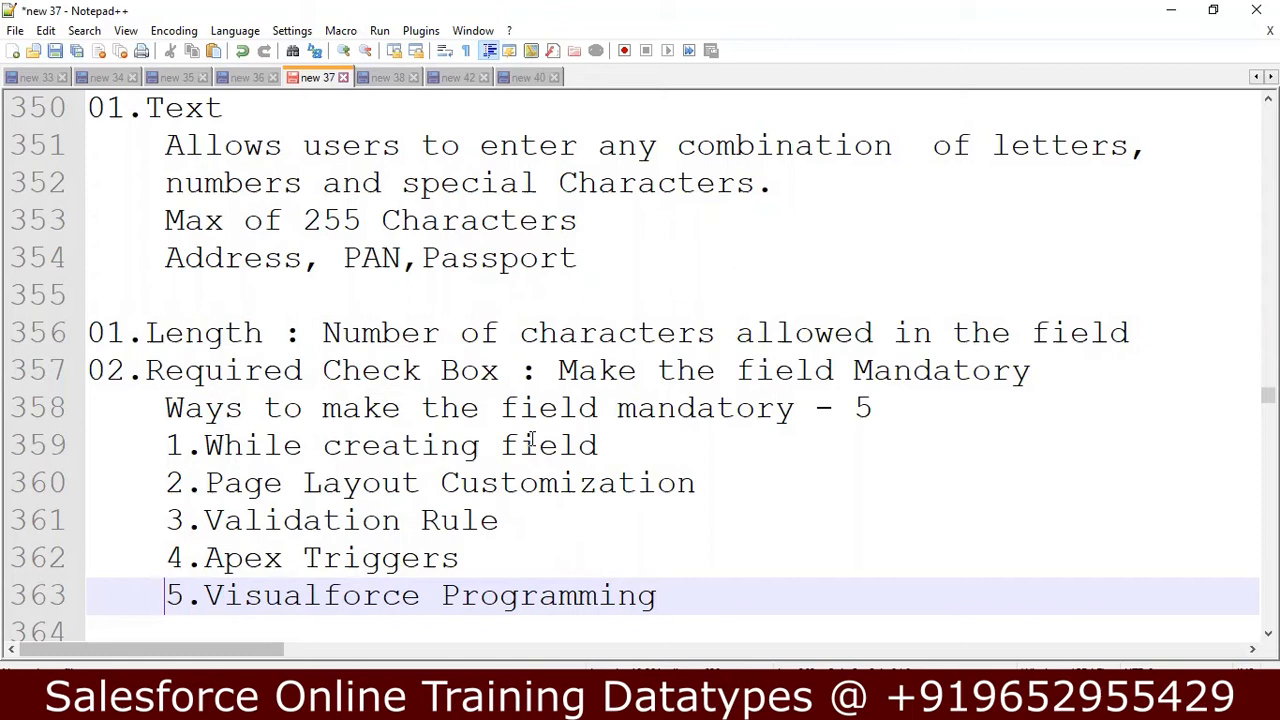
key("Down")
key("Down")
key("Down")
key("Down")
key("Down")
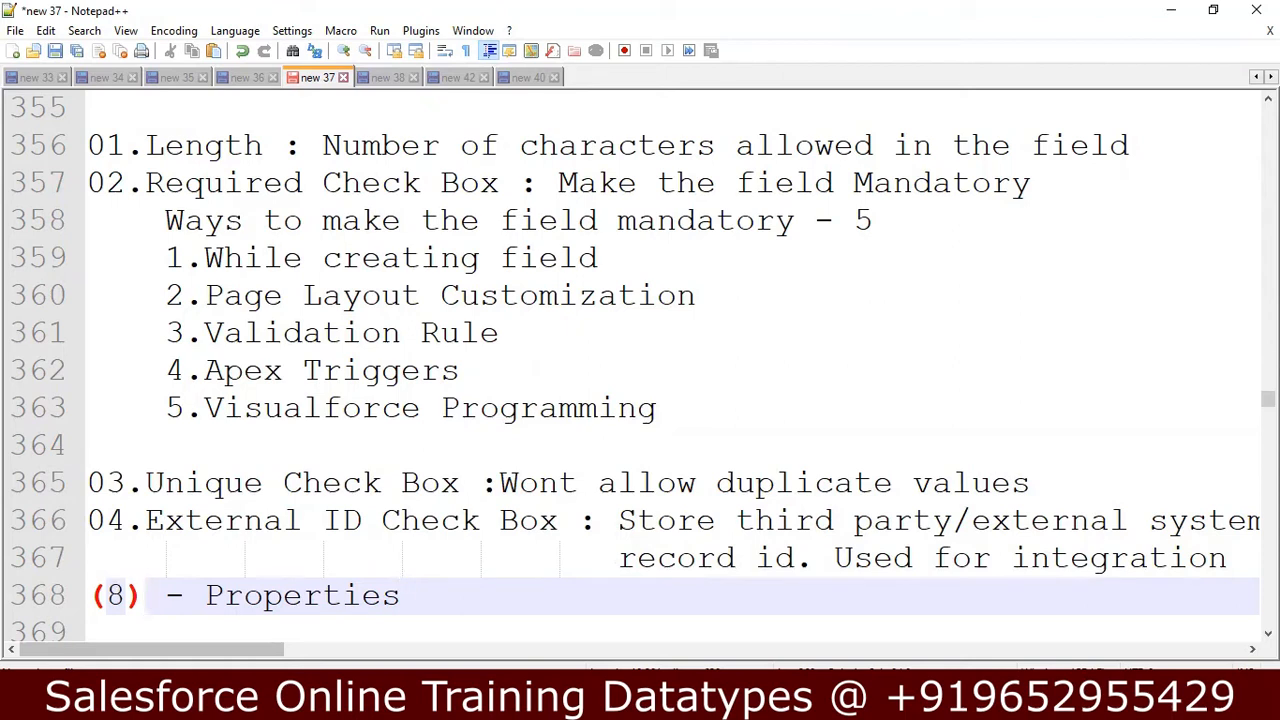
key("alt+Tab")
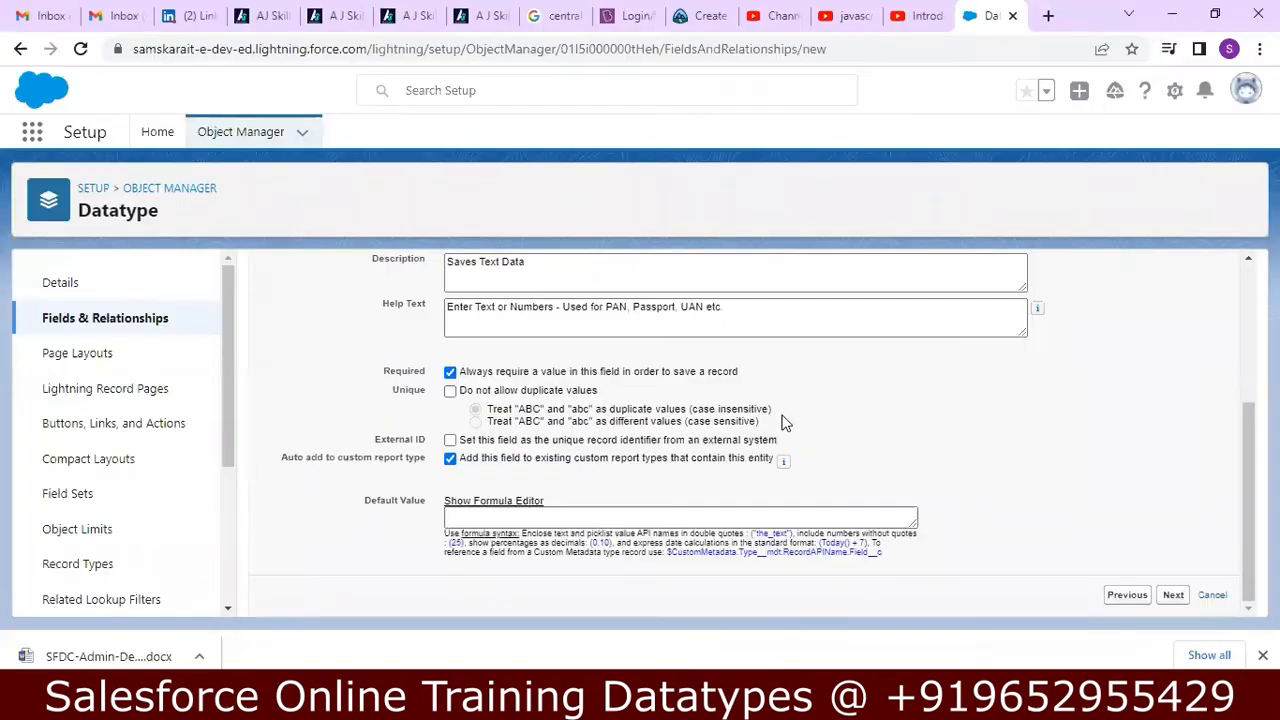
Save the Text Datatype field with the default field-level security and its placement on the Datatype Layout.
left_click(1172, 596)
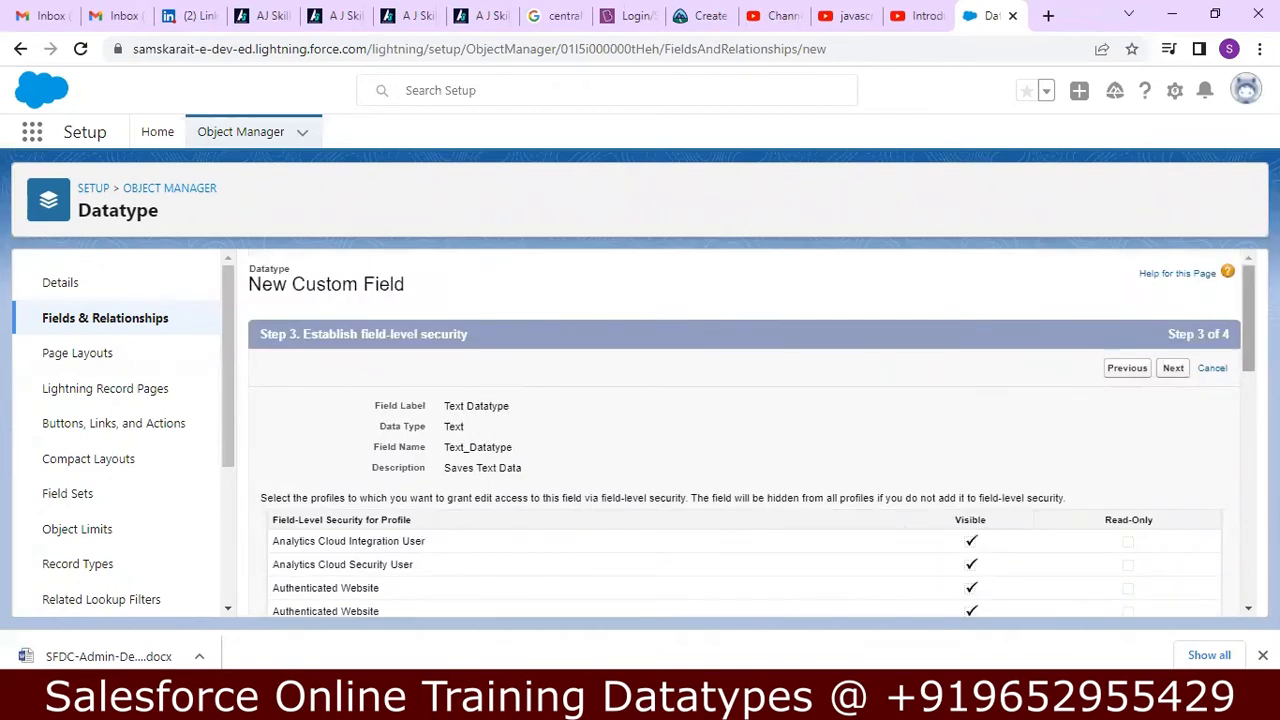
scroll(740, 430, "down", 1)
scroll(752, 425, "down", 3)
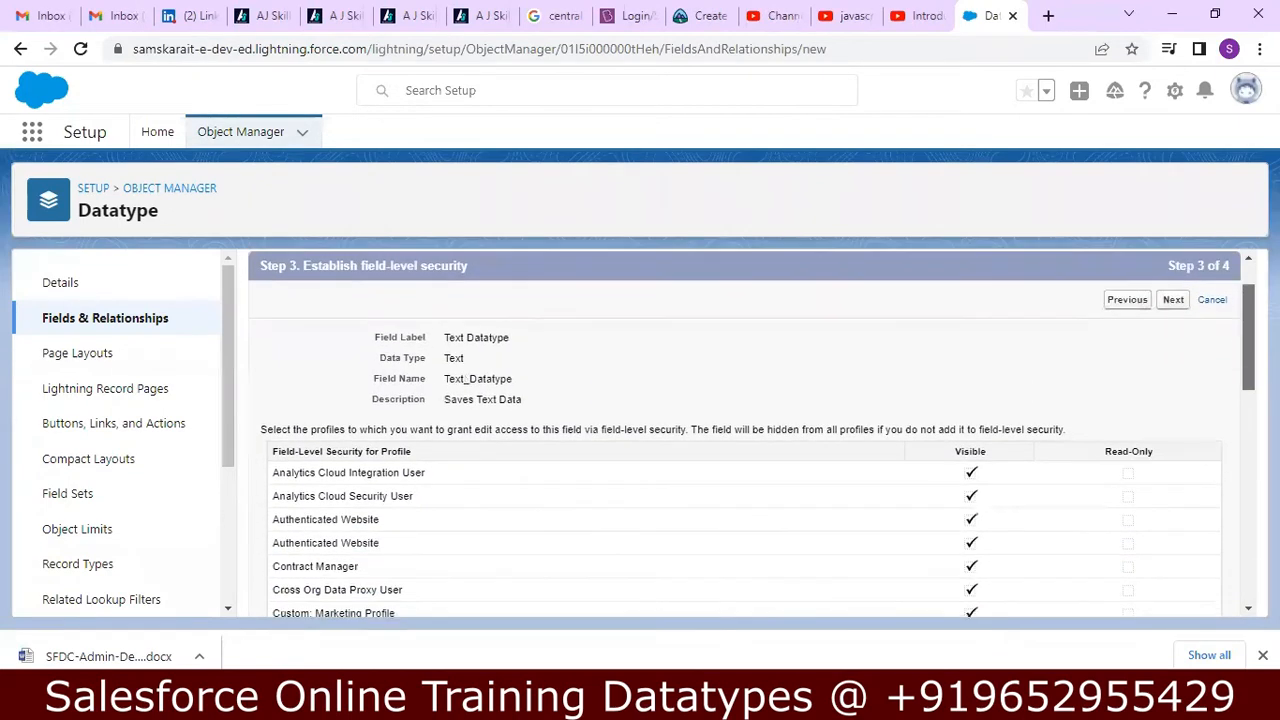
scroll(752, 430, "down", 10)
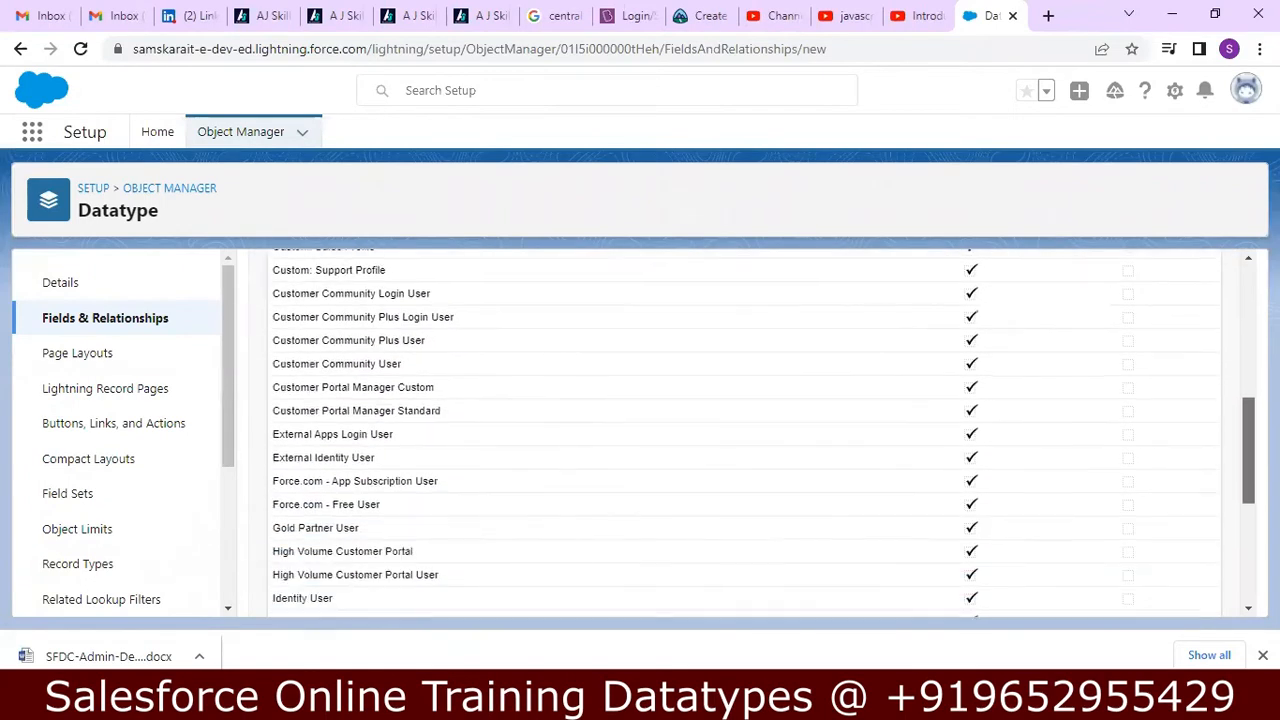
scroll(752, 430, "up", 15)
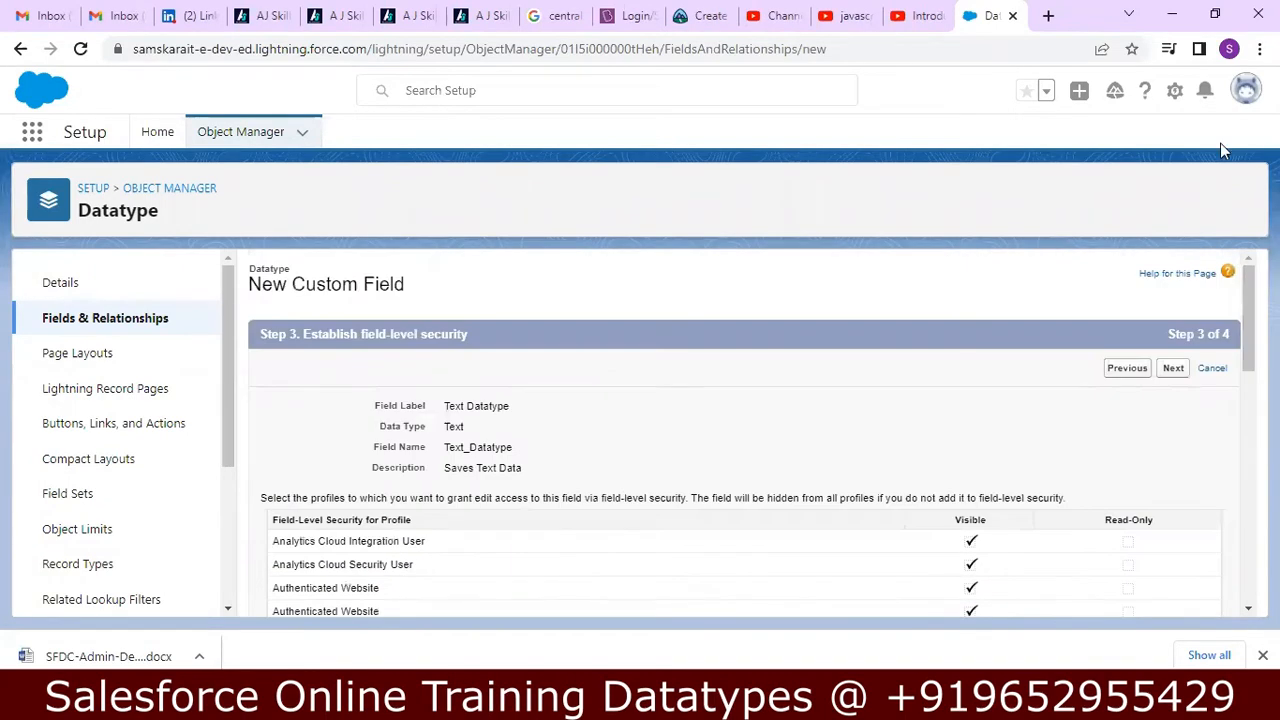
left_click(1173, 369)
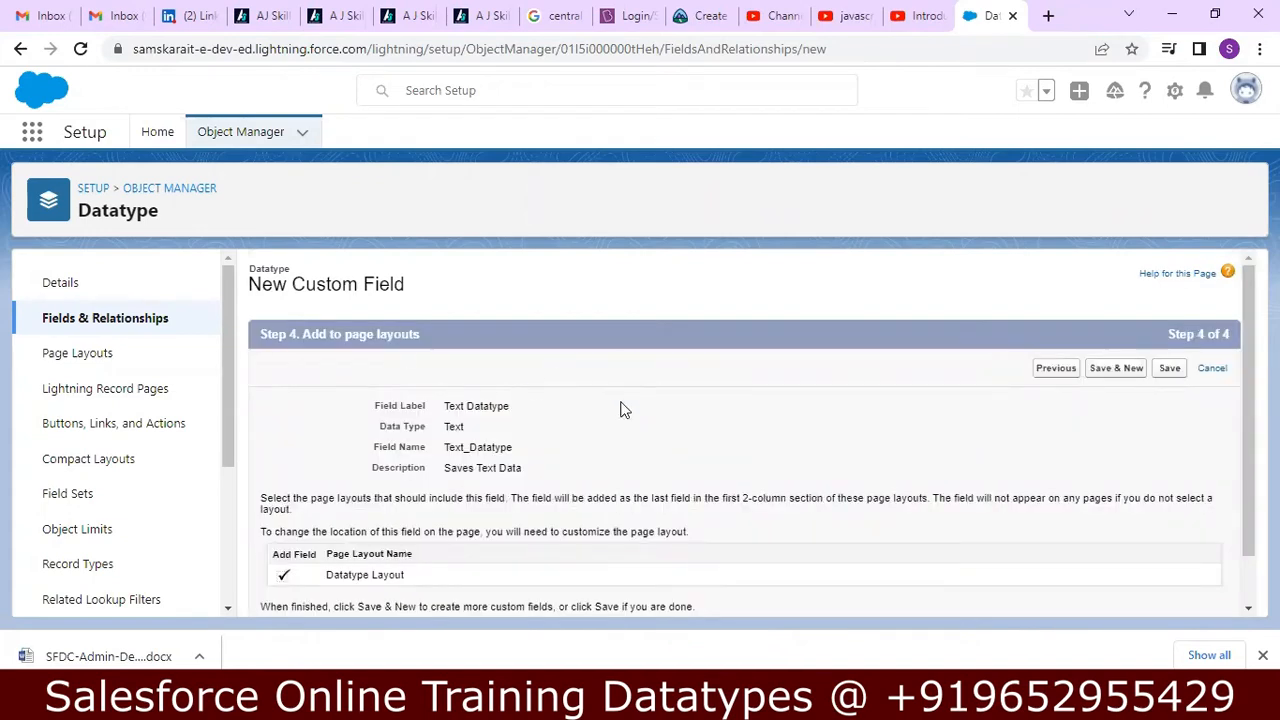
left_click(1170, 369)
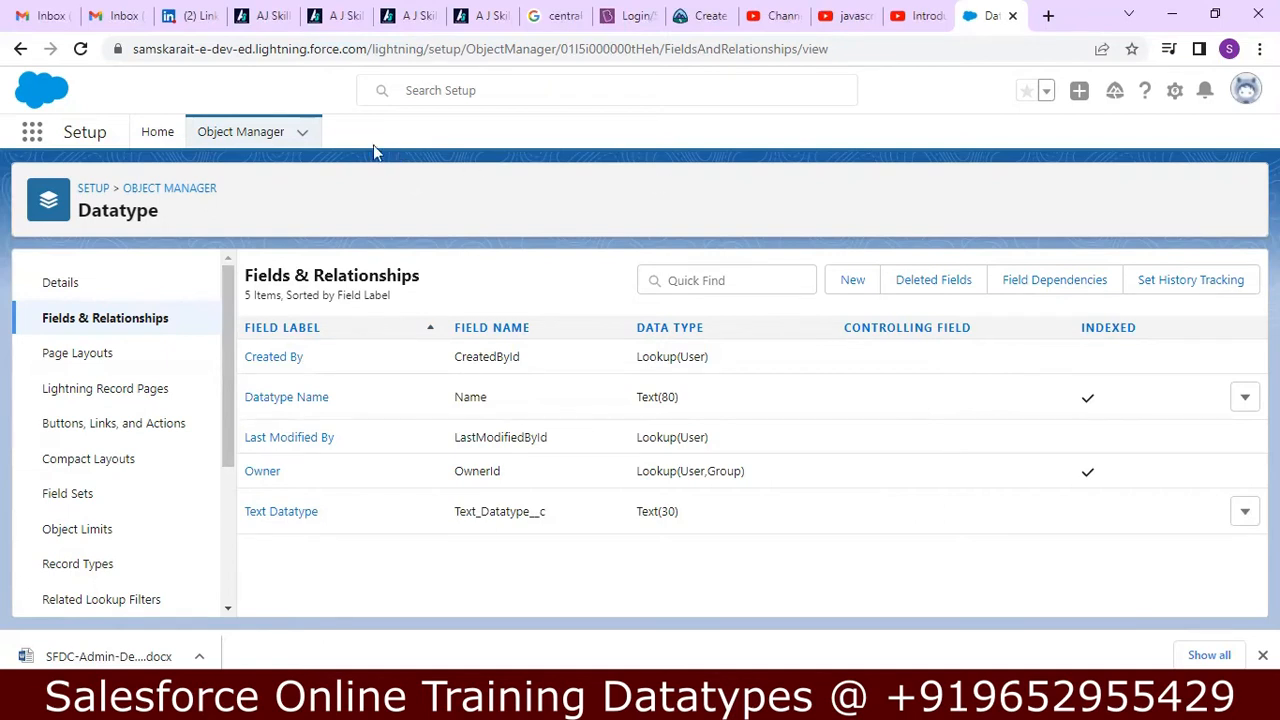
Switch to Salesforce Classic and start a new record on the Datatypes tab.
left_click(1246, 90)
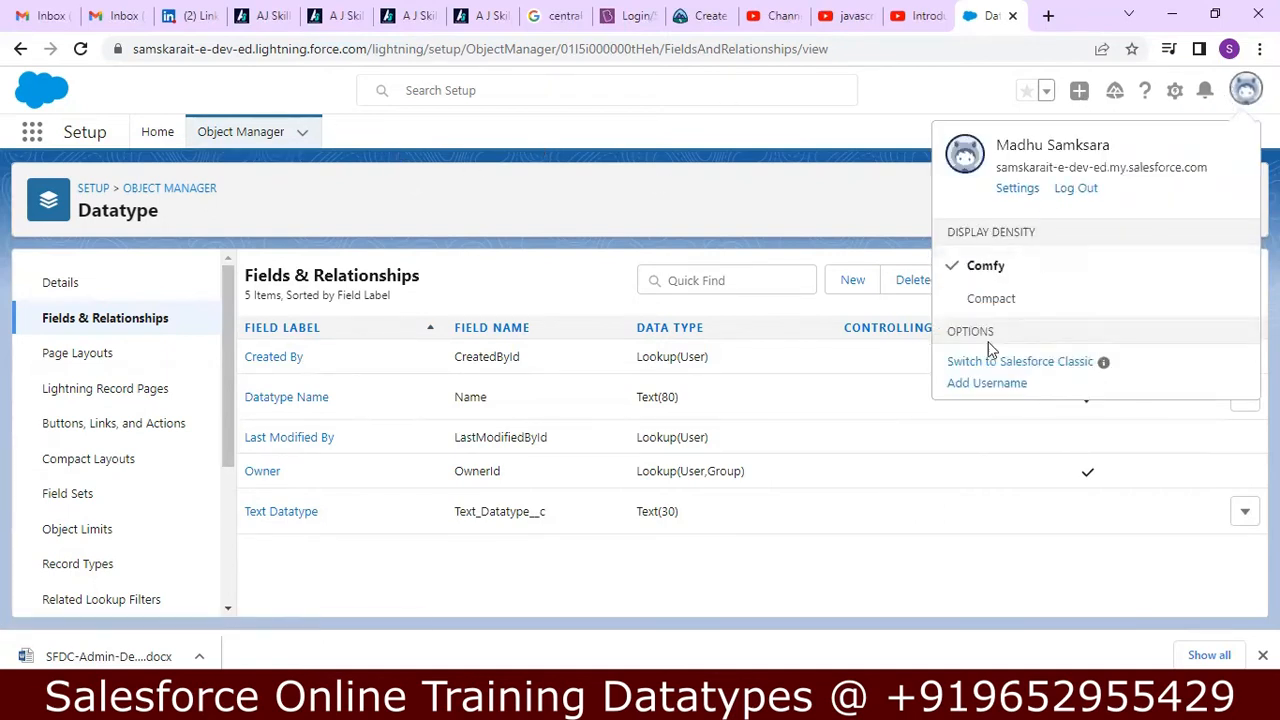
left_click(983, 363)
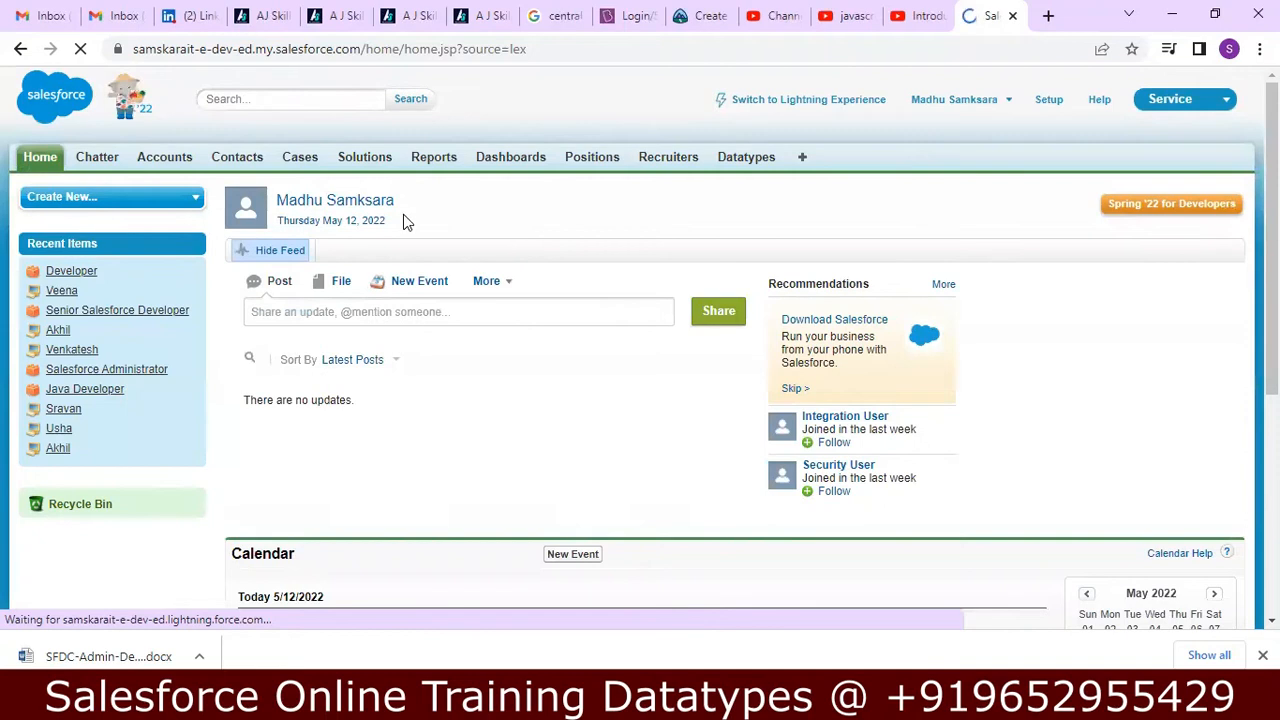
left_click(755, 168)
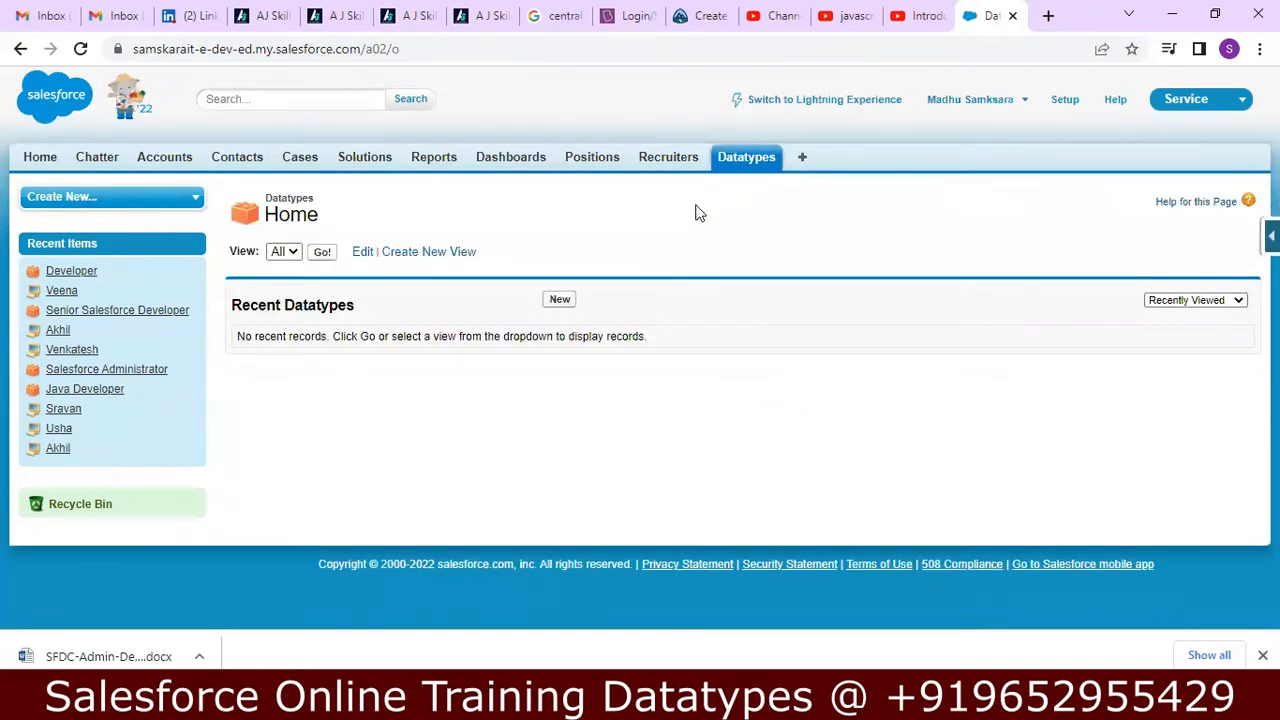
left_click(560, 301)
right_click(560, 299)
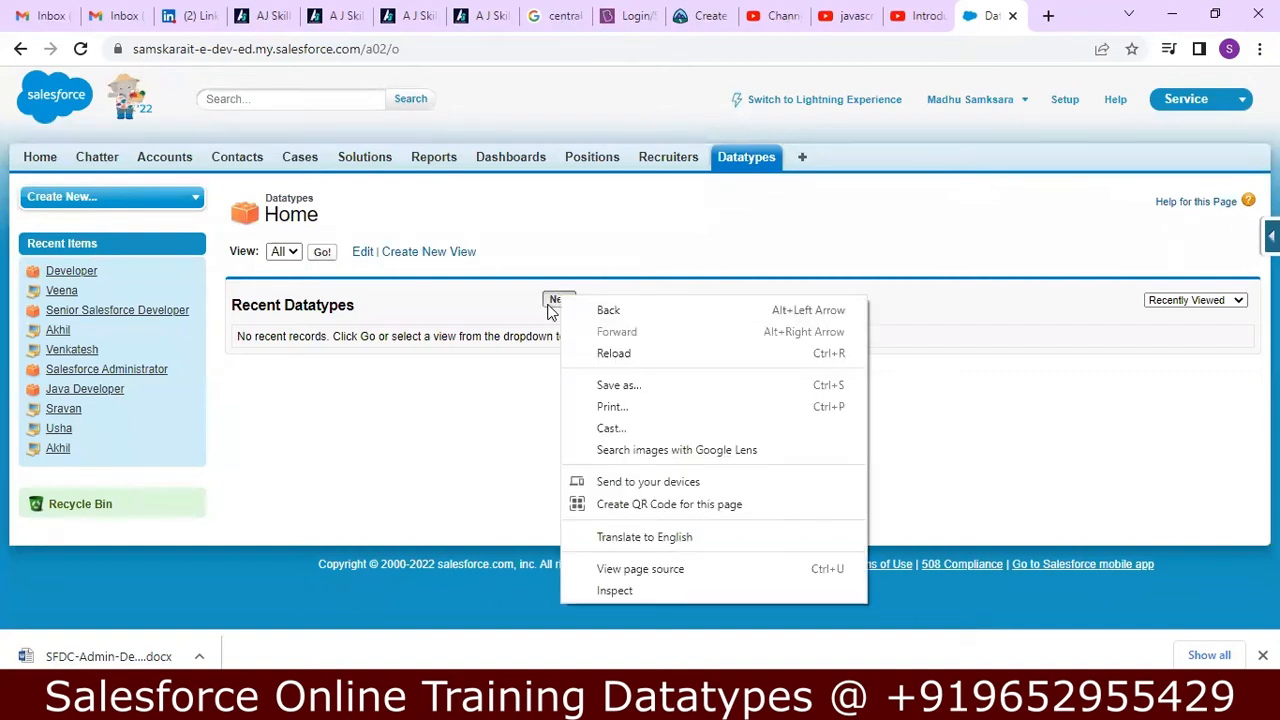
left_click(550, 306)
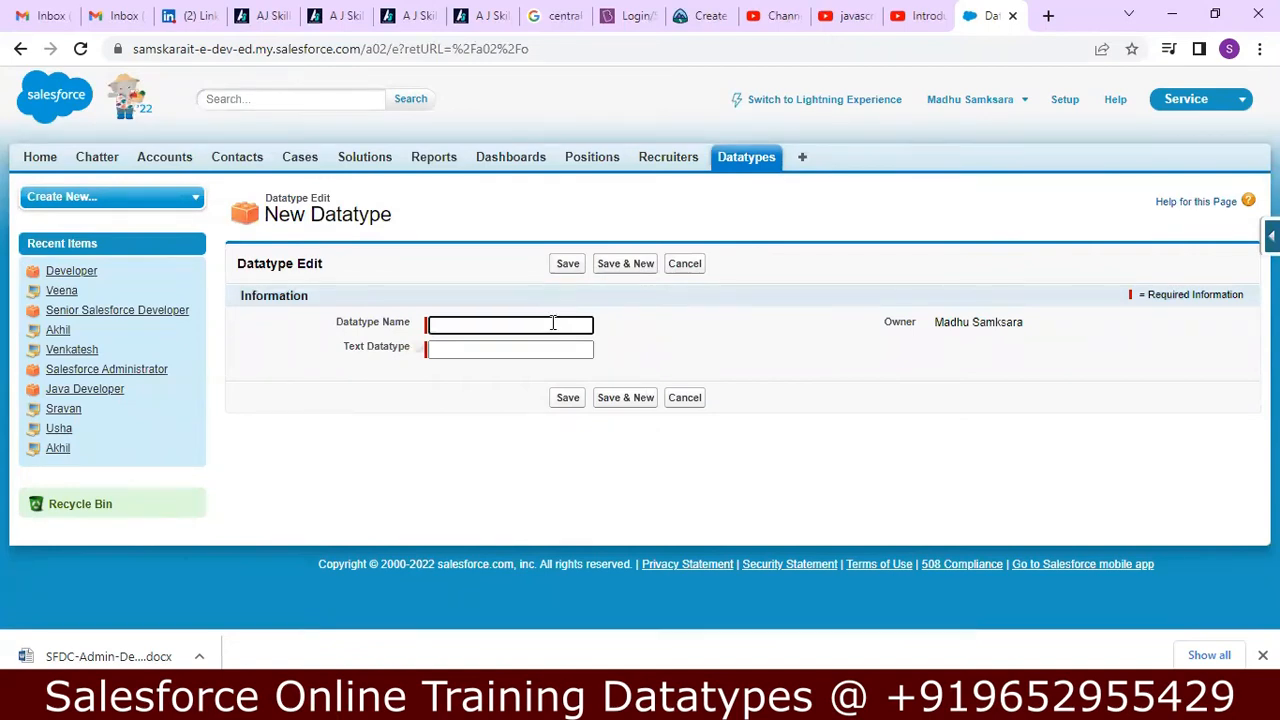
Enter "Text" as the new record's Datatype Name.
type("Text Datatype")
left_click(493, 353)
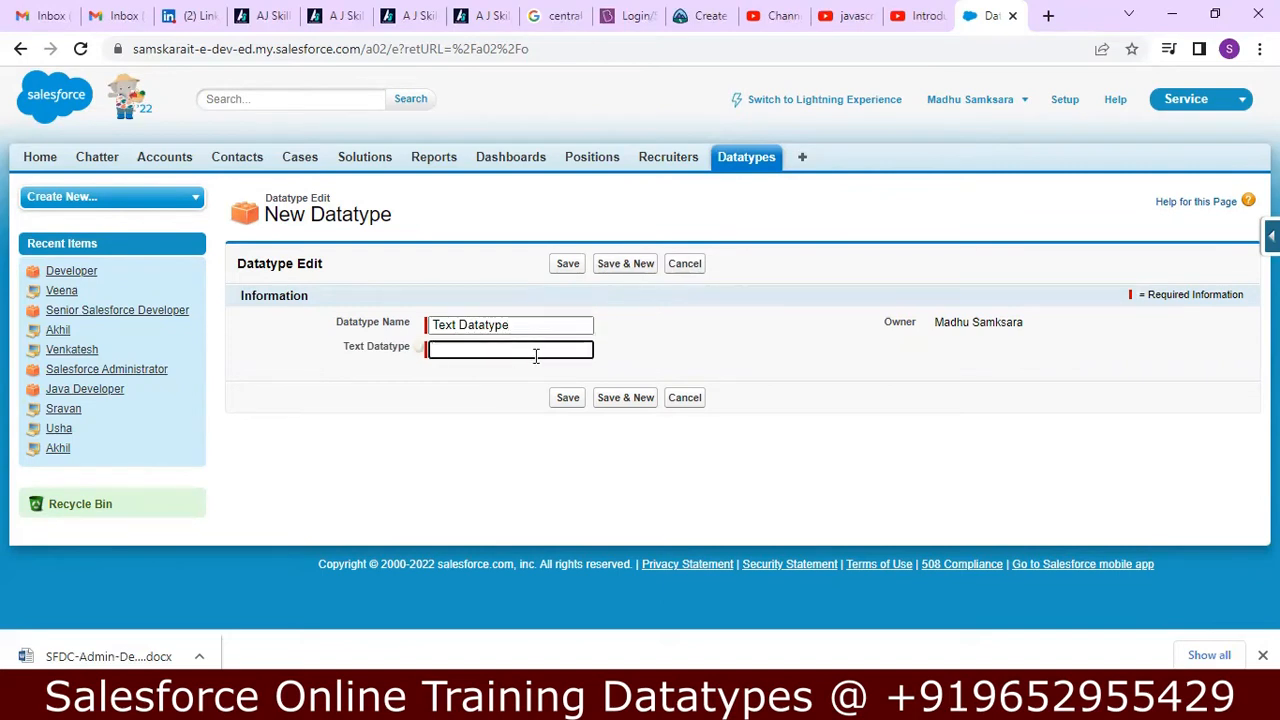
left_click(527, 328)
key("BackSpace")
key("BackSpace")
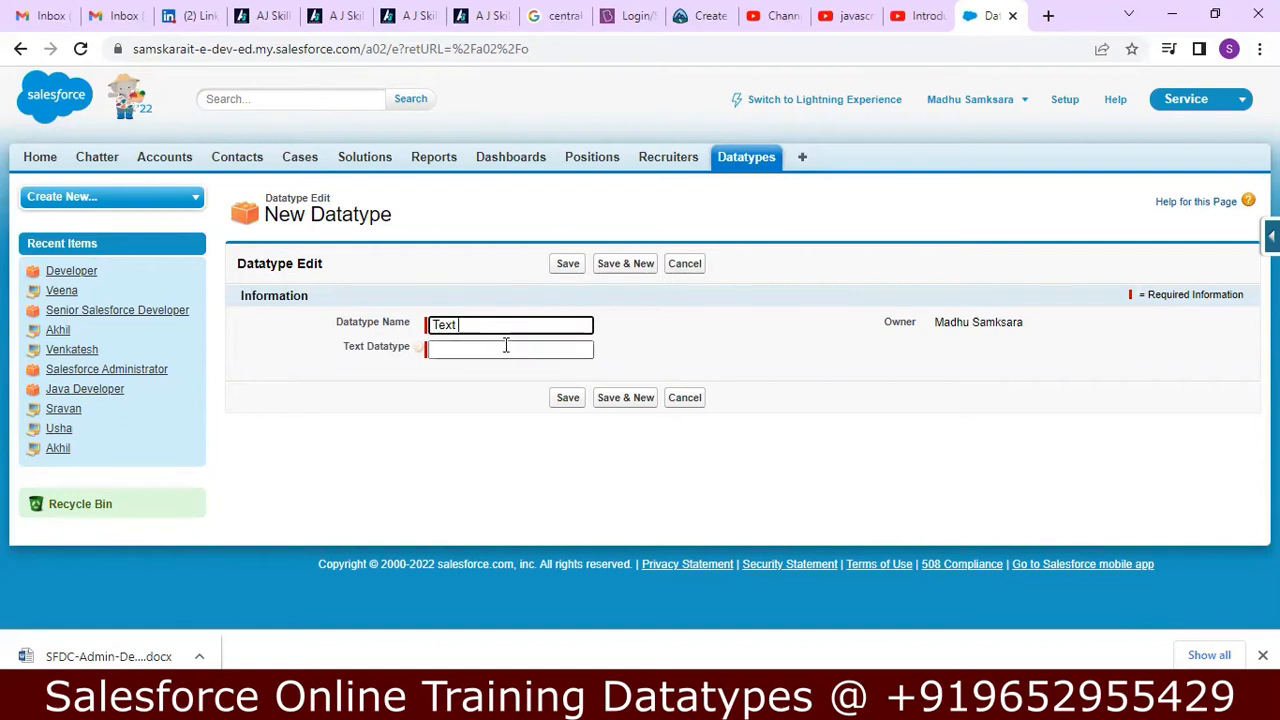
Save the record with a name followed by "1234 345##$" as its Text Datatype value and return to the Datatypes home page.
left_click(506, 345)
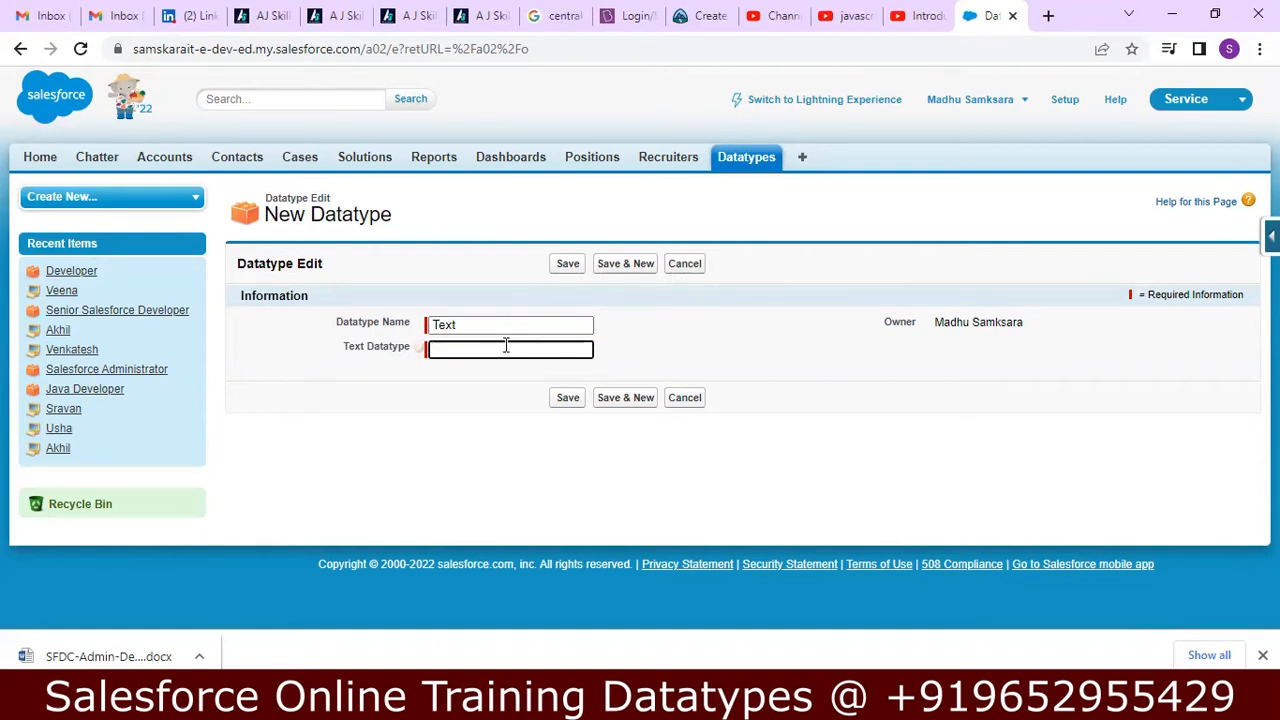
type("Madhu")
type("1234.345##$")
left_click(566, 399)
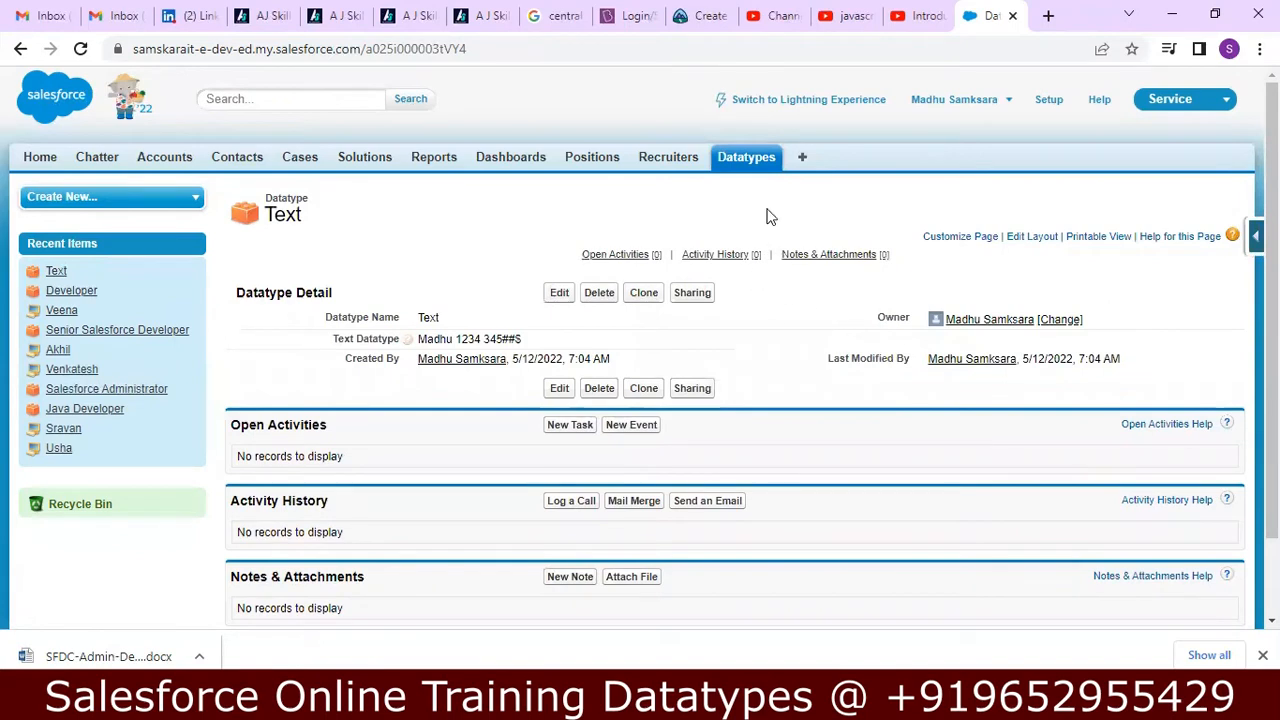
left_click(729, 162)
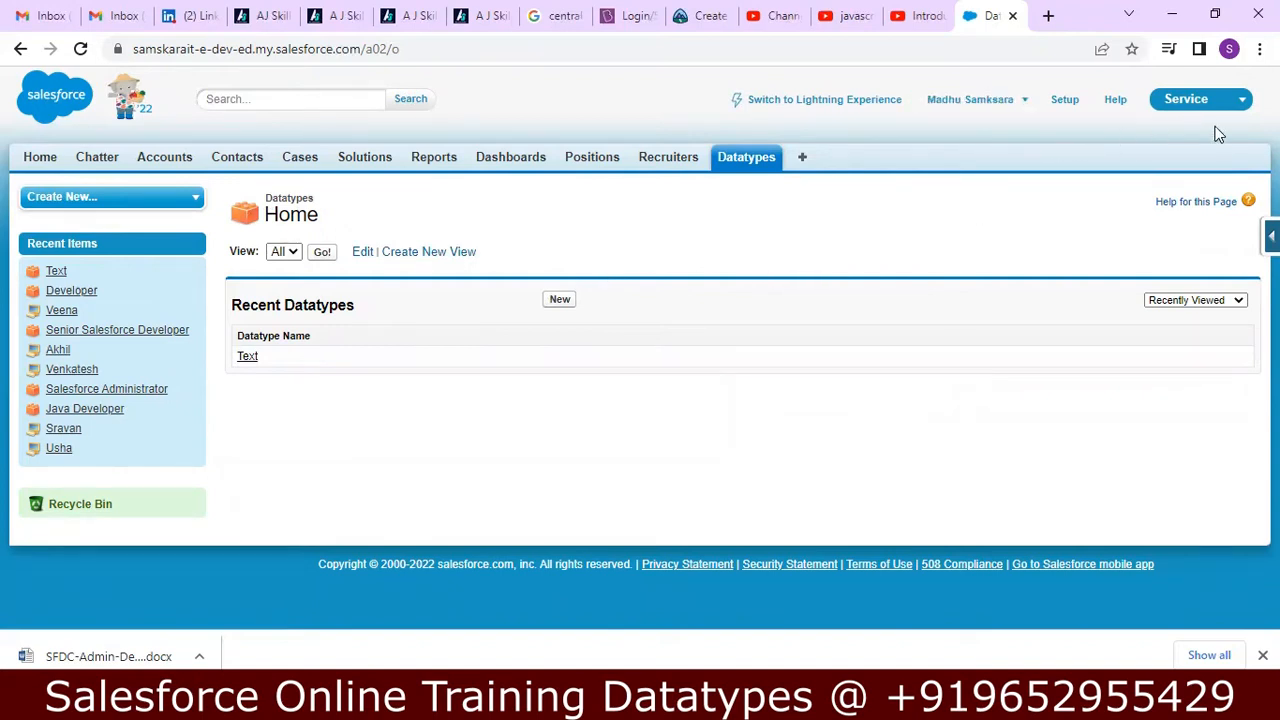
Try to open Lightning Experience in a separate browser tab, and close the extra blank tabs.
right_click(858, 107)
left_click(880, 118)
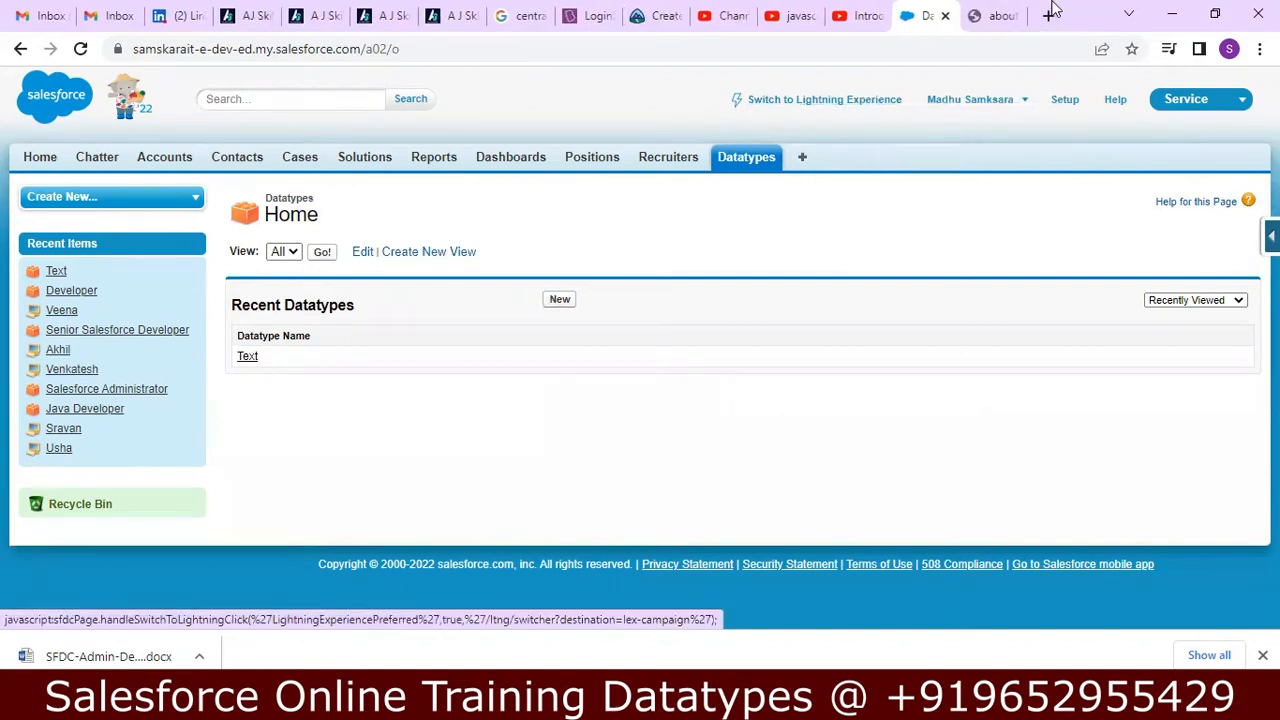
left_click(993, 14)
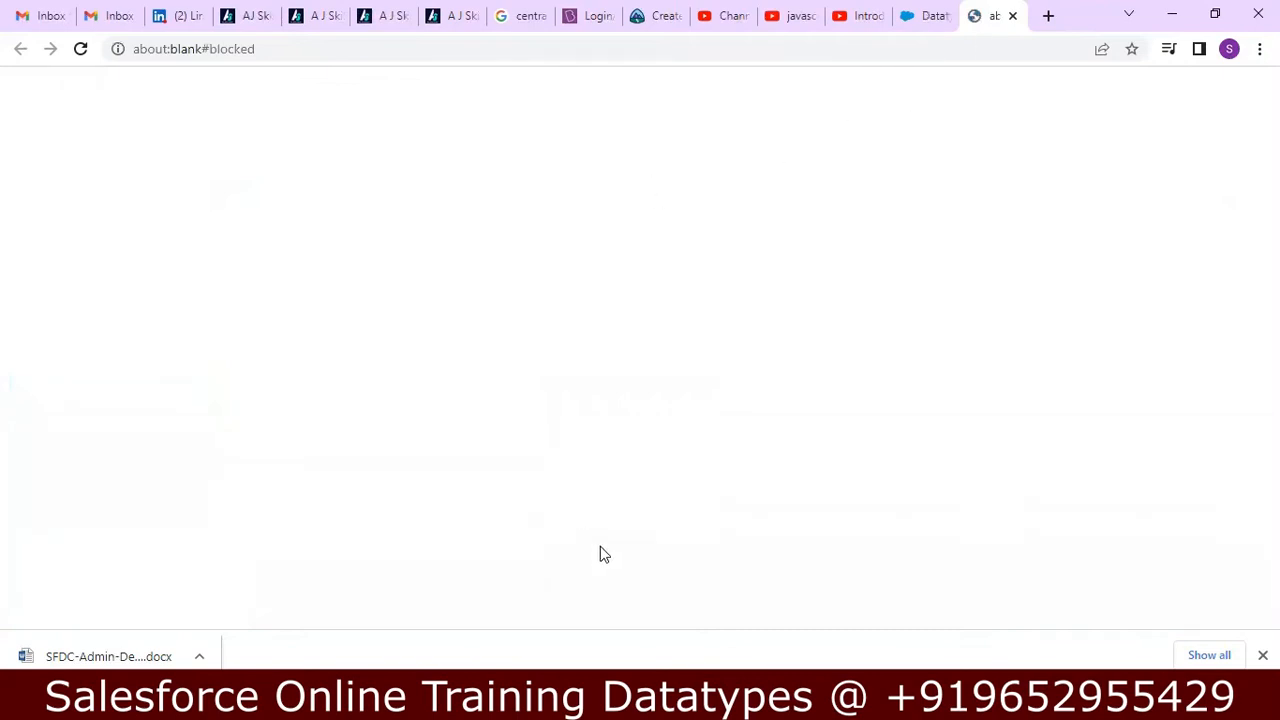
left_click(935, 18)
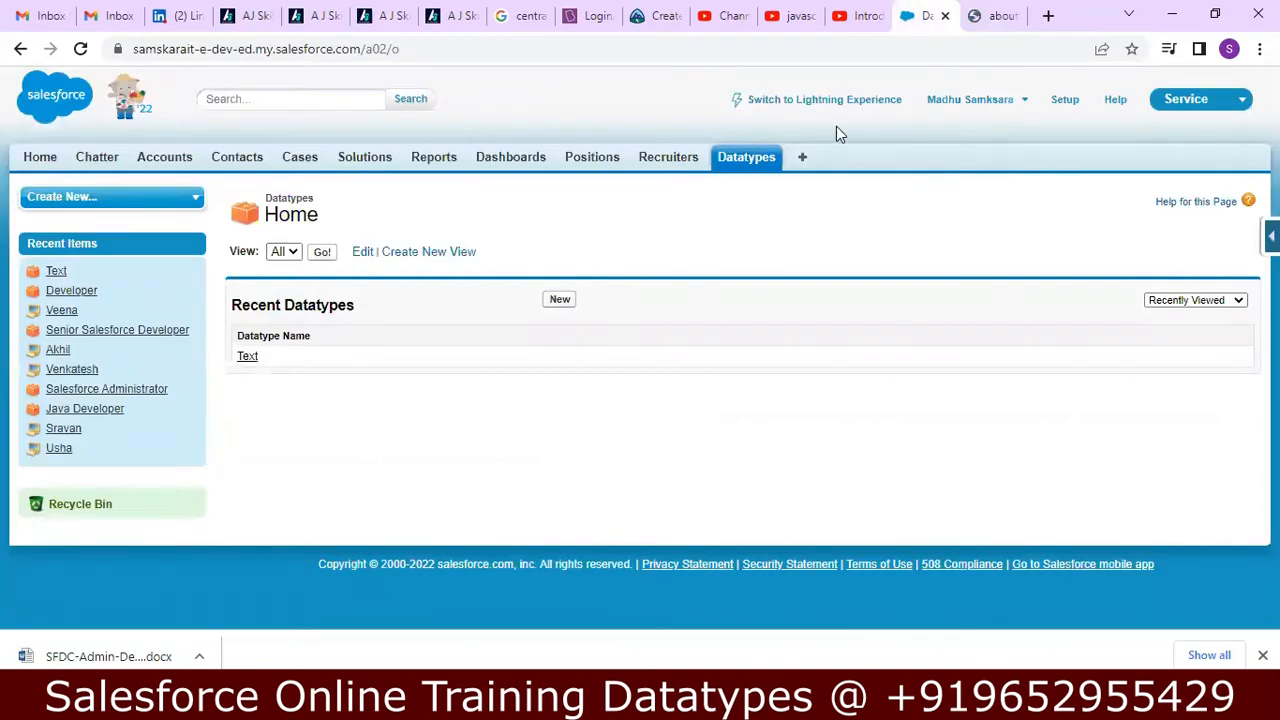
right_click(883, 104)
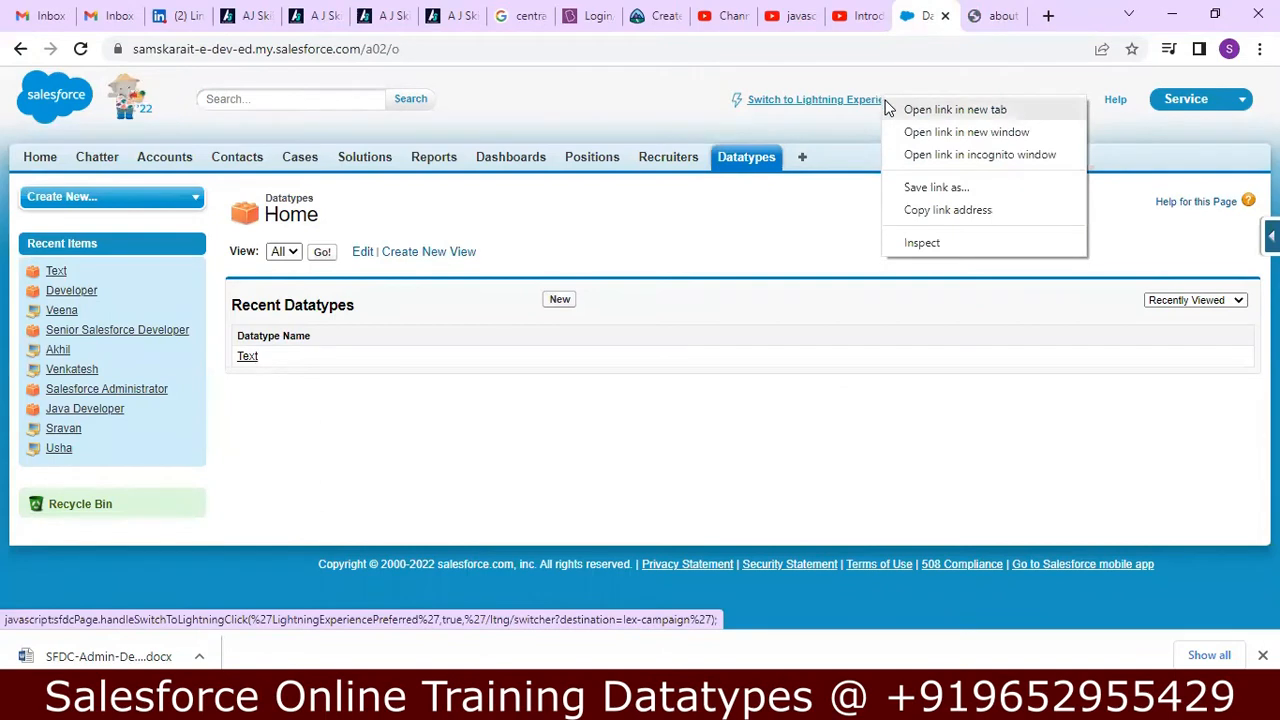
left_click(950, 109)
left_click(1000, 16)
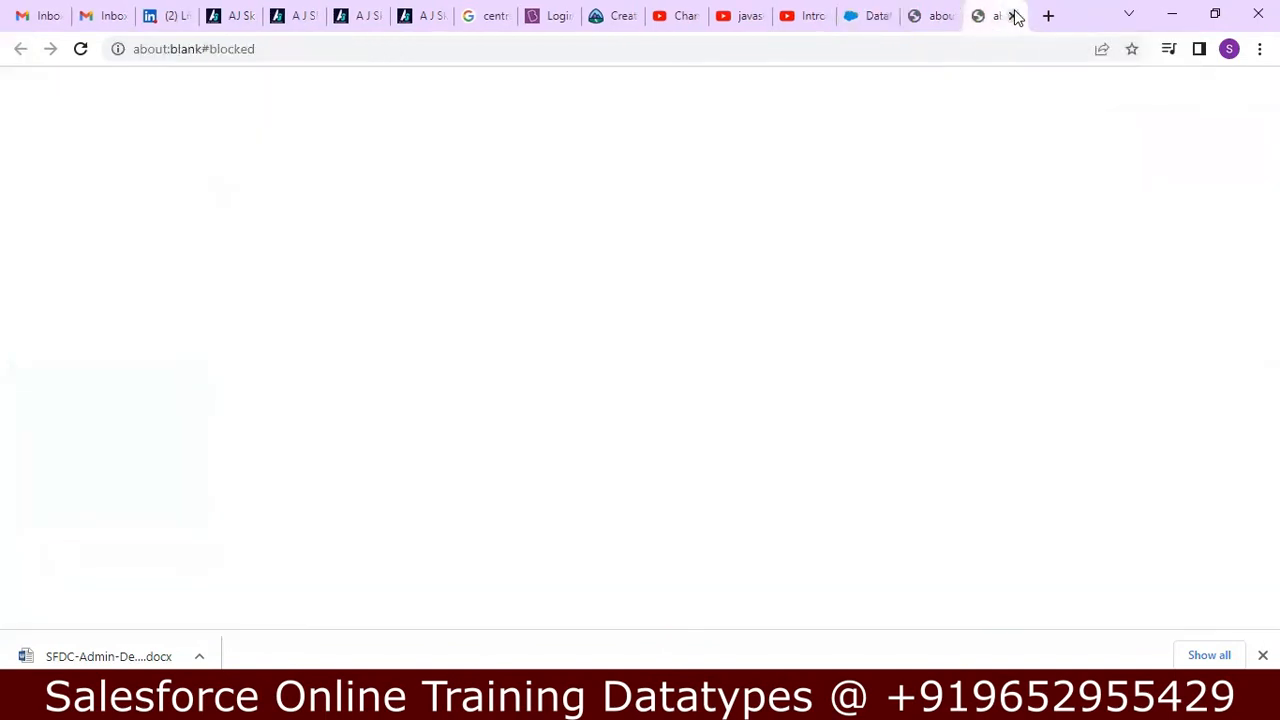
left_click(1013, 16)
left_click(1013, 16)
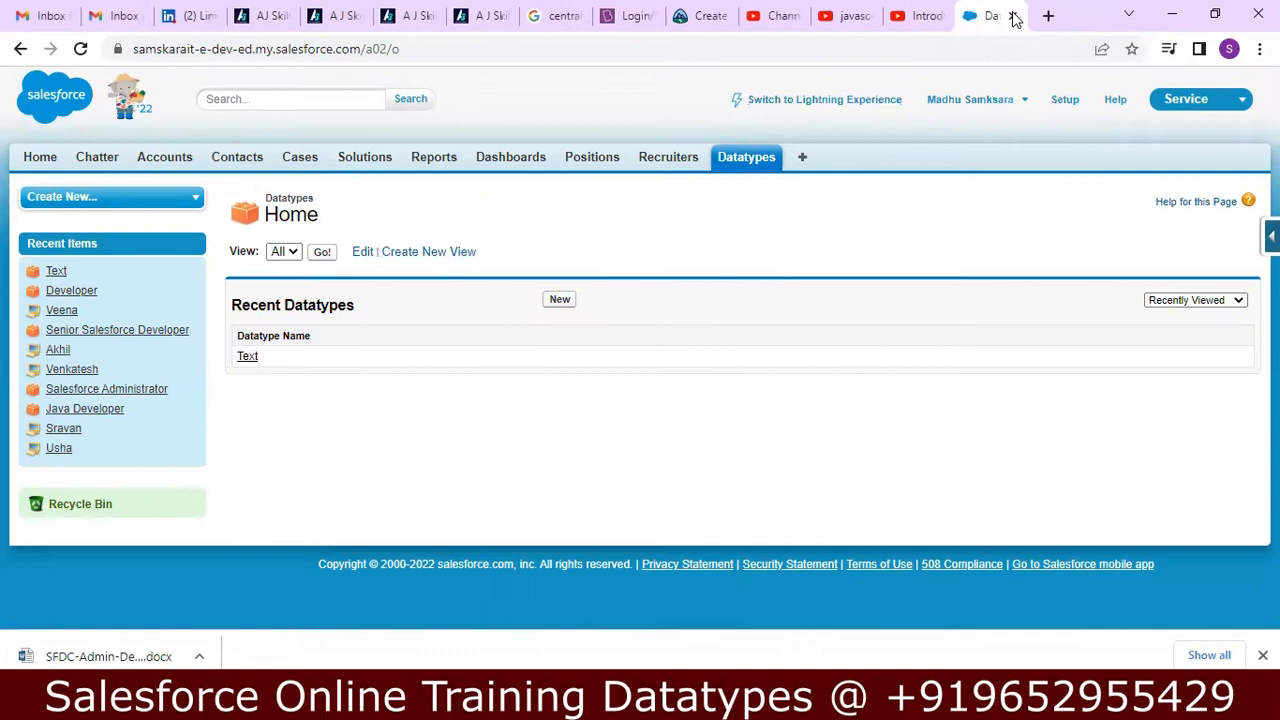
Switch to Lightning Experience and open Setup in its own browser tab.
left_click(855, 106)
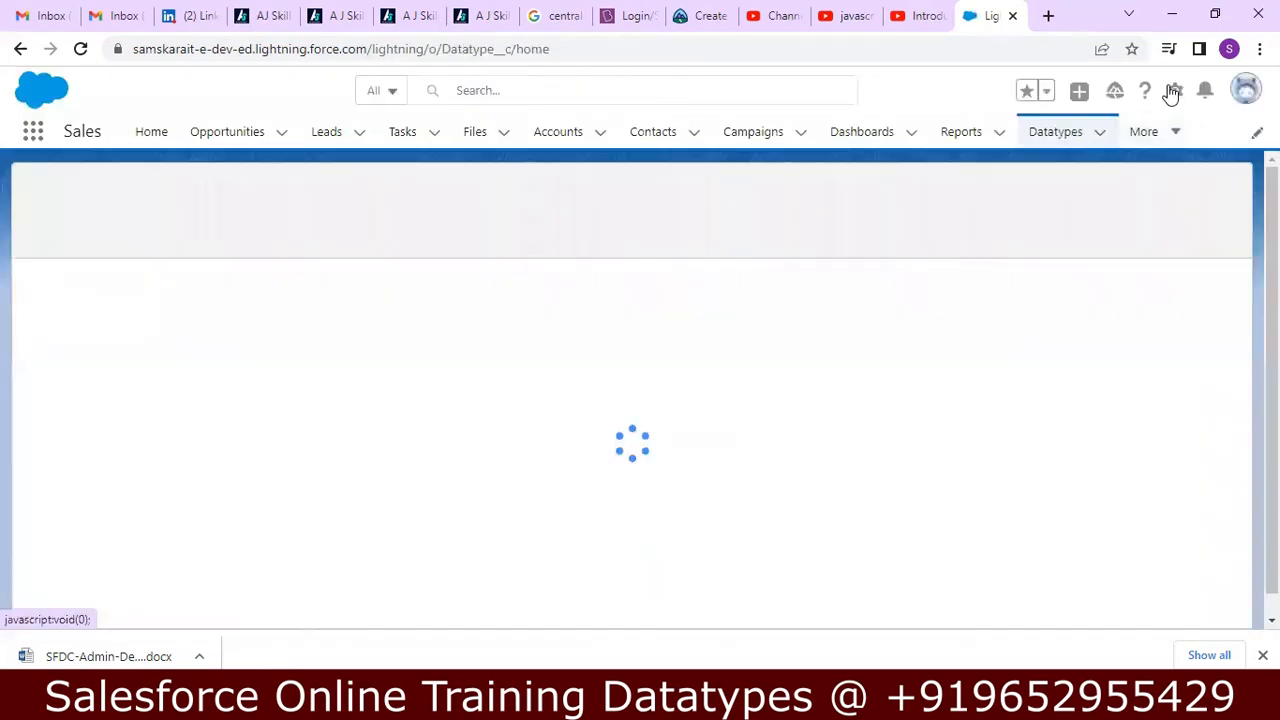
left_click(1173, 91)
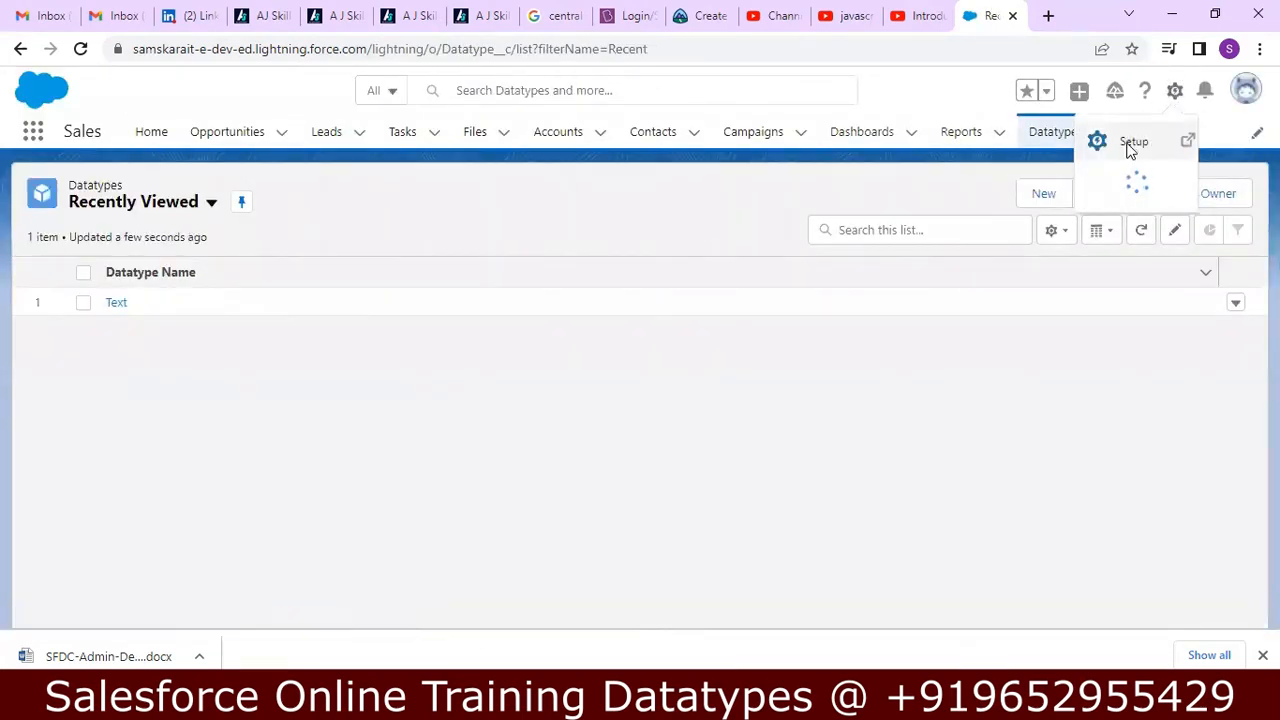
left_click(1131, 143)
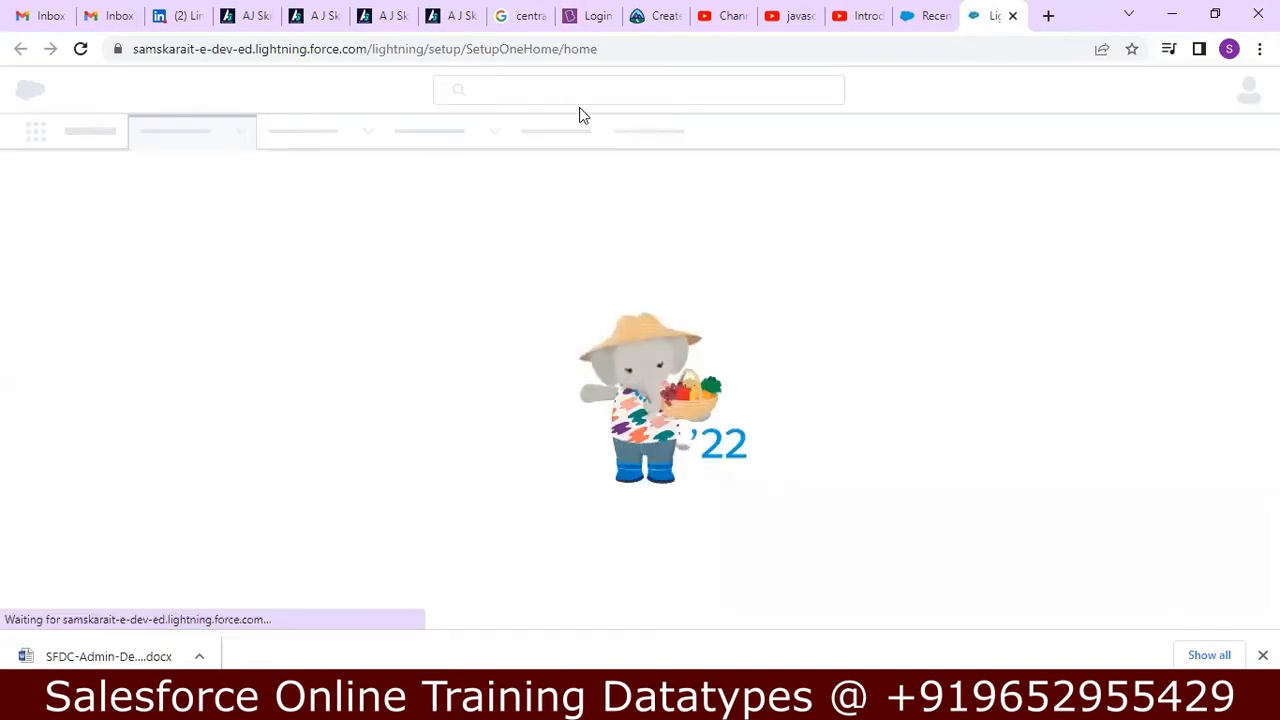
left_click(950, 14)
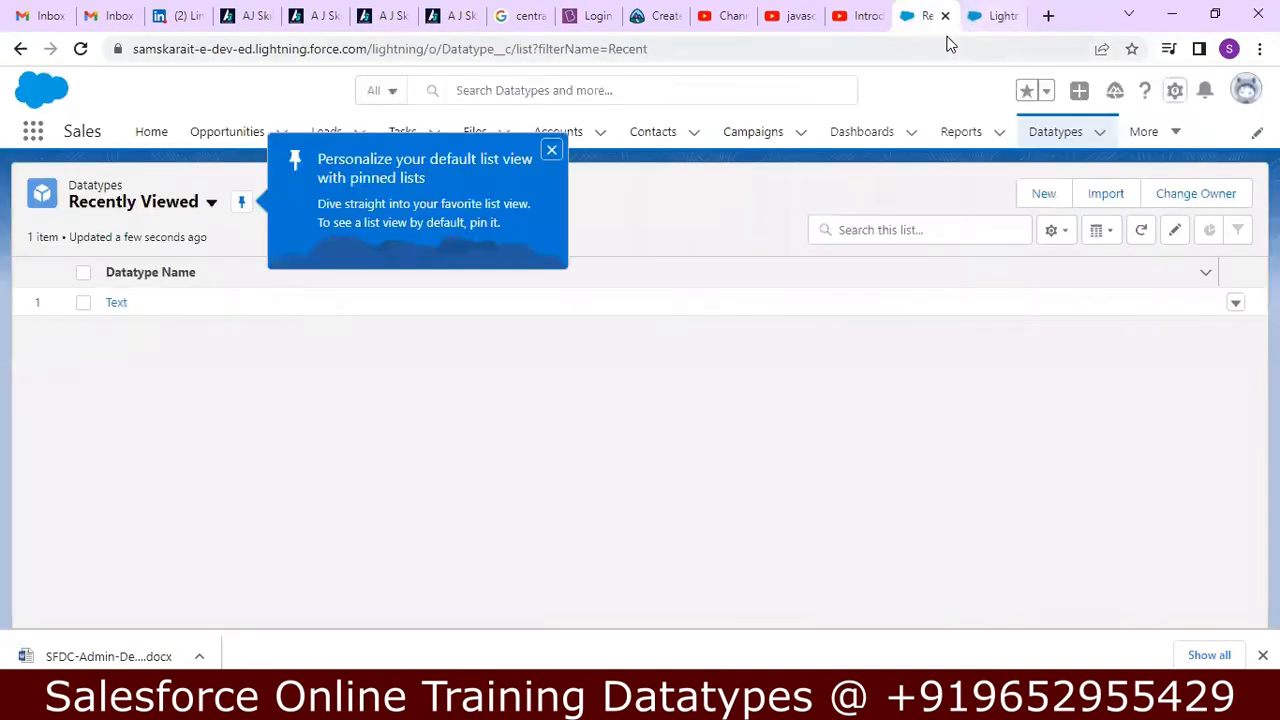
left_click(986, 20)
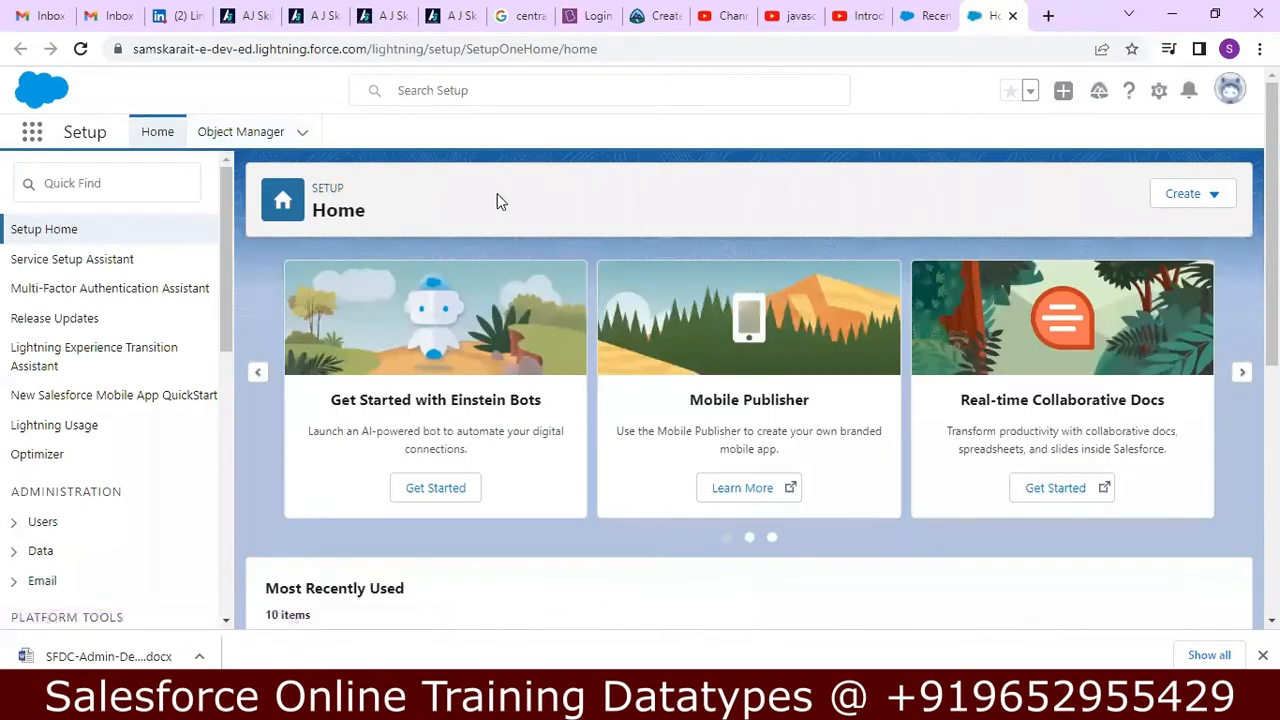
Search the Object Manager for "DATA" and open the Datatype custom object.
left_click(250, 136)
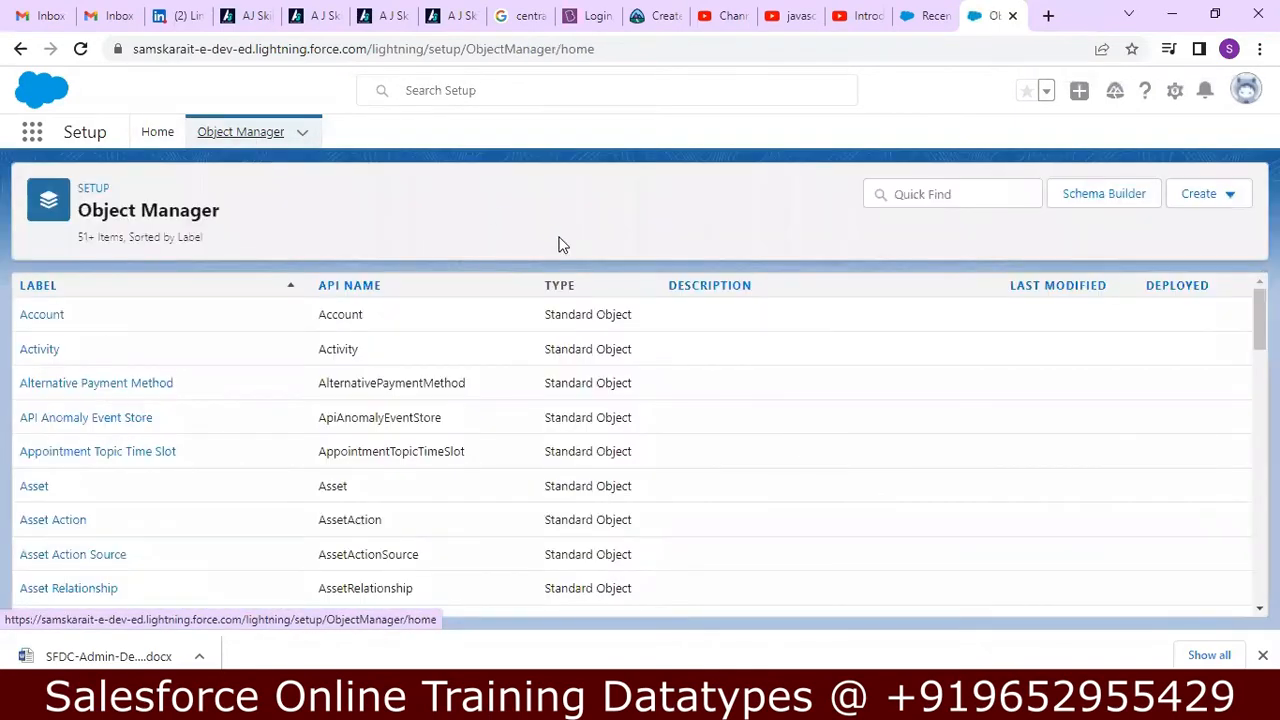
left_click(963, 188)
type("DATA")
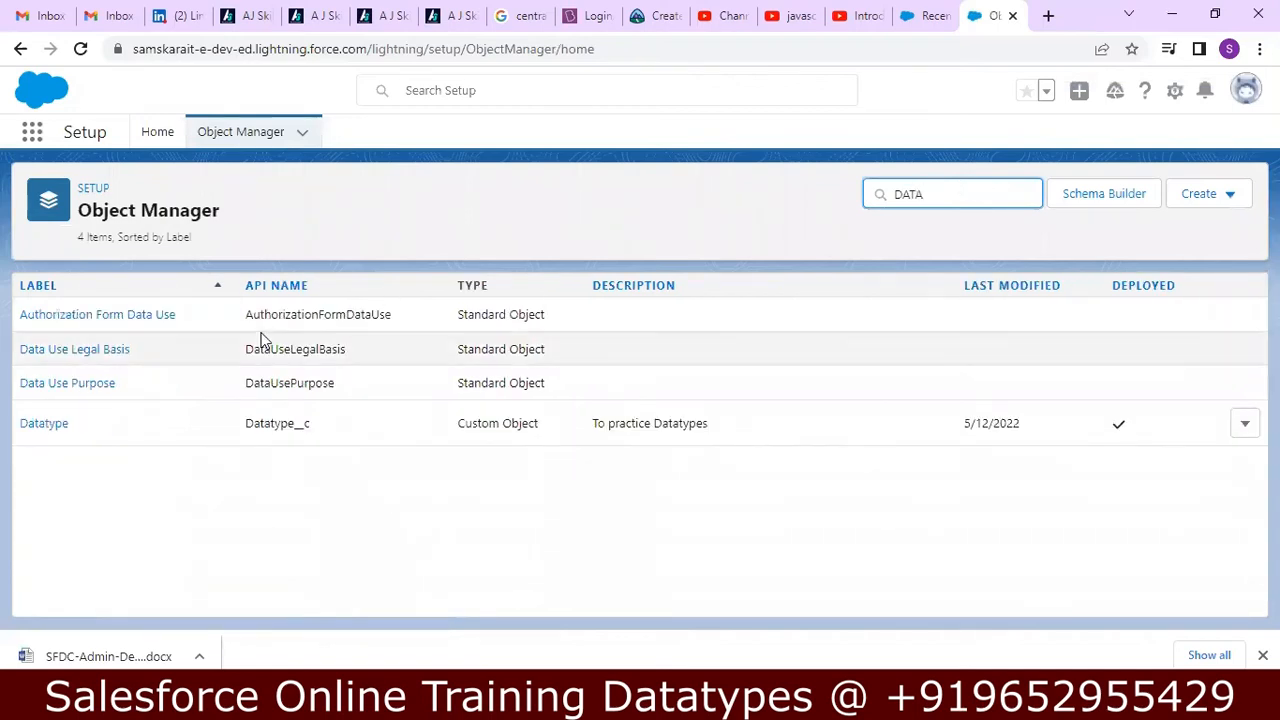
left_click(44, 428)
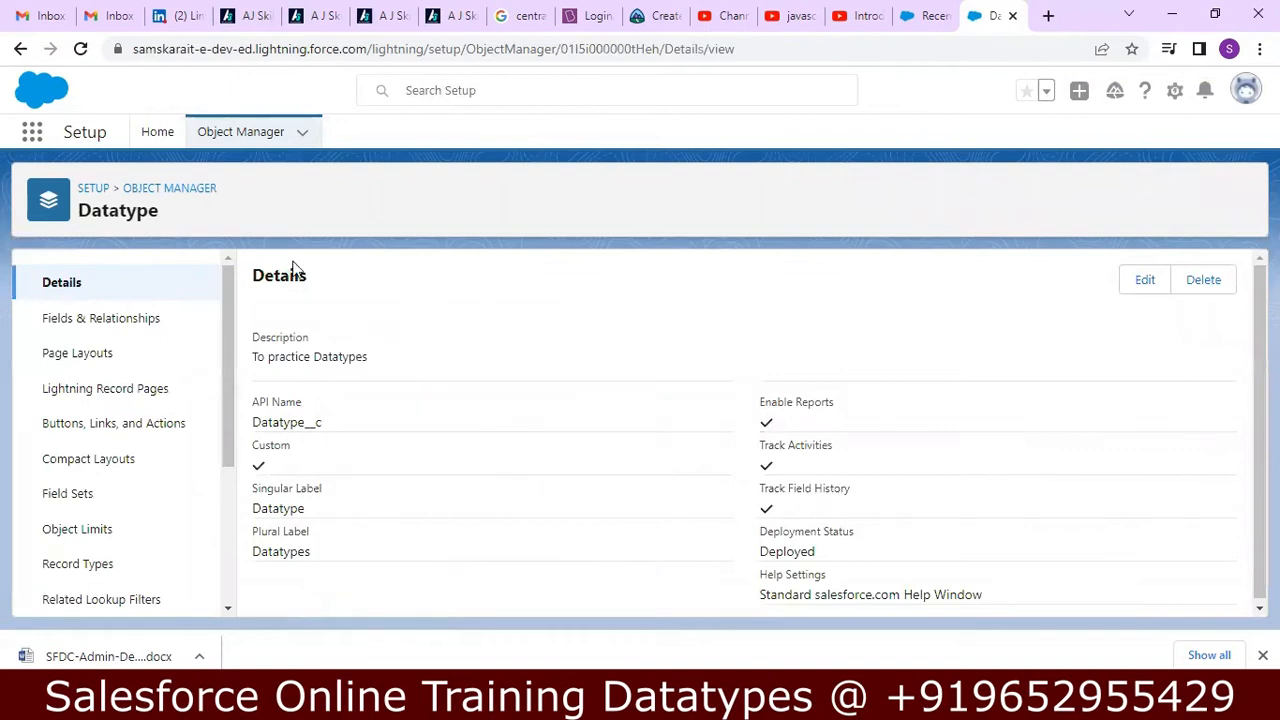
Start a new custom field in the Datatype object's Fields & Relationships.
left_click(108, 324)
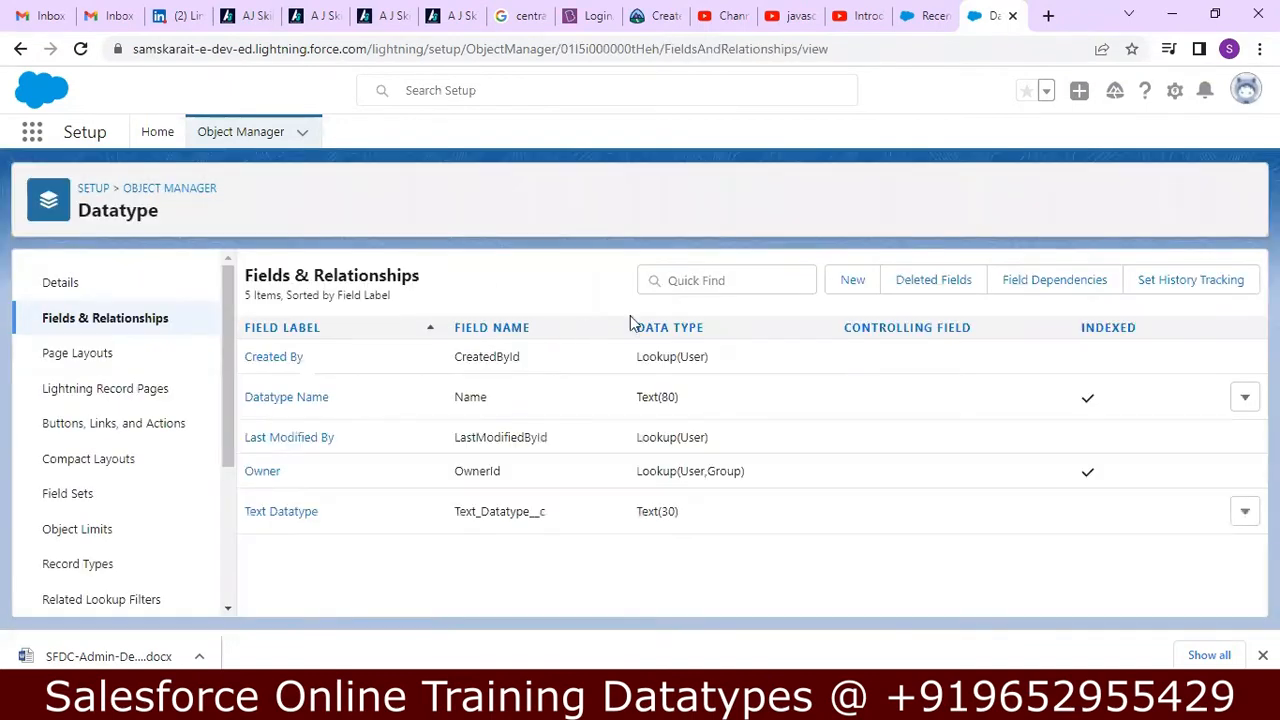
left_click(864, 284)
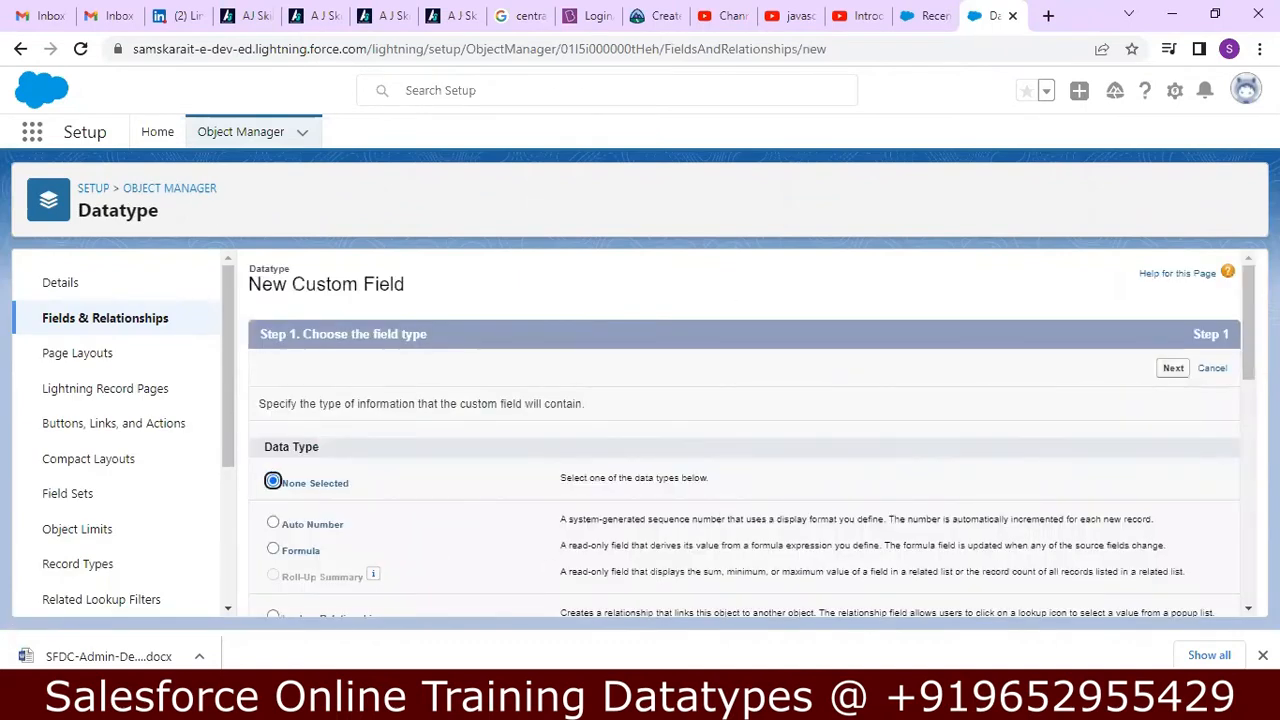
Switch to the Notepad++ notes and review the Text Area description and its properties.
key("alt+Tab")
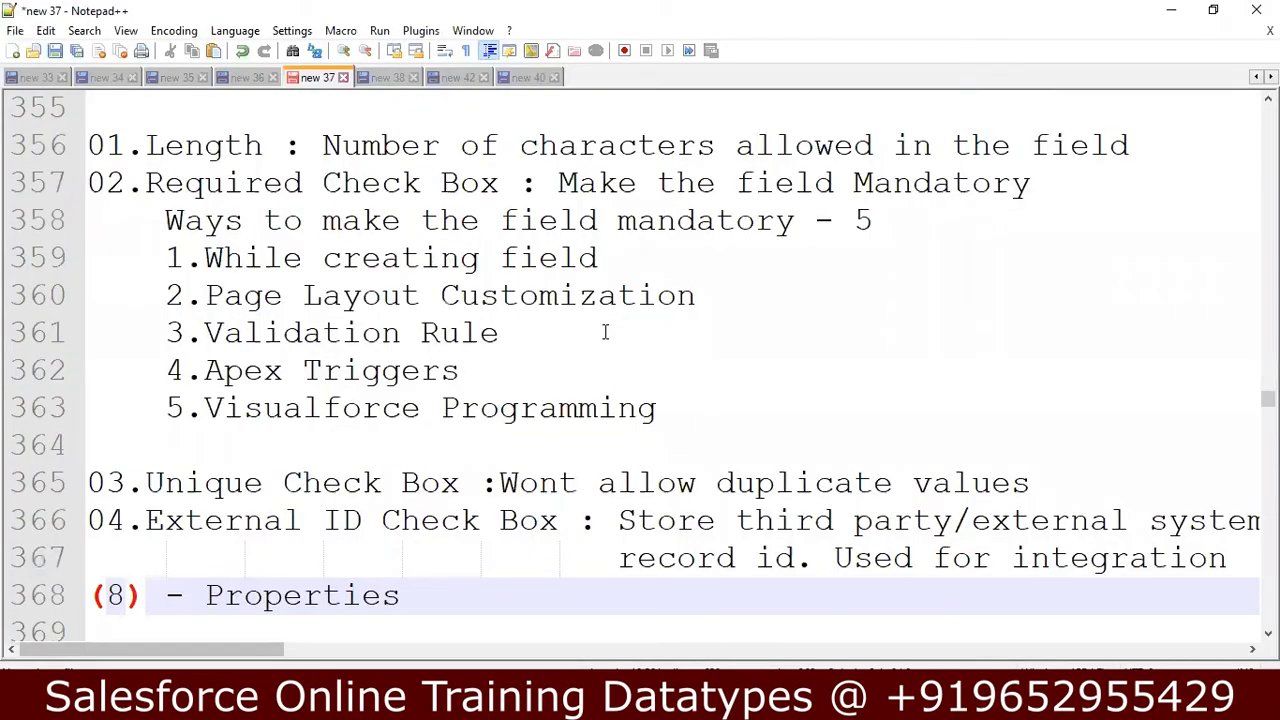
key("Down")
key("Down")
key("Down")
key("Down")
key("Down")
key("Down")
key("Down")
key("Down")
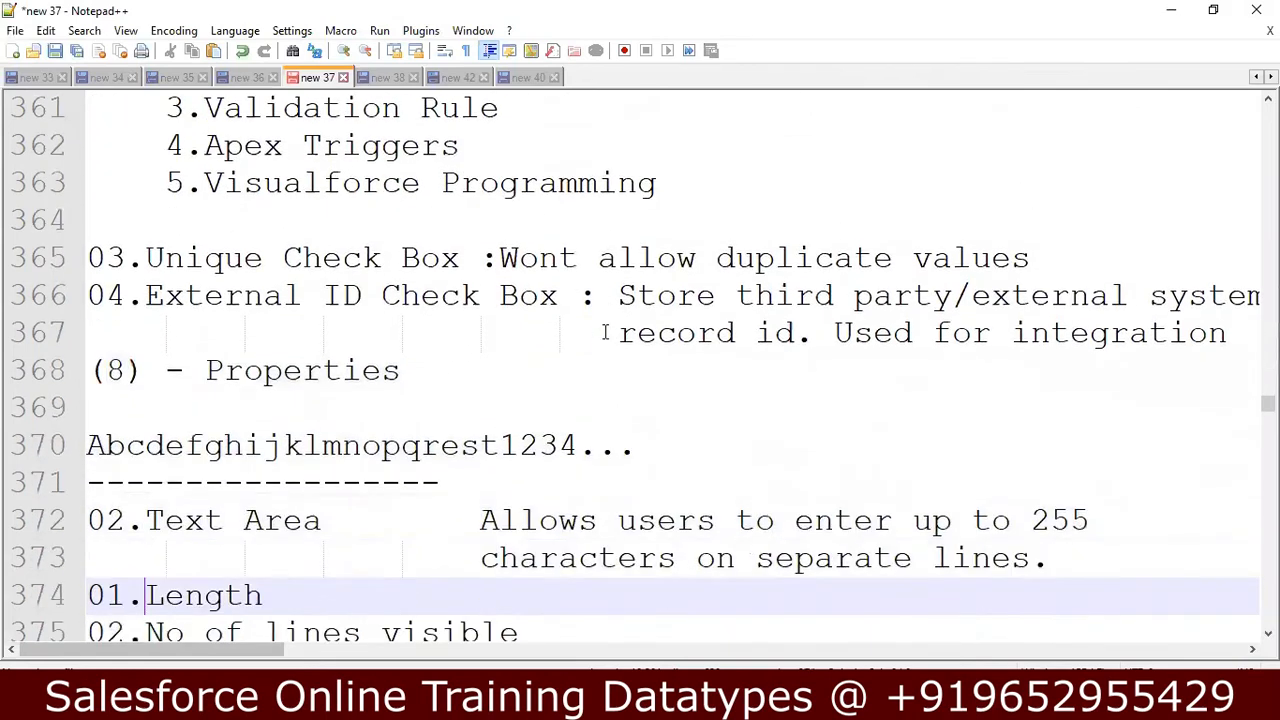
key("Down")
key("Down")
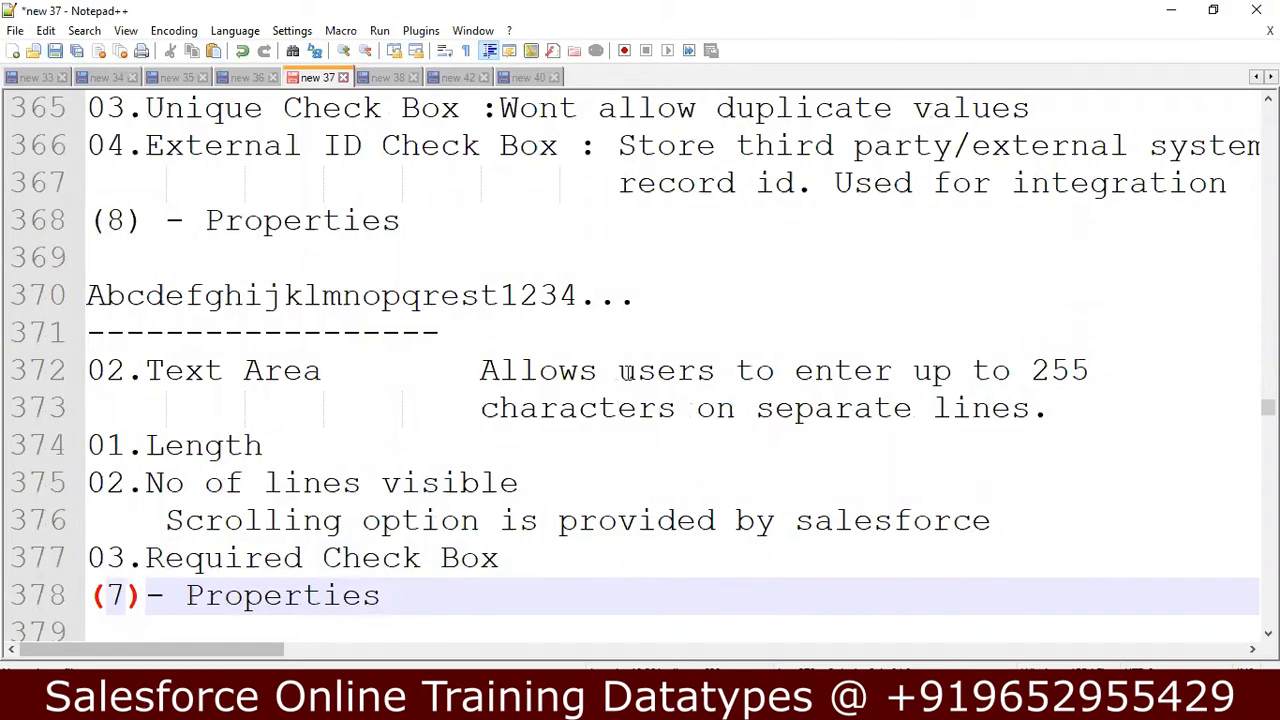
left_click(513, 214)
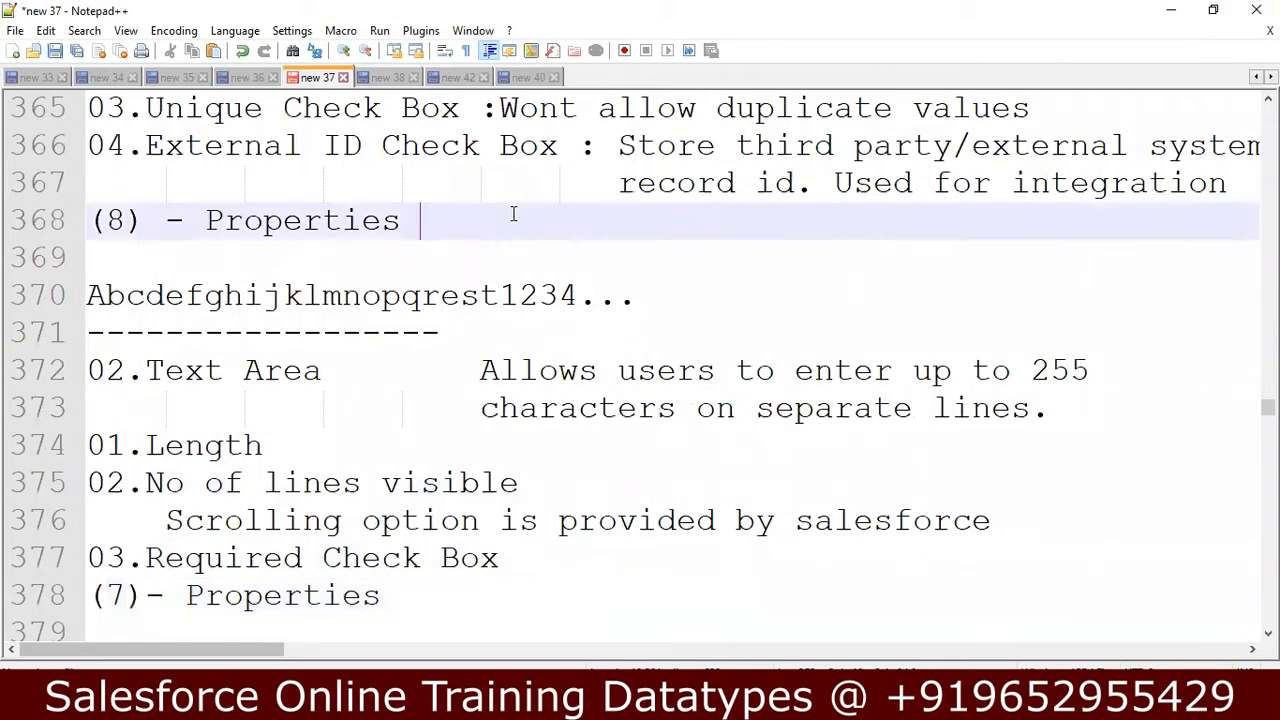
left_click(739, 371)
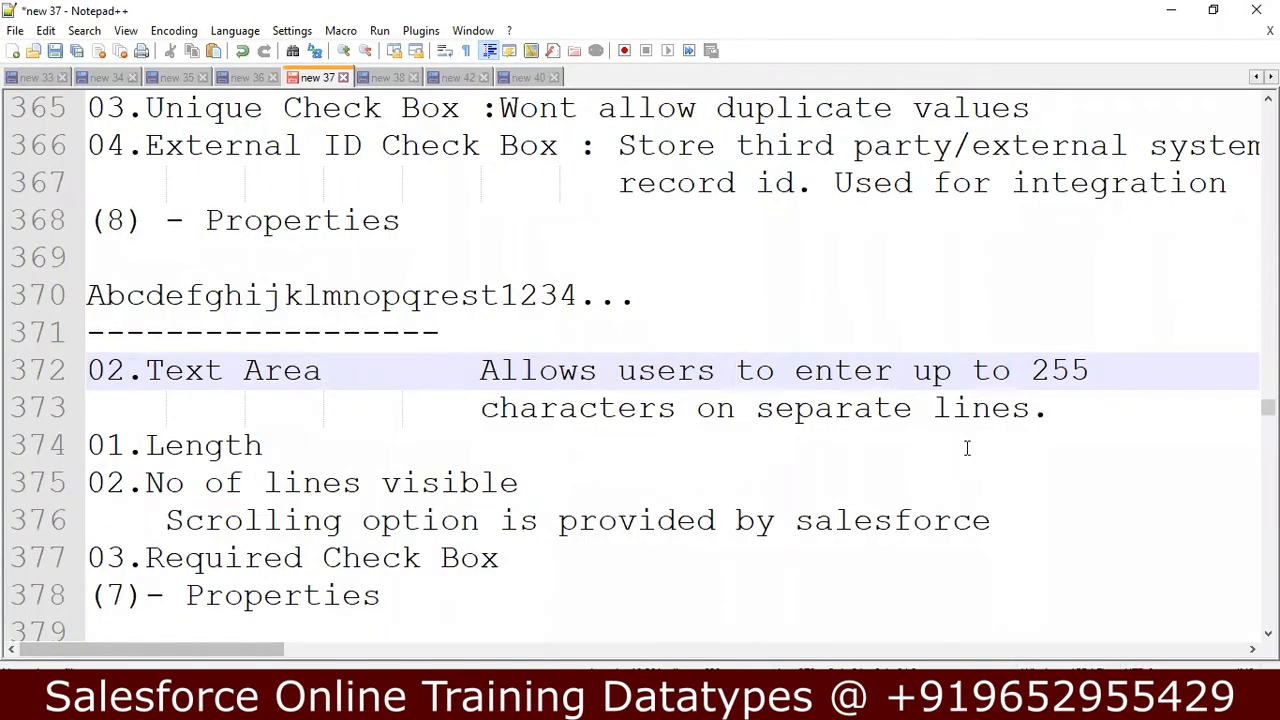
left_click(1089, 395)
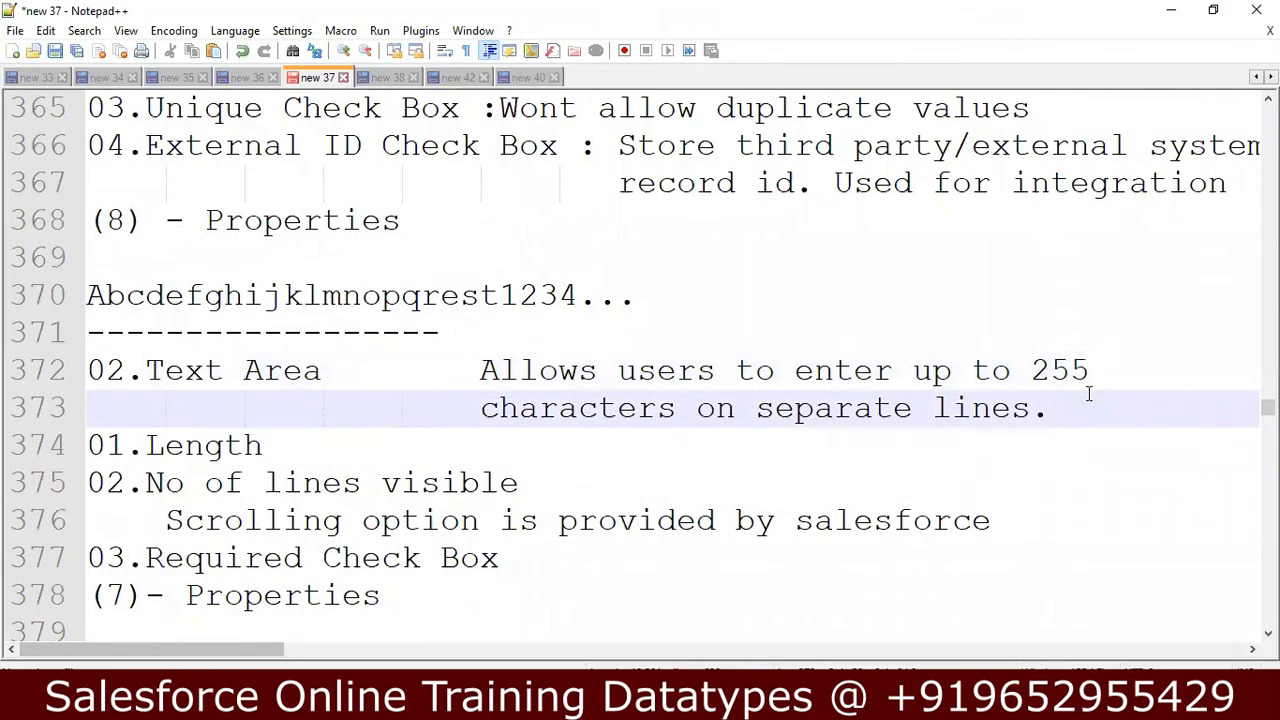
key("Up")
key("Up")
key("Up")
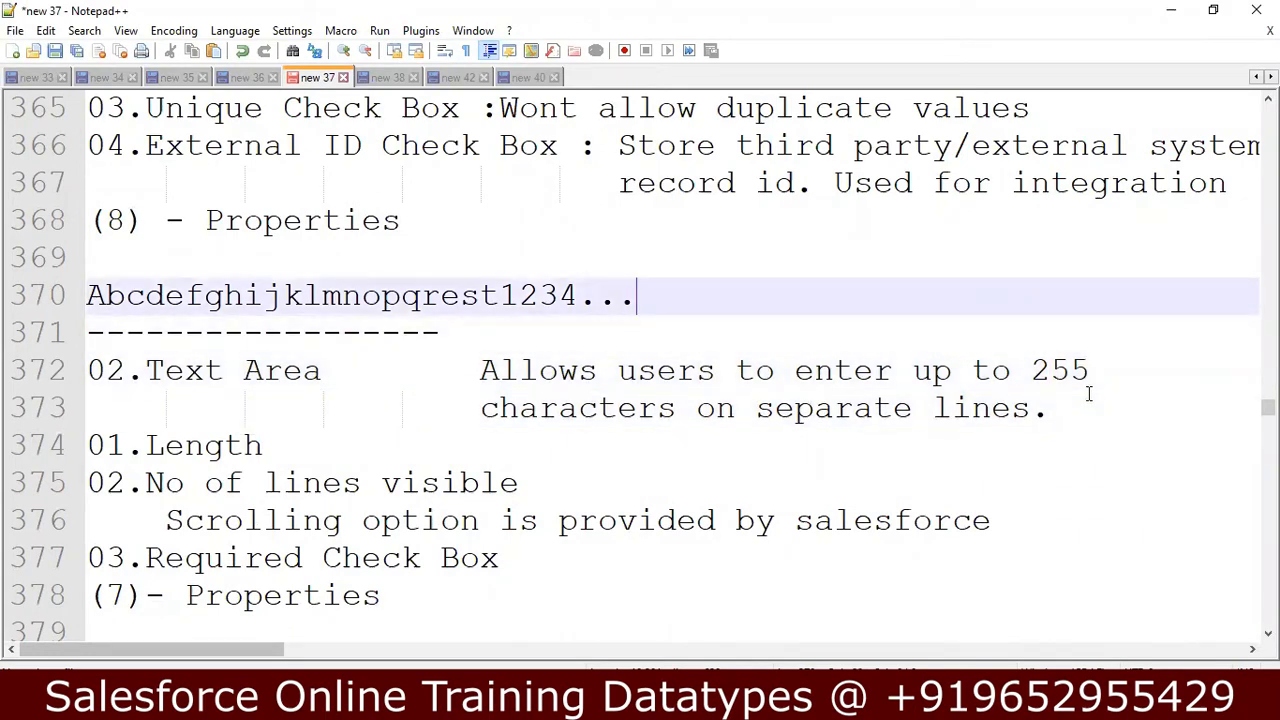
key("Down")
key("Down")
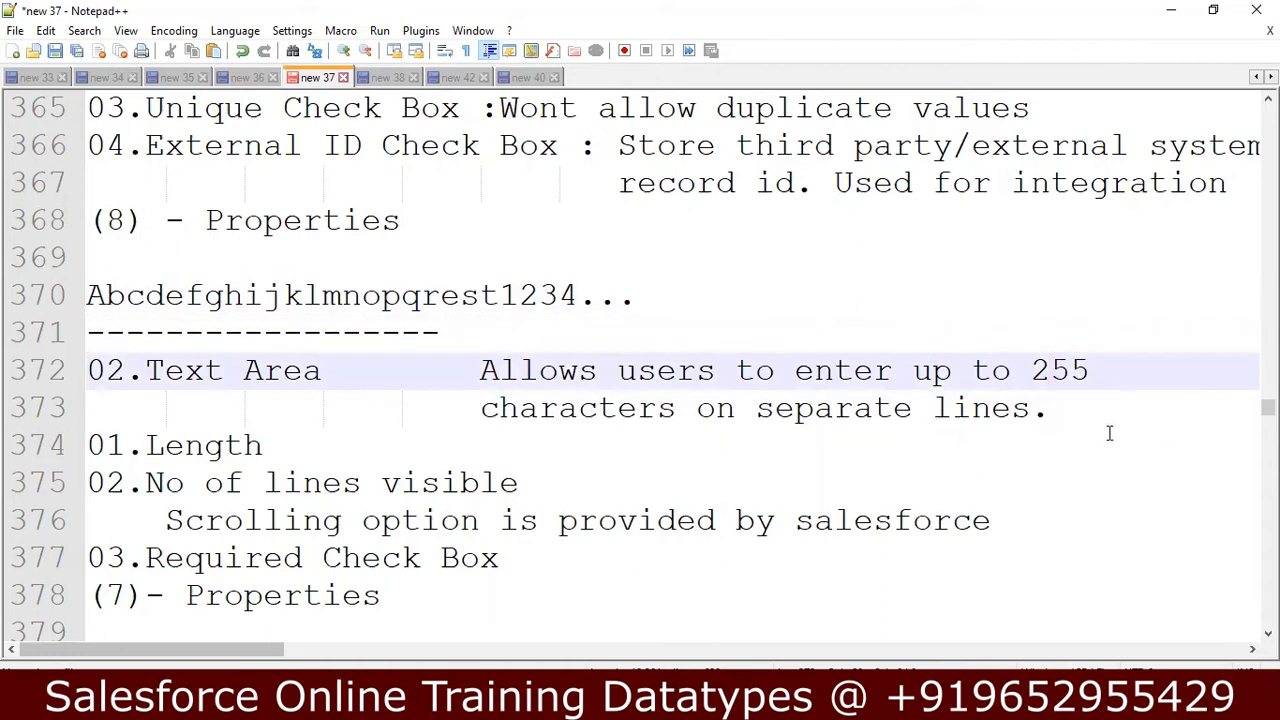
Add the sample lines "abcd", "1234" and "$%^^^" below the Text Area description, followed by a blank line.
key("Down")
key("Return")
key("BackSpace")
key("BackSpace")
key("BackSpace")
key("BackSpace")
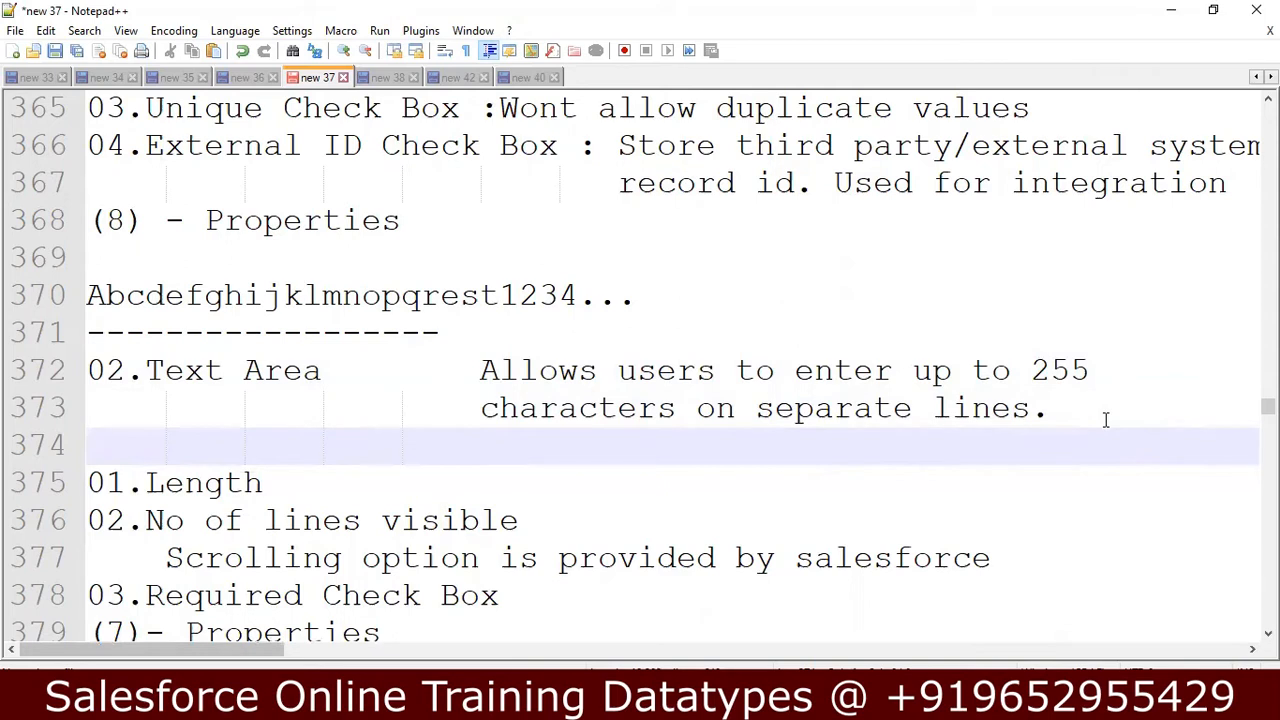
type("a")
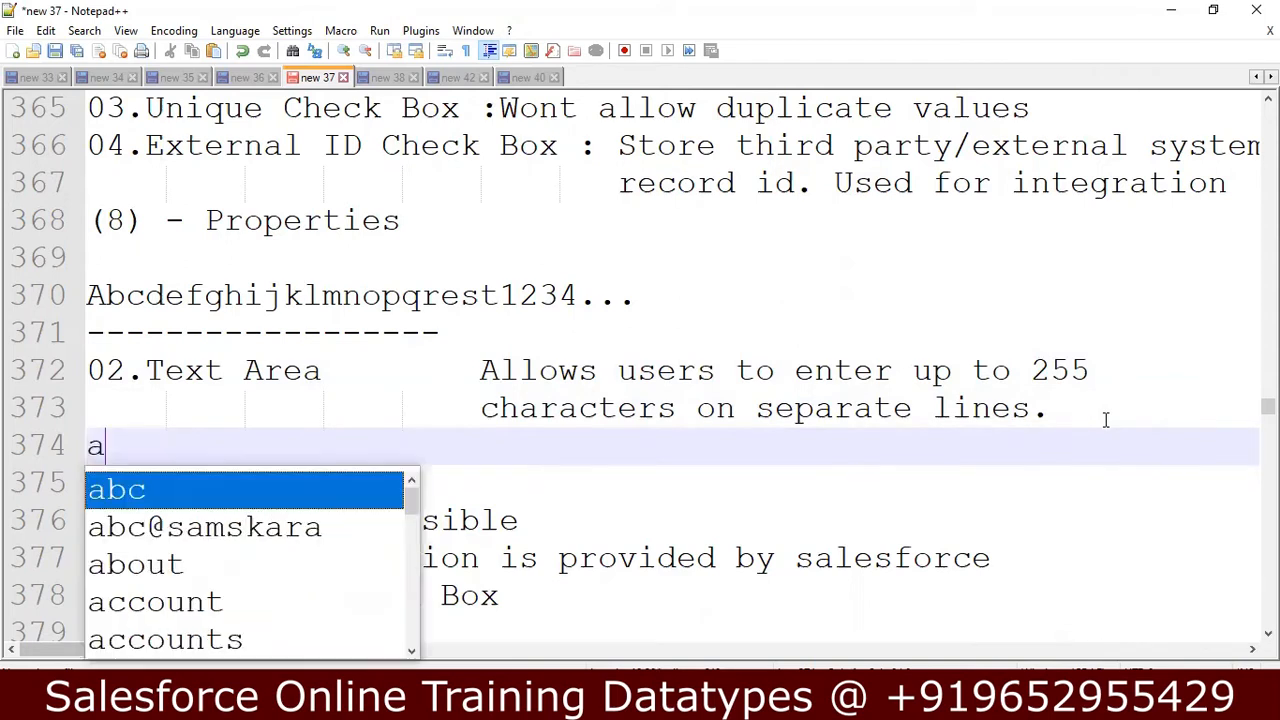
type("bcd")
key("Return")
type("1234")
key("Return")
key("Return")
type("$%^^^")
key("Return")
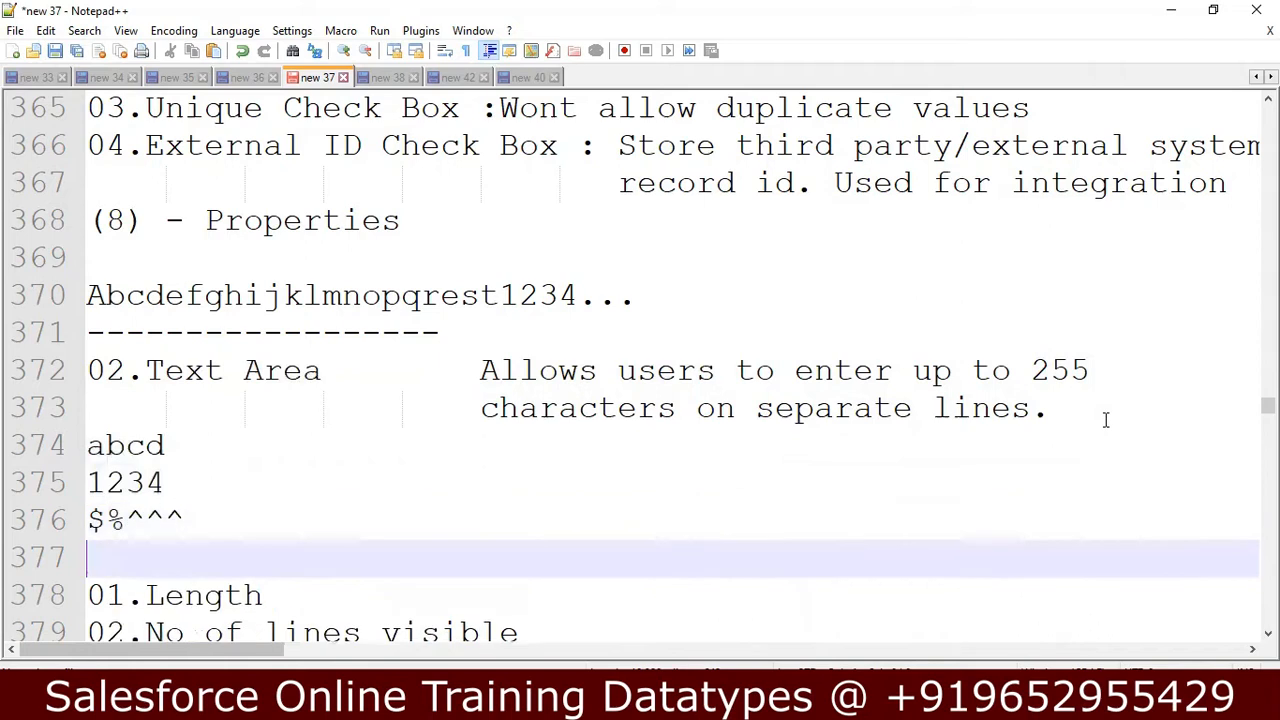
Review the Text Area properties and go back through the notes to the common properties for all types.
key("Down")
key("Down")
key("Down")
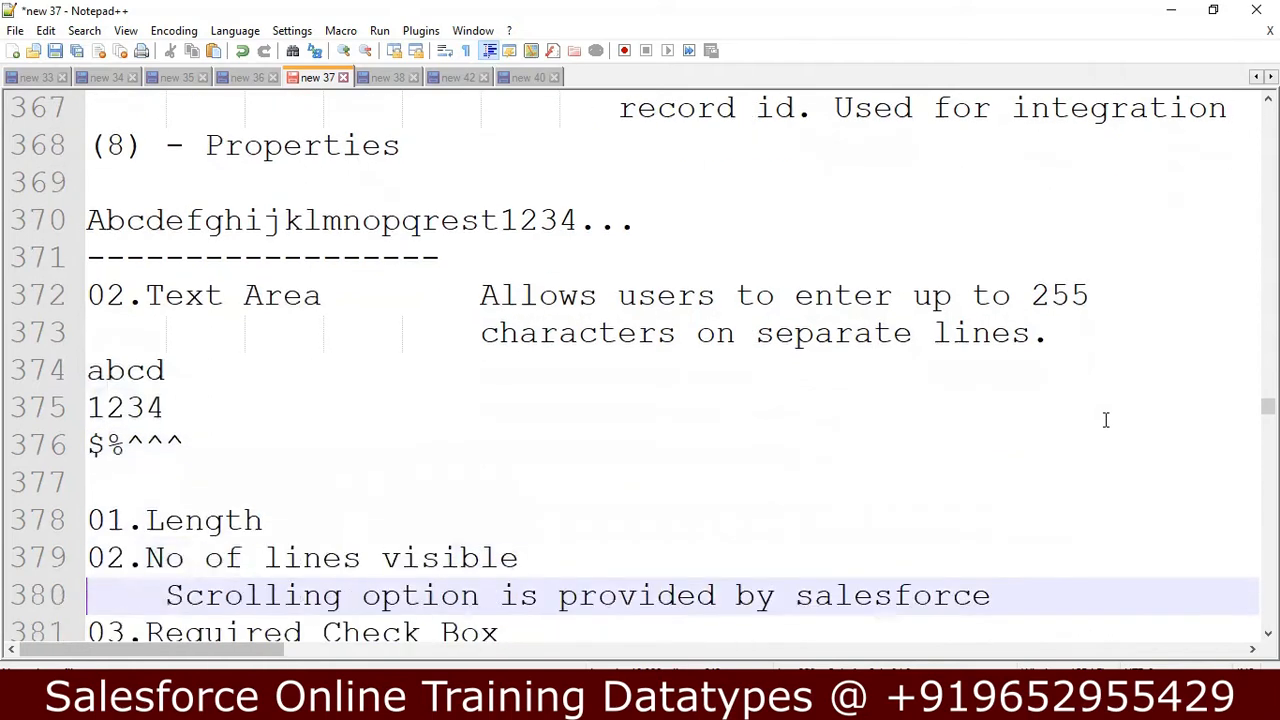
key("Down")
key("Up")
key("Up")
key("Up")
key("Up")
key("Up")
key("Up")
key("Up")
key("Up")
key("Up")
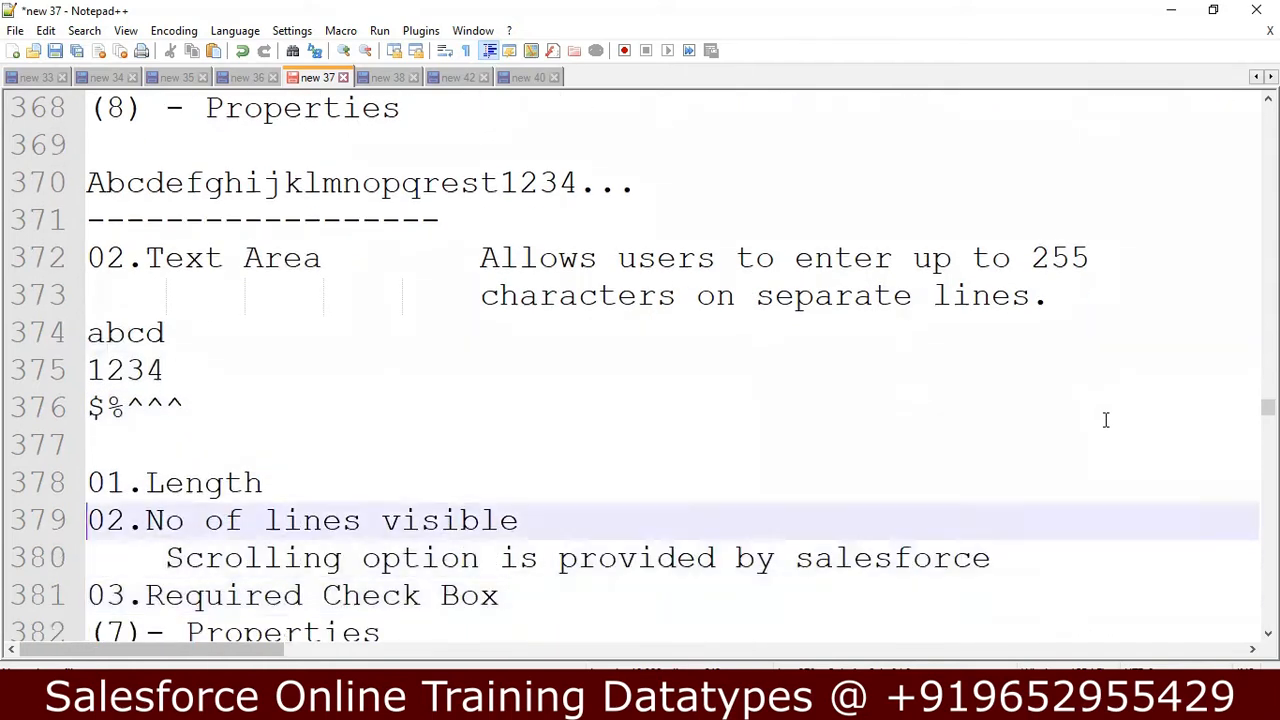
key("Up")
key("Up")
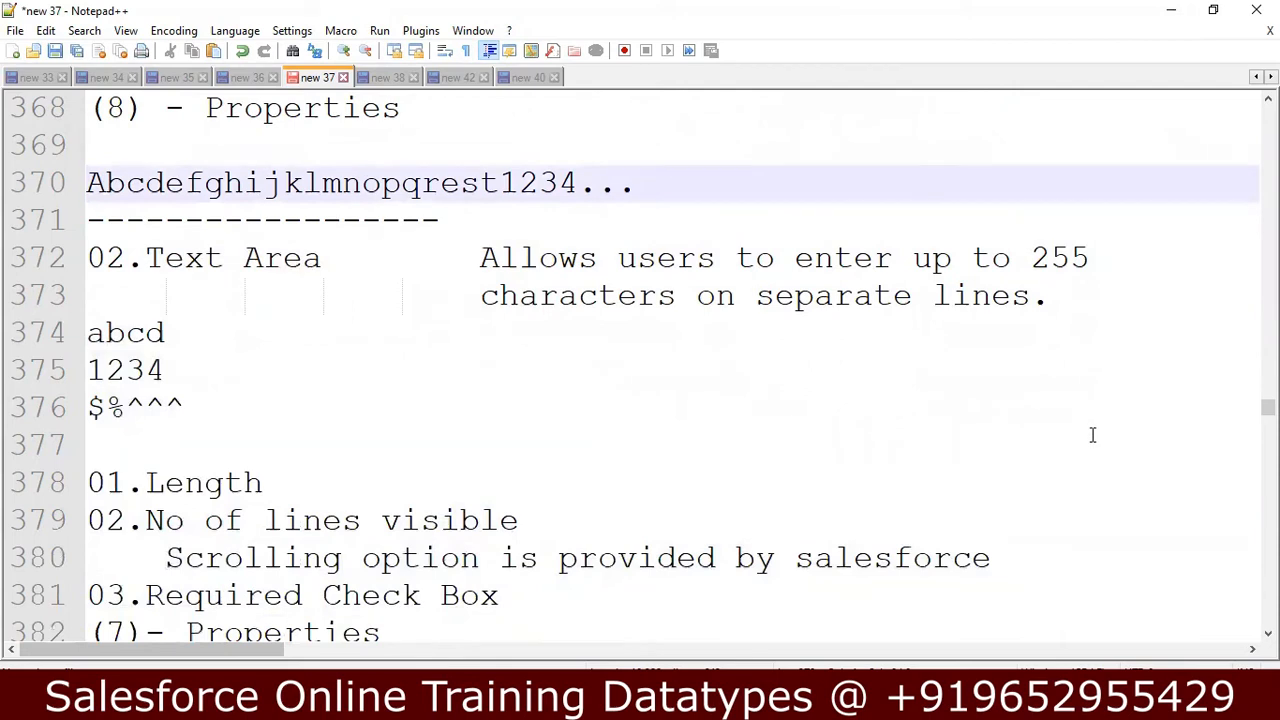
key("Up")
key("Up")
key("Up")
key("Up")
key("Up")
key("Up")
key("Up")
key("Up")
key("Up")
key("Up")
key("Up")
key("Up")
key("Up")
key("Up")
key("Up")
key("Up")
key("Up")
key("Up")
key("Up")
key("Up")
key("Up")
key("Up")
key("Up")
key("Up")
key("Up")
key("Up")
key("Up")
key("Up")
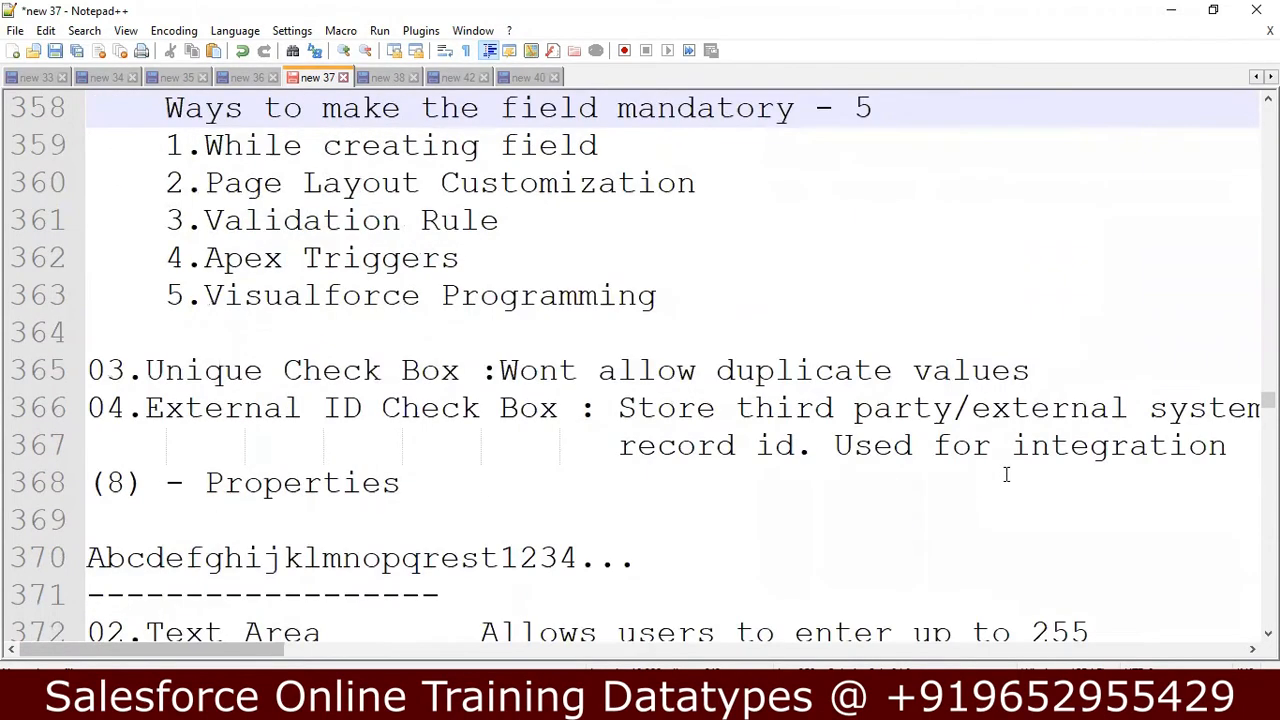
key("Up")
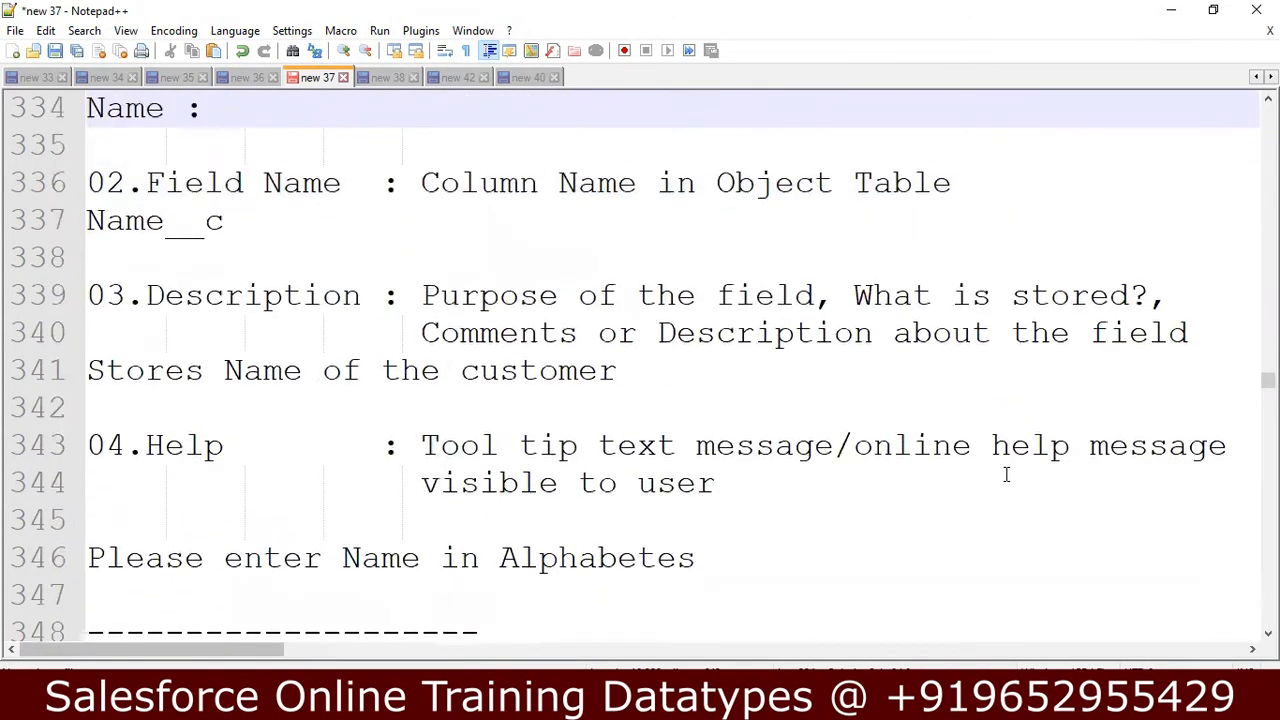
key("Up")
key("Up")
key("Up")
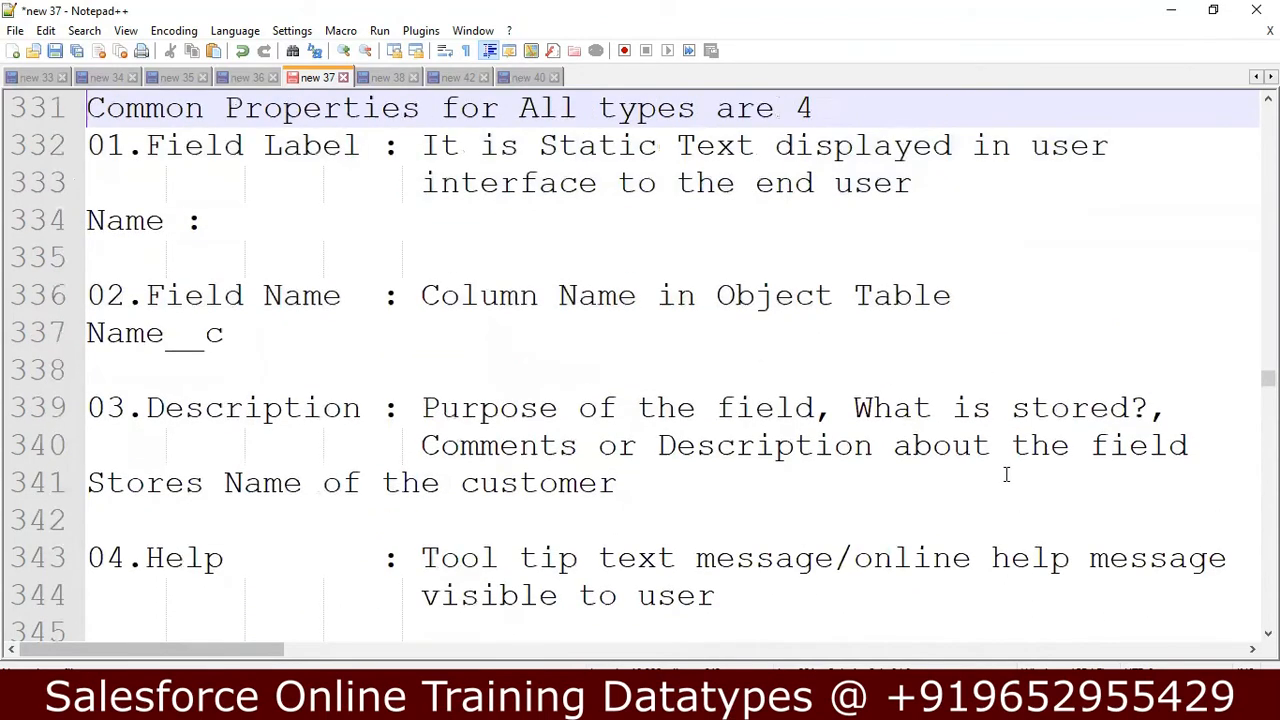
Read through the common properties and the Text properties again, ending at the Text Area property list.
key("Down")
key("Down")
key("Down")
key("Down")
key("Down")
key("Down")
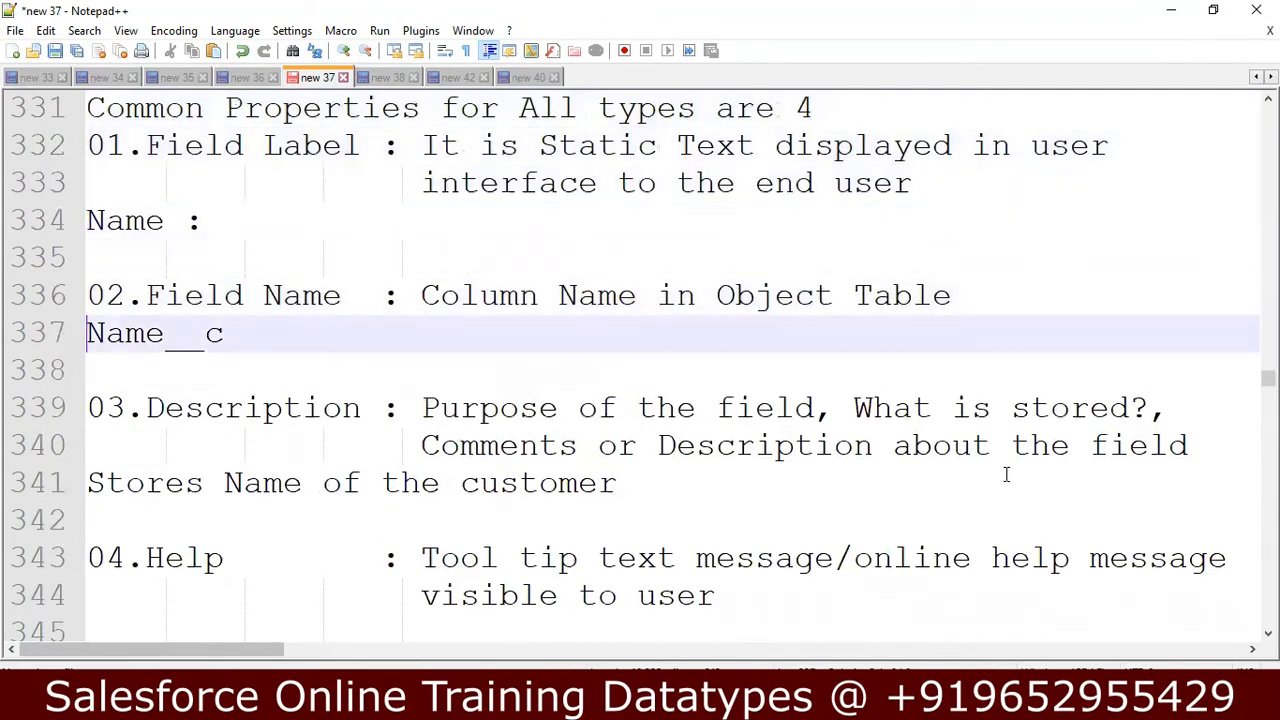
key("Down")
key("Down")
key("Down")
key("Down")
key("Down")
key("Down")
key("Down")
key("Down")
key("Down")
key("Down")
key("Down")
key("Down")
key("Down")
key("Down")
key("Down")
key("Down")
key("Down")
key("Down")
key("Down")
key("Down")
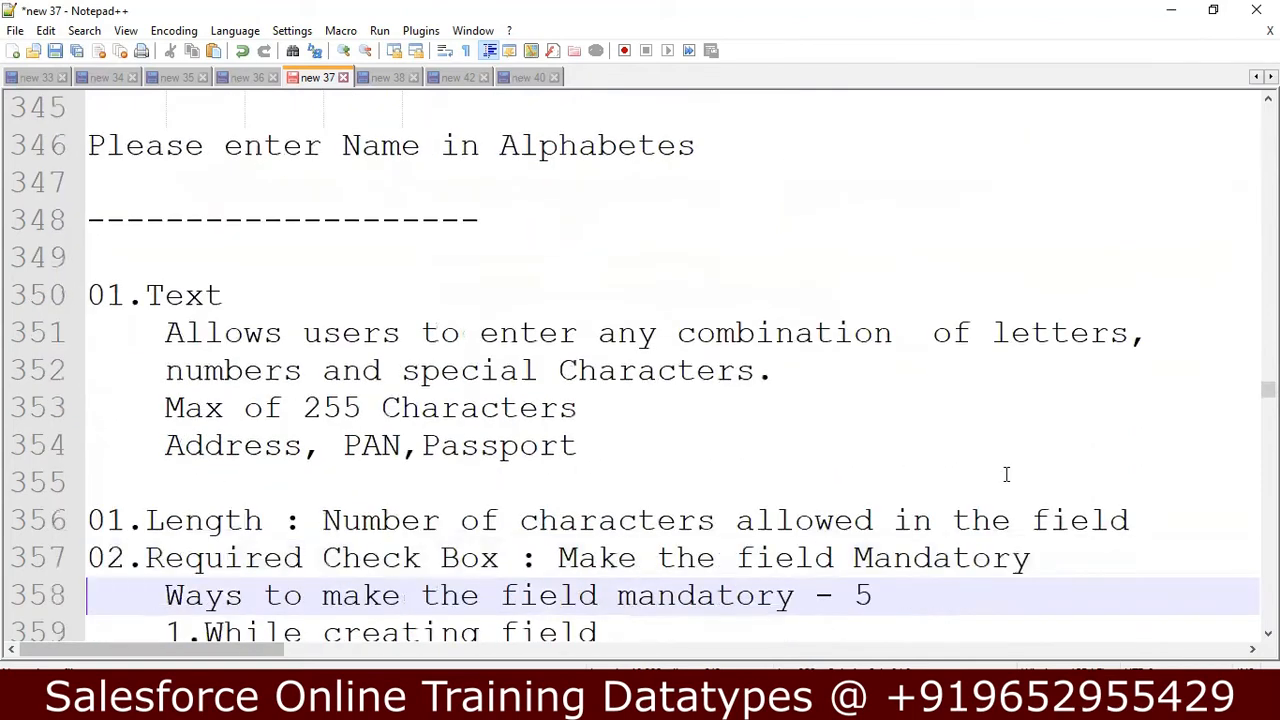
key("Down")
key("Down")
key("Down")
key("Down")
key("Down")
key("Down")
key("Down")
key("Down")
key("Down")
key("Down")
key("Down")
key("Down")
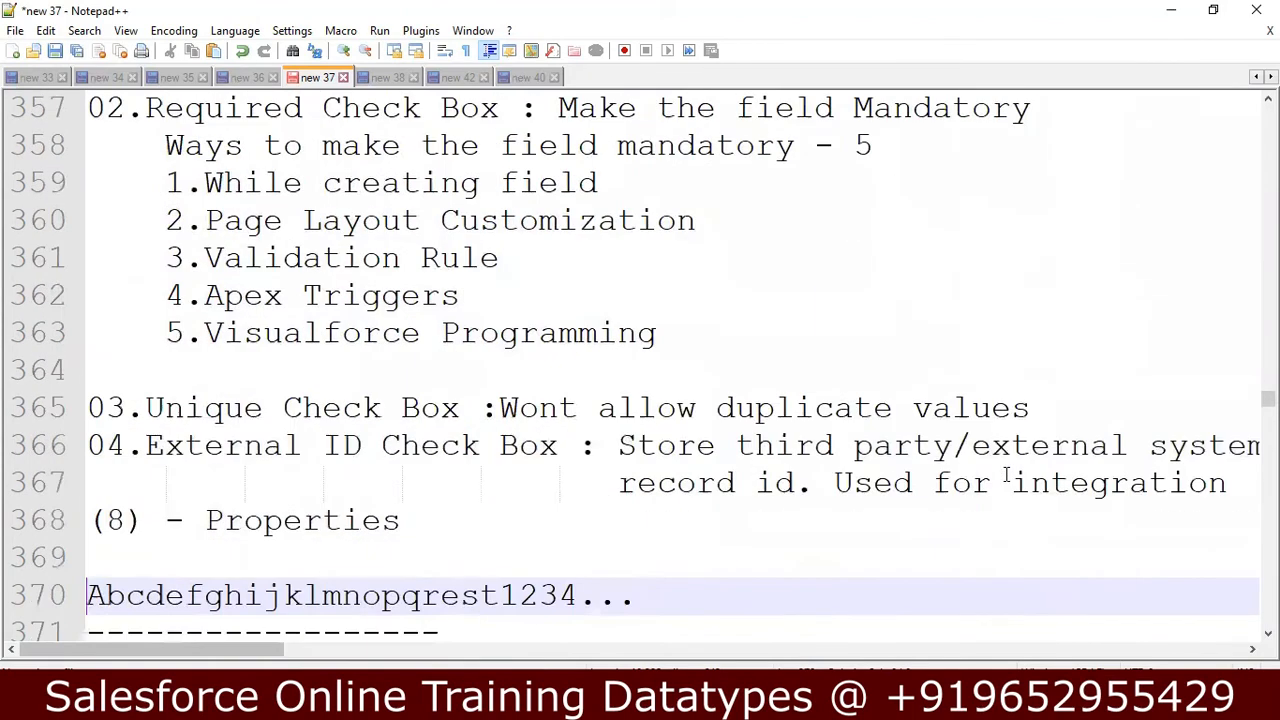
key("Up")
key("Up")
key("Up")
key("Up")
key("Up")
key("Up")
key("Up")
key("Up")
key("Up")
key("Up")
key("Up")
key("Up")
key("Up")
key("Up")
key("Up")
key("Up")
key("Up")
key("Up")
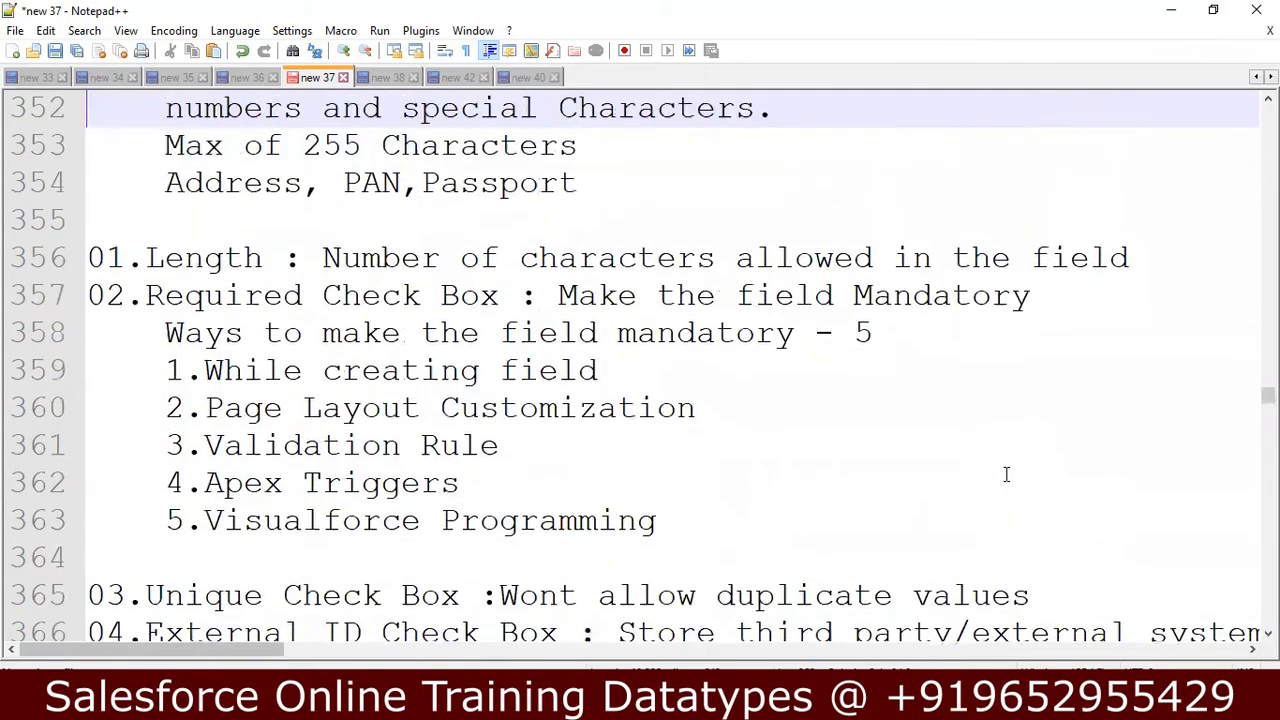
key("Up")
key("Up")
key("Up")
key("Up")
key("Up")
key("Up")
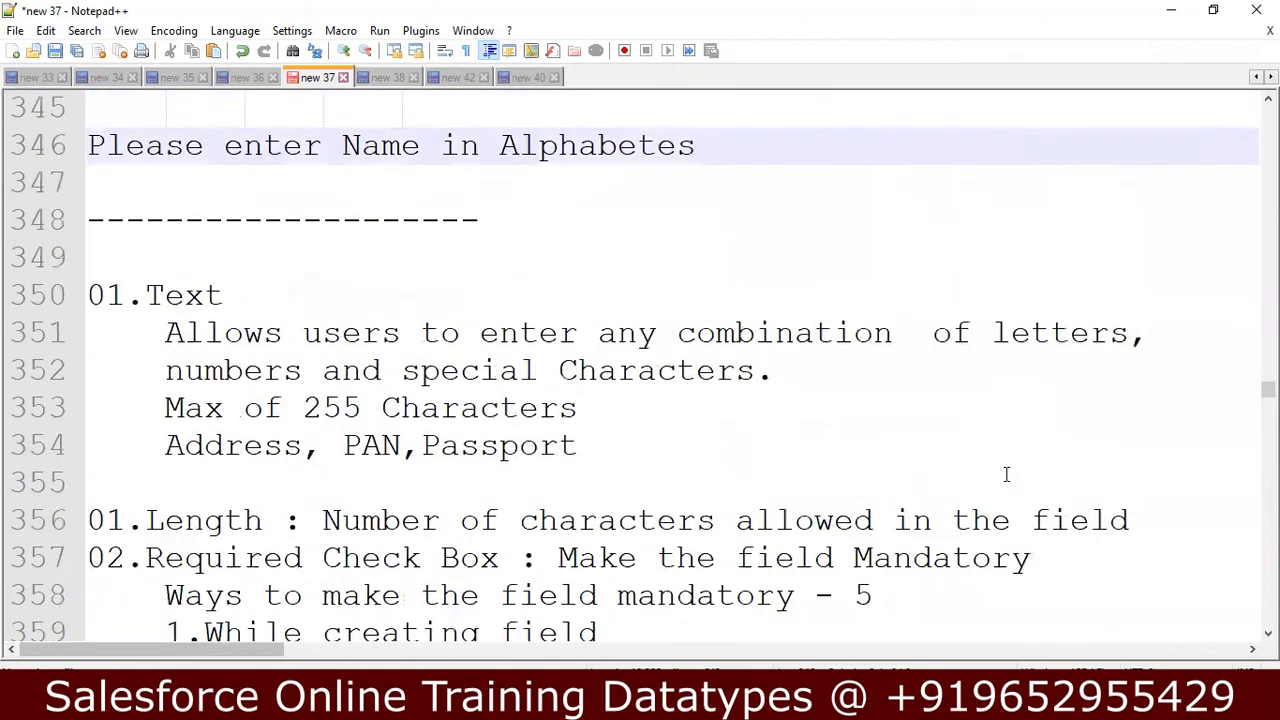
key("Down")
key("Down")
key("Down")
key("Down")
key("Down")
key("Down")
key("Down")
key("Down")
key("Down")
key("Down")
key("Down")
key("Down")
key("Down")
key("Down")
key("Down")
key("Down")
key("Down")
key("Down")
key("Down")
key("Down")
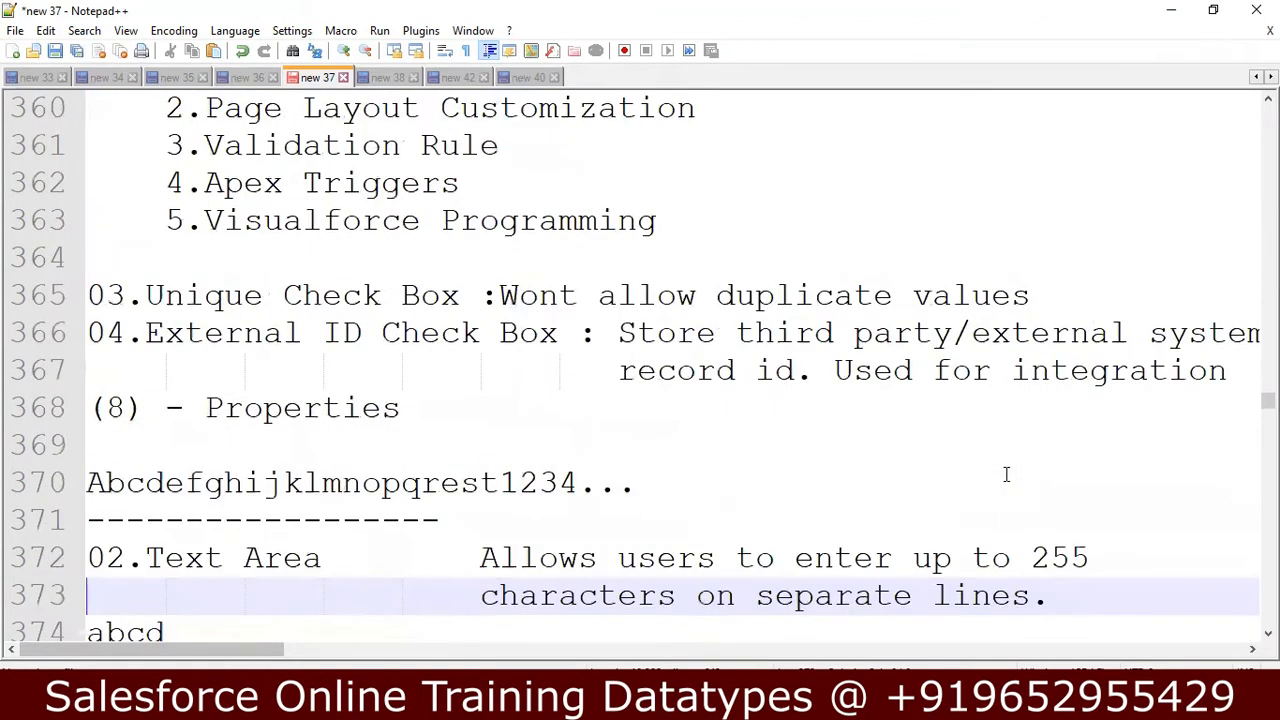
key("Down")
key("Down")
key("Down")
key("Down")
key("Down")
key("Down")
key("Down")
key("Down")
key("Down")
key("Down")
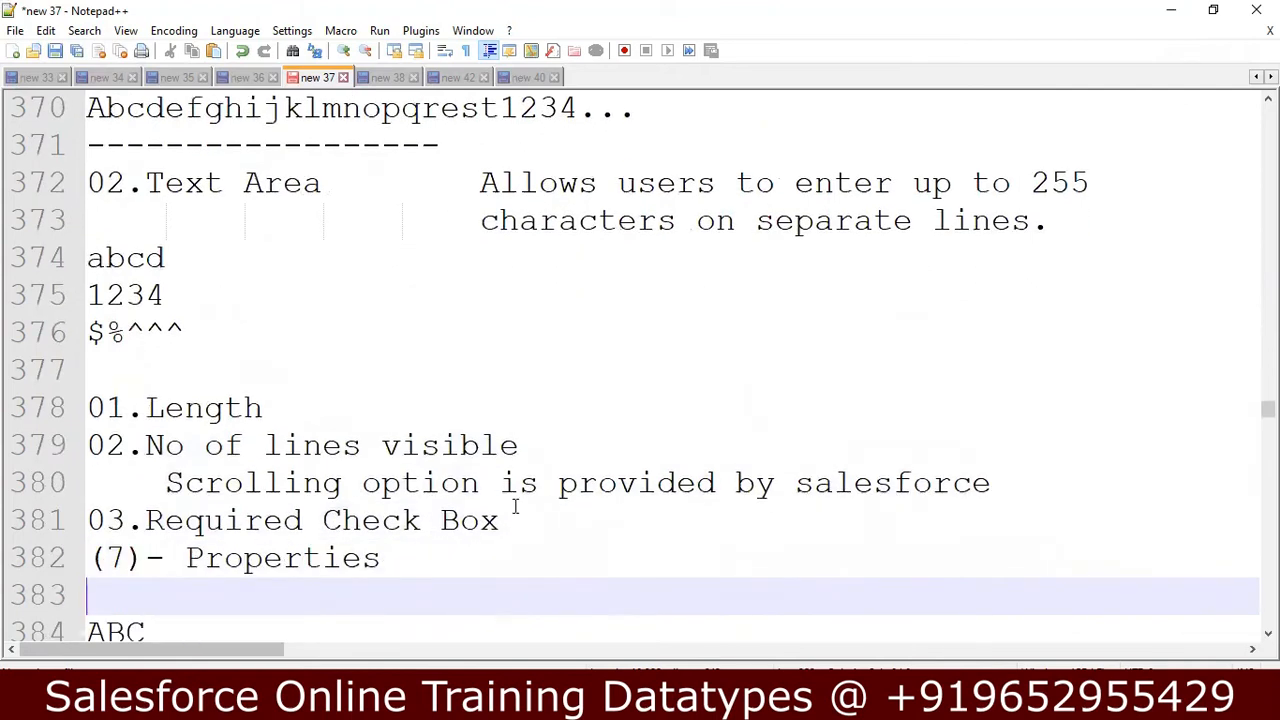
Switch back to Salesforce, choose Text Area as the new field's data type and continue to the field details.
key("alt+Tab")
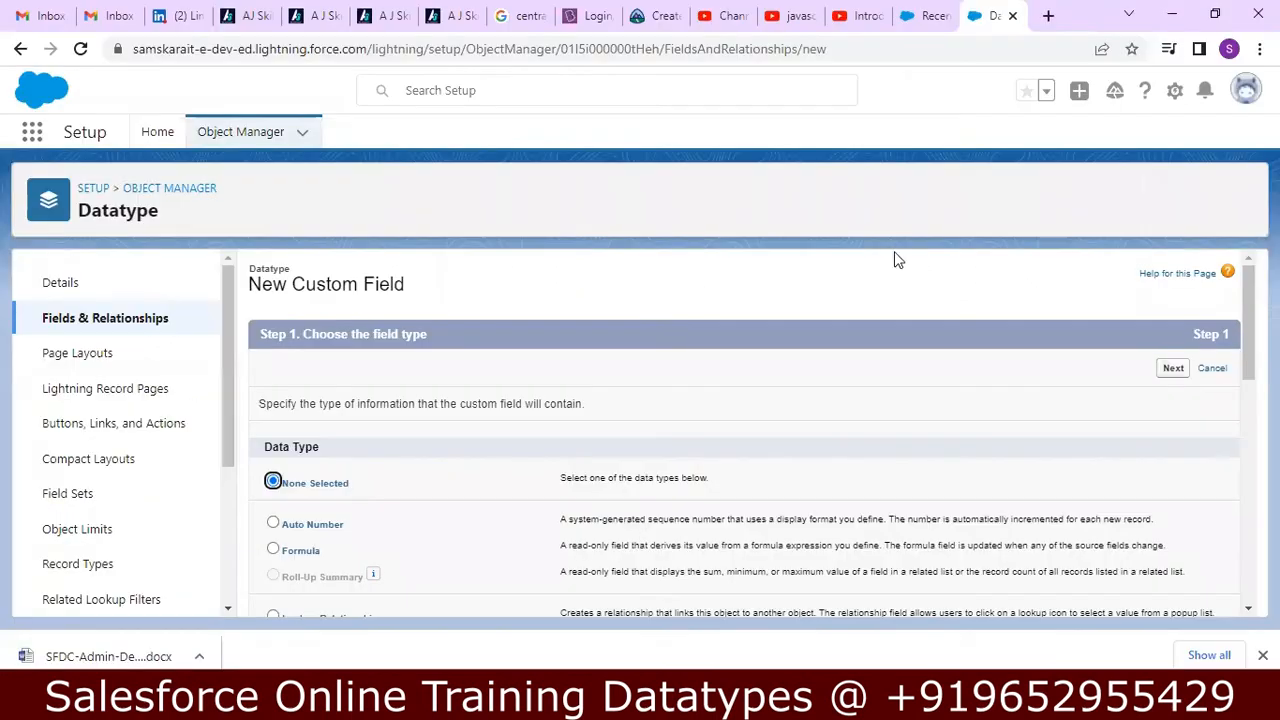
left_click_drag(1248, 304, 1214, 494)
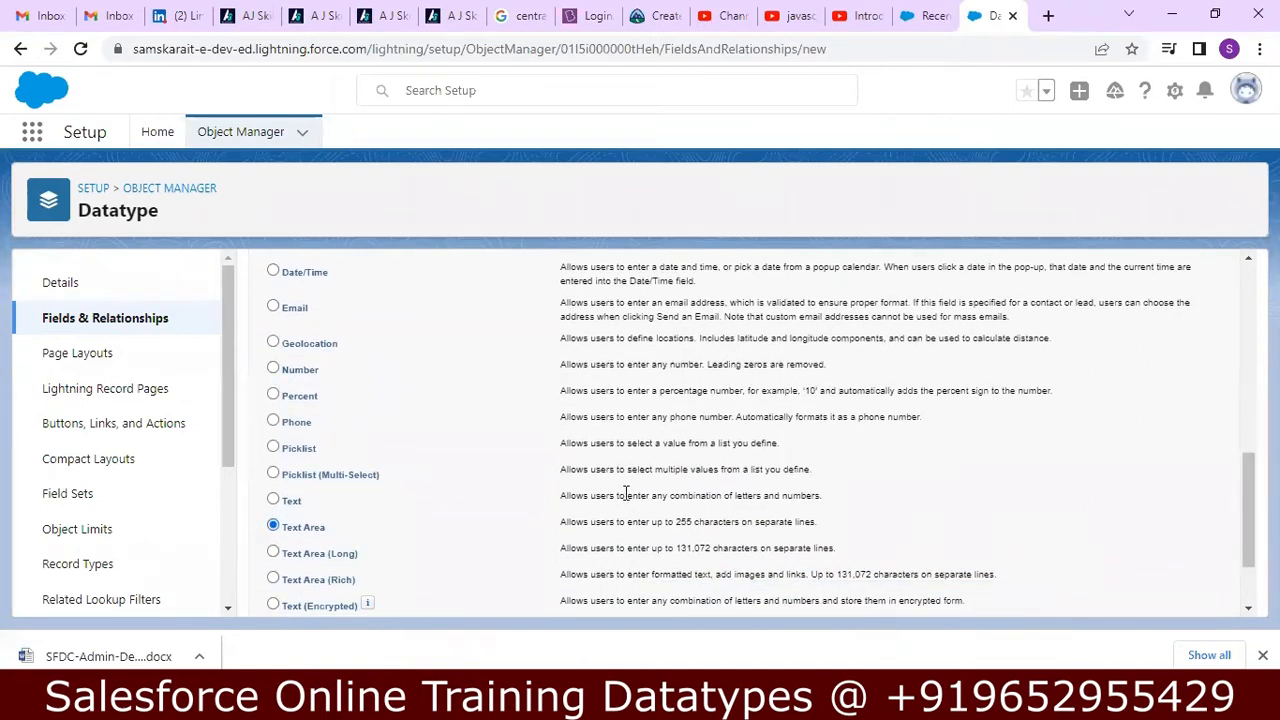
left_click_drag(1248, 510, 1248, 526)
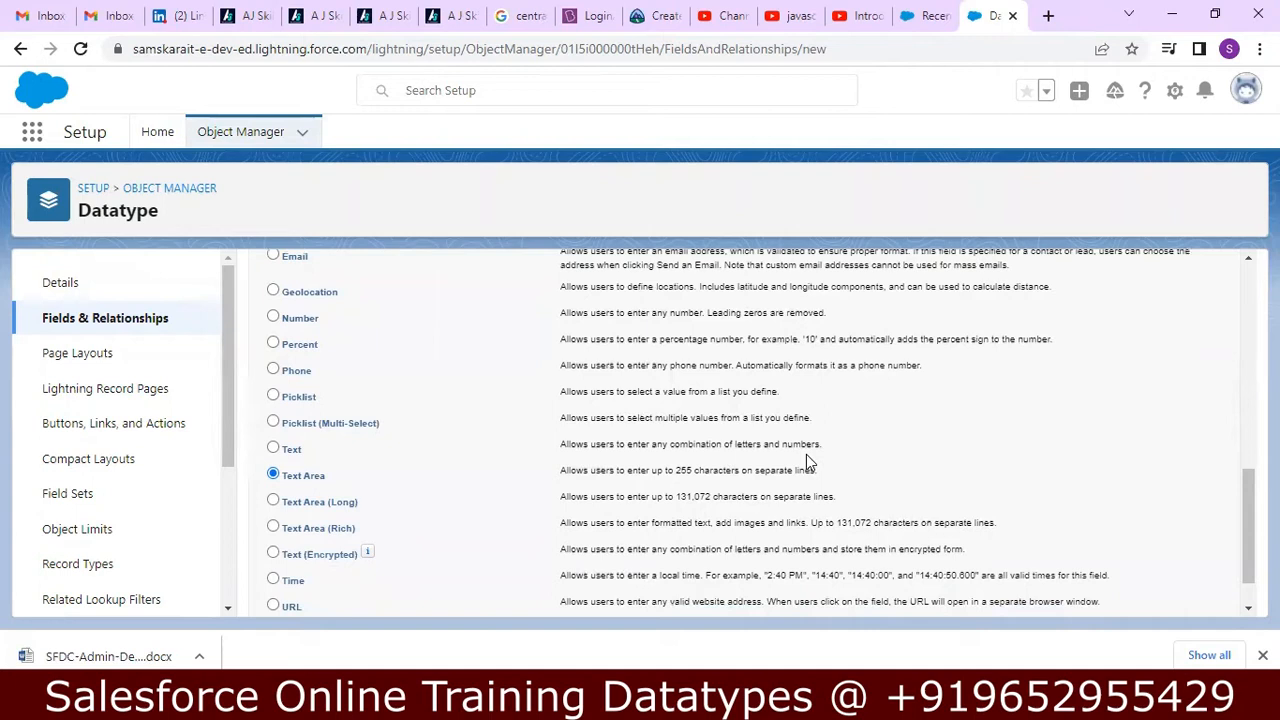
scroll(1239, 540, "down", 1)
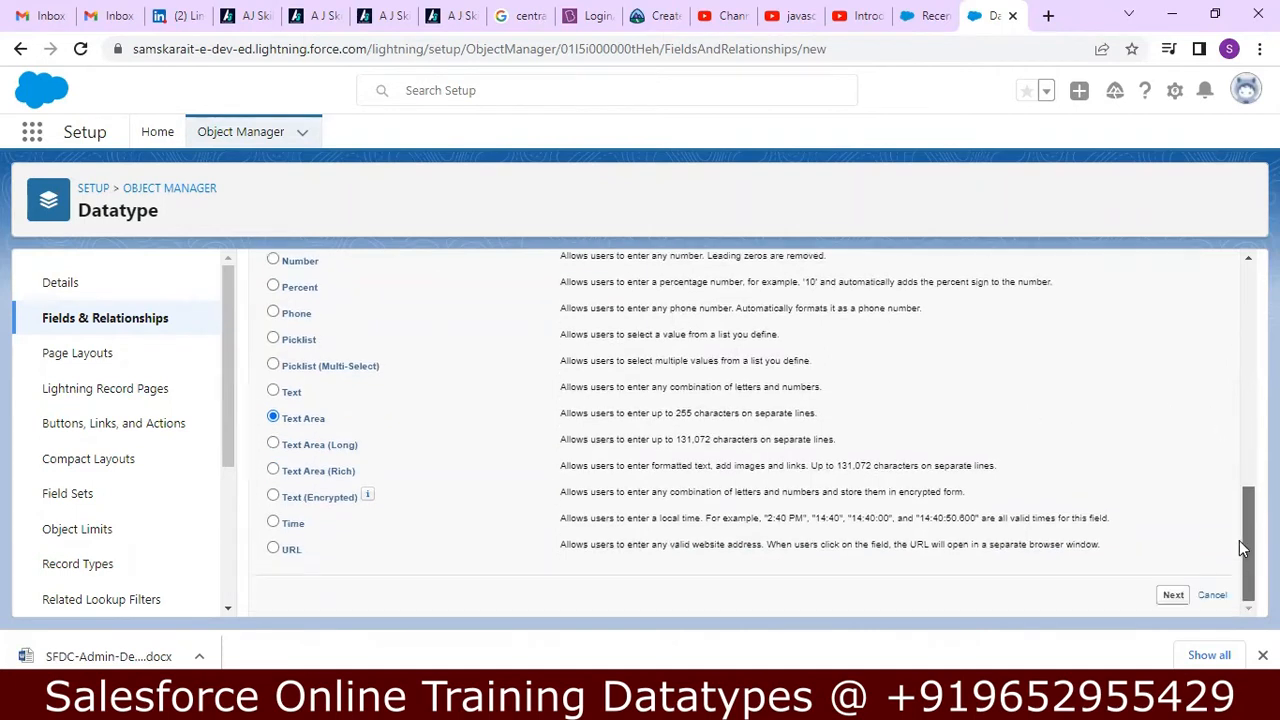
left_click(1173, 595)
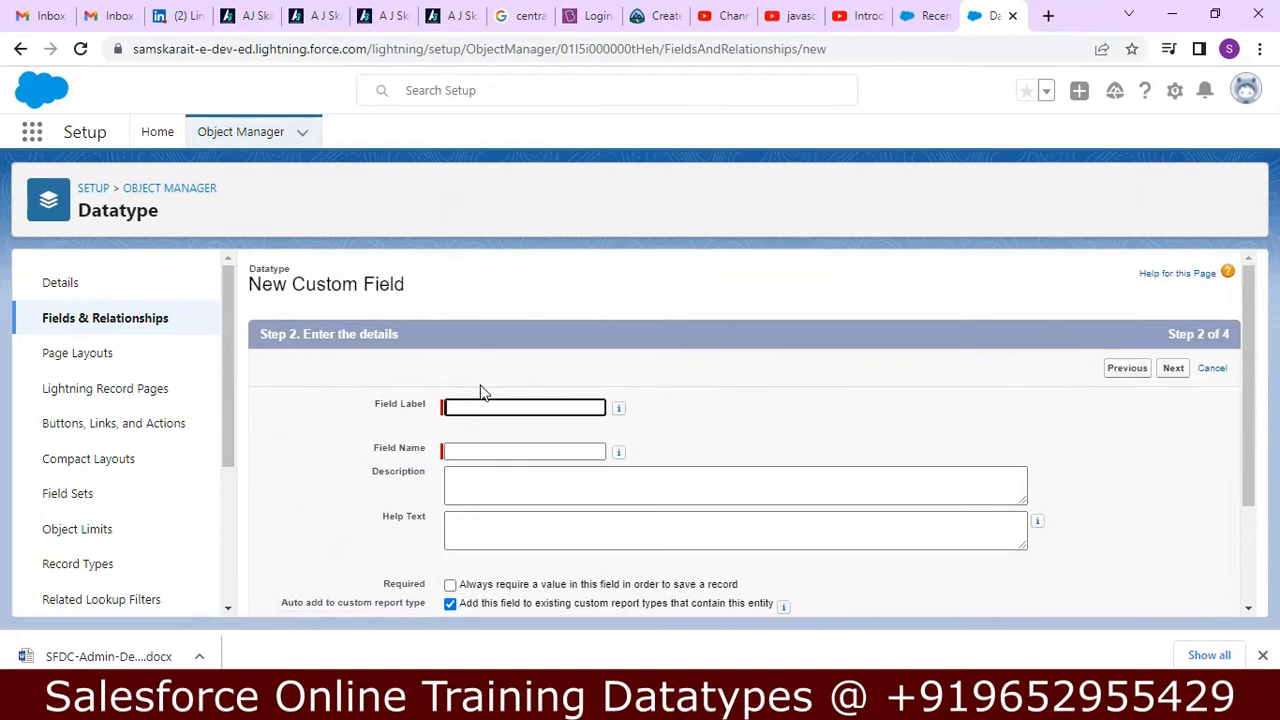
Label the new field "Text Area", keep the matching field name, and enter the description "Text Area in Multiple Lines".
type("Tex")
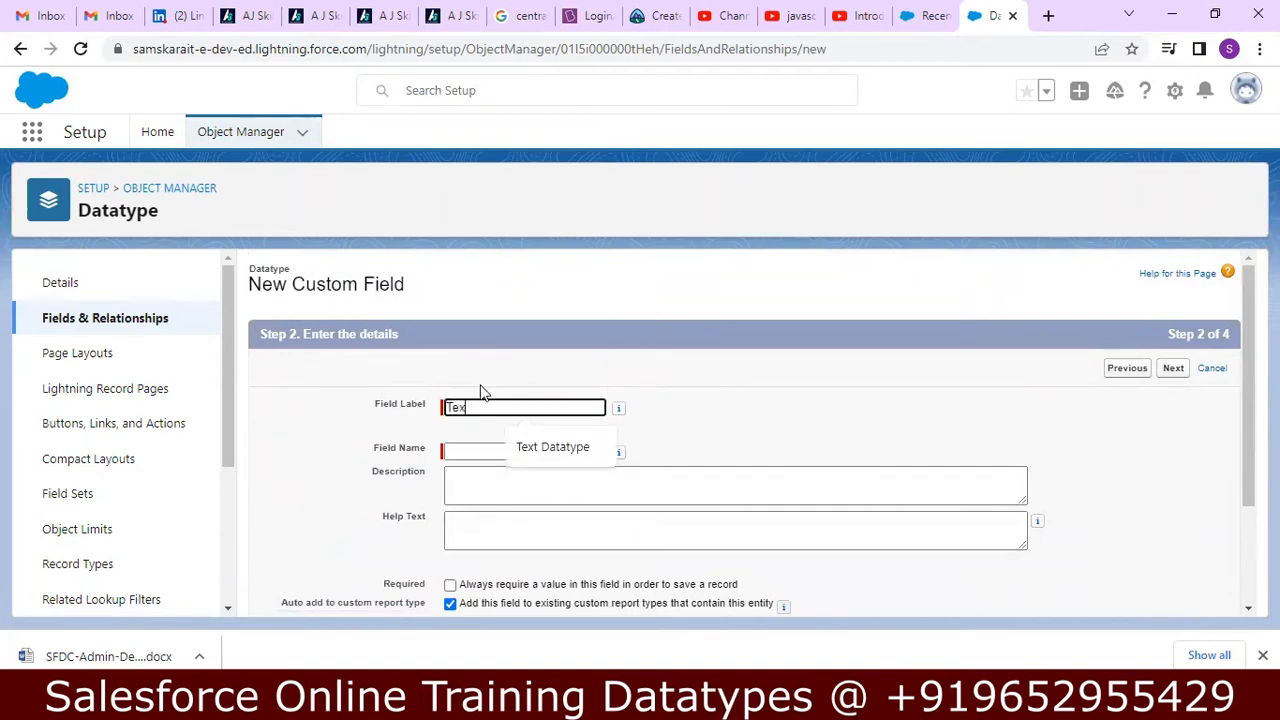
type("t Area")
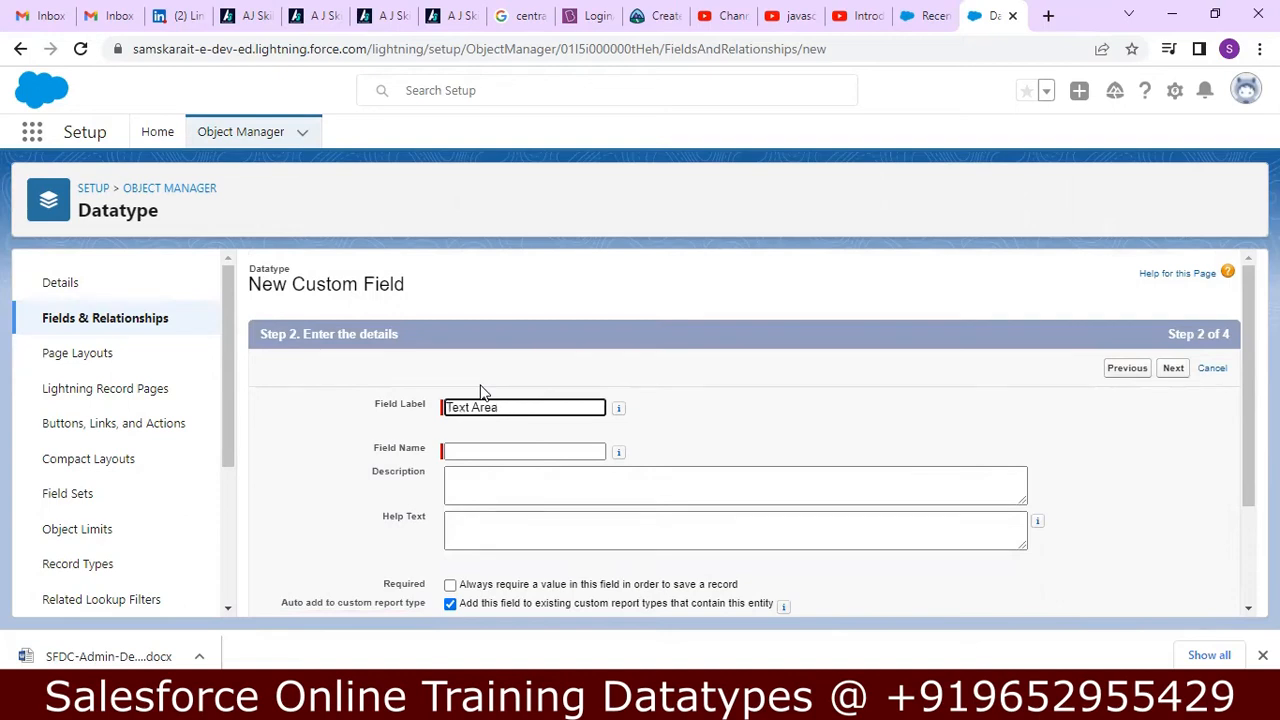
key("Tab")
key("Tab")
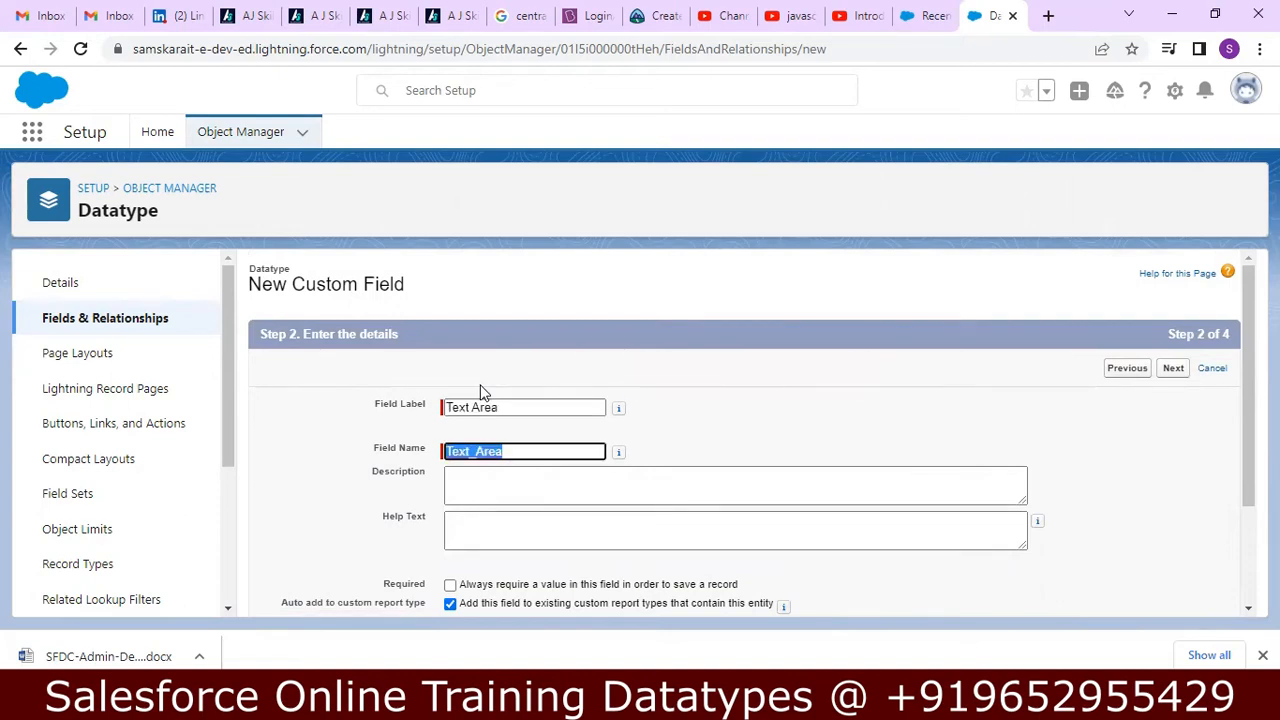
left_click(470, 477)
type("Text Area in M")
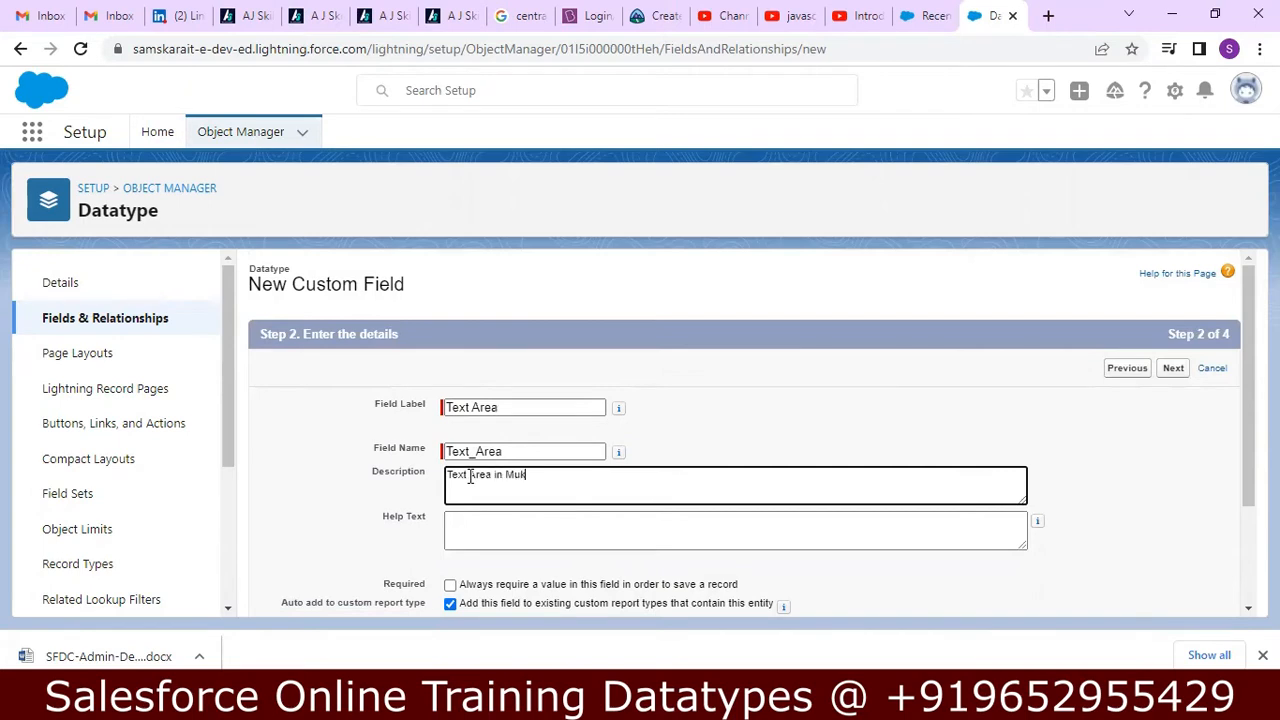
type("ultiple Lines")
Set the field's help text to "Enter Text Area in Multiple Lines".
key("Tab")
type("Enter T")
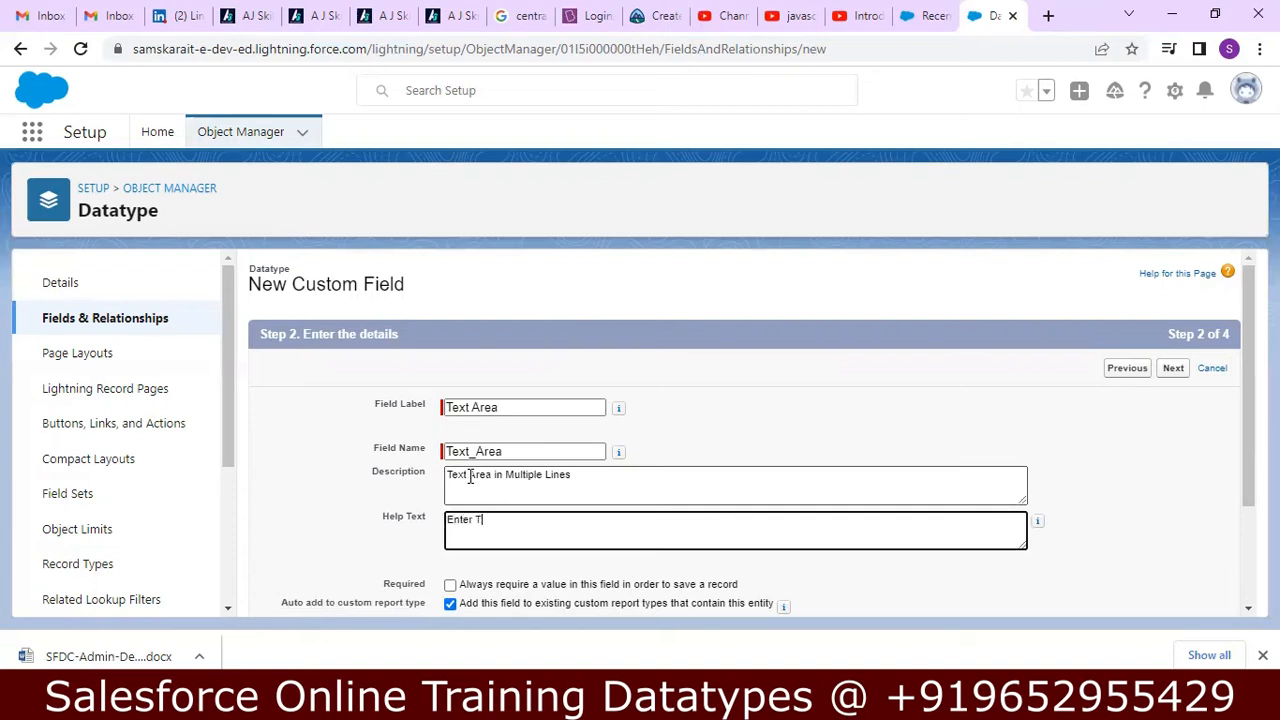
type("ext Area in Multiple Lines")
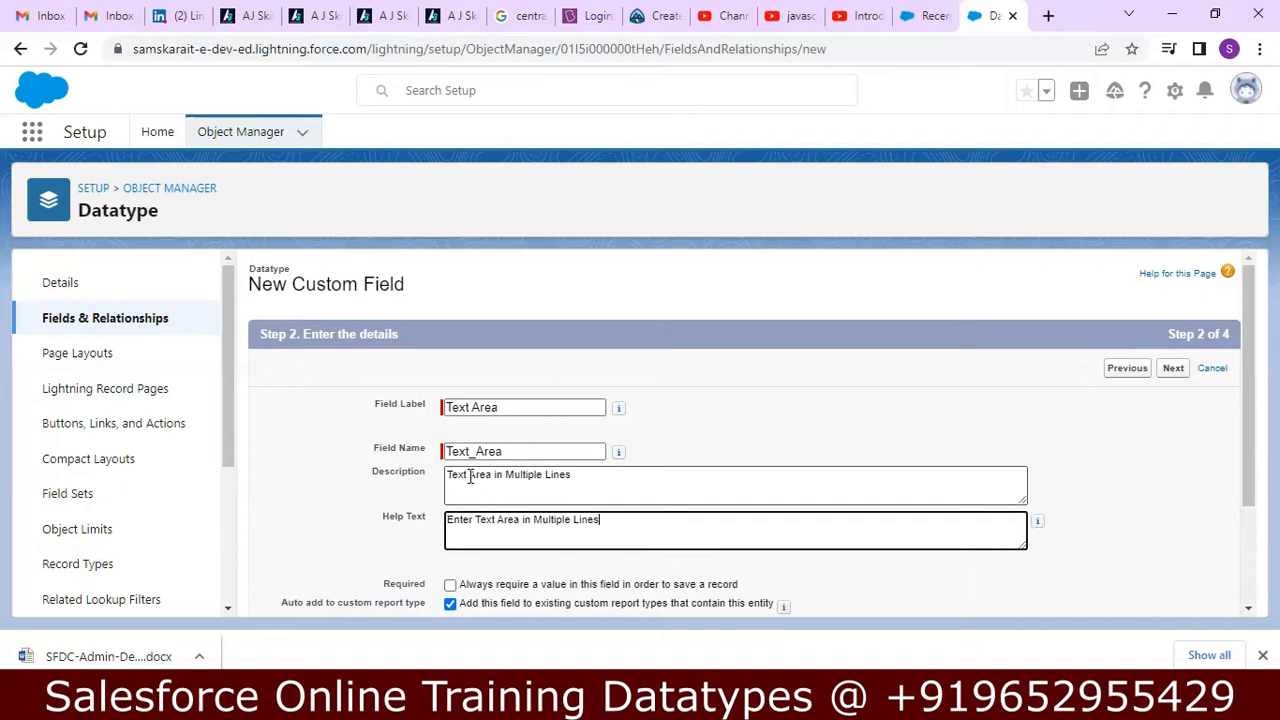
type(" We can specify number of lines visi")
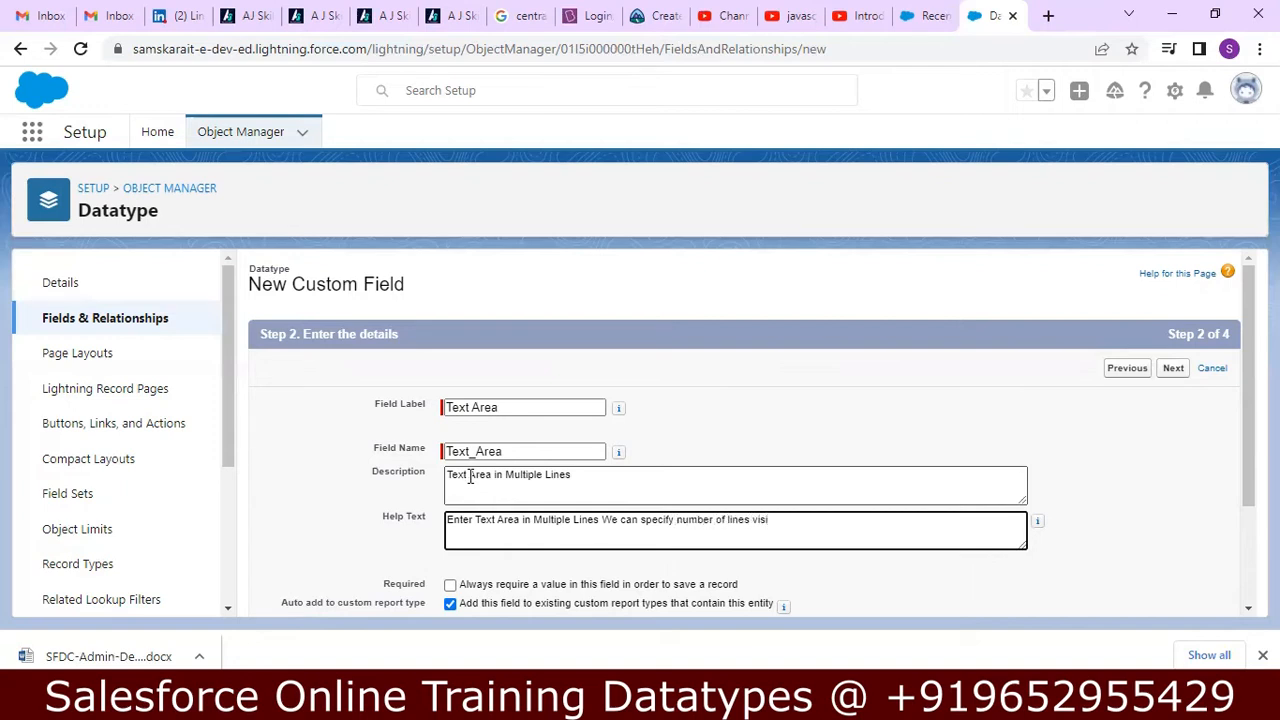
key("BackSpace")
key("BackSpace")
key("BackSpace")
key("BackSpace")
key("BackSpace")
key("BackSpace")
key("BackSpace")
key("BackSpace")
key("BackSpace")
key("BackSpace")
key("BackSpace")
key("BackSpace")
key("BackSpace")
key("BackSpace")
key("BackSpace")
key("BackSpace")
key("BackSpace")
key("BackSpace")
key("BackSpace")
key("BackSpace")
key("BackSpace")
key("BackSpace")
key("BackSpace")
key("BackSpace")
key("BackSpace")
key("BackSpace")
key("BackSpace")
key("BackSpace")
key("BackSpace")
key("BackSpace")
key("BackSpace")
key("BackSpace")
key("BackSpace")
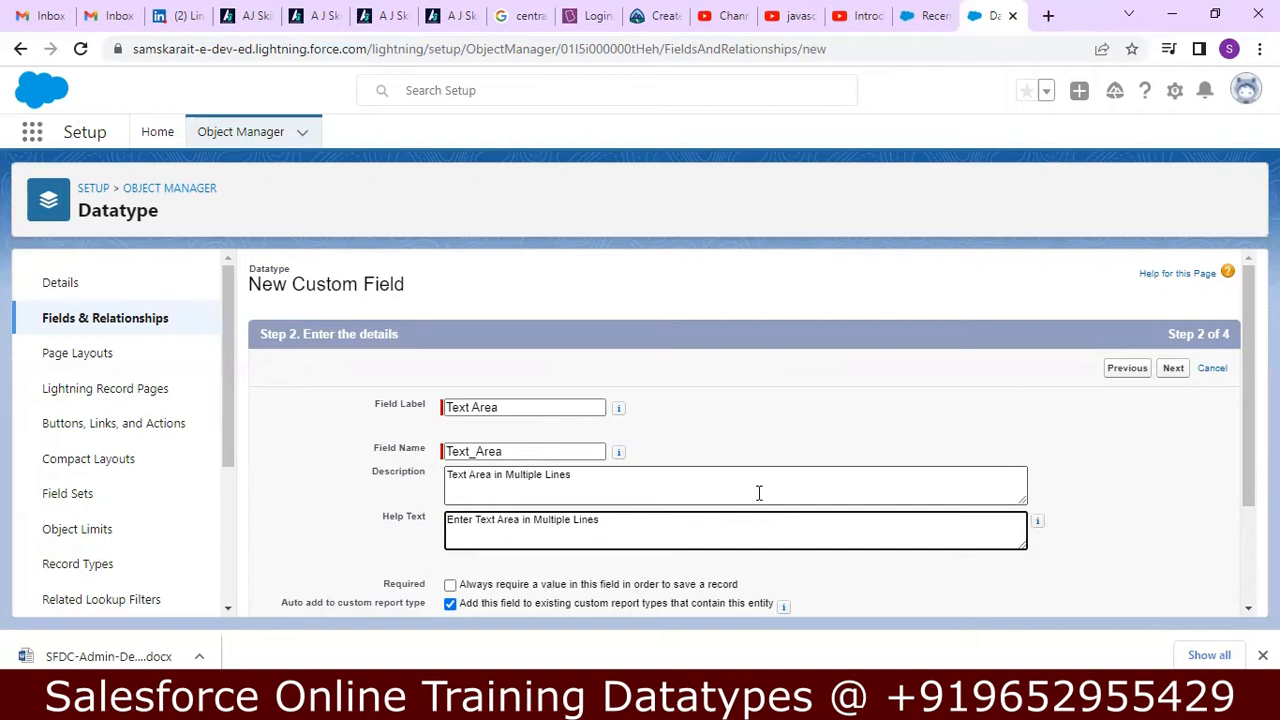
Make the Text Area field required, accept the default field-level security and page layout, and save it.
scroll(1248, 400, "down", 1)
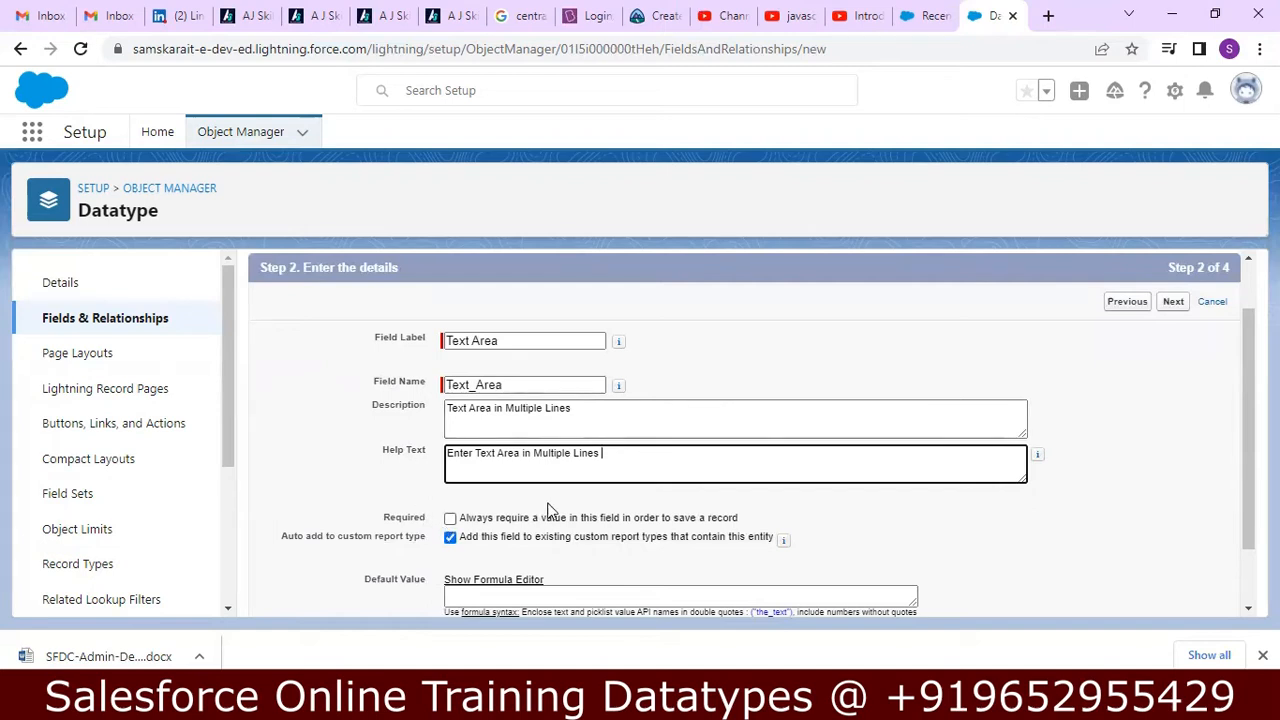
scroll(740, 430, "down", 2)
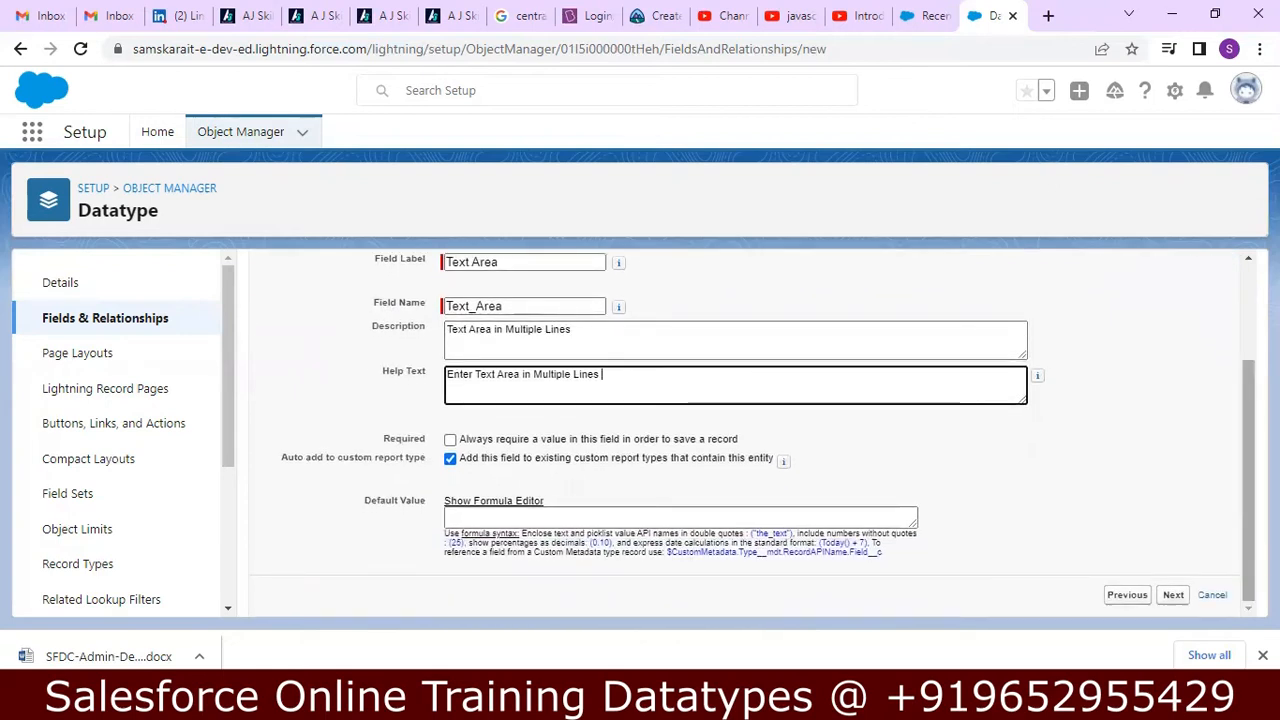
scroll(740, 430, "up", 1)
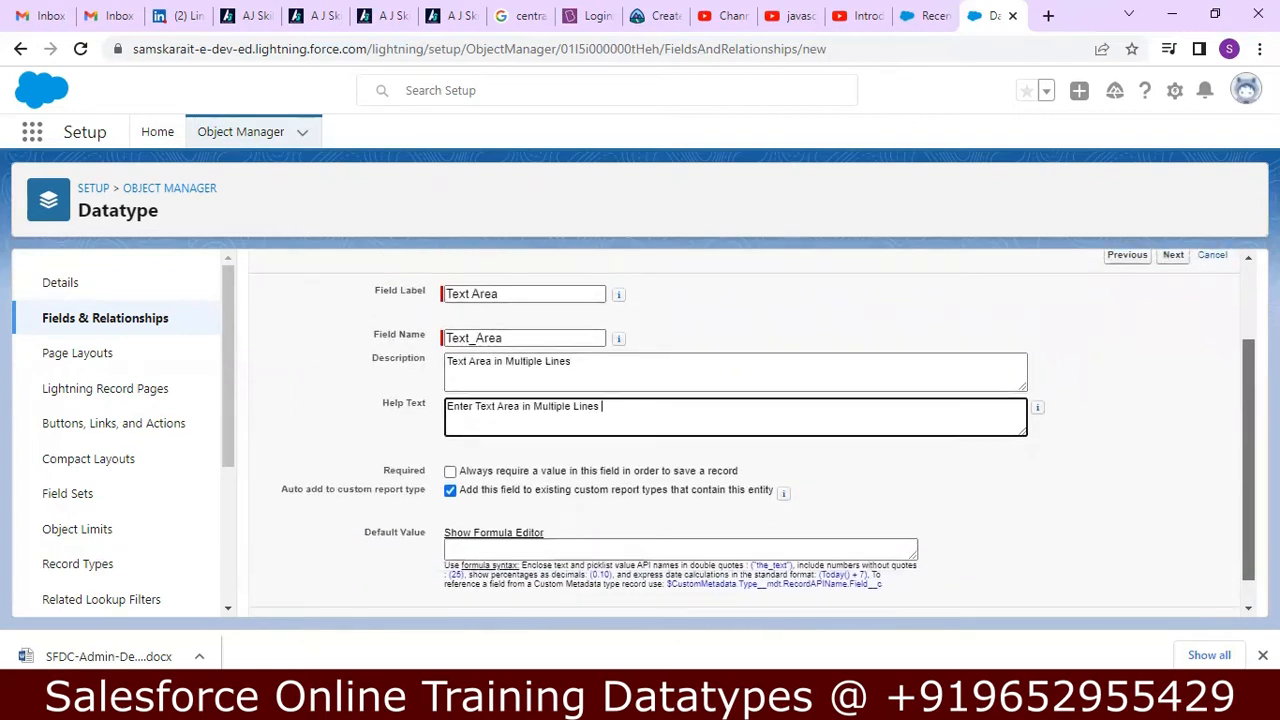
scroll(740, 430, "down", 1)
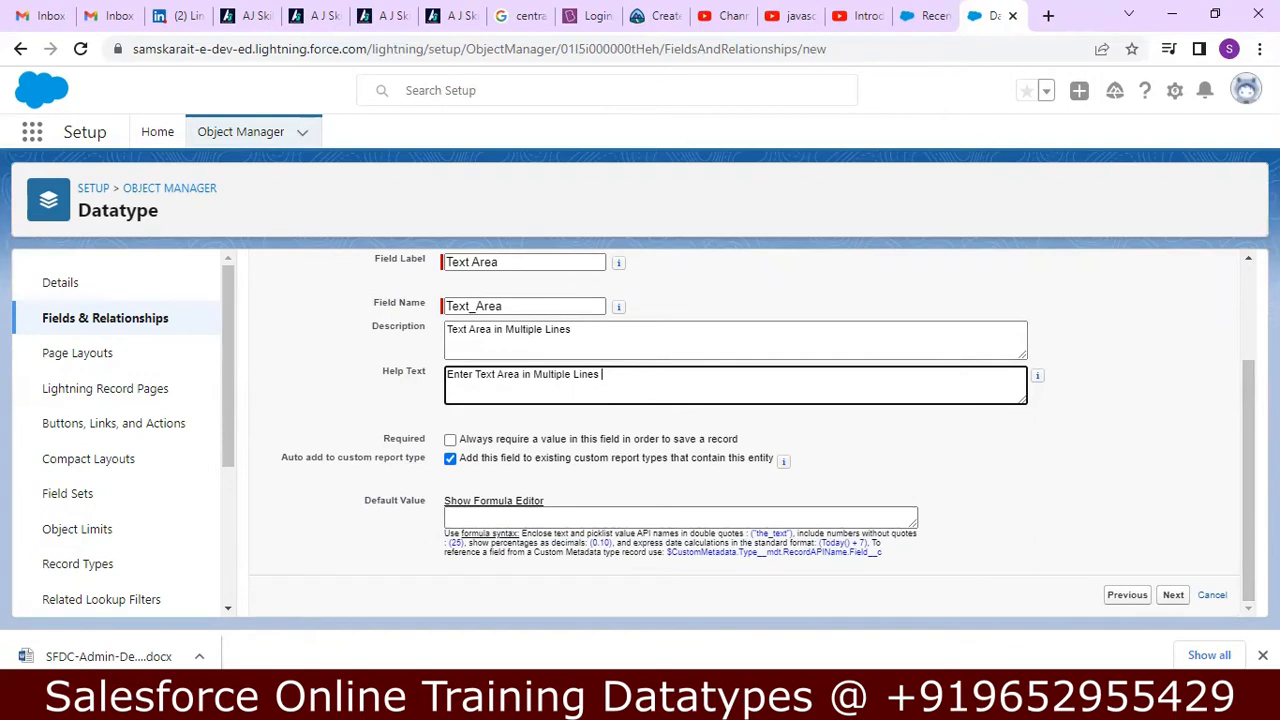
left_click(620, 650)
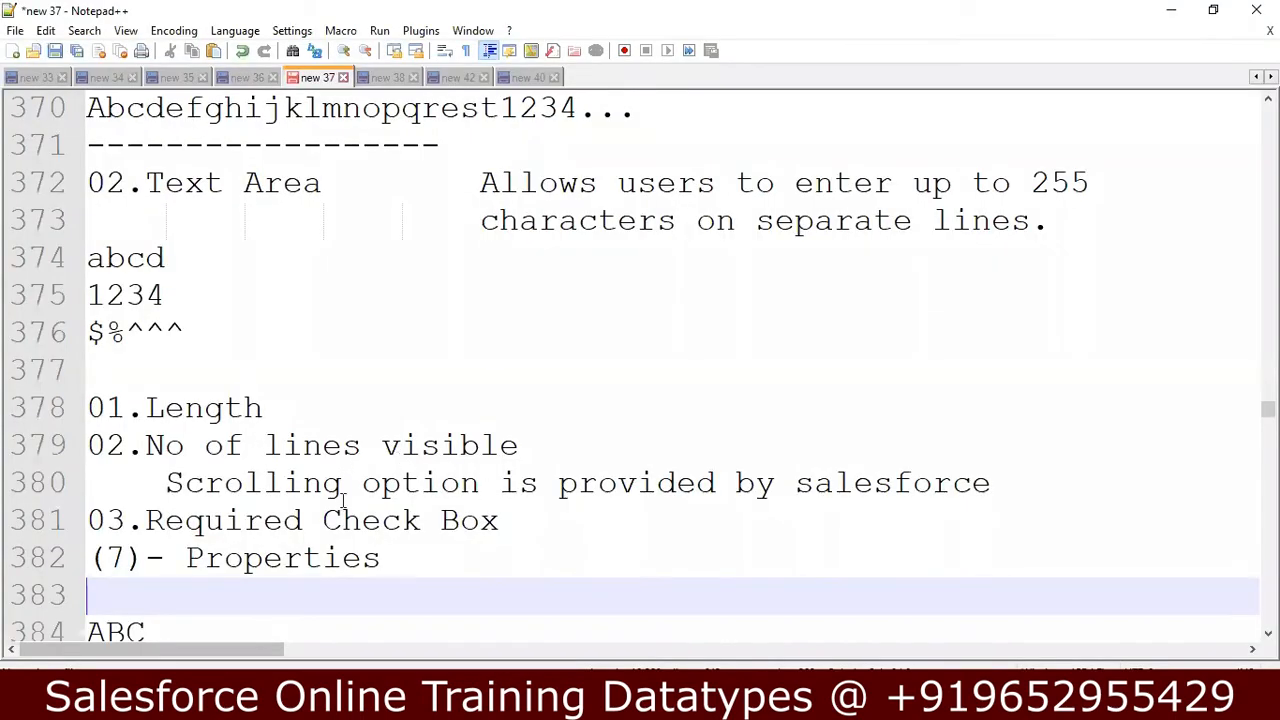
left_click(1171, 10)
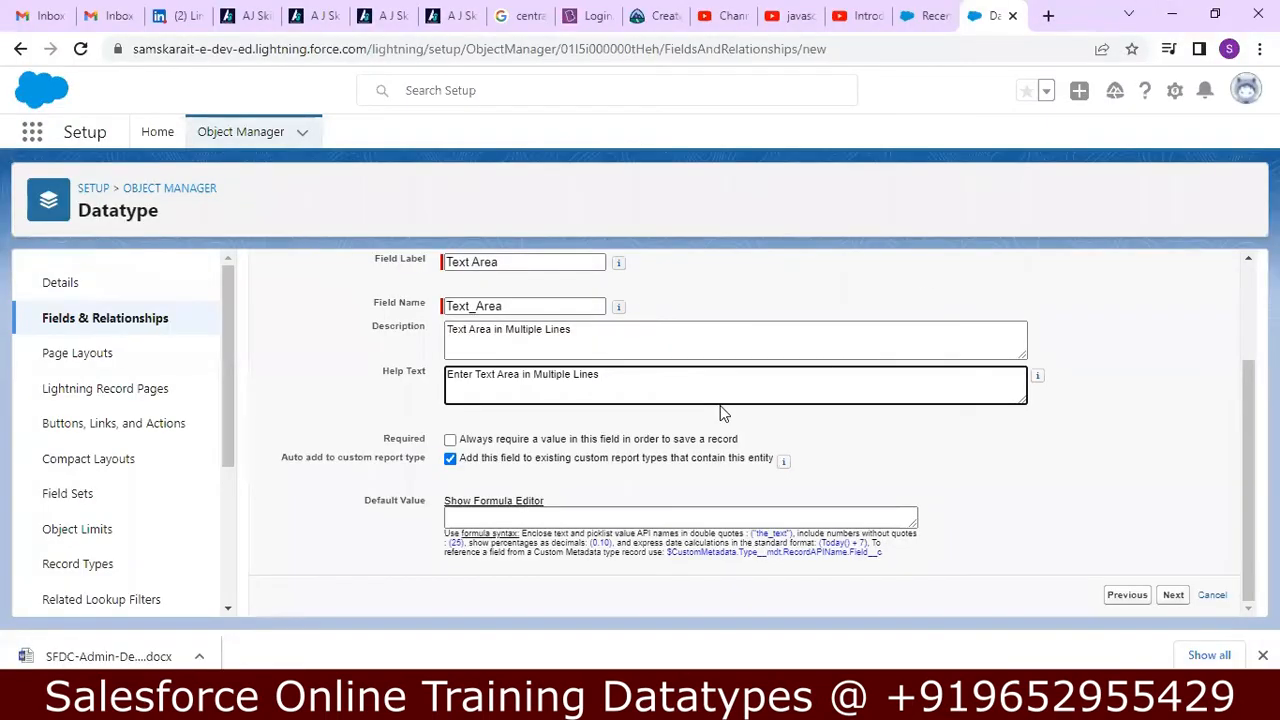
left_click(450, 439)
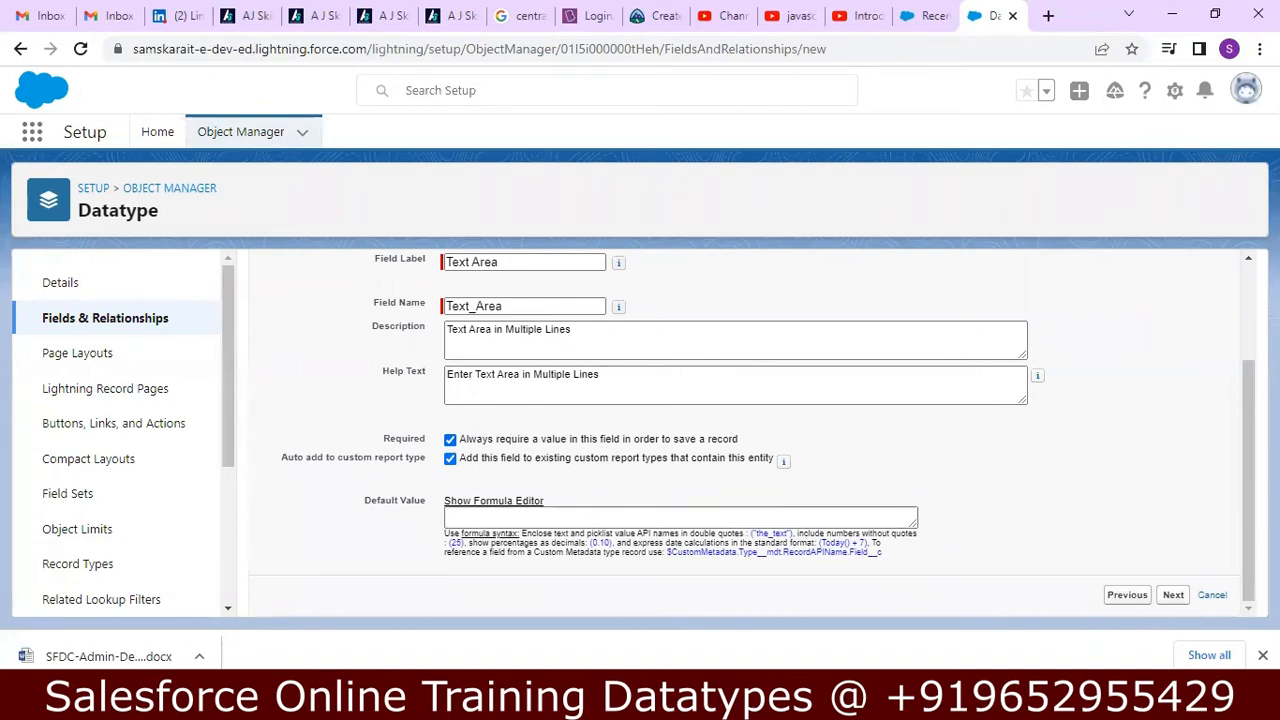
left_click(1173, 596)
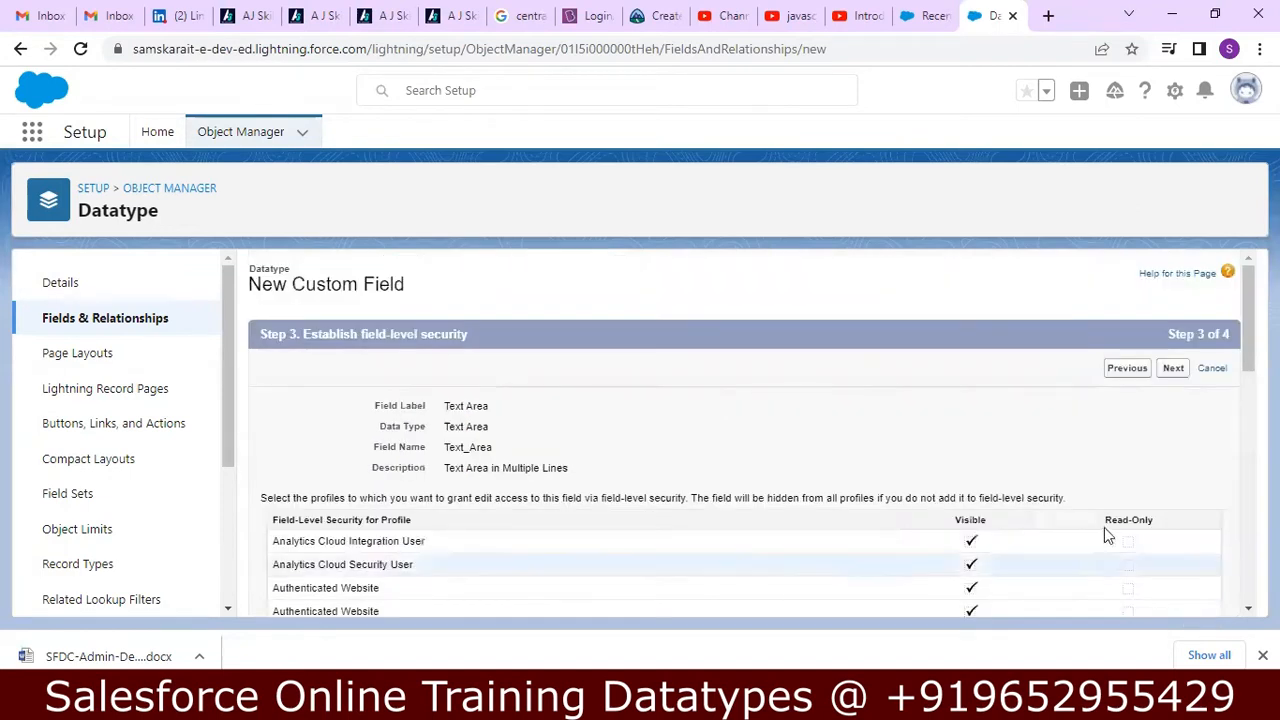
left_click(1182, 370)
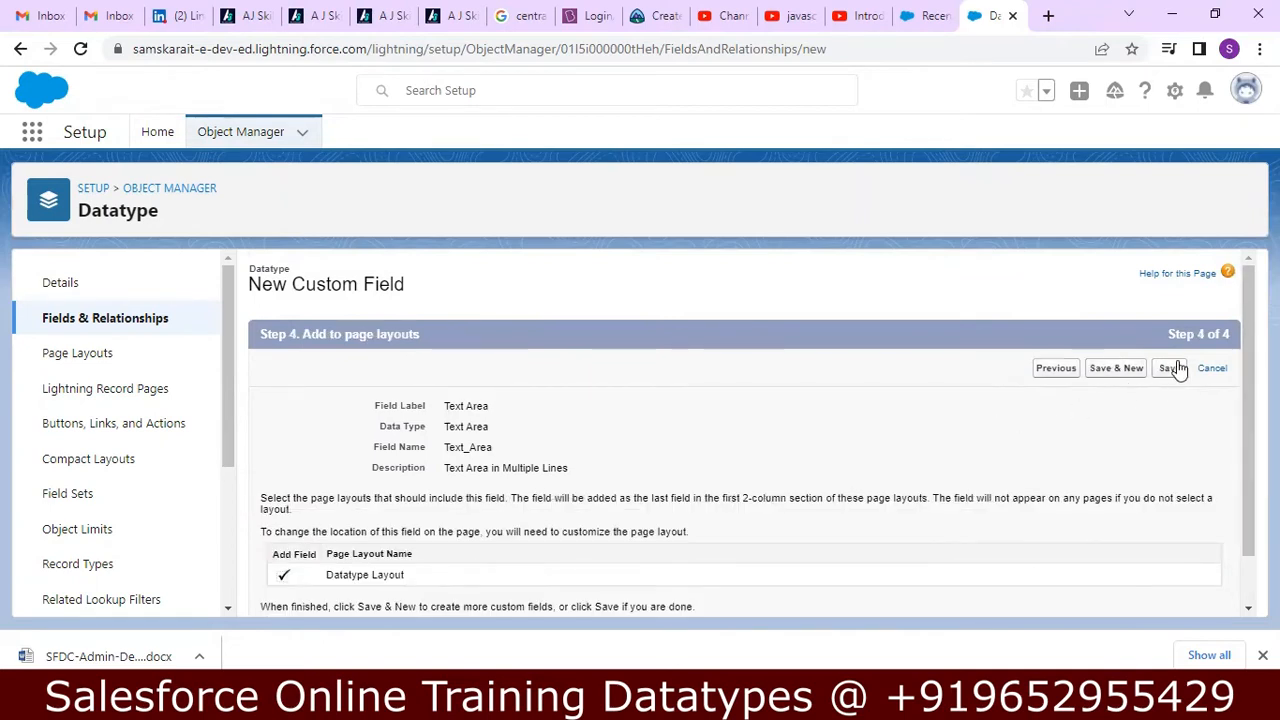
left_click(1170, 370)
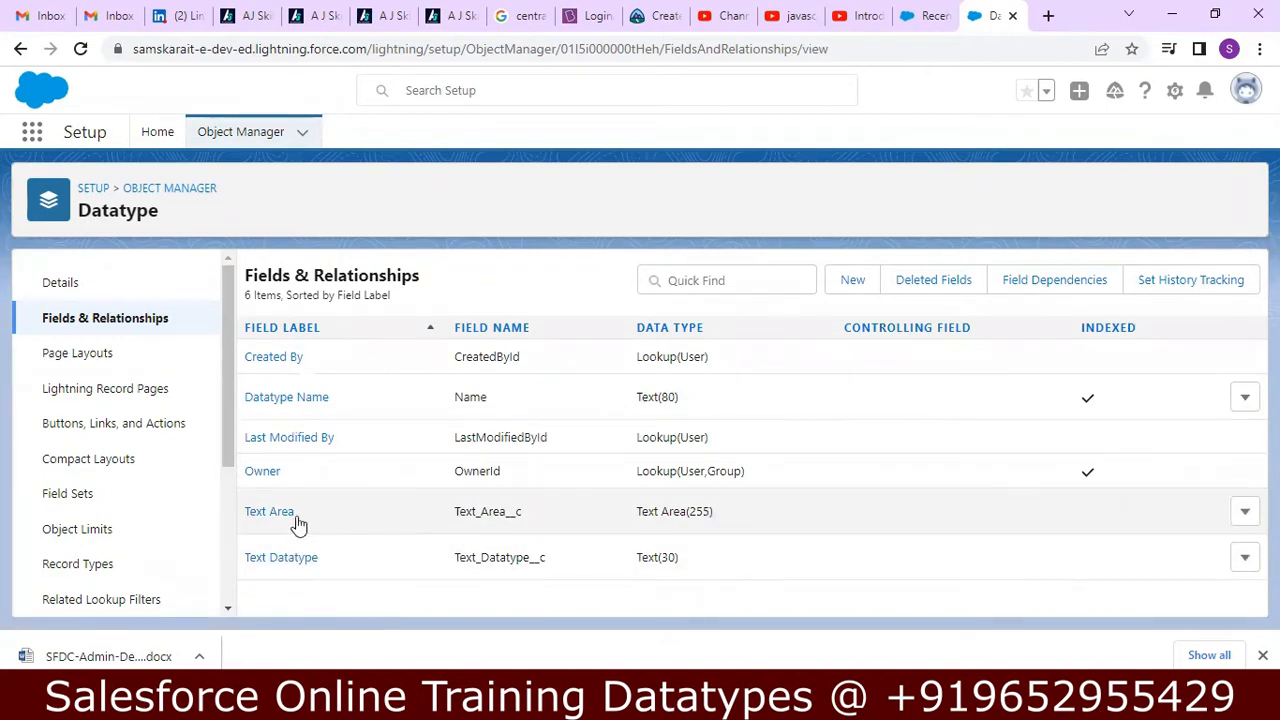
Start a new Datatype record named "Text Area" with the Text Datatype value "12345abc".
left_click(907, 12)
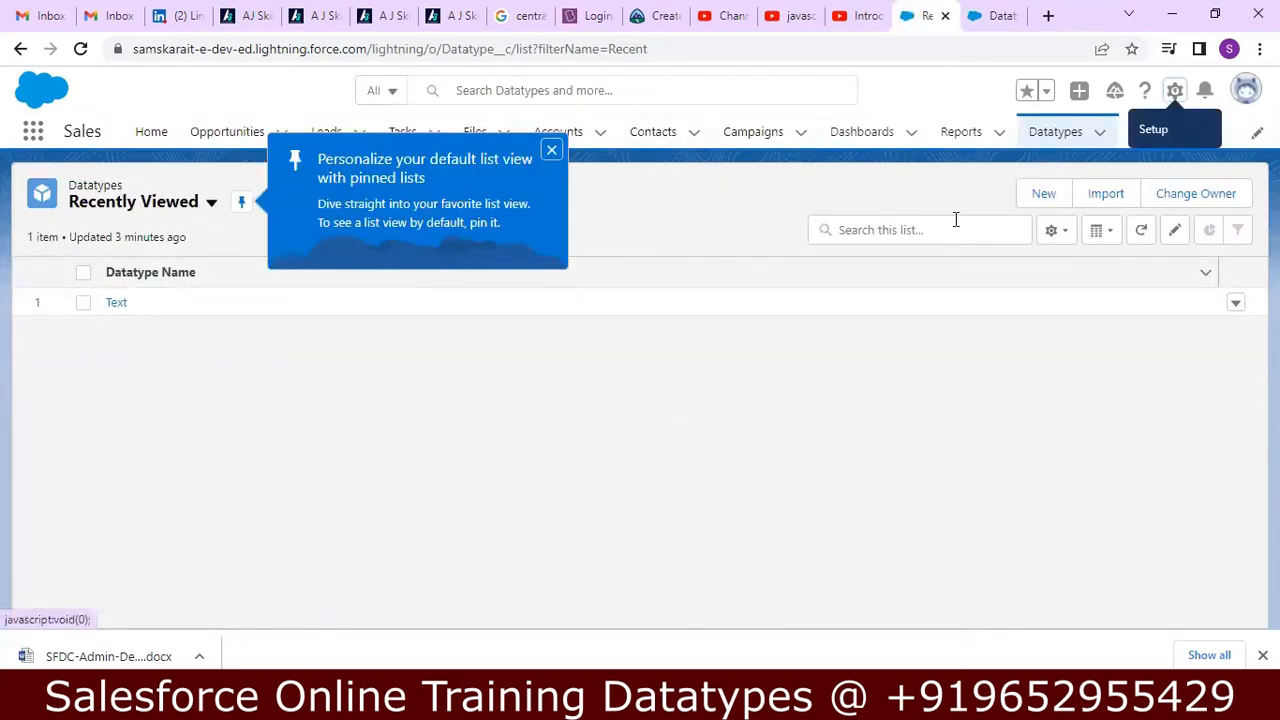
left_click(1029, 202)
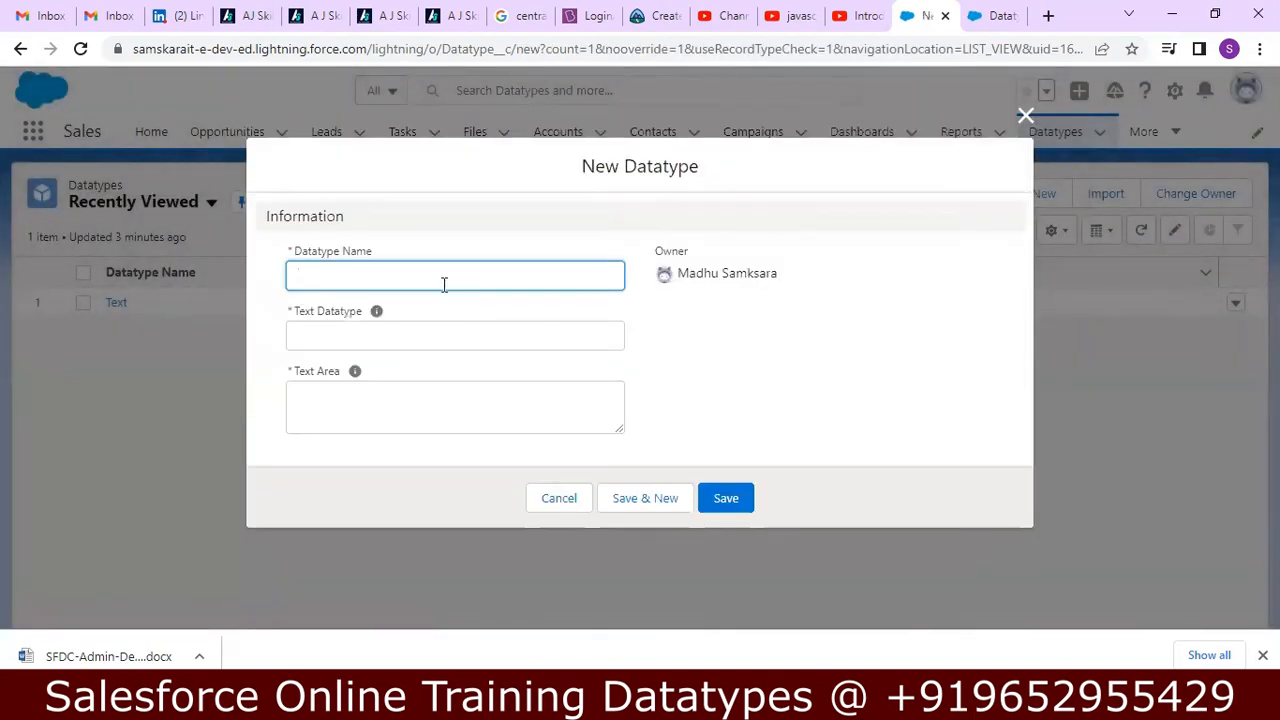
type("Text Area")
left_click(421, 336)
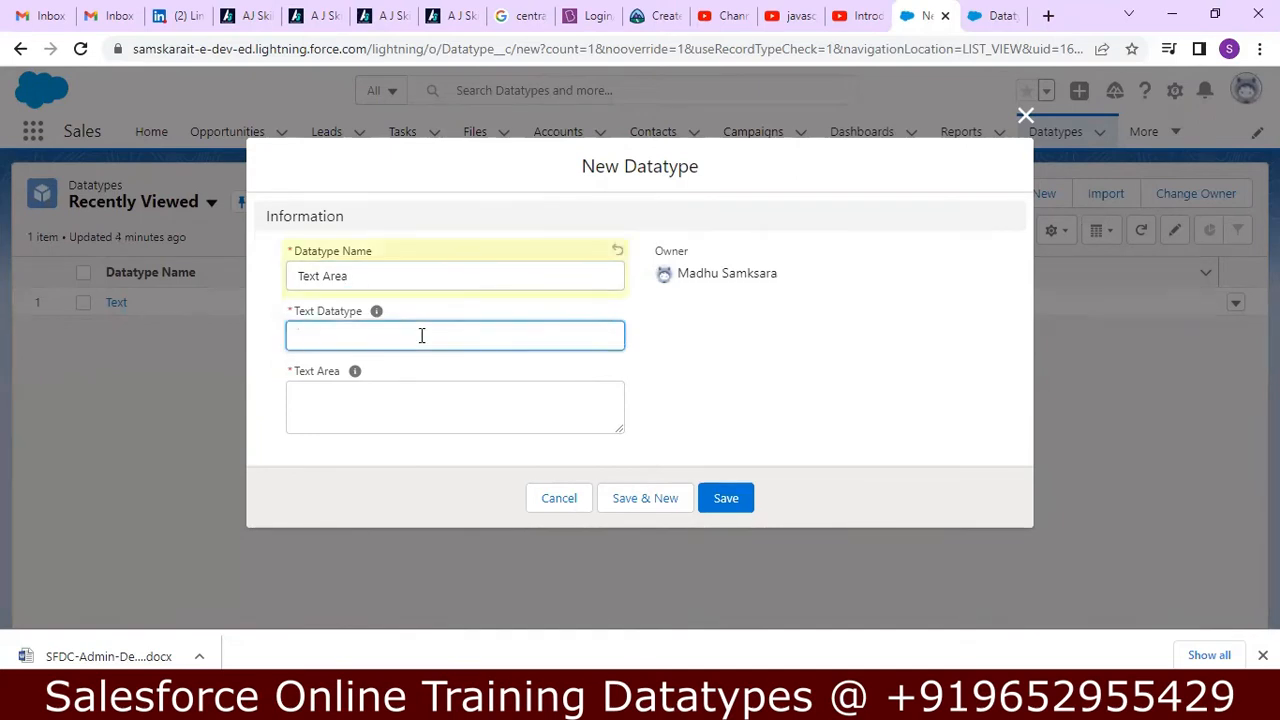
type("12345abc")
Fill the record's Text Area with the separate lines "123455", "abcdef" and "#####", and save the record.
left_click(390, 394)
type("123455")
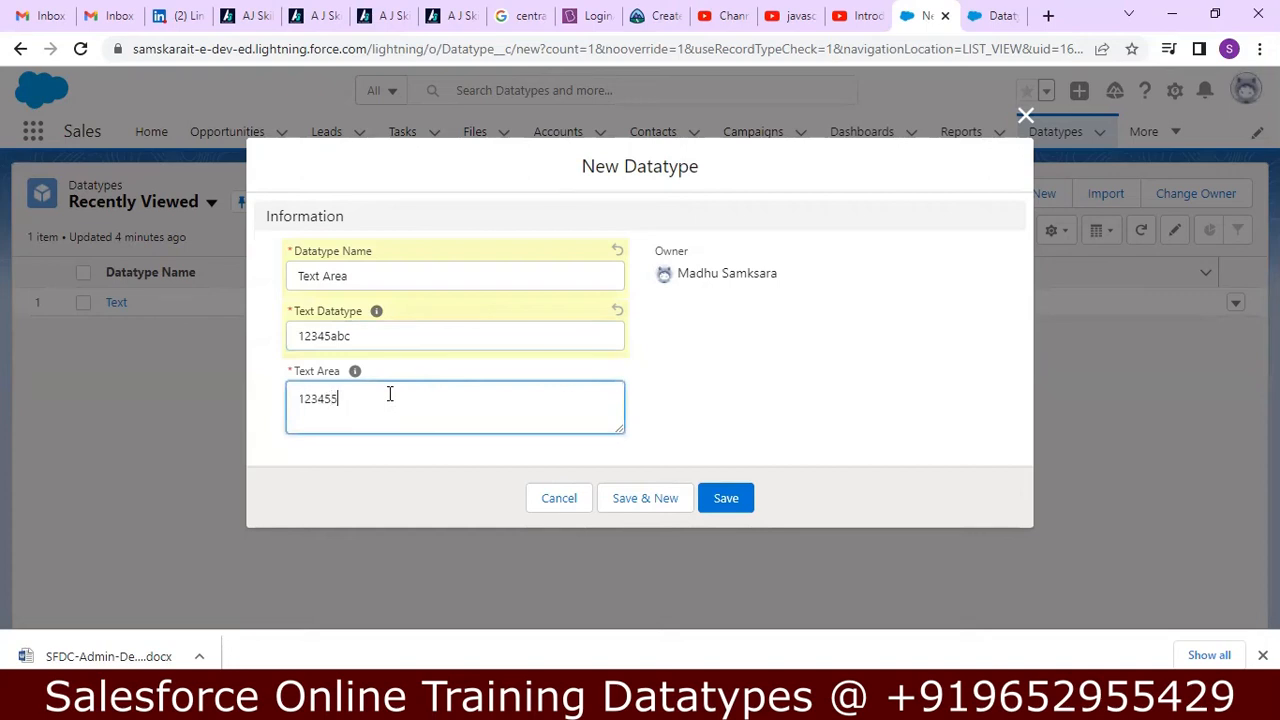
key("Return")
type("abcdef")
key("Return")
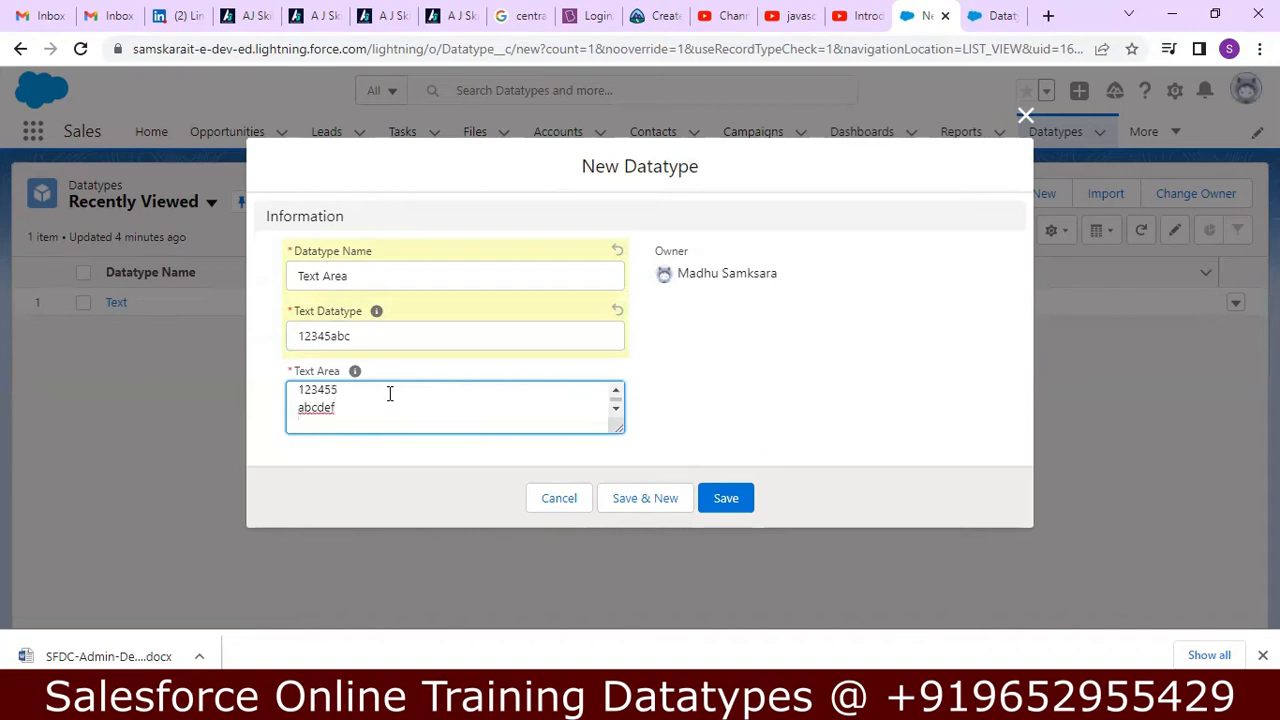
type("#####")
left_click(371, 337)
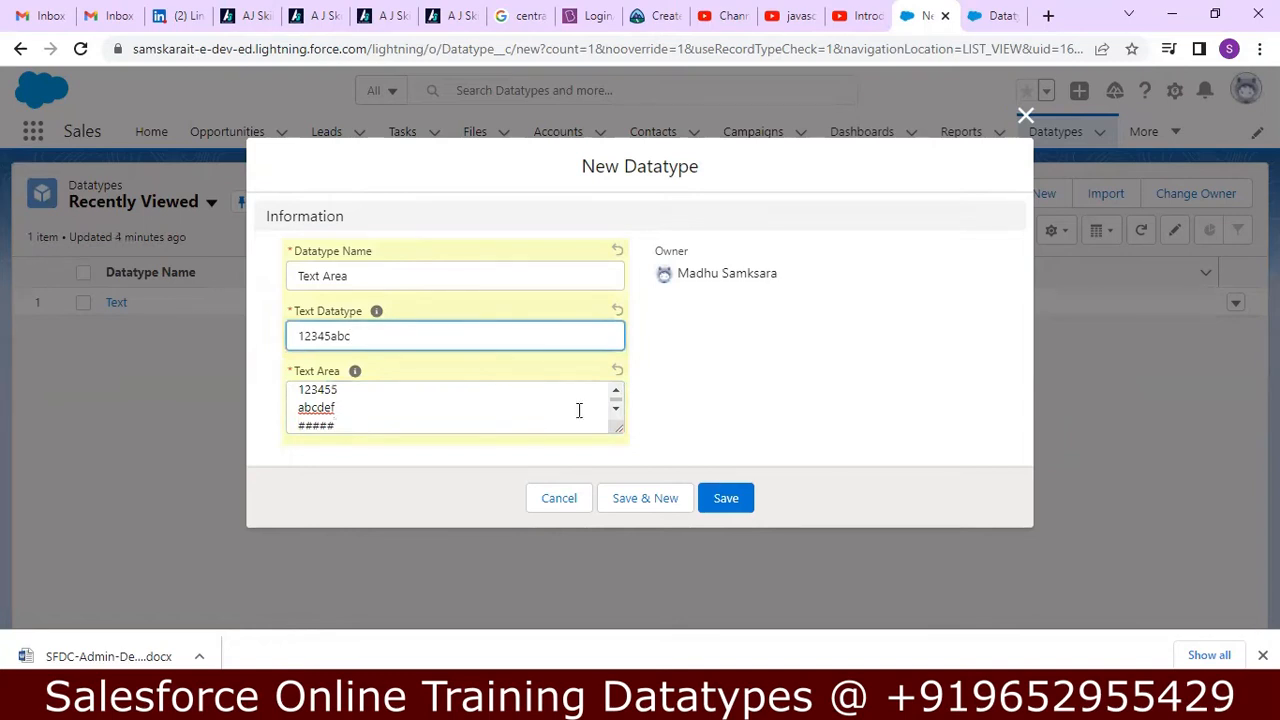
left_click(724, 497)
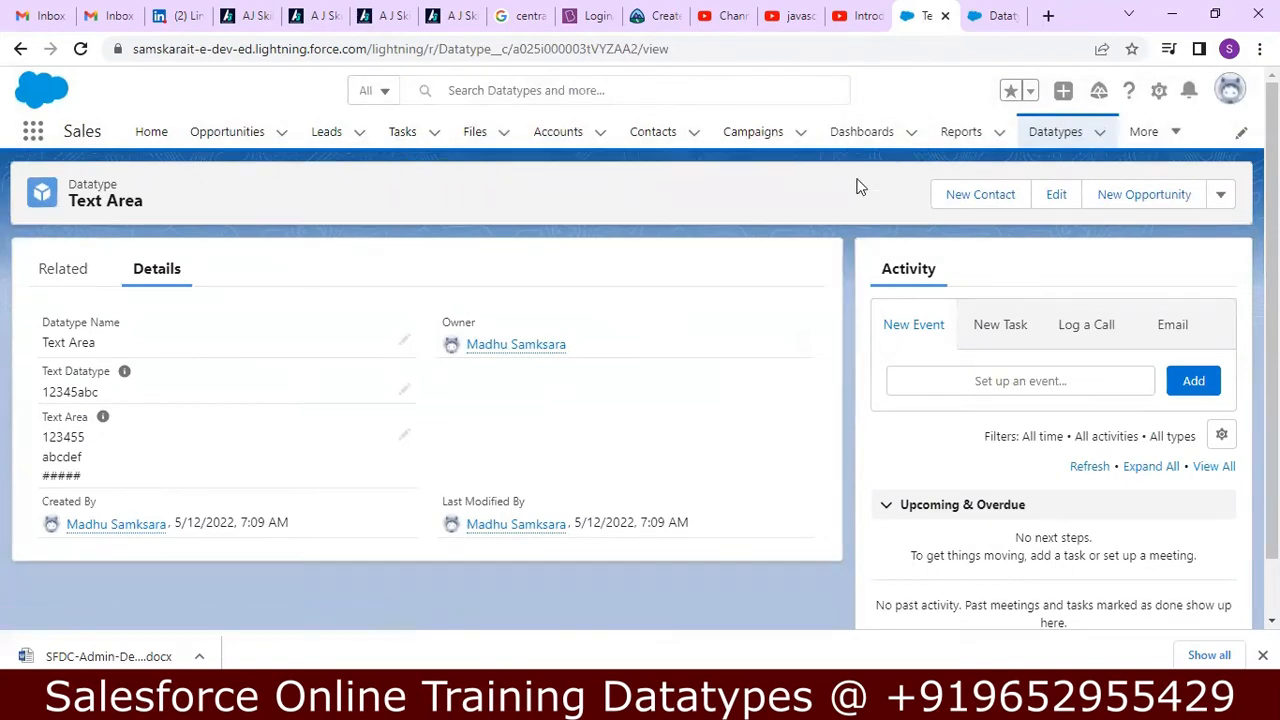
Bring up the Datatype object's field list, then switch to the Notepad++ notes and read the Text Area (Long) description and properties.
left_click(990, 15)
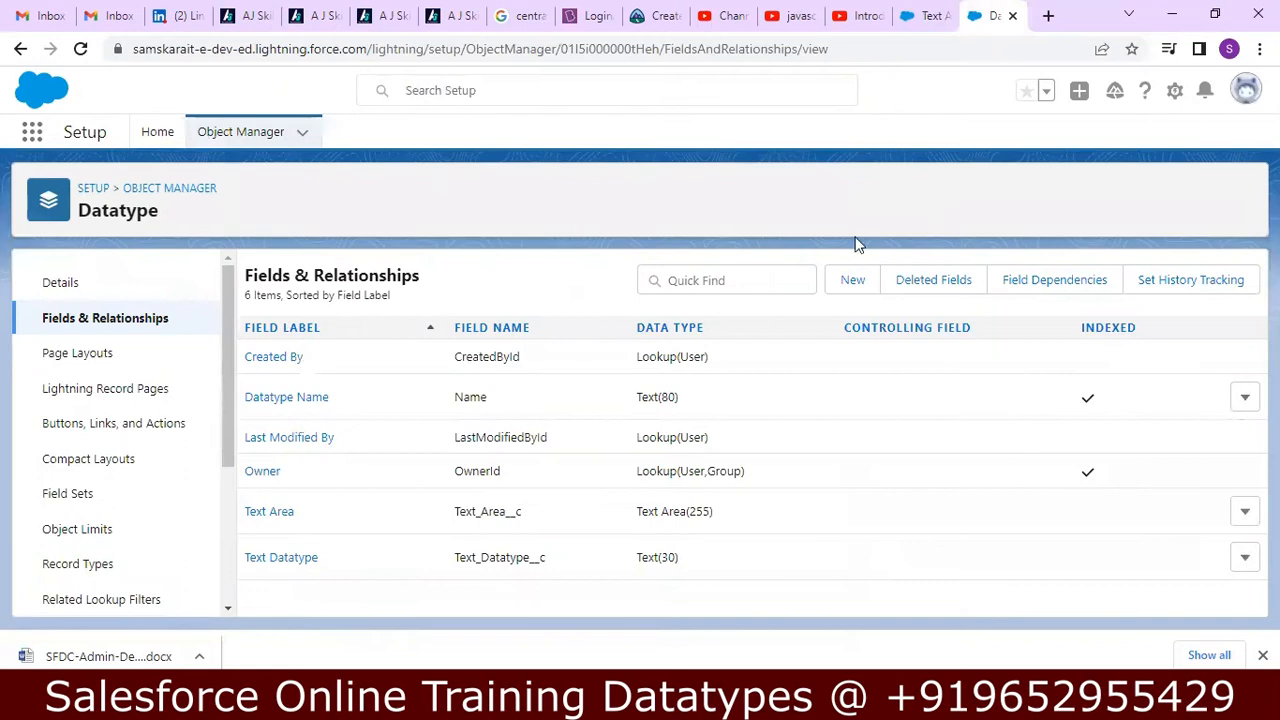
left_click(700, 703)
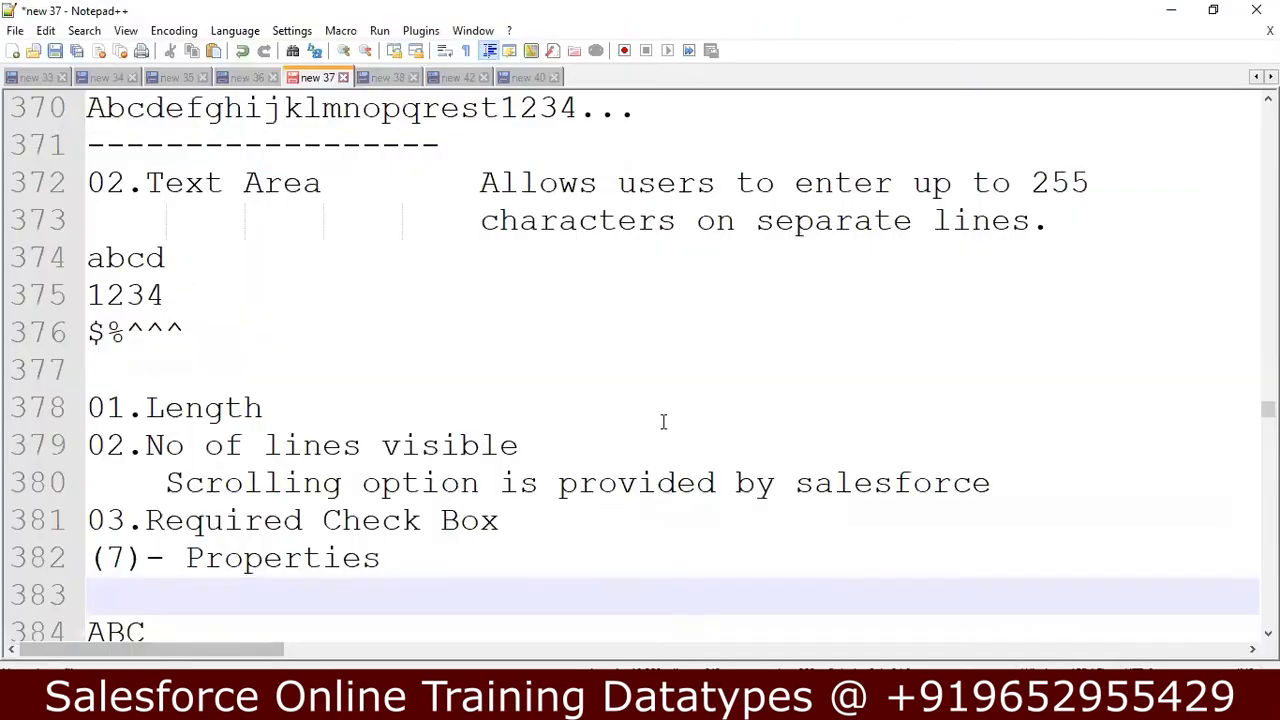
key("Down")
key("Down")
key("Down")
key("Down")
key("Down")
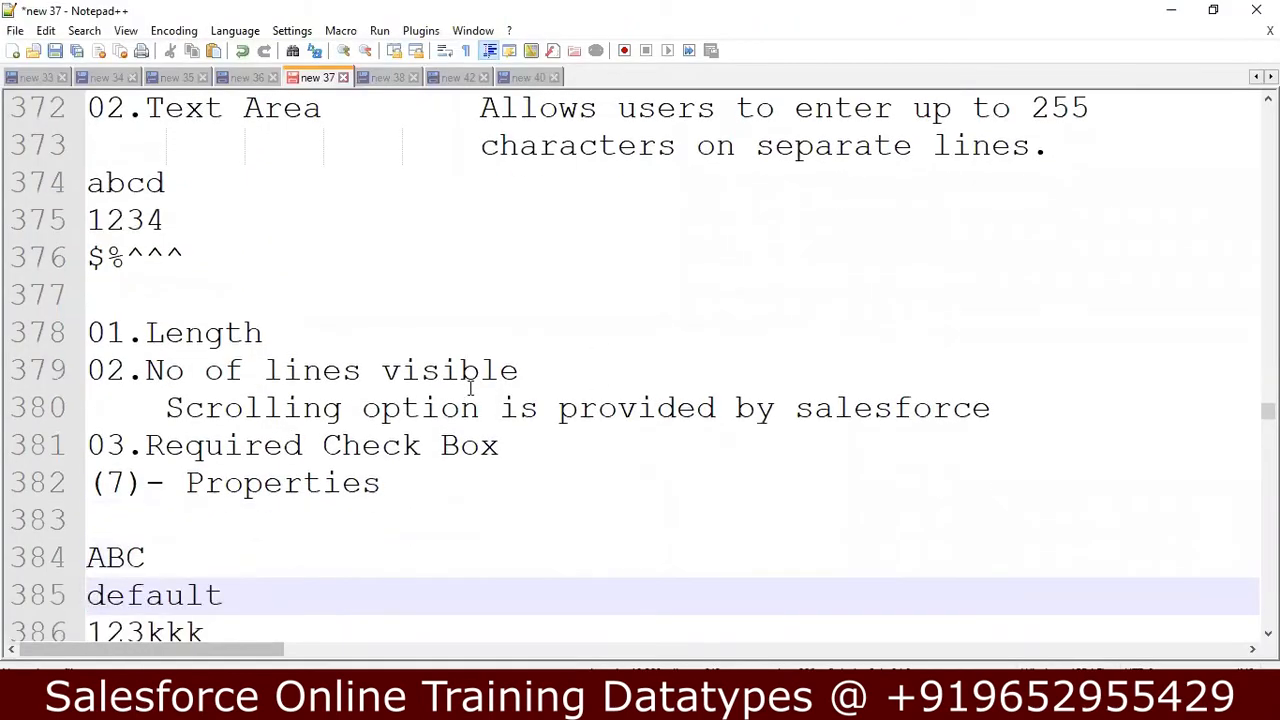
key("Down")
key("Down")
key("Down")
key("Down")
key("Down")
key("Down")
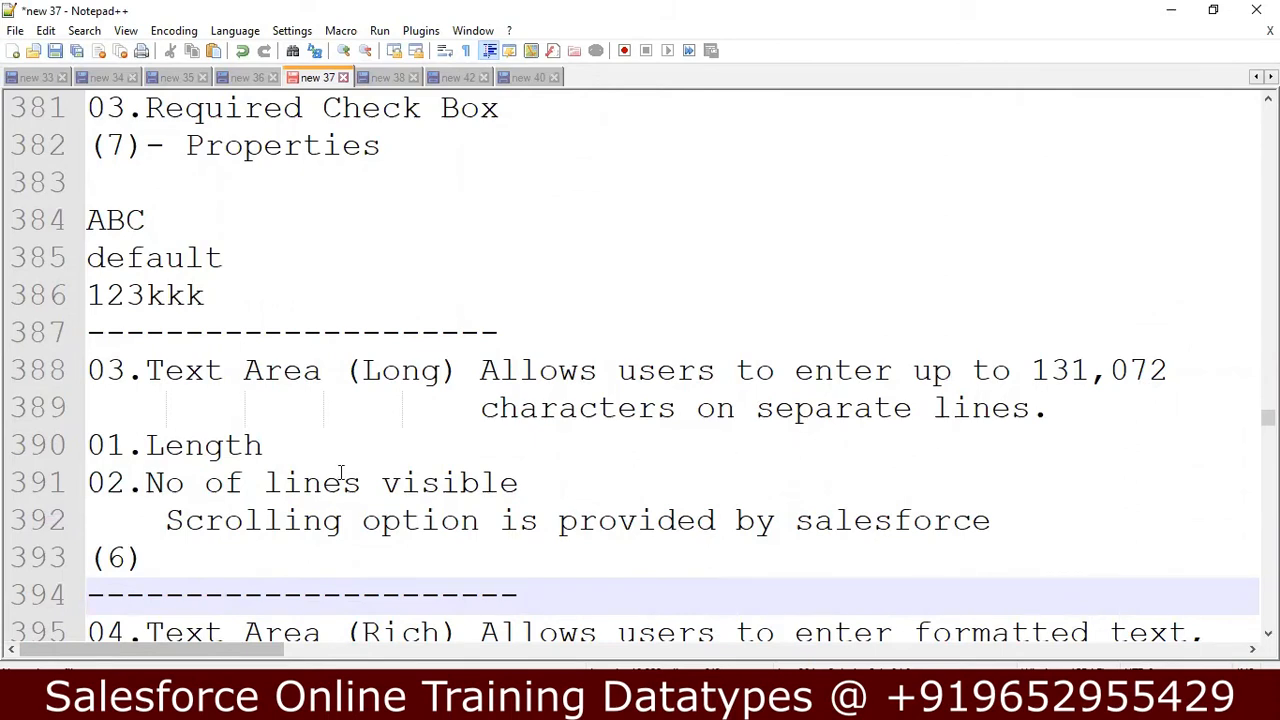
left_click(262, 445)
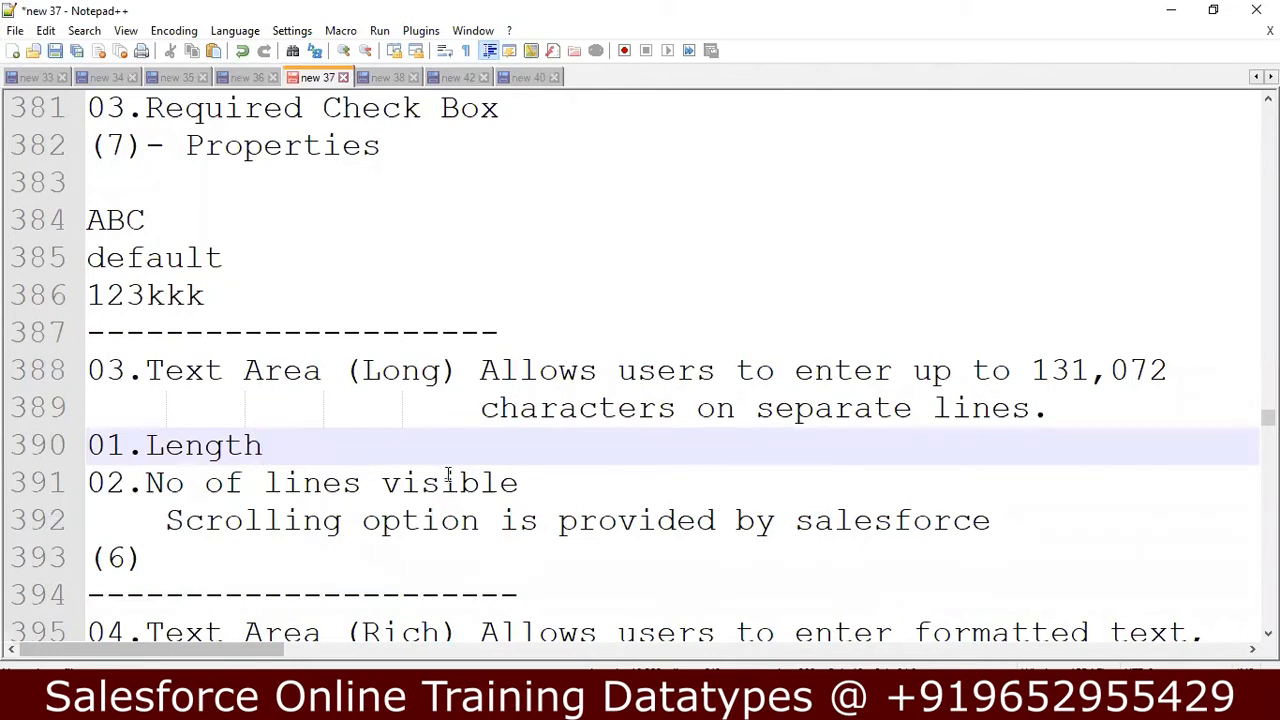
left_click(553, 483)
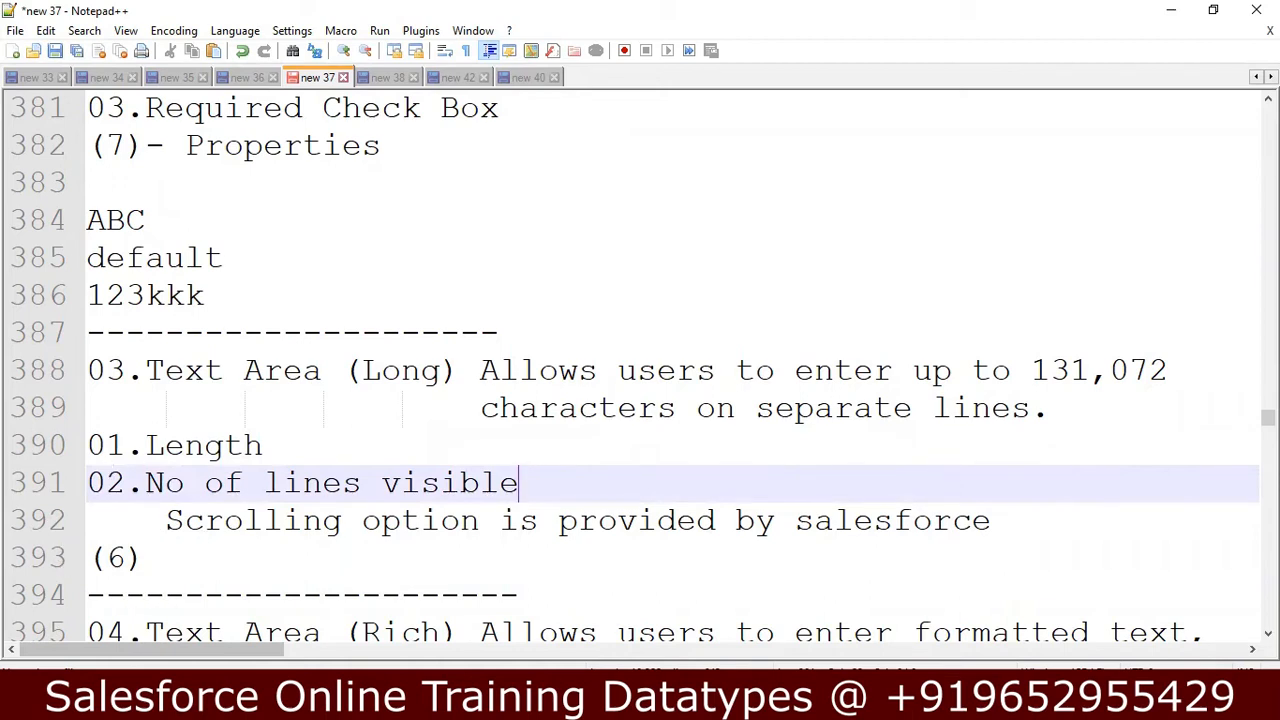
Switch back to Salesforce, start another custom field on the Datatype object and choose Text Area (Long) as its data type.
key("alt+Tab")
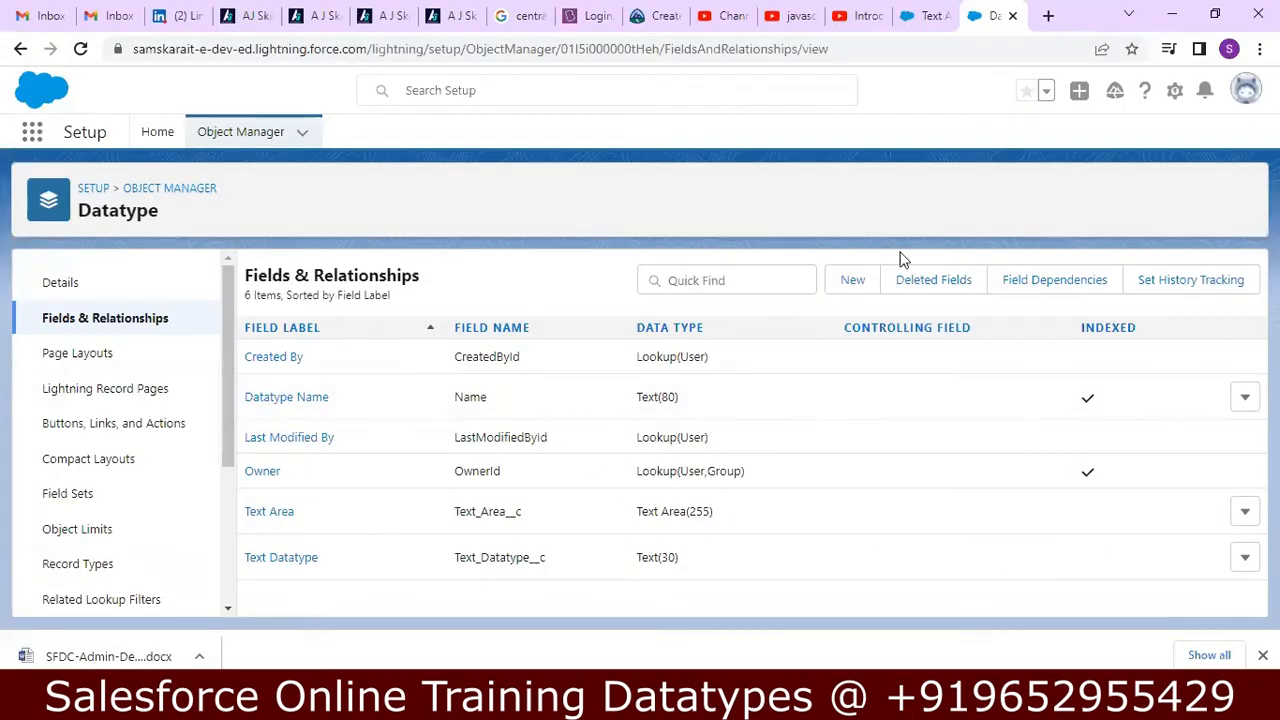
left_click(853, 278)
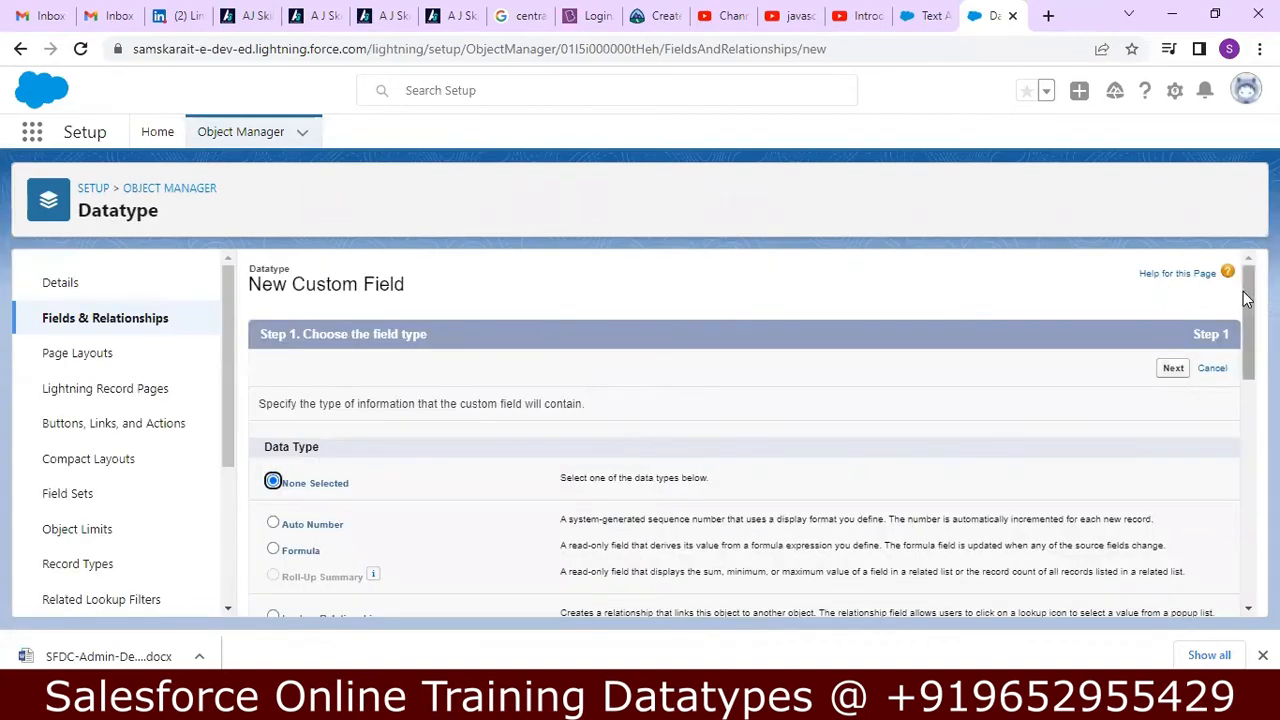
scroll(1245, 335, "down", 2)
left_click_drag(1245, 335, 1209, 480)
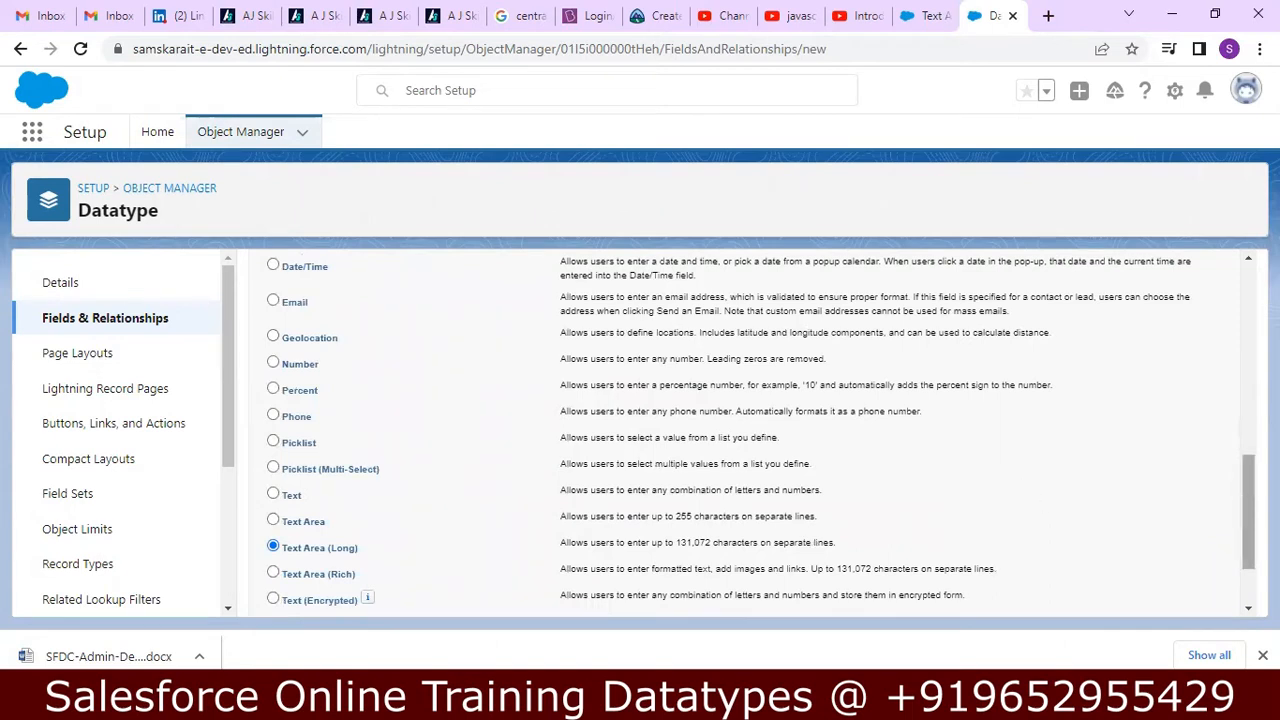
scroll(1241, 530, "down", 2)
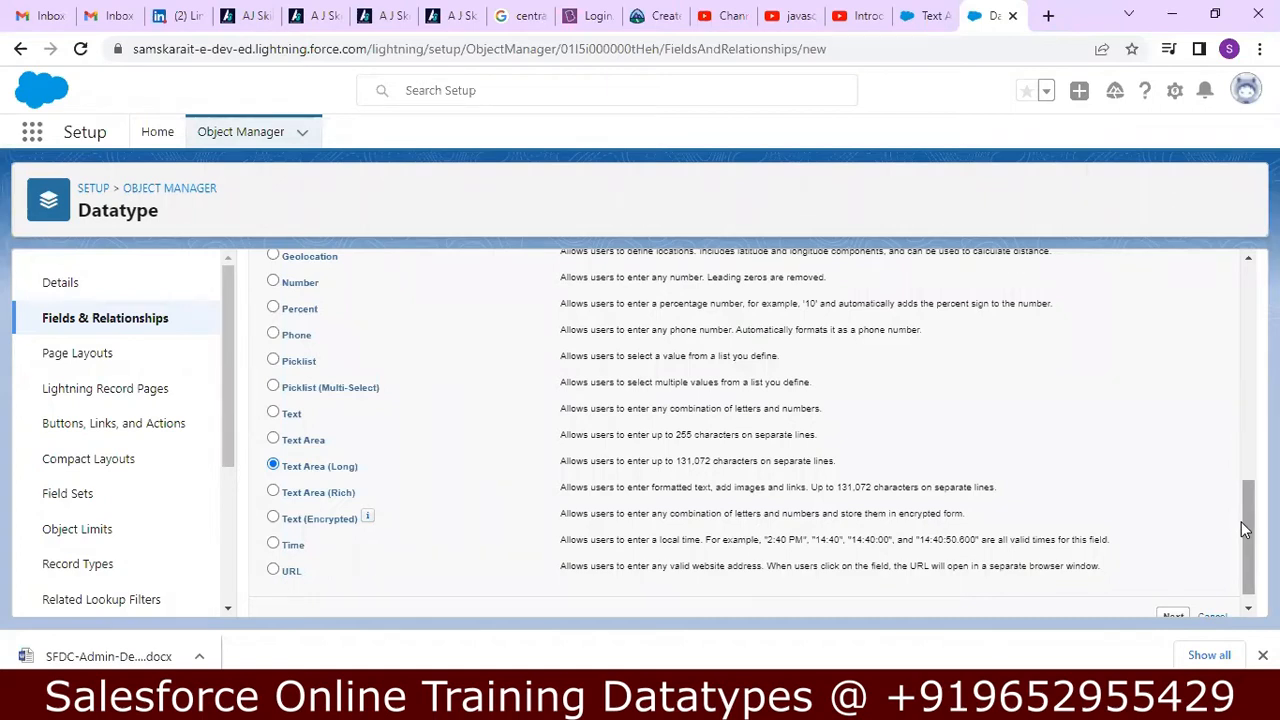
Go to the Accounts list in the Sales app, start a new Account record and look over its form.
left_click(928, 16)
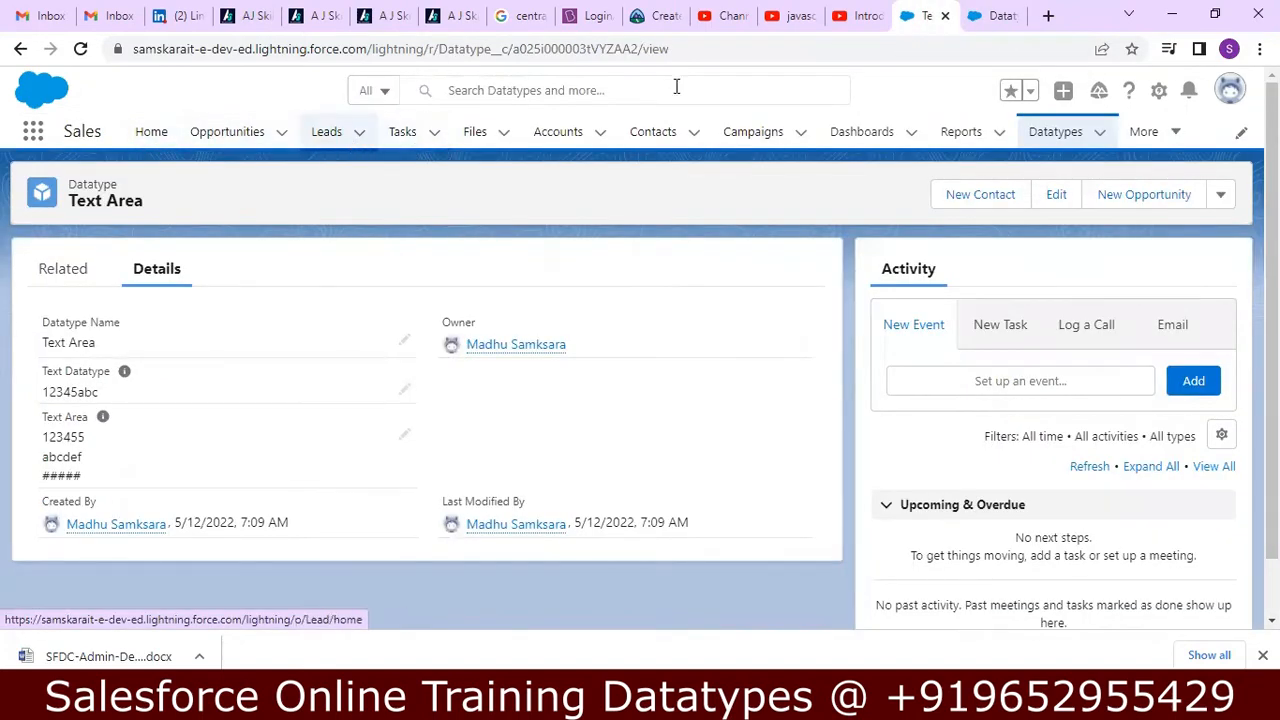
left_click(567, 140)
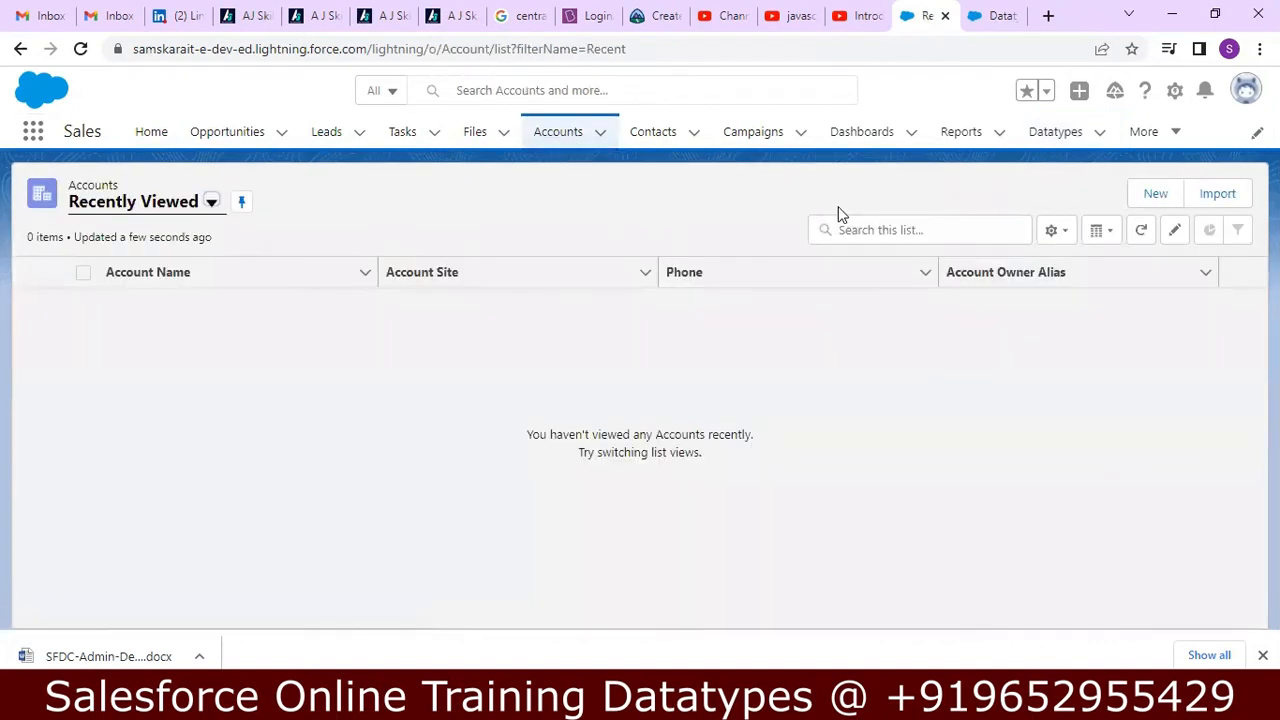
left_click(1156, 194)
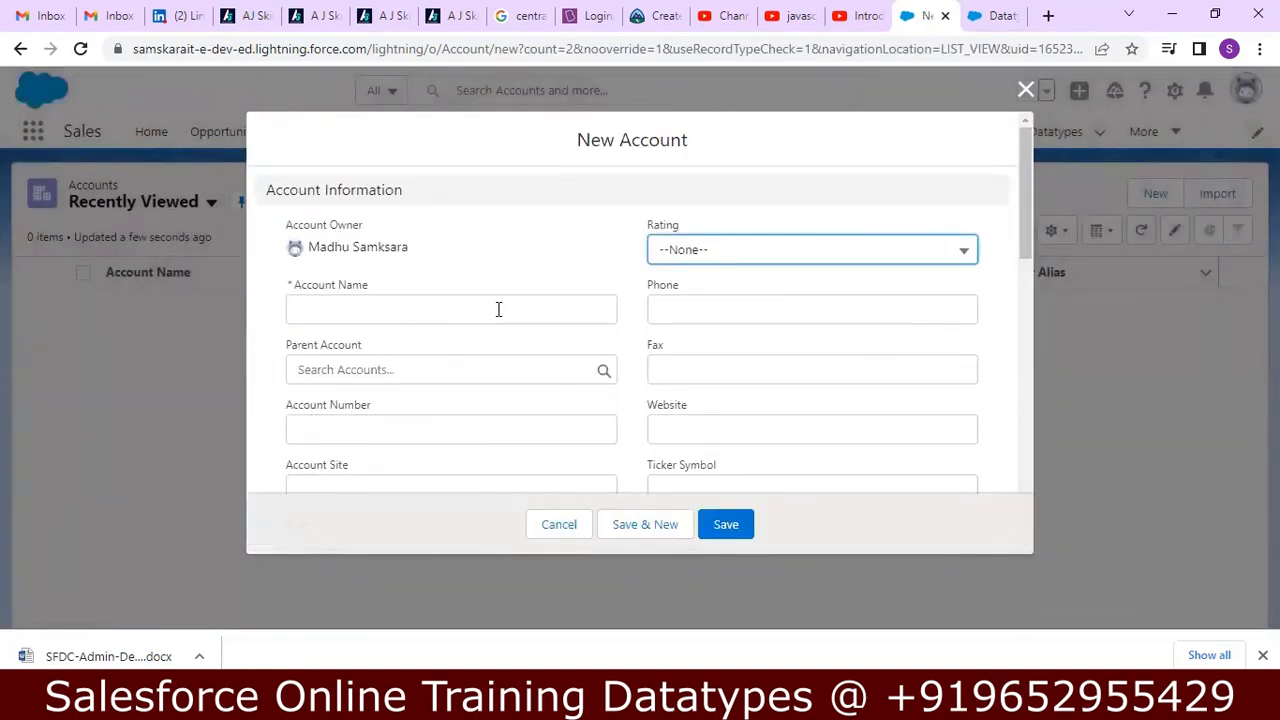
left_click_drag(1027, 210, 1025, 163)
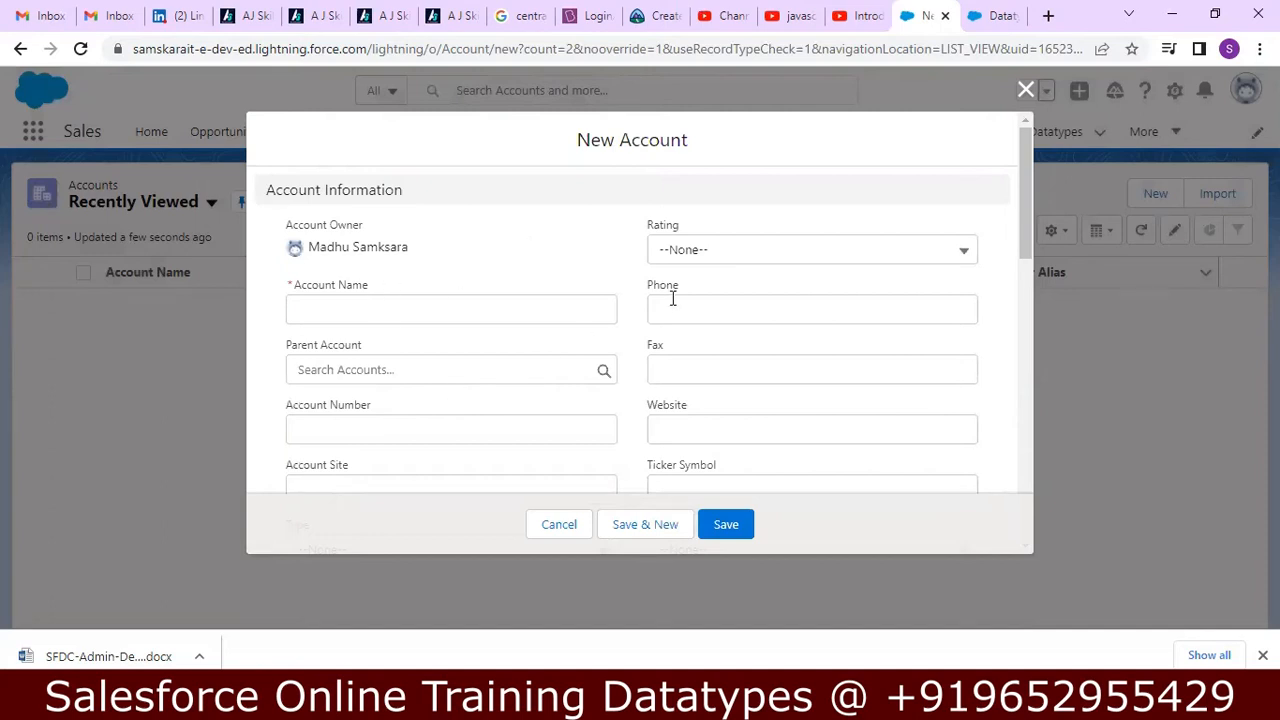
mouse_move(1025, 212)
left_mouse_down()
mouse_move(997, 480)
mouse_move(1027, 199)
left_mouse_up()
Examine the data types behind the Account Name, Parent Account, Rating, Phone, Fax and Website fields, then close the form without saving.
left_click_drag(293, 286, 380, 295)
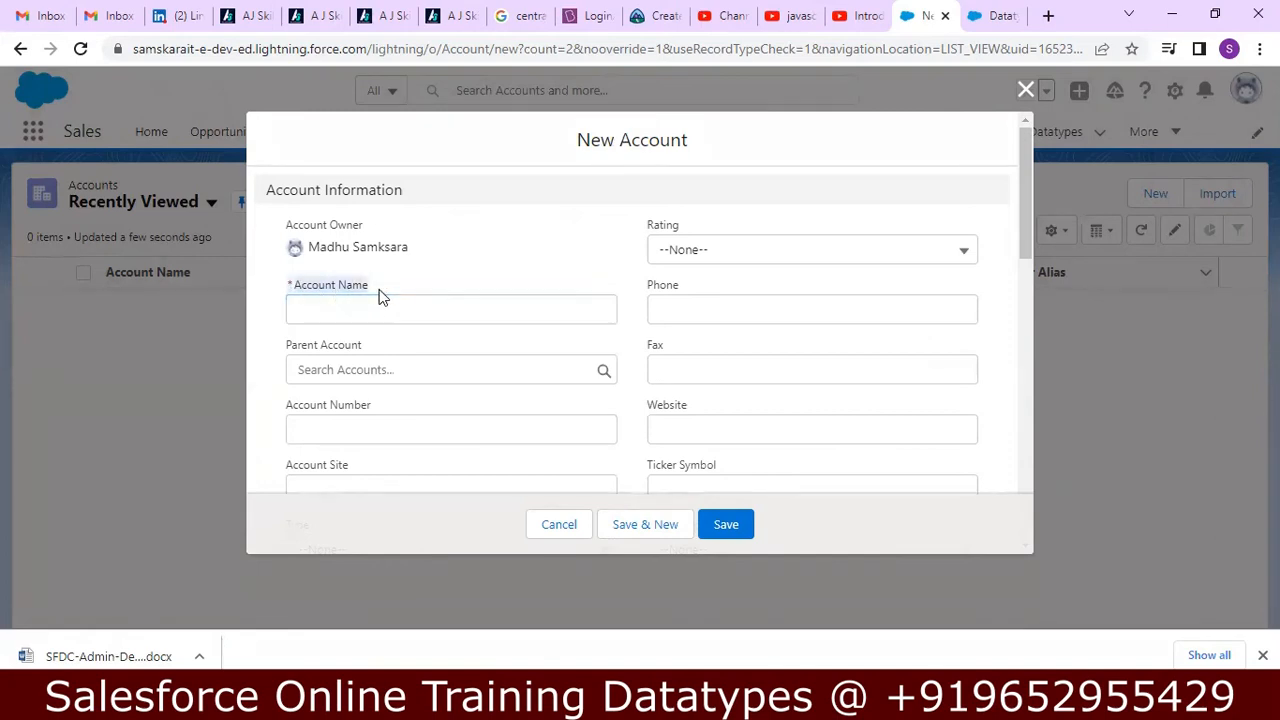
left_click_drag(280, 352, 365, 346)
left_click_drag(648, 226, 690, 230)
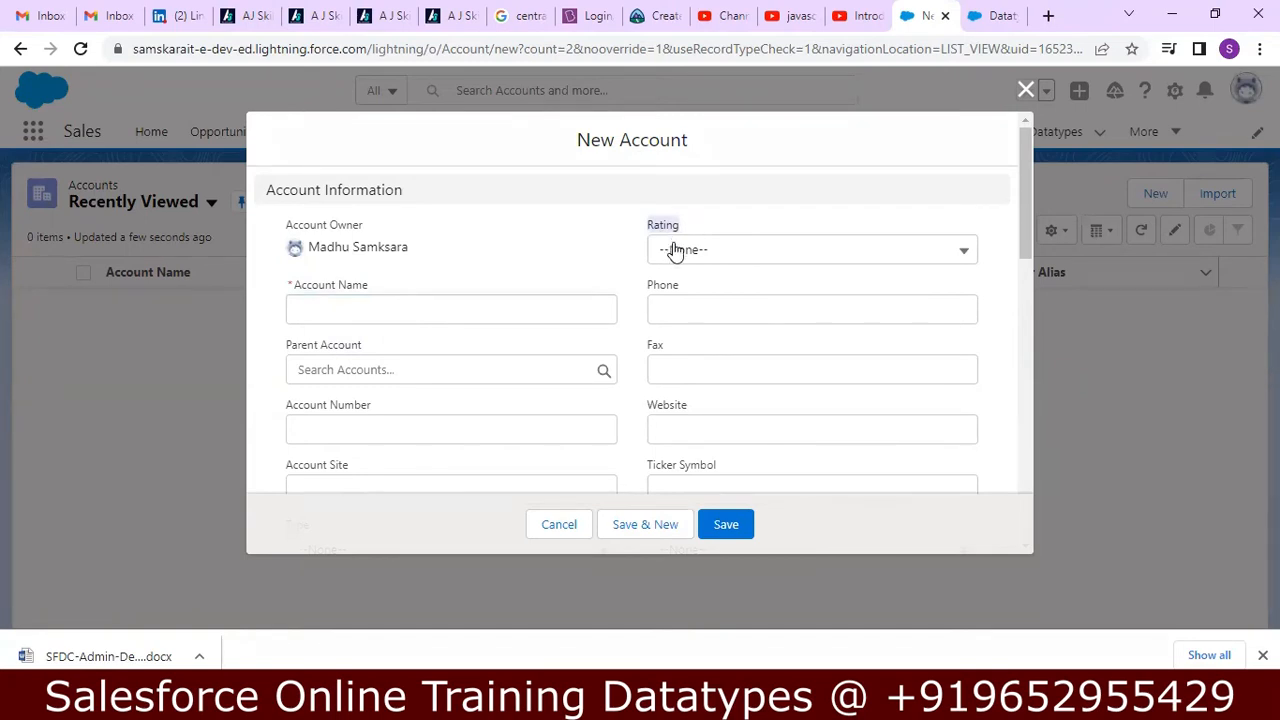
left_click(726, 263)
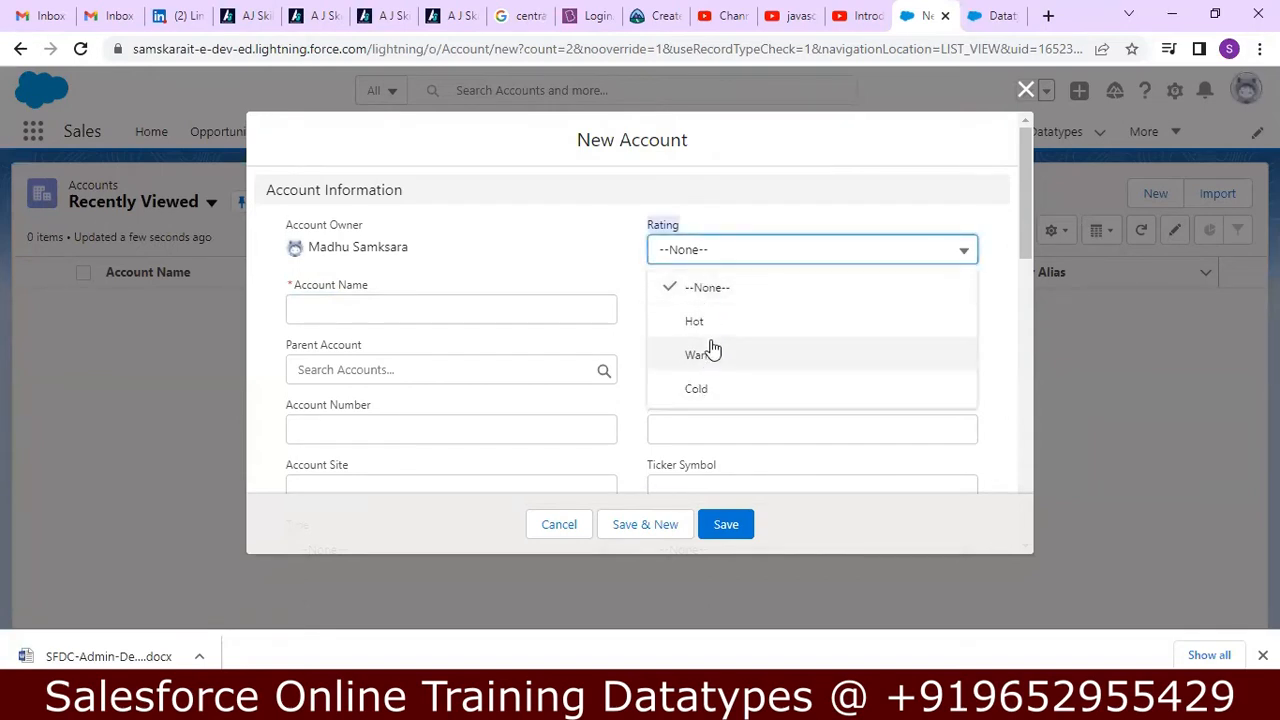
left_click(729, 228)
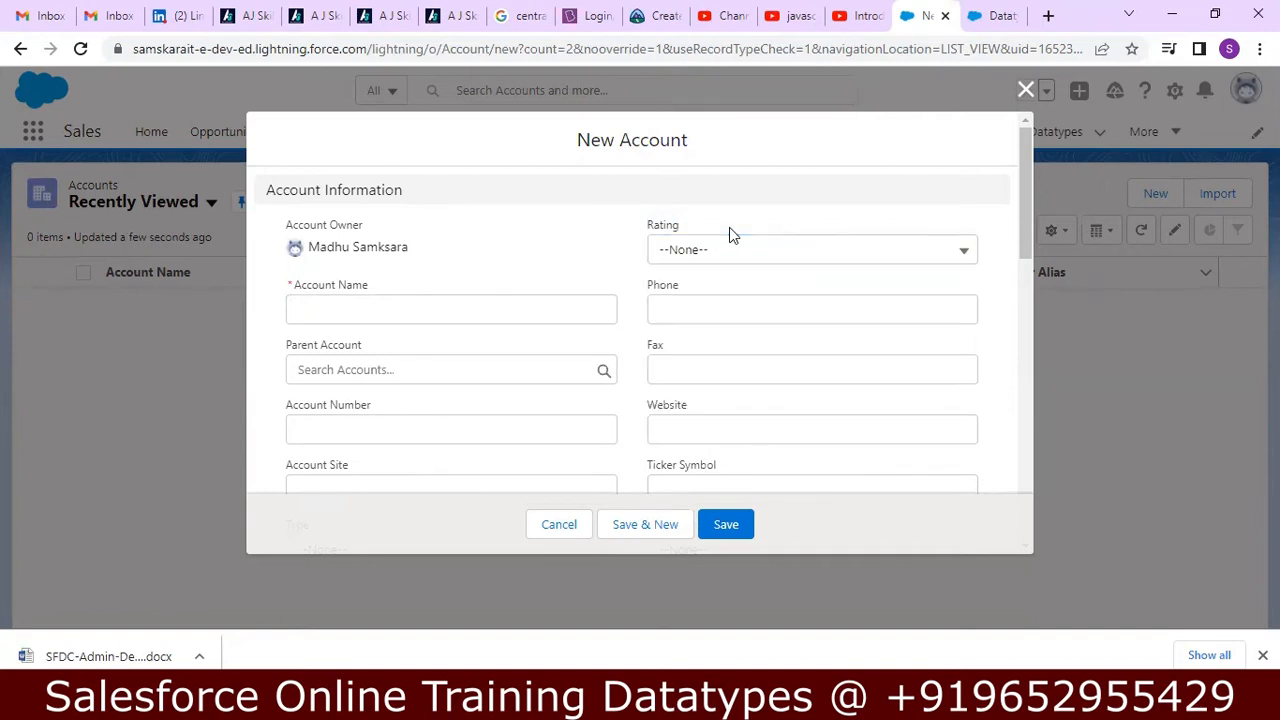
left_click(721, 309)
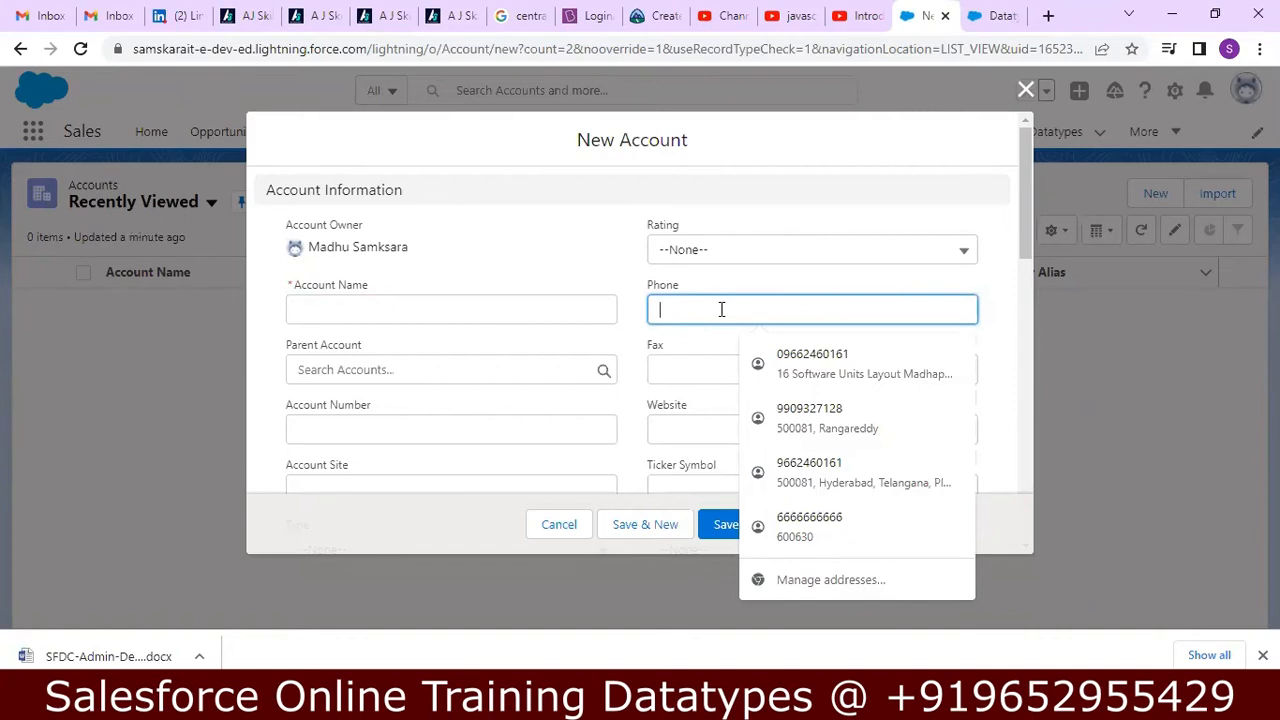
left_click(684, 374)
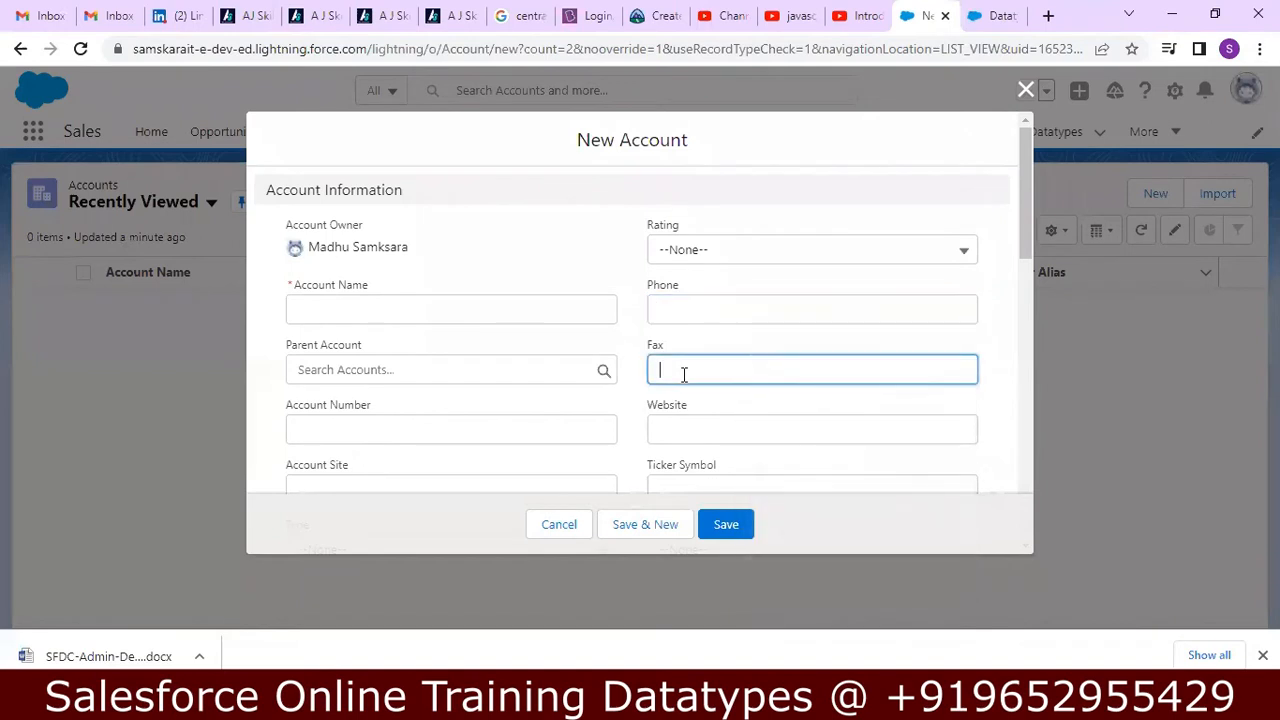
left_click(689, 424)
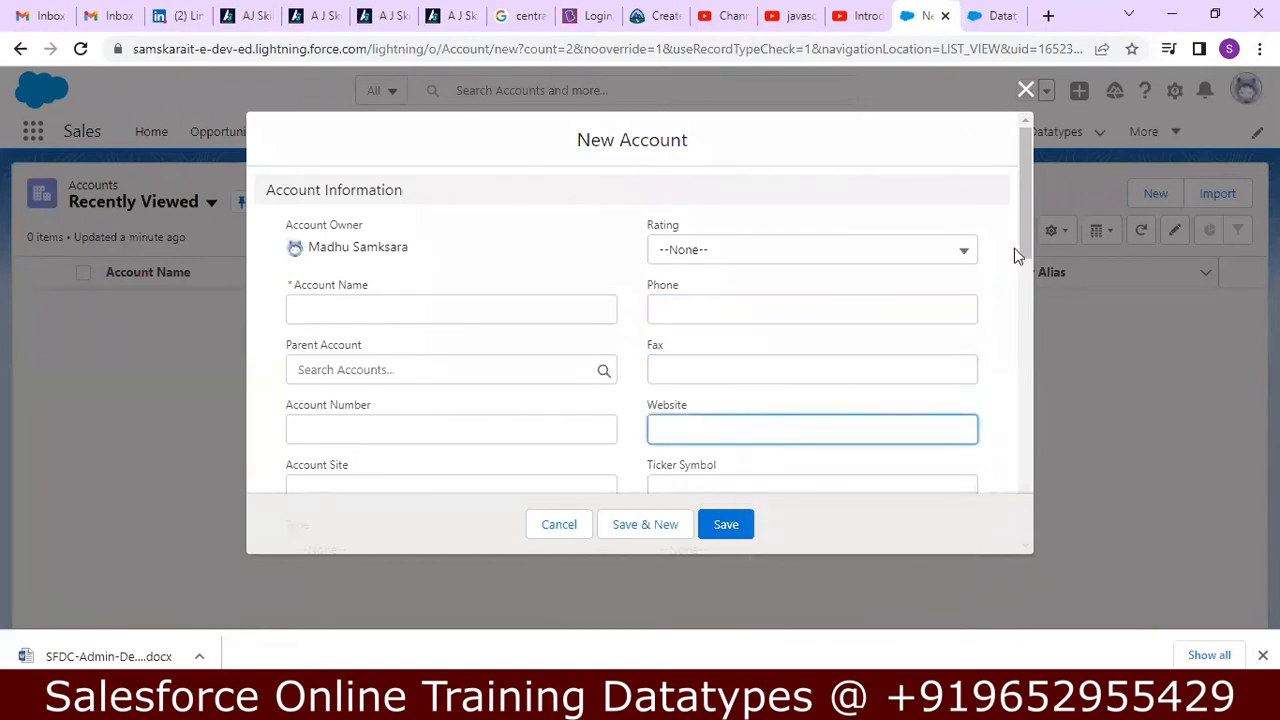
mouse_move(1023, 234)
left_mouse_down()
mouse_move(982, 531)
mouse_move(1018, 215)
left_mouse_up()
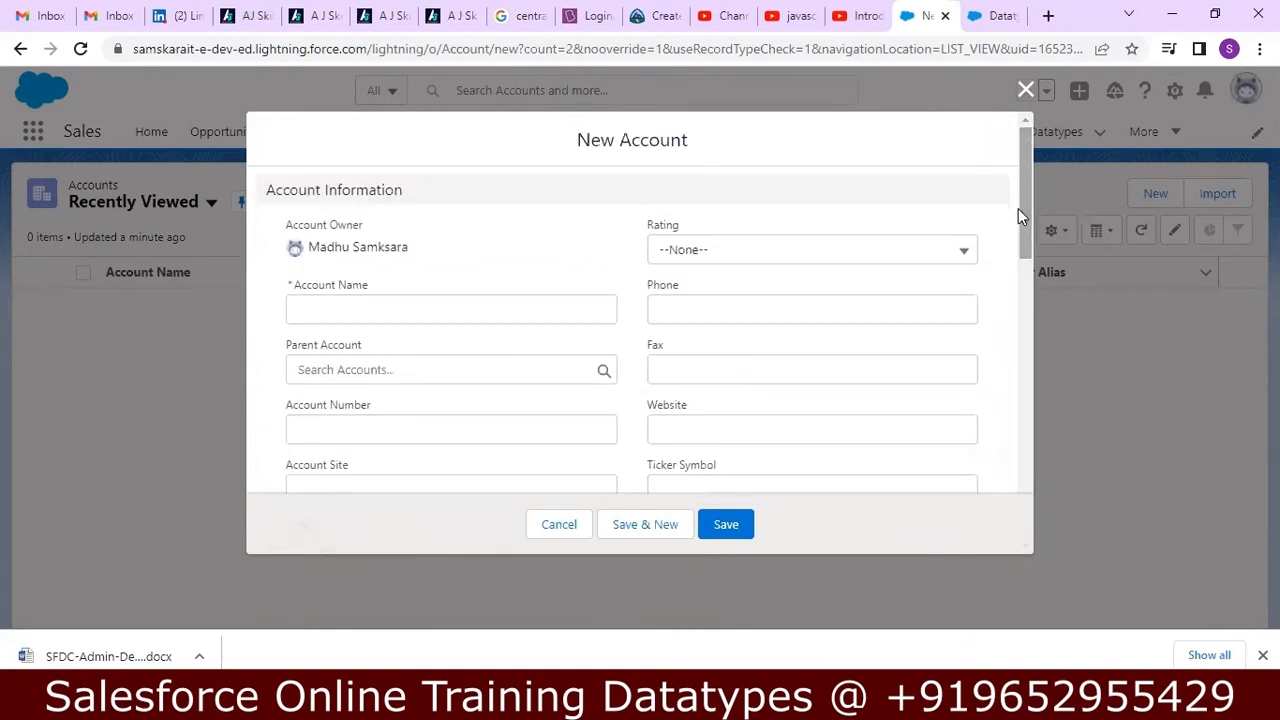
left_click(1026, 90)
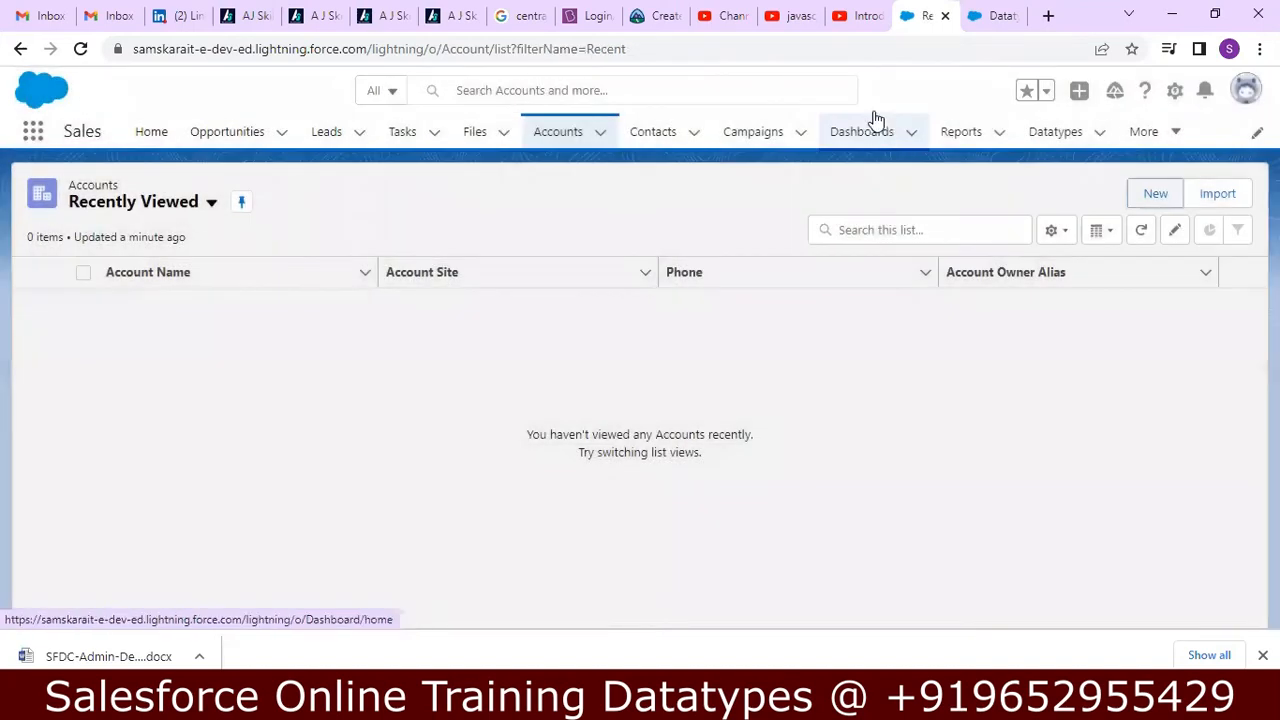
Return to the Datatype field setup, then switch to the Notepad++ notes and bring up the "new 42" document.
left_click(990, 17)
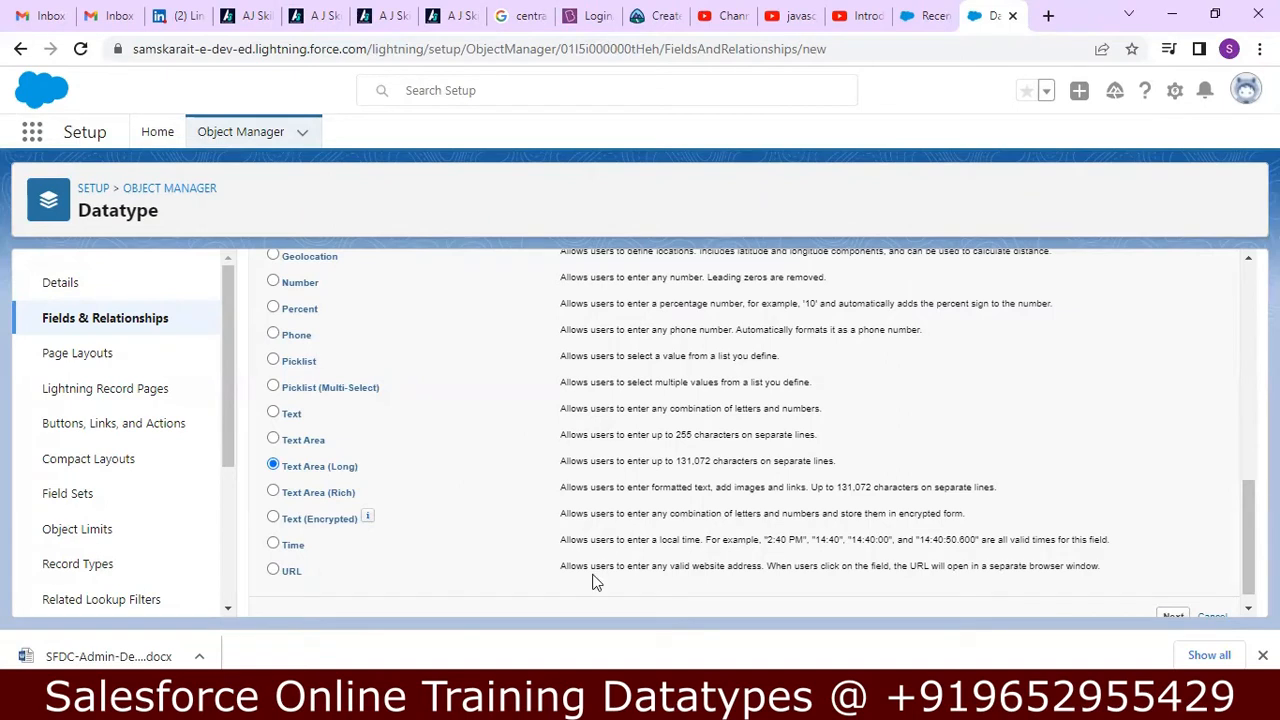
left_click(600, 702)
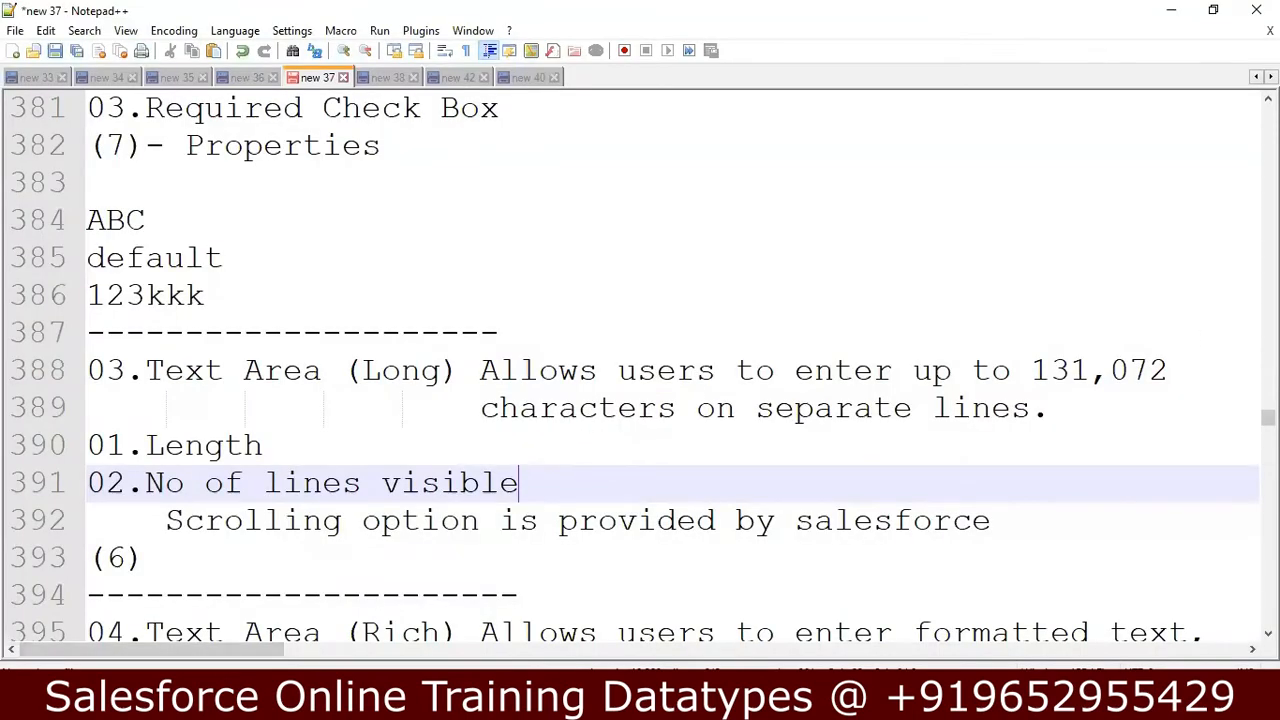
scroll(1268, 418, "down", 8)
left_click_drag(1268, 436, 1268, 358)
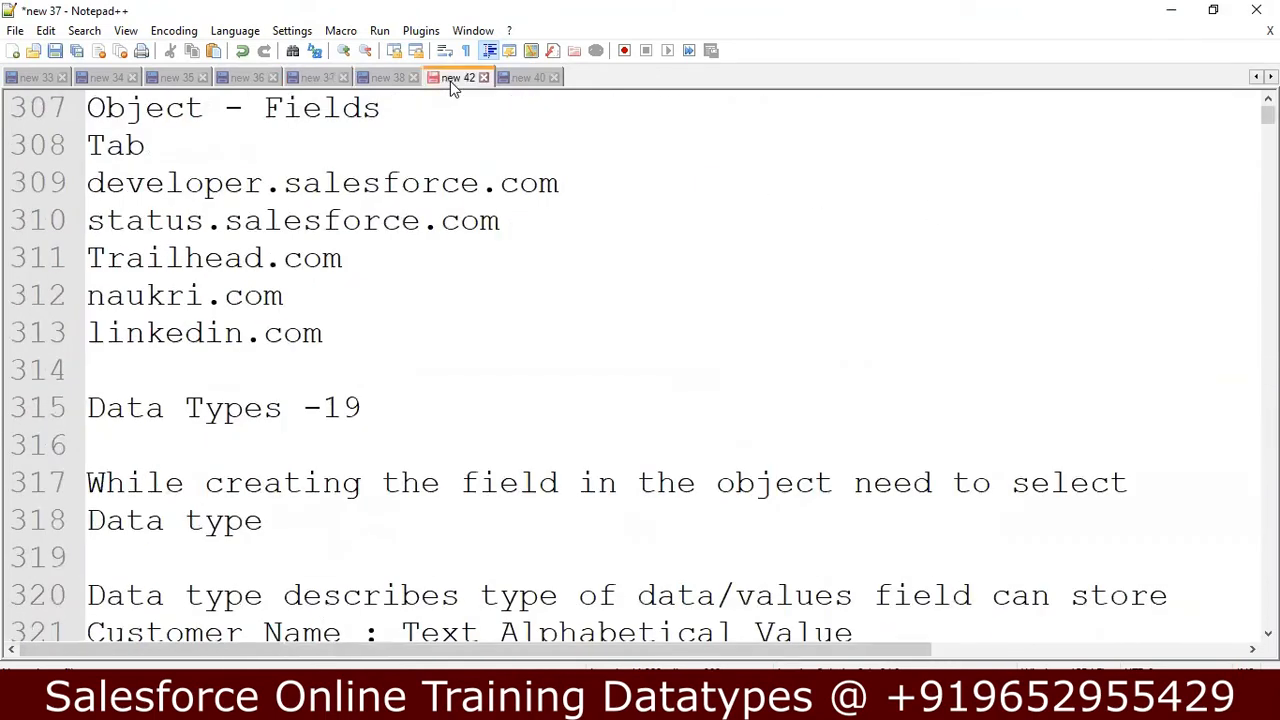
left_click(450, 80)
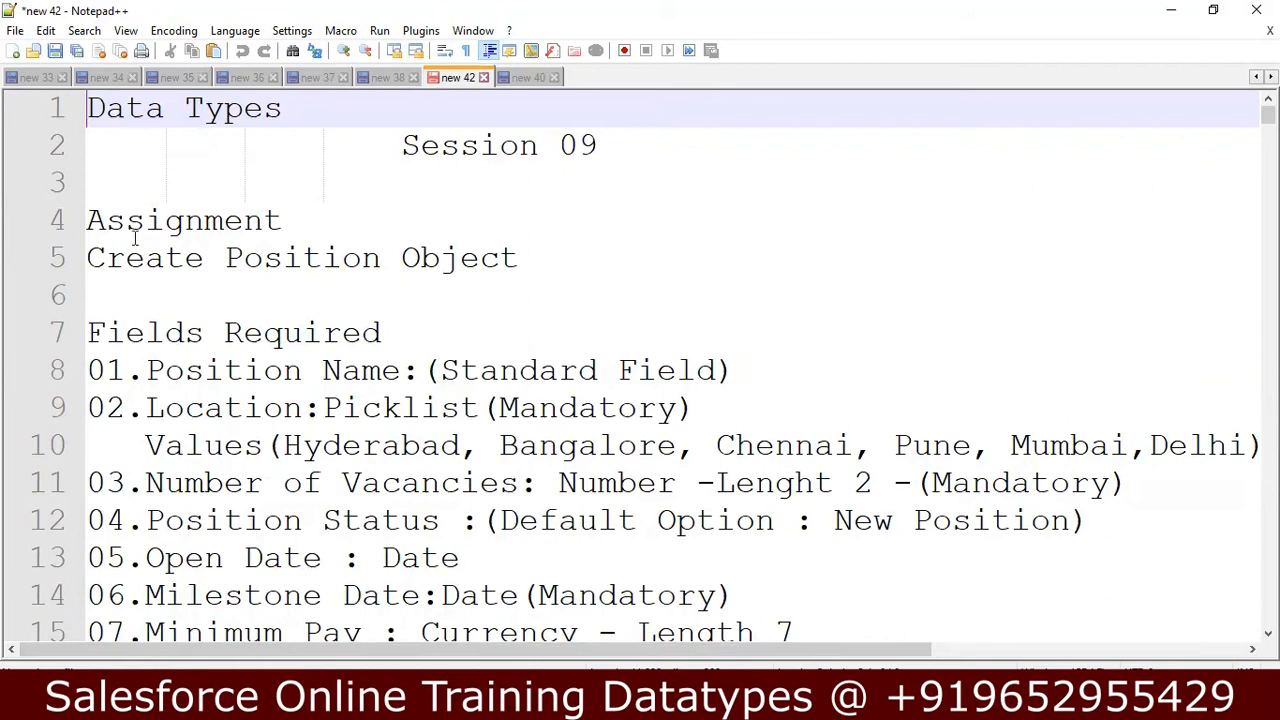
Read the Create Position Object assignment and its required fields from Position Name down to Minimum Pay.
left_click(104, 222)
left_click_drag(104, 222, 521, 276)
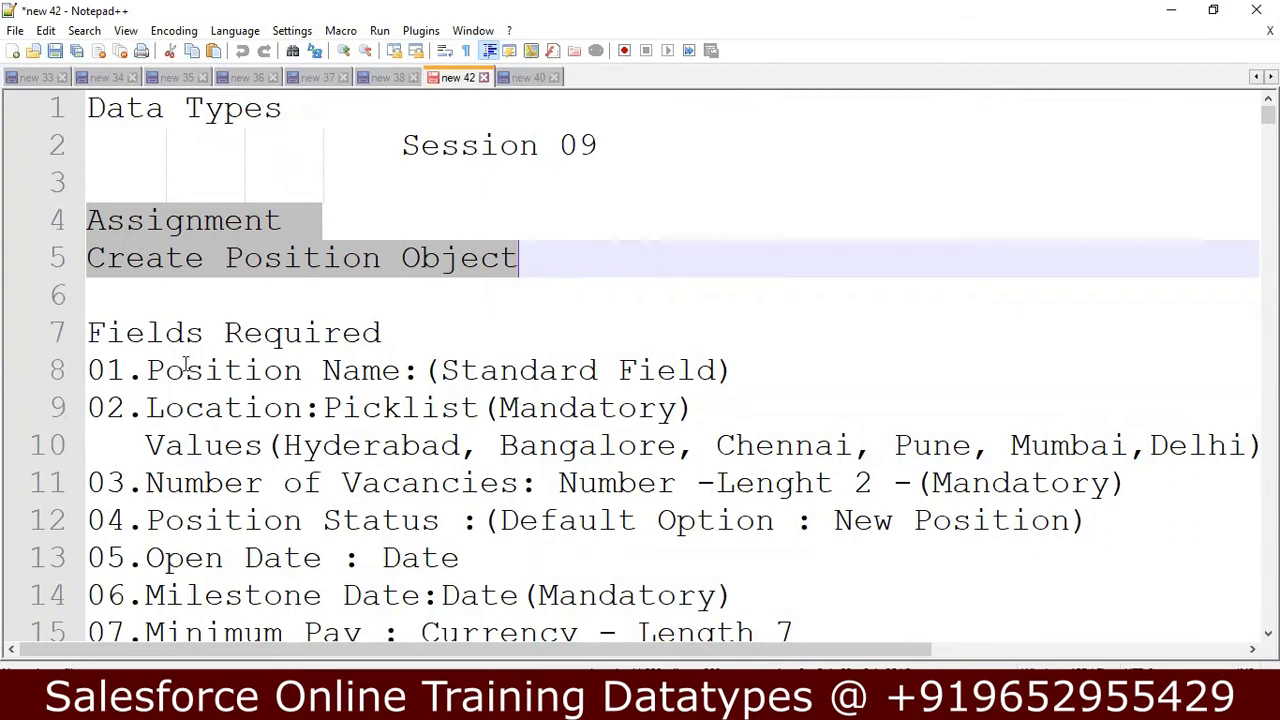
left_click(418, 375)
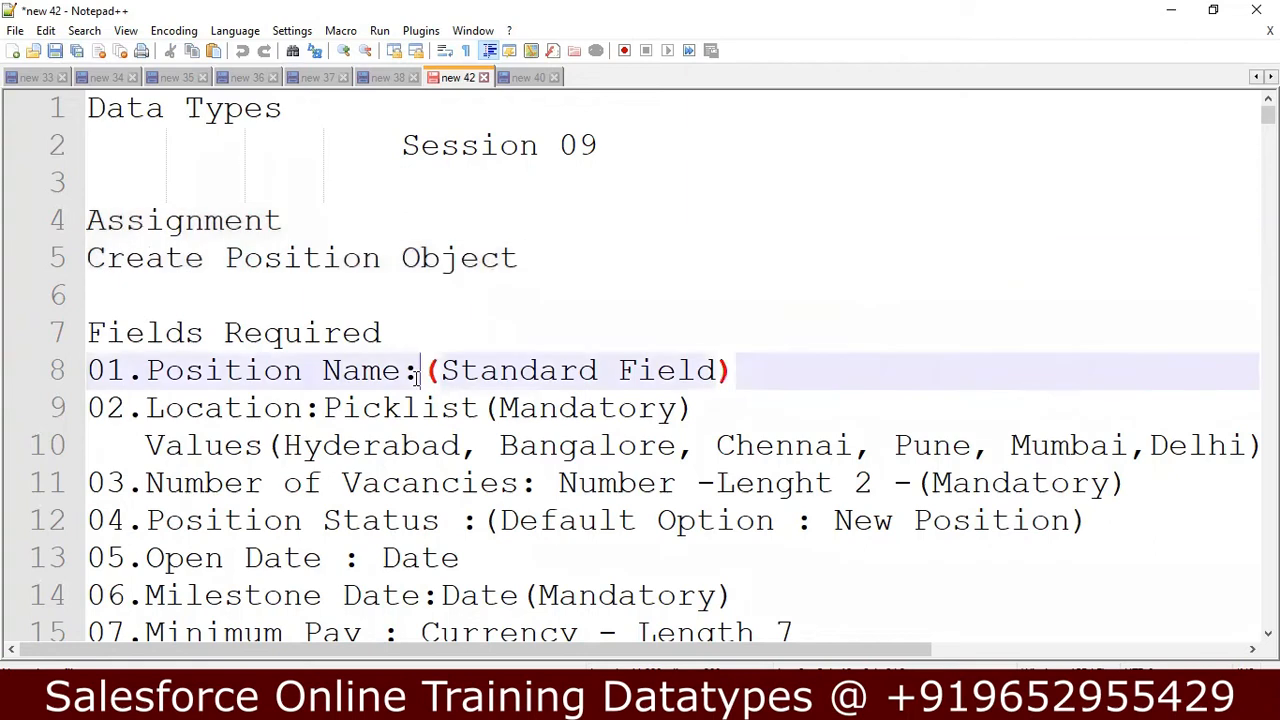
left_click(277, 412)
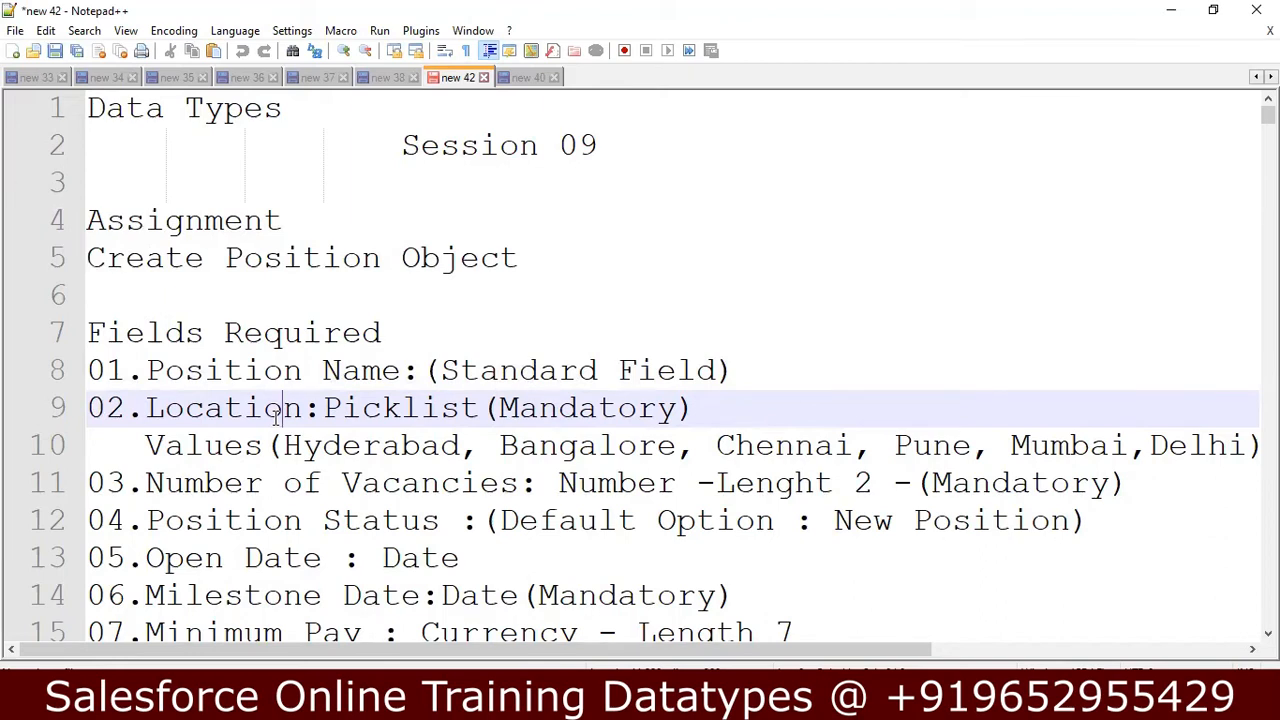
left_click(540, 260)
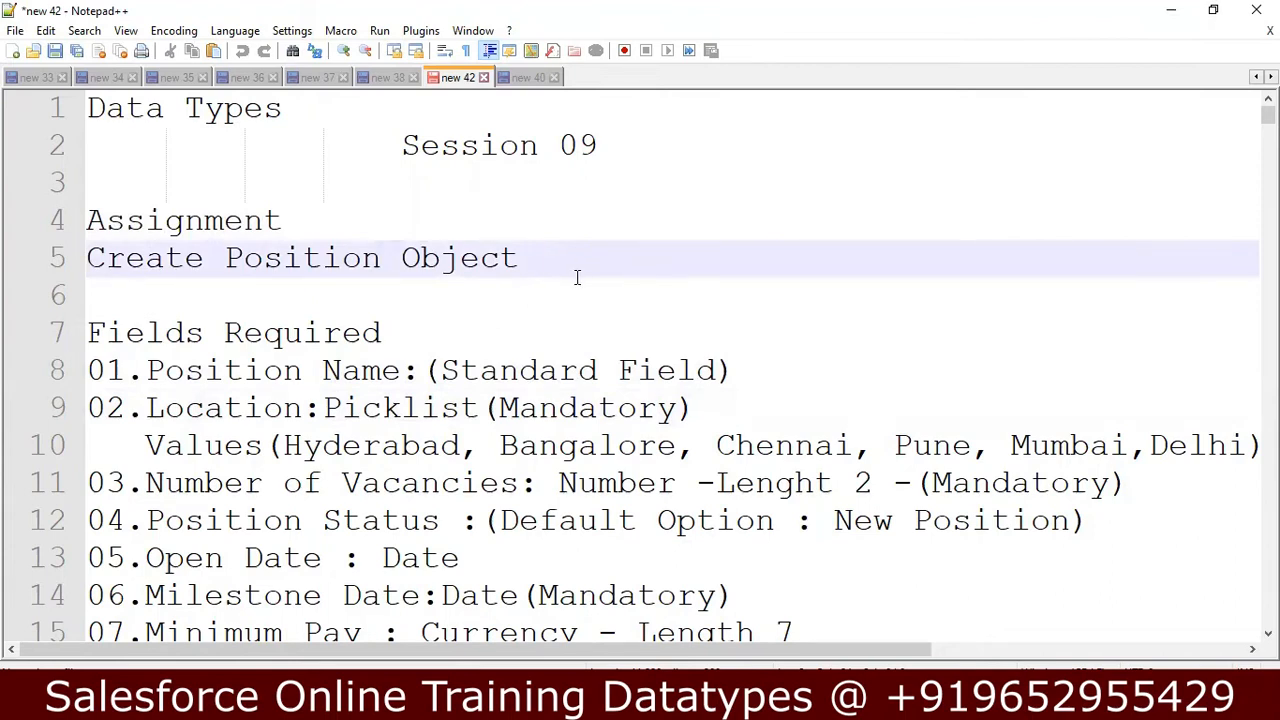
key("Down")
key("Down")
key("Down")
key("Down")
key("Down")
key("Down")
key("Down")
key("Down")
key("Down")
key("Down")
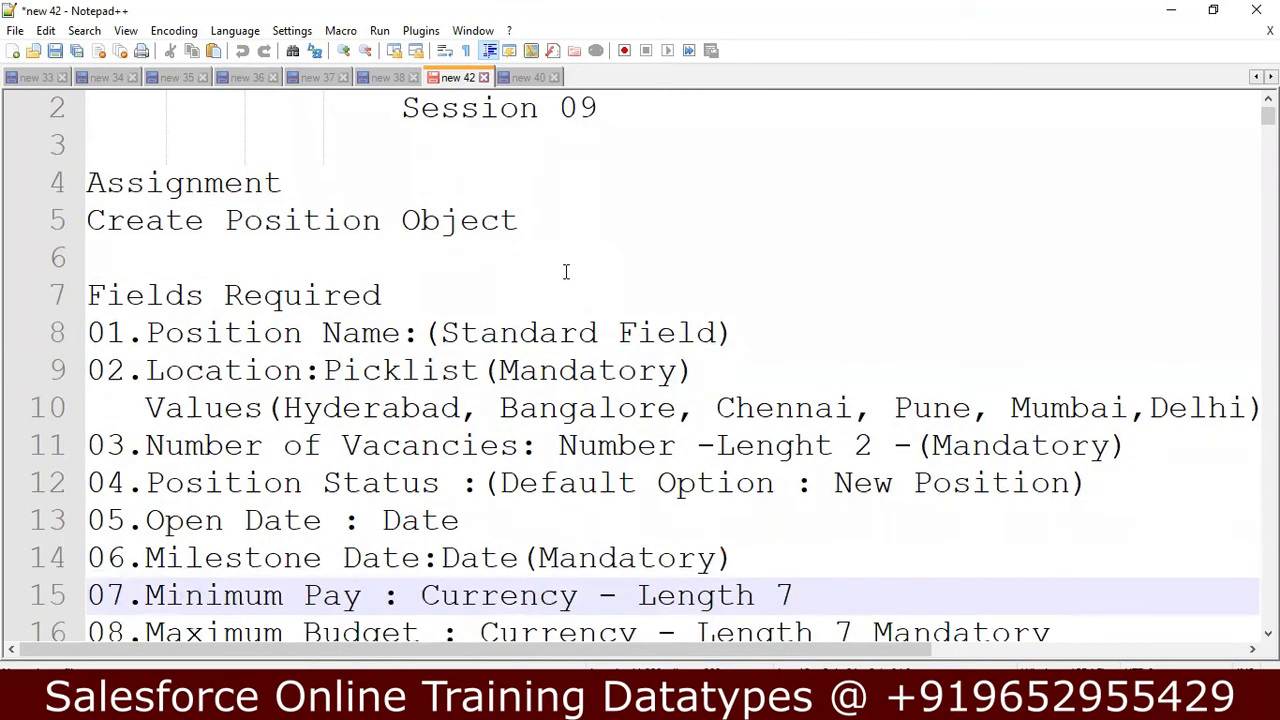
Append the sample value "- Salesforce Developer" to the Position Name line of the assignment.
left_click(764, 334)
type("Field) - S")
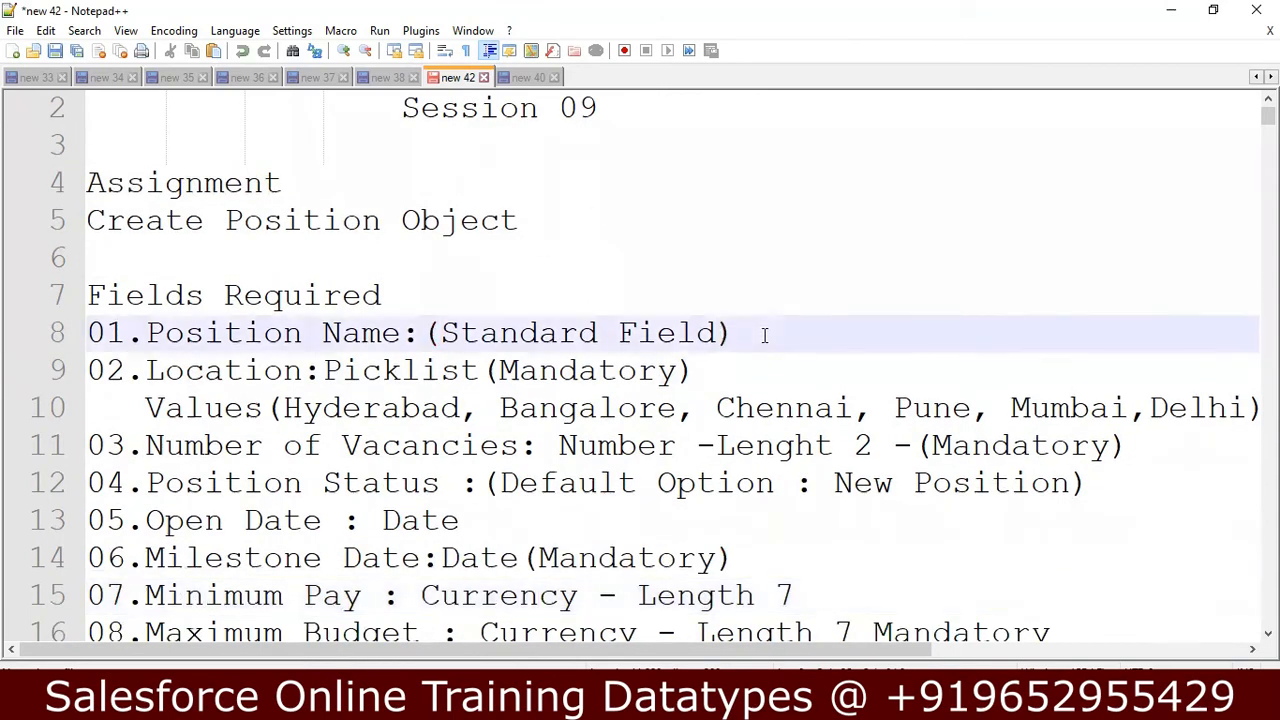
type("ales")
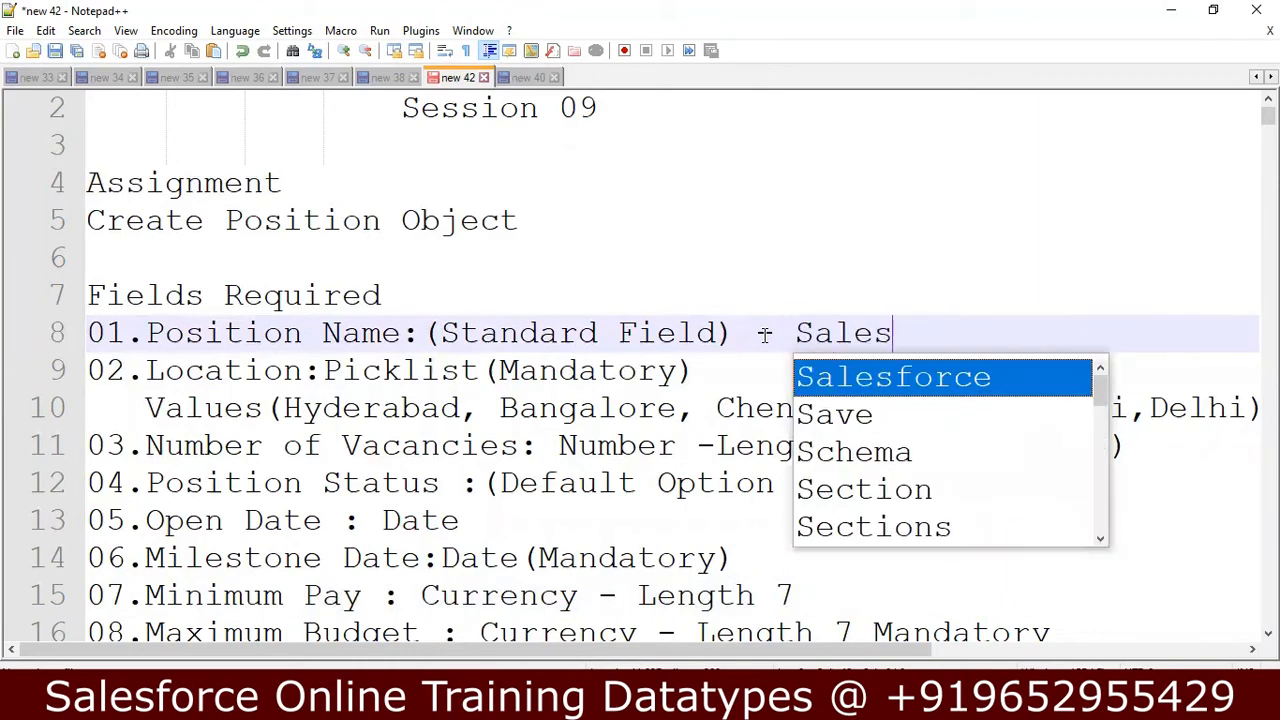
type("force ")
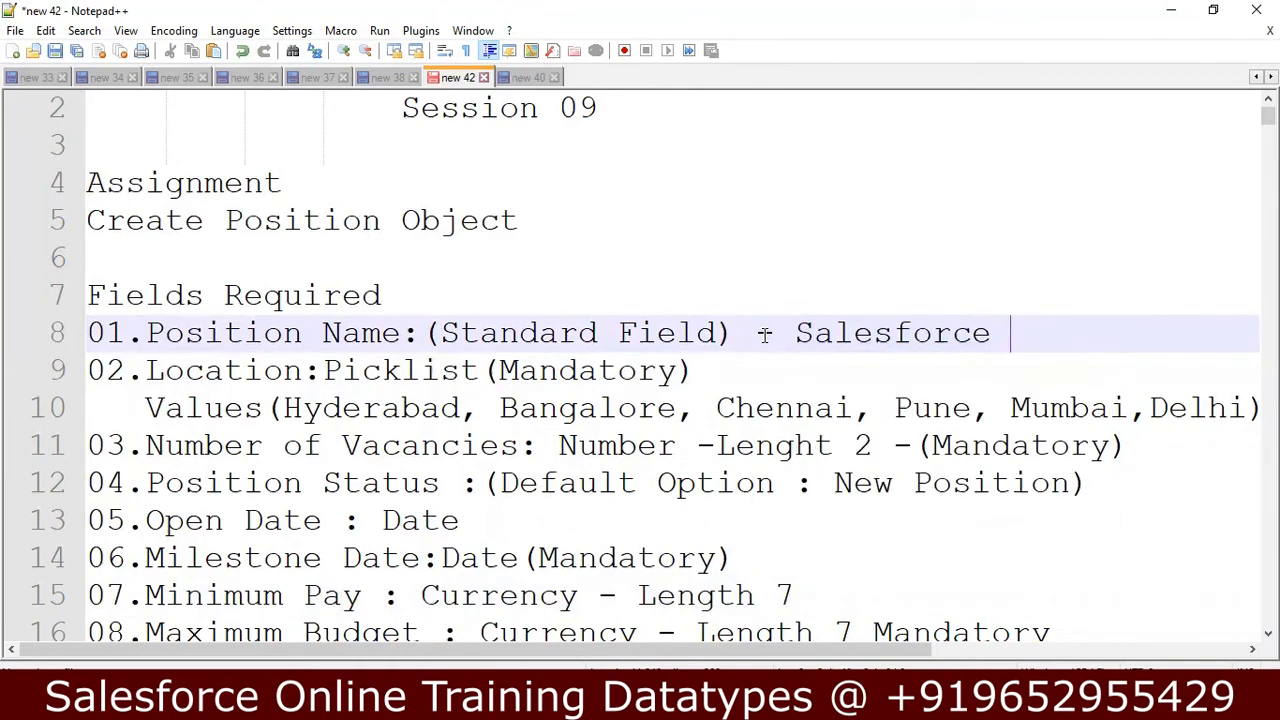
type("Developer")
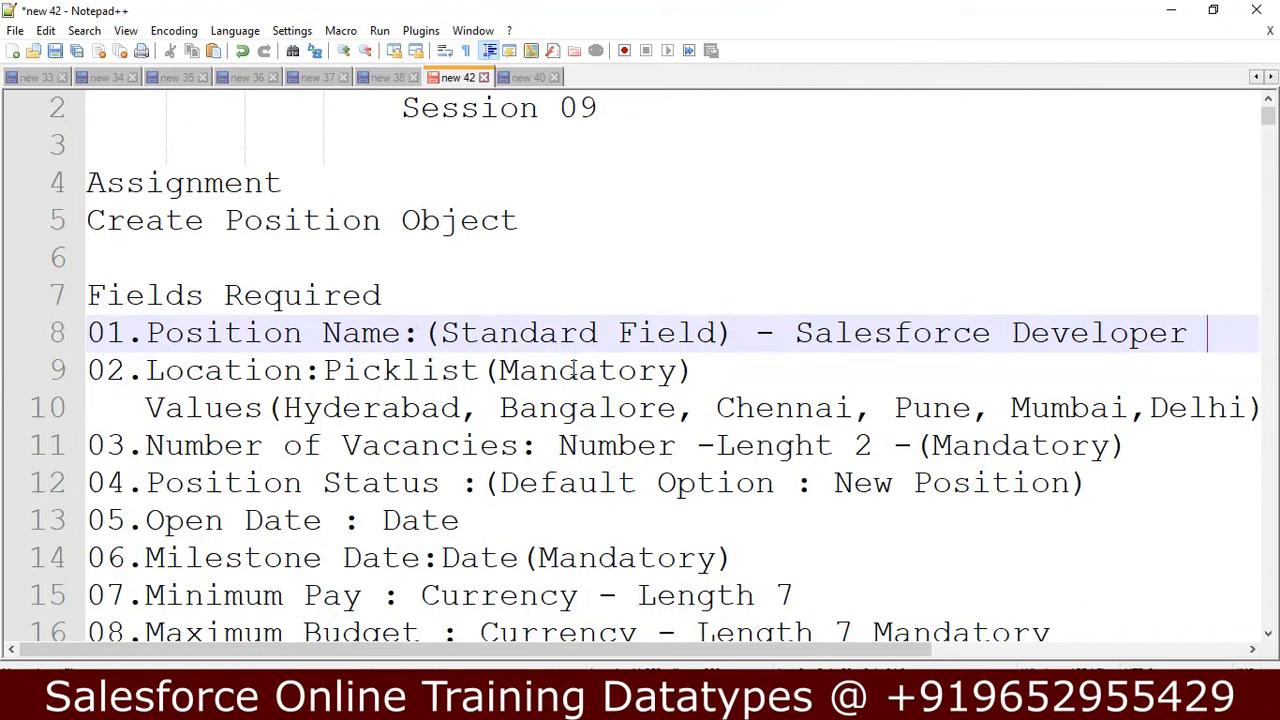
Append the sample value "- Hyderabad" to the Location picklist line of the assignment.
left_click(720, 377)
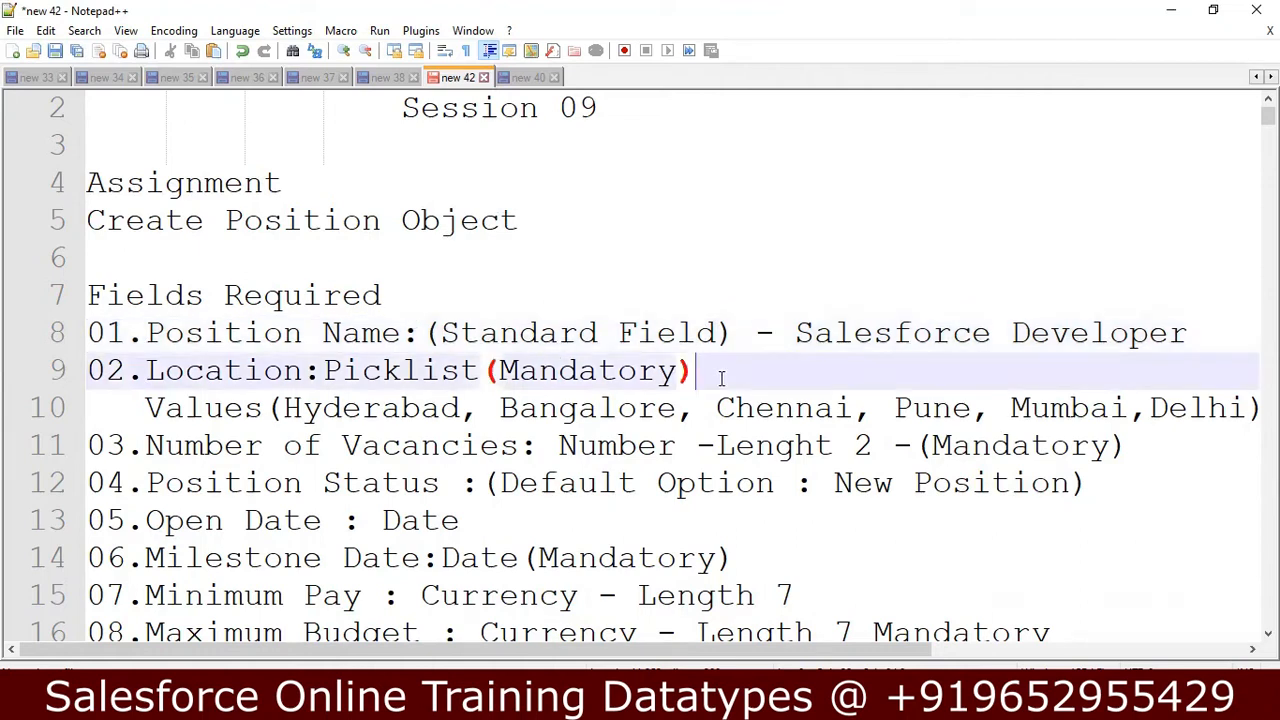
type("- ")
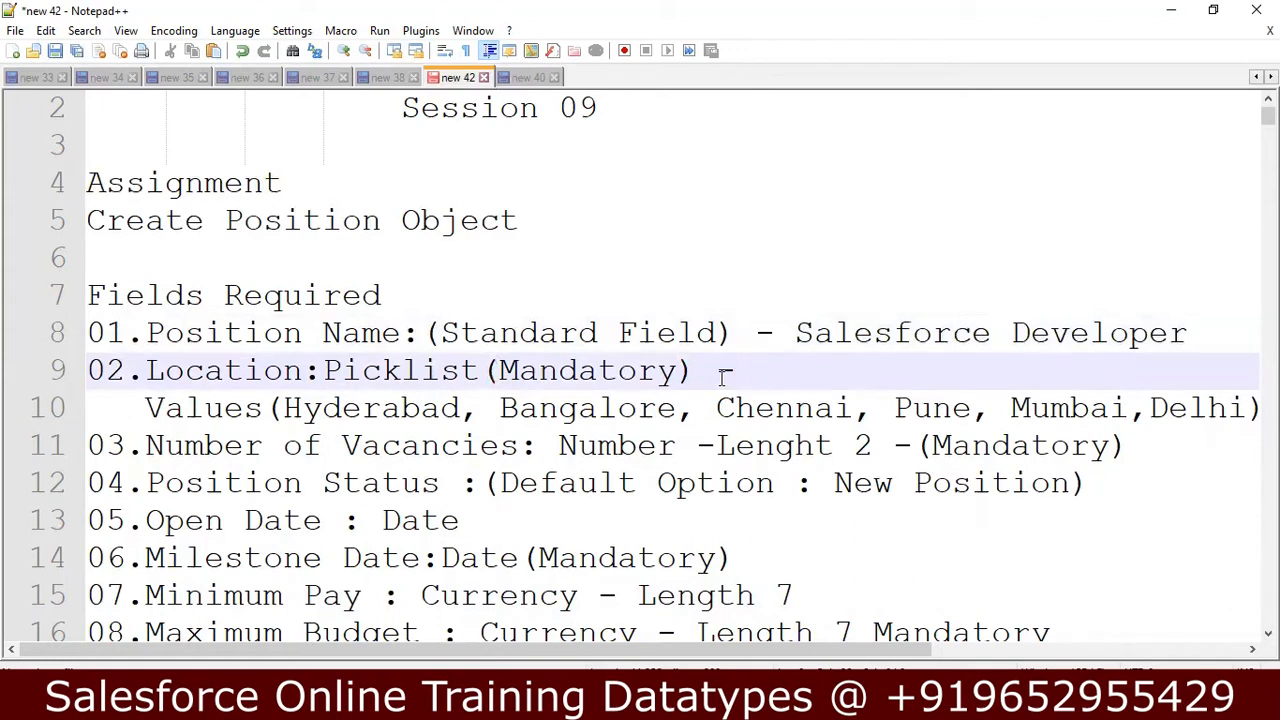
type("Hy")
type("d")
key("BackSpace")
type("yderabad")
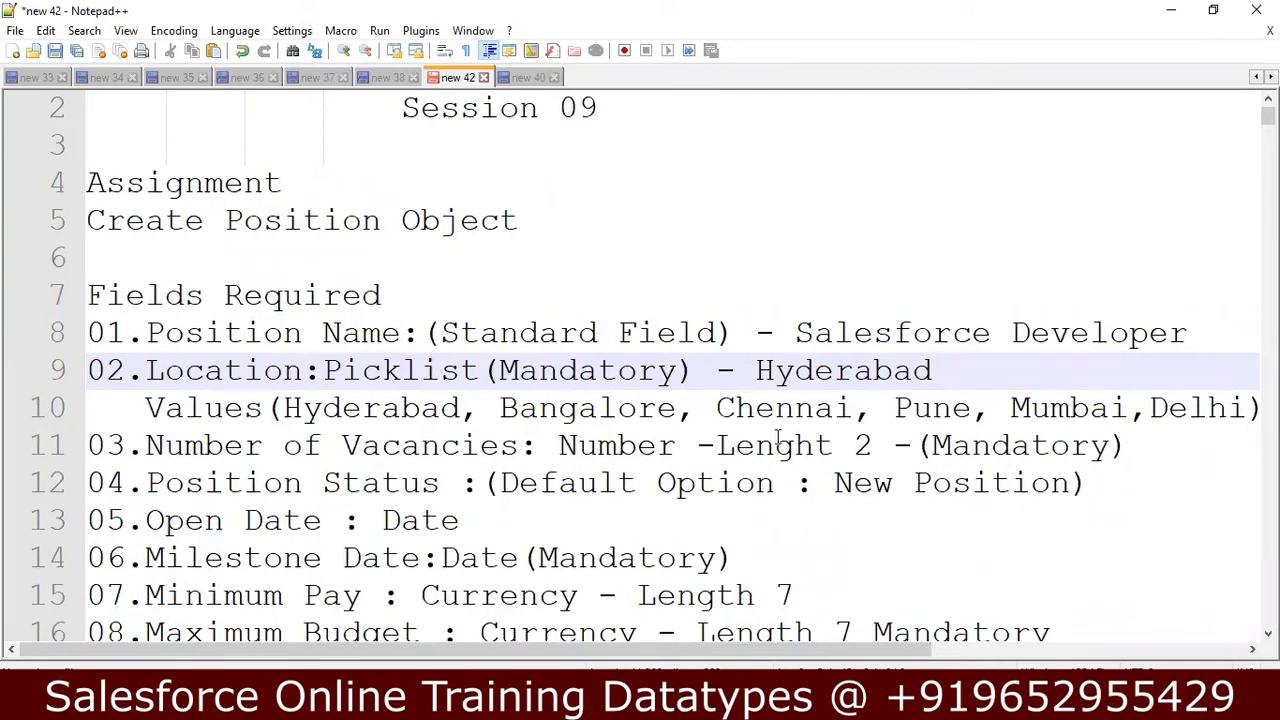
Review the Number of Vacancies and Position Status requirements in the assignment.
left_click(878, 446)
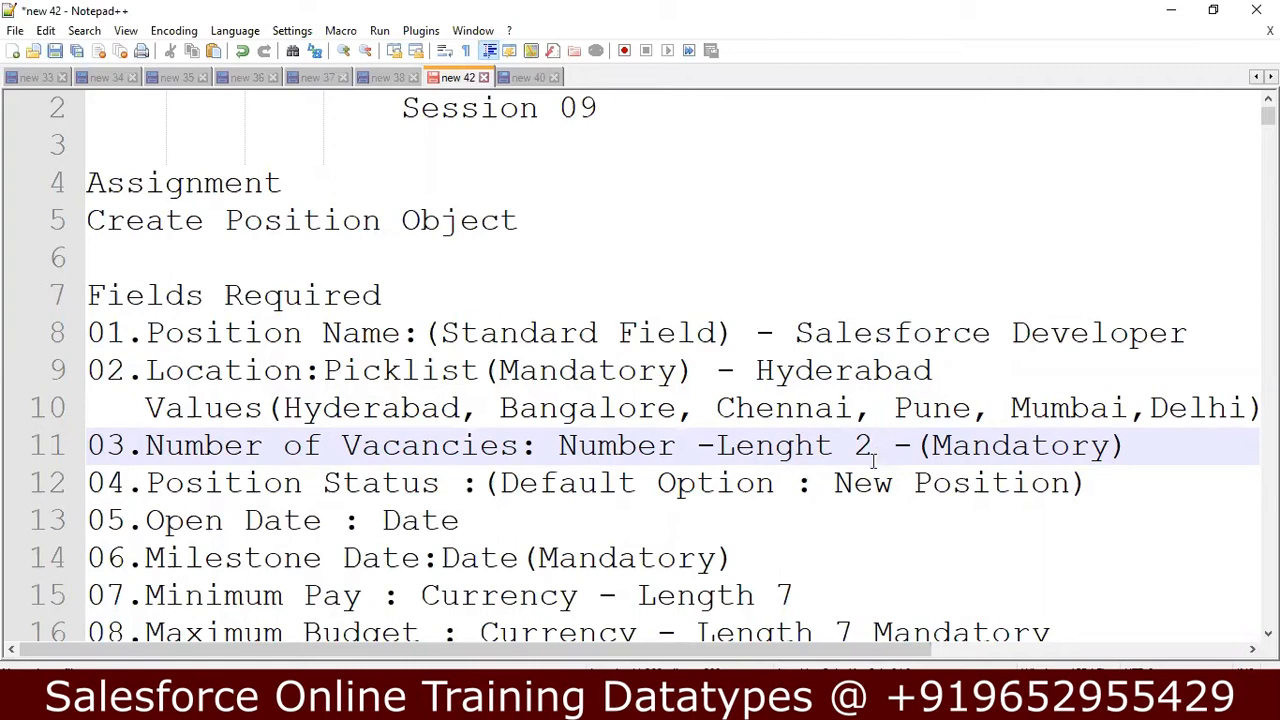
left_click(858, 483)
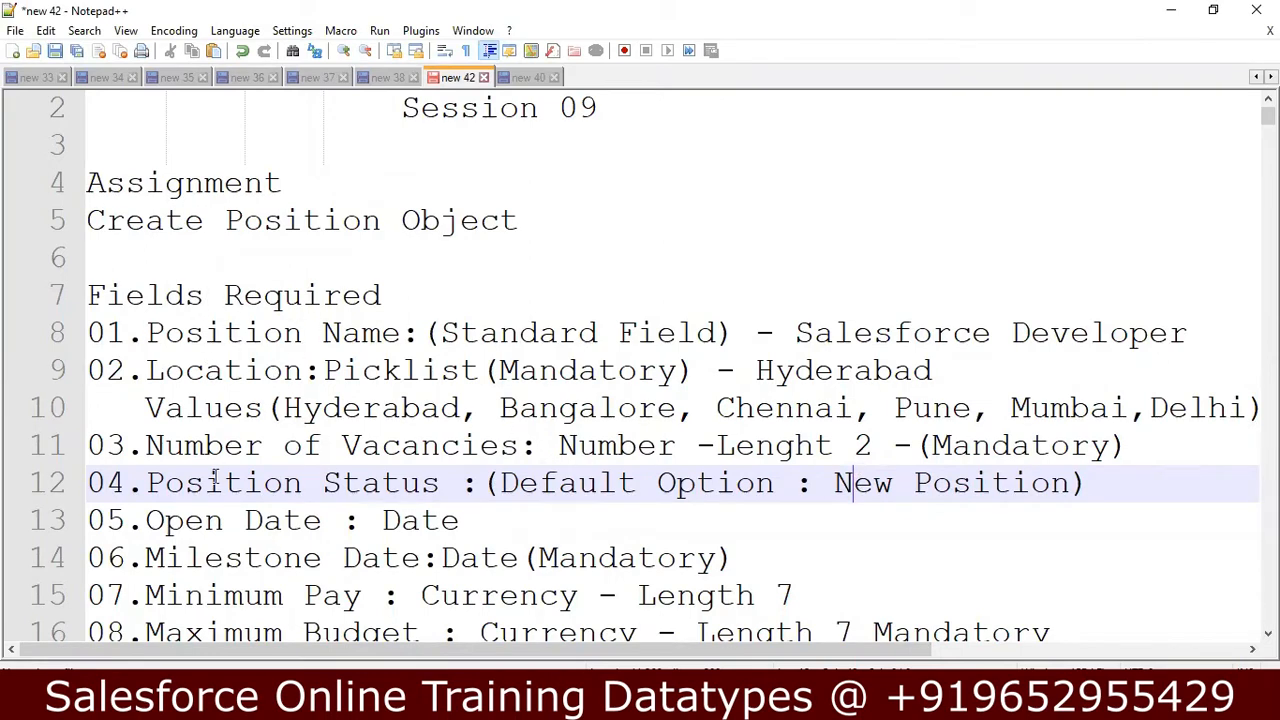
Switch from the assignment notes to Salesforce Setup in Chrome and proceed to the details of the new Text Area (Long) field.
left_click(195, 528)
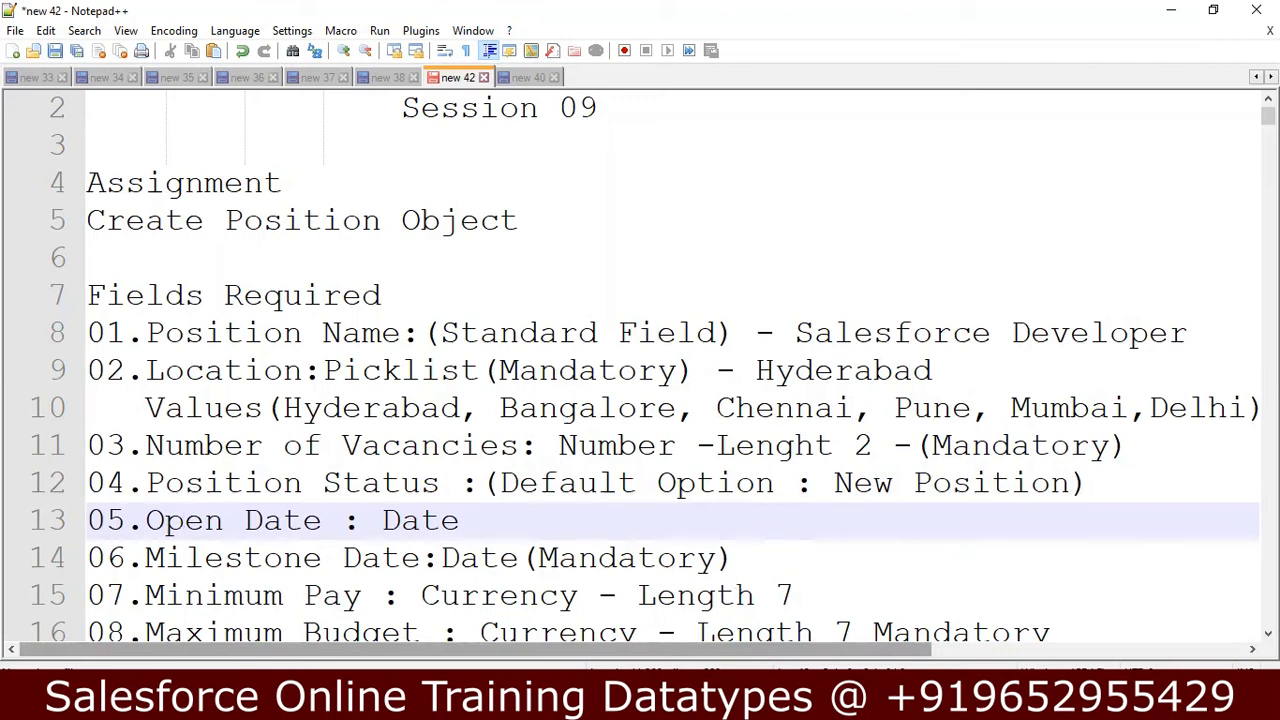
key("alt+Tab")
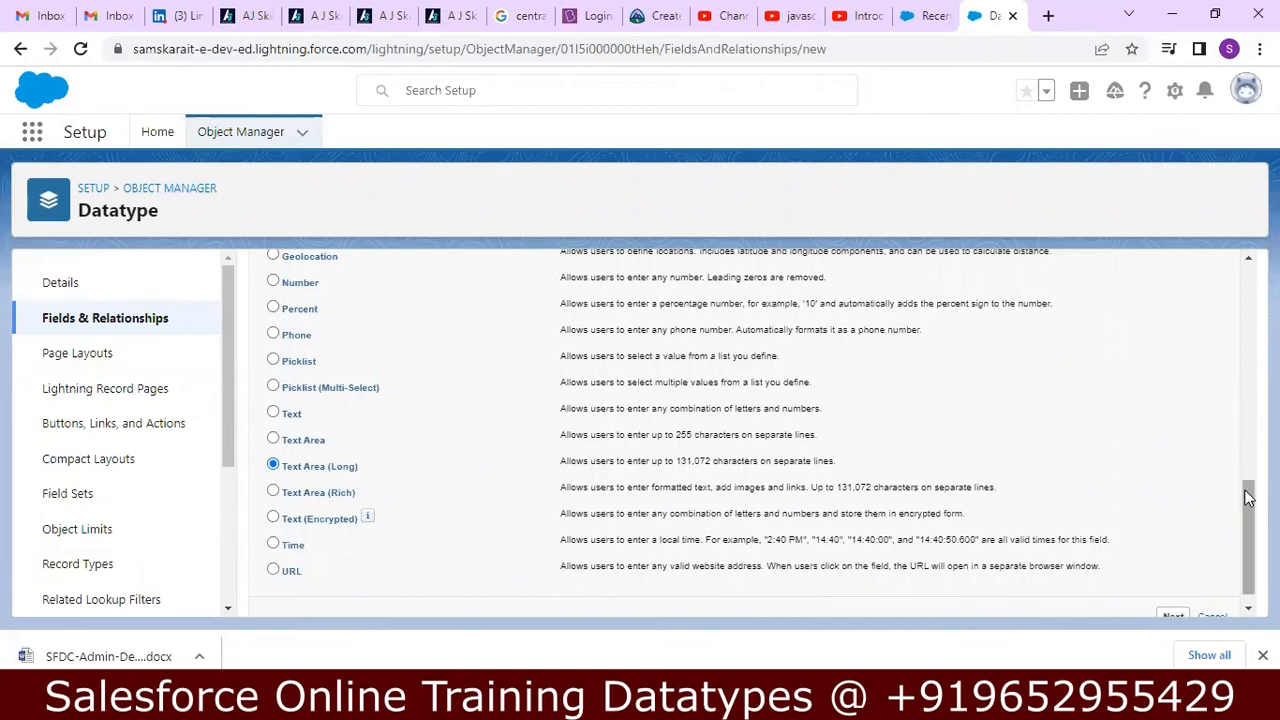
scroll(1248, 540, "down", 1)
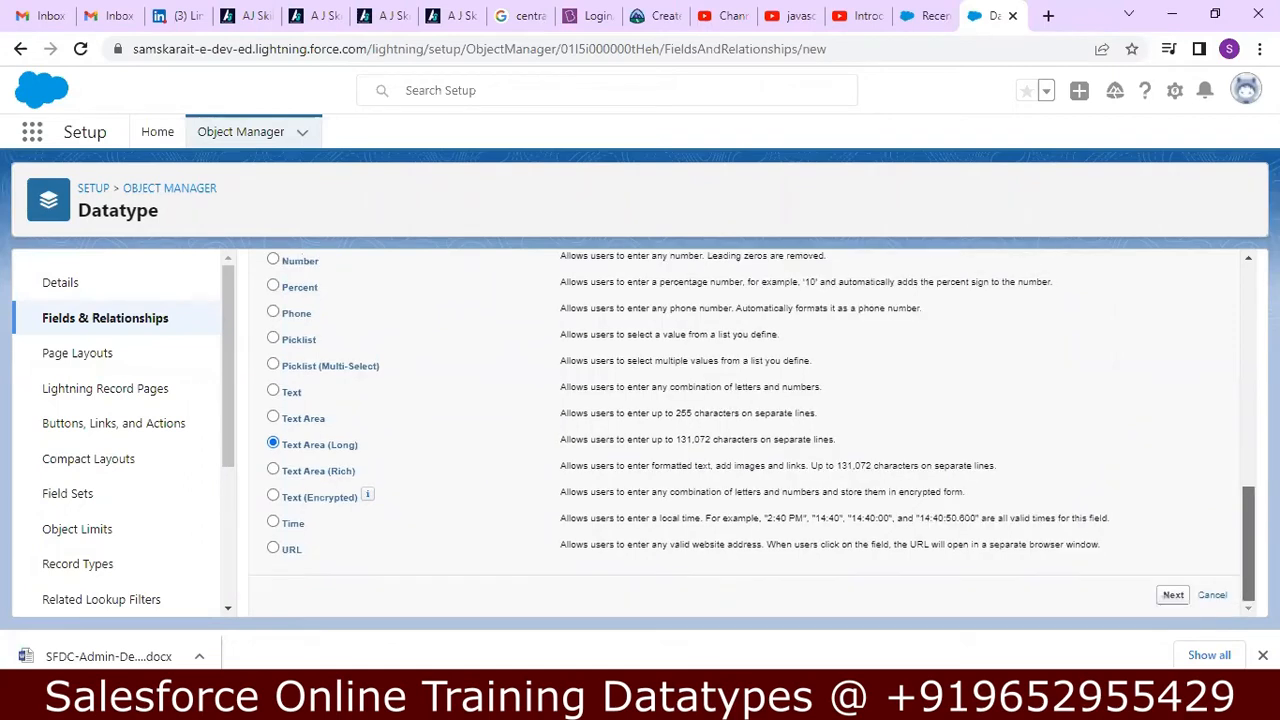
left_click(1176, 595)
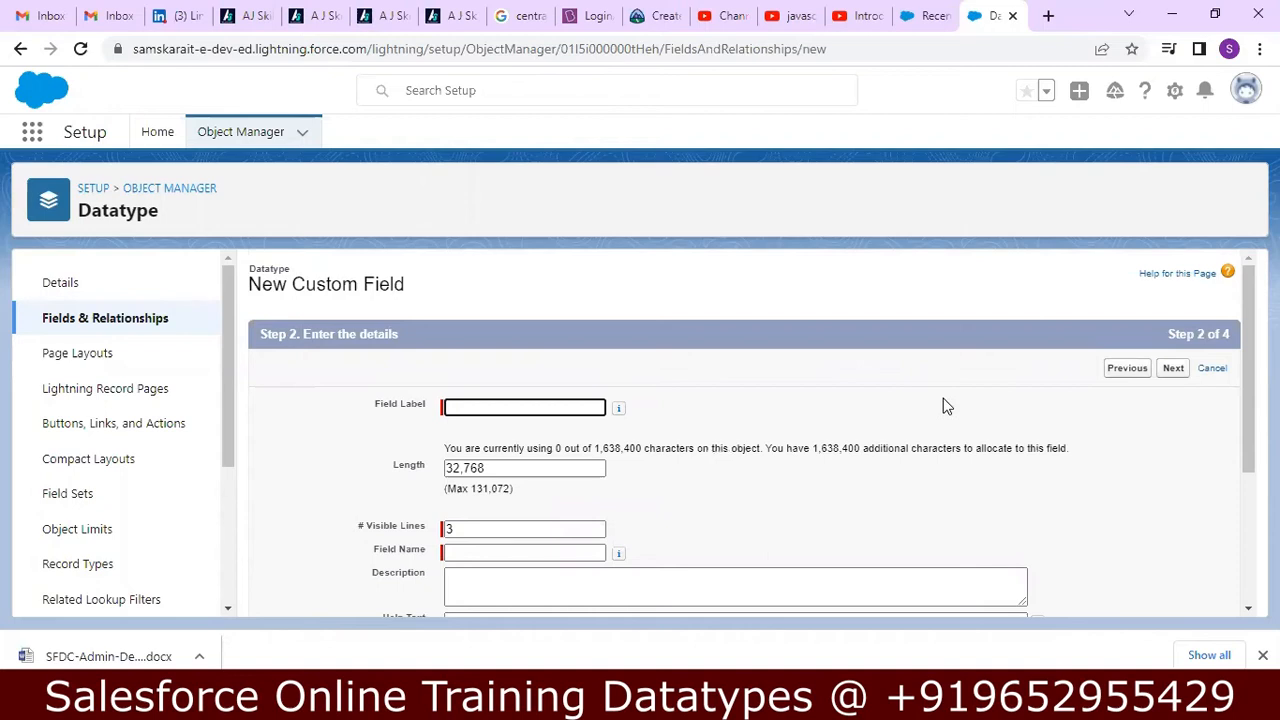
Open naukri.com in a new browser tab.
left_click(1049, 12)
type("nauk")
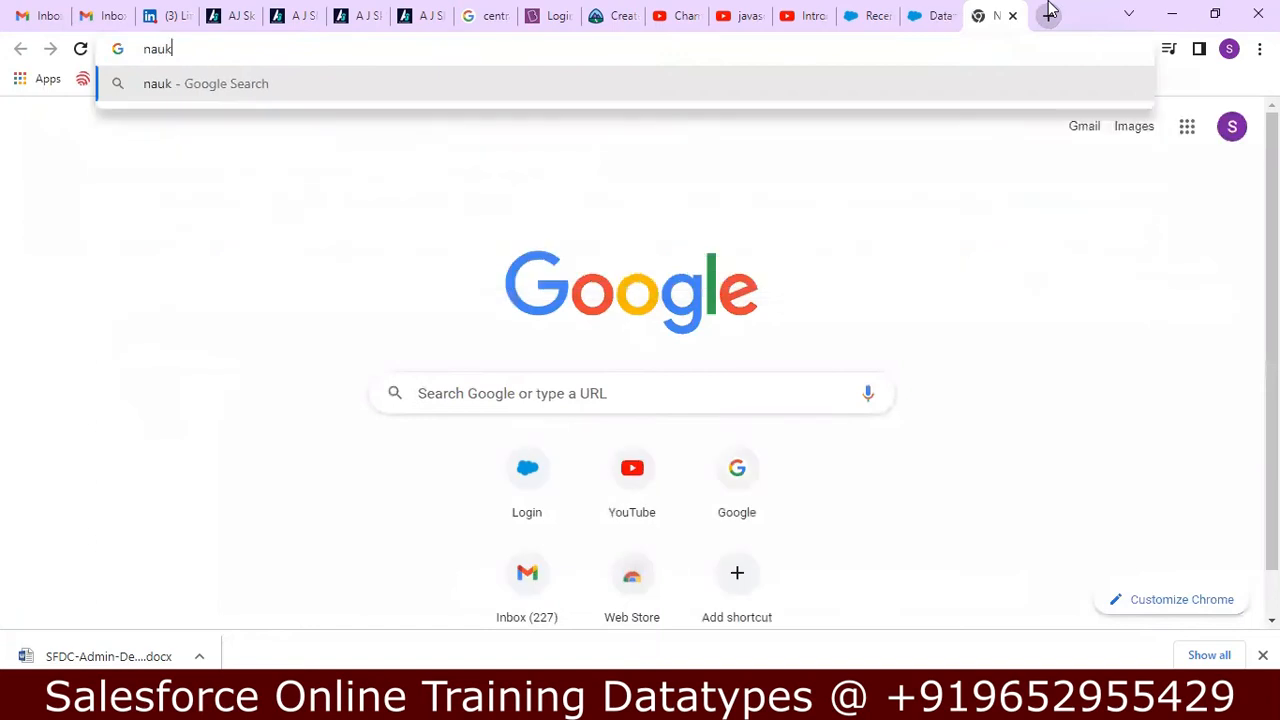
type("ri.com")
key("Return")
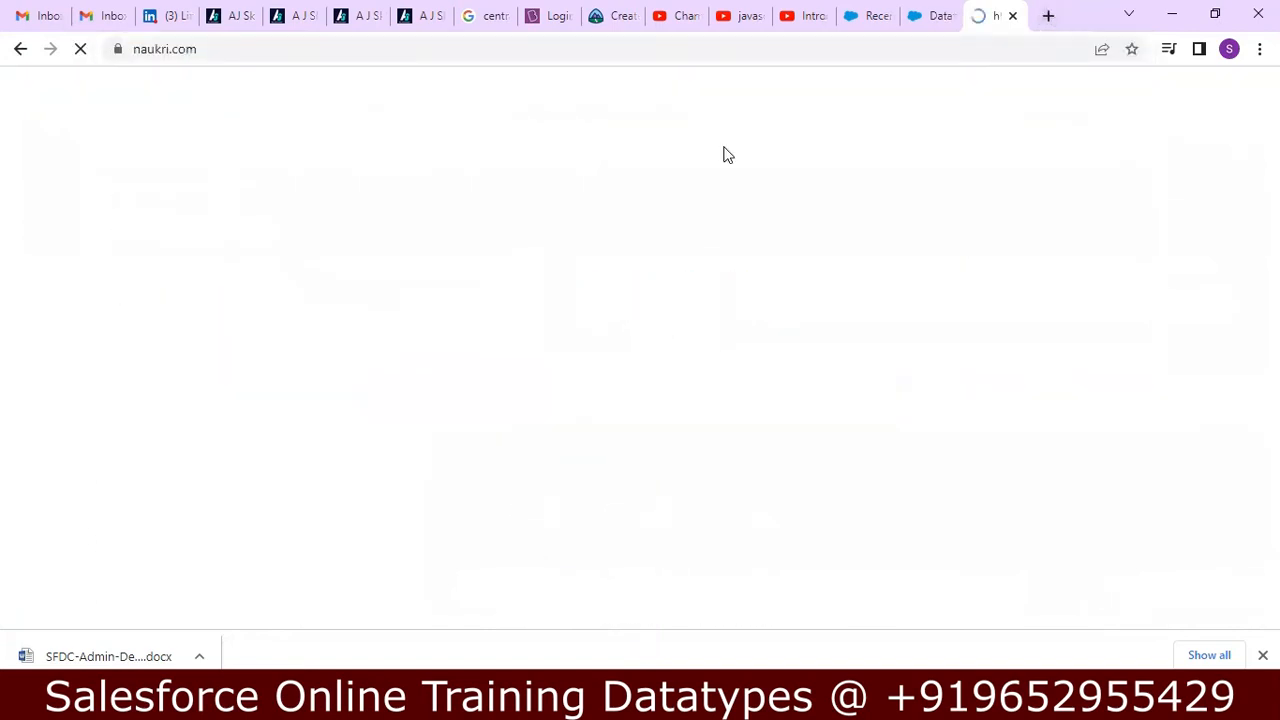
Search the job site for salesforce jobs.
left_click(423, 279)
type("sa")
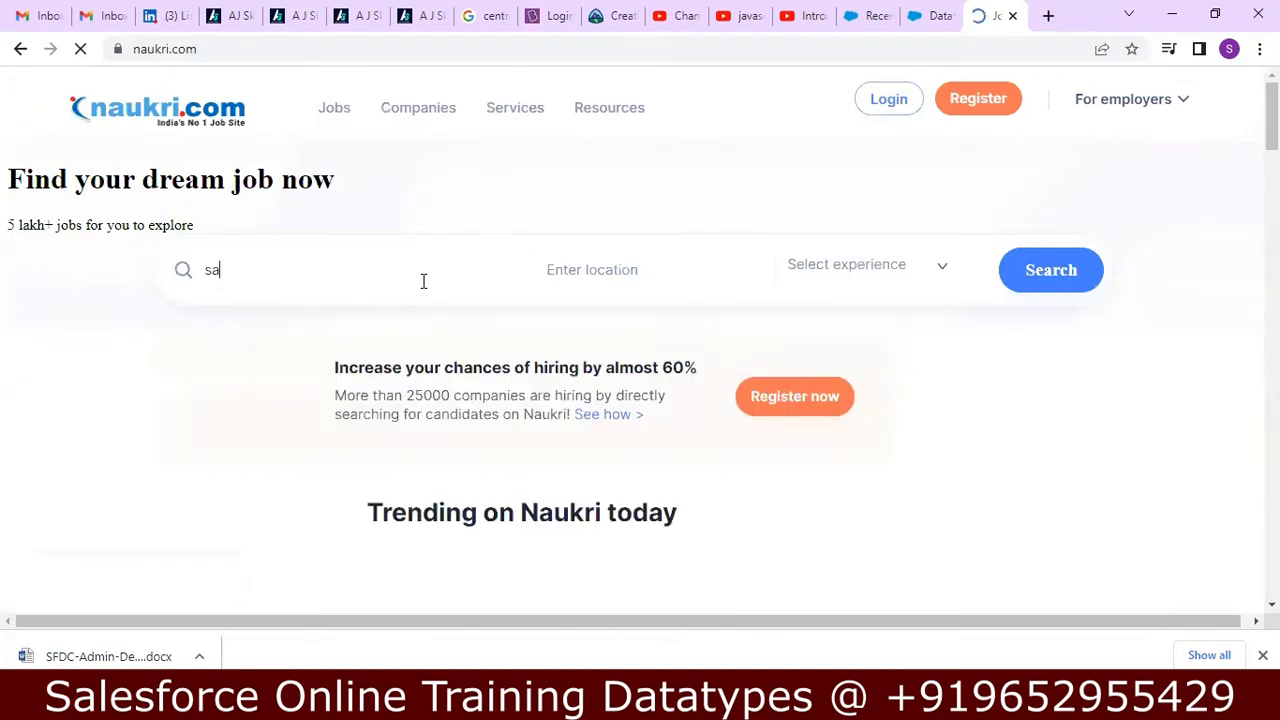
type("lesforce")
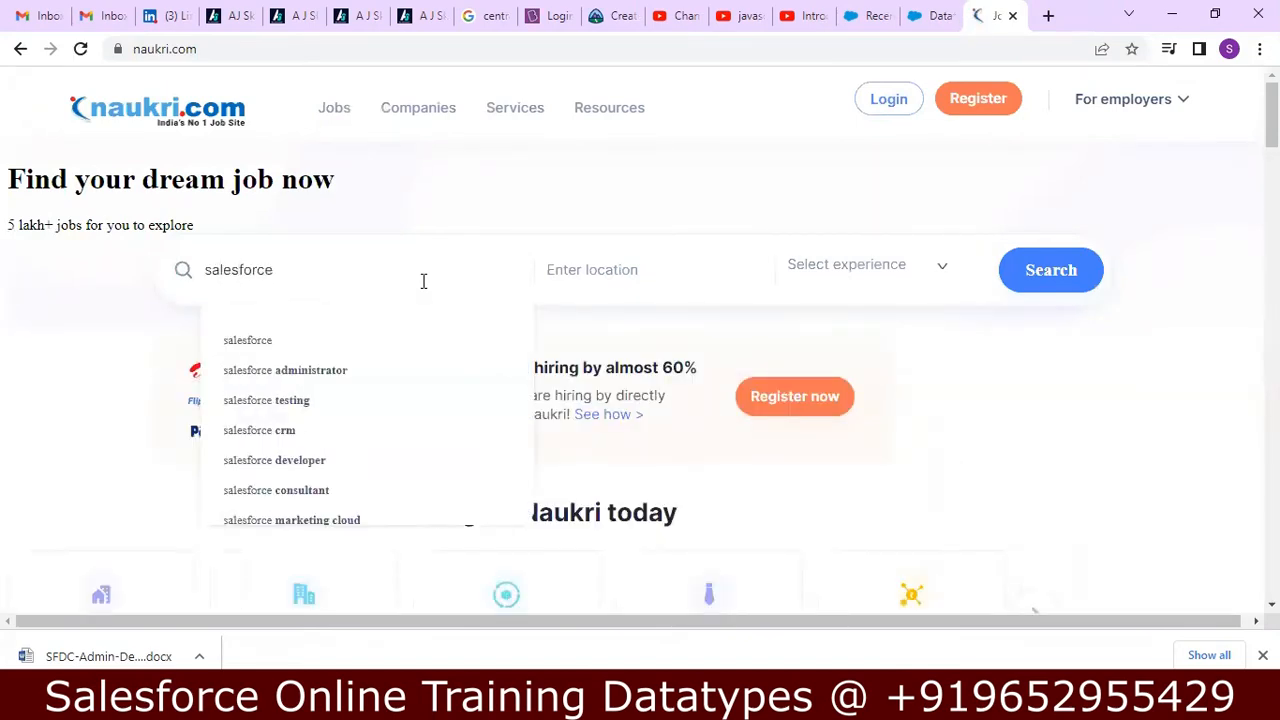
left_click(389, 348)
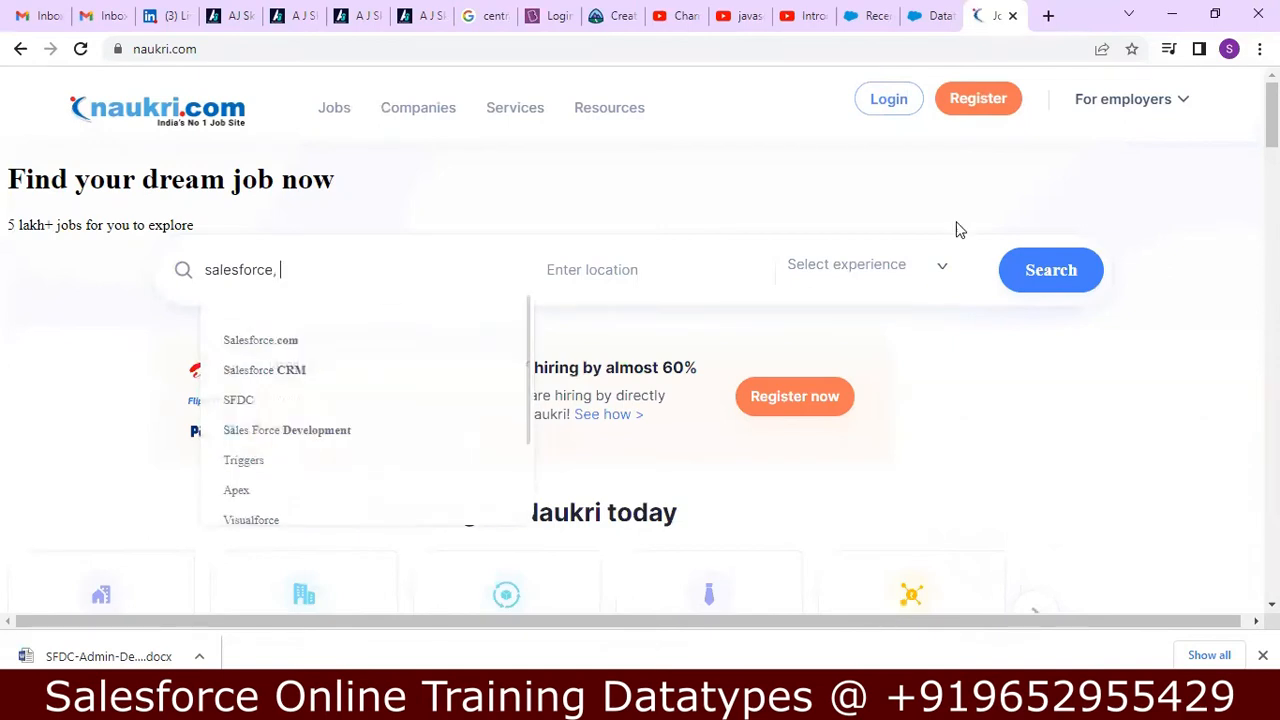
left_click(1031, 274)
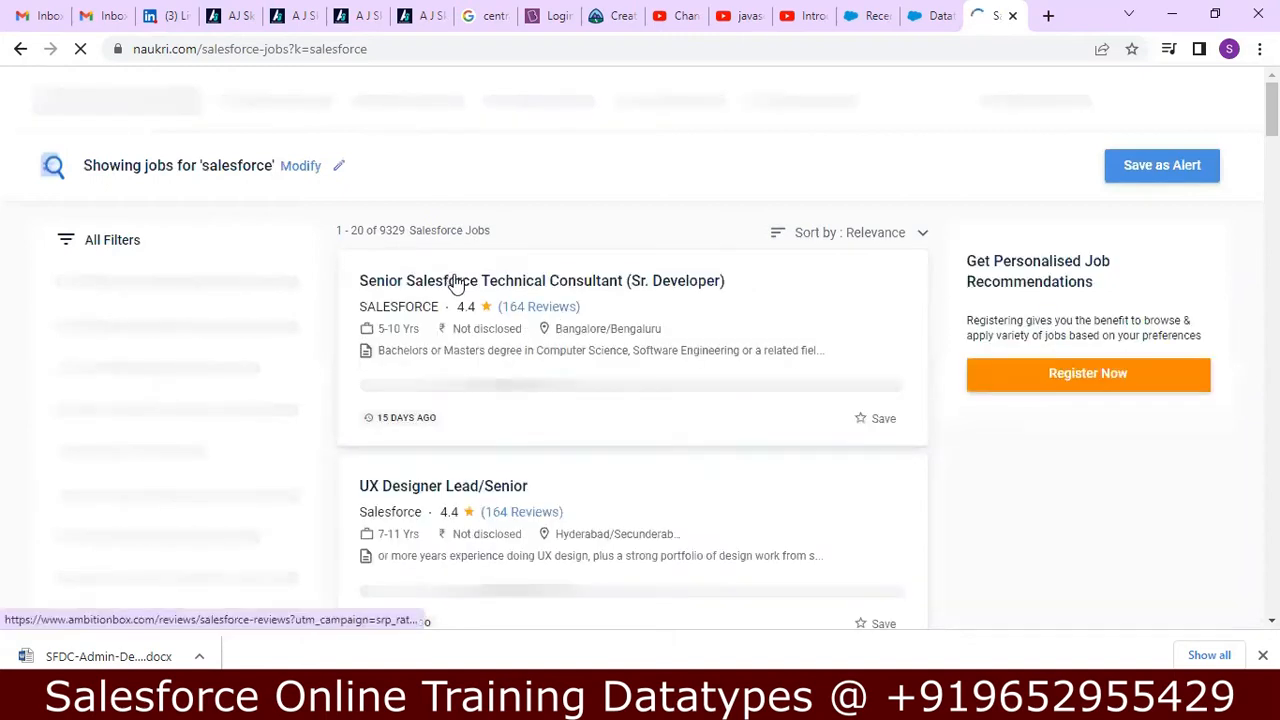
Open the Senior Salesforce Technical Consultant (Sr. Developer) listing and block the site's location request.
left_click(457, 285)
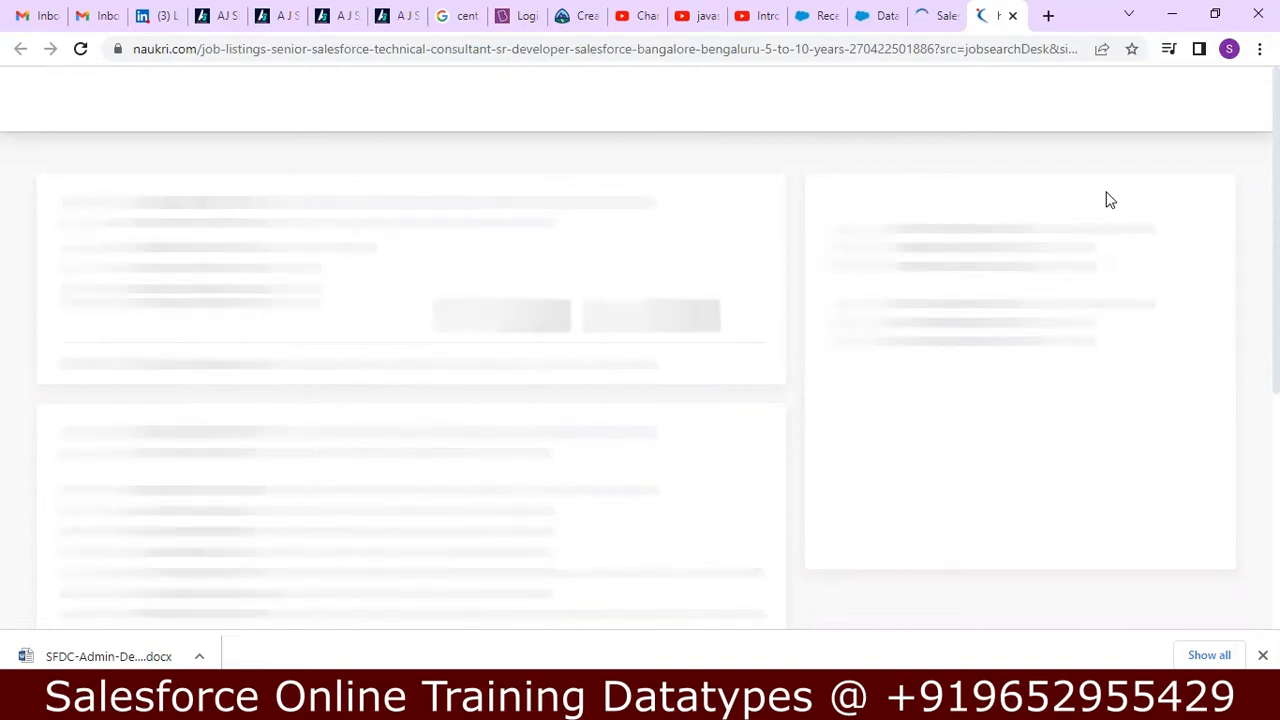
left_click(945, 18)
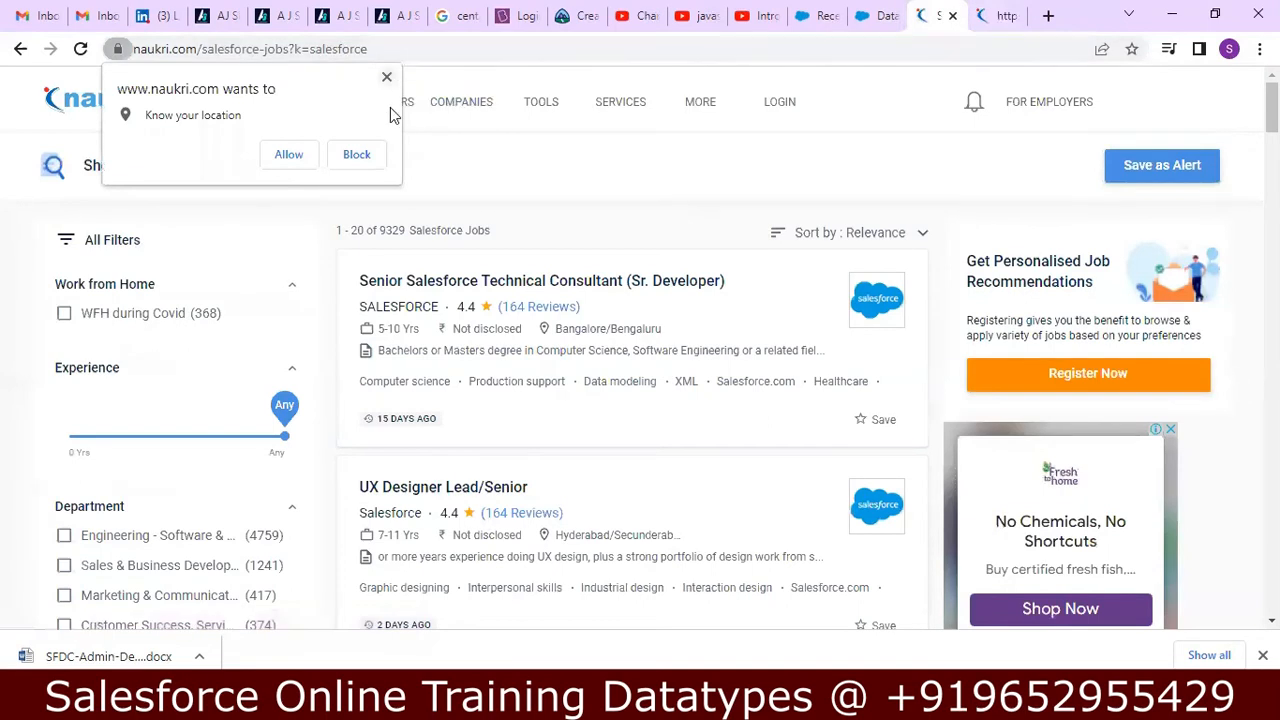
left_click(368, 158)
left_click(997, 22)
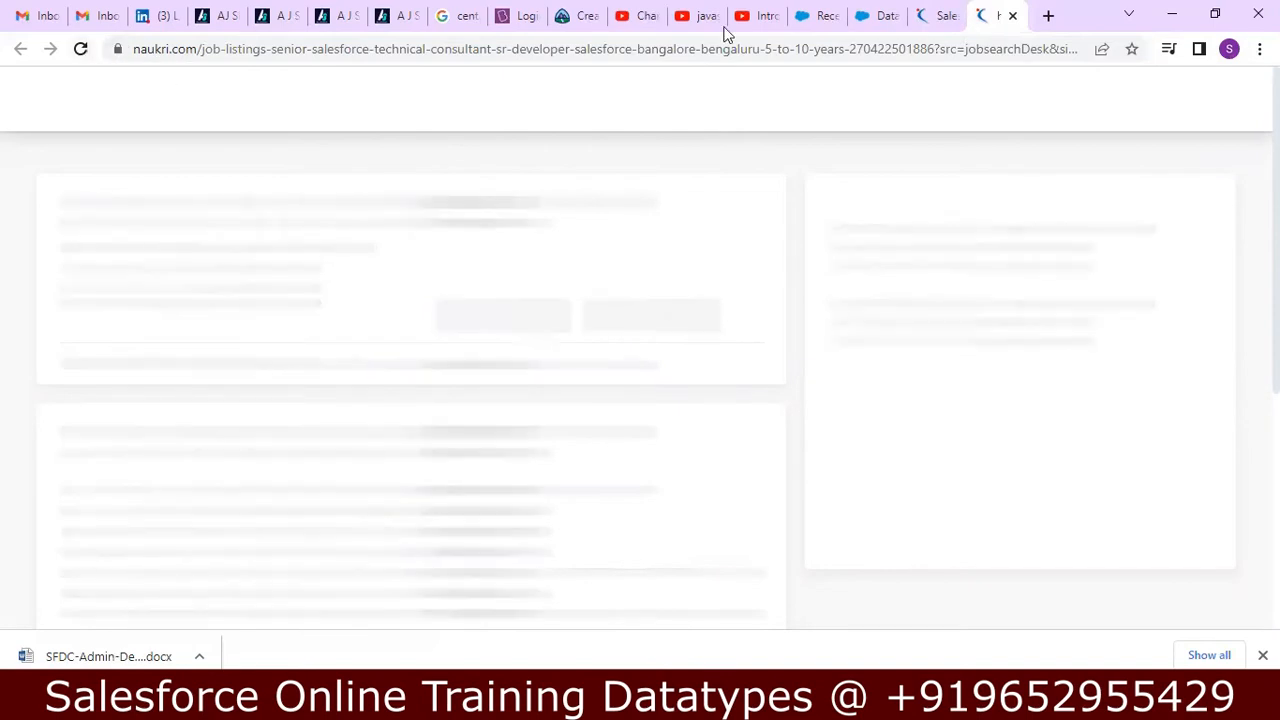
Open the UX Designer Lead/Senior listing from the search results in a new tab and show it.
left_click(946, 14)
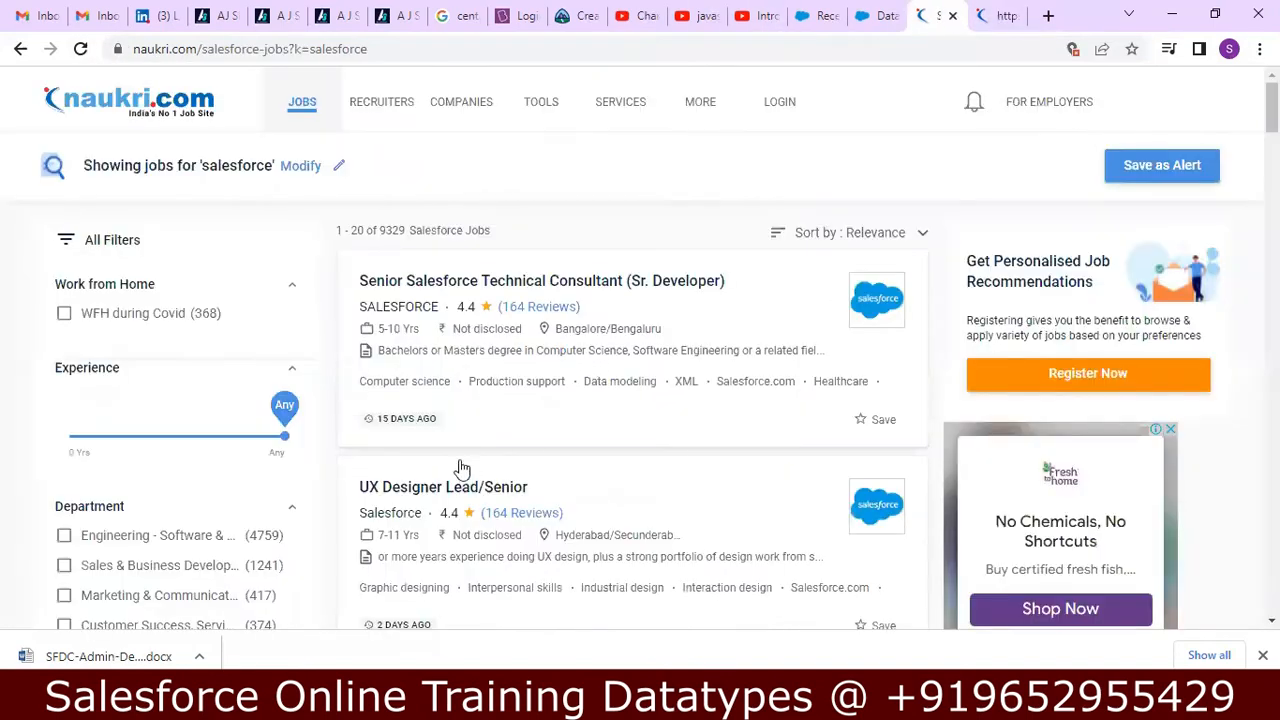
right_click(497, 497)
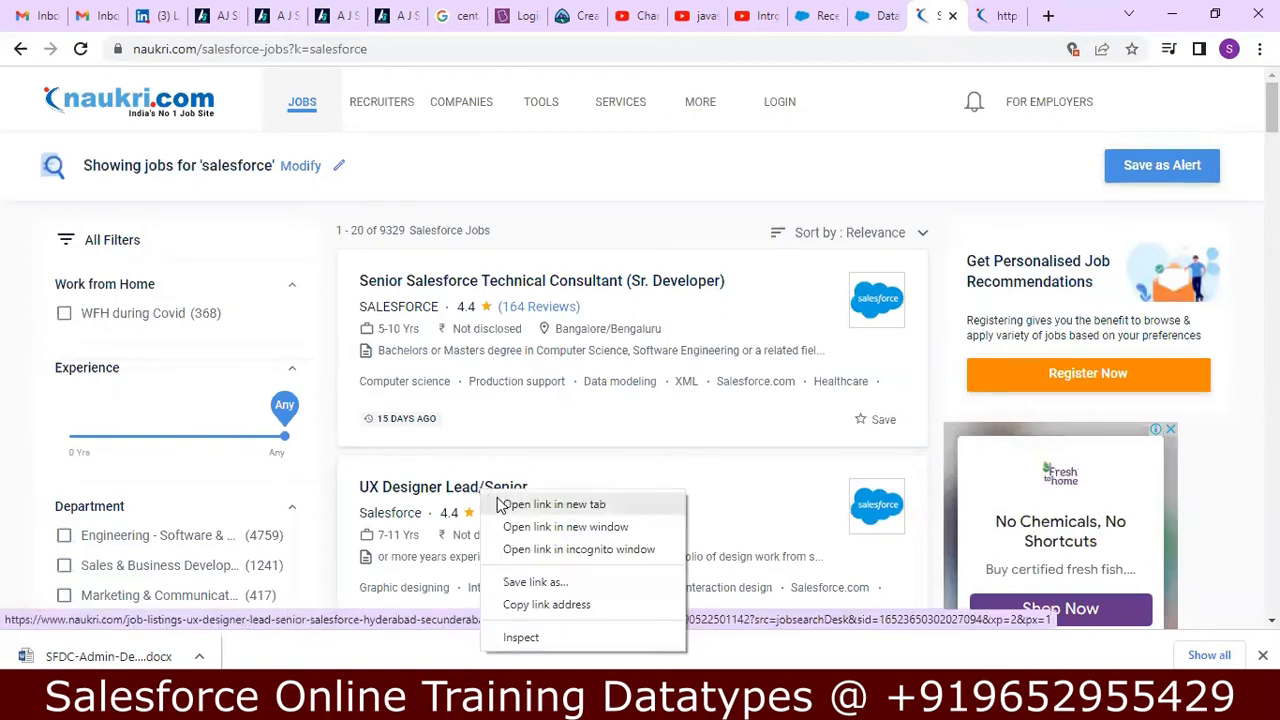
left_click(553, 504)
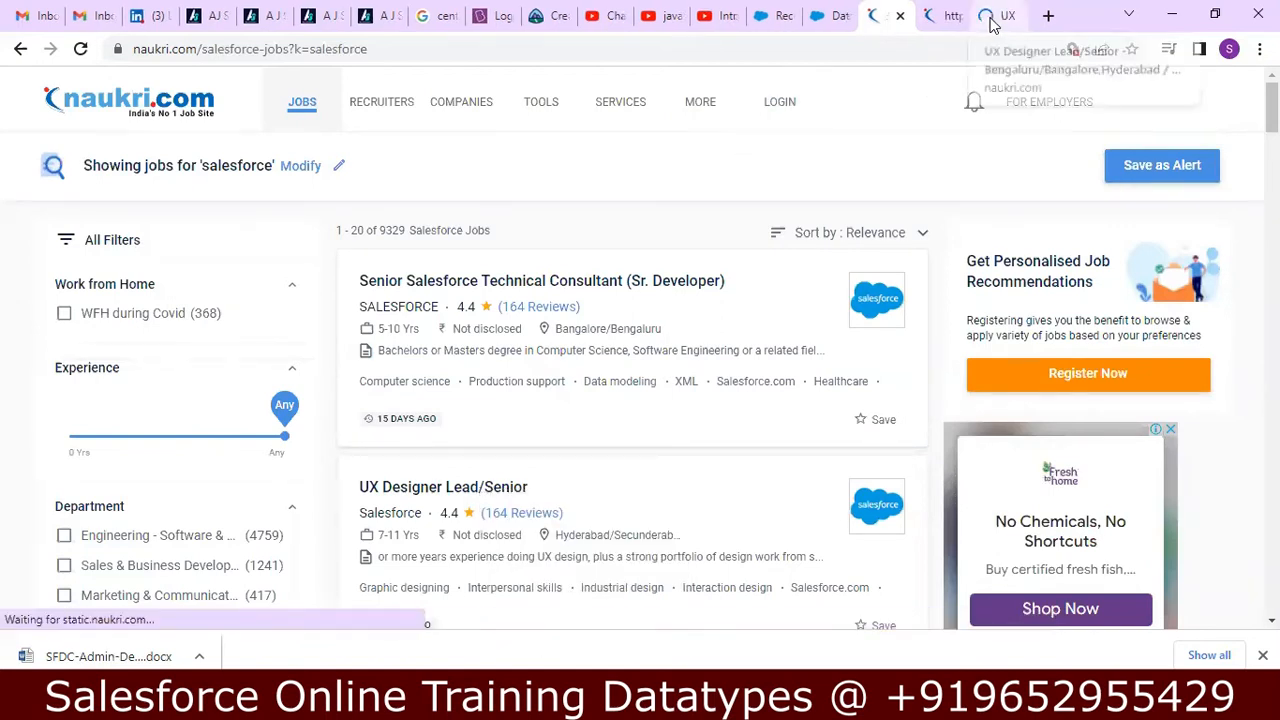
left_click(990, 18)
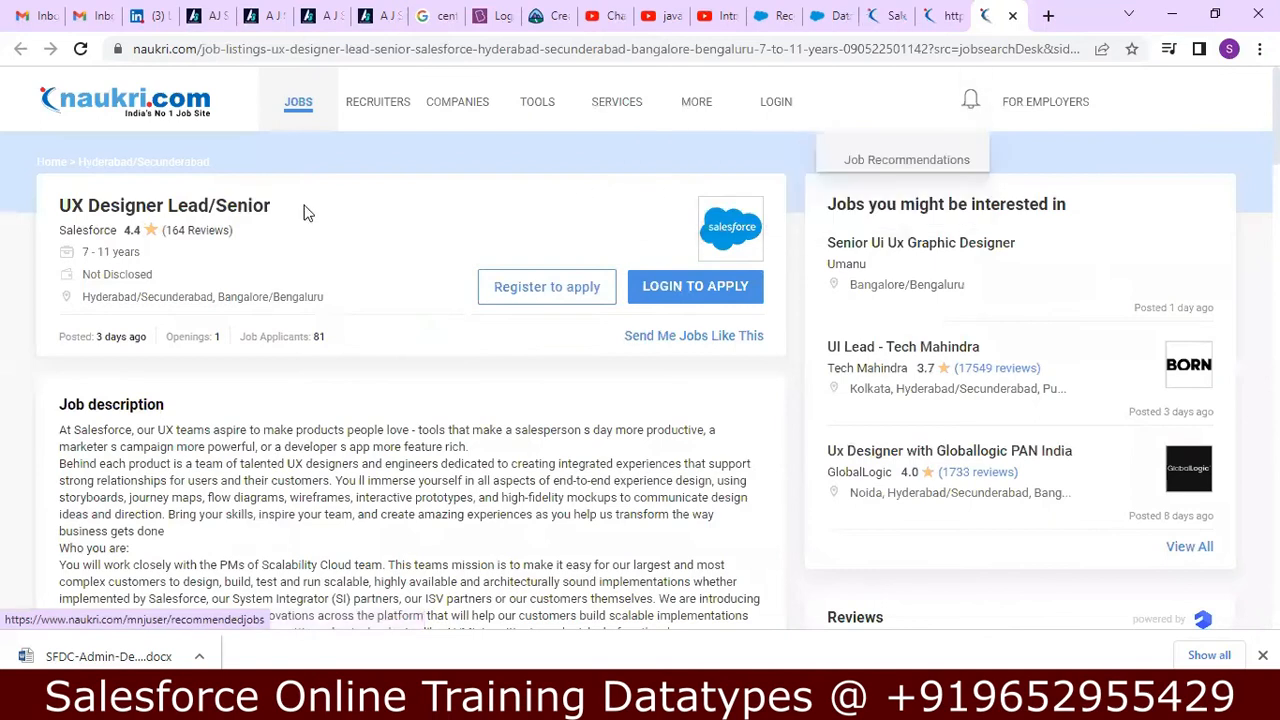
Examine the UX Designer Lead/Senior posting's title and job description, down to its role, education and key skills.
left_click_drag(294, 209, 63, 207)
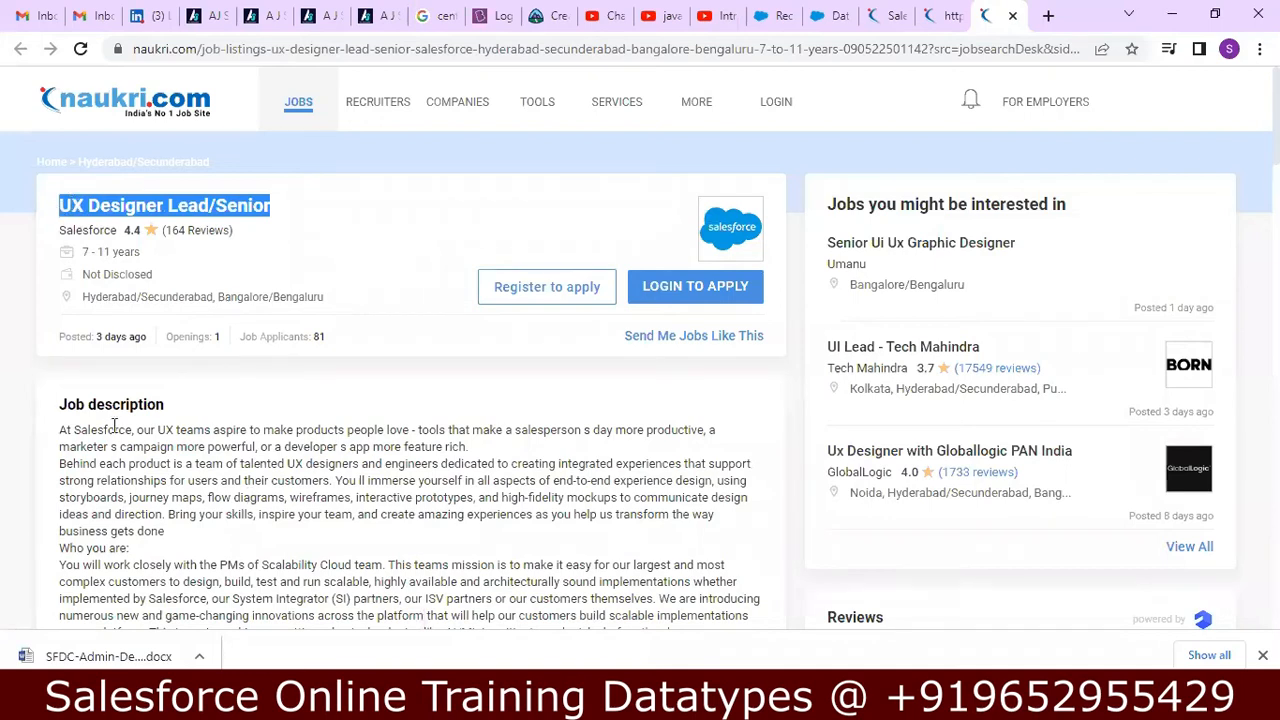
triple_click(182, 400)
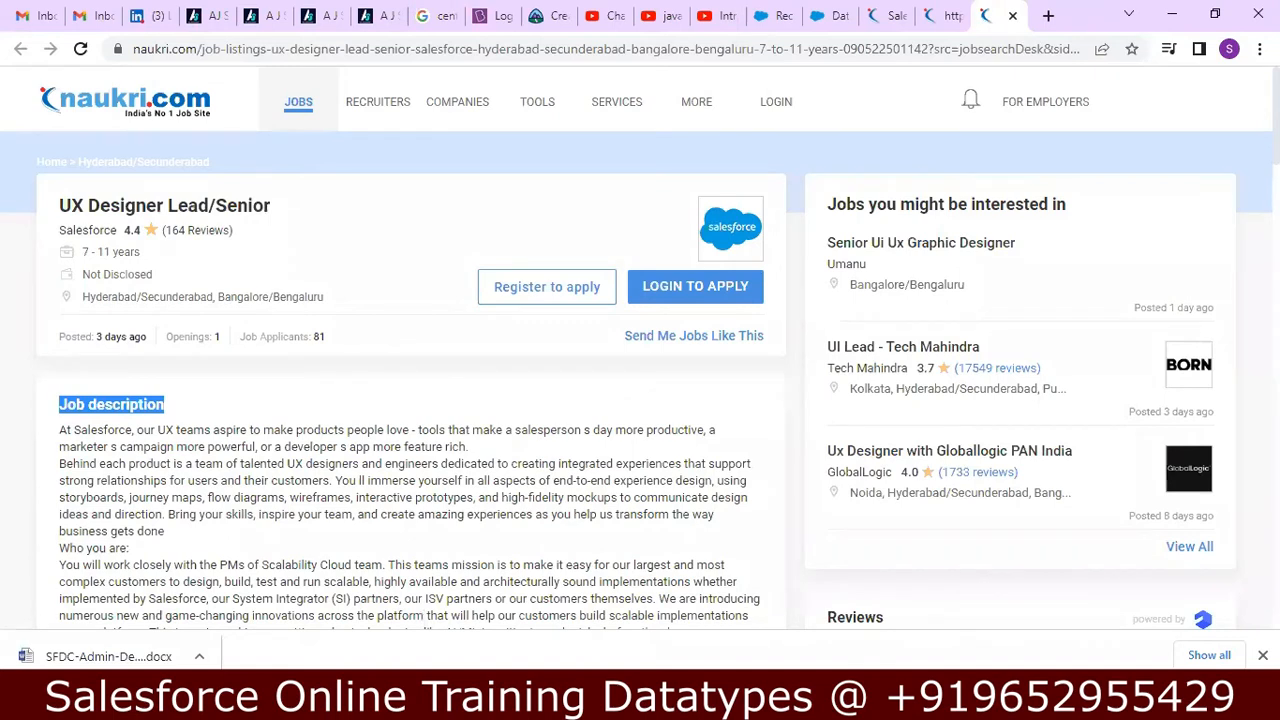
scroll(640, 400, "down", 3)
scroll(640, 400, "down", 3)
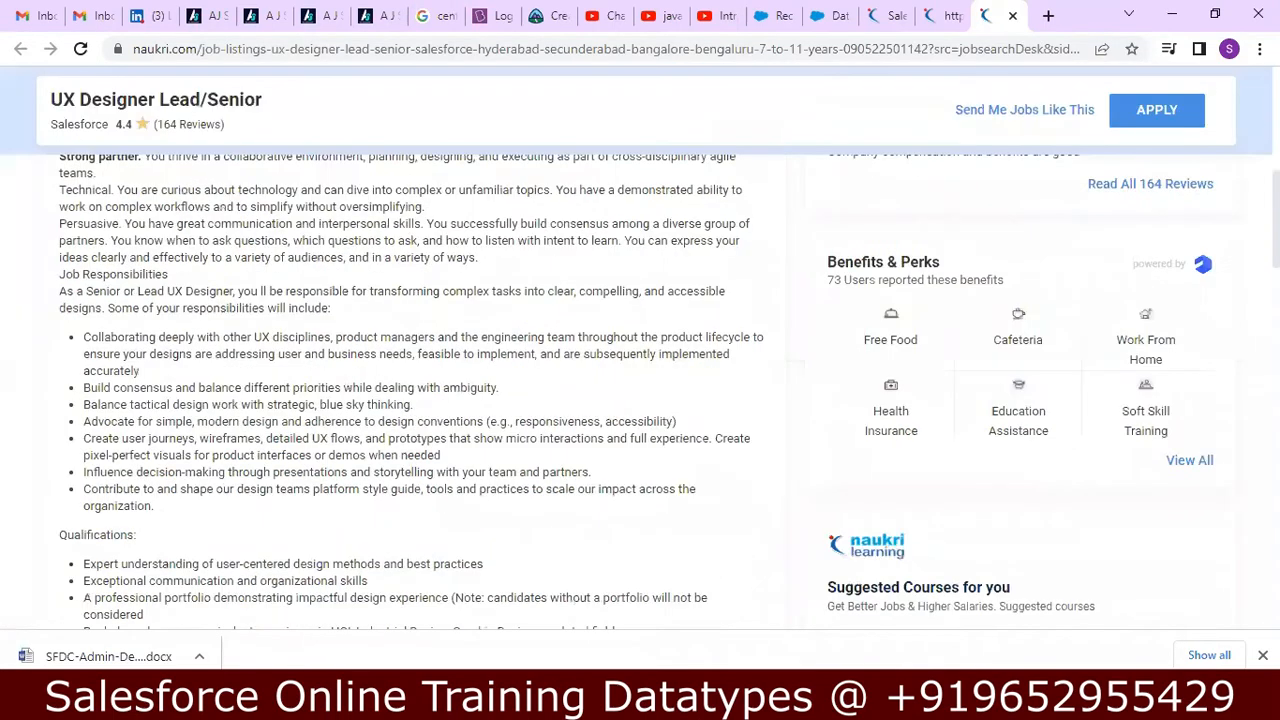
scroll(640, 400, "down", 3)
scroll(640, 400, "up", 1)
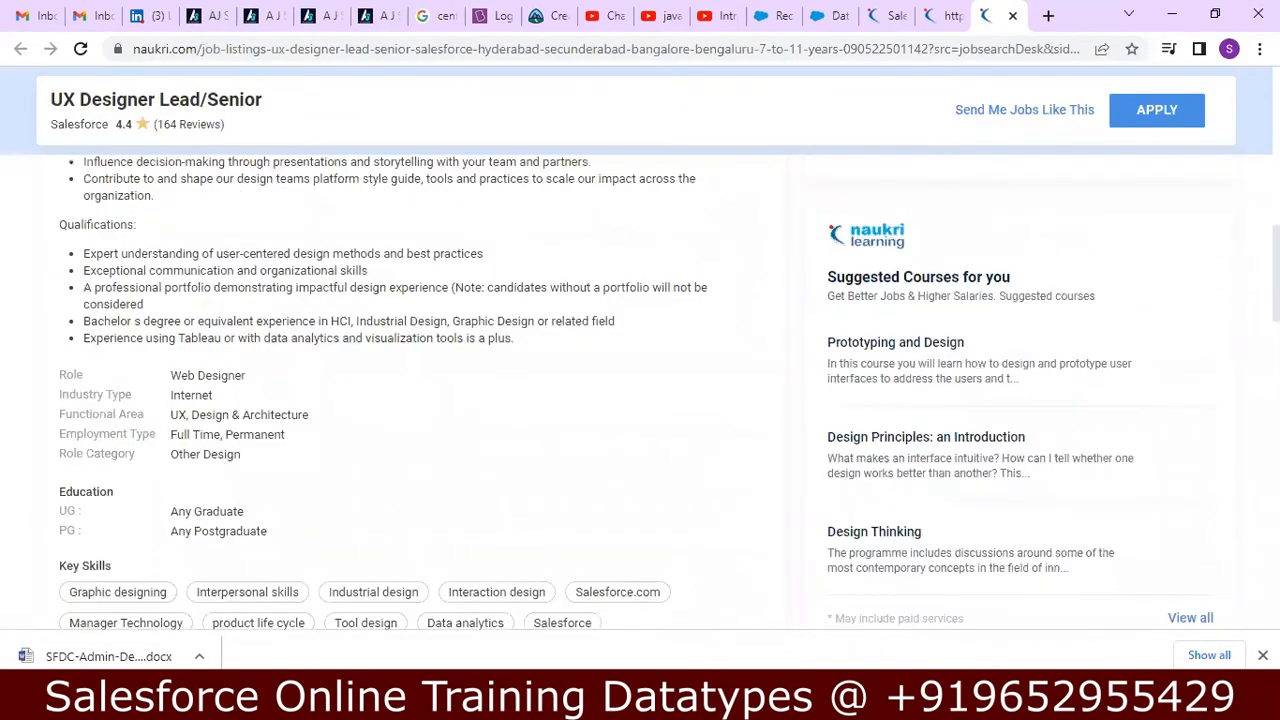
scroll(640, 400, "up", 2)
scroll(640, 400, "up", 3)
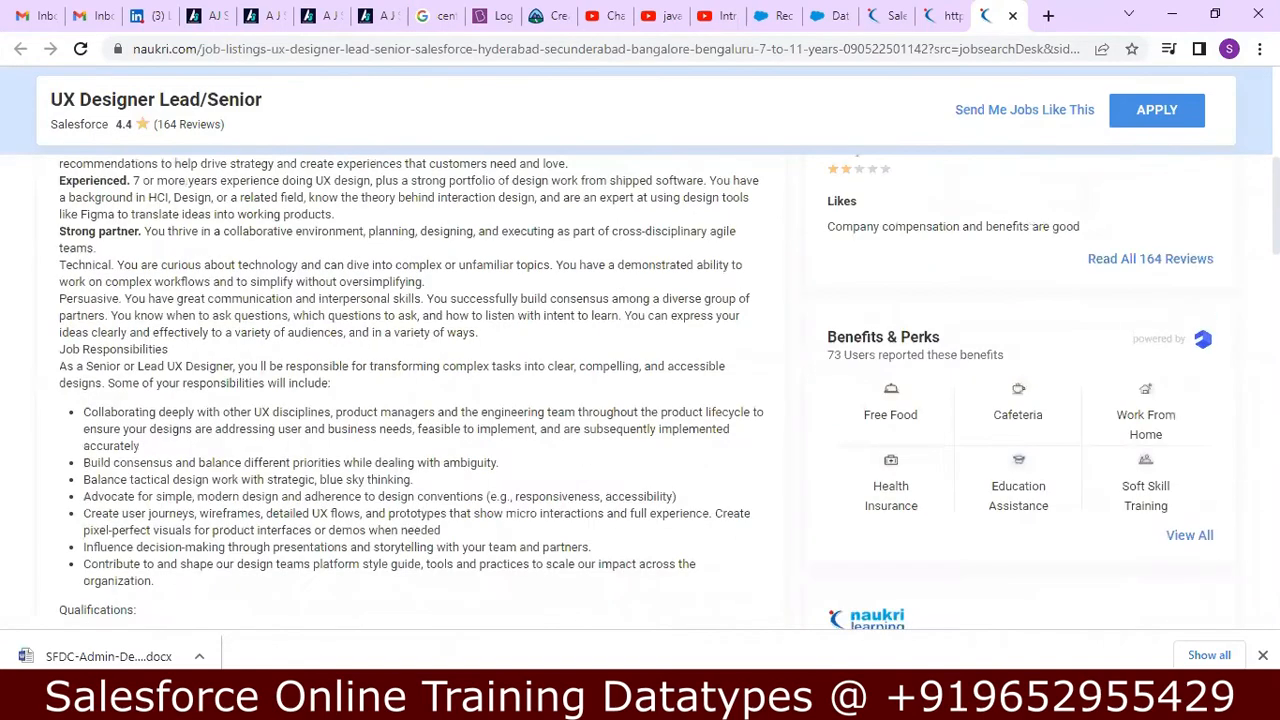
scroll(640, 400, "up", 2)
scroll(640, 400, "up", 2)
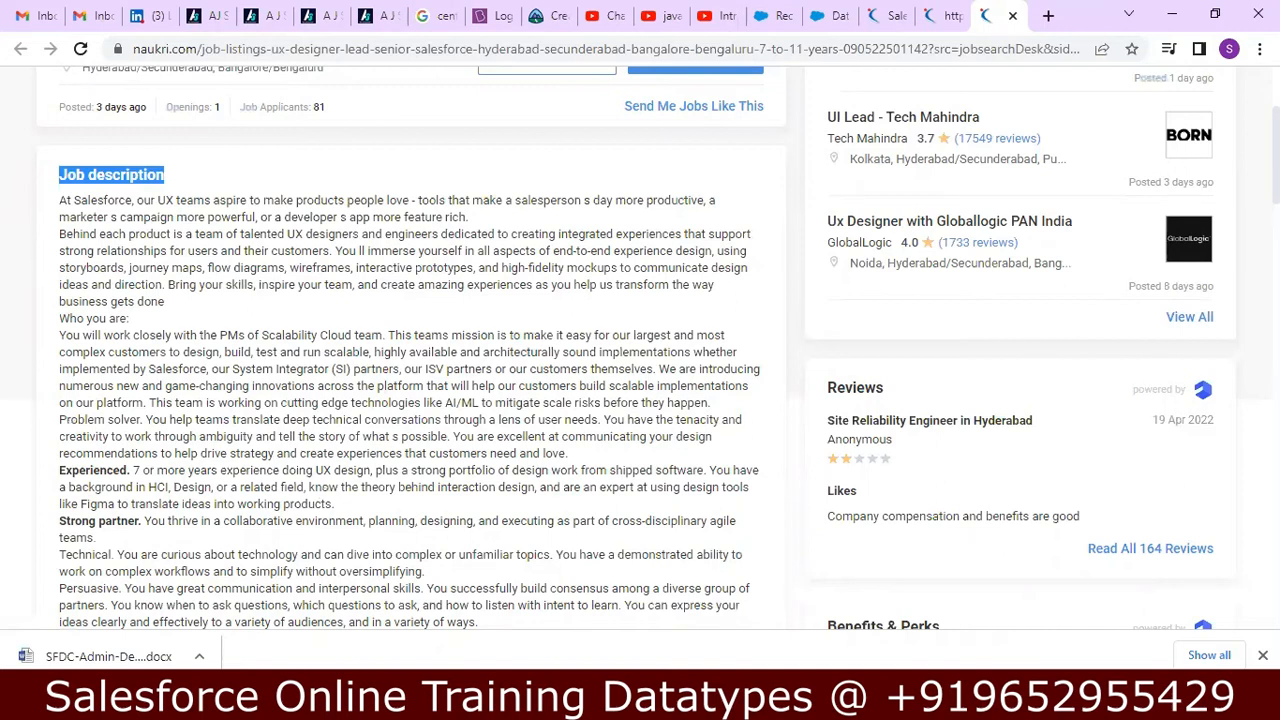
scroll(640, 350, "up", 1)
scroll(640, 350, "up", 1)
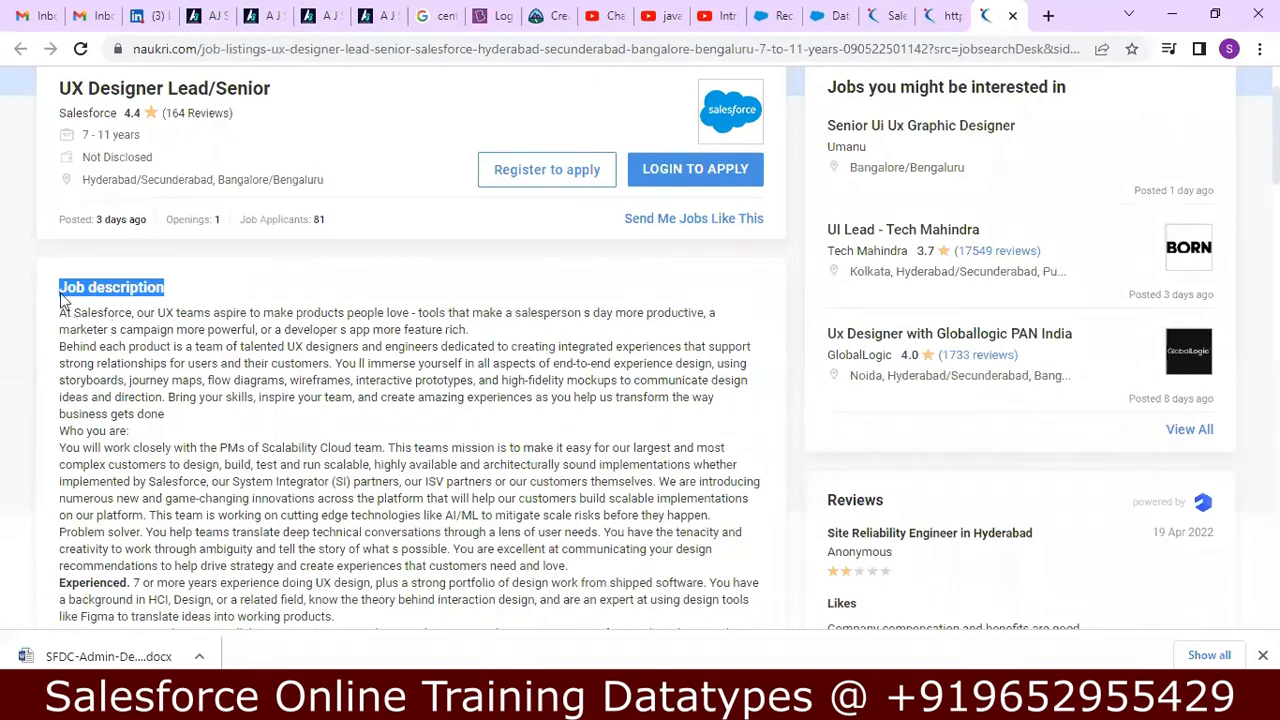
Review the posting's responsibilities and qualifications and highlight the job description text to judge how long it is.
left_click_drag(194, 289, 58, 289)
scroll(1250, 192, "down", 2)
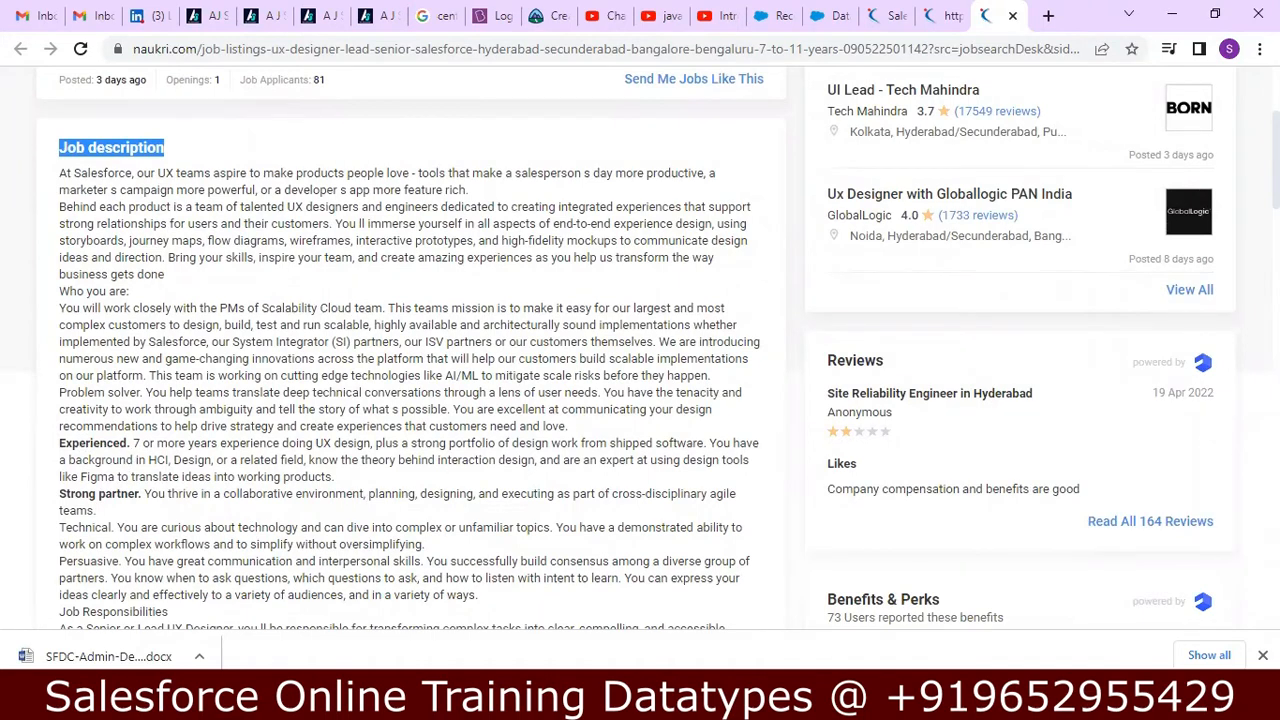
scroll(886, 190, "down", 4)
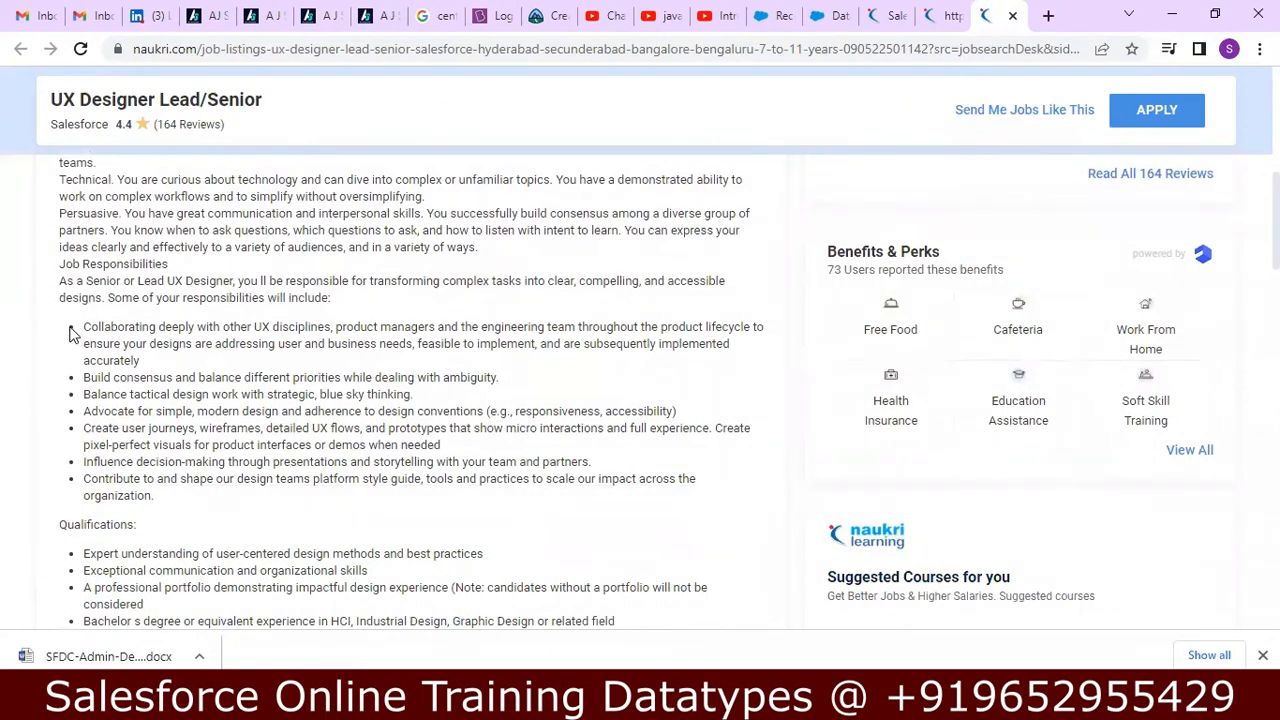
double_click(97, 525)
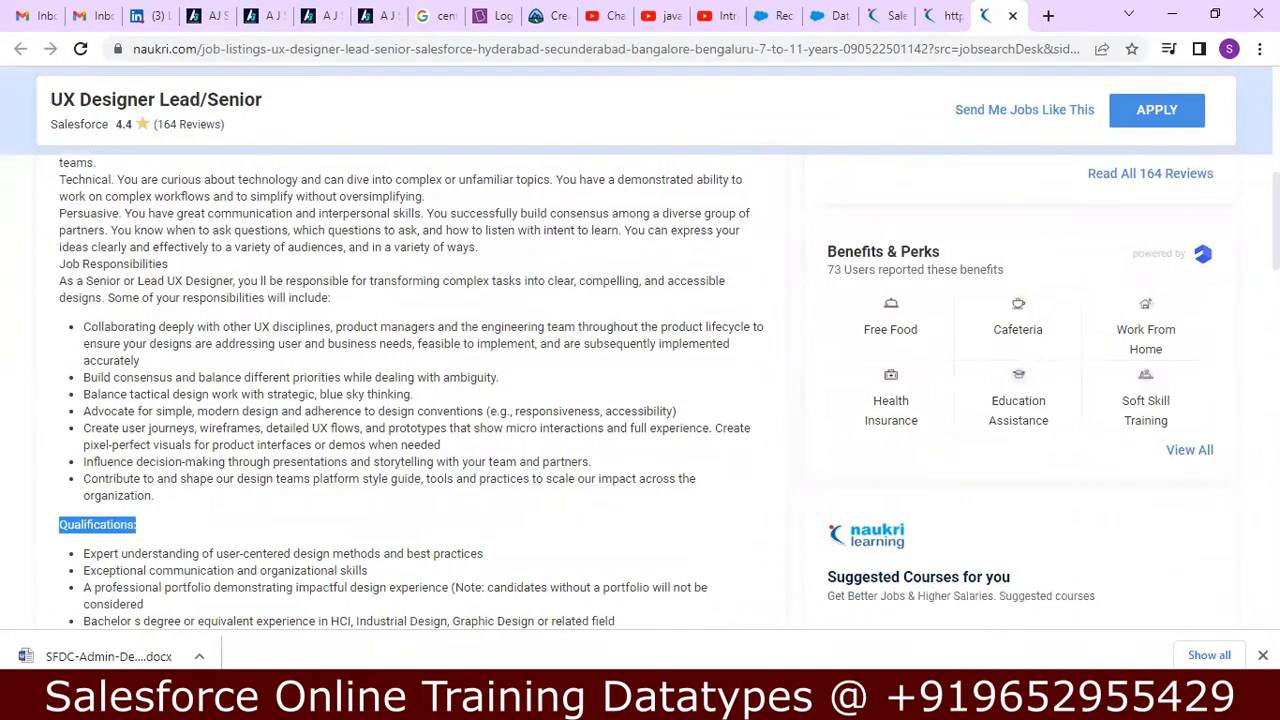
scroll(568, 297, "down", 3)
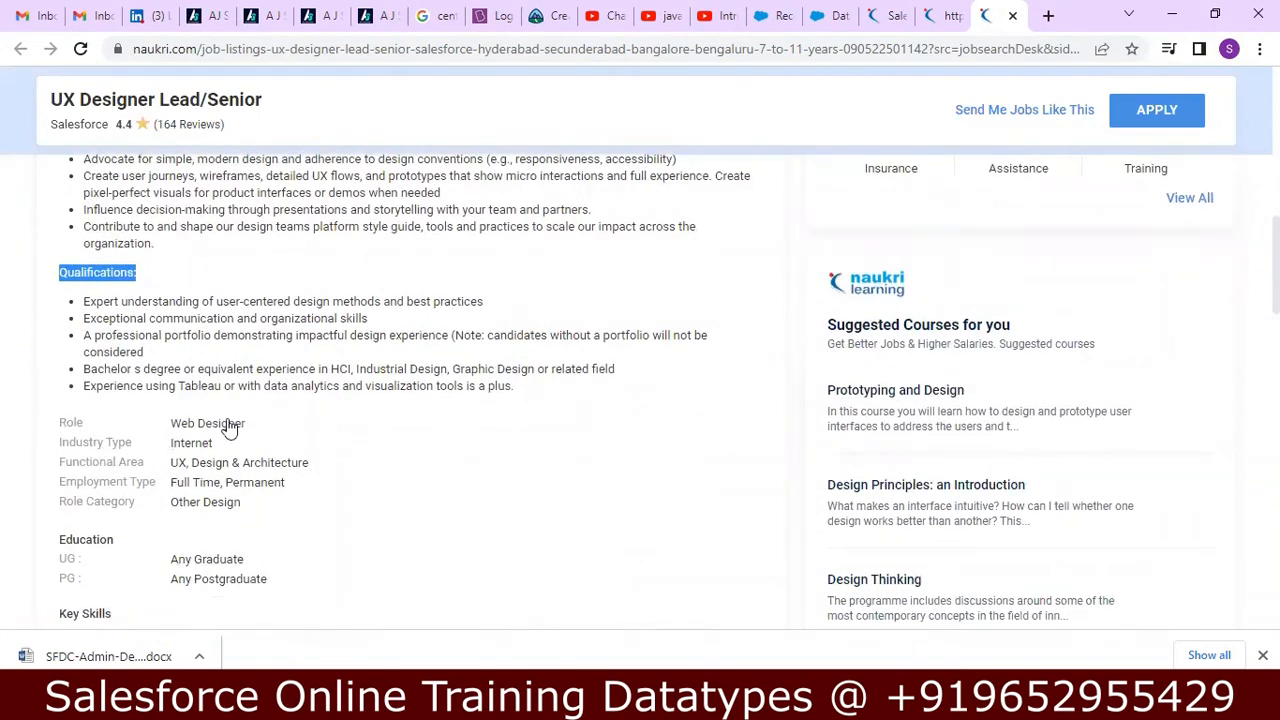
left_click_drag(537, 391, 107, 155)
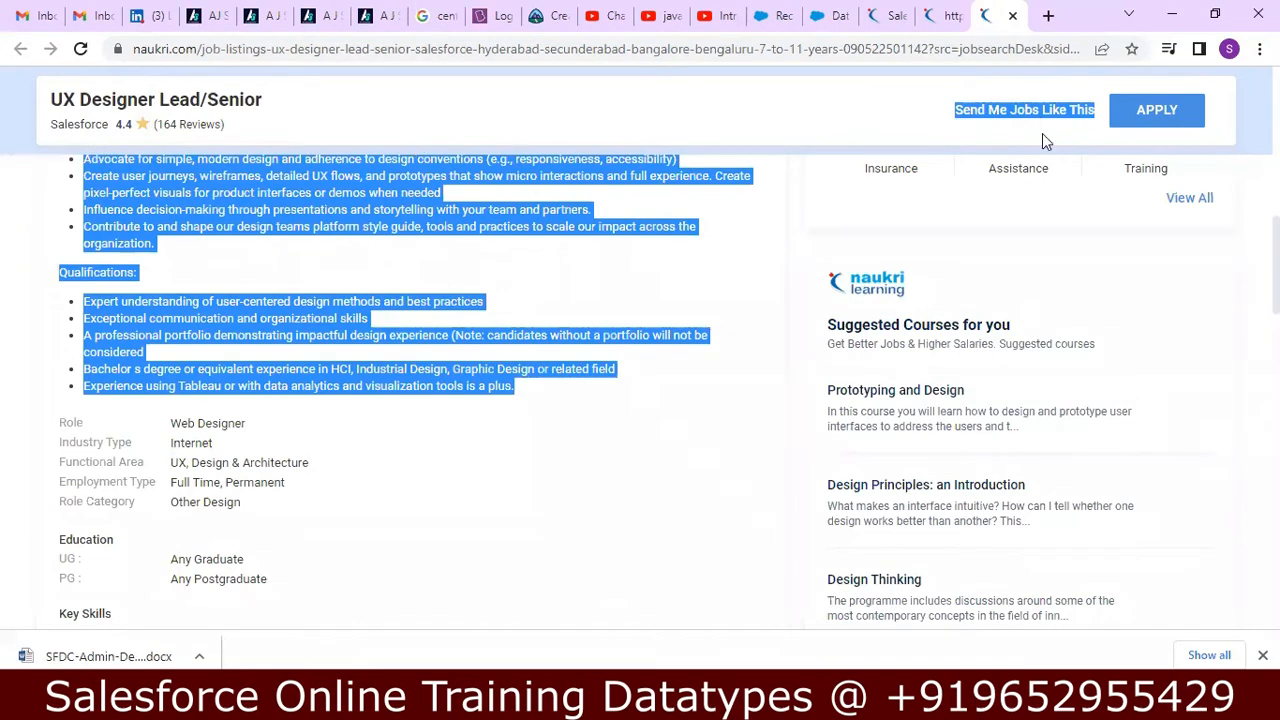
scroll(412, 392, "up", 5)
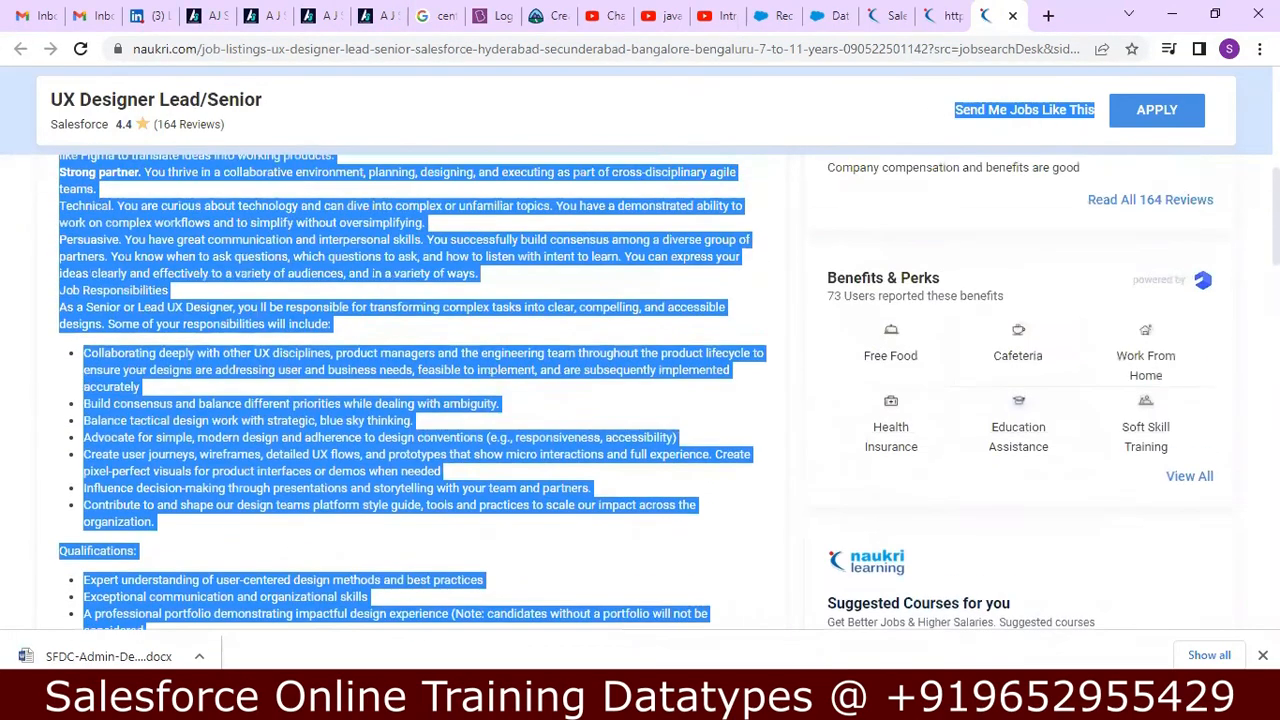
scroll(412, 392, "up", 3)
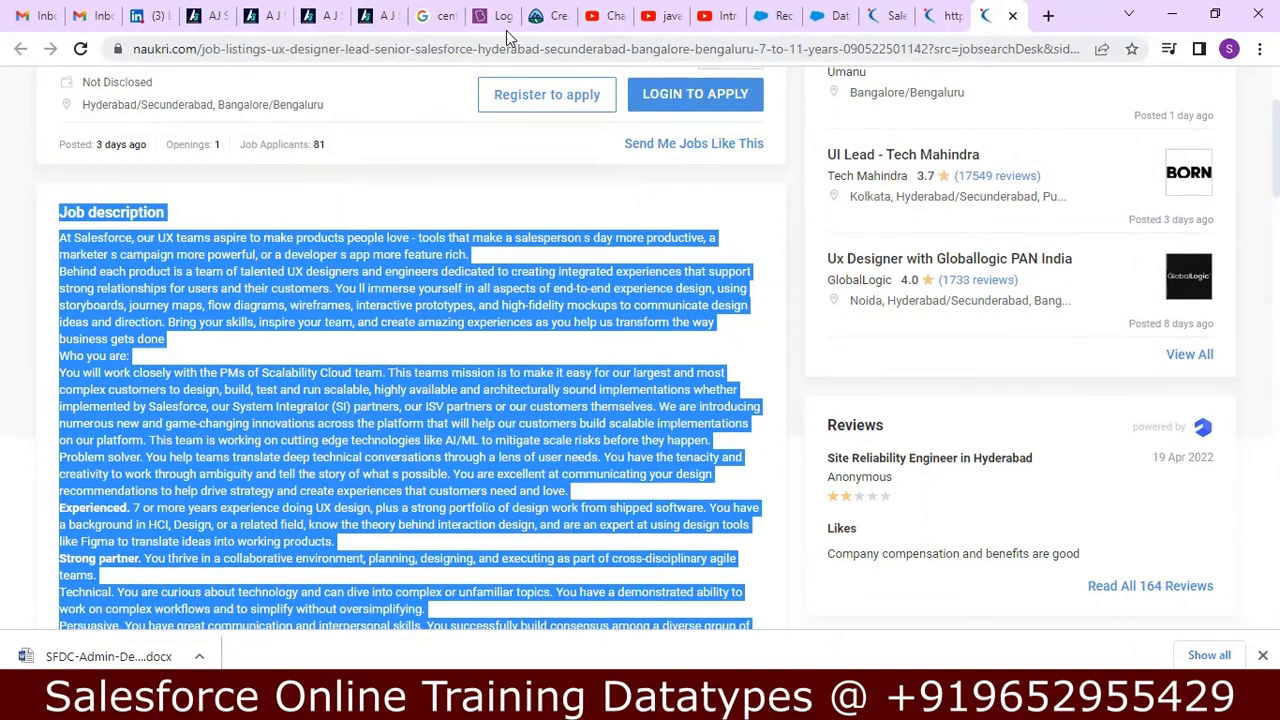
Return to the Datatype object's new custom field and label it Text Area Long, letting the field name fill from the label.
left_click(828, 12)
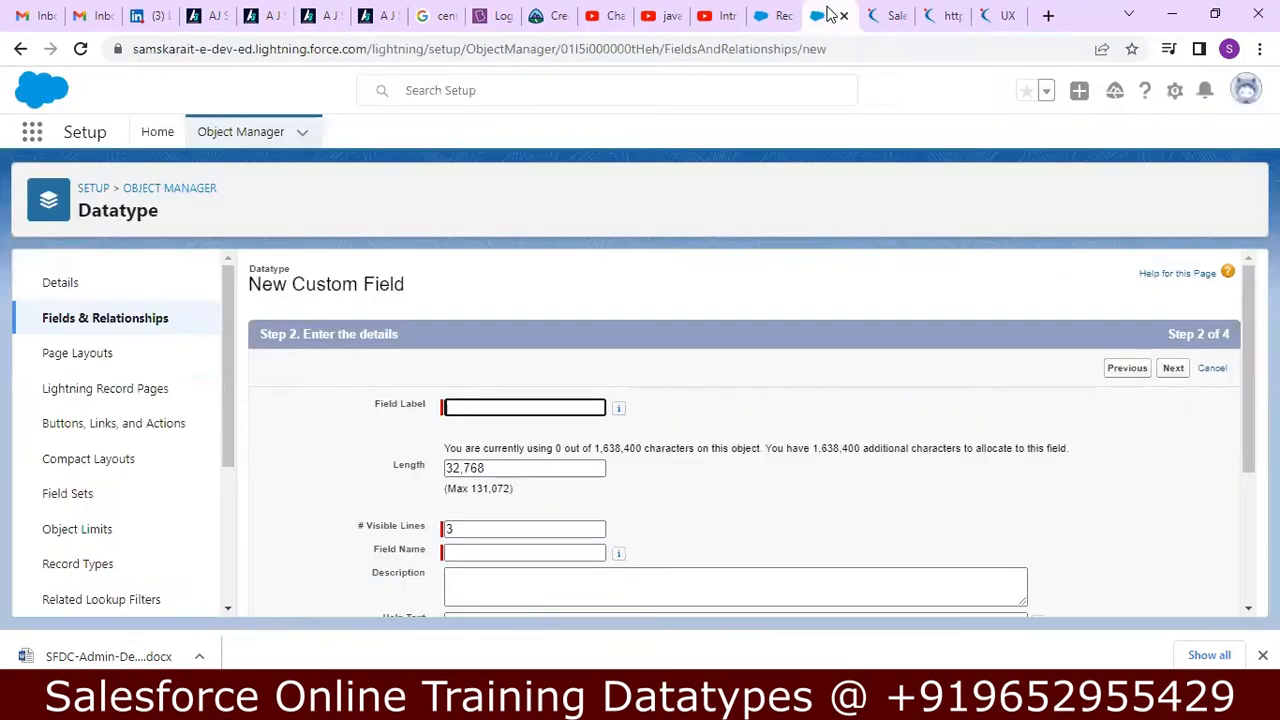
left_click(506, 407)
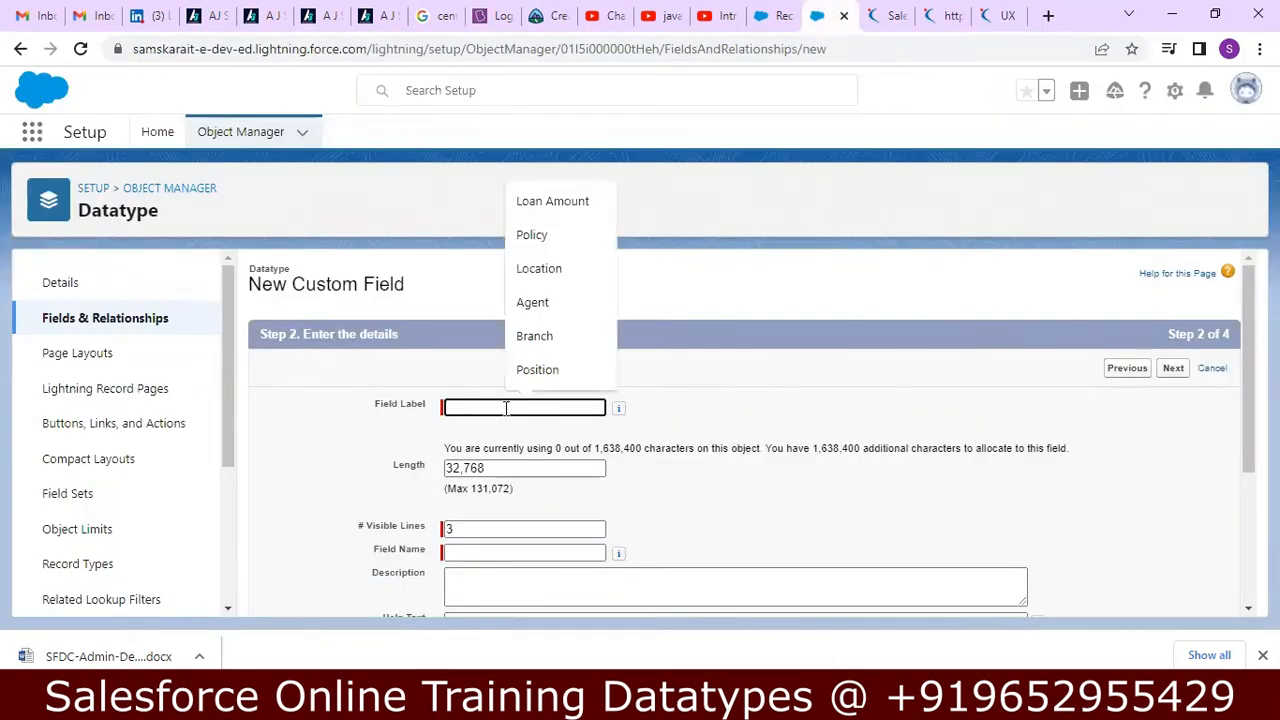
type("Te")
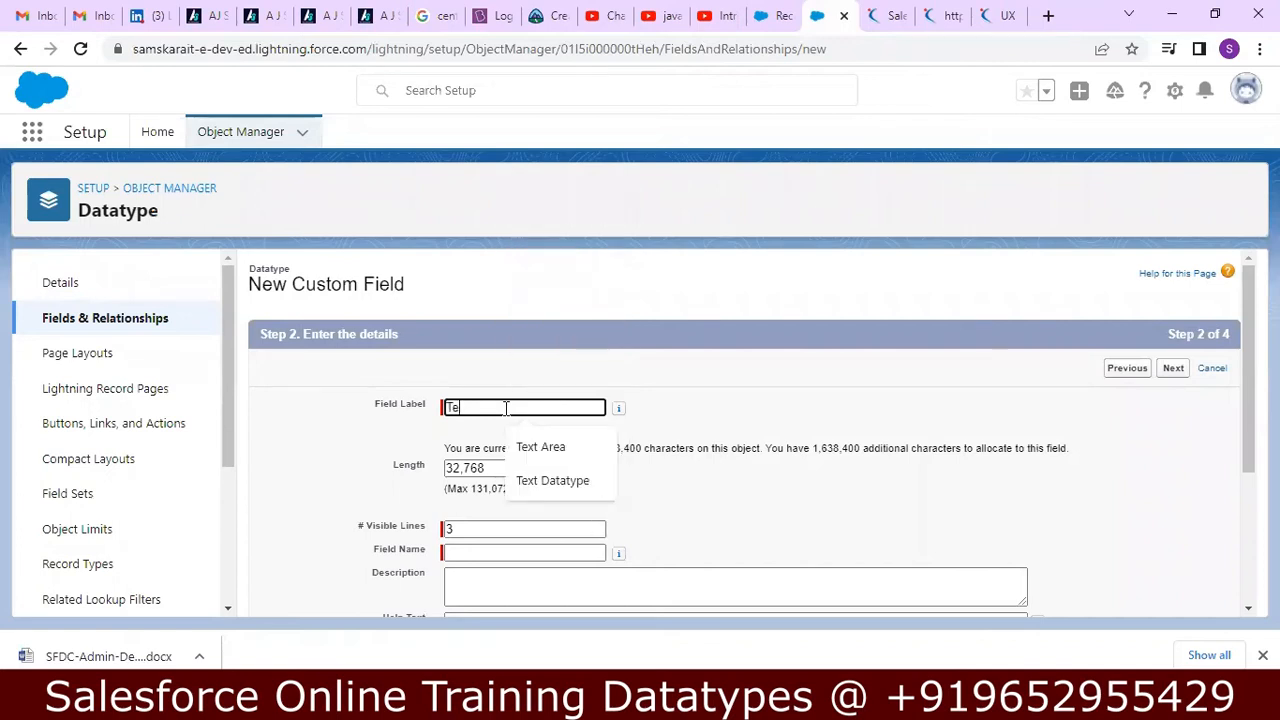
type("xt Are")
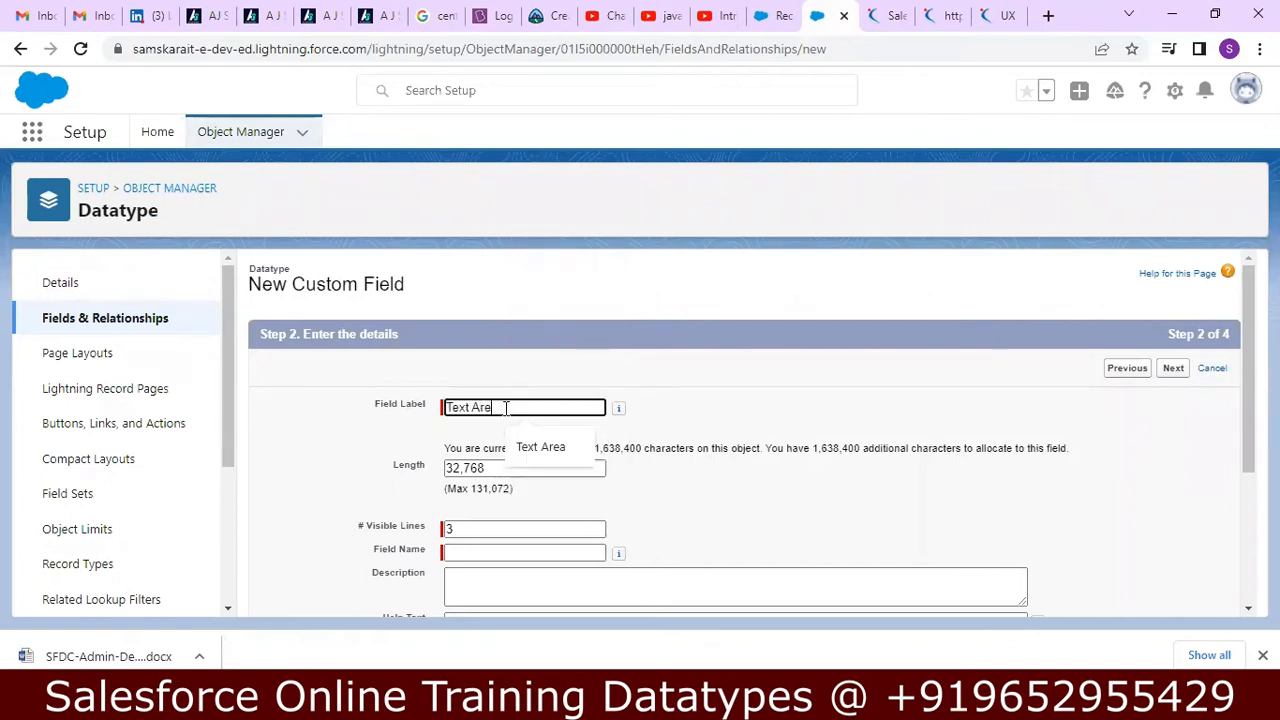
type("a Long")
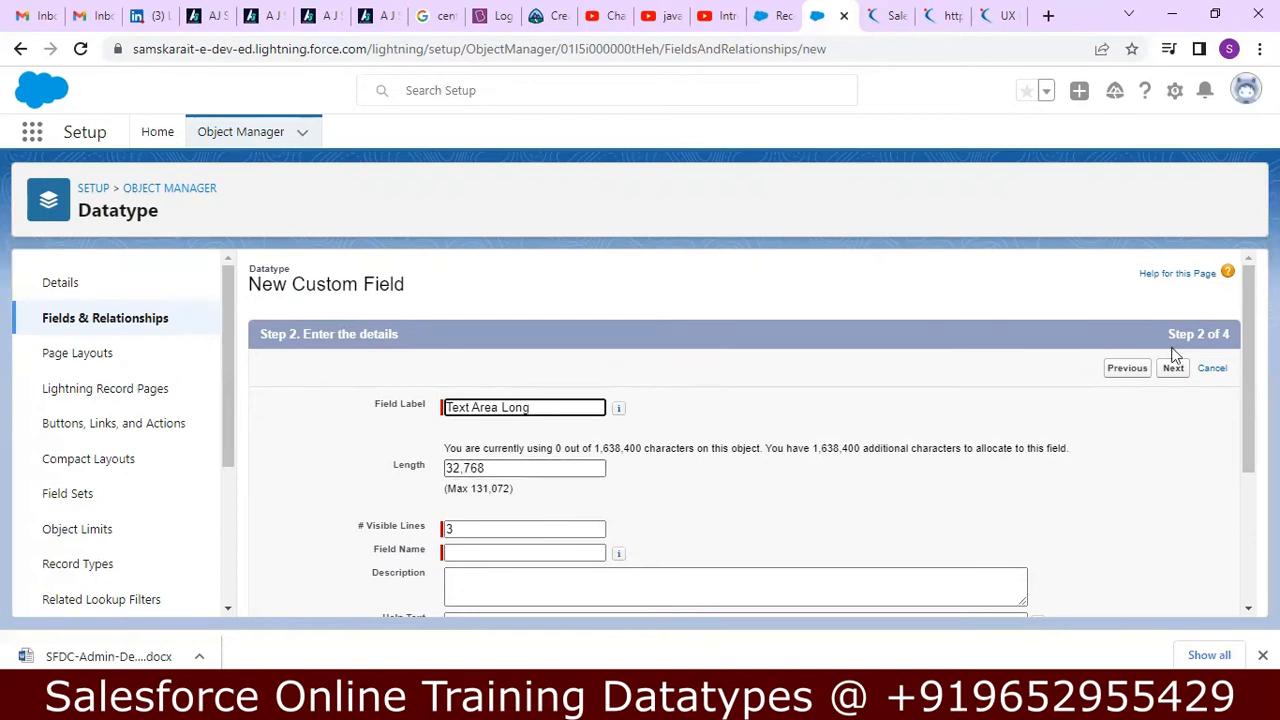
scroll(750, 440, "down", 2)
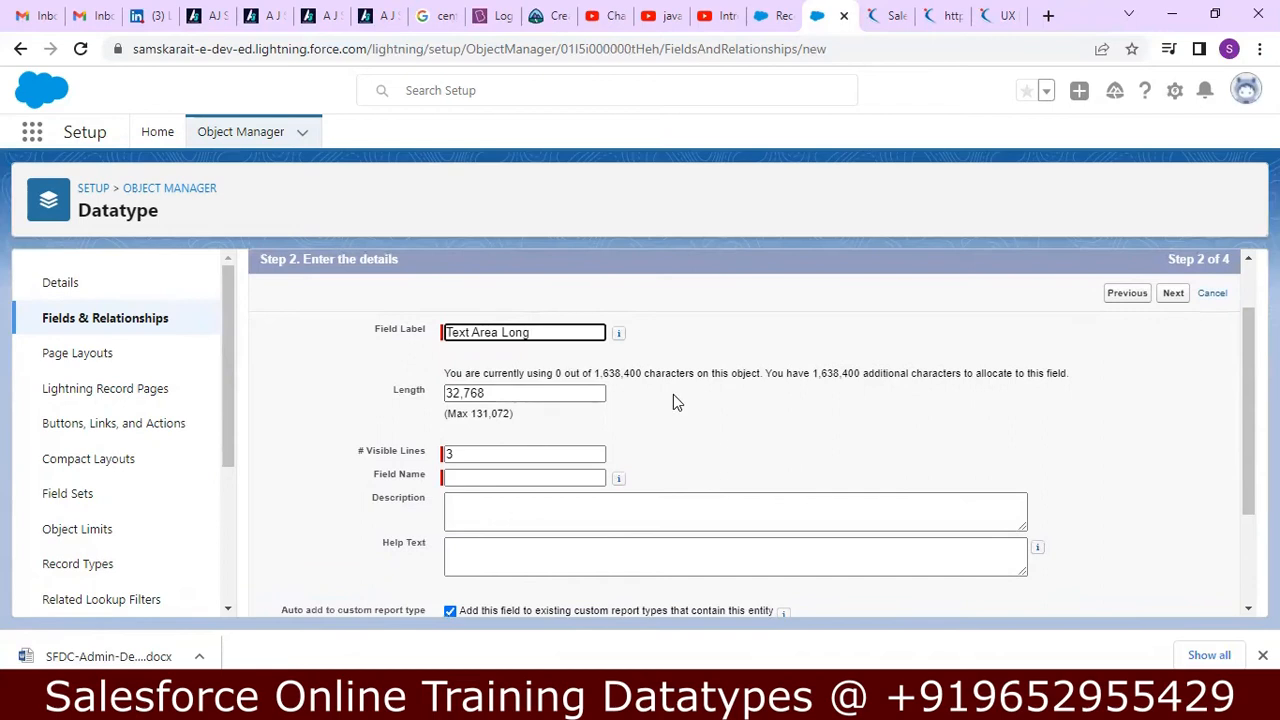
left_click(450, 458)
left_click(453, 457)
left_click(671, 449)
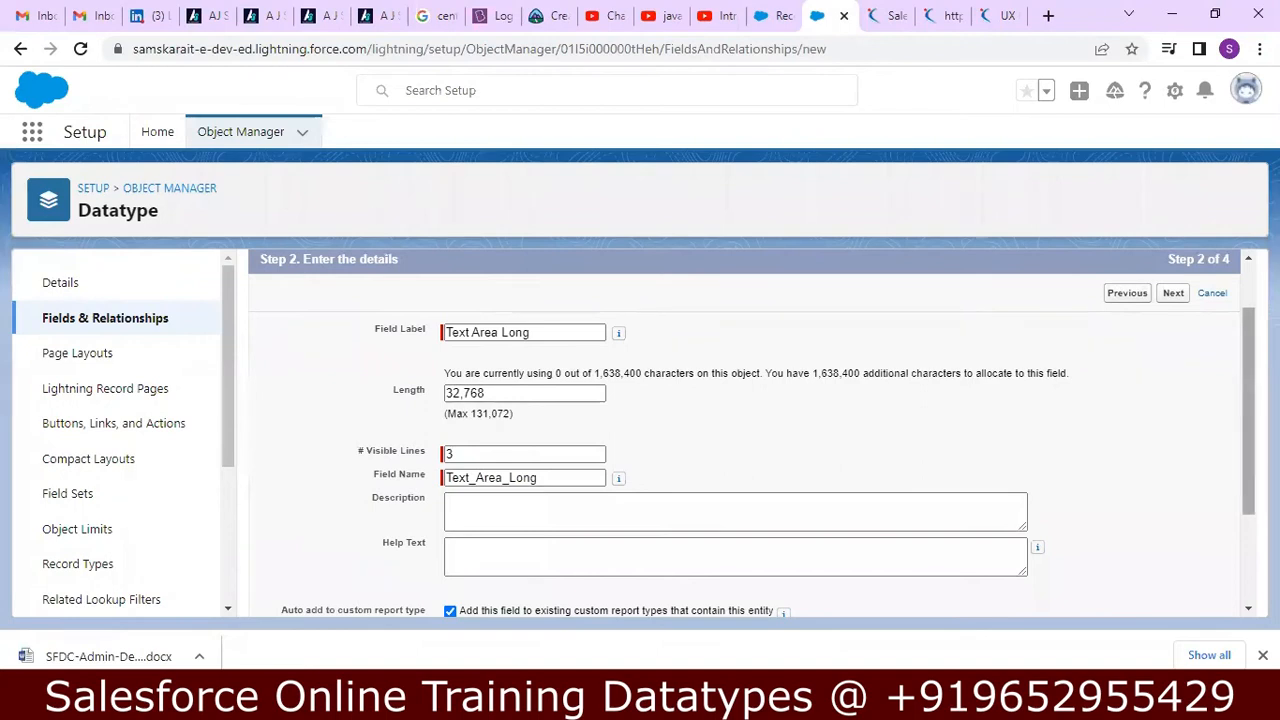
Go over the field's label, name and length settings and set its number of visible lines to 5.
scroll(752, 432, "down", 1)
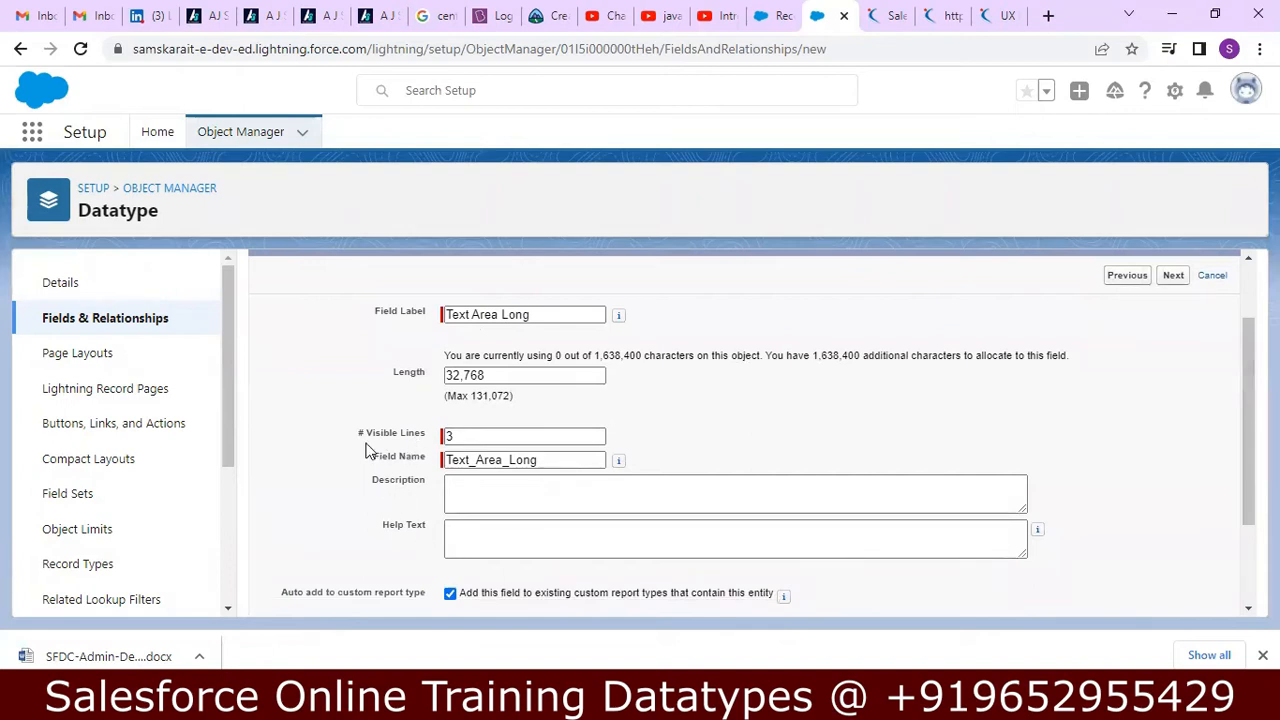
left_click_drag(370, 456, 551, 528)
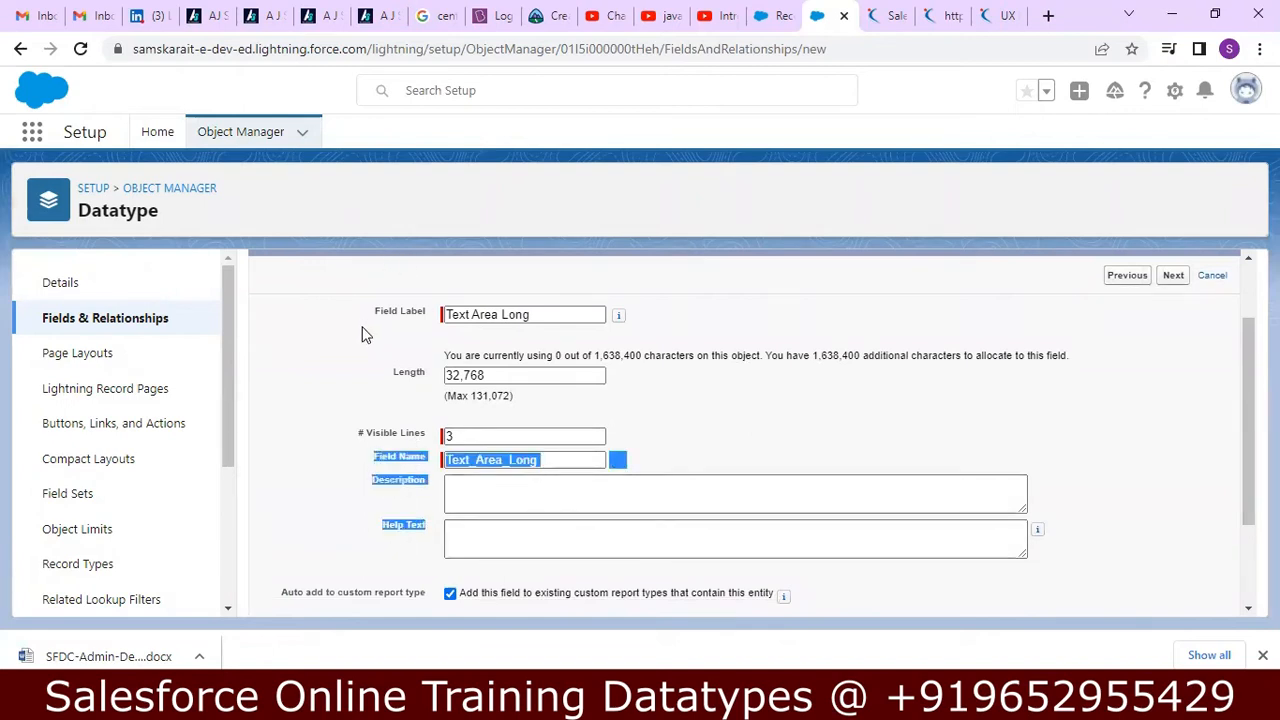
left_click_drag(372, 312, 540, 316)
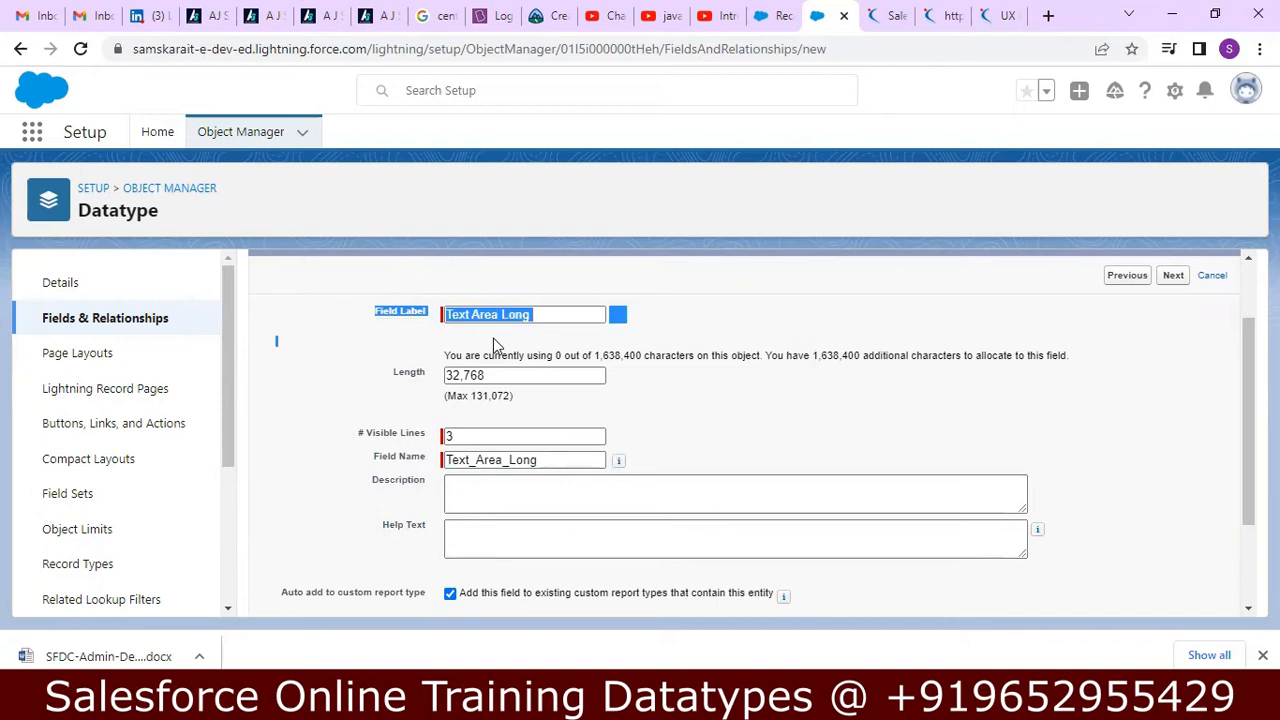
left_click(408, 347)
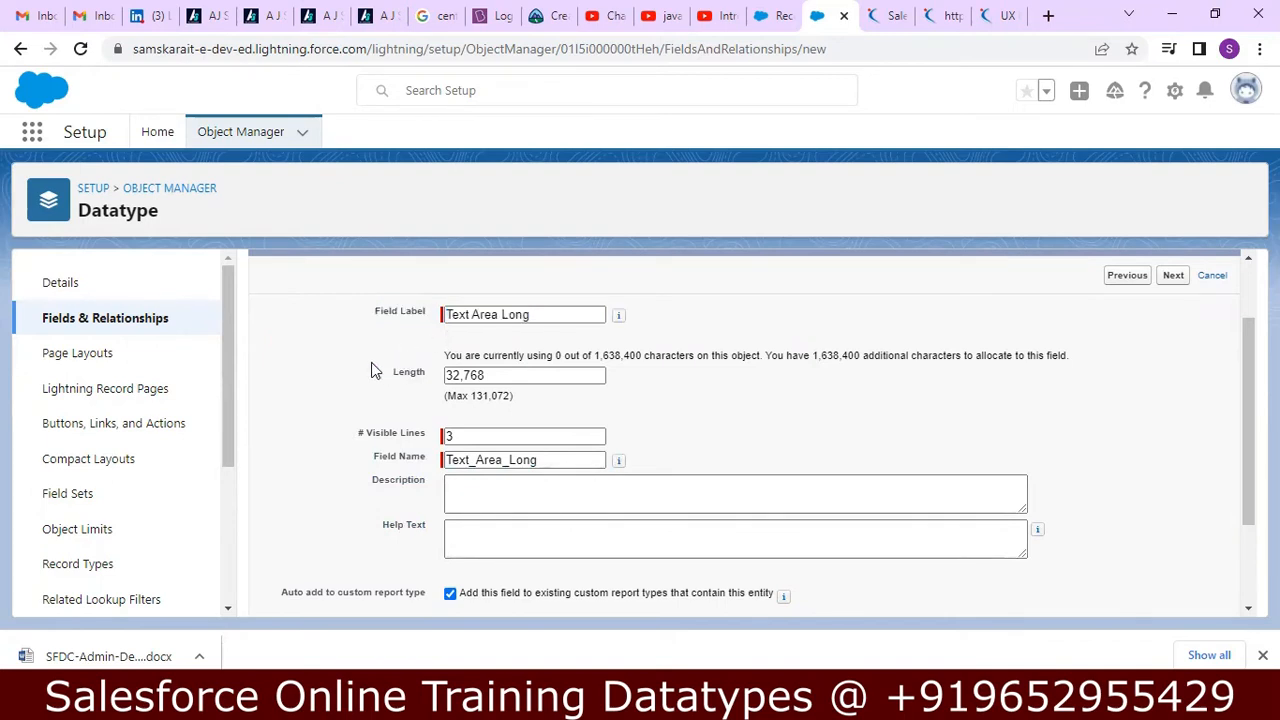
left_click_drag(408, 378, 471, 426)
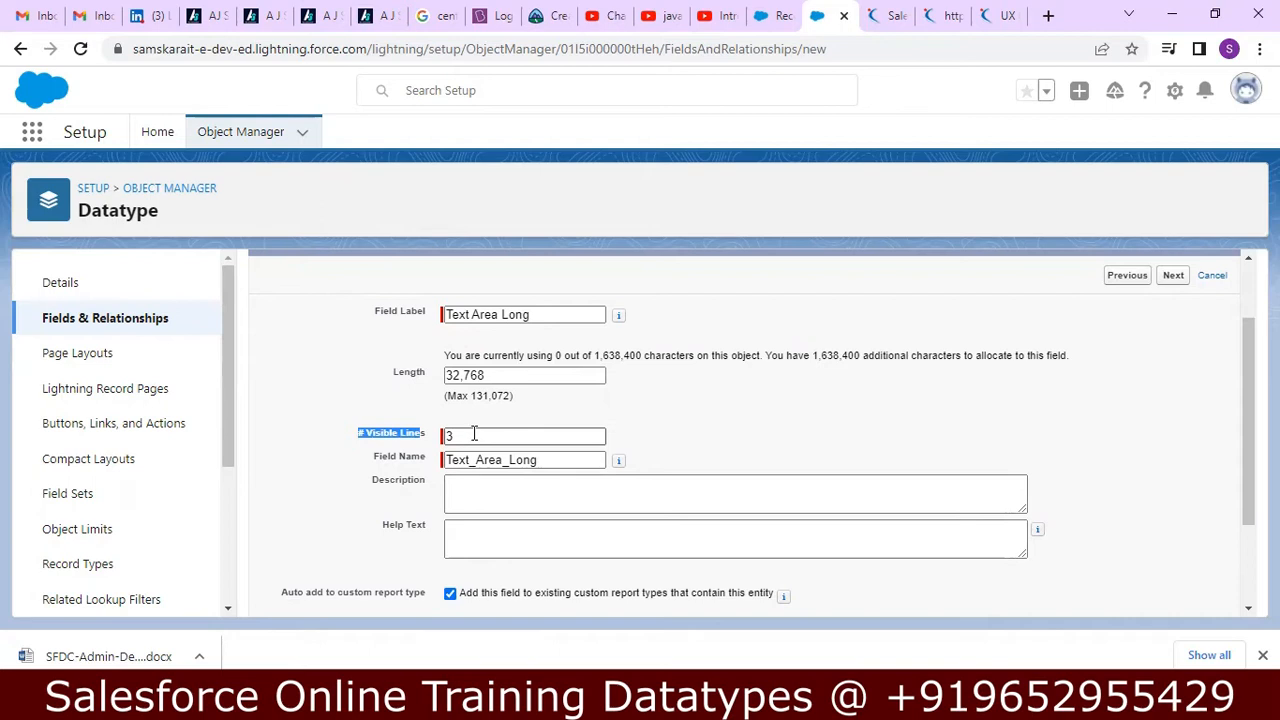
left_click(474, 432)
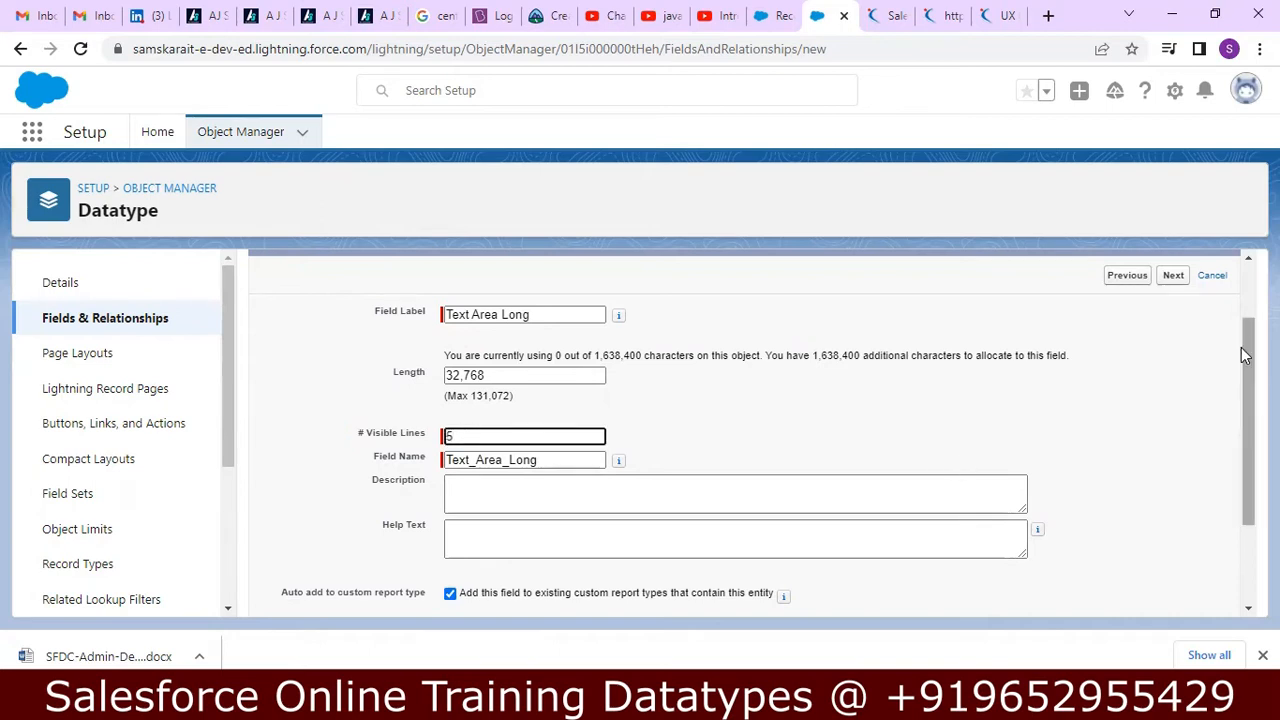
left_click_drag(1245, 349, 1234, 437)
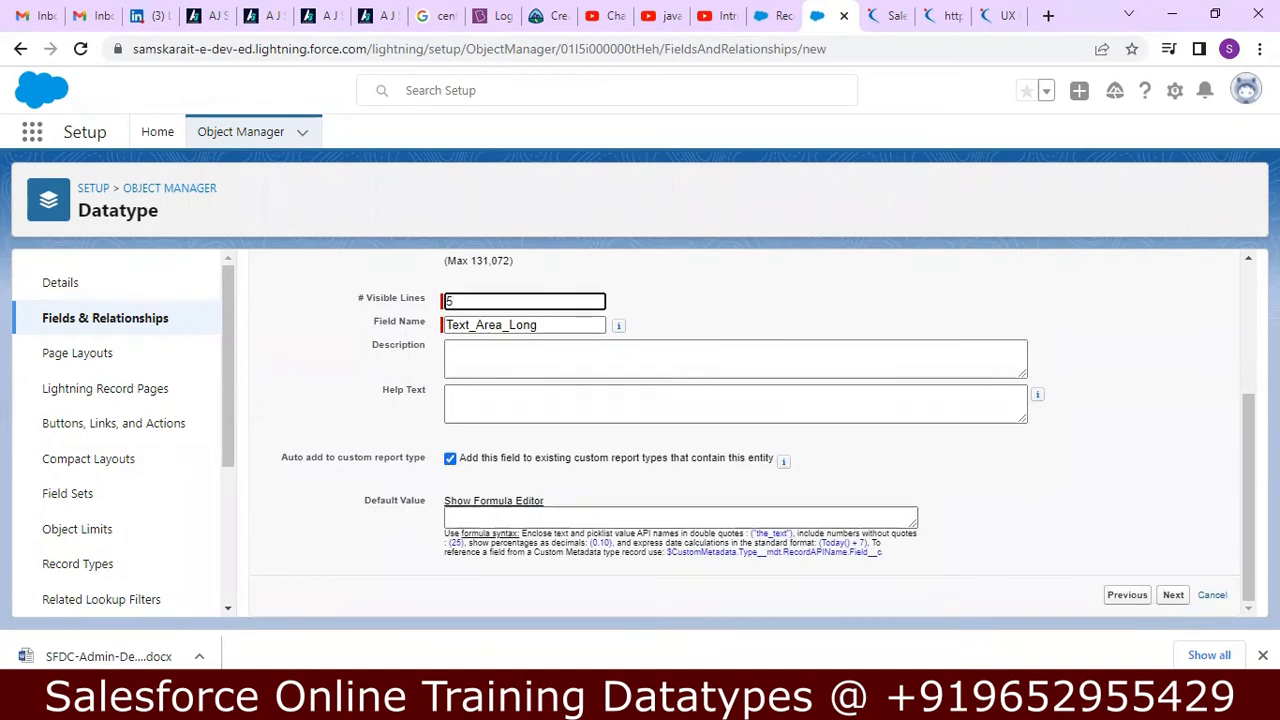
Switch to Notepad++ and review the Text Area (Long) notes in the new 37 file.
key("alt+Tab")
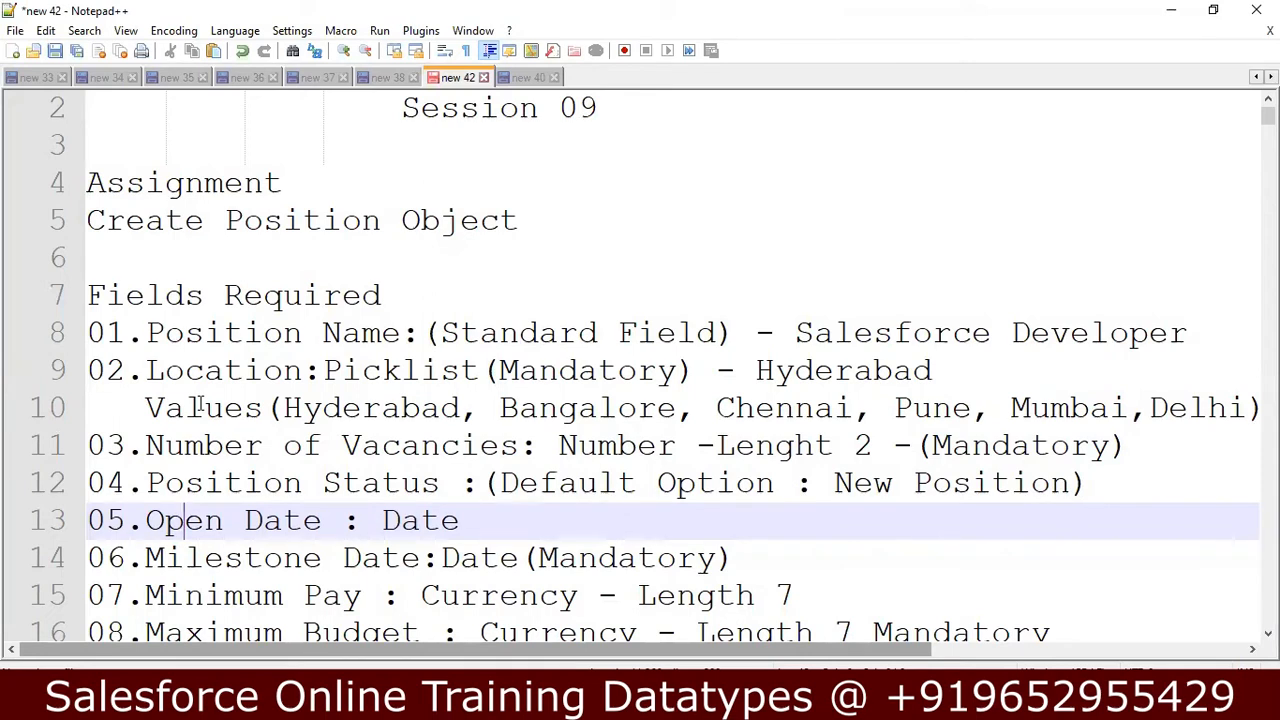
left_click(318, 77)
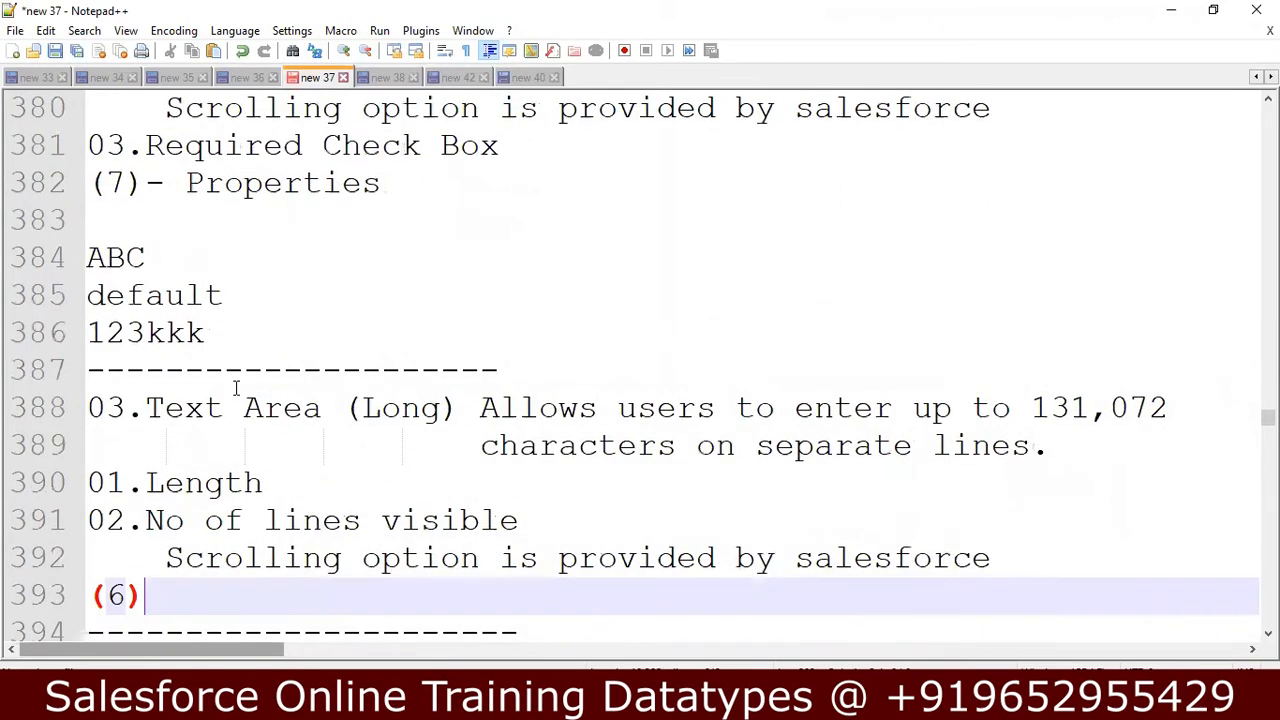
key("Down")
key("Down")
key("Down")
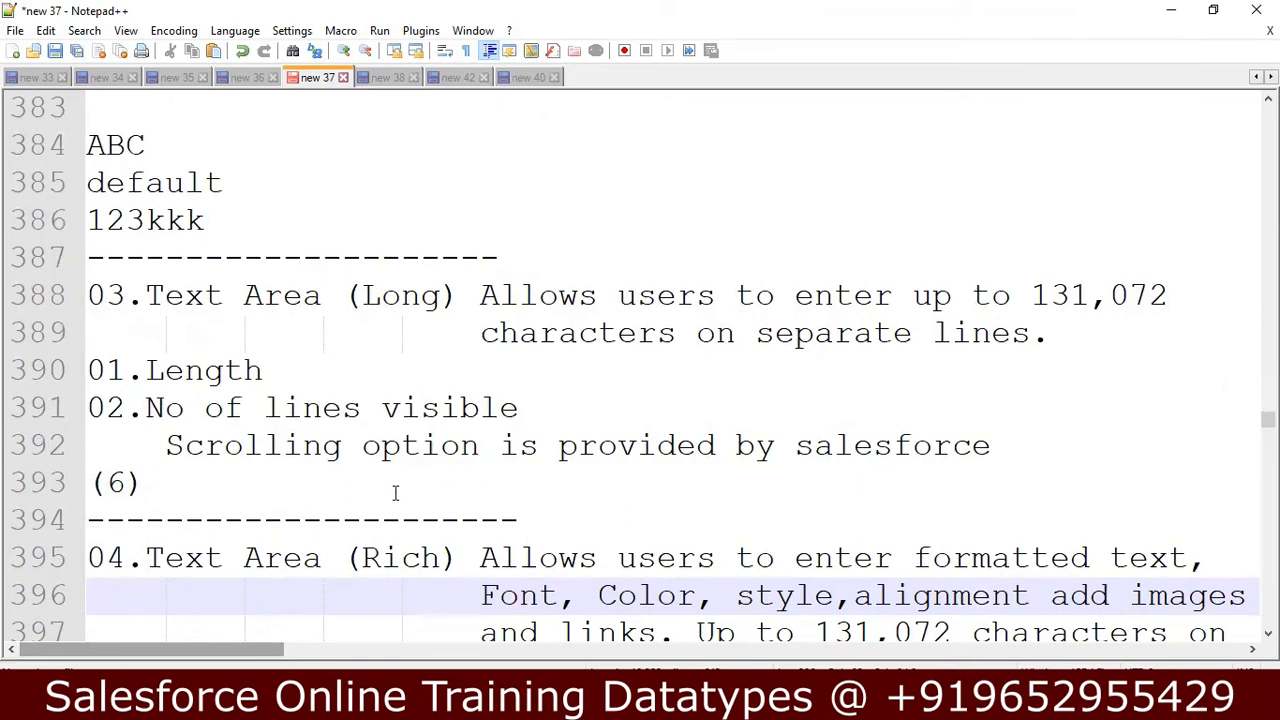
Return to Salesforce in Chrome and enter the field description "Text Area Long enter text in different Lines".
key("alt+Tab")
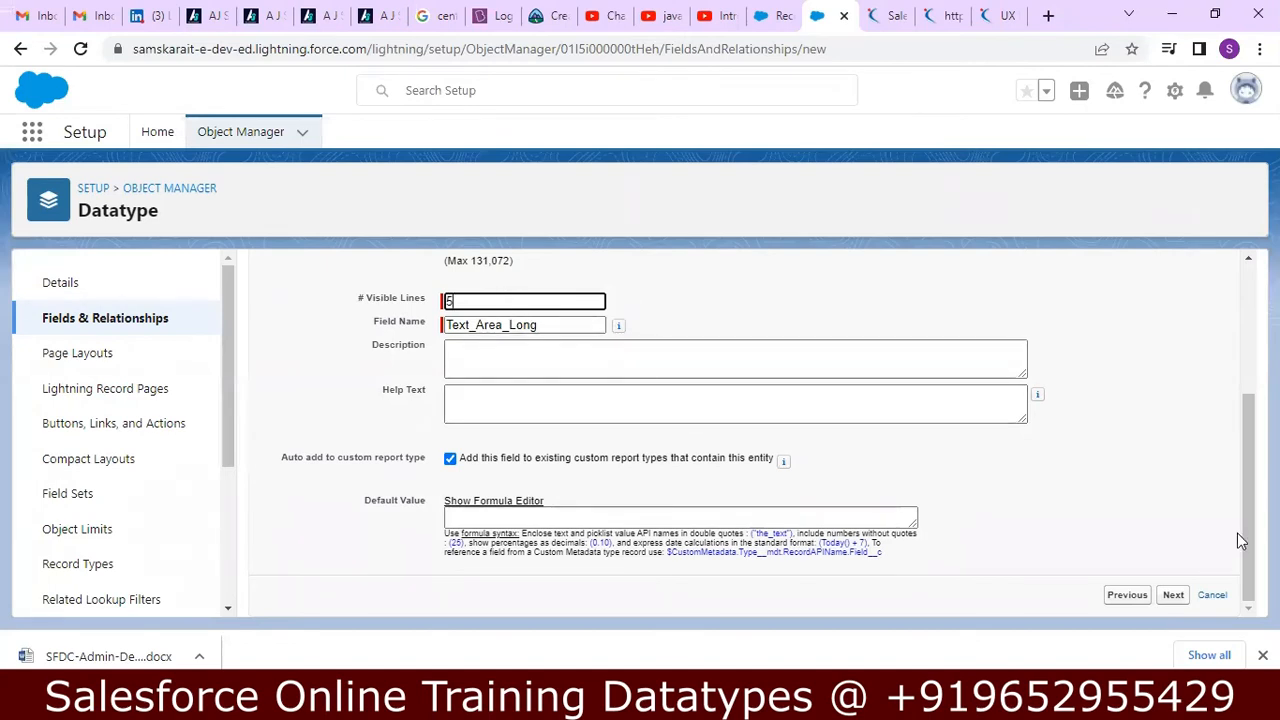
left_click_drag(1241, 533, 1238, 511)
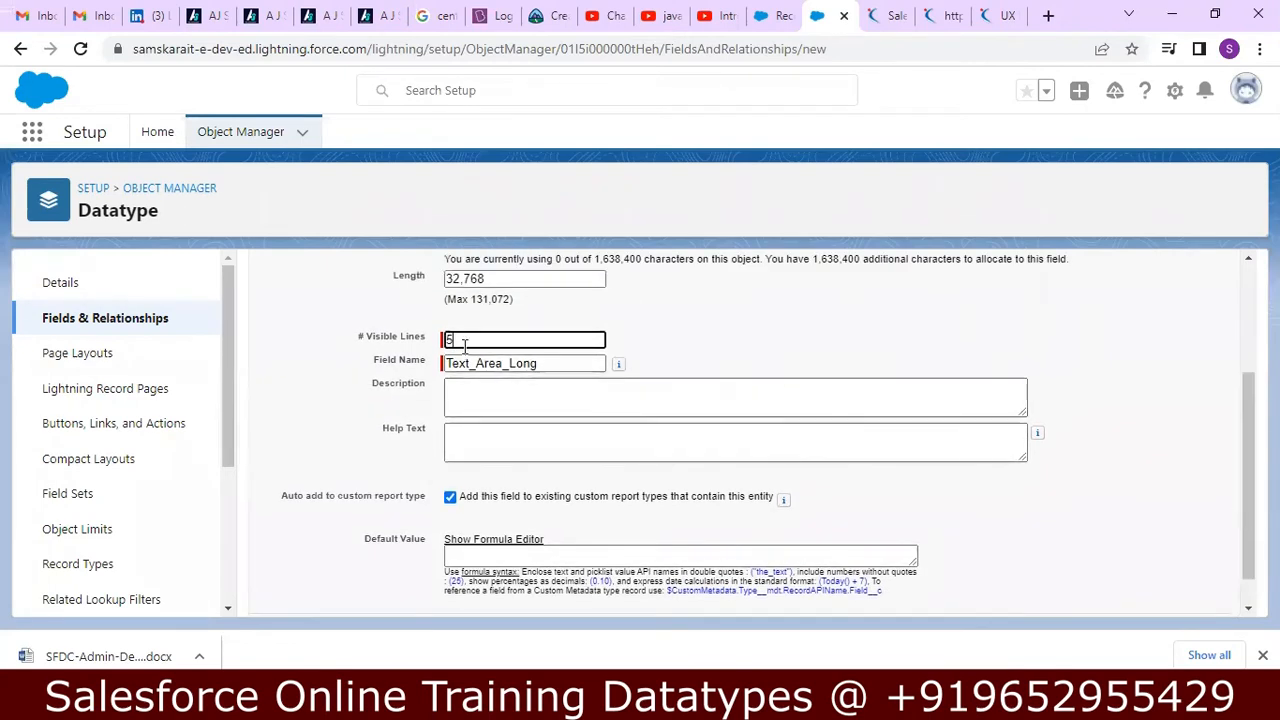
left_click(450, 392)
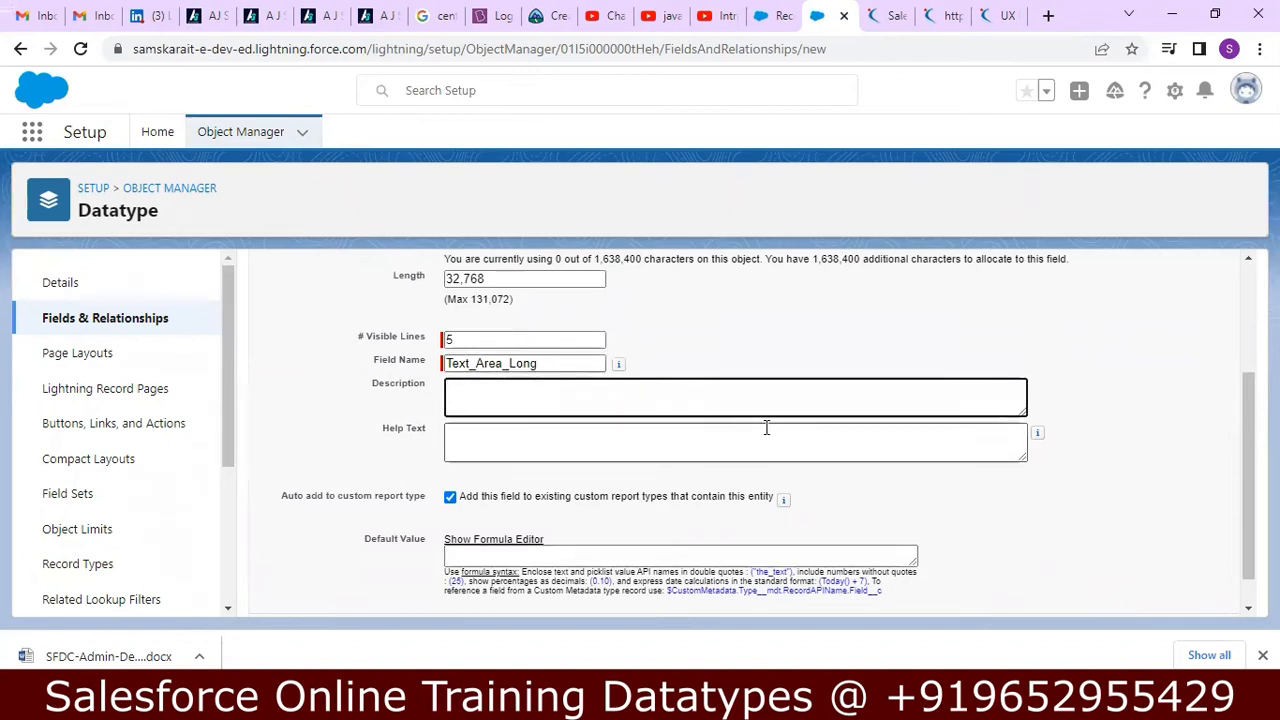
type("Text Area Long enter d")
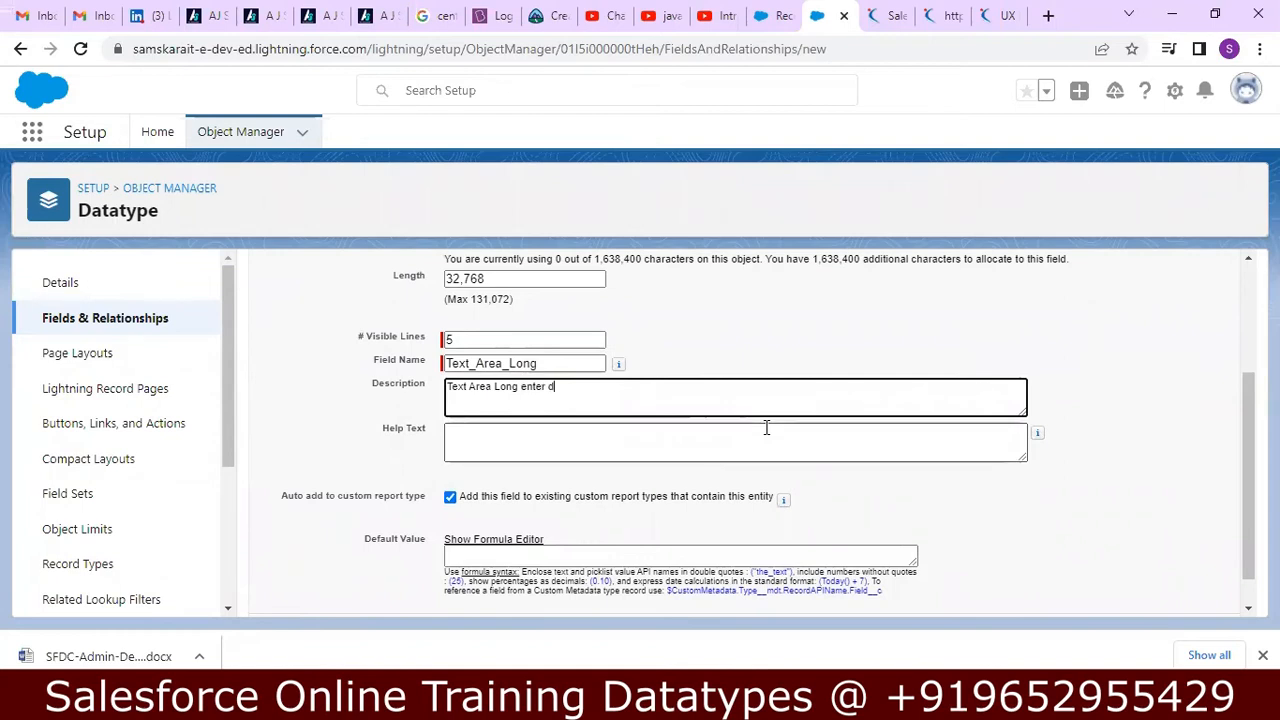
key("BackSpace")
type("text in different Lines")
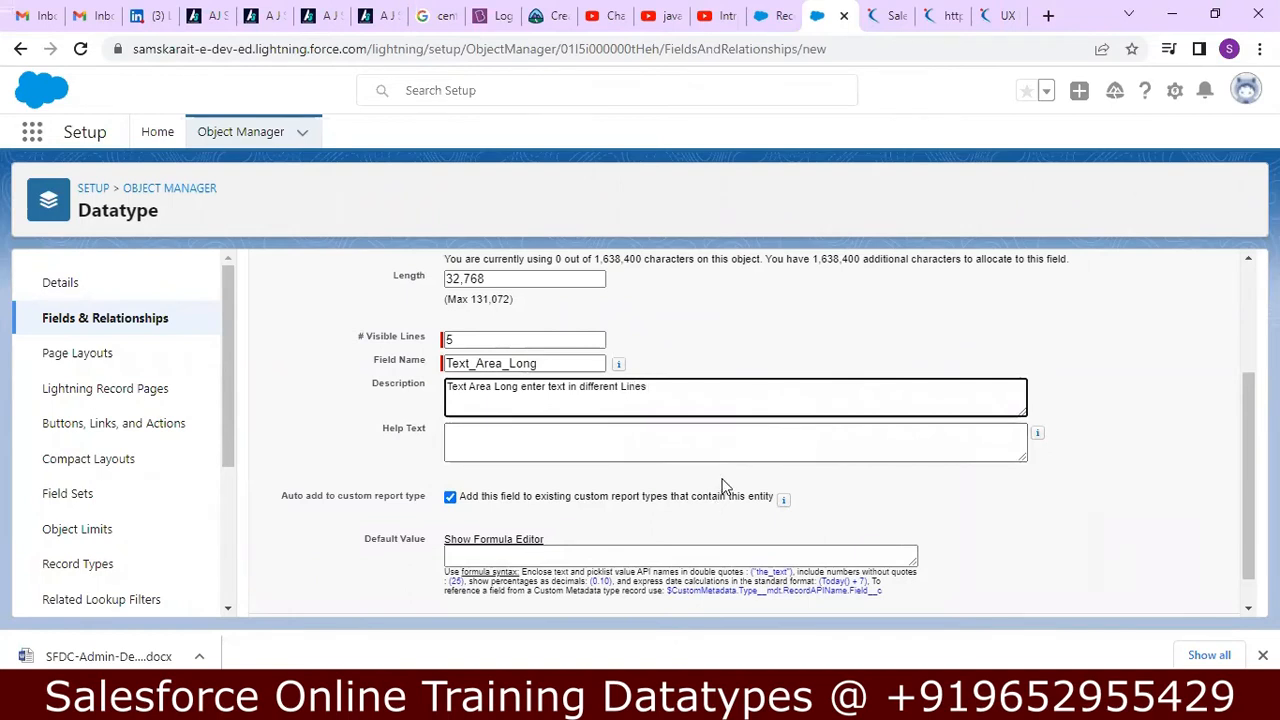
Enter "Enter Lengthy Text up t032768" as the field's help text.
left_click(743, 453)
type("All")
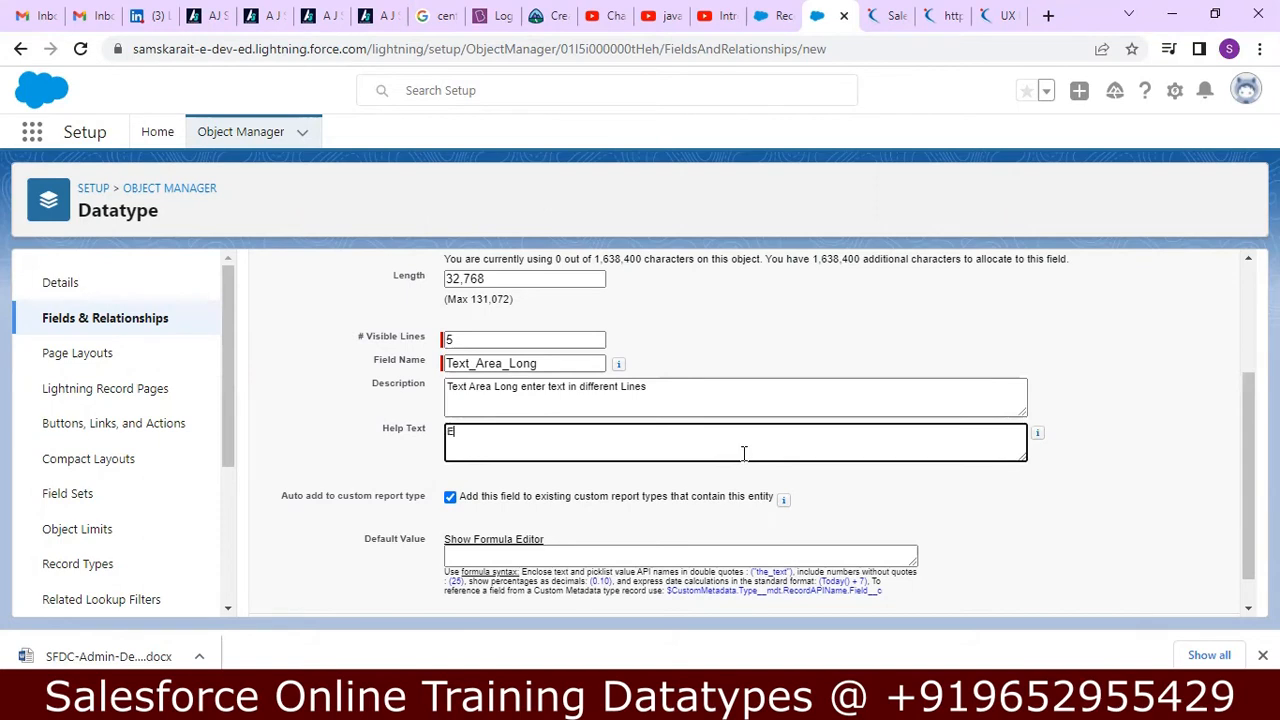
type("er ")
type("Leng")
type("gh")
key("BackSpace")
type("thy Text ")
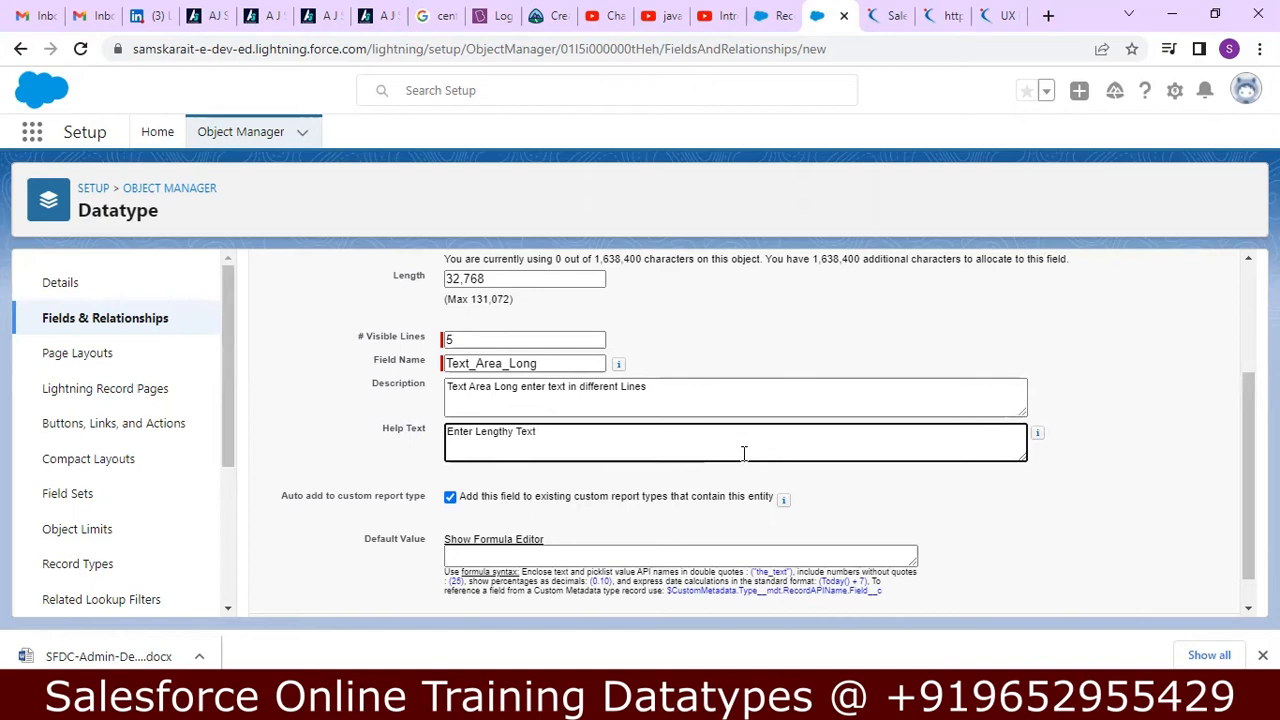
type("up to32768")
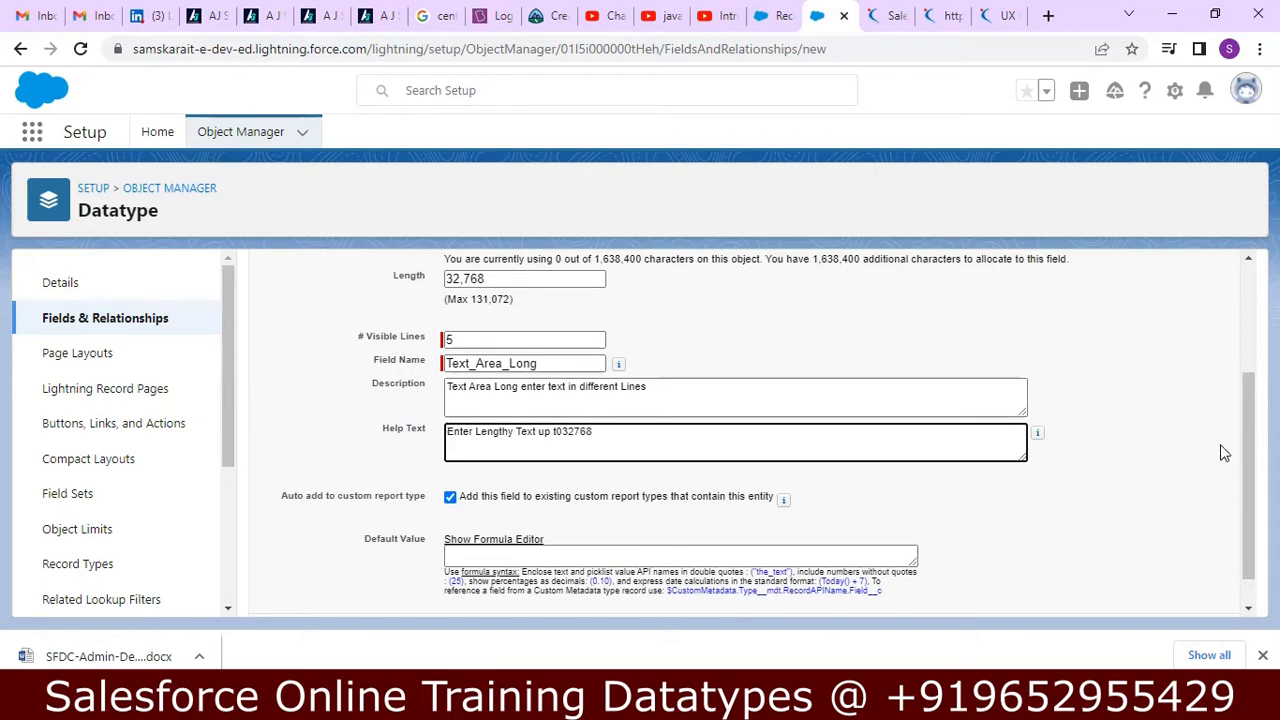
Accept the default field-level security and the Datatype Layout assignment, and save the Text Area Long field.
left_click_drag(1248, 463, 1248, 436)
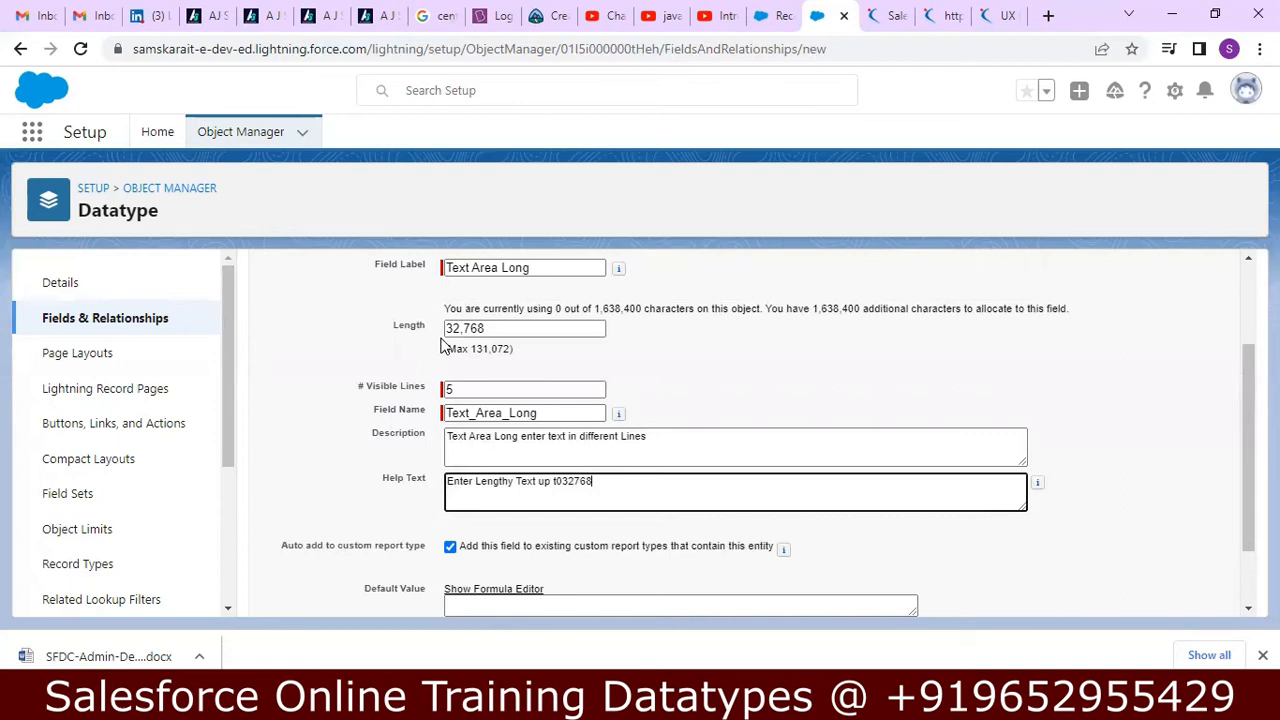
left_click_drag(1241, 431, 1240, 481)
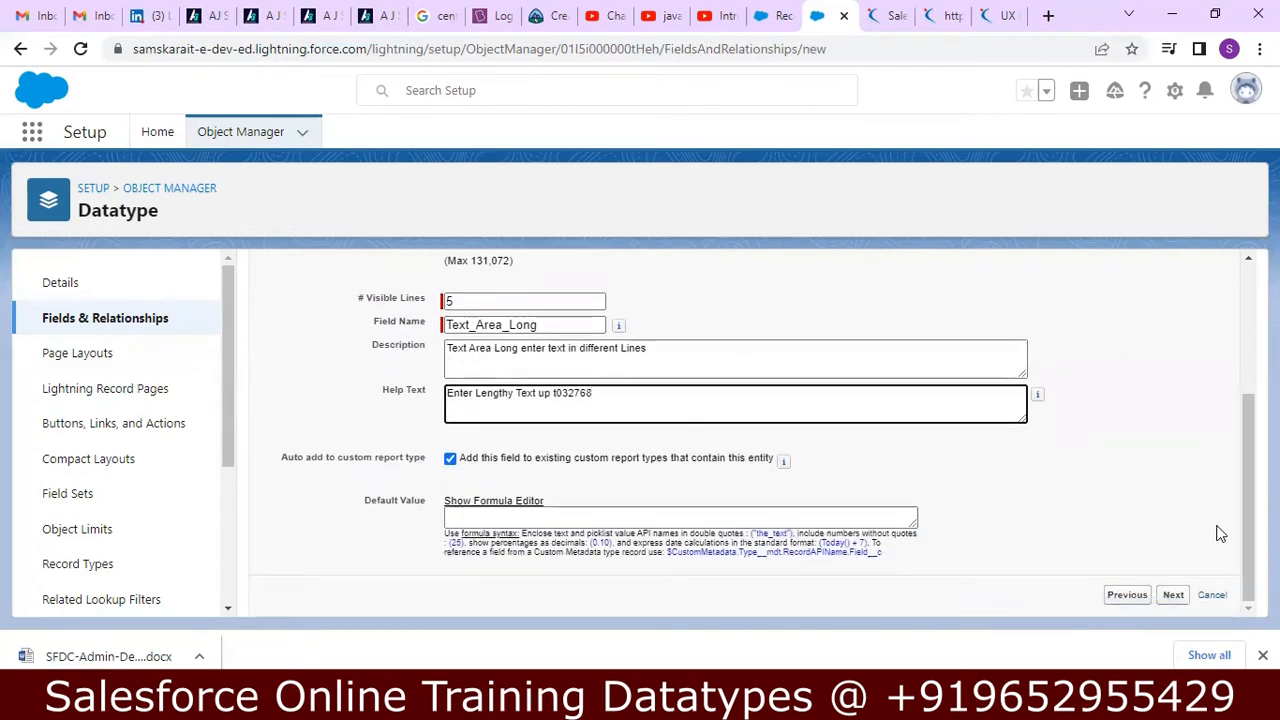
left_click(1177, 595)
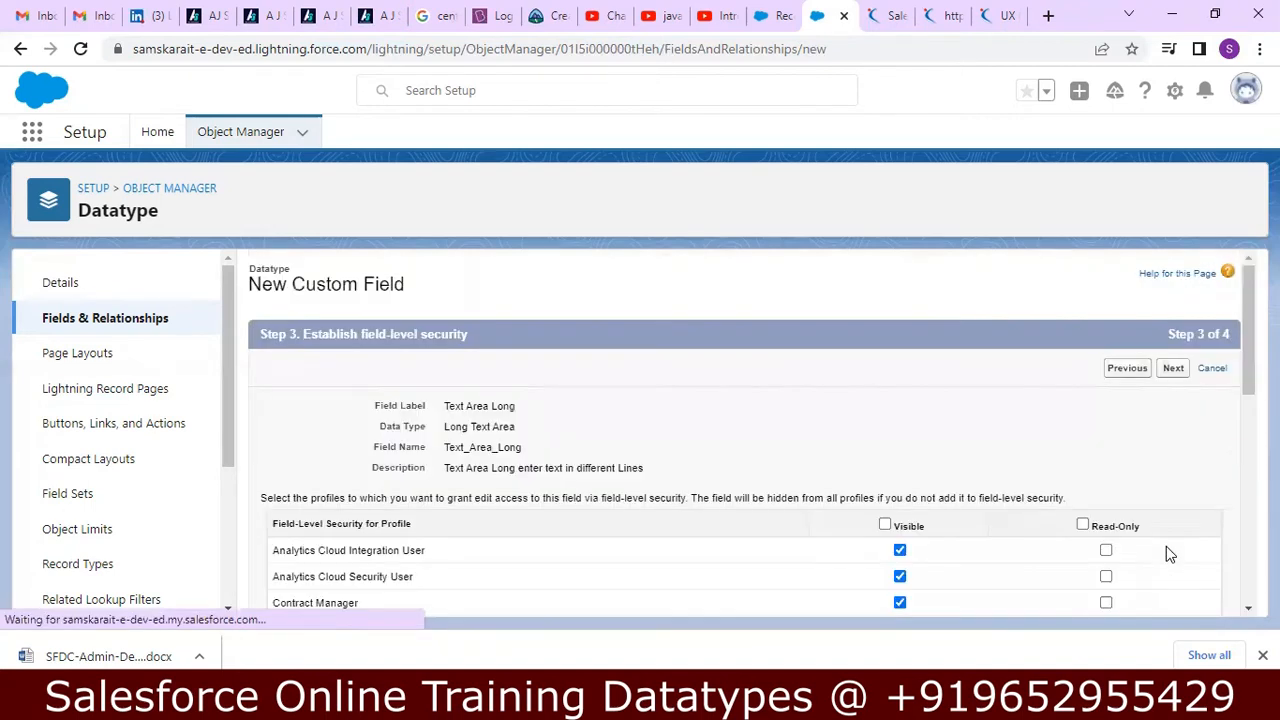
left_click_drag(1248, 330, 1248, 343)
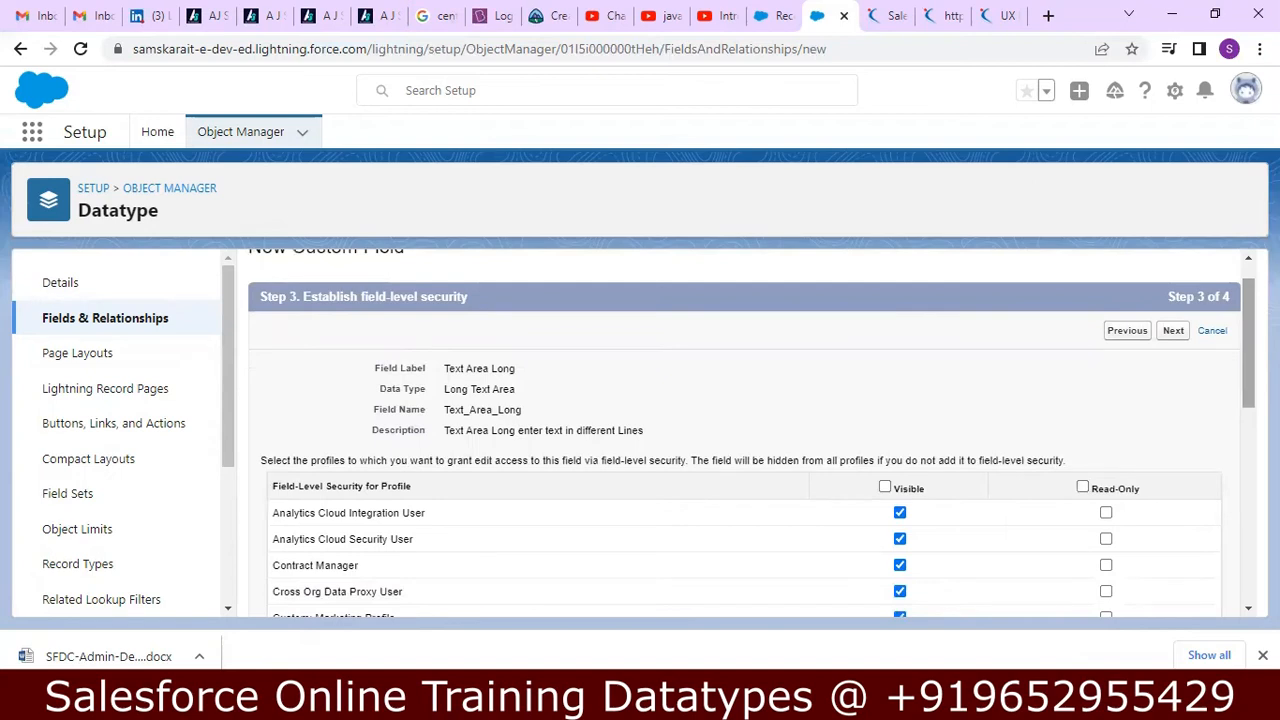
left_click(1173, 330)
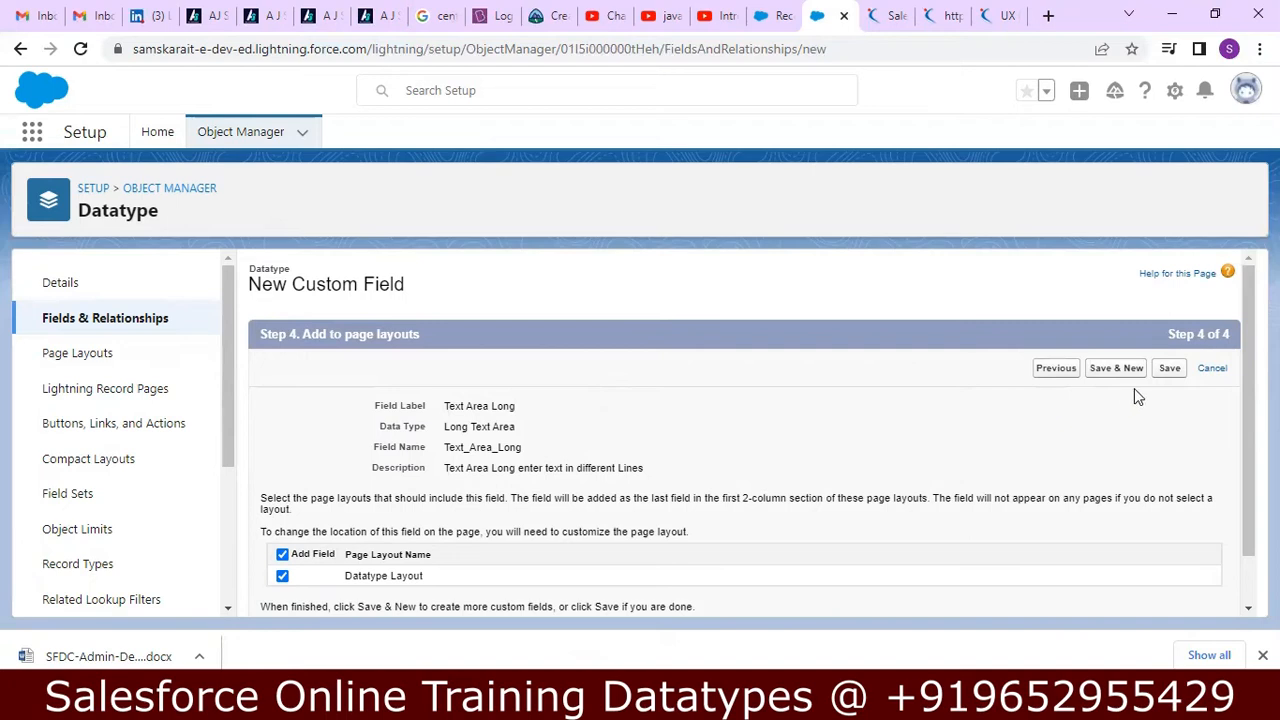
left_click(1172, 369)
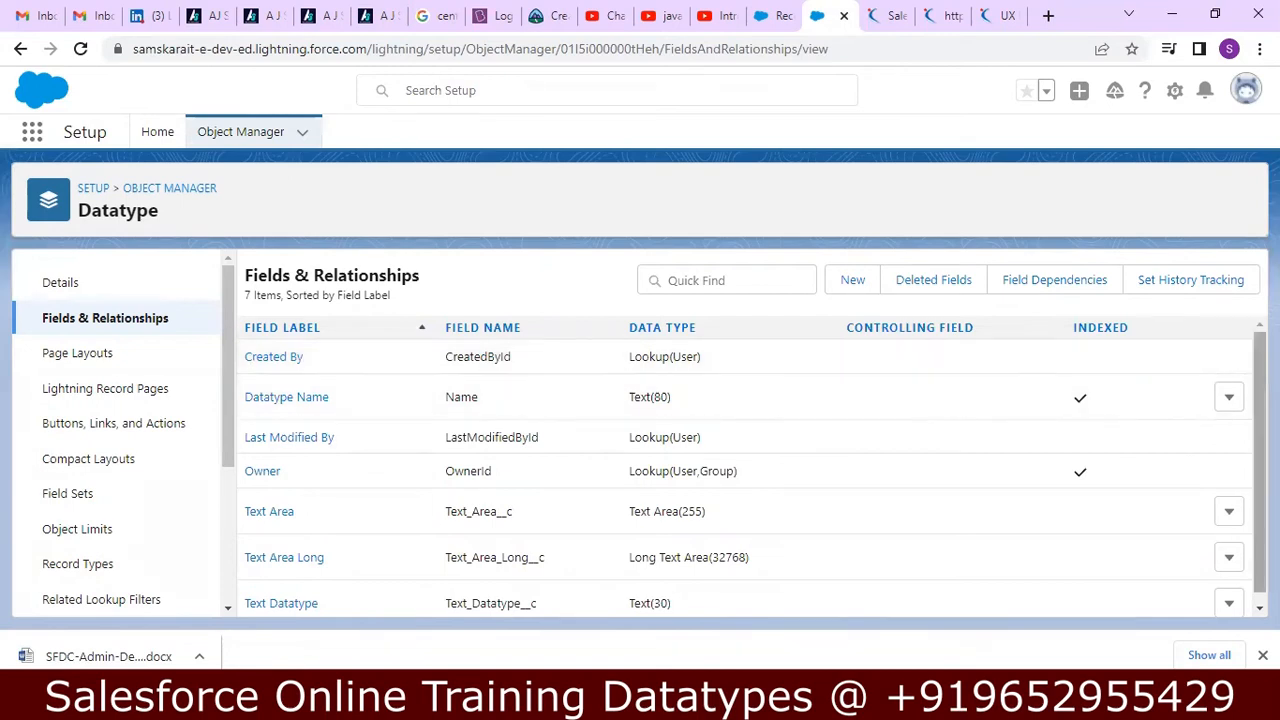
Switch to the Sales app's browser tab and open a new account form from the Accounts list.
left_click_drag(1272, 375, 1272, 580)
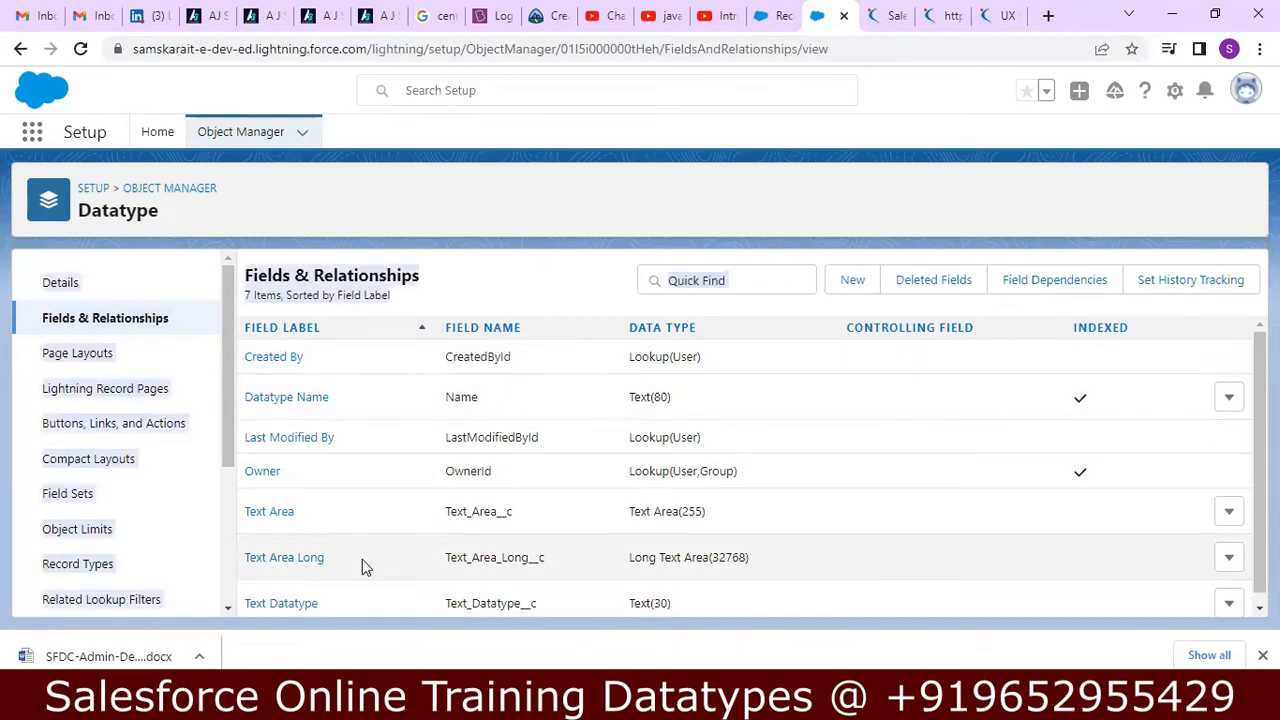
left_click(784, 16)
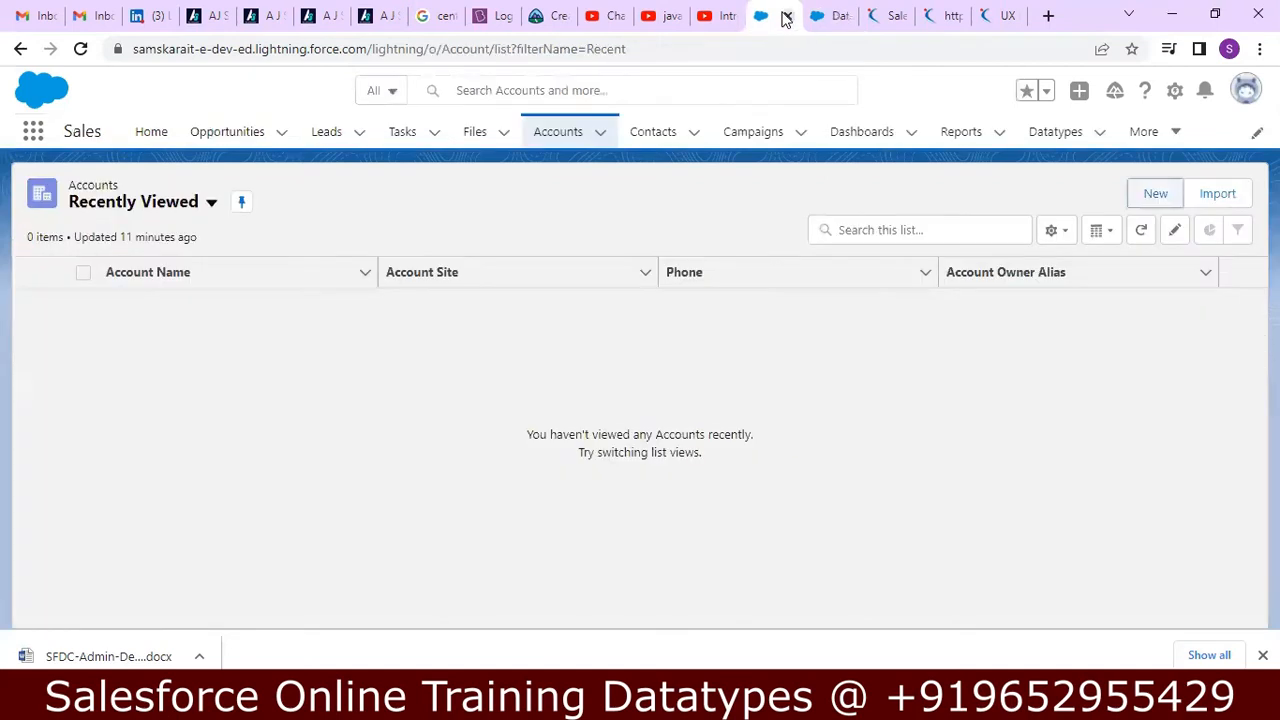
left_click(1166, 192)
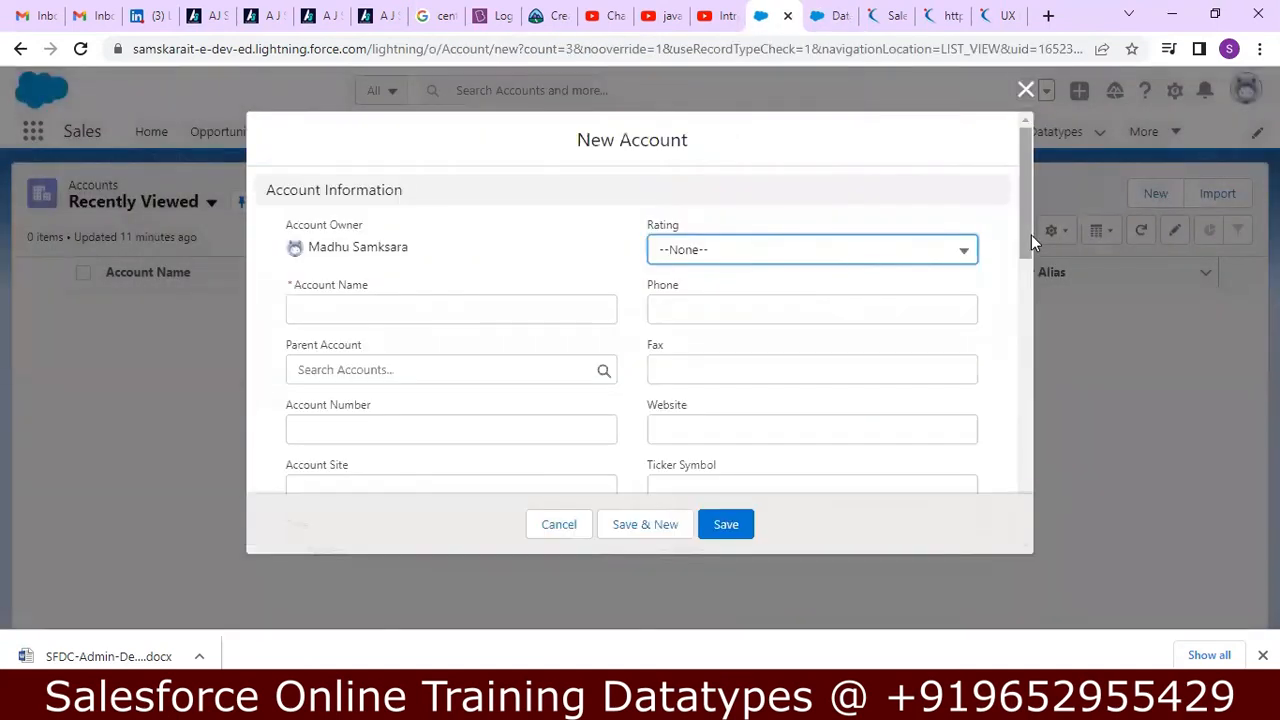
Discard the new account form, reload the Datatypes list and open a new Datatype record form.
left_click(1025, 91)
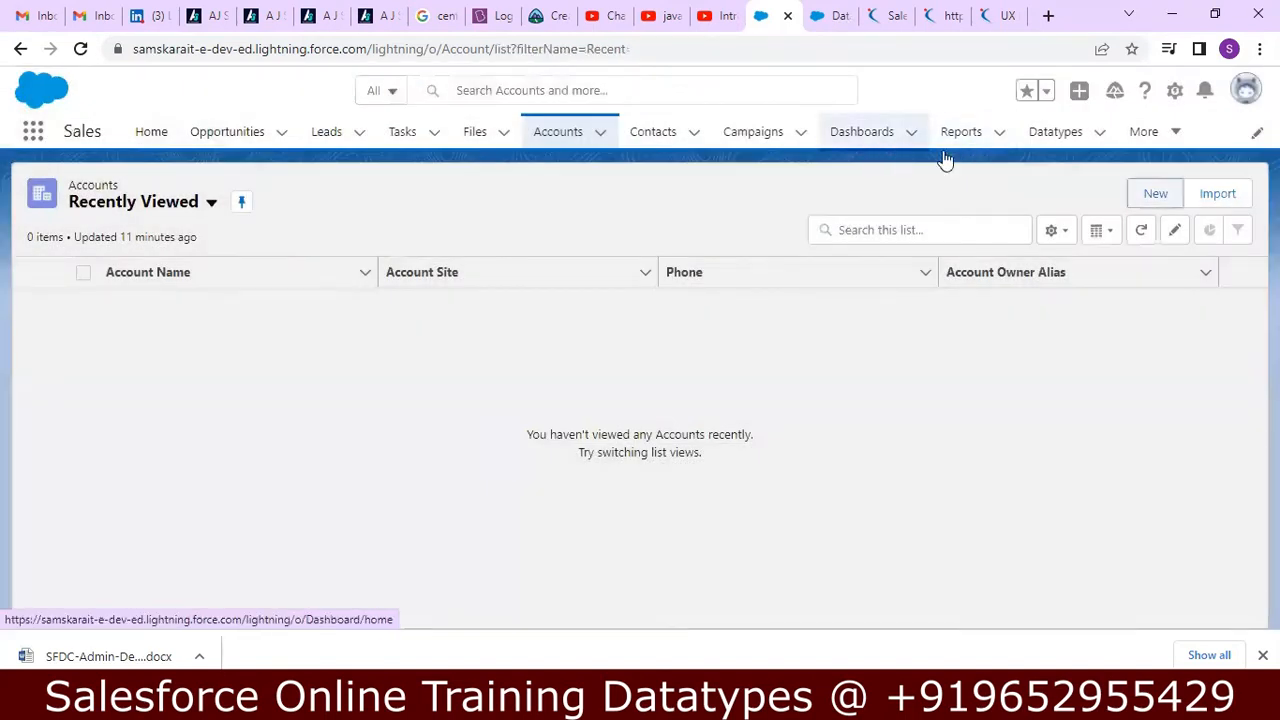
left_click(1063, 137)
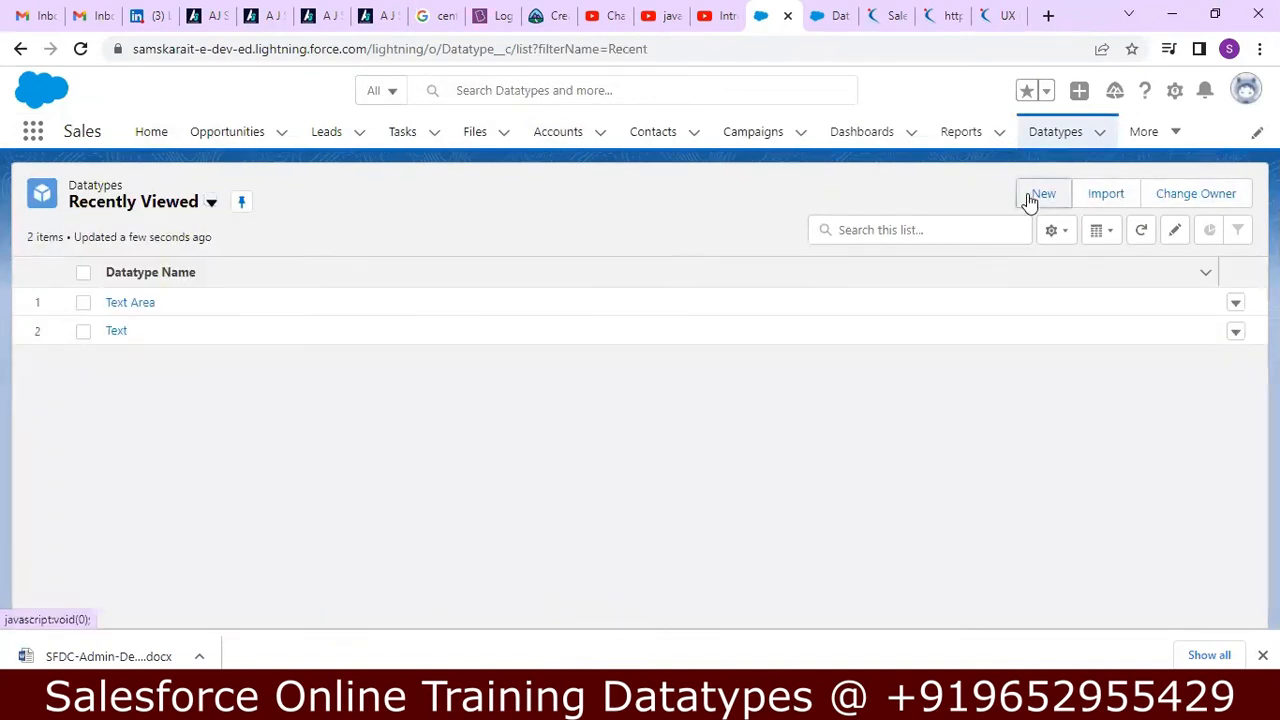
left_click(1030, 198)
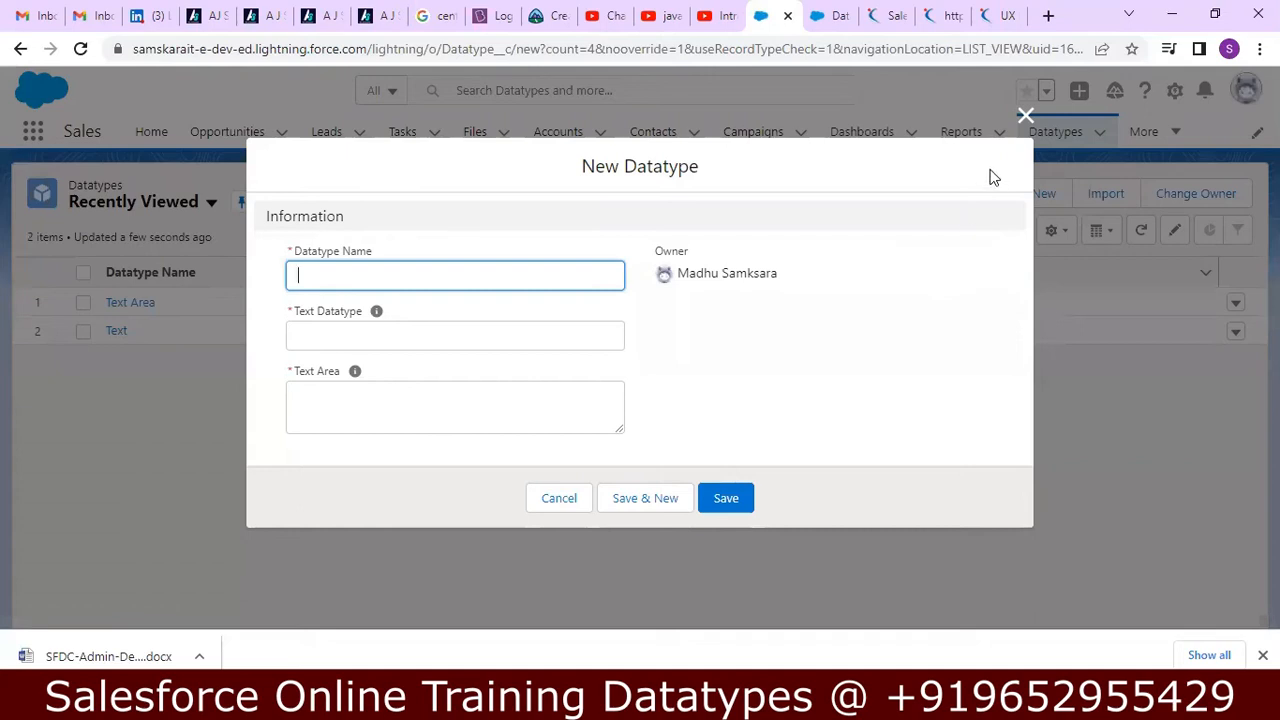
left_click(1024, 117)
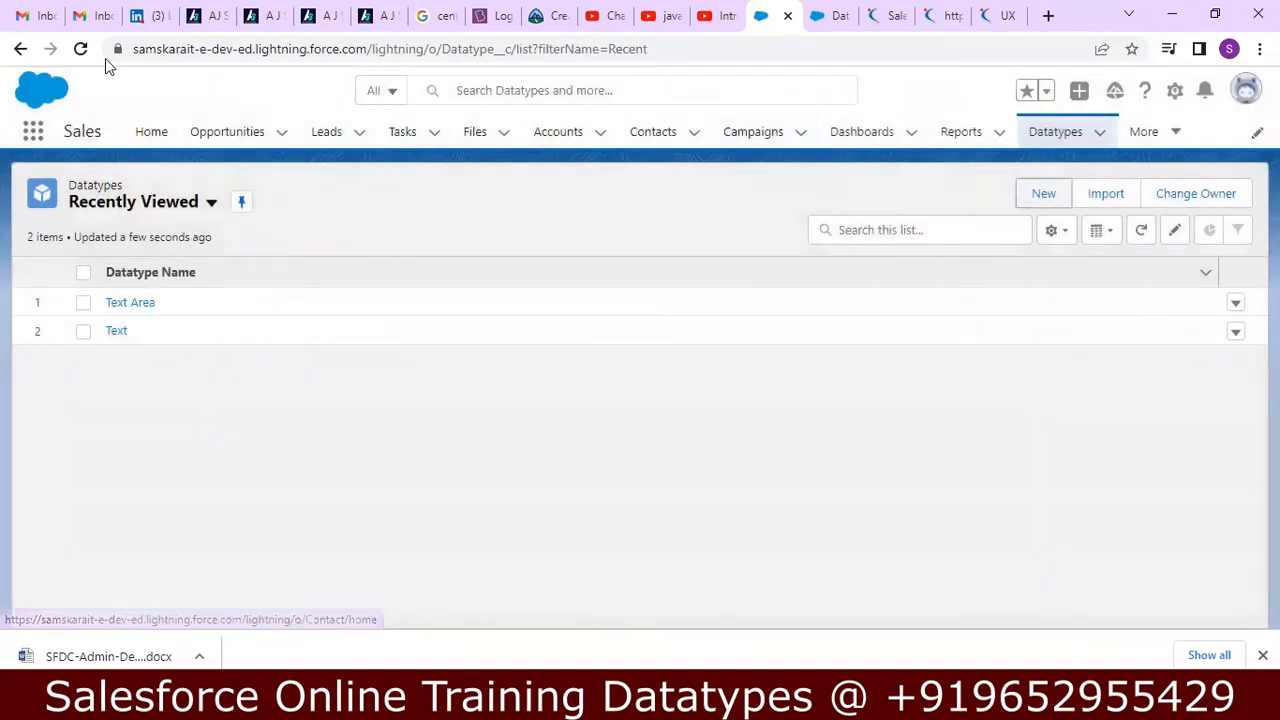
left_click(80, 49)
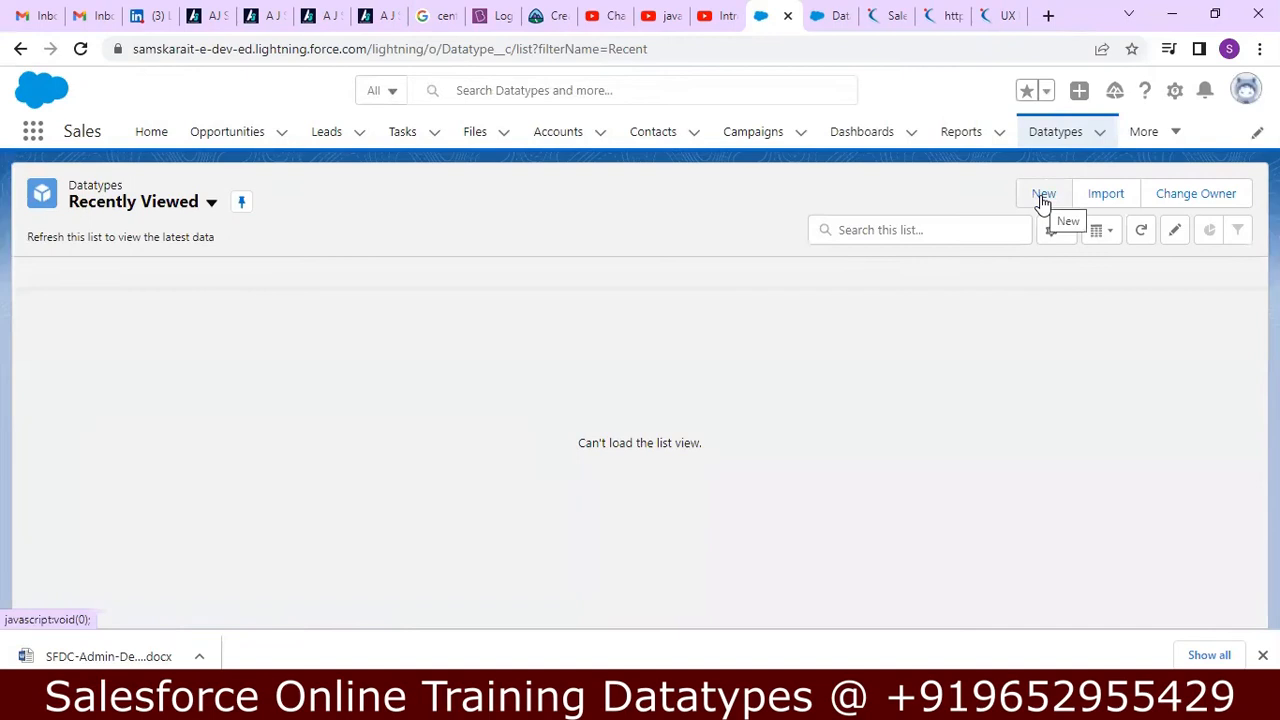
left_click(1042, 197)
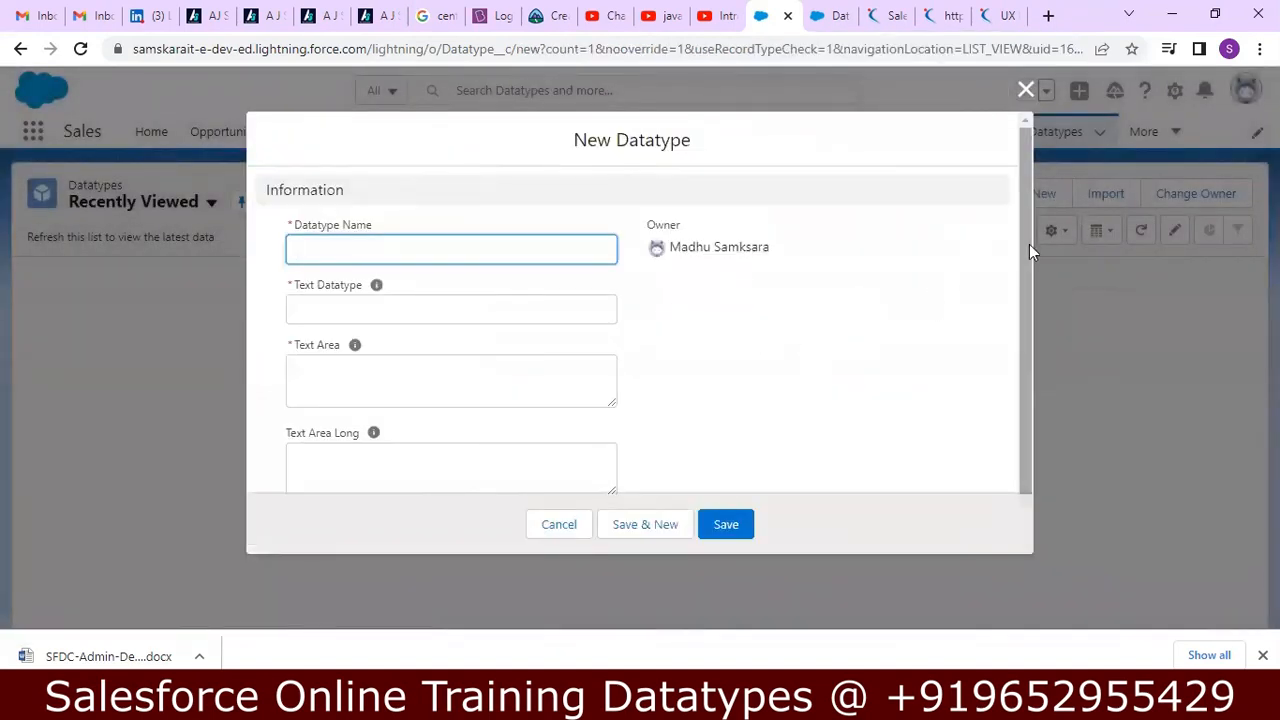
Enter "Text Area Long" as the Datatype Name and "abc123@#$$" as the Text Datatype value.
left_click_drag(1029, 244, 1031, 308)
left_click(513, 184)
type("Text Area Long")
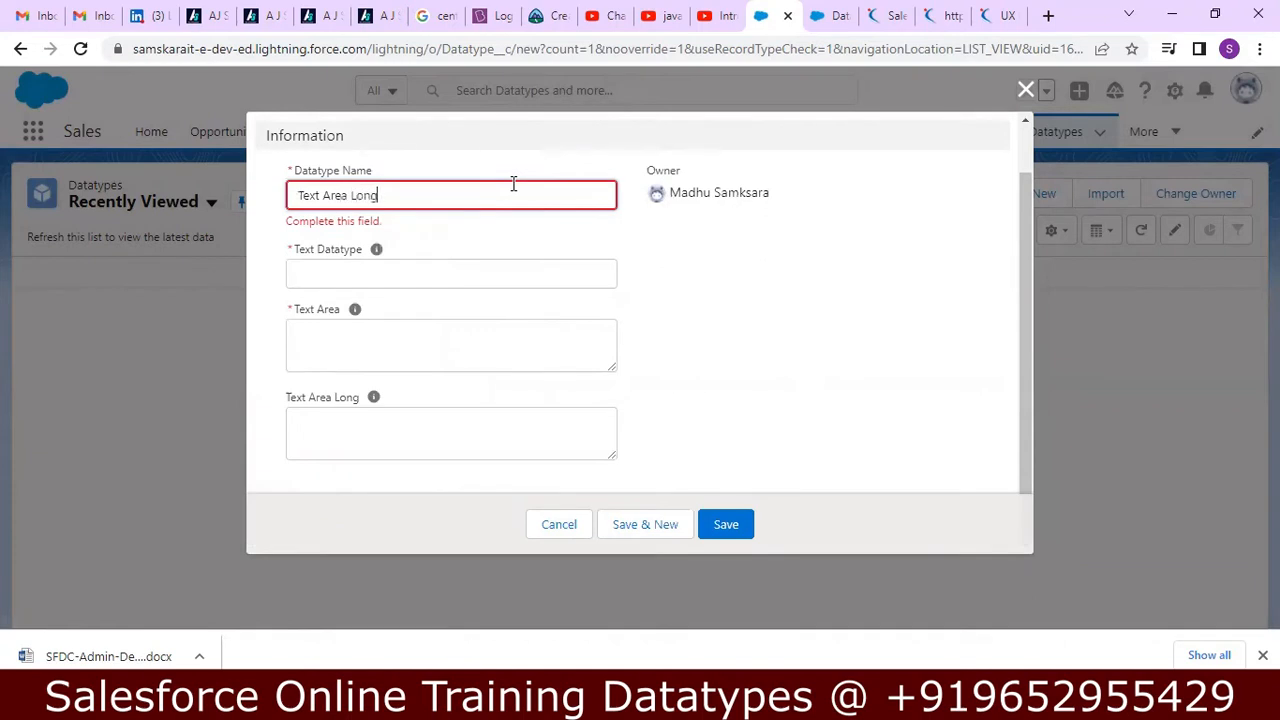
key("Tab")
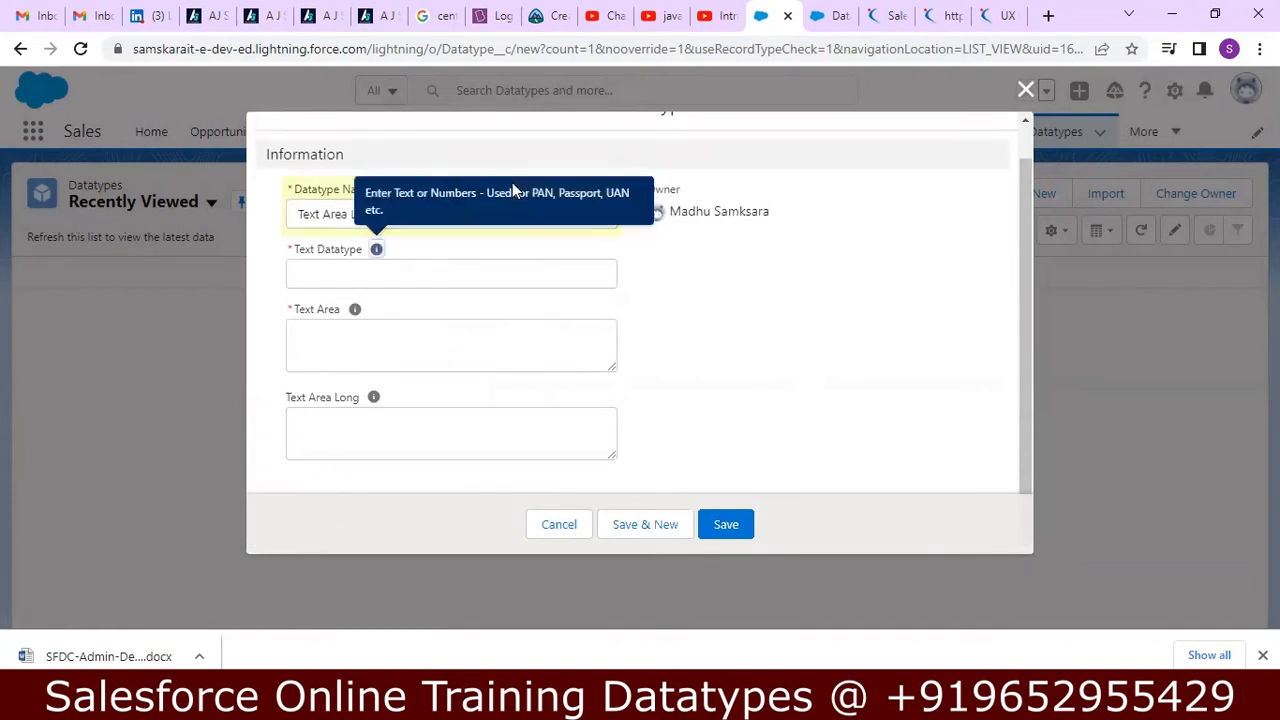
left_click(442, 262)
type("abc123@#$$")
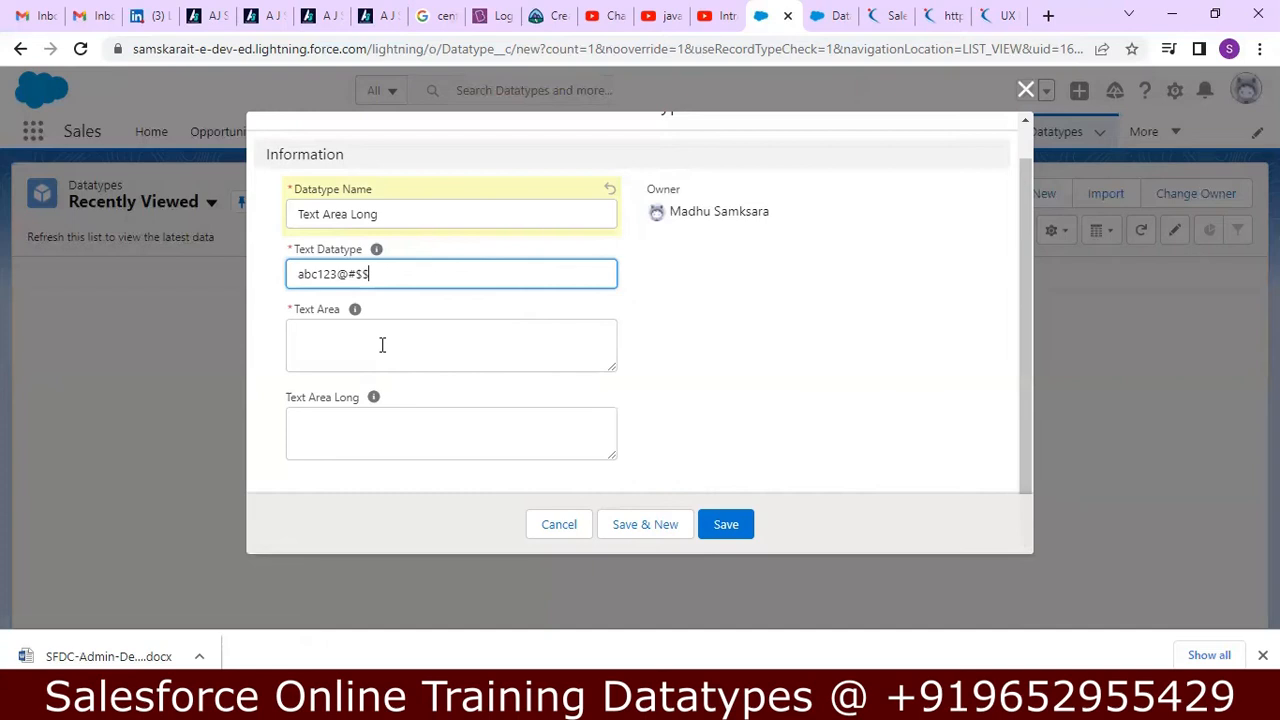
Fill in the Text Area field with "abc", "123" and "80000" on separate lines.
left_click(382, 345)
type("ab")
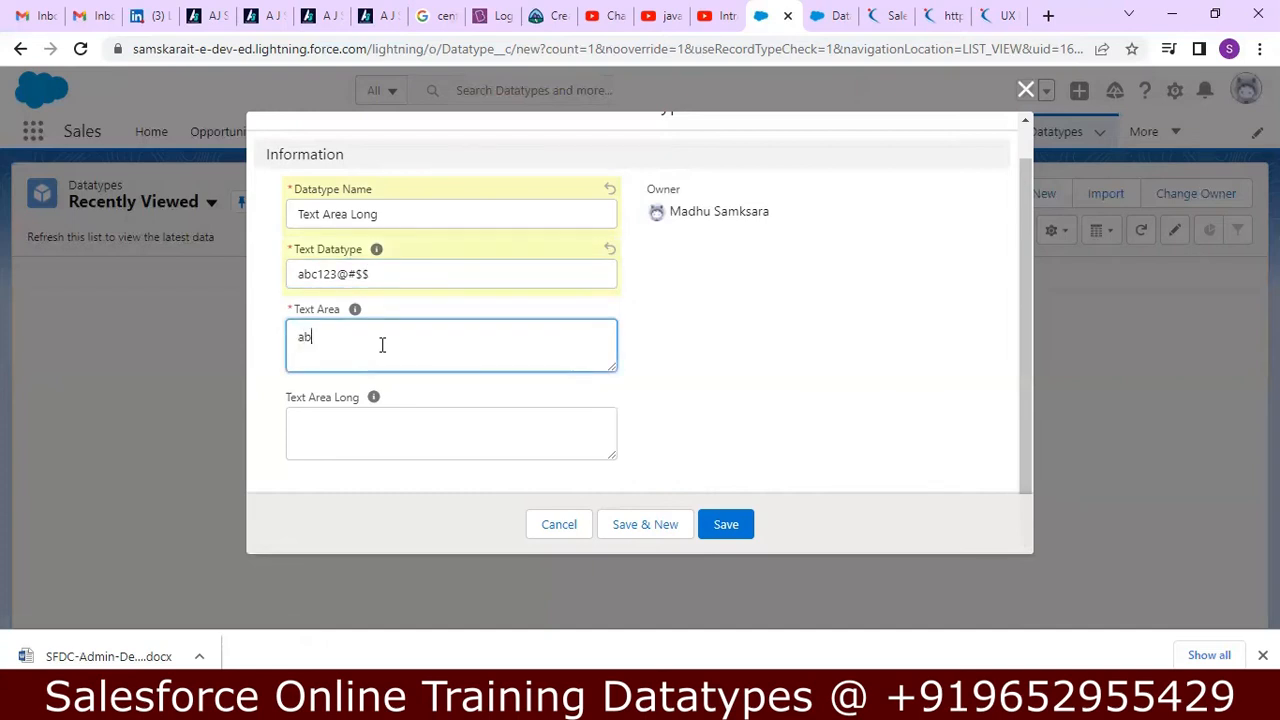
type("c")
key("Return")
type("123")
key("Return")
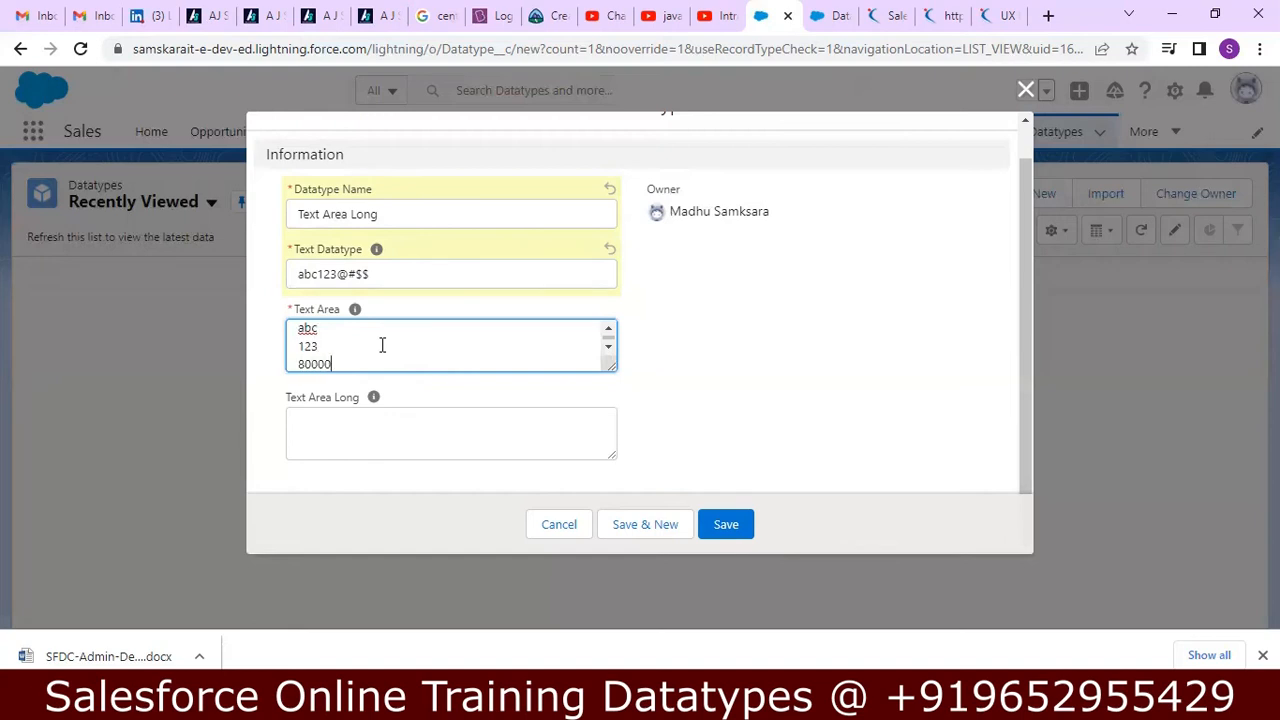
Copy the job description from "At Salesforce, our UX teams" through "Problem solver. You he" on the Naukri UX designer page.
left_click(403, 431)
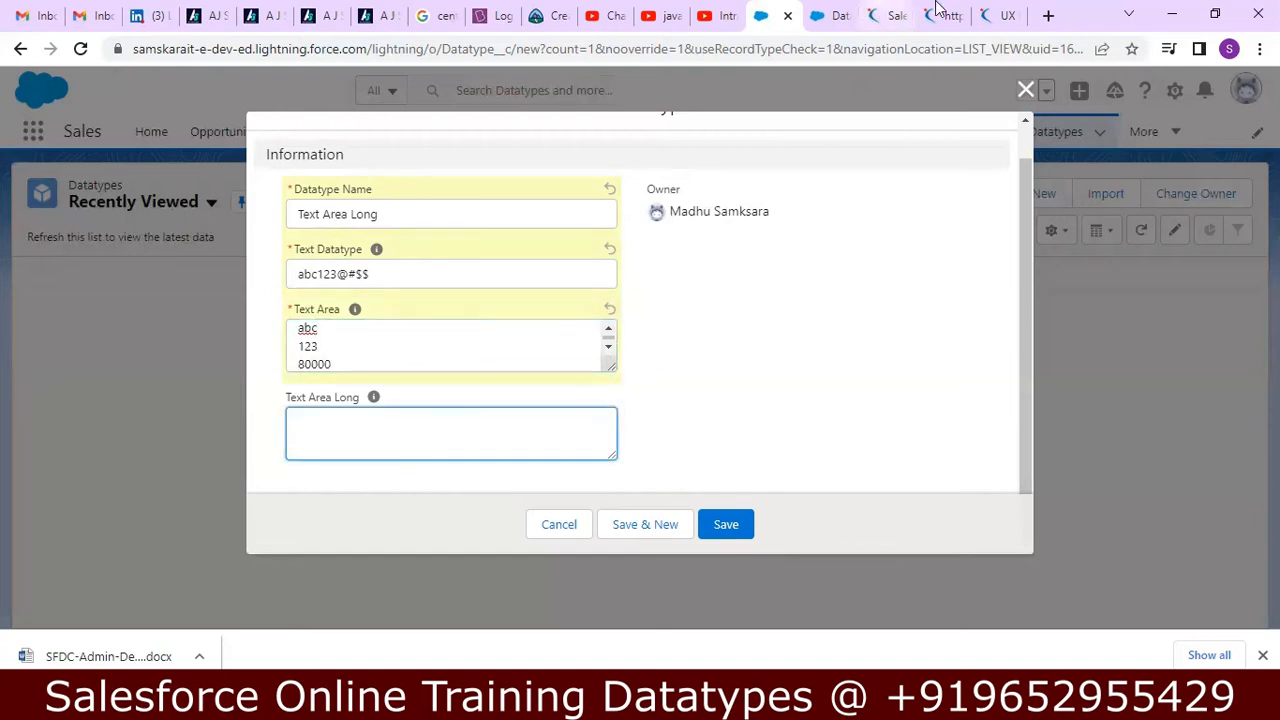
left_click(1012, 15)
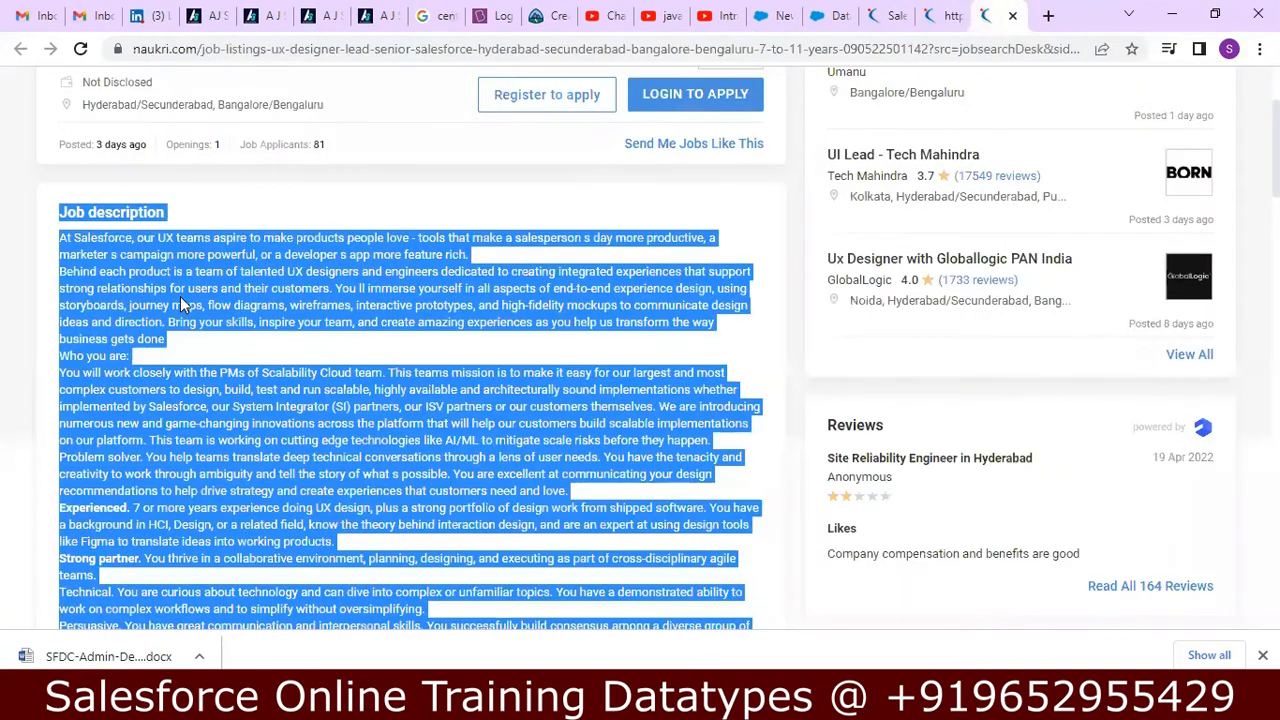
left_click(184, 303)
left_click_drag(60, 237, 180, 456)
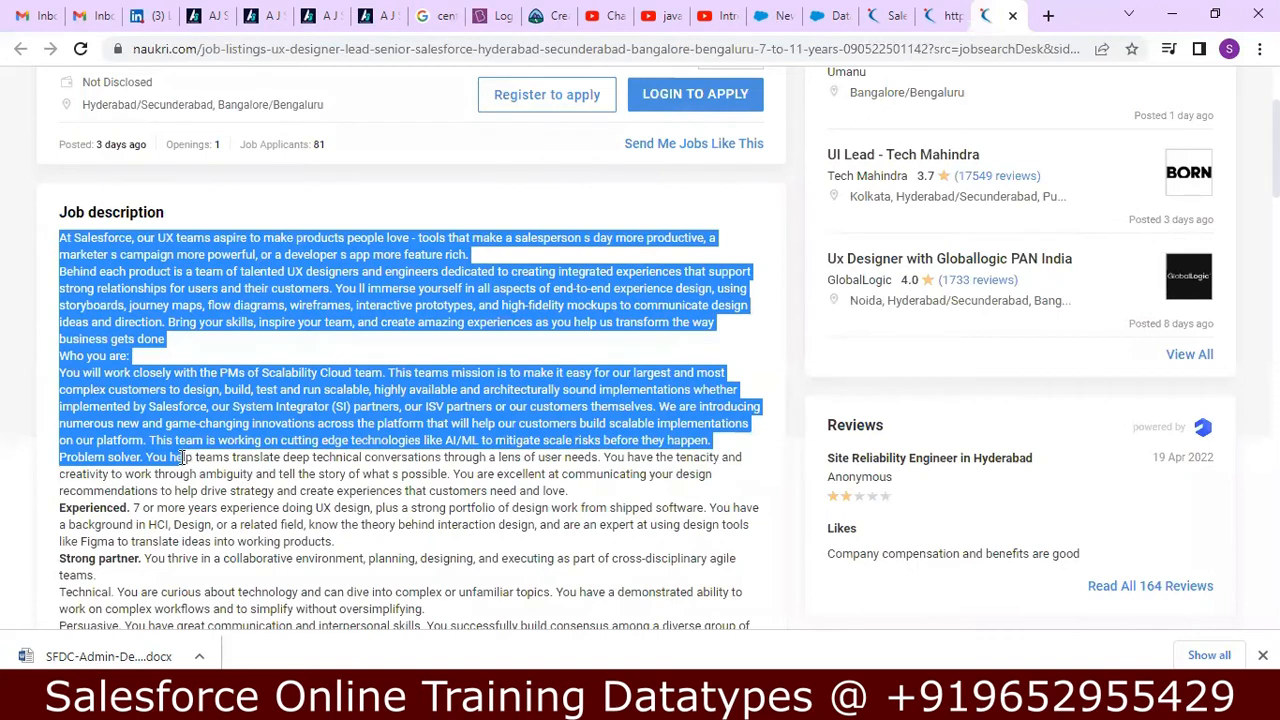
right_click(184, 415)
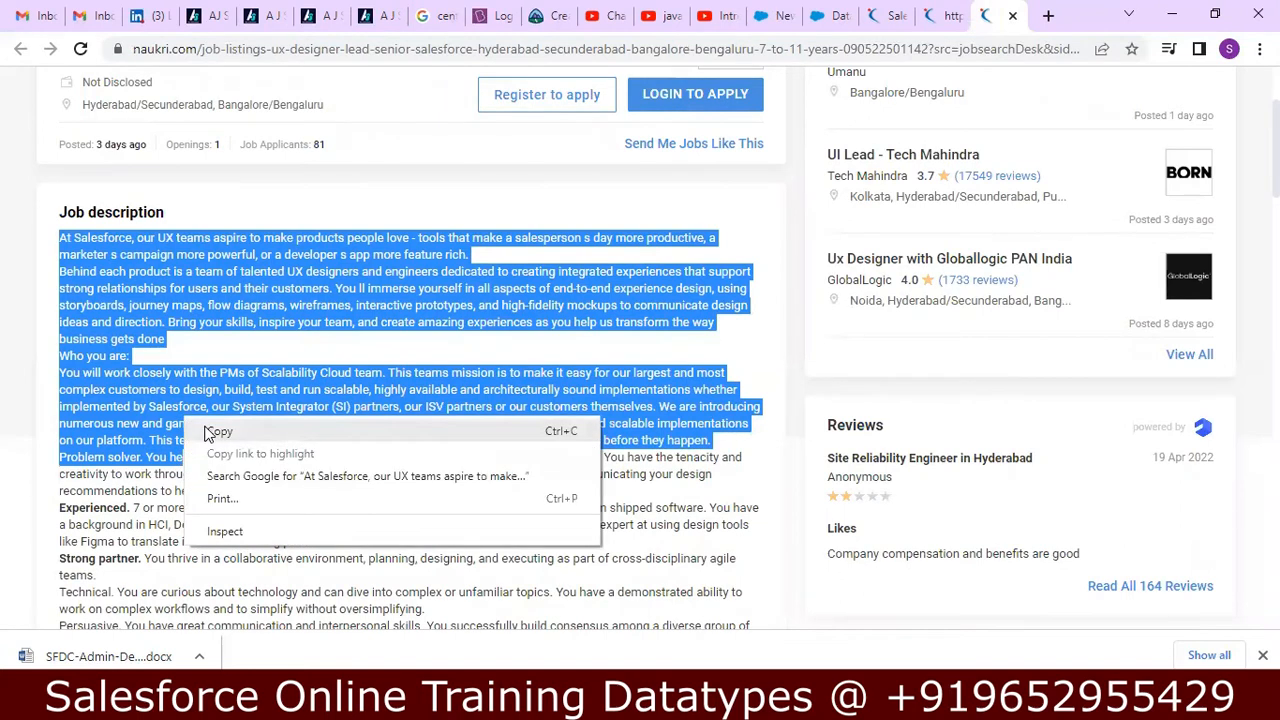
left_click(205, 428)
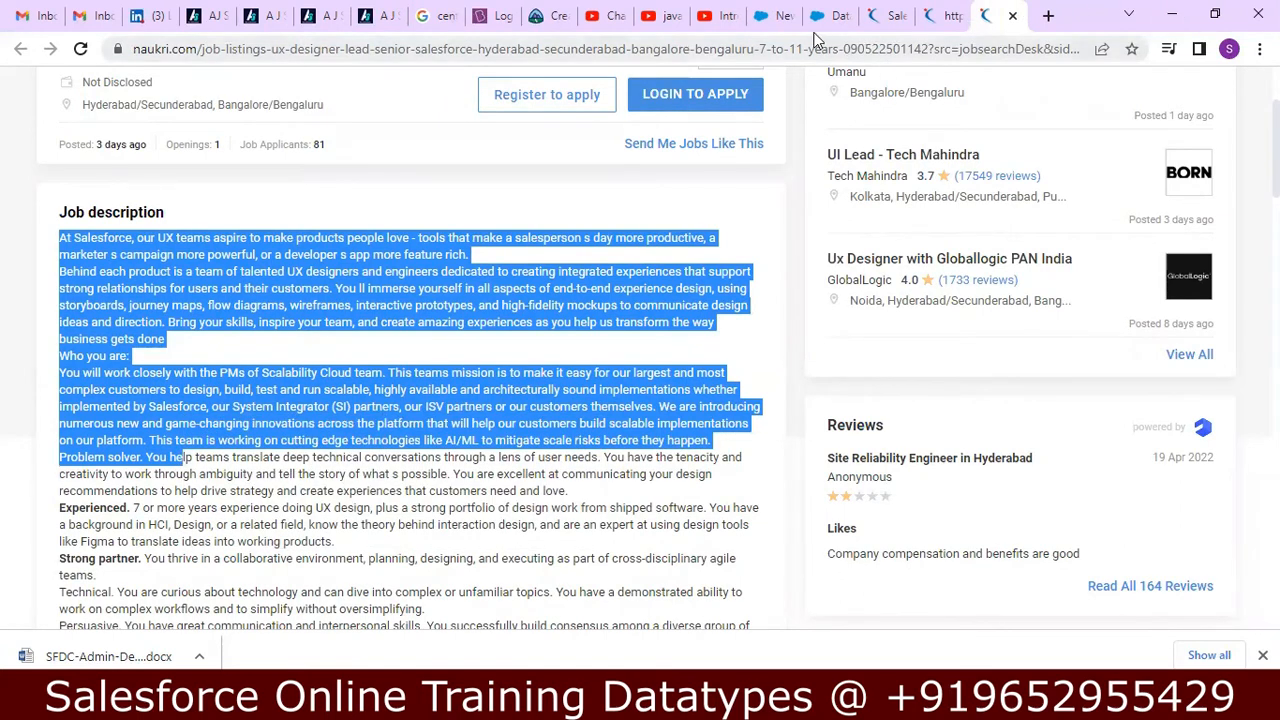
Return to the new Datatype form, paste the copied job description into Text Area Long, and save the record.
left_click(772, 15)
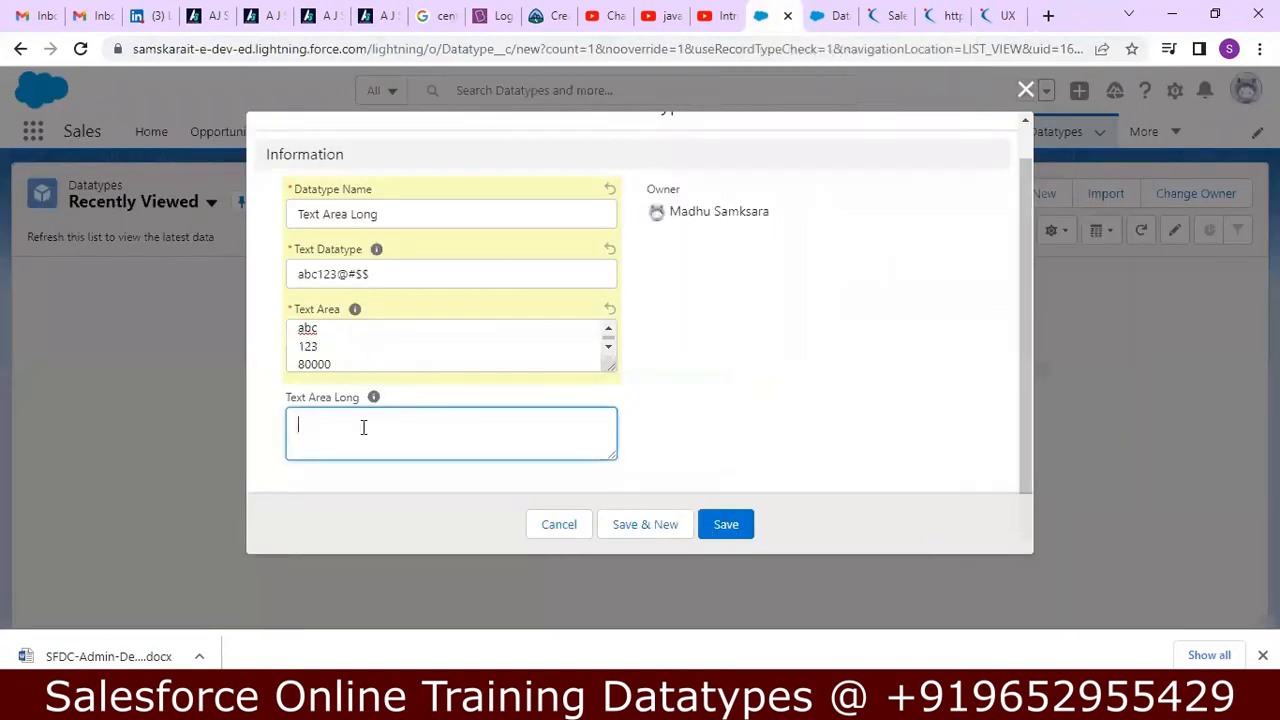
key("ctrl+v")
left_click(727, 526)
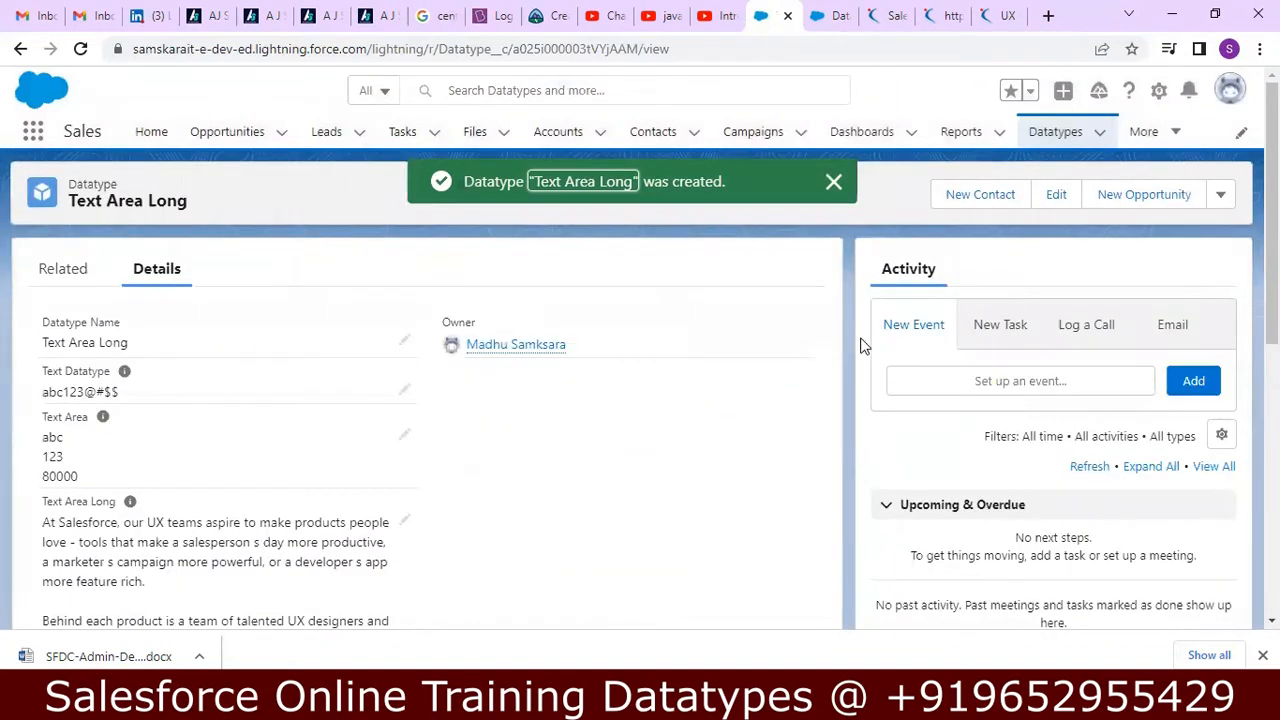
Read through the saved record's details and reopen the Text Area Long record from the Datatypes list.
scroll(640, 400, "down", 3)
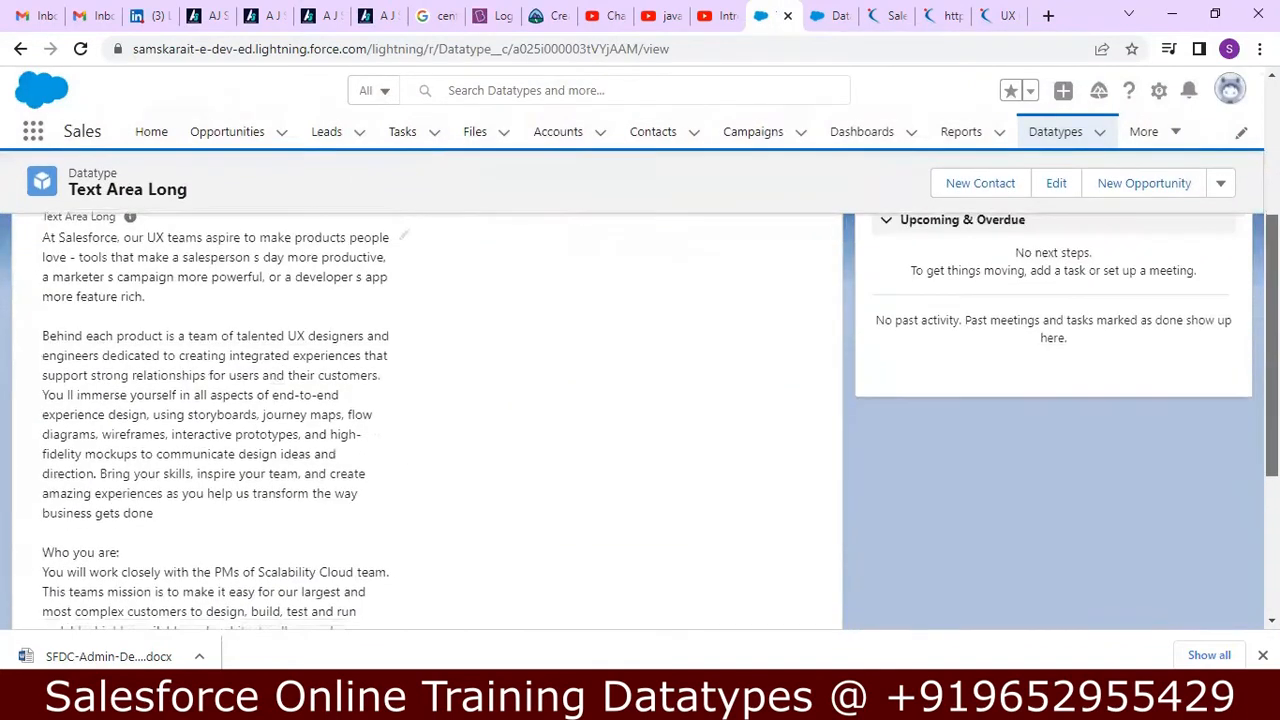
scroll(640, 400, "down", 3)
scroll(640, 400, "up", 10)
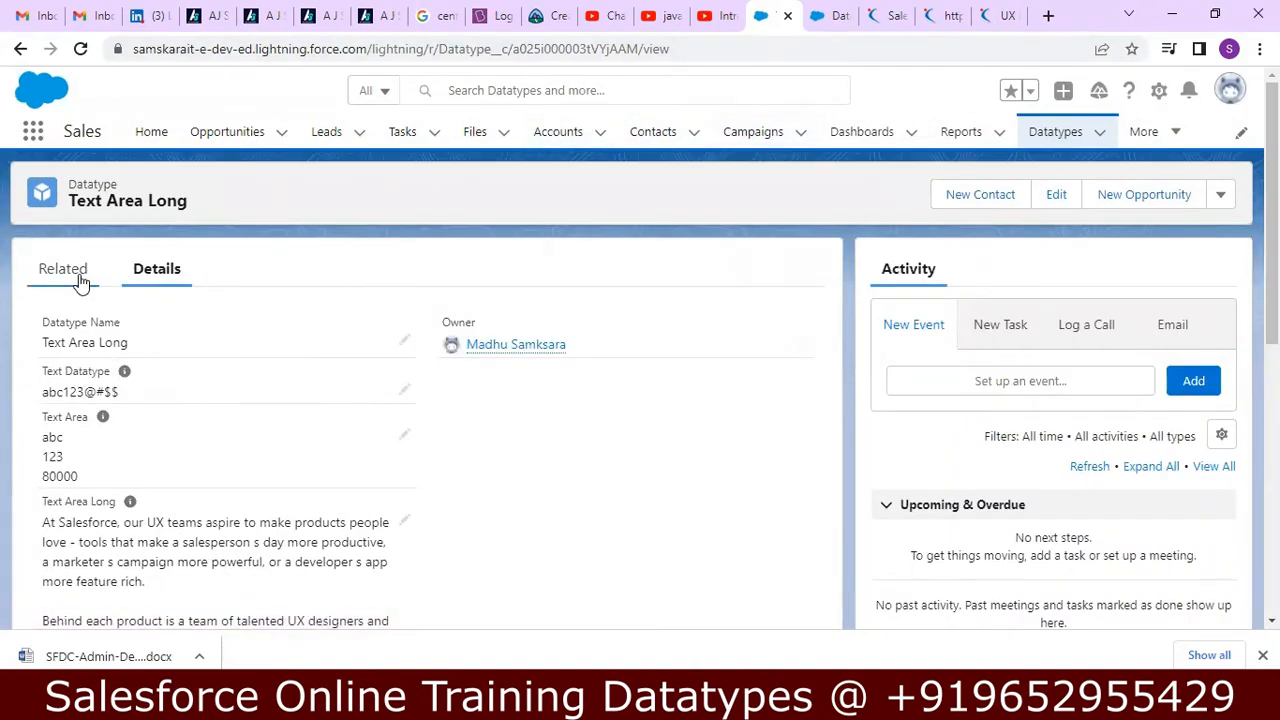
left_click(1082, 131)
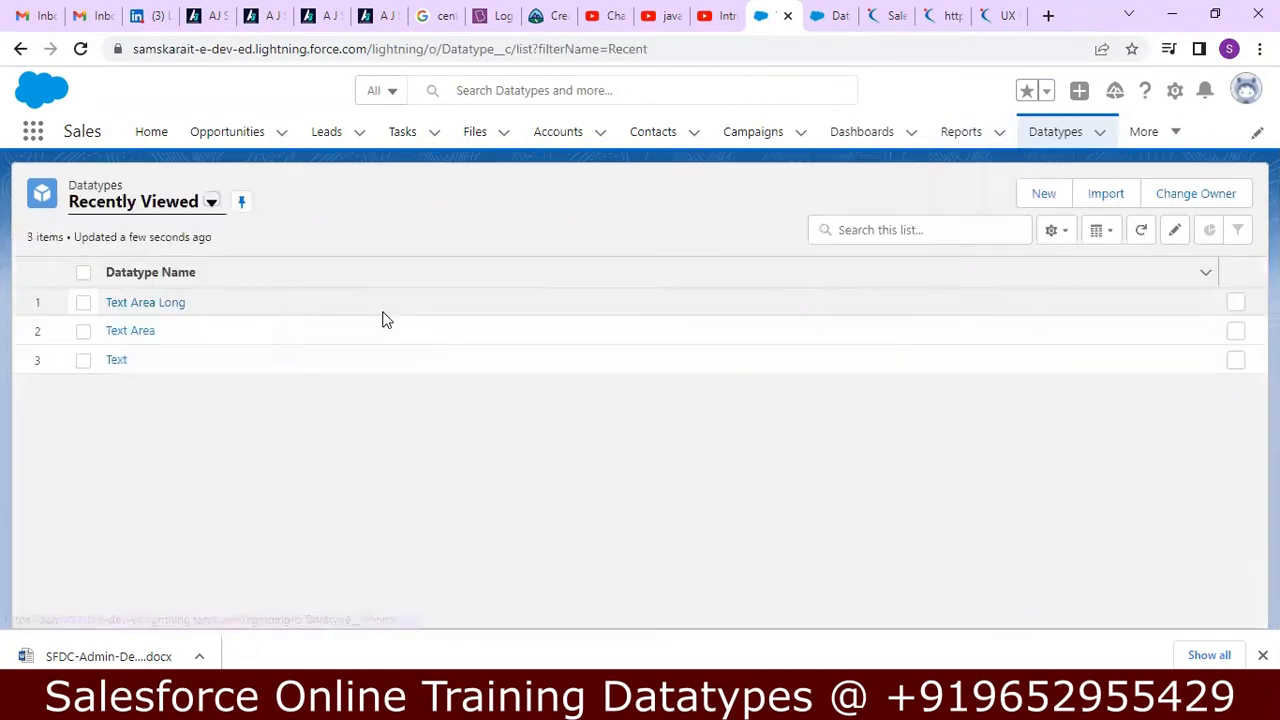
left_click(134, 306)
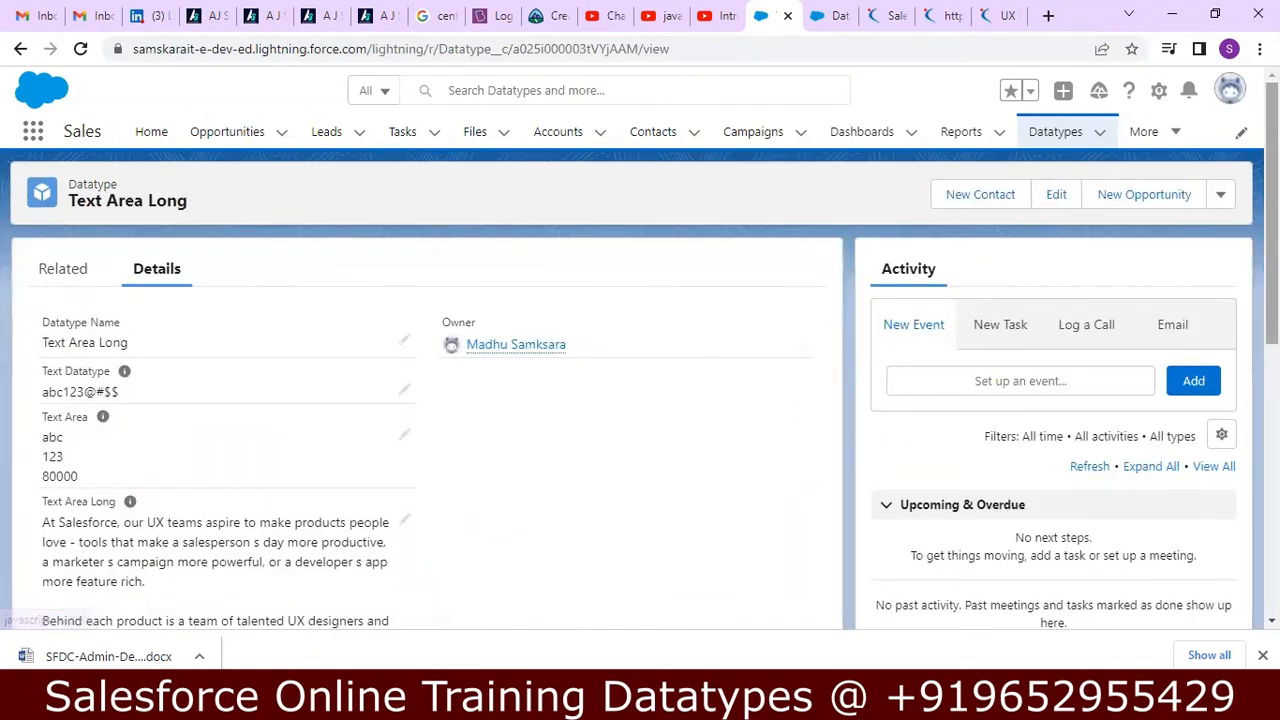
Compare how the record displays its Text Datatype, multi-line Text Area and lengthy Text Area Long values.
scroll(420, 420, "down", 3)
scroll(420, 420, "down", 4)
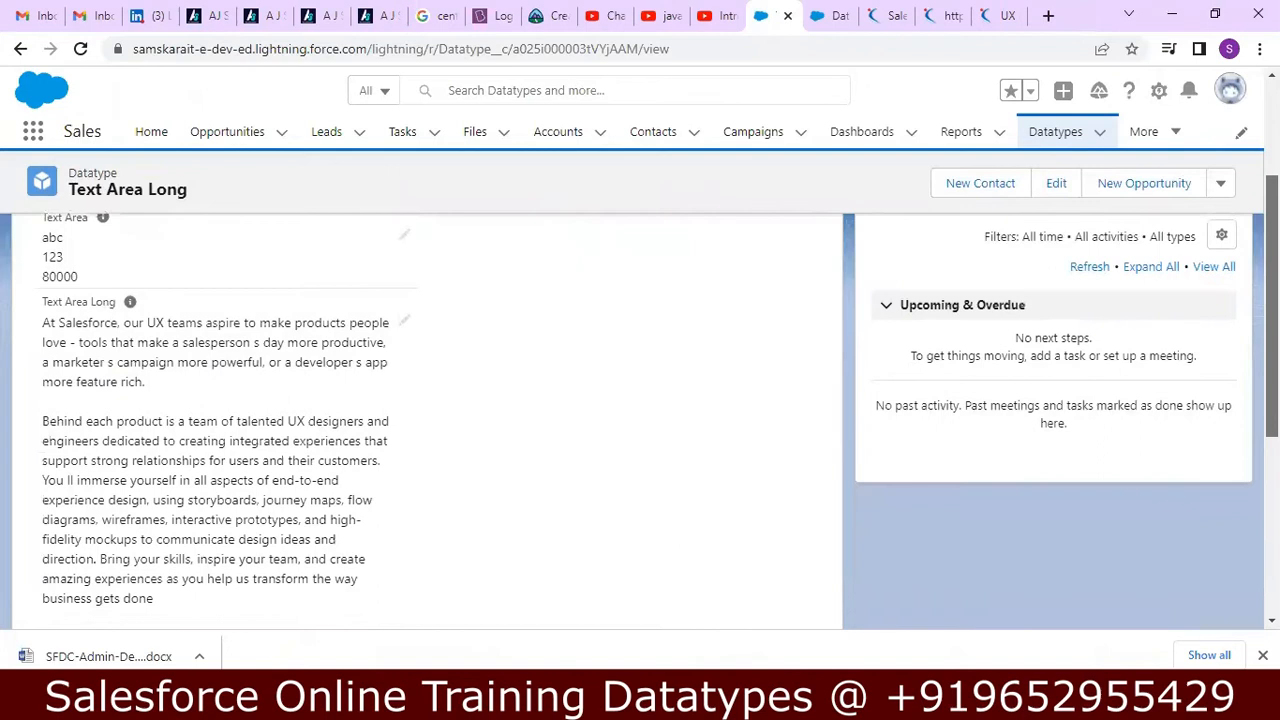
scroll(420, 420, "up", 2)
scroll(420, 420, "up", 5)
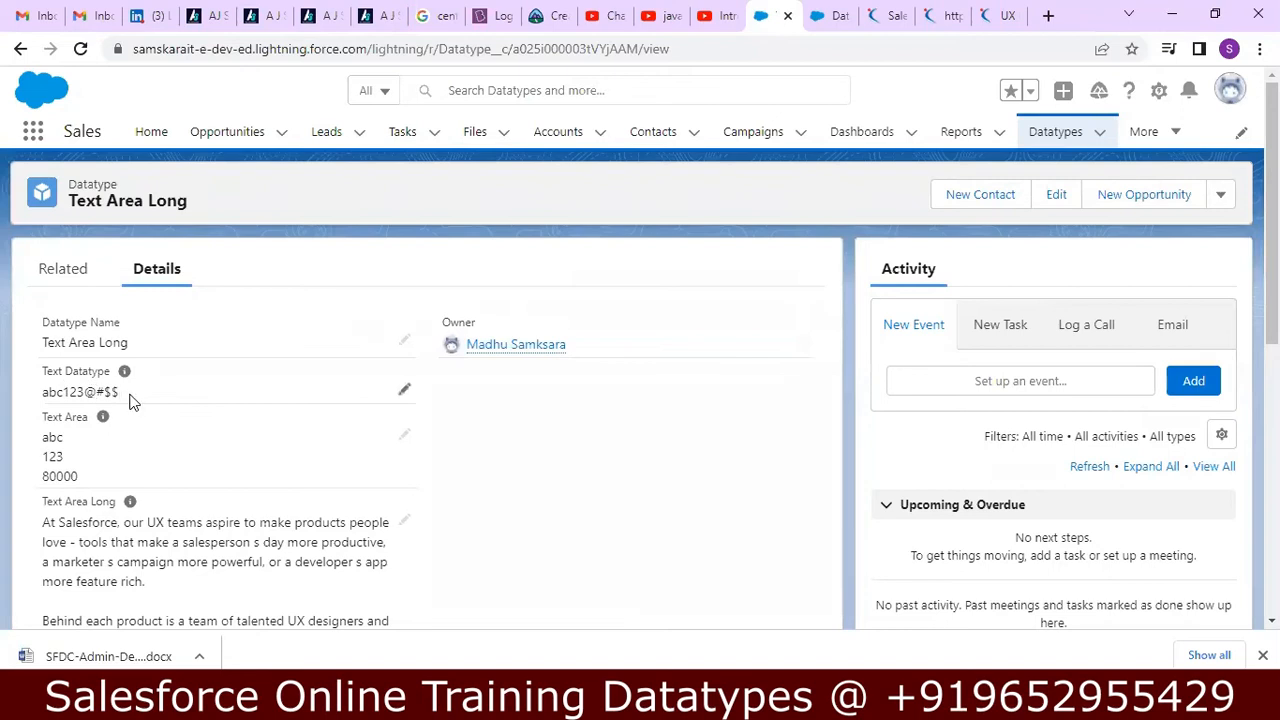
left_click_drag(40, 437, 80, 483)
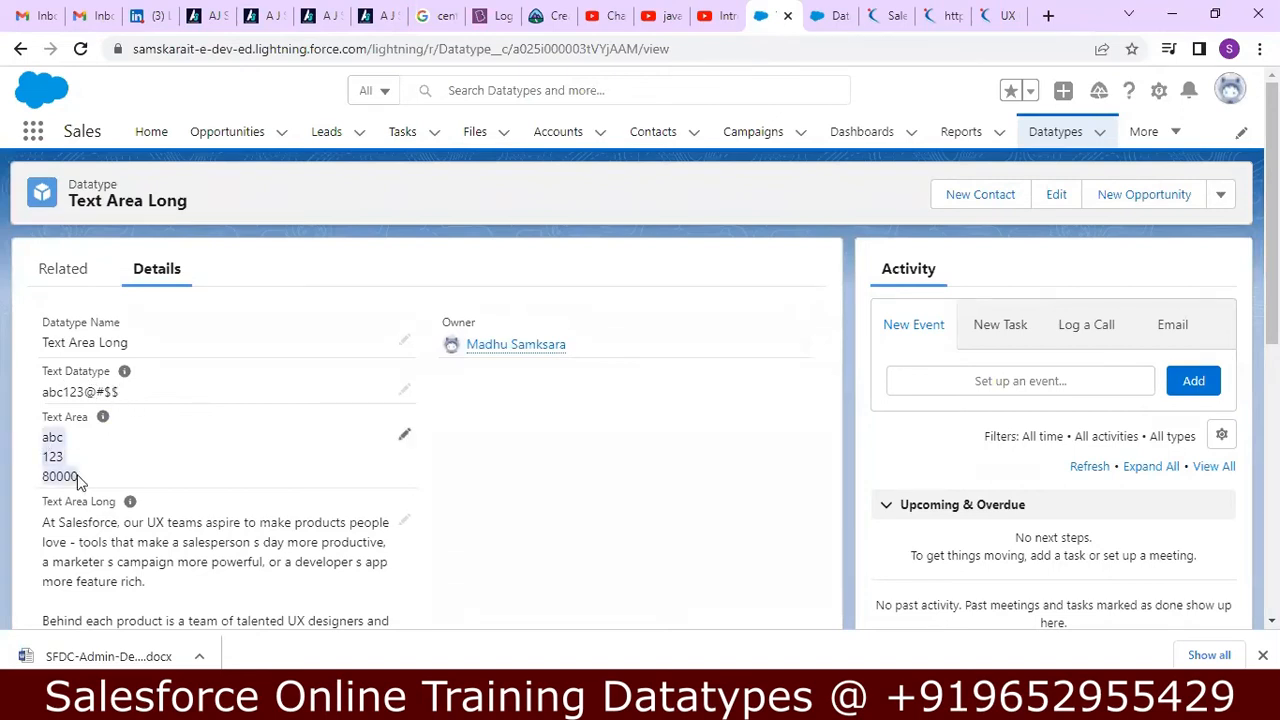
left_click(131, 481)
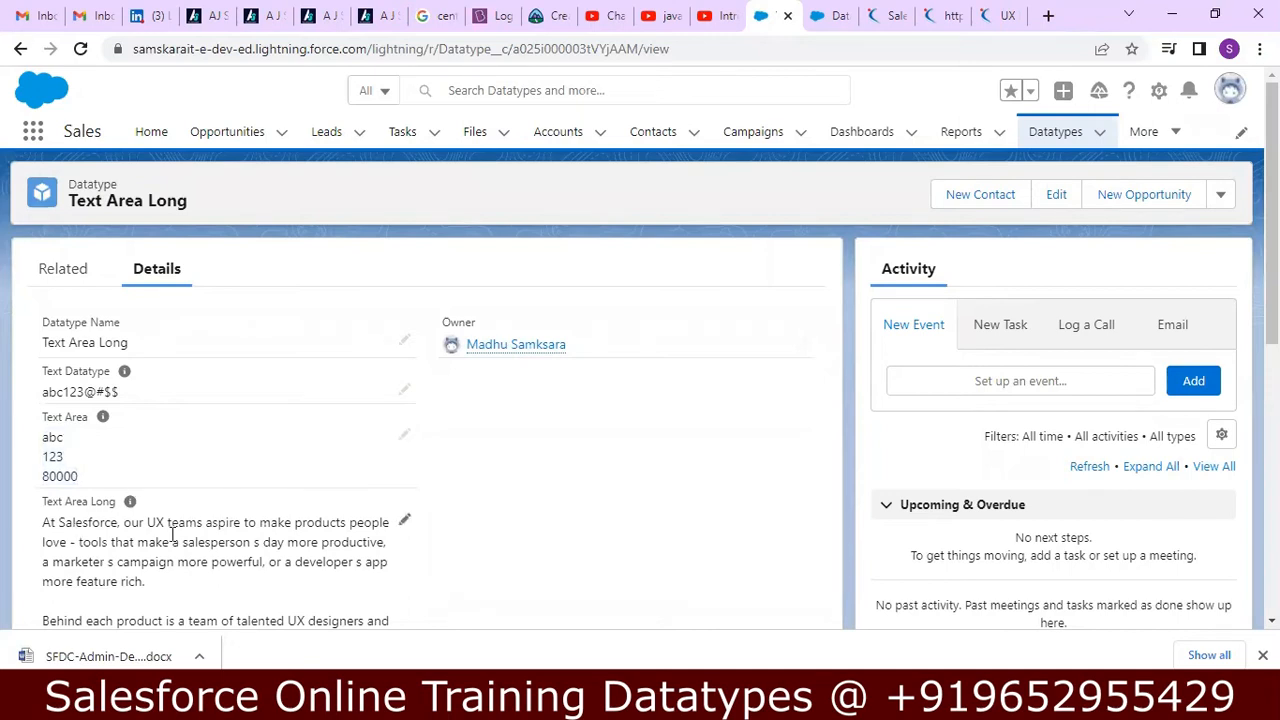
scroll(640, 420, "down", 6)
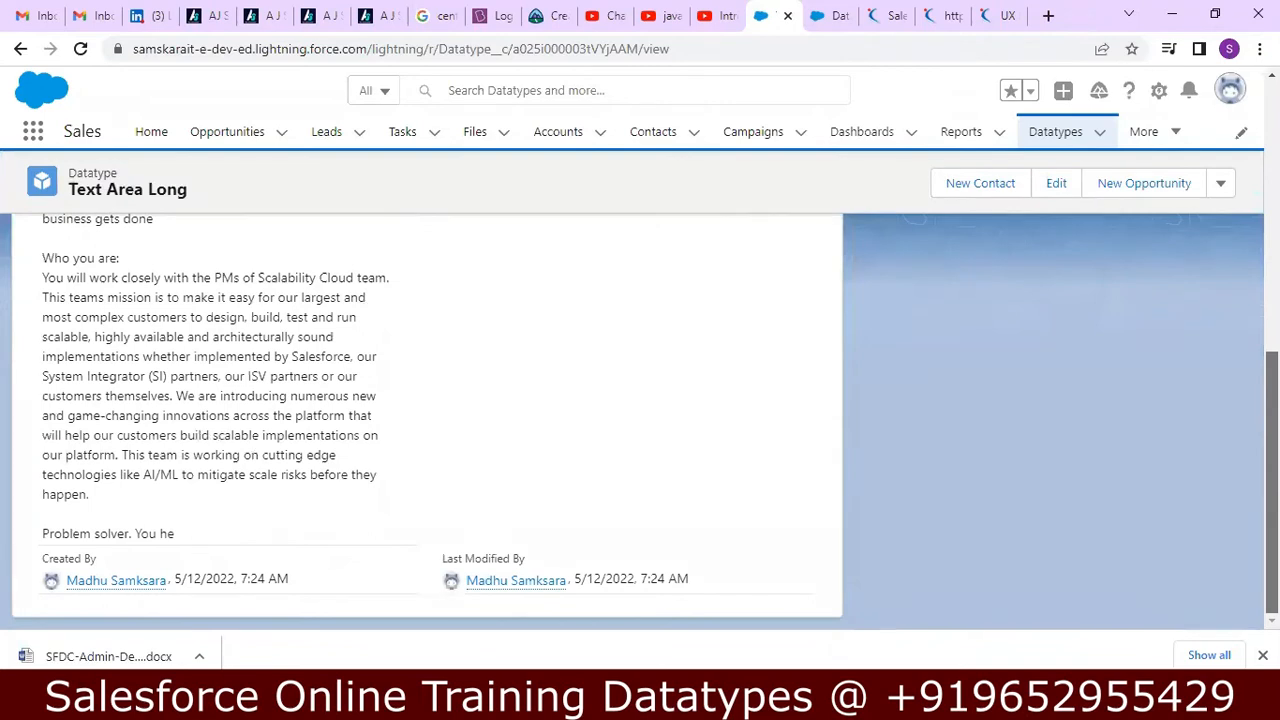
scroll(640, 420, "up", 6)
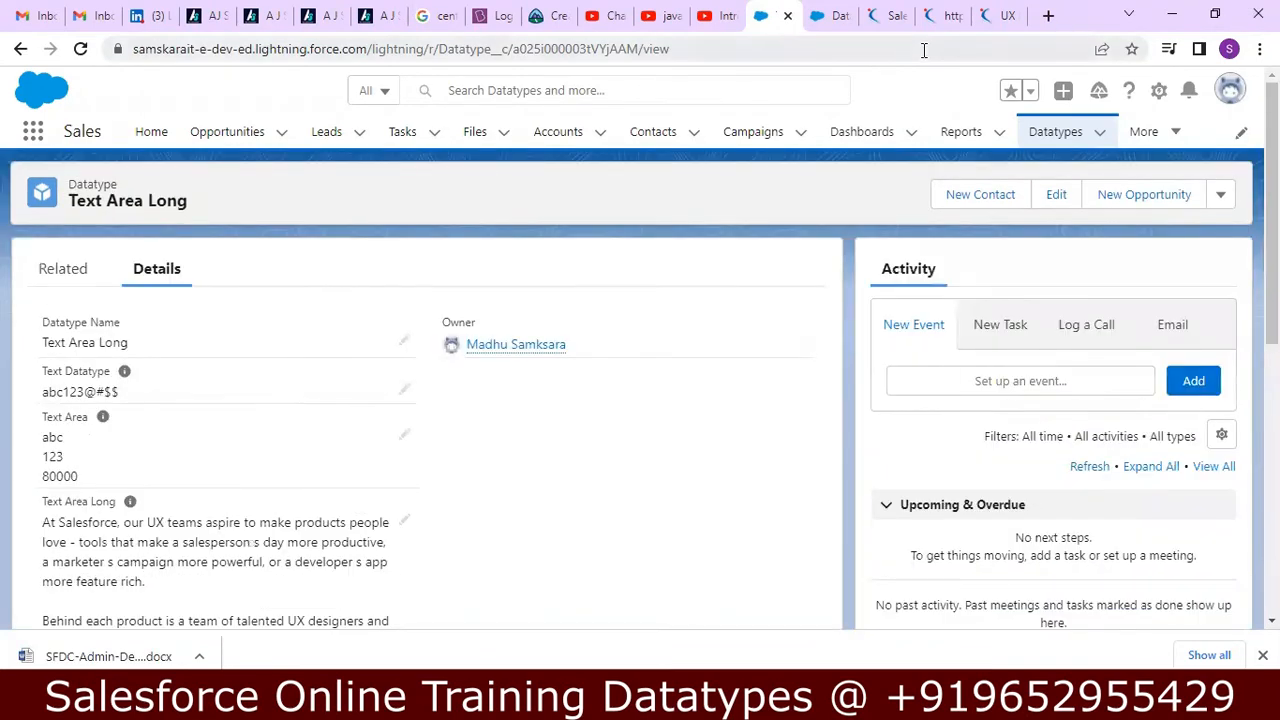
Bring up the Datatype object's setup tab, and read the Text Area (Rich) notes in Notepad++ before returning to Chrome.
left_click(826, 17)
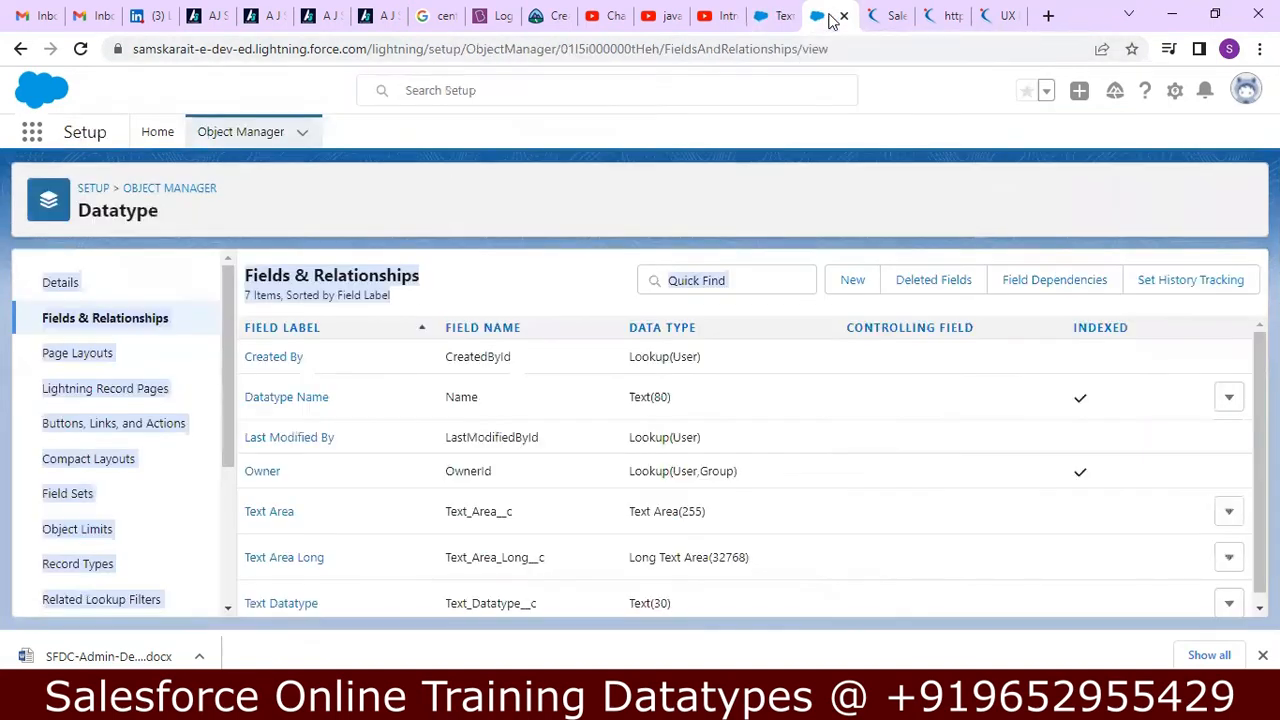
left_click(800, 216)
key("alt+Tab")
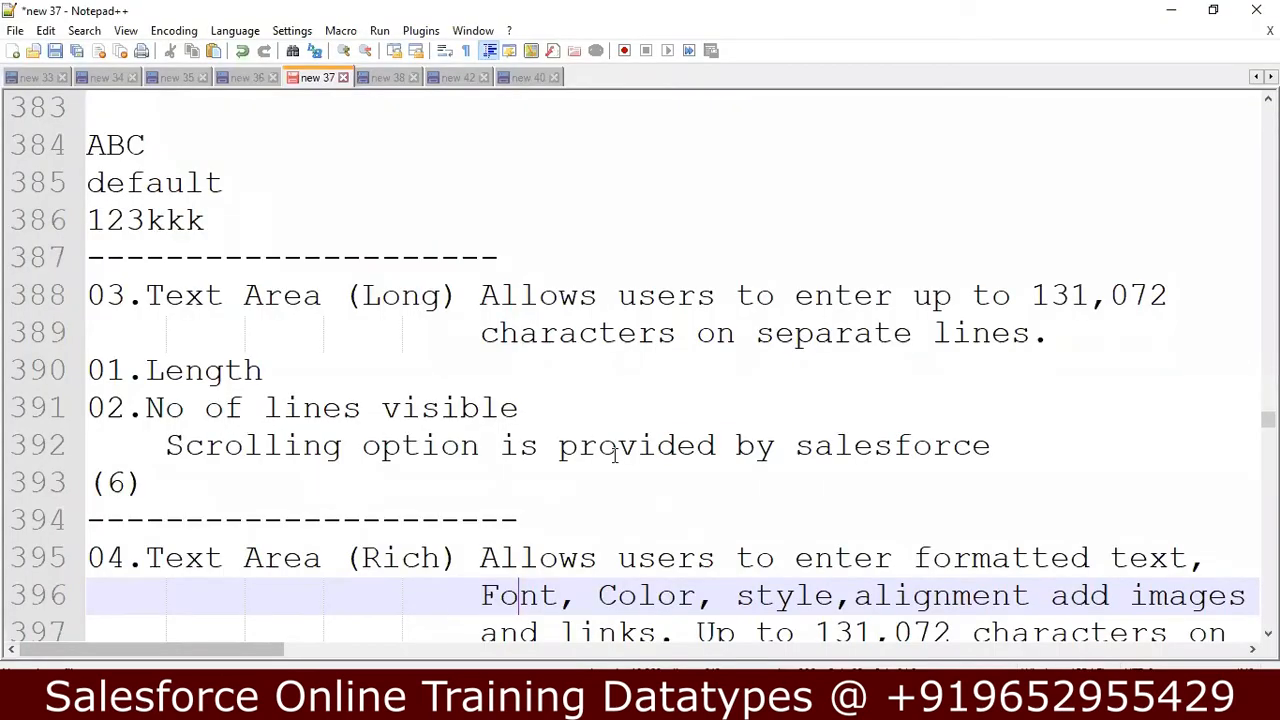
key("Down")
key("Down")
key("Down")
key("Down")
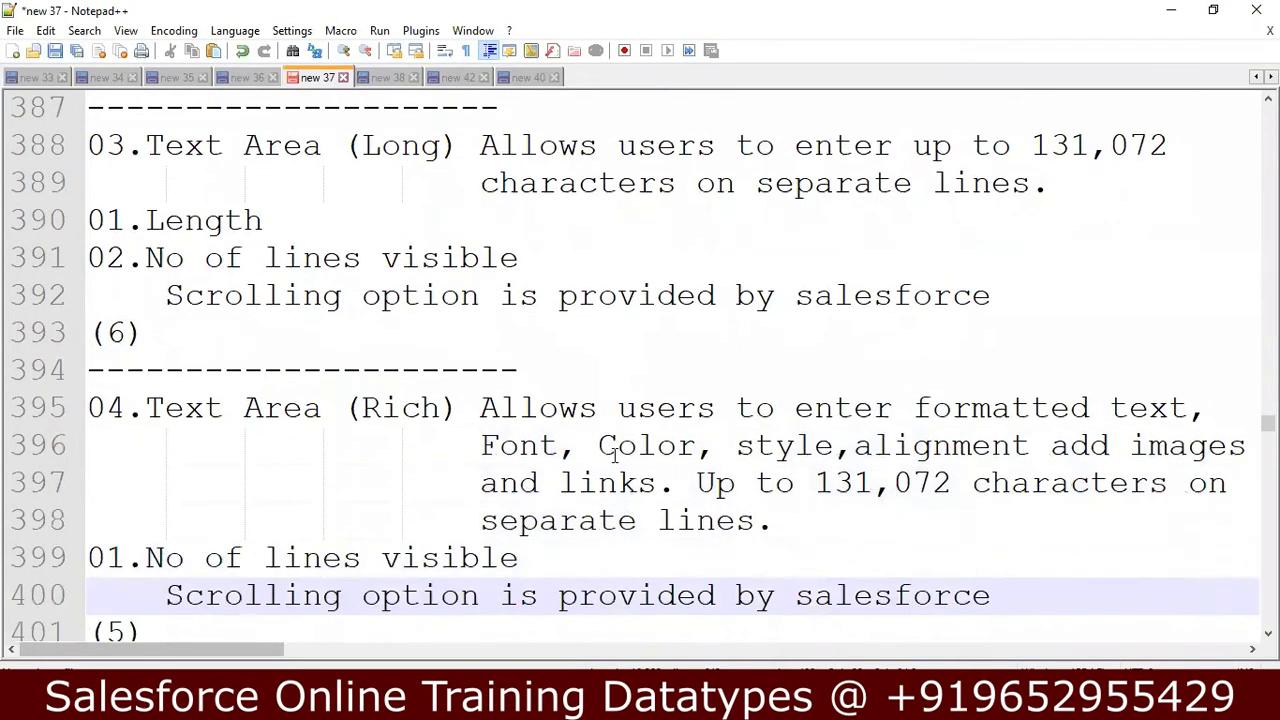
key("Down")
key("Down")
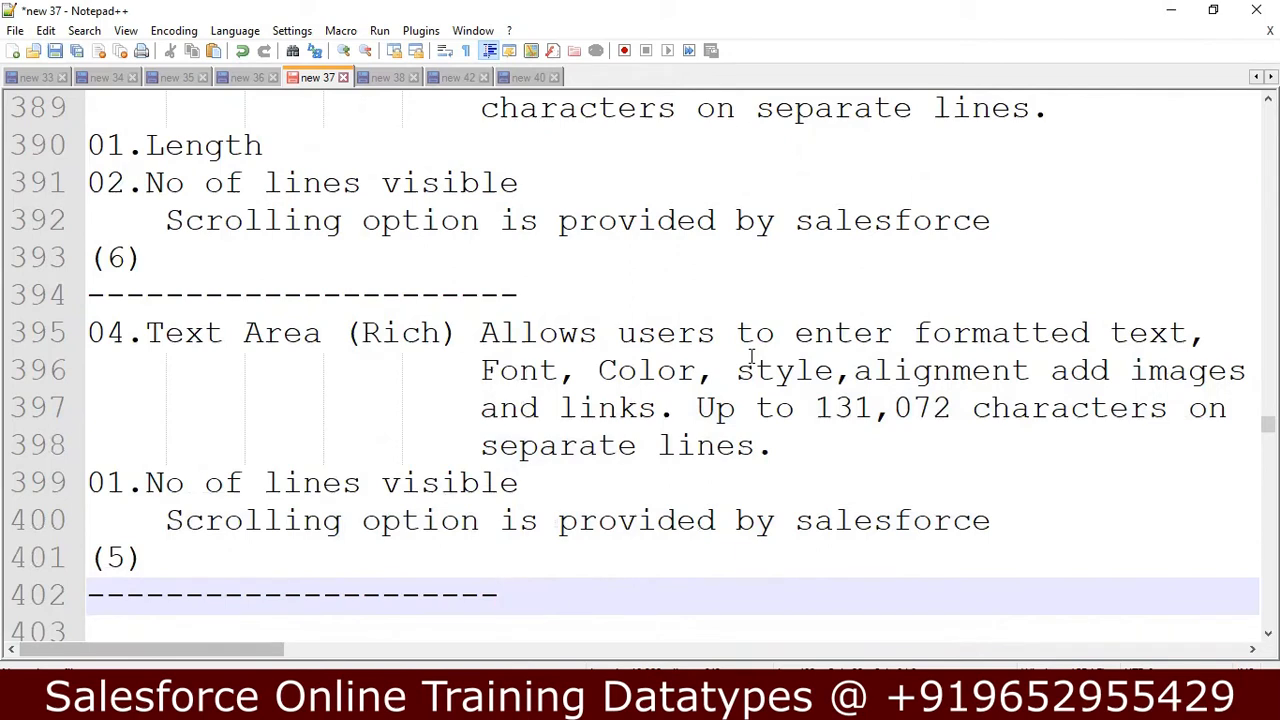
left_click(543, 370)
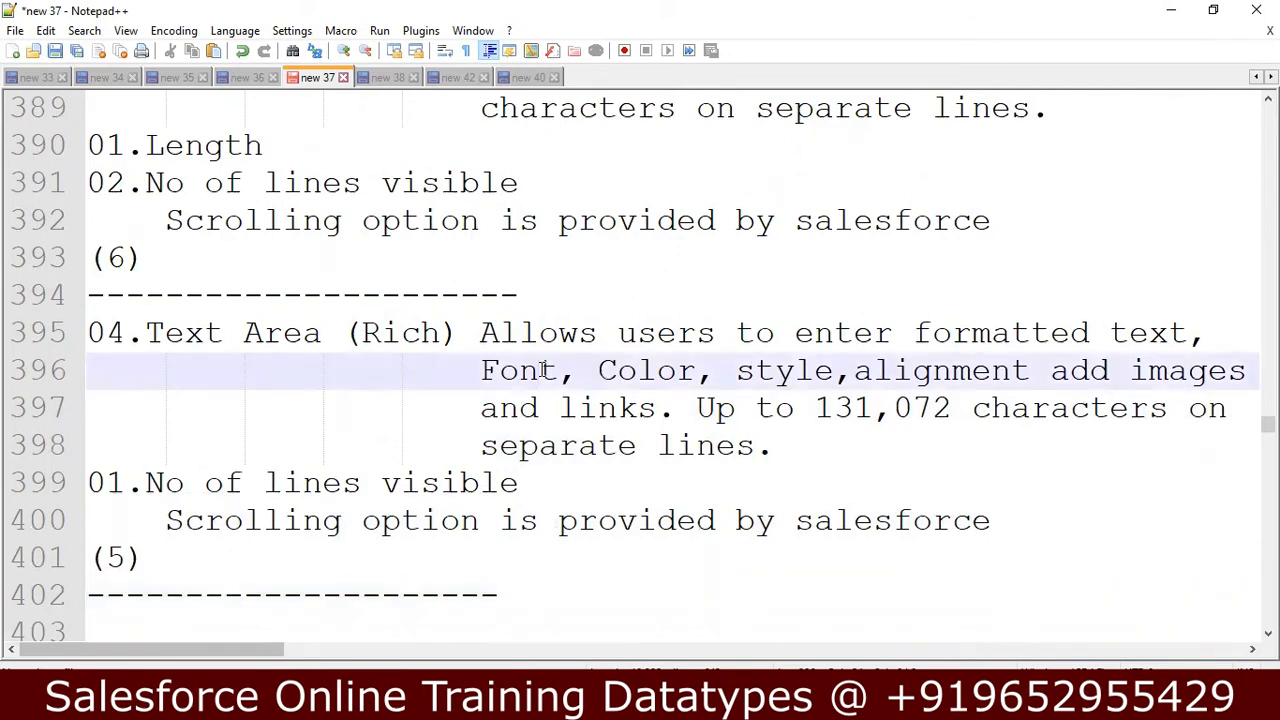
left_click(639, 368)
left_click(594, 425)
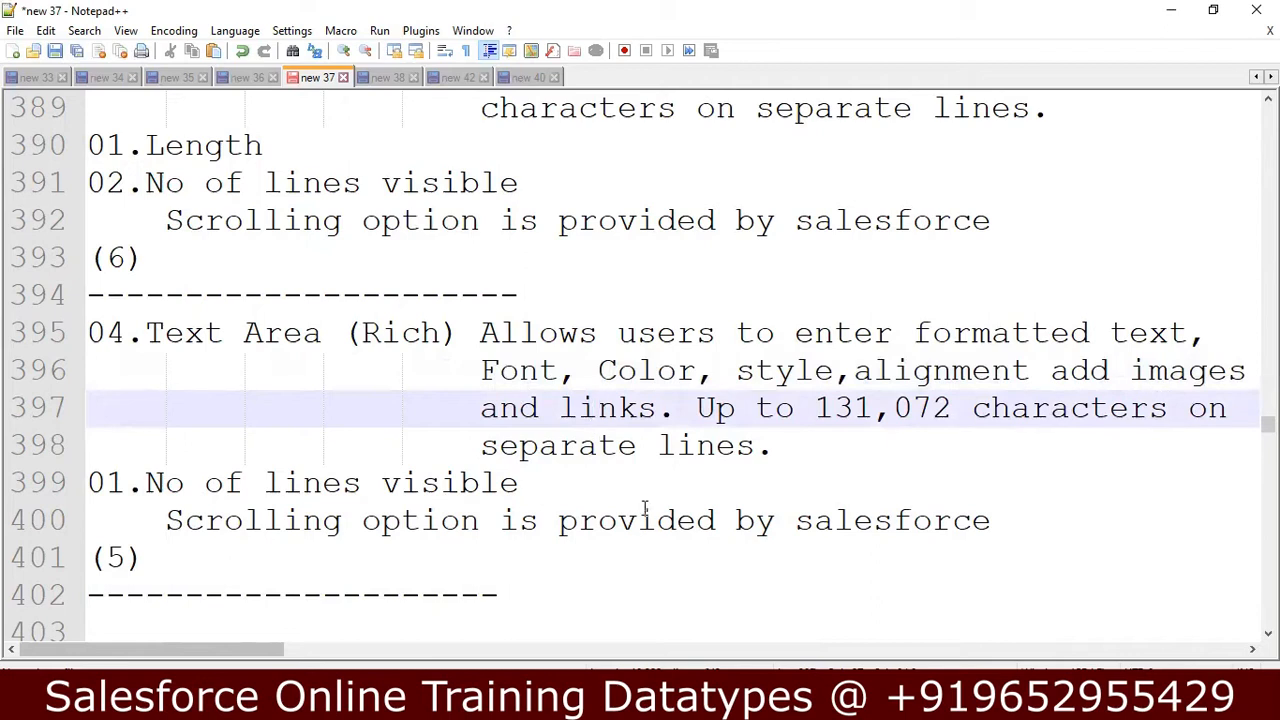
left_click(530, 705)
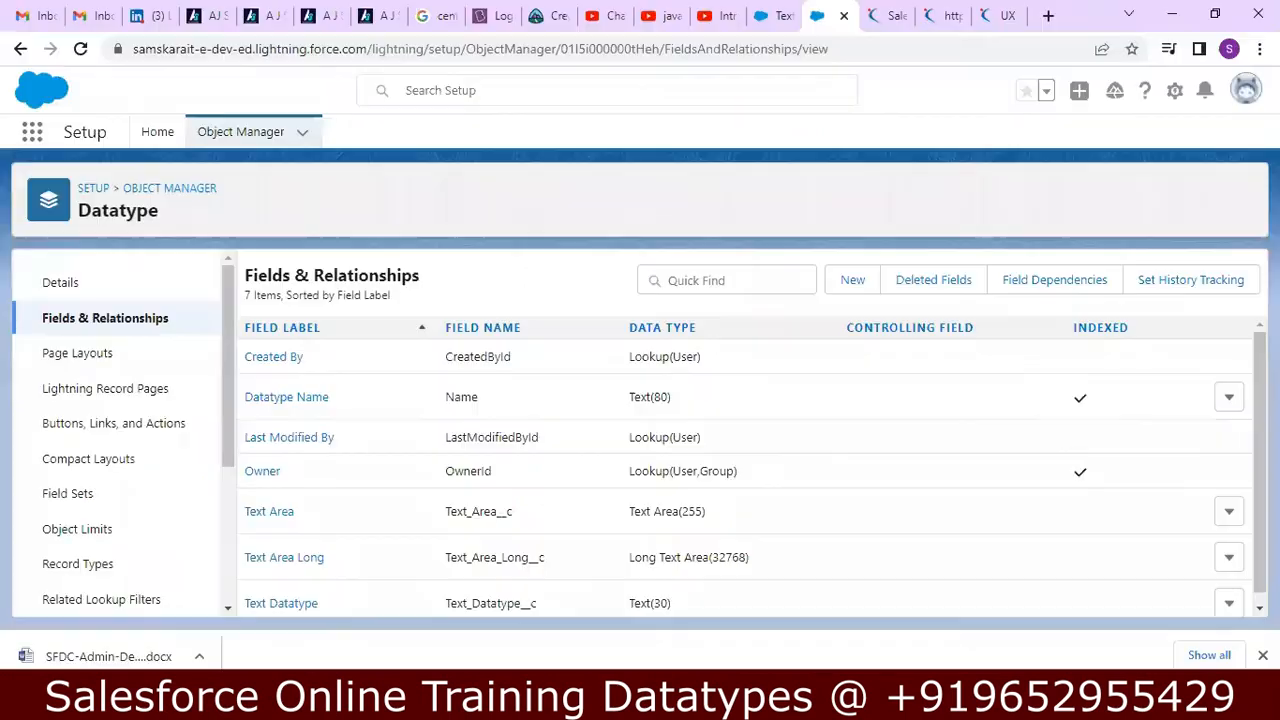
Start a new custom field on the Datatype object using the Text Area (Rich) data type.
left_click(855, 284)
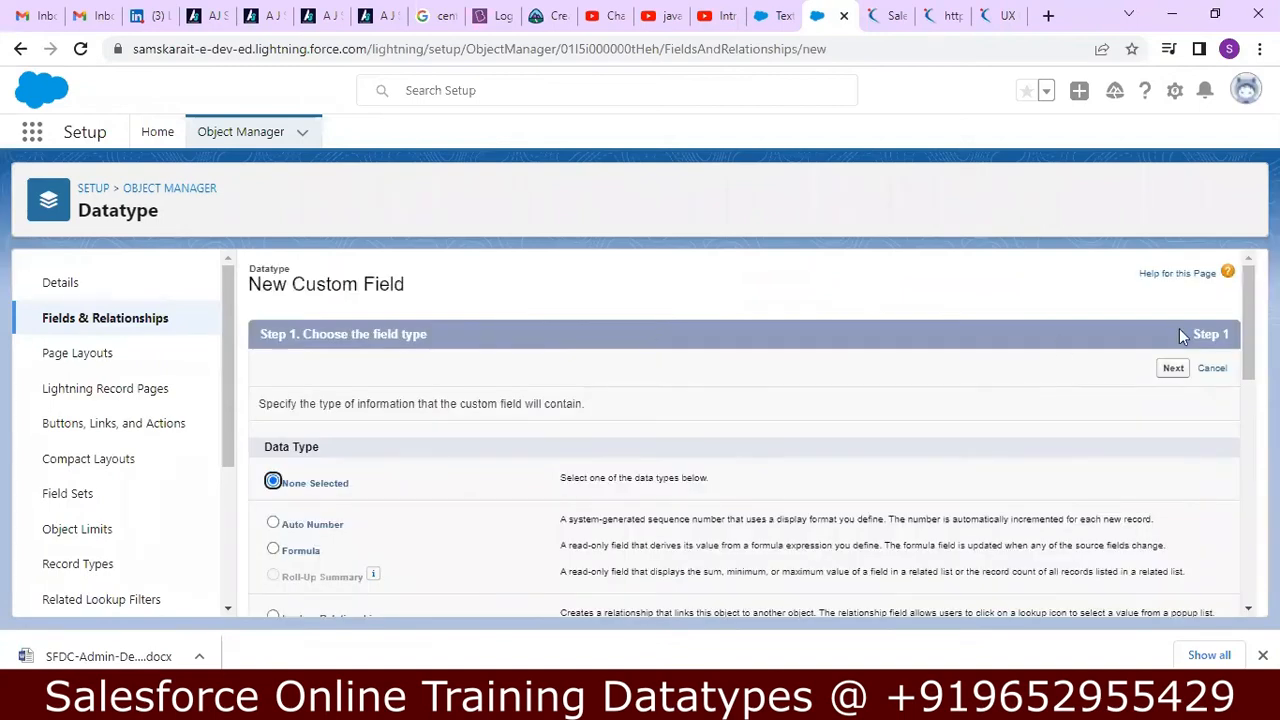
left_click_drag(1241, 319, 1226, 510)
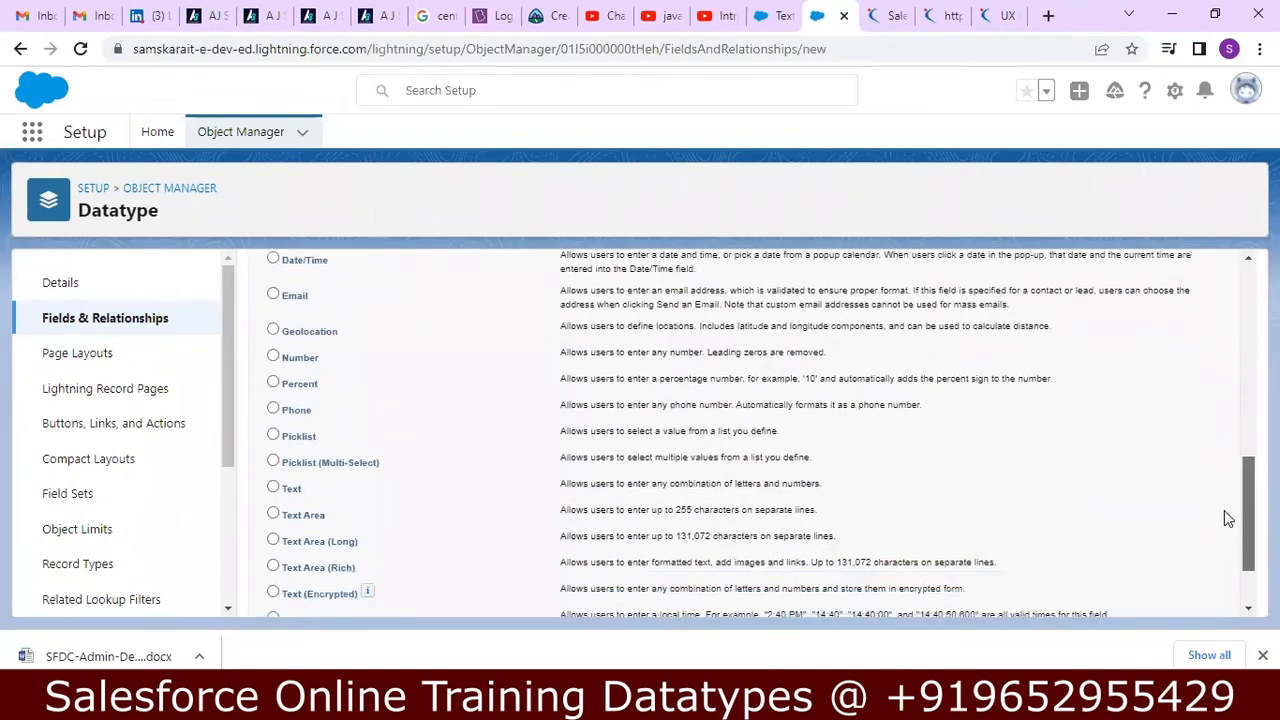
left_click(274, 567)
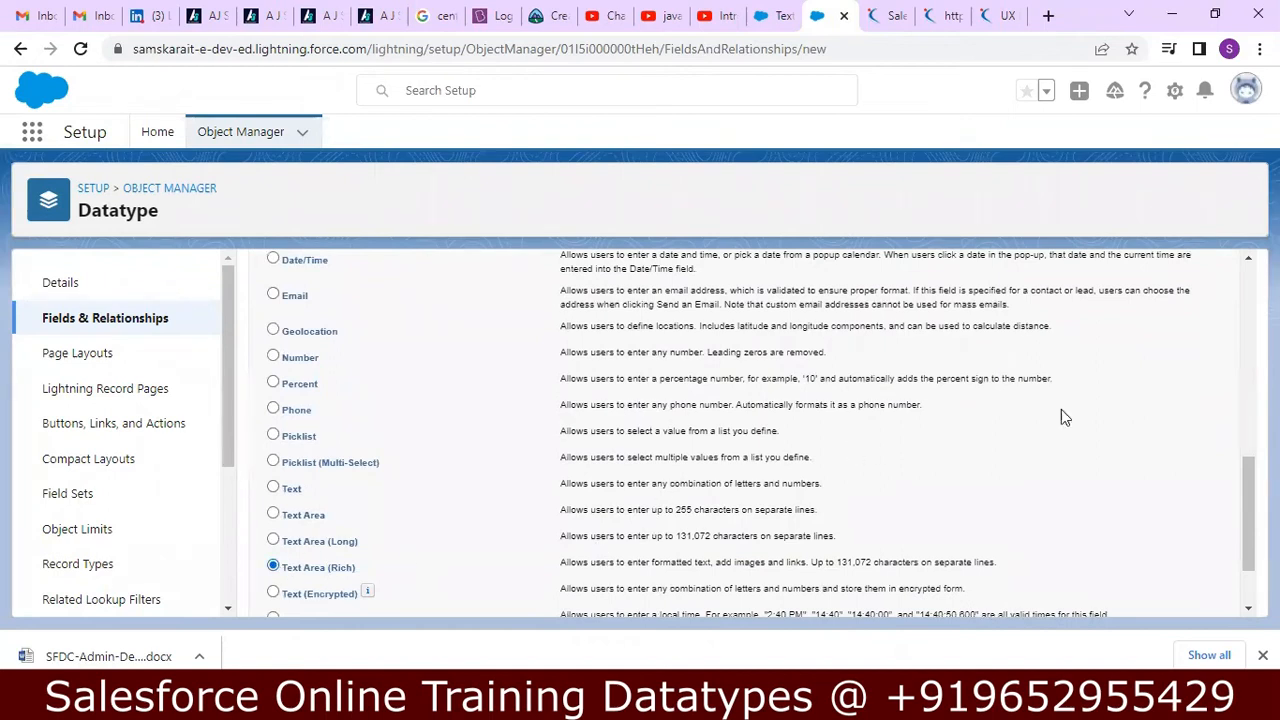
left_click_drag(1247, 477, 1247, 520)
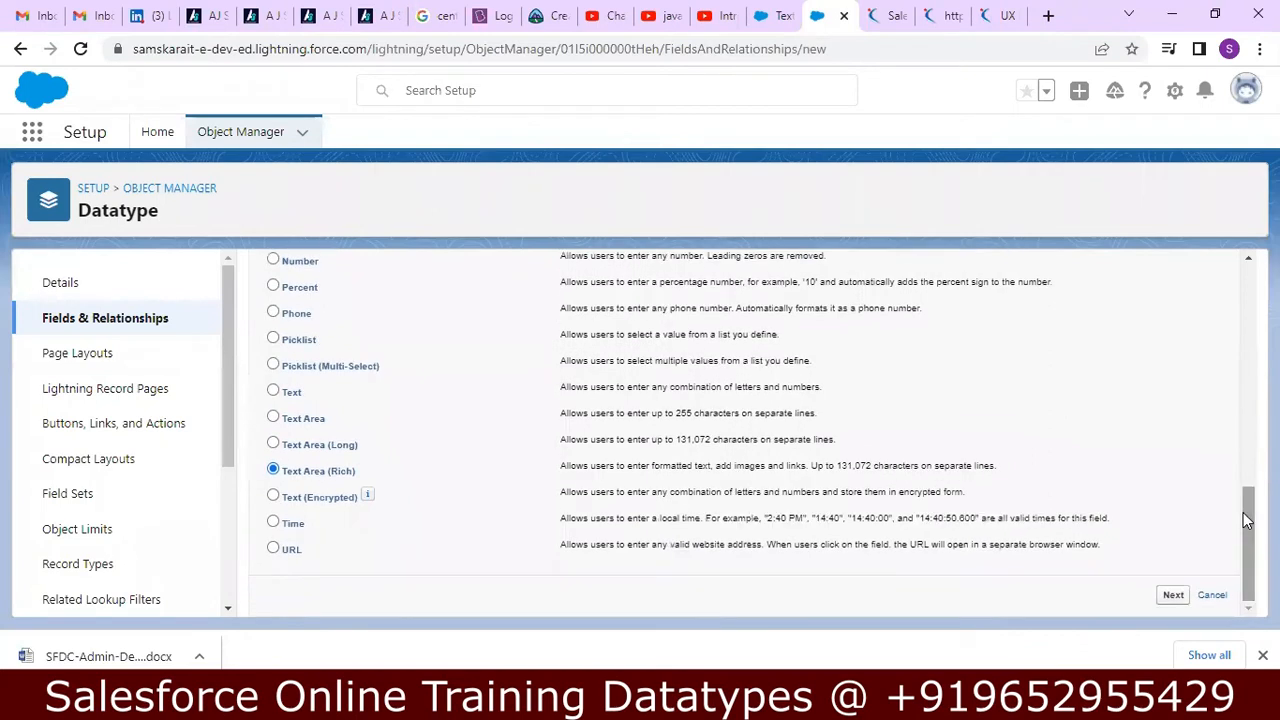
left_click(1175, 595)
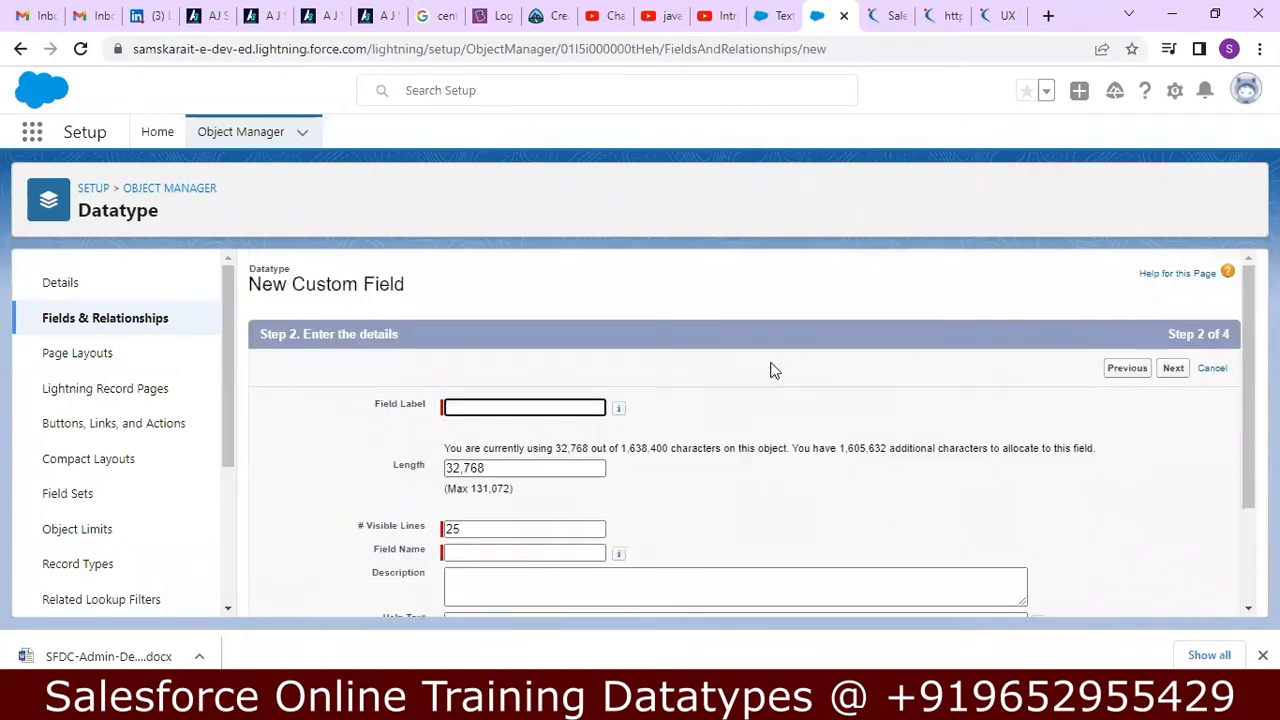
Label the new field Text Area Rich, let its field name fill in, and set the visible lines to 6.
left_click(494, 404)
type("T")
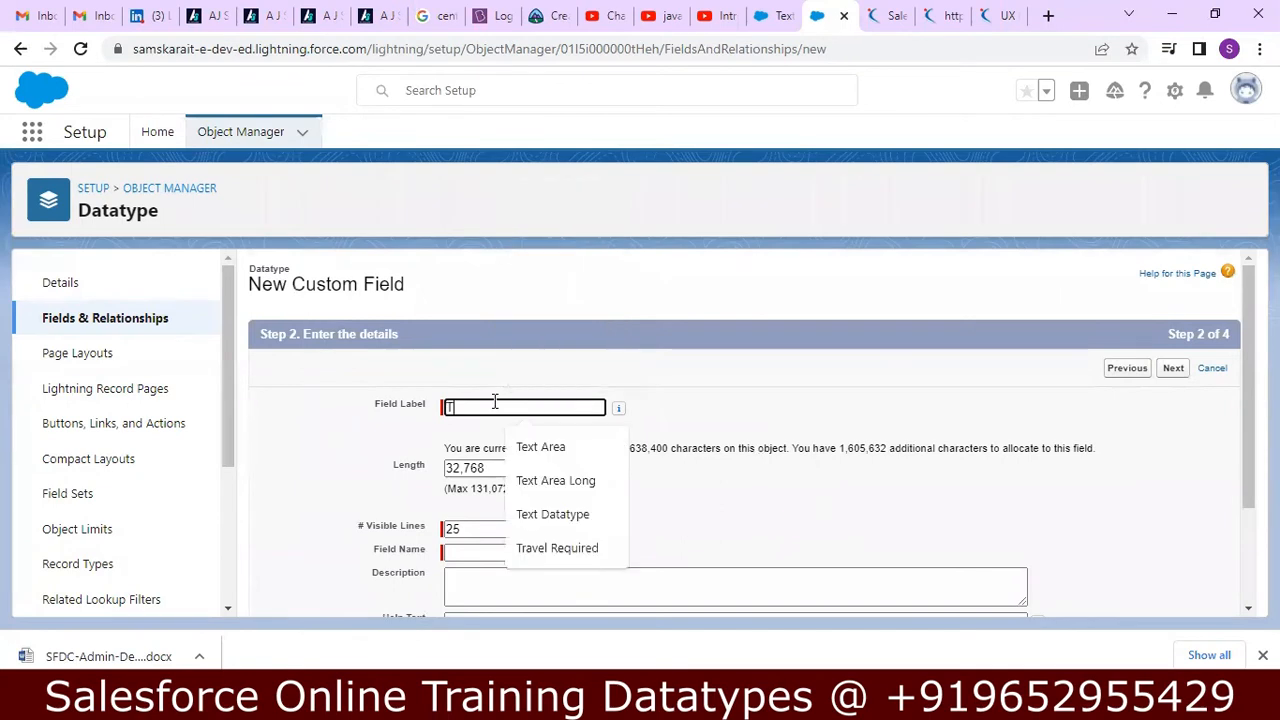
type("ext A")
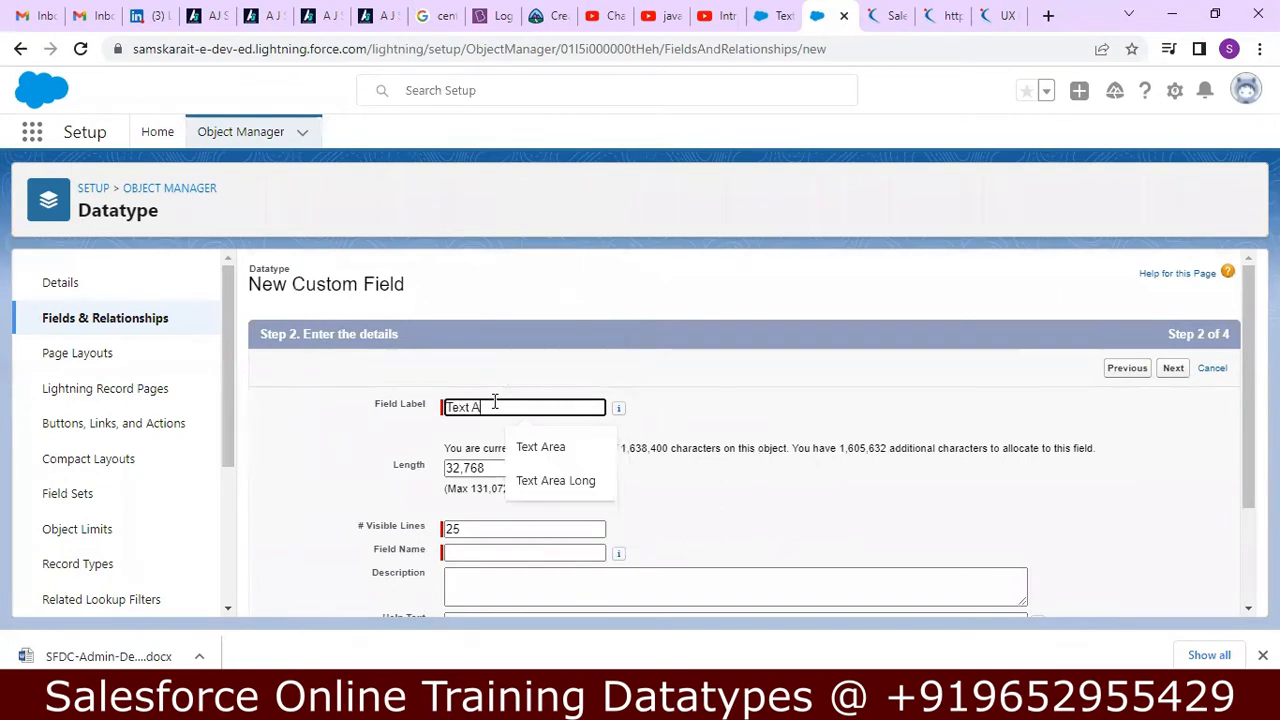
type("rea Ri")
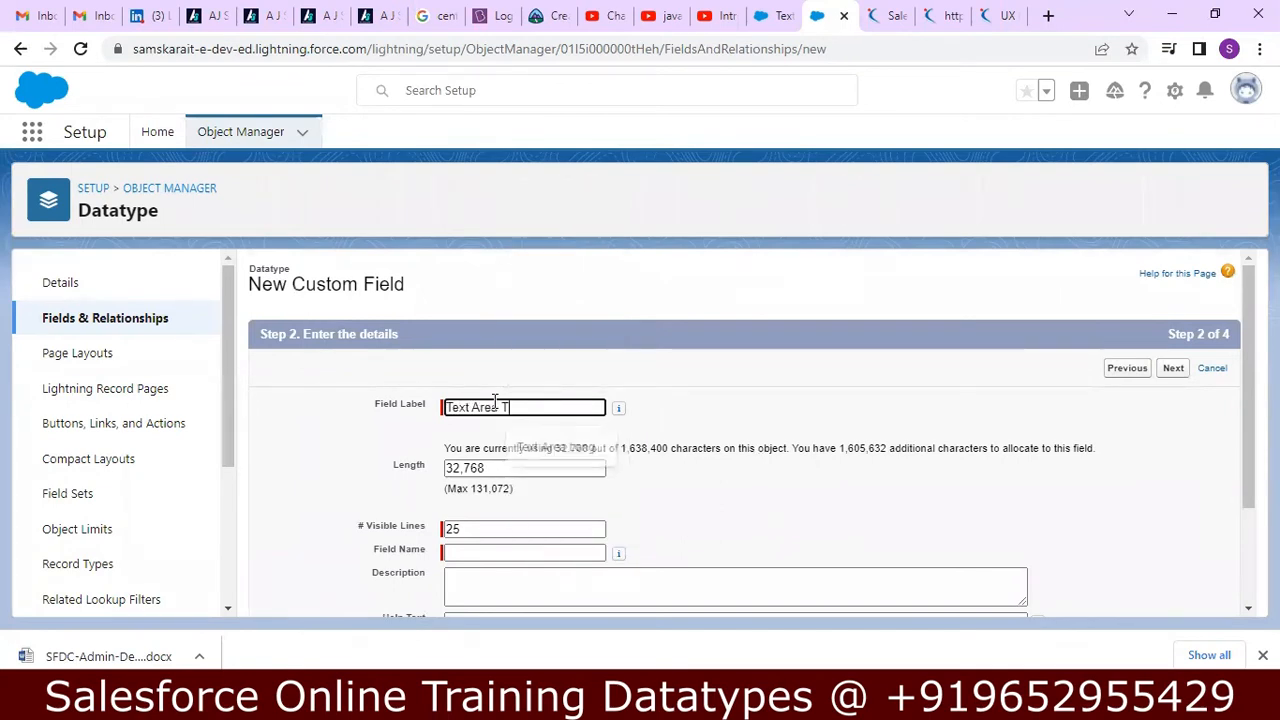
type("ch")
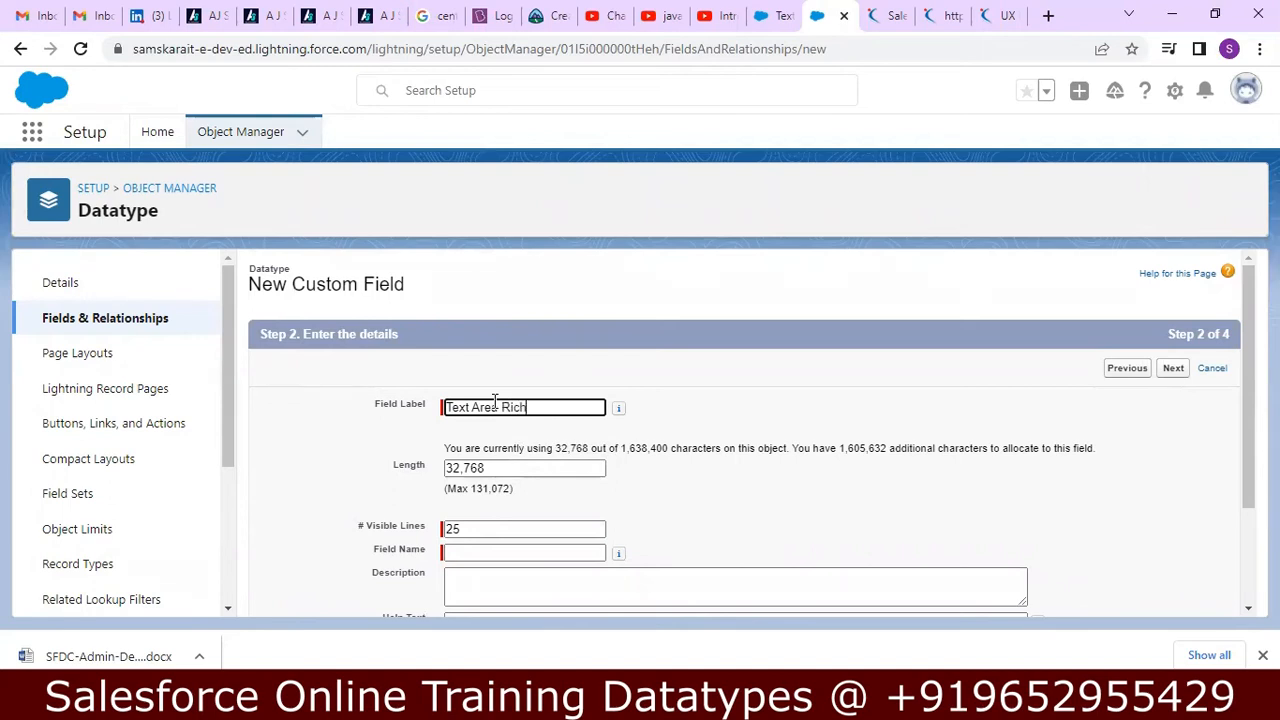
left_click(495, 474)
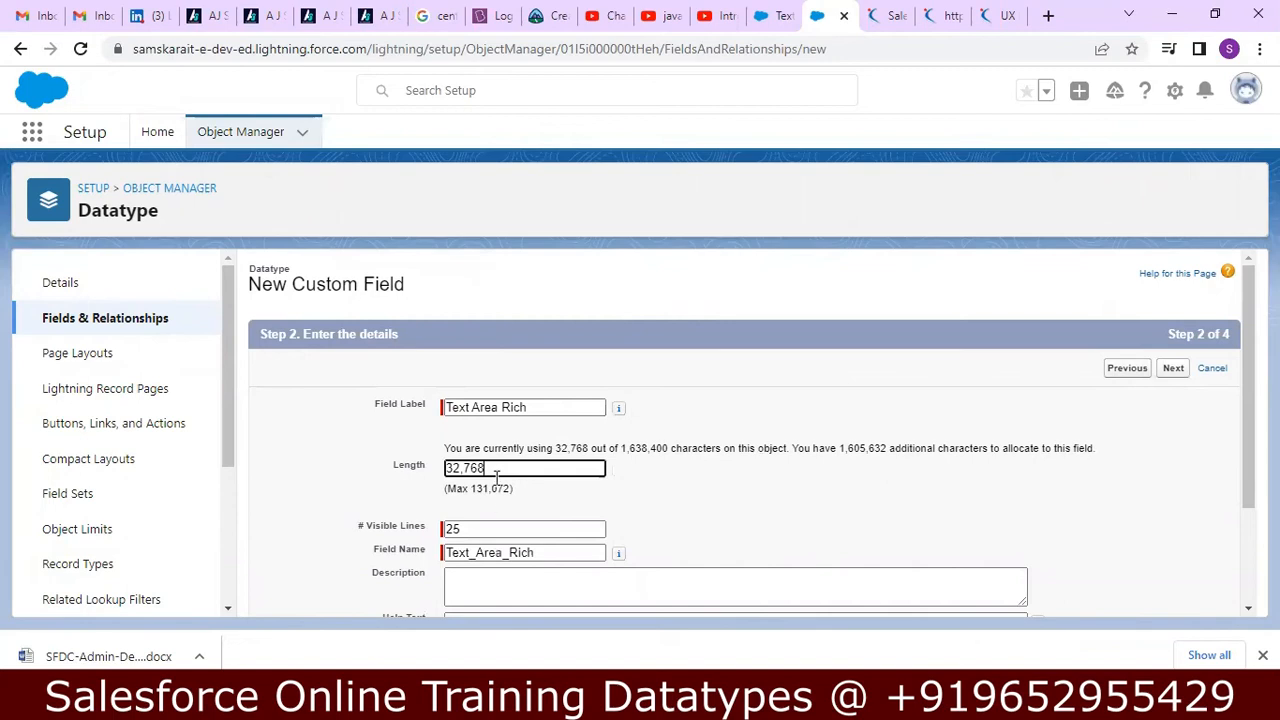
left_click(466, 528)
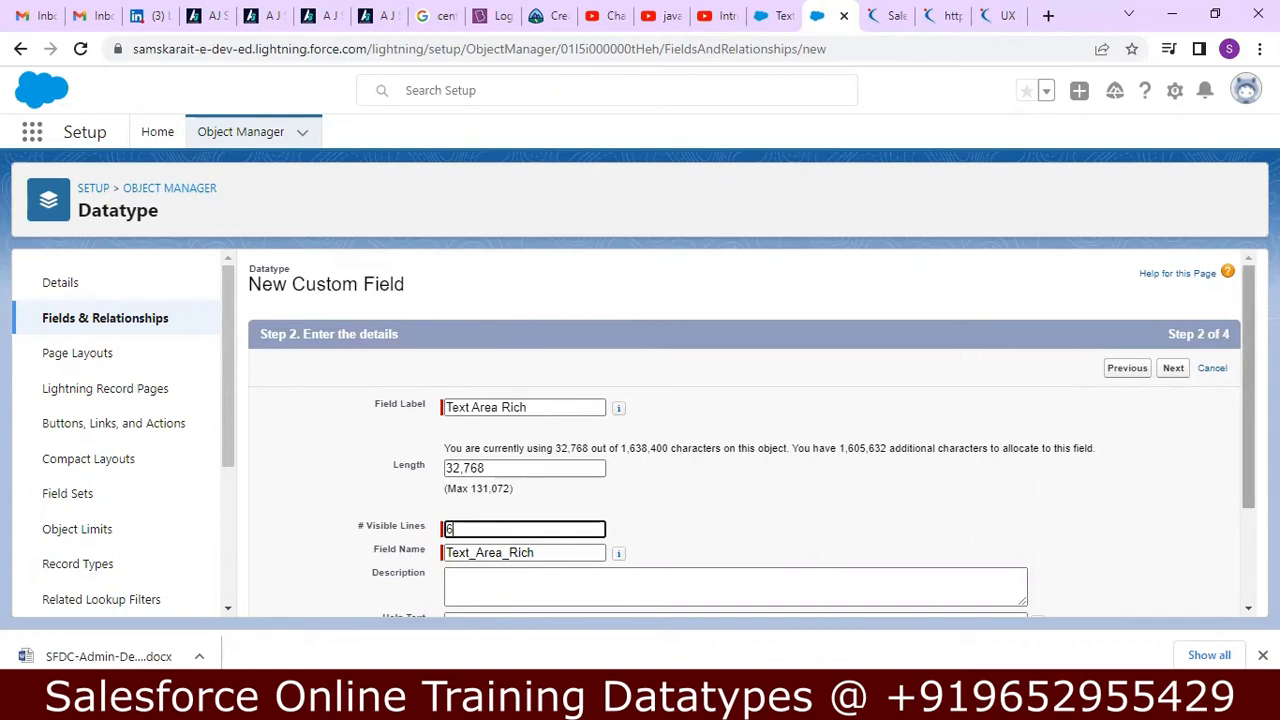
Enter "Saves Rich Text" as the description of the Text Area Rich field.
scroll(1248, 368, "down", 1)
scroll(1248, 368, "down", 1)
left_click(775, 452)
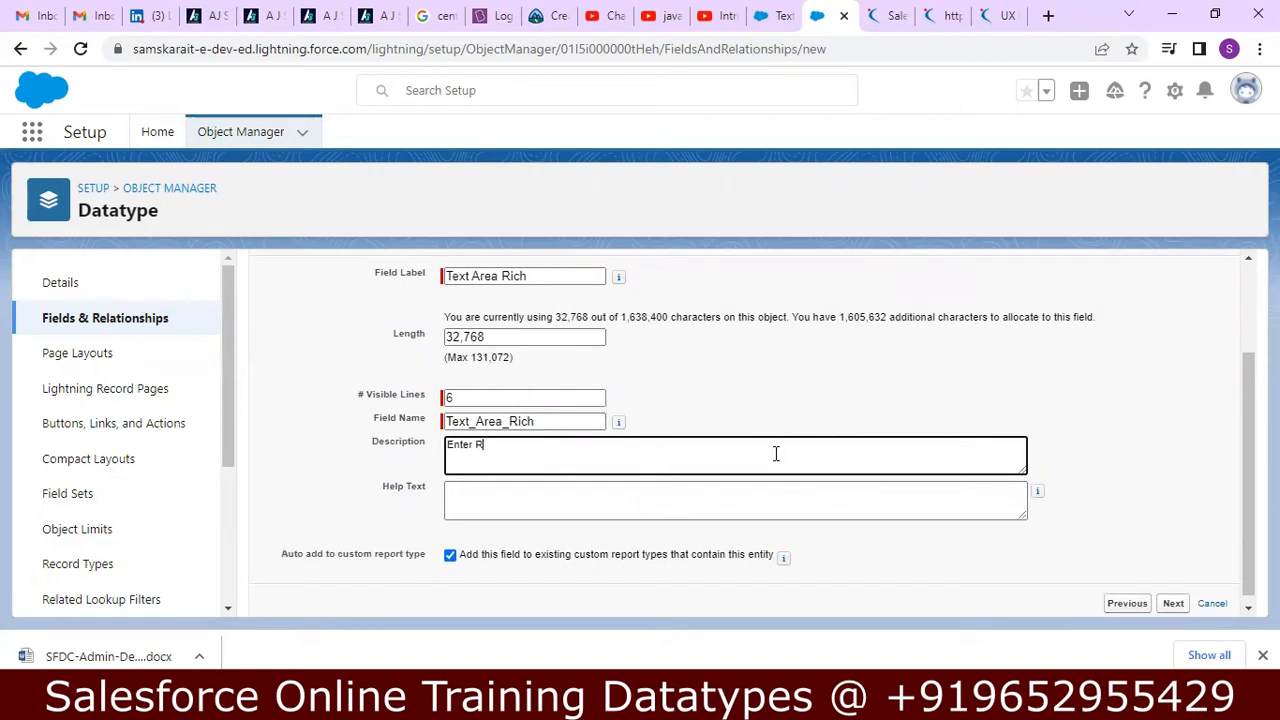
key("BackSpace")
key("BackSpace")
key("BackSpace")
key("BackSpace")
key("BackSpace")
key("BackSpace")
key("BackSpace")
Enter the help text "Enter Data in different format Fonts,colors,etc.." and submit the field details.
left_click(740, 500)
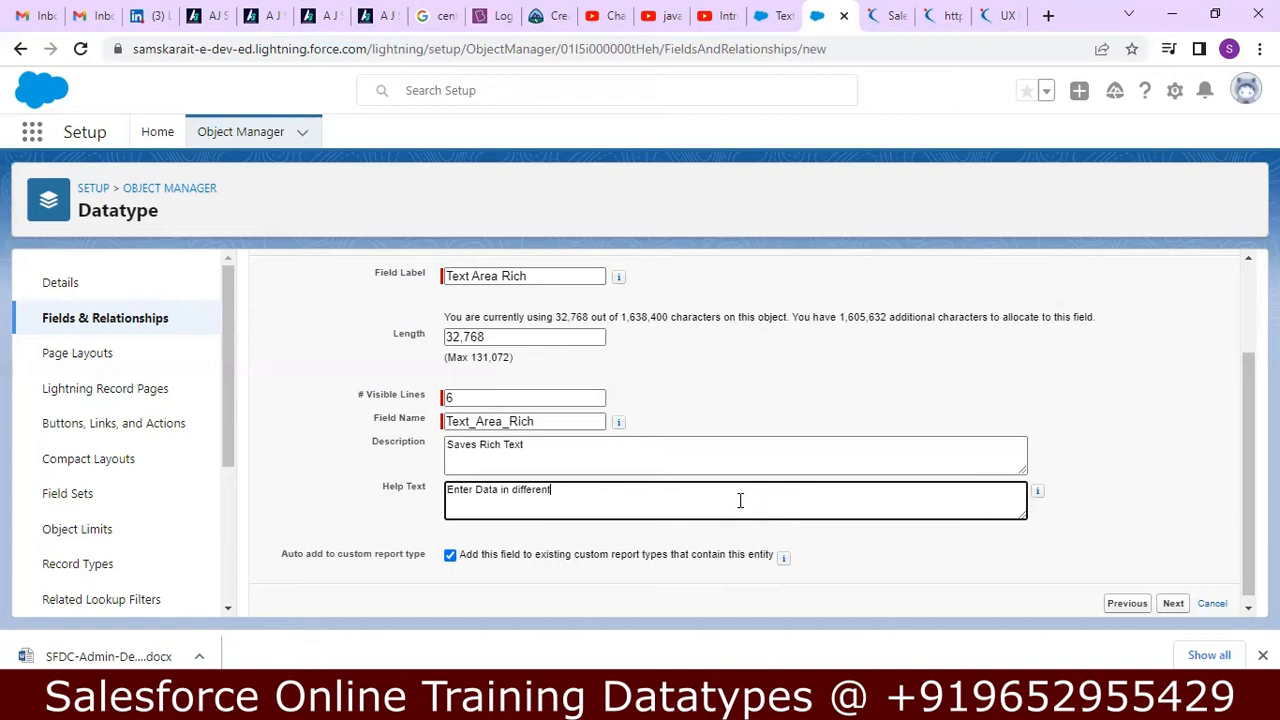
type("ormat Fonts,colors, ")
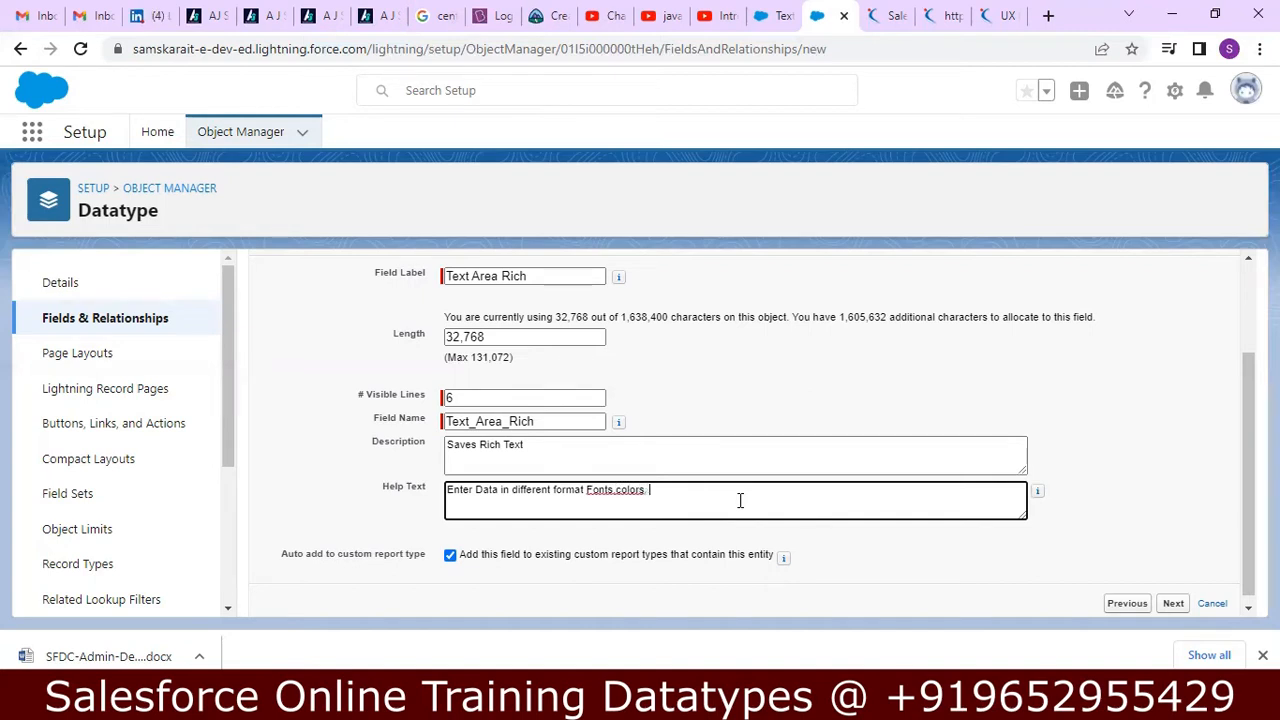
type("etc.")
left_click_drag(1244, 406, 1244, 436)
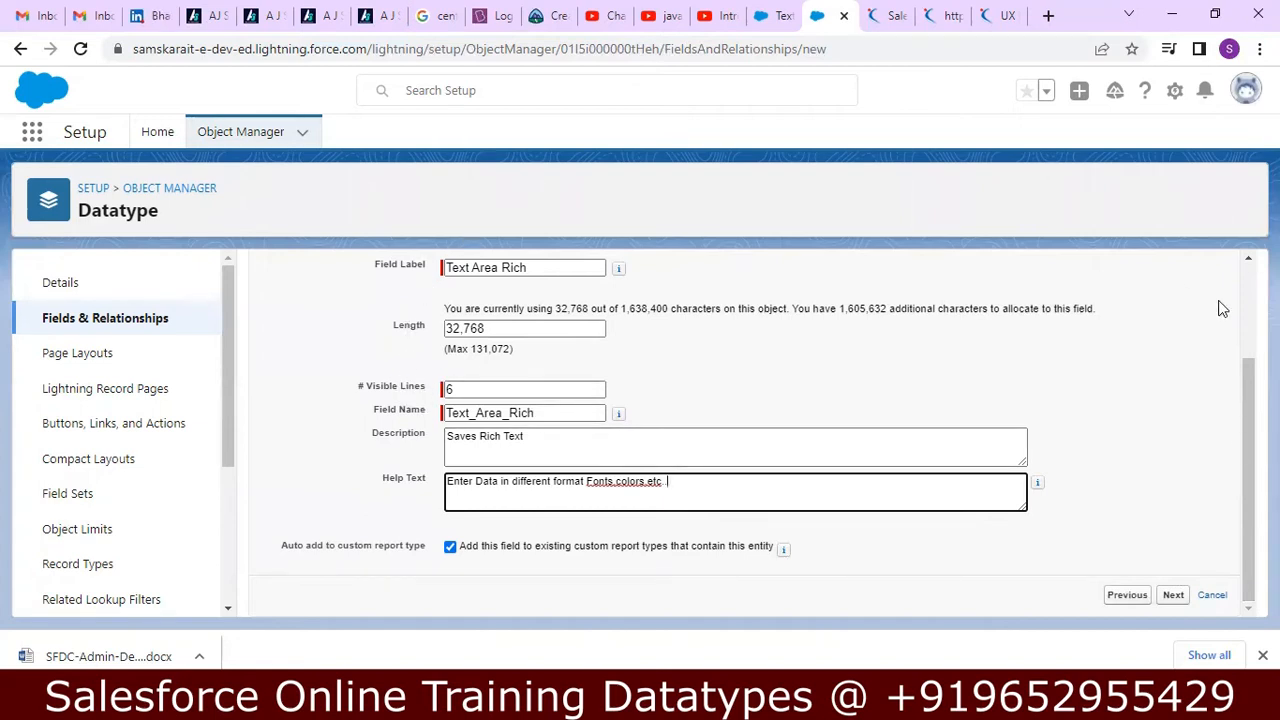
scroll(1244, 420, "up", 1)
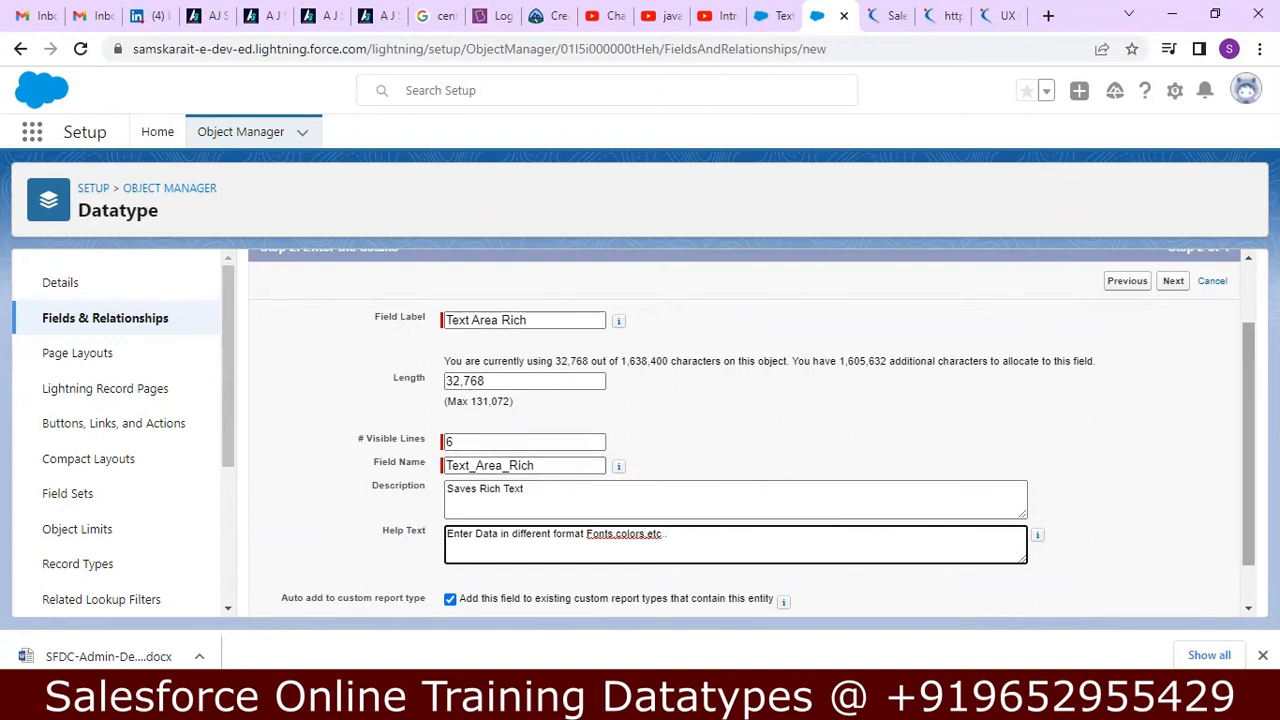
scroll(752, 425, "down", 1)
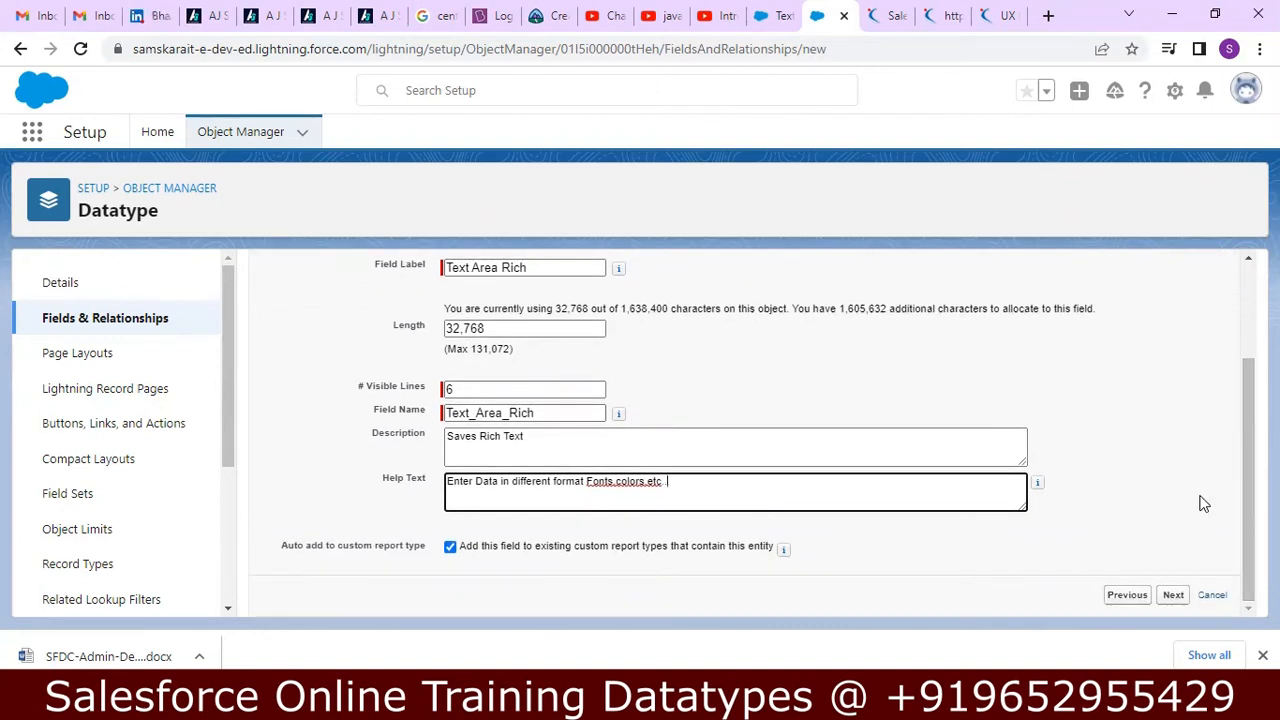
left_click(1173, 595)
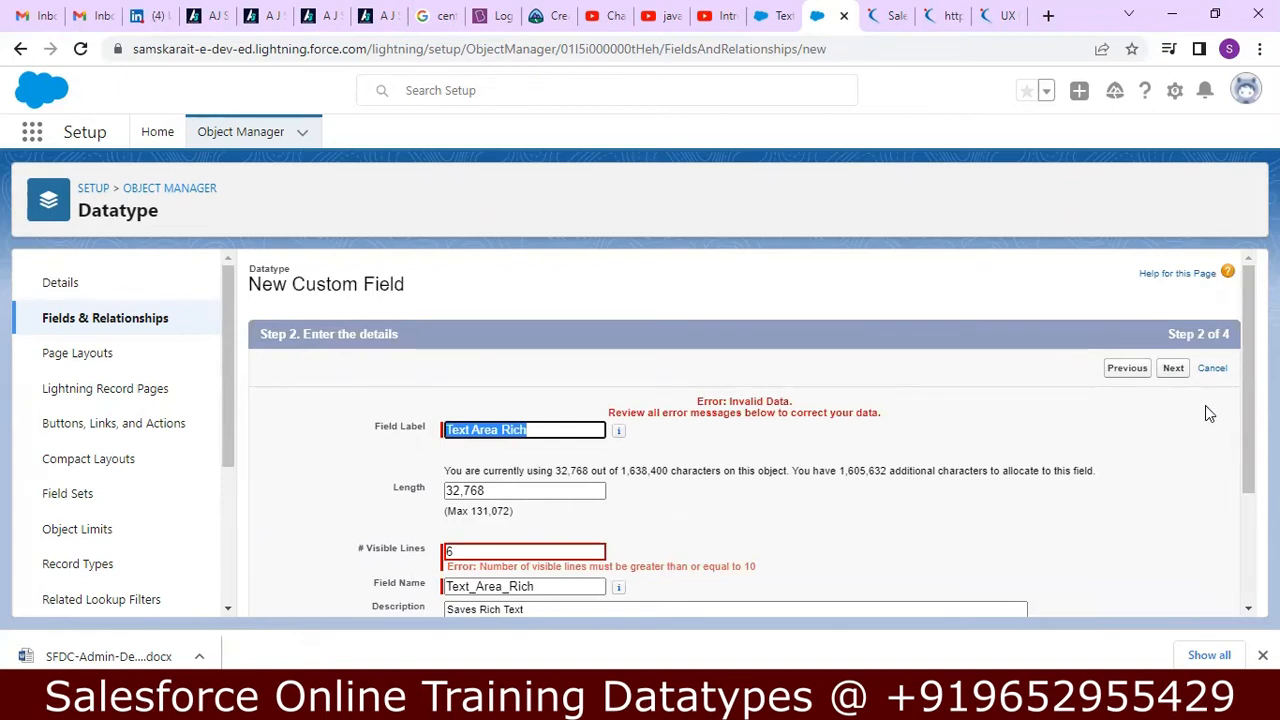
Change the field's visible lines to 10 and continue to field-level security.
left_click(577, 549)
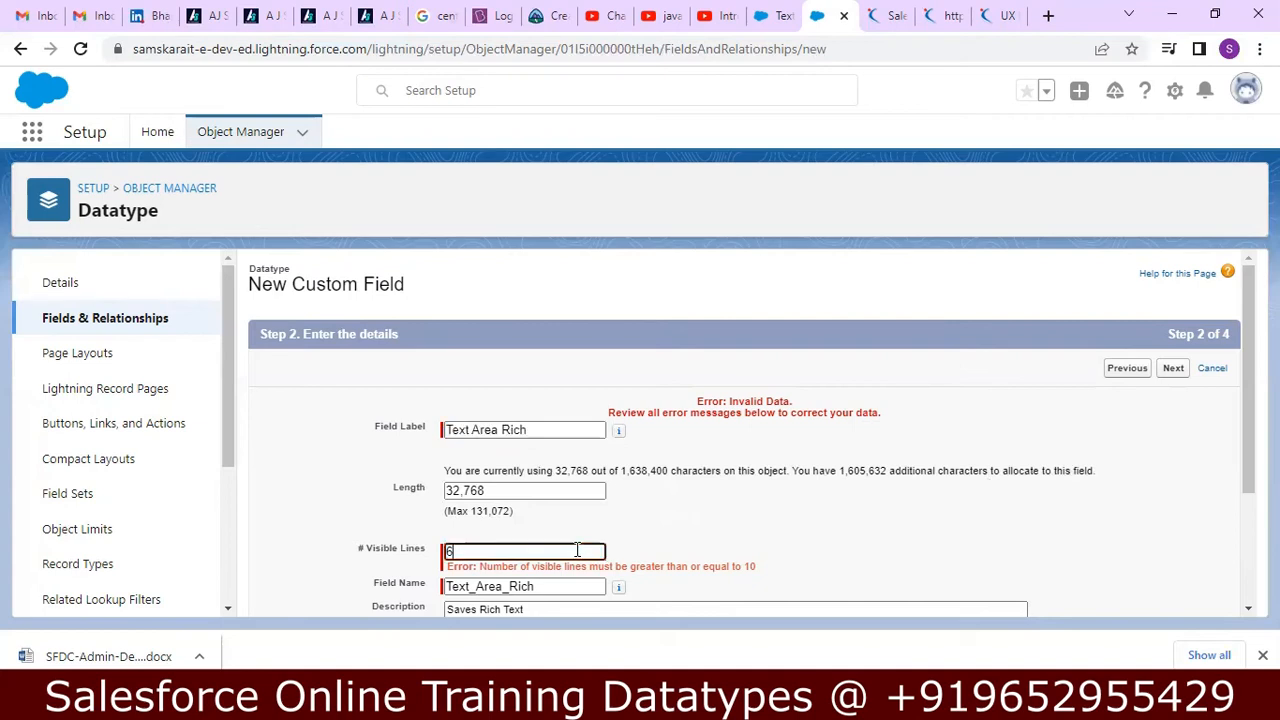
scroll(577, 549, "down", 1)
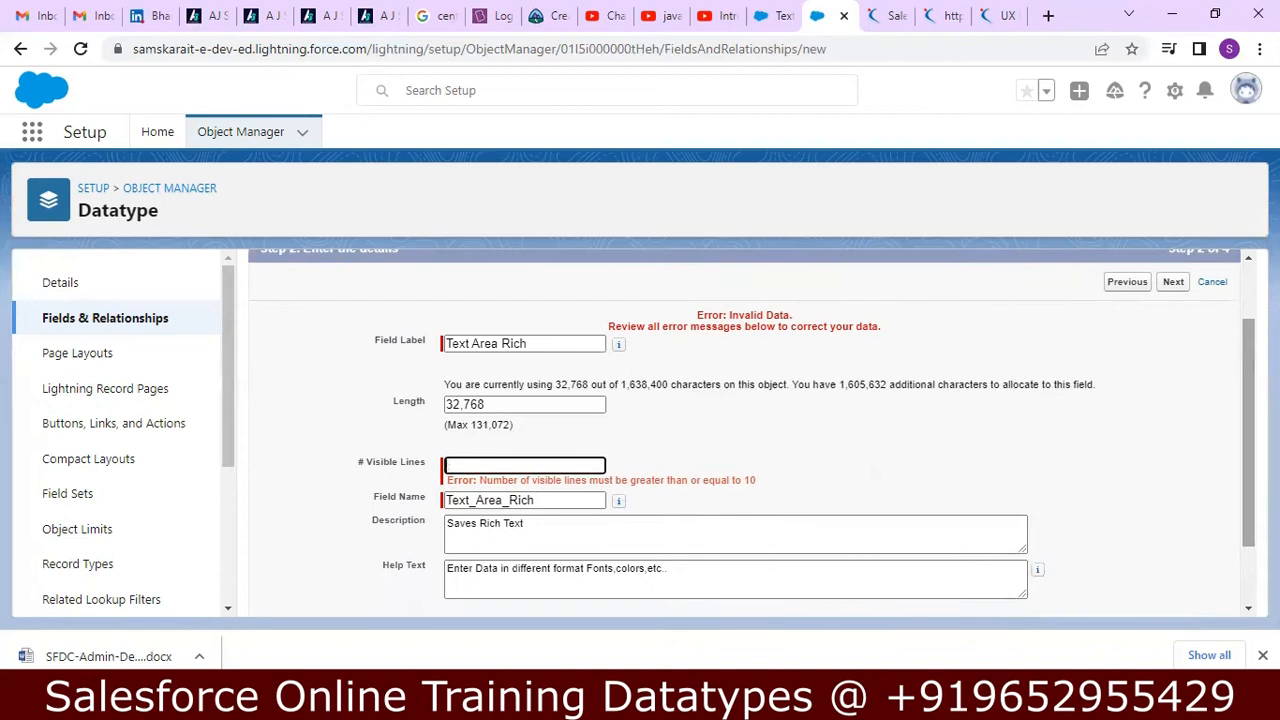
type("10")
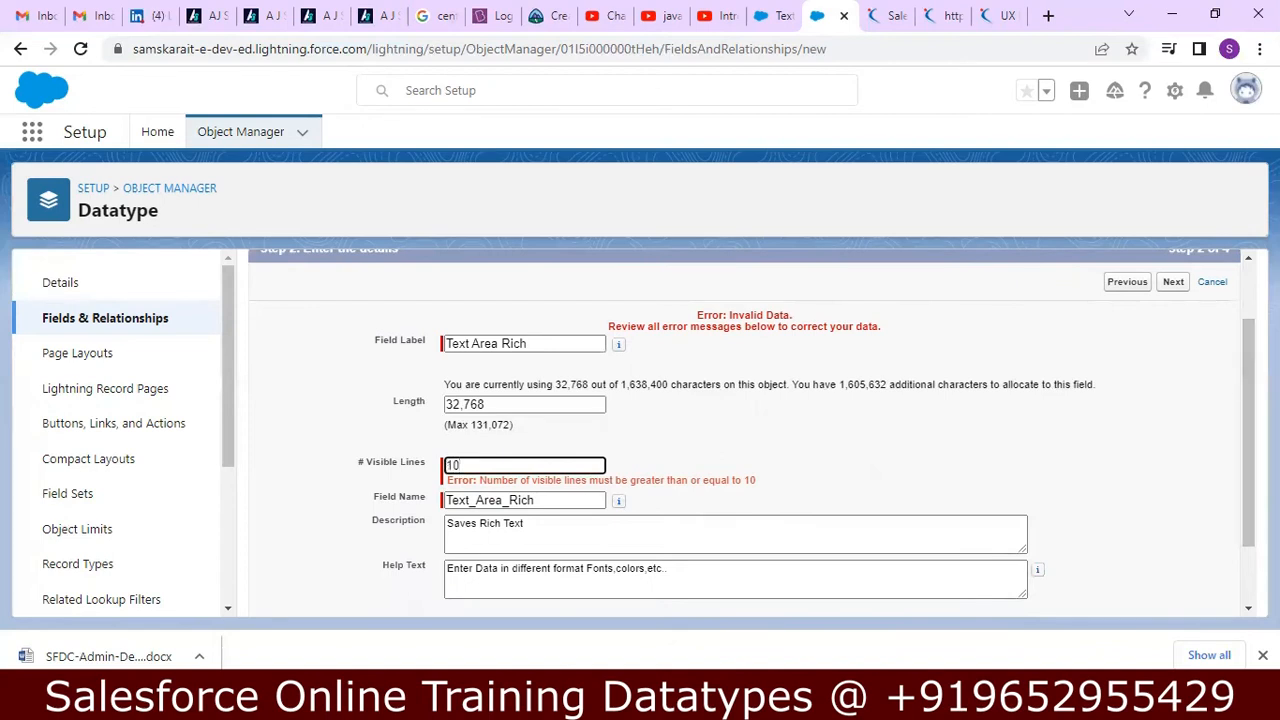
scroll(1180, 550, "down", 1)
left_click(1174, 595)
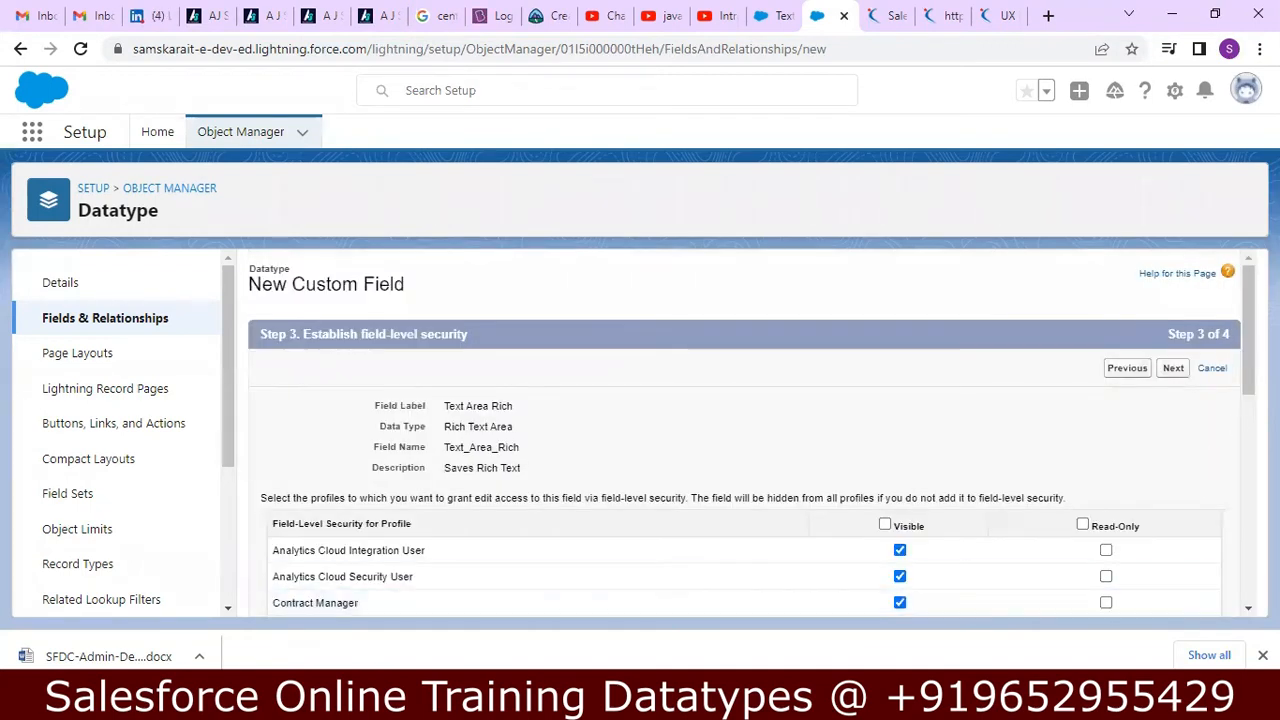
Accept the default profile visibility, keep the field on the Datatype Layout, and save the Text Area Rich field.
scroll(735, 430, "down", 6)
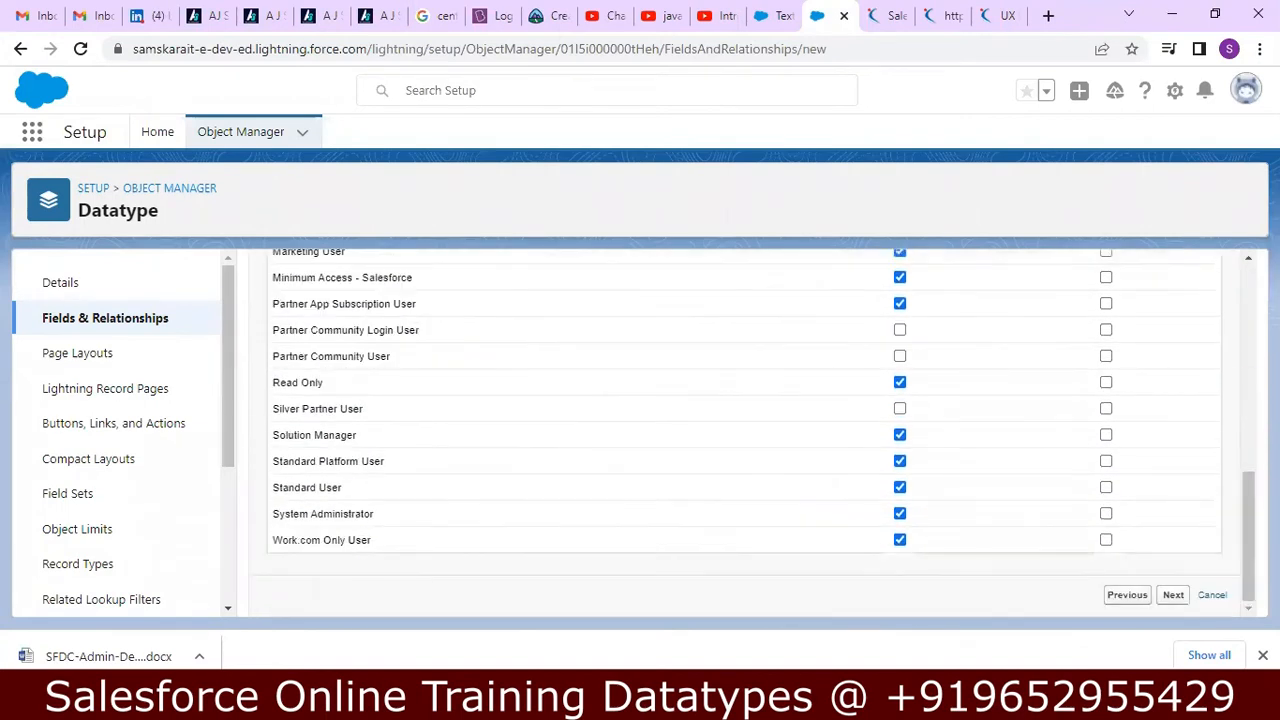
left_click(1176, 596)
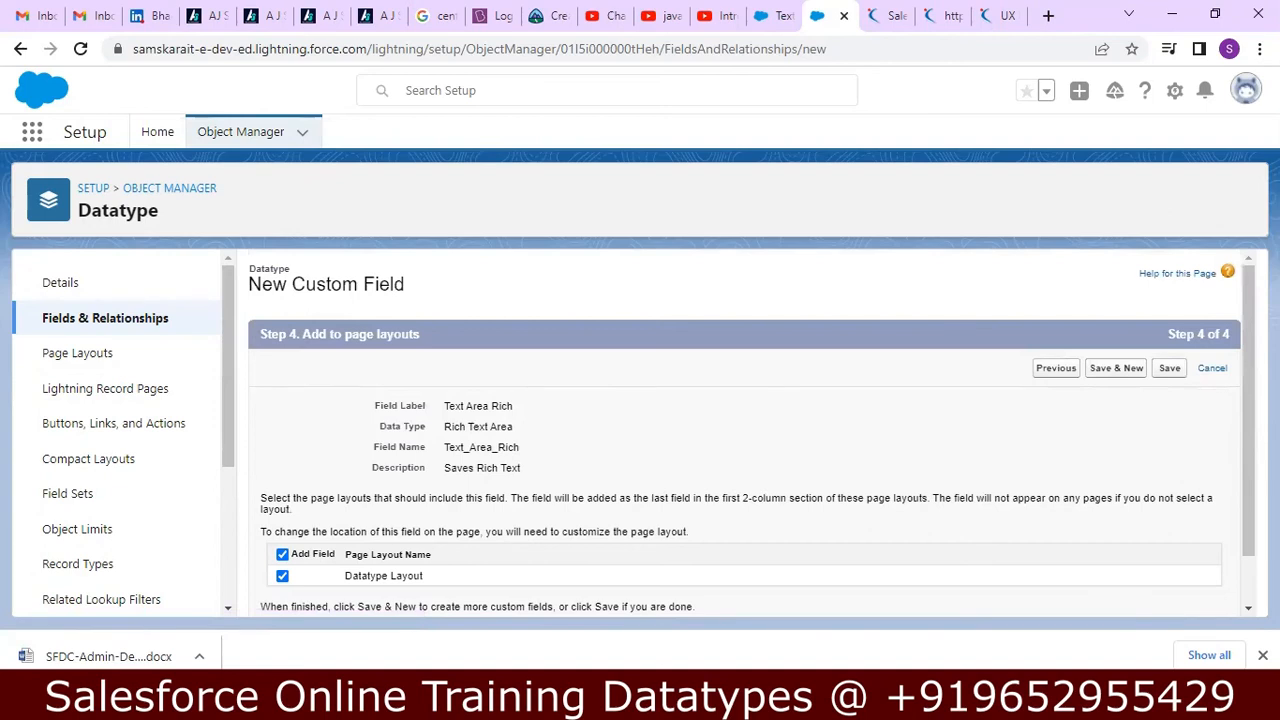
scroll(752, 430, "down", 2)
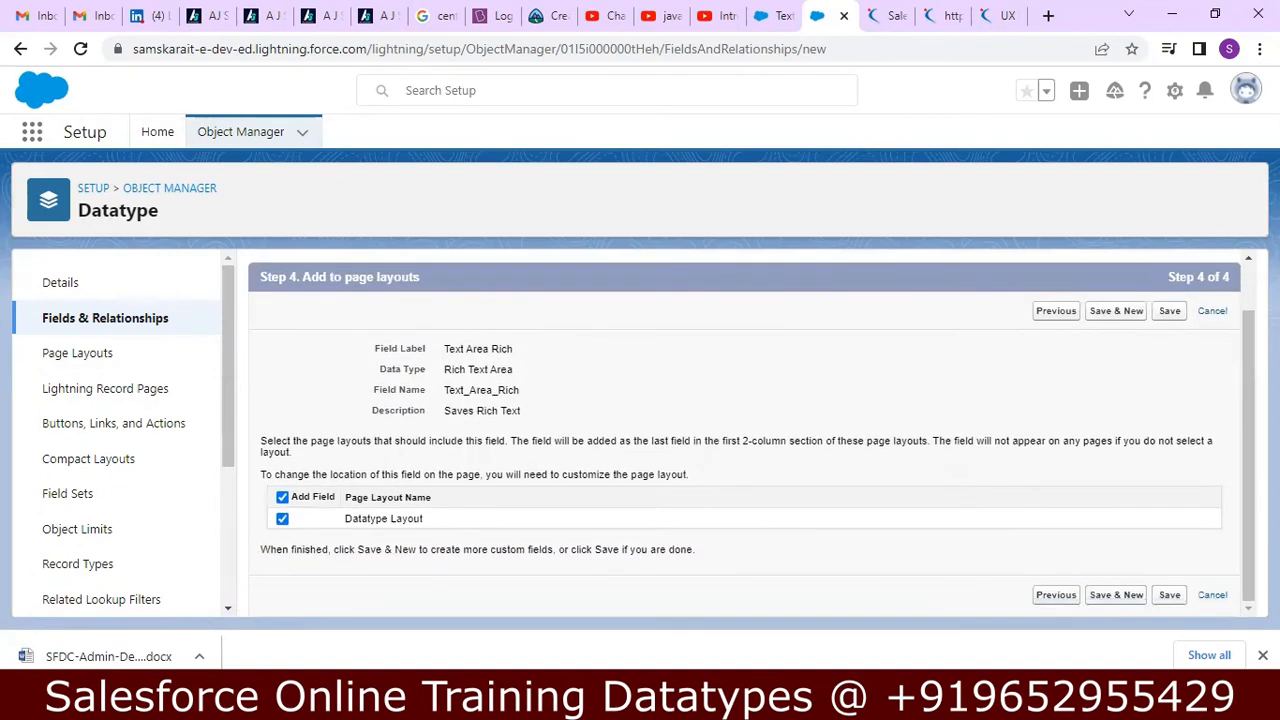
left_click(1170, 311)
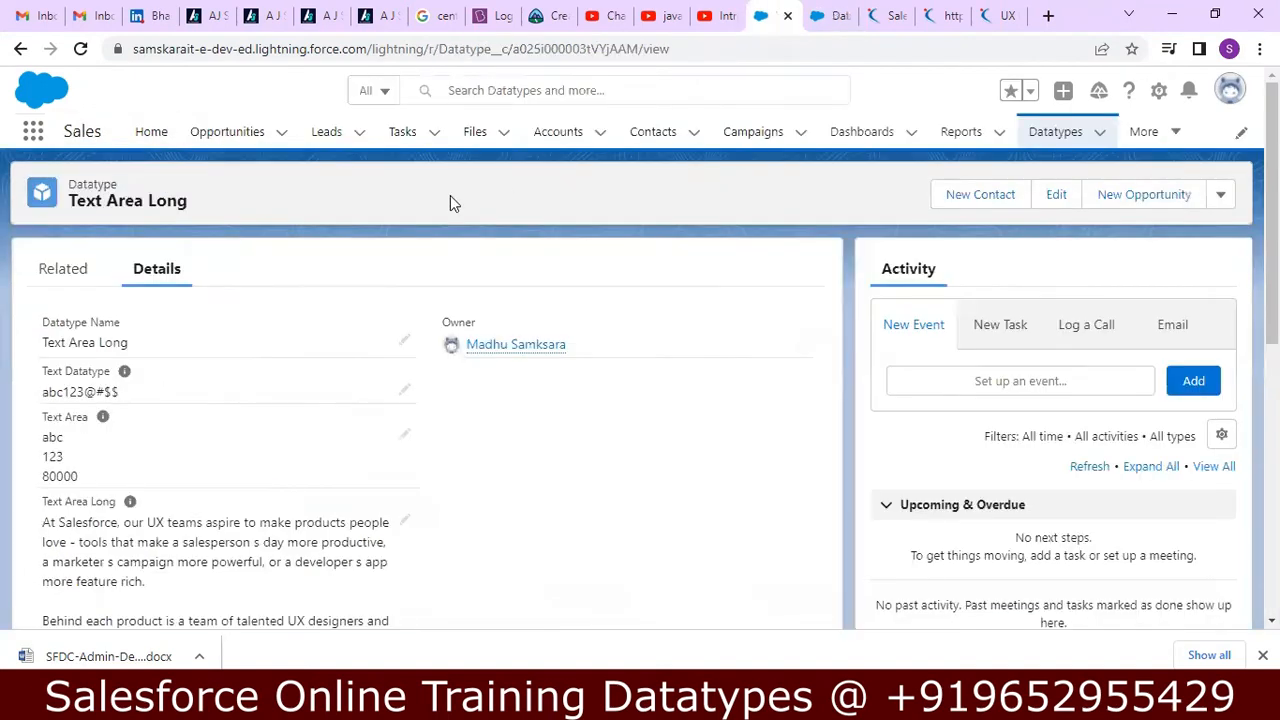
Reload the Sales app page, start a new record from the Datatypes list, and name it Text Area Rich.
left_click(81, 49)
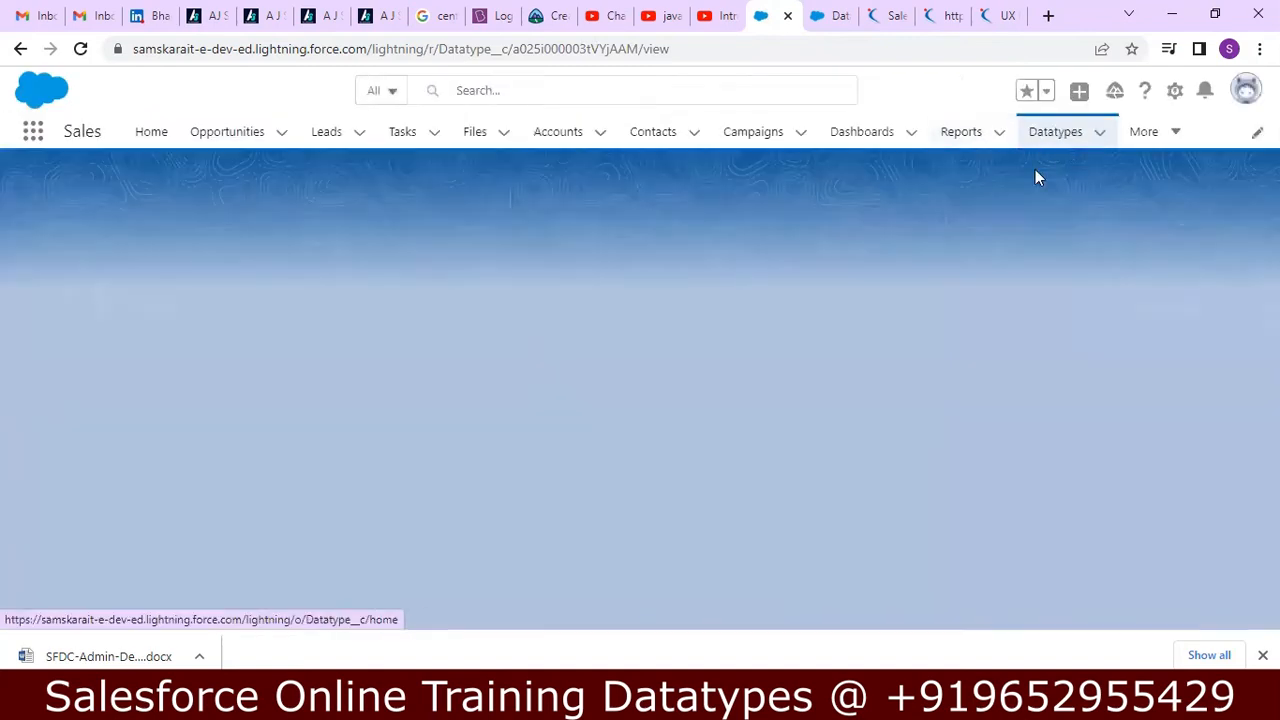
left_click(1053, 138)
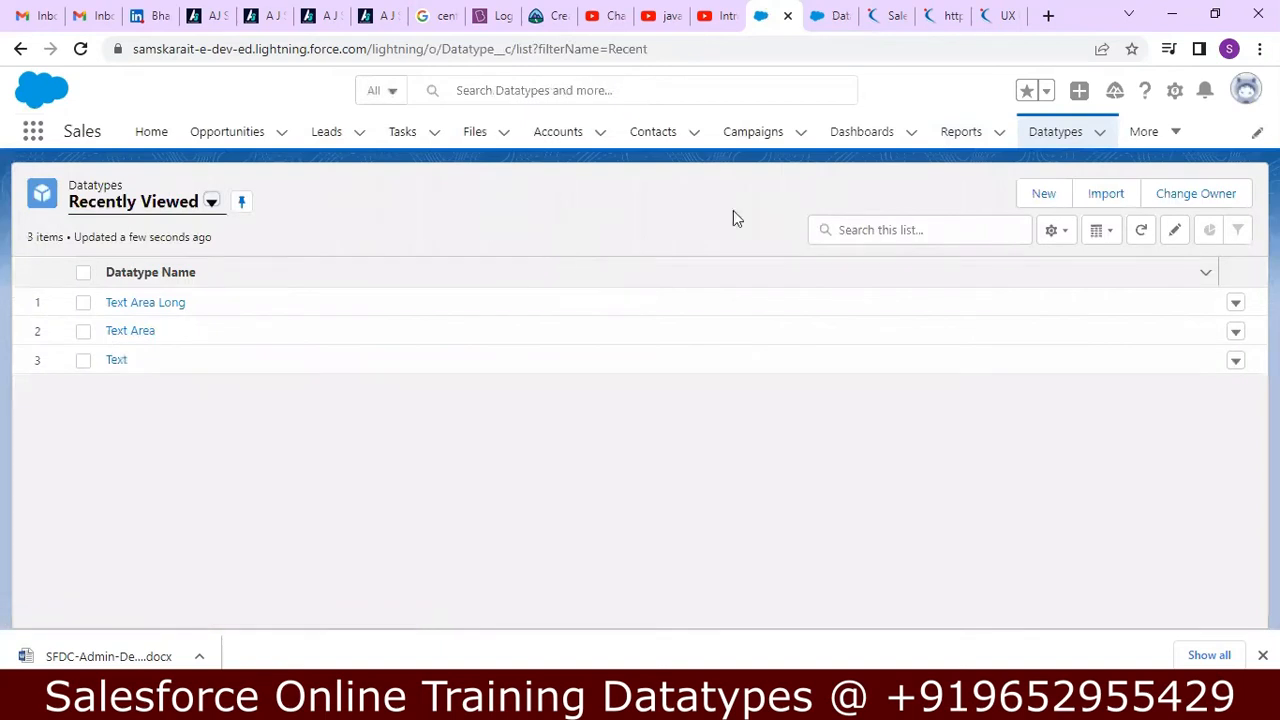
left_click(1044, 197)
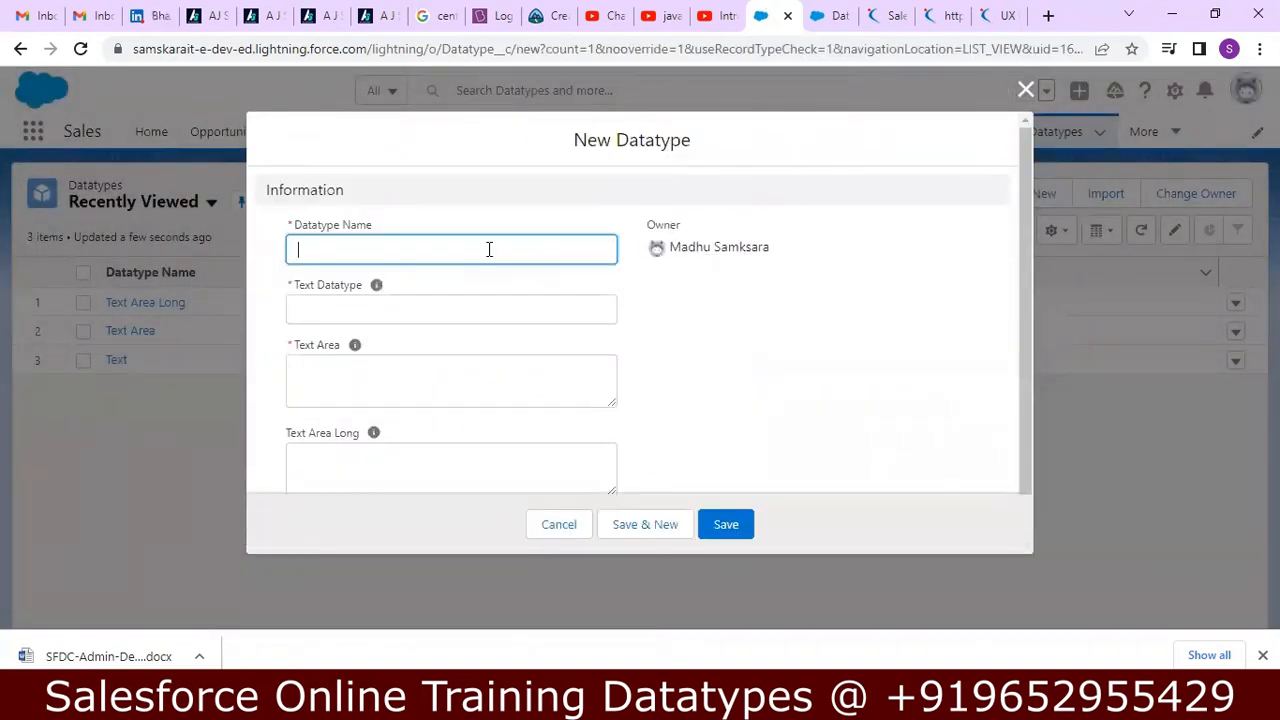
type("Text Area Rich")
key("Tab")
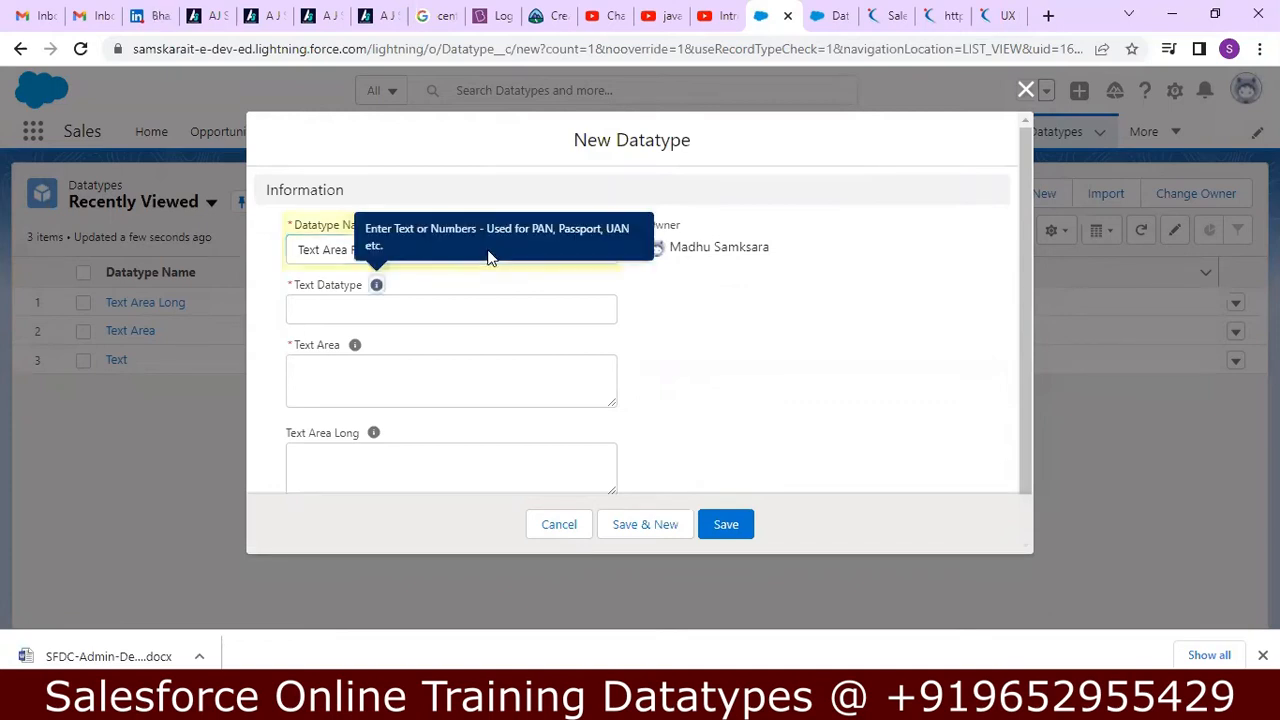
Set Text Datatype to 123abc2234 and fill Text Area with the lines 123, 1bc and 12jfkdjf88.
left_click(365, 310)
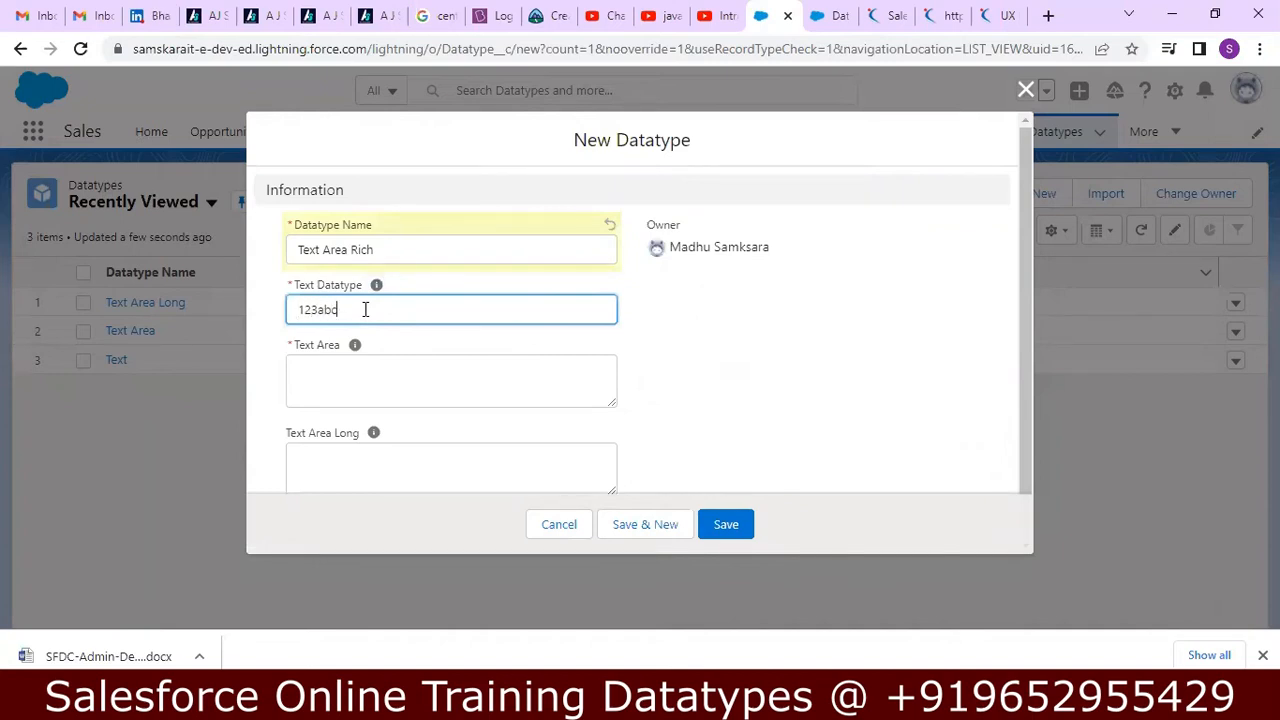
type("123abc2234")
left_click(344, 380)
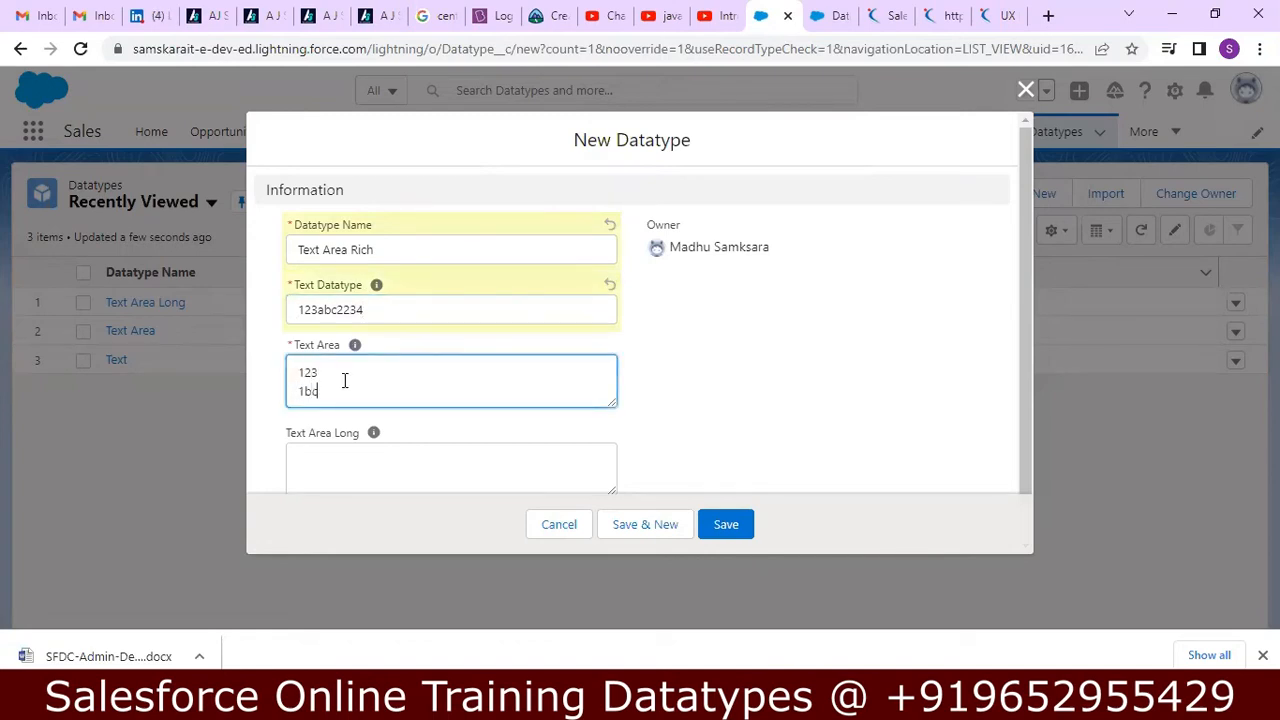
type("123")
key("Return")
type("1bc")
key("Return")
type("12jfkdjf88")
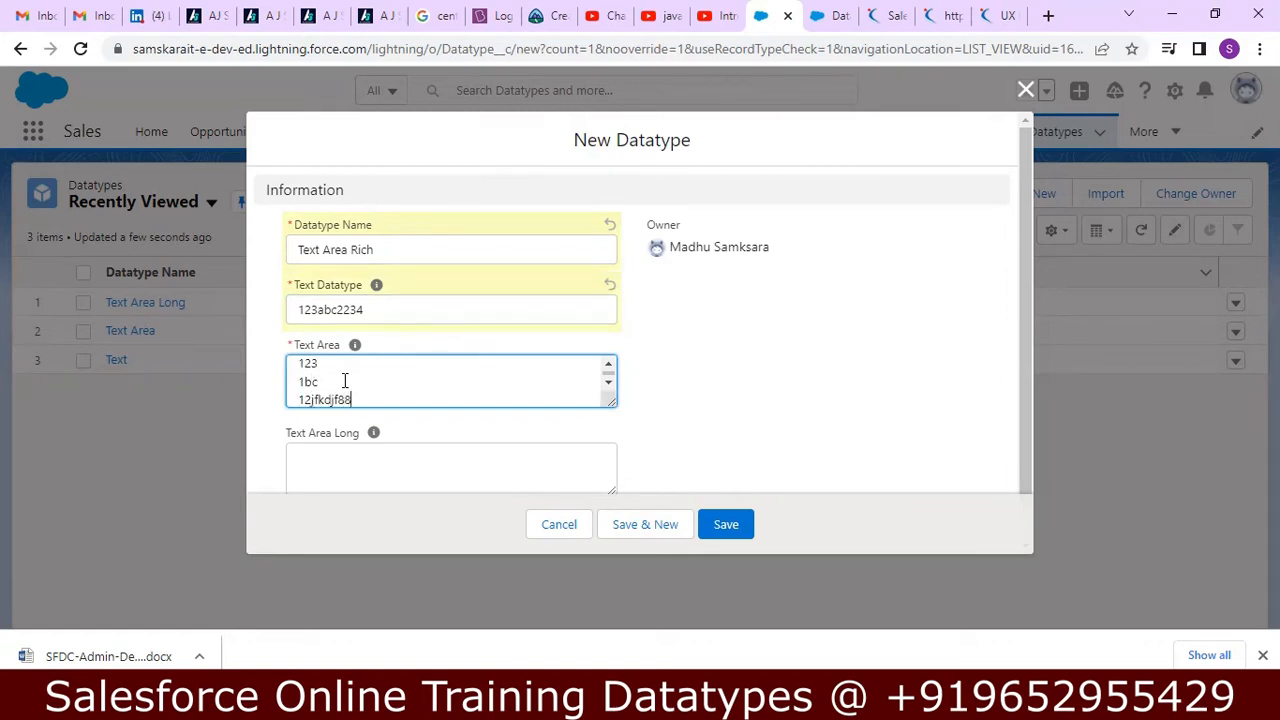
Paste the copied job description into Text Area Long and select its opening words "At Salesforce".
left_click(344, 457)
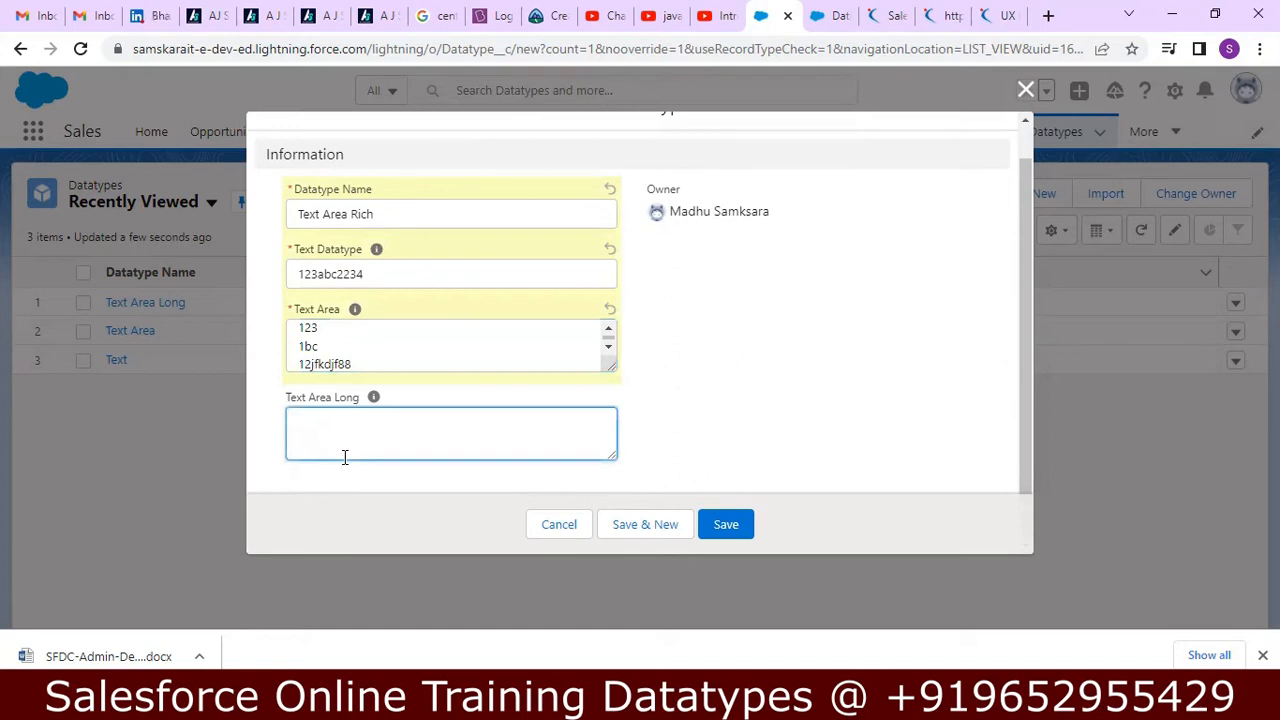
key("ctrl+v")
key("Up")
key("Up")
key("Up")
key("Up")
key("Up")
key("Up")
key("Up")
key("Up")
key("Up")
key("Up")
key("Up")
key("Up")
key("Up")
key("Up")
key("Up")
key("Up")
key("Up")
key("Up")
key("Up")
key("Up")
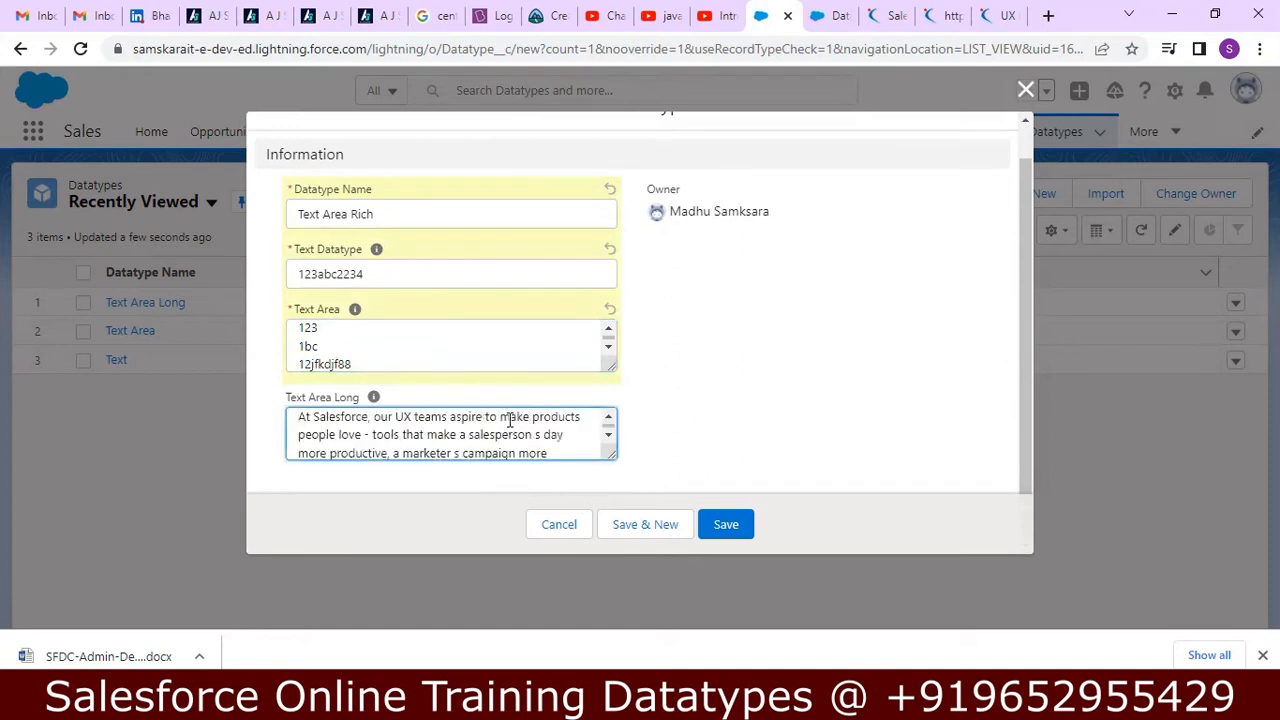
key("shift+Right")
key("shift+Right")
key("shift+Right")
key("shift+Right")
key("shift+Right")
key("shift+Right")
key("shift+Right")
key("shift+Right")
key("shift+Right")
key("shift+Right")
key("shift+Right")
key("shift+Right")
key("shift+Right")
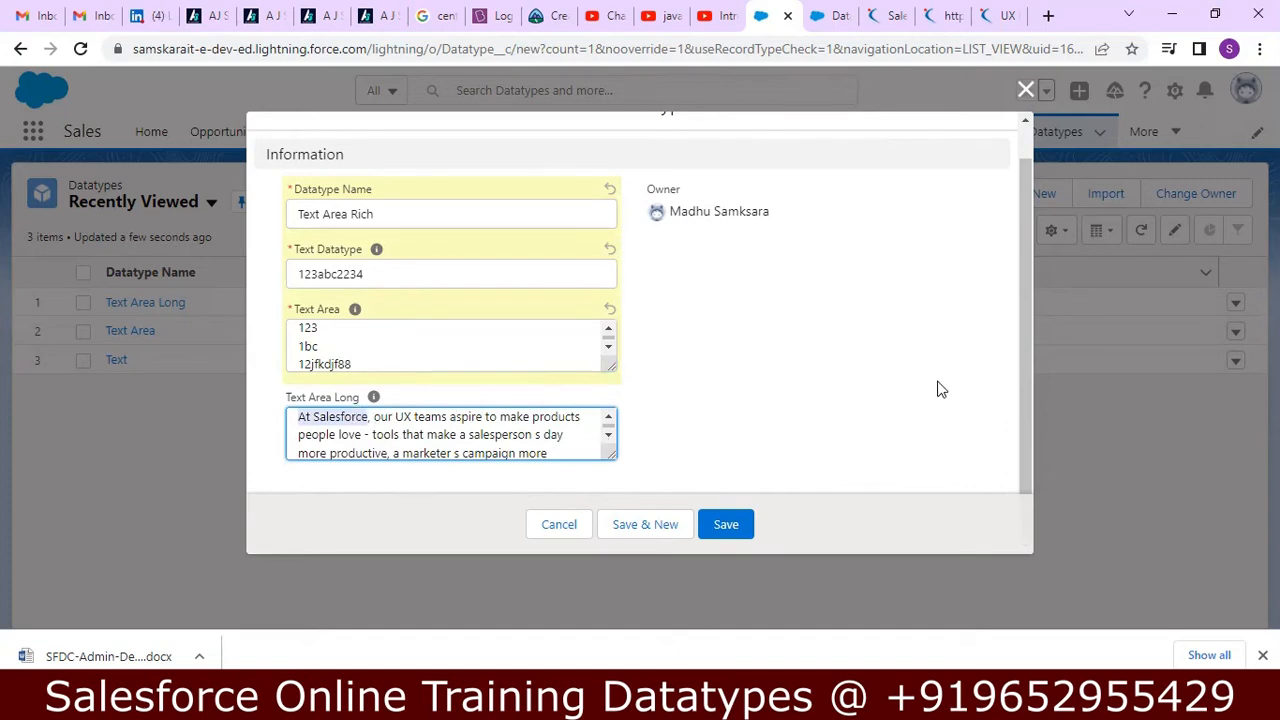
Discard the unsaved Text Area Rich record, reload the Datatypes page, and inspect a fresh record form for the rich text field.
left_click(1025, 307)
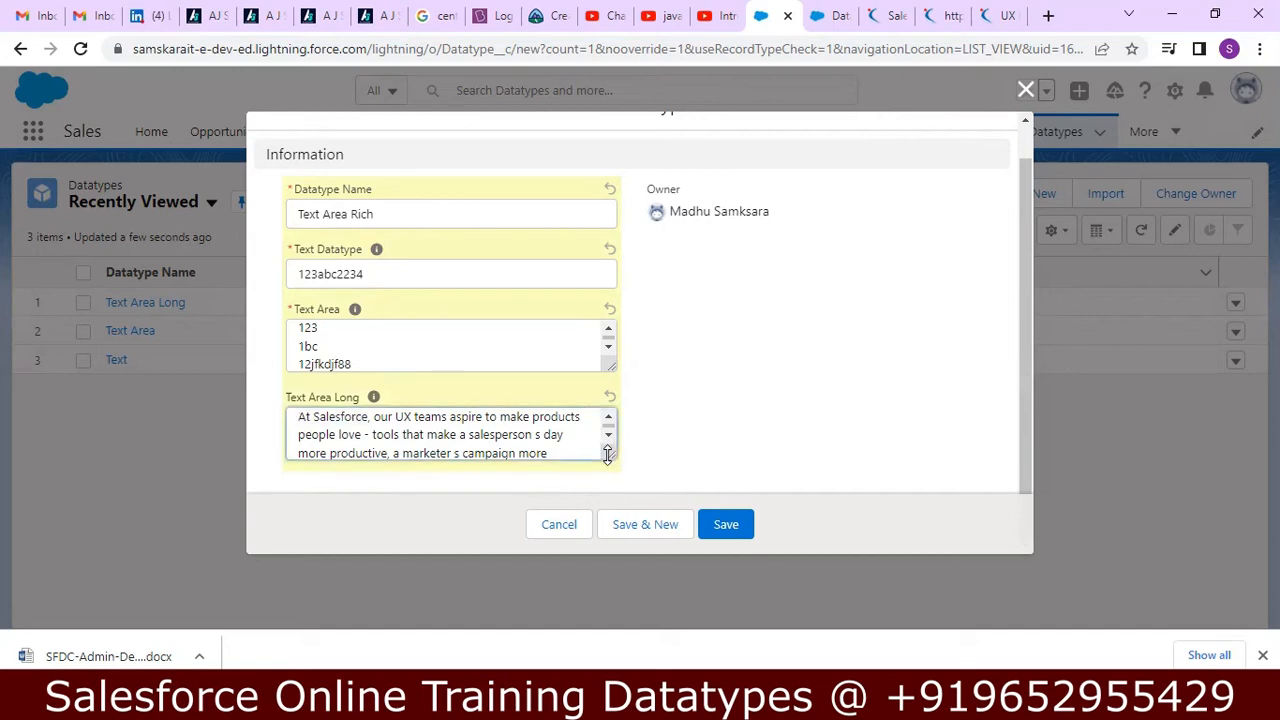
left_click(1025, 93)
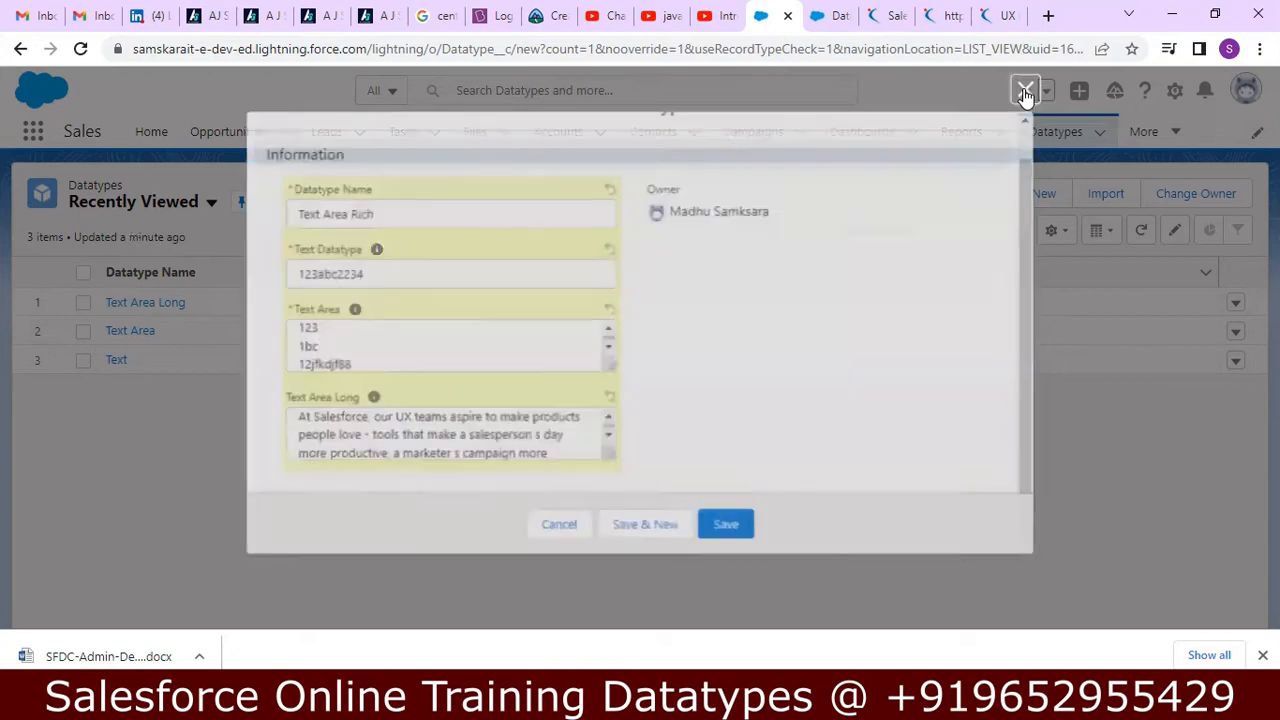
left_click(83, 52)
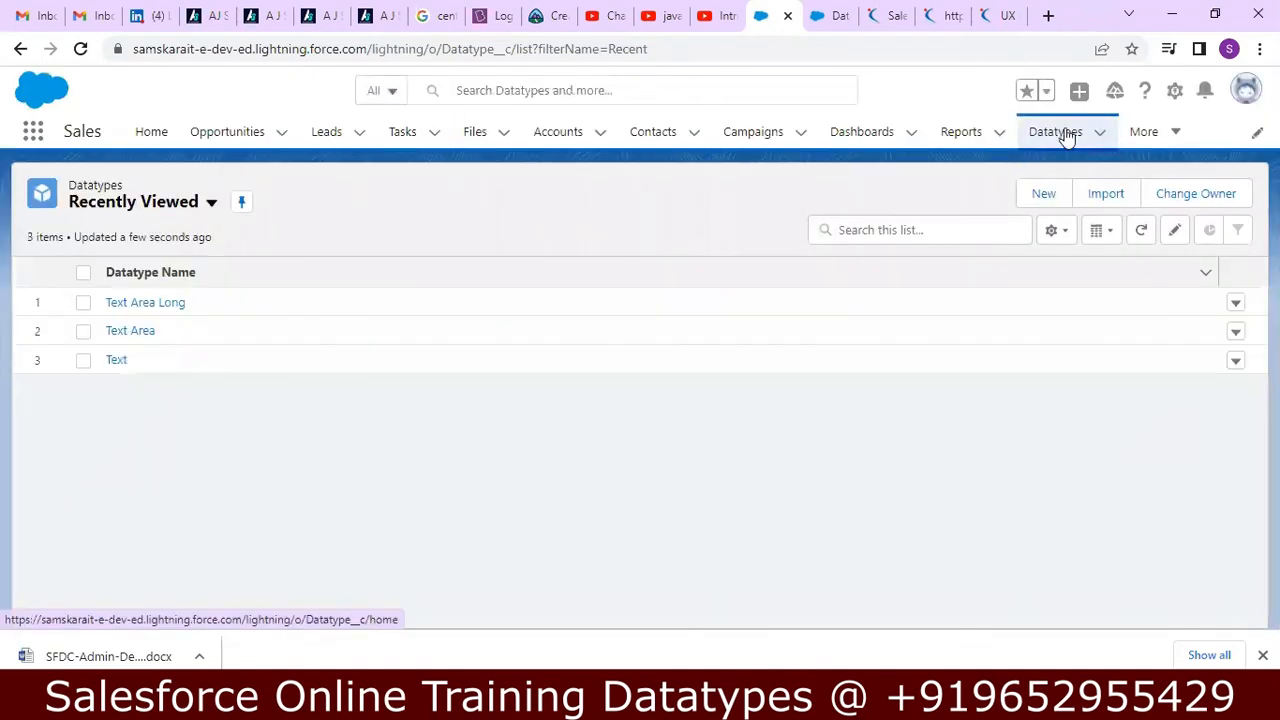
left_click(1066, 137)
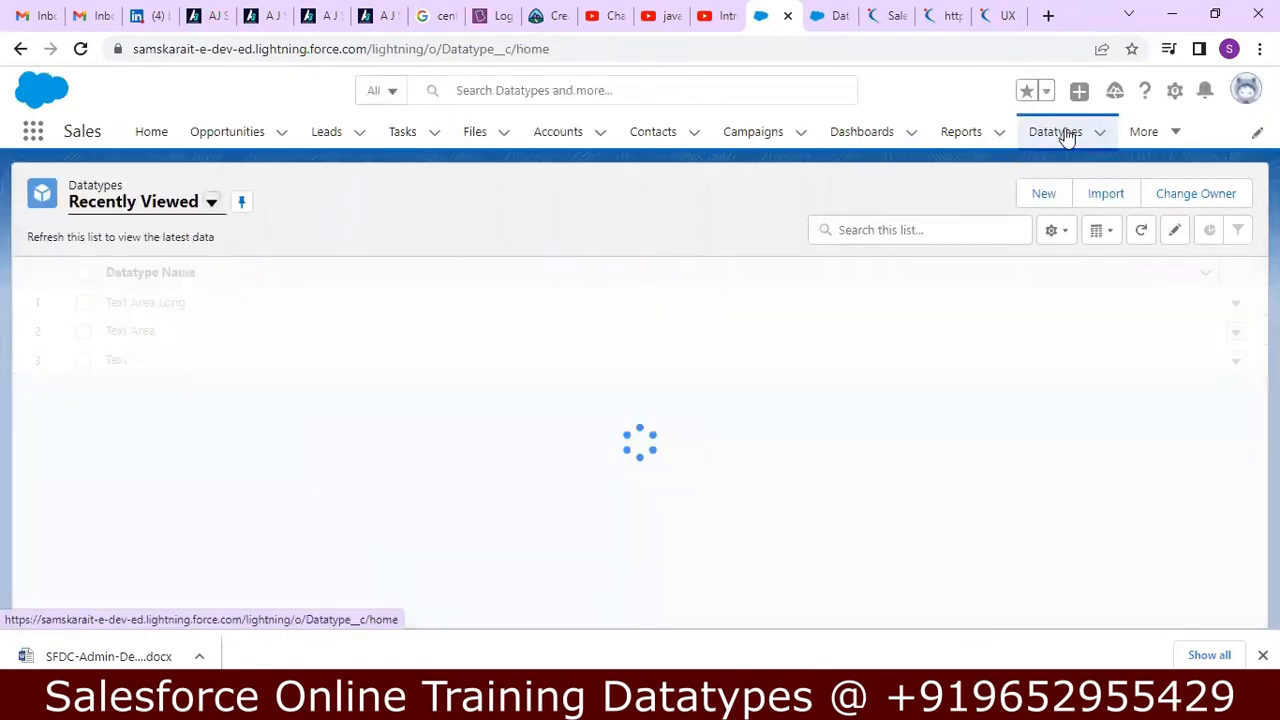
left_click(1040, 193)
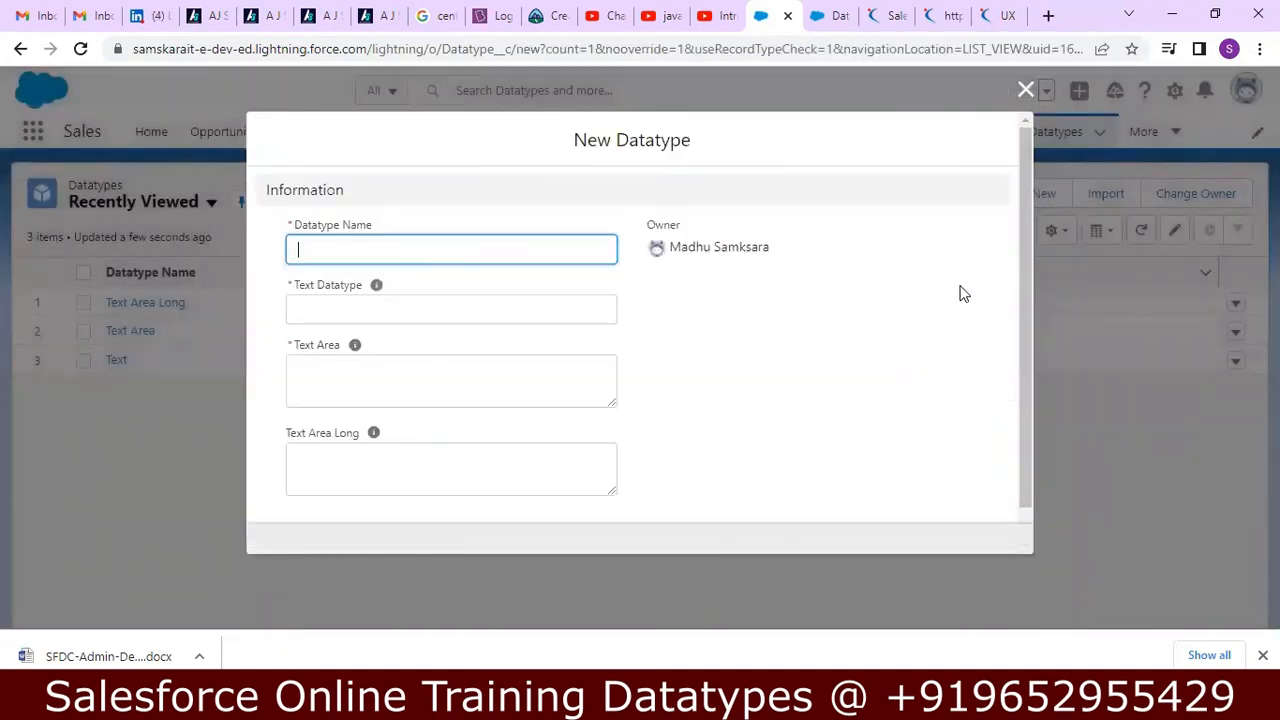
left_click_drag(1023, 251, 1020, 354)
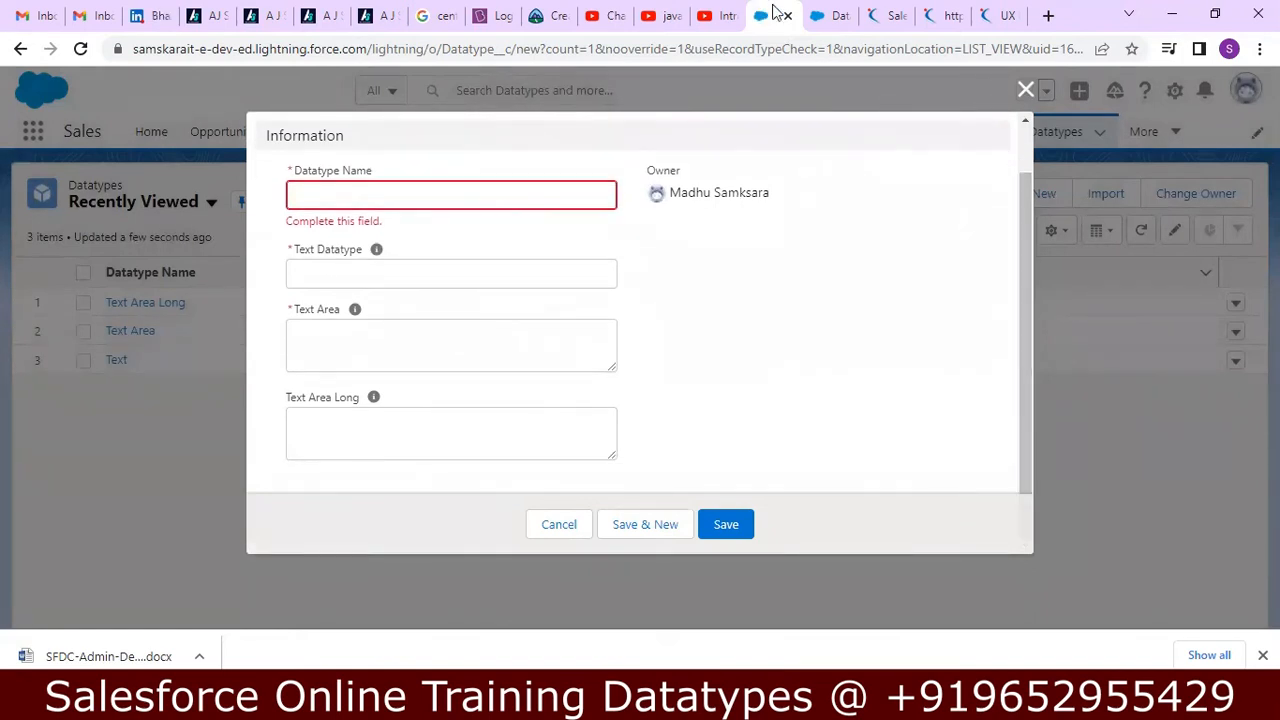
Check the Datatype object's Fields & Relationships list in Setup for Text Area Rich, and return to the new record form.
left_click(832, 15)
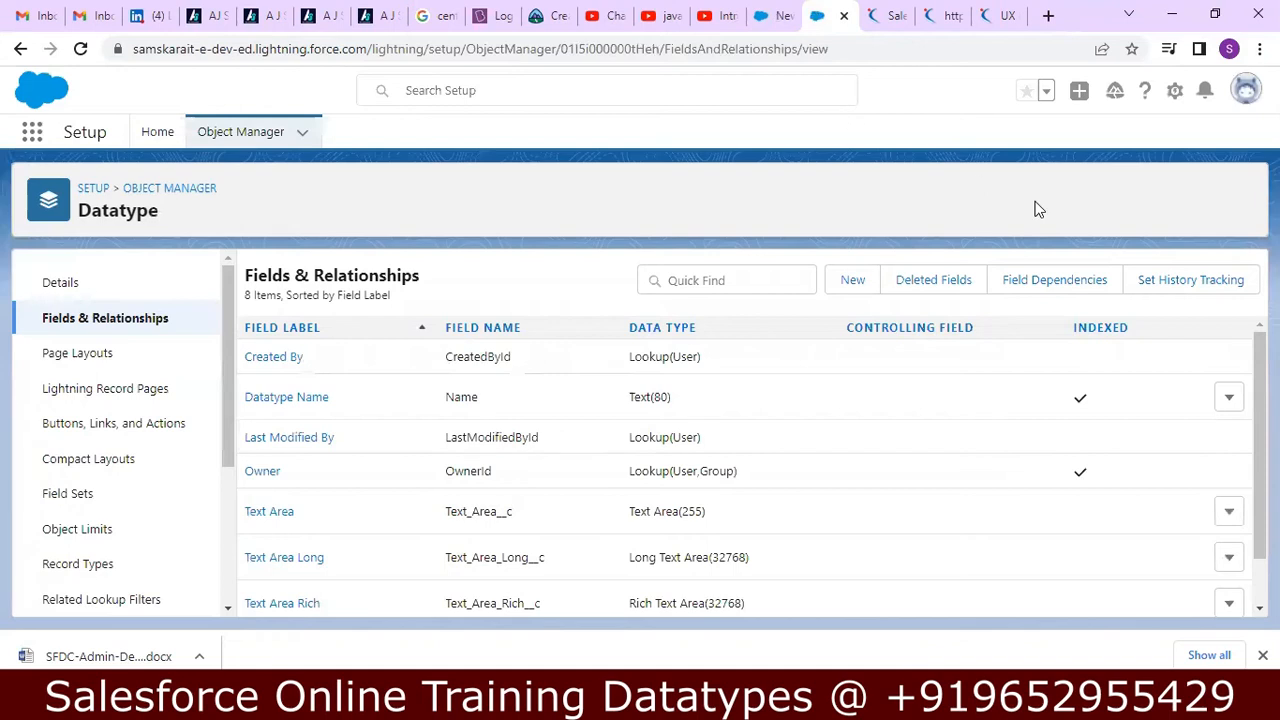
scroll(1240, 400, "down", 1)
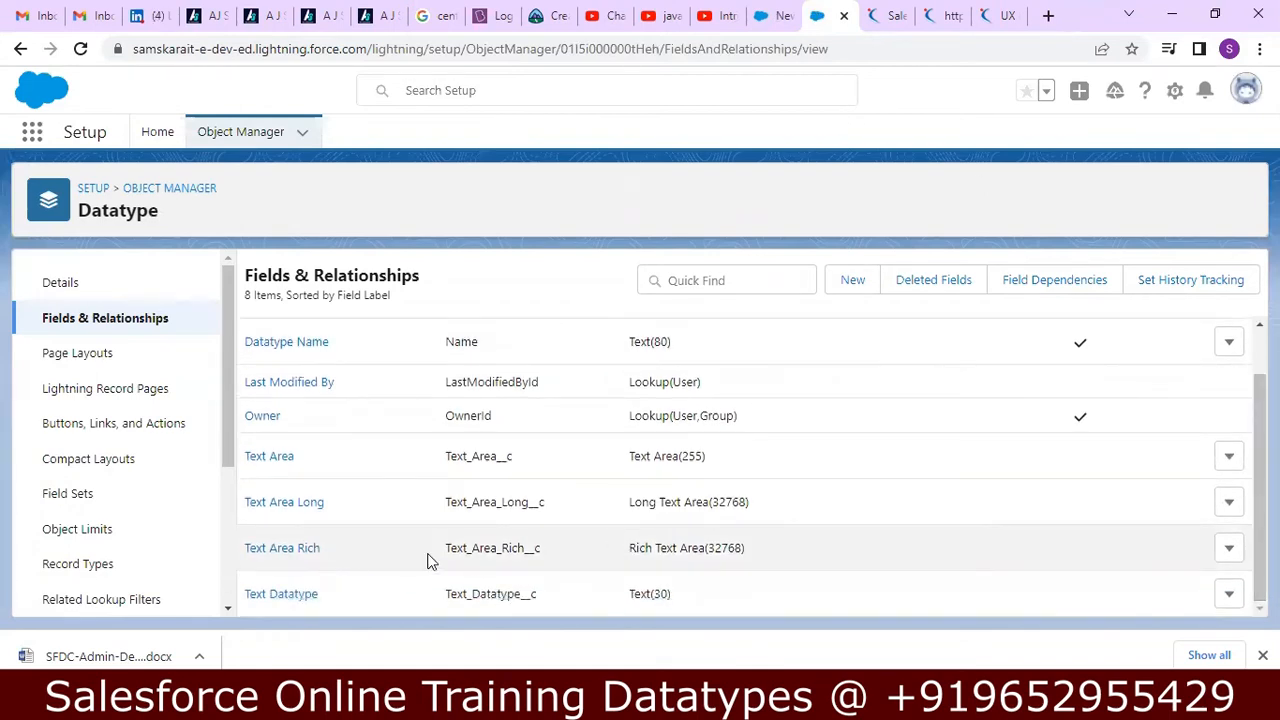
left_click(777, 17)
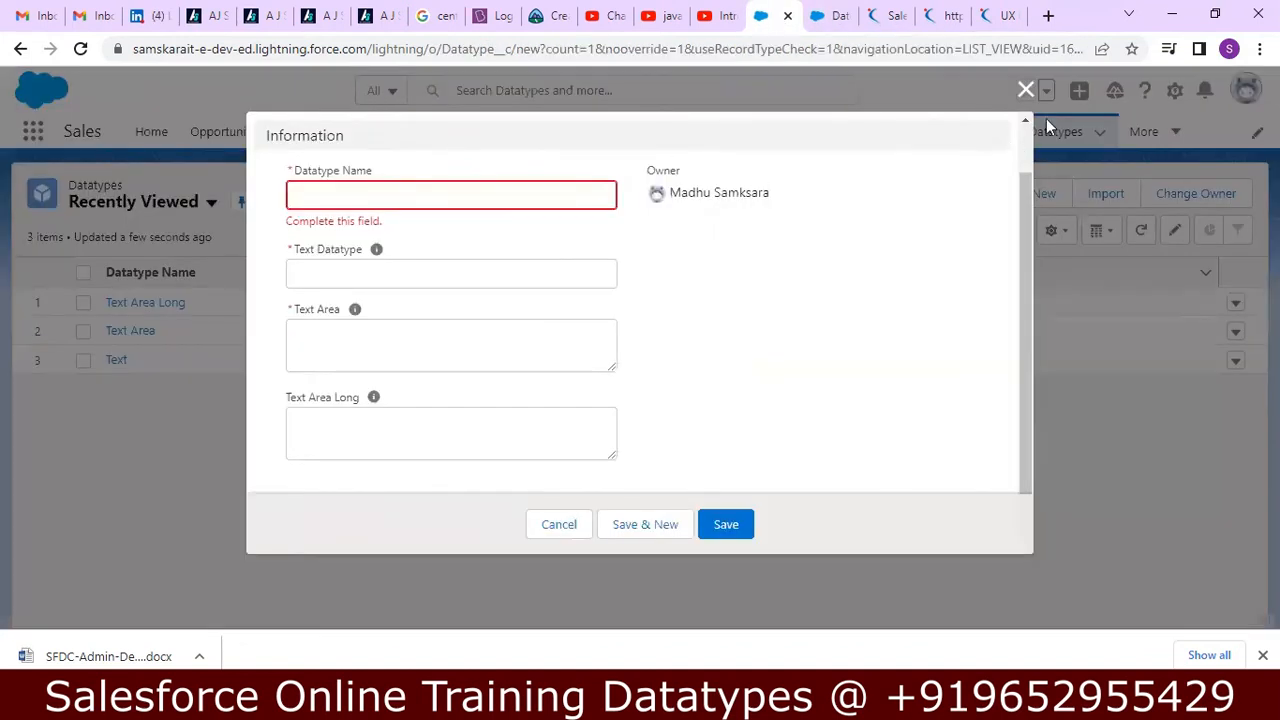
Close the blank record form, reload the Datatypes list, and check another new record form for Text Area Rich before closing it.
left_click(1025, 89)
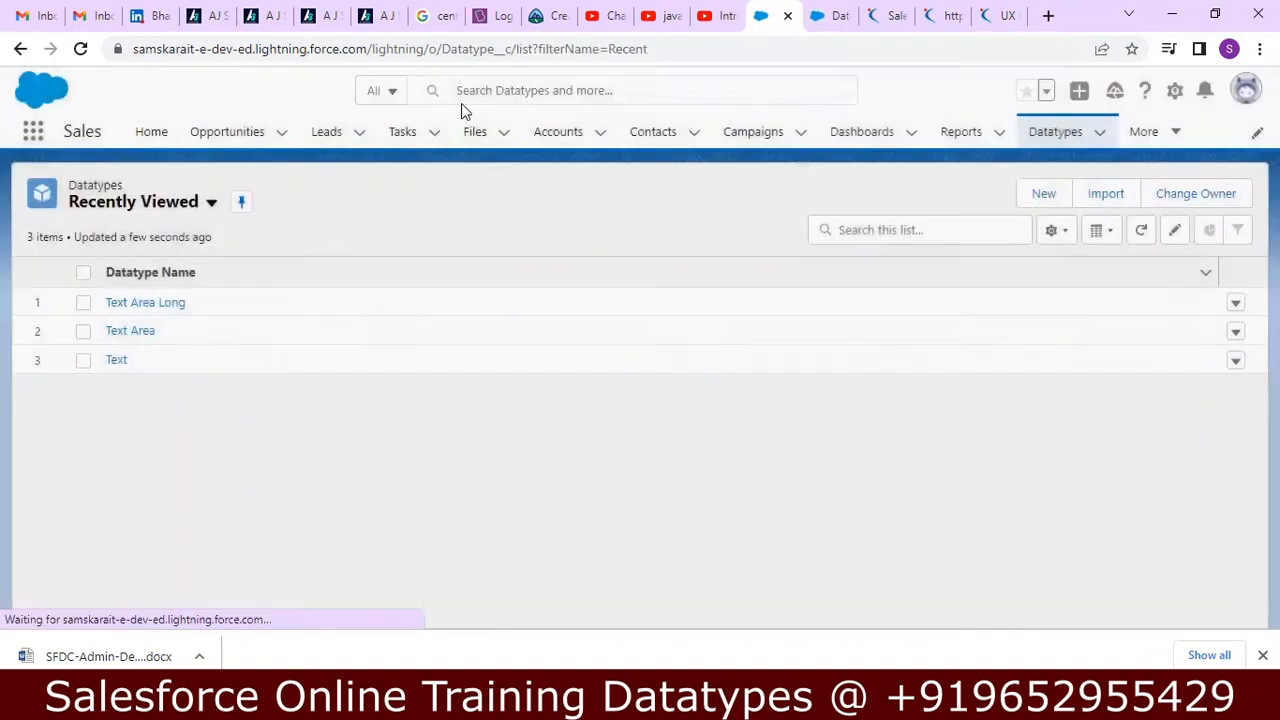
left_click(81, 49)
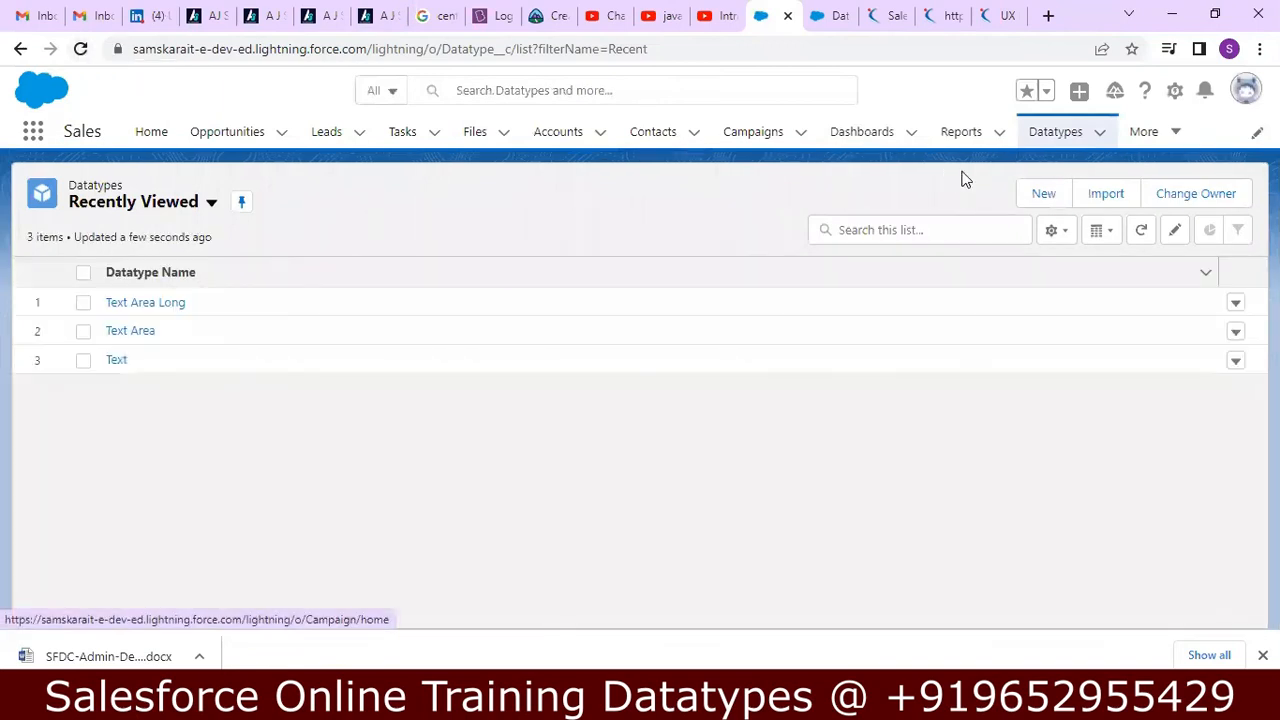
left_click(1046, 195)
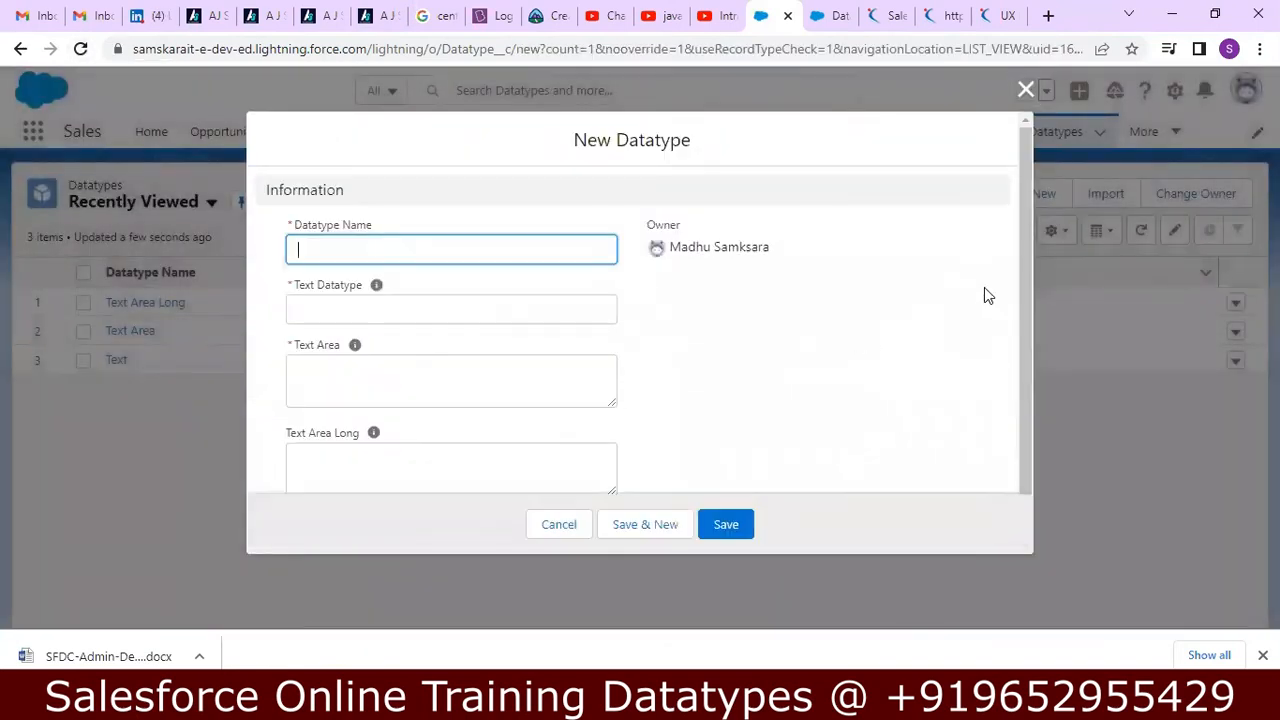
left_click_drag(1023, 310, 1008, 289)
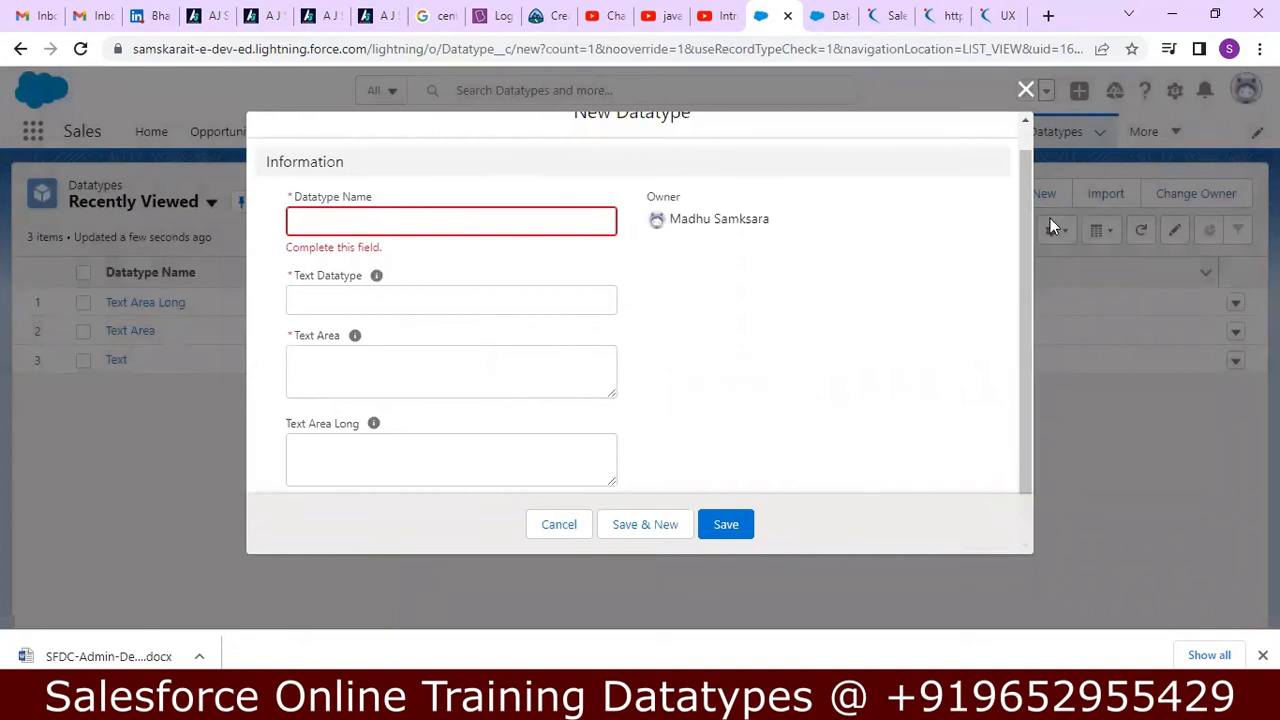
left_click(1026, 90)
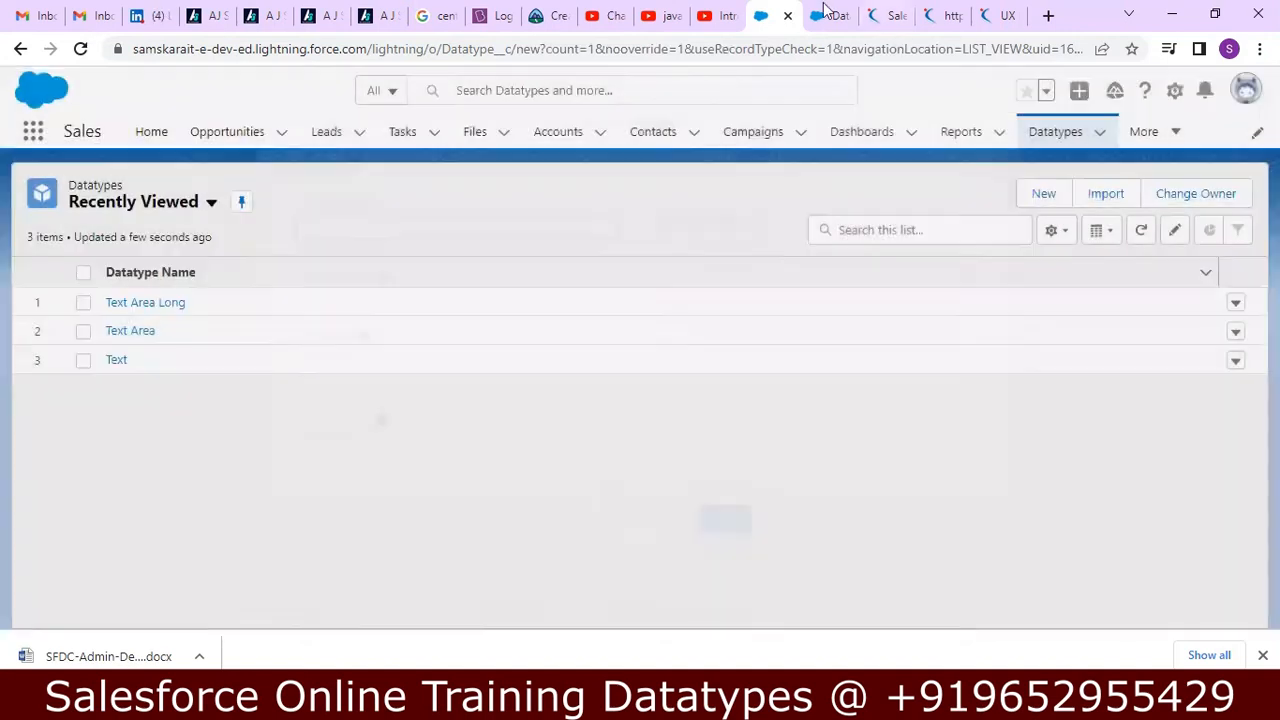
Reload the Datatype object's Fields & Relationships page in Setup and look over its custom fields.
left_click(826, 14)
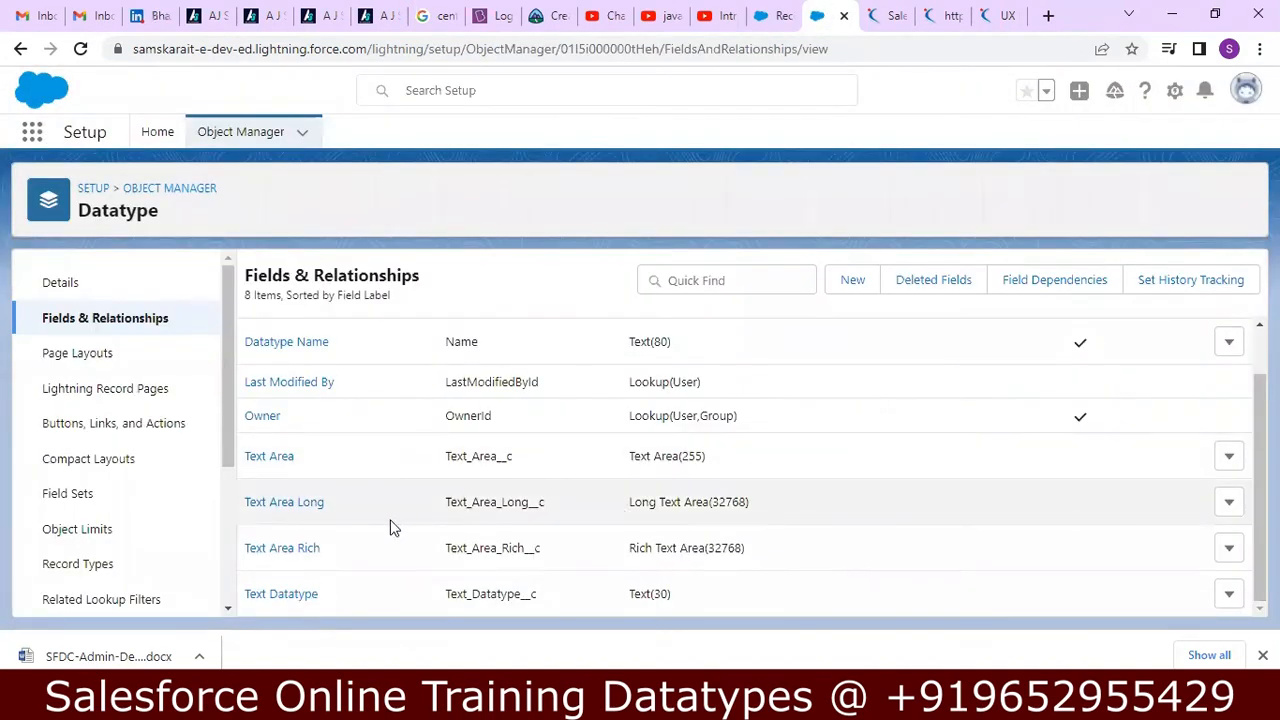
left_click(81, 49)
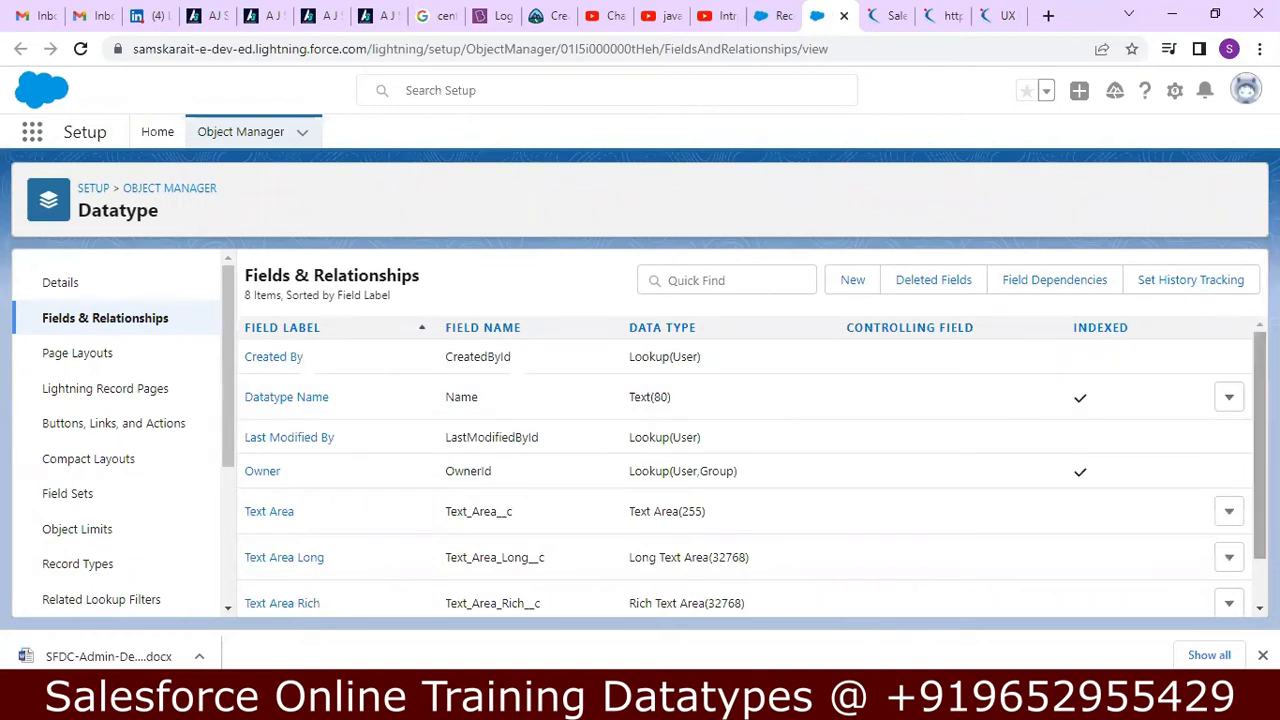
scroll(750, 460, "down", 1)
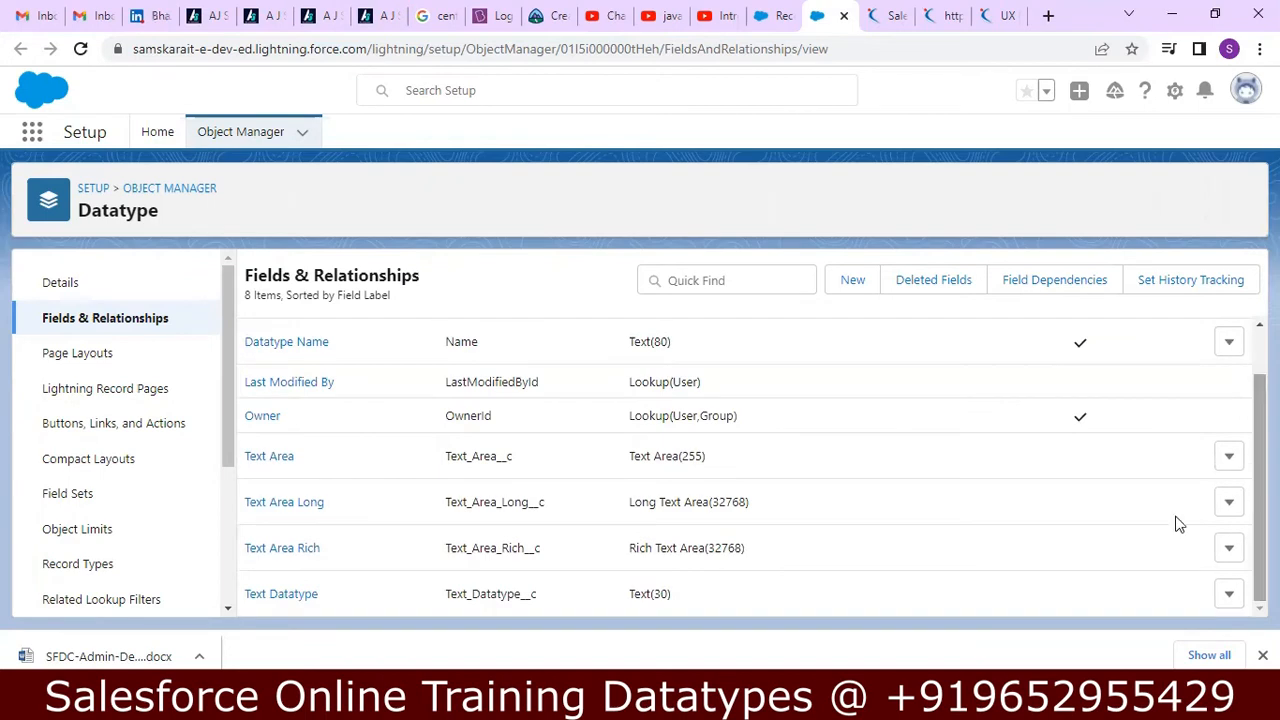
Return to the Sales app, reload it, and recheck the new Datatype form for the rich text field, reloading the form once.
left_click(760, 15)
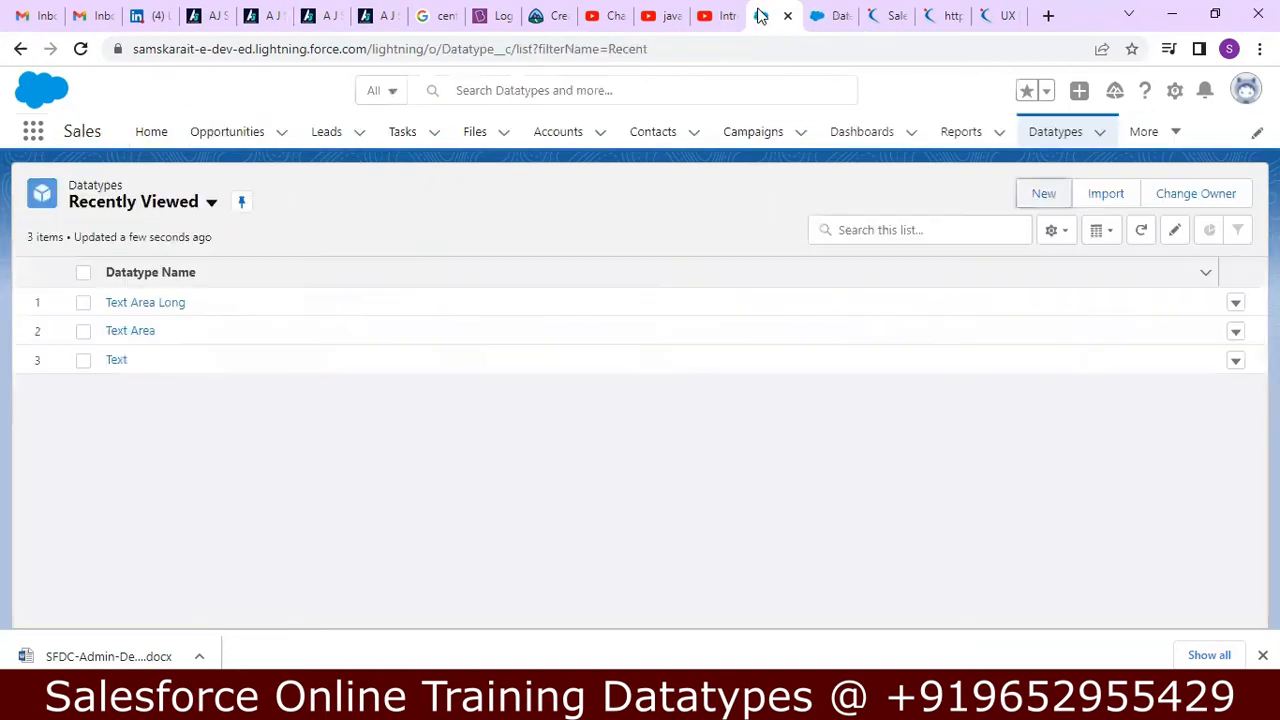
left_click(81, 50)
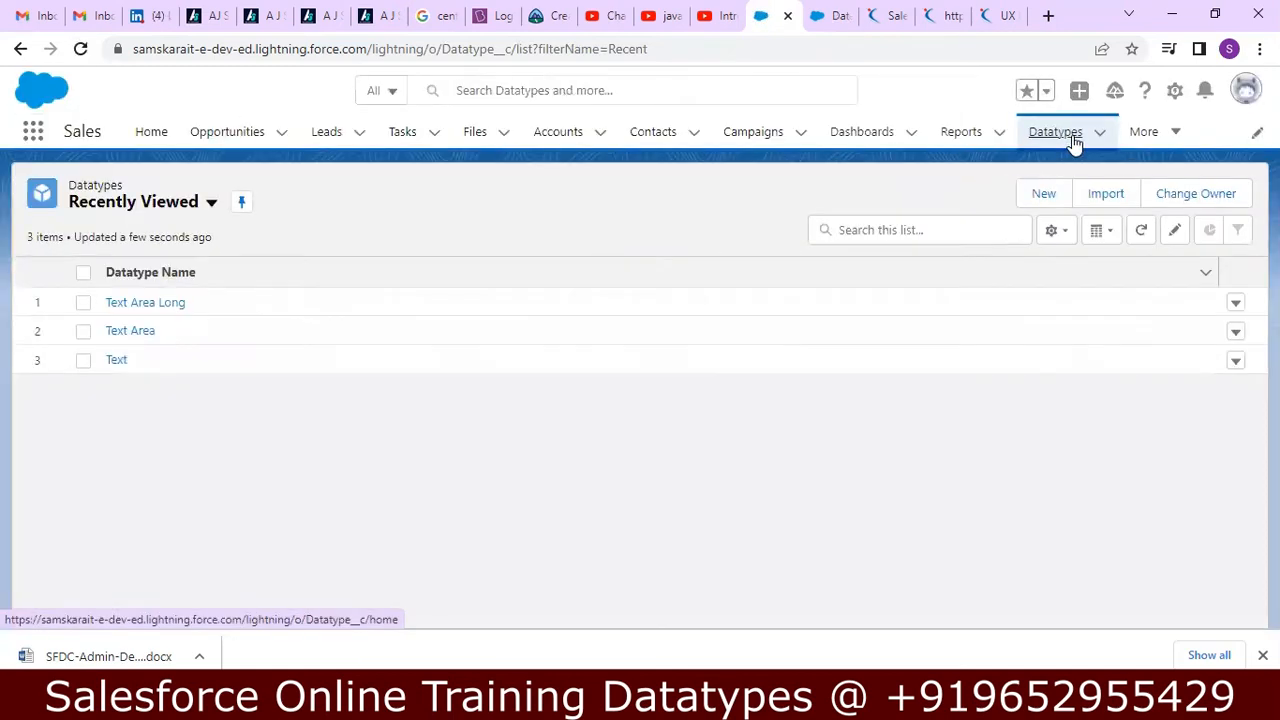
left_click(1073, 141)
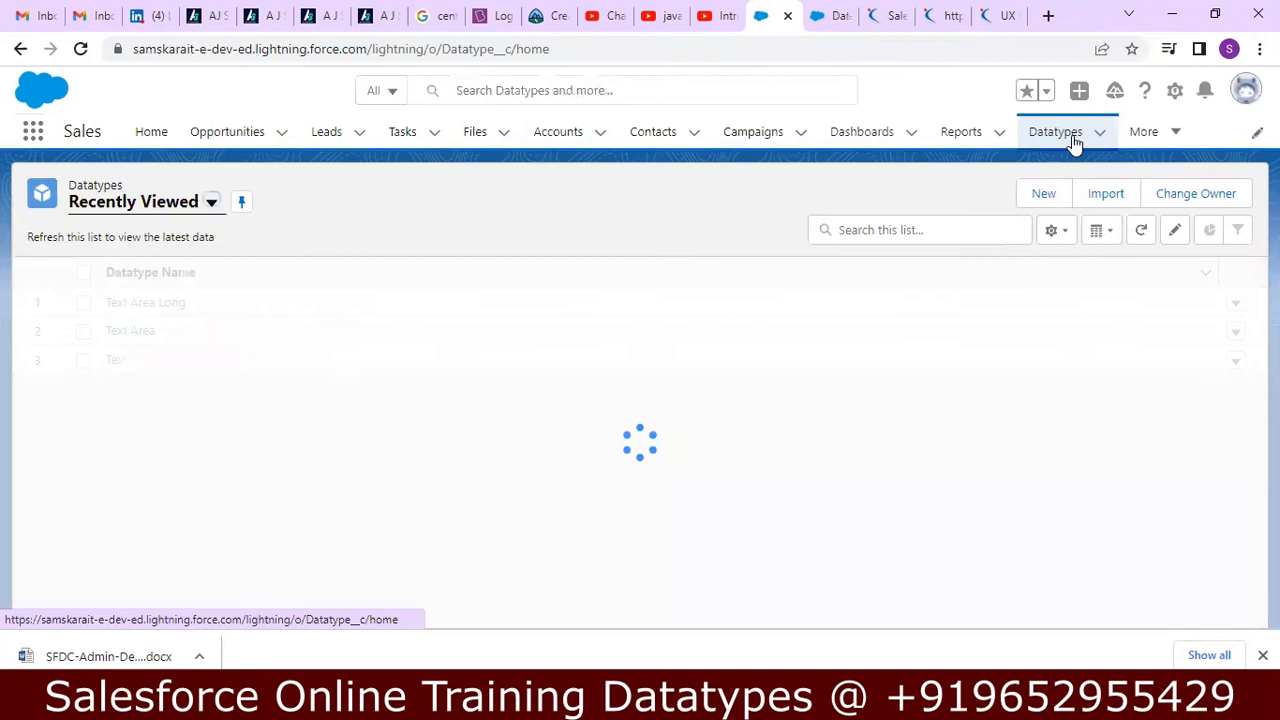
left_click(1044, 199)
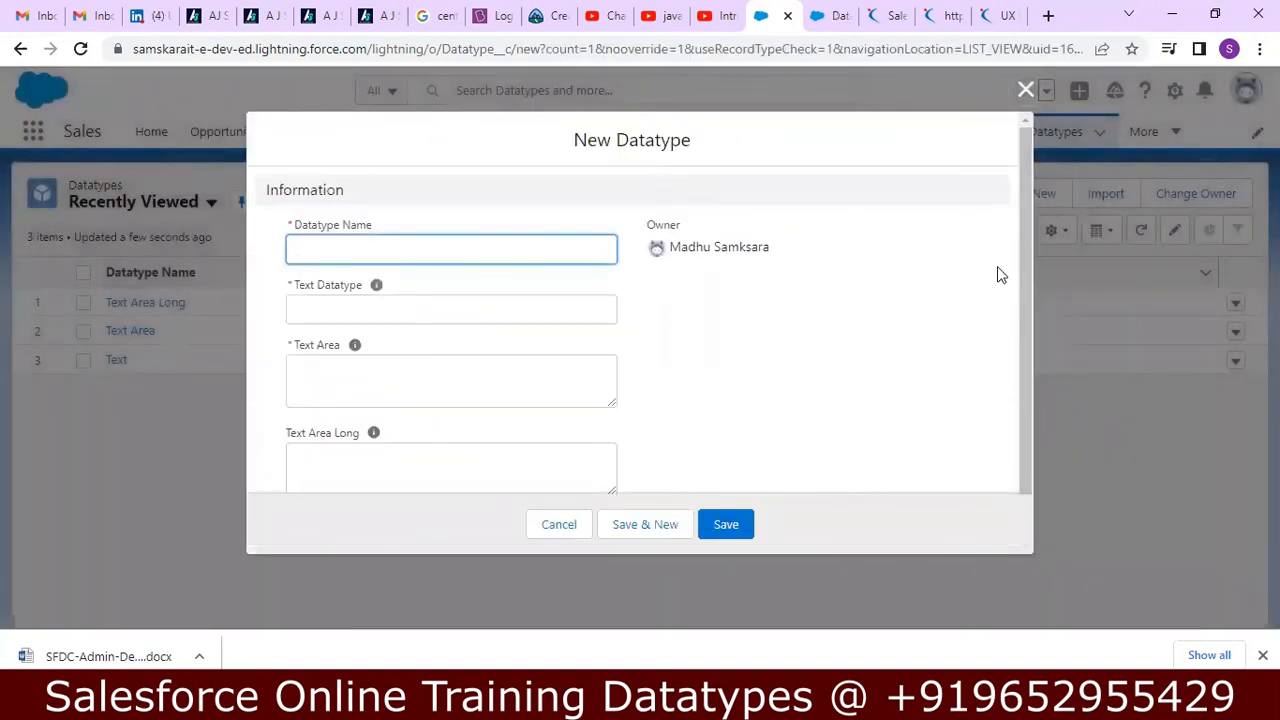
left_click_drag(1025, 249, 1008, 329)
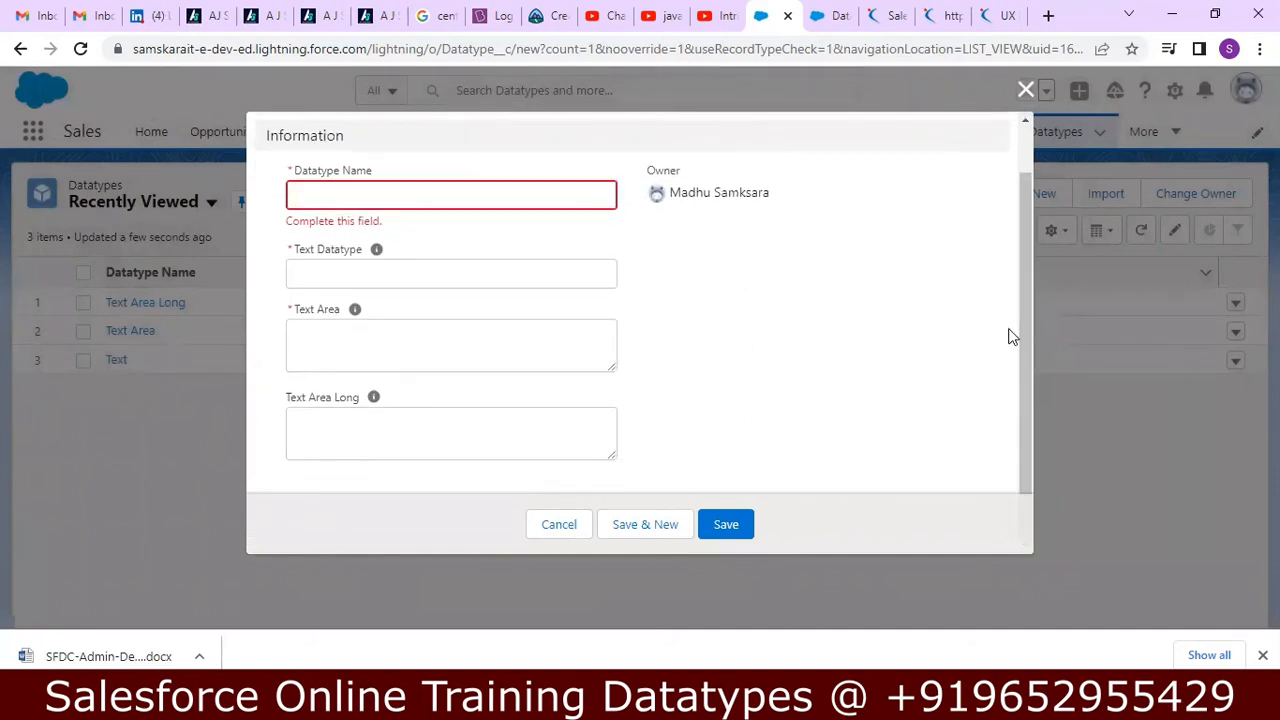
left_click(80, 48)
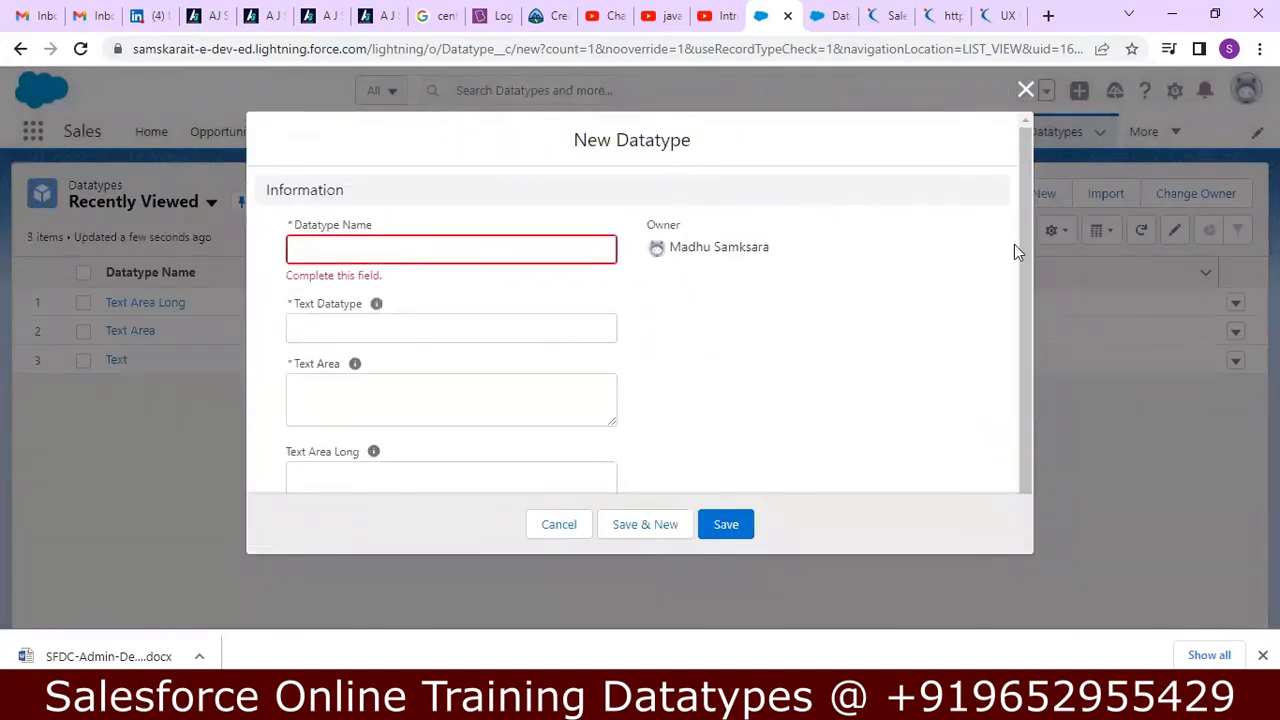
scroll(1013, 327, "down", 1)
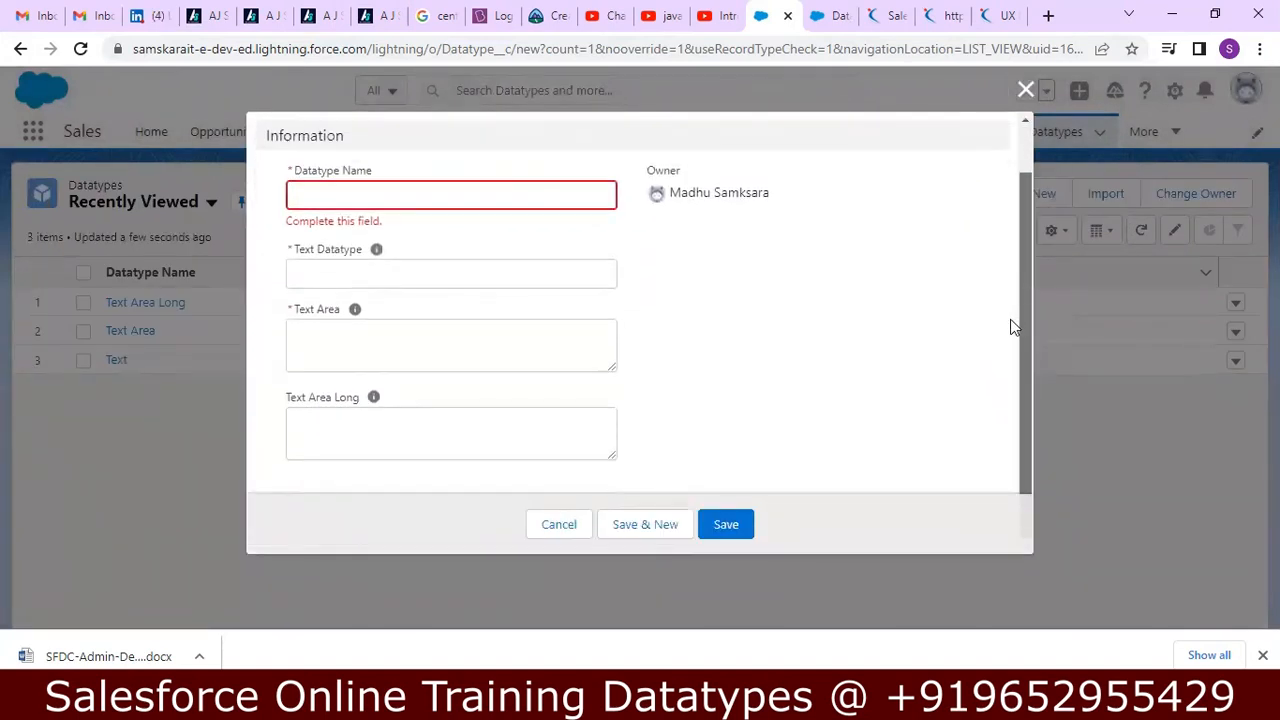
left_click(1025, 90)
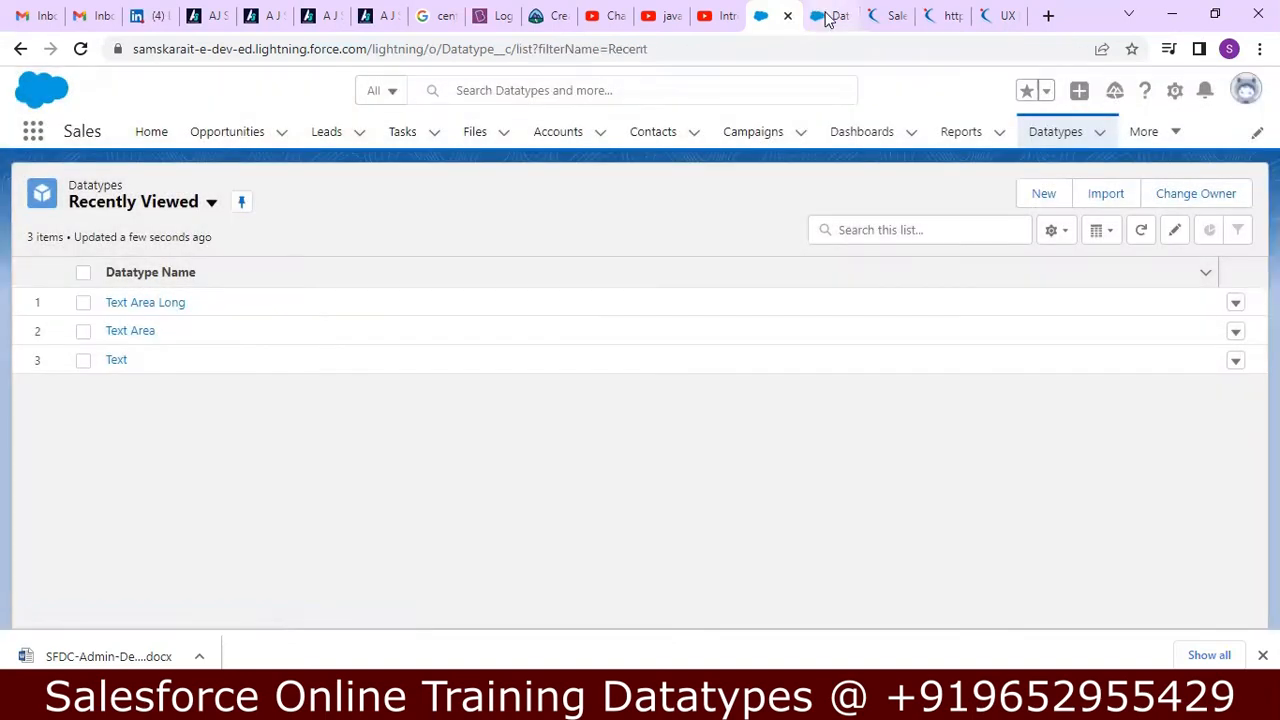
Open the Text Area Rich field's definition for editing in Setup, review its settings, and save it.
left_click(826, 18)
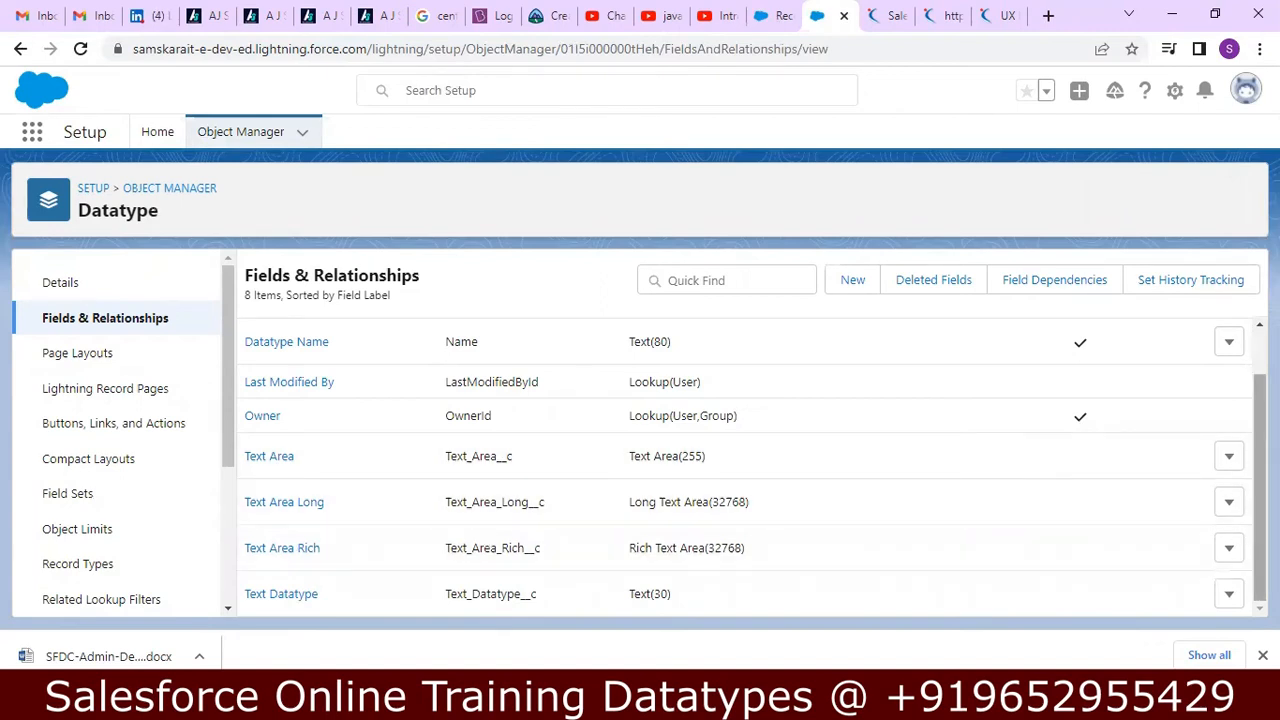
left_click(1229, 548)
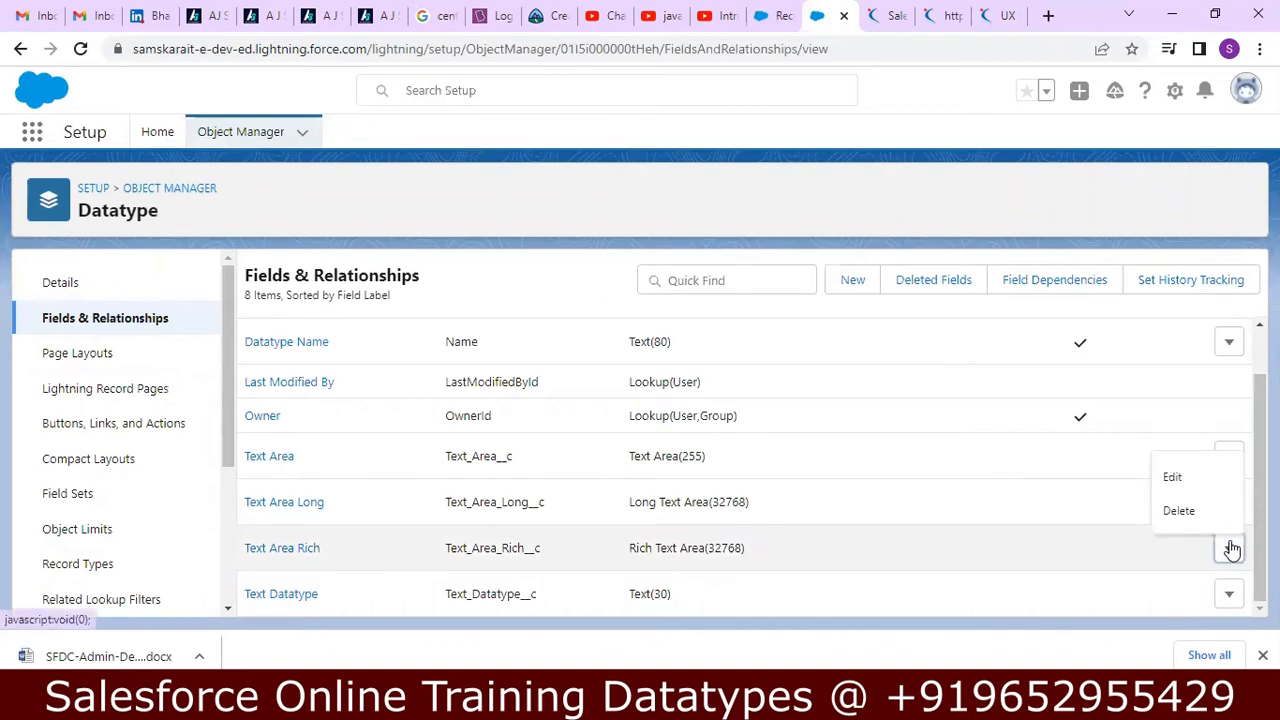
left_click(1176, 488)
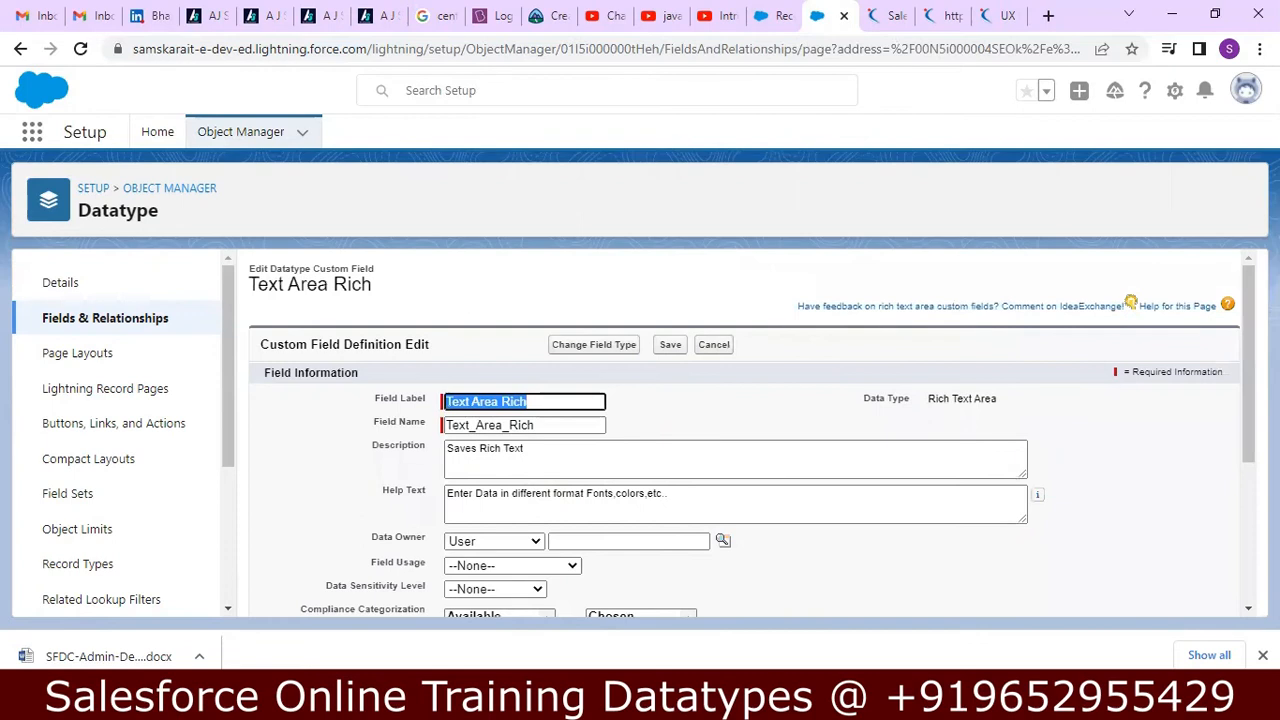
scroll(752, 434, "down", 1)
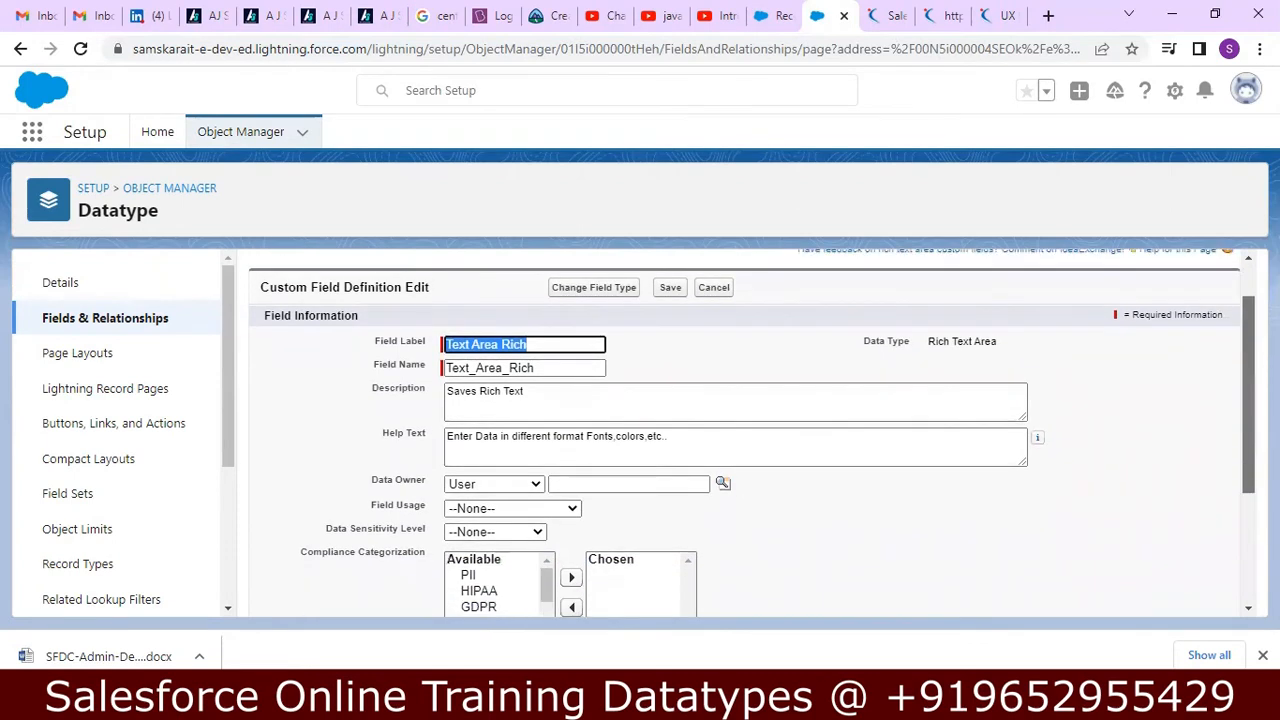
scroll(1240, 415, "down", 3)
left_click_drag(1240, 415, 1229, 443)
left_click(670, 592)
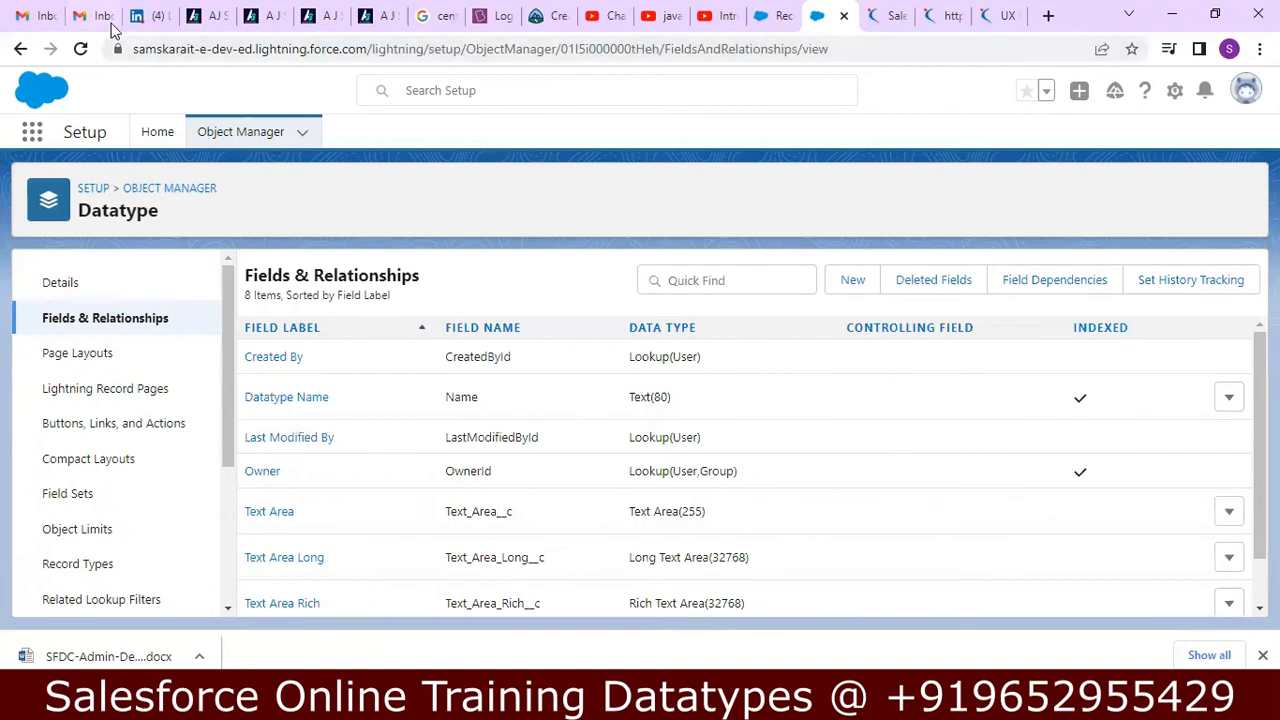
Reload the Sales app's Datatypes list and open a new record form to look for the re-saved Text Area Rich field.
left_click(779, 15)
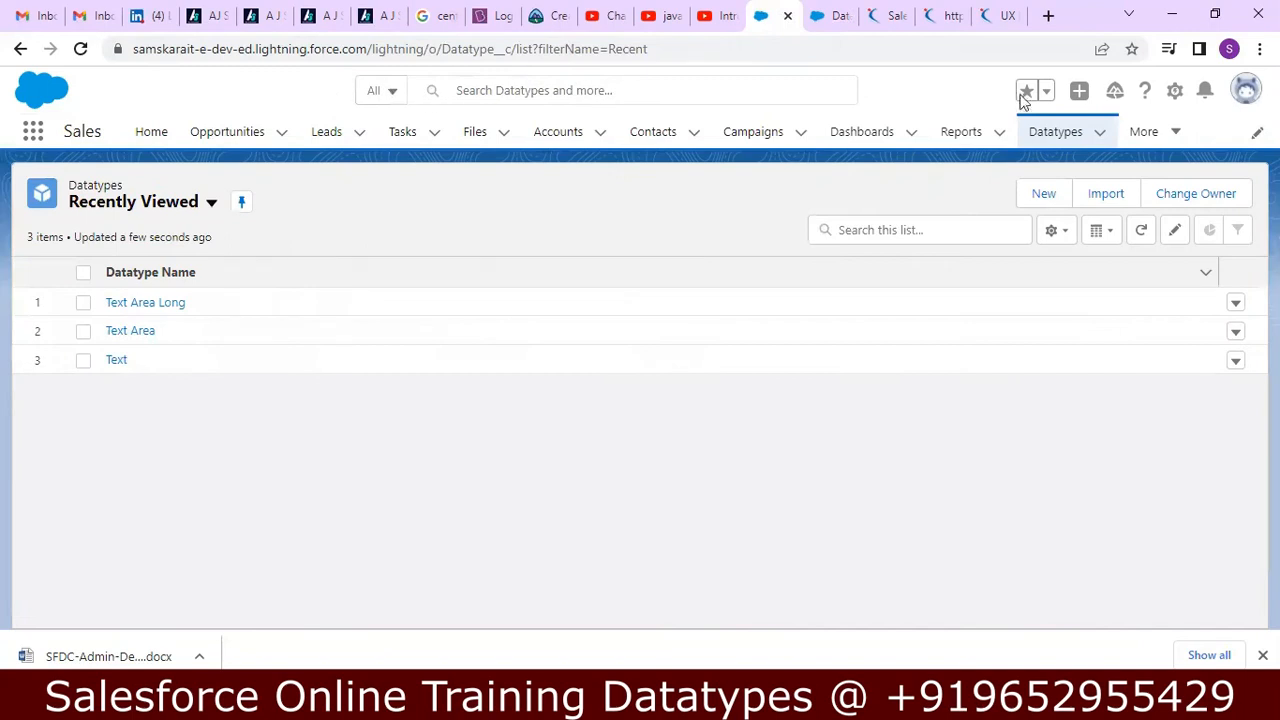
left_click(82, 49)
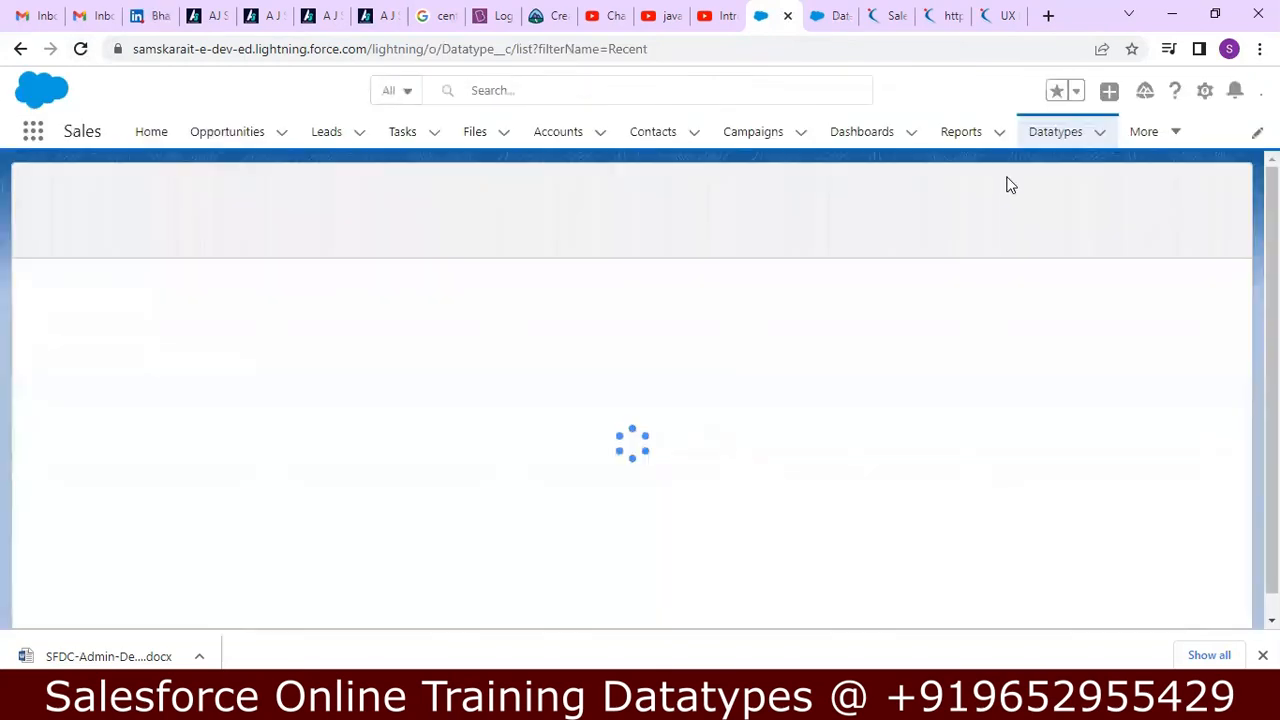
left_click(1070, 133)
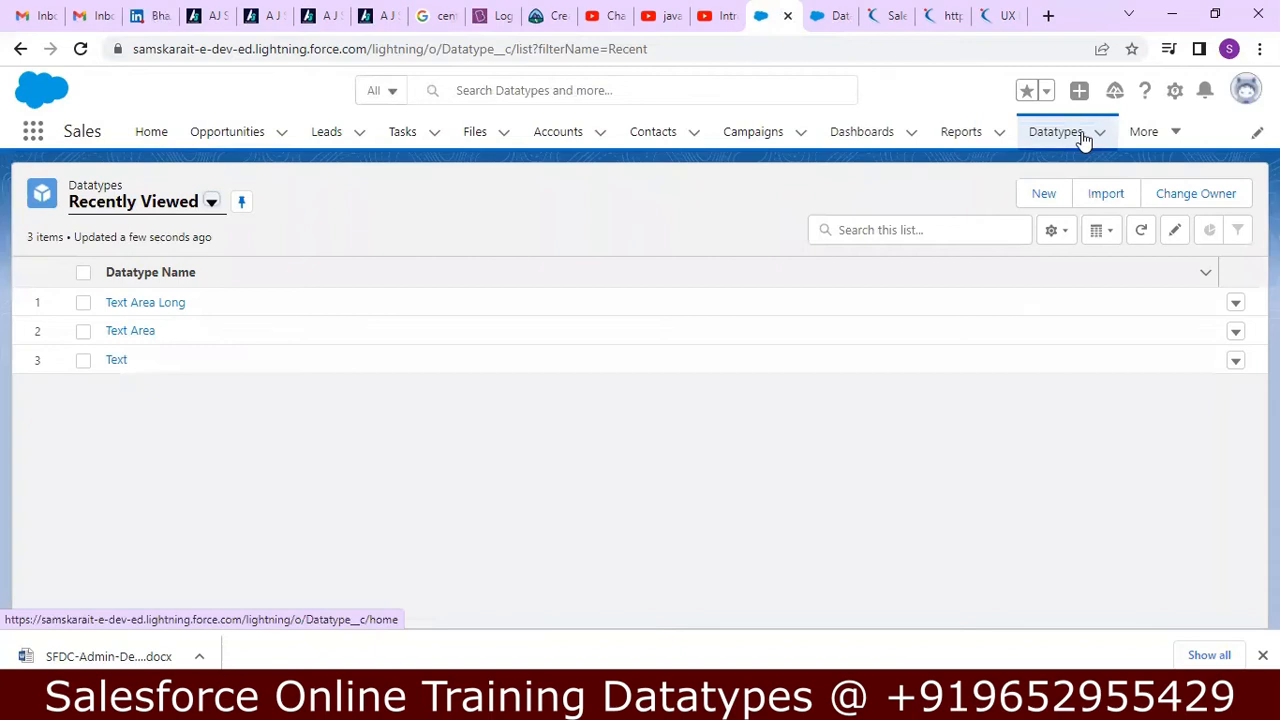
left_click(1031, 188)
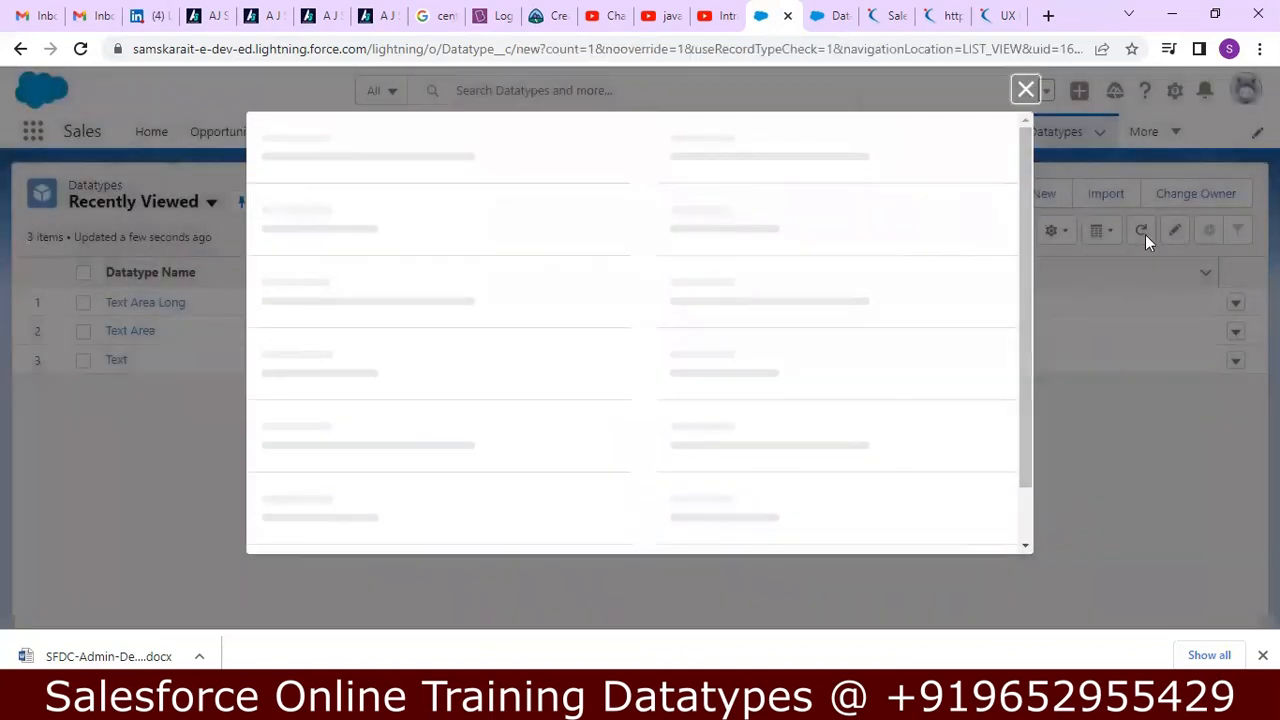
mouse_move(1029, 263)
left_mouse_down()
mouse_move(1025, 319)
mouse_move(1029, 251)
left_mouse_up()
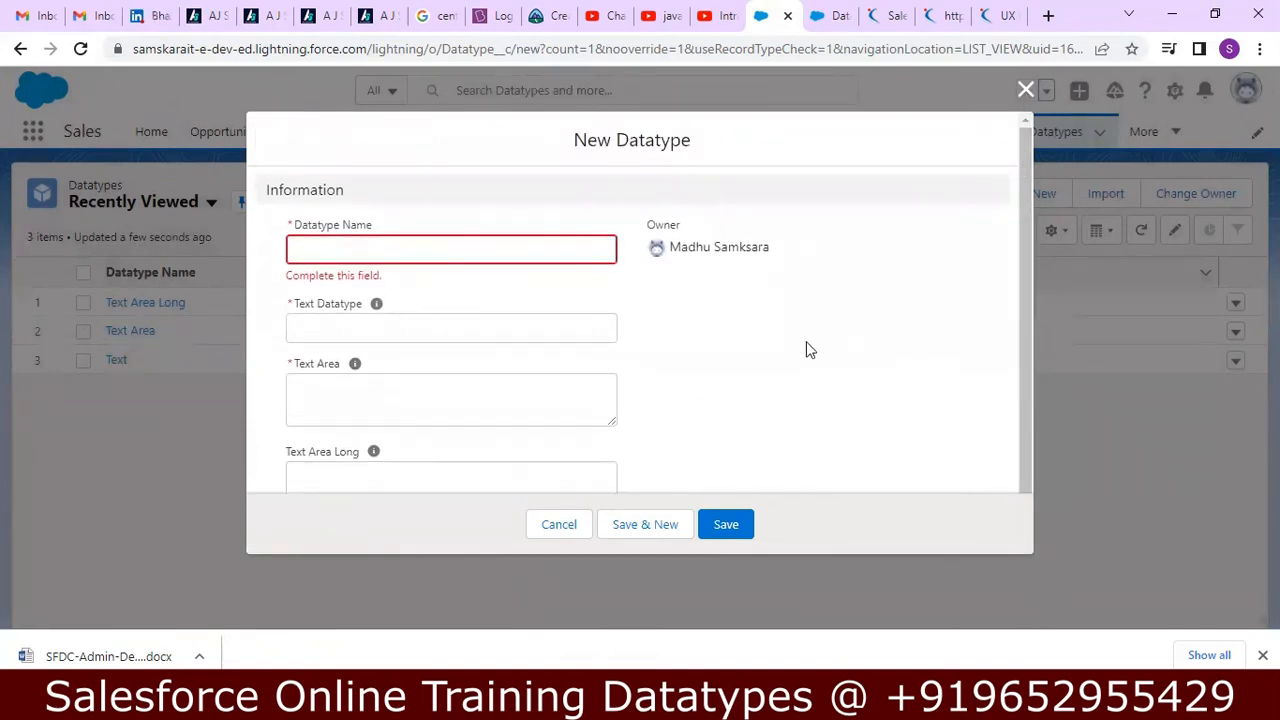
Close the new Datatype form and delete the Text Area Rich field from the Datatype object in Setup.
scroll(1023, 320, "down", 1)
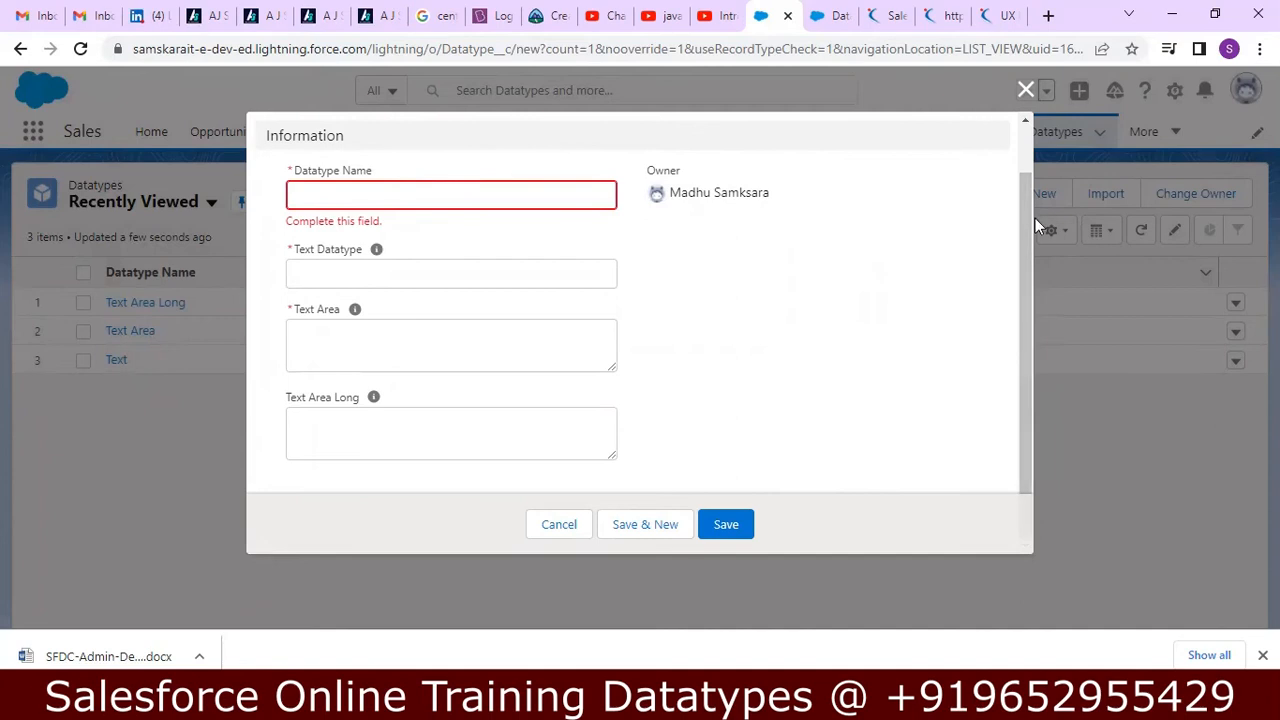
left_click(1024, 92)
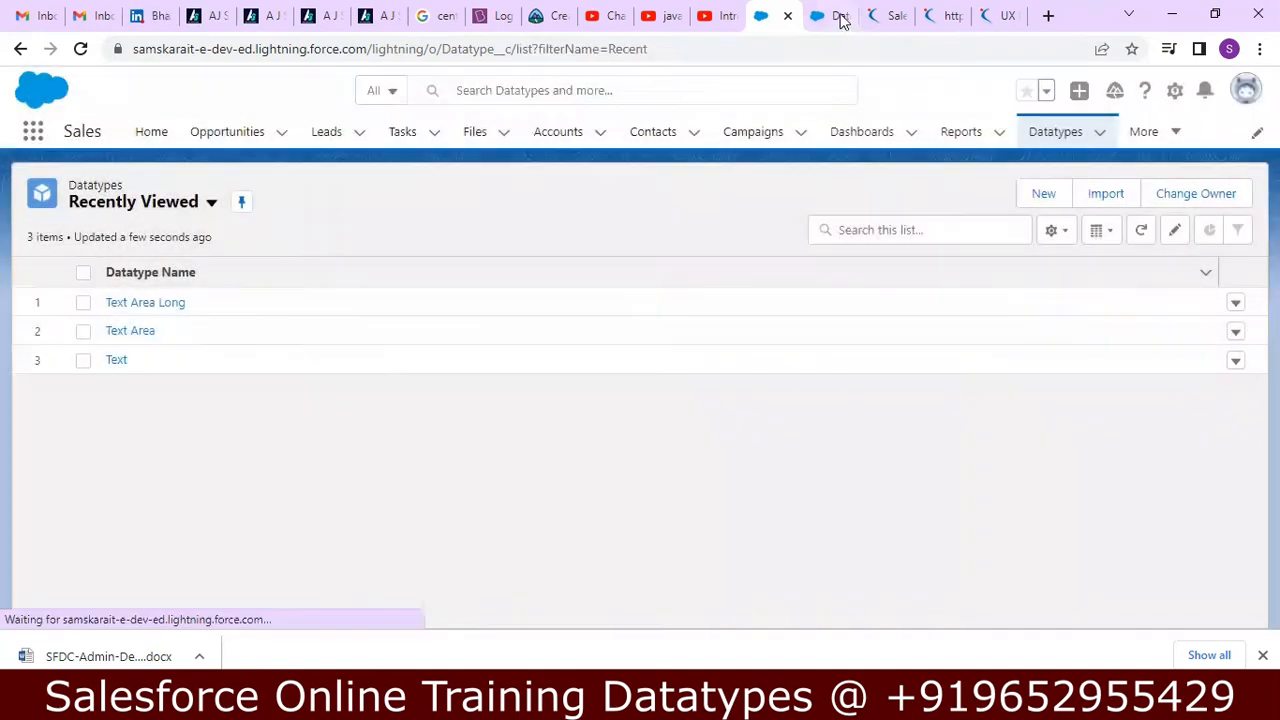
left_click(830, 15)
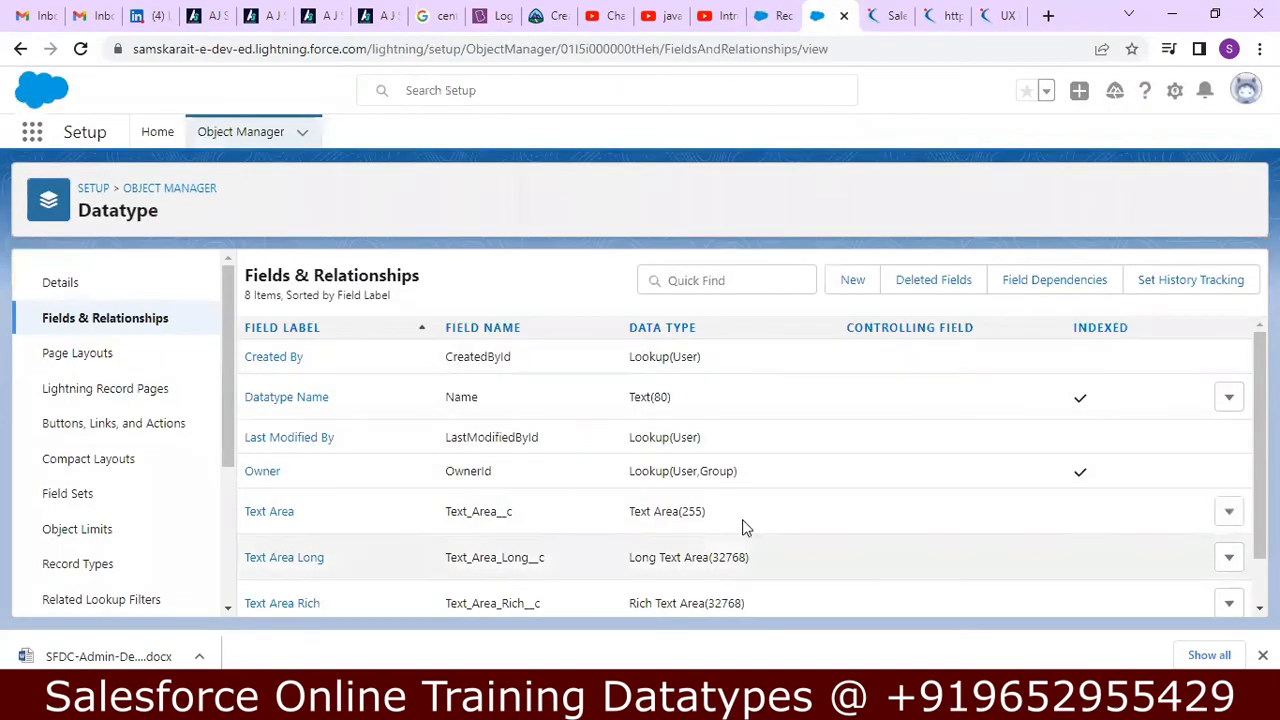
left_click(1230, 604)
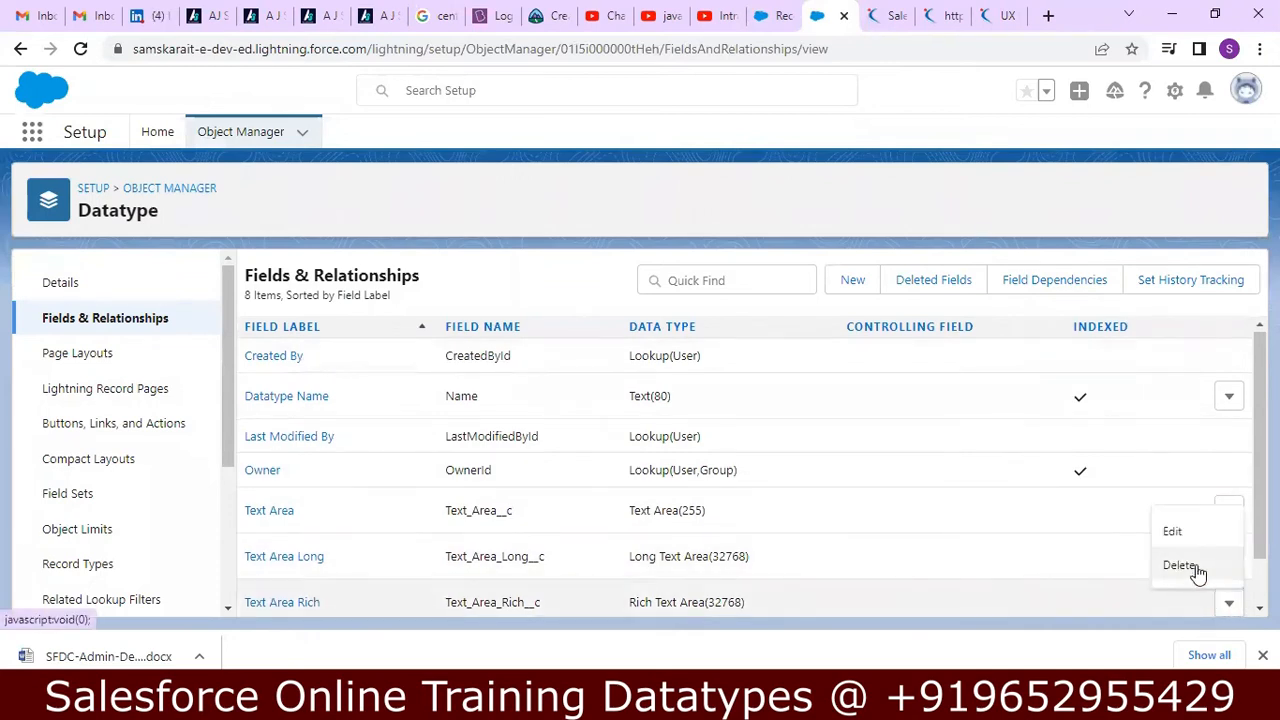
left_click(1196, 565)
left_click(893, 484)
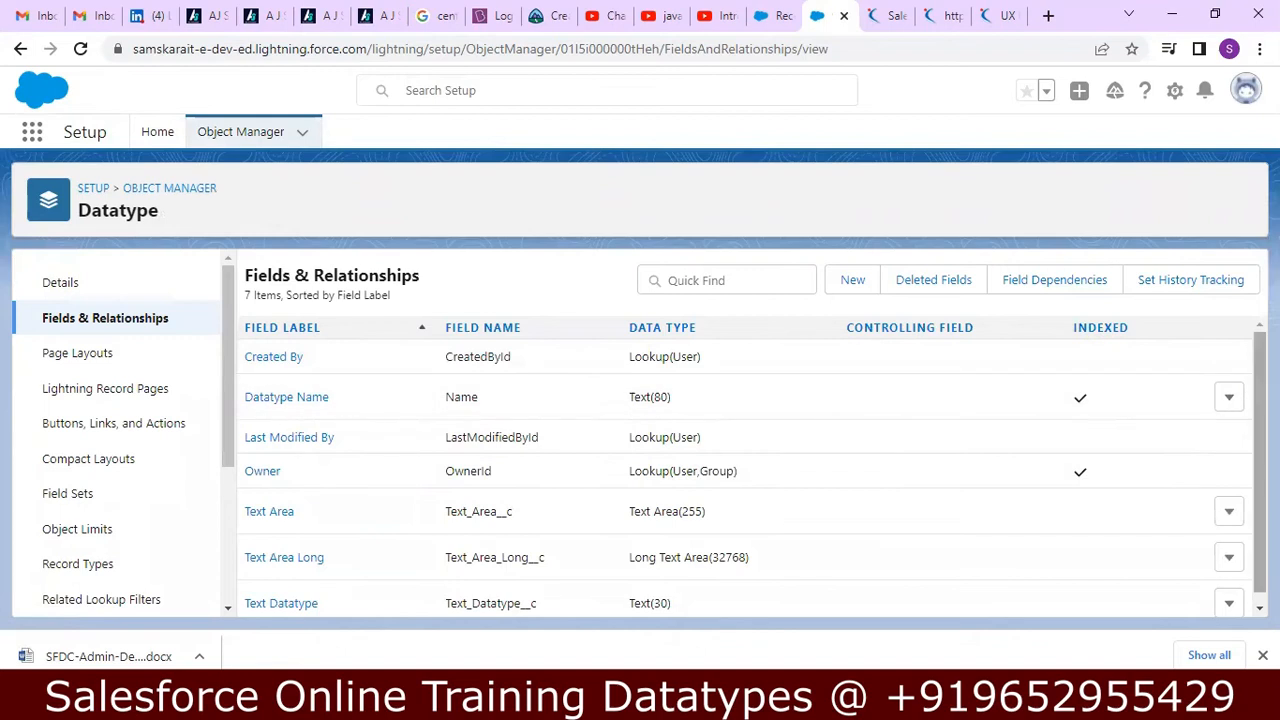
Start a new custom field on the Datatype object with the Text Area (Rich) data type.
scroll(913, 334, "down", 1)
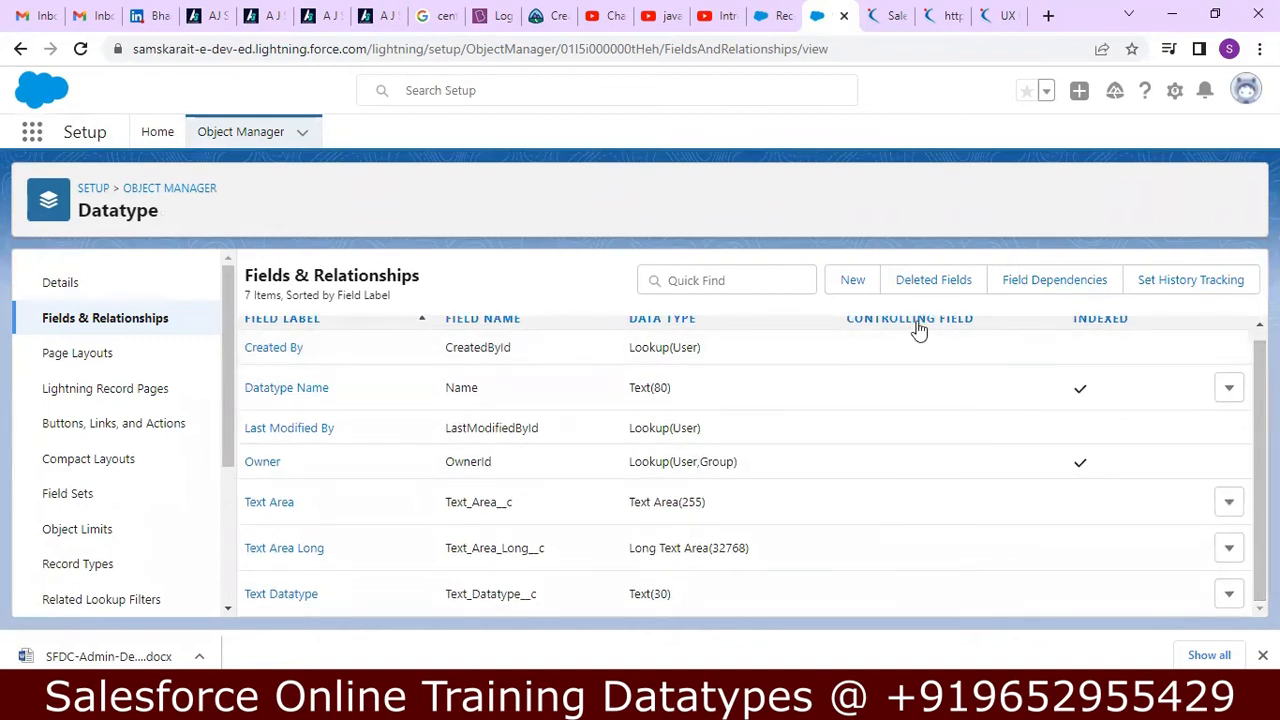
left_click(852, 282)
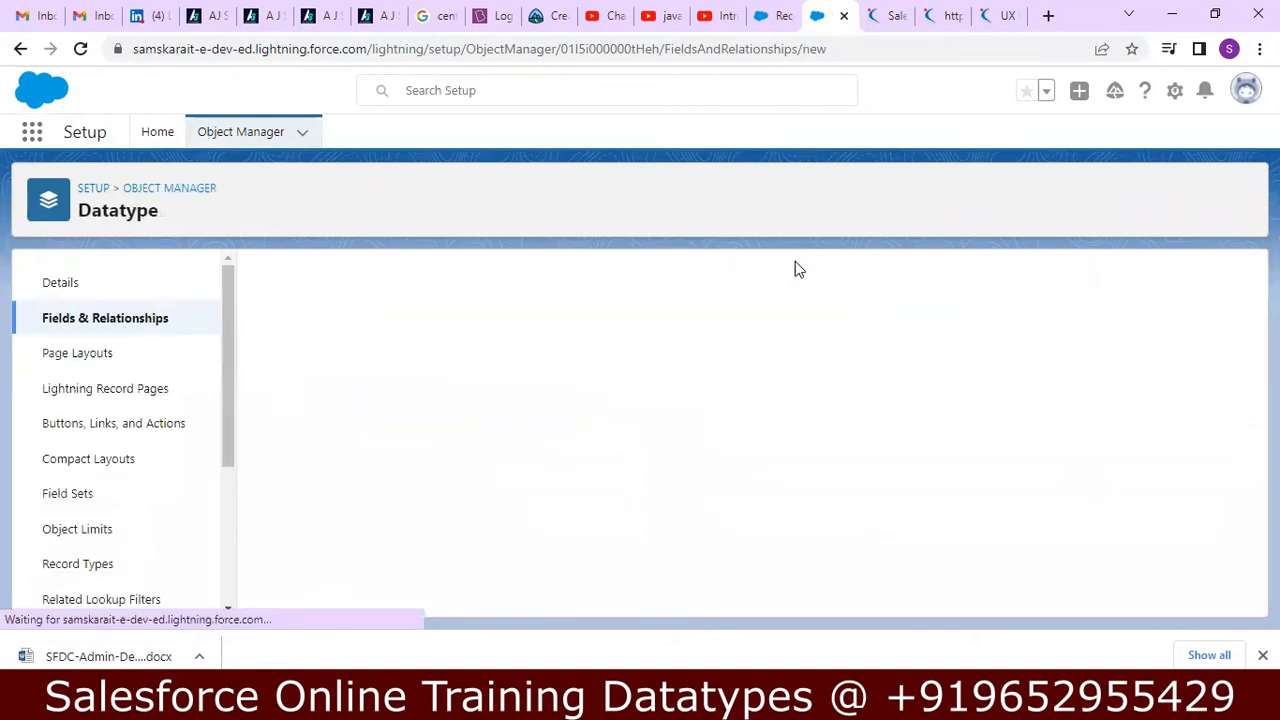
left_click_drag(1245, 302, 1236, 520)
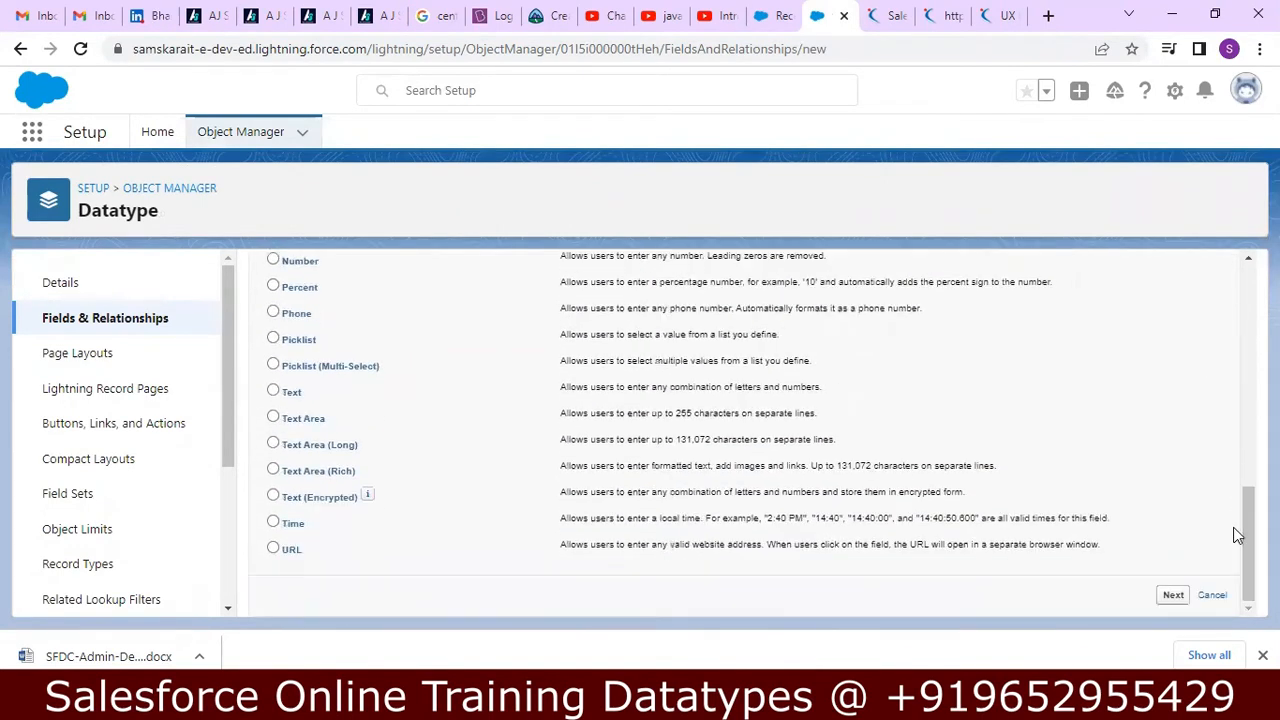
left_click(275, 472)
left_click(1168, 596)
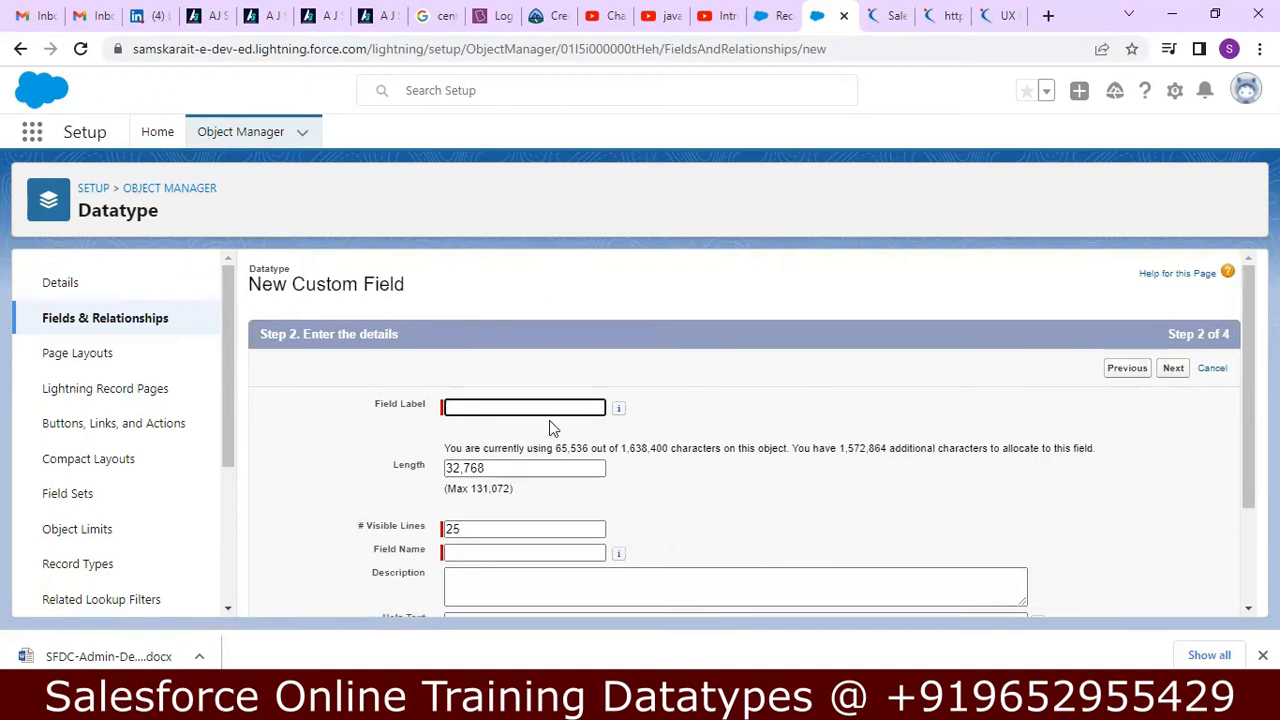
Label the new field Text Area Rich and let its field name fill in as Text_Area_Rich.
type("R")
key("BackSpace")
type("T")
key("BackSpace")
type("Te")
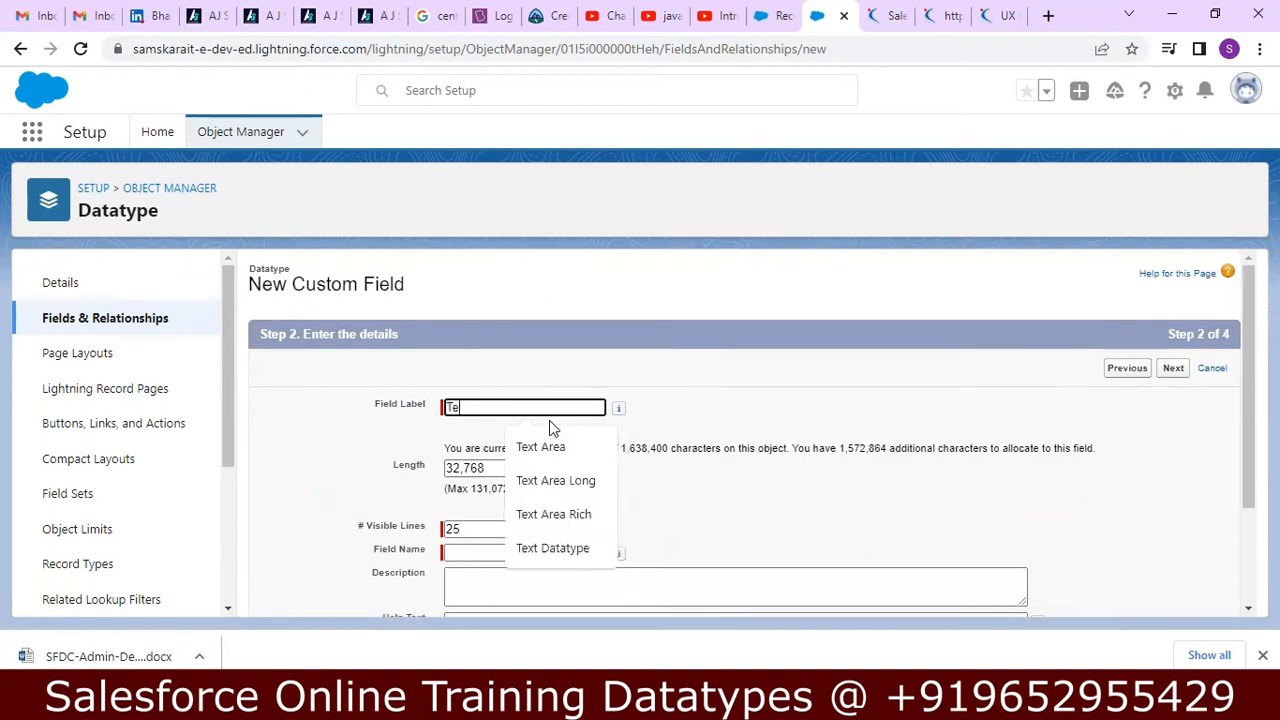
type("xt Area Rich")
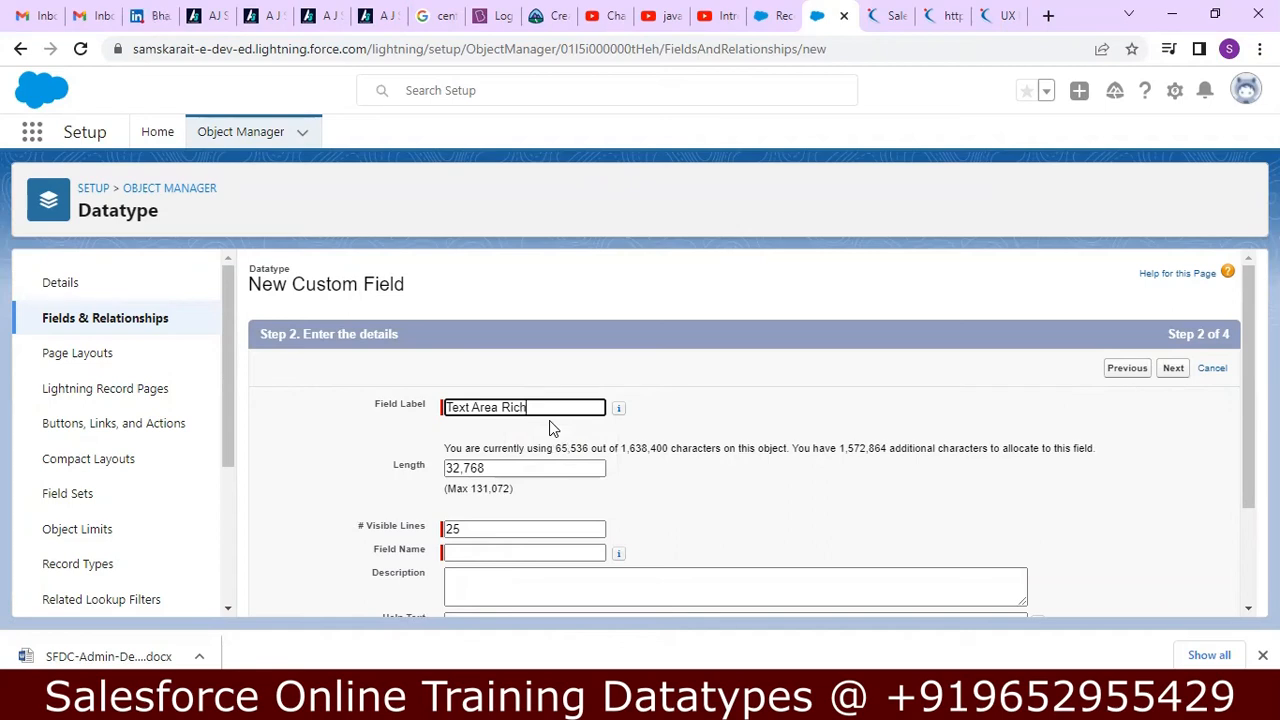
key("Tab")
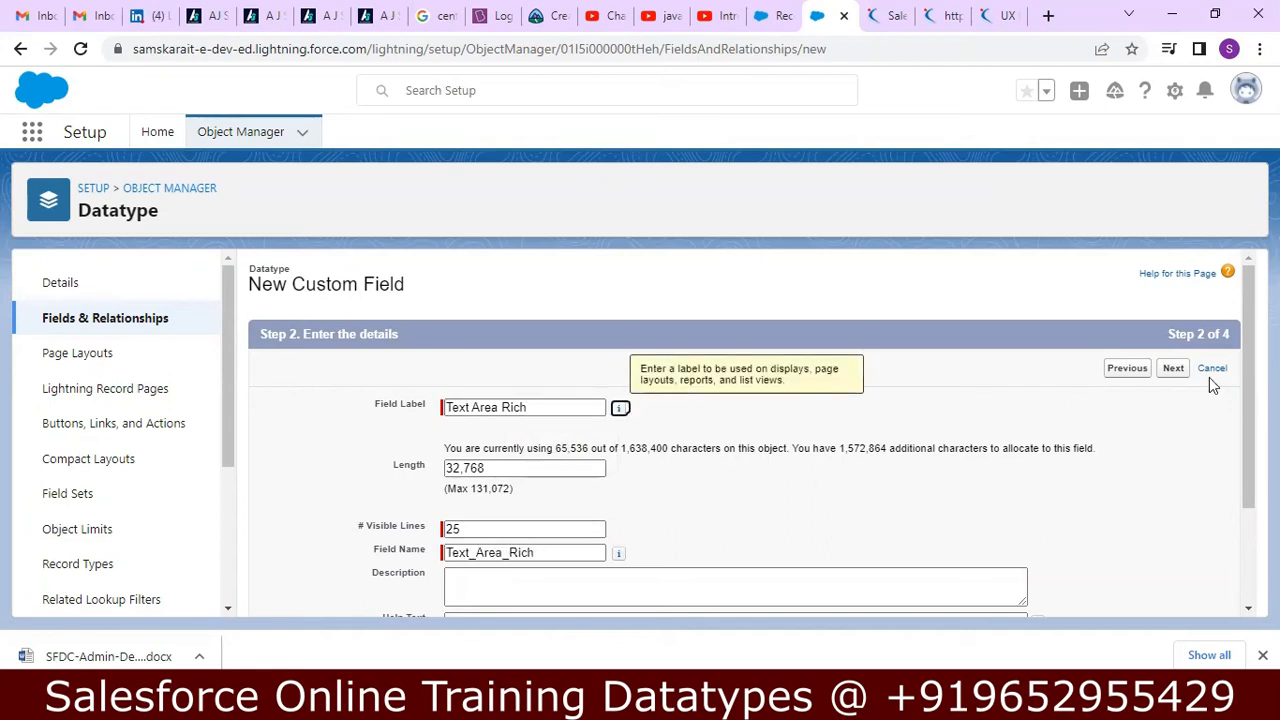
Enter the description "Text Area Rich" and the help text "Enter Data in different formats" for the field.
scroll(1054, 520, "down", 3)
left_click(840, 458)
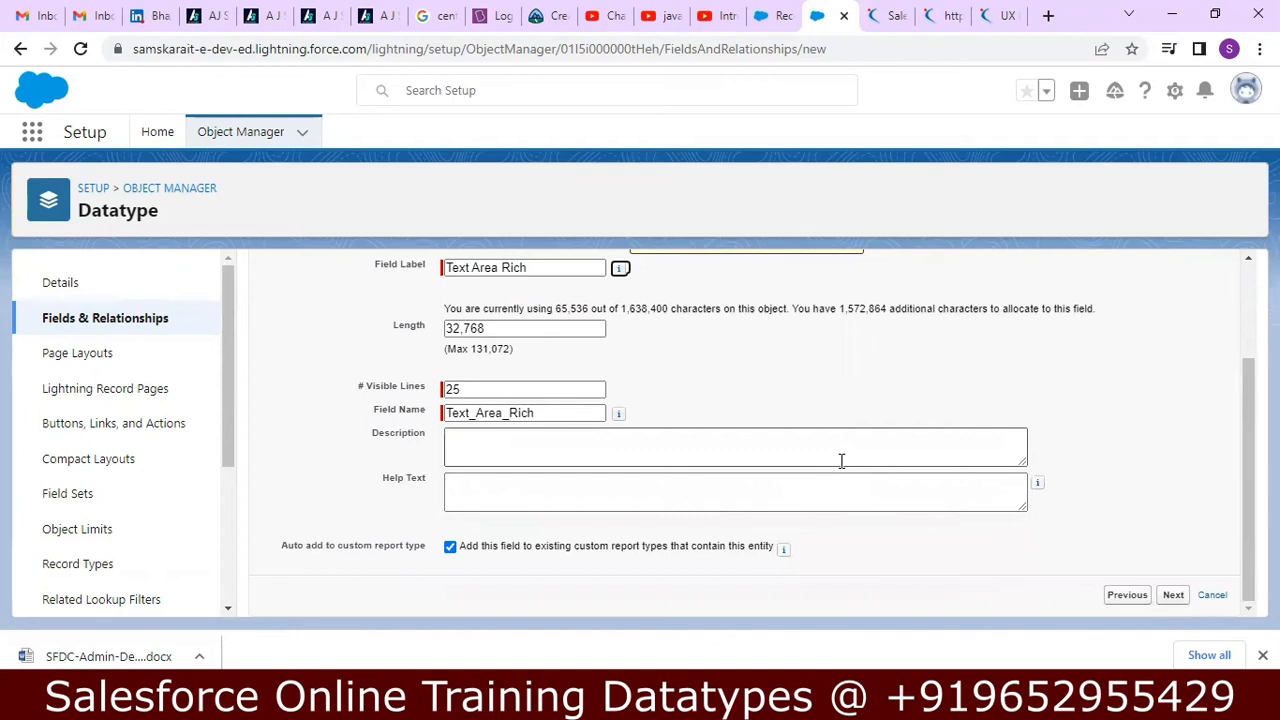
type("Text AR")
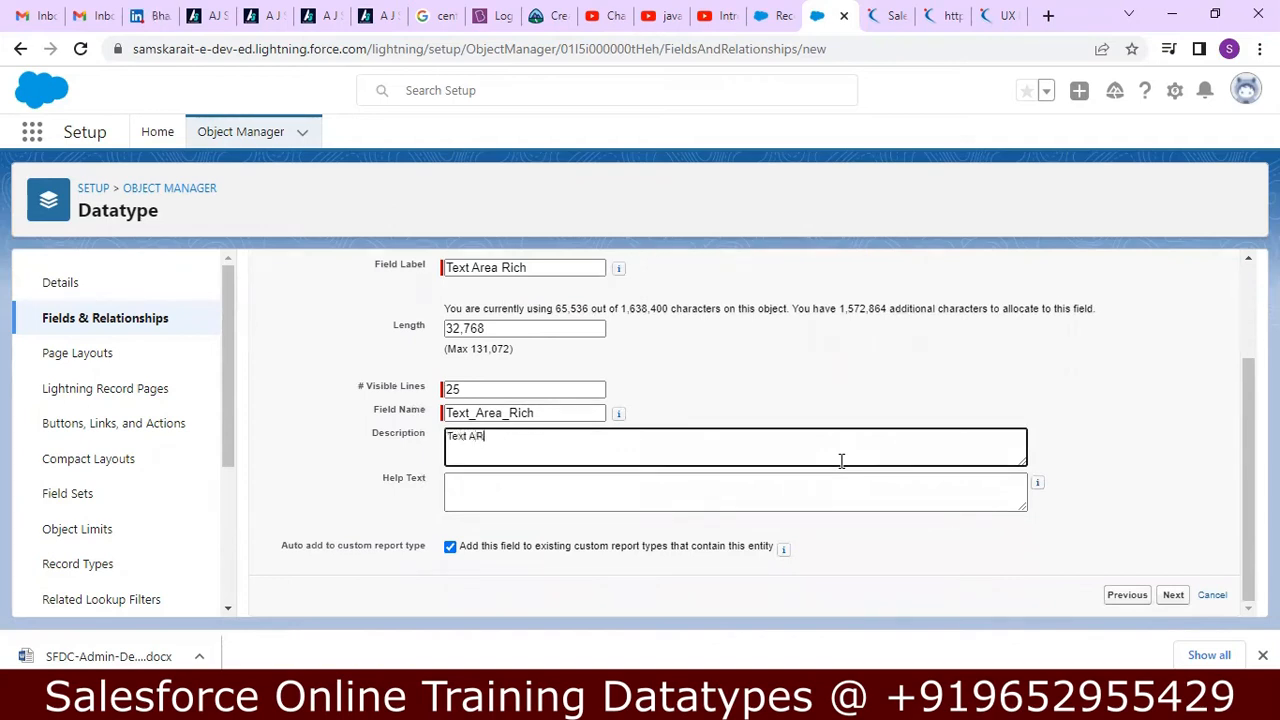
key("BackSpace")
key("BackSpace")
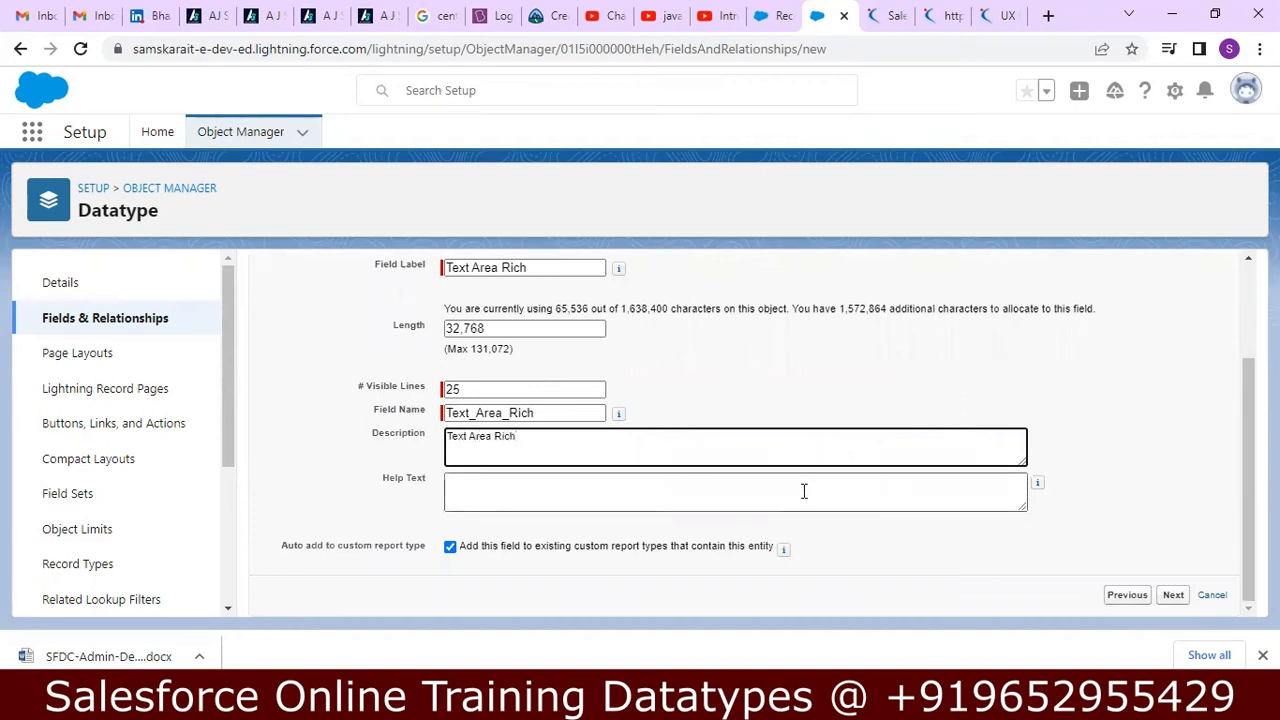
left_click(802, 491)
type("Enter Data in different formats")
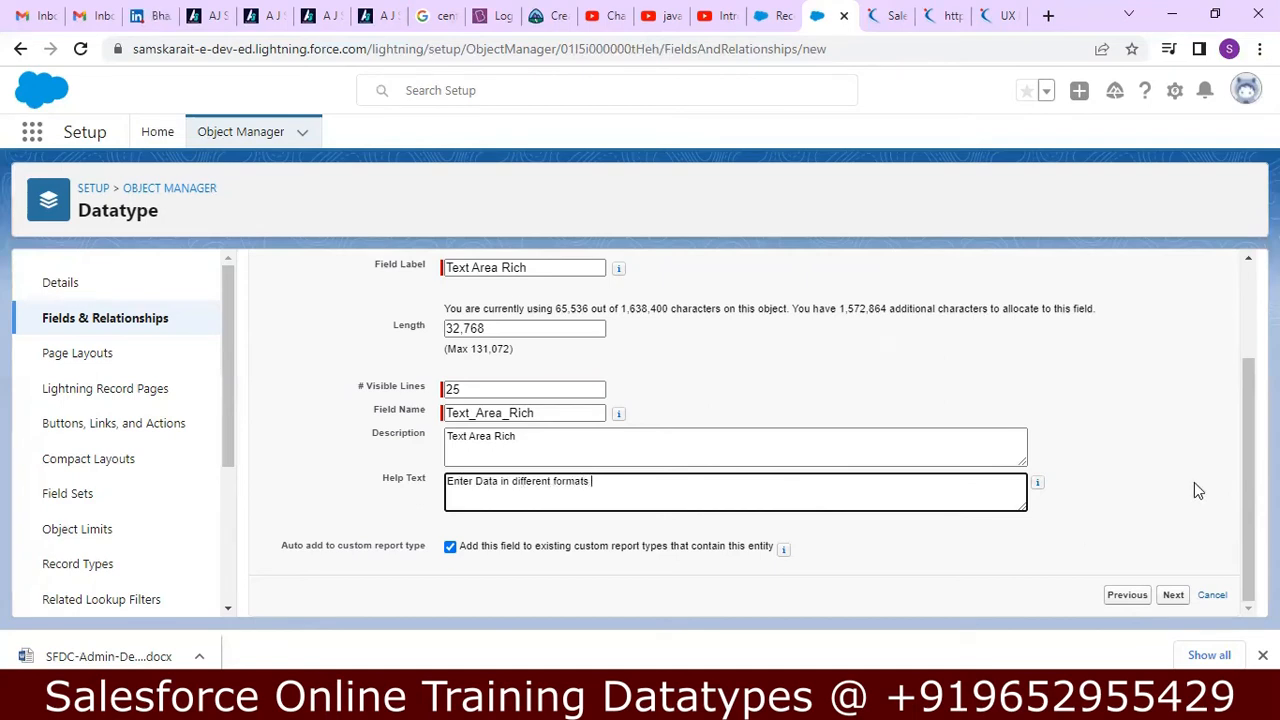
Accept the default field-level security, save the Text Area Rich field, and look over the Datatype field list.
left_click(1172, 596)
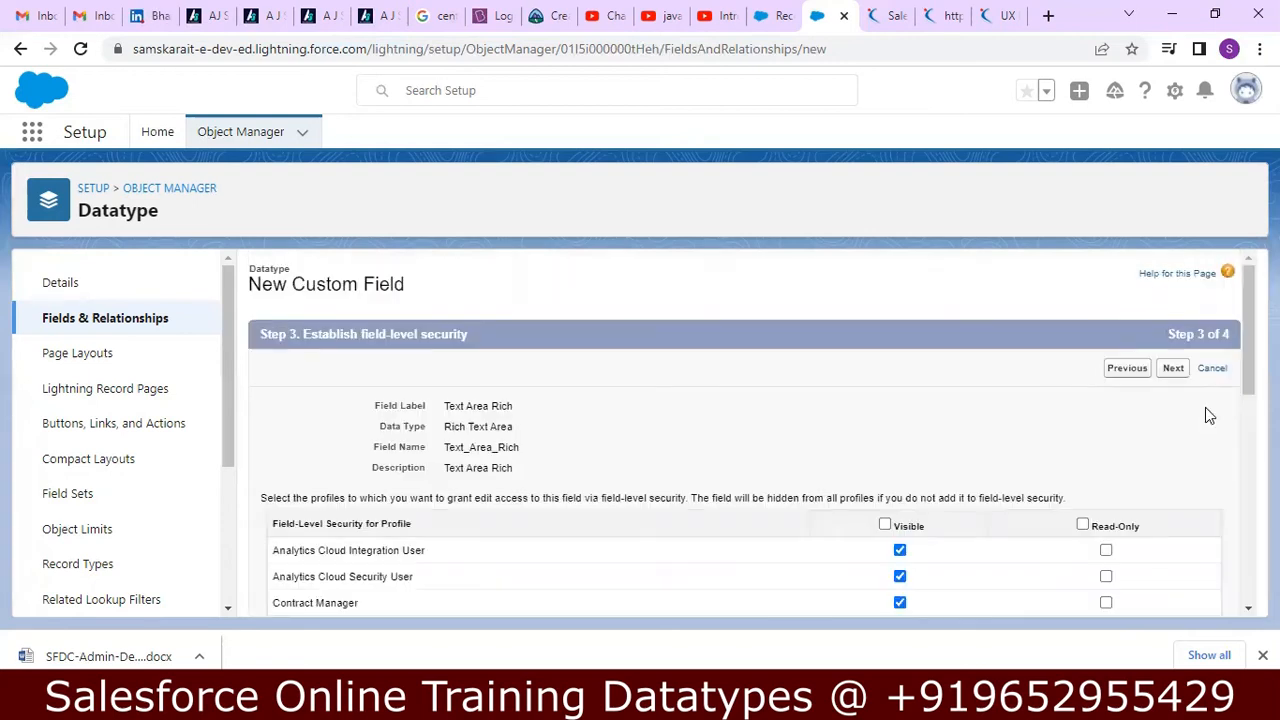
left_click(1172, 368)
left_click(1168, 370)
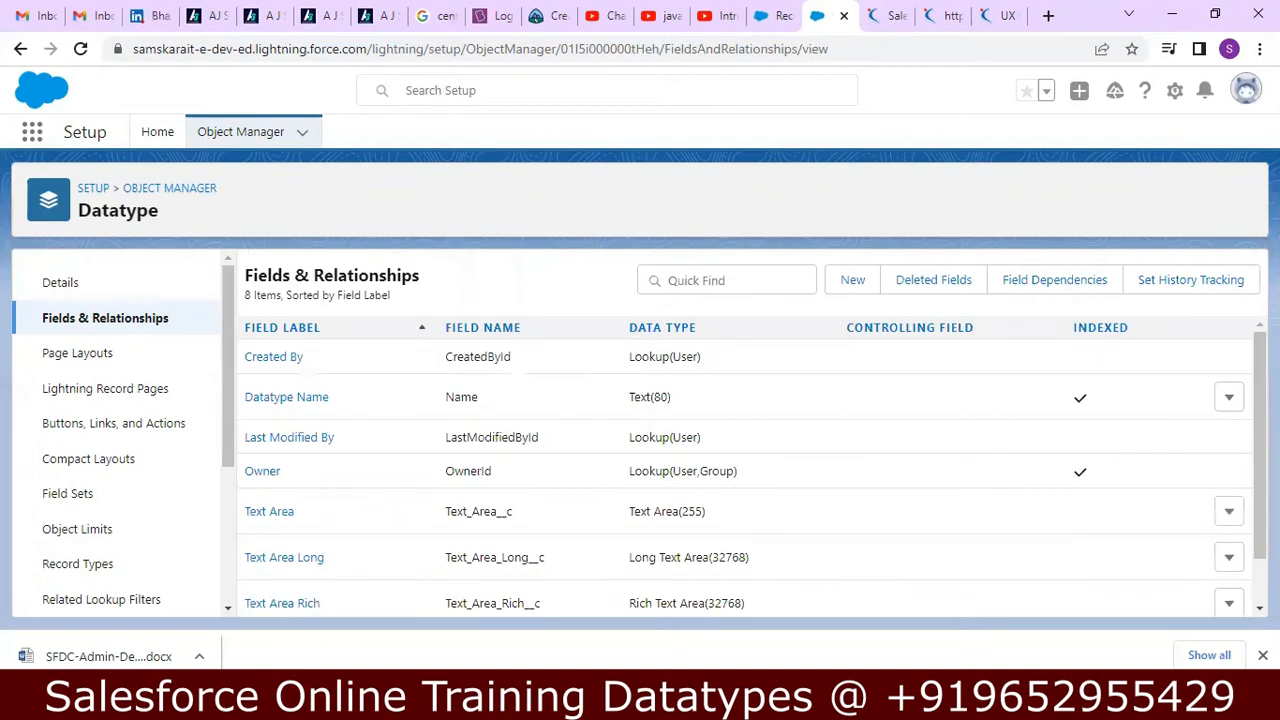
scroll(1175, 400, "down", 1)
scroll(745, 460, "up", 1)
Return to the Sales app, reload the Datatypes list, and open a new Datatype record form.
left_click(778, 17)
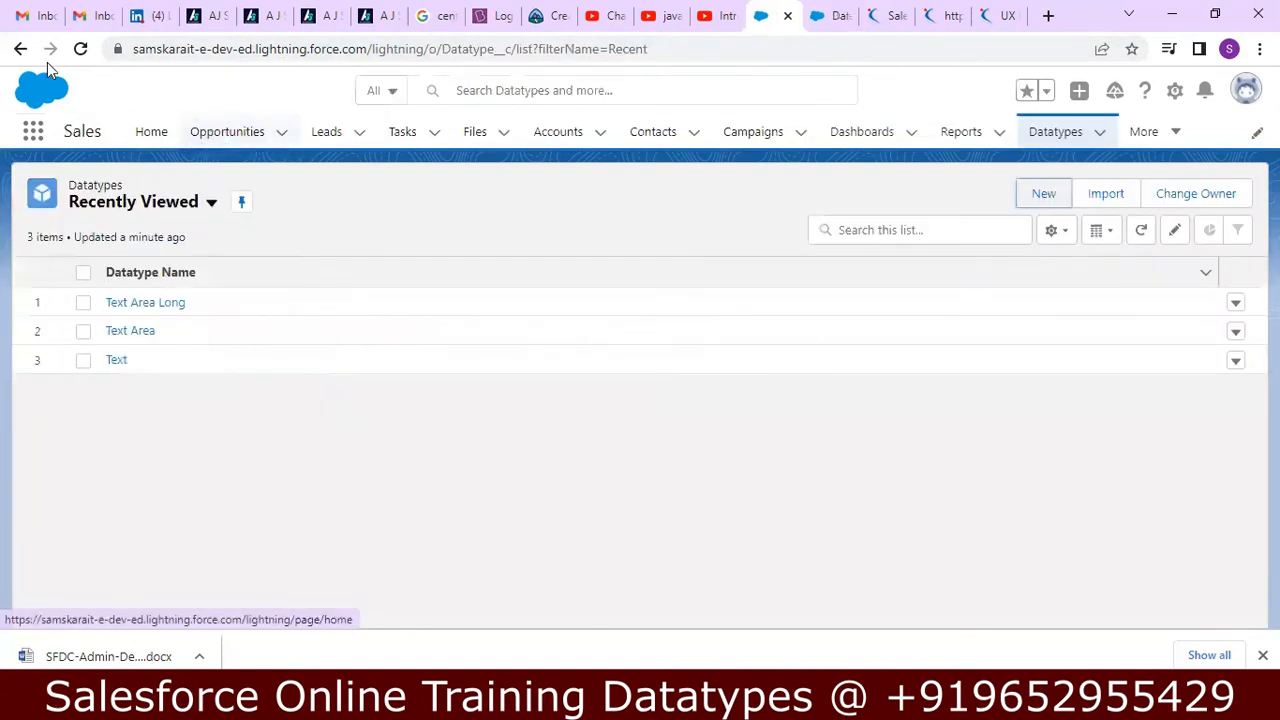
left_click(82, 52)
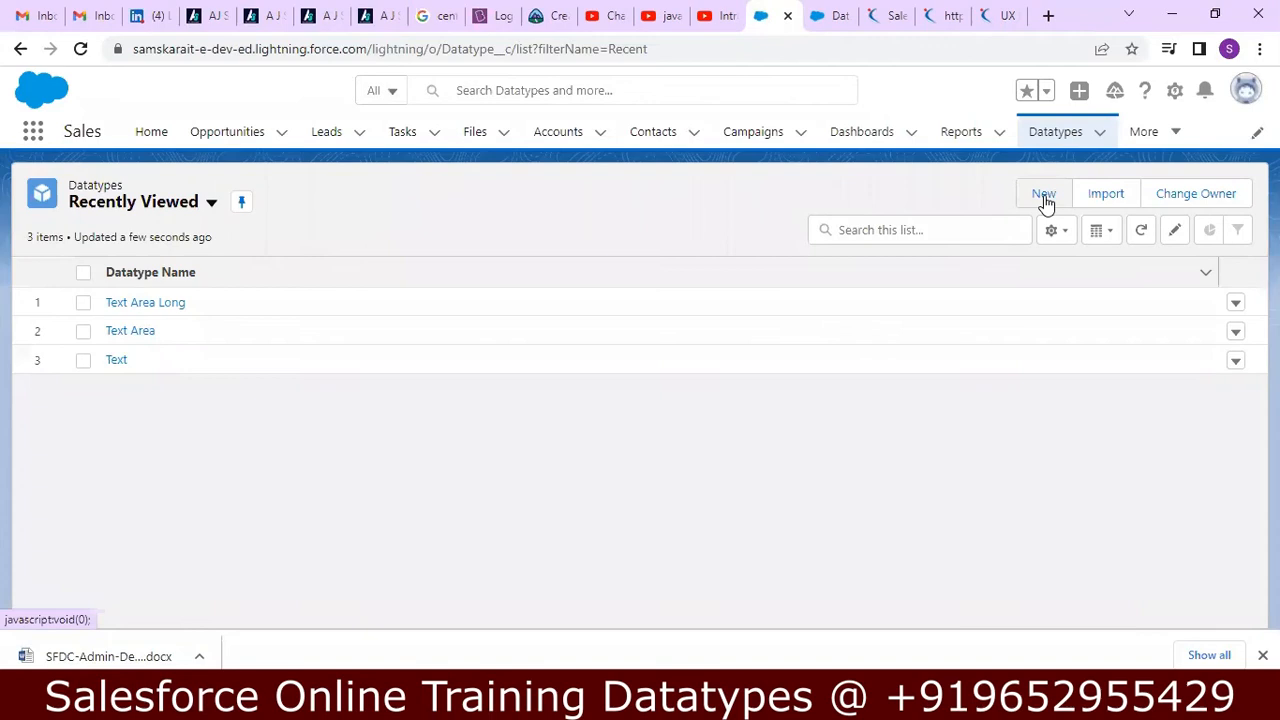
left_click(1044, 197)
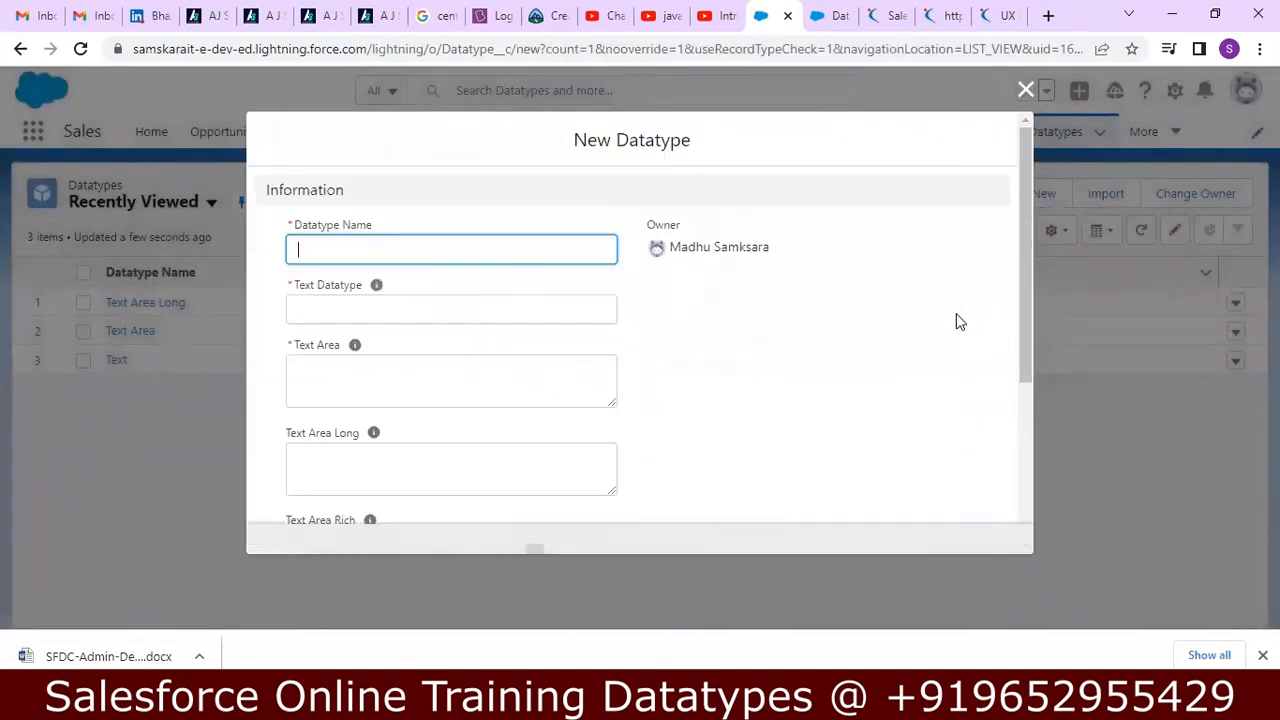
mouse_move(1025, 277)
left_mouse_down()
mouse_move(1014, 414)
mouse_move(1023, 294)
left_mouse_up()
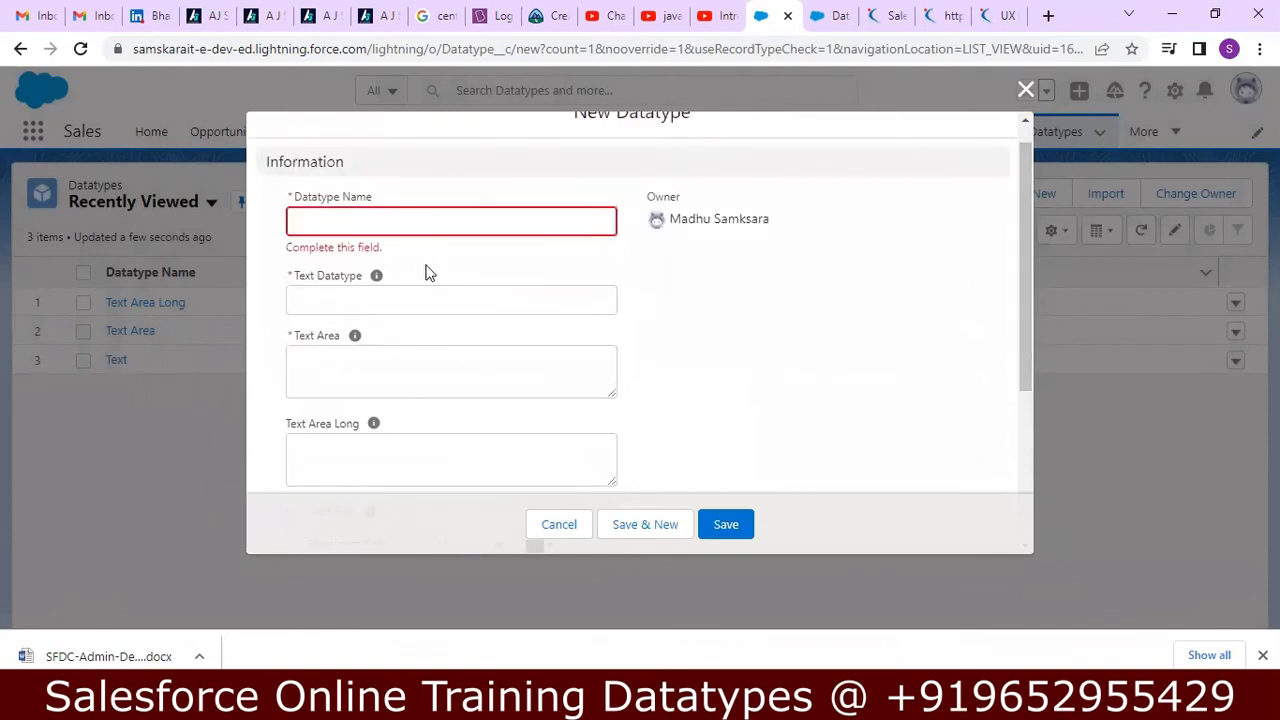
Name the new record Text Area Rich and set Text Datatype to 123abc@##.
left_click(506, 220)
type("Text Area Rich")
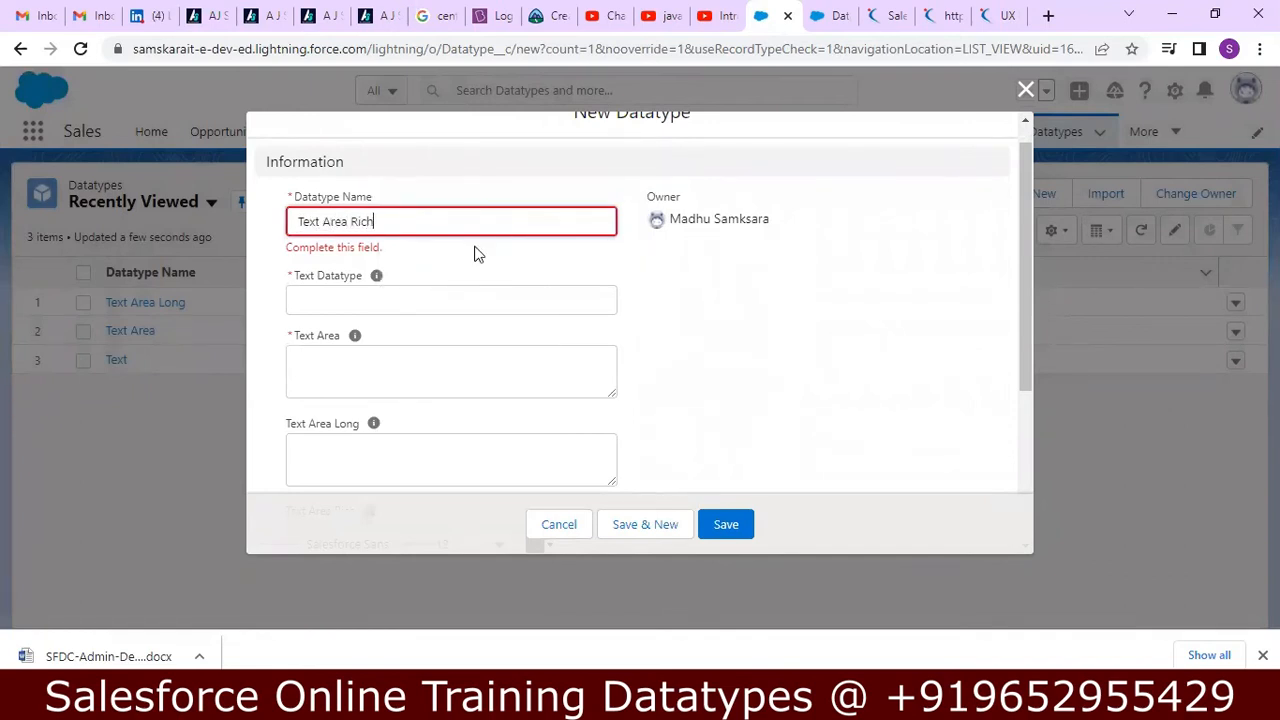
left_click(444, 294)
type("123a")
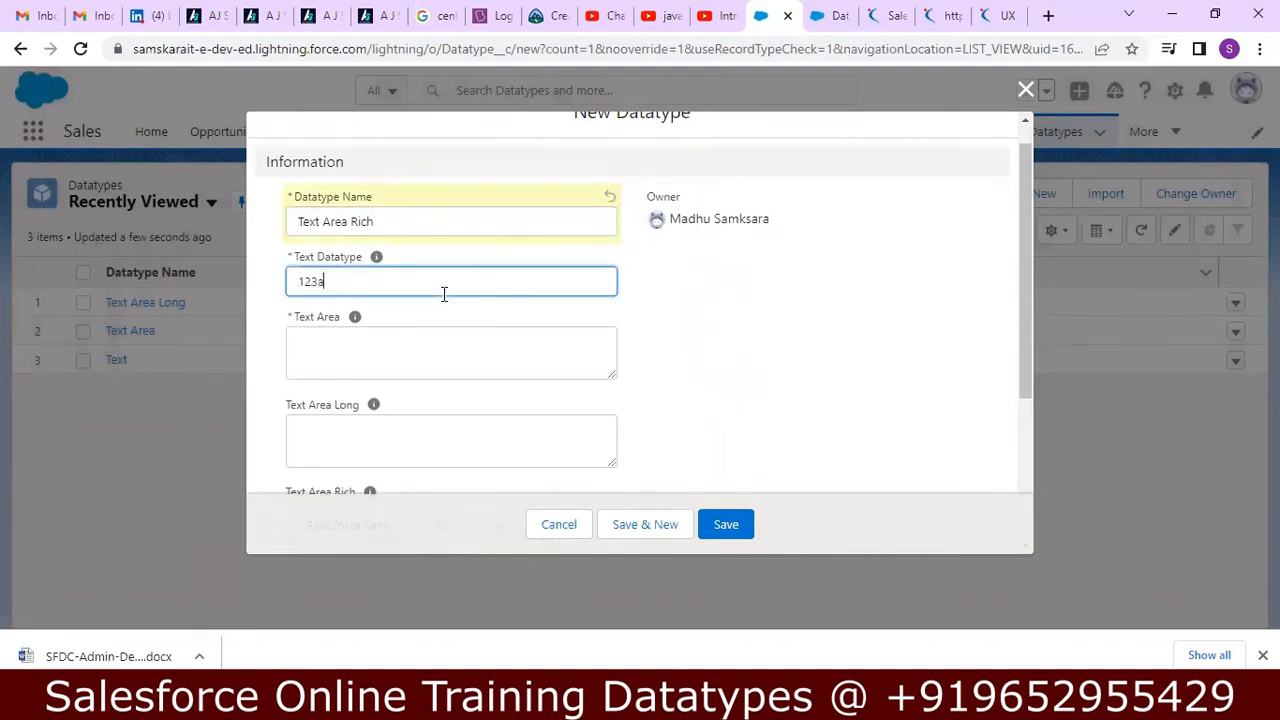
type("bc@##")
Enter the lines 123, 2ass and ### in Text Area, and paste the copied Salesforce text into Text Area Long.
left_click(420, 334)
type("123")
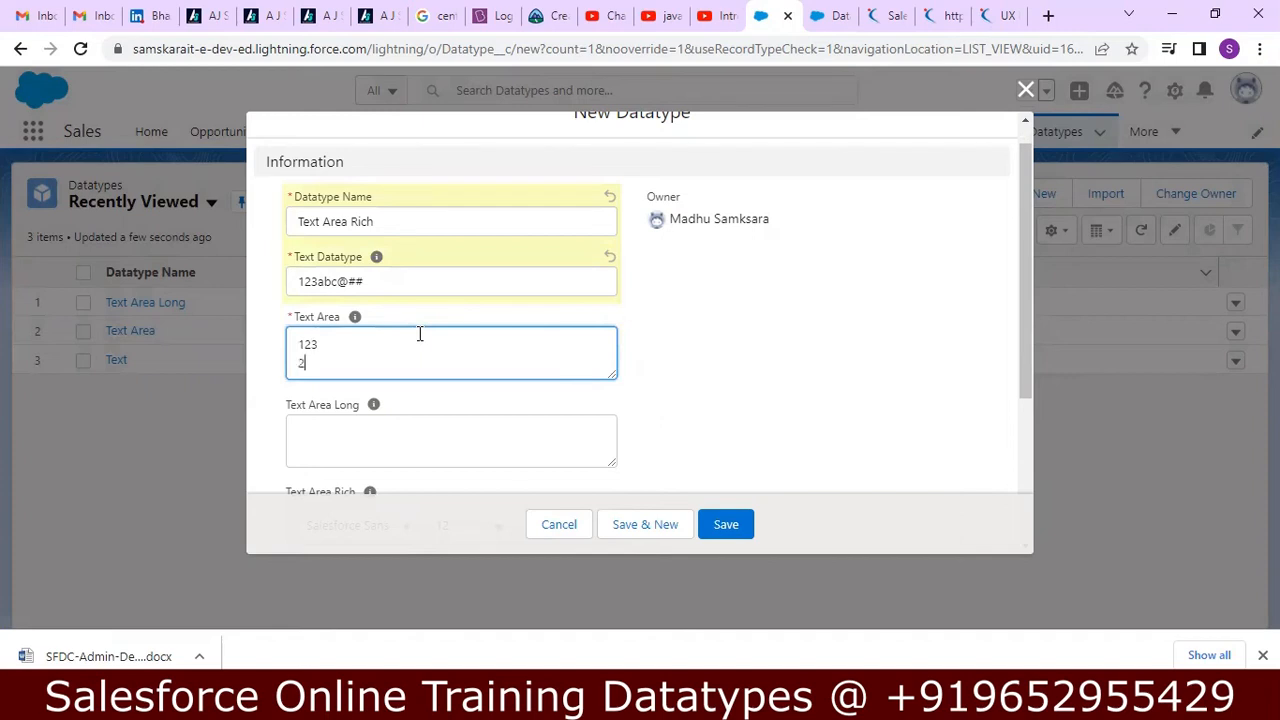
key("Return")
type("2ass")
key("Return")
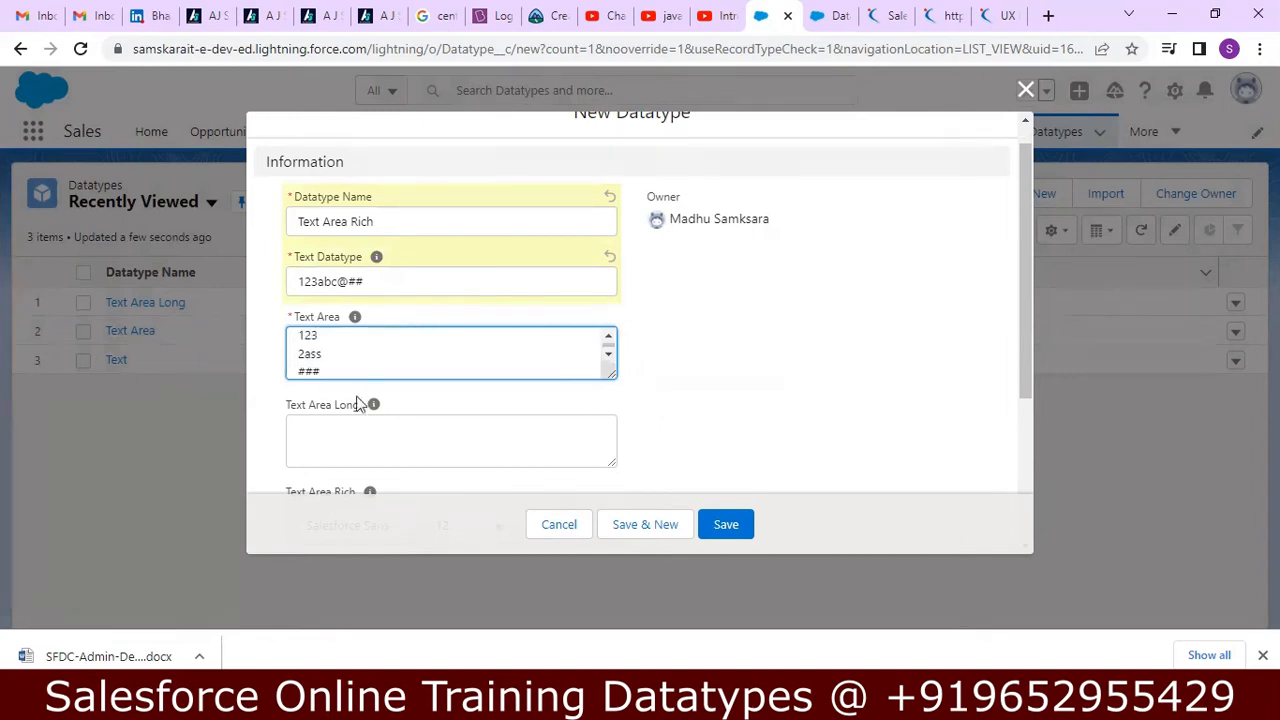
left_click(348, 431)
key("ctrl+v")
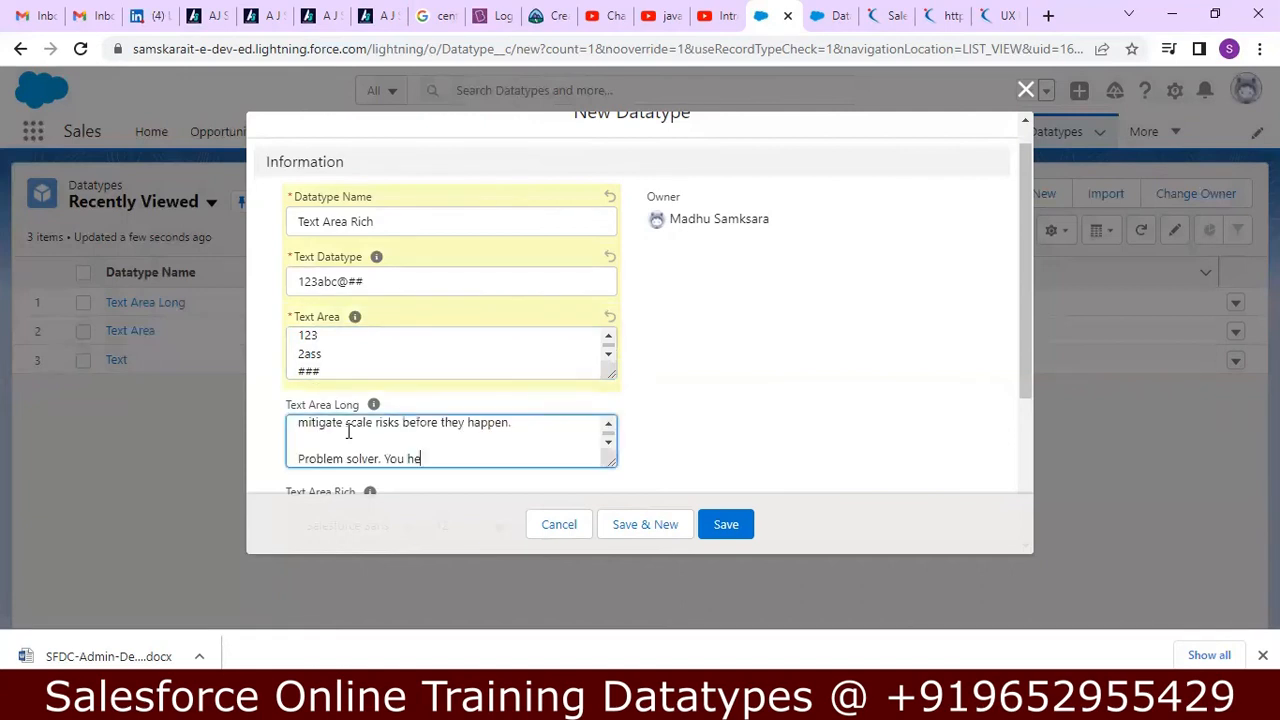
Paste the copied Salesforce text into the Text Area Rich field and look over its formatting options.
left_click_drag(1031, 263, 1012, 450)
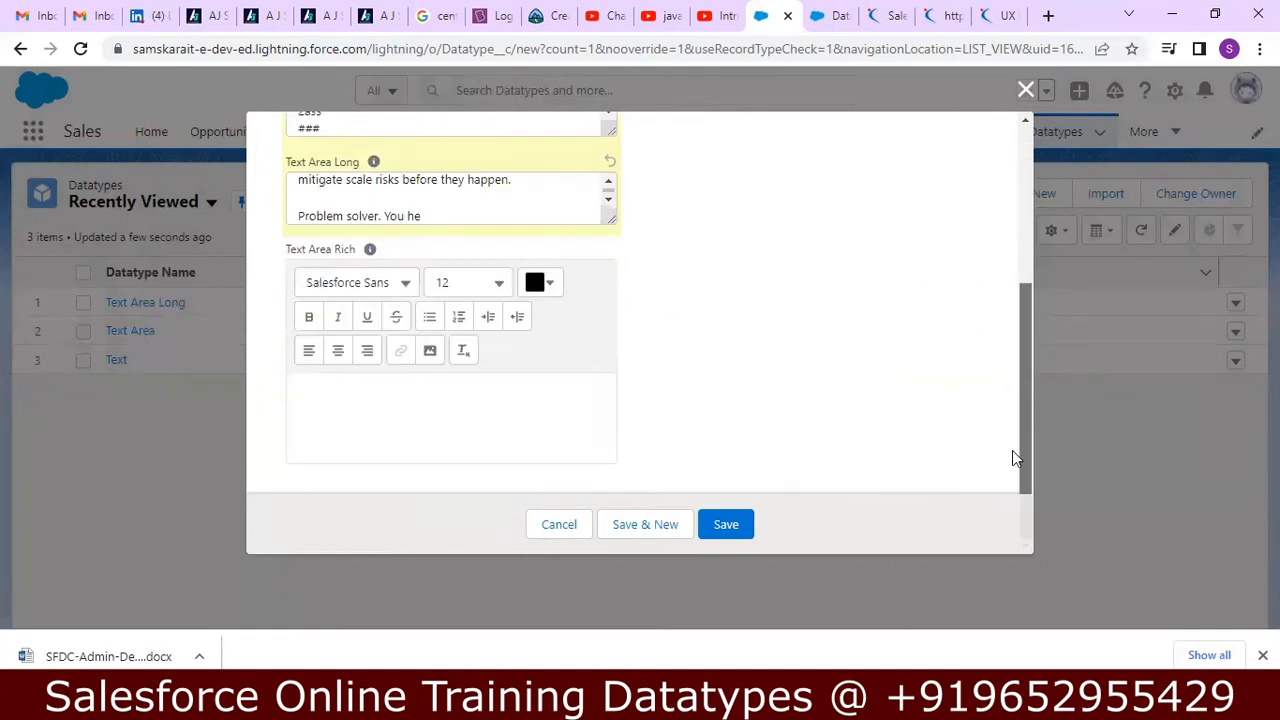
left_click(594, 418)
key("ctrl+v")
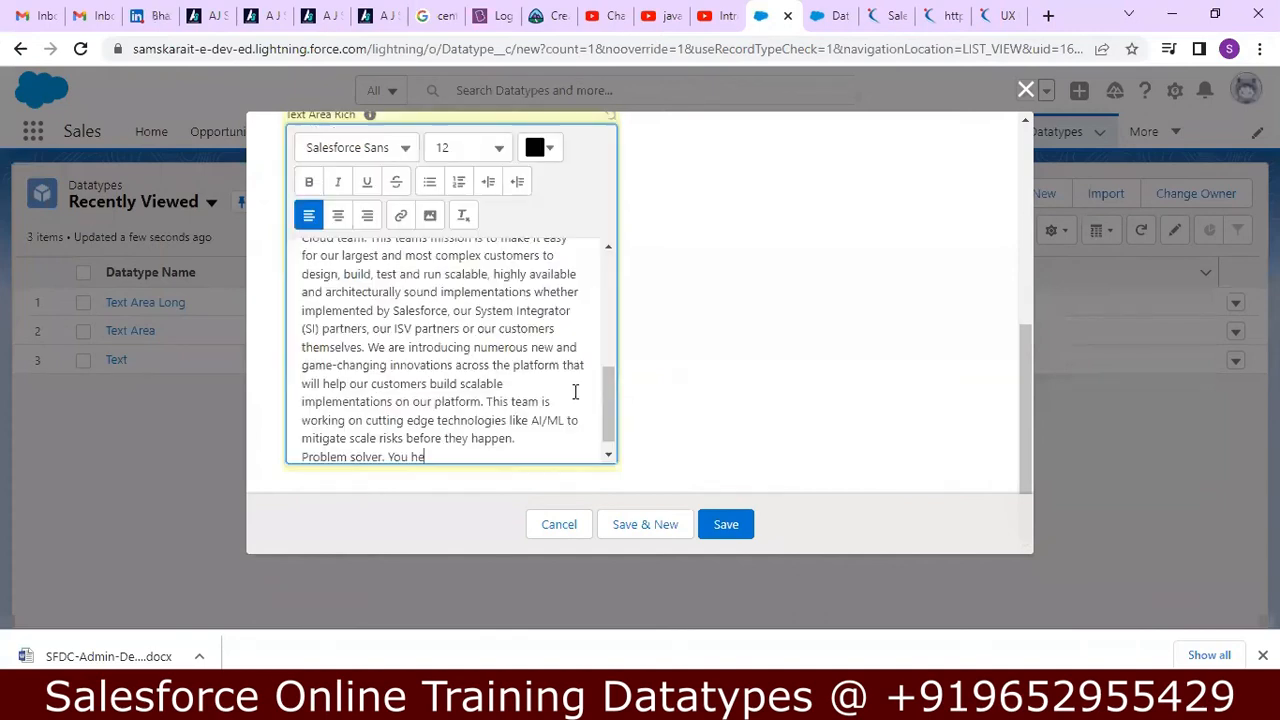
left_click_drag(1027, 392, 1010, 355)
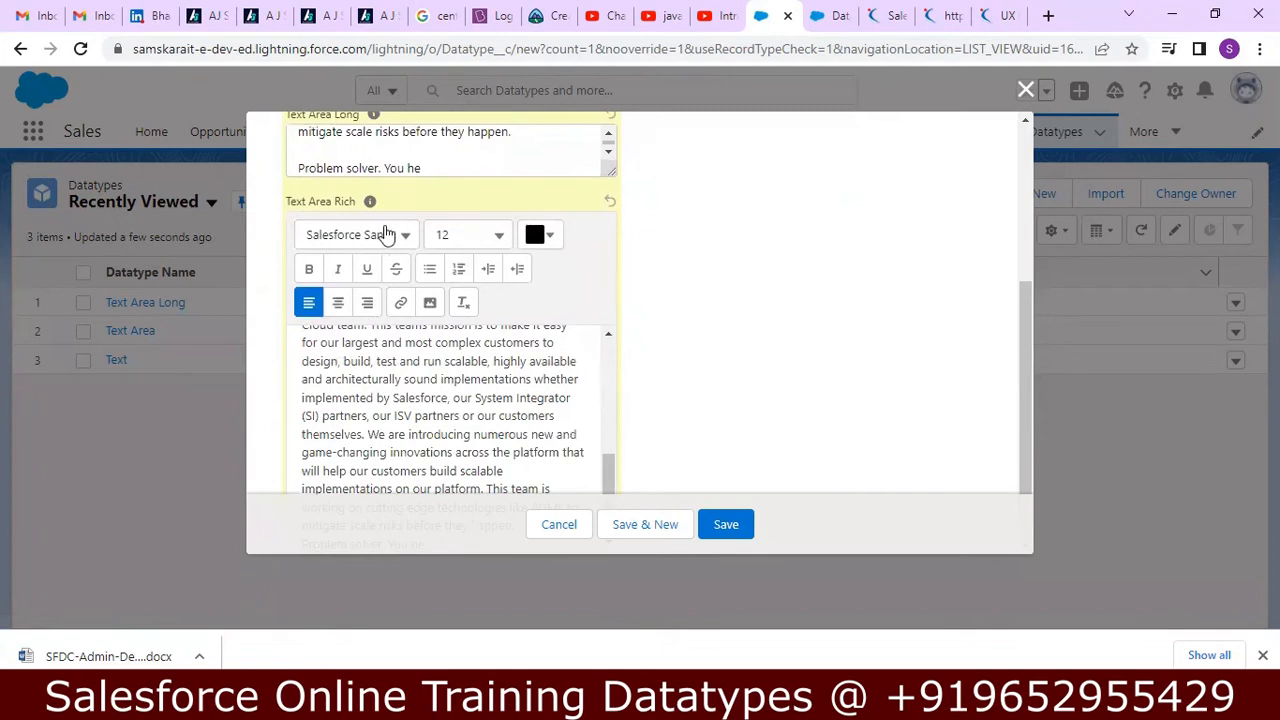
scroll(346, 347, "down", 1)
scroll(346, 347, "up", 5)
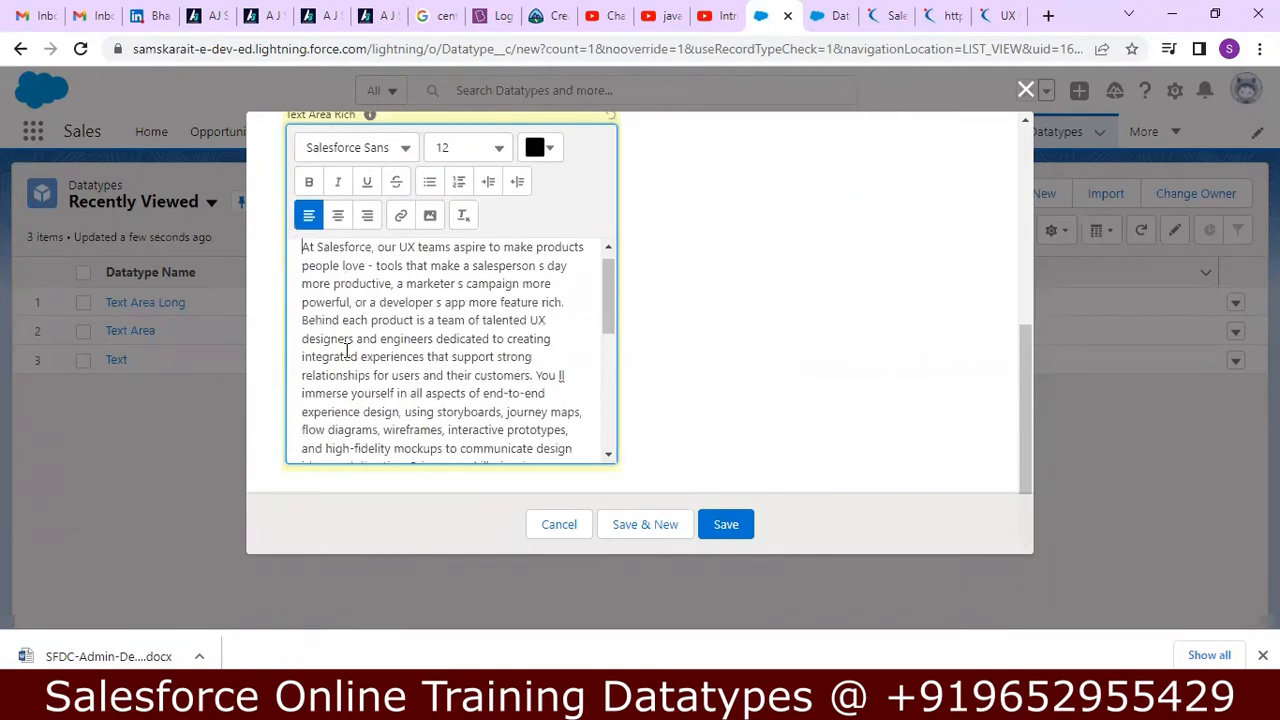
Make the opening words "At Salesforce" bold in the Text Area Rich content.
key("shift+Right")
key("shift+Right")
key("shift+Right")
key("shift+Right")
key("shift+Right")
key("shift+Right")
key("shift+Right")
key("shift+Right")
key("shift+Right")
key("shift+Right")
key("shift+Right")
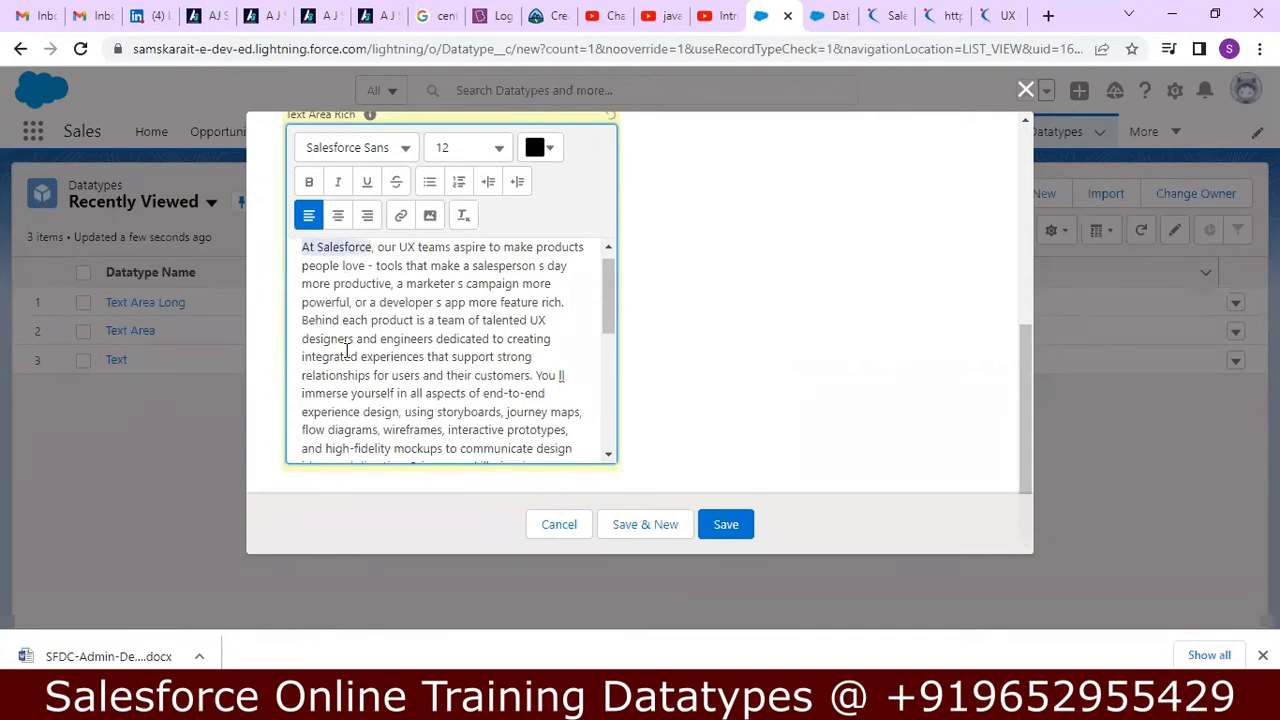
left_click(312, 182)
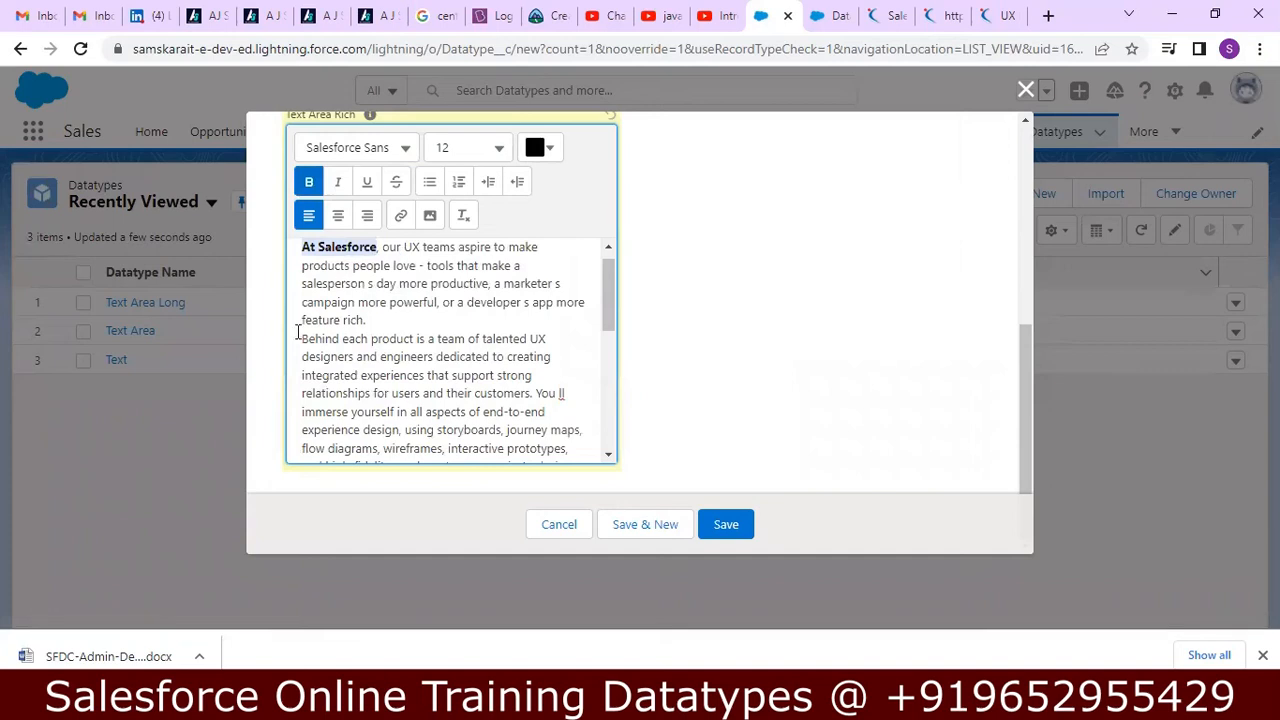
Color the words "Behind each product is a team of talented UX" red (#C33232) in the Text Area Rich content.
left_click_drag(305, 340, 563, 338)
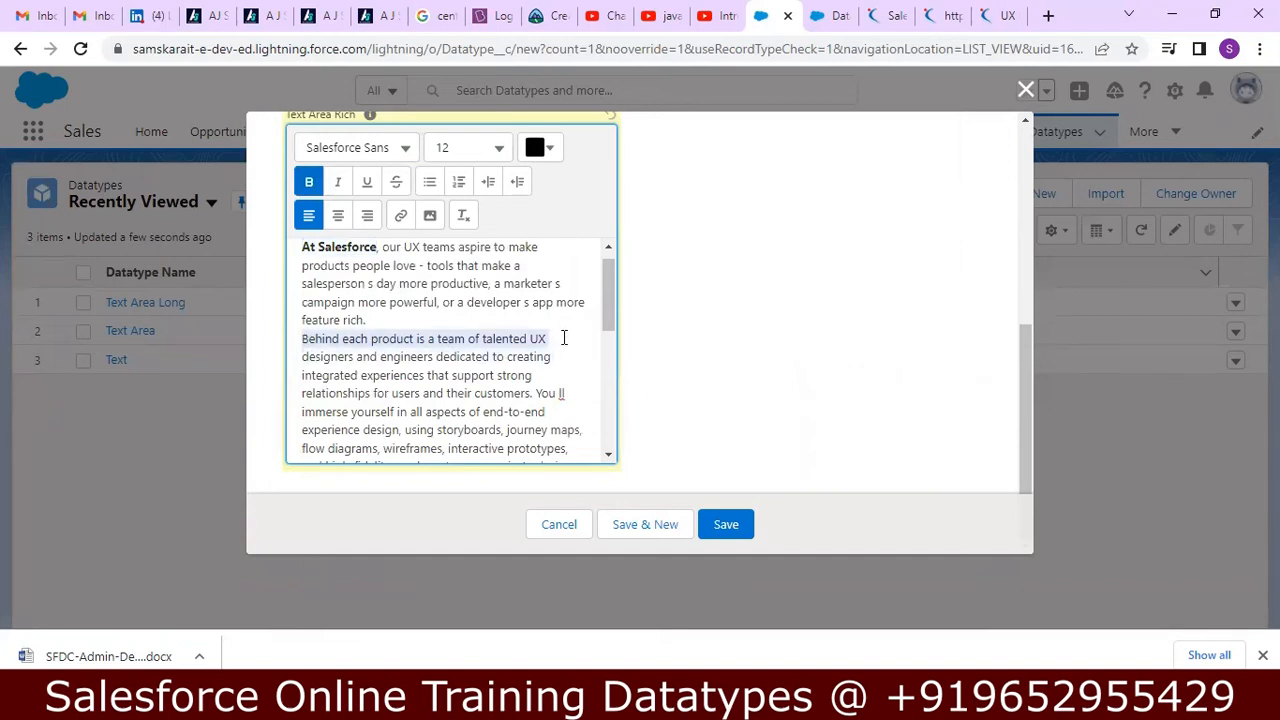
left_click(553, 152)
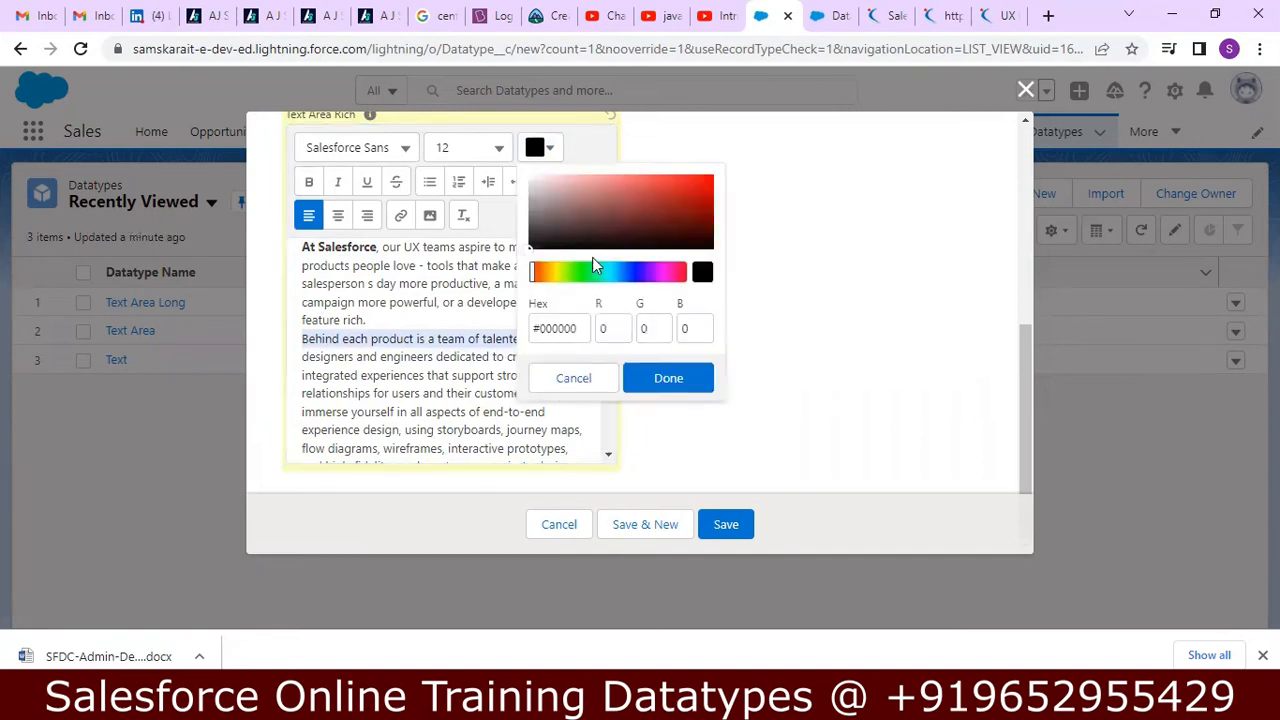
left_click(664, 192)
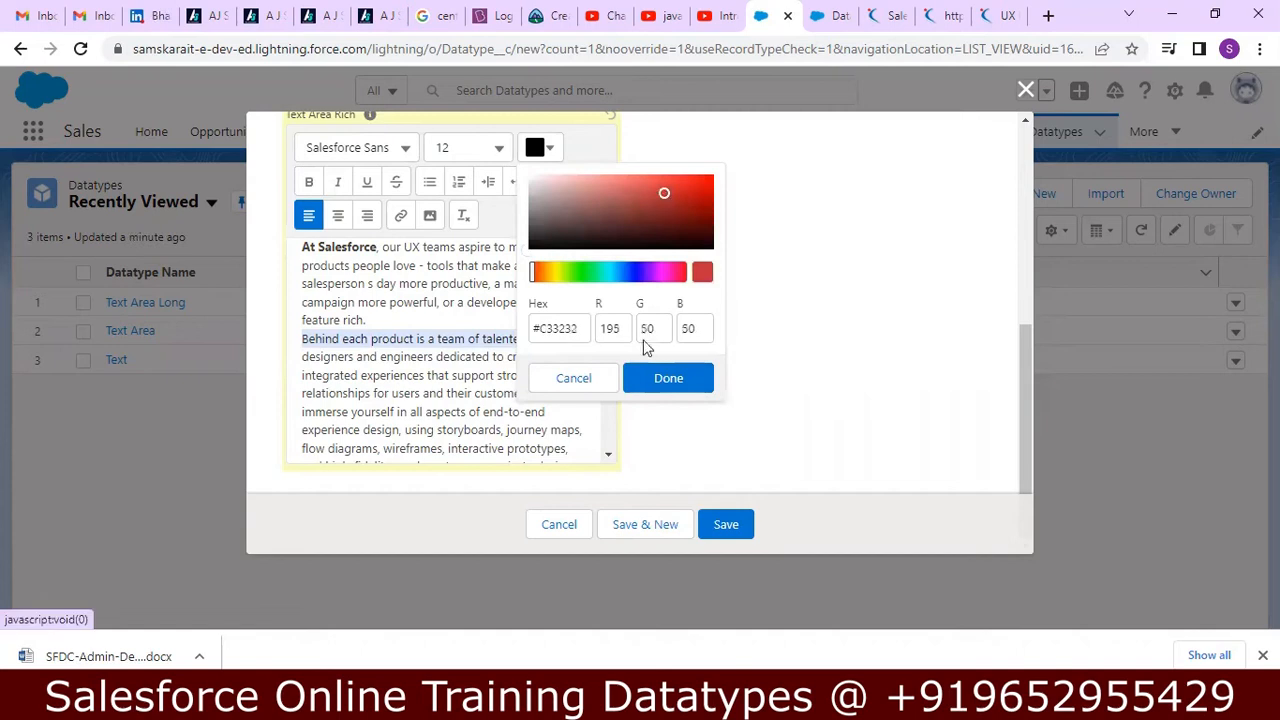
left_click(648, 390)
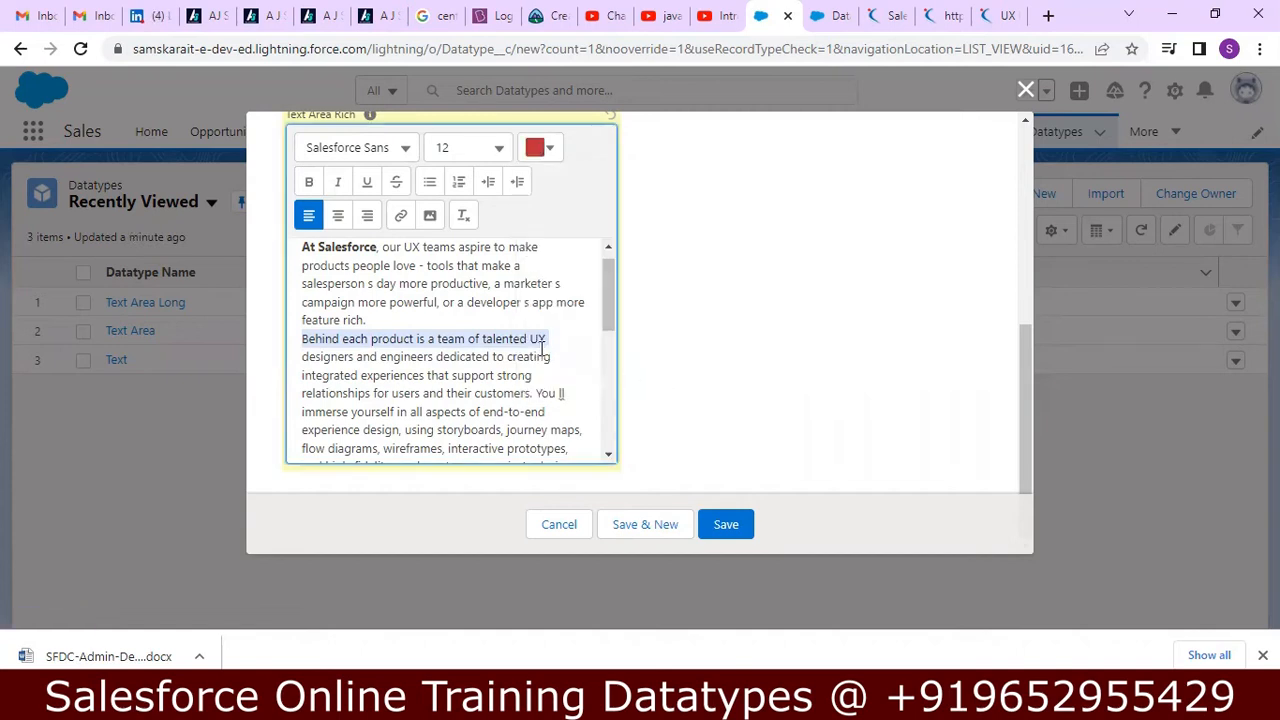
left_click(583, 350)
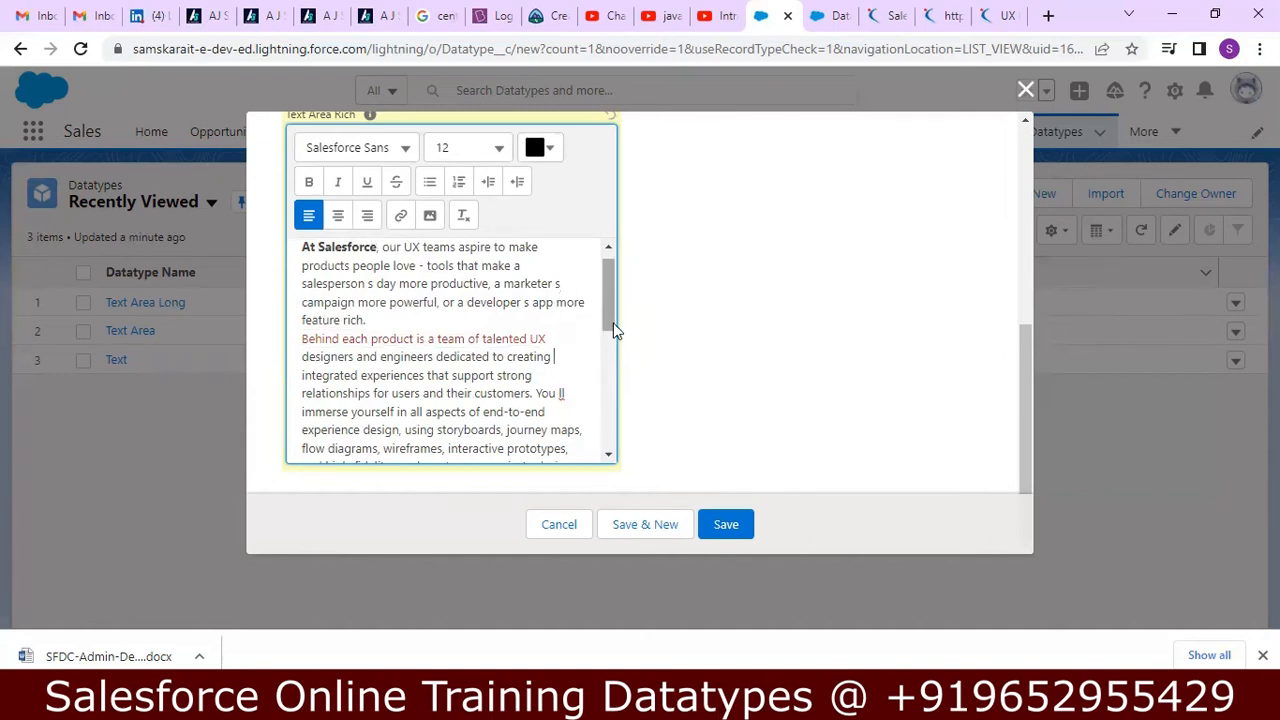
Apply bullet formatting to the Text Area Rich content from "ideas and direction" through the "Who you are:" line.
left_click_drag(613, 317, 609, 378)
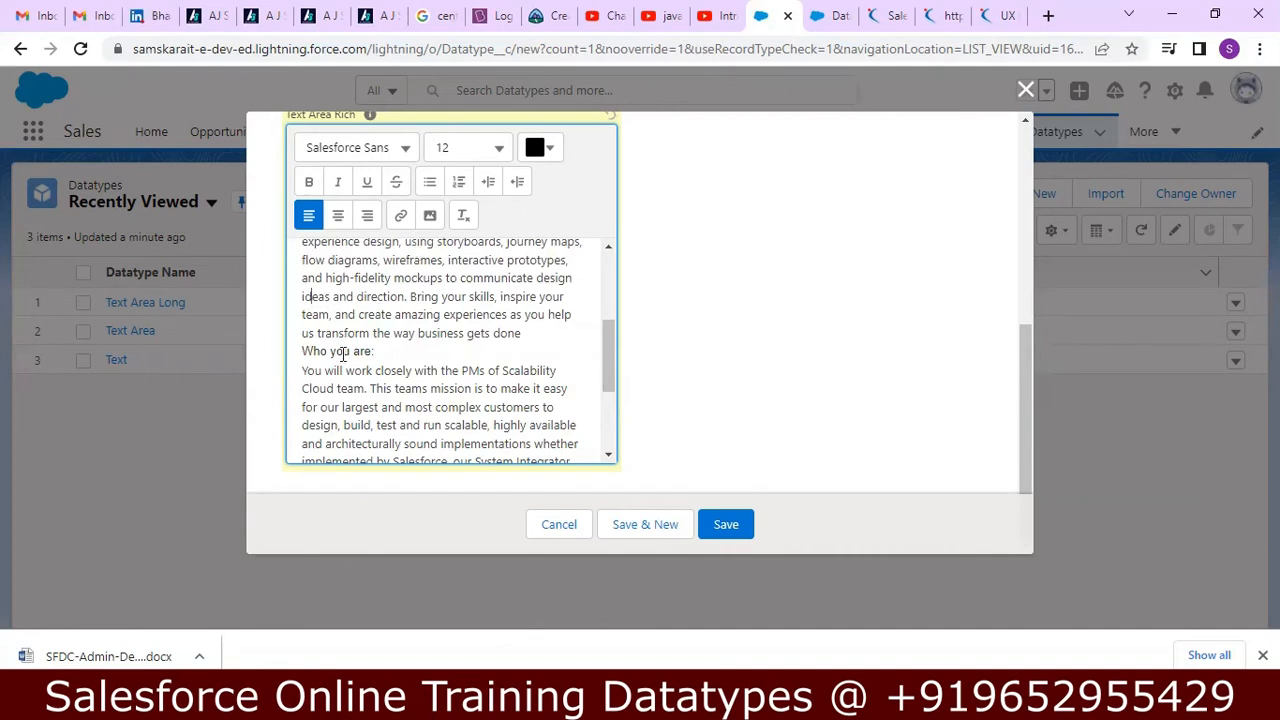
left_click_drag(342, 354, 342, 354)
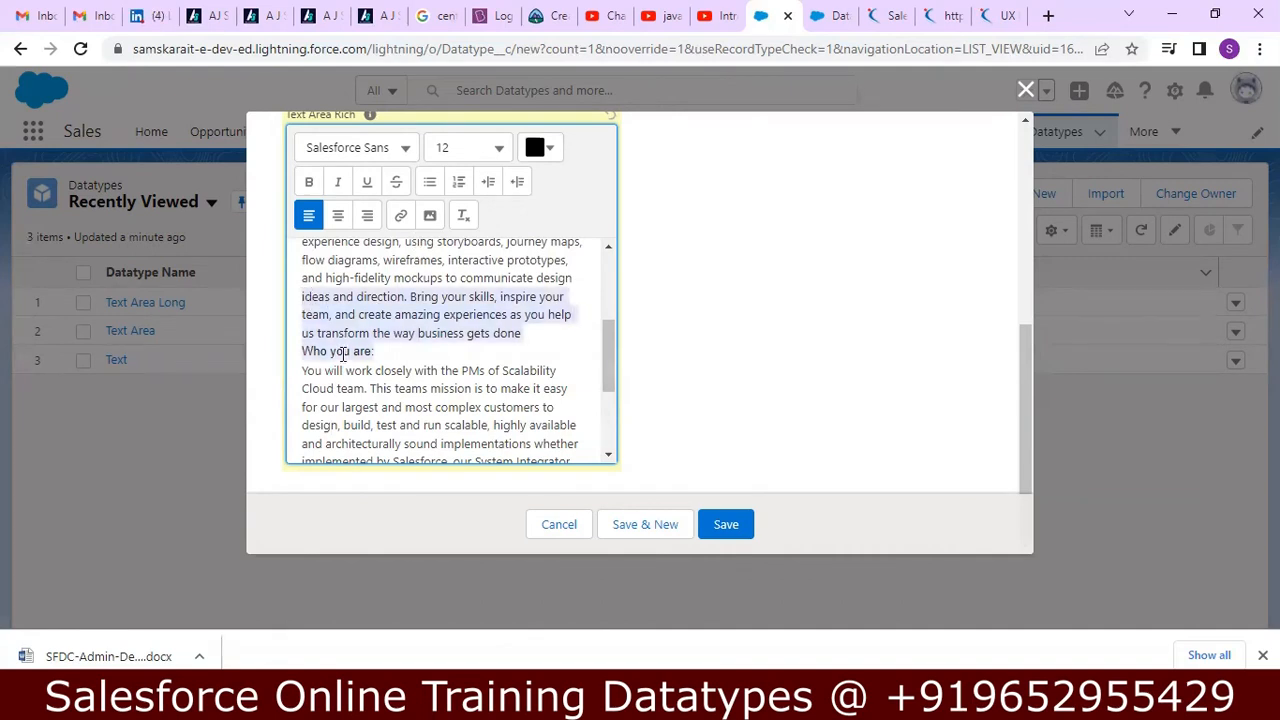
left_click(430, 181)
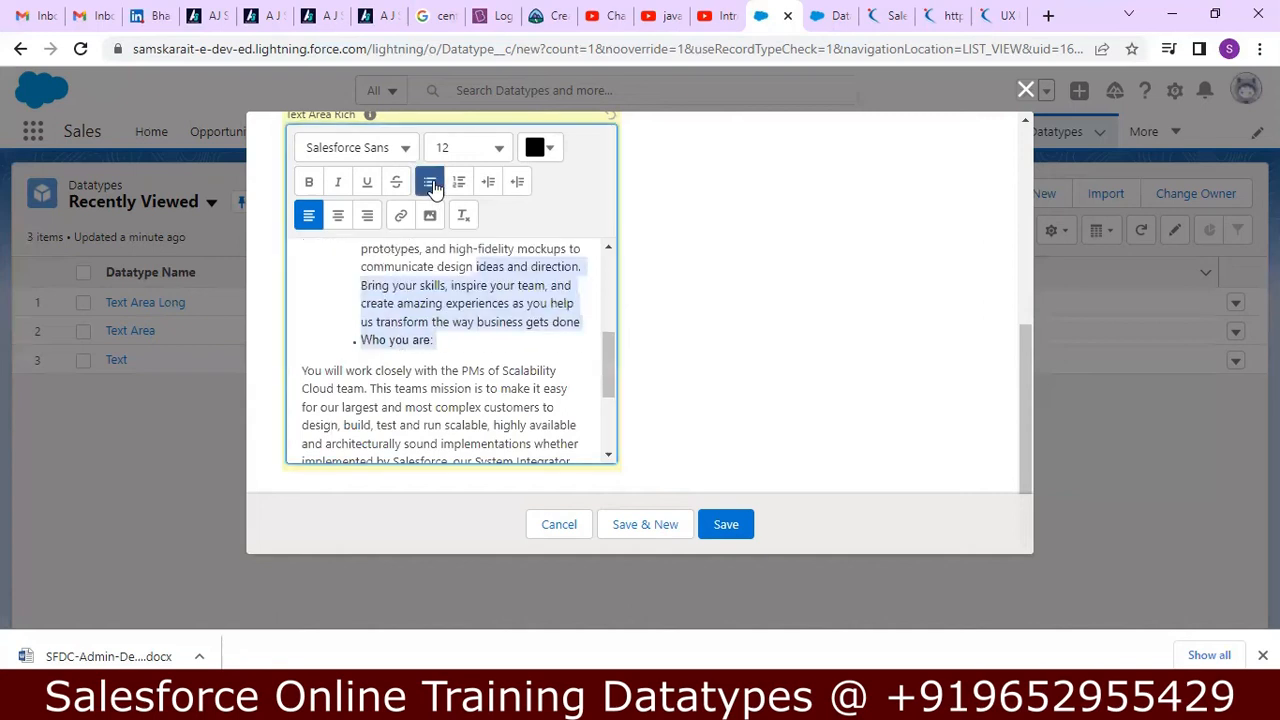
left_click(481, 315)
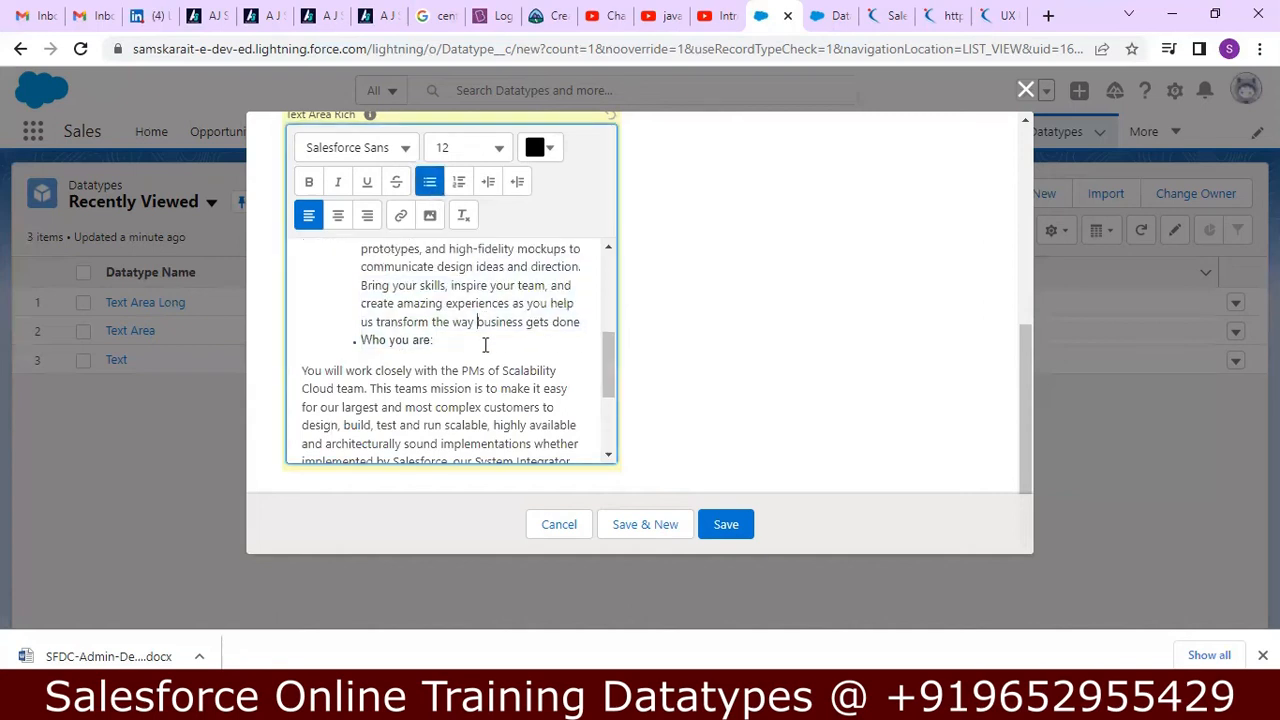
Insert the DellExample image from the 14.Session folder after "us transform the way" in the Text Area Rich content.
left_click(429, 216)
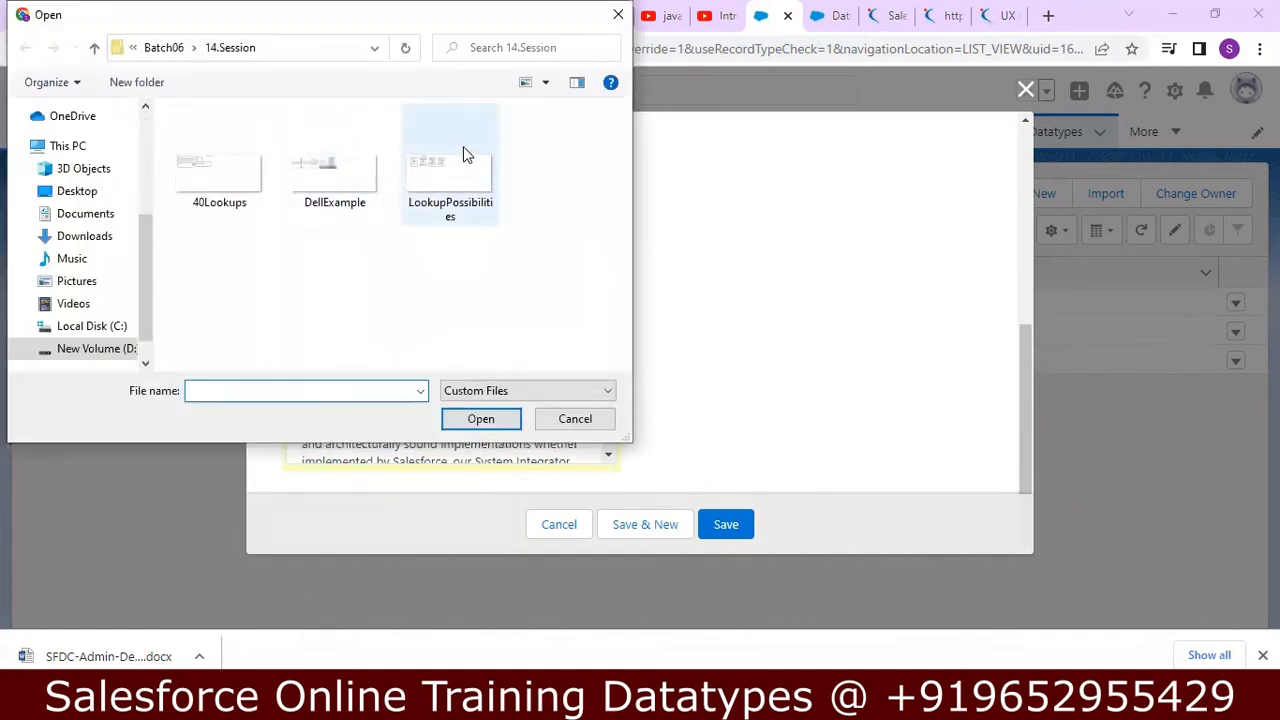
left_click(365, 176)
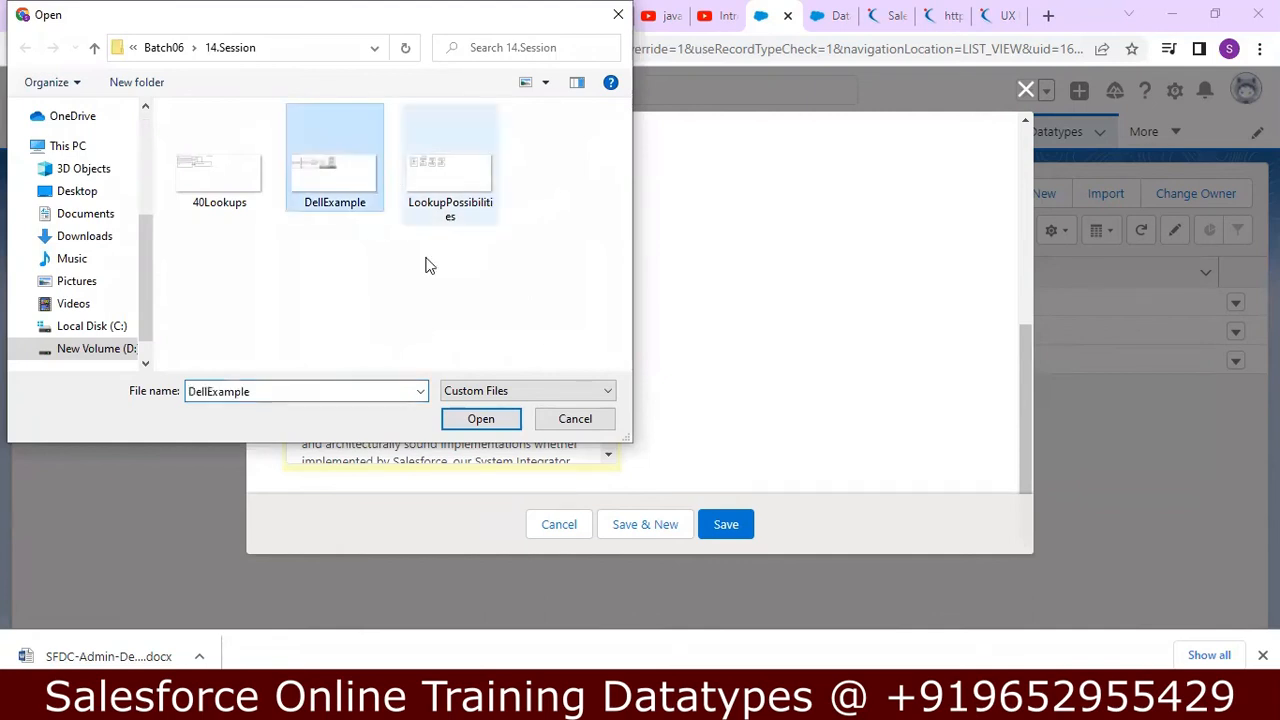
left_click(484, 422)
left_click_drag(605, 362, 602, 428)
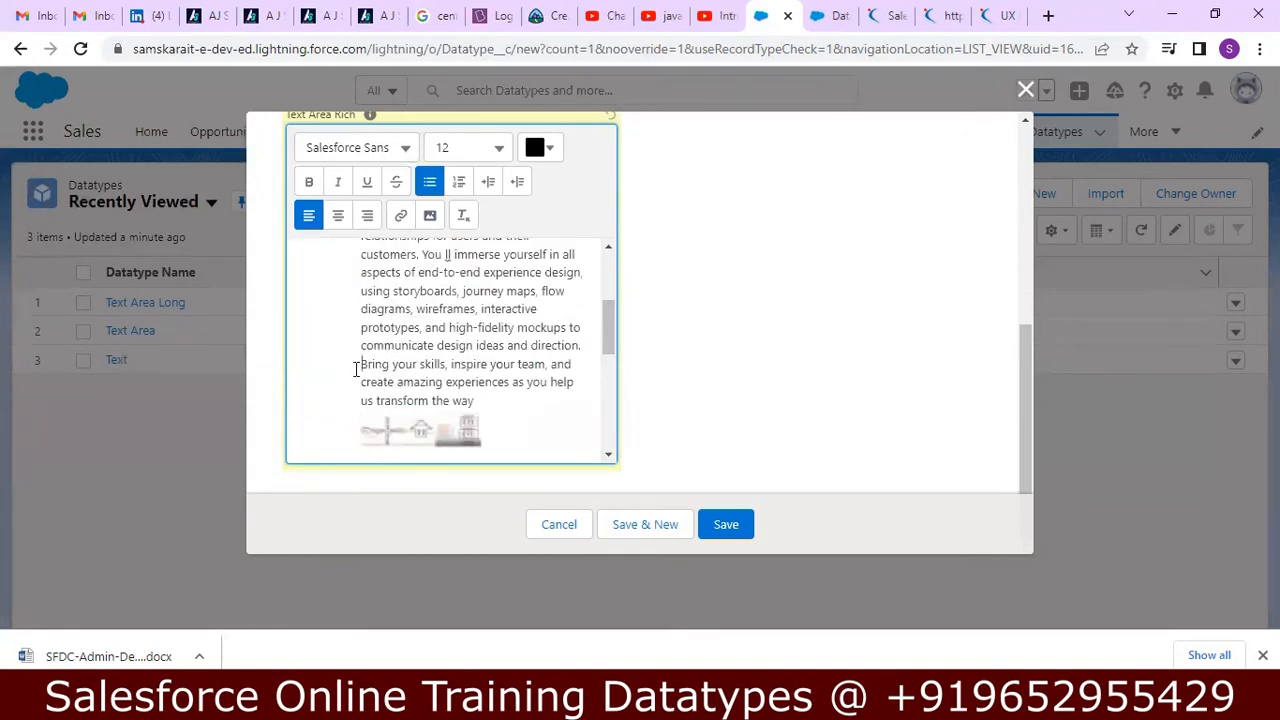
Copy the web address of the naukri.com Salesforce jobs page for use as a link, and return to the new record.
left_click(401, 215)
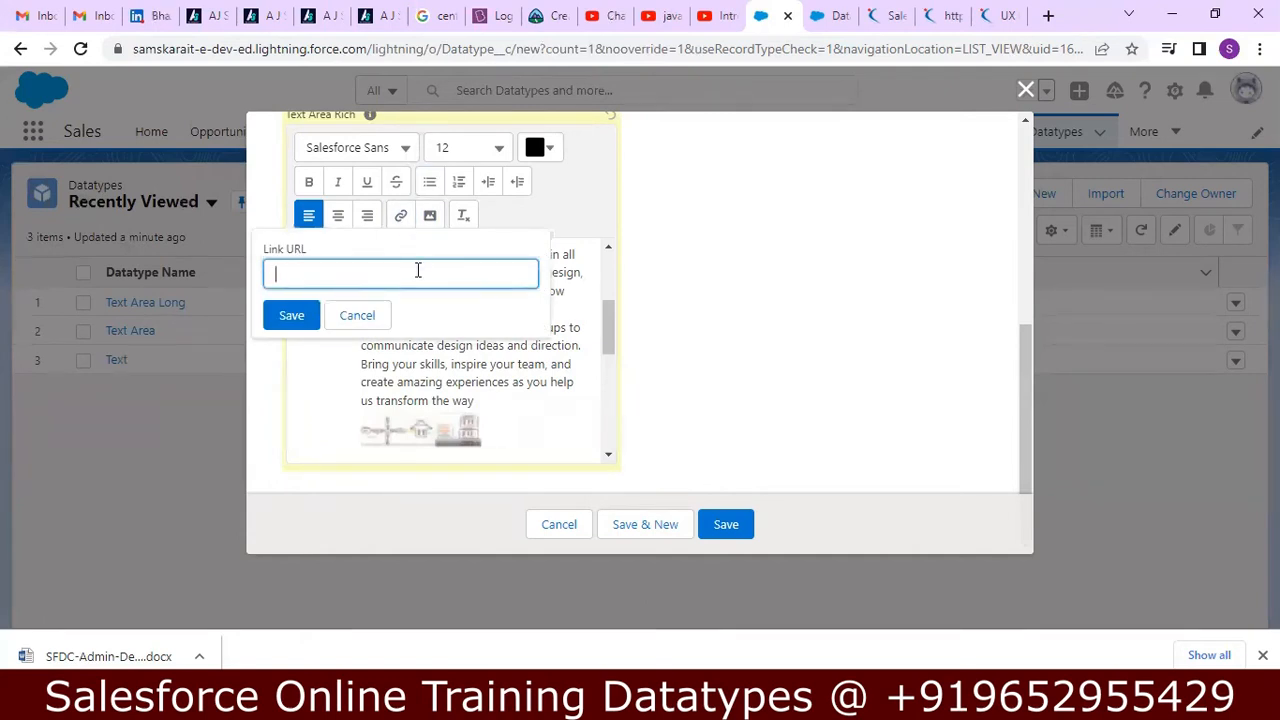
left_click(890, 16)
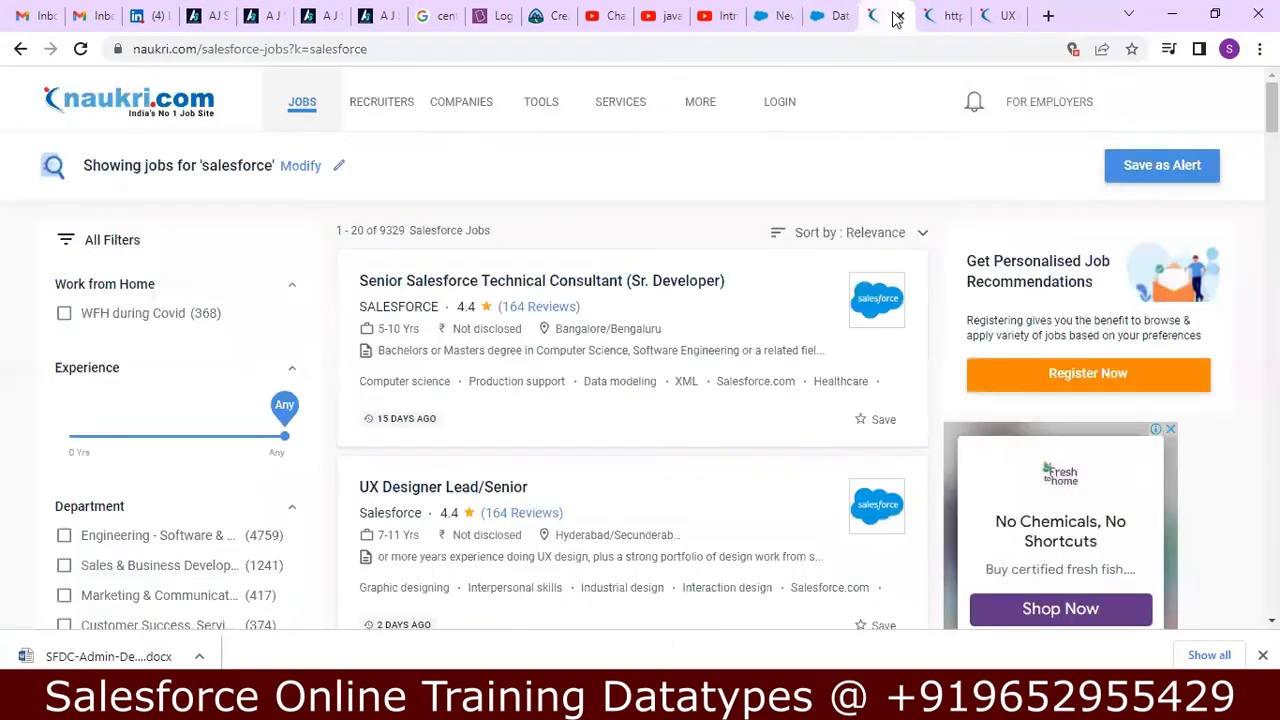
left_click(528, 49)
key("ctrl+c")
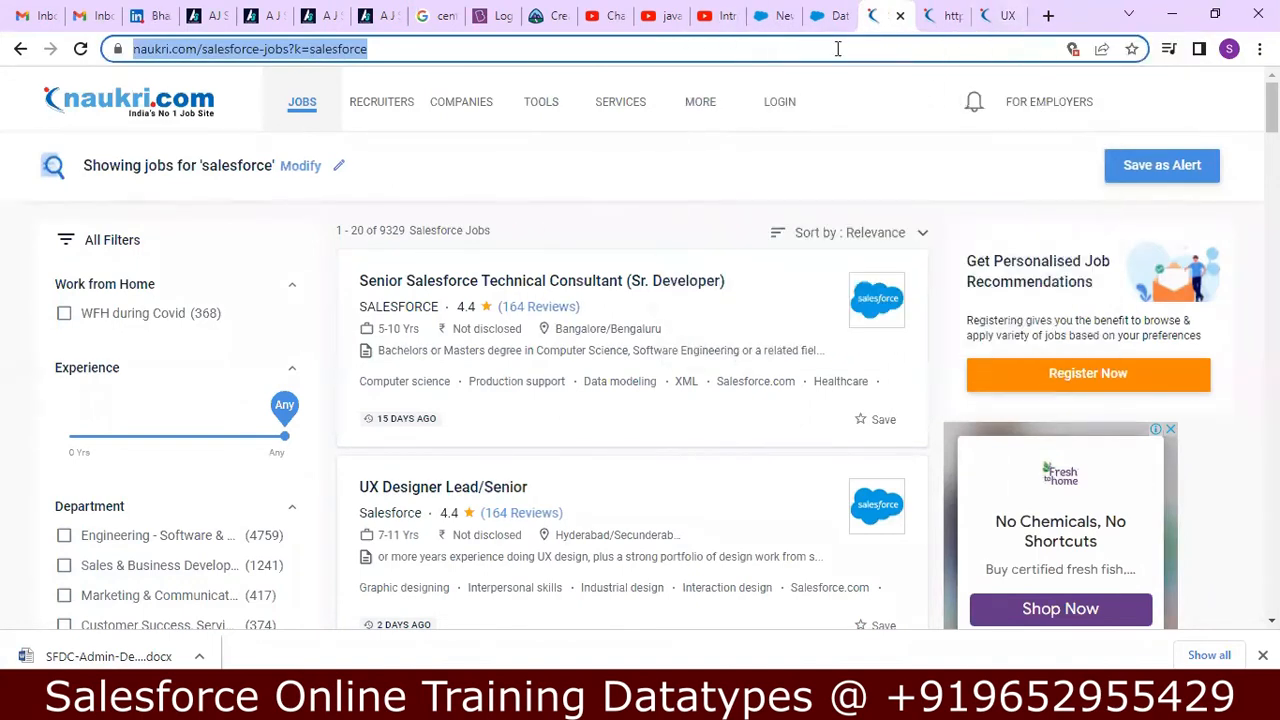
left_click(770, 15)
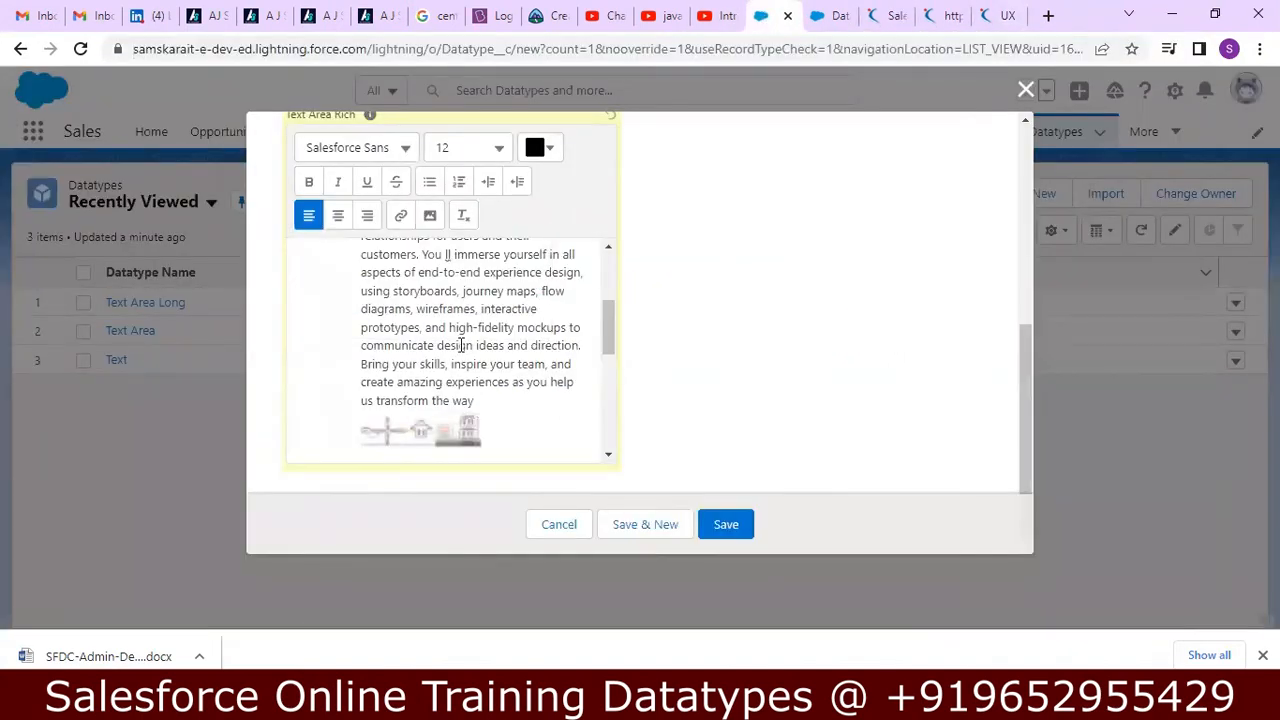
Link the word "experiences" in the Text Area Rich content to the copied naukri.com/salesforce-jobs?k=salesforce address.
left_click(502, 401)
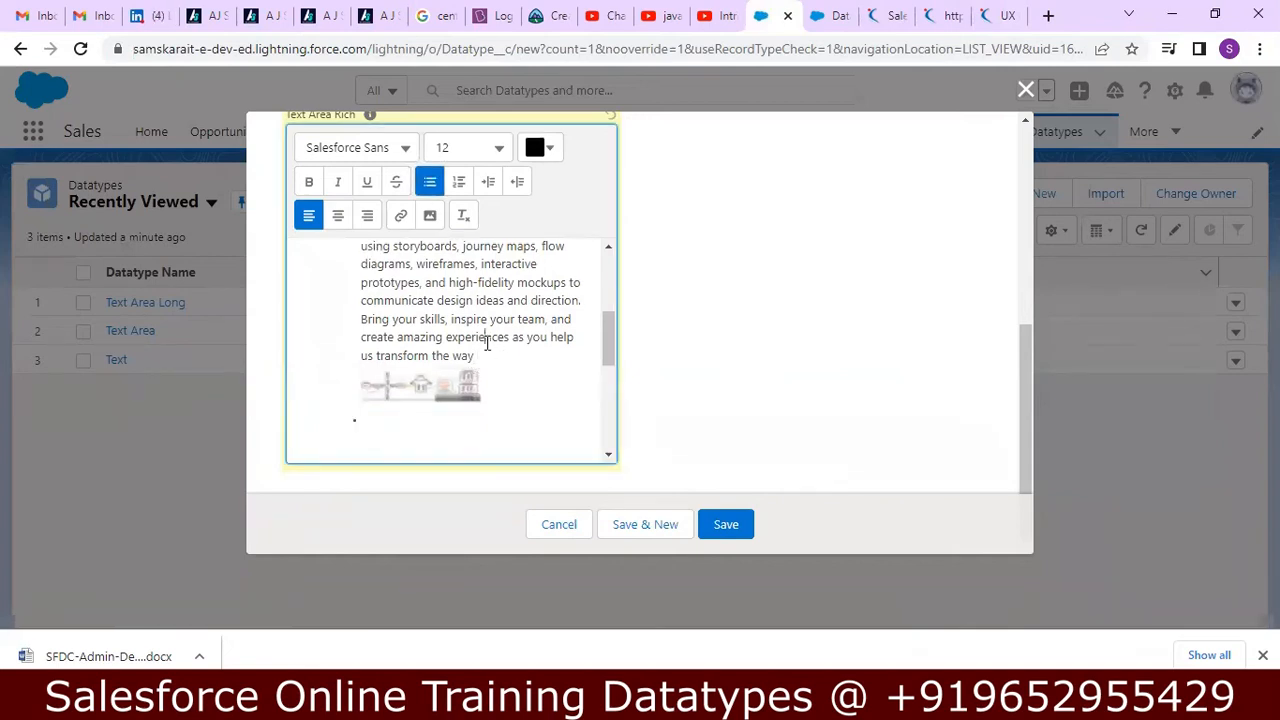
key("shift+Right")
key("shift+Right")
key("shift+Right")
key("shift+Right")
key("shift+Right")
key("shift+Right")
key("shift+Right")
key("shift+Right")
key("shift+Right")
key("shift+Right")
key("shift+Right")
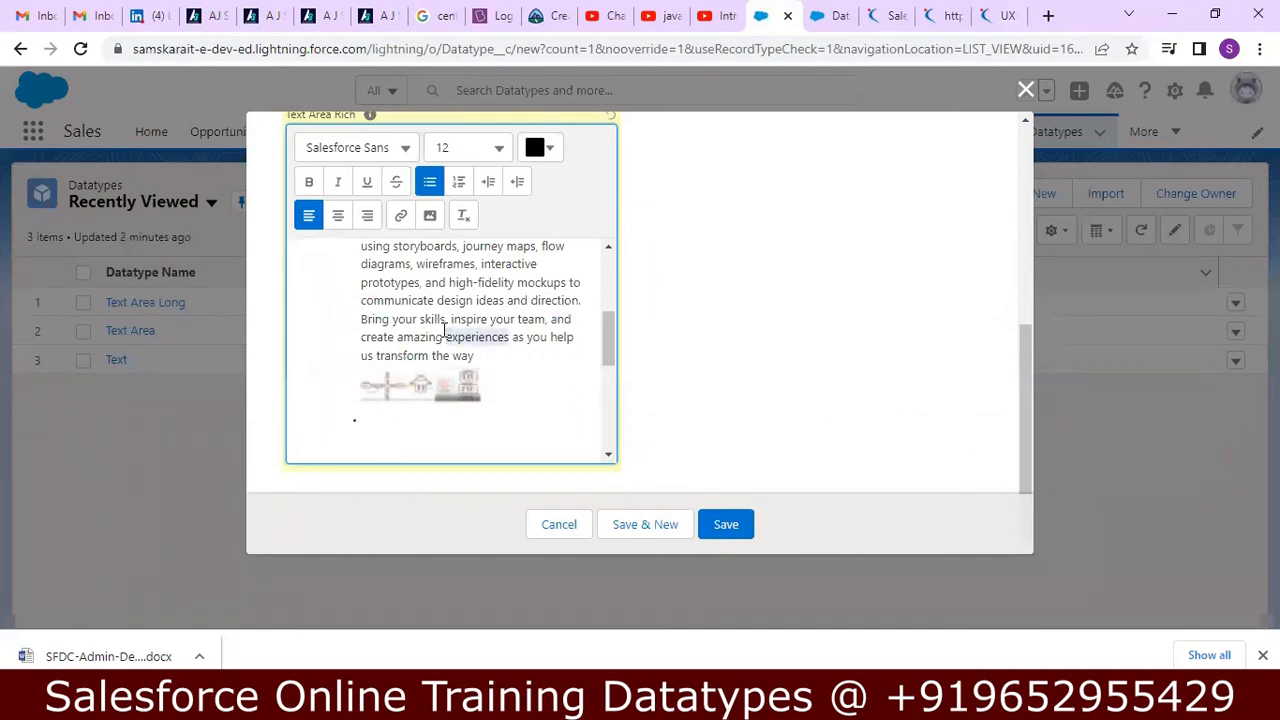
left_click(401, 216)
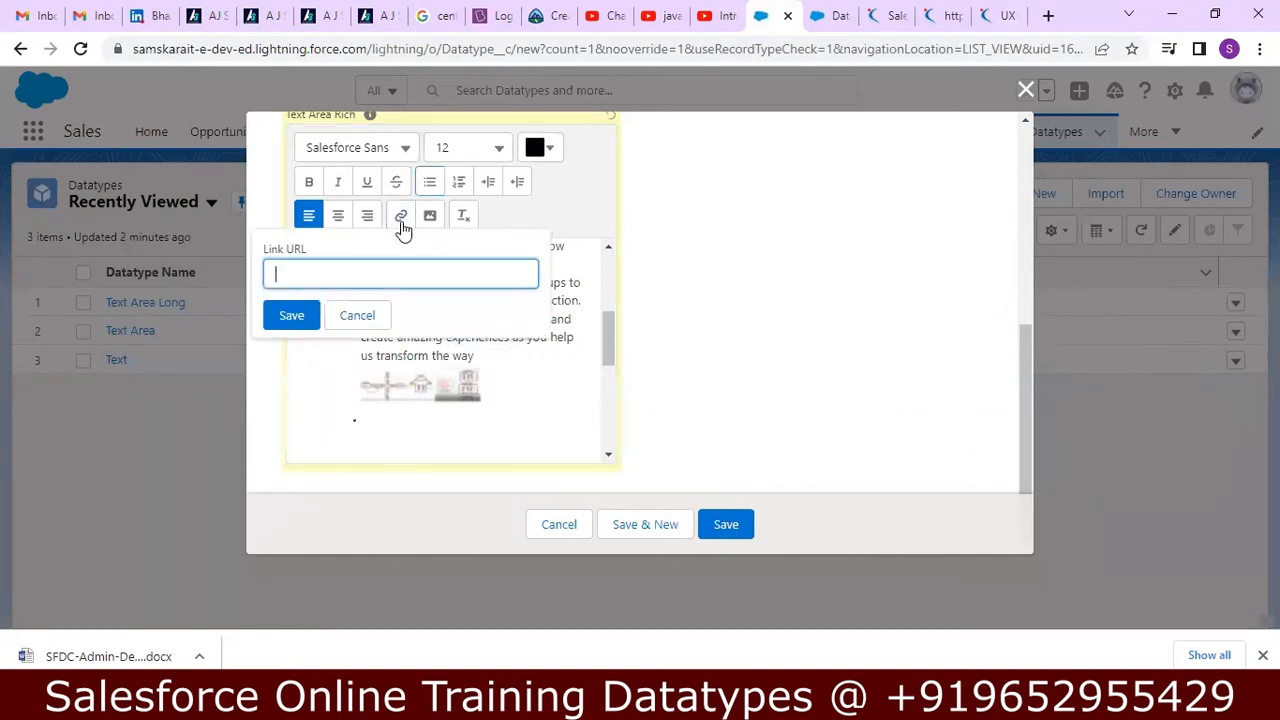
key("ctrl+v")
left_click(291, 315)
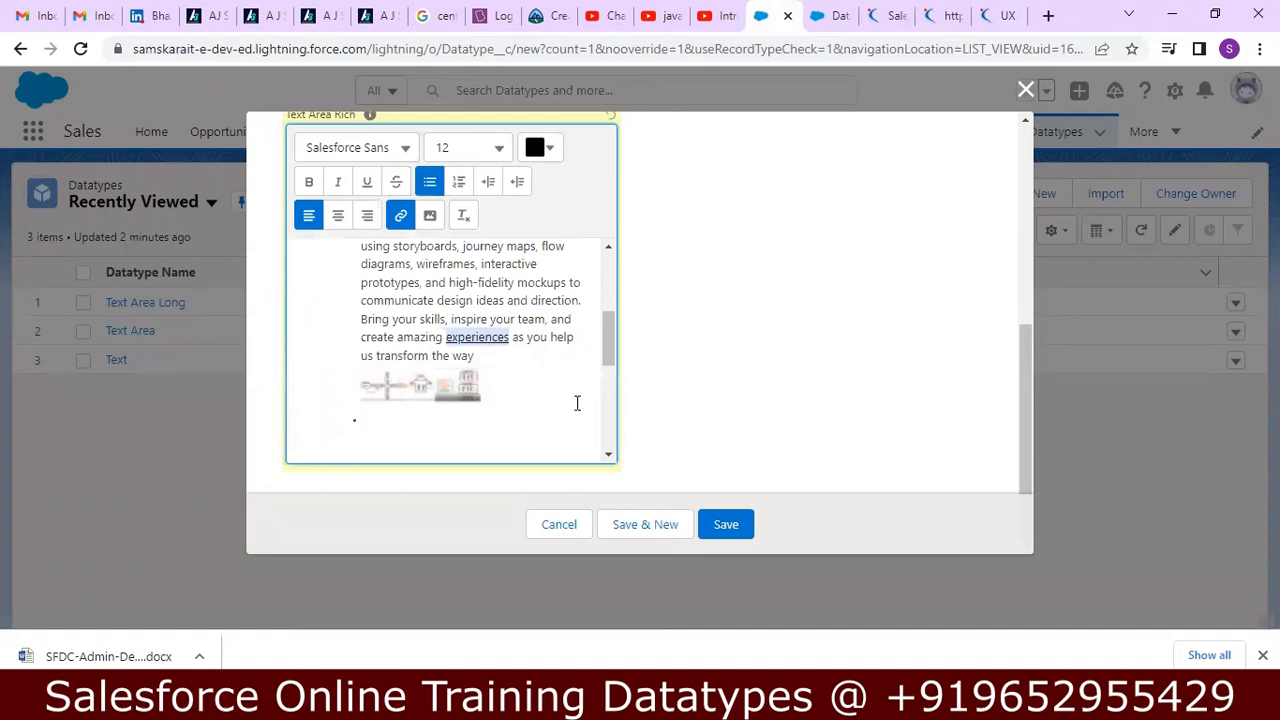
Save the Text Area Rich record and review the formatted content in its details.
left_click(733, 533)
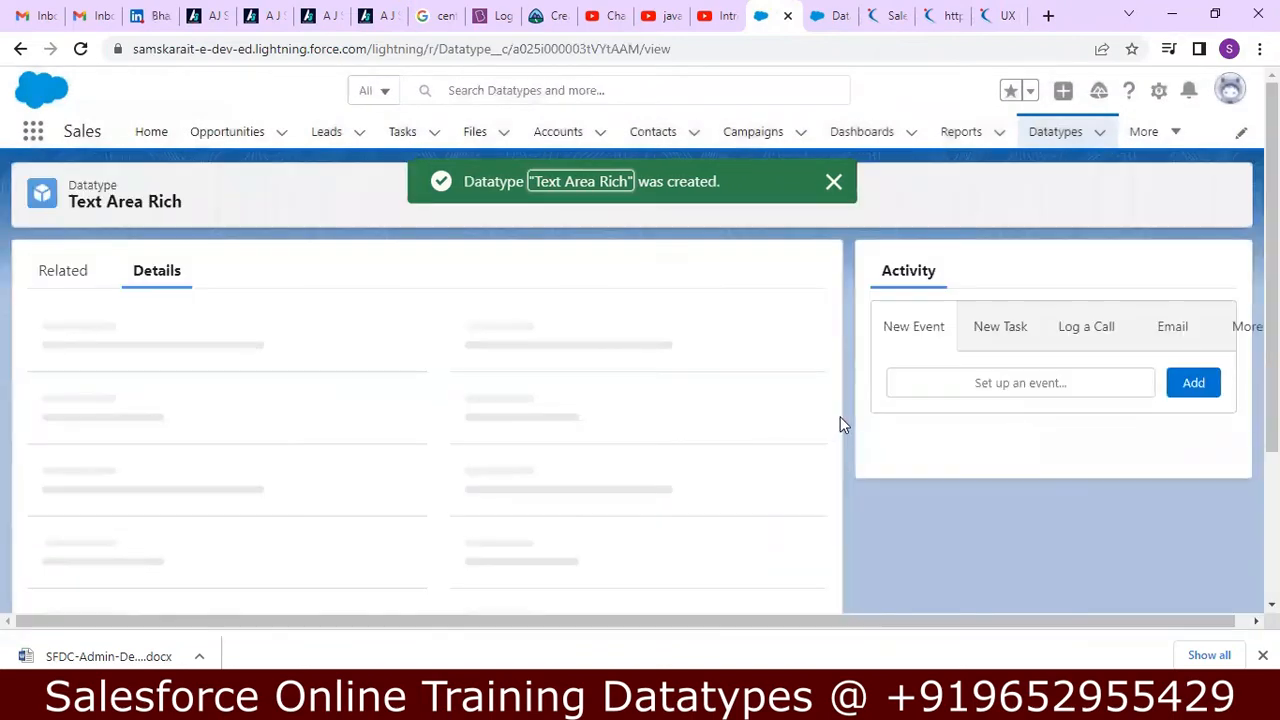
scroll(1225, 400, "down", 8)
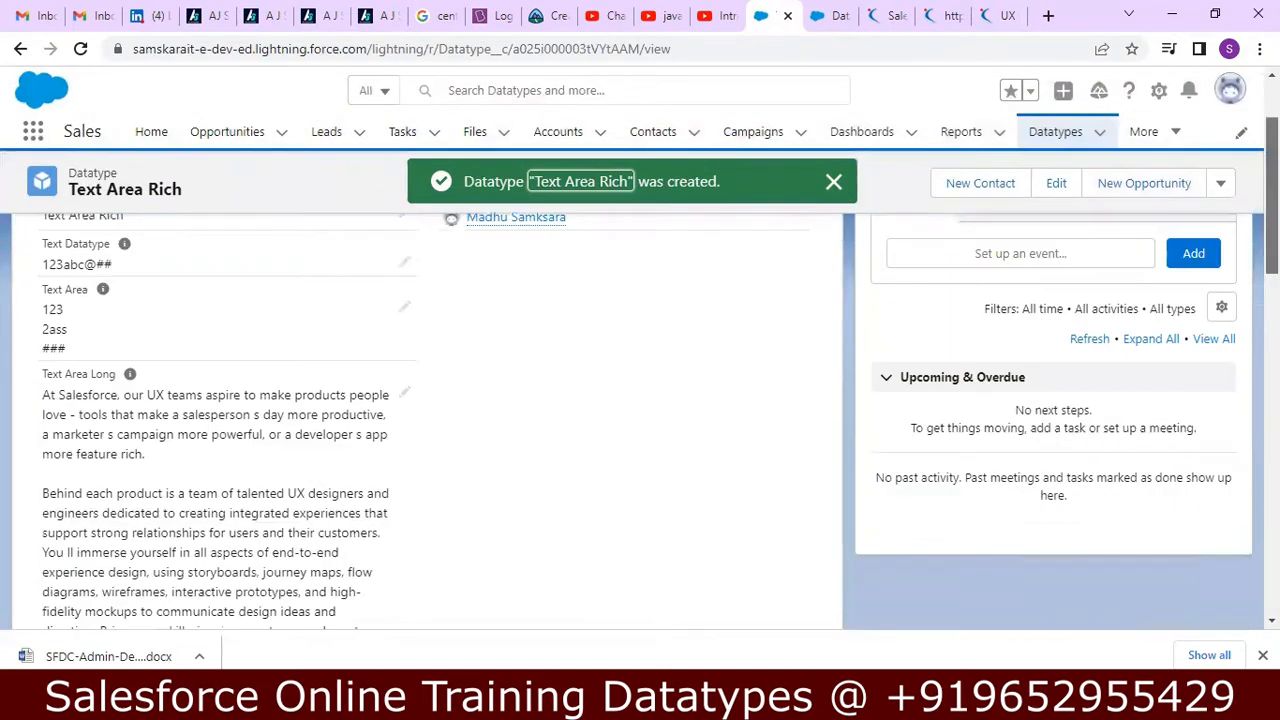
scroll(1214, 450, "down", 2)
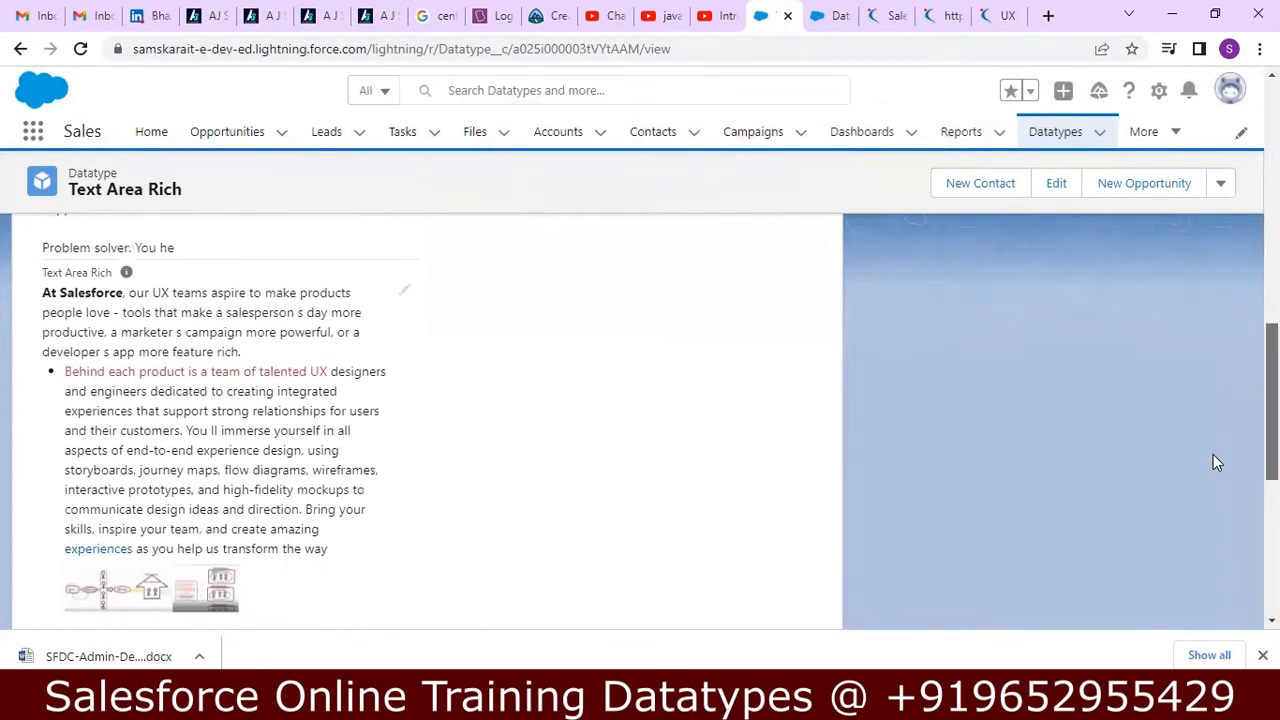
Test the "experiences" link in the saved record, close the page it opens, and look over the record's fields.
left_click(113, 556)
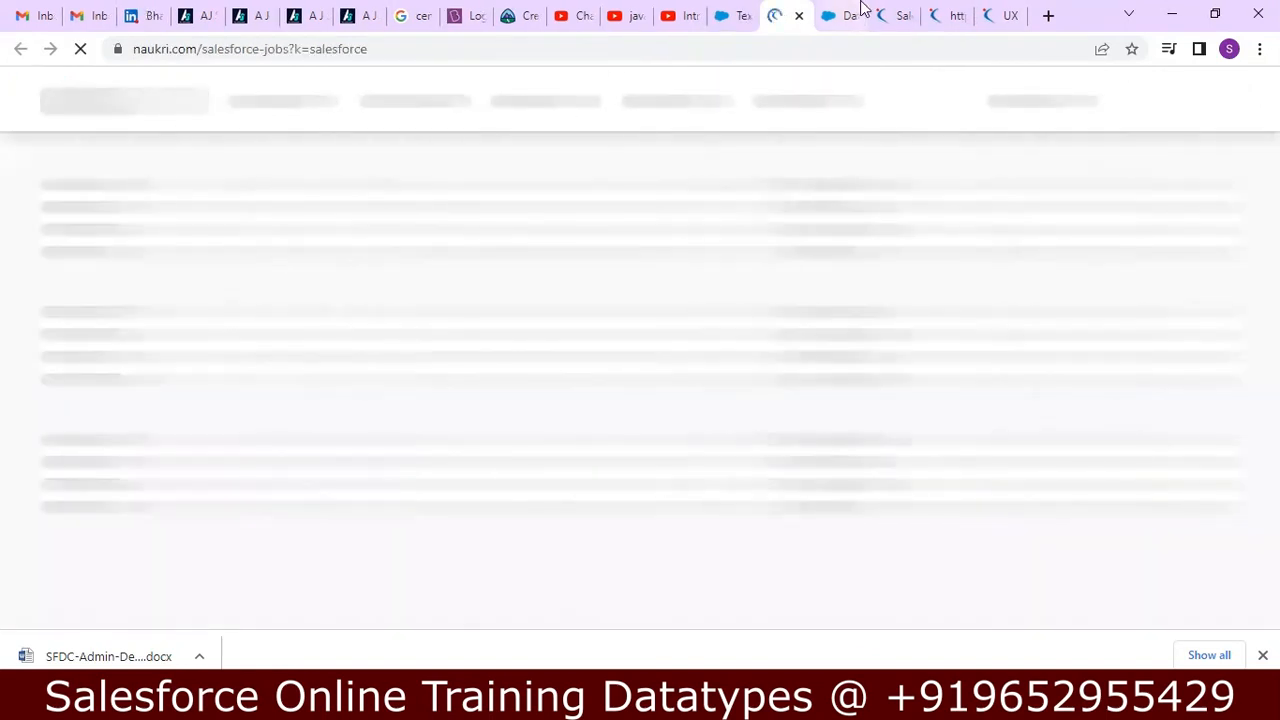
left_click(799, 15)
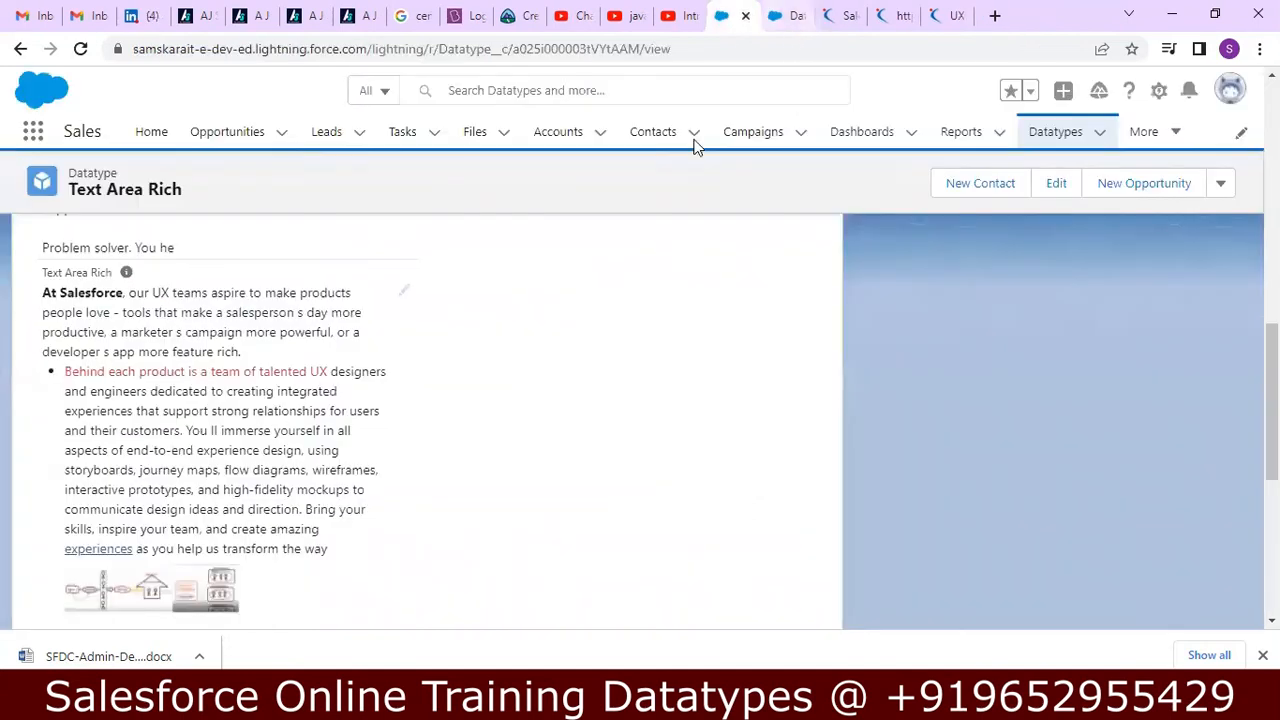
scroll(1226, 360, "down", 3)
scroll(640, 420, "up", 8)
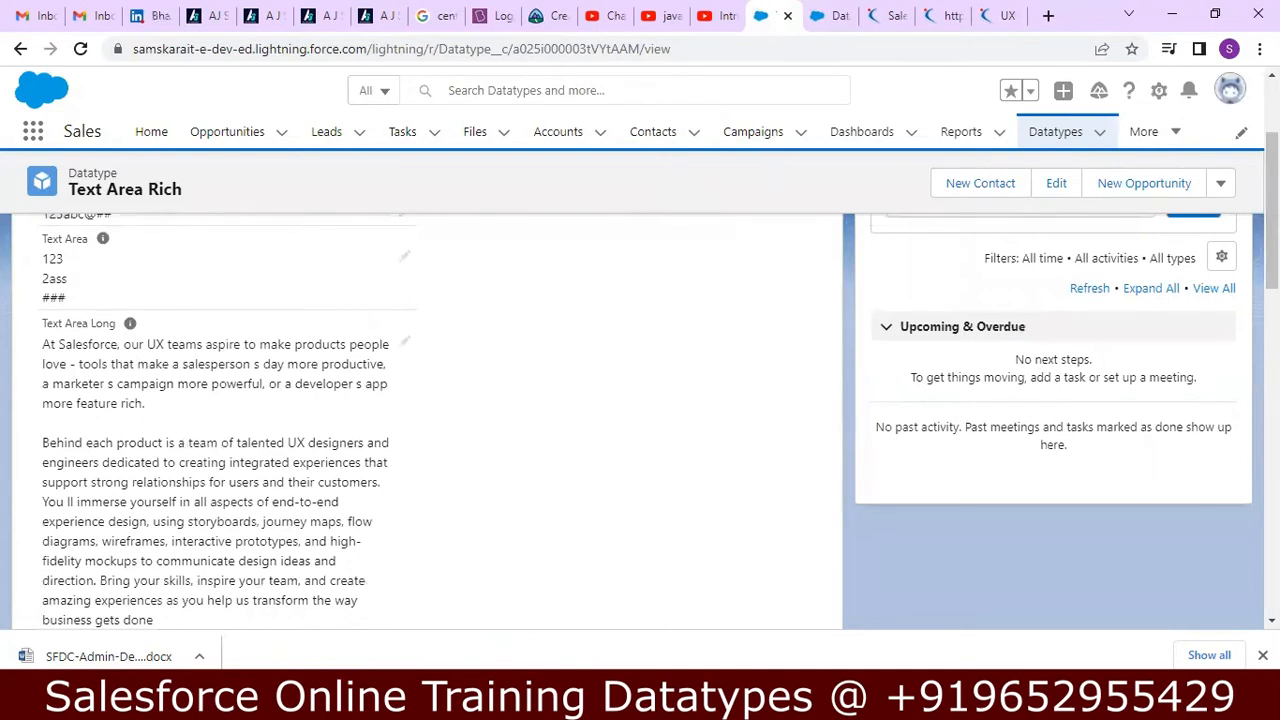
Switch to Notepad++ and read the notes on the Text Area (Rich) and Checkbox data types, including the default option.
key("alt+Tab")
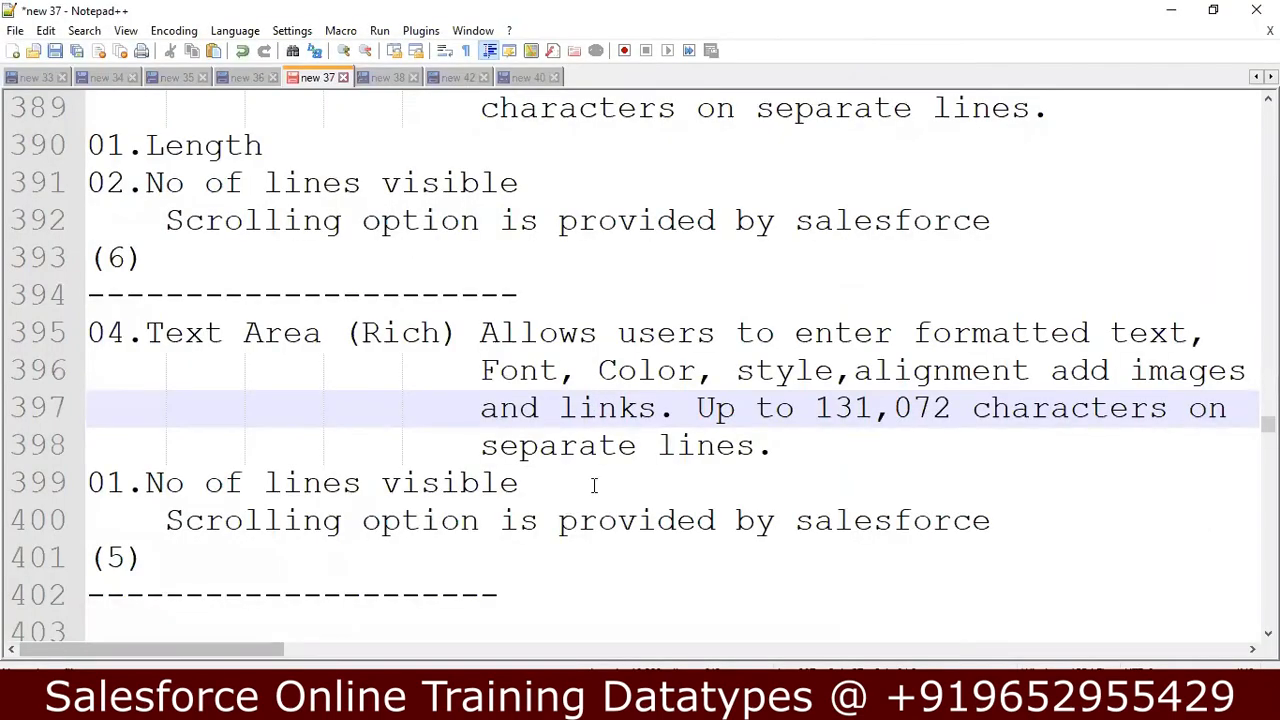
left_click(594, 485)
key("Down")
key("Down")
key("Down")
key("Down")
key("Down")
key("Down")
key("Down")
key("Down")
key("Down")
key("Down")
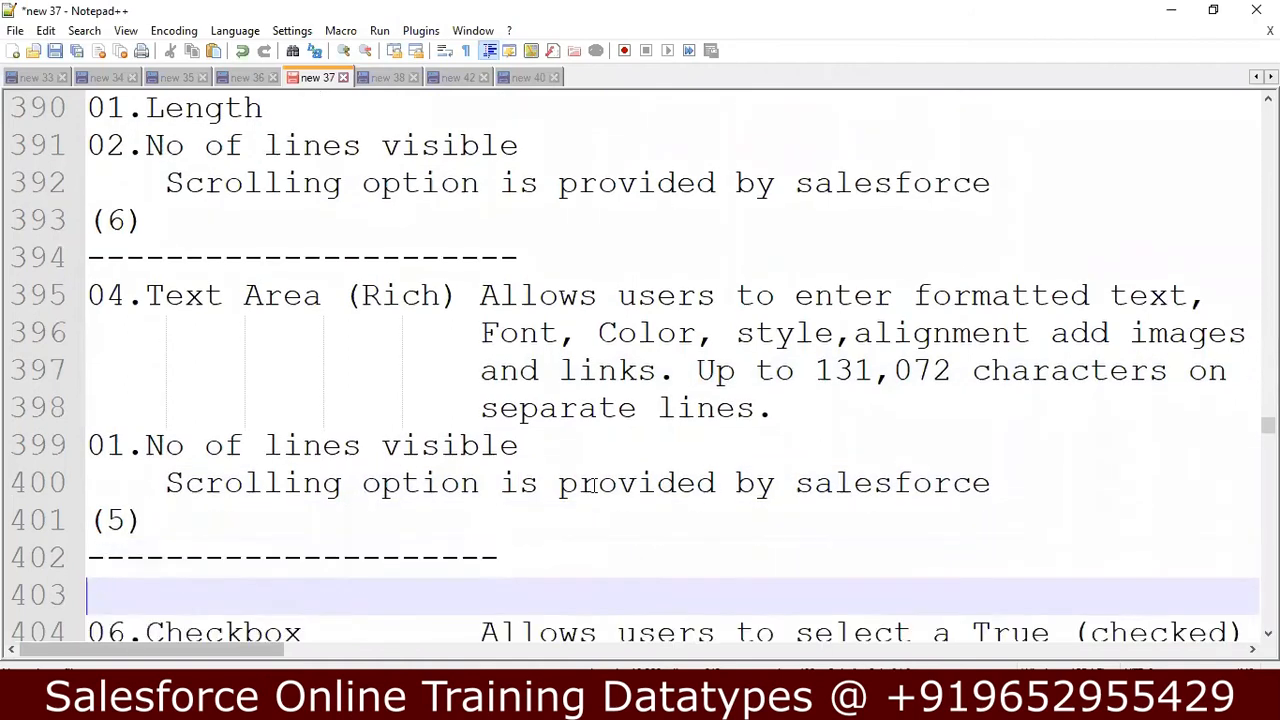
key("Down")
key("Down")
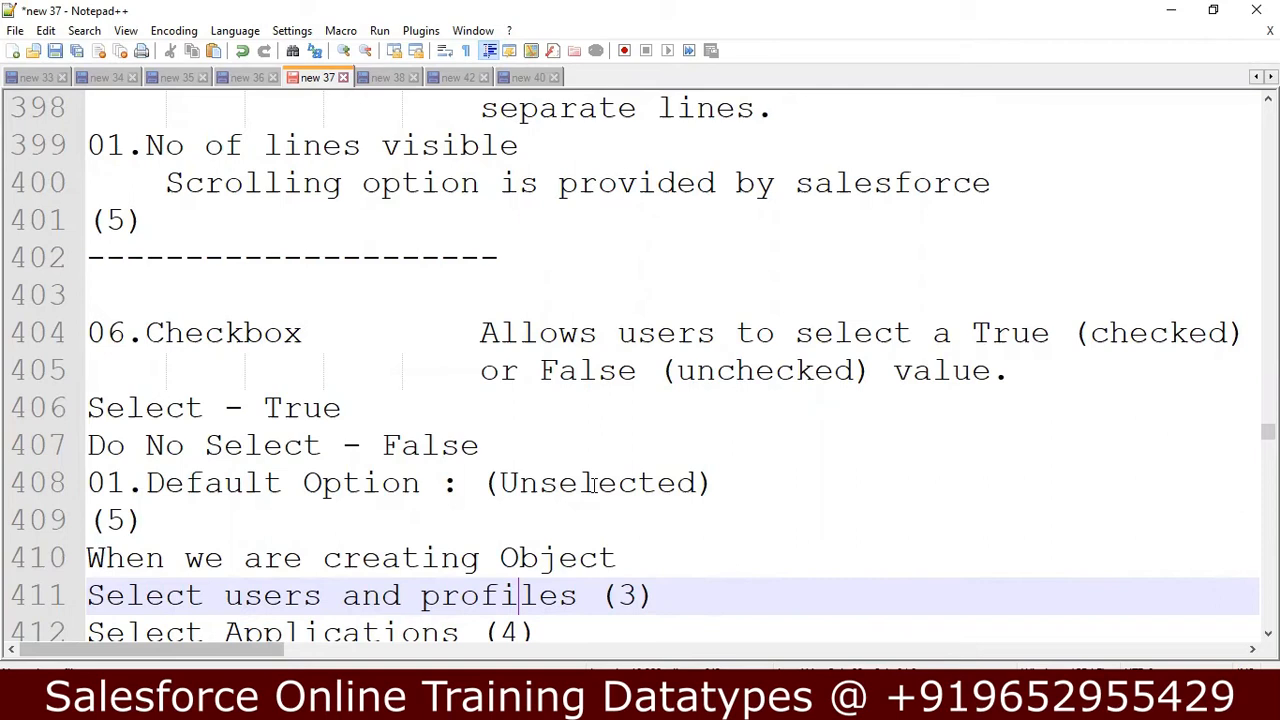
key("Down")
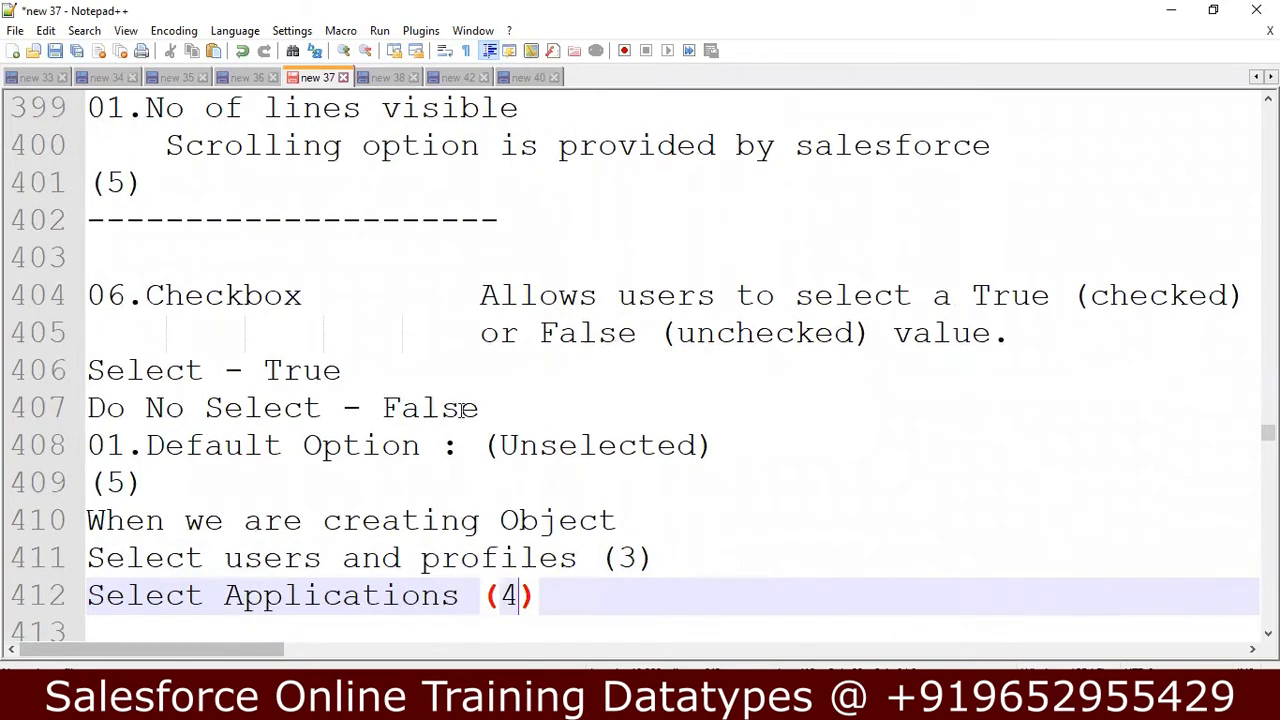
left_click(483, 411)
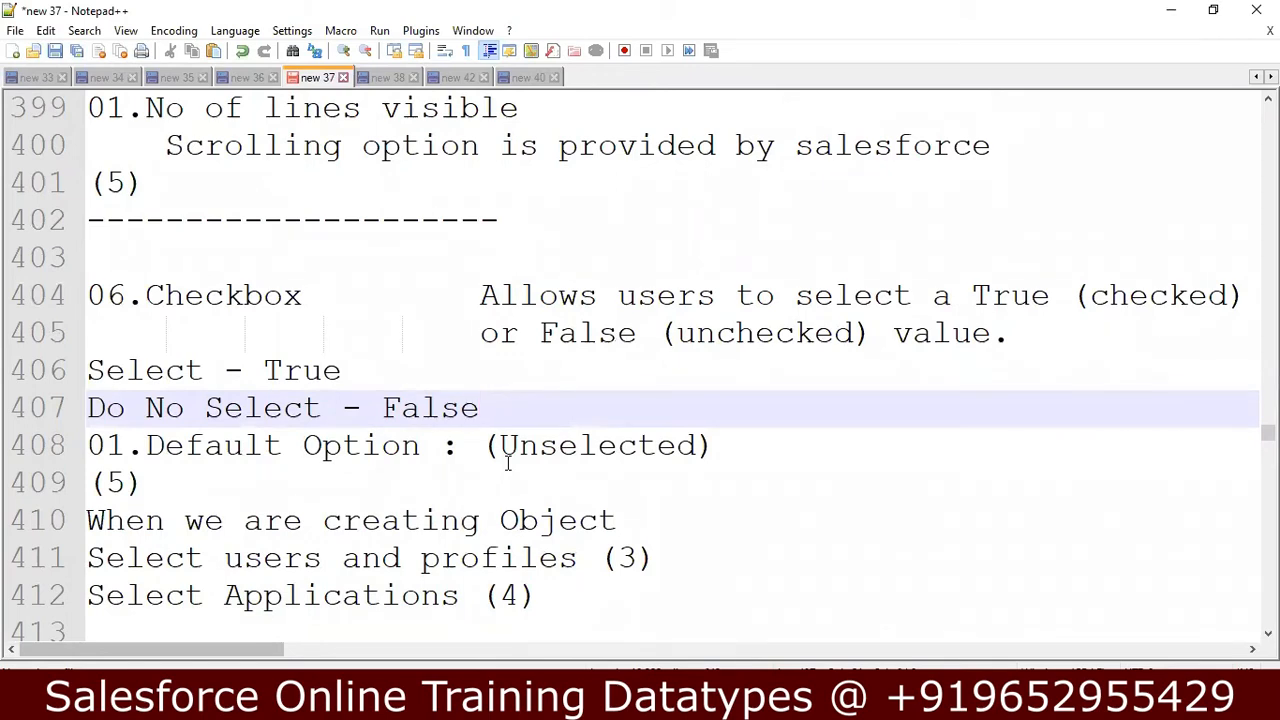
key("Left")
key("Down")
key("Down")
key("Down")
key("Down")
key("Down")
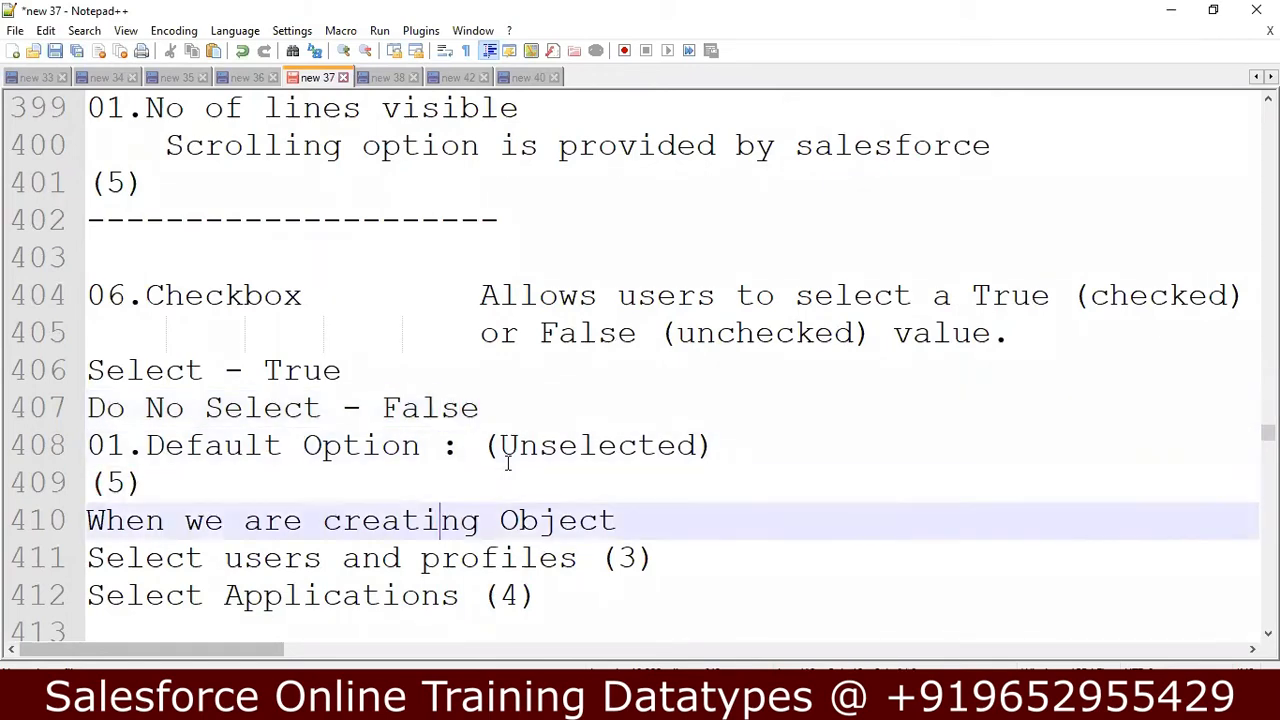
key("Down")
key("Down")
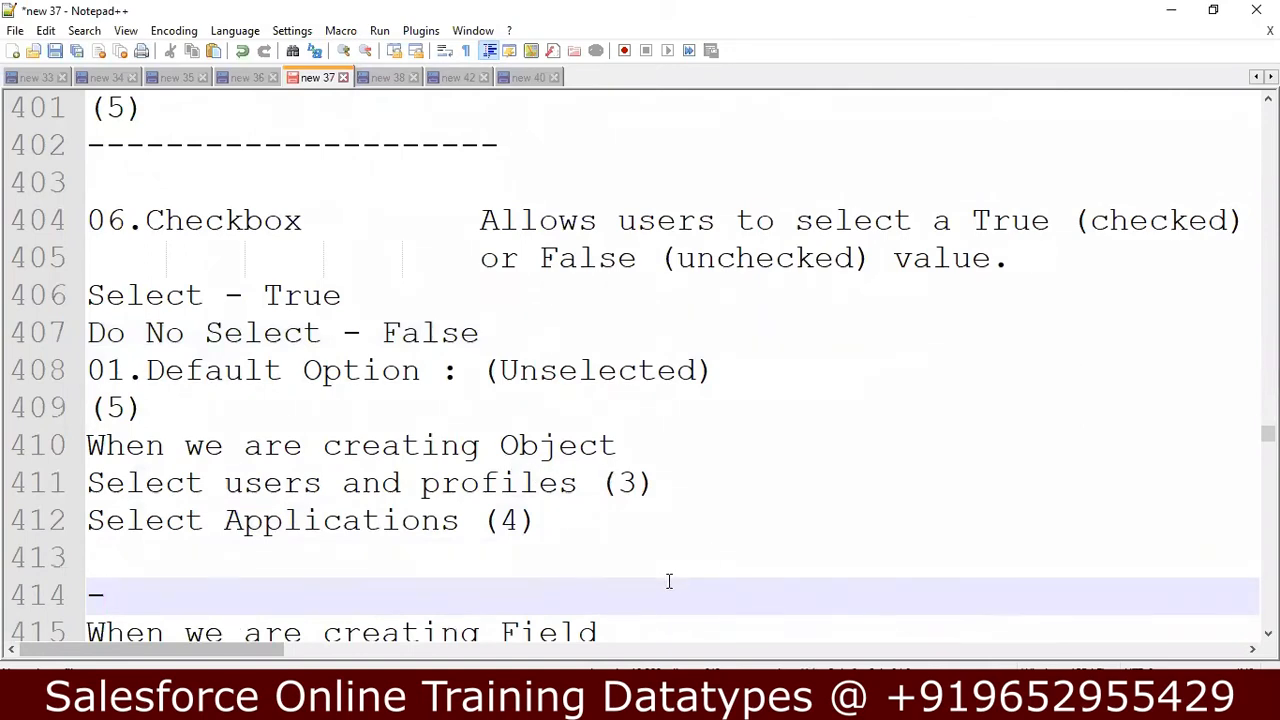
Return to the Datatype object's New Custom Field page in Chrome, choose Checkbox as the data type, and continue to the field details.
key("alt+Tab")
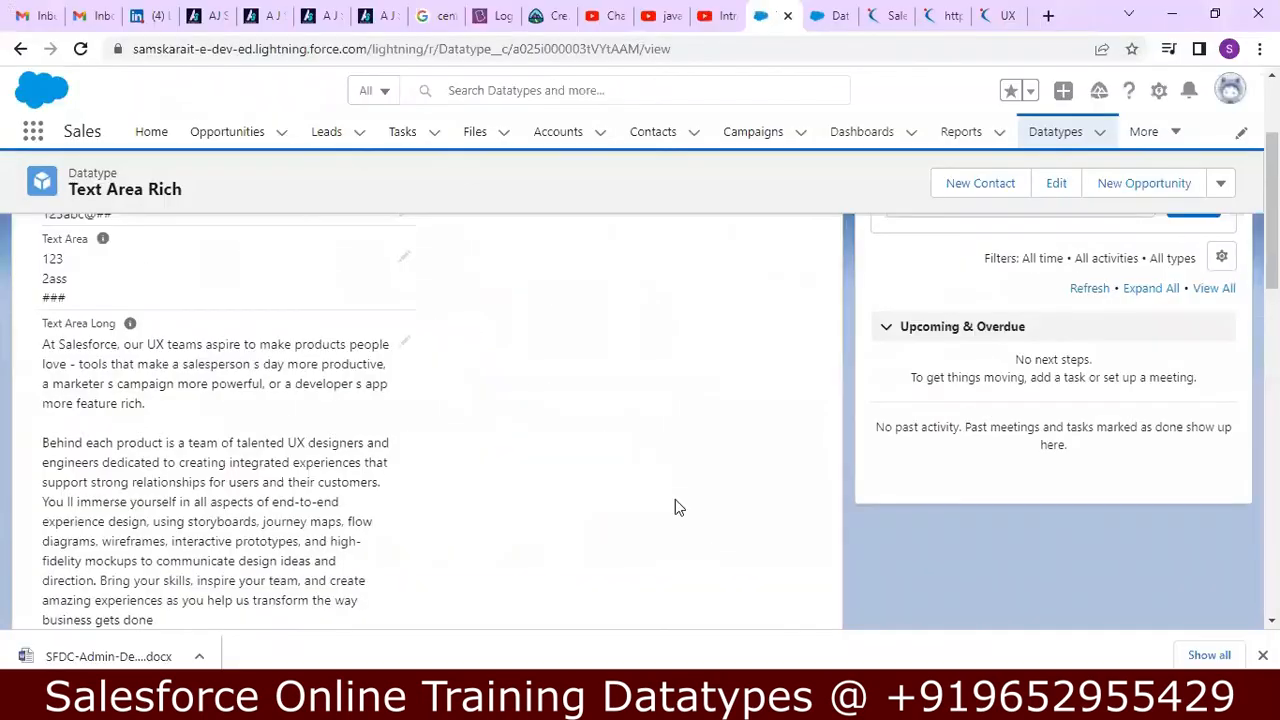
left_click(817, 12)
left_click(855, 280)
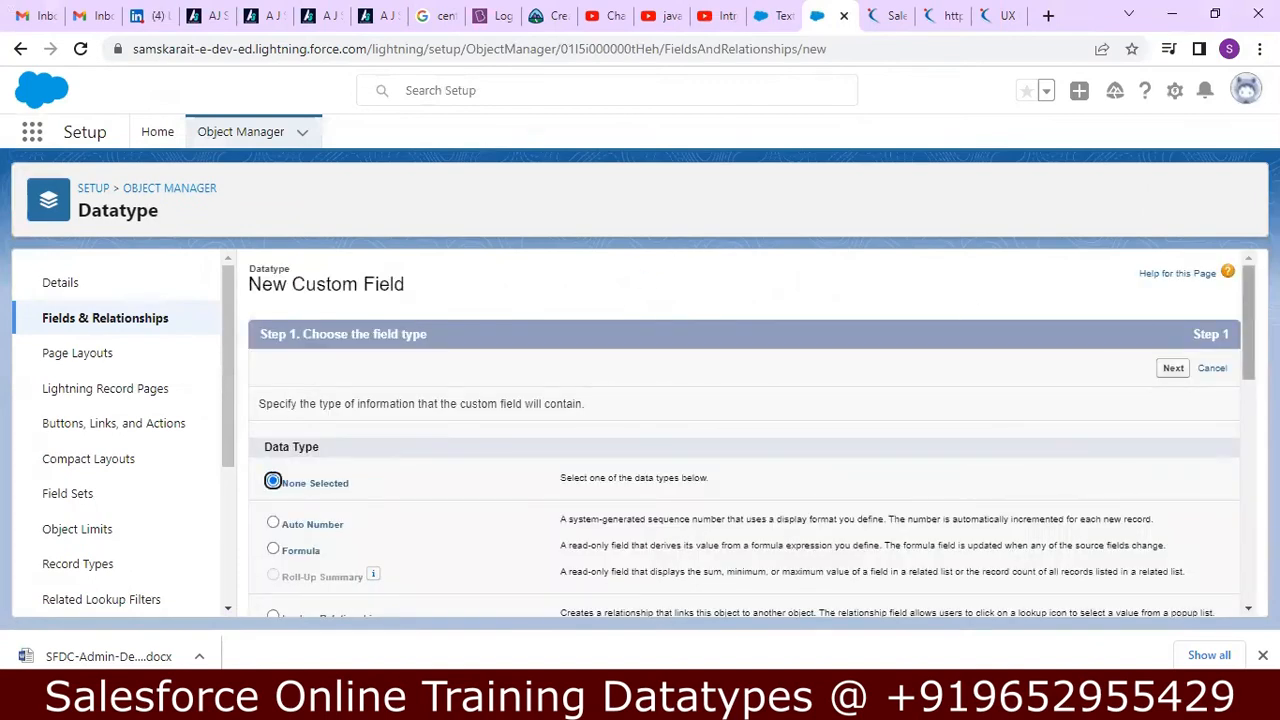
scroll(1243, 302, "down", 3)
scroll(1243, 302, "down", 1)
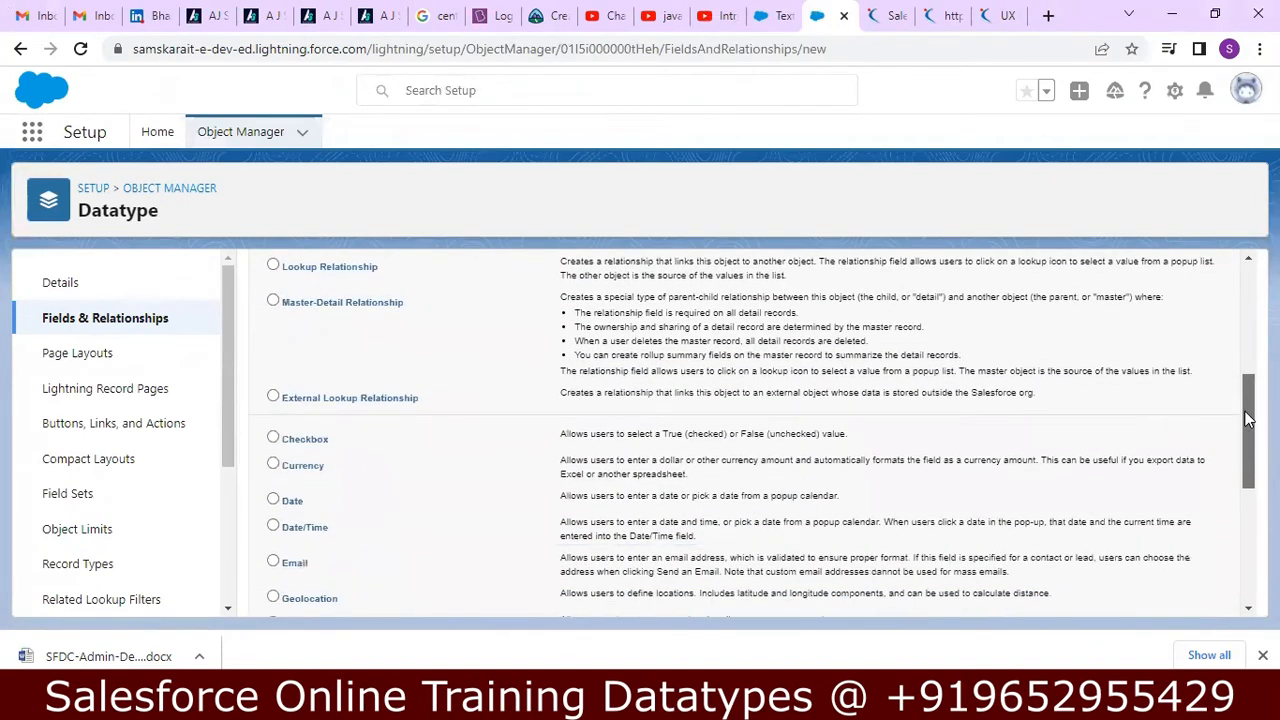
left_click(272, 440)
scroll(1243, 414, "down", 1)
scroll(1243, 414, "down", 4)
left_click(1174, 600)
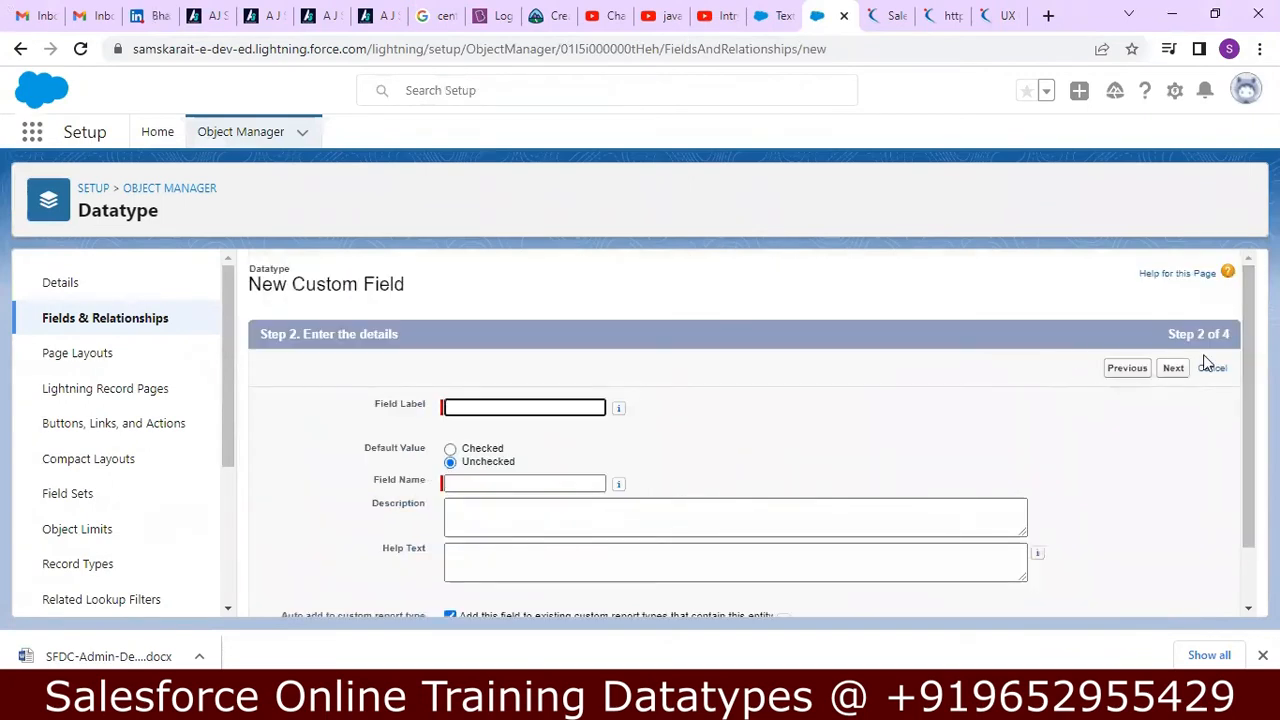
Enter Check Box as the new field's label and description, with Check_Box as its field name.
scroll(1246, 406, "down", 2)
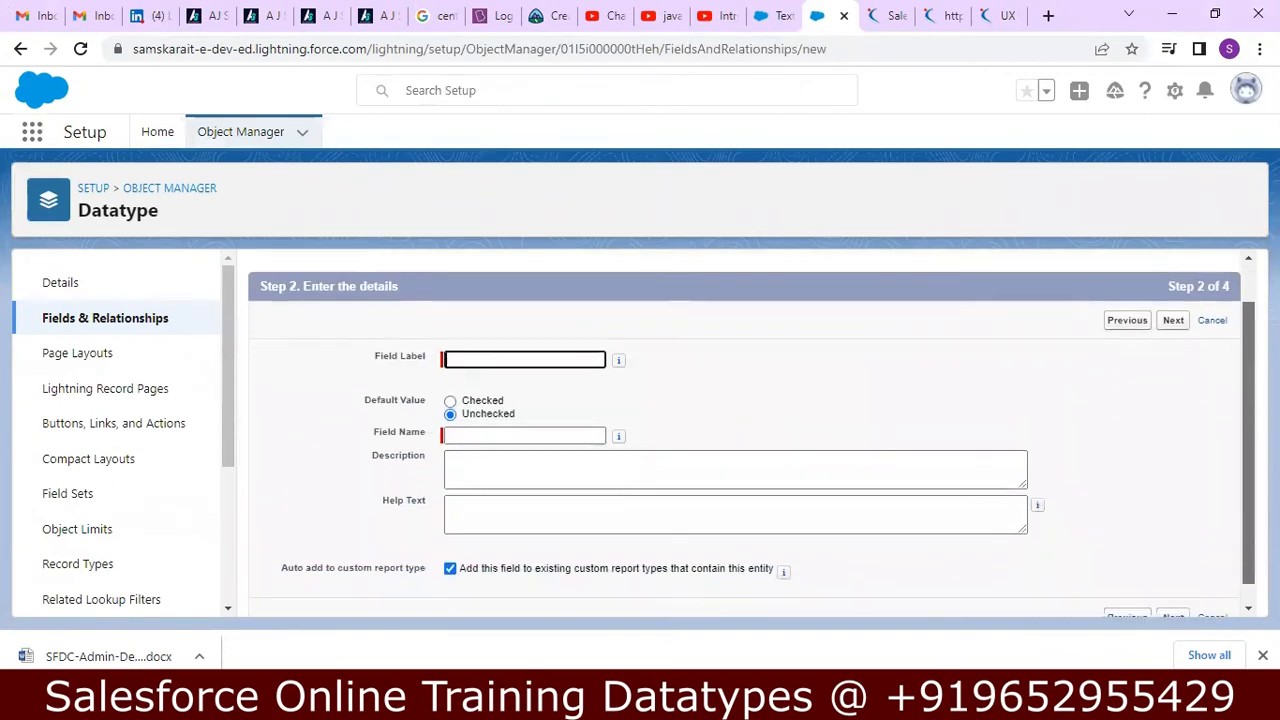
type("Check Box")
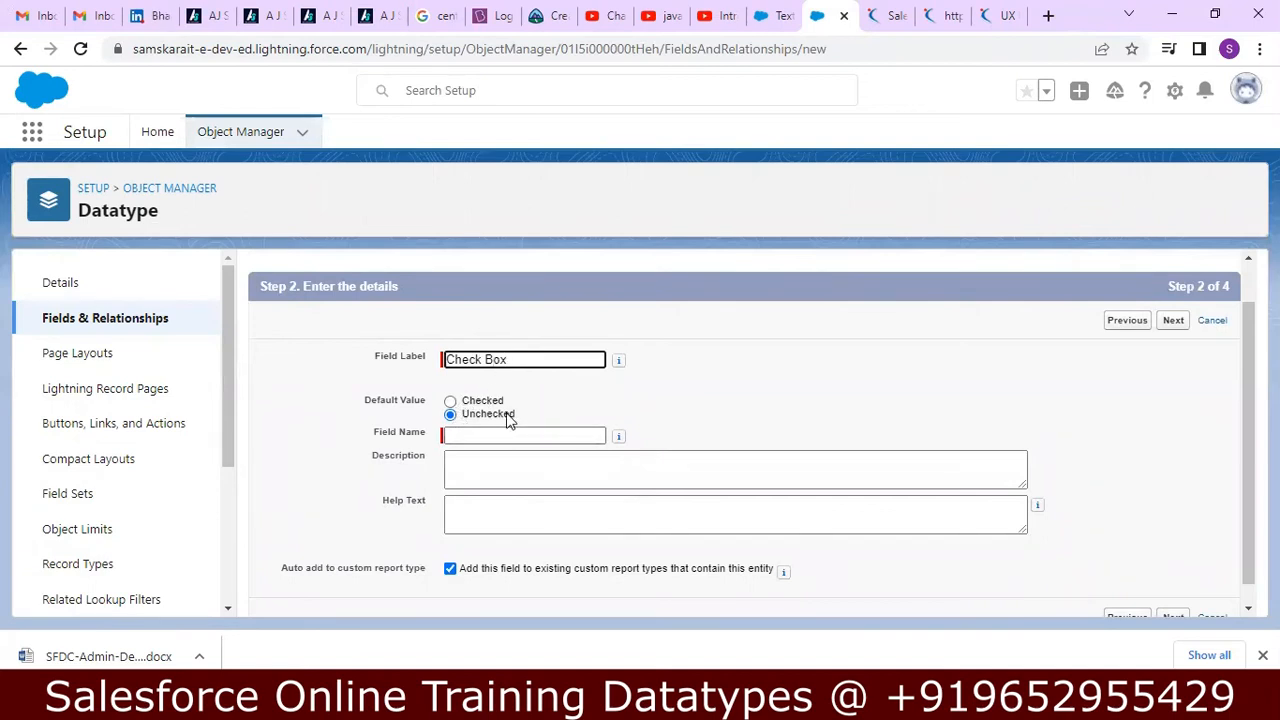
key("Tab")
left_click(509, 472)
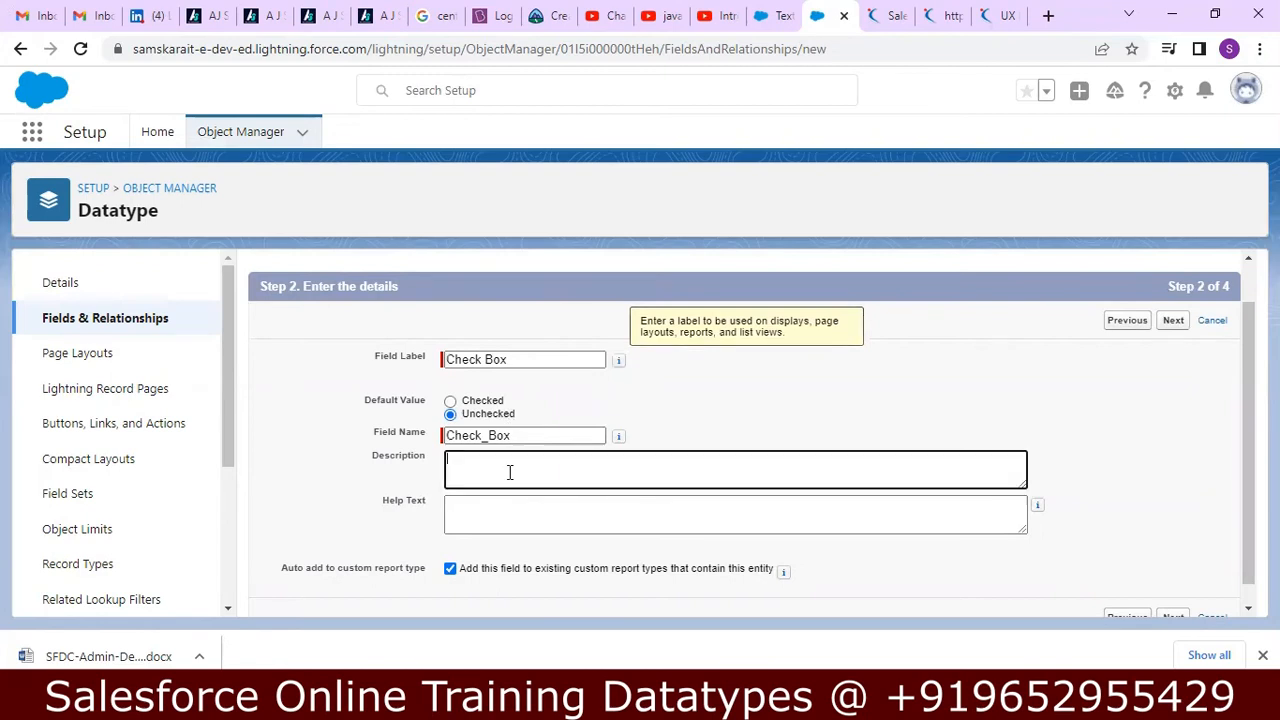
type("Check Box")
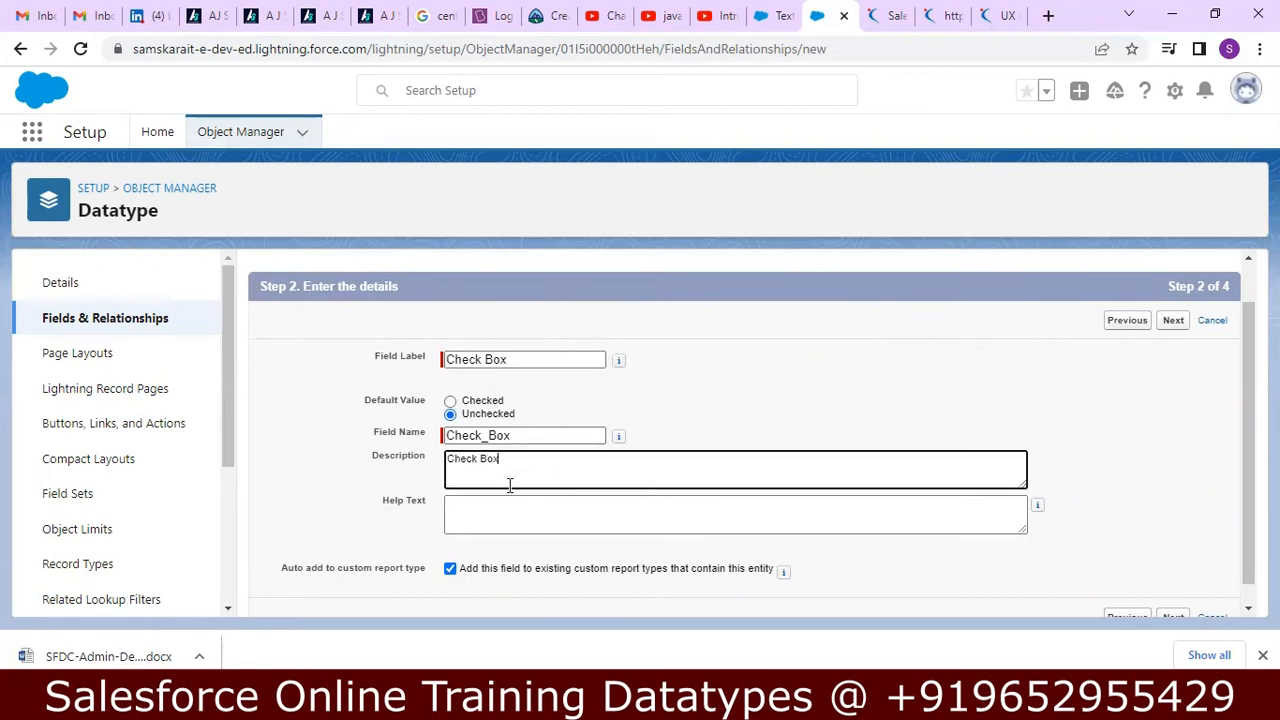
left_click(509, 510)
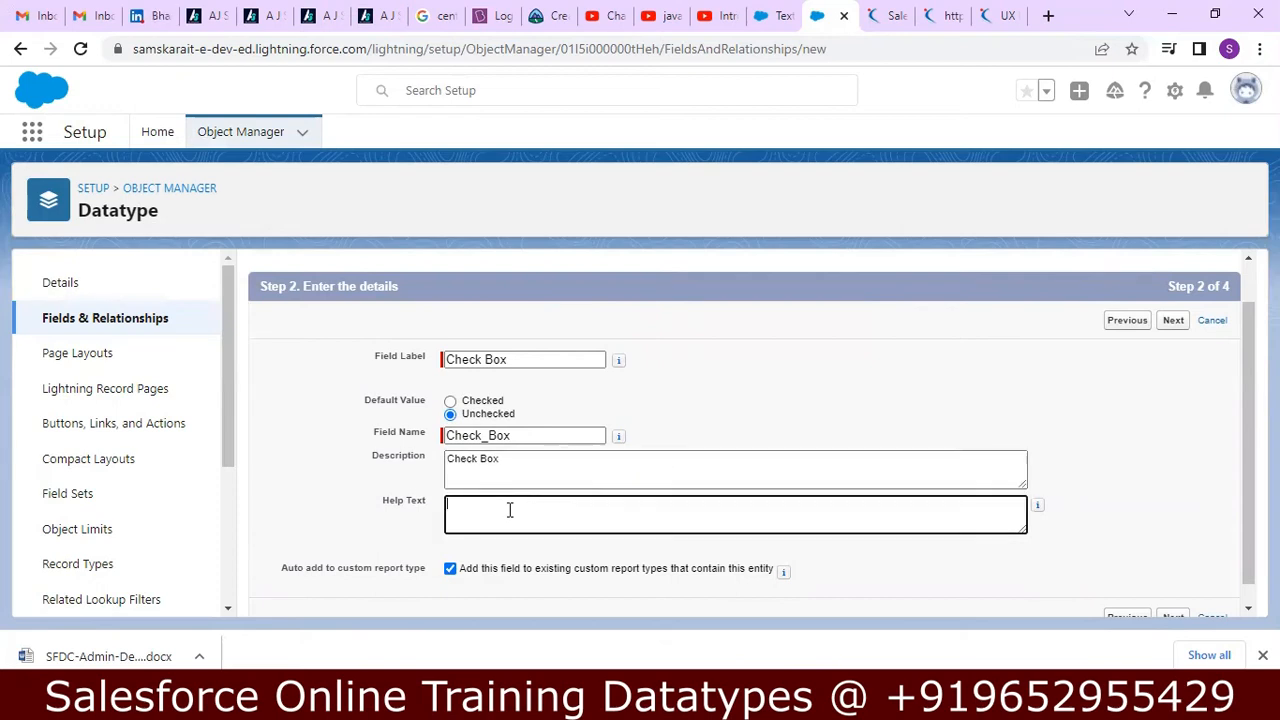
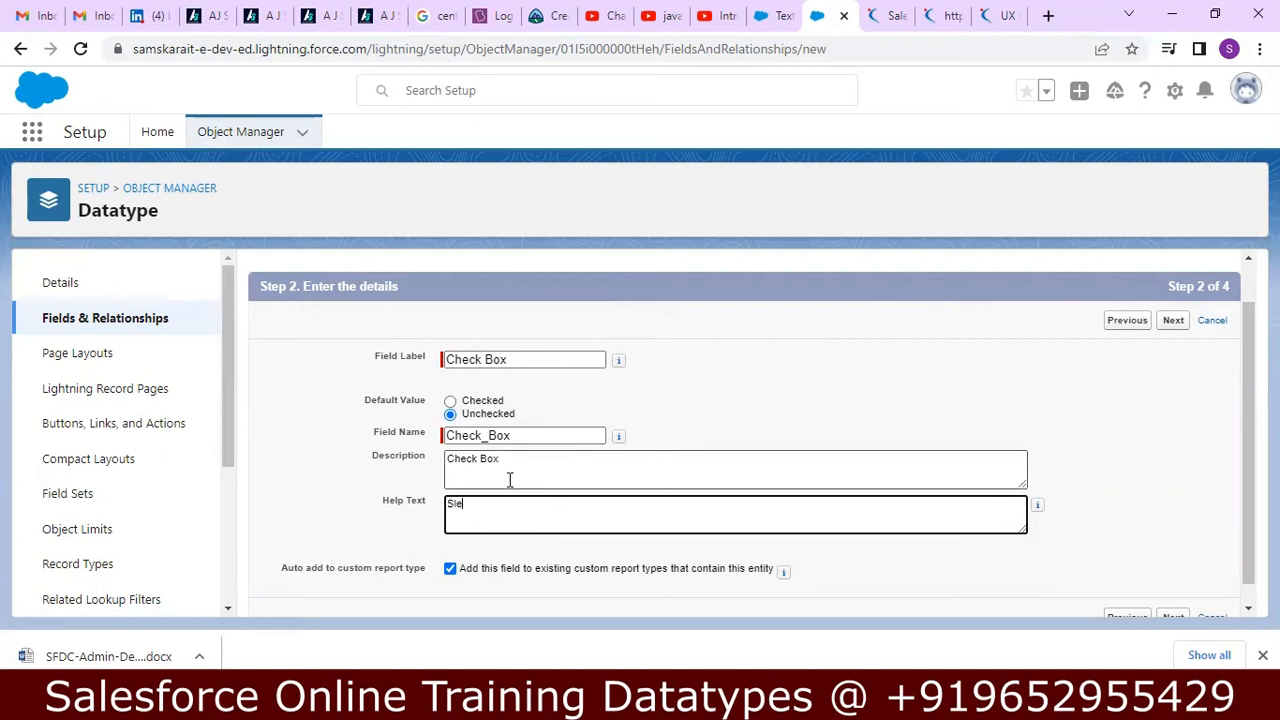
Enter "Select the check box" as the help text and save the Check Box field with the default field-level security and page layout.
type("elect the check box")
scroll(1178, 607, "down", 1)
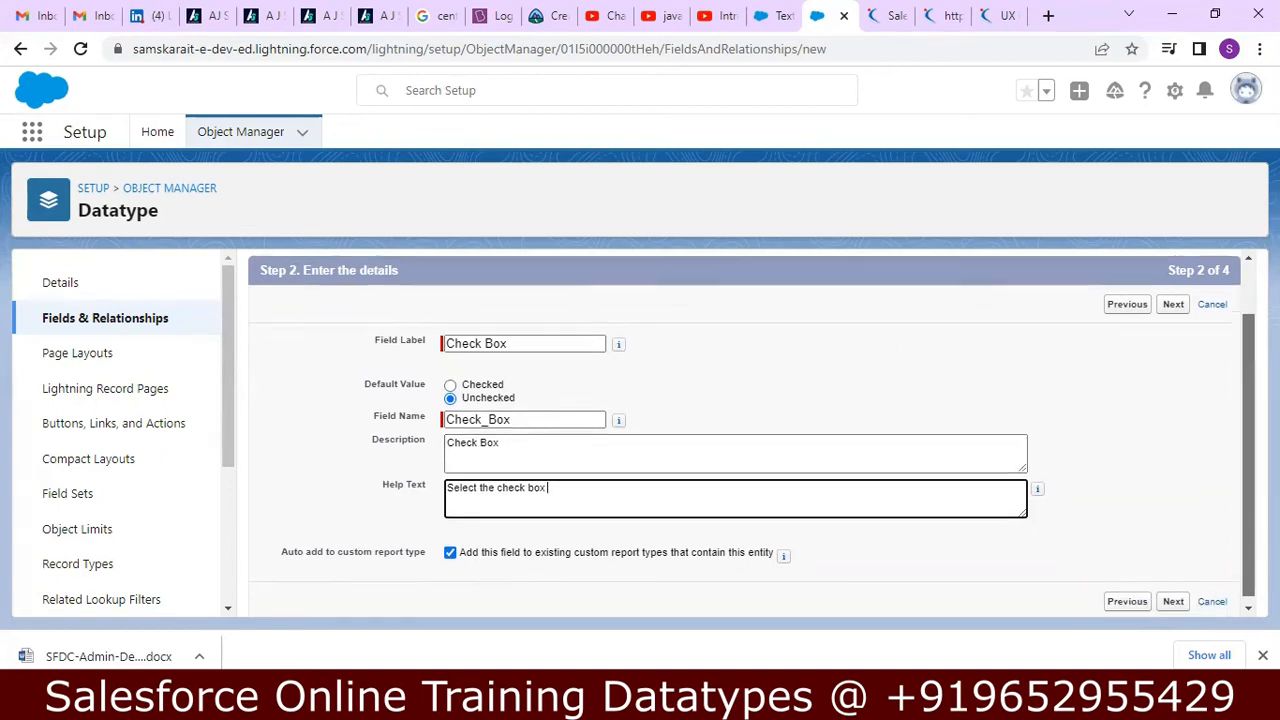
left_click(1174, 598)
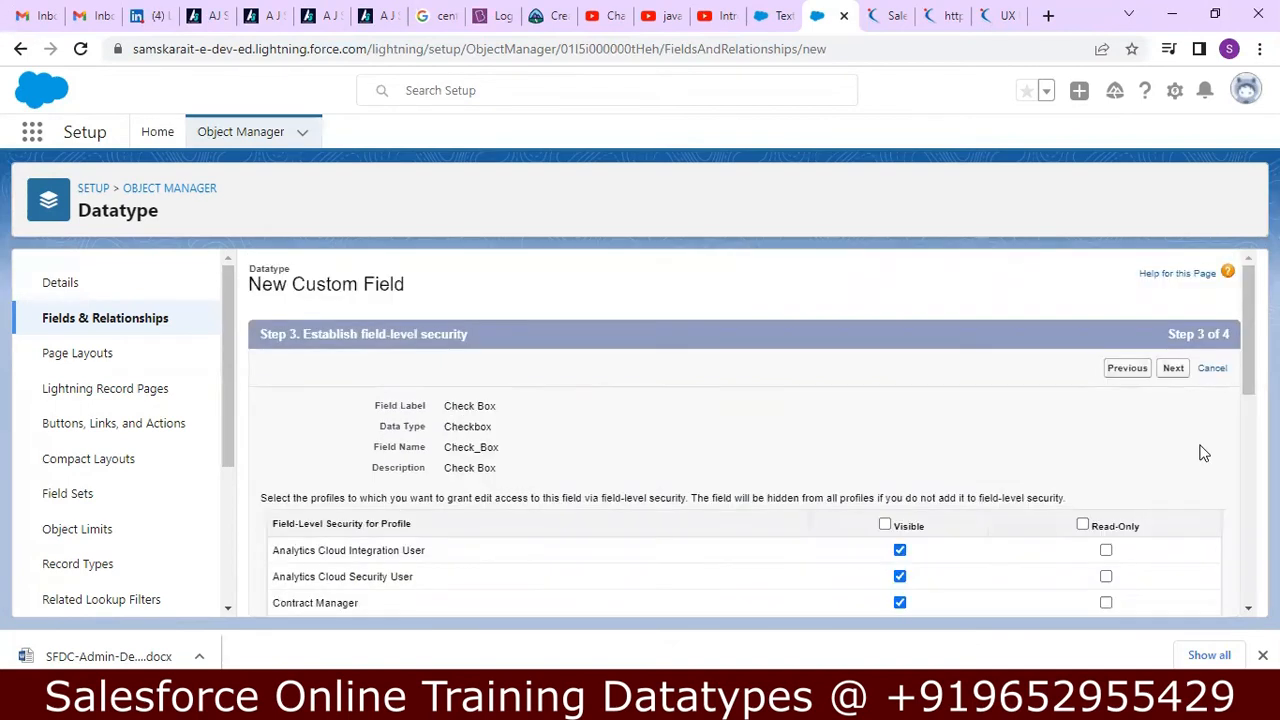
left_click(1174, 369)
left_click(1167, 369)
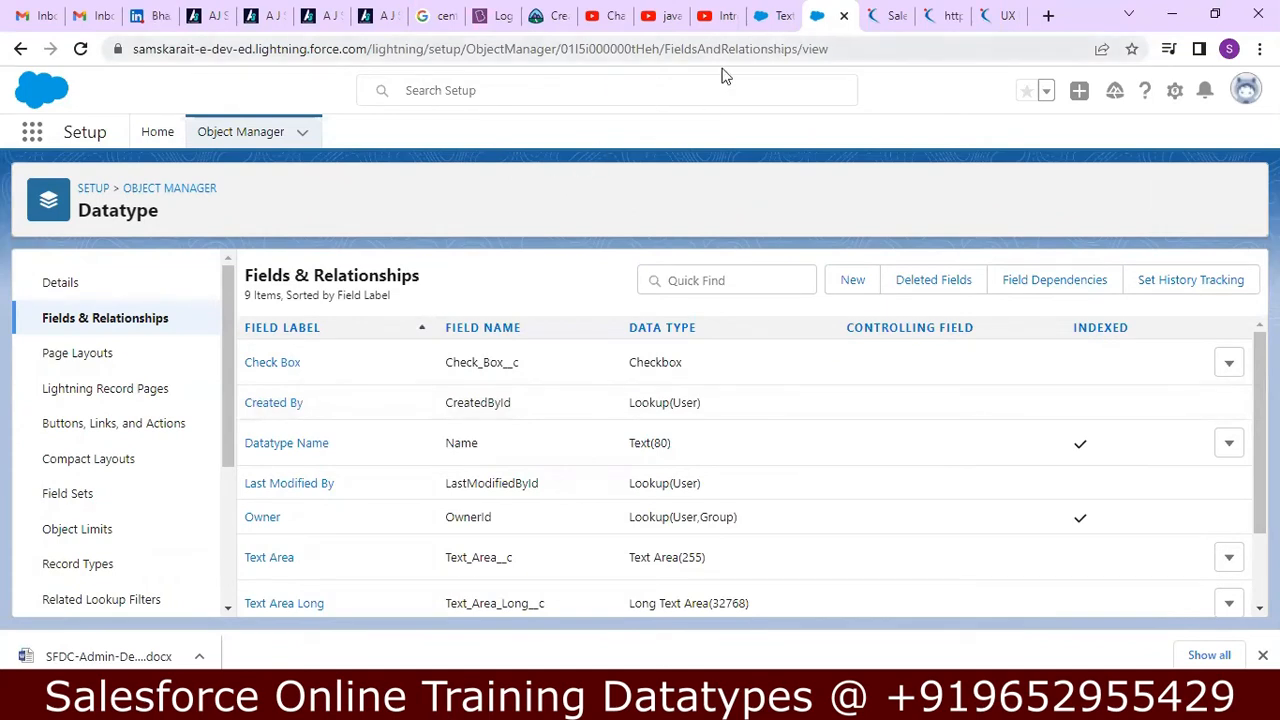
Reload the Sales app's open Datatype record, inspect the New Datatype form for the new checkbox field, and close the form.
left_click(778, 15)
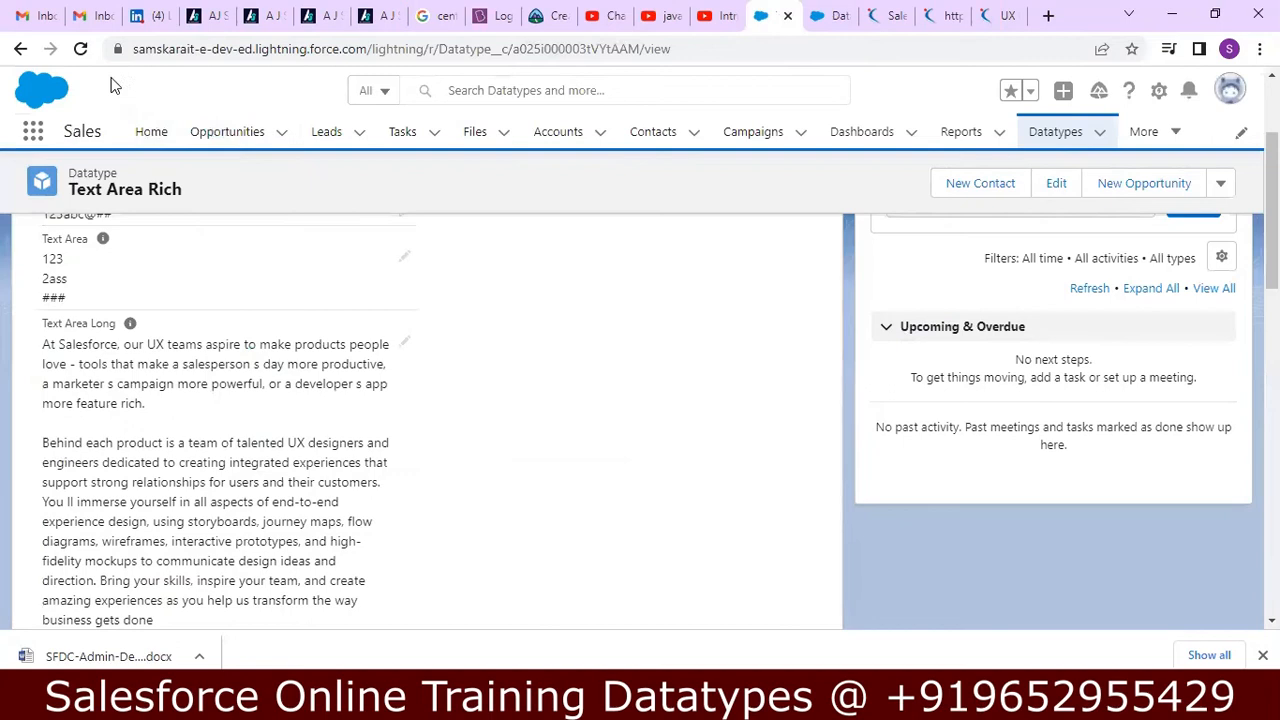
left_click(79, 49)
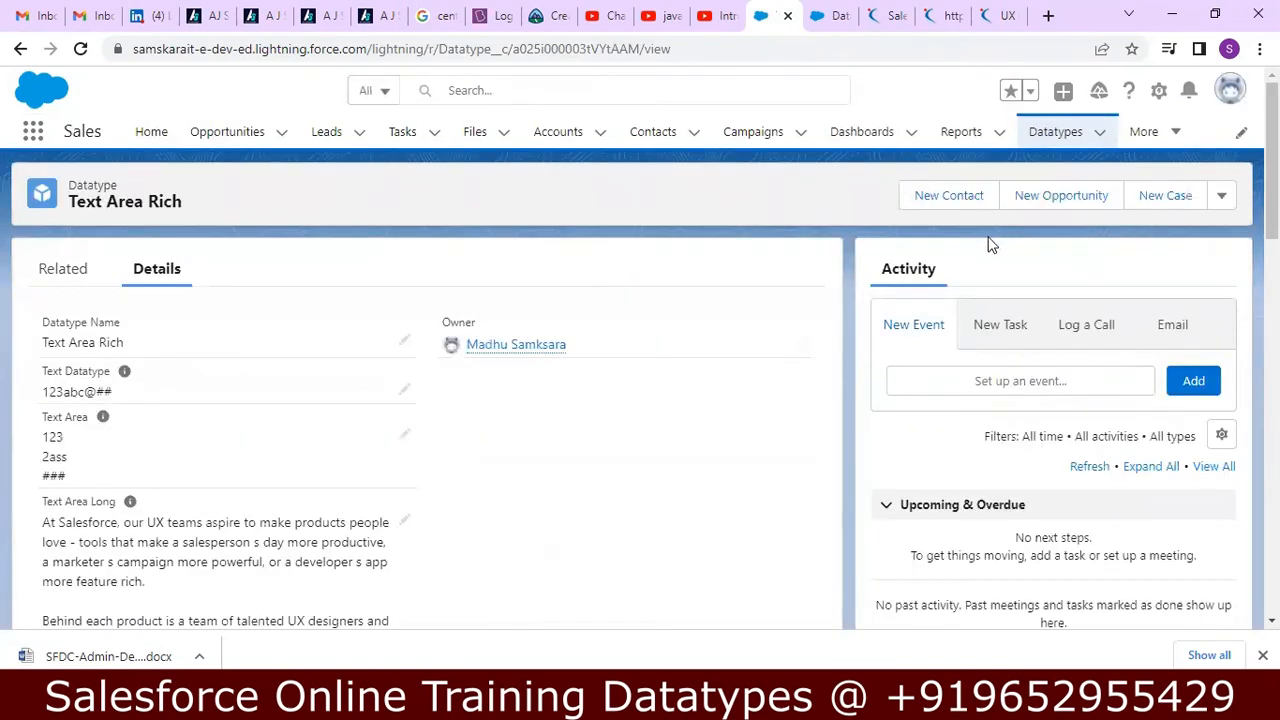
left_click(1058, 137)
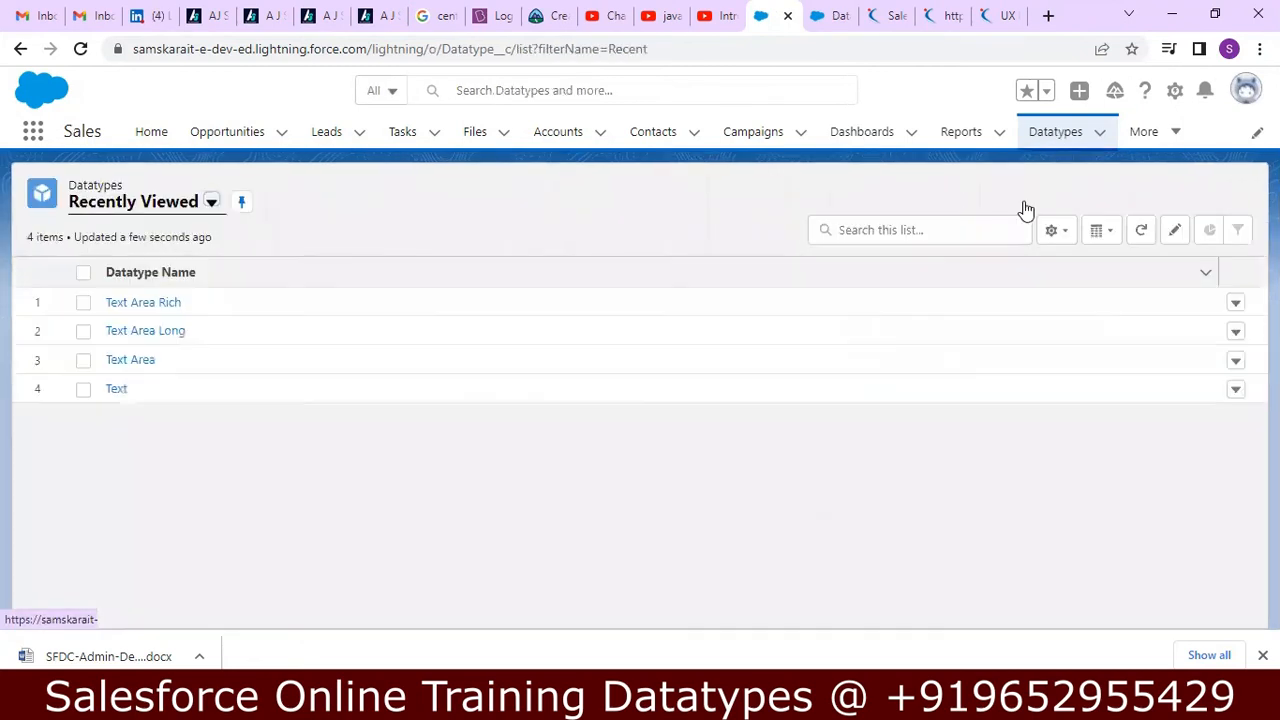
left_click(1046, 203)
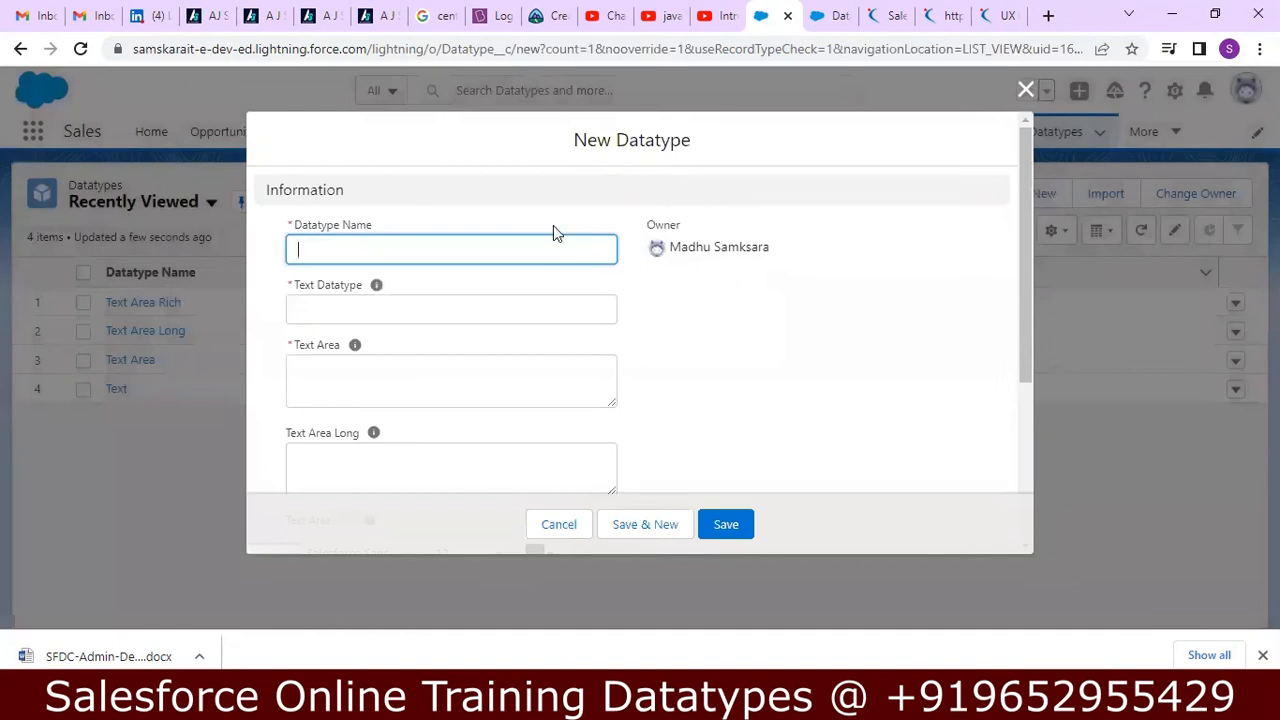
left_click_drag(1023, 234, 1031, 438)
left_click_drag(1036, 360, 1065, 137)
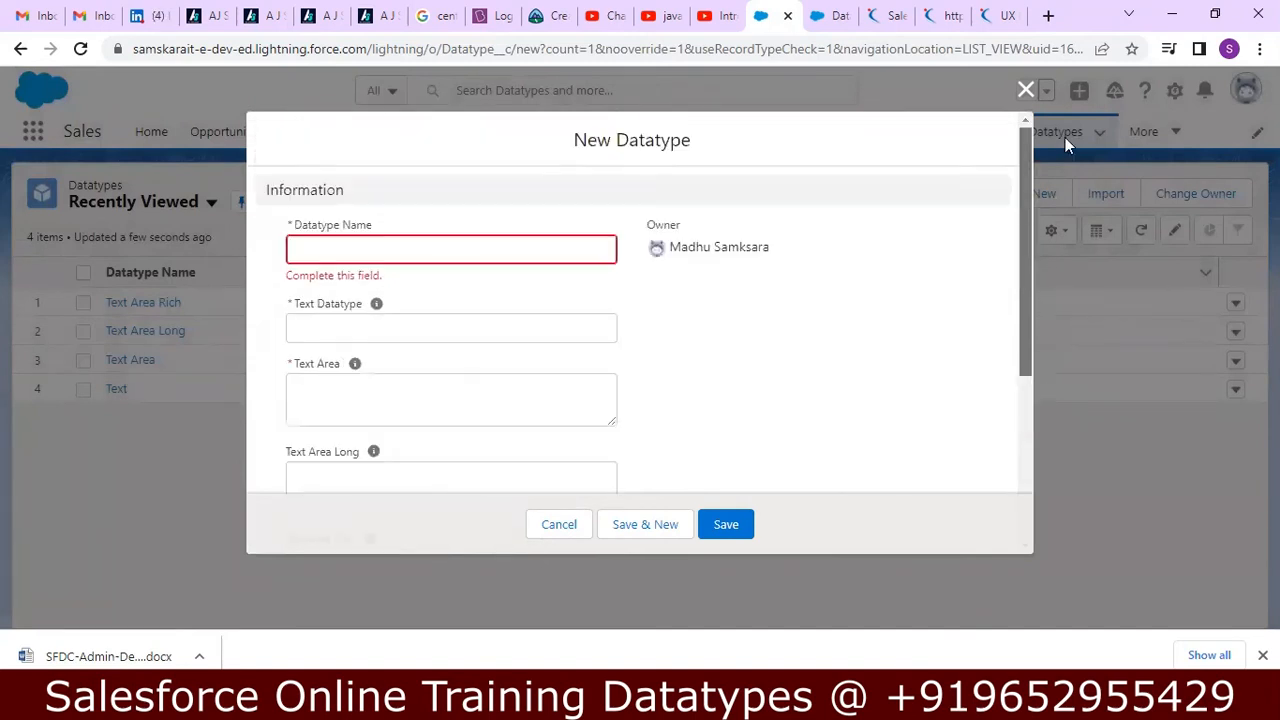
left_click(1026, 90)
Reload the Setup page and the Datatypes list, recheck the New Datatype form for the checkbox field, and close it.
left_click(823, 13)
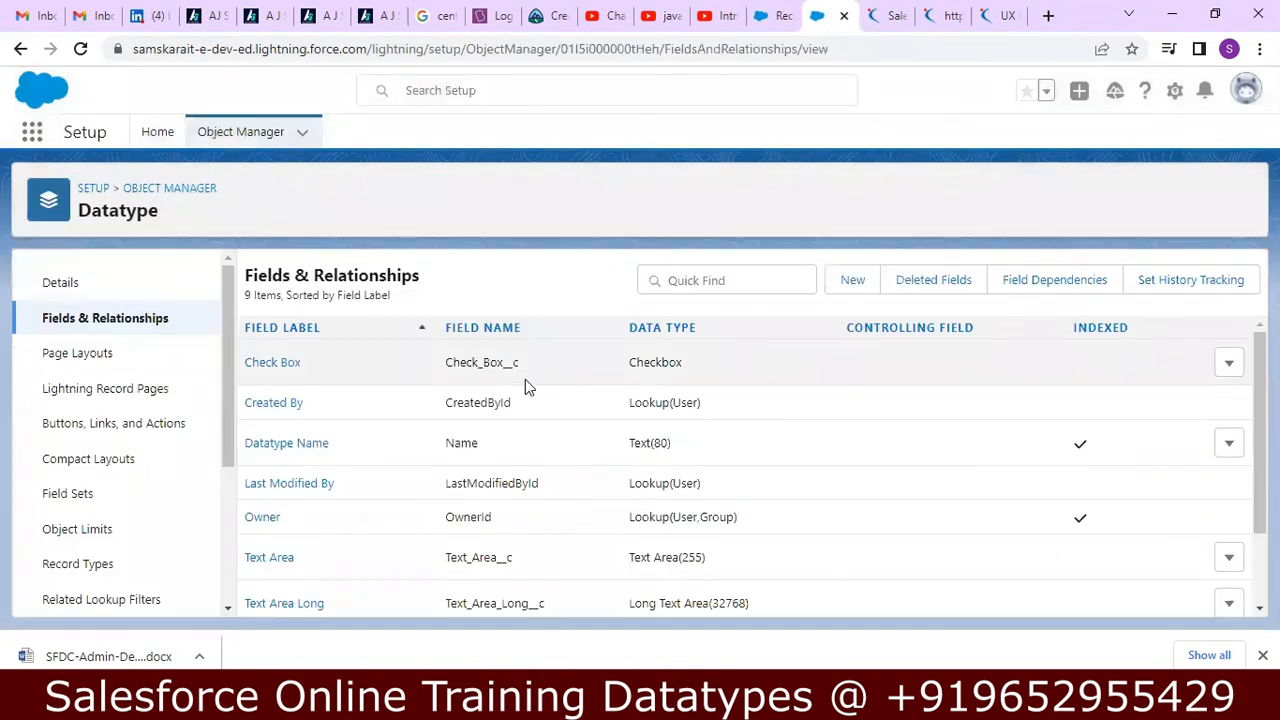
left_click(82, 50)
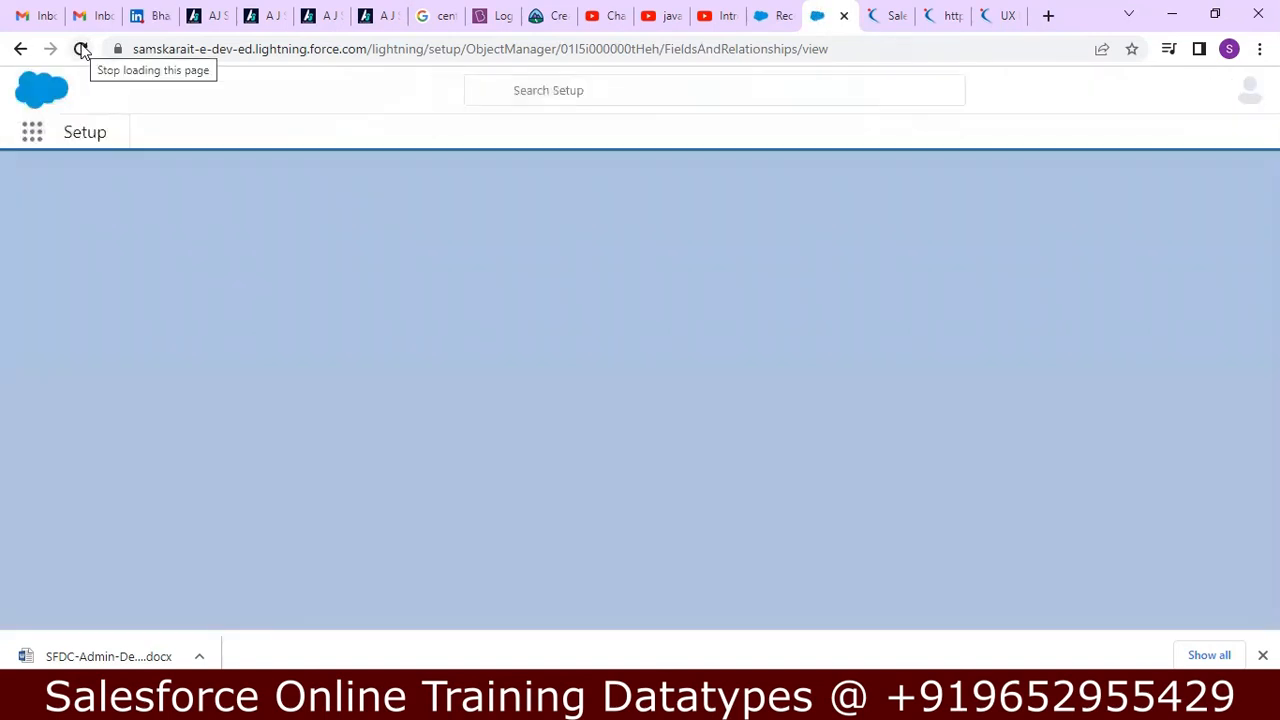
left_click(778, 18)
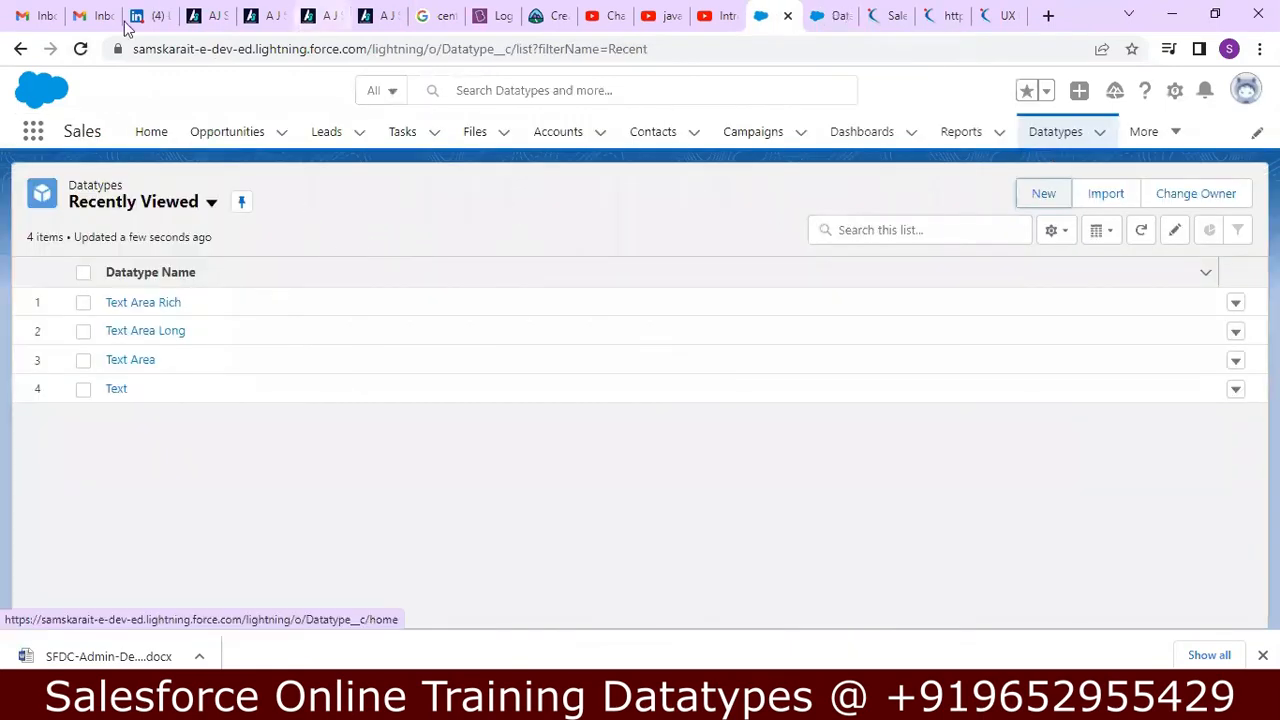
left_click(84, 50)
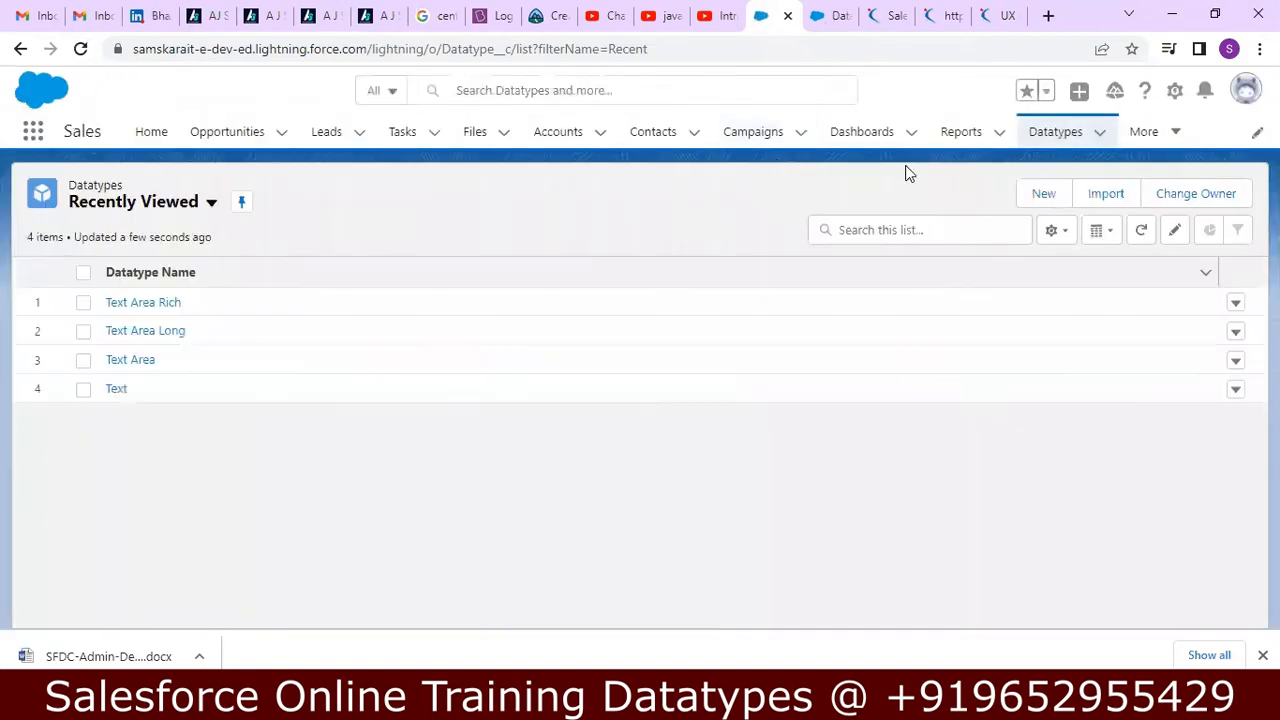
left_click(1038, 196)
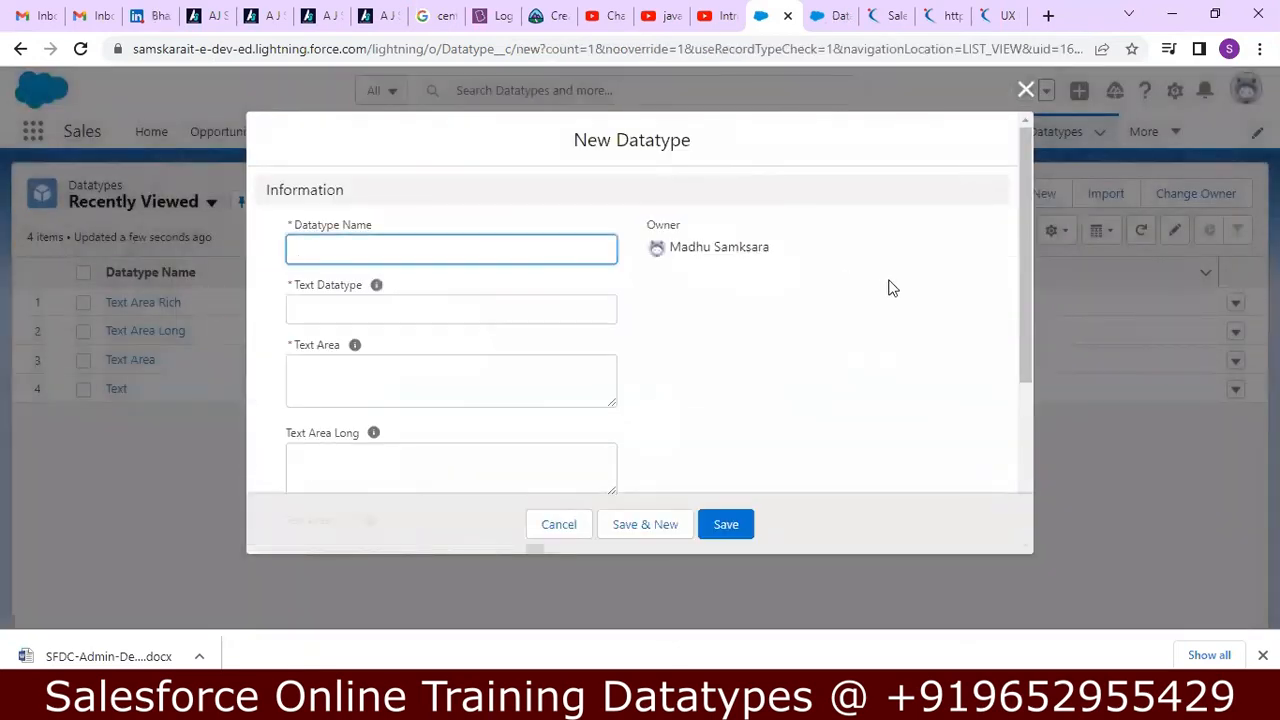
left_click_drag(1018, 220, 1044, 193)
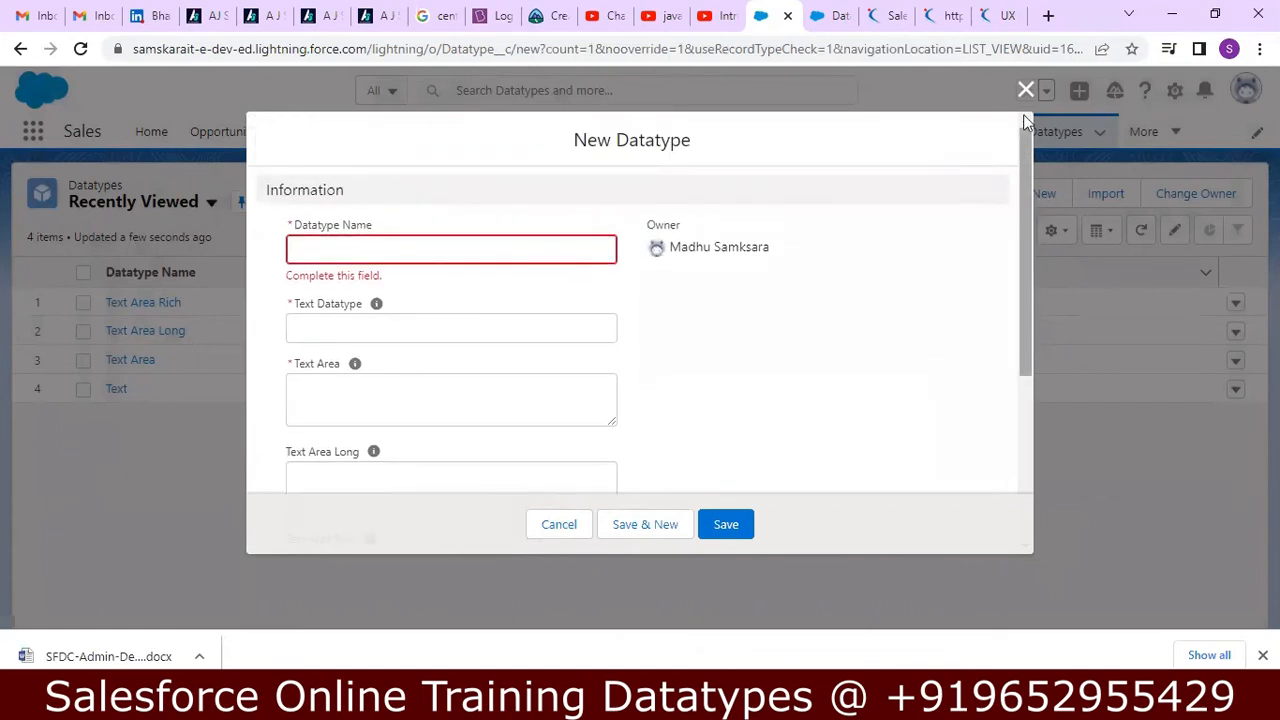
left_click(1026, 89)
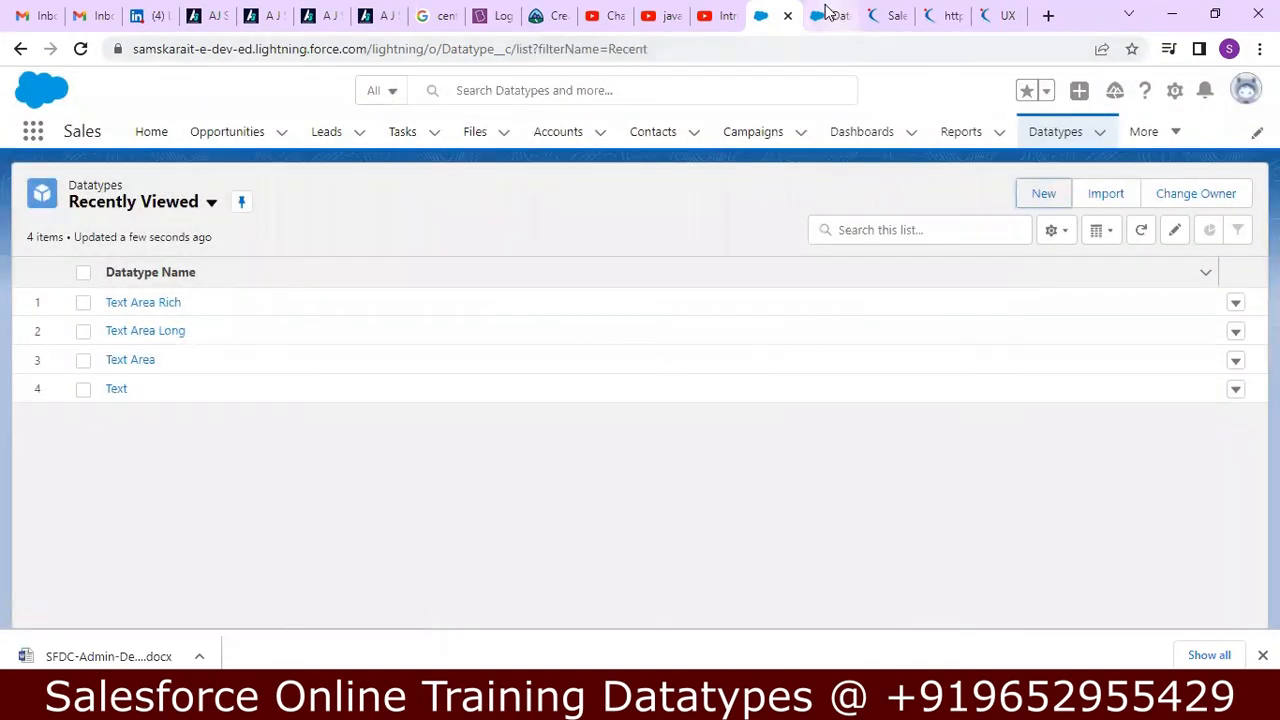
Switch to Notepad++ and read the notes on the Checkbox, Date and Time data types.
left_click(828, 14)
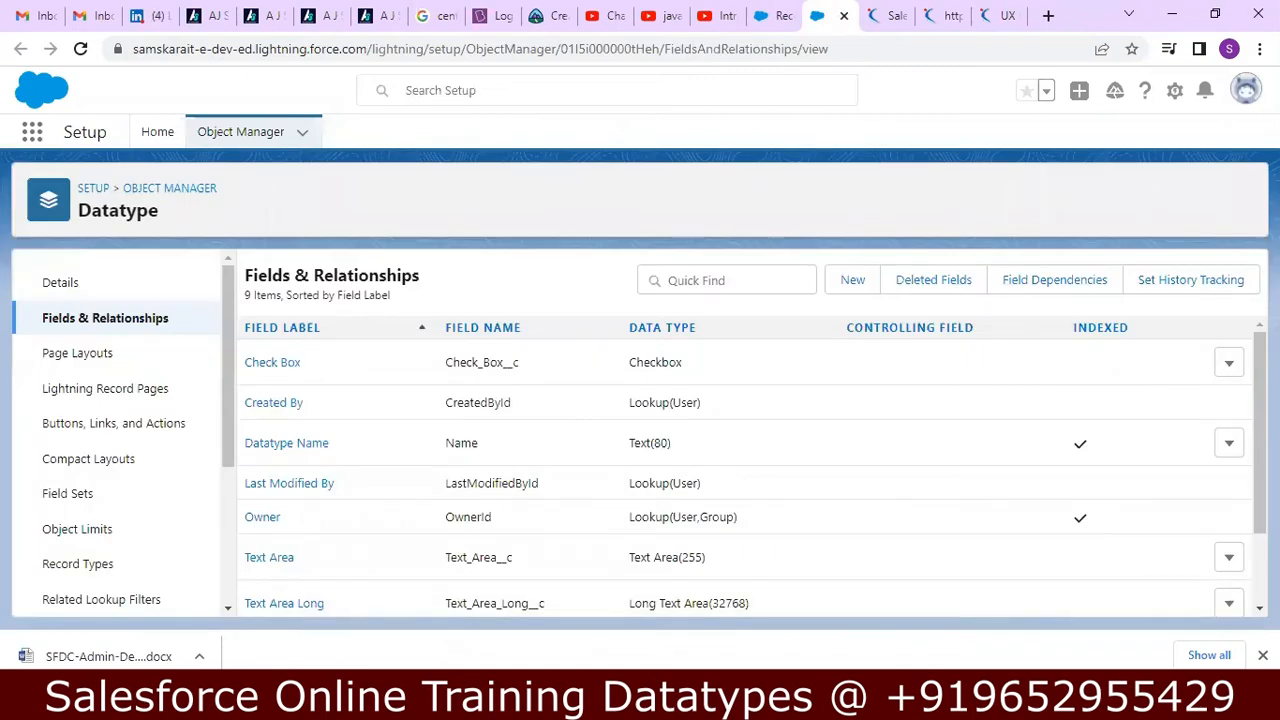
left_click(578, 698)
left_click(634, 456)
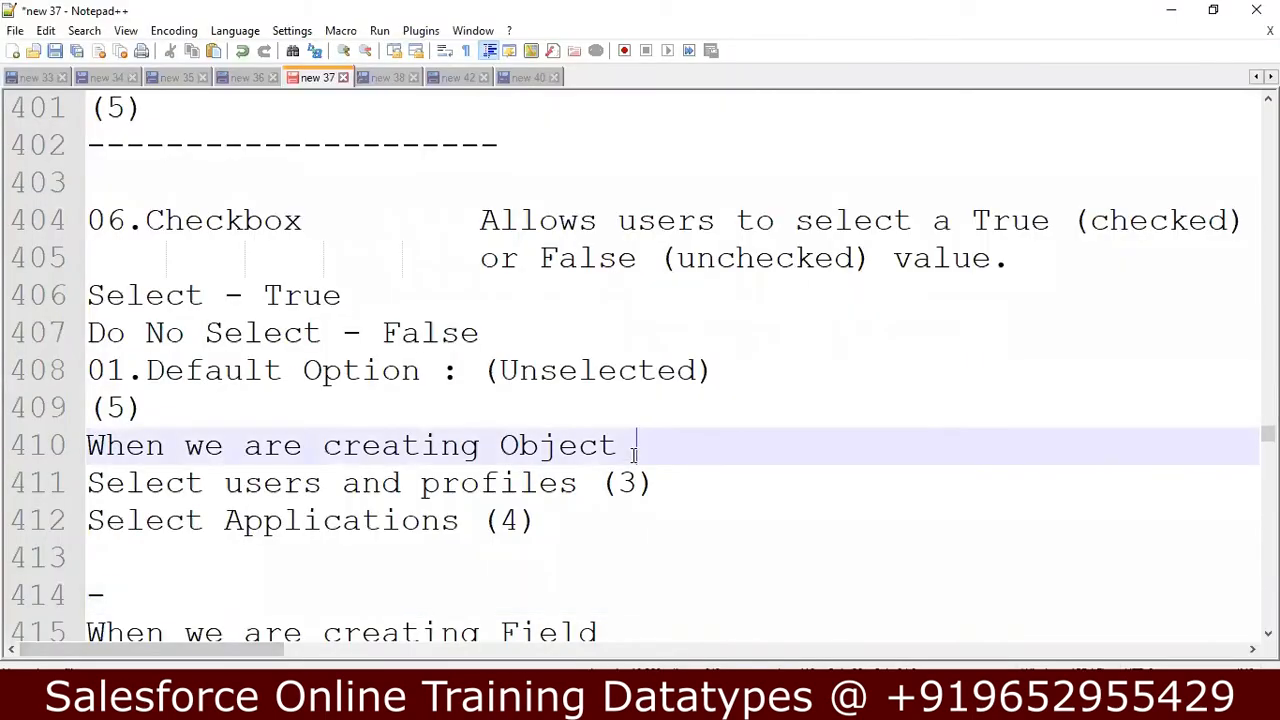
key("Down")
key("Down")
key("Down")
key("Down")
key("Down")
key("Down")
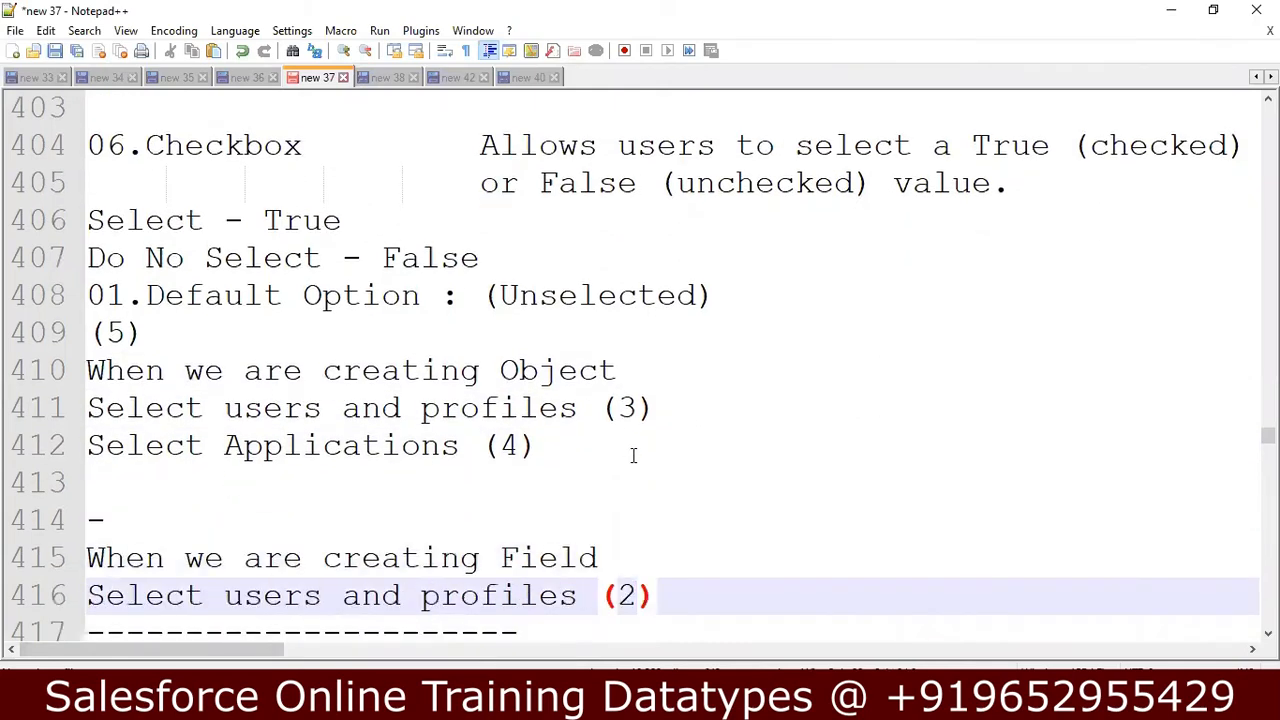
key("Down")
key("Down")
key("Down")
key("Down")
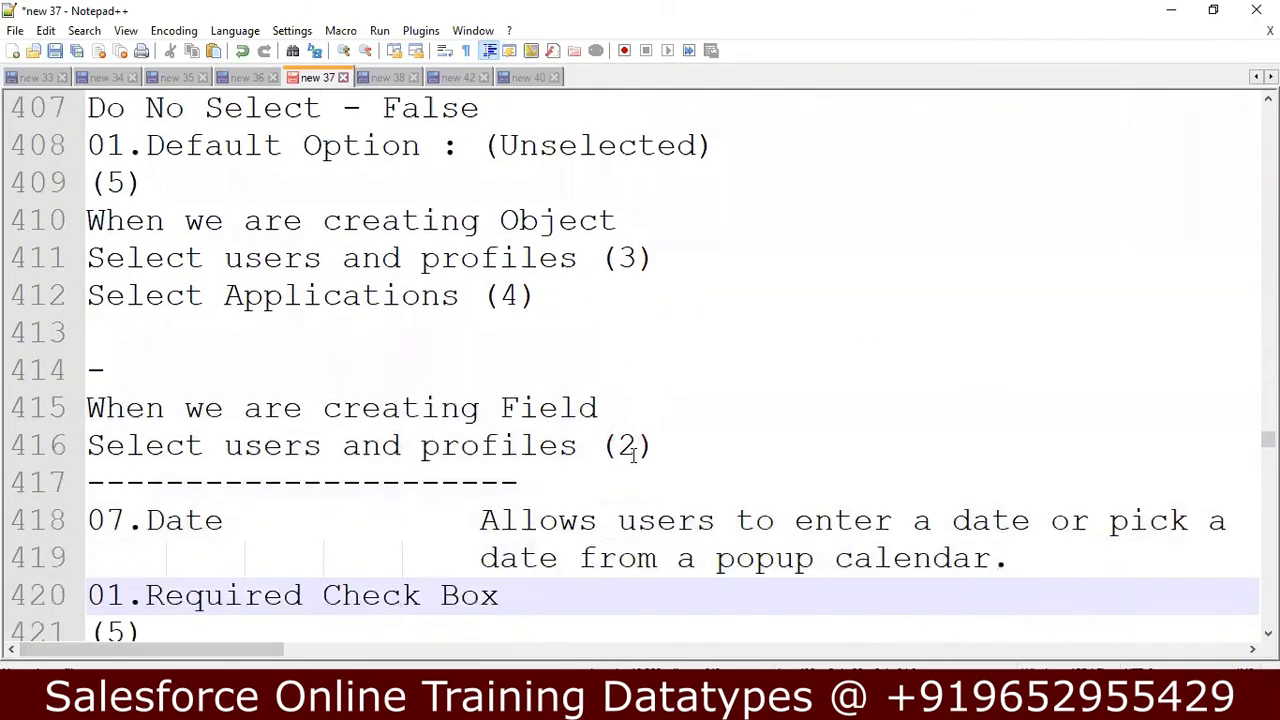
key("Down")
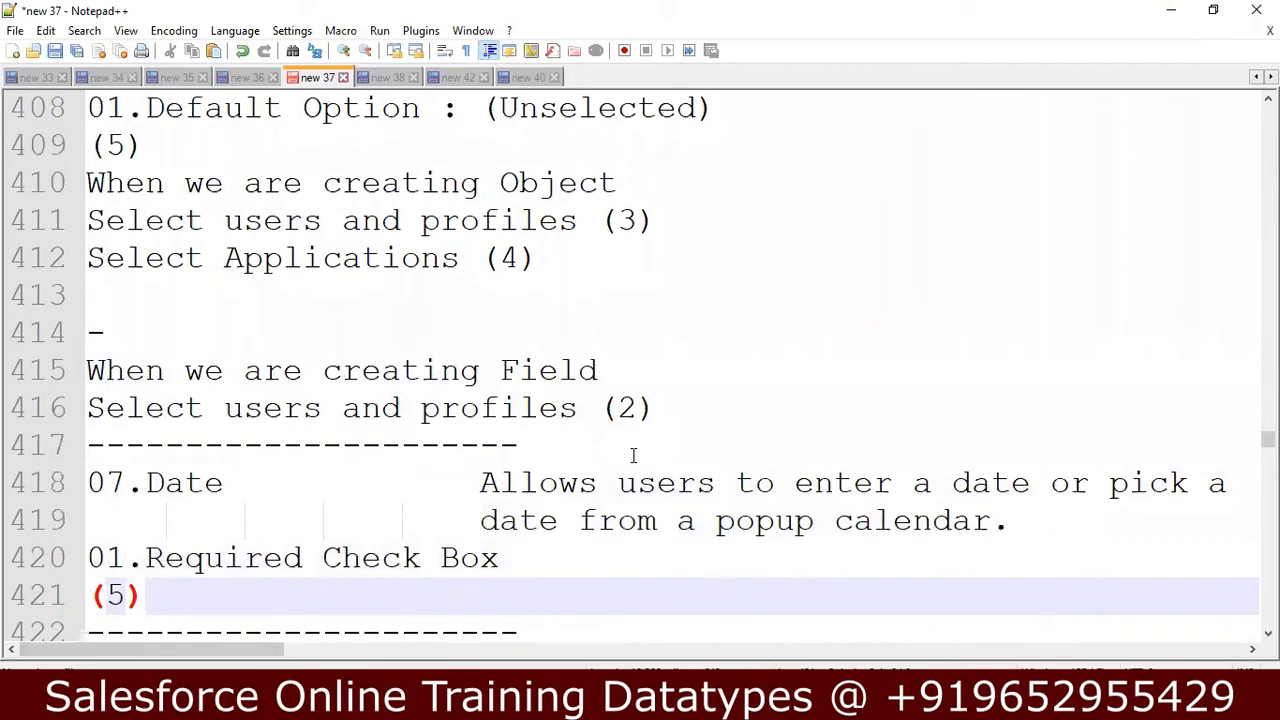
key("Down")
key("Down")
key("Down")
key("Down")
key("Down")
key("Down")
key("Down")
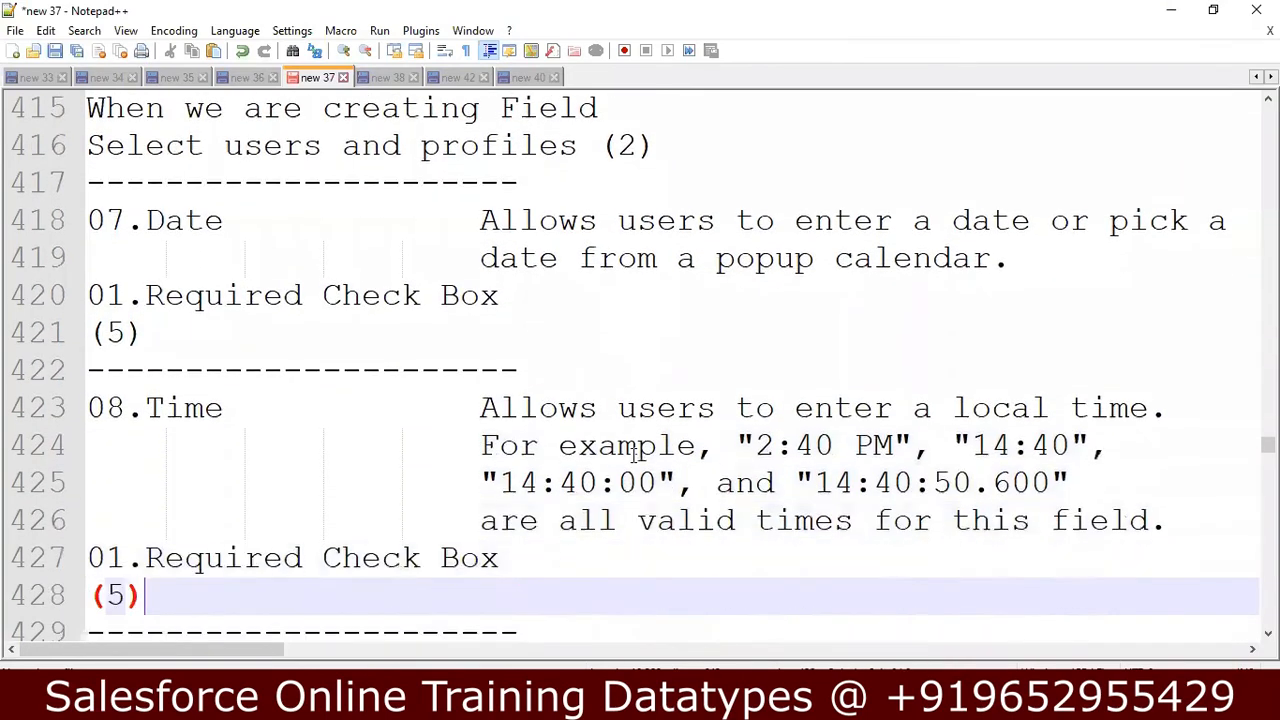
key("Down")
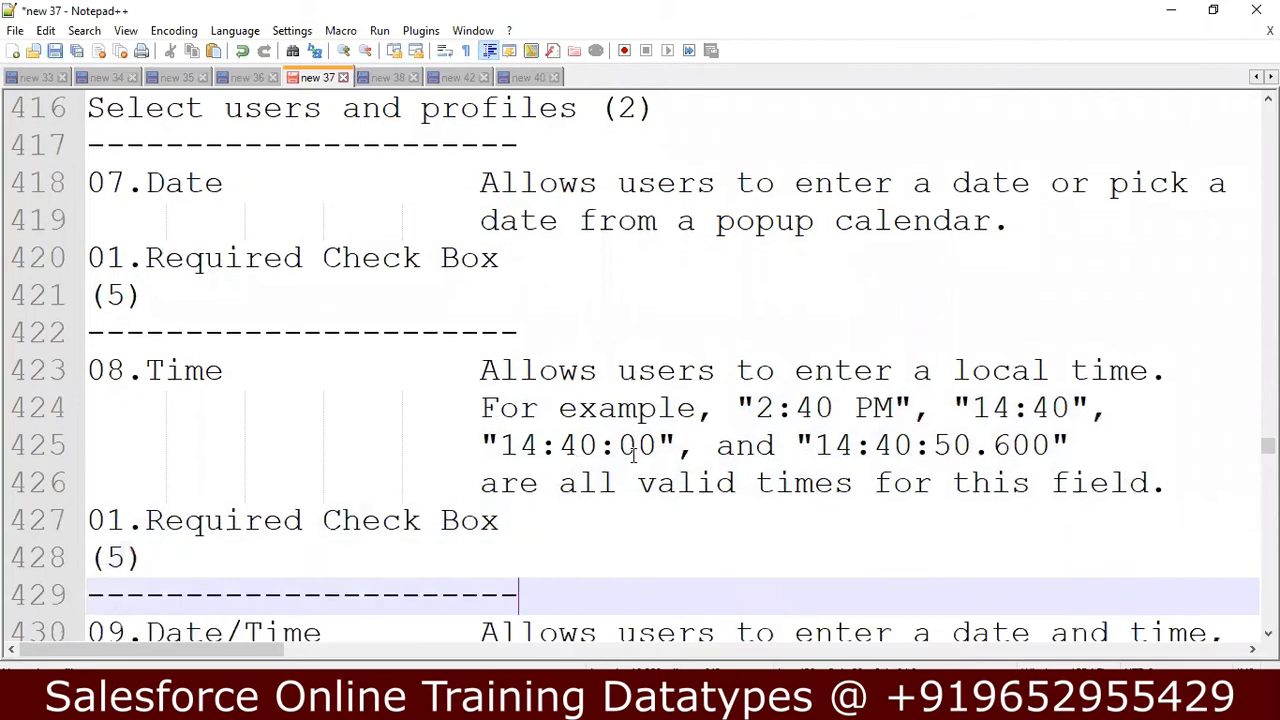
left_click(720, 220)
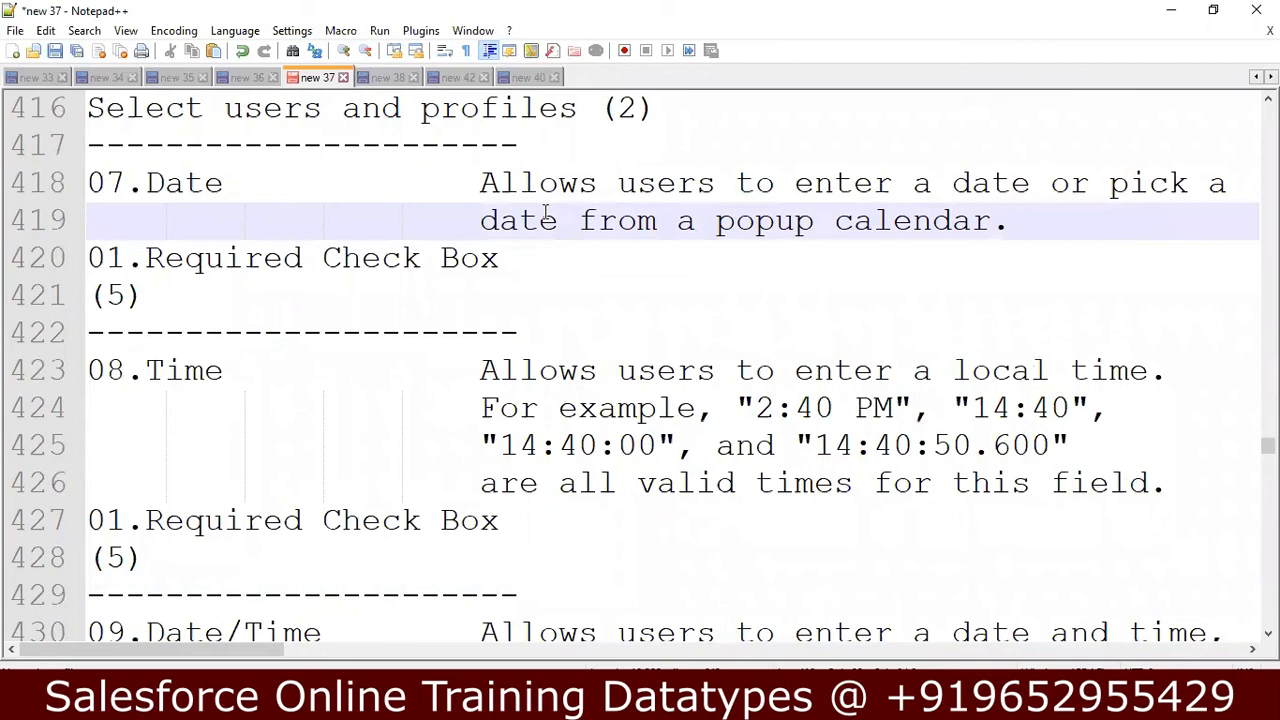
Return to Chrome, start a new custom field on the Datatype object with the Date data type, and continue to its details.
left_click(330, 703)
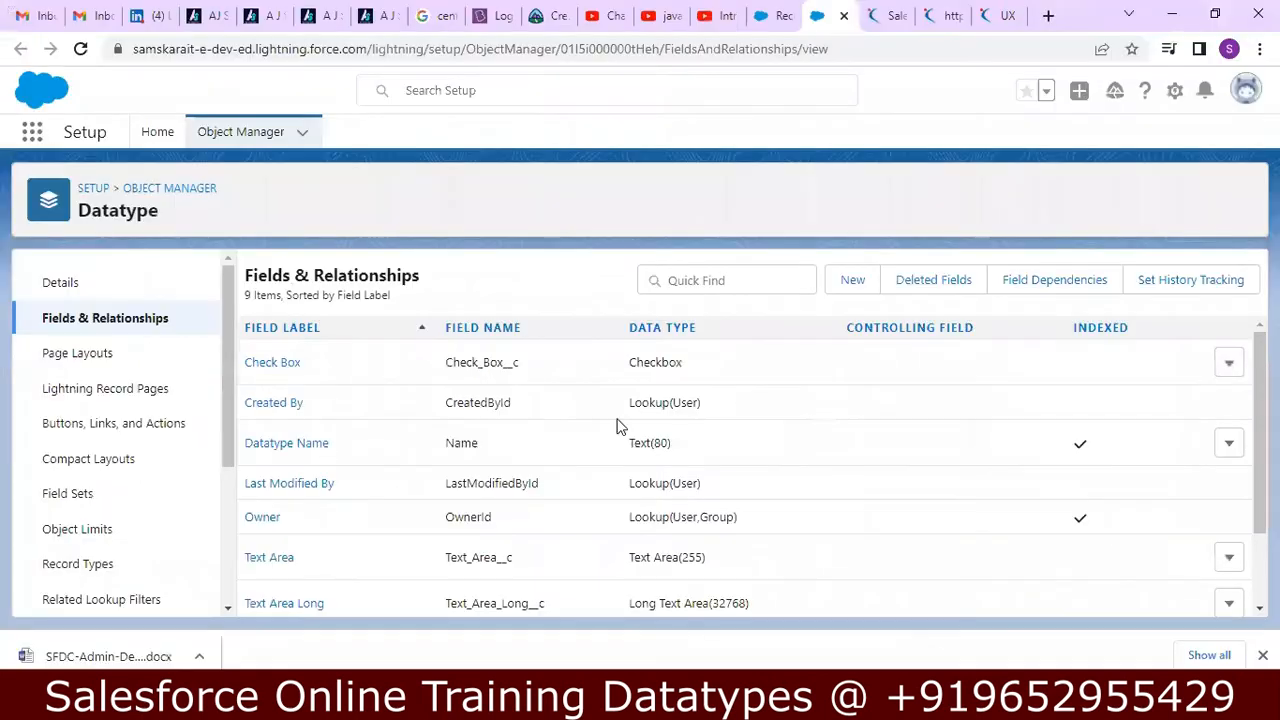
left_click(851, 280)
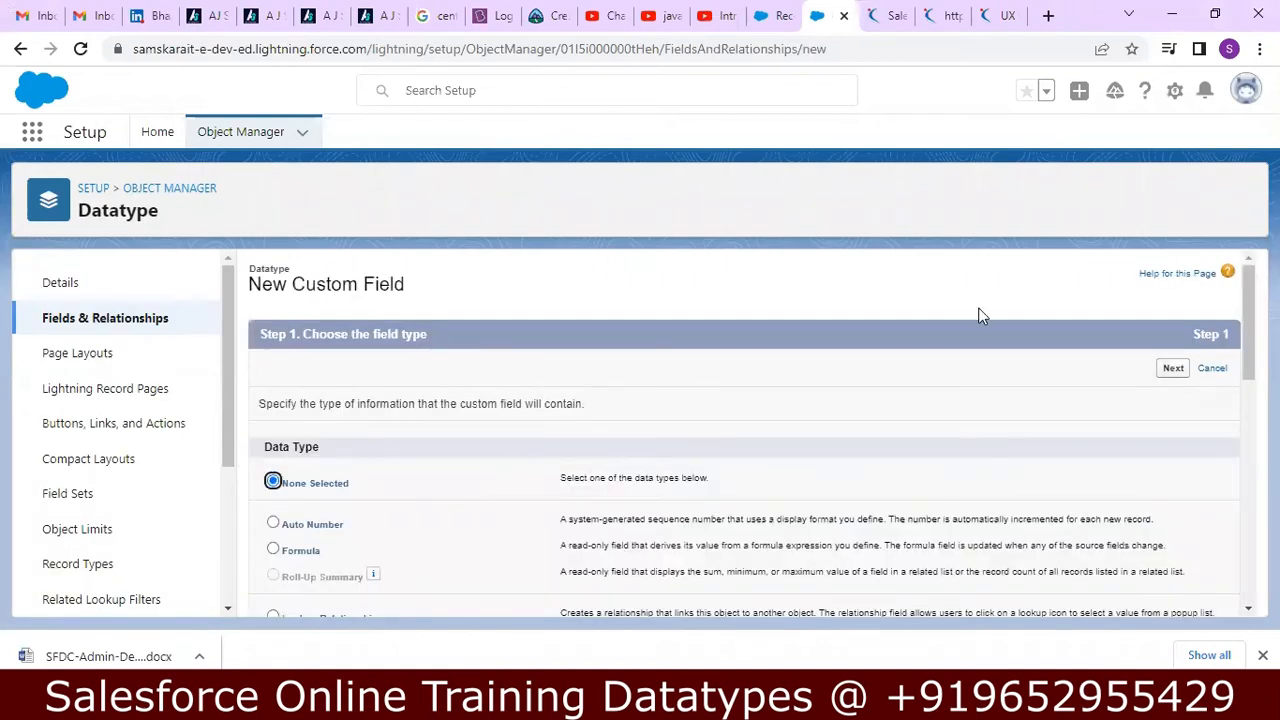
scroll(745, 430, "down", 3)
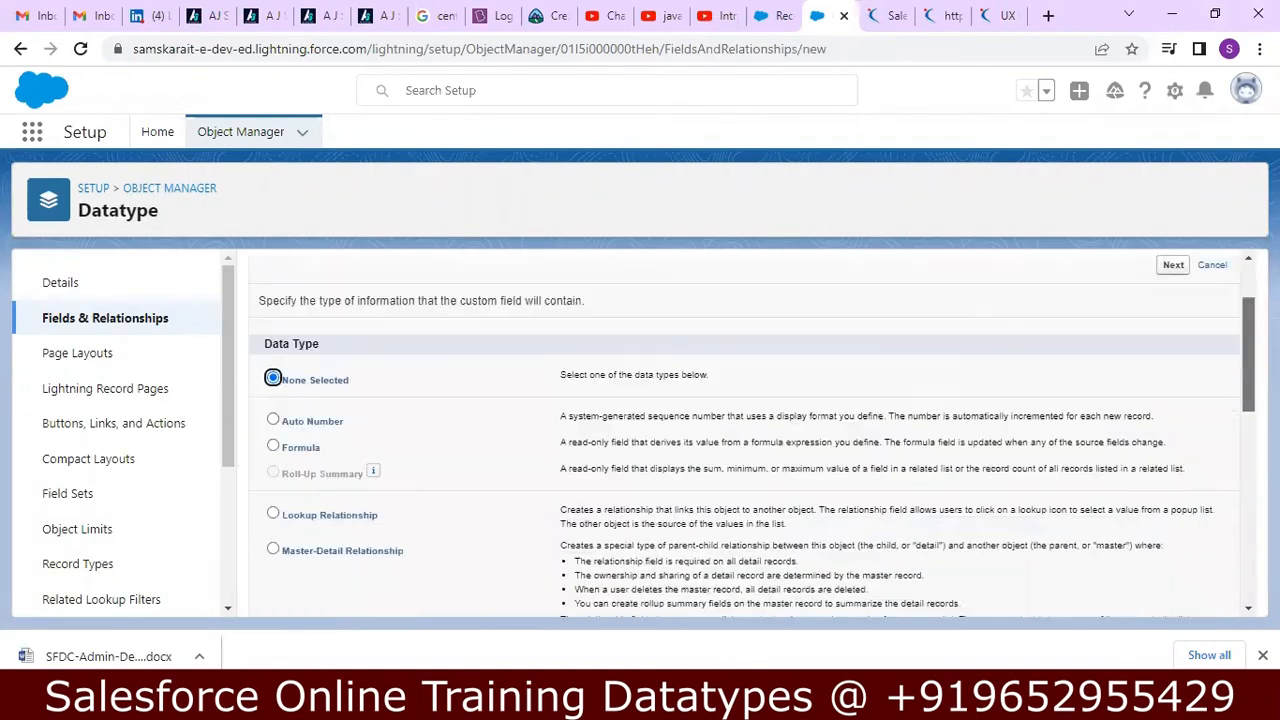
scroll(903, 510, "down", 5)
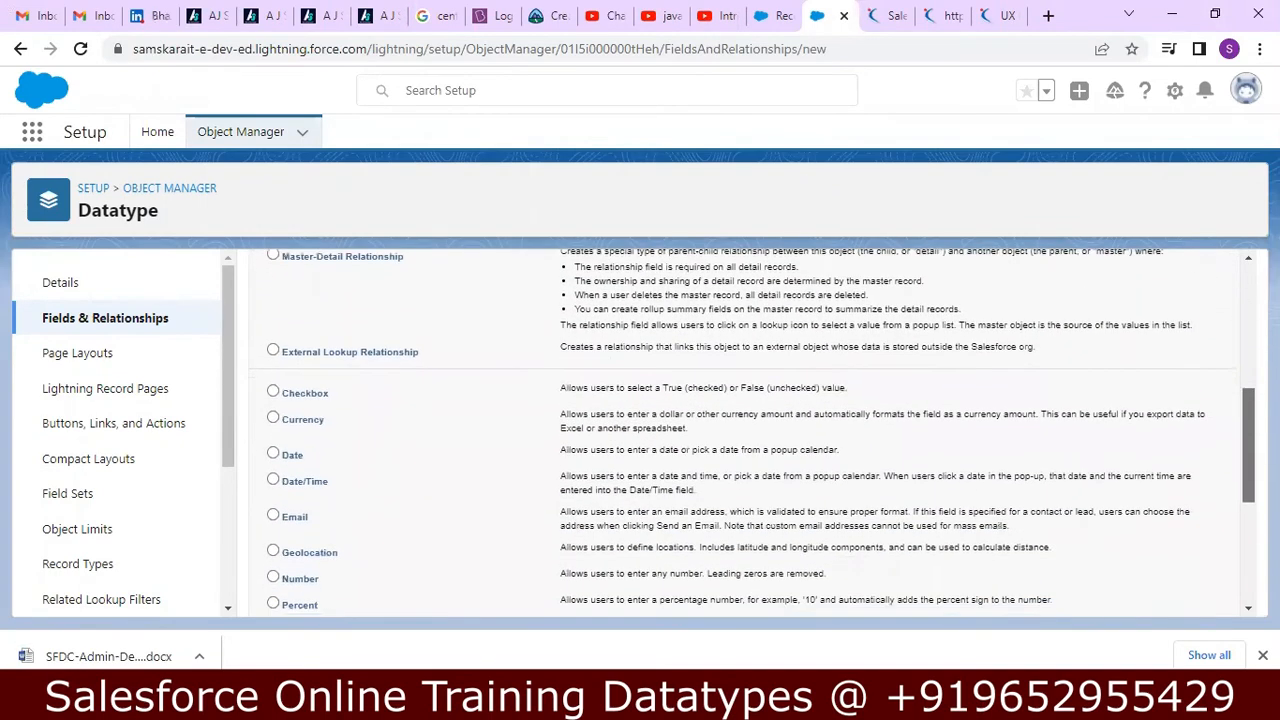
left_click(274, 455)
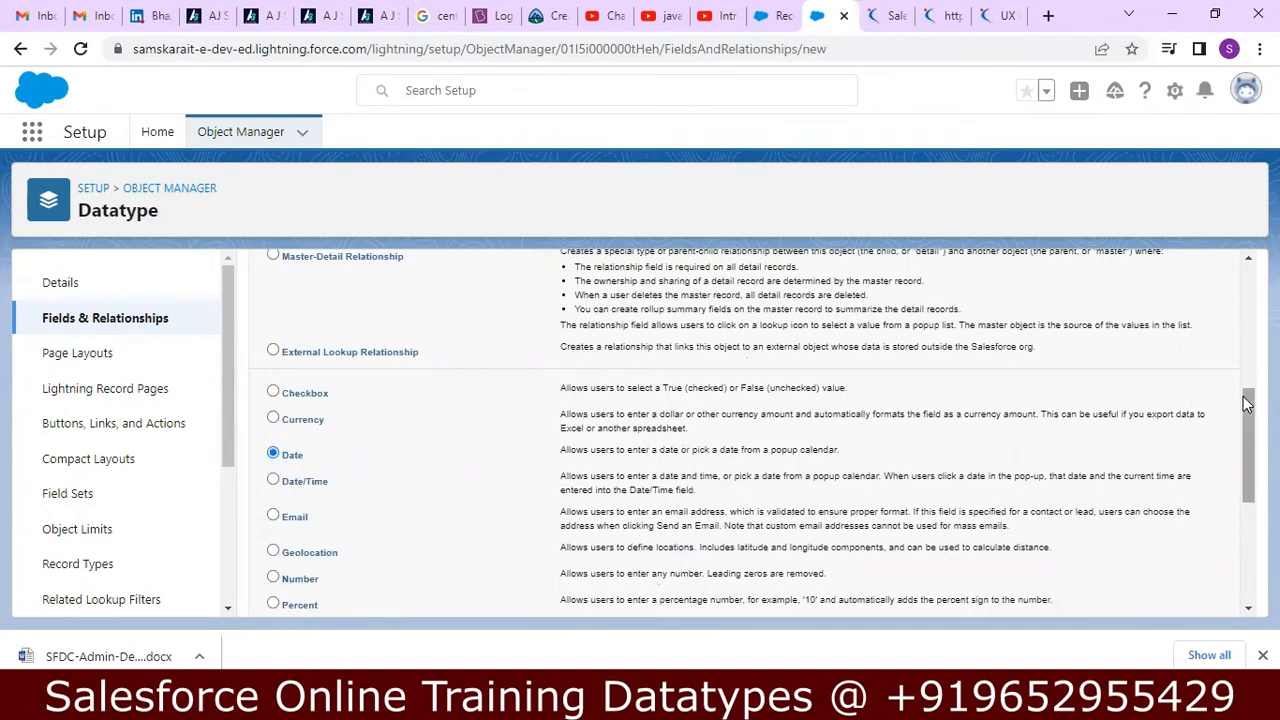
left_click_drag(1246, 414, 1242, 512)
left_click(1172, 595)
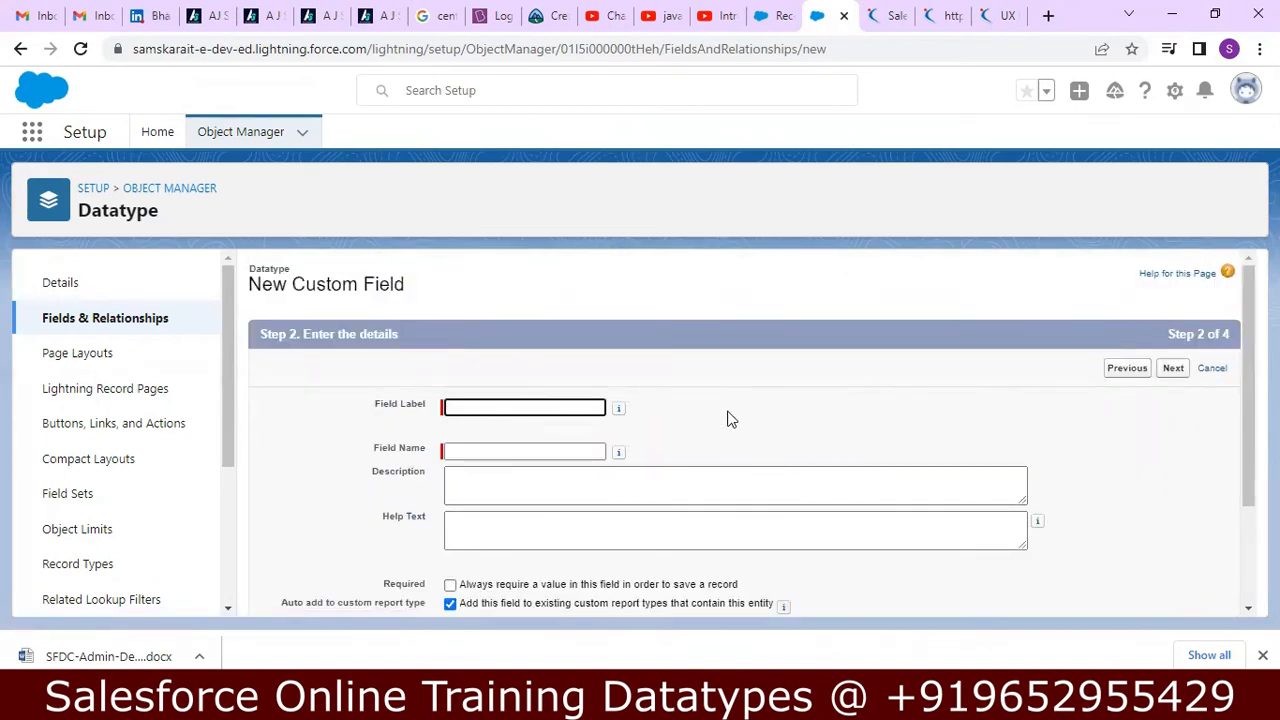
Enter Date as the field label and name, "Date Field" as the description, and "Select Date from Calendar" as the help text.
type("Date")
key("Tab")
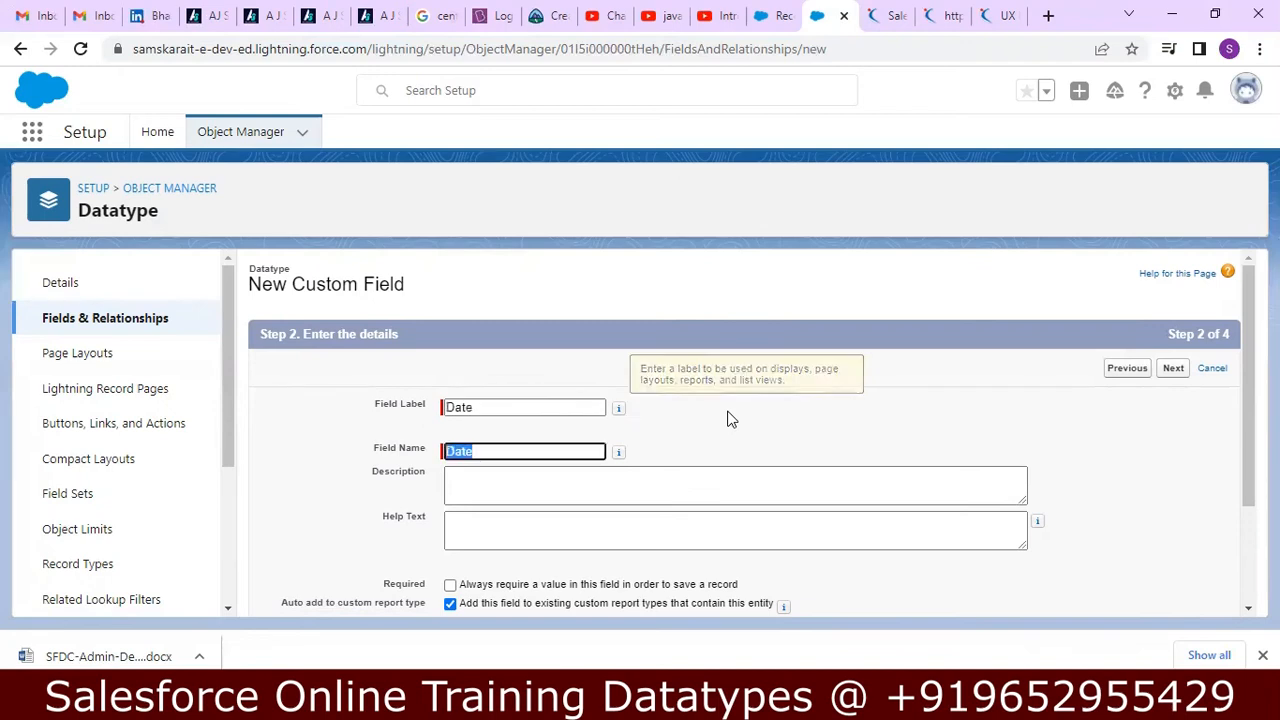
left_click(686, 480)
type("E")
key("BackSpace")
type("date F")
key("Tab")
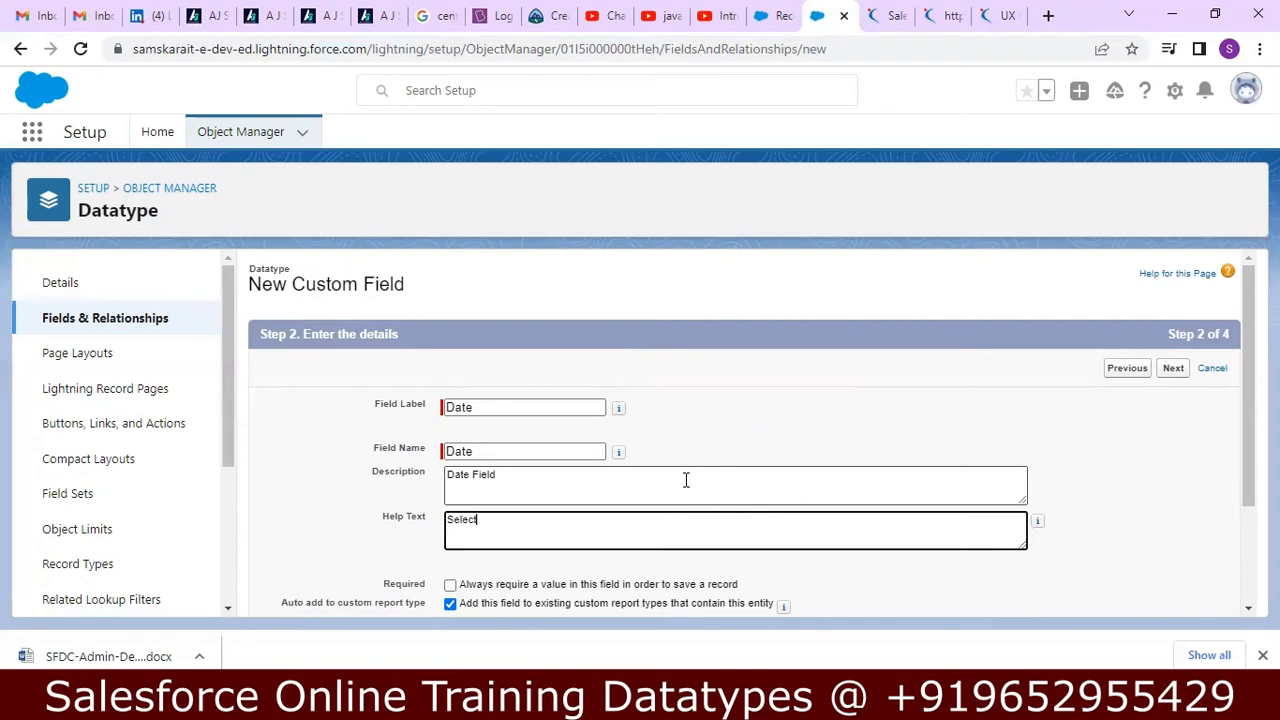
type("te ")
type("from Calen")
type("der")
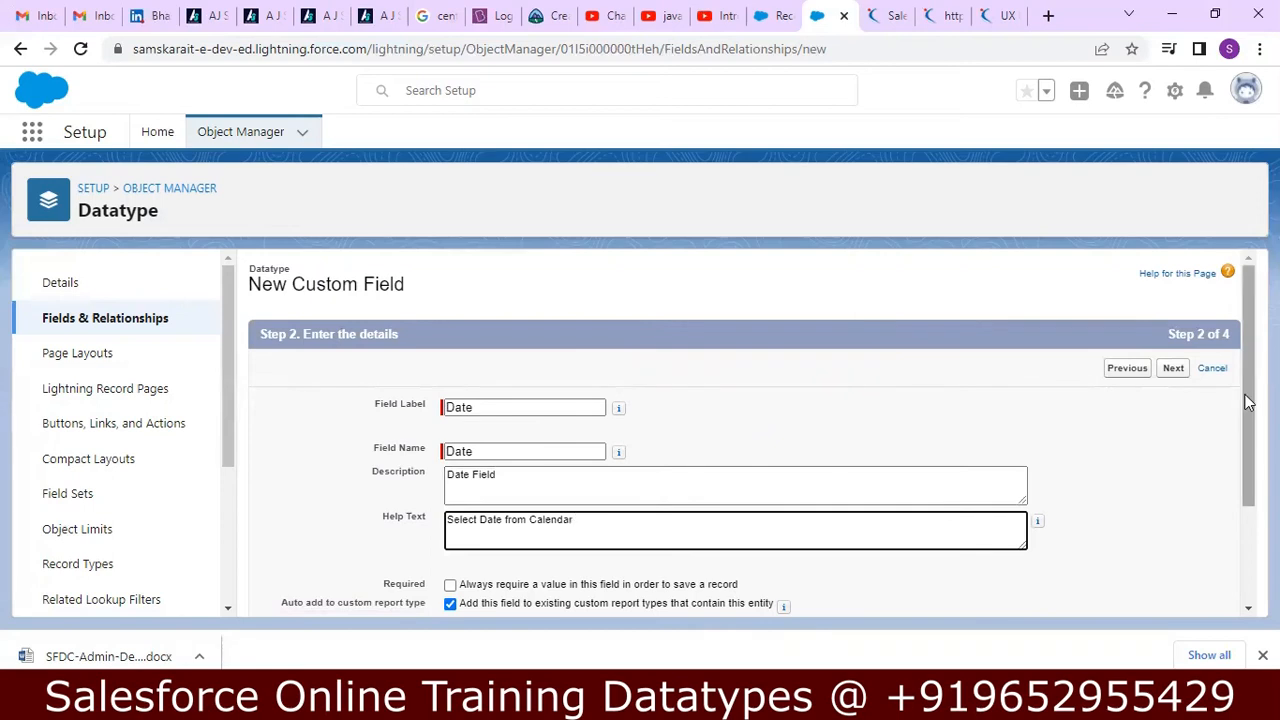
scroll(1246, 400, "down", 3)
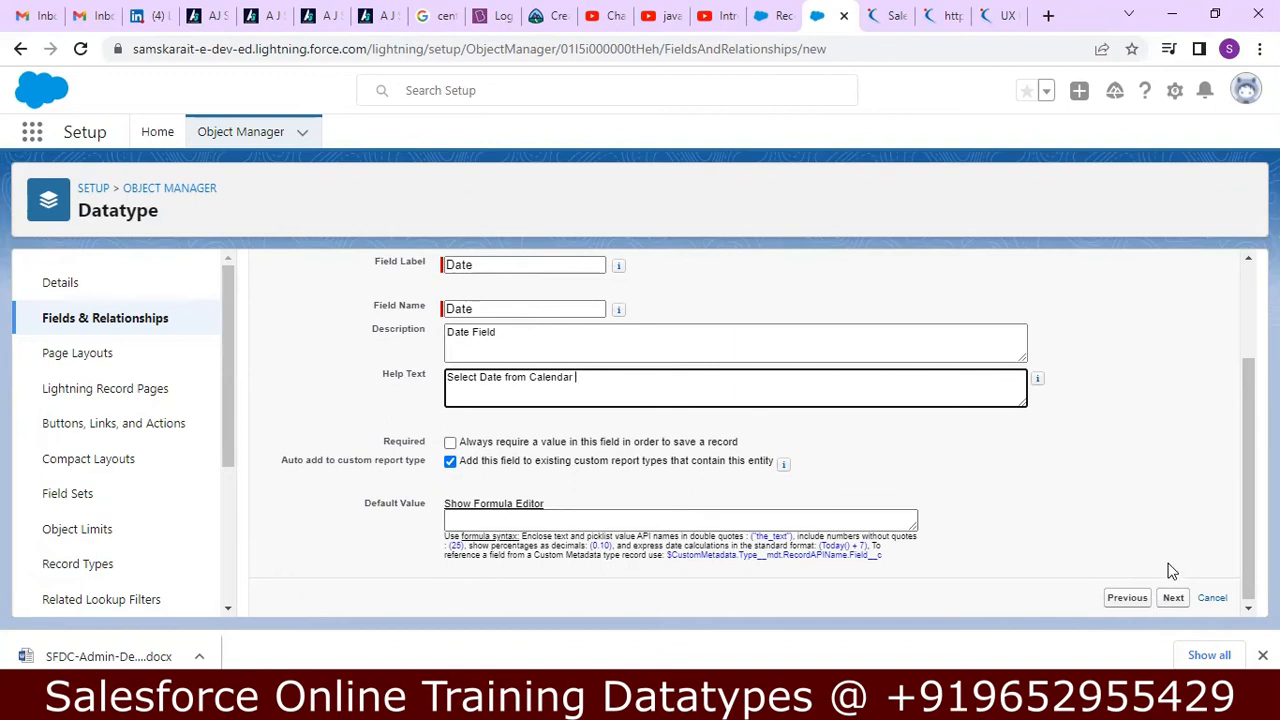
Accept the default field-level security and Datatype Layout assignment for the Date field, and save it.
left_click(1173, 598)
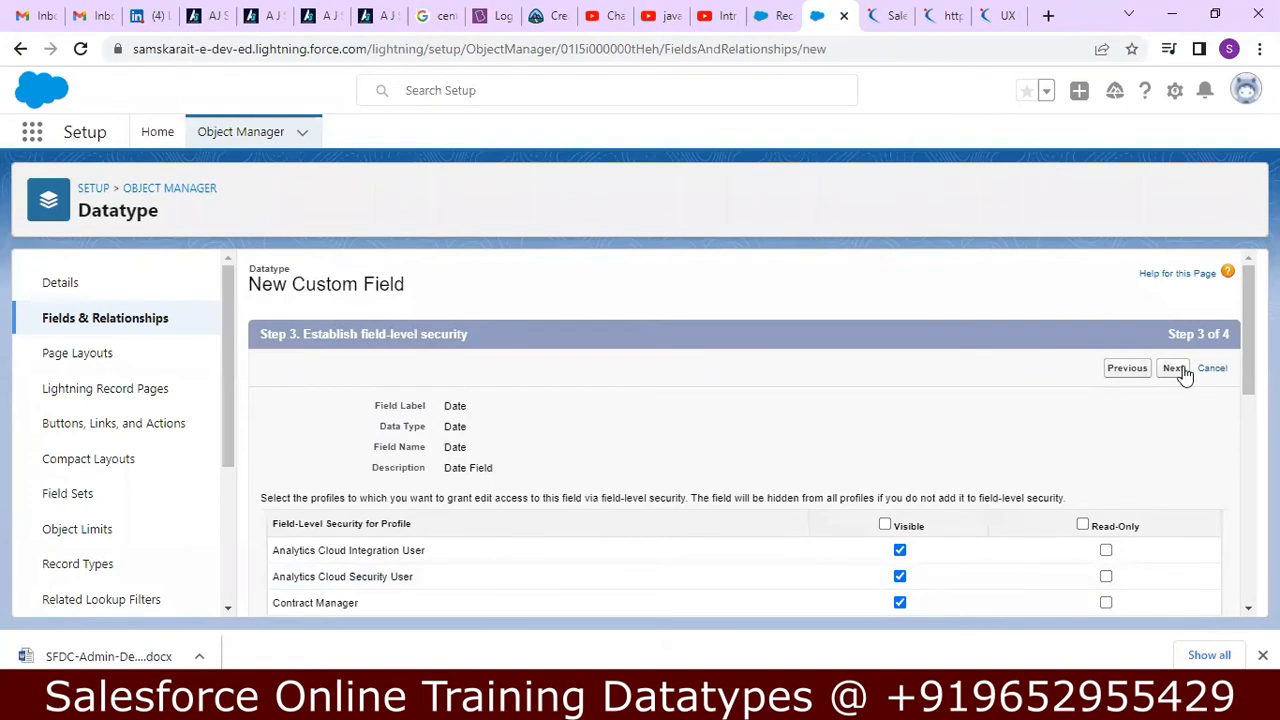
left_click(1176, 369)
left_click(1183, 369)
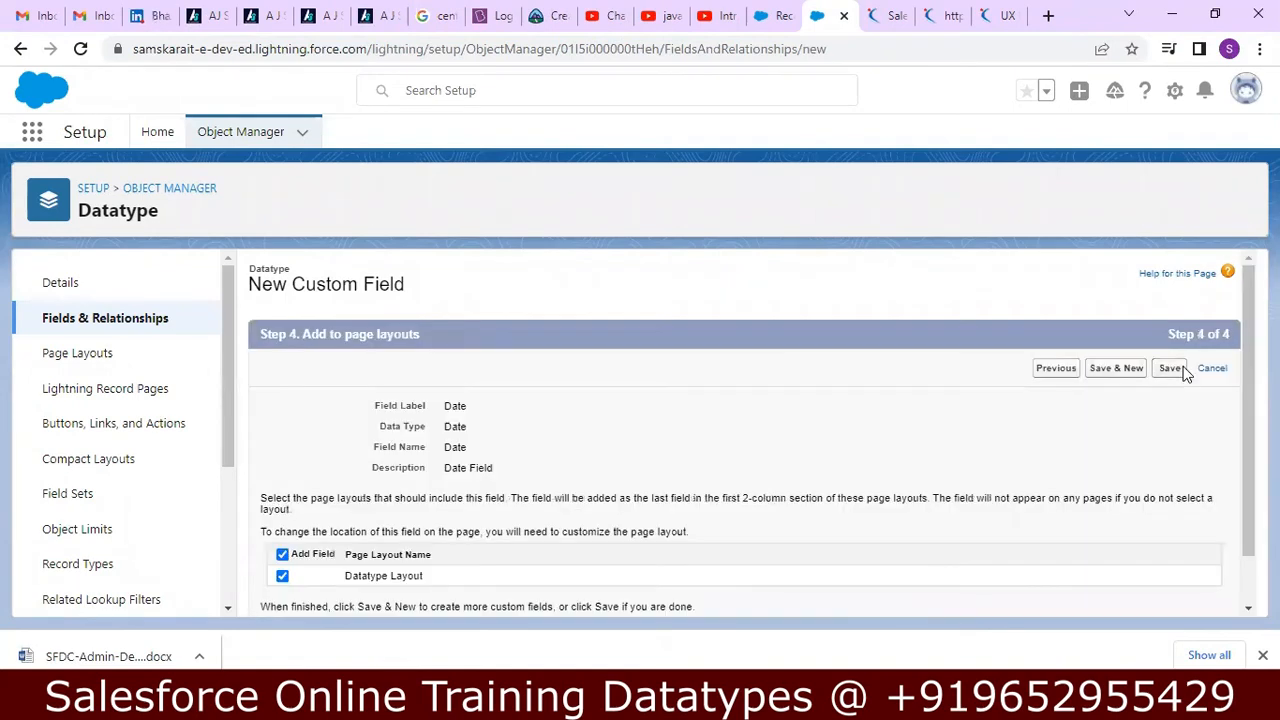
Switch to Notepad++, check the Required Check Box note under the Date data type, and return to Chrome.
key("alt+Tab")
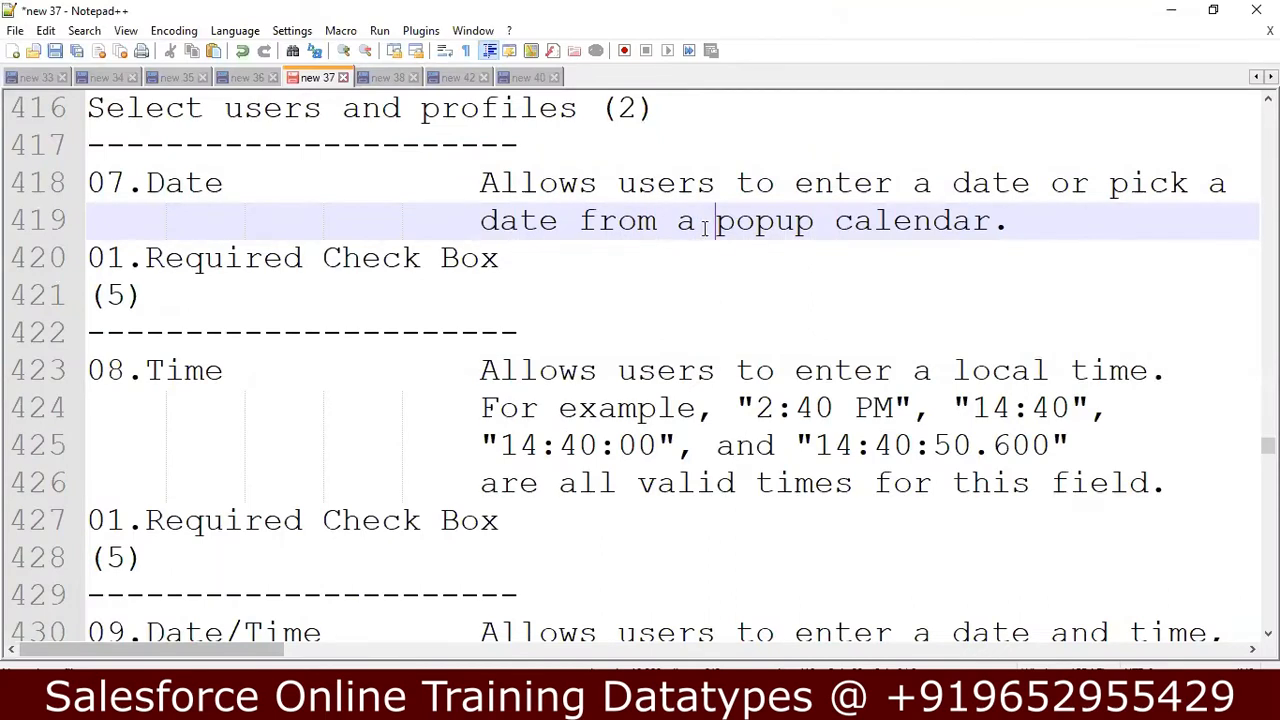
left_click(513, 261)
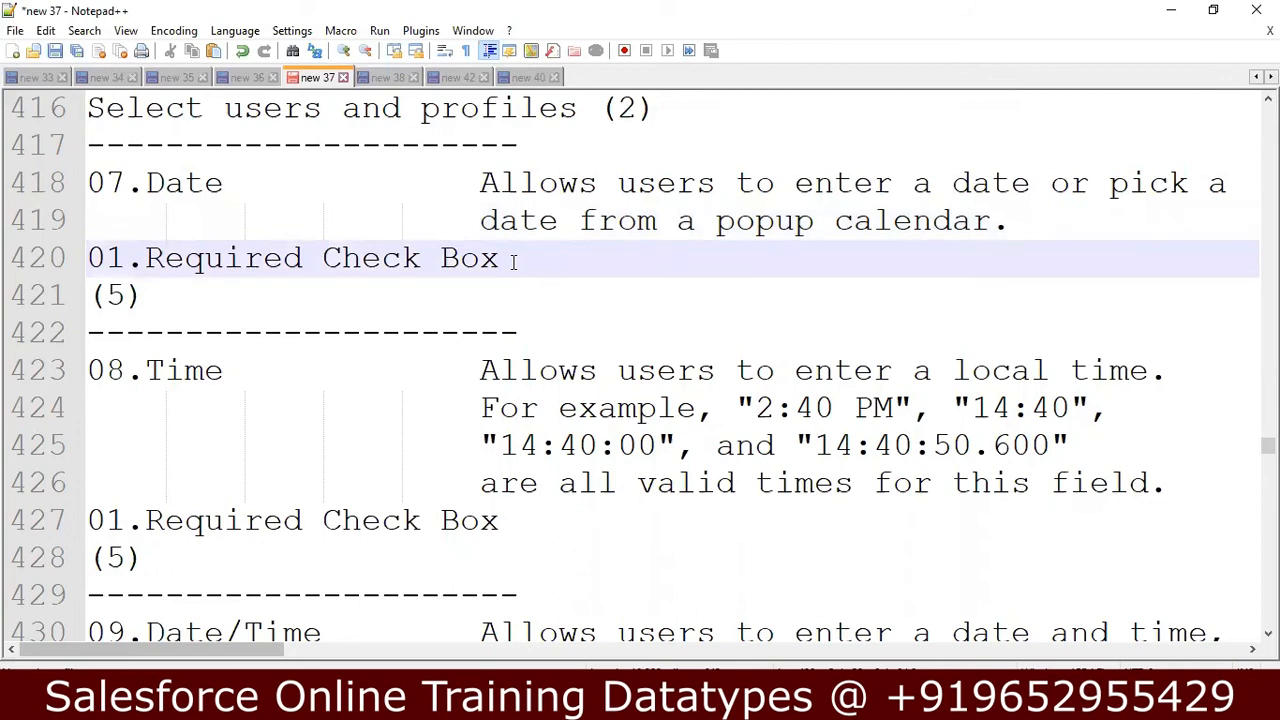
key("alt+Tab")
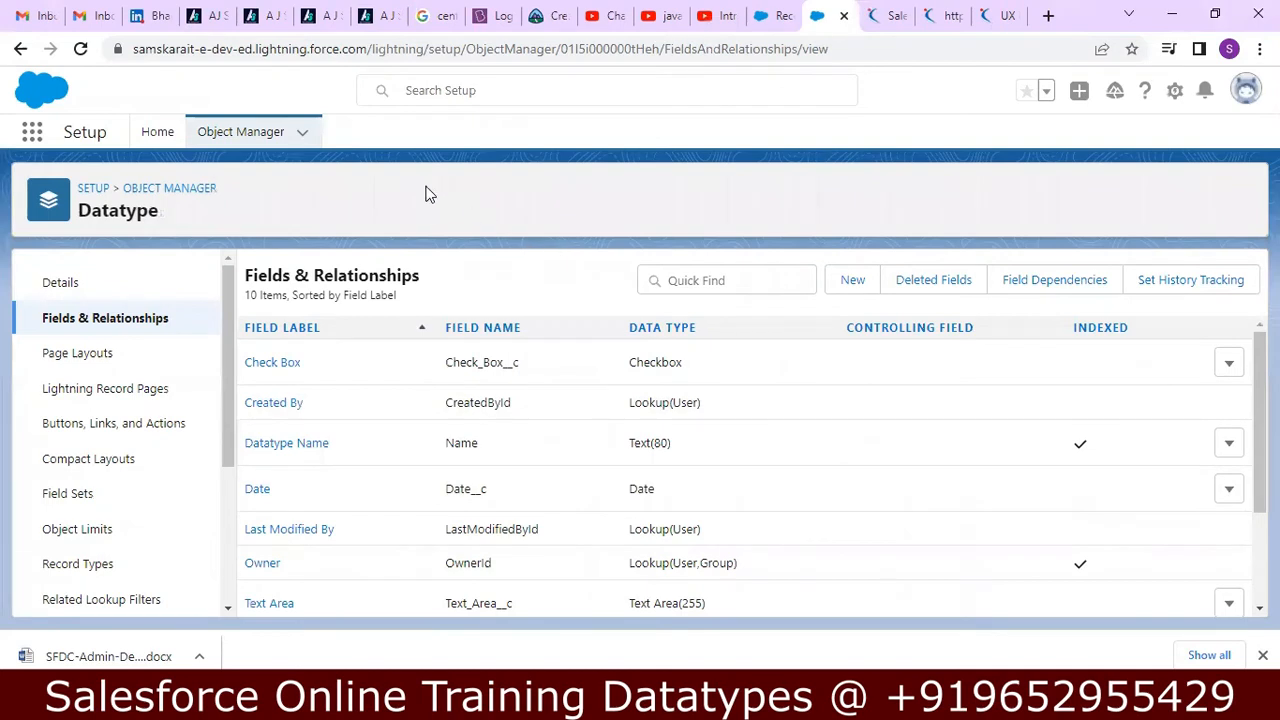
Reload the Setup page and the Datatypes list, inspect the New Datatype form for the Date field, and close it.
left_click(80, 48)
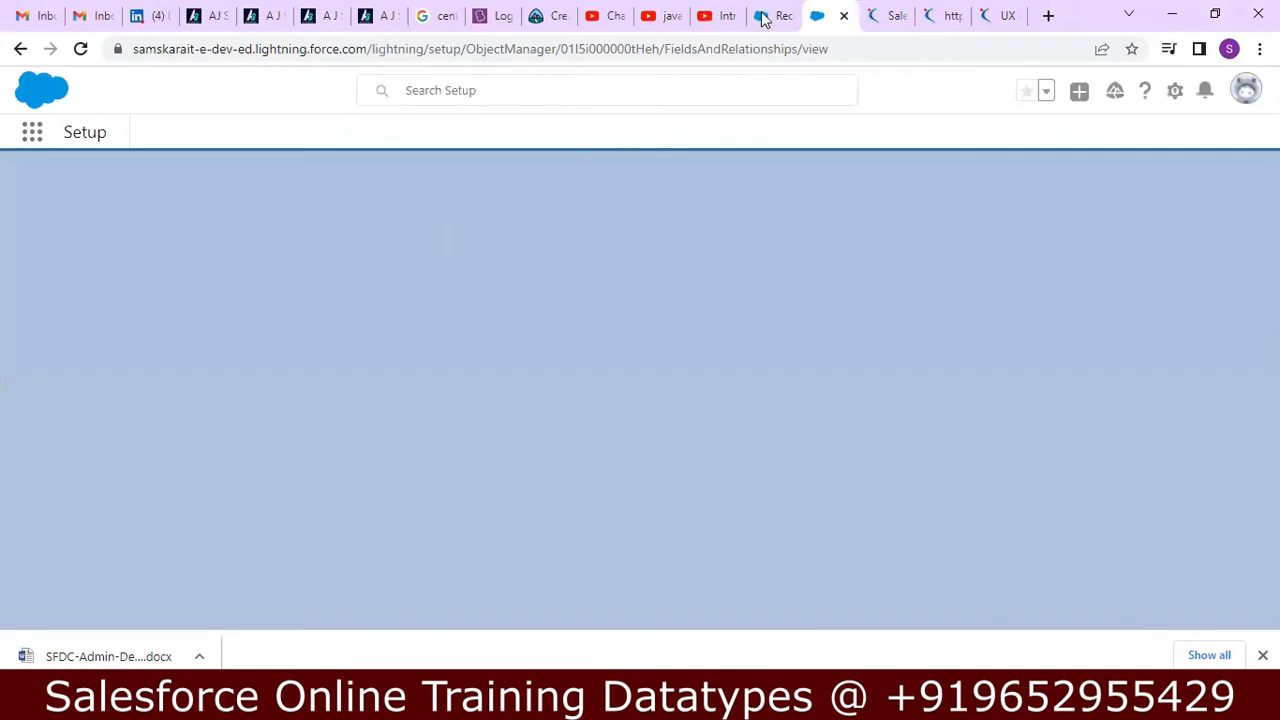
left_click(775, 15)
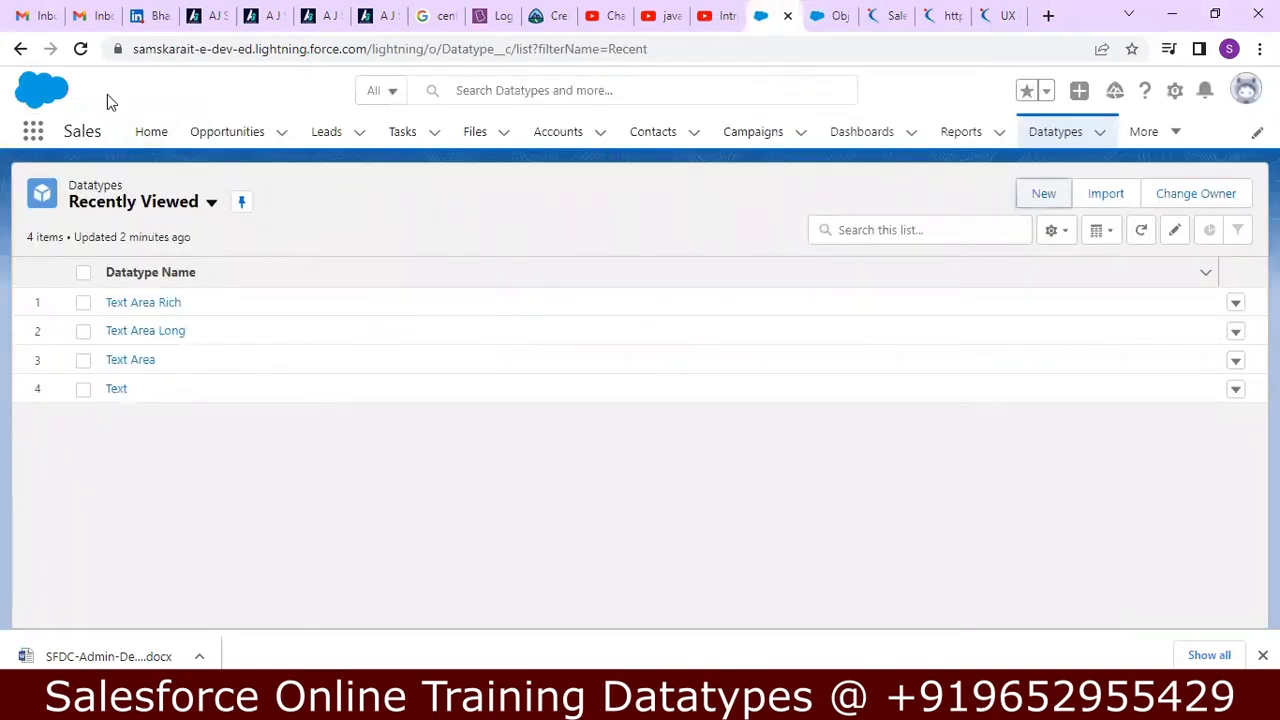
left_click(79, 49)
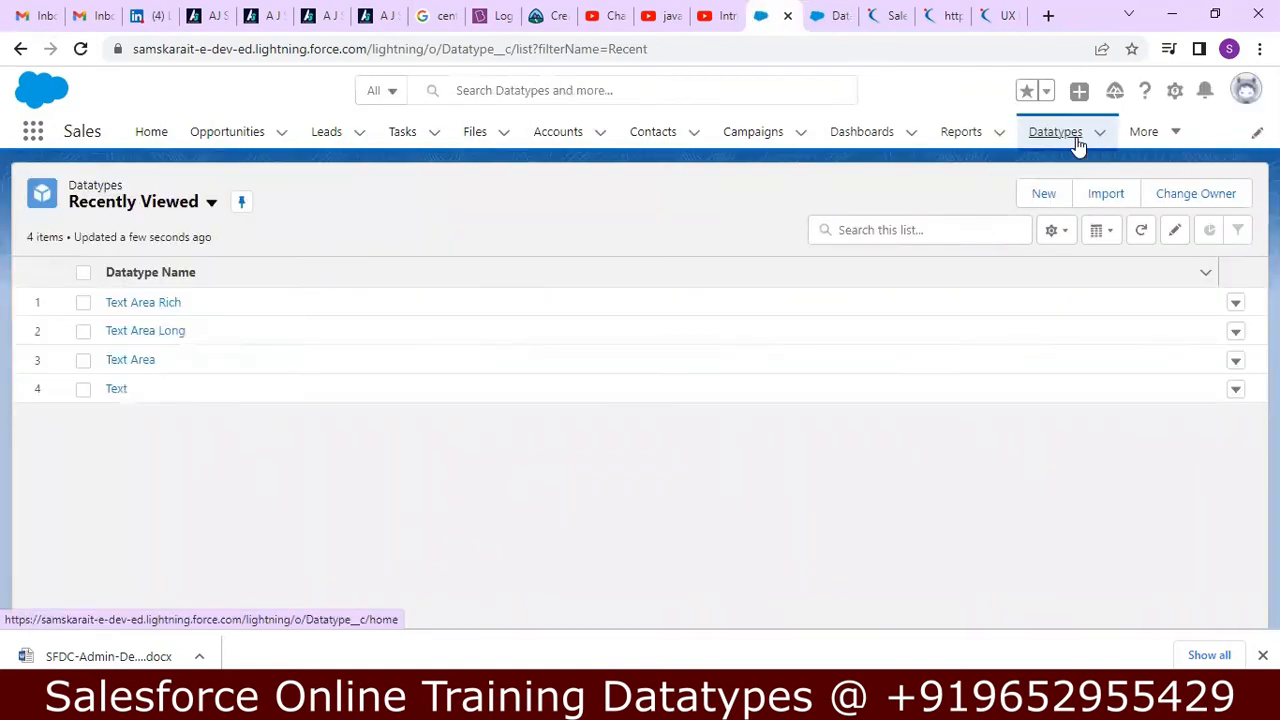
left_click(1078, 145)
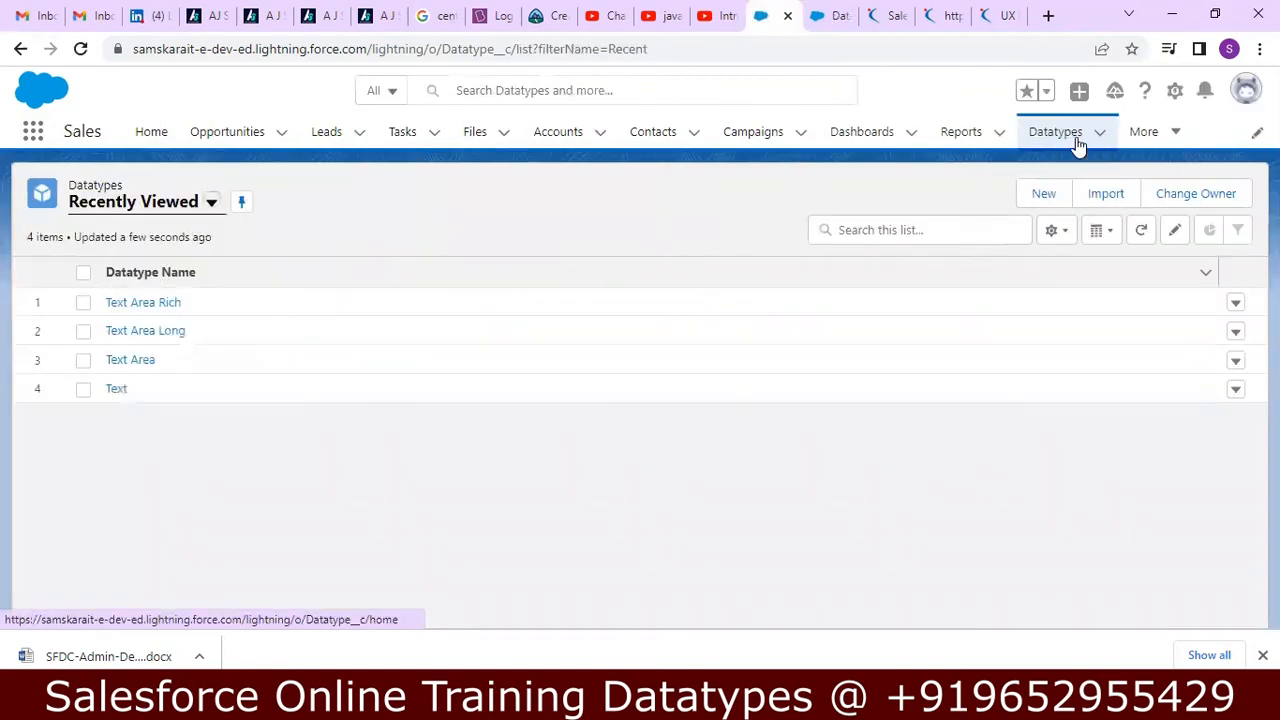
left_click(1043, 193)
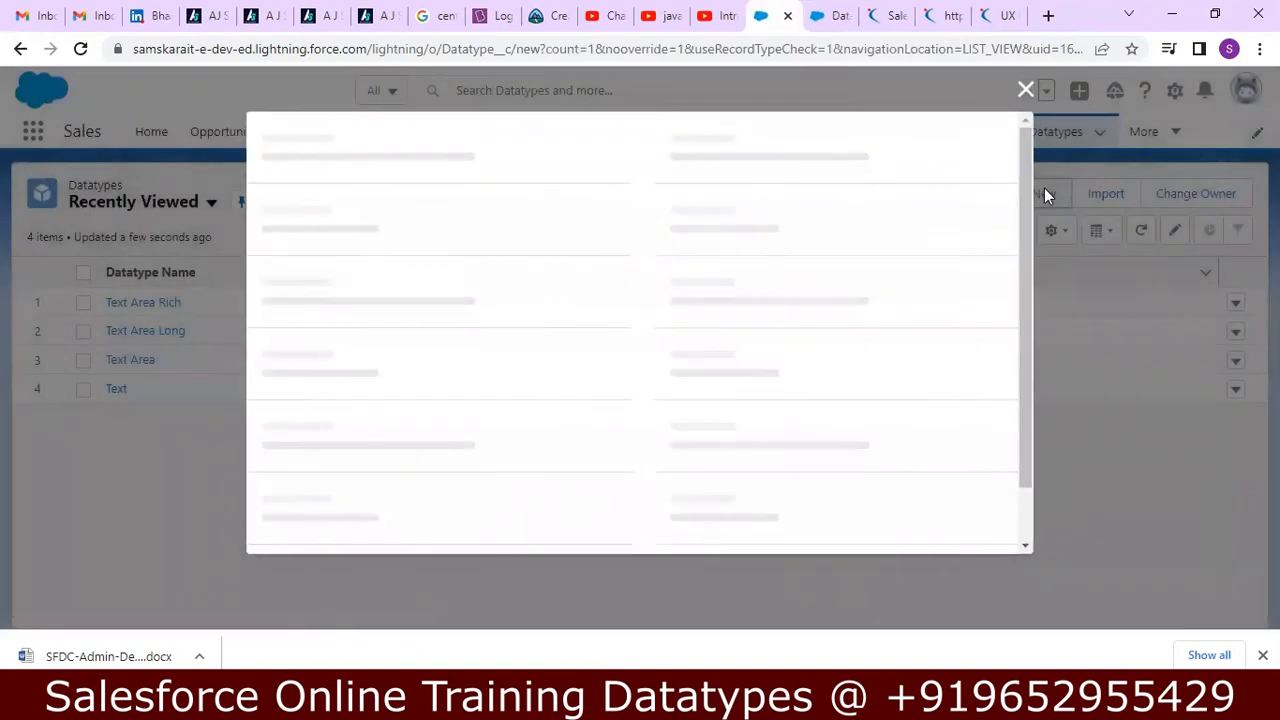
left_click_drag(1027, 257, 1017, 511)
left_click_drag(1018, 405, 1023, 208)
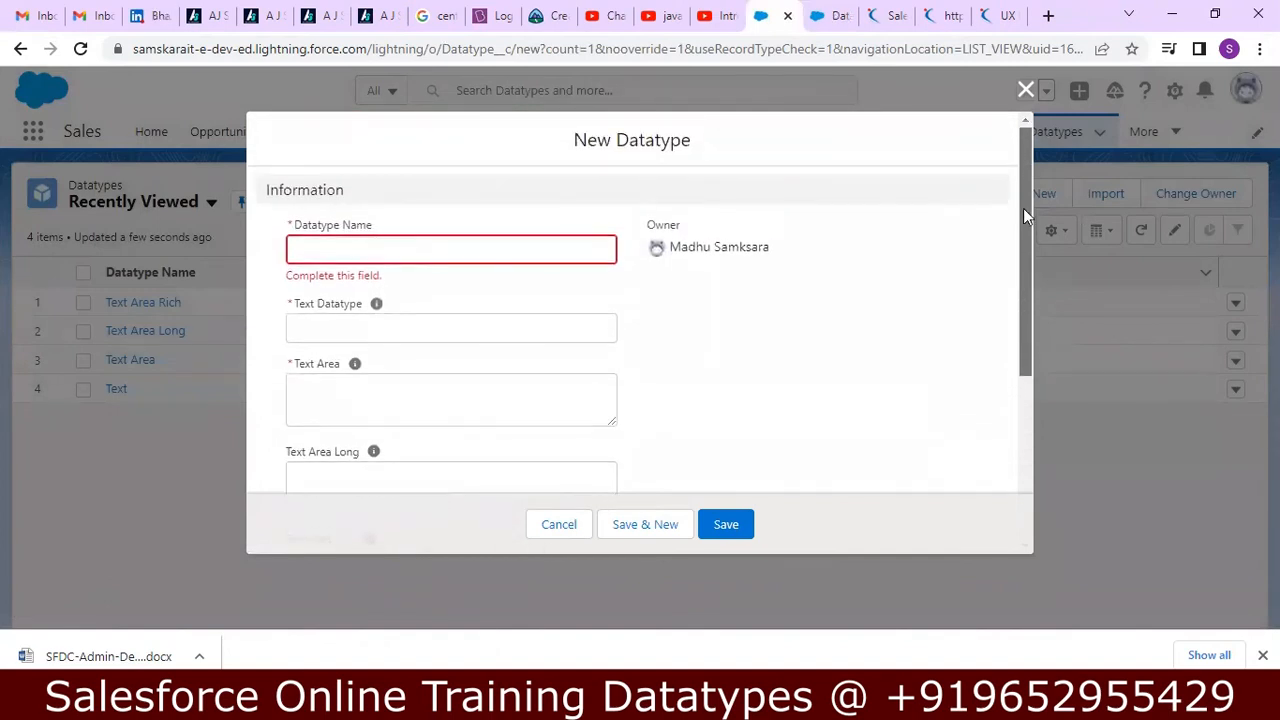
left_click(1026, 90)
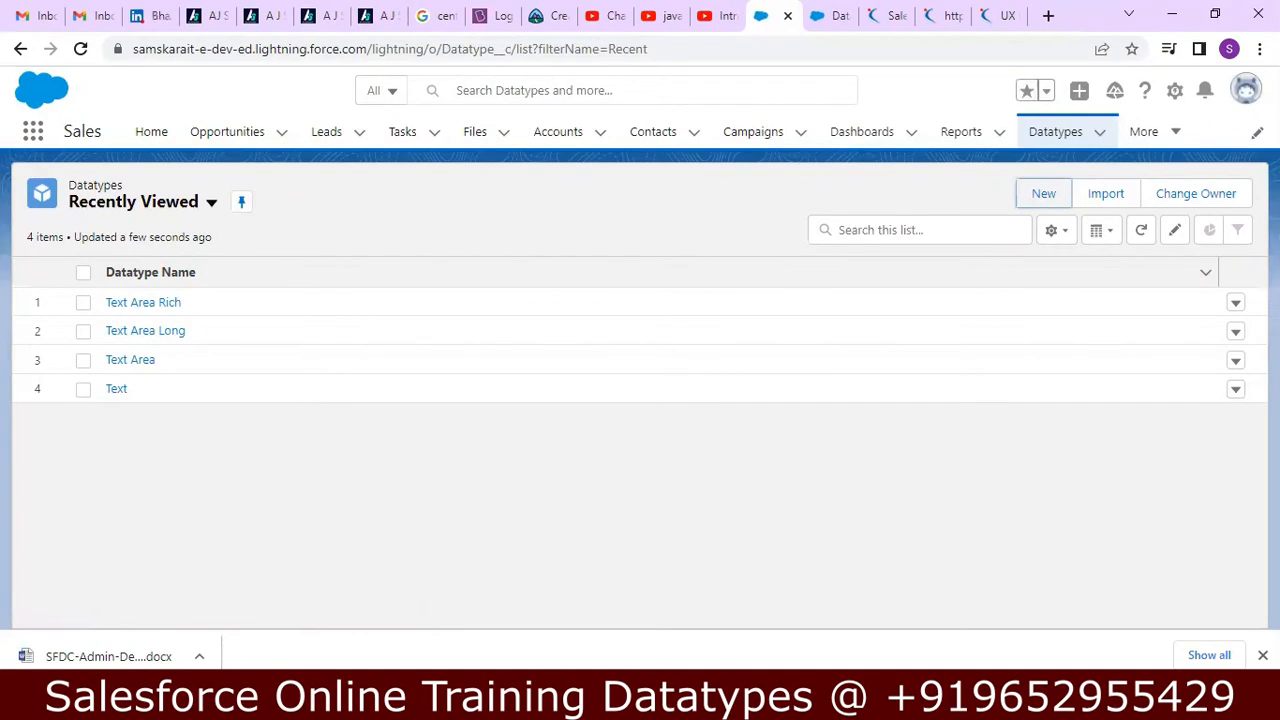
Switch to Notepad++ and read the notes on the Time and Date/Time data types.
left_click(712, 701)
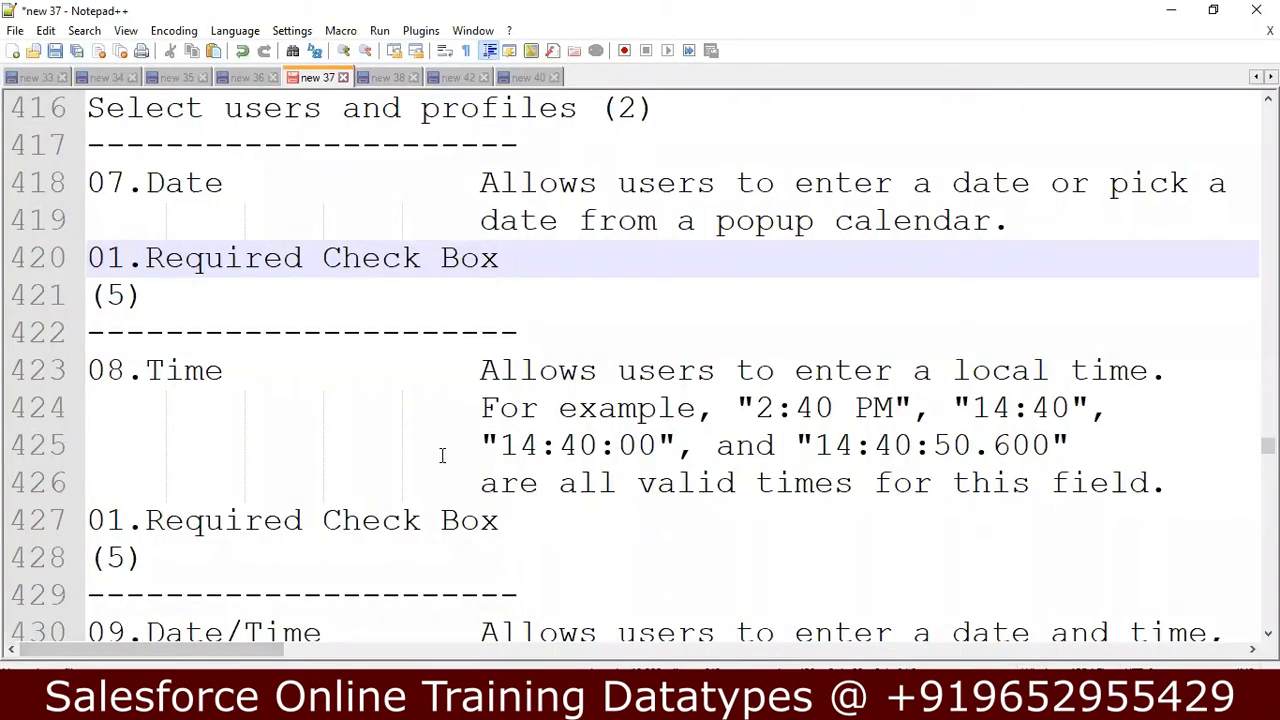
key("Down")
key("Down")
key("Down")
key("Down")
key("Down")
key("Down")
key("Down")
key("Down")
key("Down")
key("Down")
key("Down")
key("Down")
key("Down")
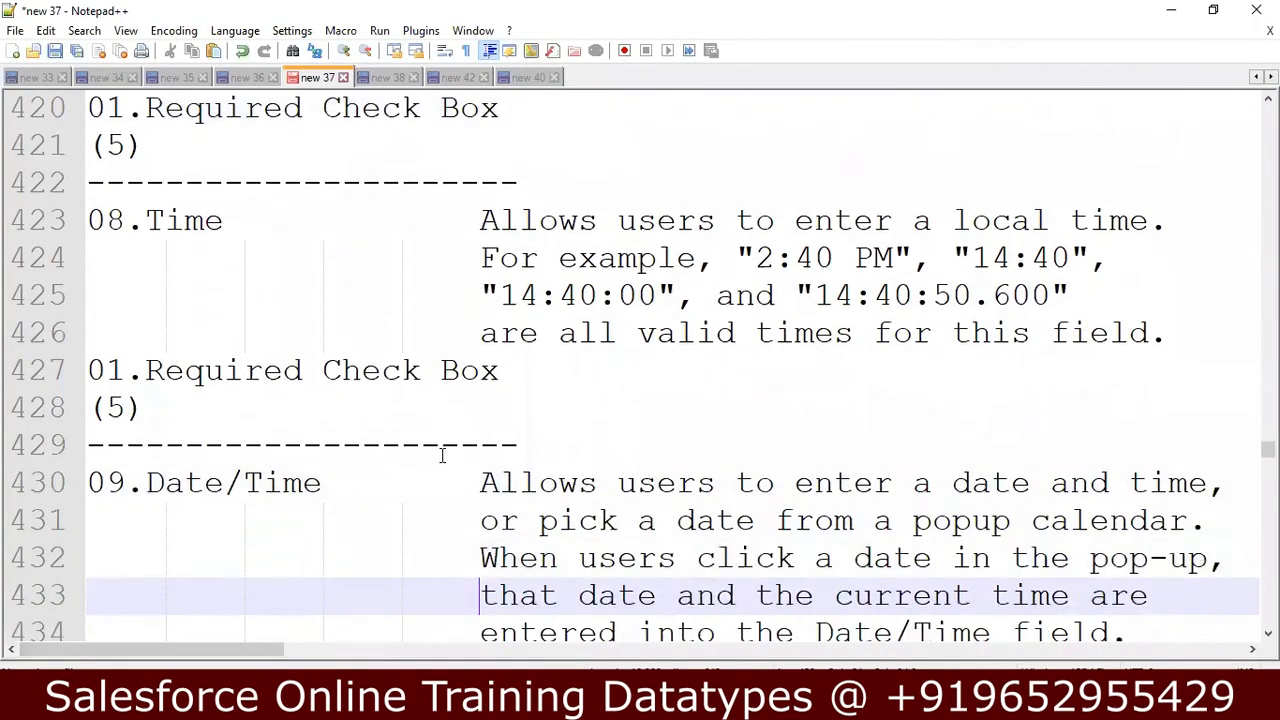
key("Down")
key("Down")
key("Down")
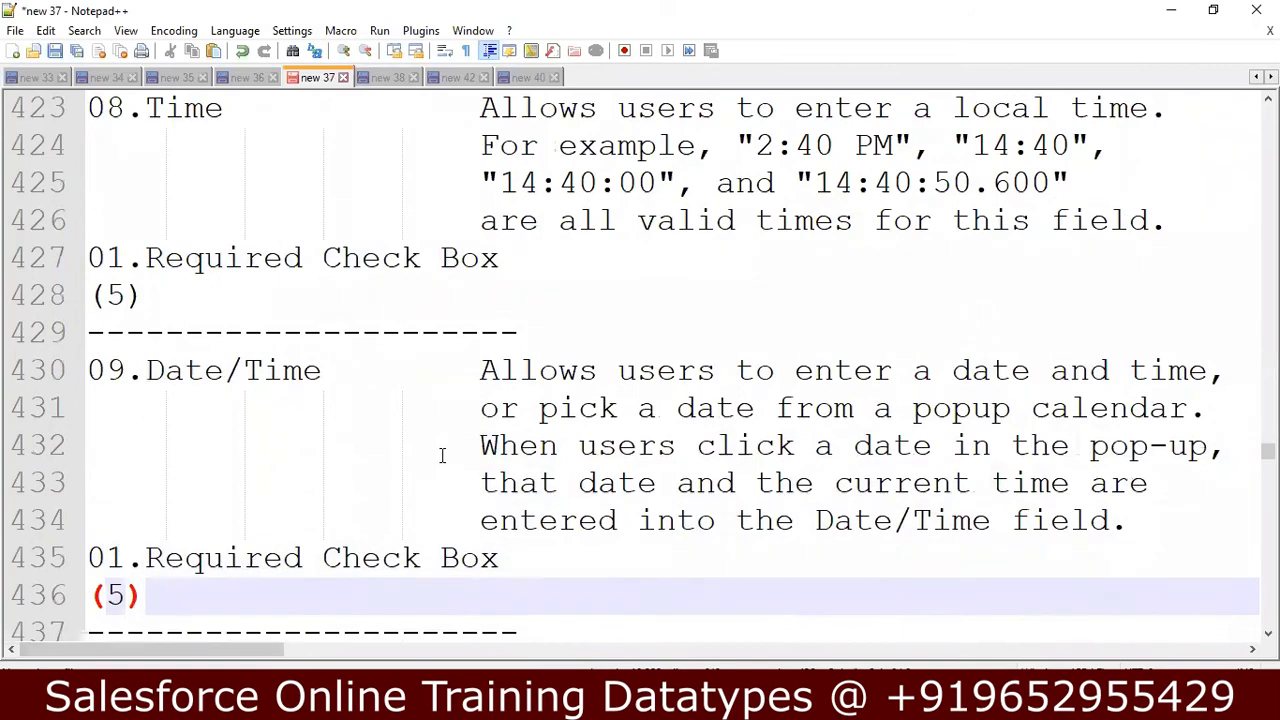
key("Down")
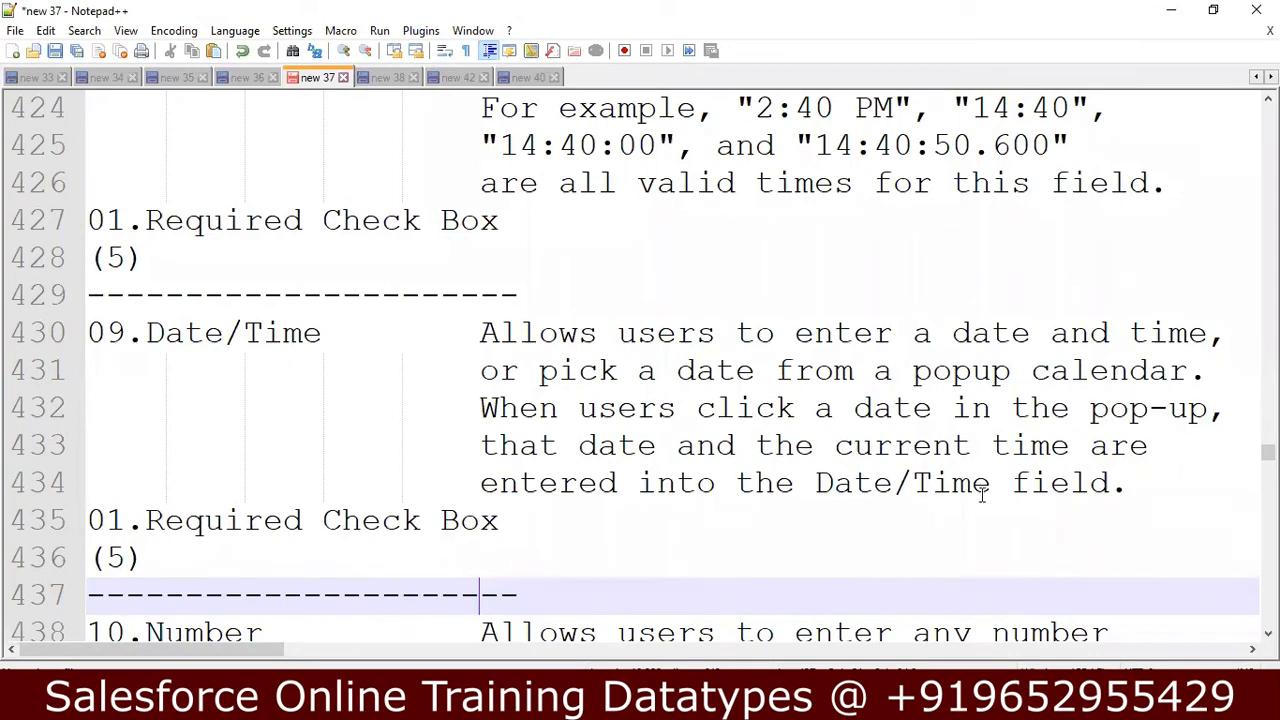
Insert a blank line below the Date/Time description, above its Required Check Box note.
left_click(1160, 490)
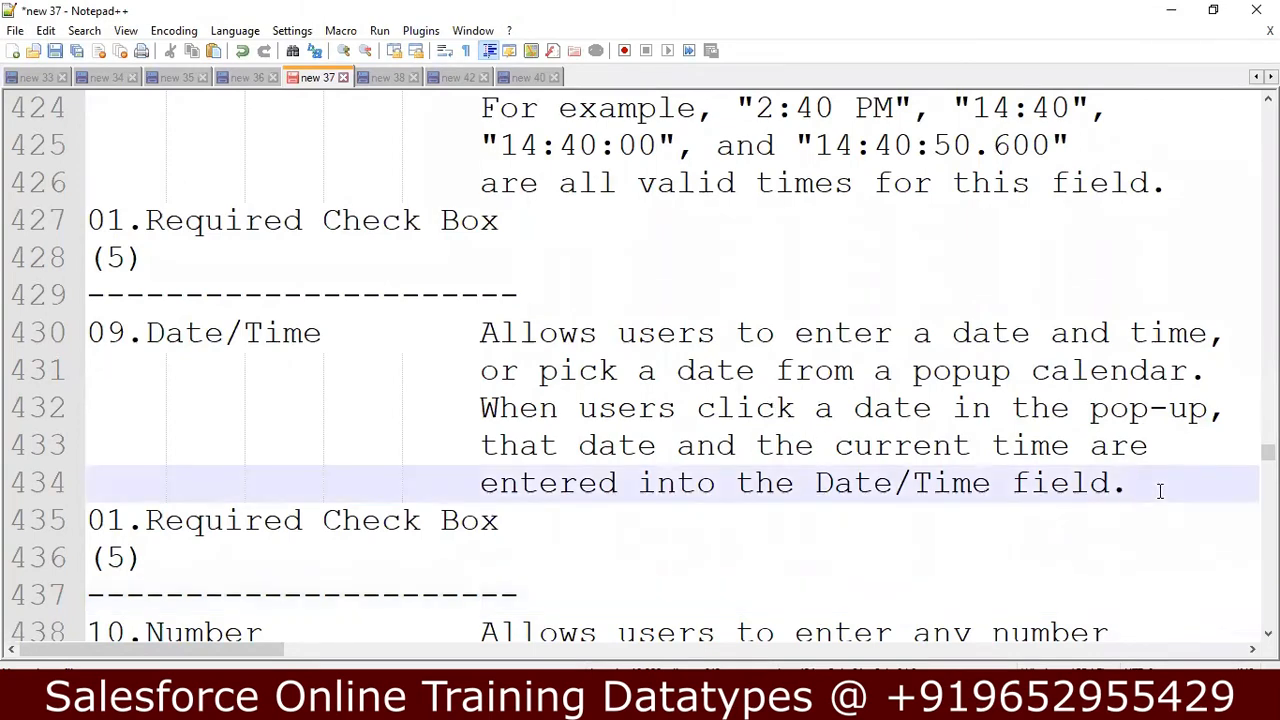
key("Down")
key("Down")
key("Down")
key("Down")
key("Up")
key("Up")
key("Up")
key("Up")
key("Return")
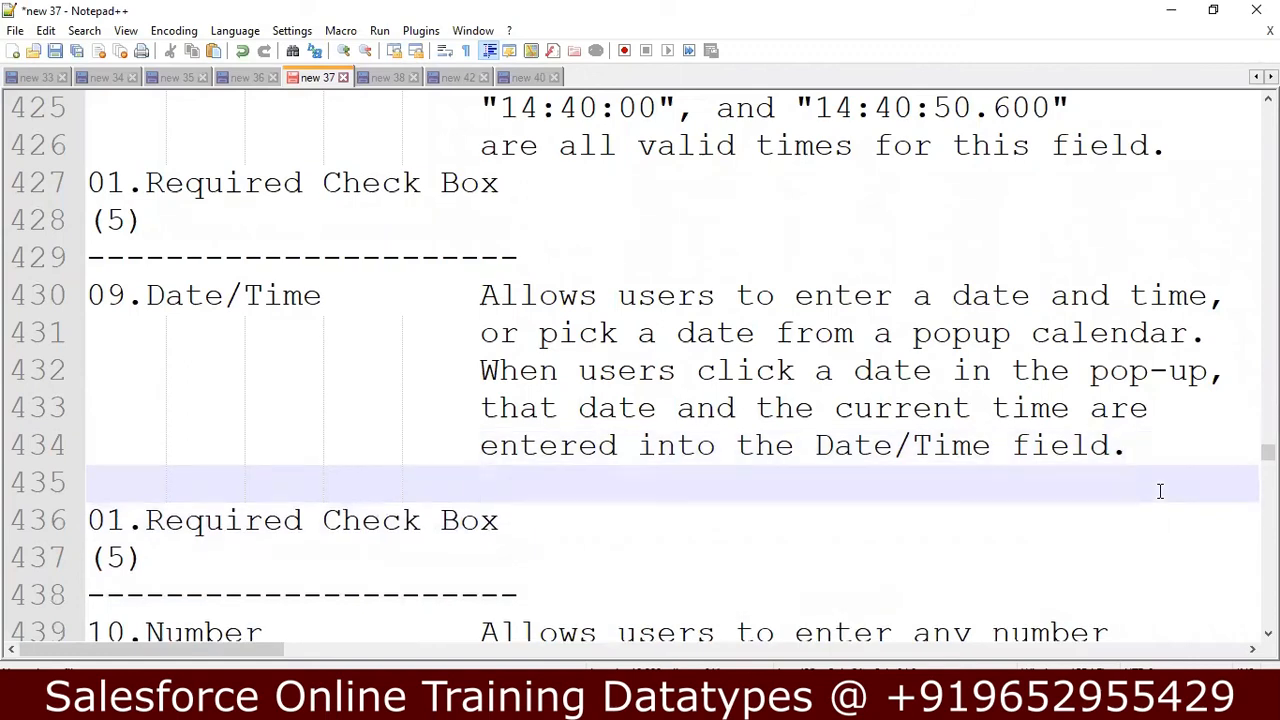
Review the Date and Time data type notes above the Date/Time entry.
key("Up")
key("Up")
key("Up")
key("Up")
key("Up")
key("Up")
key("Up")
key("Up")
key("Up")
key("Up")
key("Up")
key("Up")
key("Up")
key("Up")
key("Up")
key("Up")
key("Down")
key("Down")
key("Down")
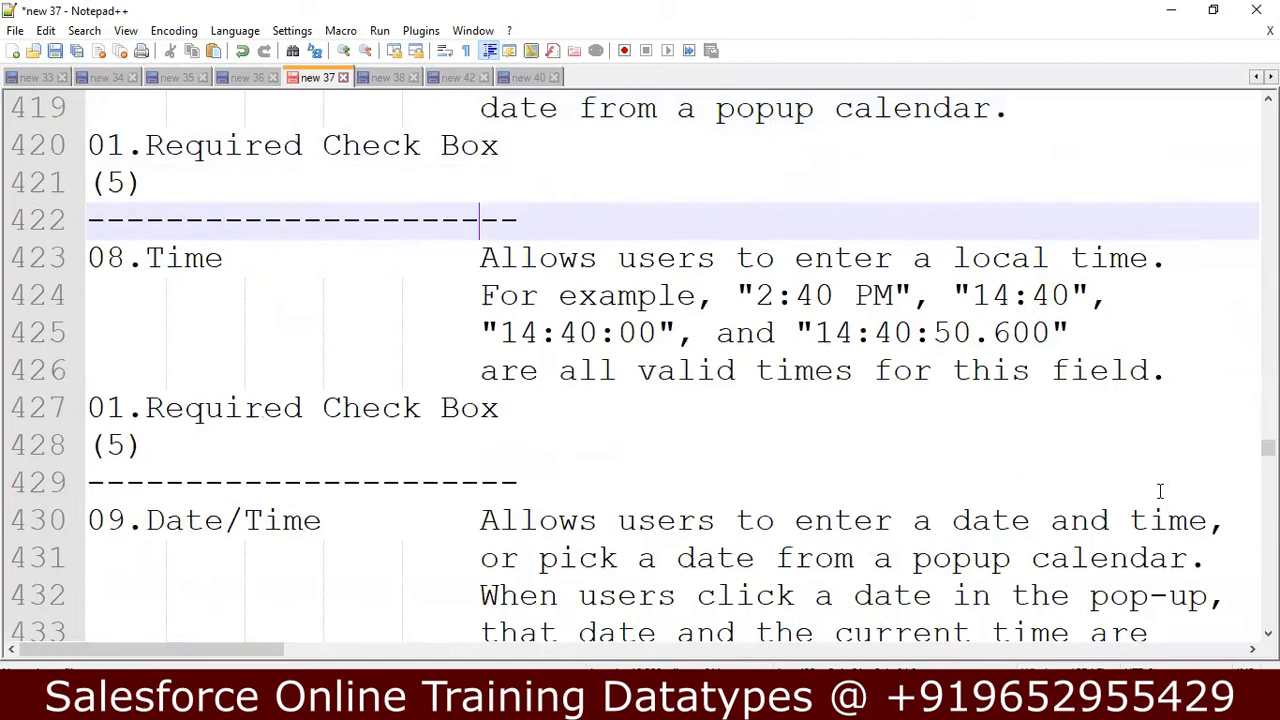
key("Up")
key("Up")
key("Up")
key("Up")
key("Up")
key("Up")
key("Up")
key("Down")
key("Down")
key("Down")
key("Down")
key("Down")
key("Down")
key("Down")
key("Down")
key("Down")
key("Down")
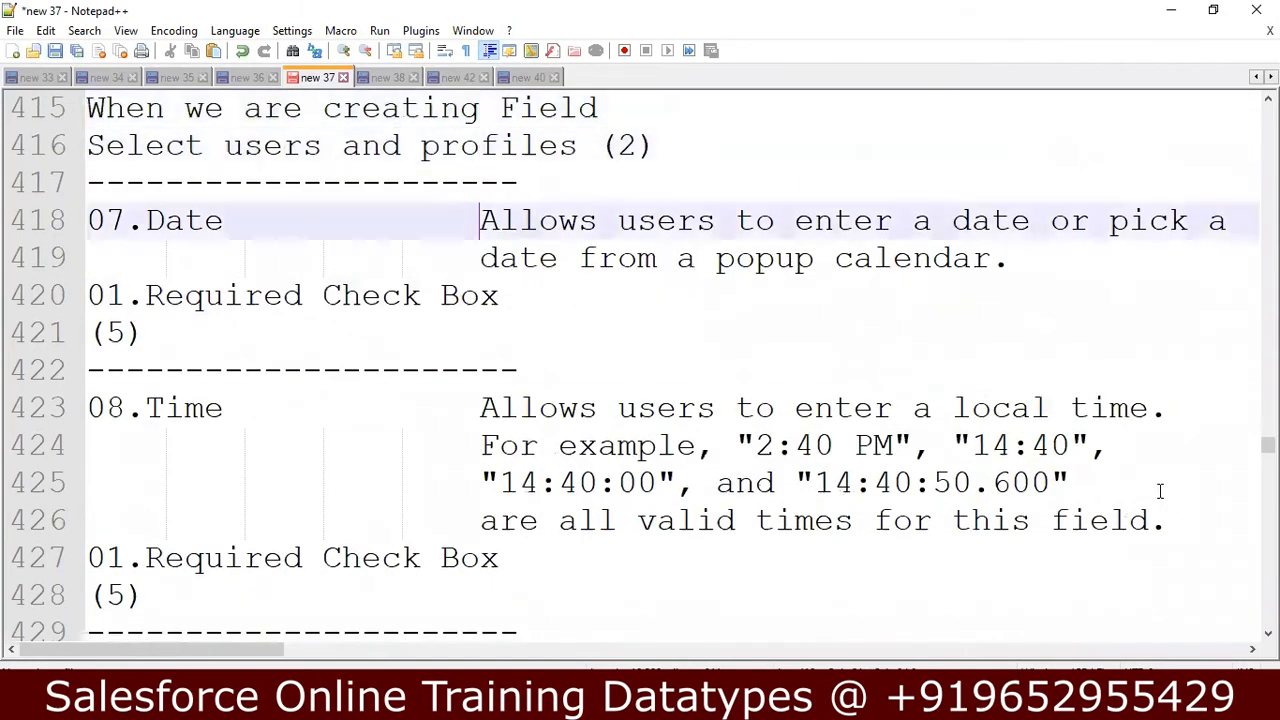
key("Down")
key("Down")
key("Down")
key("Down")
key("Down")
key("Down")
key("Down")
key("Down")
key("Down")
key("Down")
key("Down")
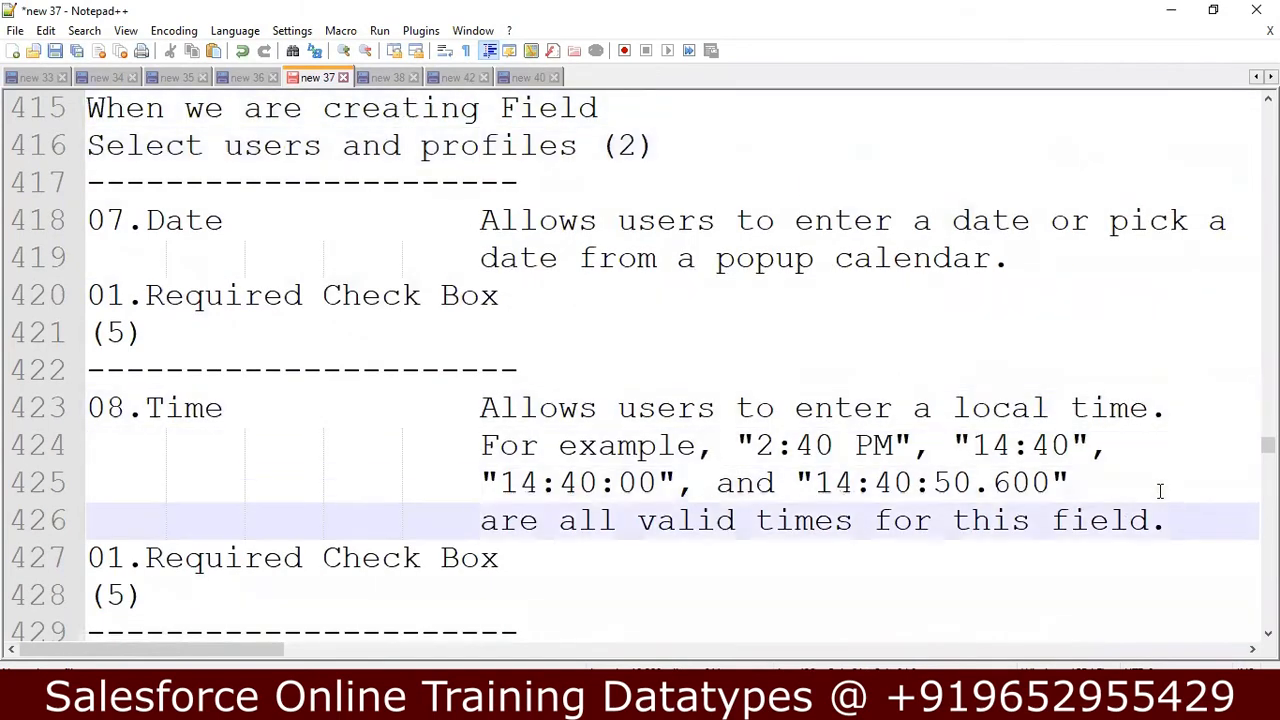
Enter "05/12/2022 08:11 PM" as an example on the blank line below the Date/Time description.
key("Up")
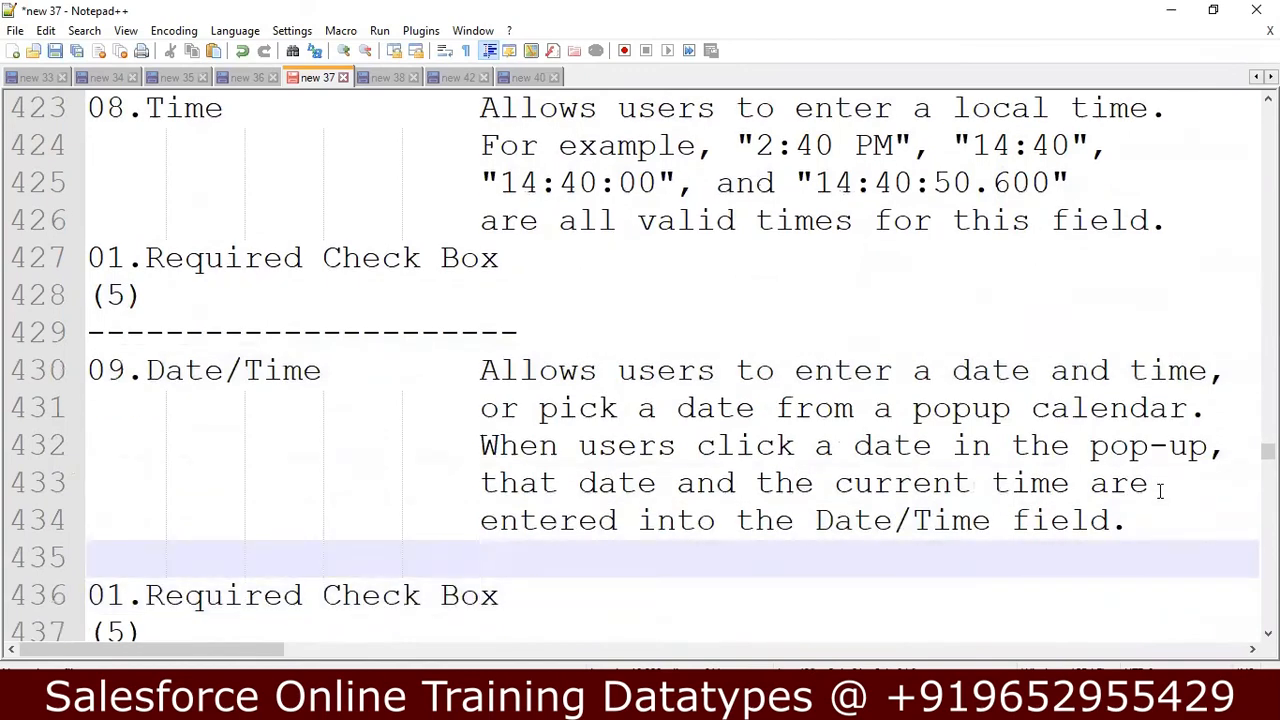
type("0")
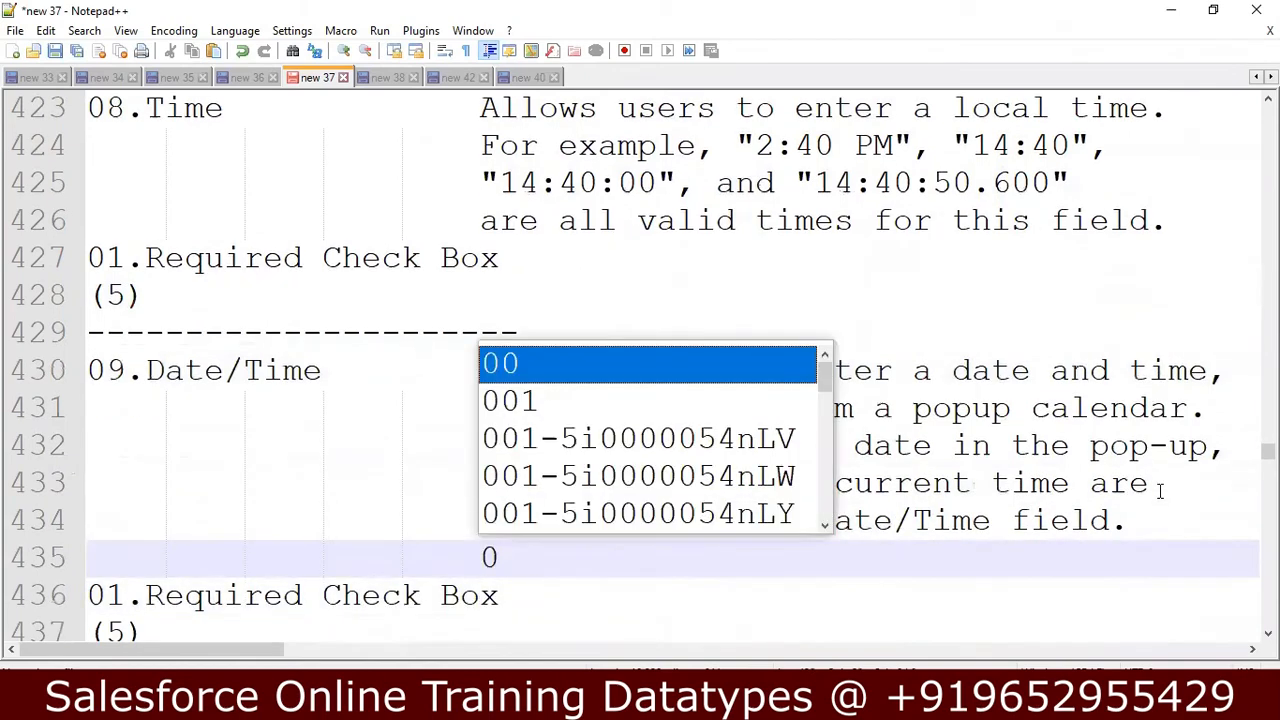
type("5/12/2022")
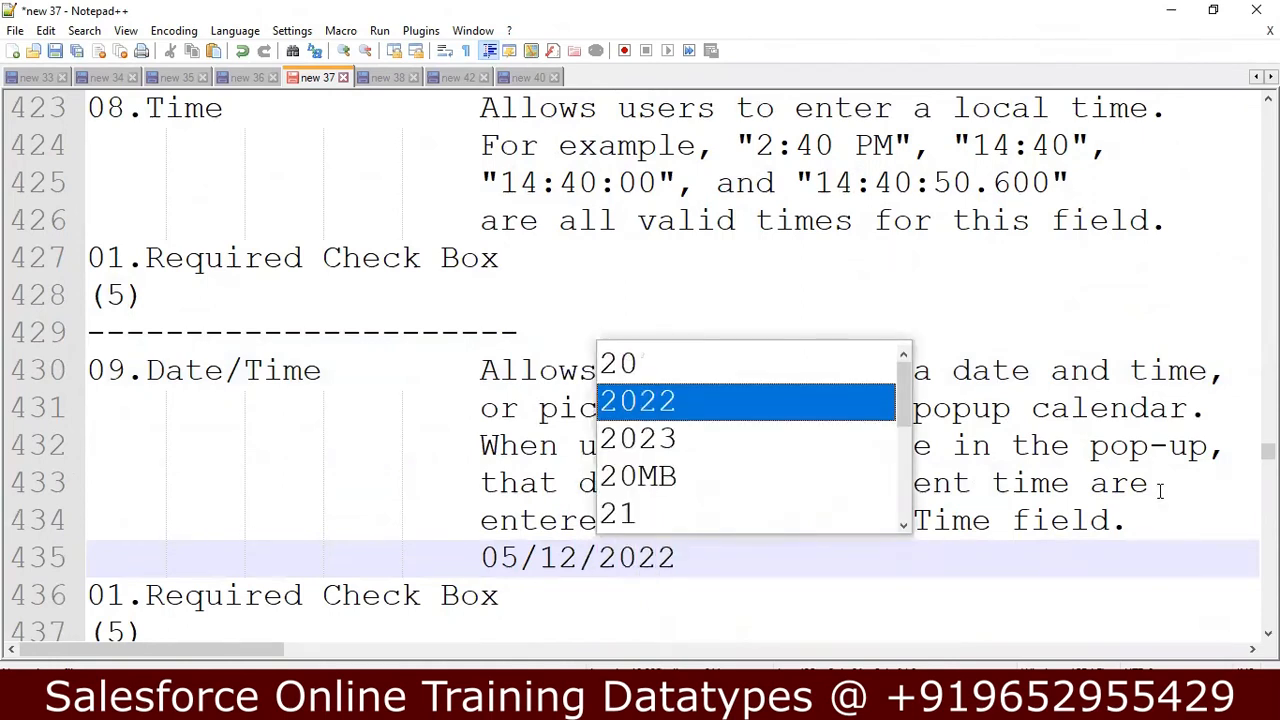
type(" 2")
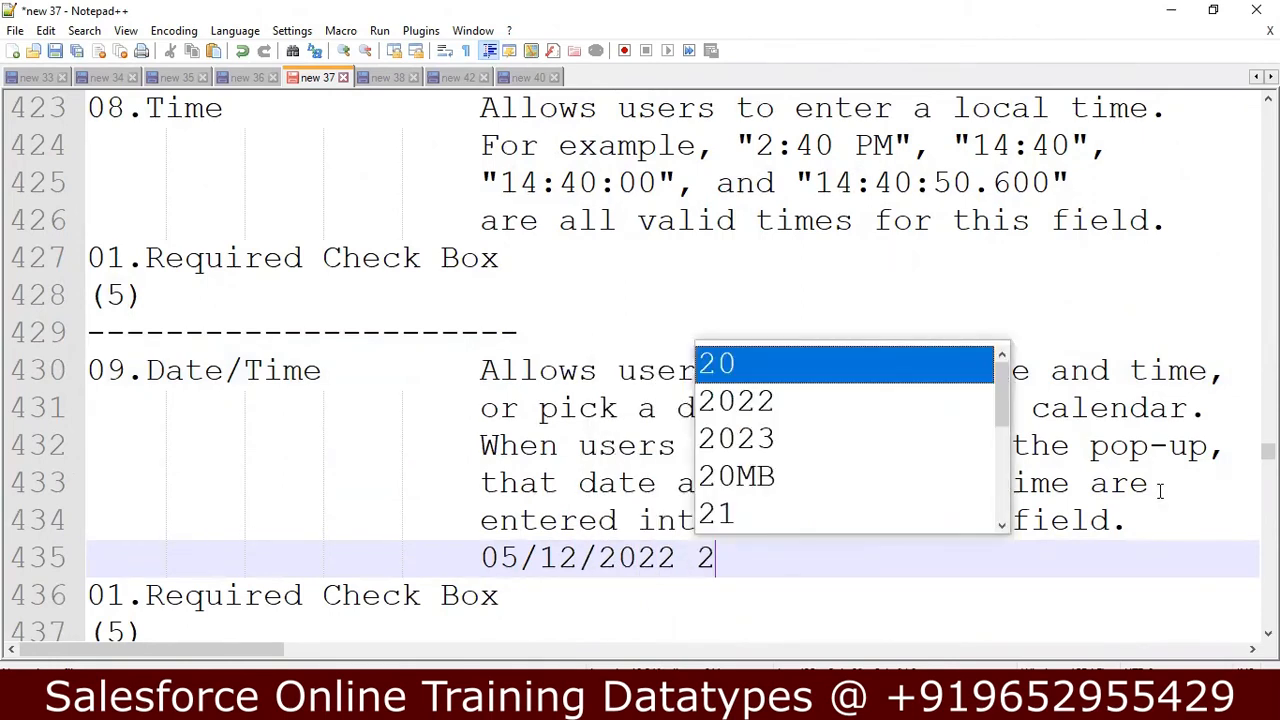
key("BackSpace")
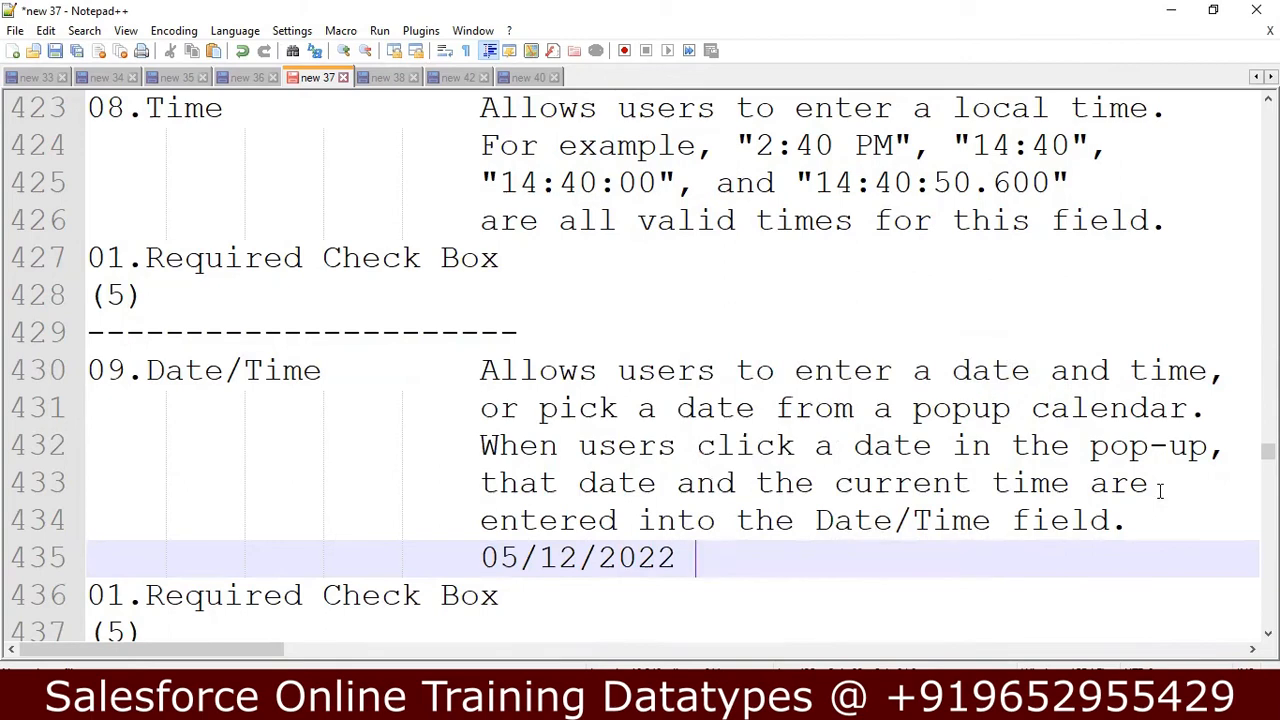
type("08")
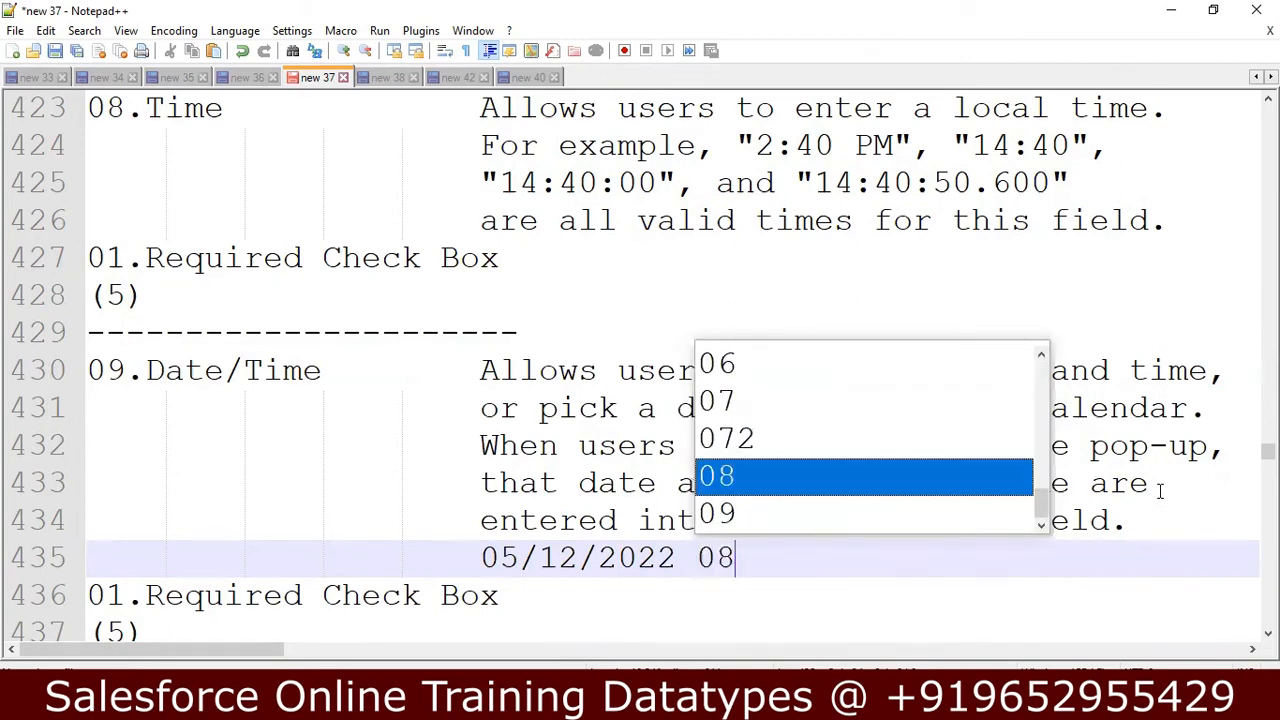
type(":11")
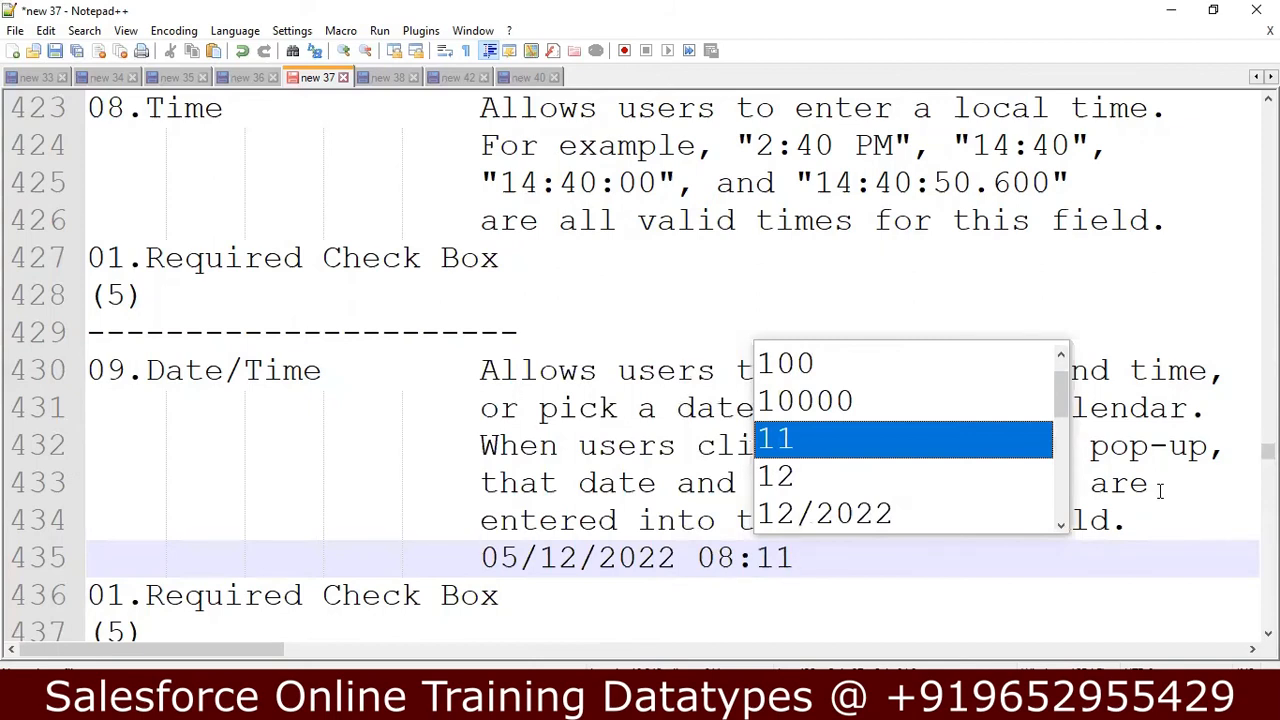
type(" p")
key("Escape")
key("BackSpace")
type("PM")
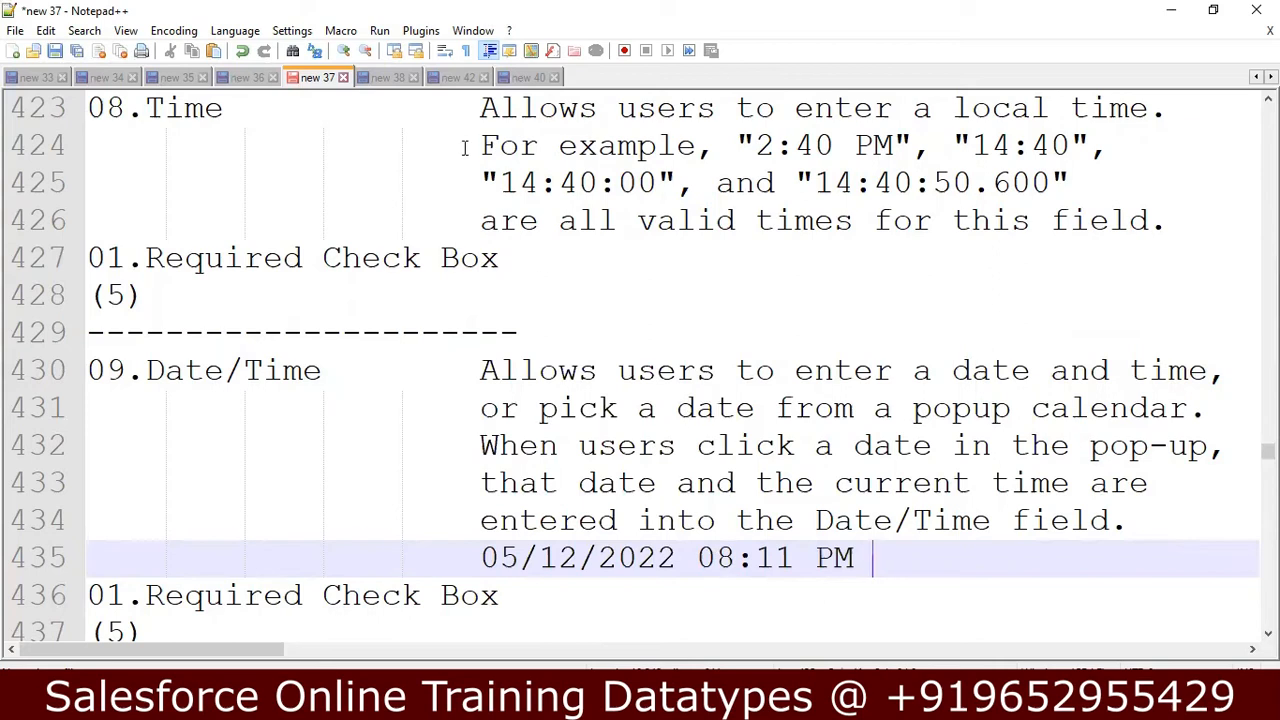
Examine the valid time format examples in the Time data type notes.
left_click(541, 132)
key("Up")
key("Up")
key("Up")
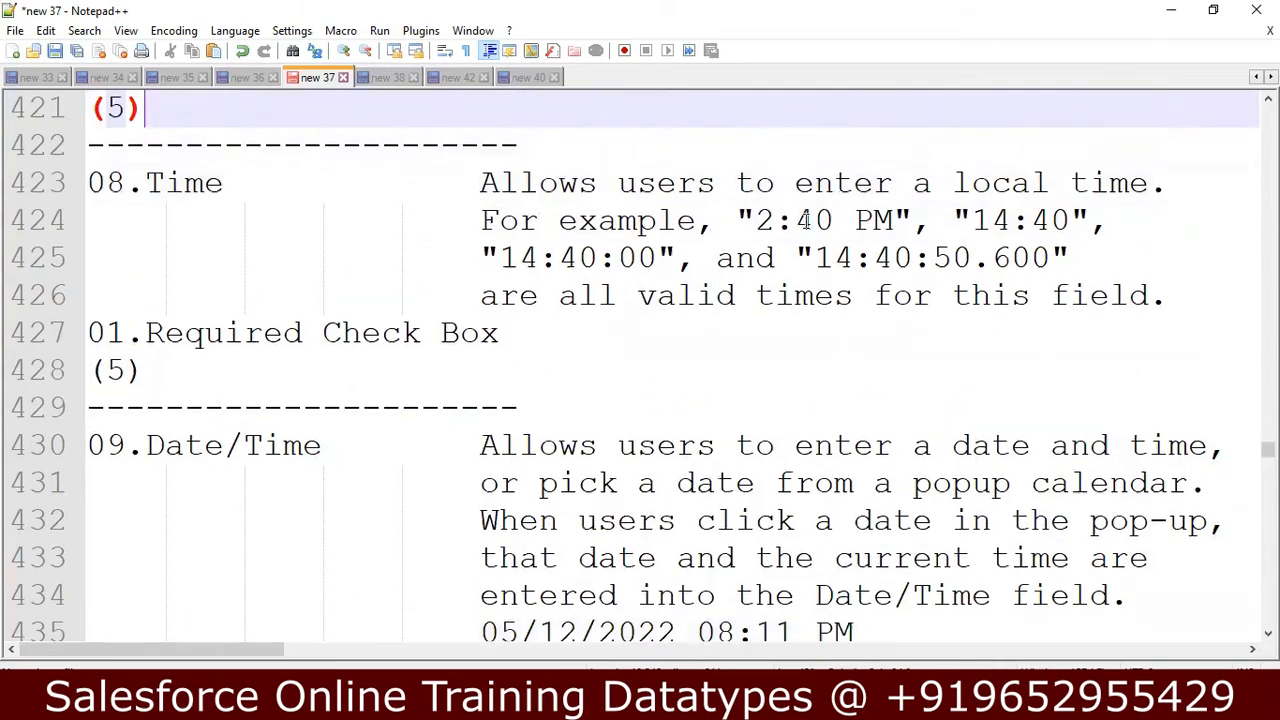
left_click(1001, 222)
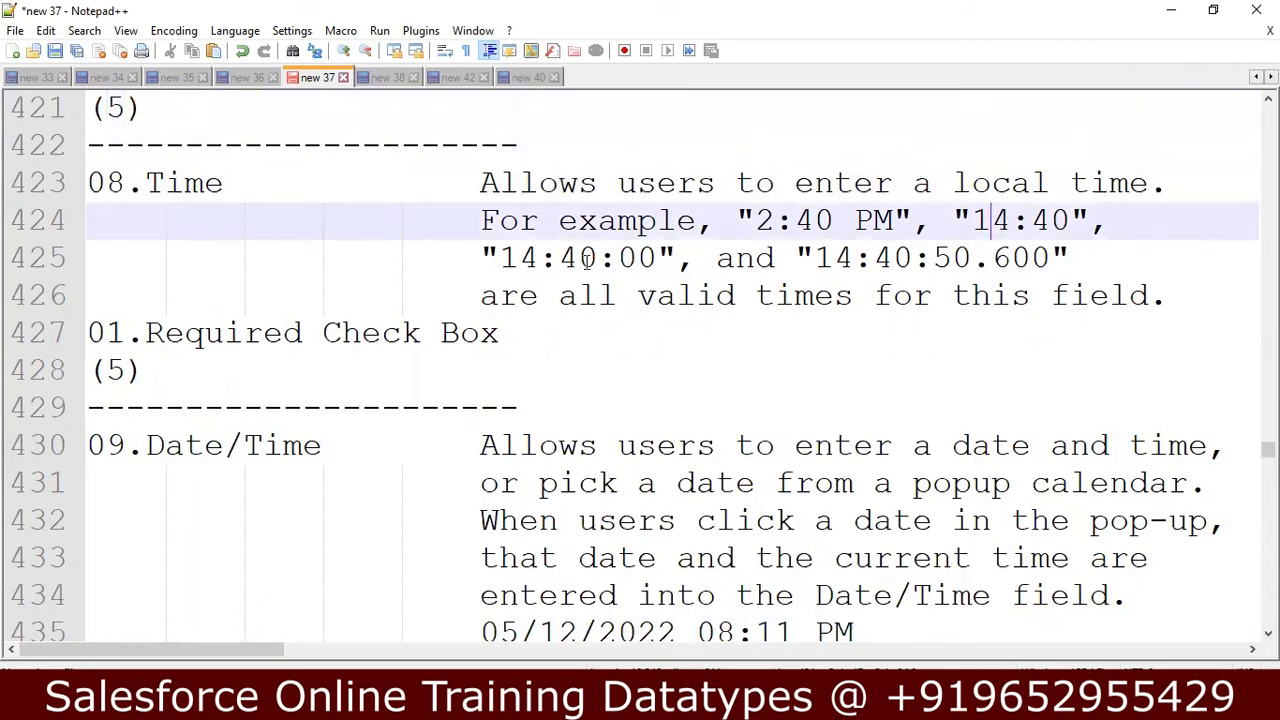
left_click(649, 259)
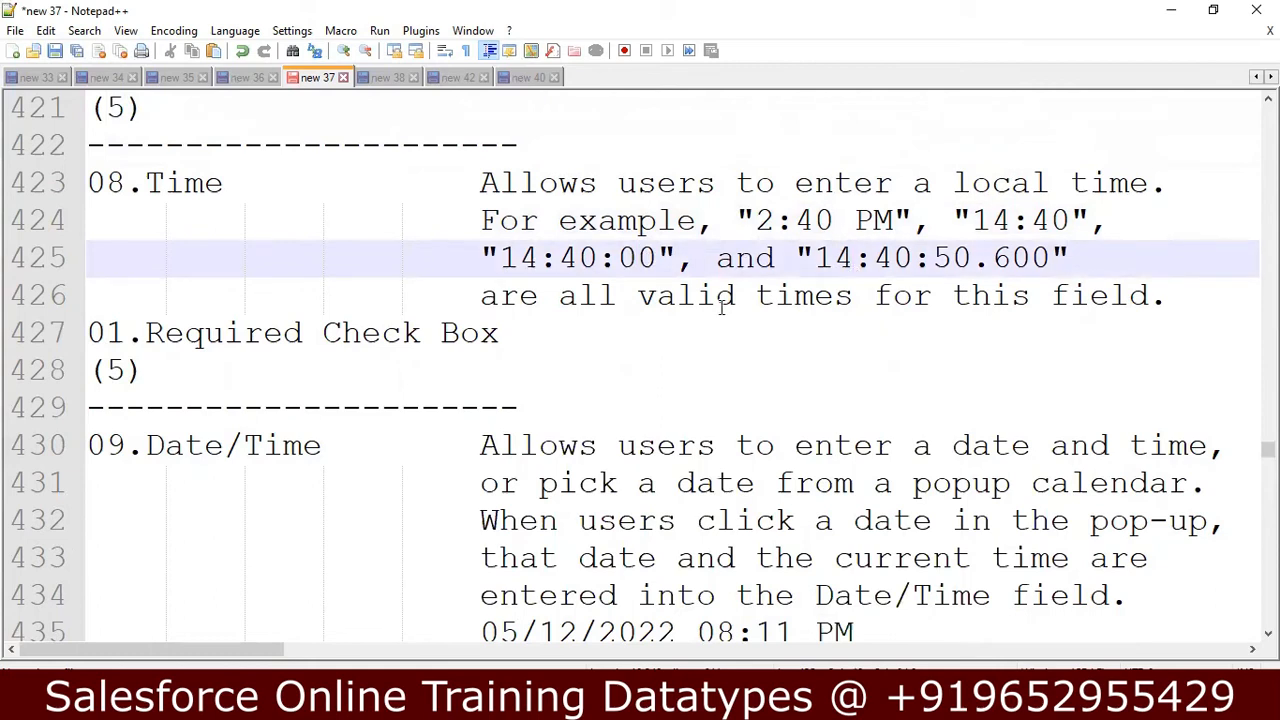
Go through the Date/Time notes and continue to the Number data type description and its options.
left_click(380, 483)
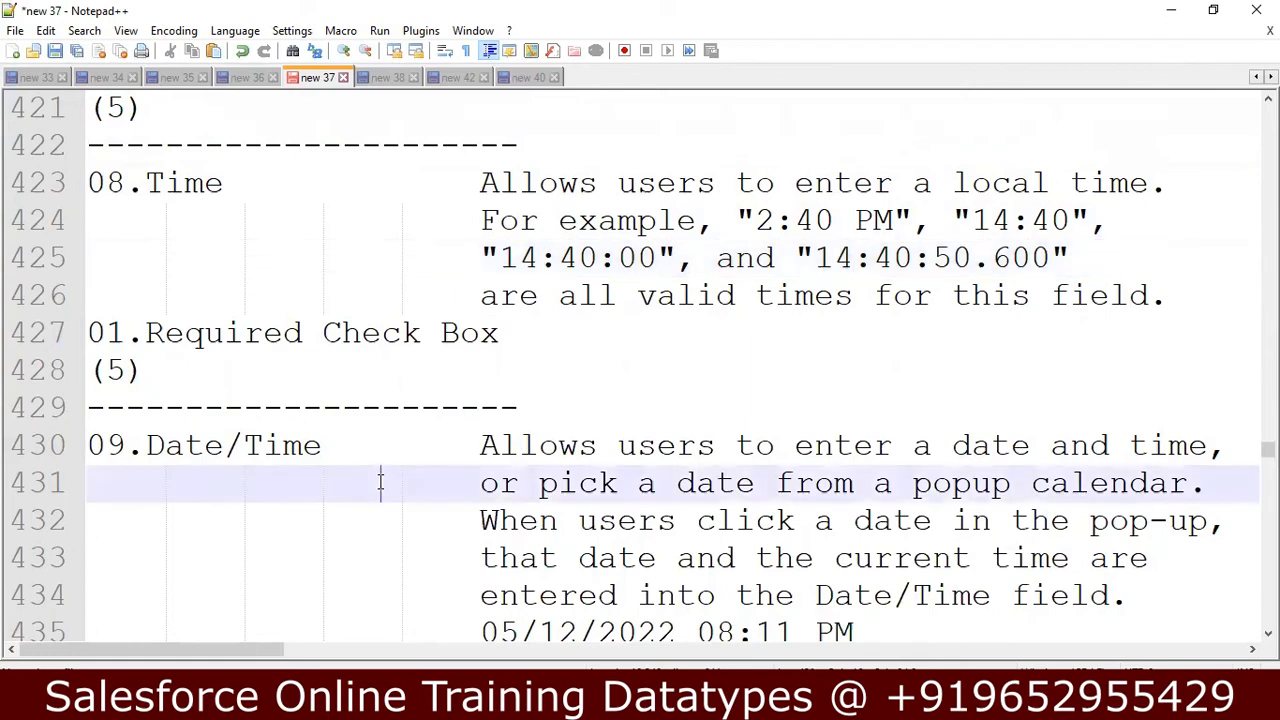
key("Down")
key("Down")
key("Down")
key("Down")
key("Down")
key("Down")
key("Down")
key("Down")
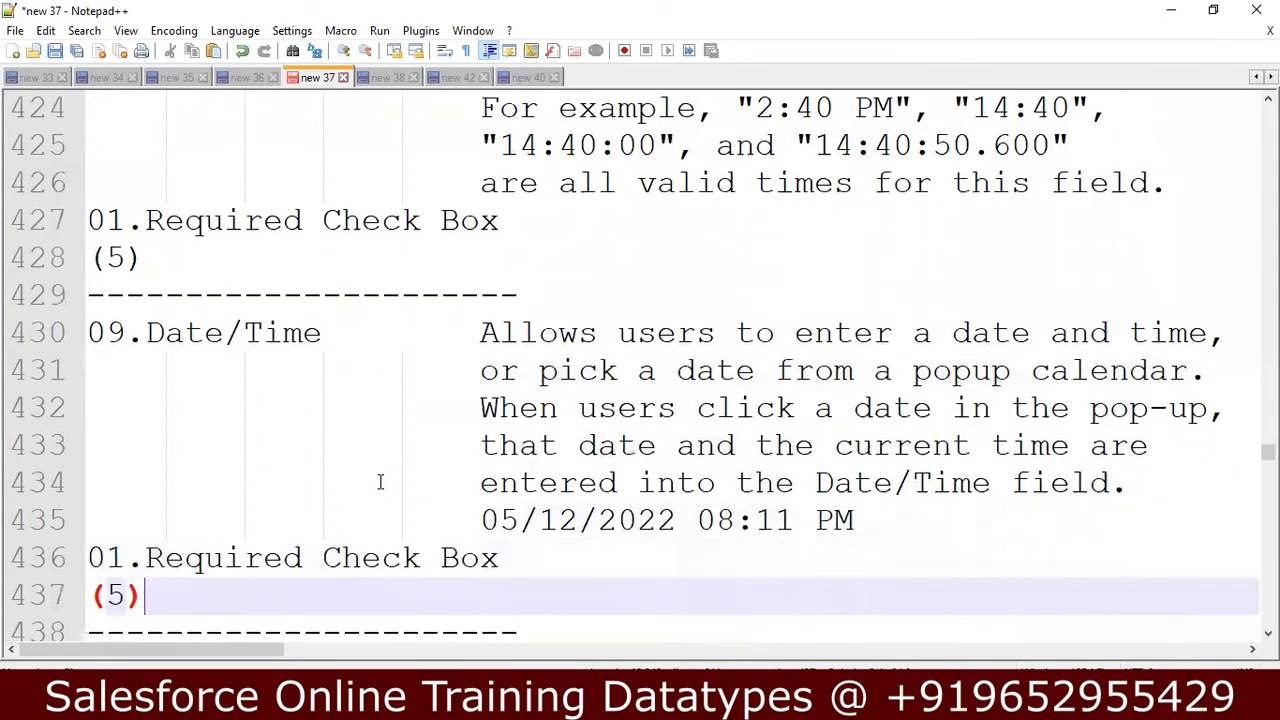
key("Down")
key("Down")
key("Down")
key("Down")
key("Down")
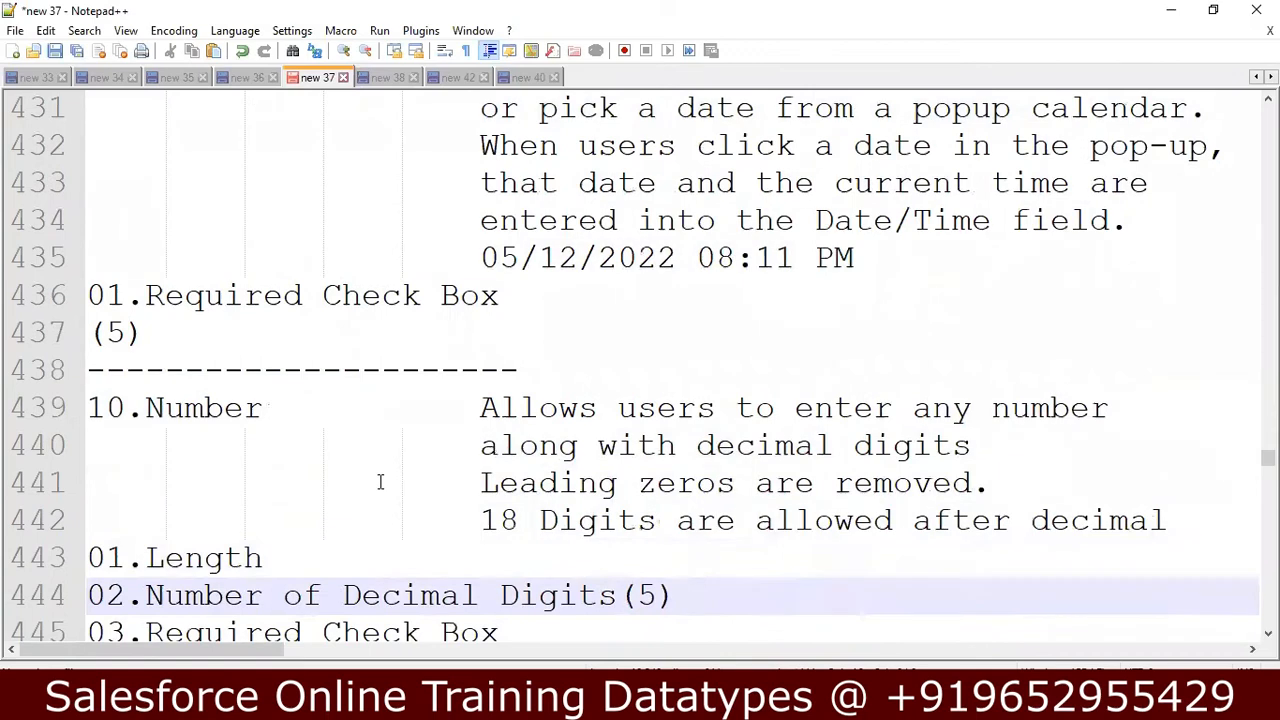
Examine the Number data type description and its options from Length to External ID Check Box.
key("Up")
key("Up")
key("Up")
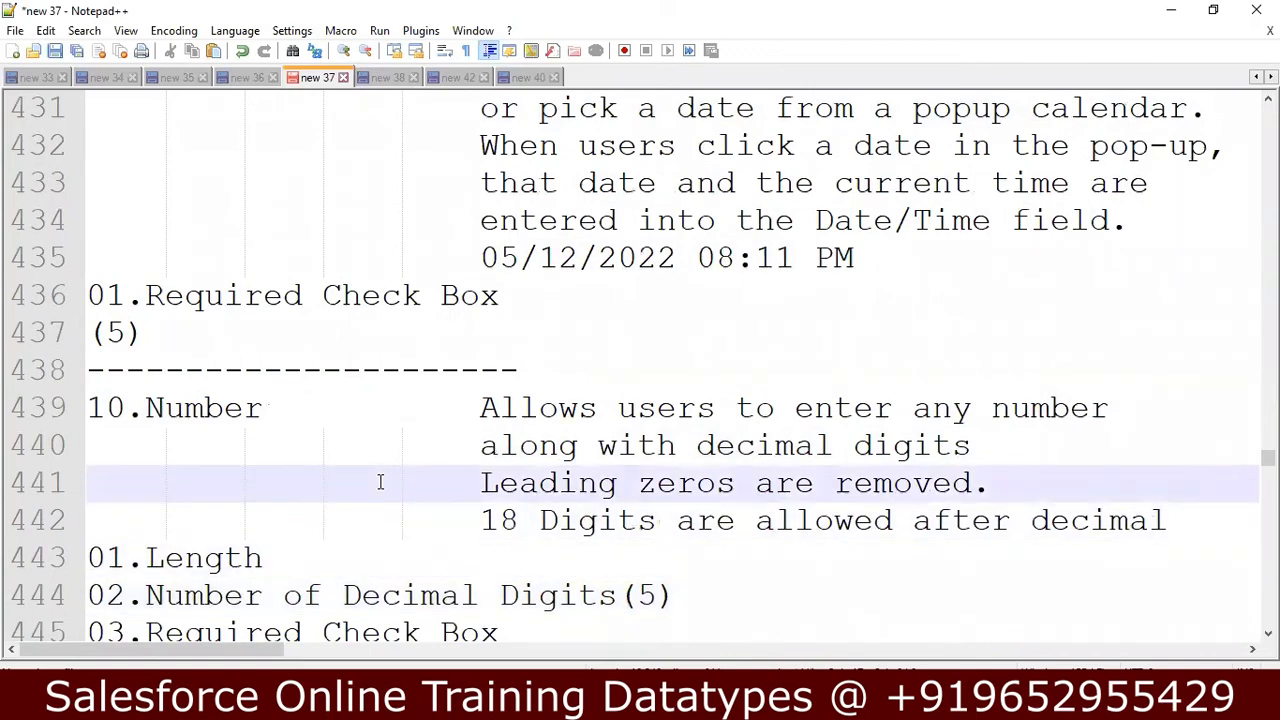
key("Down")
key("Down")
key("Down")
key("Down")
key("Down")
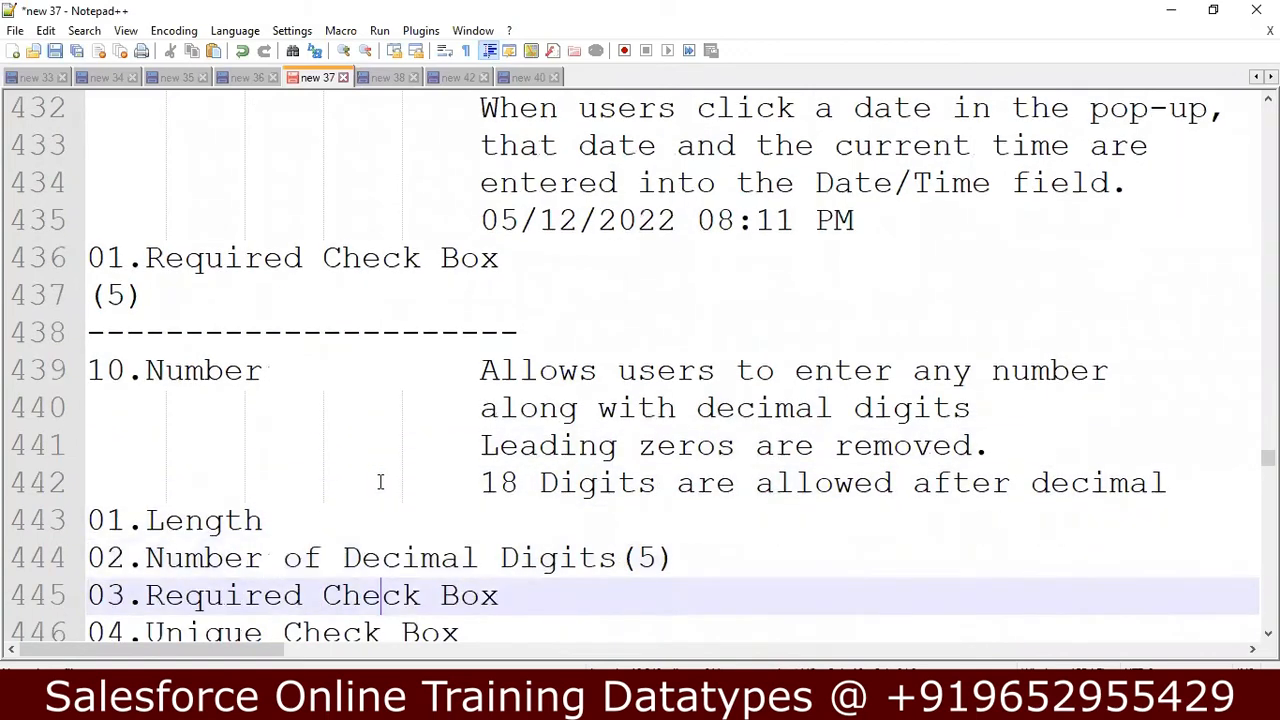
key("Down")
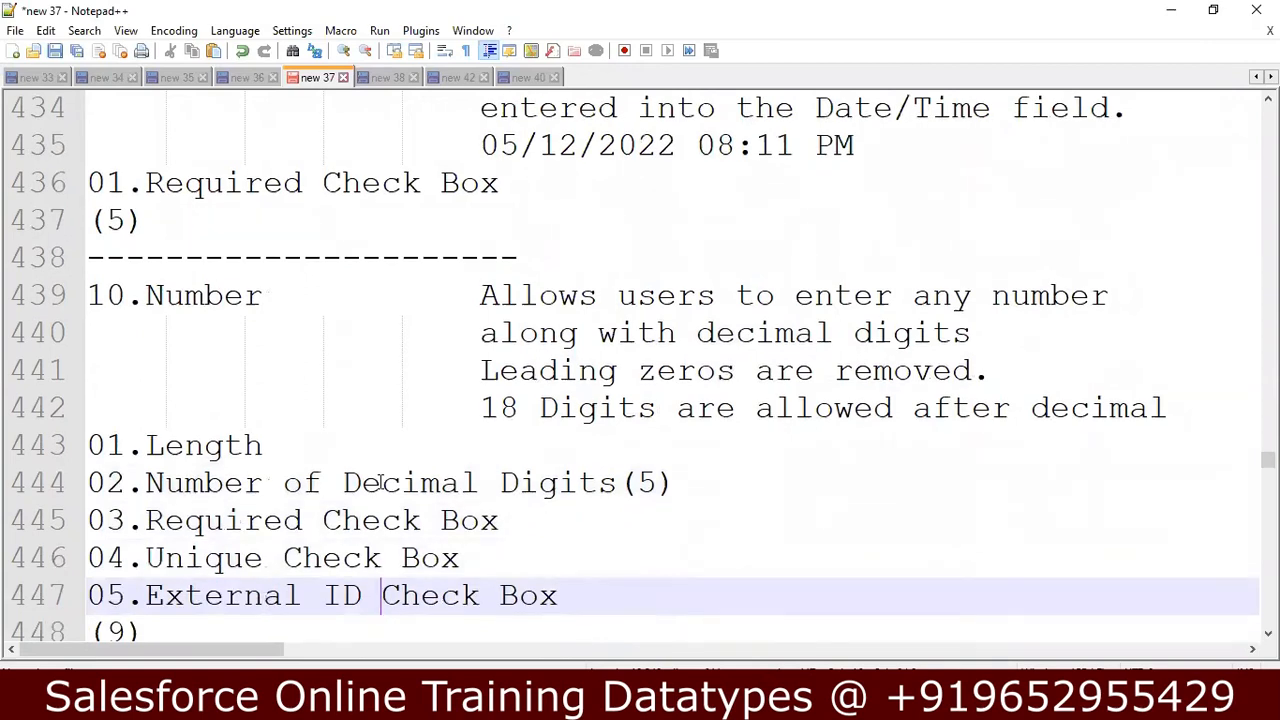
left_click(505, 408)
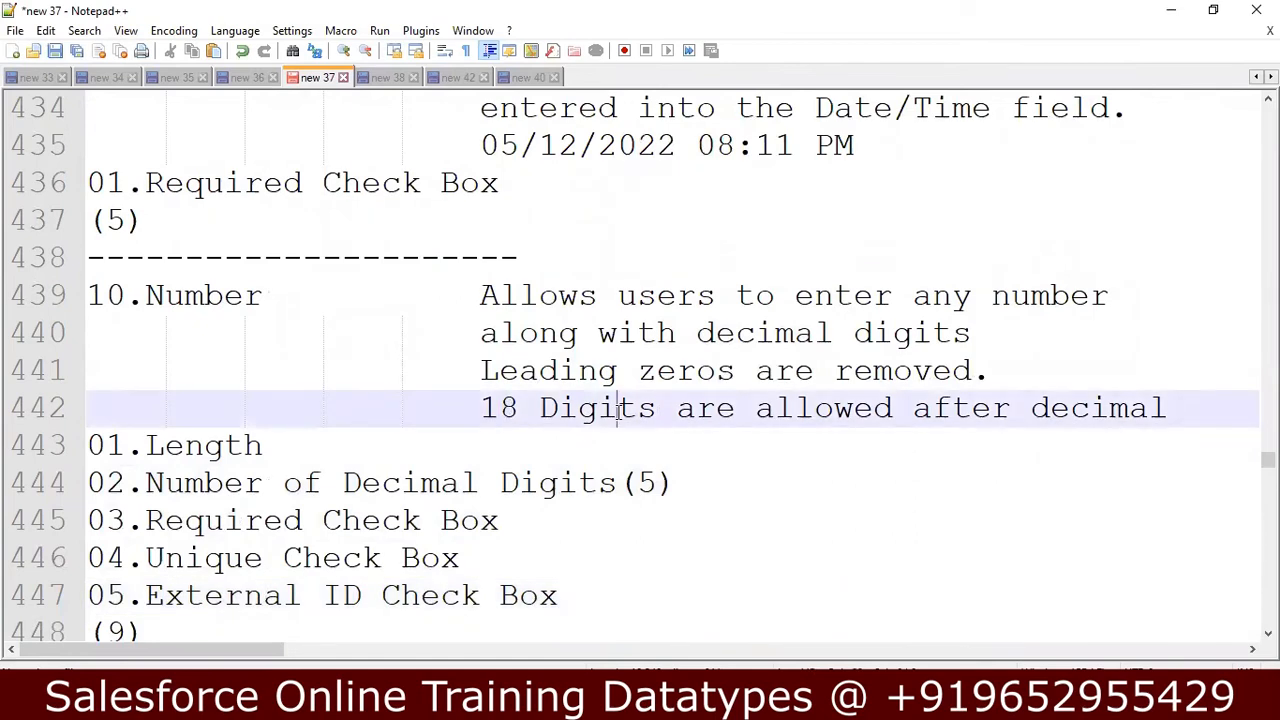
left_click(202, 446)
left_click(190, 484)
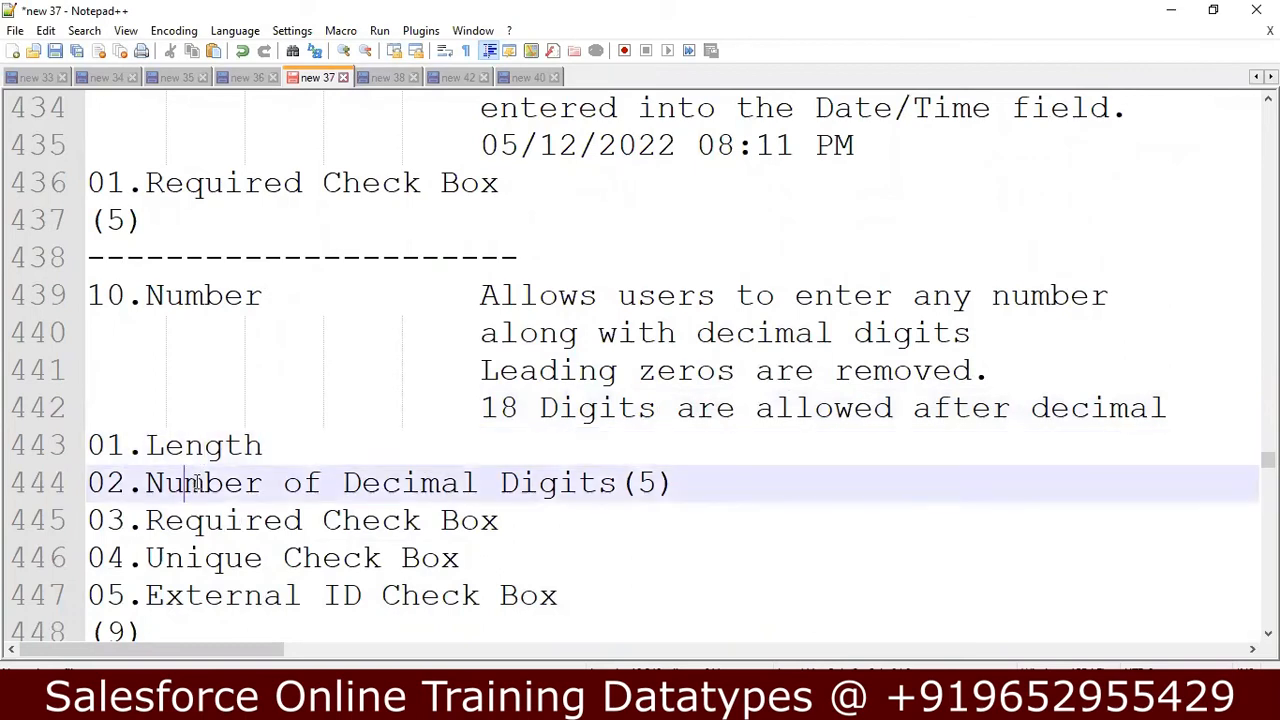
Add the example value 123.12 after "Number of Decimal Digits(5)" in the Number notes.
left_click(738, 494)
type("123.12")
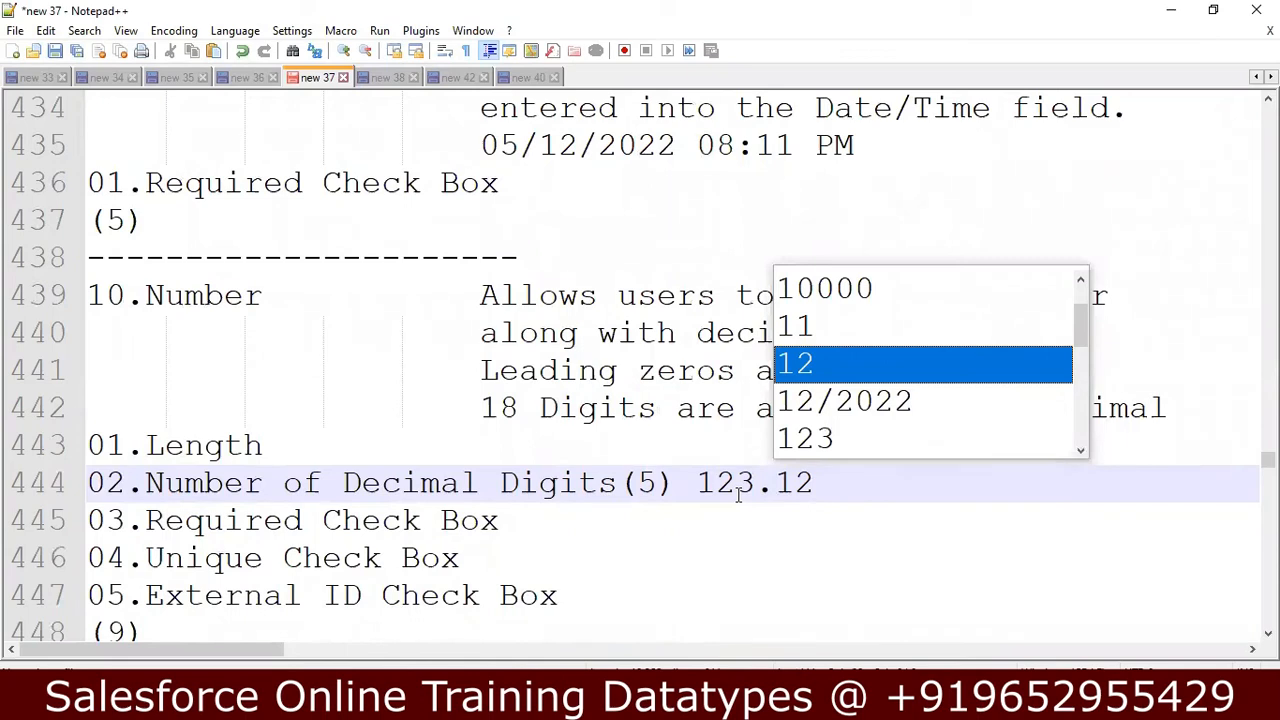
left_click(757, 487)
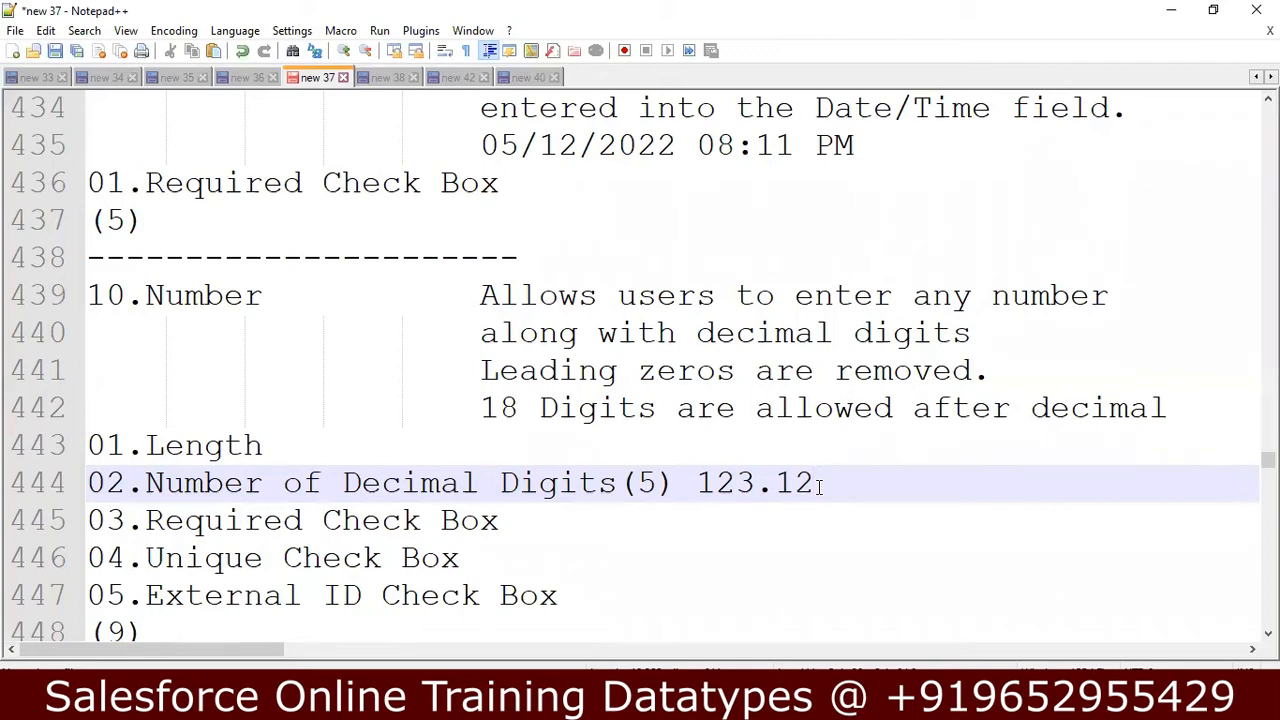
key("Left")
key("Left")
key("Left")
key("Left")
key("Left")
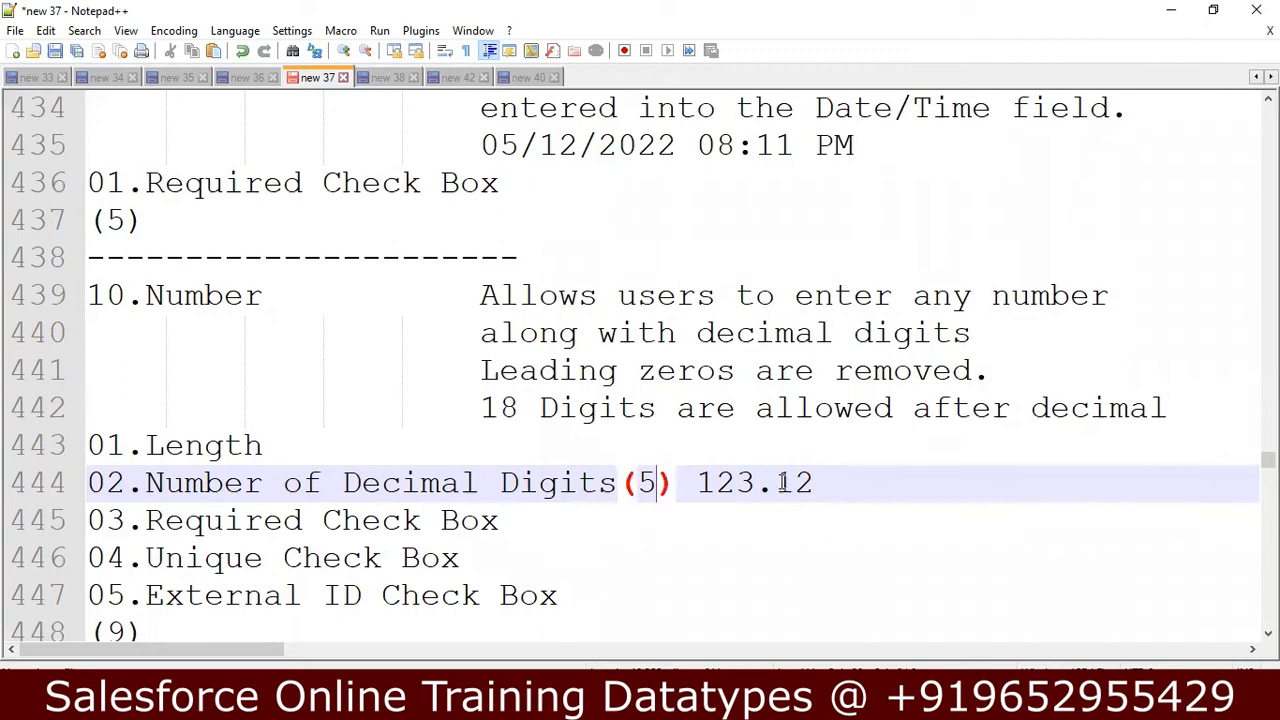
left_click(824, 484)
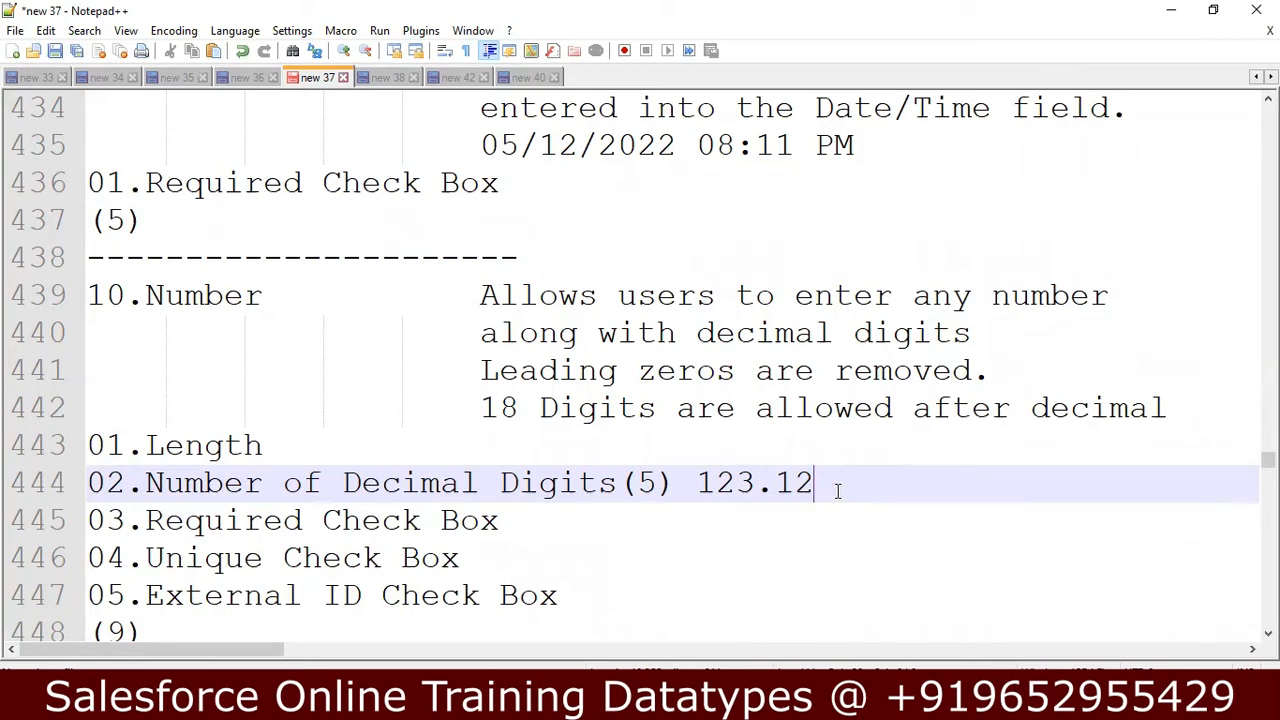
Append "(10)" to the Length option of the Number data type.
left_click(590, 446)
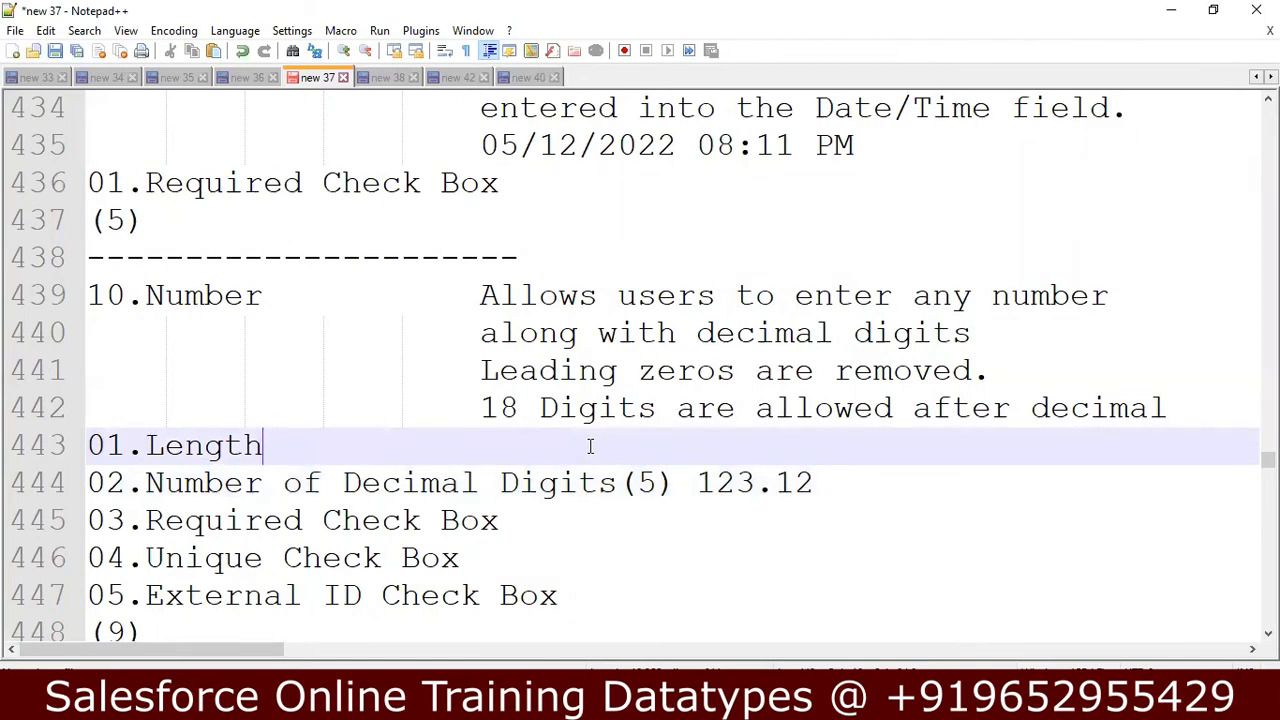
type("10")
key("BackSpace")
key("BackSpace")
type("(")
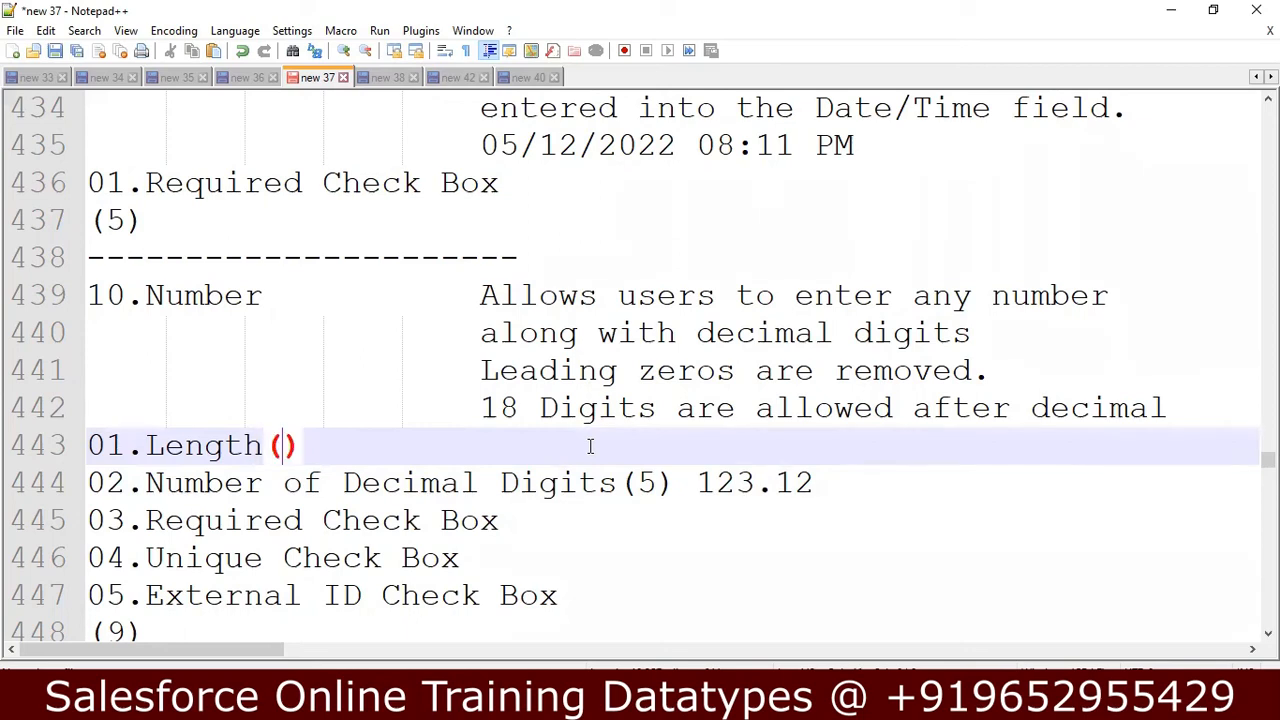
type("10")
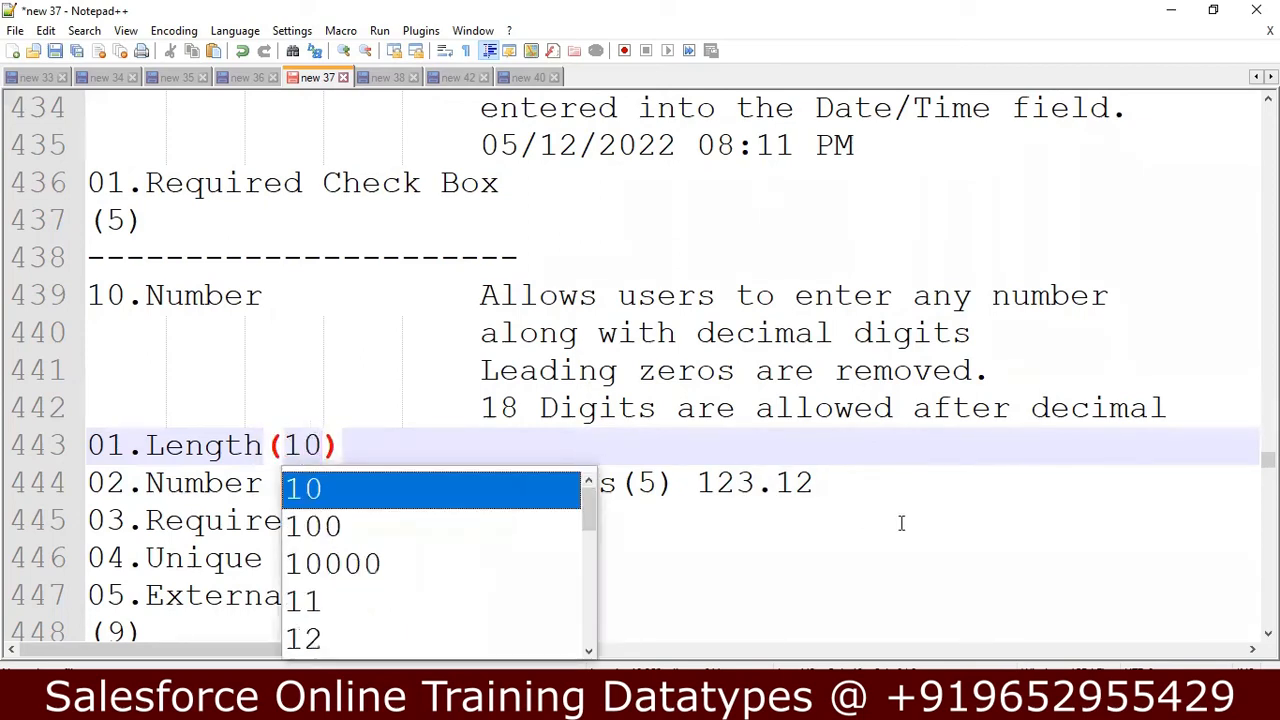
left_click(940, 530)
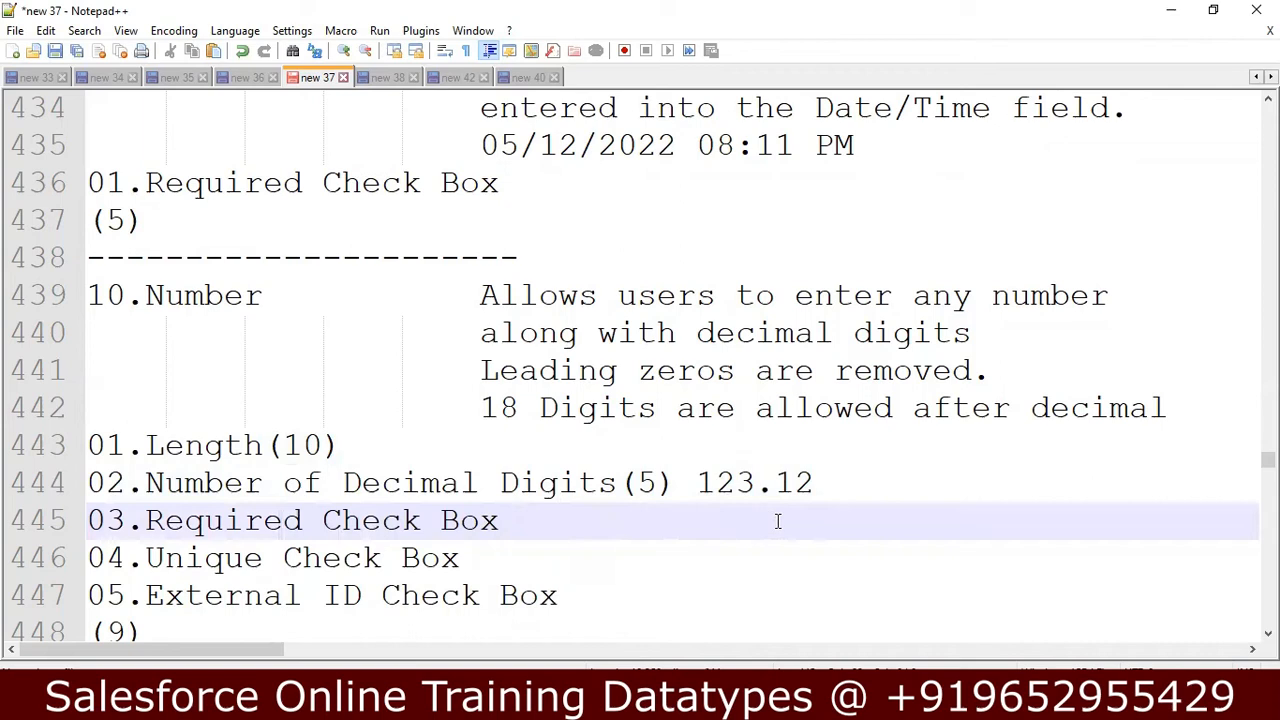
Insert a line below Number of Decimal Digits with the example 1234567890.12345.
left_click(917, 486)
key("Return")
type("1234567890.")
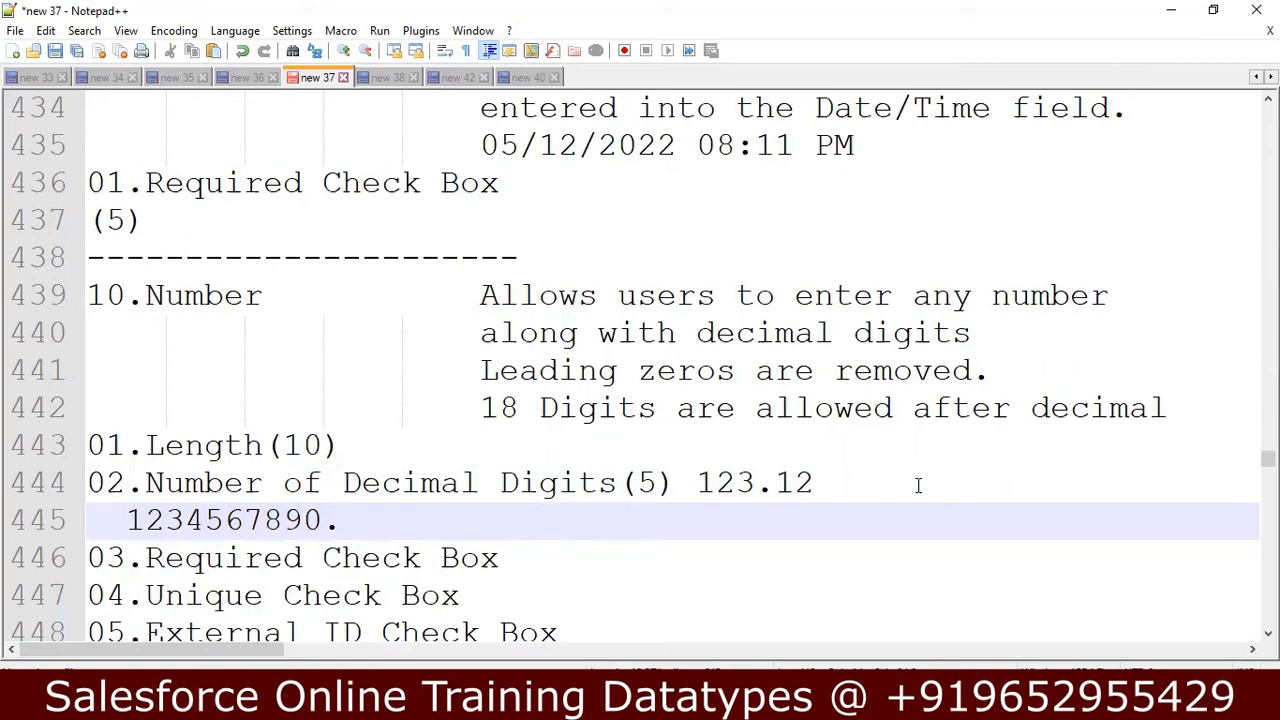
type("12345")
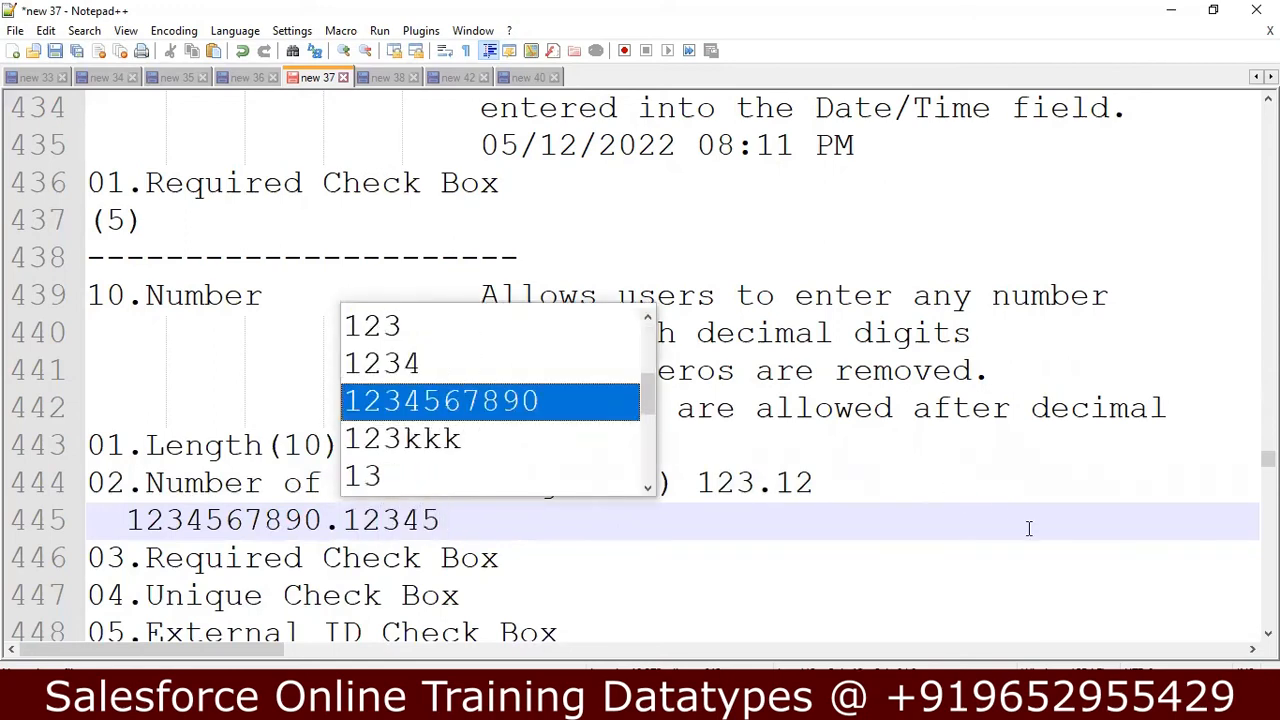
left_click(1029, 533)
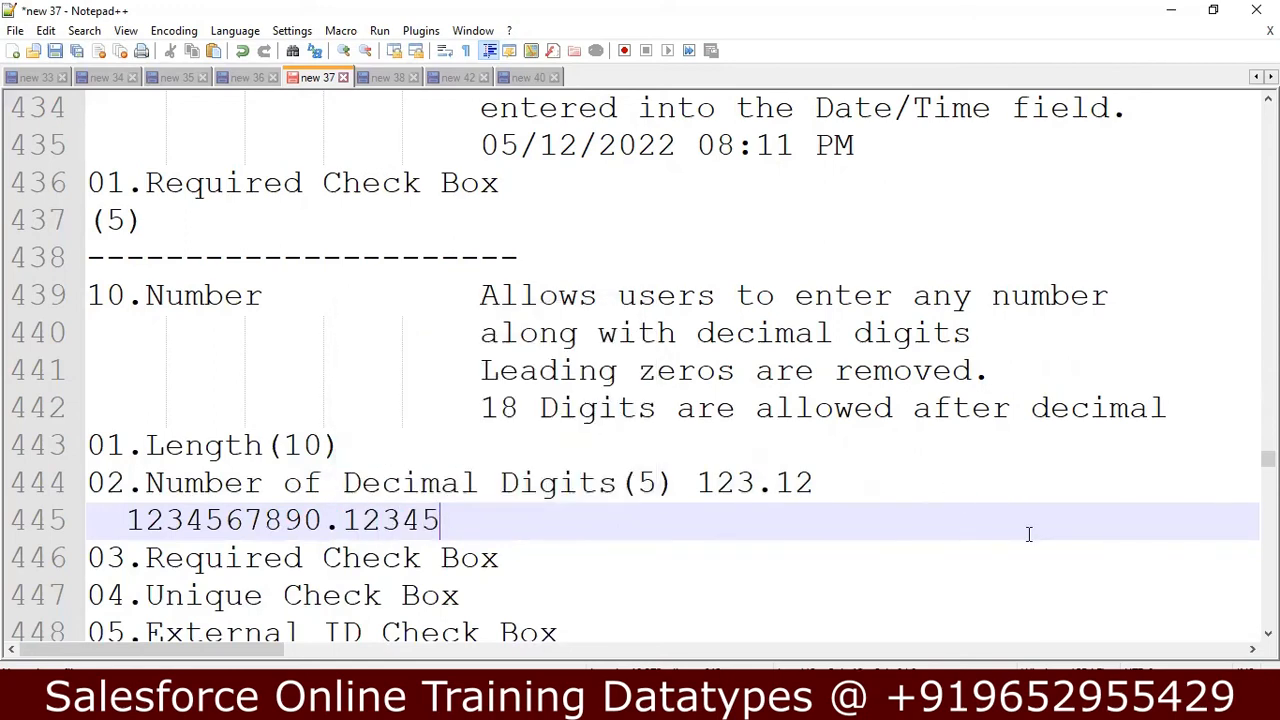
Go through the remaining Number options, the Assignment text and the Text (Encrypted) data type notes.
left_click(526, 569)
key("Down")
key("Down")
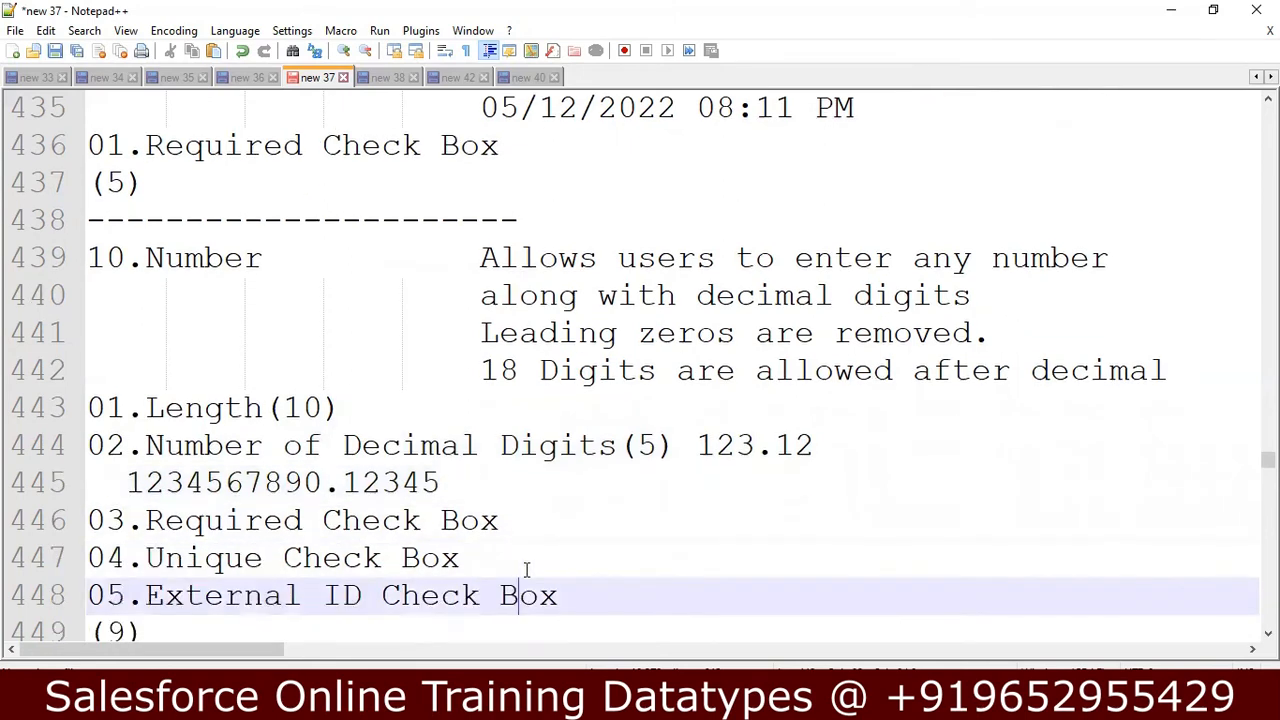
key("Down")
key("Down")
key("Down")
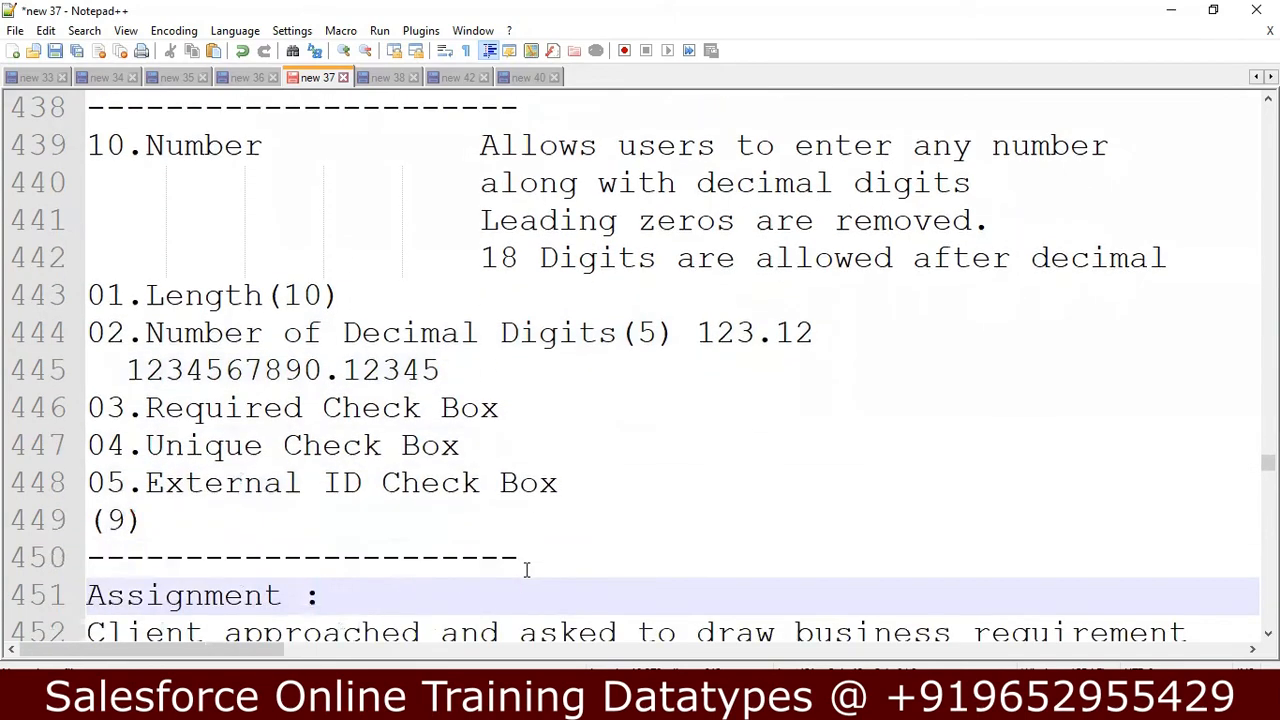
key("Down")
key("Down")
key("Down")
key("Down")
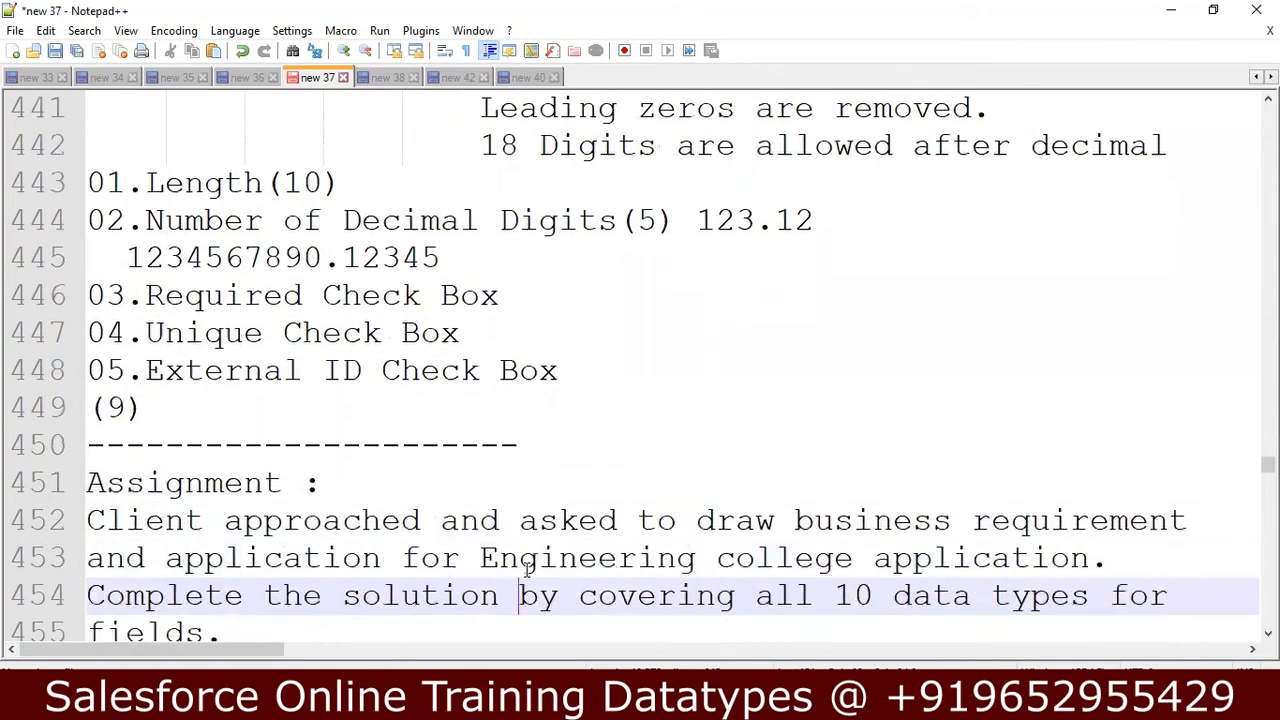
key("Down")
key("Down")
key("Down")
key("Down")
key("Down")
key("Down")
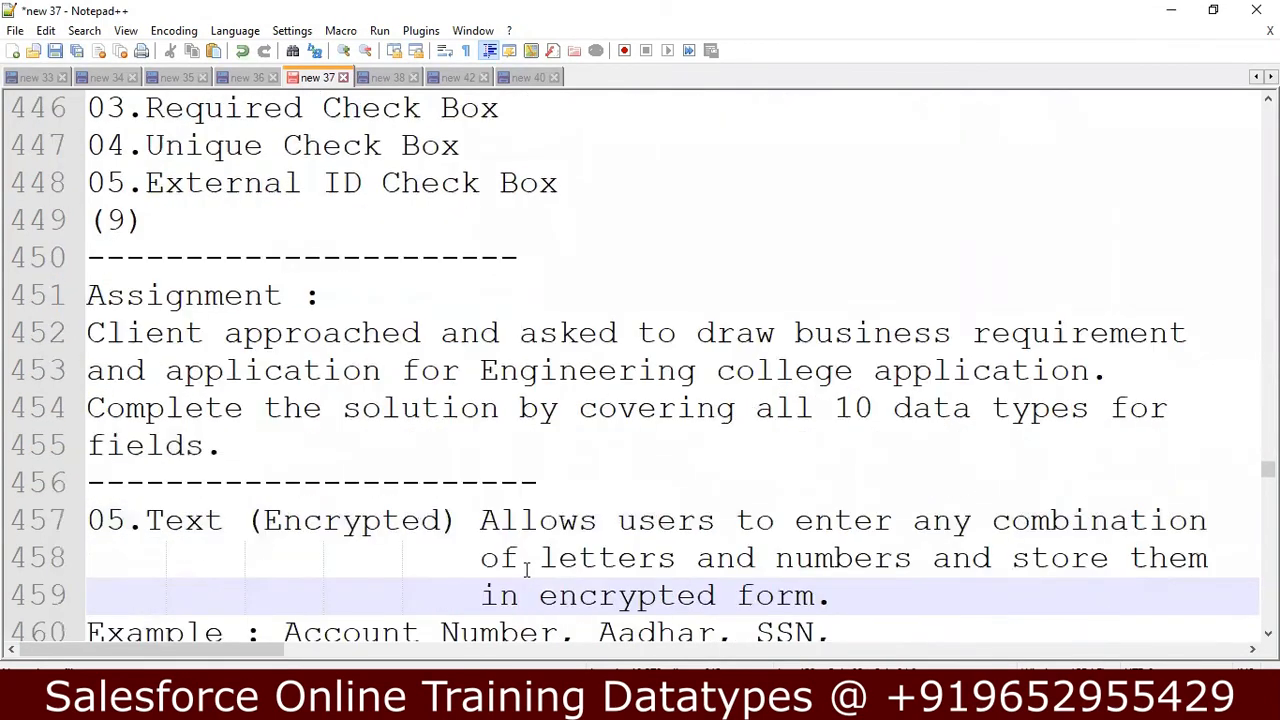
key("Down")
key("Down")
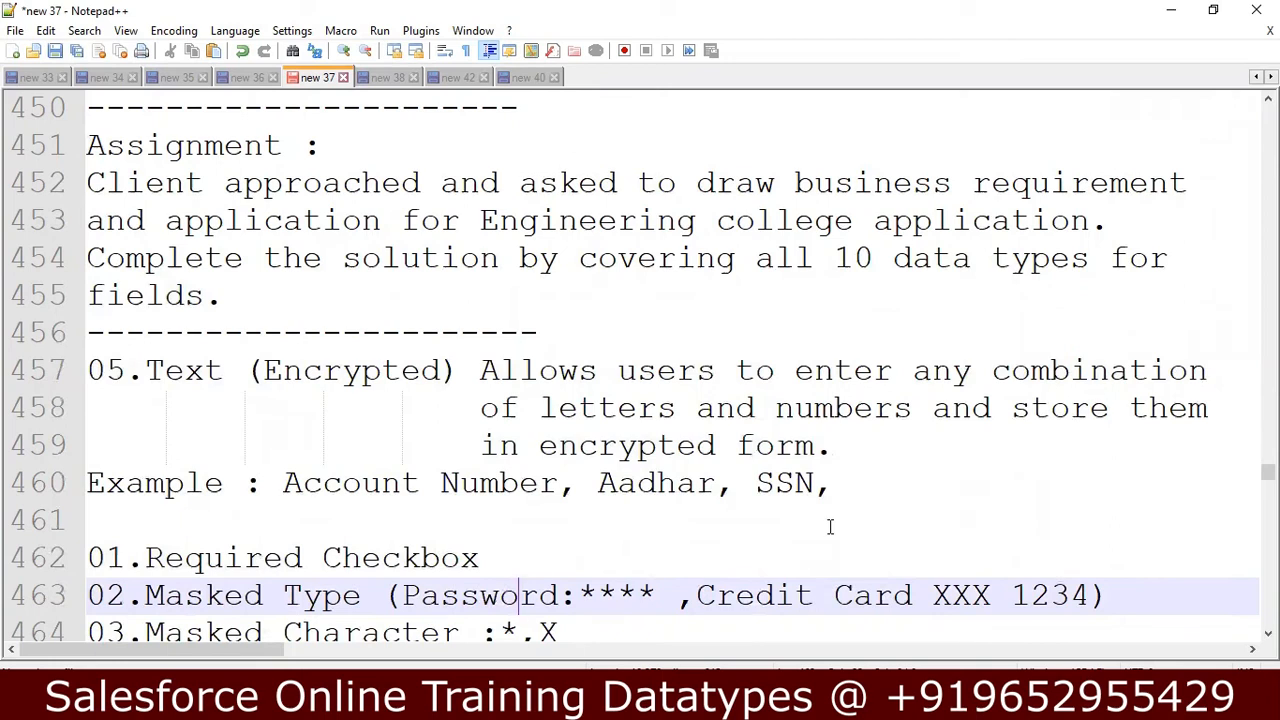
key("Down")
Enter the masking examples "*****" and "XXXXX" on separate lines below the Text (Encrypted) Example line.
key("Up")
key("Up")
key("Up")
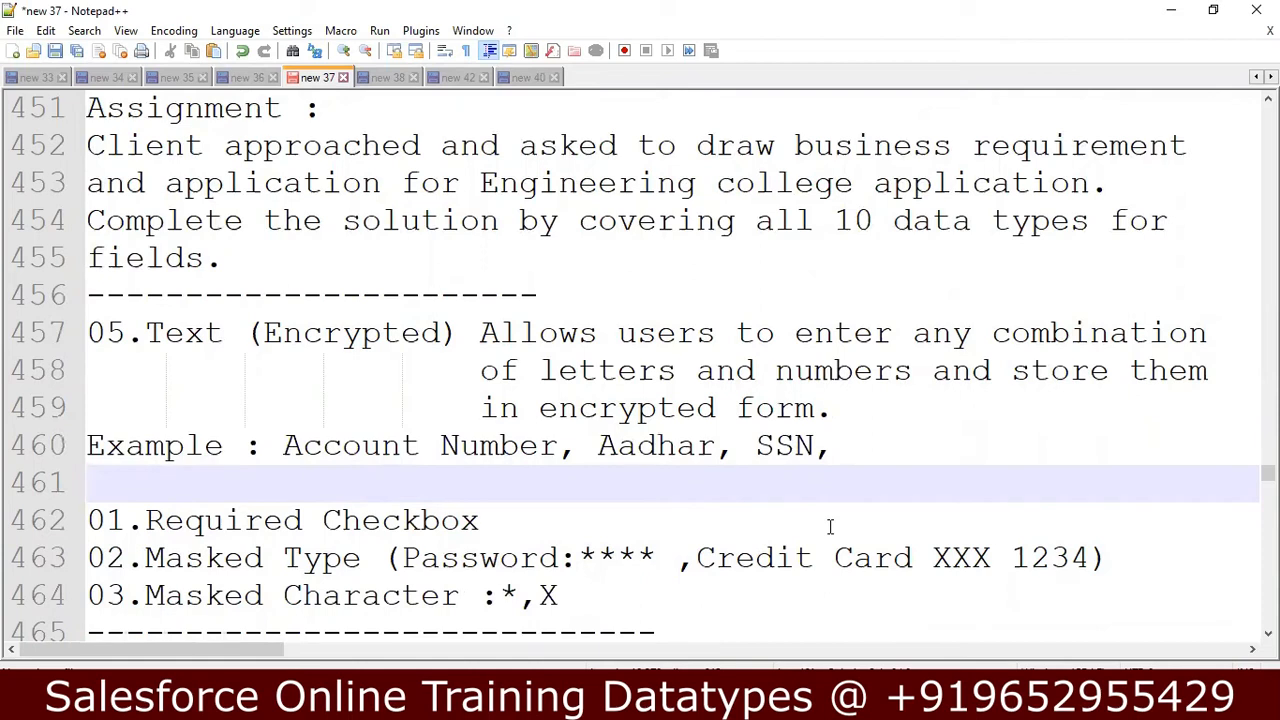
type("*****")
key("Return")
type("X")
key("BackSpace")
type("XXXXX")
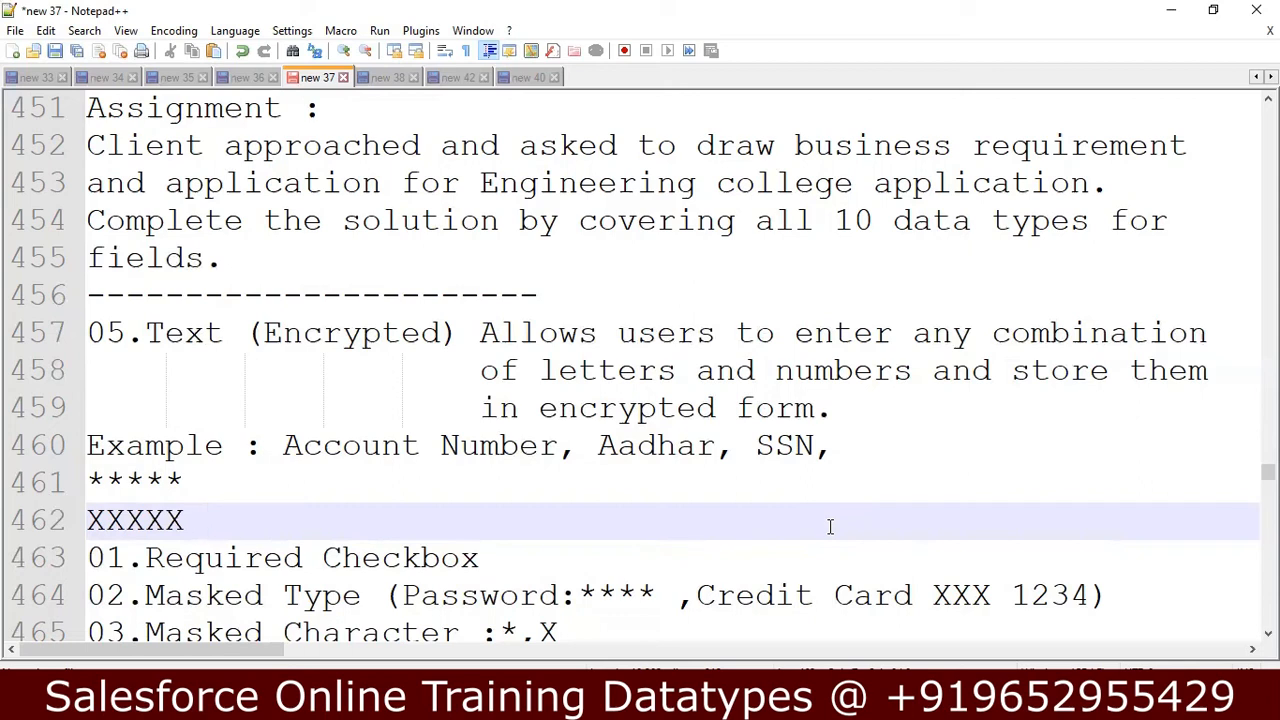
key("Up")
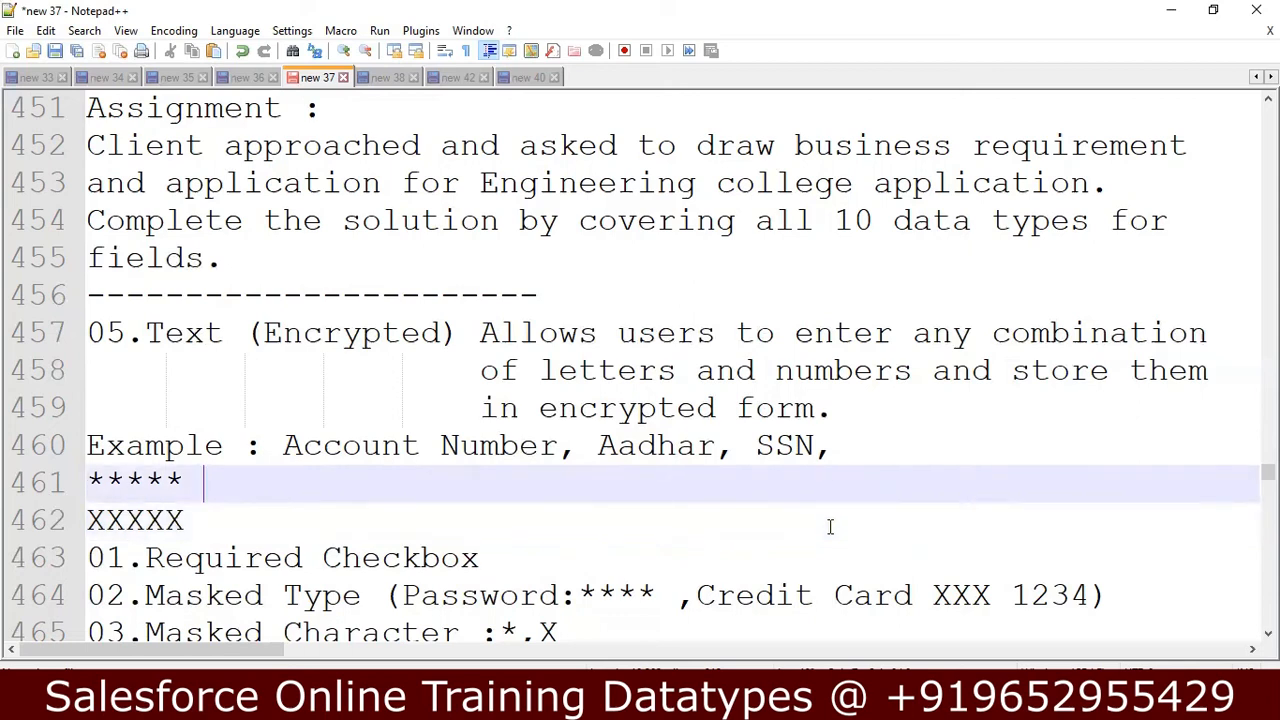
key("Down")
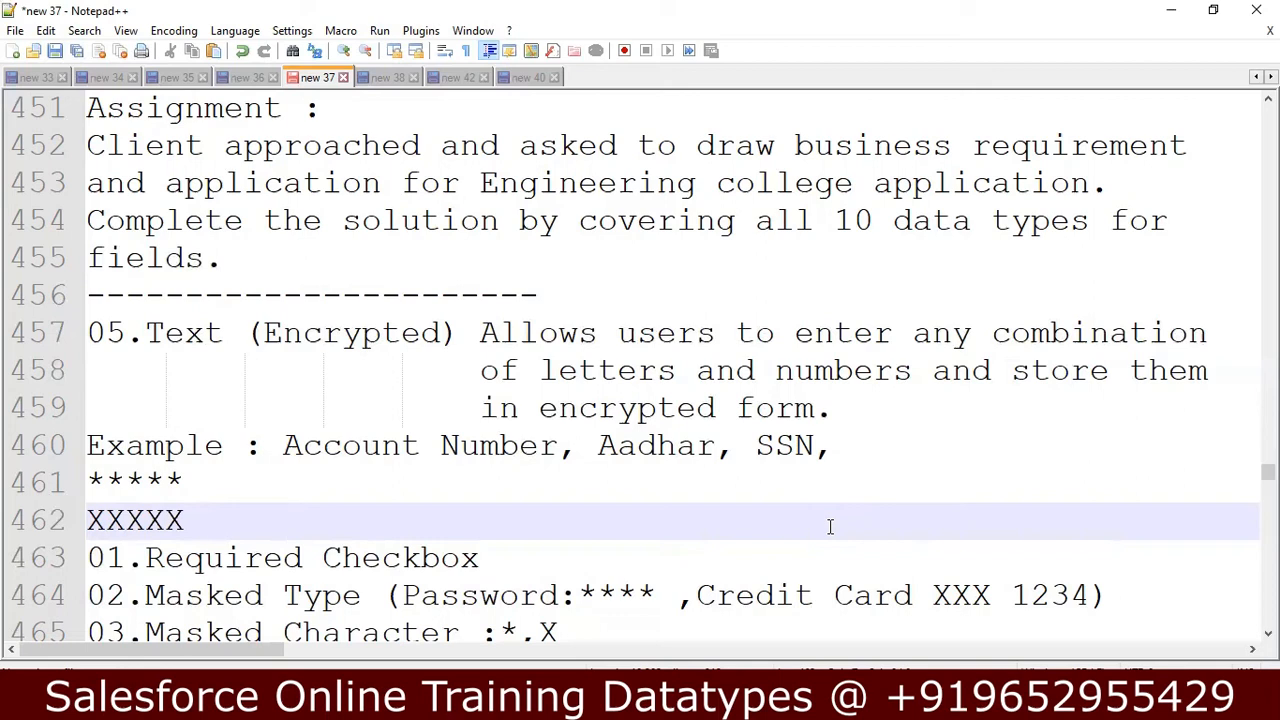
Review the Text (Encrypted) masking options and the Percent data type description with its options.
key("Down")
key("Down")
key("Down")
key("Down")
key("Down")
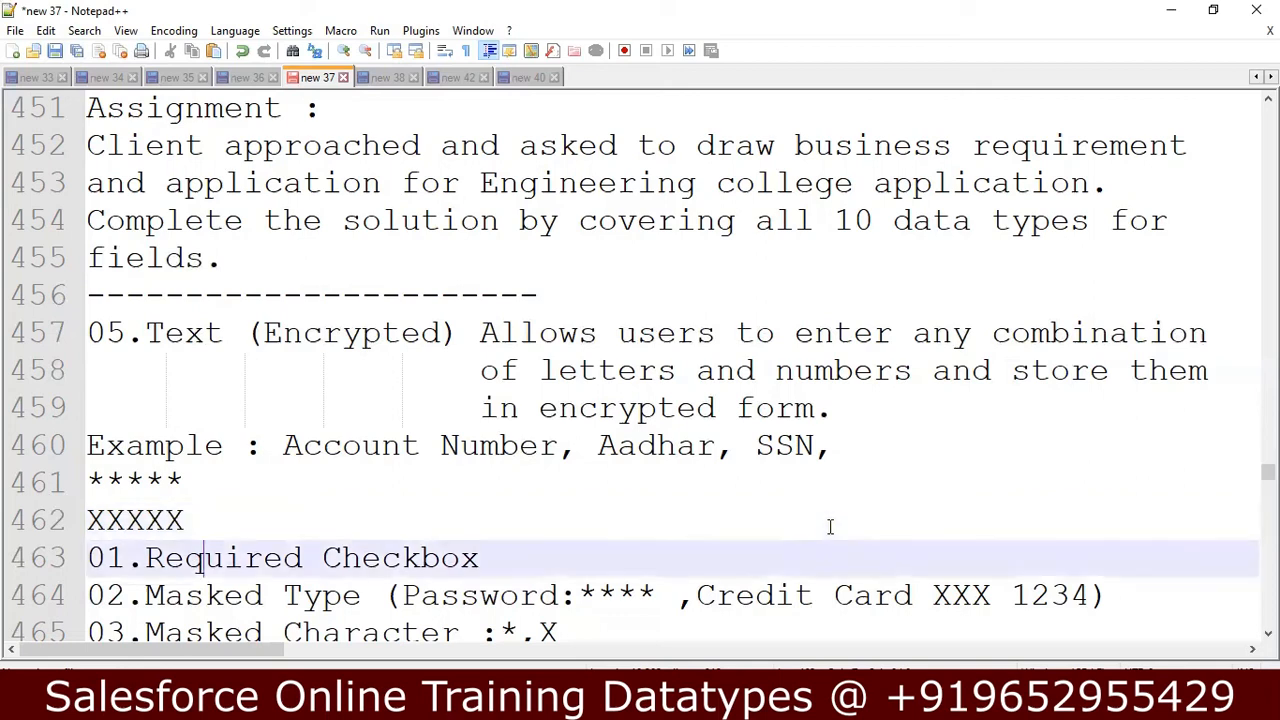
key("Down")
key("Down")
key("Down")
key("Down")
key("Down")
key("Down")
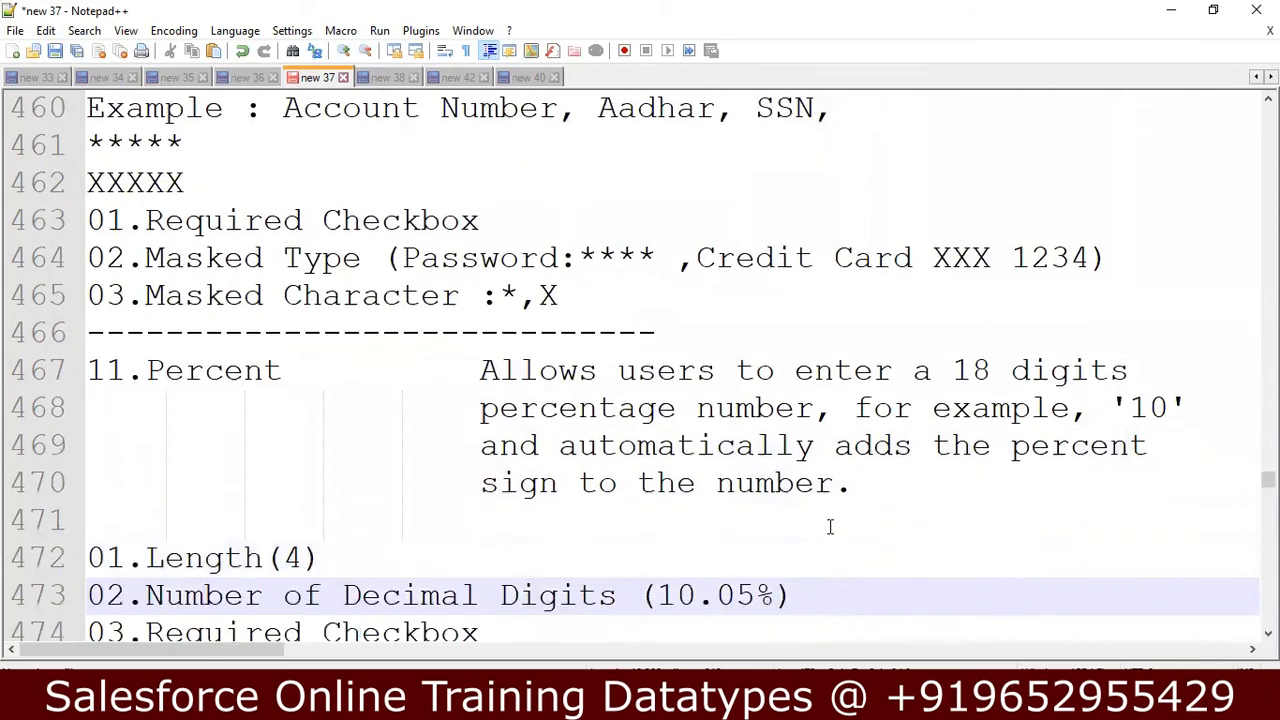
key("Down")
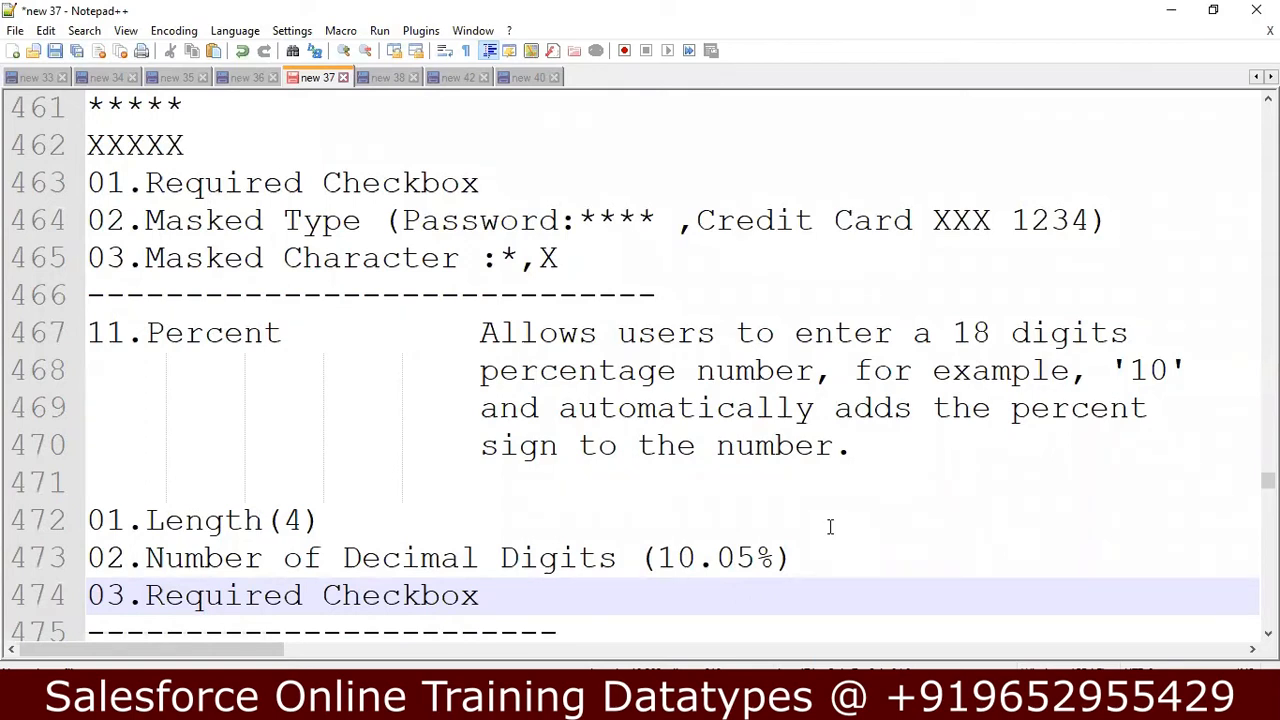
key("Down")
key("Down")
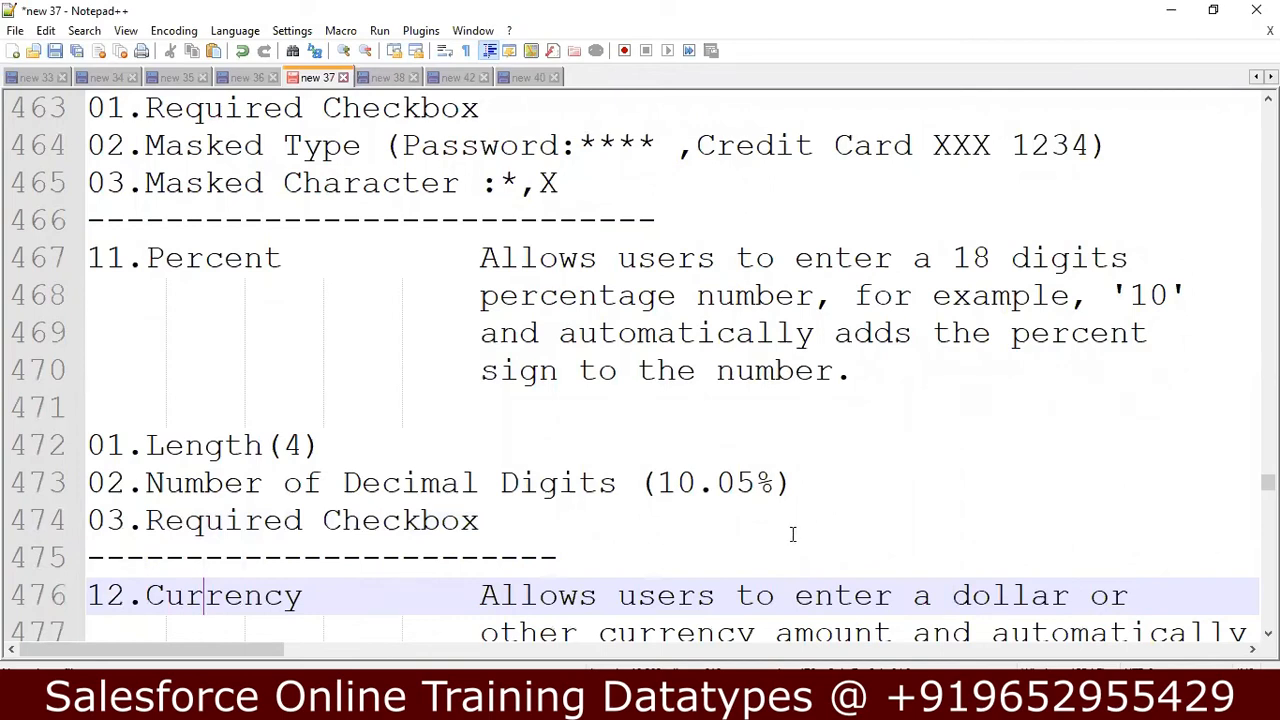
Add a new line containing 7 below the Required Checkbox option in the Percent notes.
left_click(656, 526)
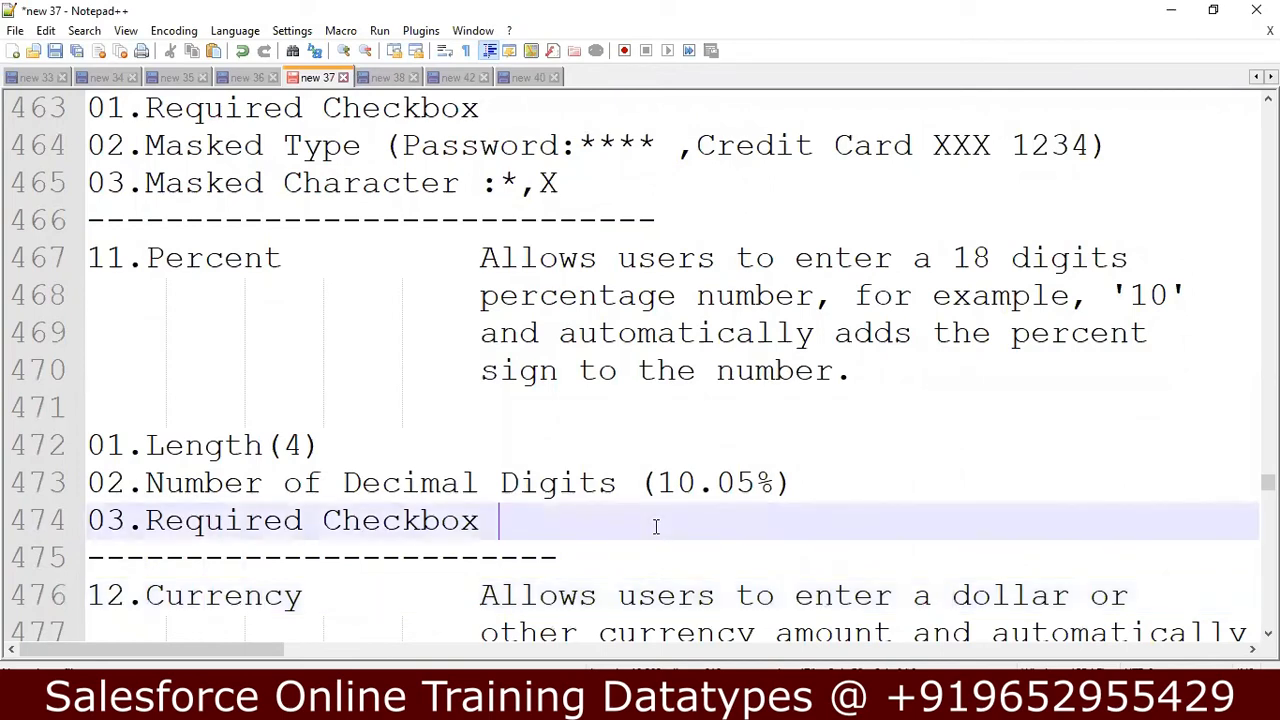
key("Return")
type("7")
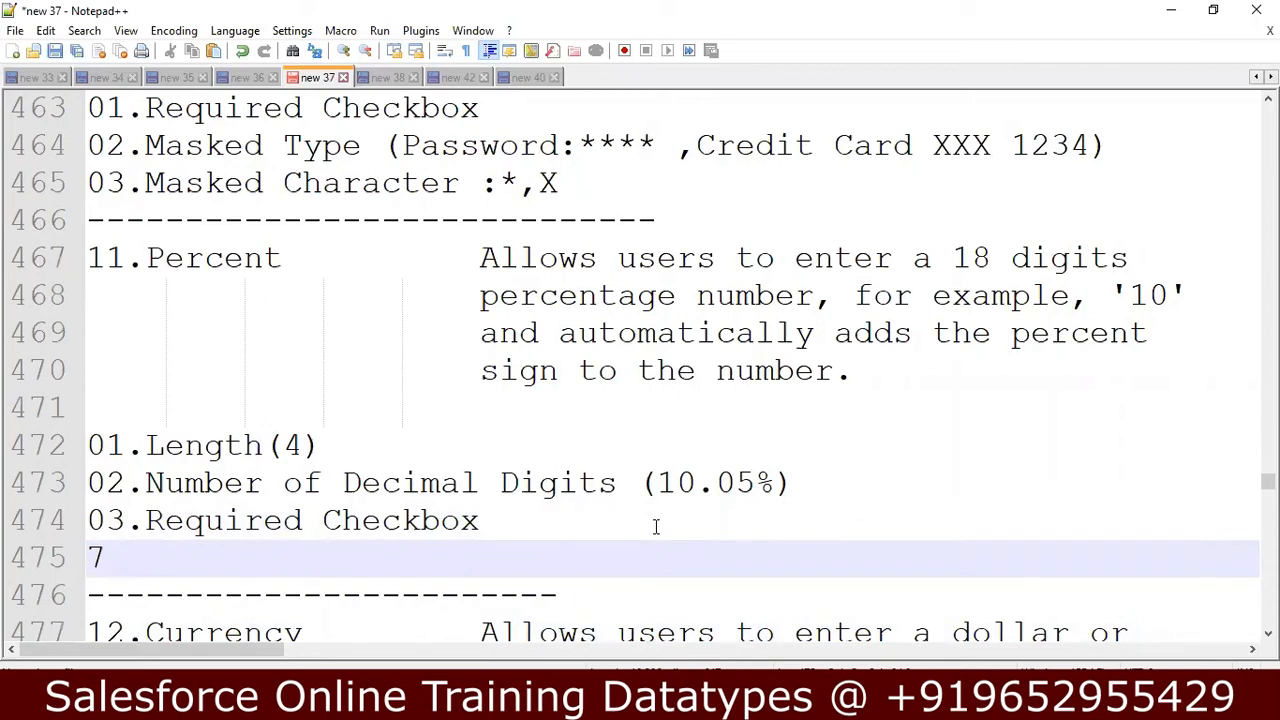
Read through the Currency data type description, including its digit limit and currency symbol notes.
key("Down")
key("Down")
key("Down")
key("Down")
key("Down")
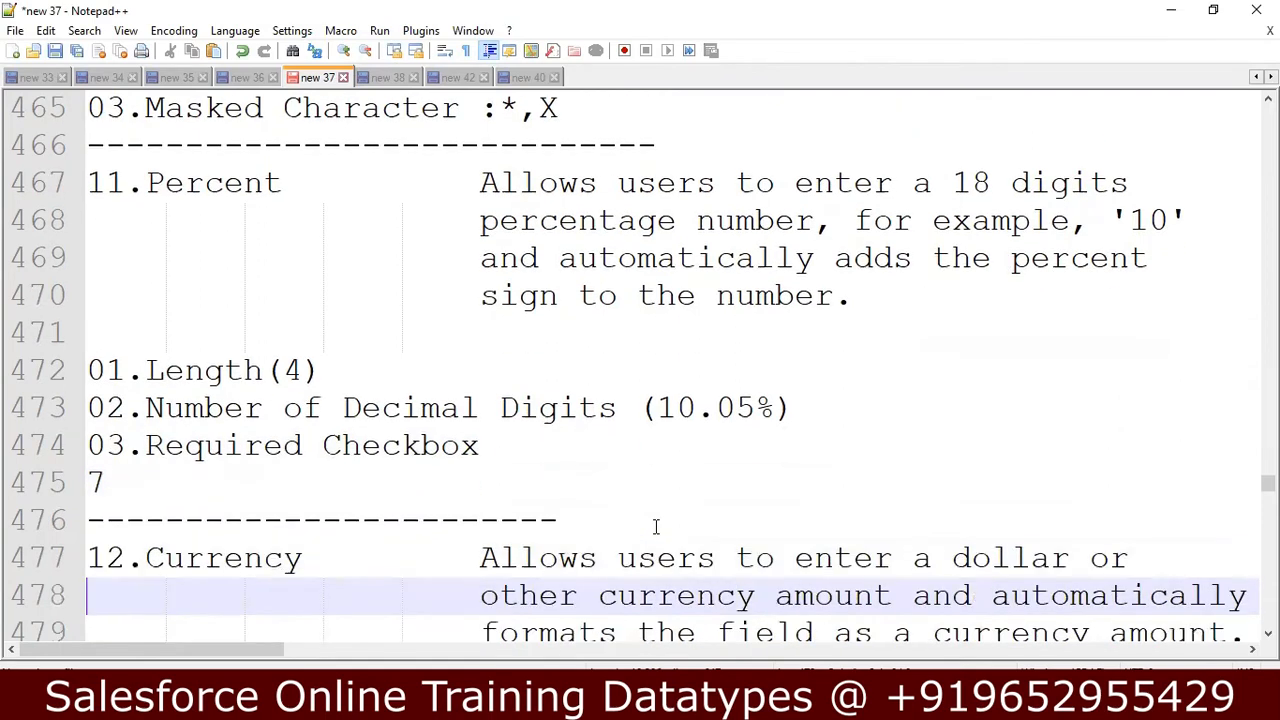
key("Down")
key("Down")
key("Down")
key("Down")
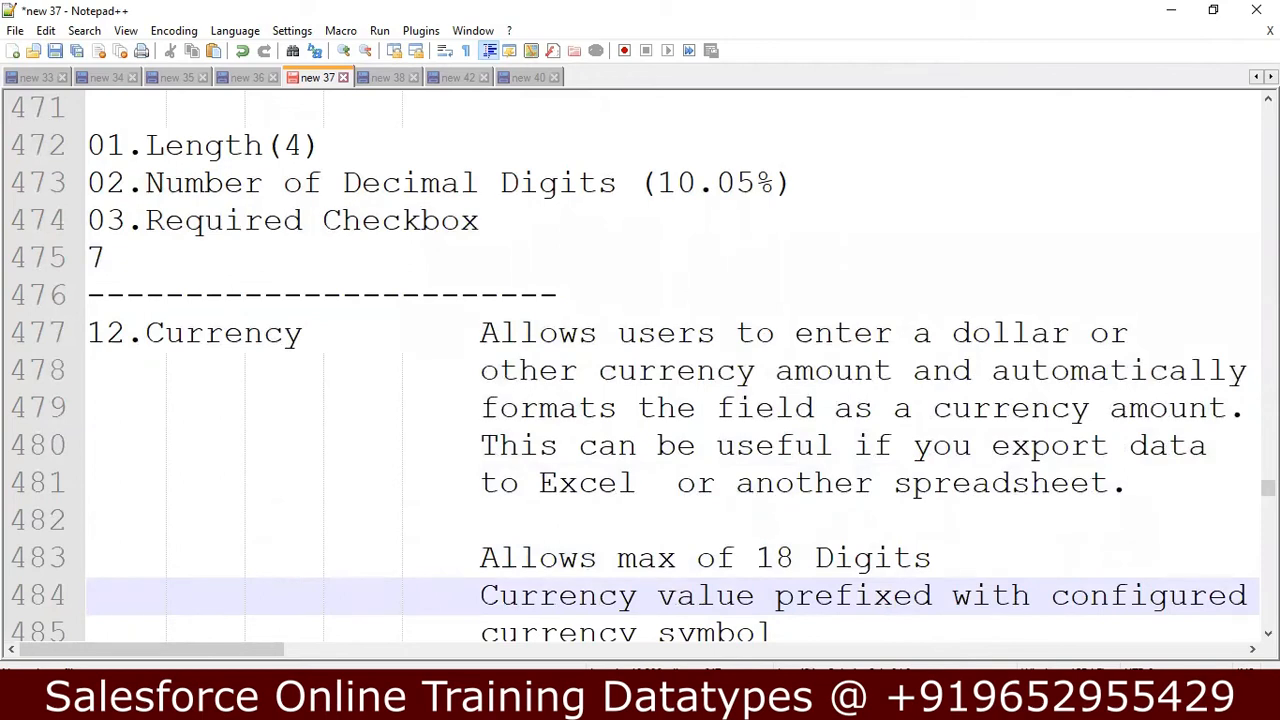
Switch to Salesforce in the browser and bring up the Datatype object's Fields & Relationships page.
key("alt+Tab")
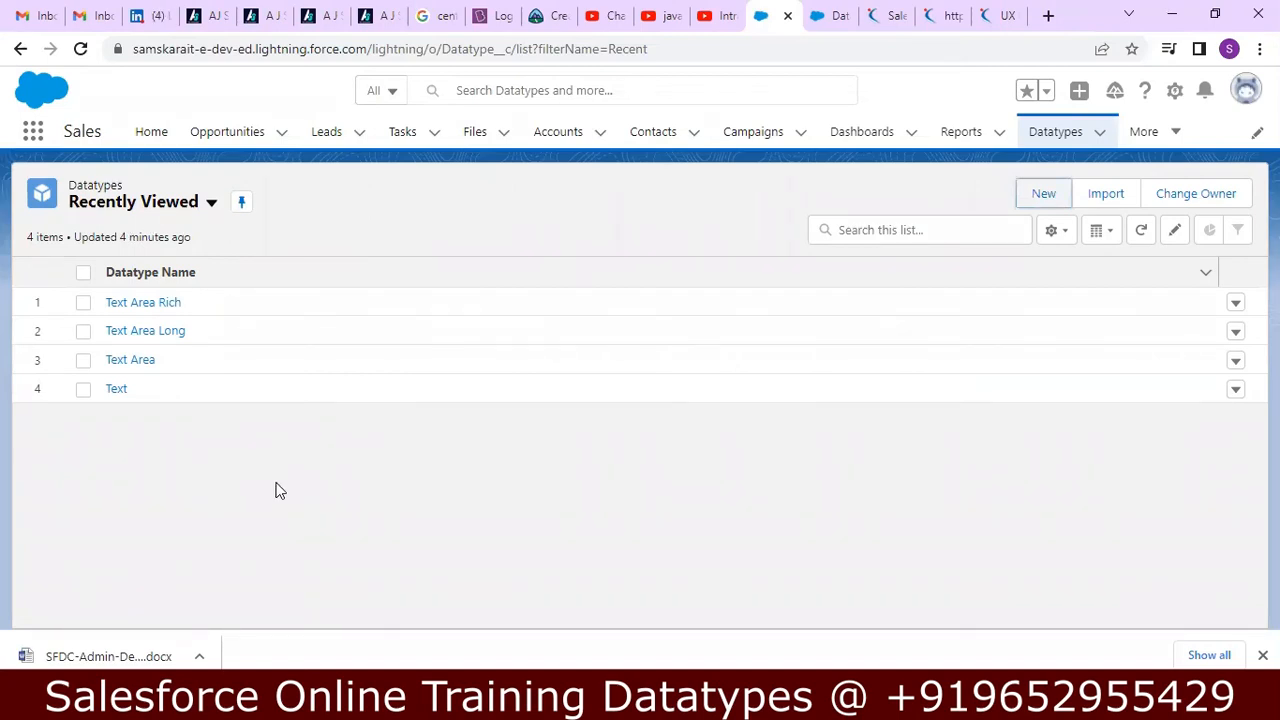
left_click(815, 14)
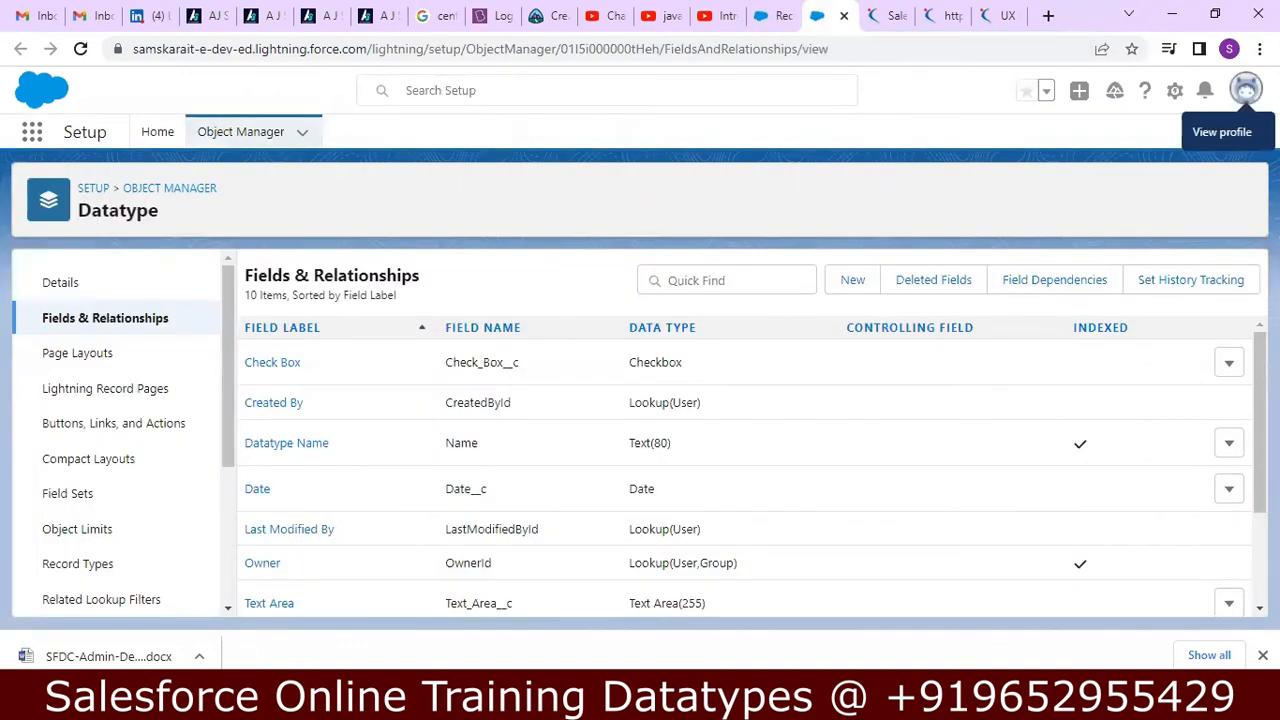
Switch the org to Salesforce Classic and bring up its Setup home page.
left_click(1246, 90)
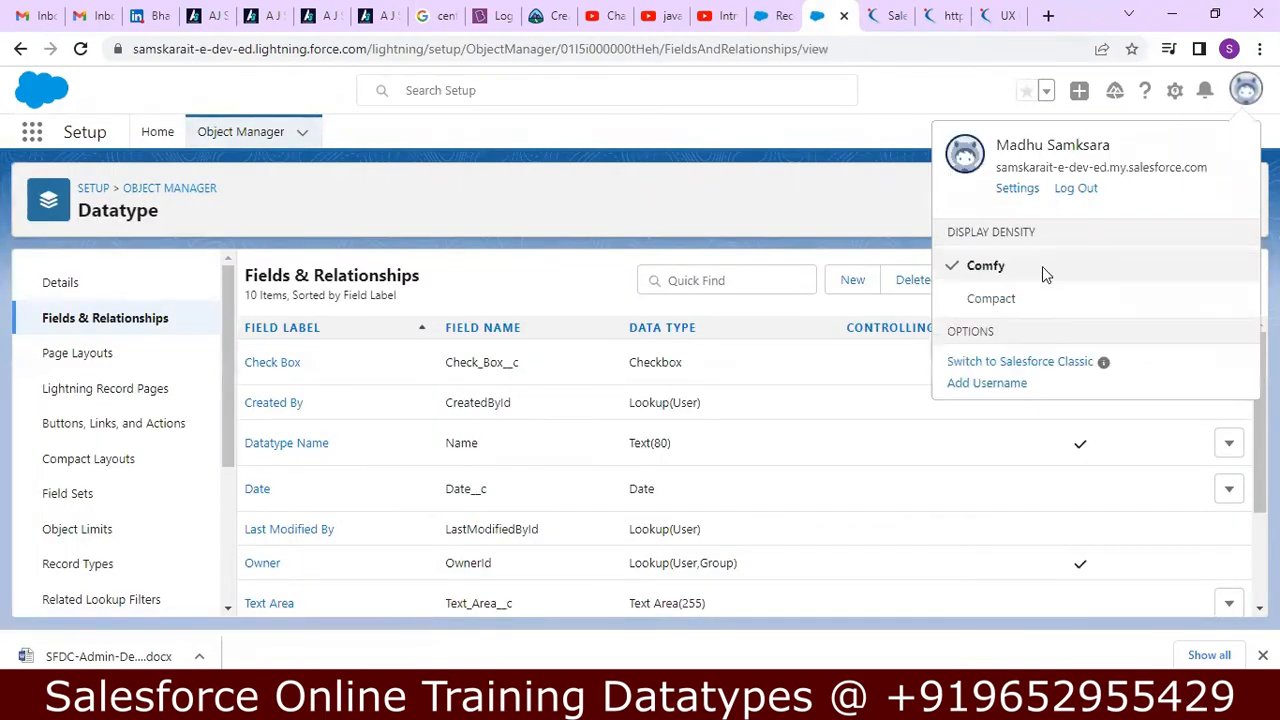
left_click(1023, 362)
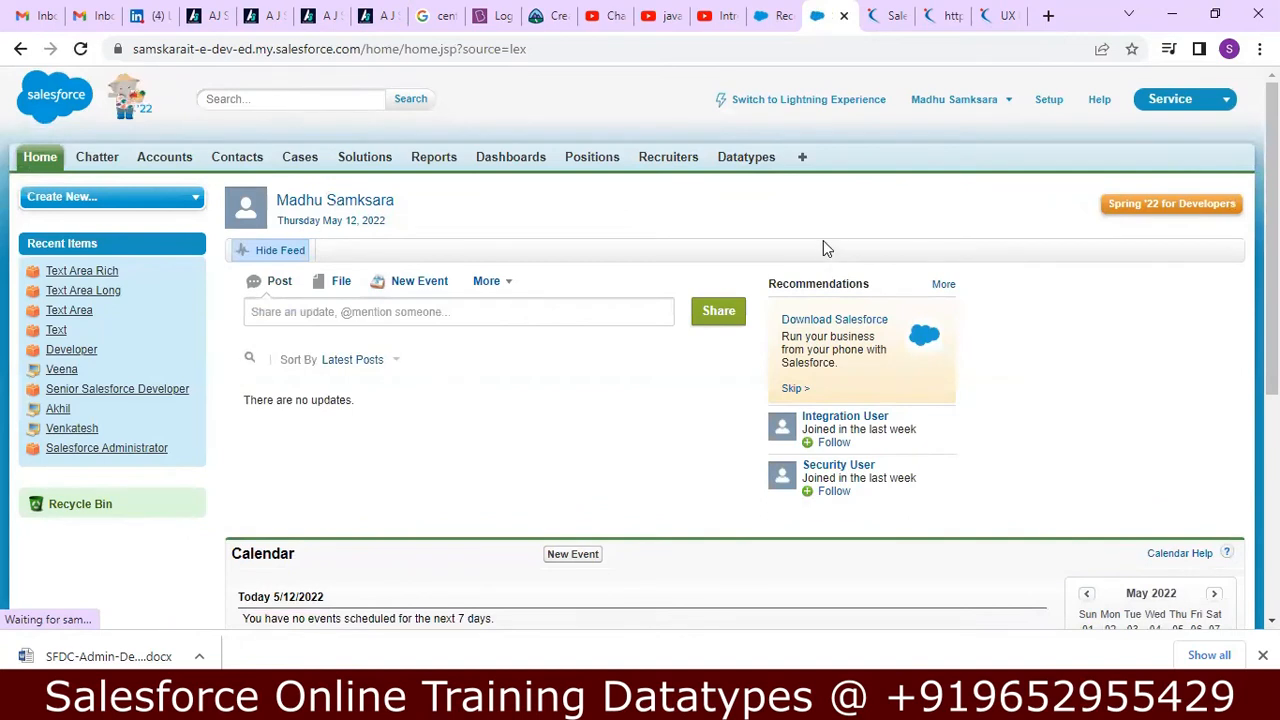
left_click(1050, 100)
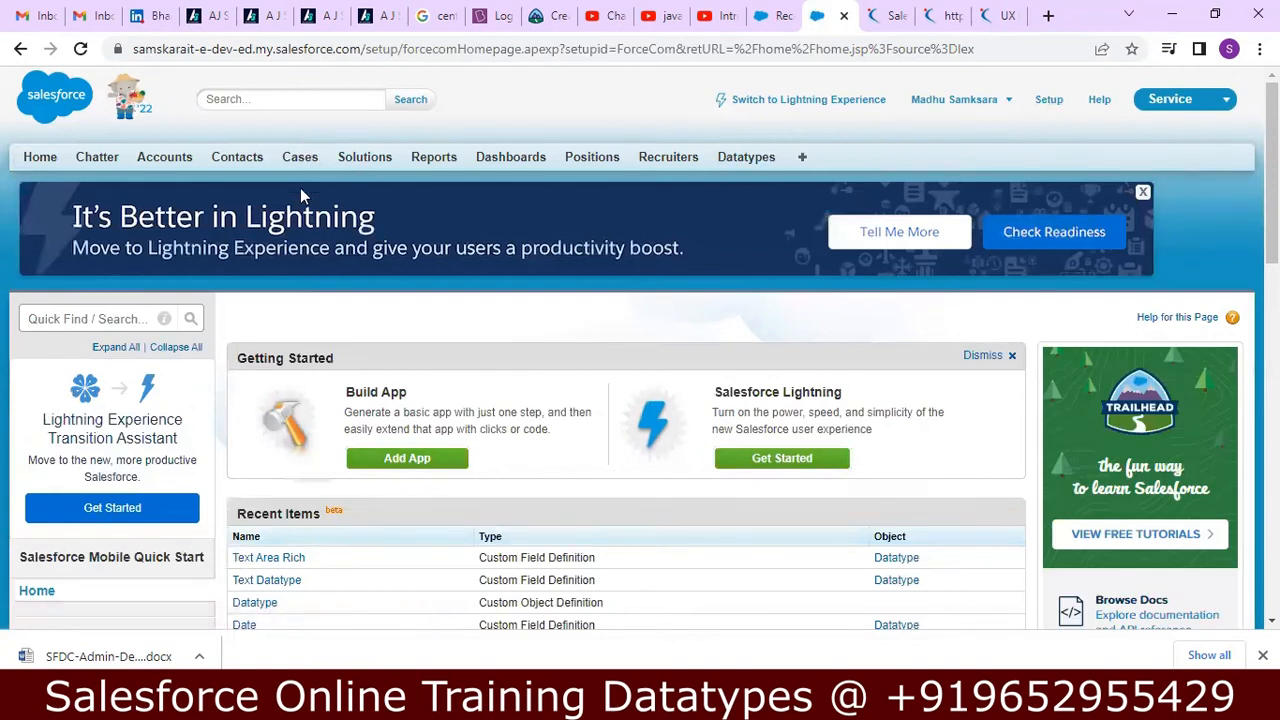
Search Setup for COMP and bring up the Company Information page under Company Profile.
left_click(123, 319)
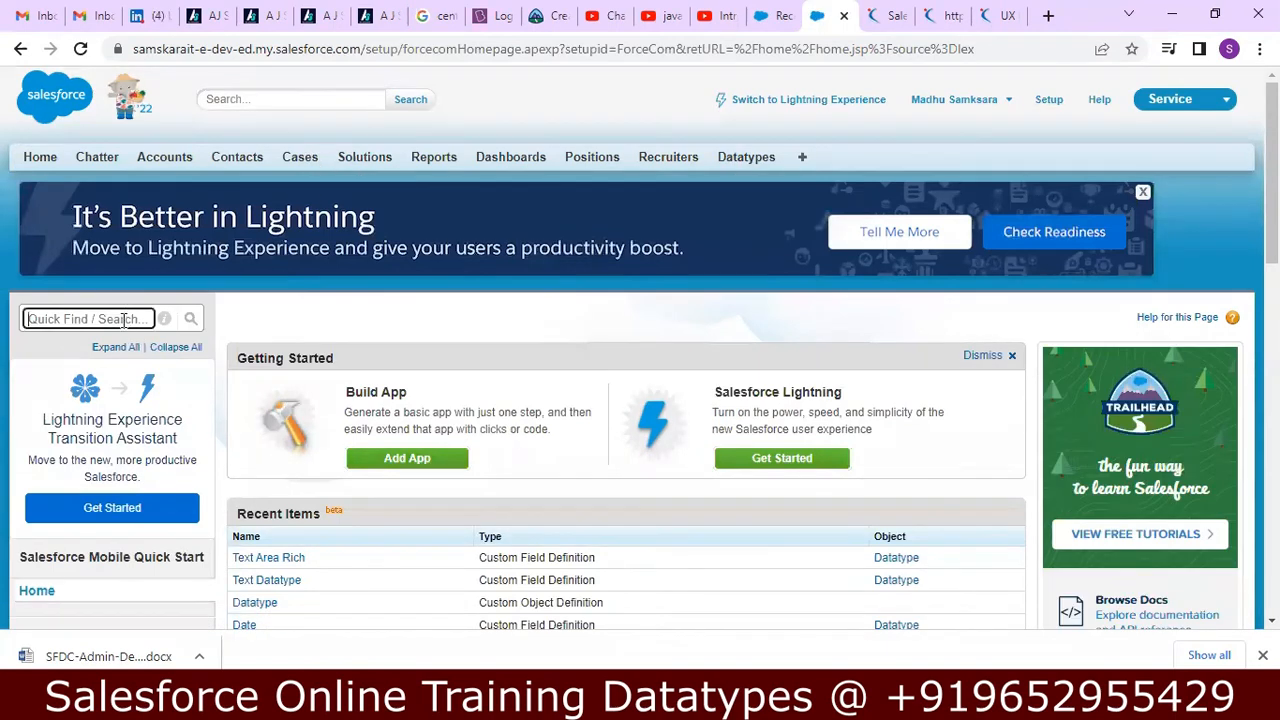
type("COMP")
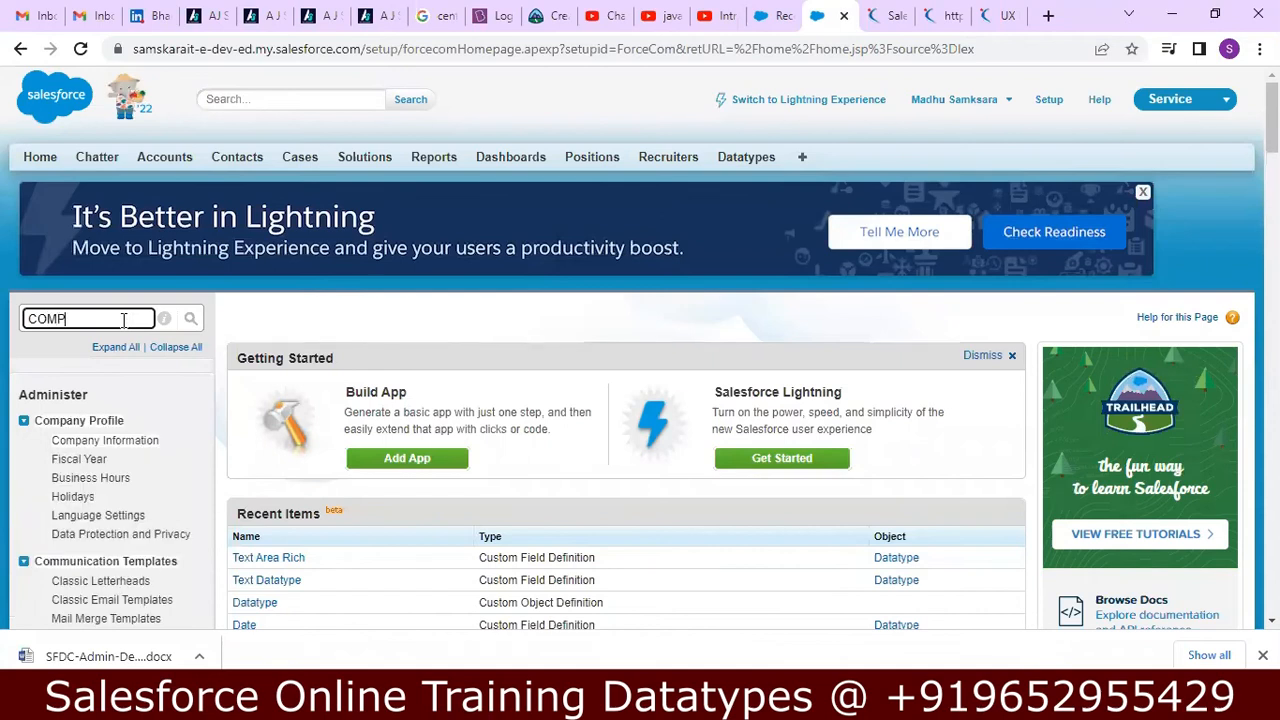
left_click(74, 442)
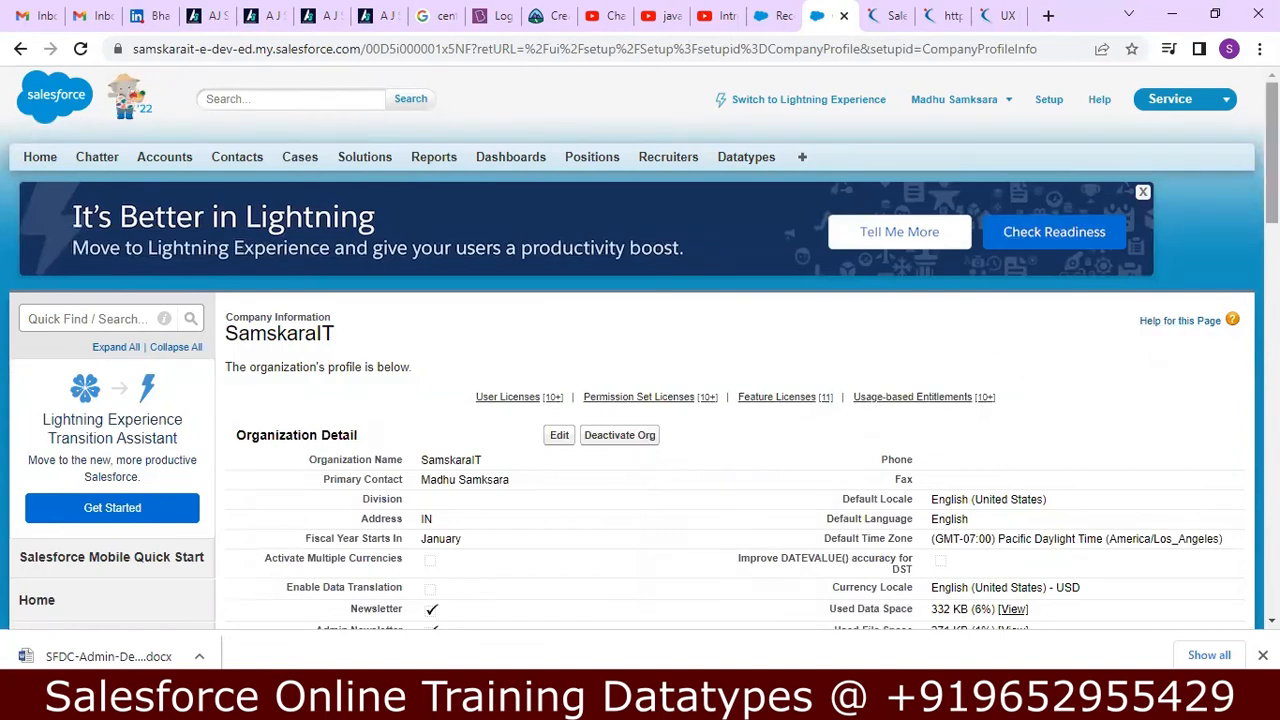
Edit the organization profile and set its Currency Locale to Gujarati (India) - INR.
scroll(640, 400, "down", 3)
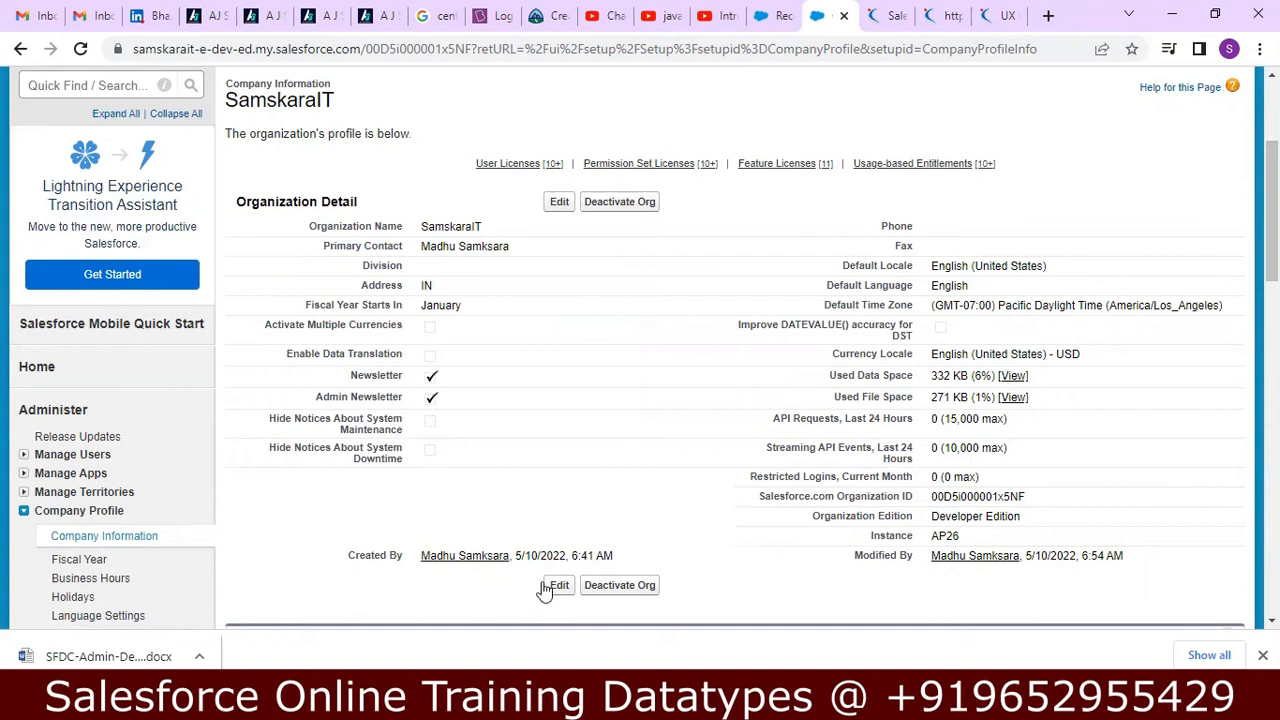
left_click(570, 206)
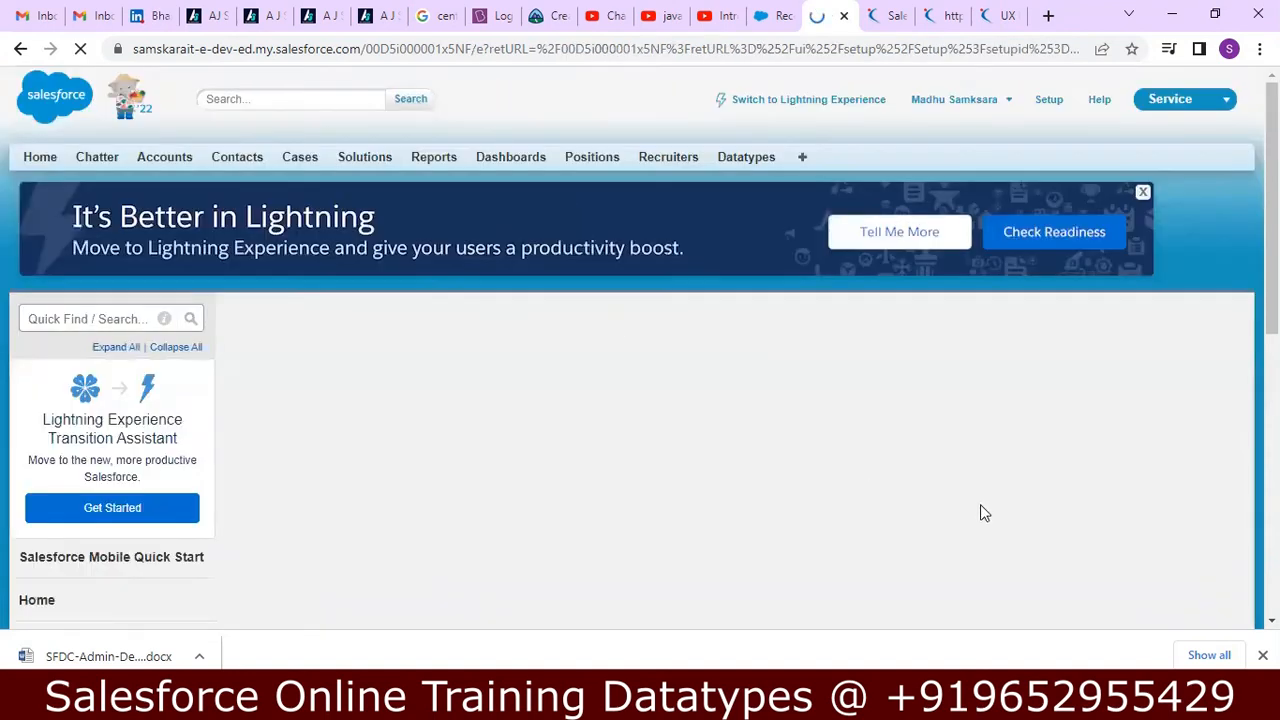
scroll(980, 504, "down", 1)
right_click(978, 434)
left_click(826, 476)
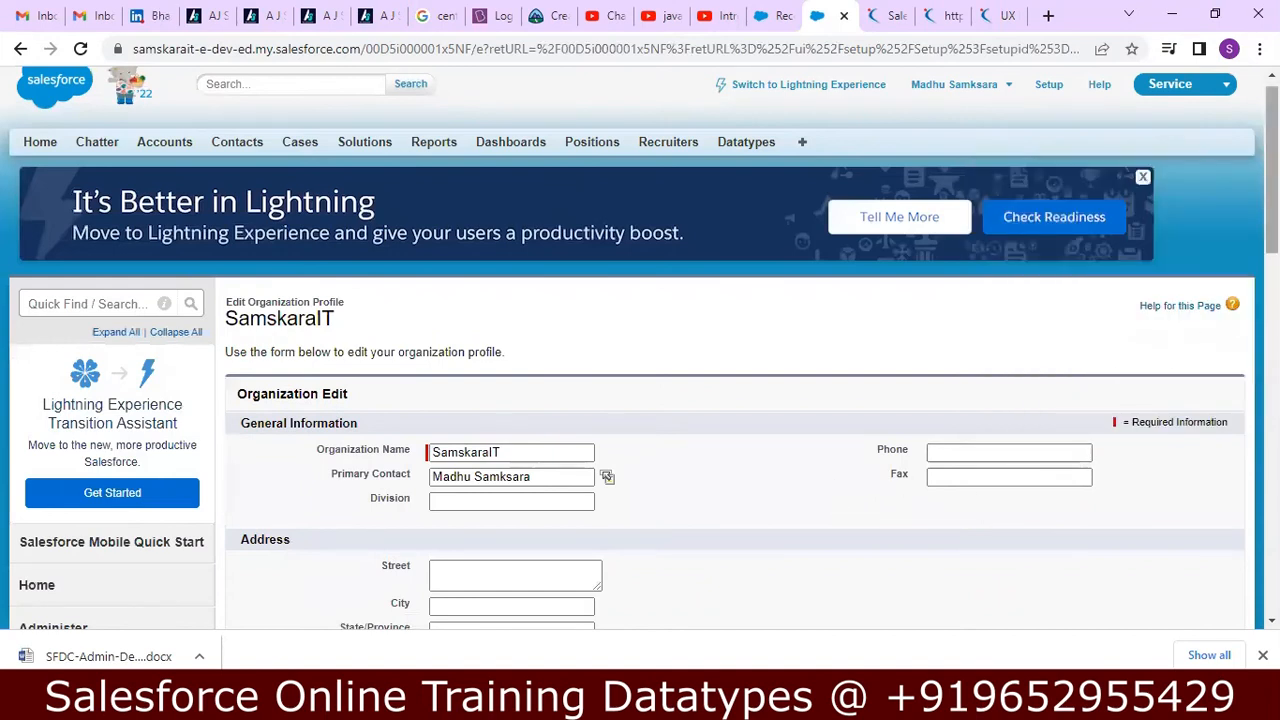
scroll(735, 400, "down", 3)
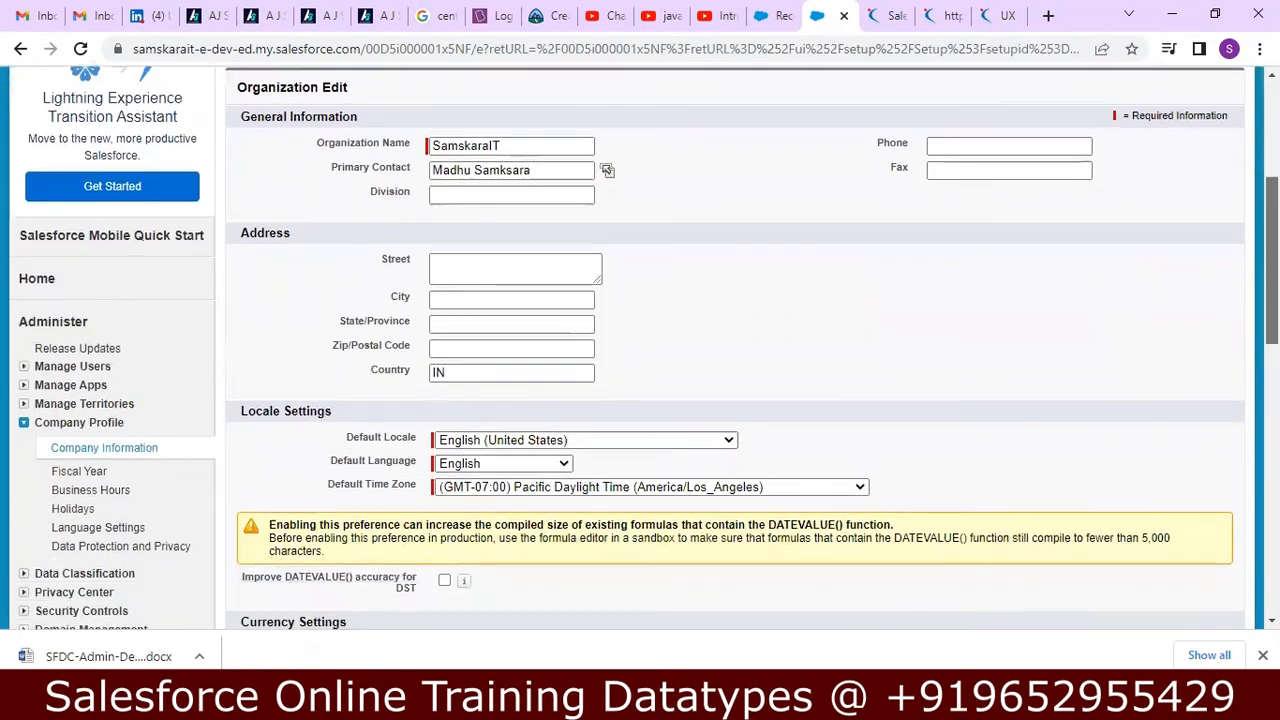
scroll(735, 350, "down", 3)
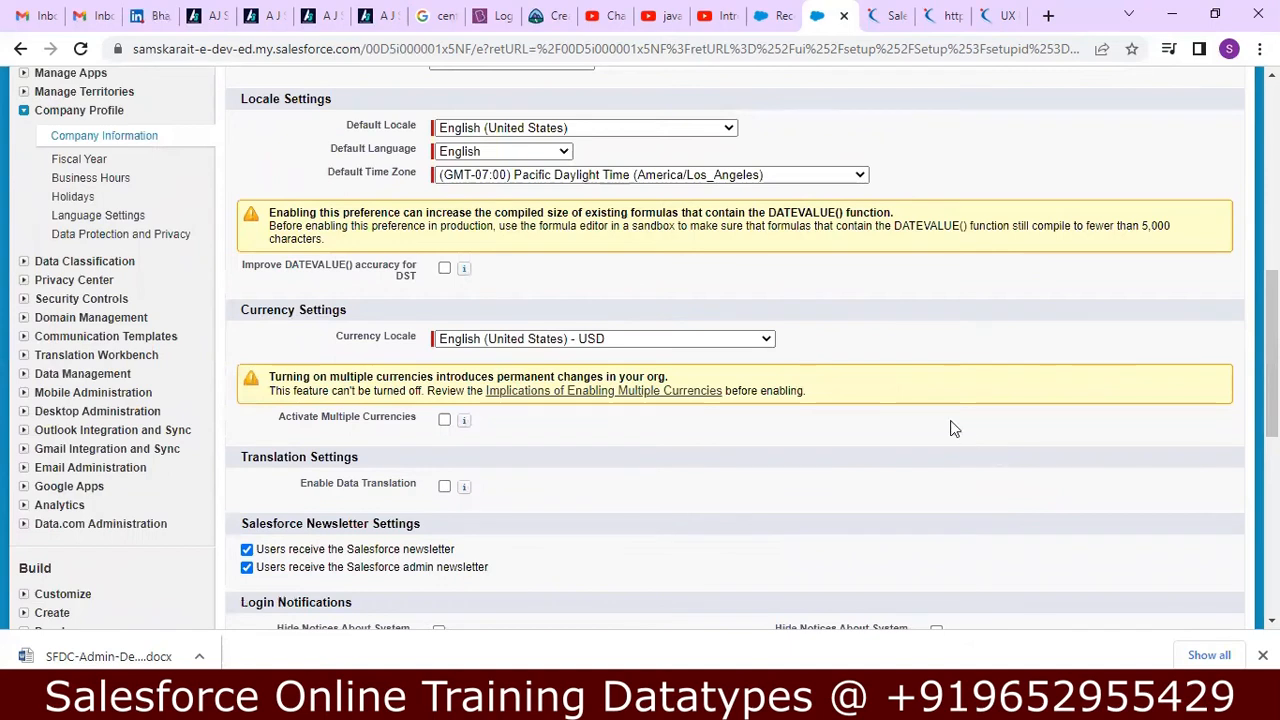
left_click(766, 340)
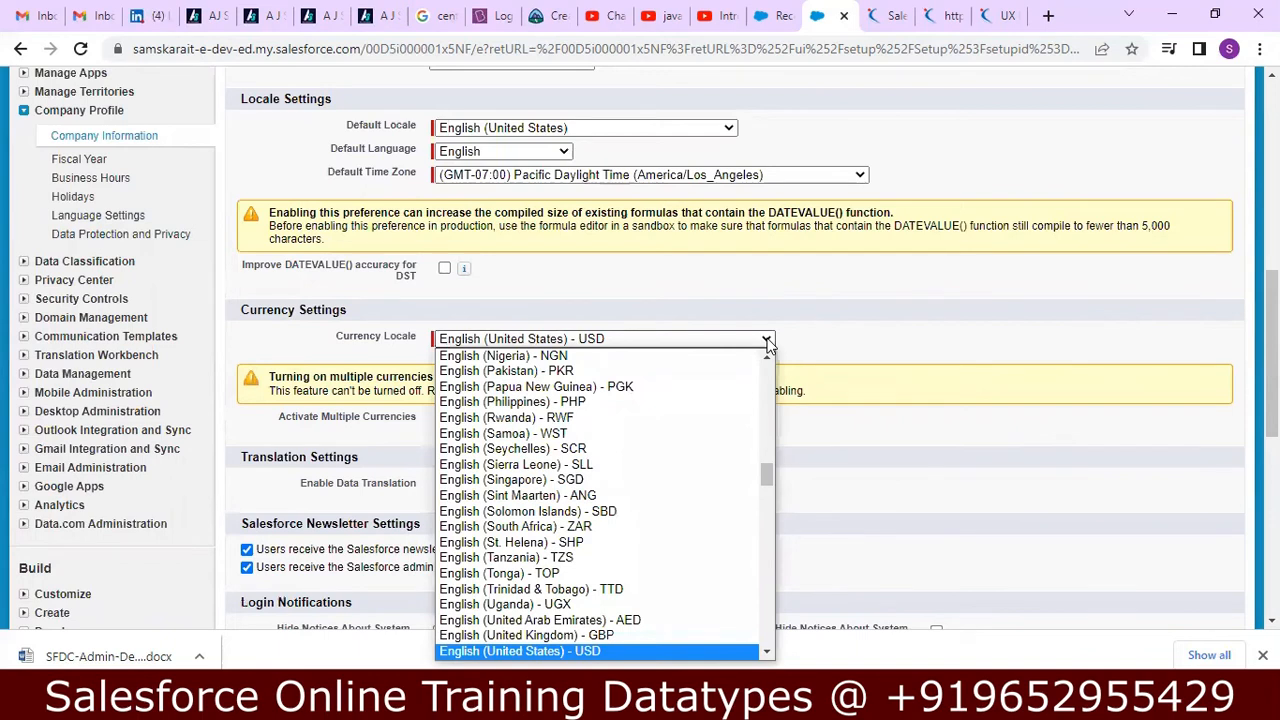
type("in")
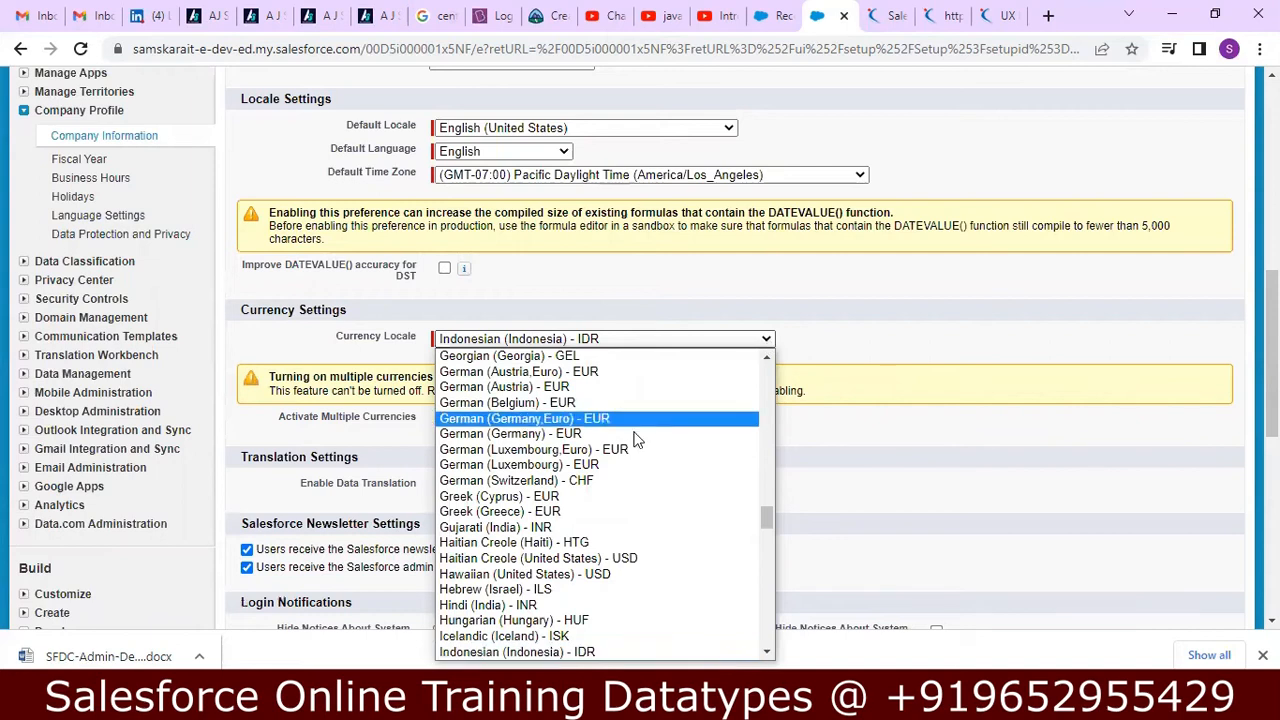
left_click(547, 527)
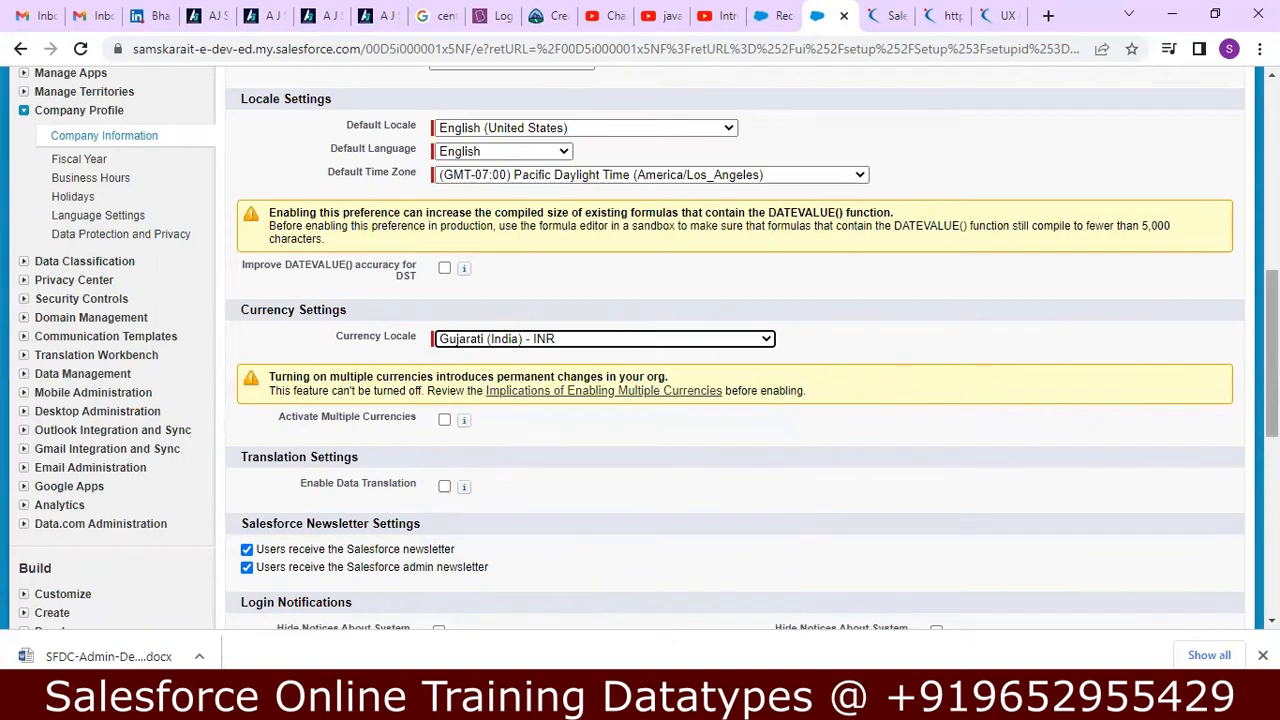
Save the organization profile, accept the corporate currency change, and check the Organization Detail section.
left_click_drag(1272, 350, 1272, 389)
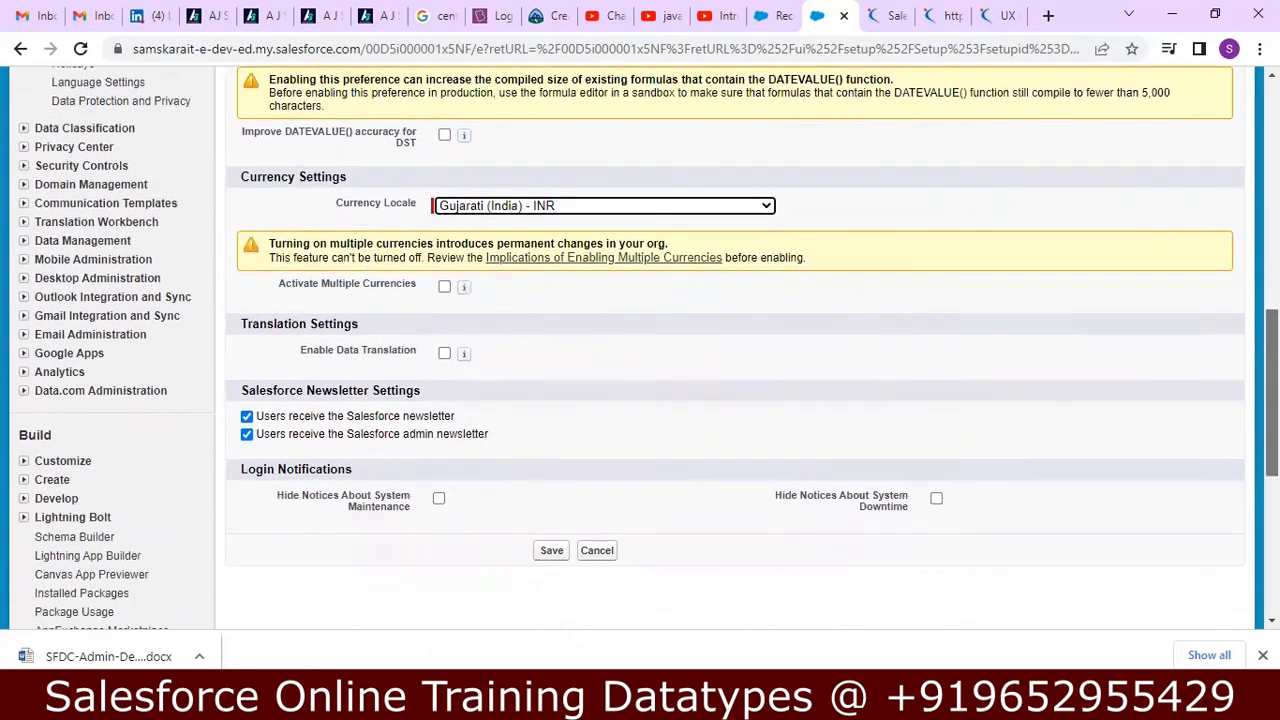
left_click(552, 553)
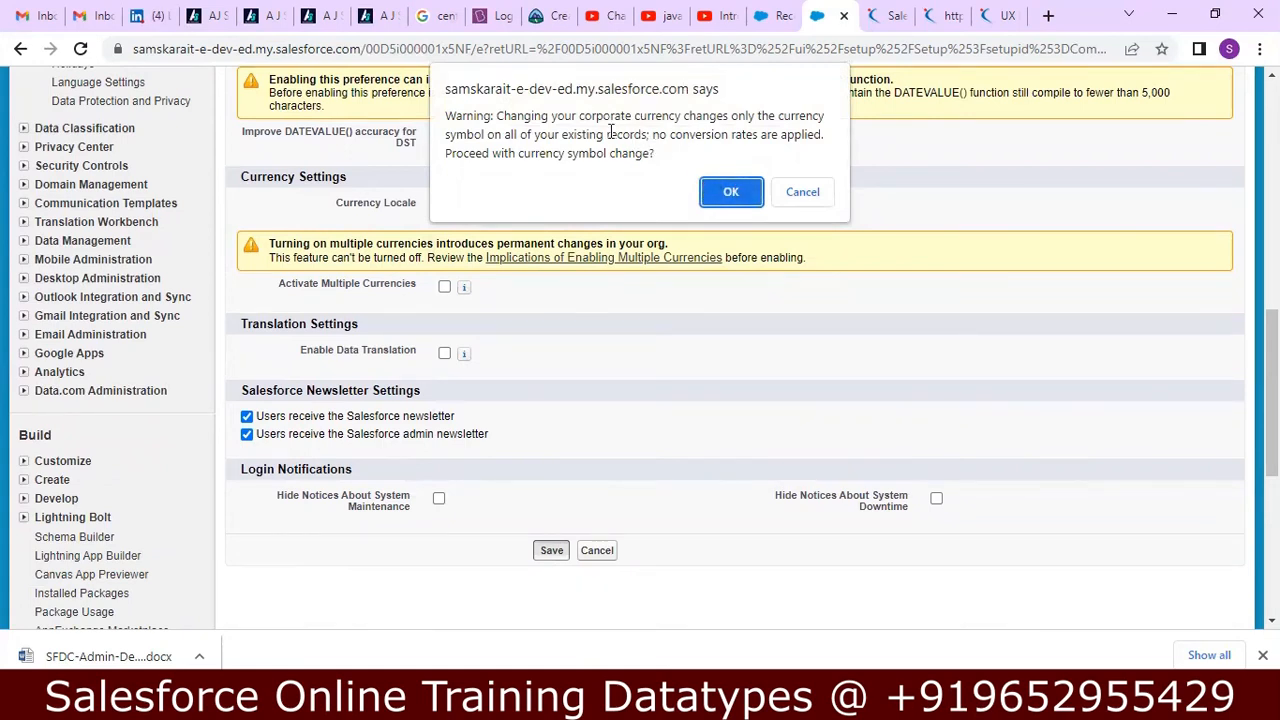
left_click(716, 191)
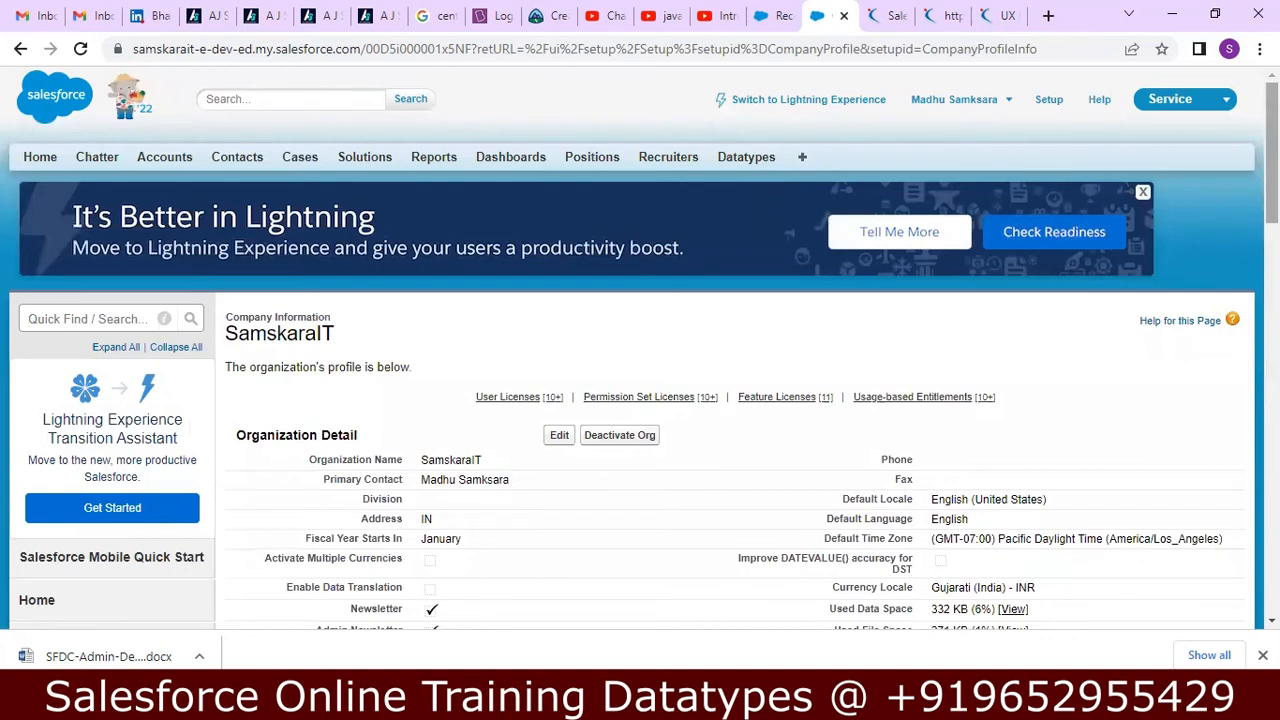
scroll(1228, 171, "down", 2)
scroll(1150, 340, "down", 2)
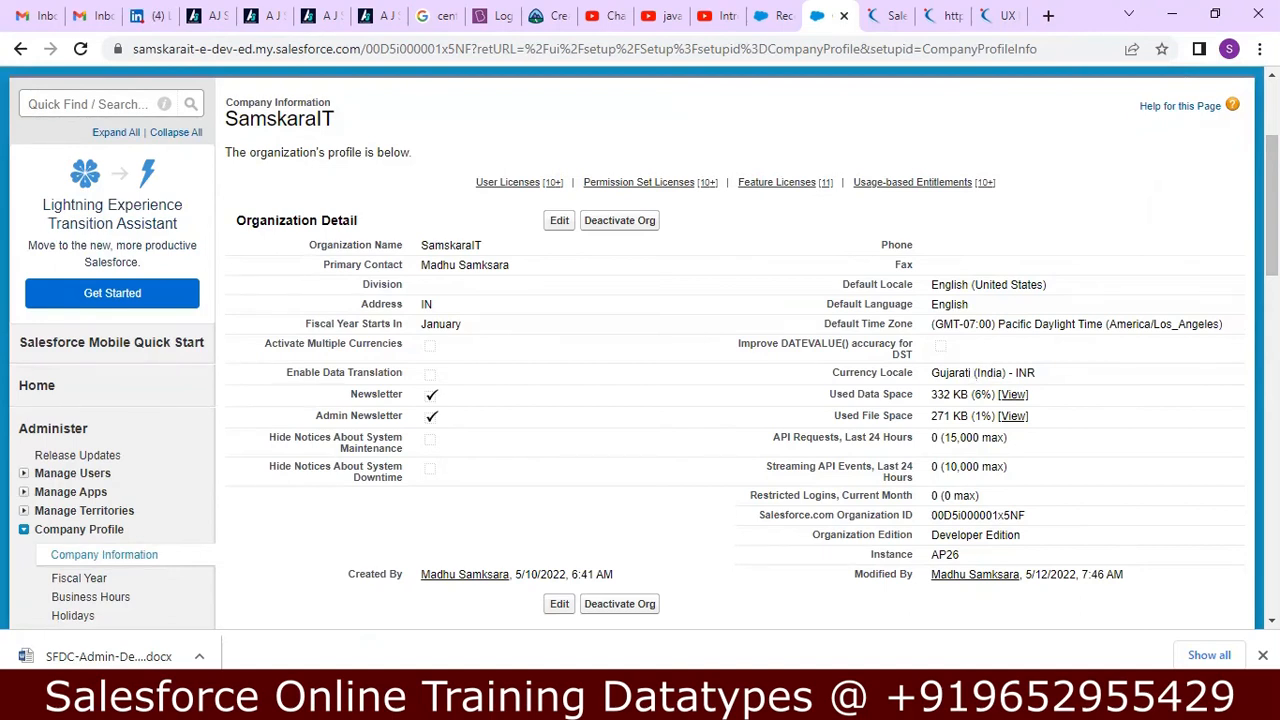
Switch to Notepad++ and read the Currency notes through the setup path for changing the currency.
left_click(660, 702)
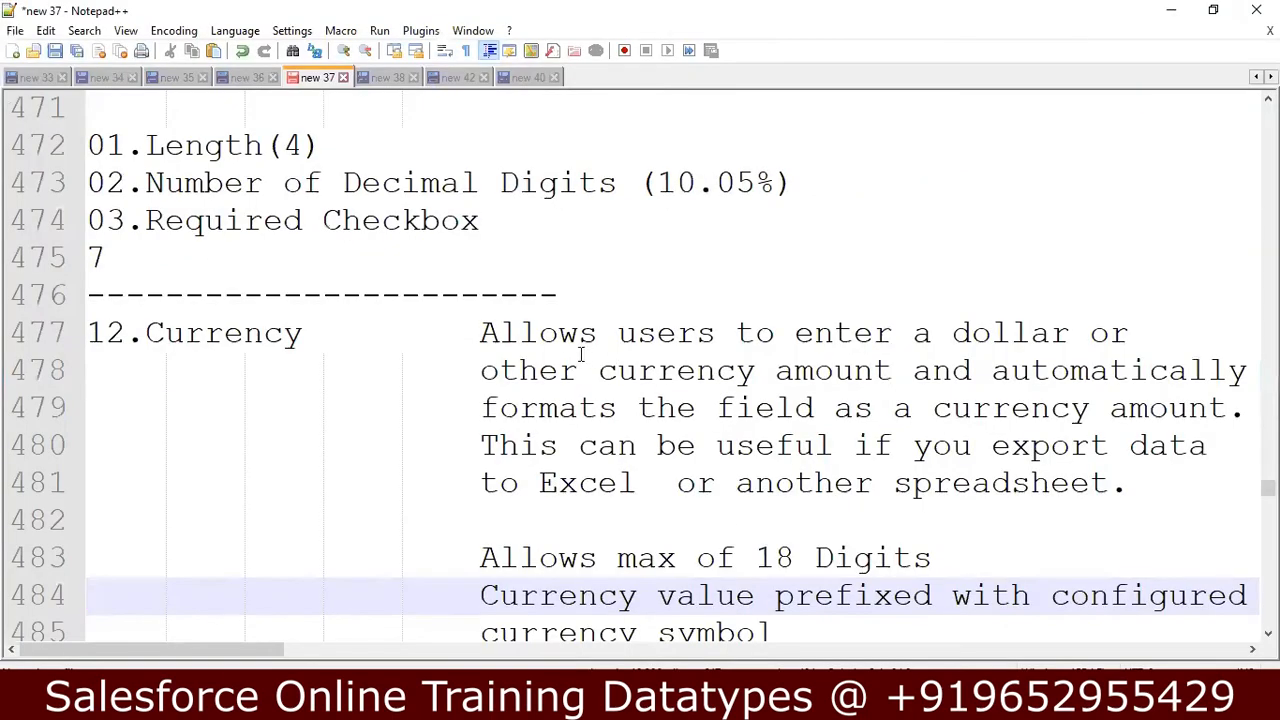
left_click(643, 361)
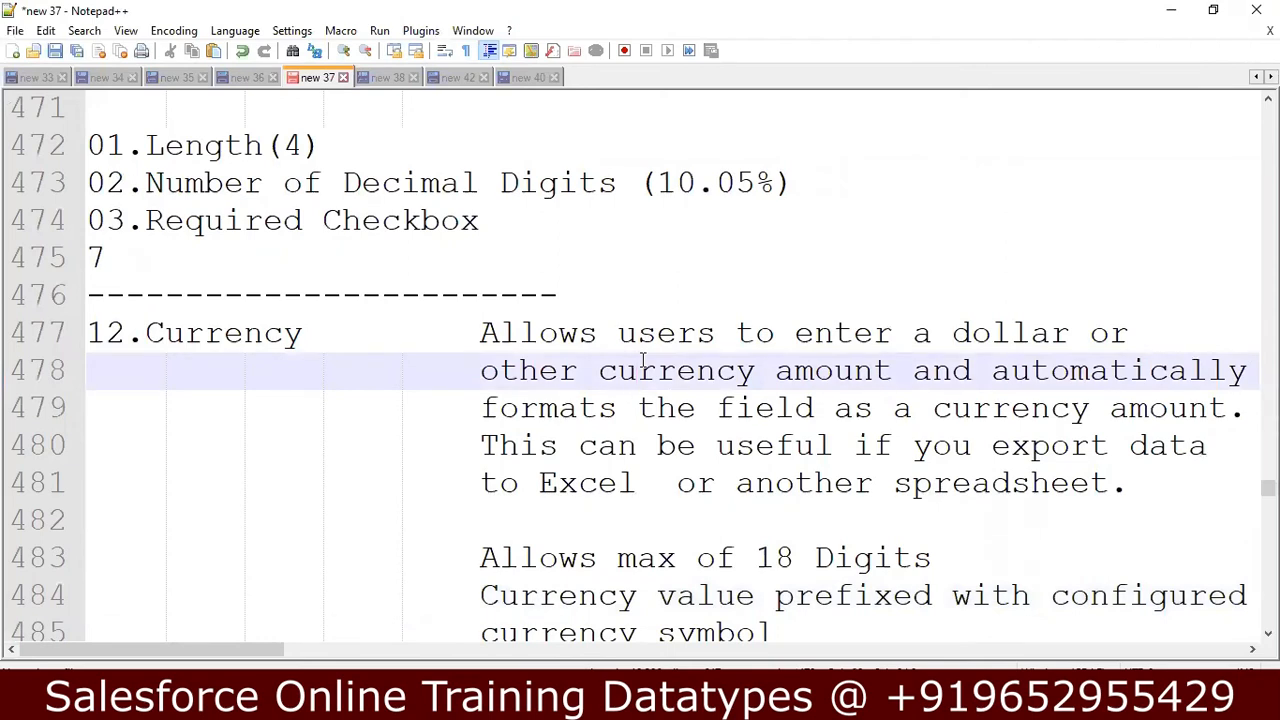
key("Down")
key("Down")
key("Down")
key("Down")
key("Down")
key("Down")
key("Down")
key("Down")
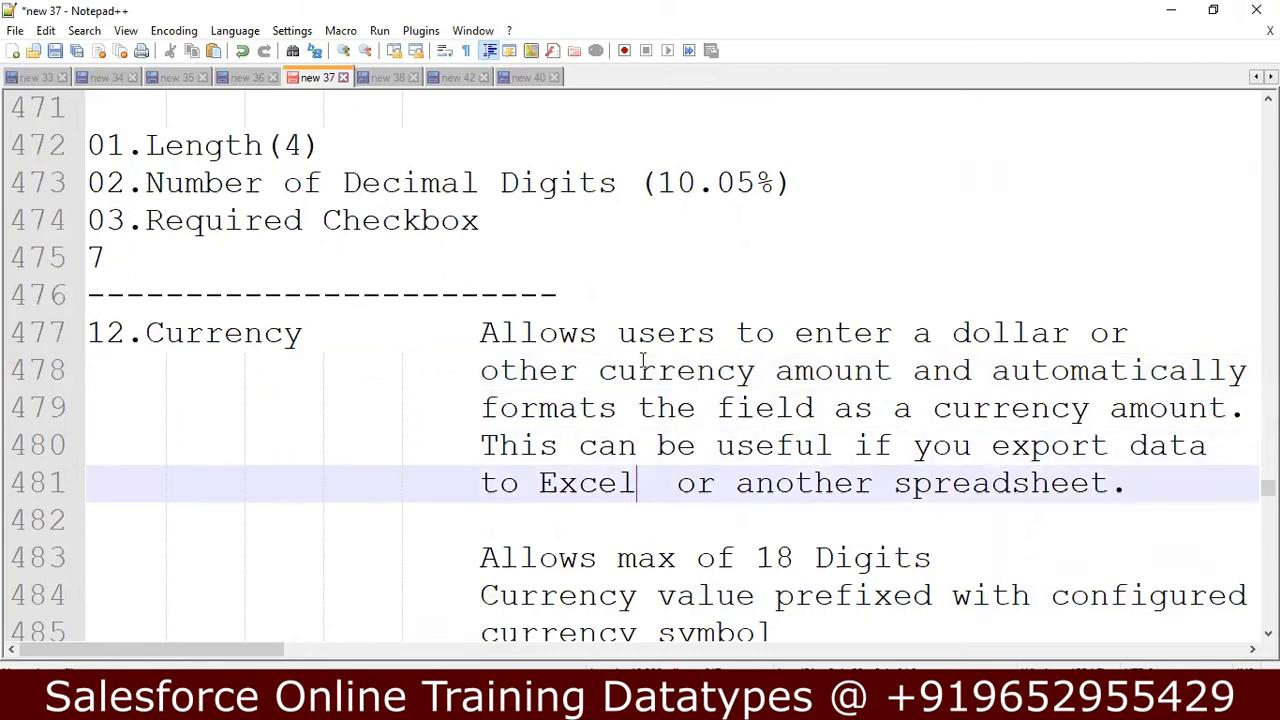
key("Down")
key("Down")
key("Down")
key("Down")
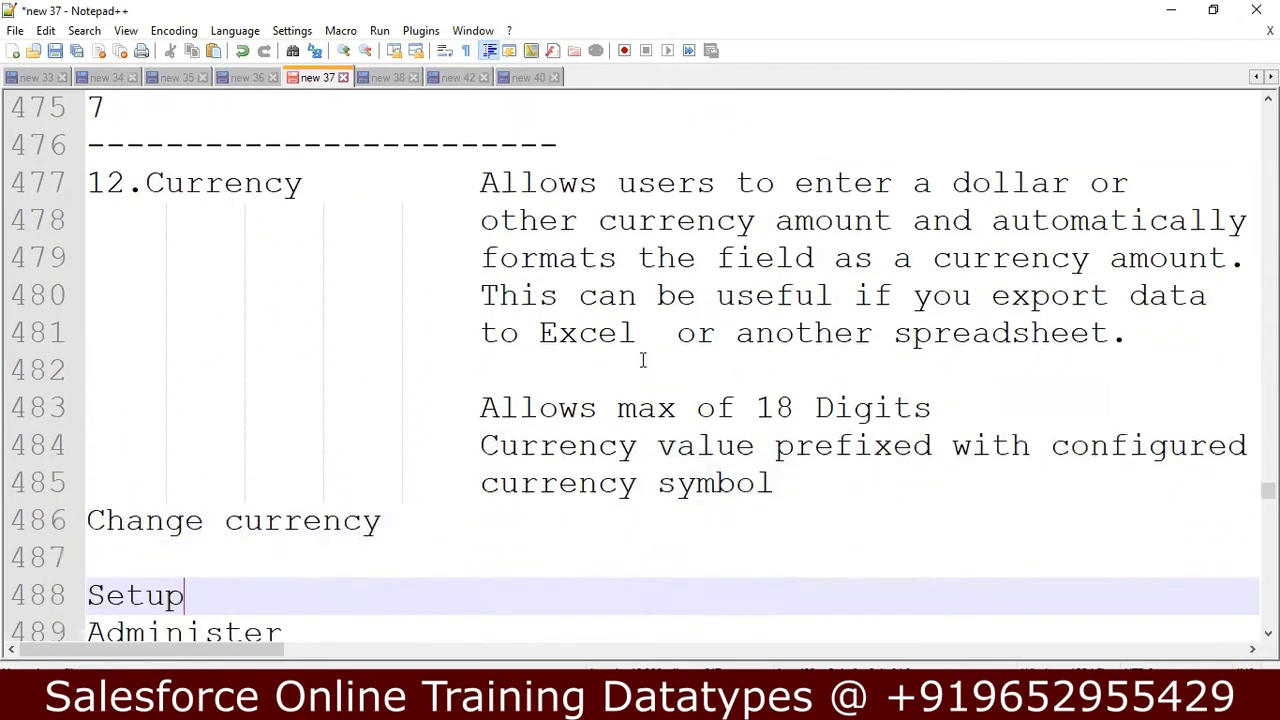
key("Down")
key("Down")
key("Down")
key("Down")
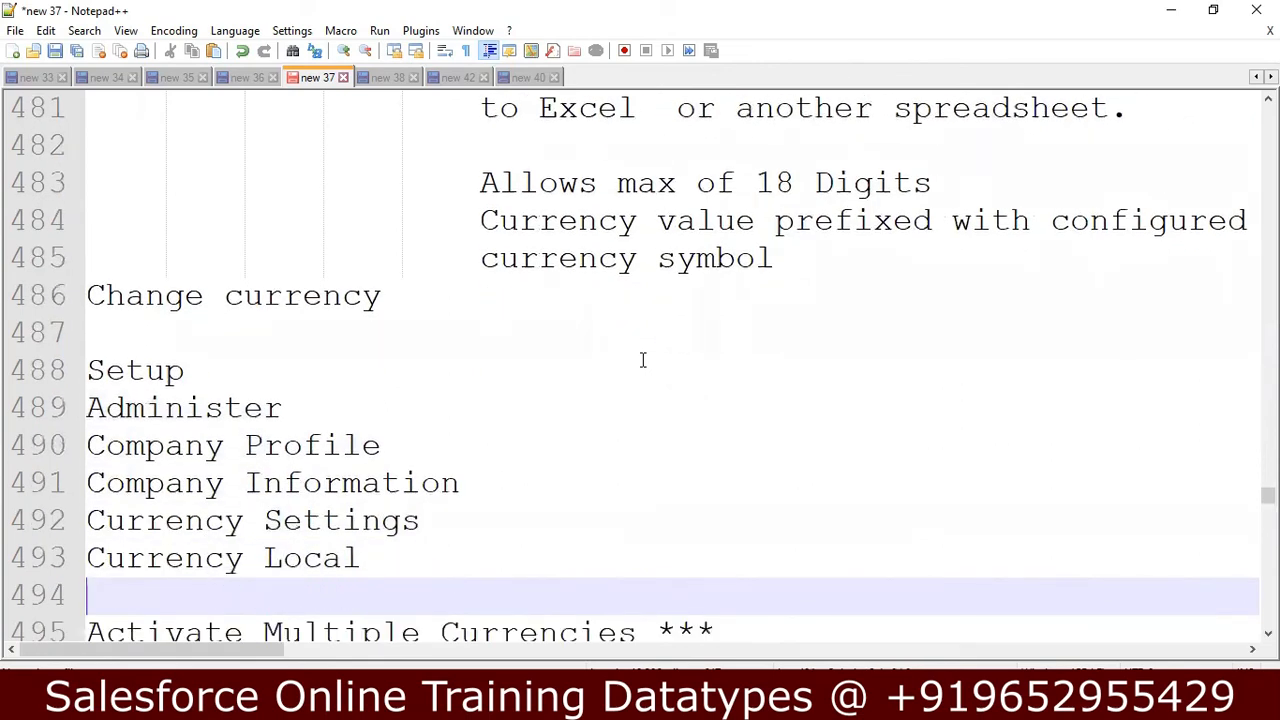
key("Down")
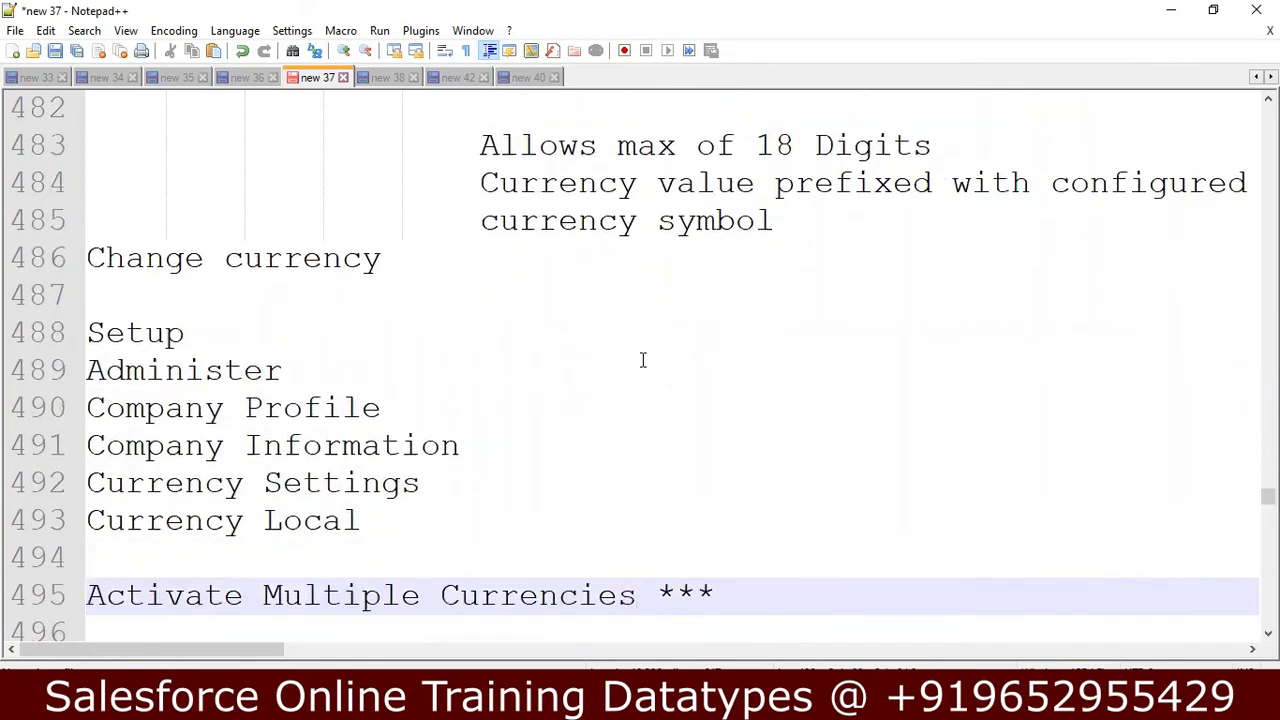
Read the notes on activating multiple currencies and the implications to review before enabling the feature.
key("Down")
key("Down")
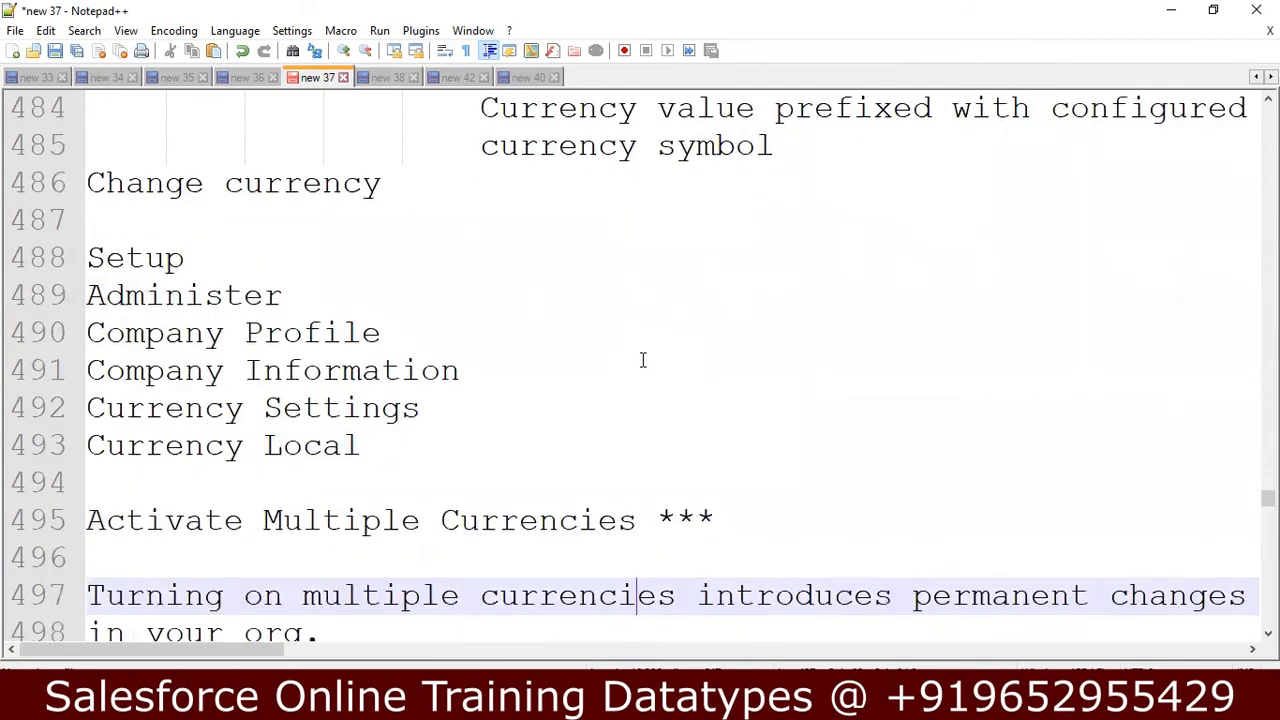
key("Down")
key("Down")
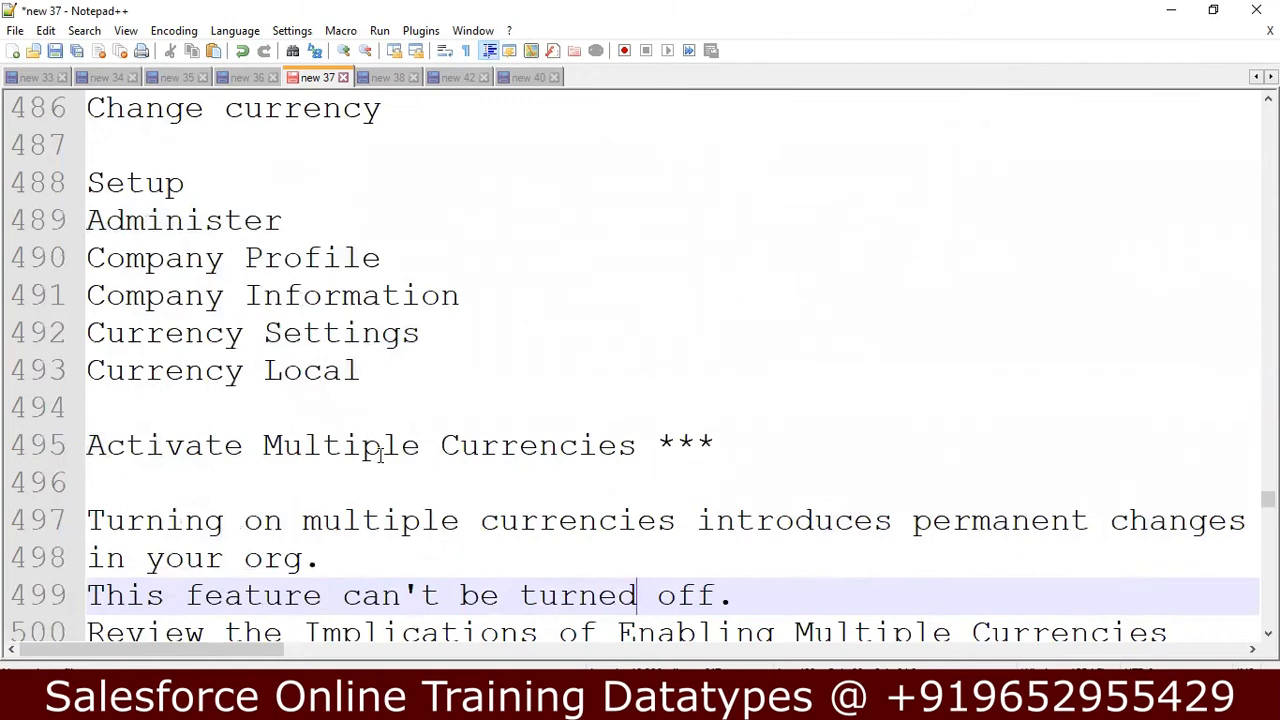
left_click(438, 445)
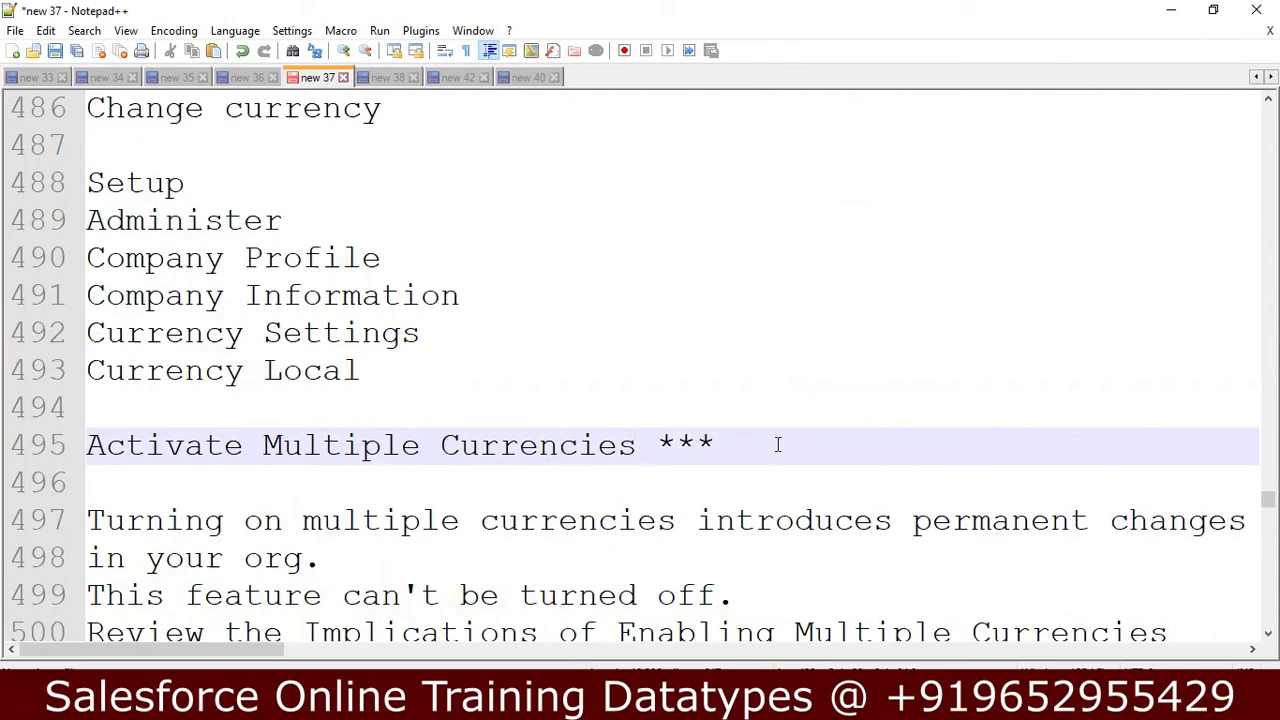
key("Down")
key("Down")
key("Down")
key("Down")
key("Down")
key("Down")
key("Down")
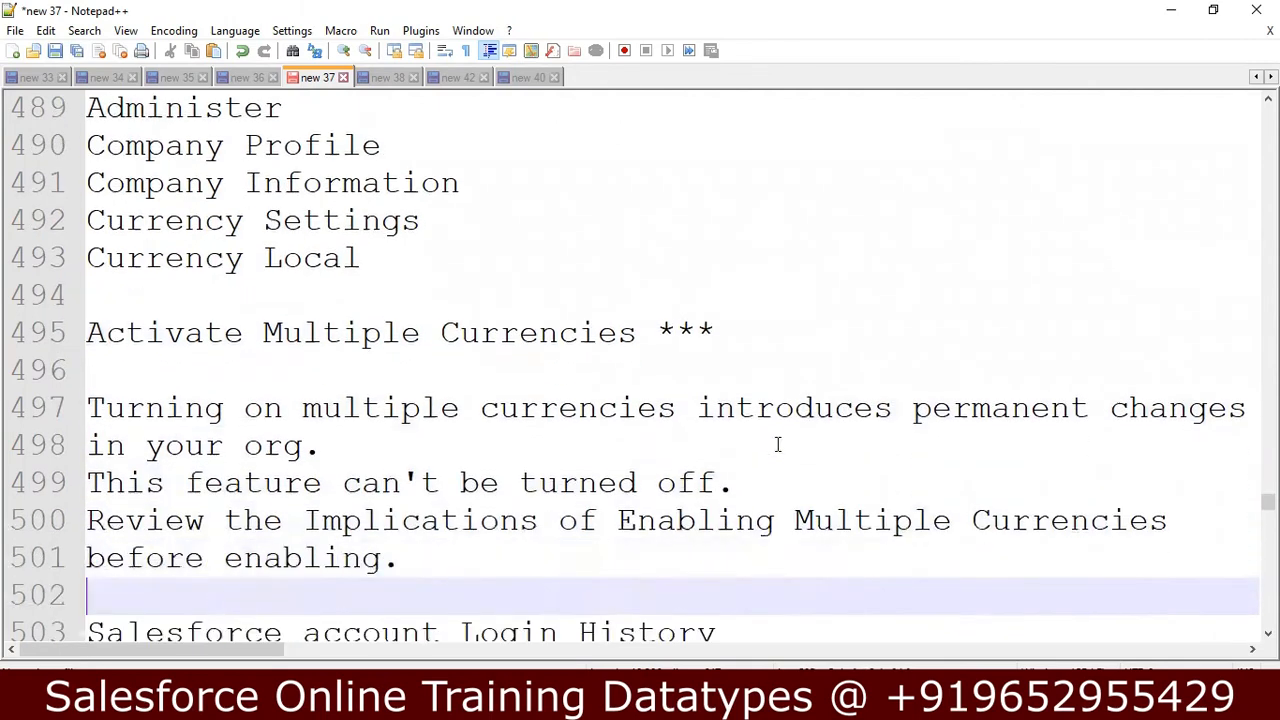
Review the account Login History setup path and the Currency field options, down to the start of the URL notes.
key("Down")
key("Down")
key("Down")
key("Down")
key("Down")
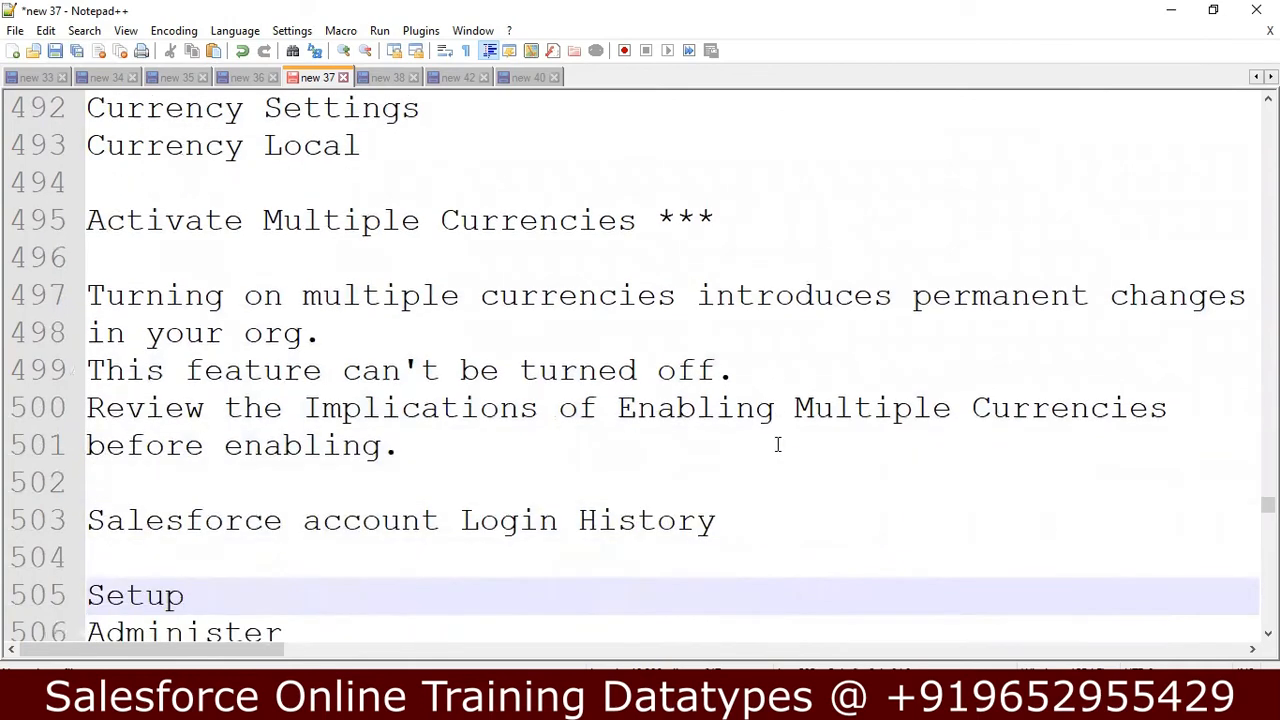
key("Down")
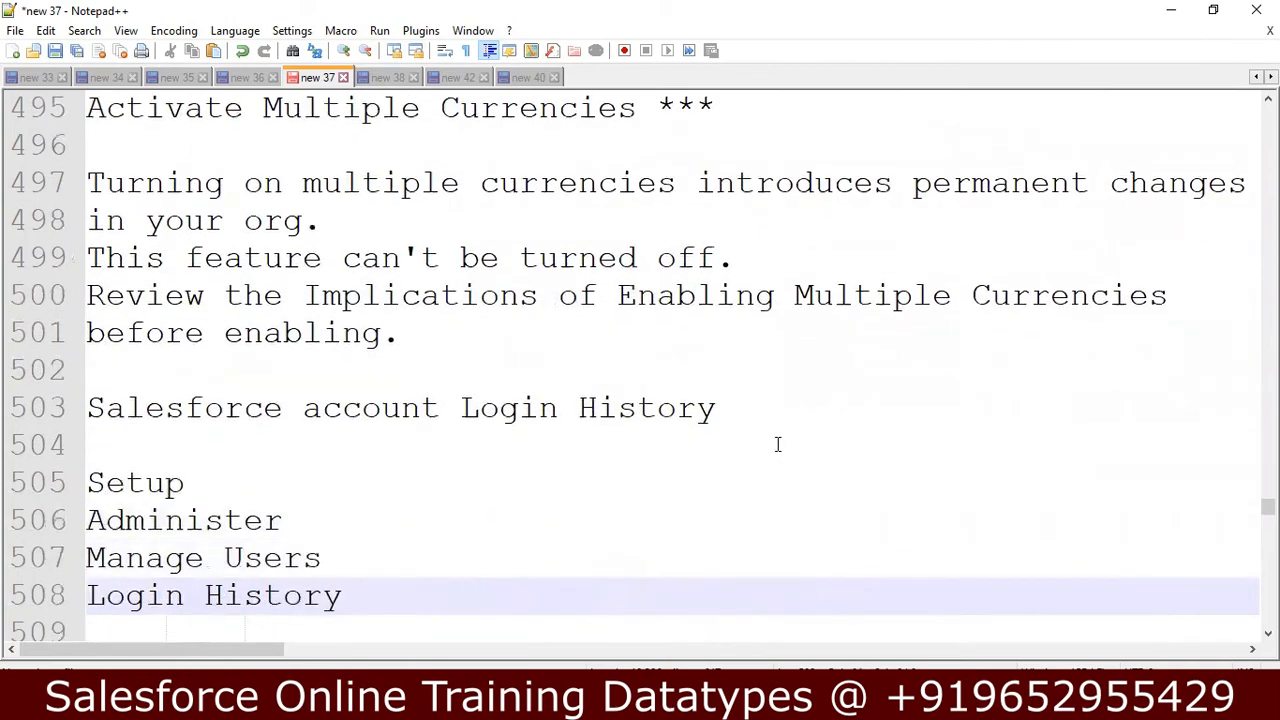
key("Down")
key("Down")
key("Down")
key("Down")
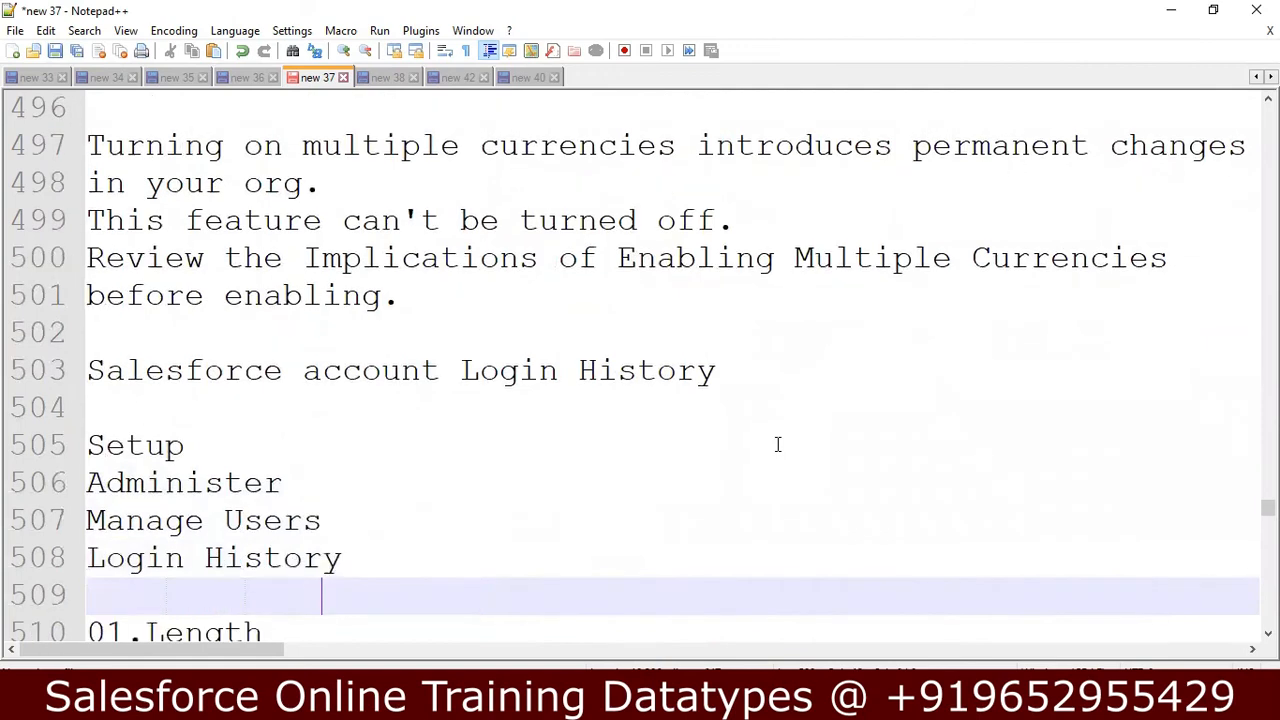
key("Down")
key("Down")
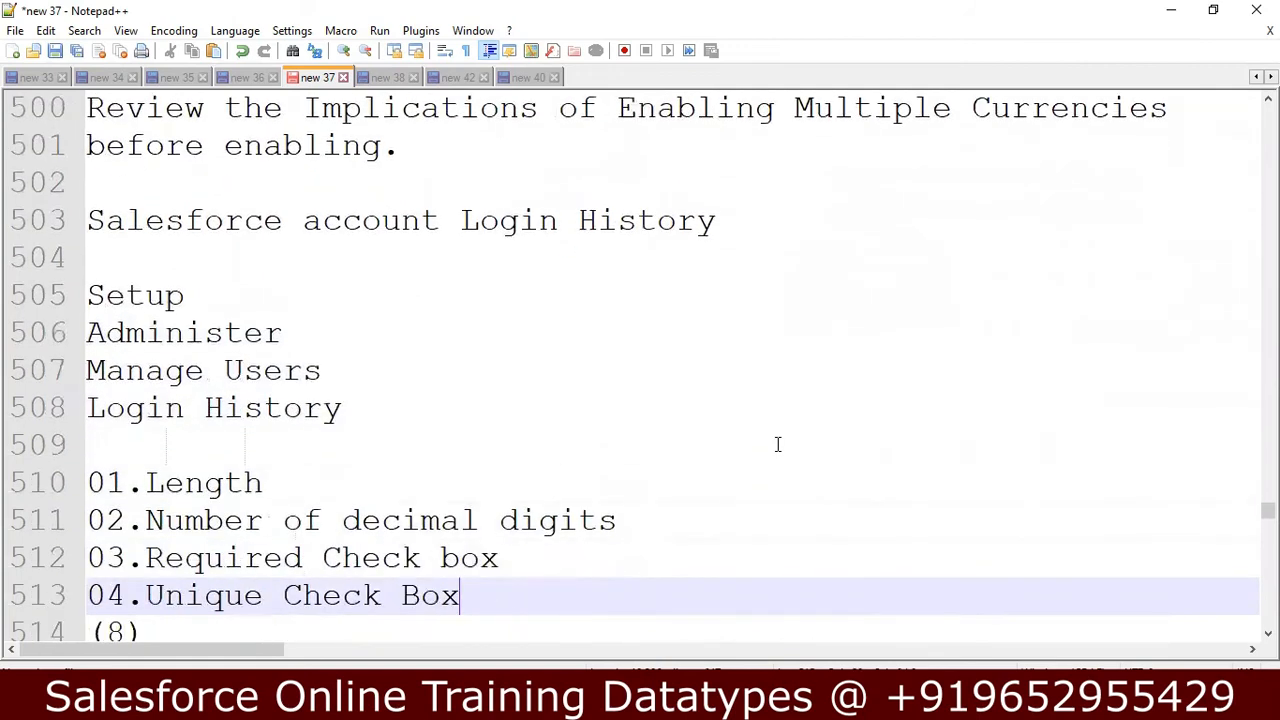
key("Down")
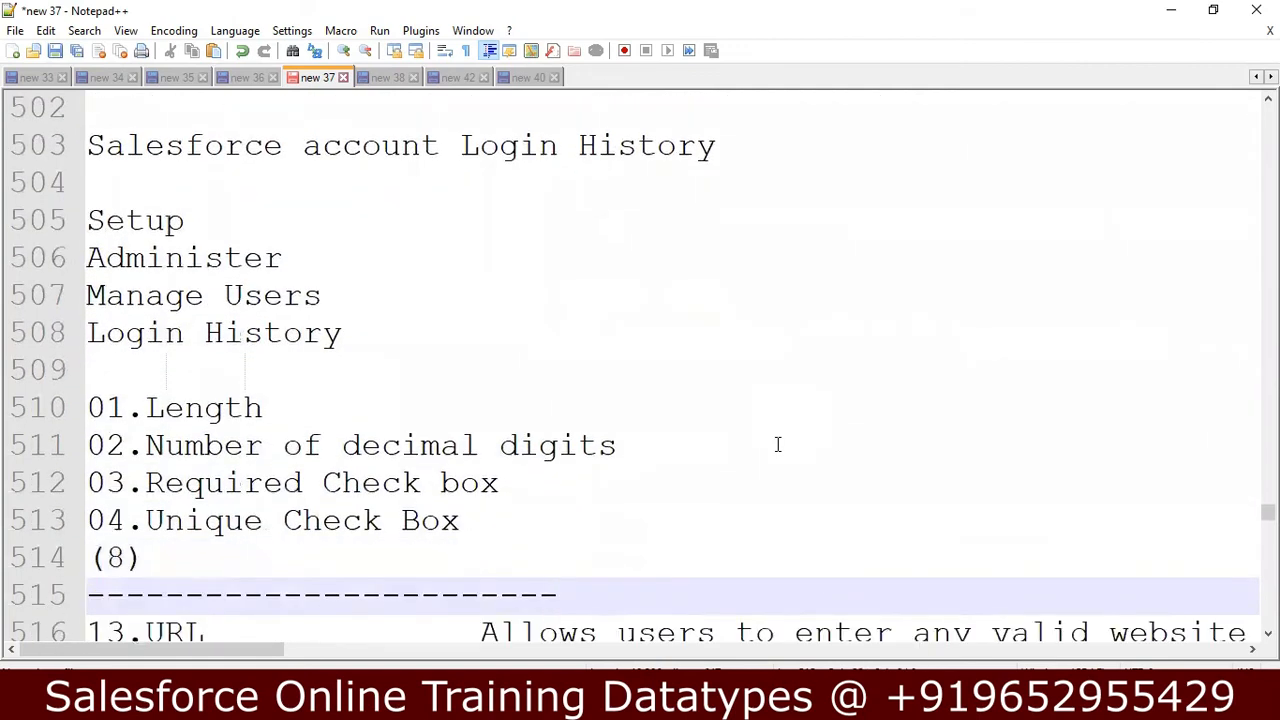
key("Down")
key("Down")
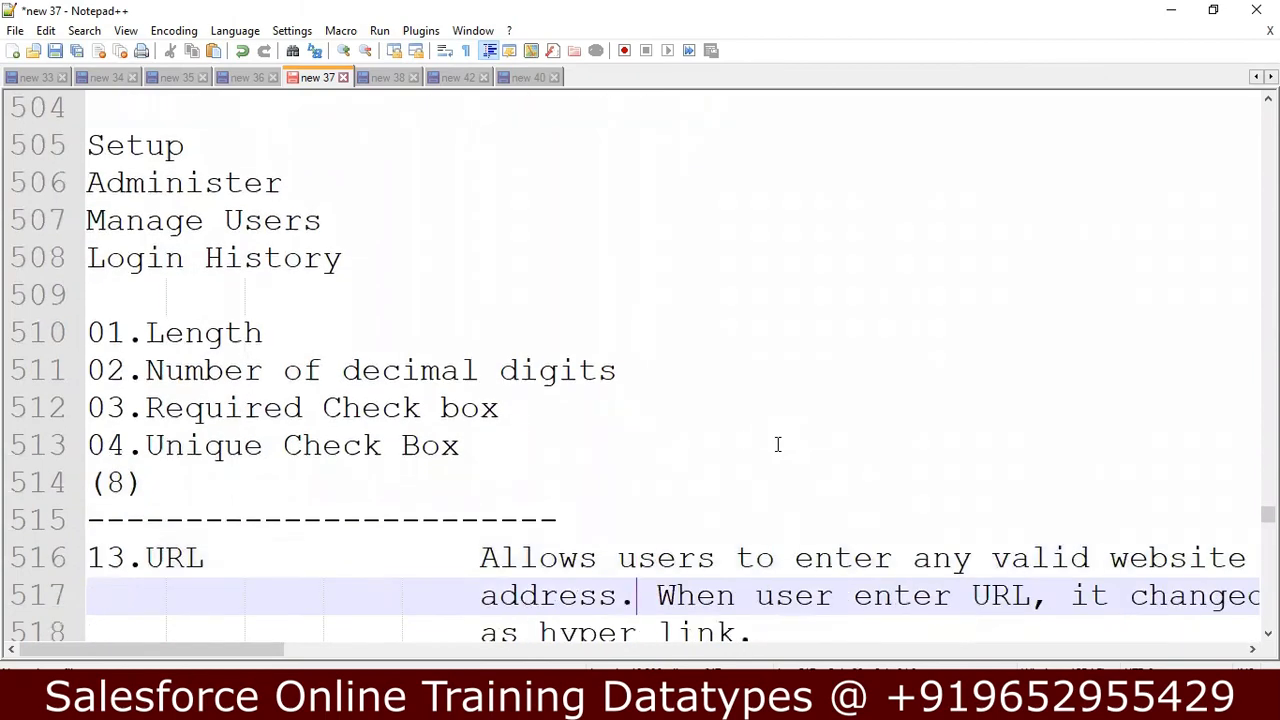
key("Up")
key("Up")
key("Up")
key("Up")
key("Up")
key("Up")
key("Up")
key("Up")
key("Up")
key("Up")
key("Up")
key("Up")
key("Up")
key("Up")
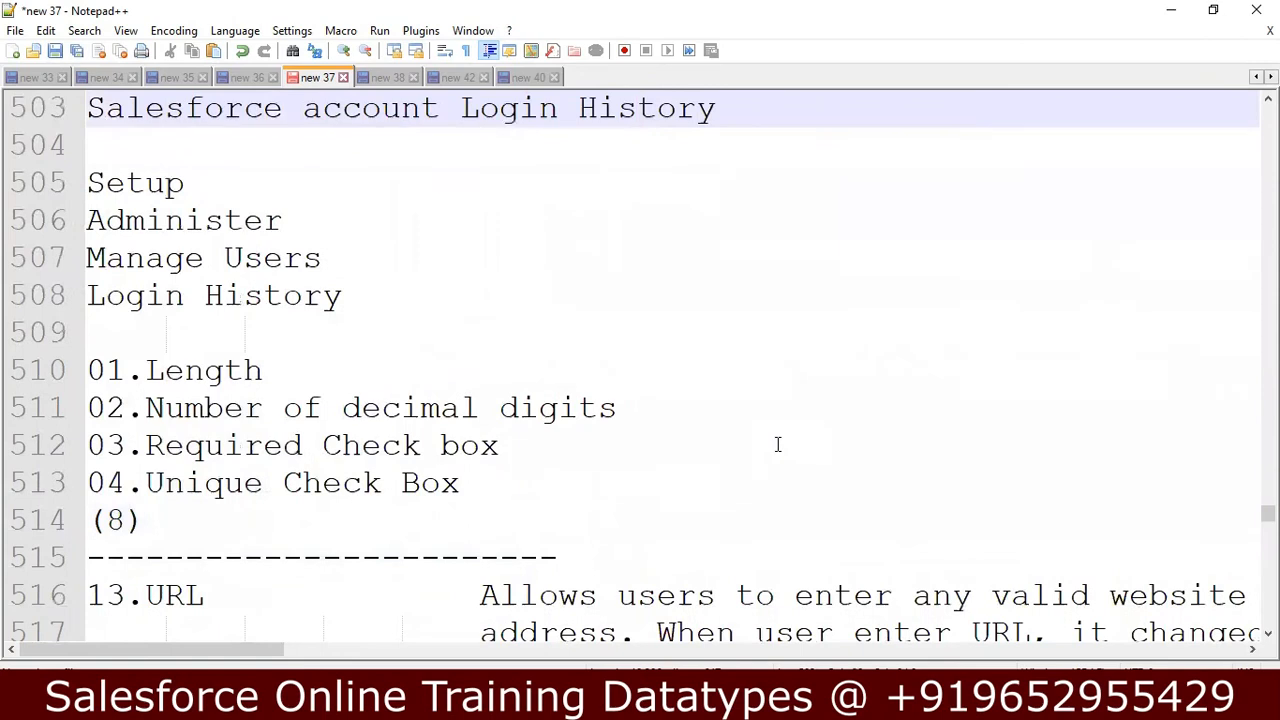
Re-read the notes on the Salesforce account Login History setup path and the Currency field options.
key("Up")
key("Up")
key("Up")
key("Up")
key("Up")
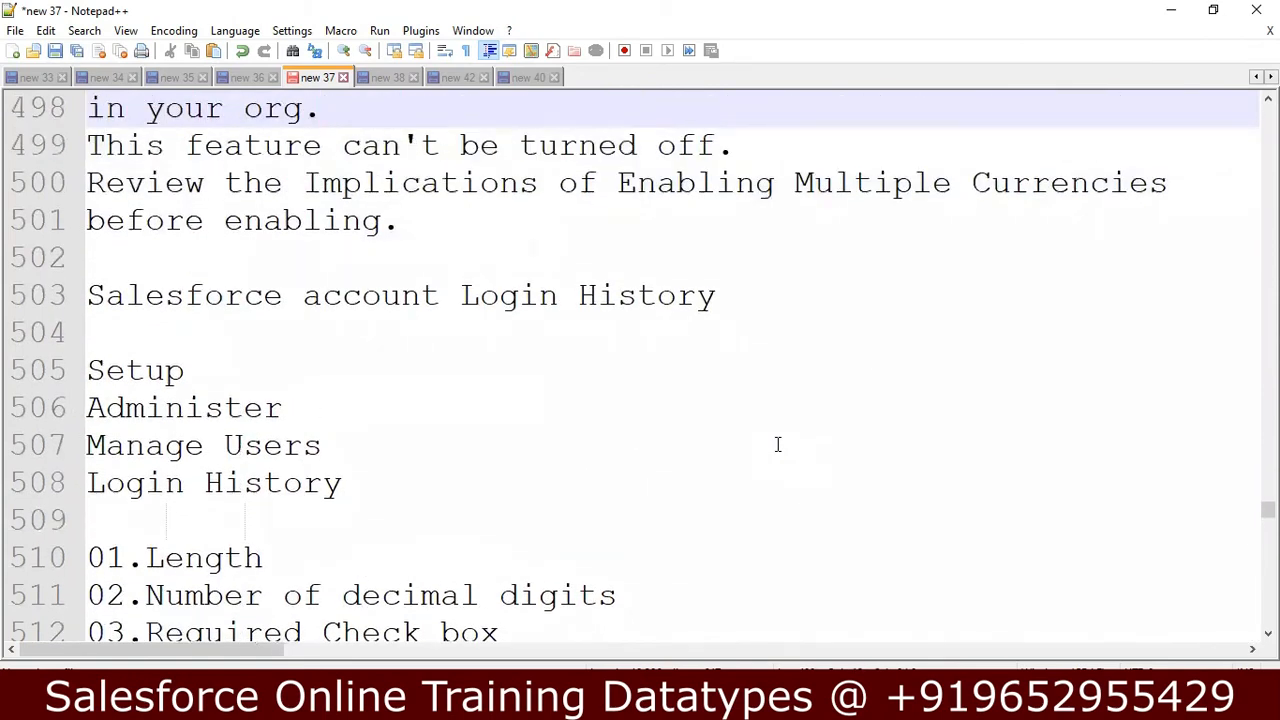
key("Up")
key("Down")
left_click(778, 444)
key("Down")
key("Down")
key("End")
key("Down")
Read the notes on the URL data type and its Required Check Box option.
key("Down")
key("Down")
key("End")
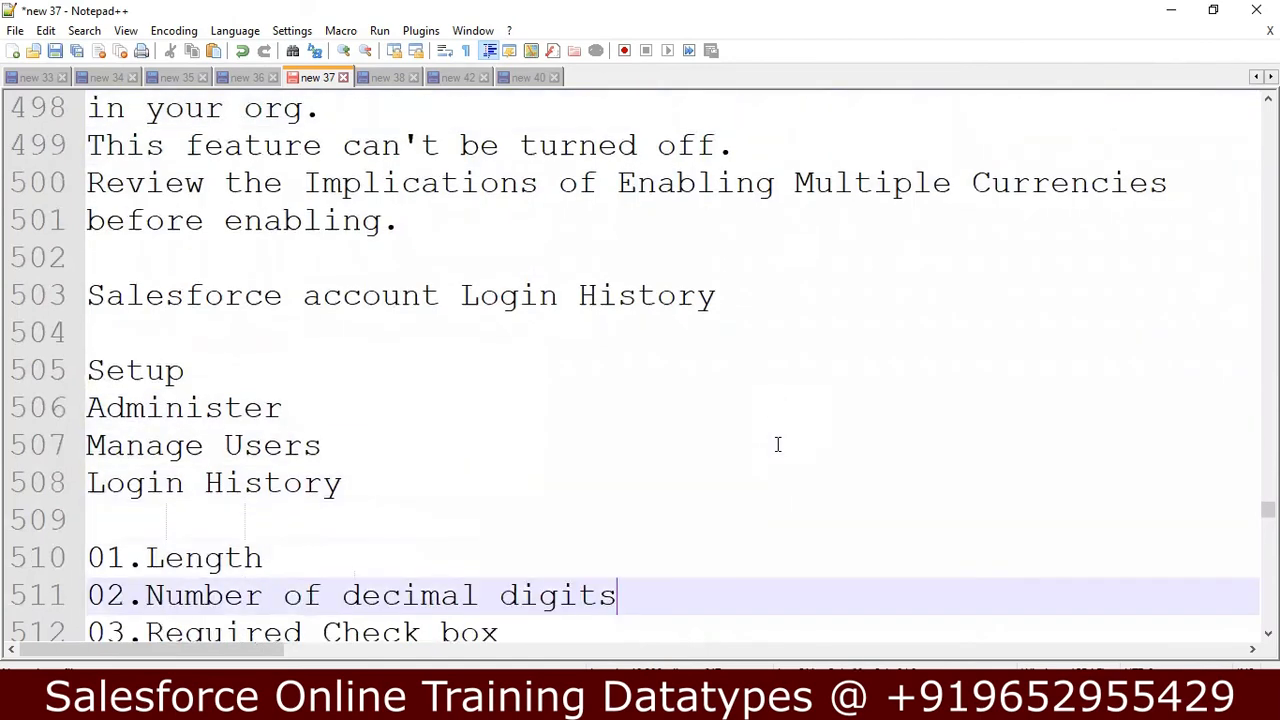
key("Down")
key("Down")
key("Down")
key("Down")
key("Down")
key("Down")
key("Down")
key("Down")
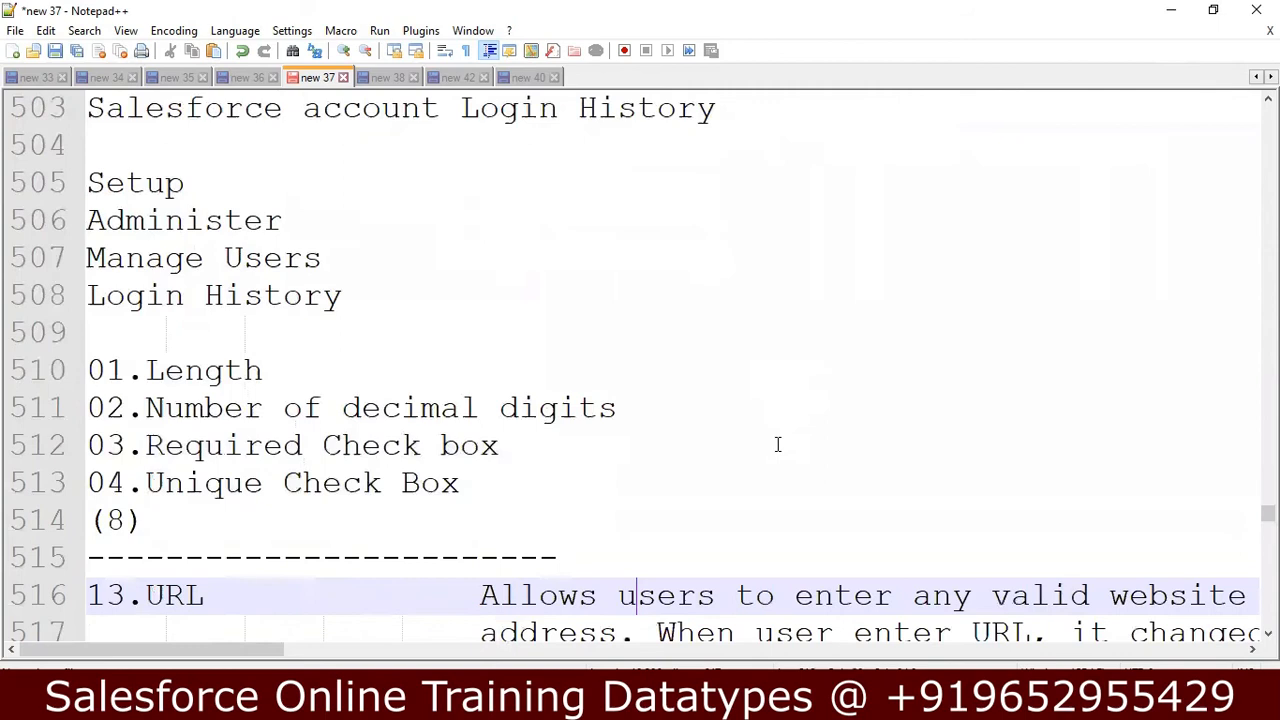
key("Down")
key("Down")
key("Down")
key("Down")
key("Down")
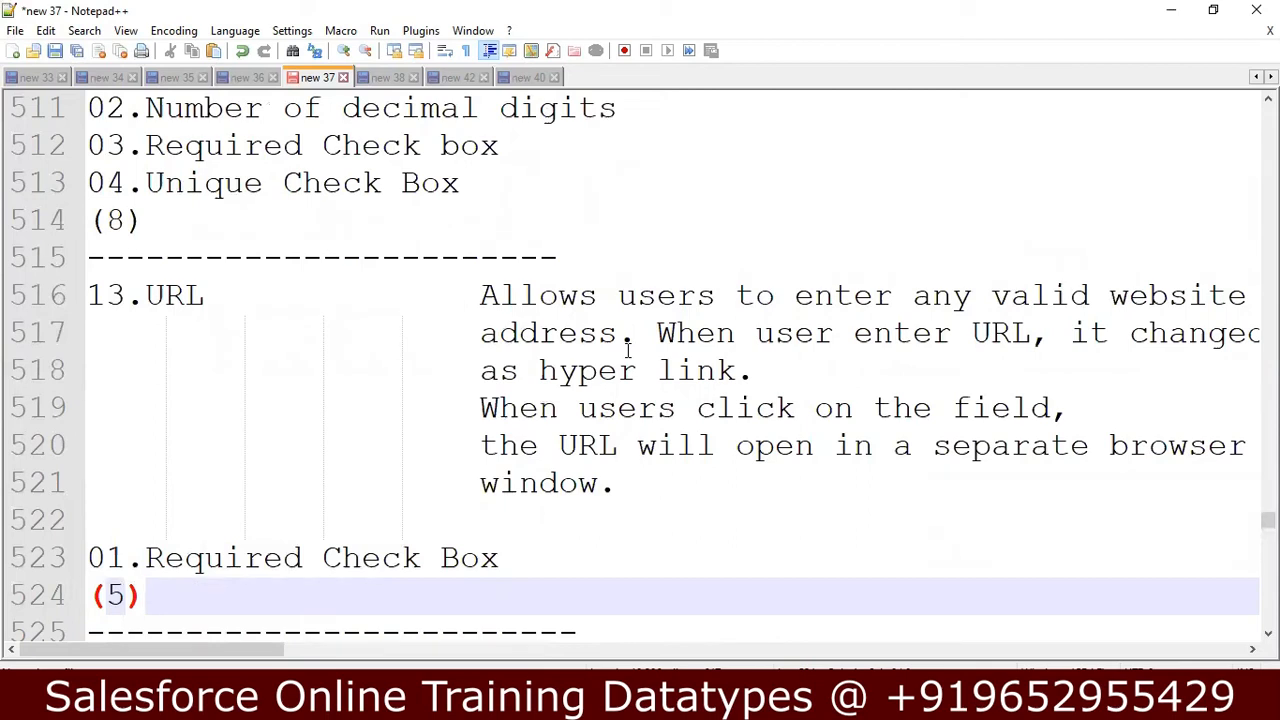
Switch to Salesforce in the browser and start a new account record.
left_click(250, 704)
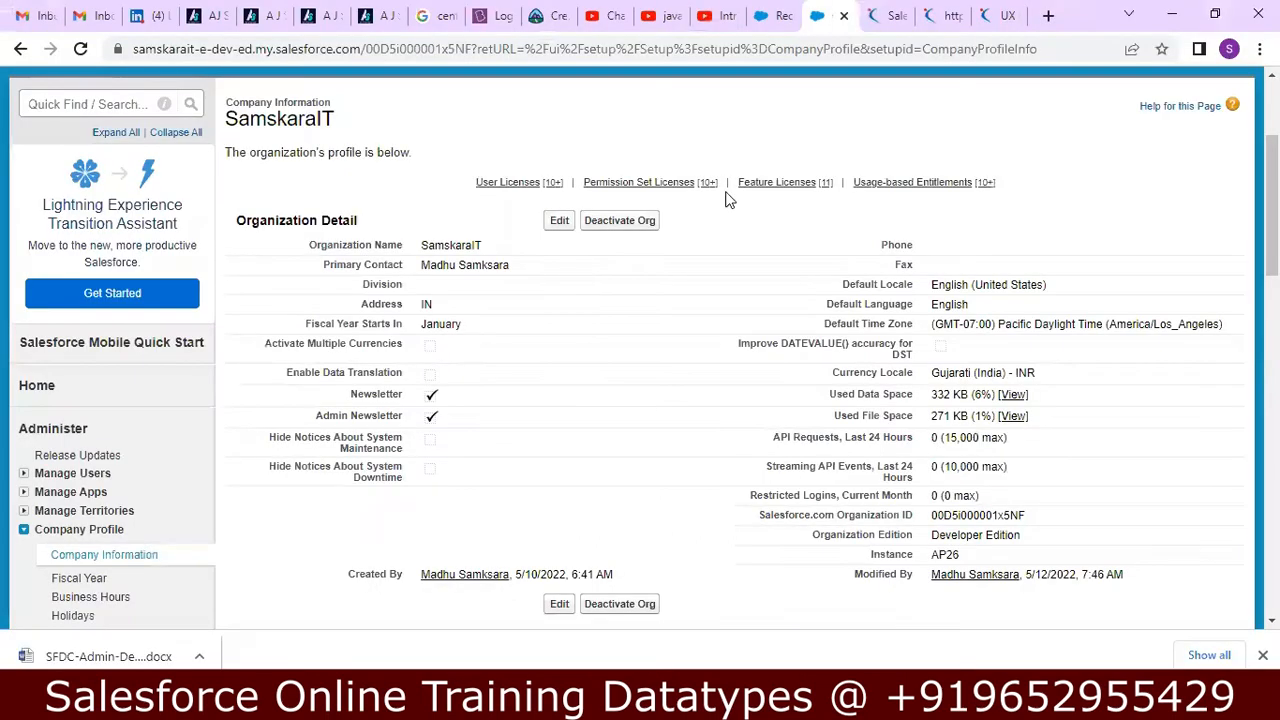
left_click_drag(1272, 205, 1272, 150)
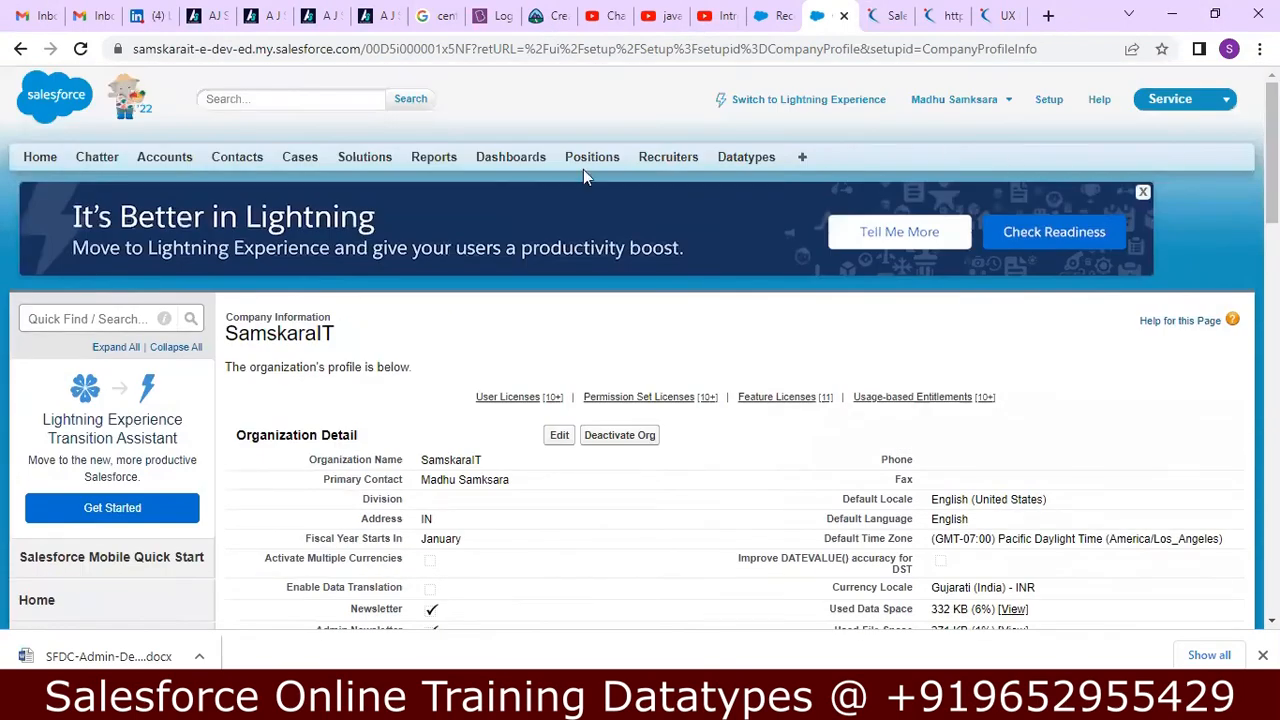
left_click(166, 162)
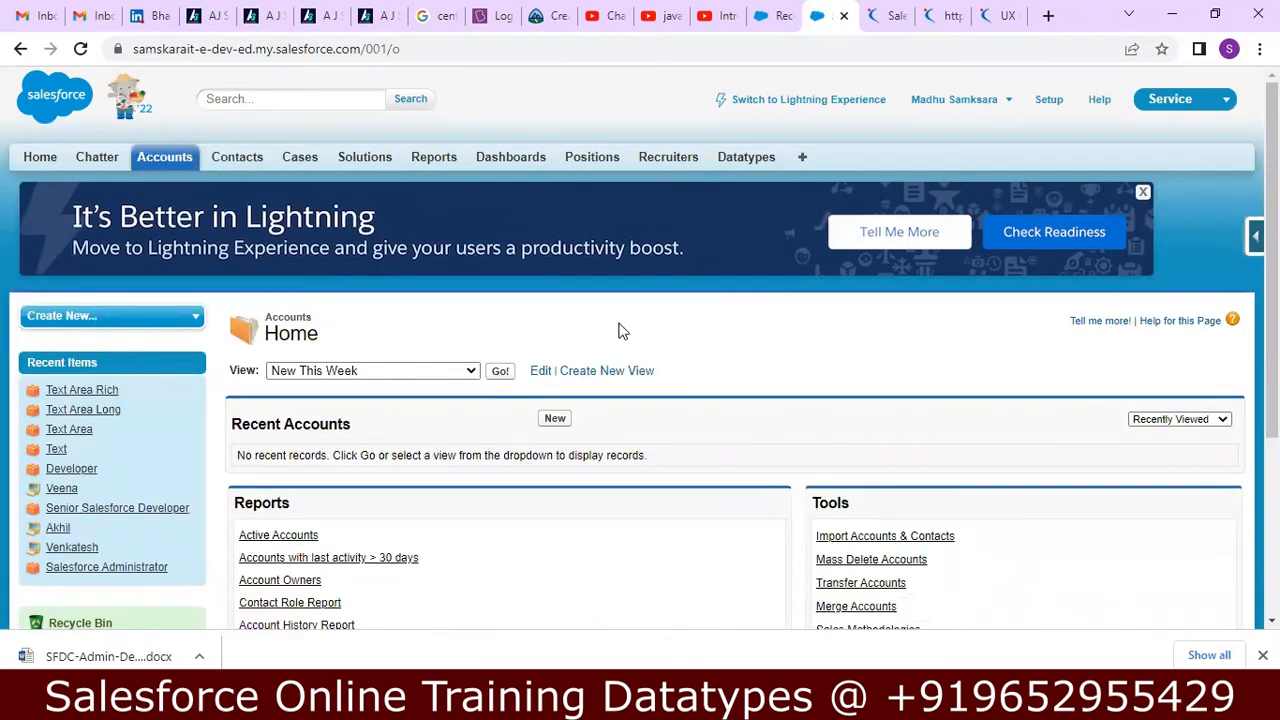
left_click(555, 419)
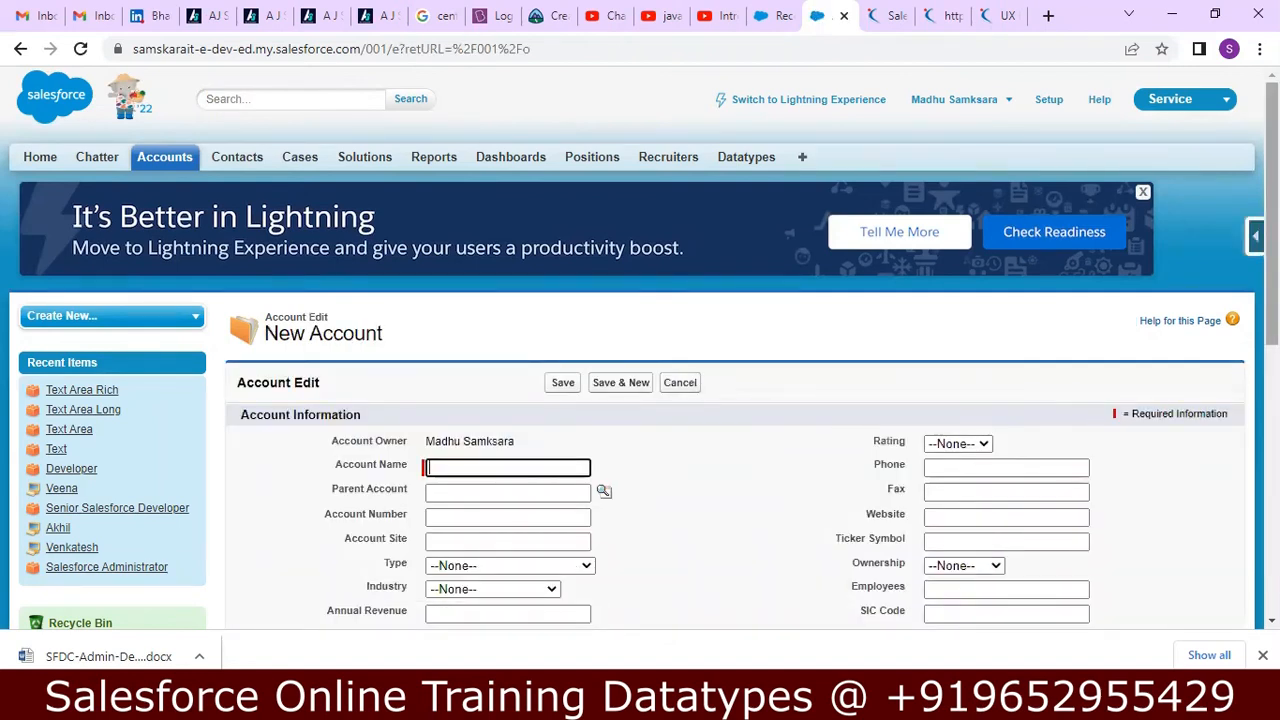
Enter a sample www web address ending in .com in the new account's Website field.
scroll(640, 348, "down", 2)
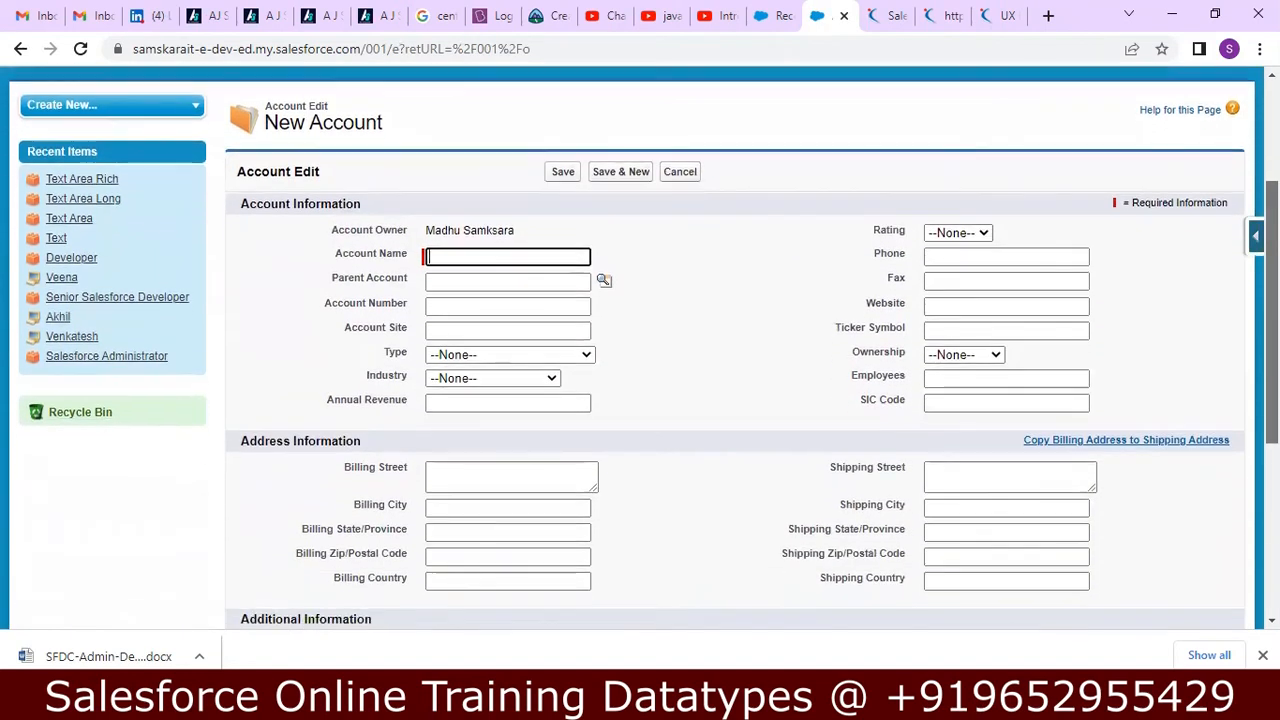
scroll(640, 348, "down", 2)
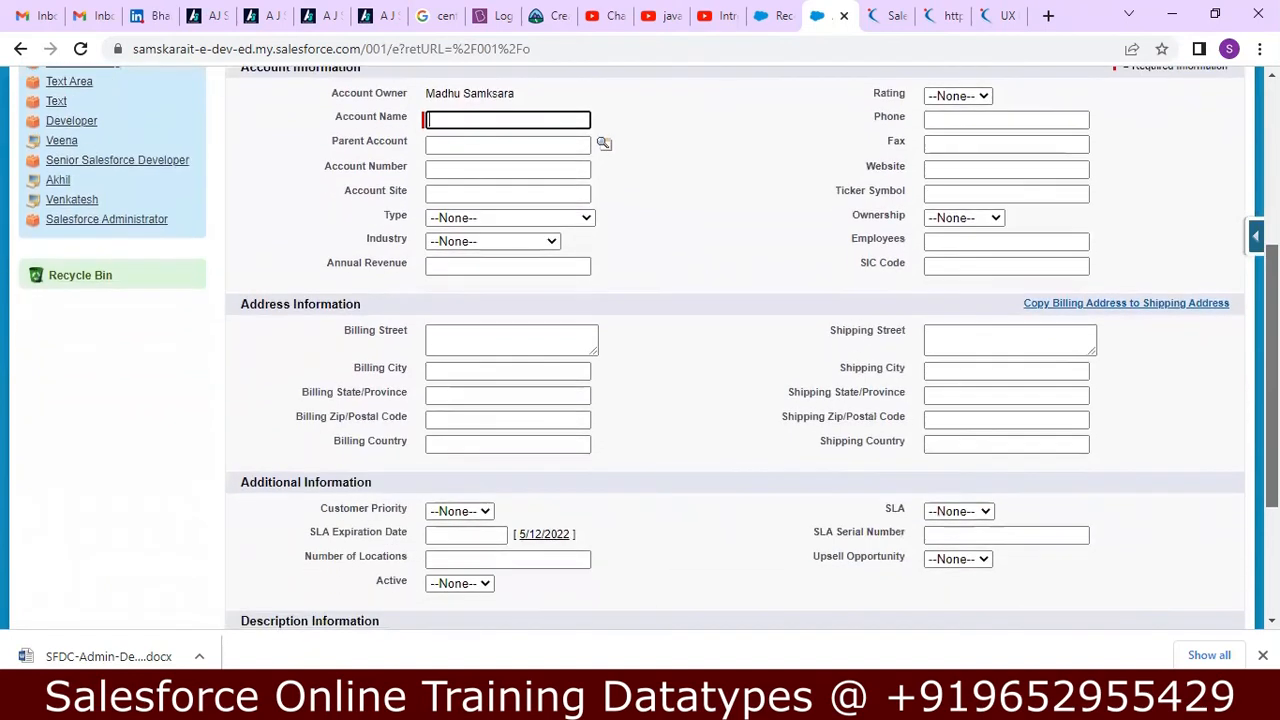
scroll(1189, 420, "down", 1)
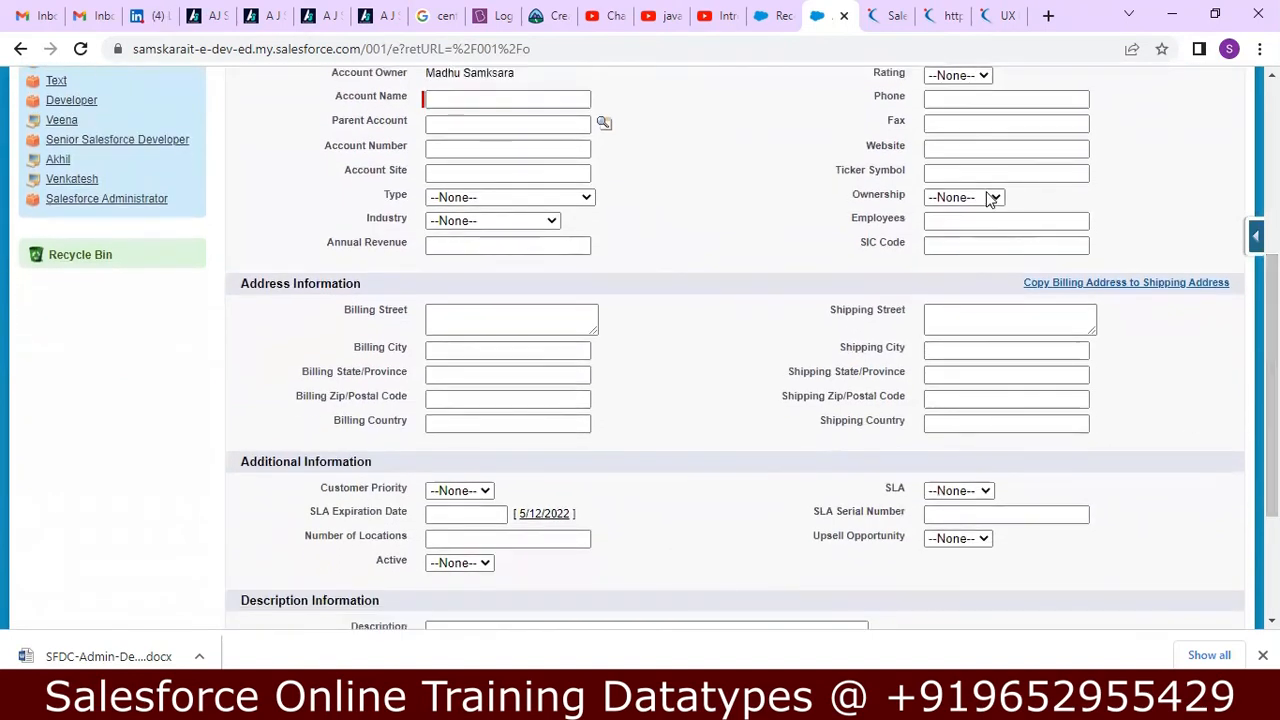
left_click(975, 155)
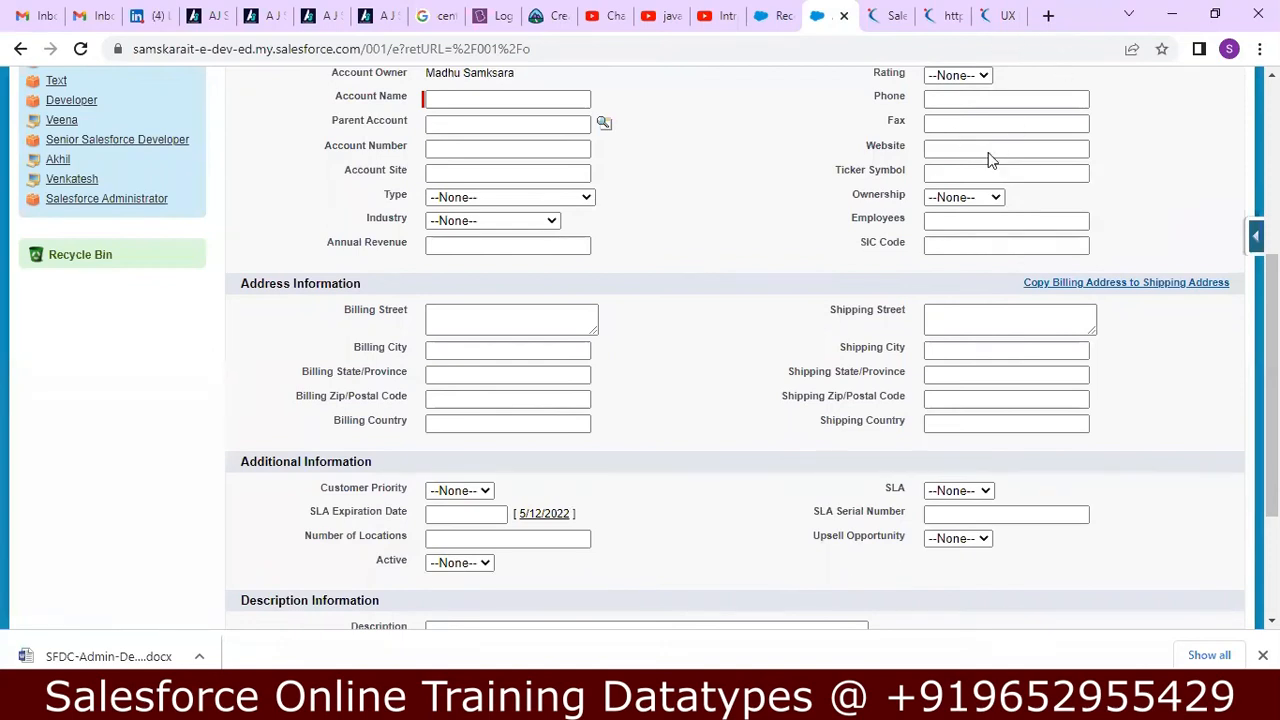
left_click(960, 146)
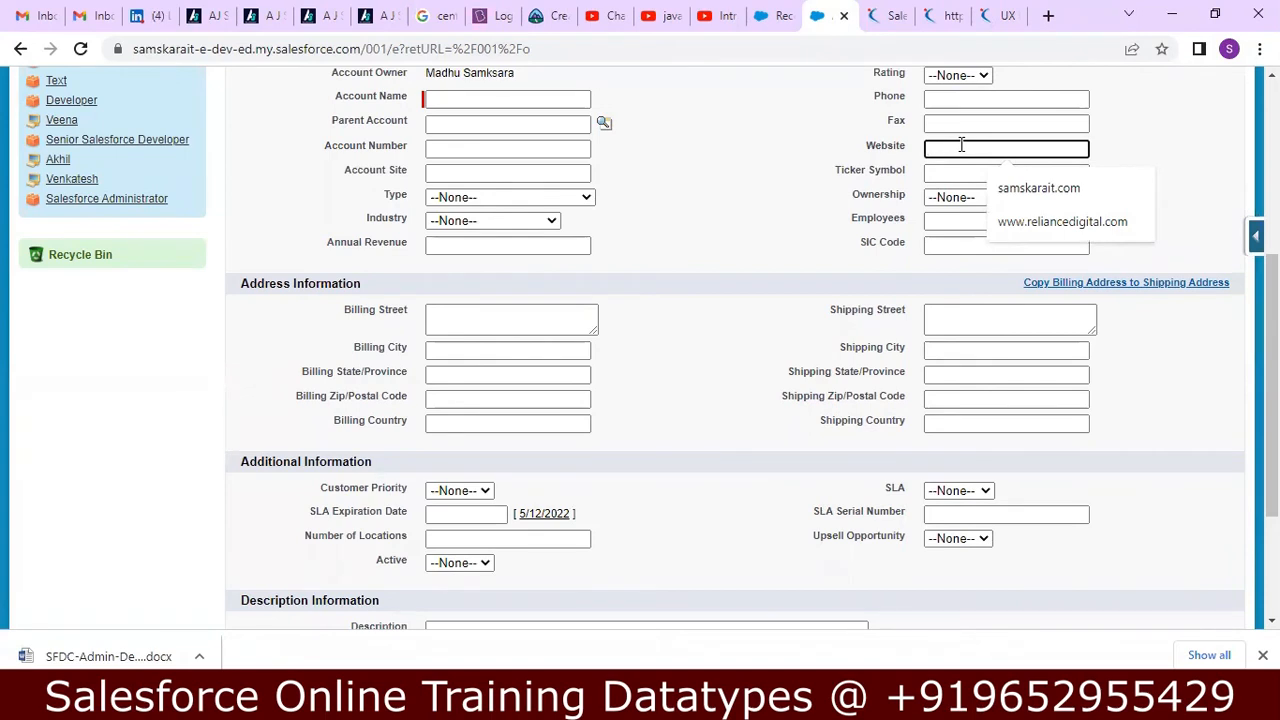
type("ww")
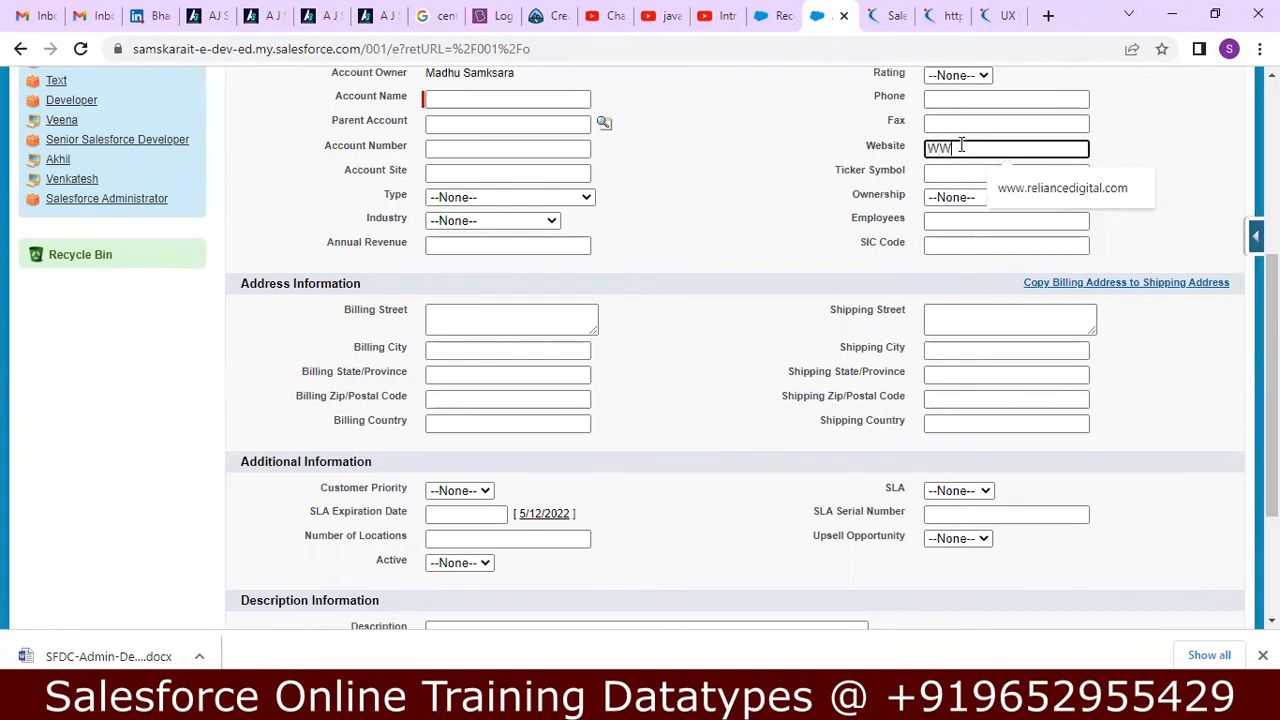
type("w.laurk")
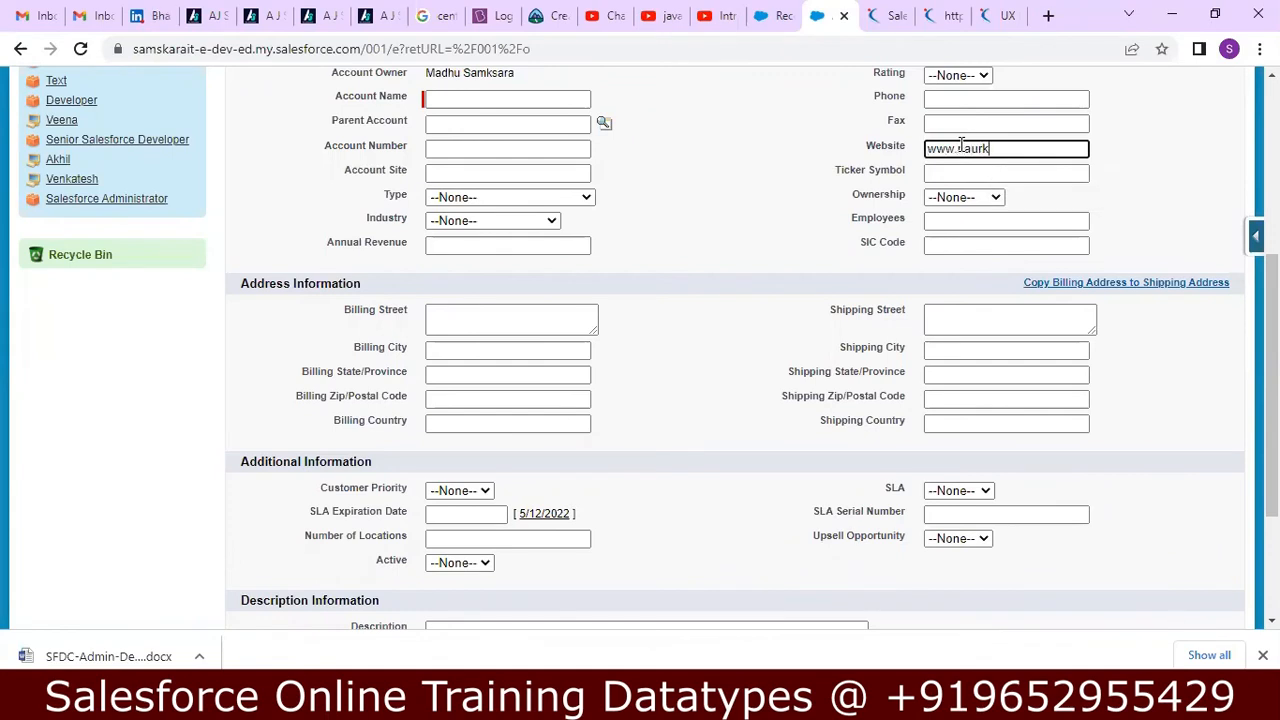
type("ri.com")
Switch to Notepad++ and read the Email data type notes, including the Required, Unique and ExternalID options.
left_click(745, 700)
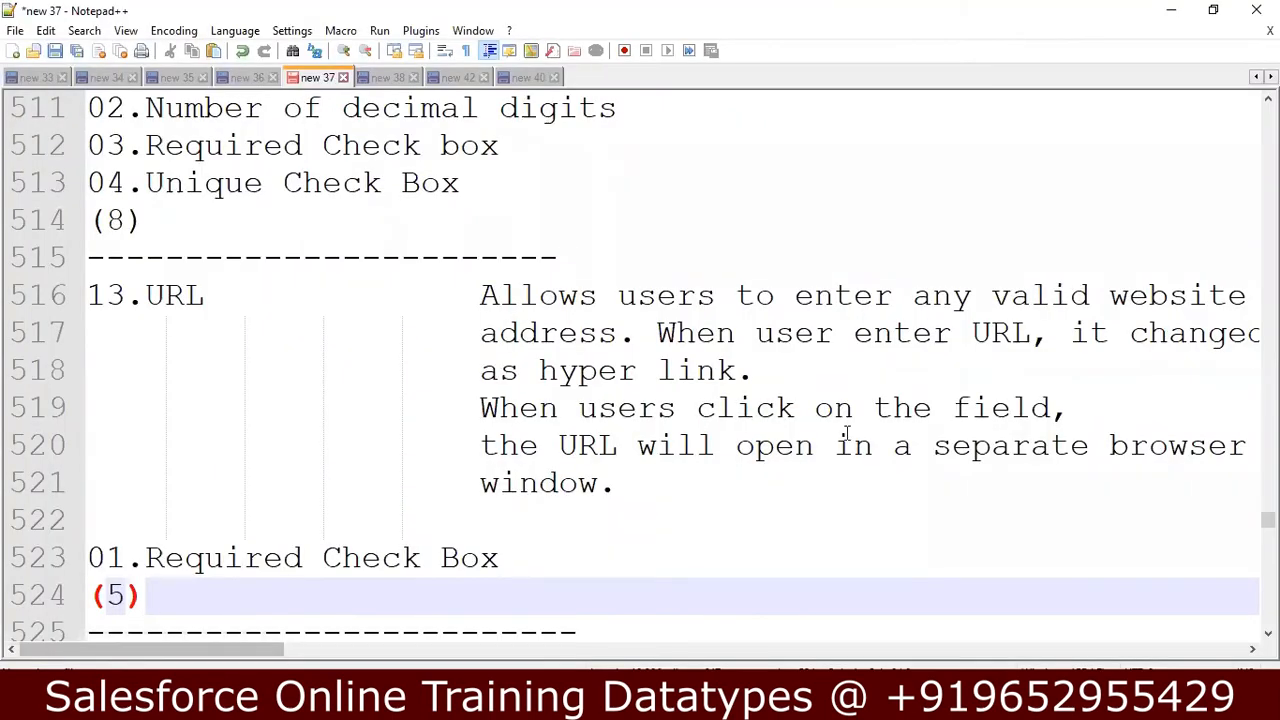
key("Down")
key("Down")
key("Down")
key("Down")
key("Down")
key("Down")
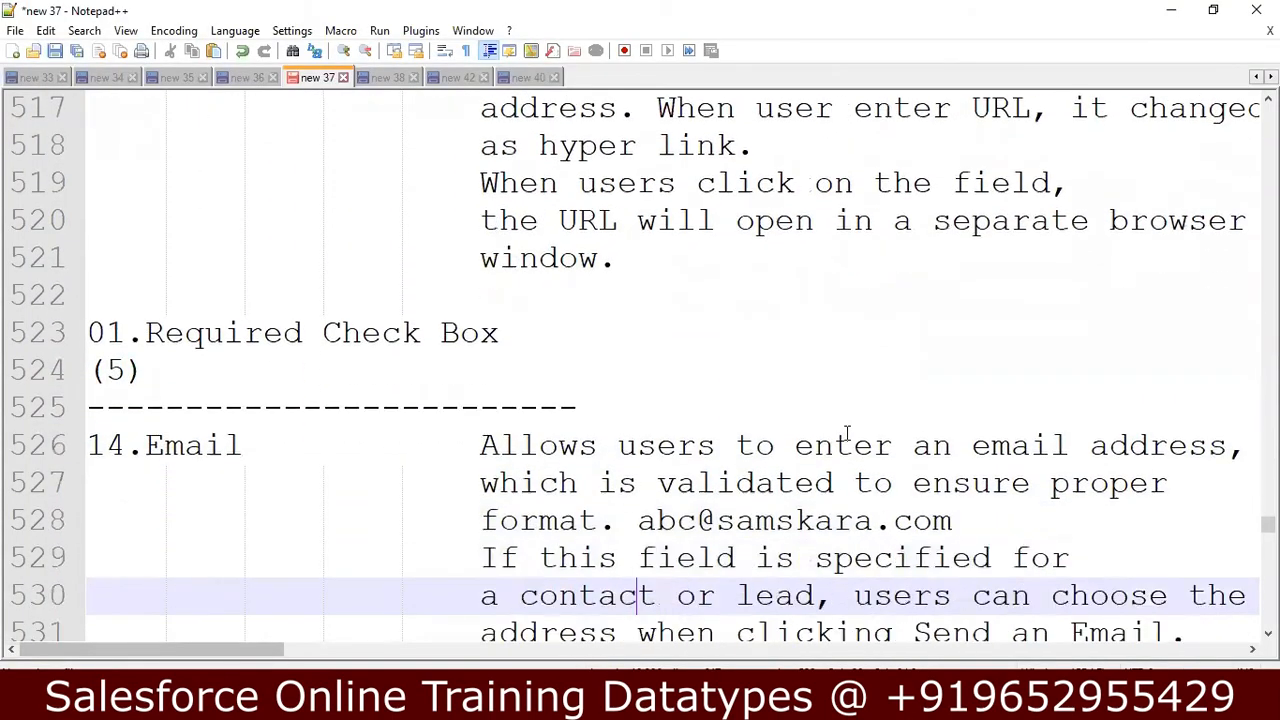
key("Down")
key("Down")
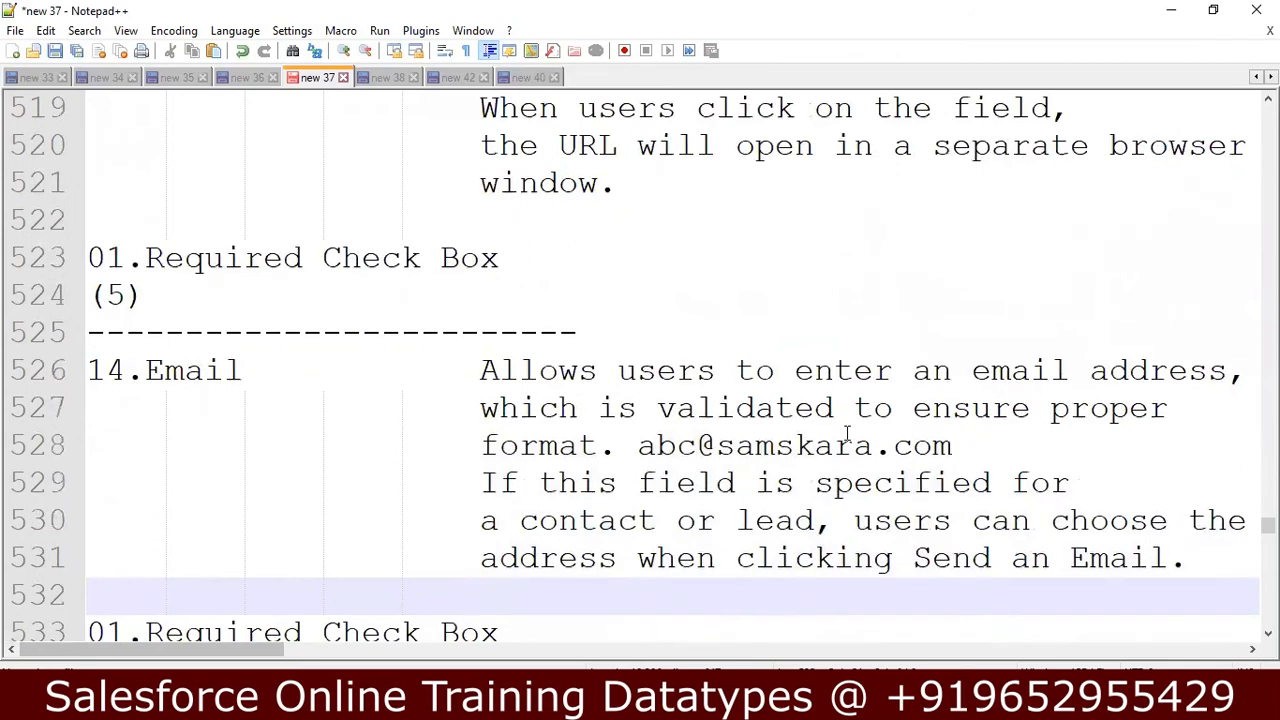
key("Down")
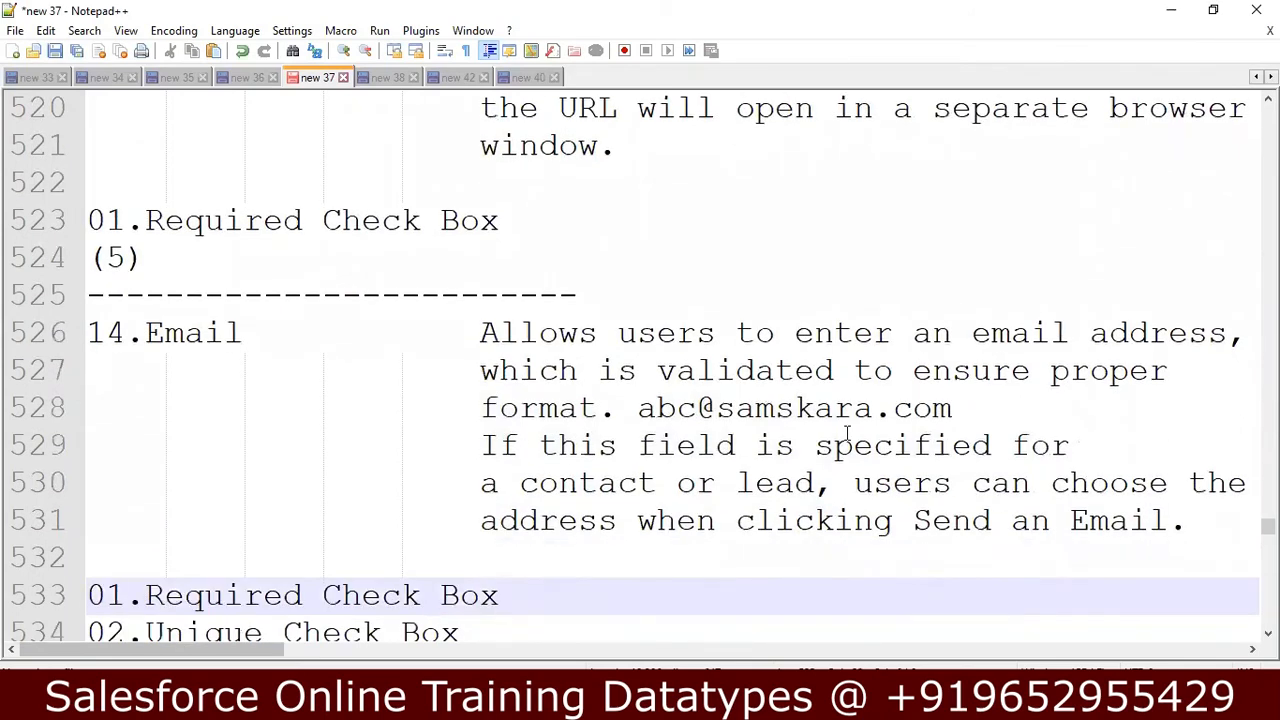
key("Down")
key("Down")
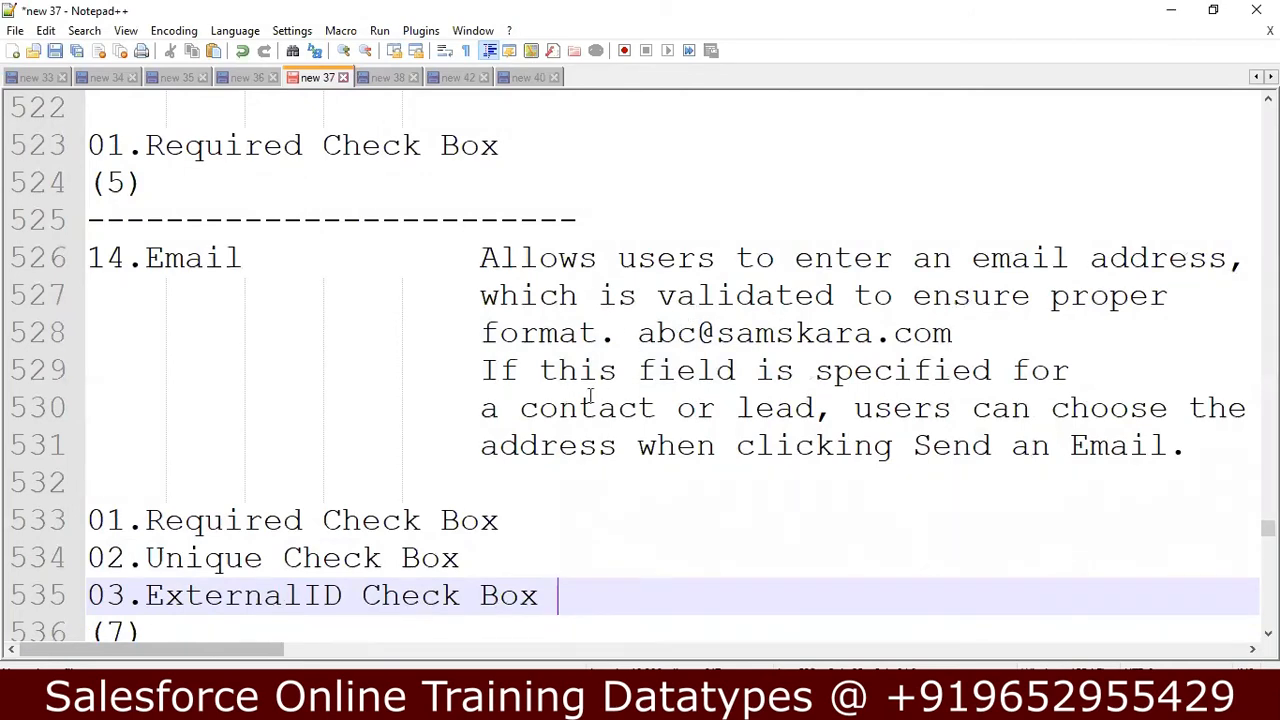
left_click(219, 521)
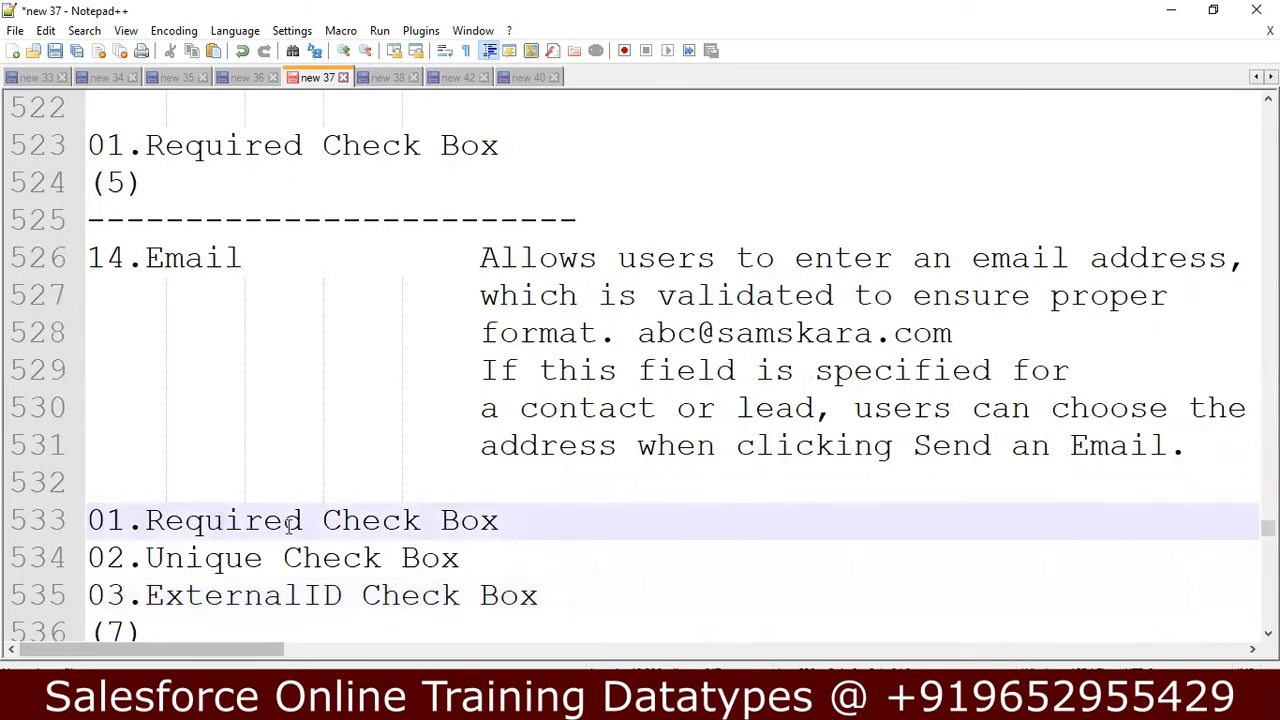
left_click(296, 560)
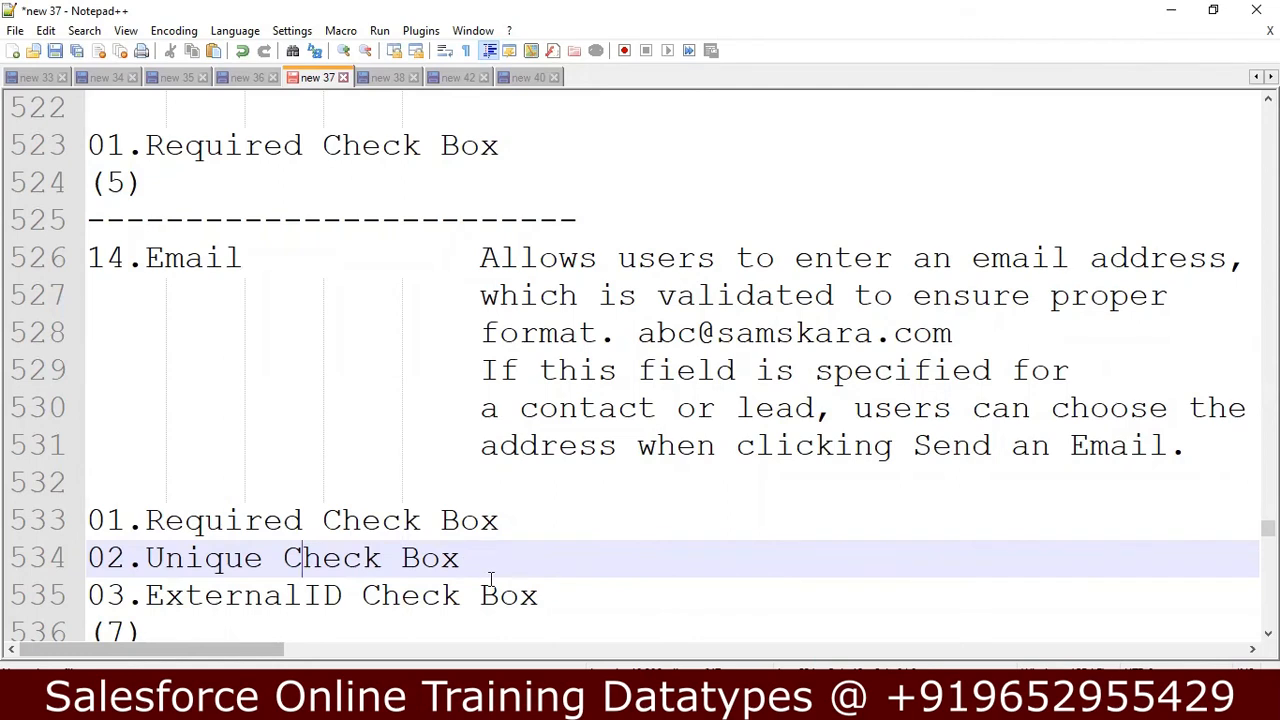
left_click(517, 520)
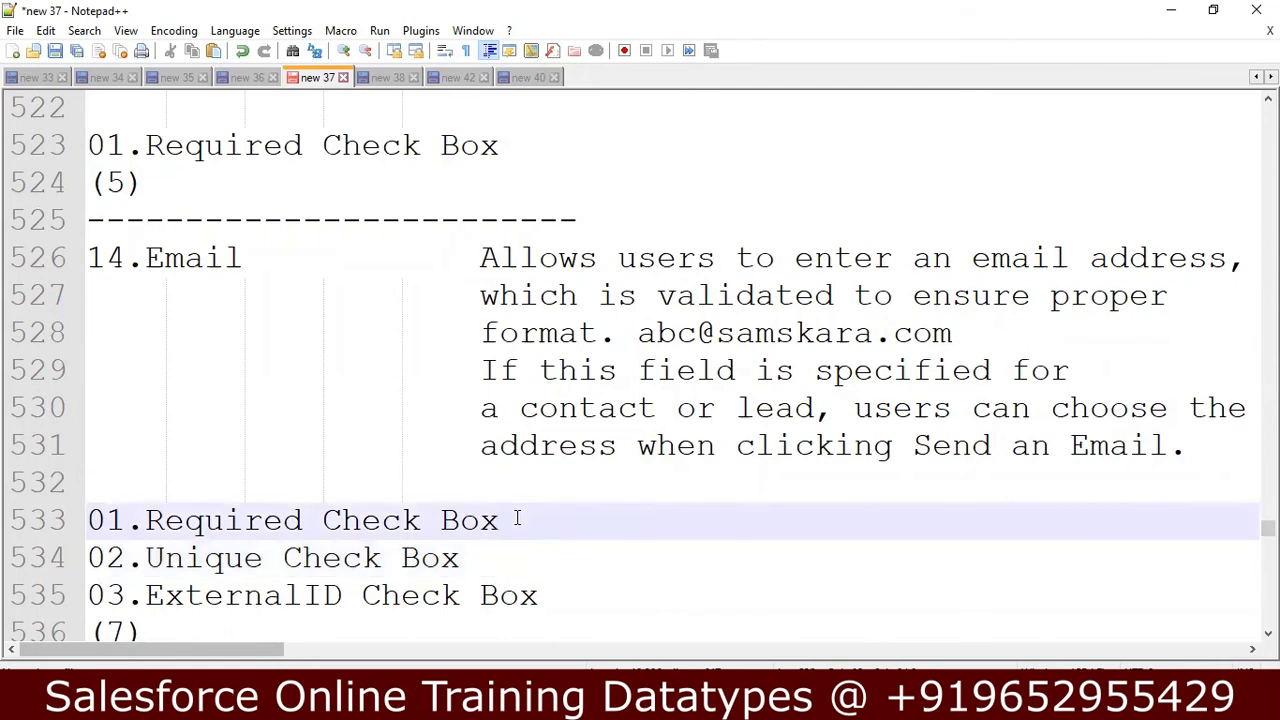
left_click(464, 556)
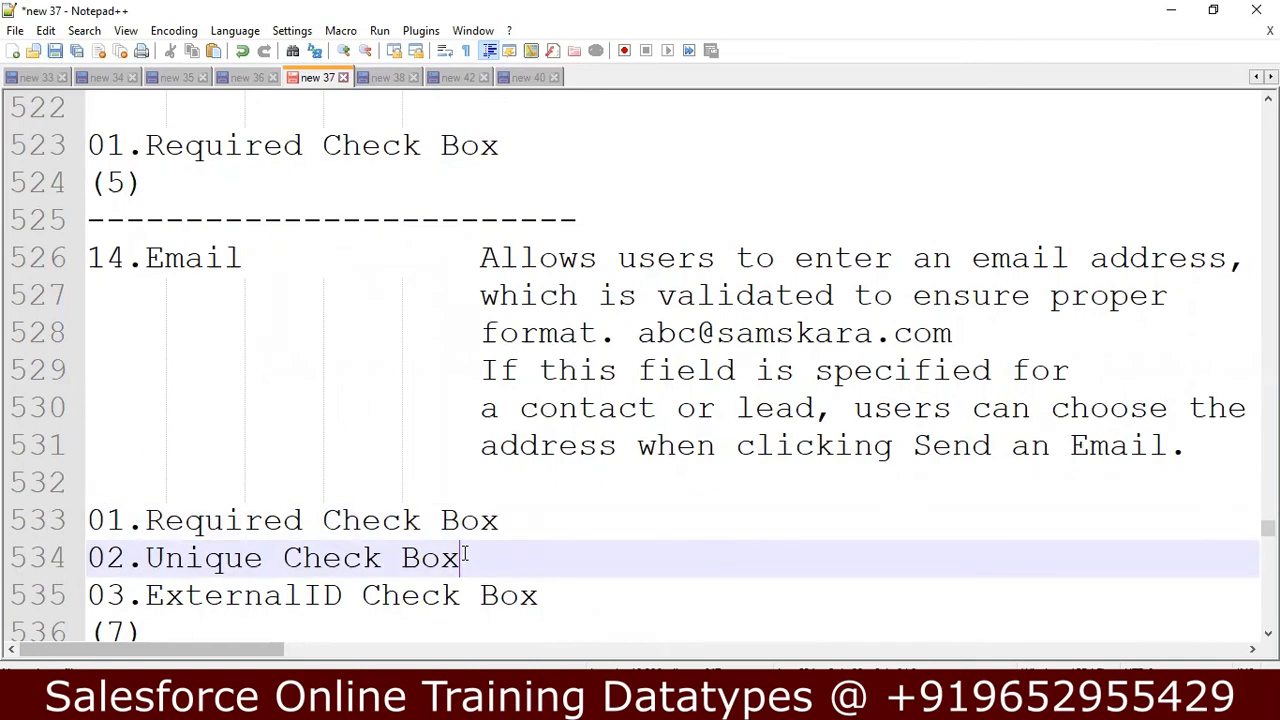
Append "(Dont use this)" to the ExternalID Check Box line in the Email notes.
left_click(543, 588)
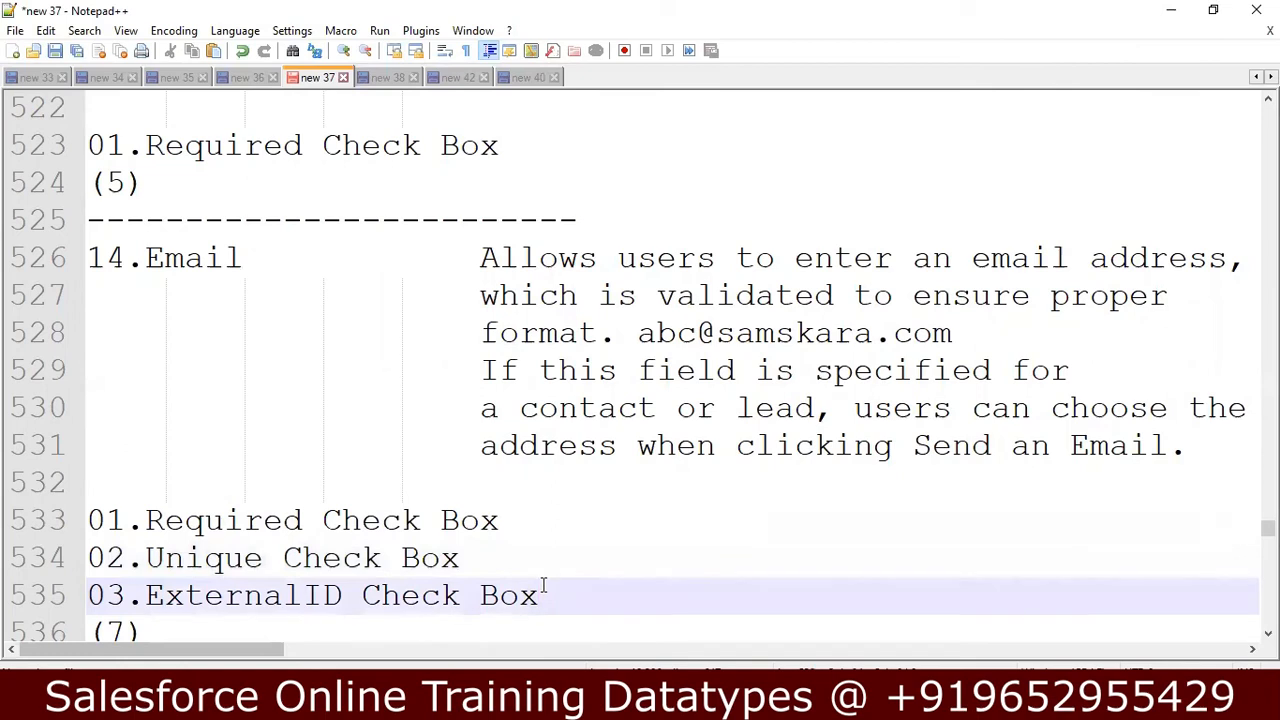
type("(No")
key("BackSpace")
key("BackSpace")
type("Dont ")
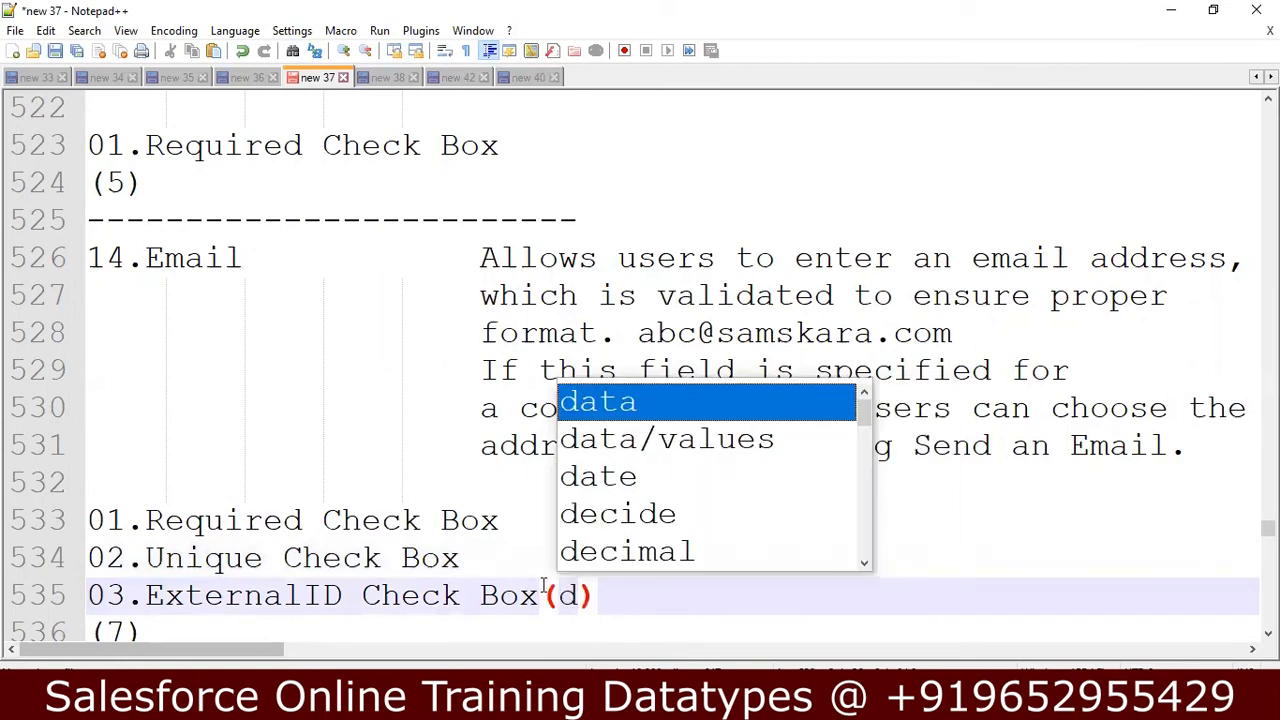
type("use this")
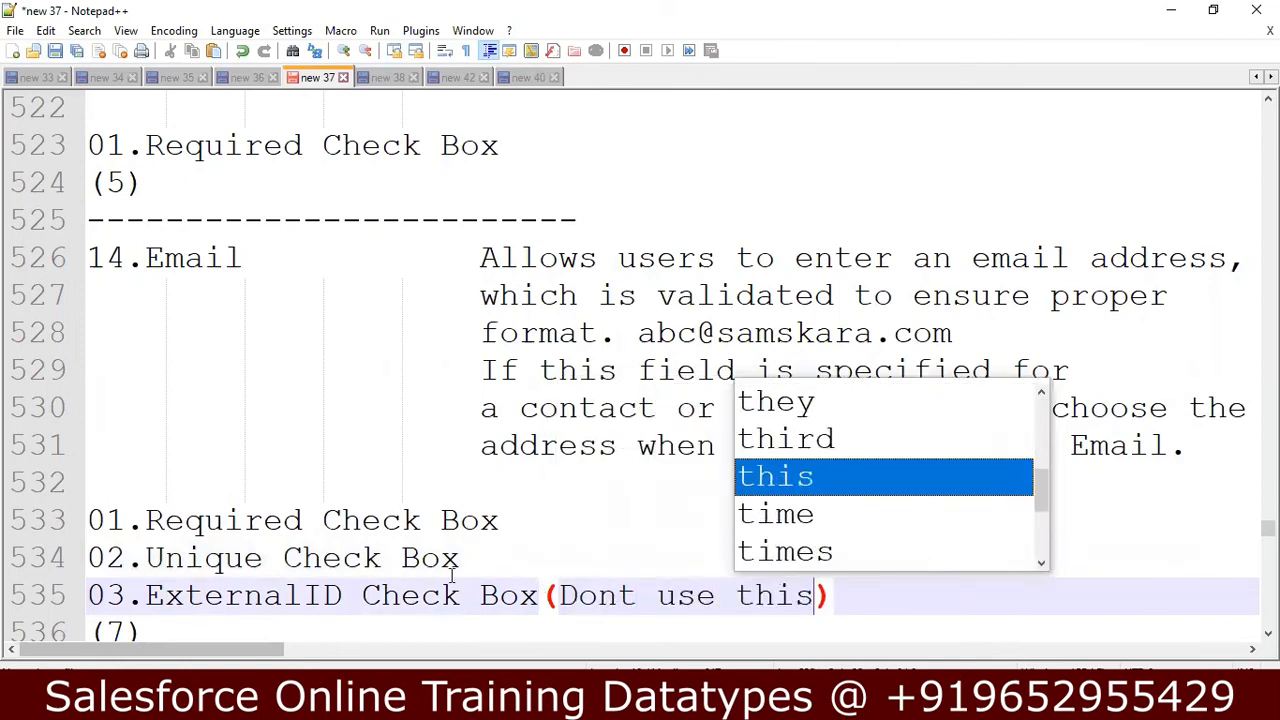
Append "(Optional)" to the Unique Check Box and Required Check Box lines in the Email notes.
left_click(478, 562)
type("(")
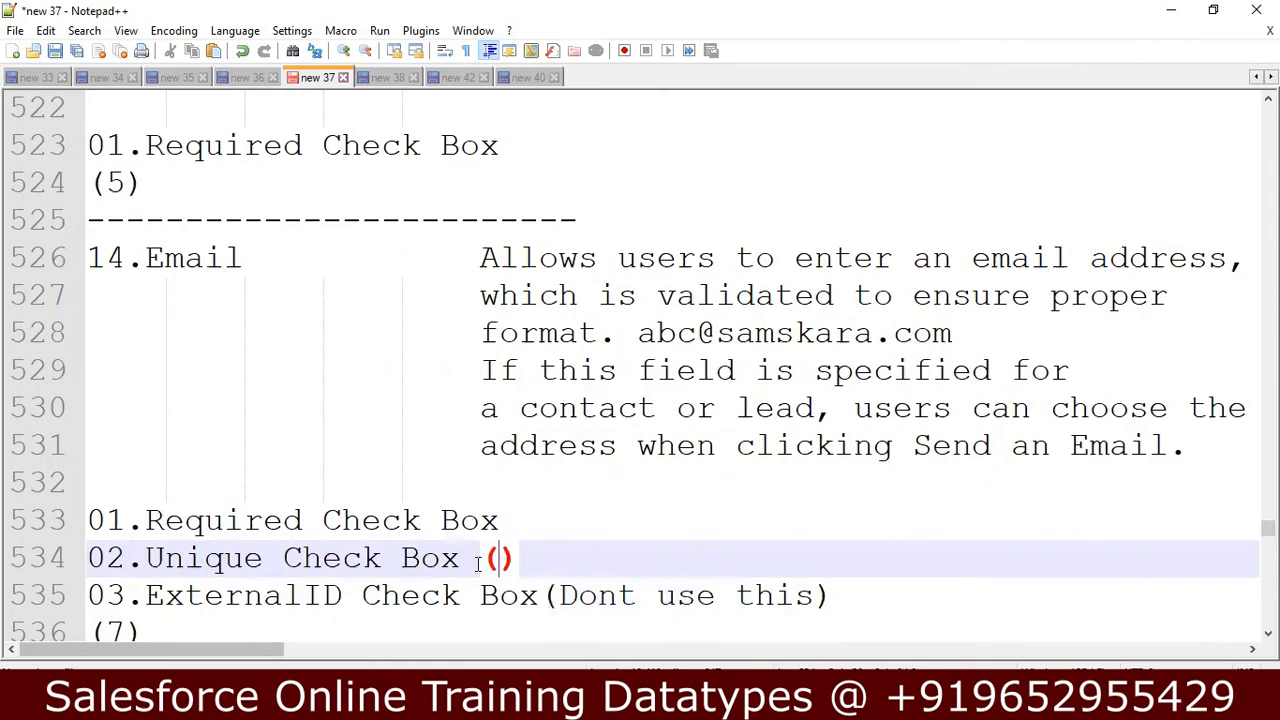
type("Optional")
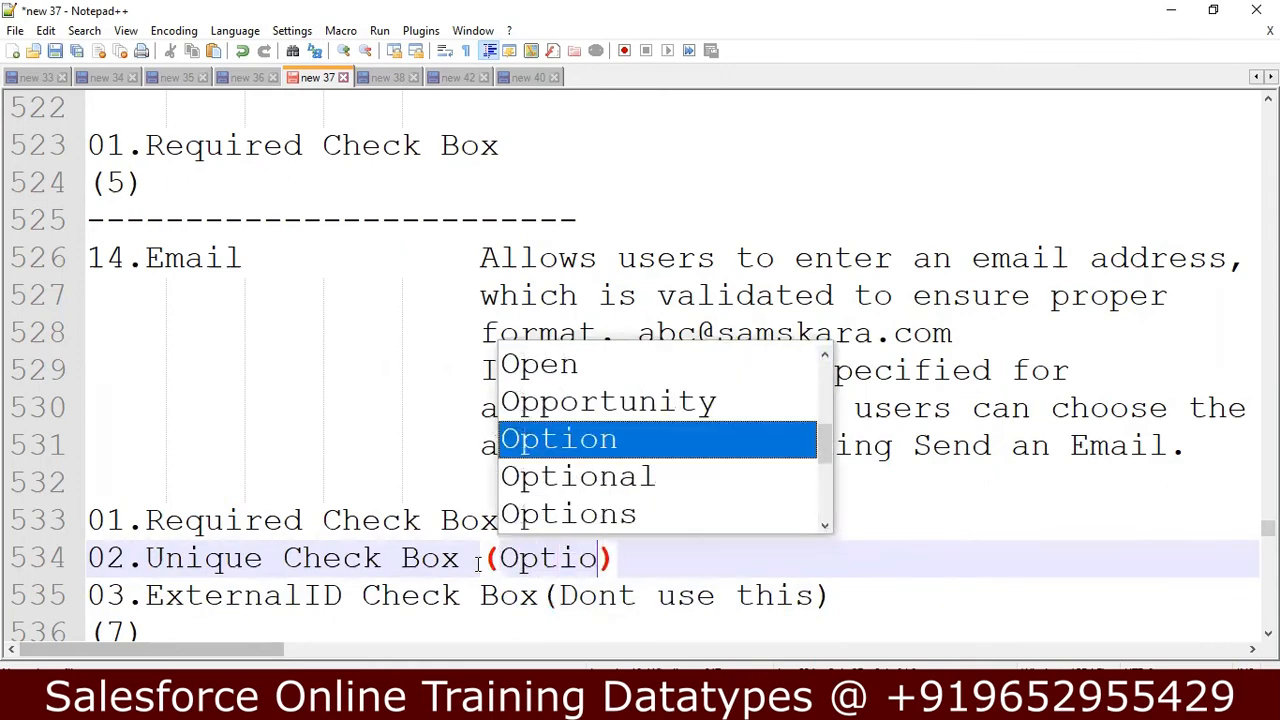
left_click(757, 554)
left_click(539, 510)
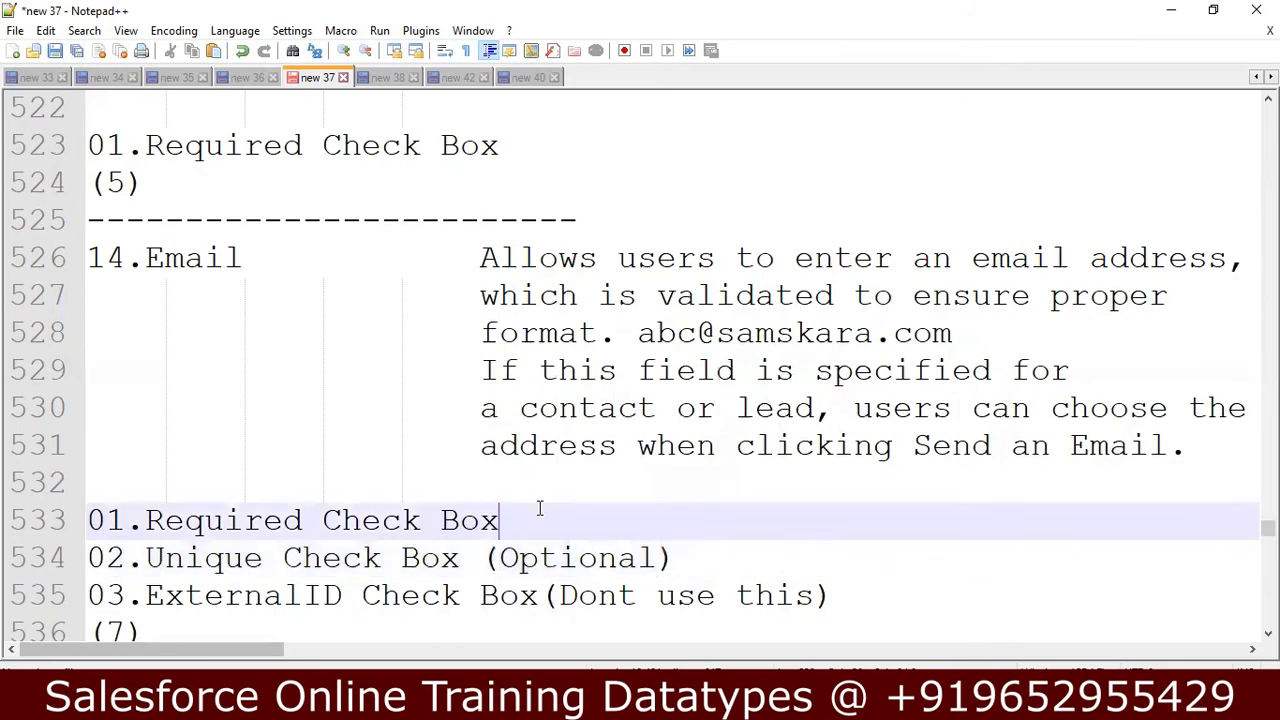
type("(Optional")
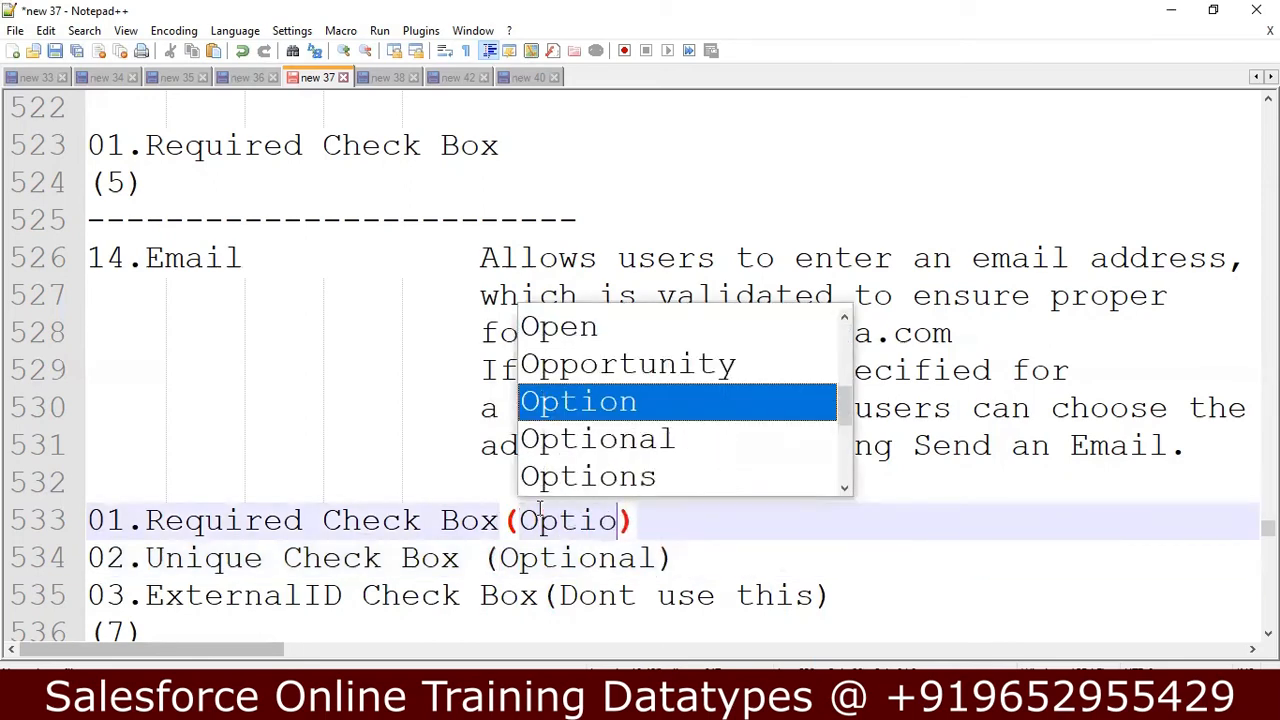
left_click(719, 528)
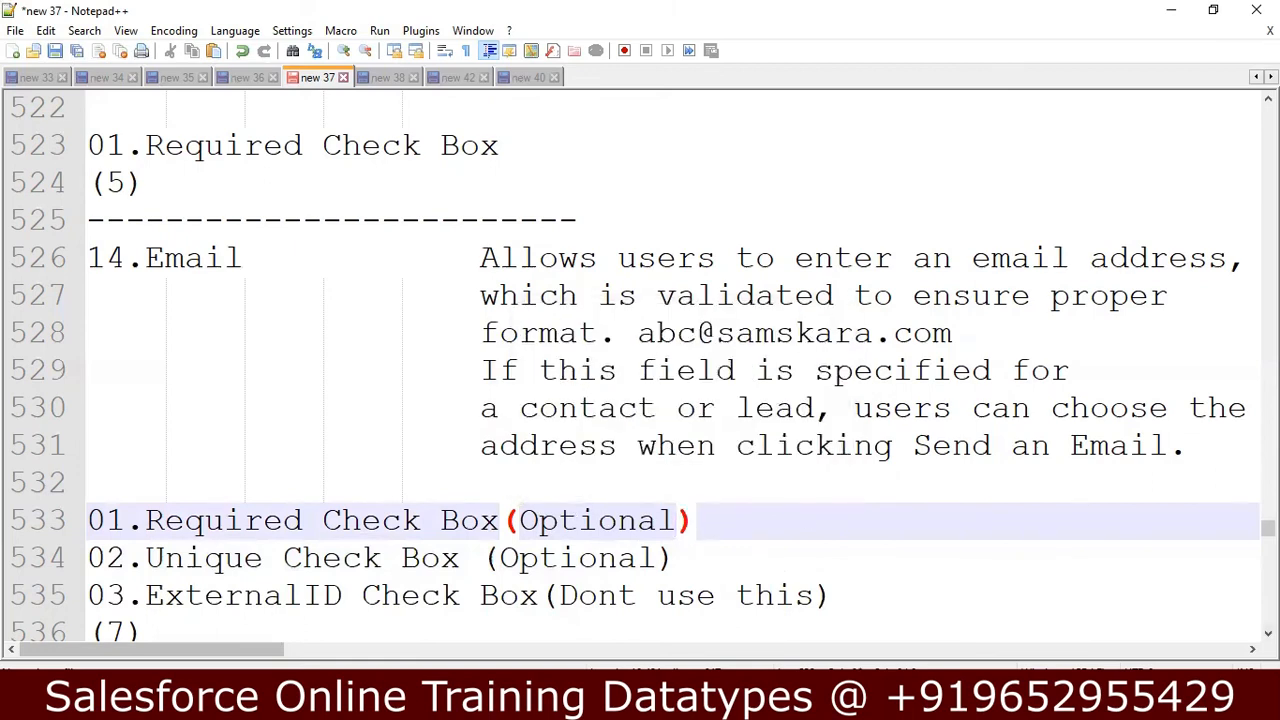
Renumber the Required Check Box line in the Phone notes as 01.
scroll(645, 366, "down", 3)
scroll(645, 366, "down", 1)
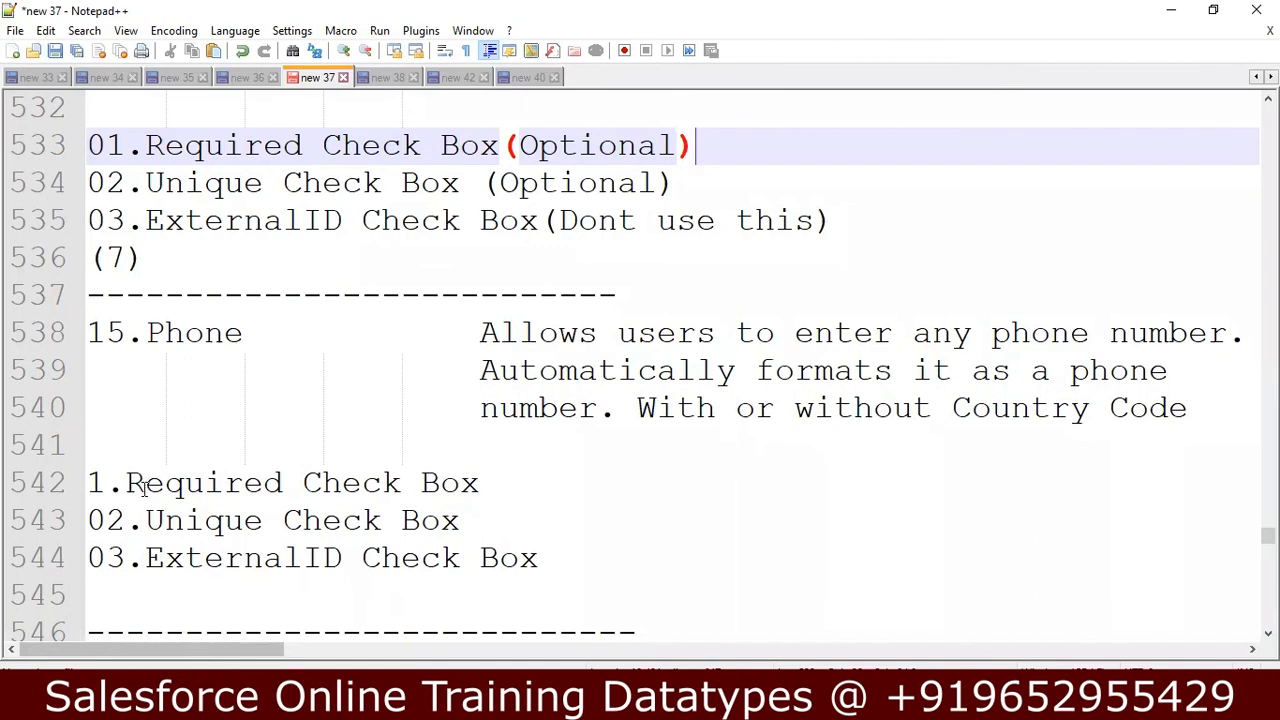
left_click(89, 483)
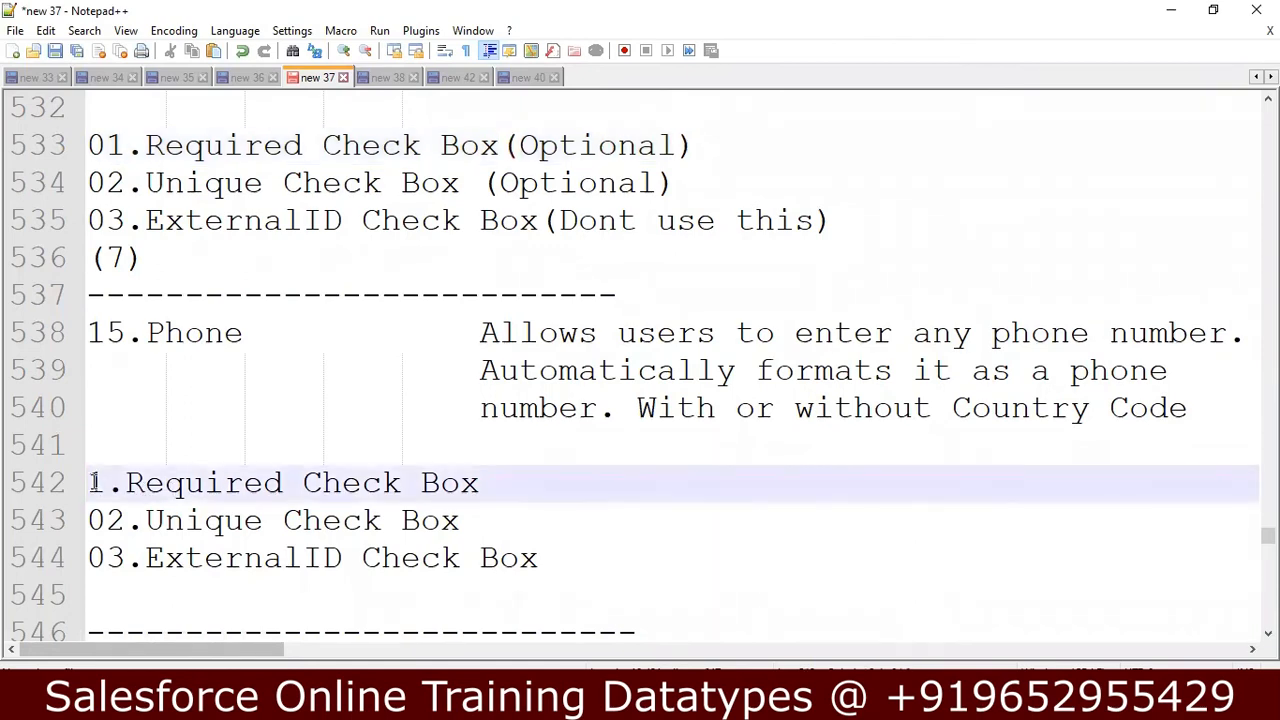
type("0")
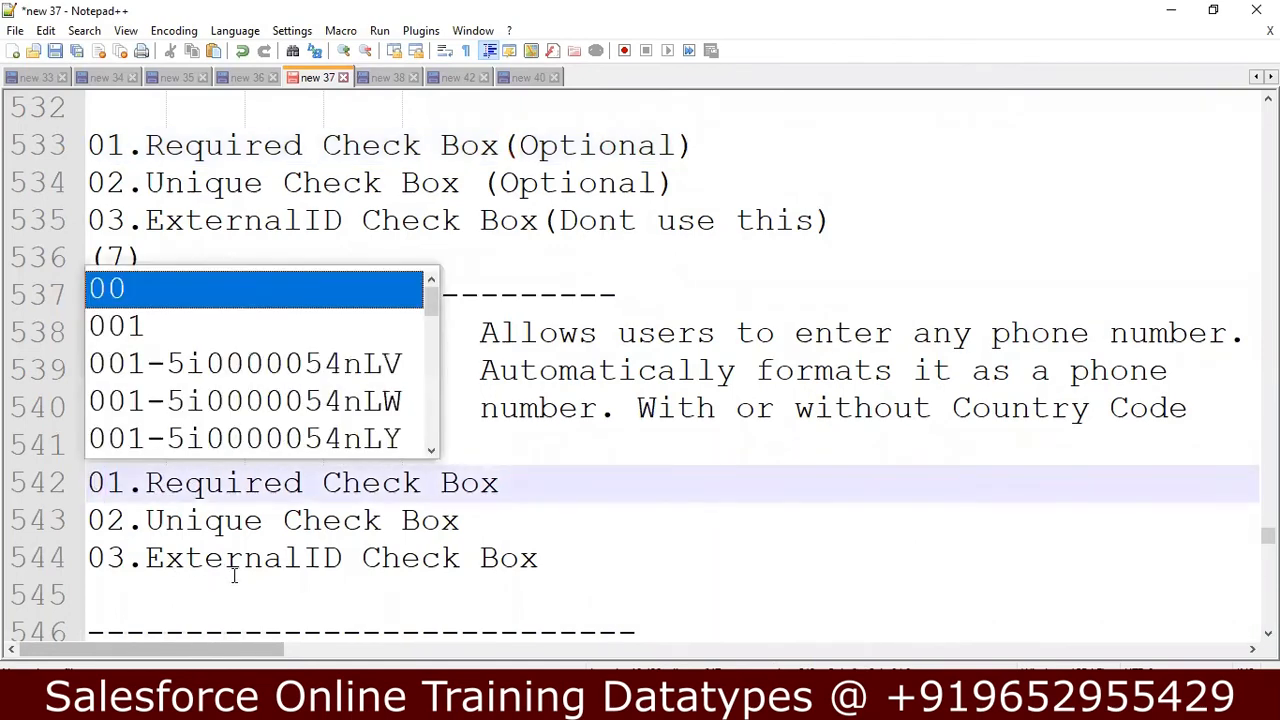
Read on from the Phone notes to the Picklist notes, covering its description, Country example, values and checkbox options.
left_click(271, 566)
left_click(629, 560)
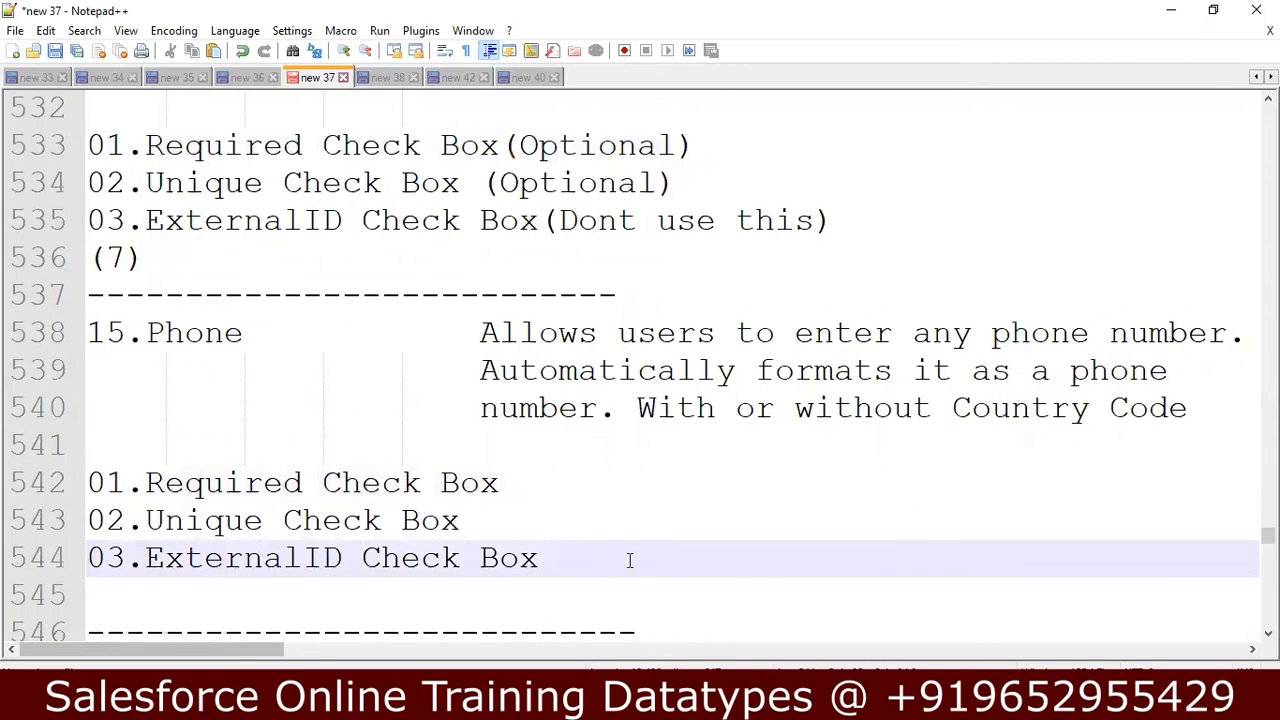
key("Down")
key("Down")
key("Down")
key("Down")
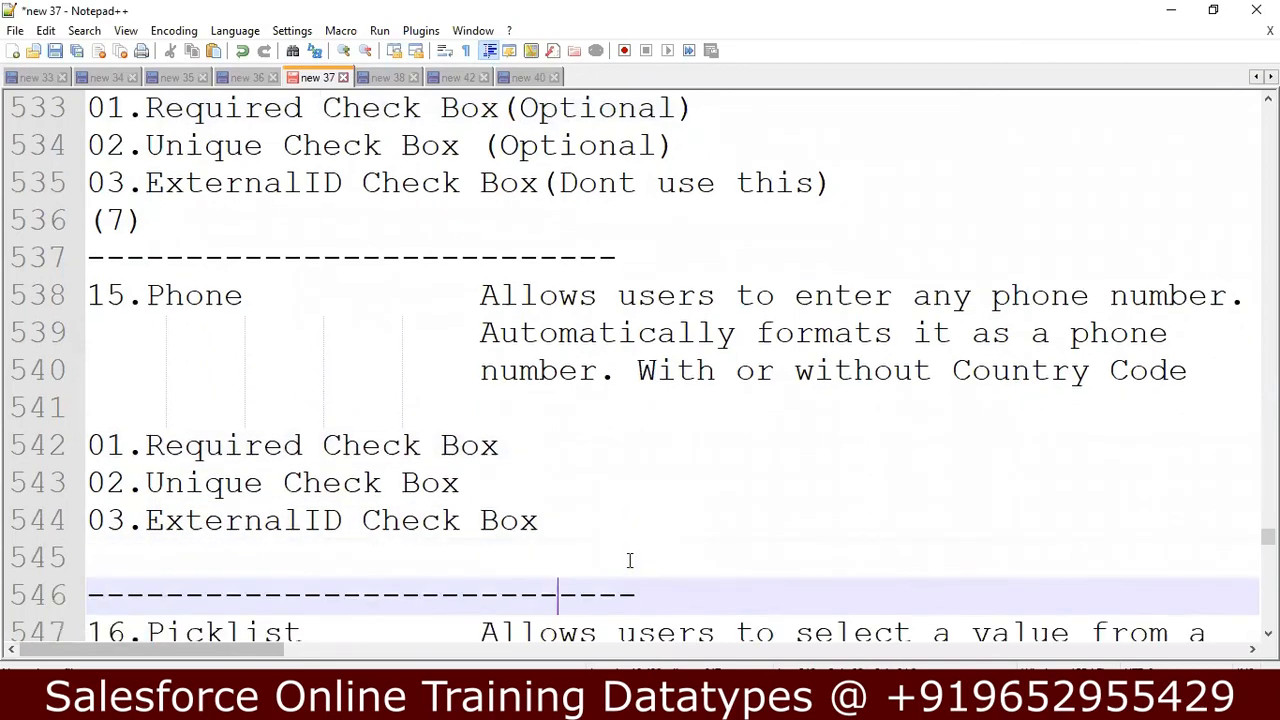
key("Down")
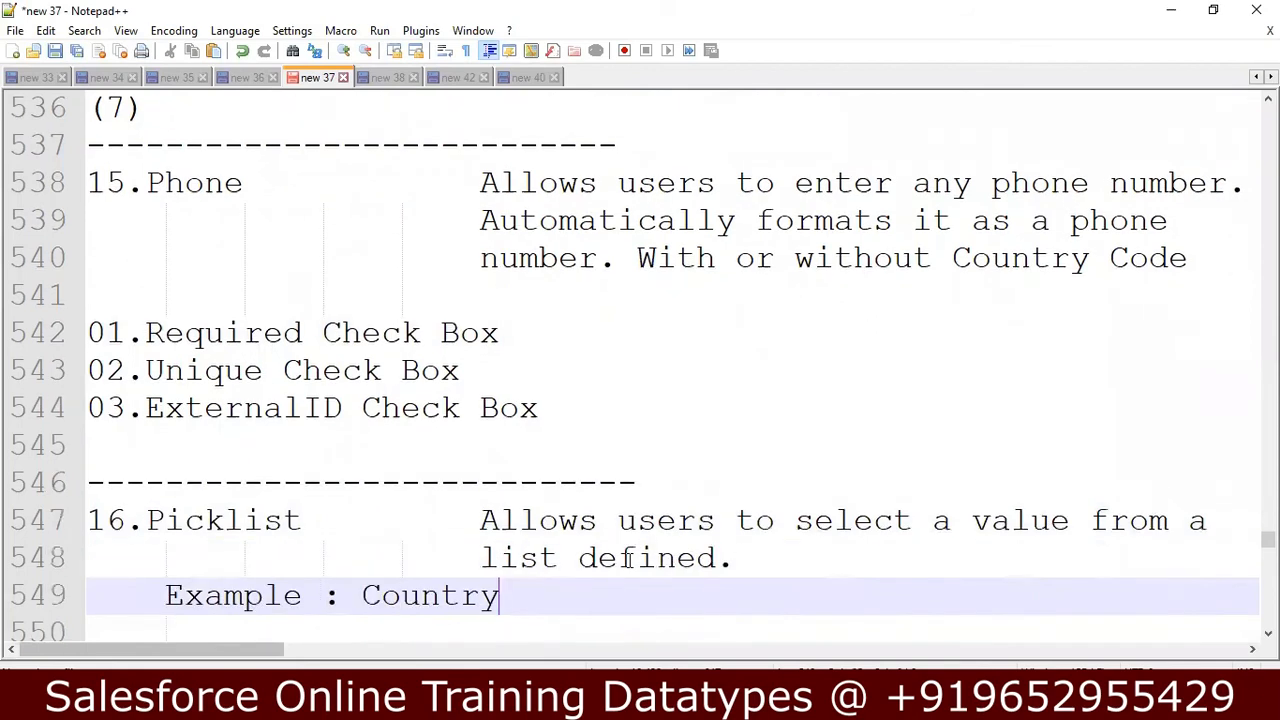
key("Down")
key("Down")
key("Down")
key("Down")
key("Down")
key("Down")
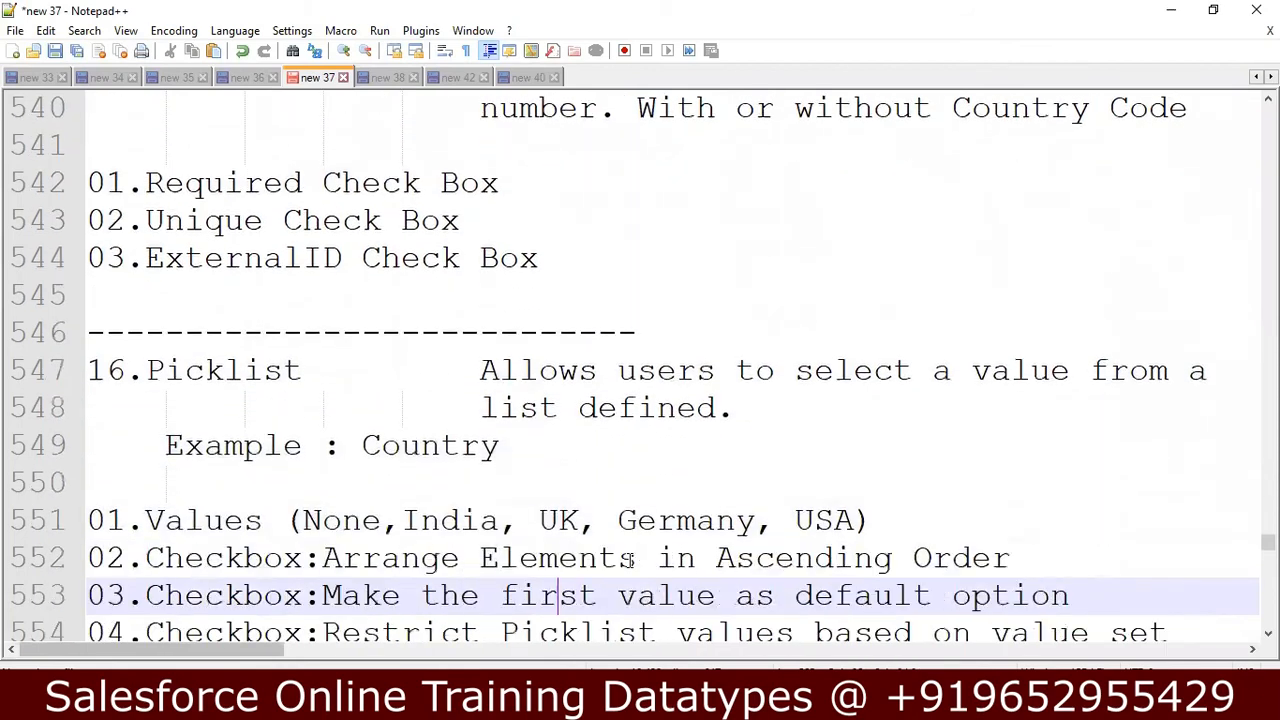
key("Down")
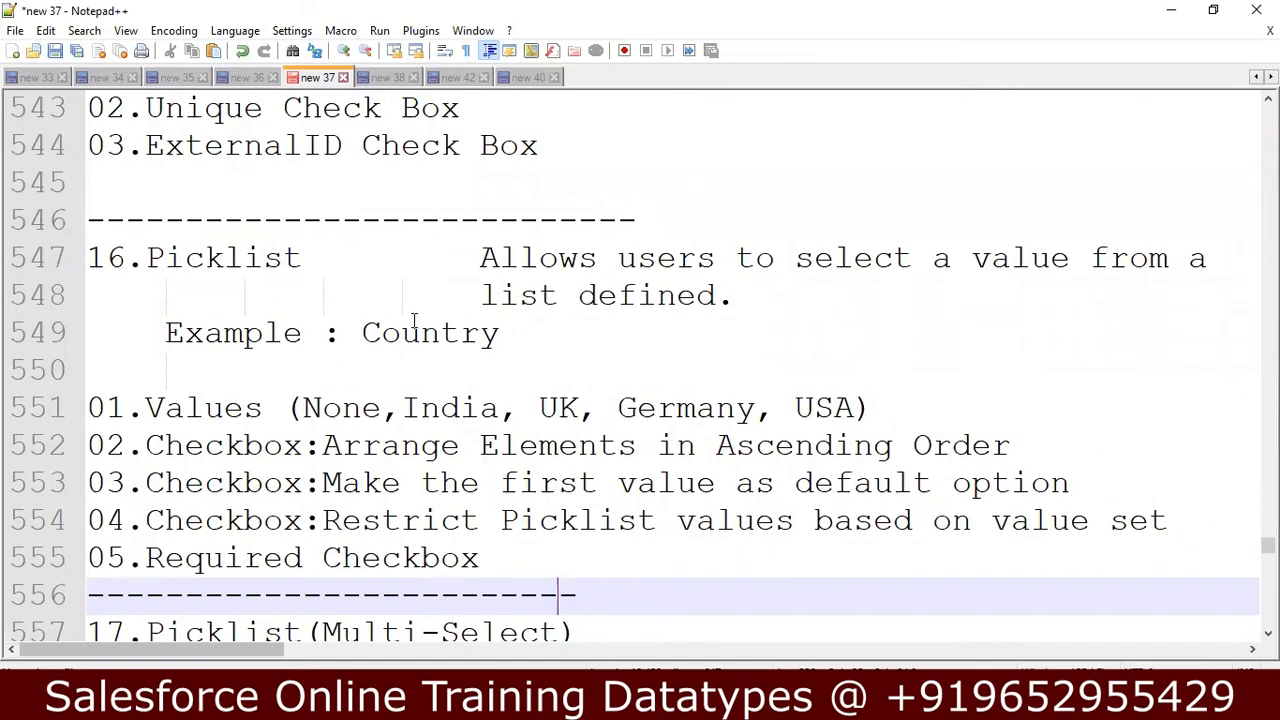
Switch to Salesforce in Chrome and start a new Position record to examine the Location picklist's options.
left_click(510, 703)
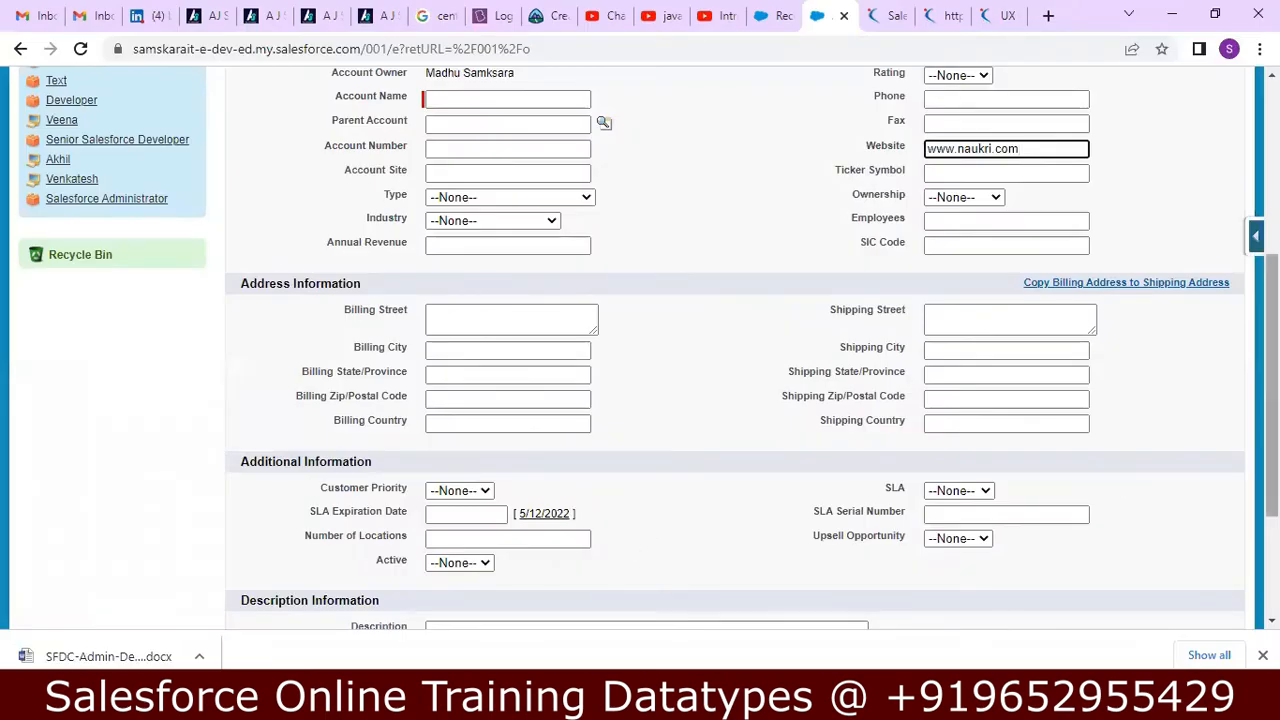
scroll(640, 350, "up", 2)
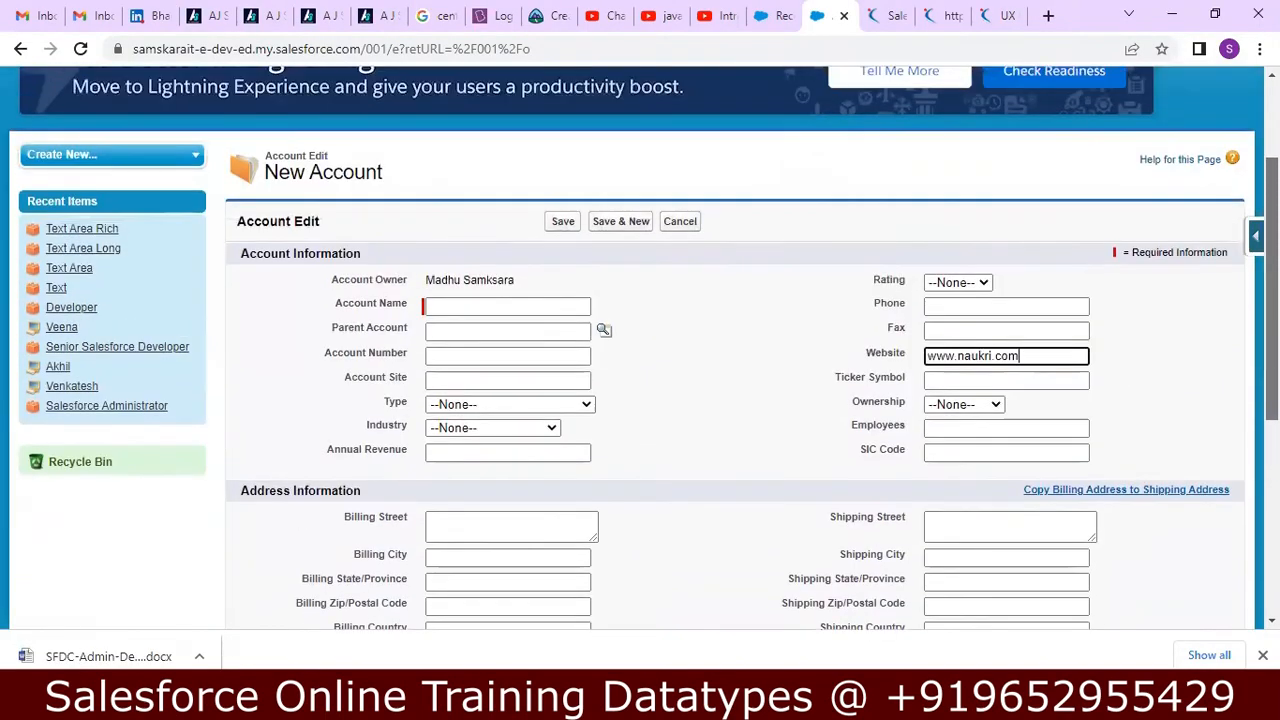
scroll(632, 246, "up", 2)
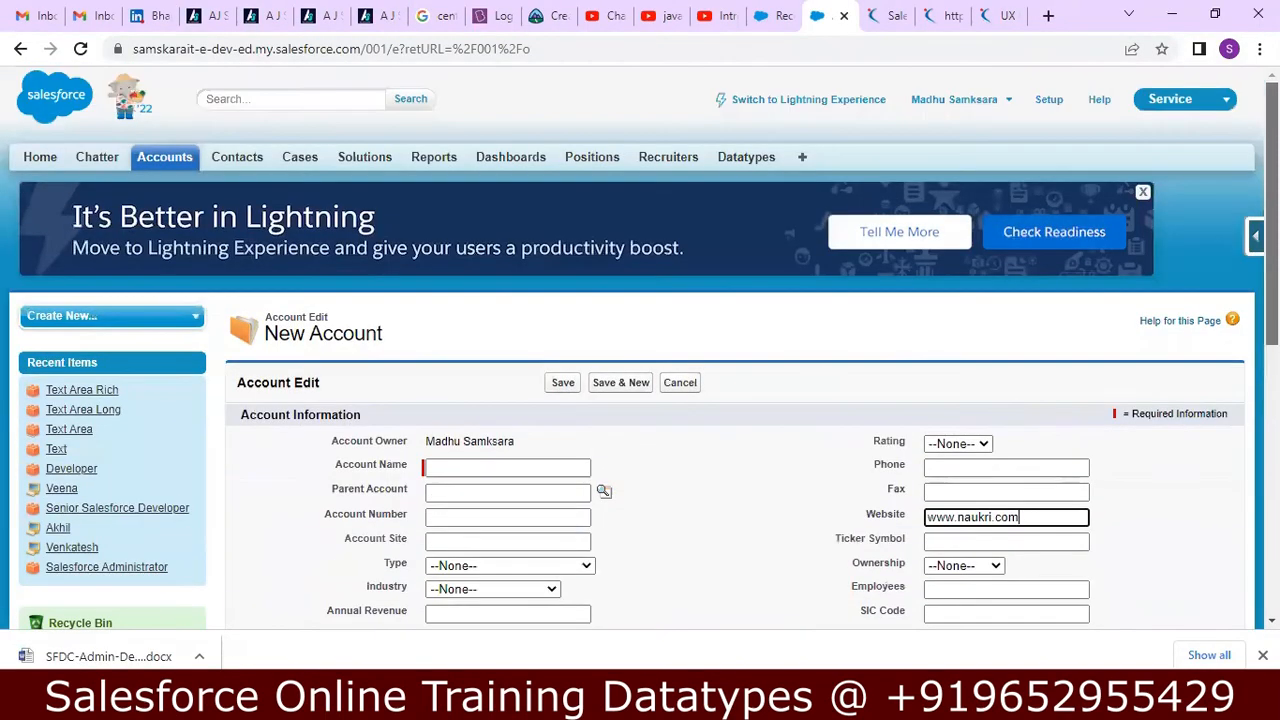
left_click(594, 158)
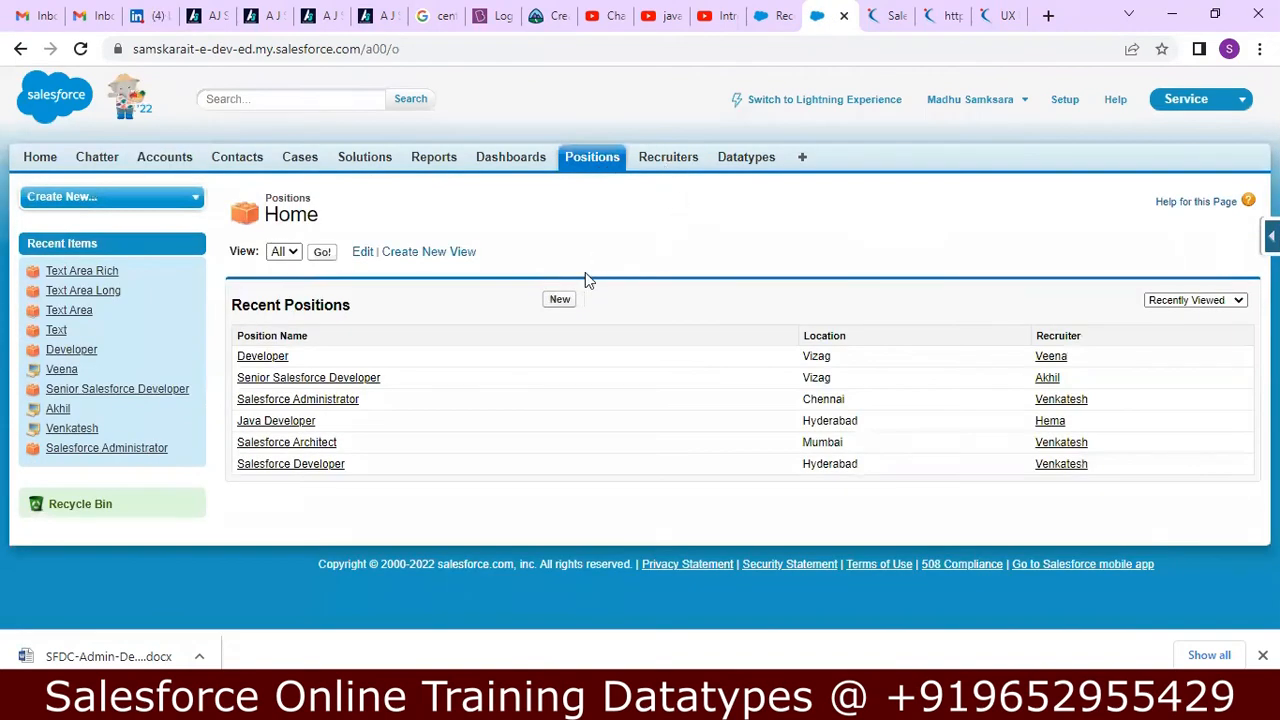
left_click(560, 300)
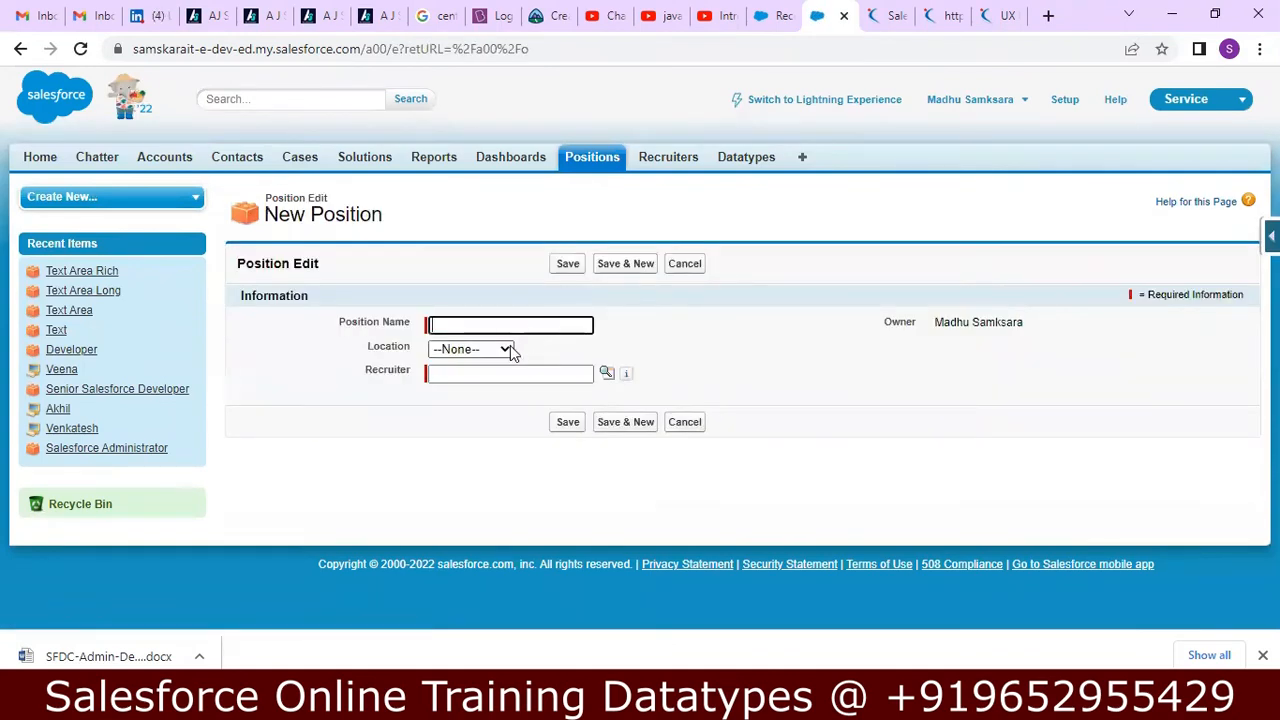
left_click(505, 349)
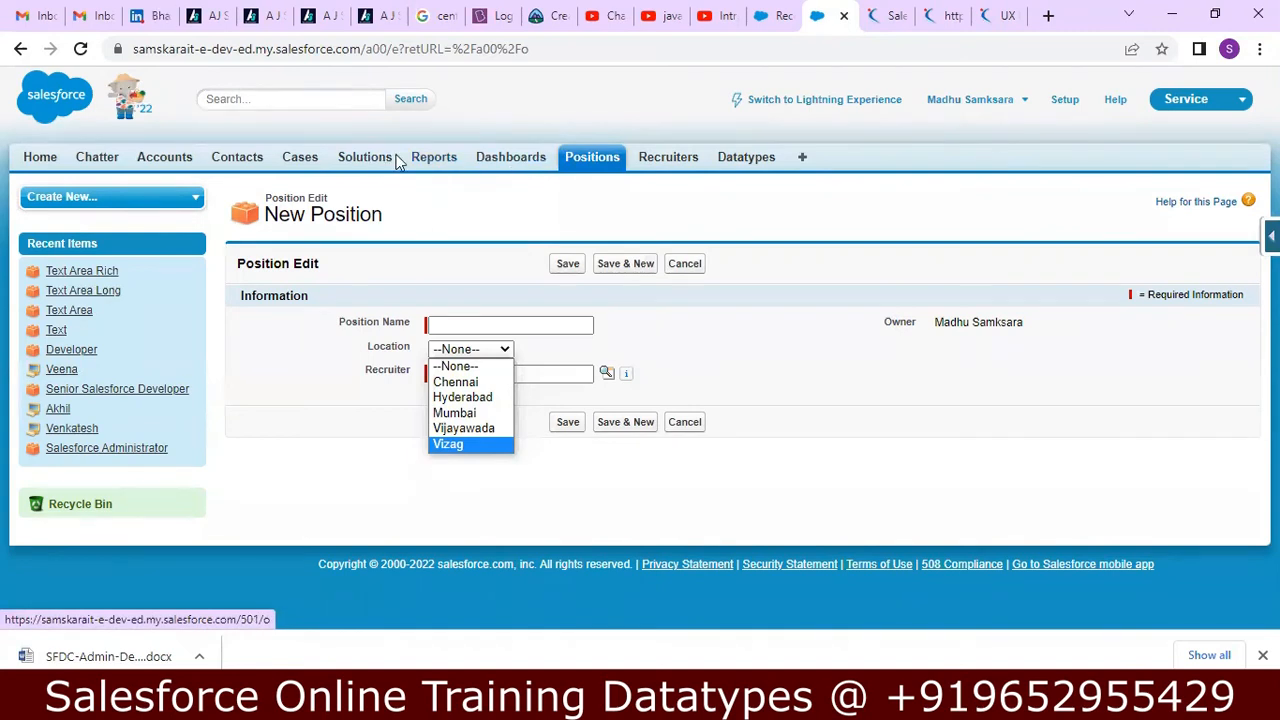
Leave the Position form, go to the Lightning Experience Datatypes list and open Setup from it.
left_click(740, 160)
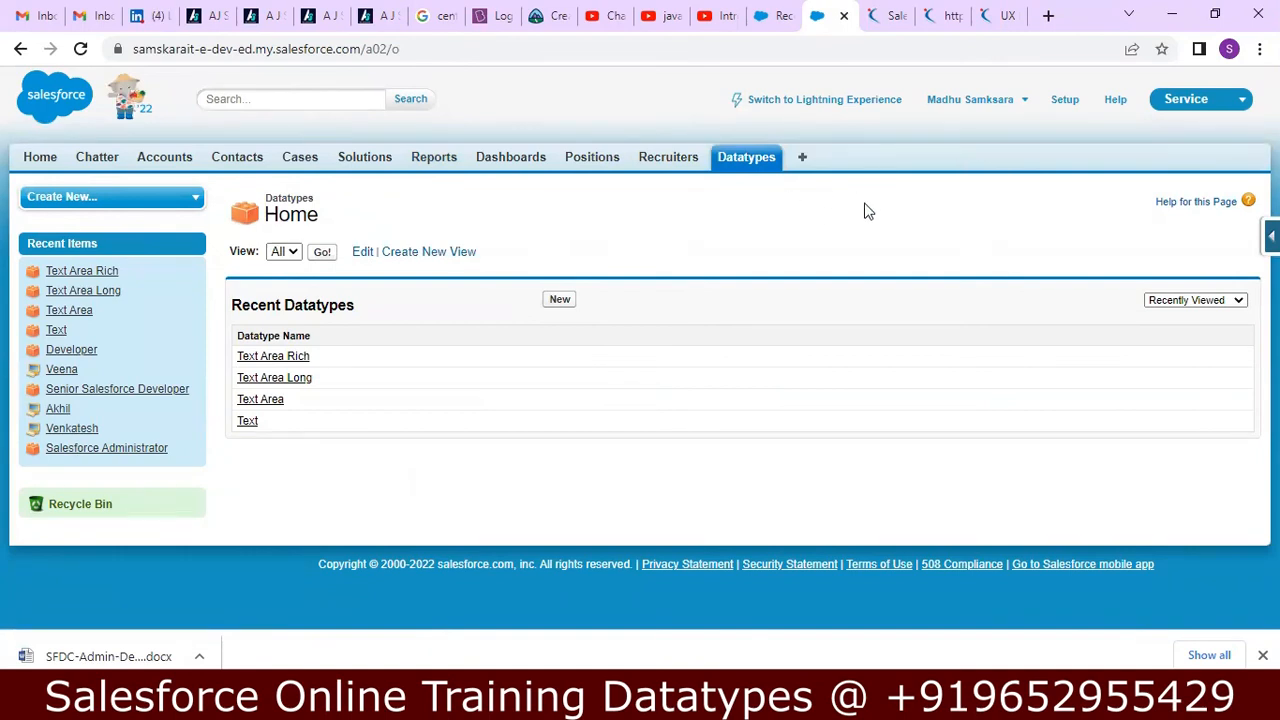
left_click(775, 15)
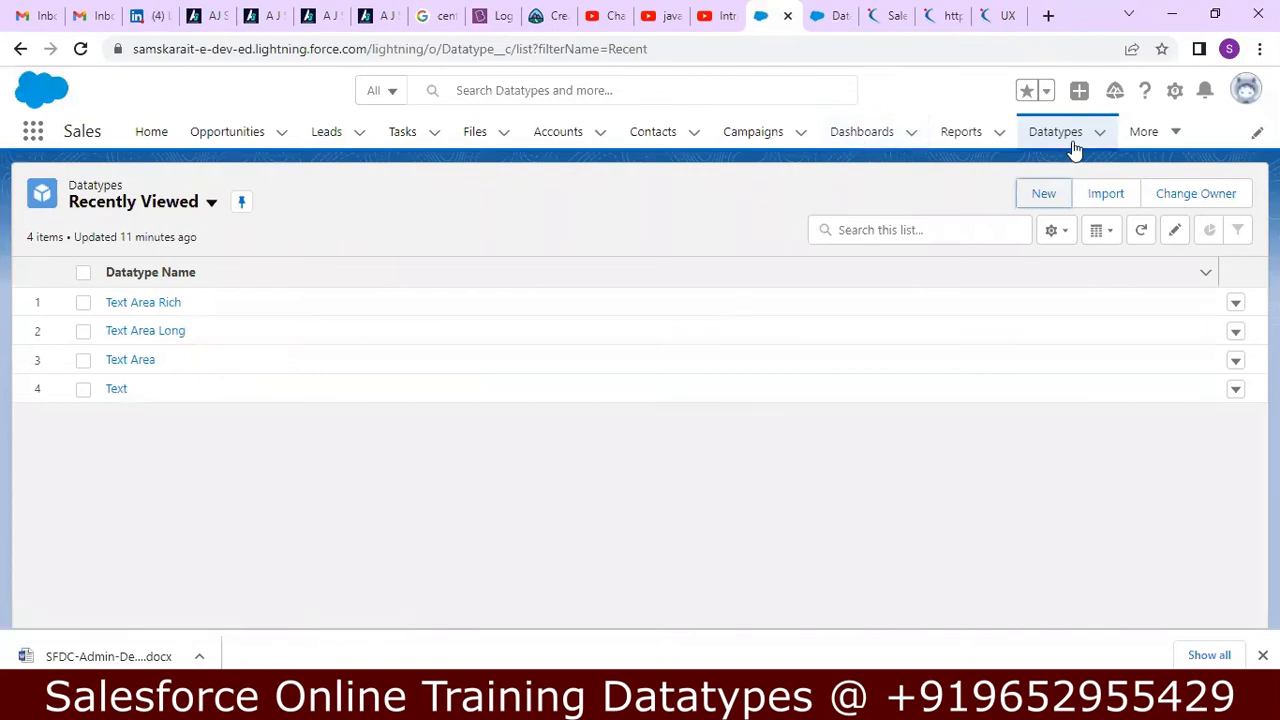
left_click(1176, 92)
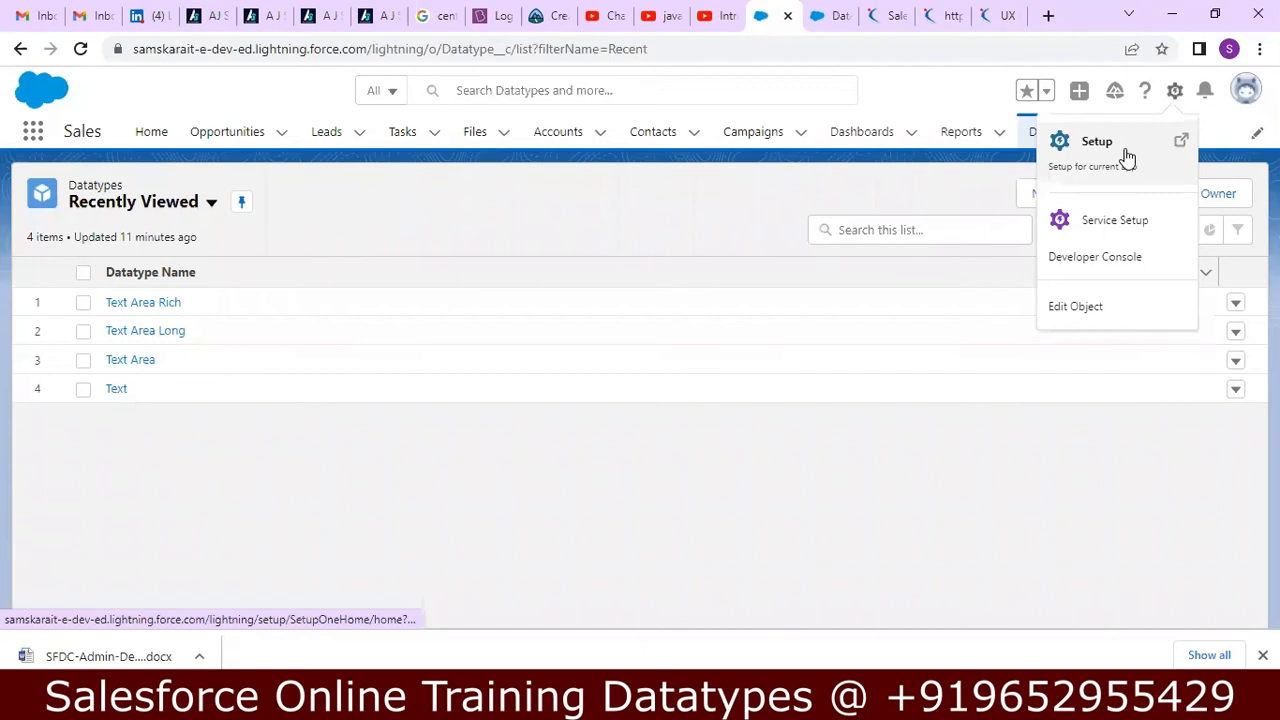
left_click(1128, 152)
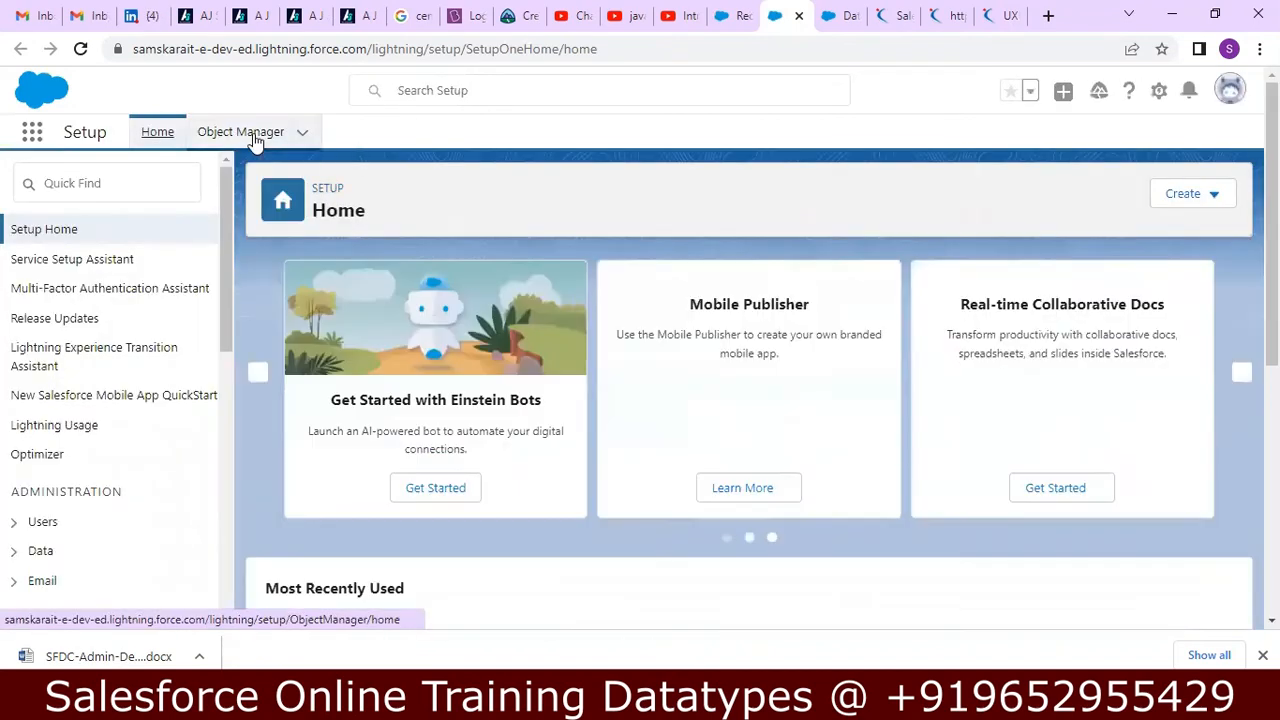
Search Object Manager for "data" and open the Datatype custom object.
left_click(255, 140)
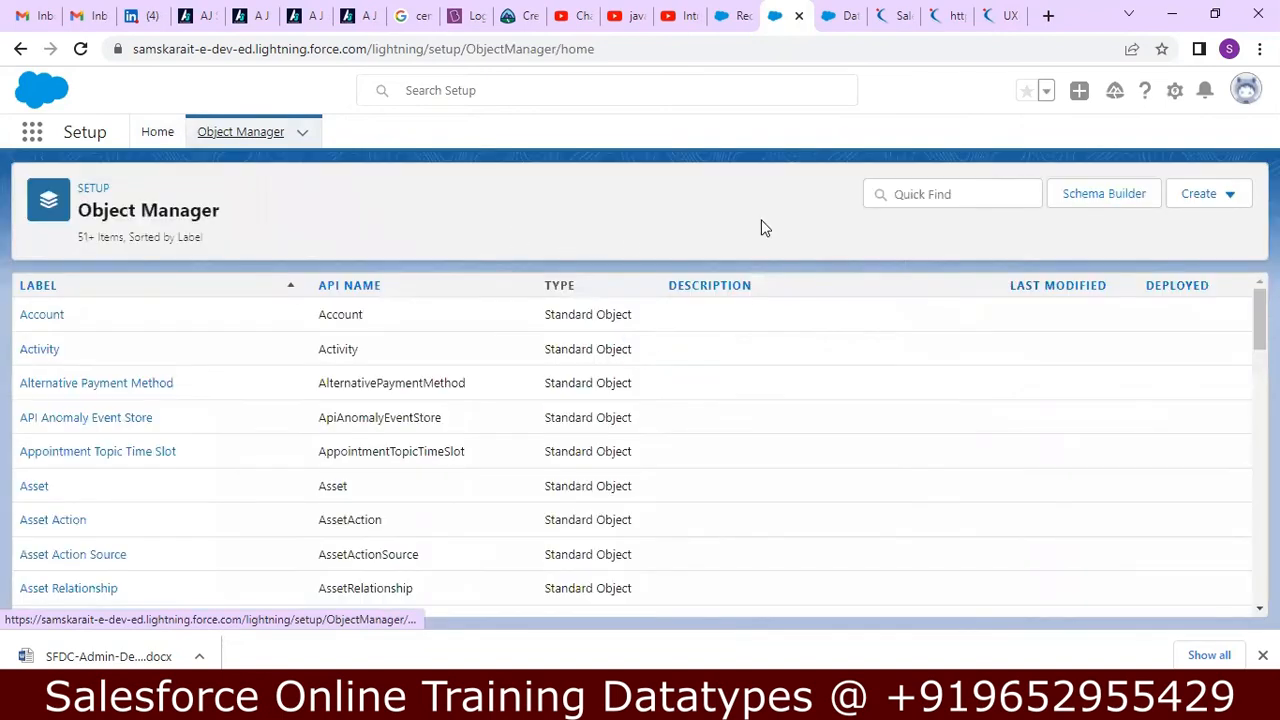
left_click(908, 197)
type("dat")
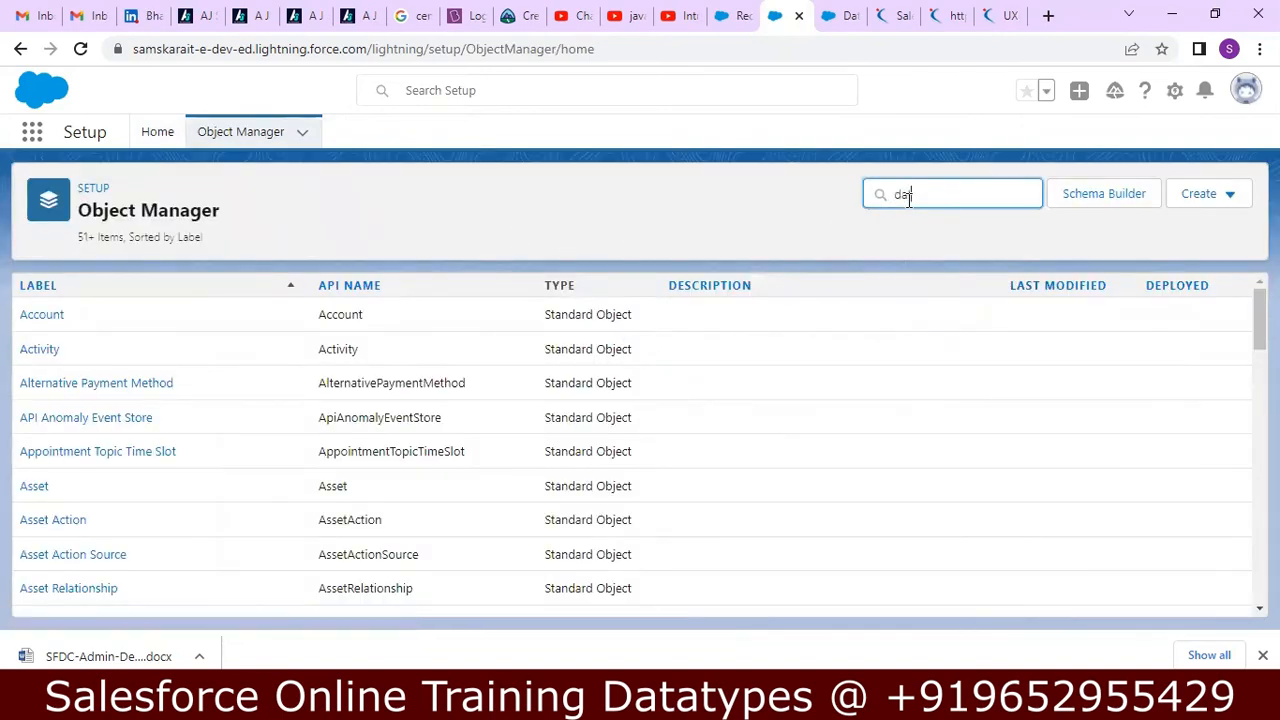
type("a")
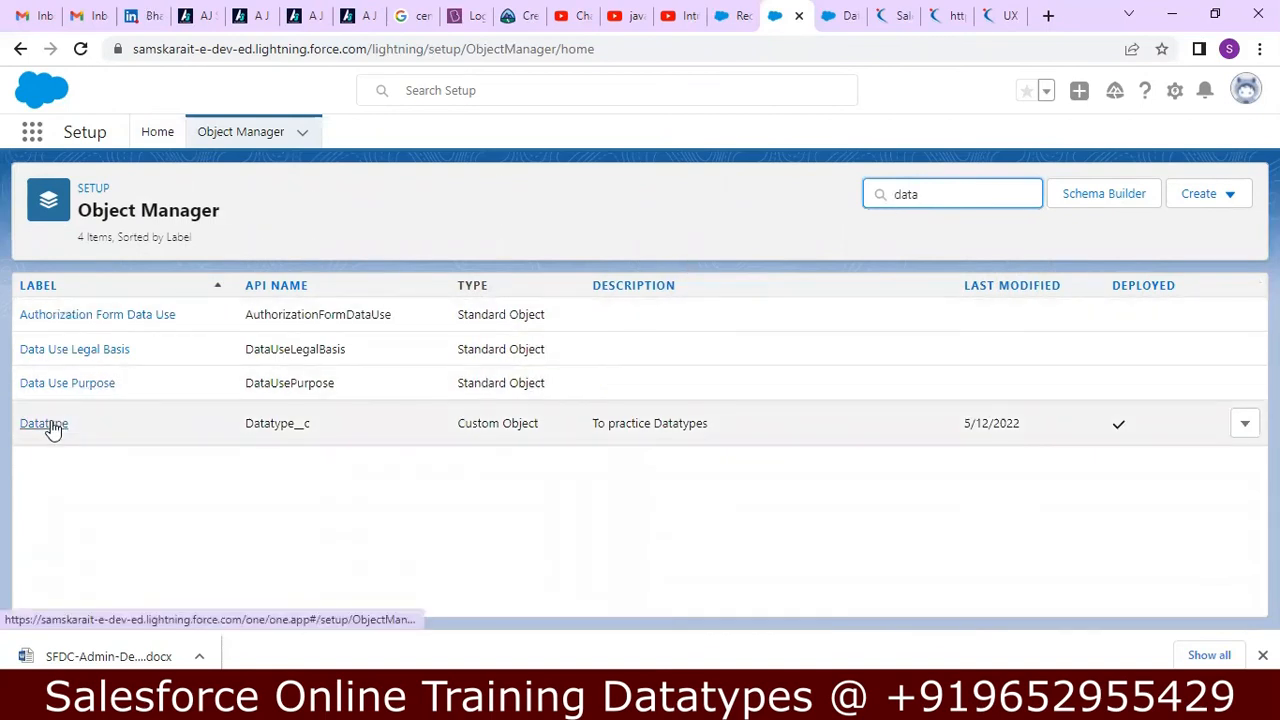
left_click(51, 423)
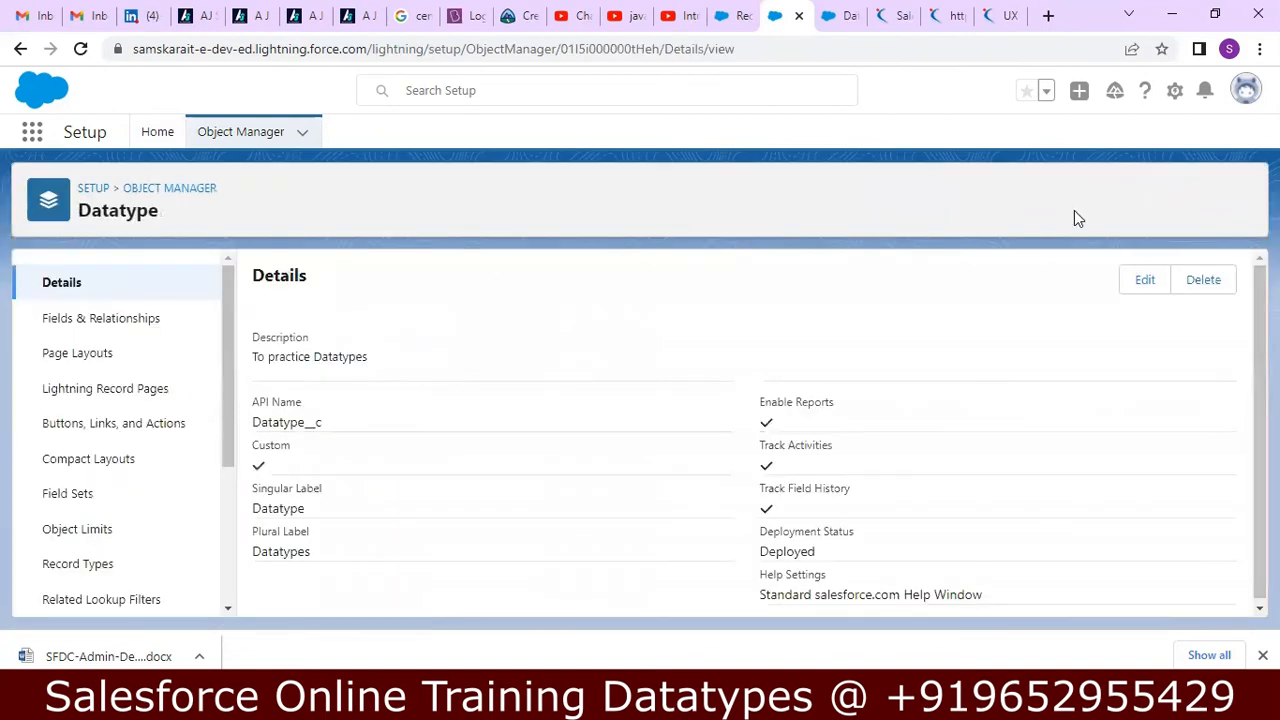
Start a new custom field on the Datatype object with Picklist as its data type.
left_click(152, 322)
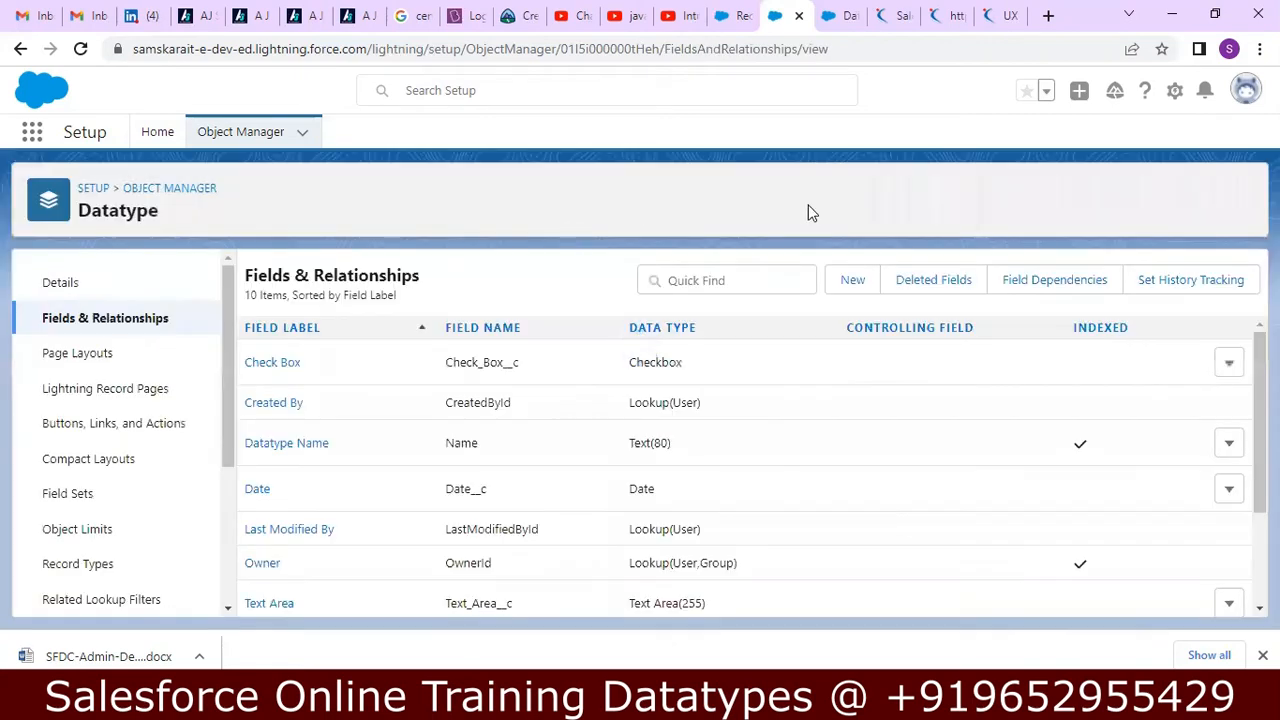
left_click(858, 281)
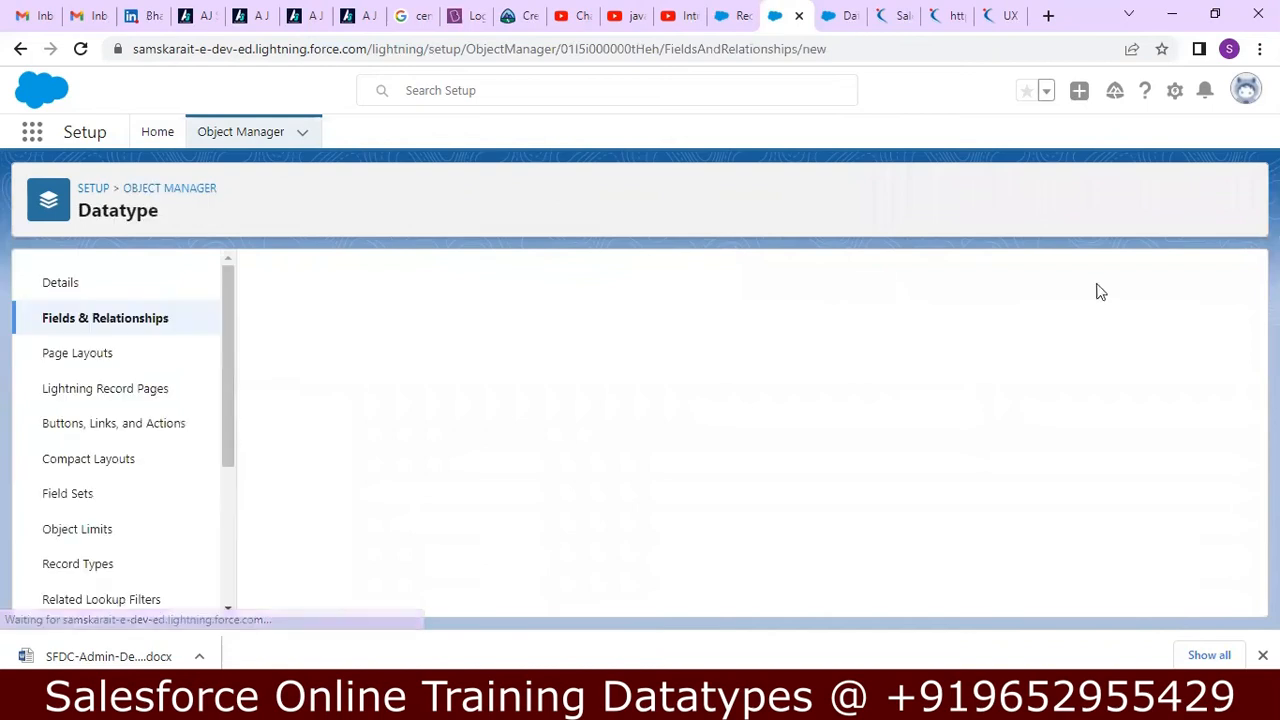
scroll(750, 430, "down", 5)
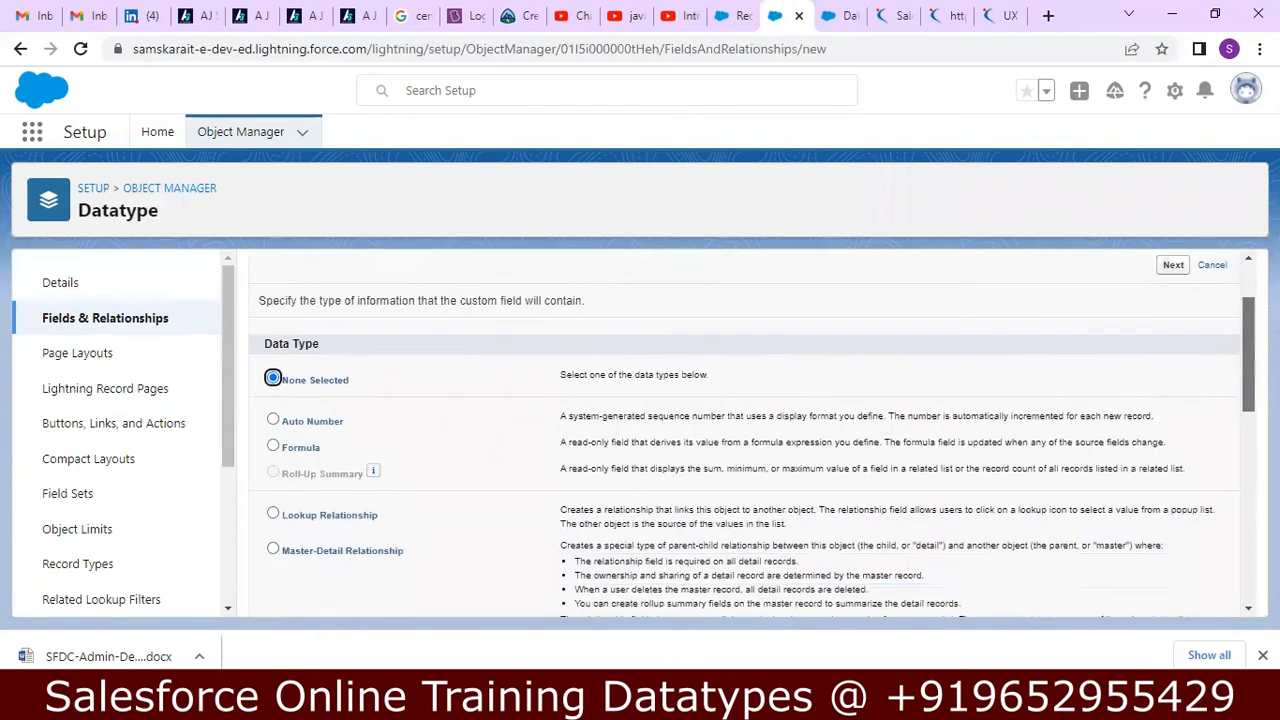
scroll(639, 467, "down", 1)
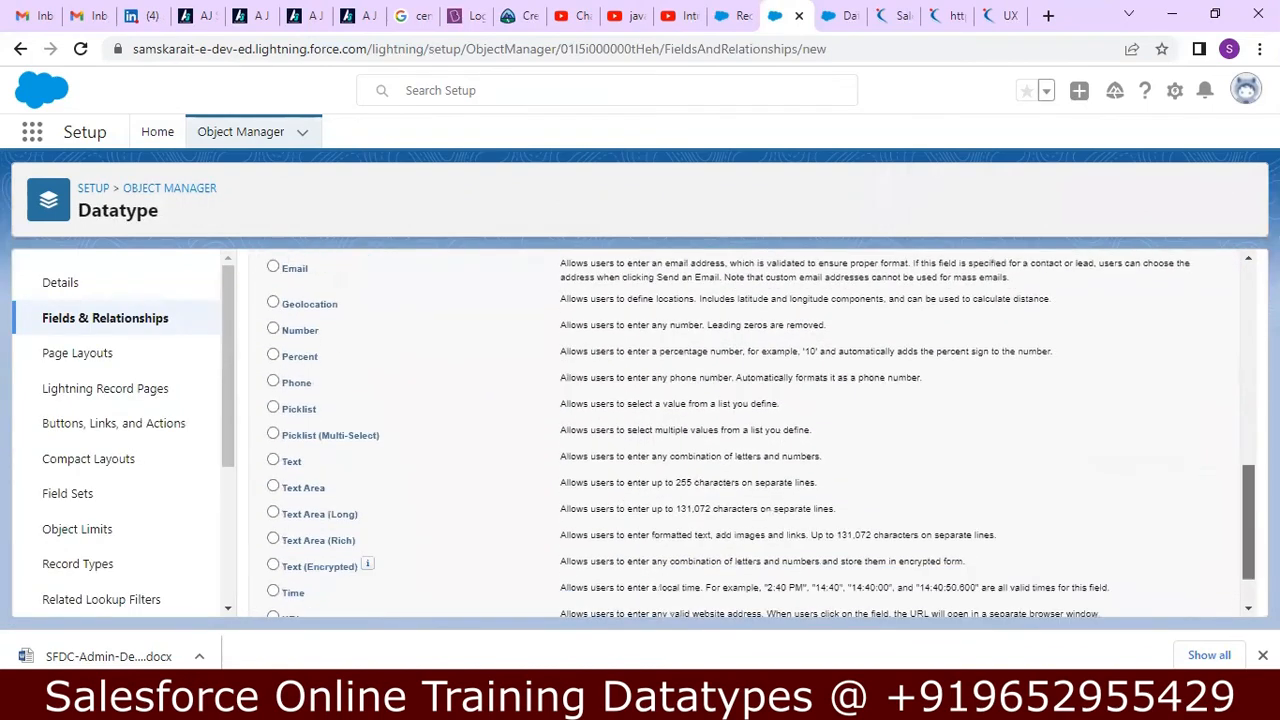
left_click(273, 409)
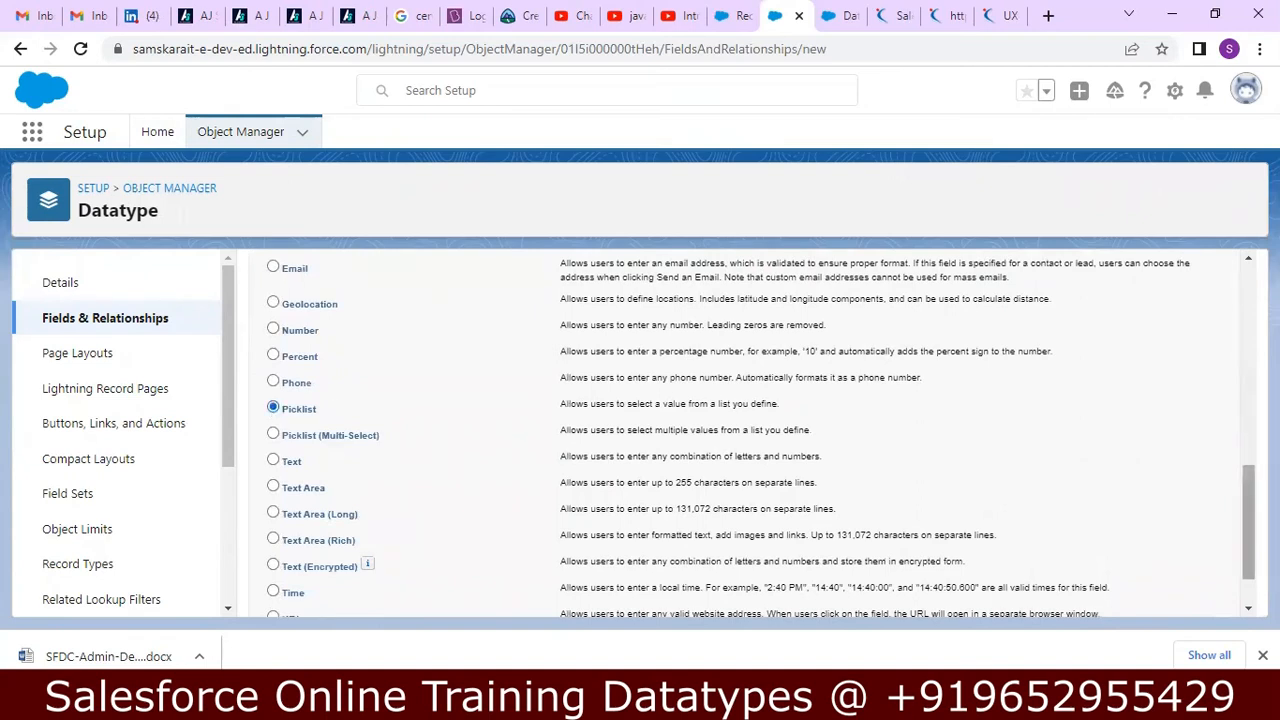
scroll(1247, 537, "down", 1)
left_click(1173, 594)
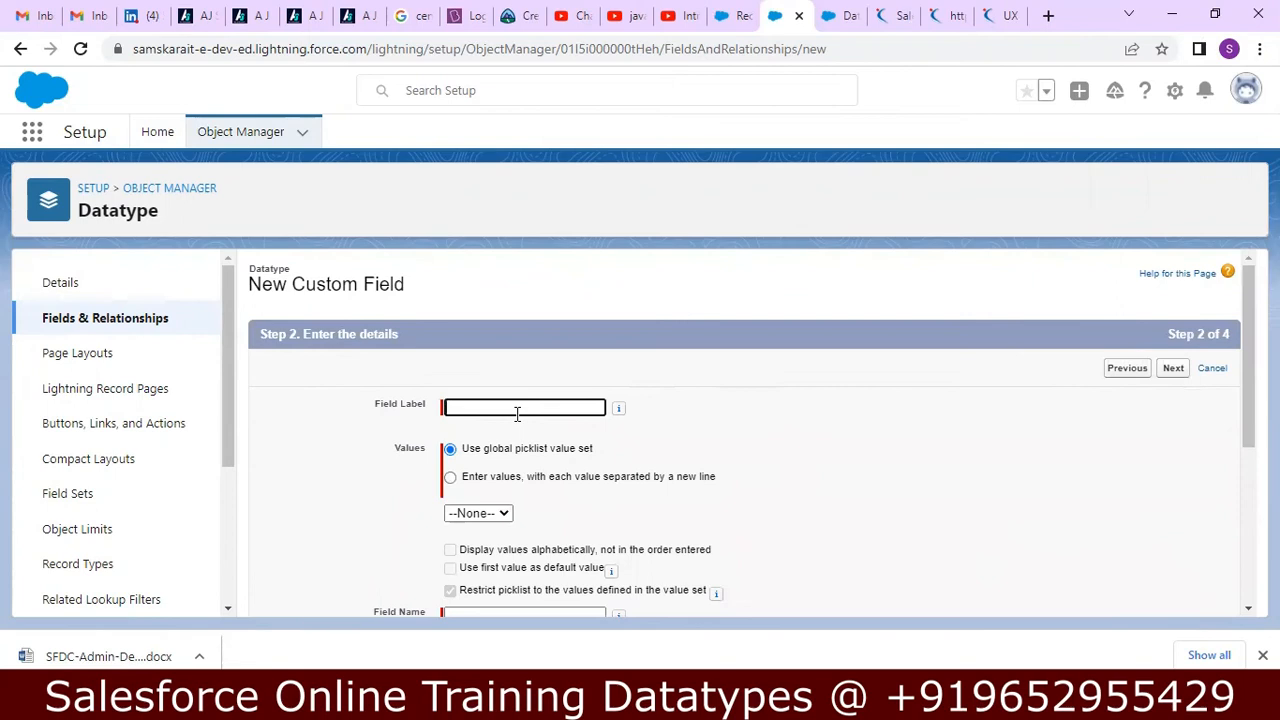
Label the field PickList and choose to enter its values separated by new lines instead of a global value set.
left_click(517, 408)
type("PickList")
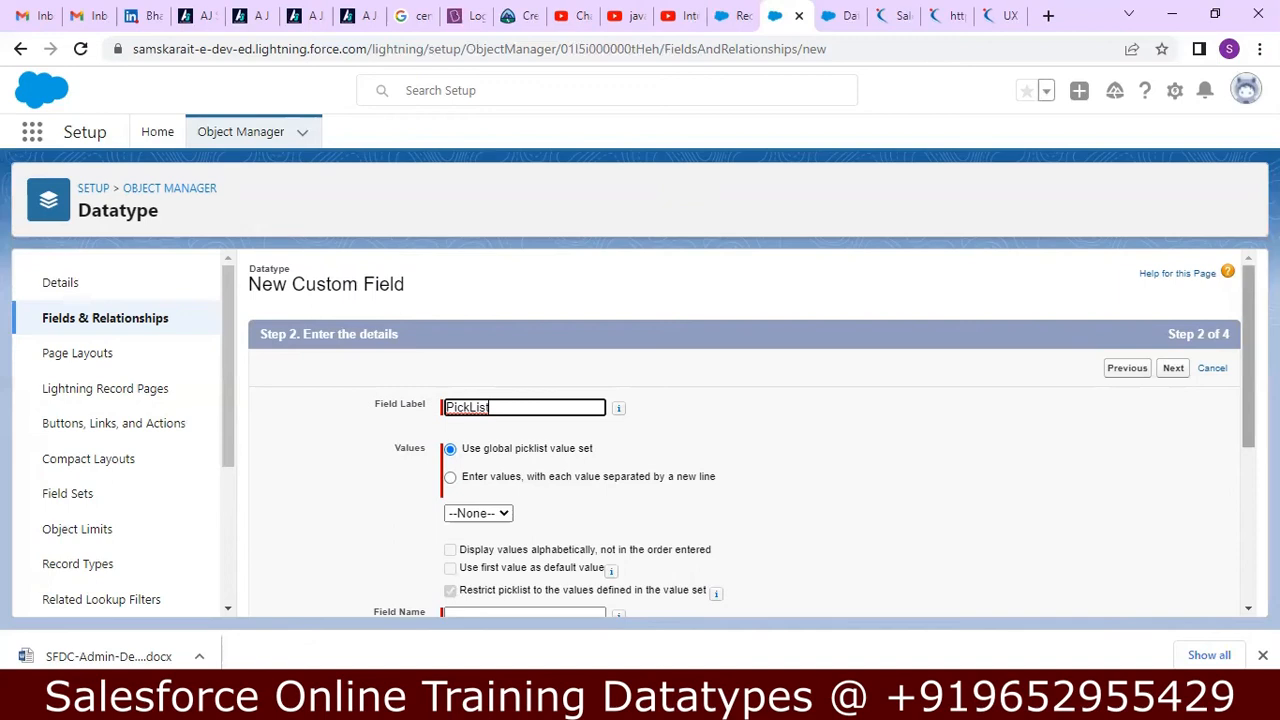
scroll(1248, 400, "down", 1)
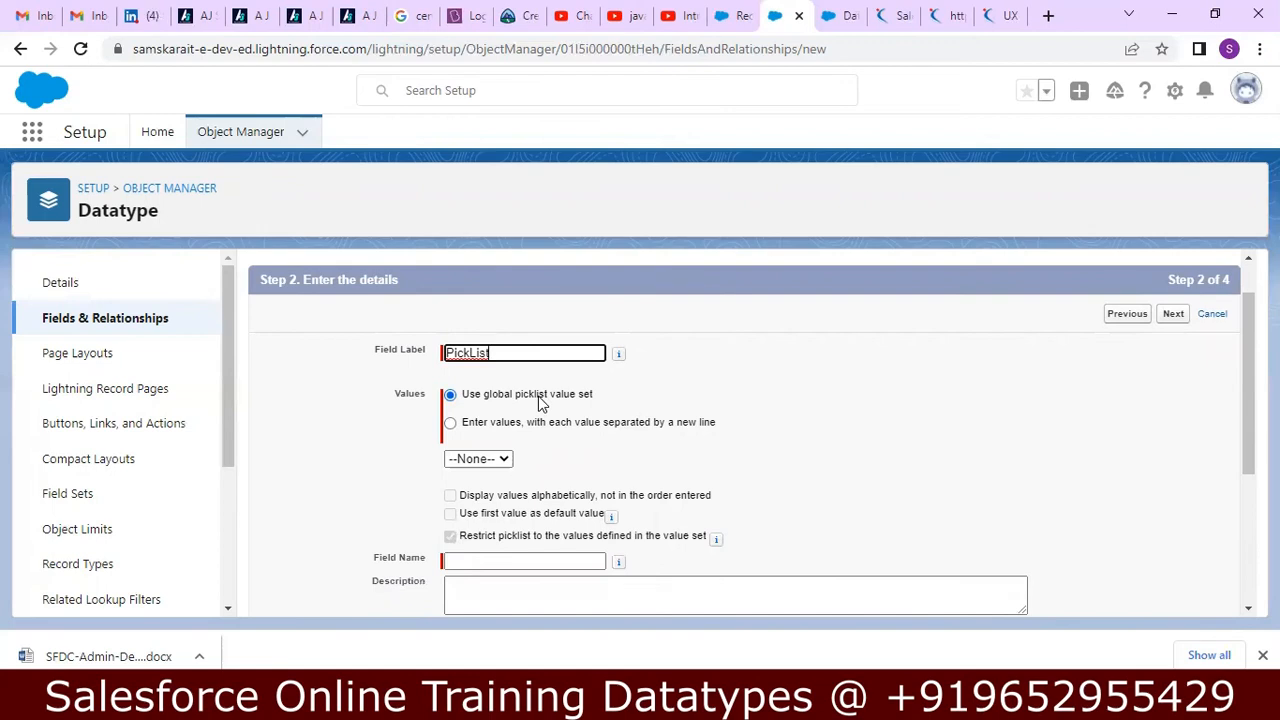
left_click(450, 424)
left_click(489, 495)
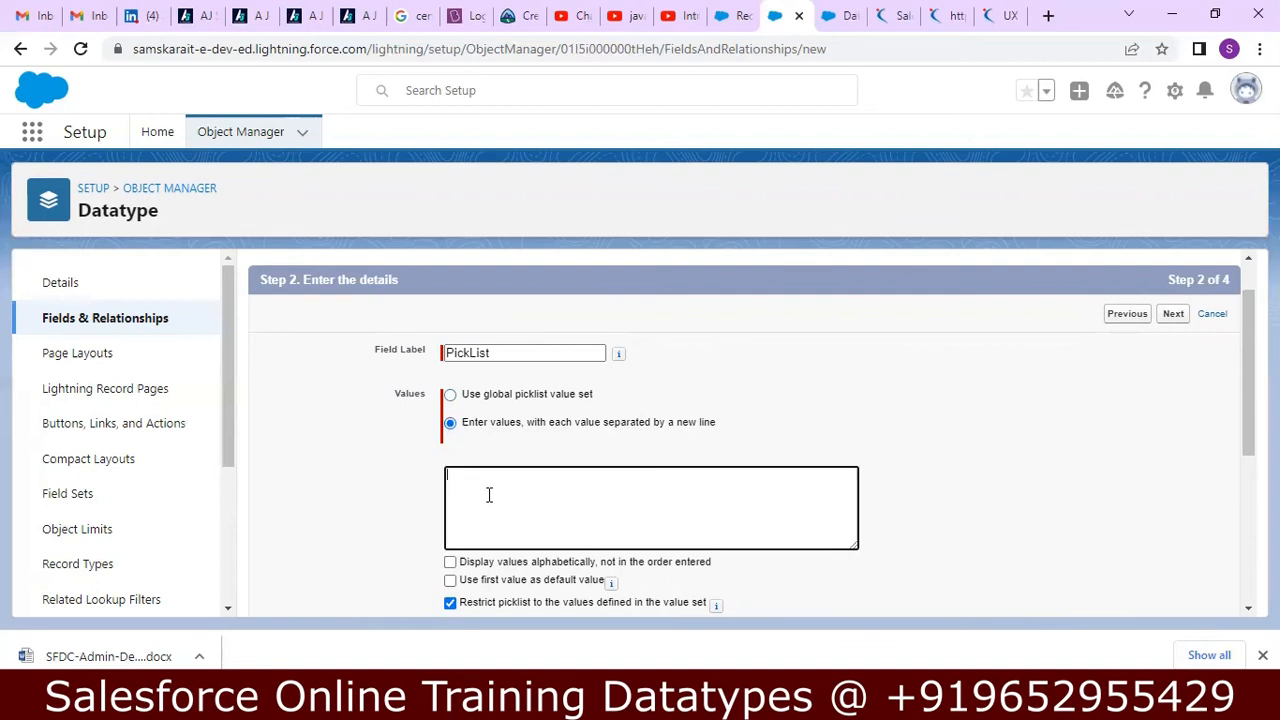
Enter the picklist values Hyderabad, Vijayawada, Vizag, Mumbai and Chennai on separate lines.
type("Hydera")
type("bad Vijay")
type("awada")
key("Return")
type("Vizag")
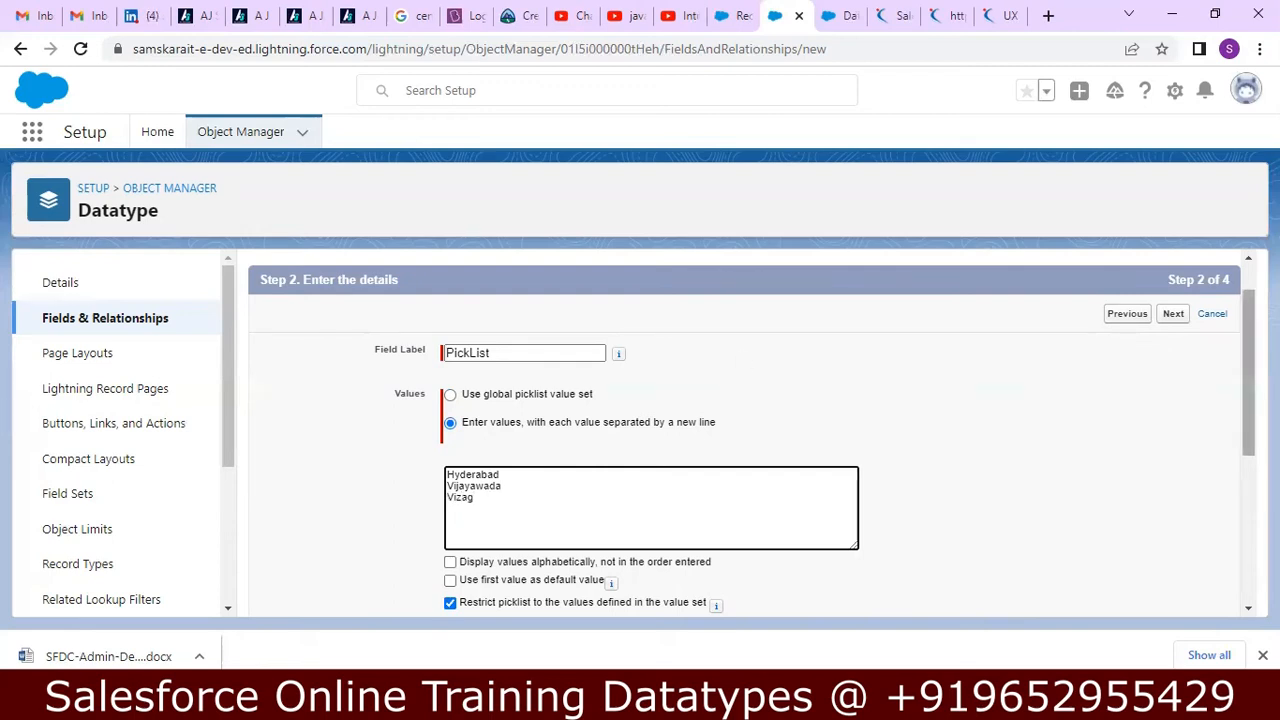
scroll(875, 505, "down", 1)
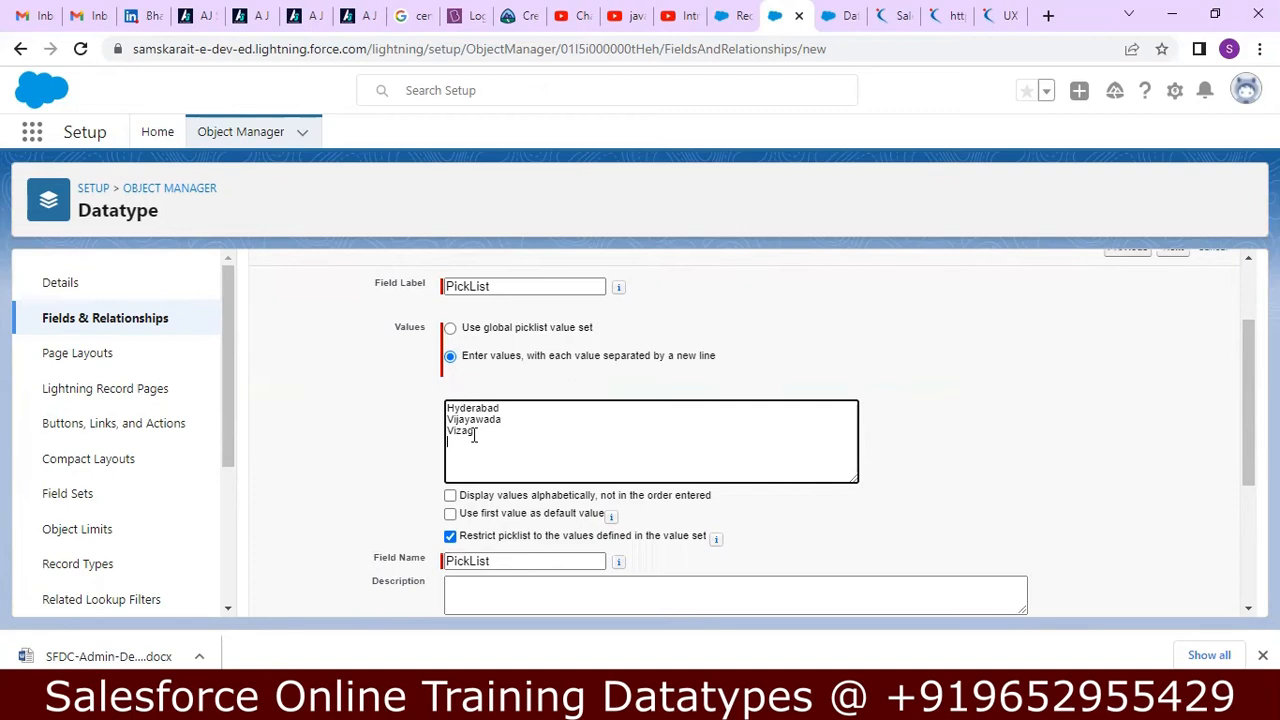
type("umbai Chennai")
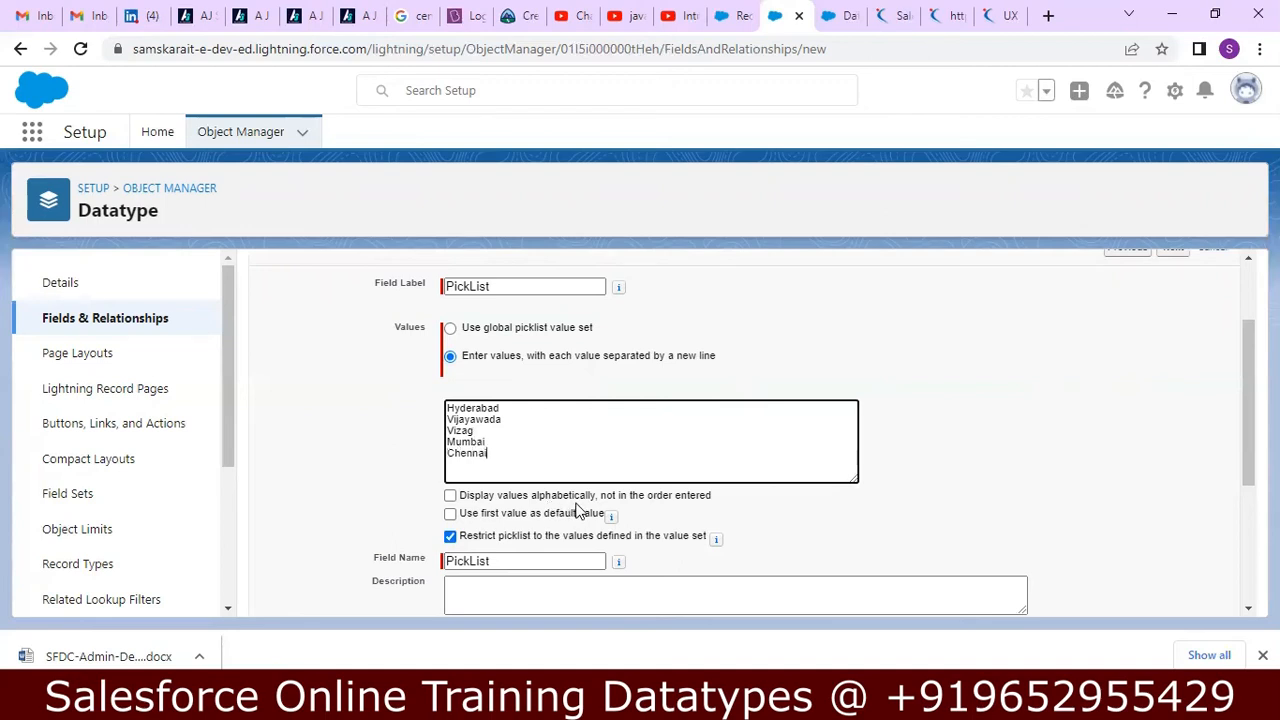
Insert None as the first picklist value and set the first value as the default, leaving alphabetical display off.
left_click(450, 496)
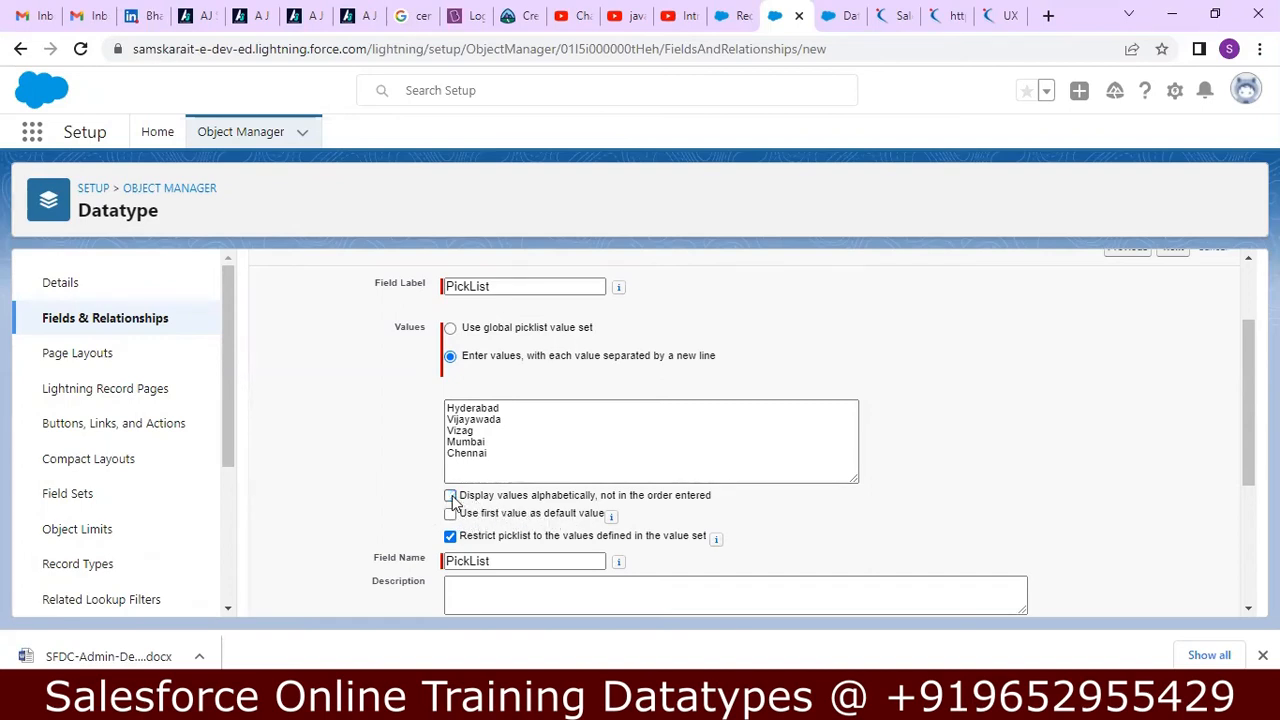
left_click(447, 407)
key("Return")
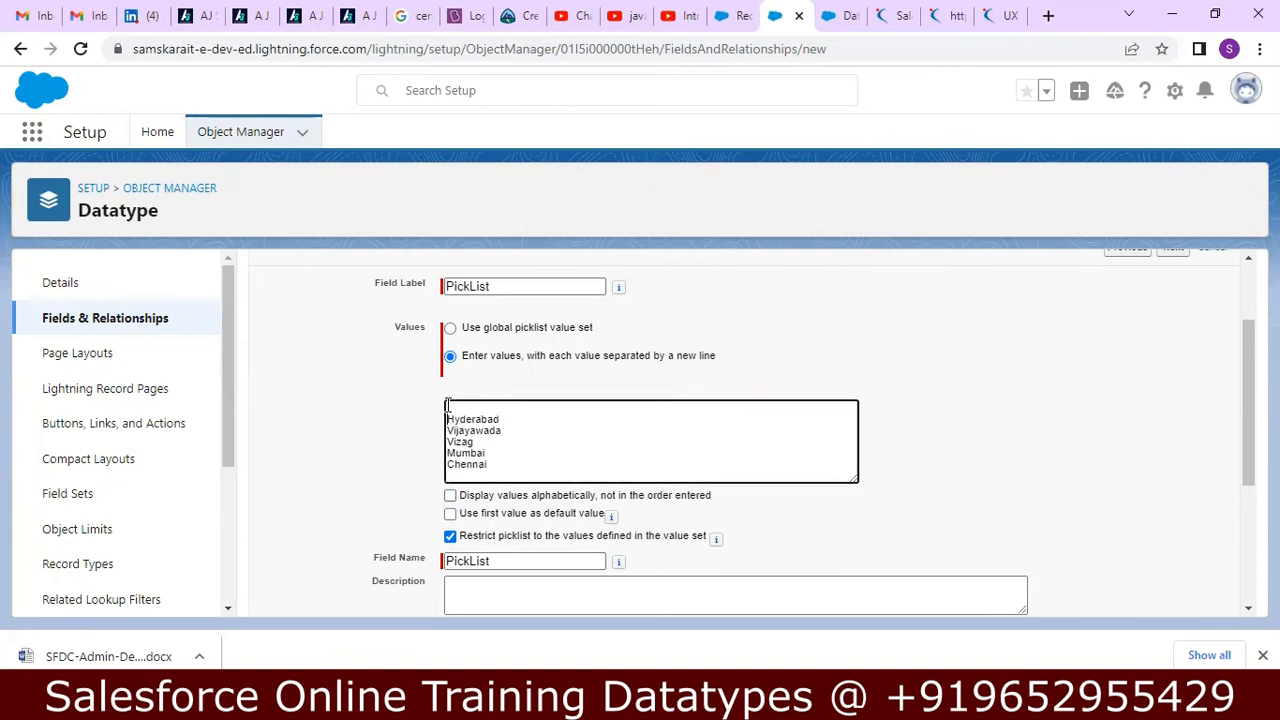
type("None")
left_click(456, 516)
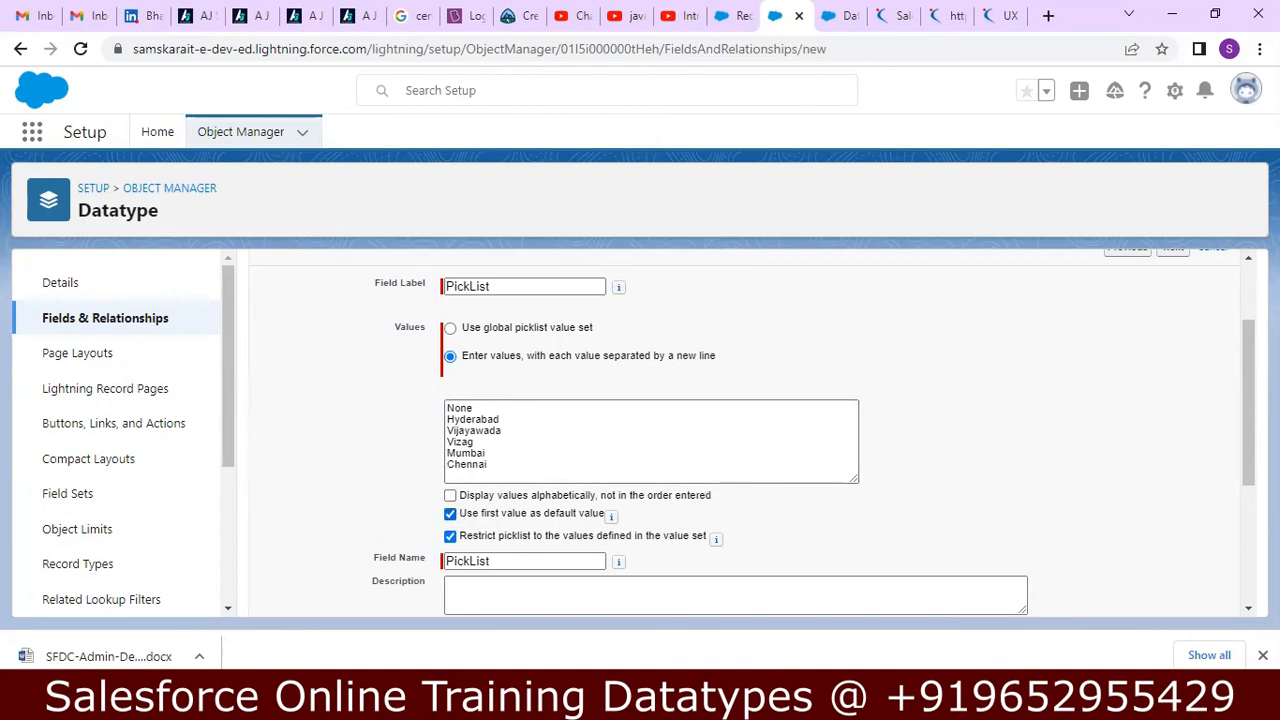
left_click_drag(1248, 420, 1248, 460)
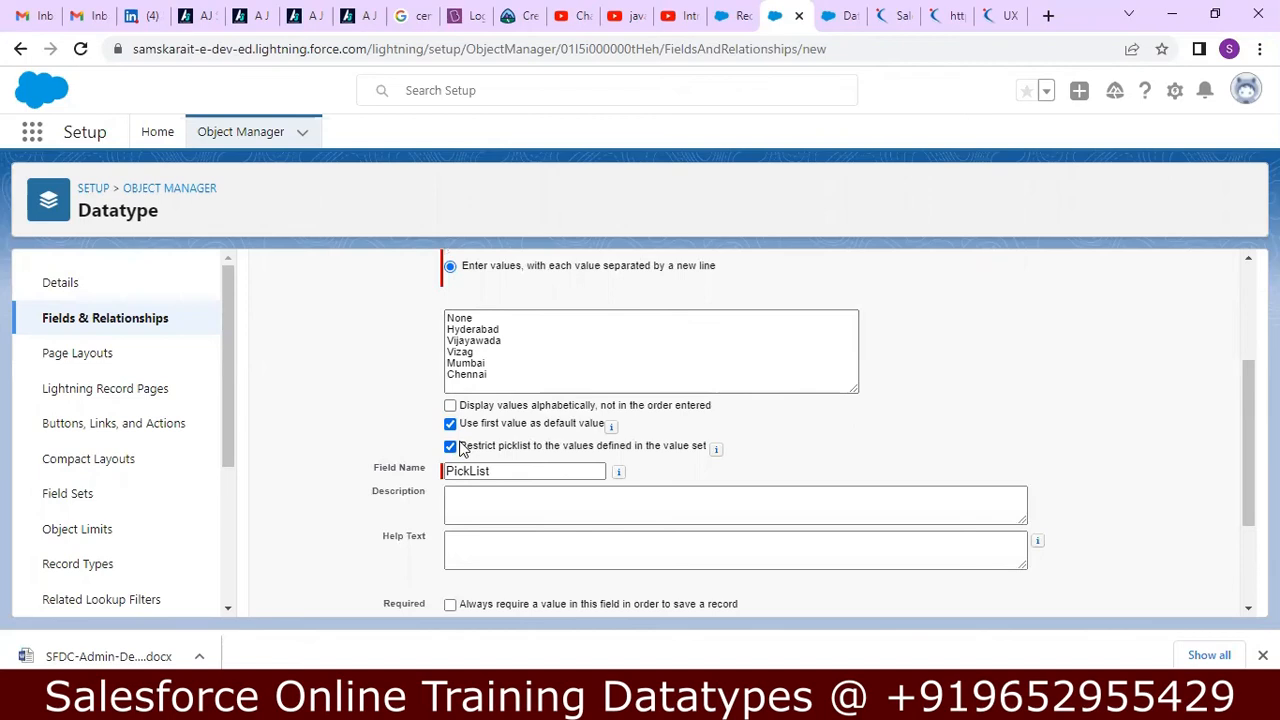
Enter Picklist field Locations as the field's description and Select location from Picklist values as its help text.
left_click(592, 495)
type("Picklist fields")
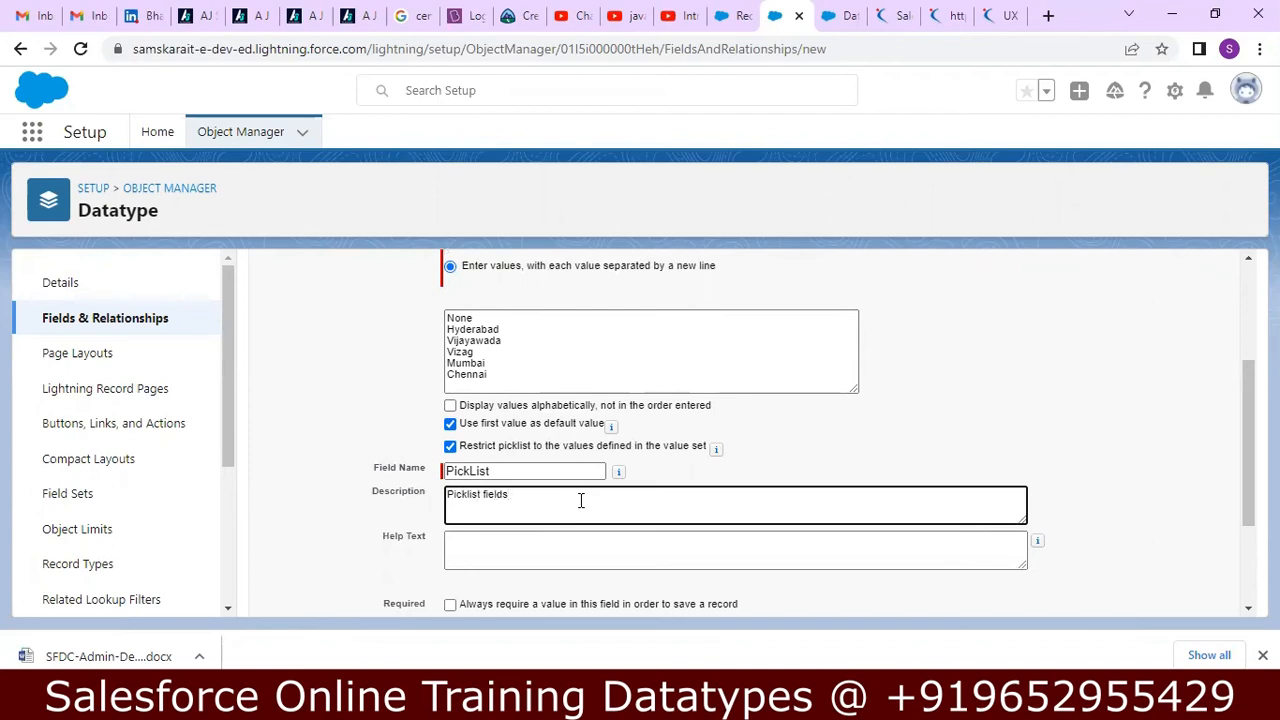
key("BackSpace")
type(" Locations")
left_click(540, 543)
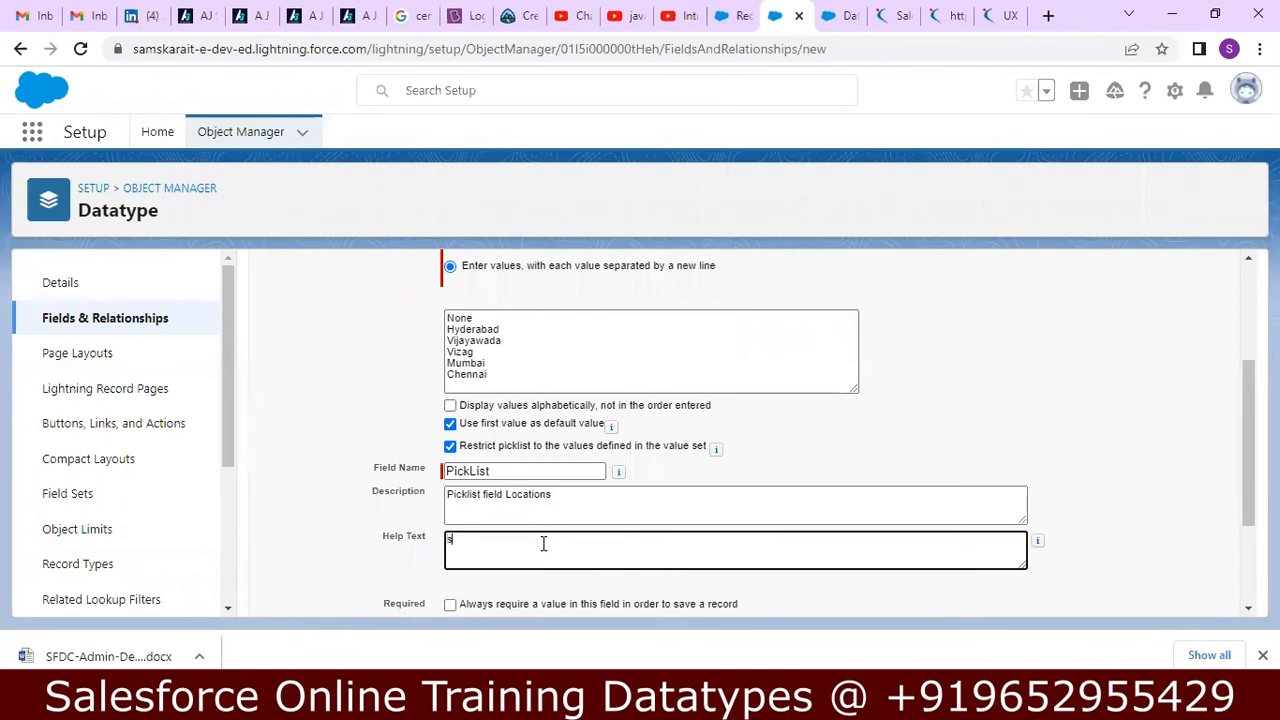
type("Select location from Picklist values")
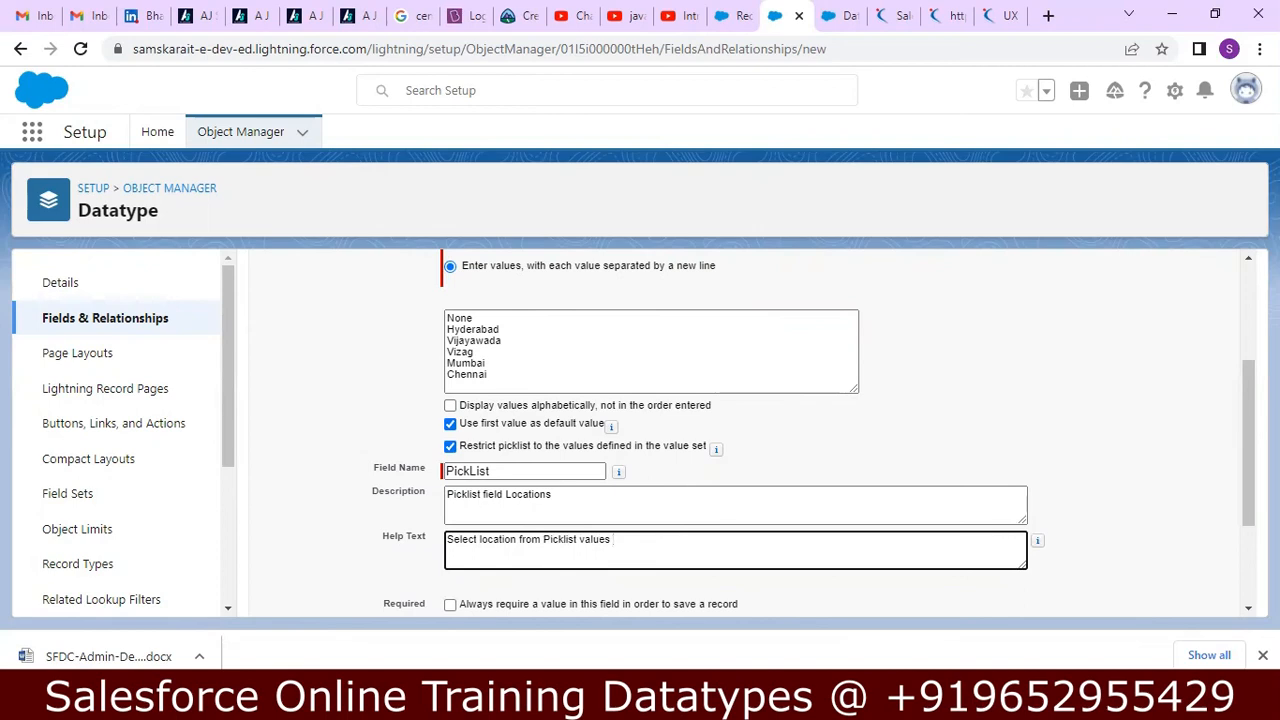
Accept the default field-level security, add the field to Datatype Layout and save it.
scroll(768, 440, "down", 1)
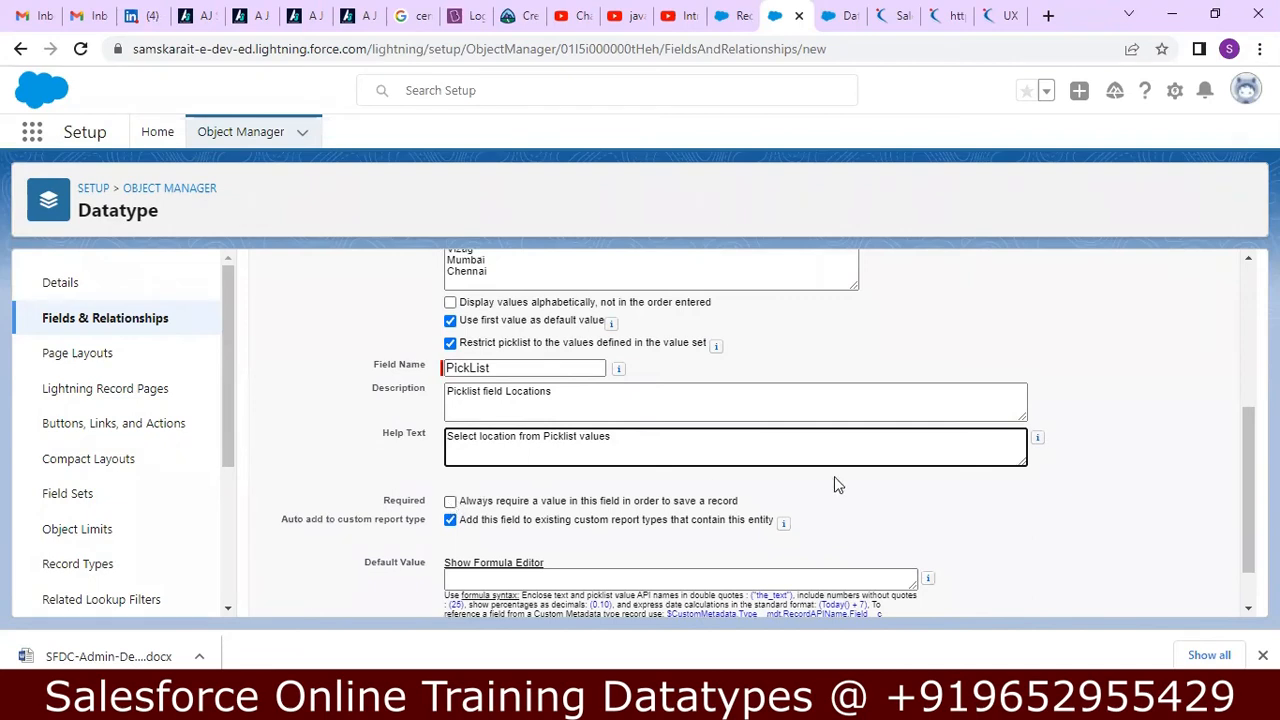
scroll(1243, 499, "down", 1)
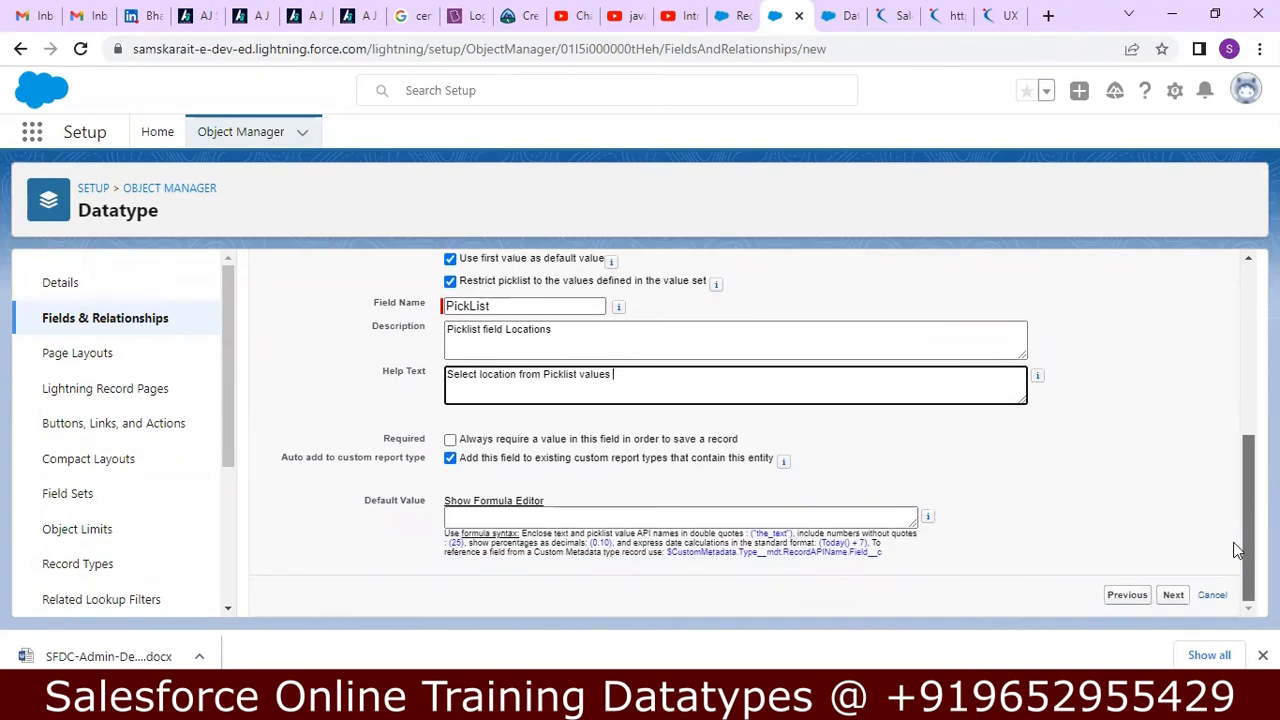
left_click(1174, 595)
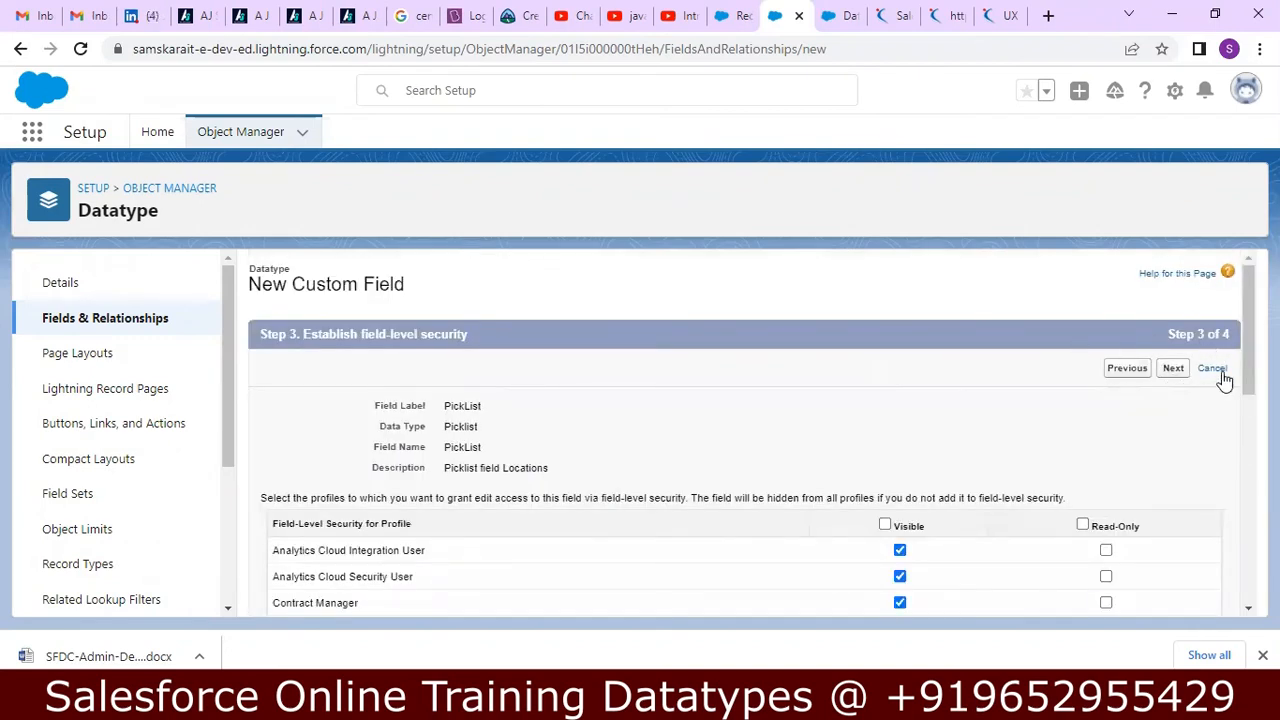
scroll(740, 430, "down", 5)
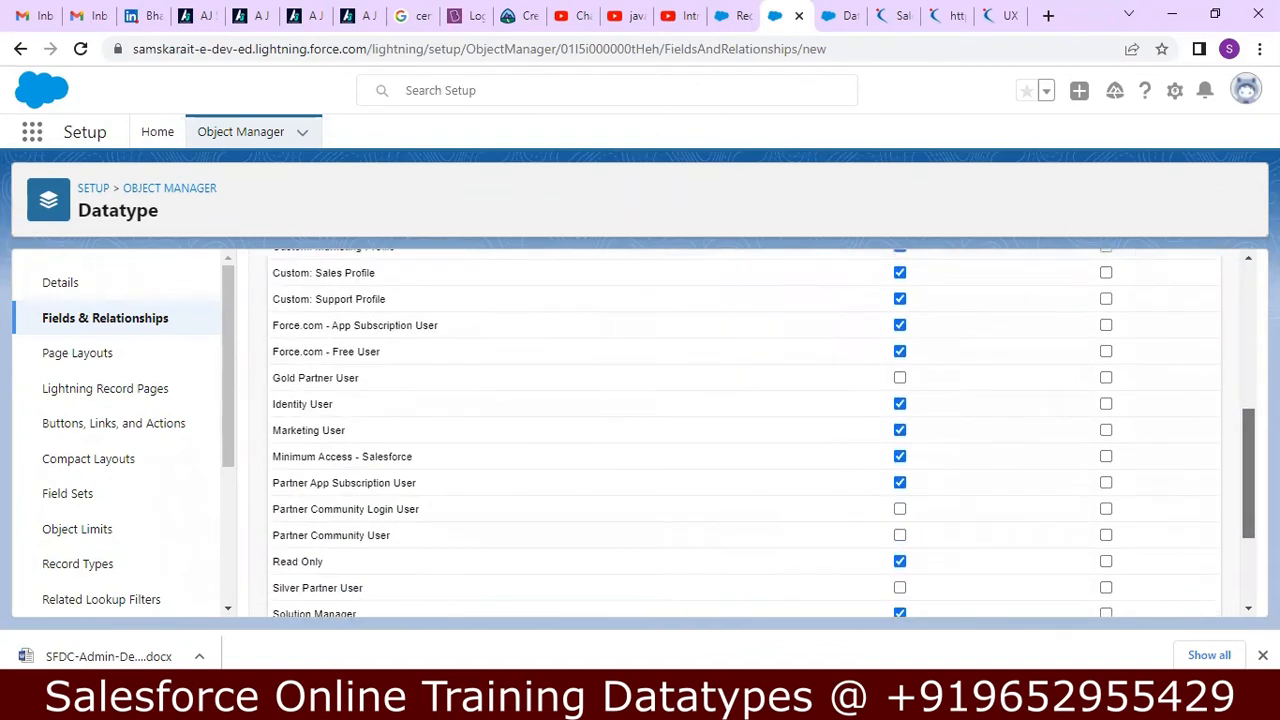
scroll(740, 430, "up", 7)
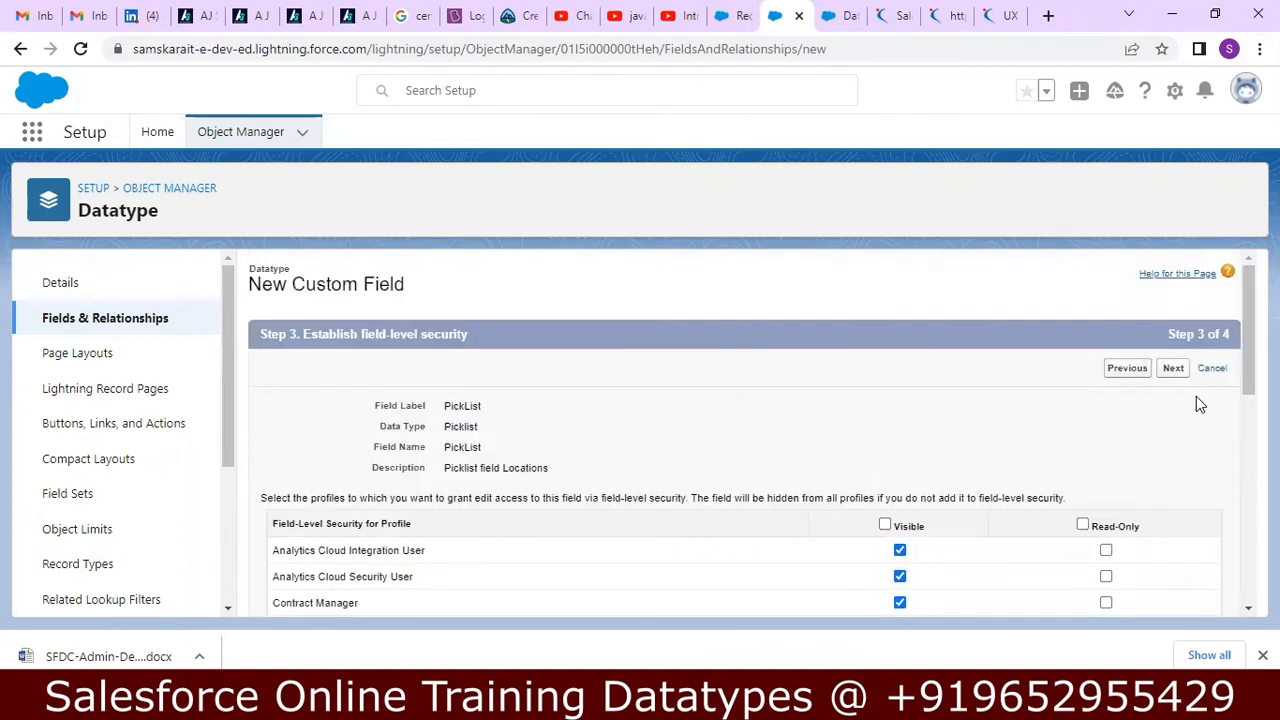
left_click(1174, 369)
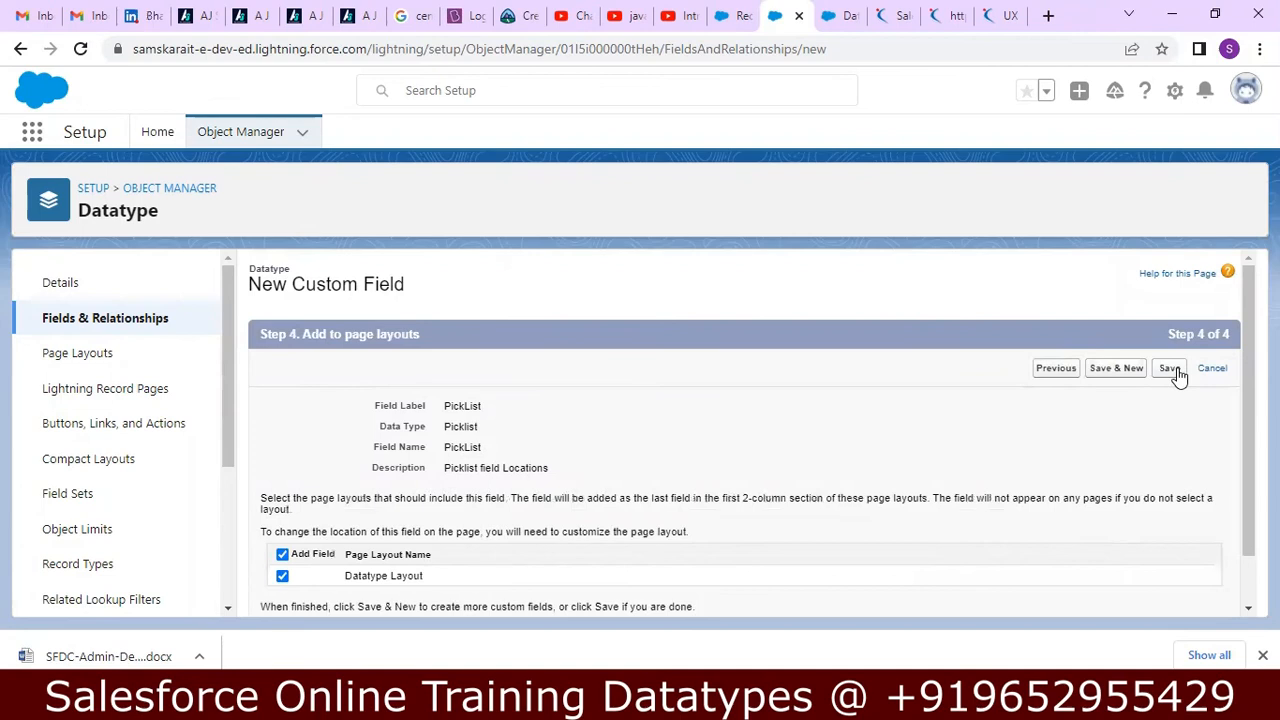
left_click(1170, 372)
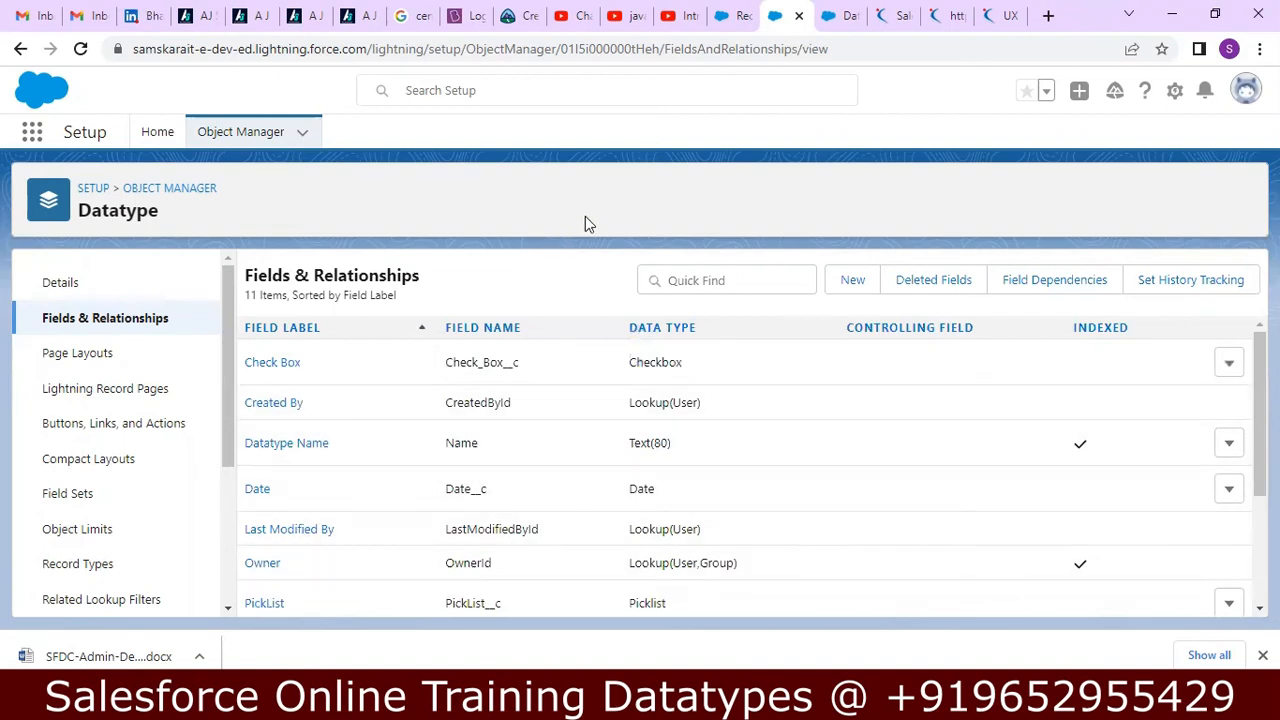
Switch to Salesforce Classic and start a new Datatype record.
left_click(1245, 90)
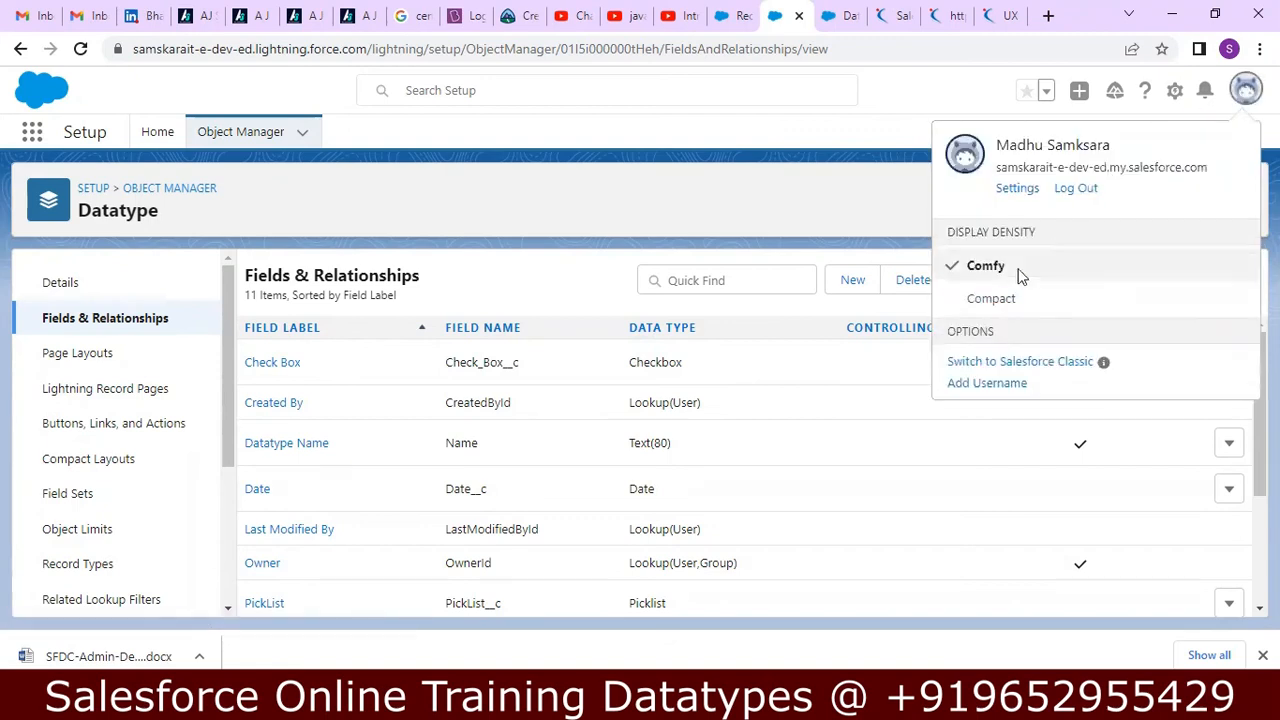
left_click(995, 361)
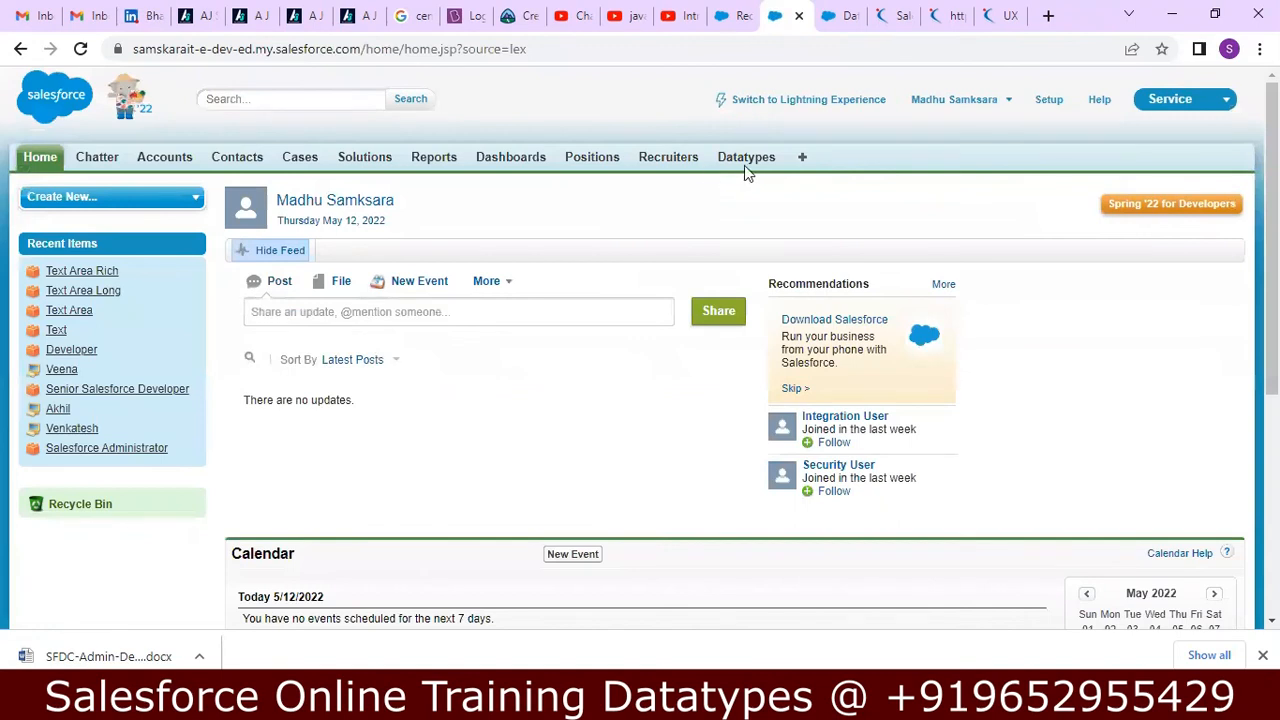
left_click(748, 164)
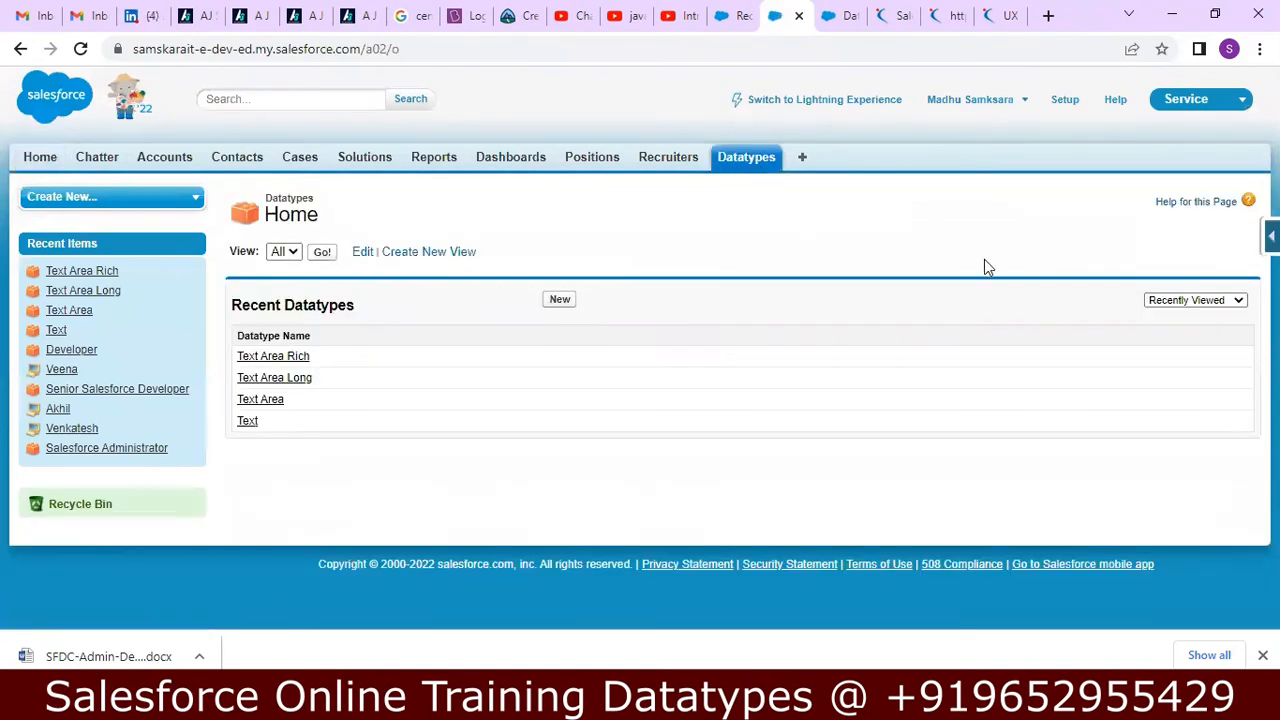
left_click(560, 300)
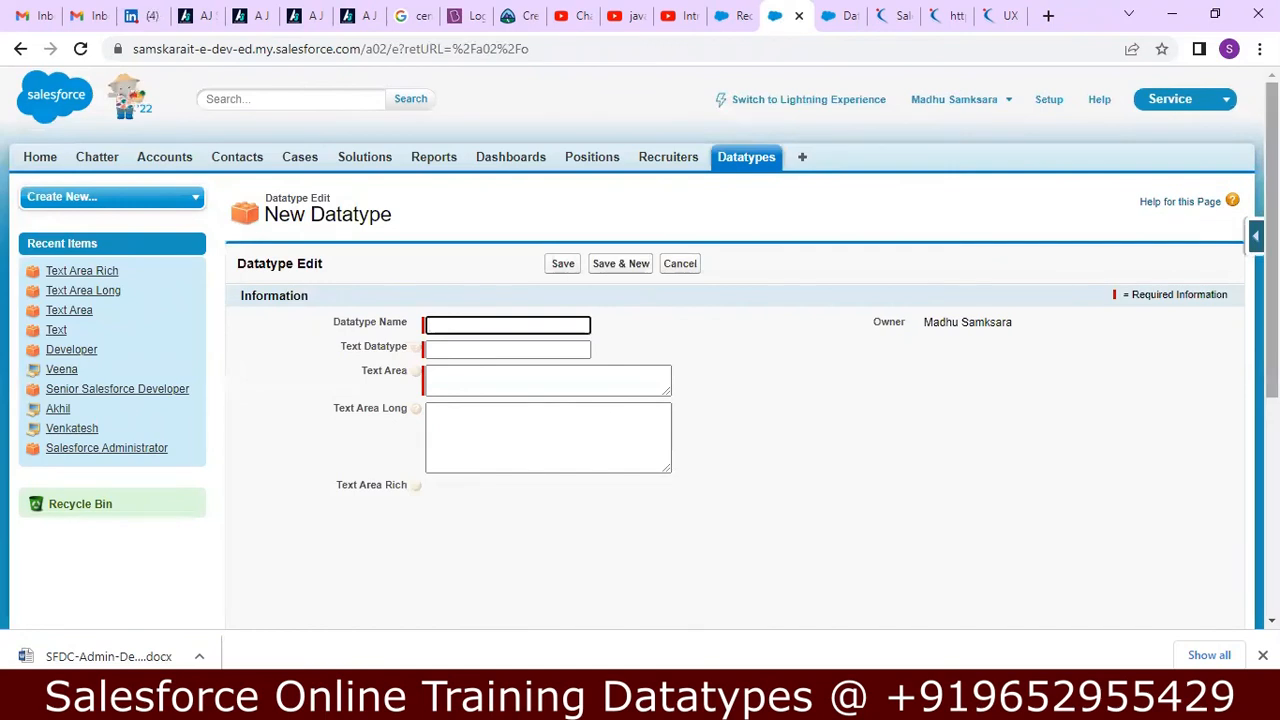
Check the options offered by the PickList field on the new Datatype record.
scroll(640, 340, "down", 5)
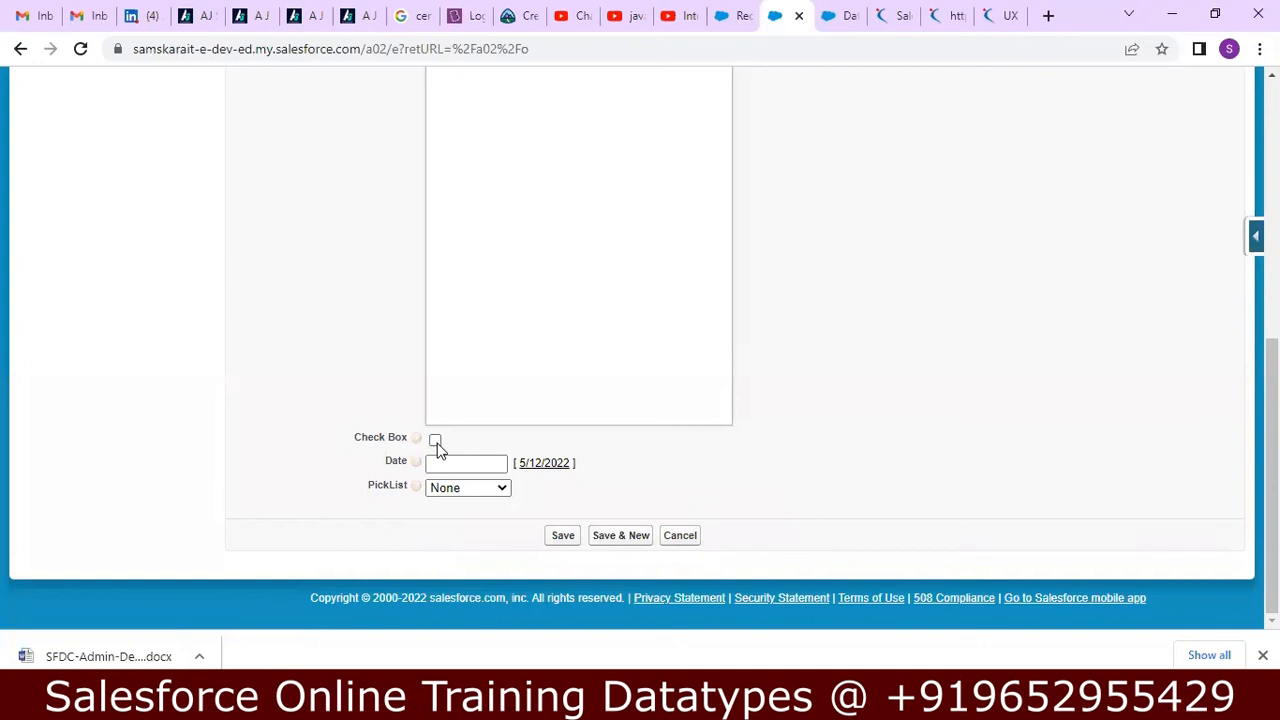
left_click(500, 489)
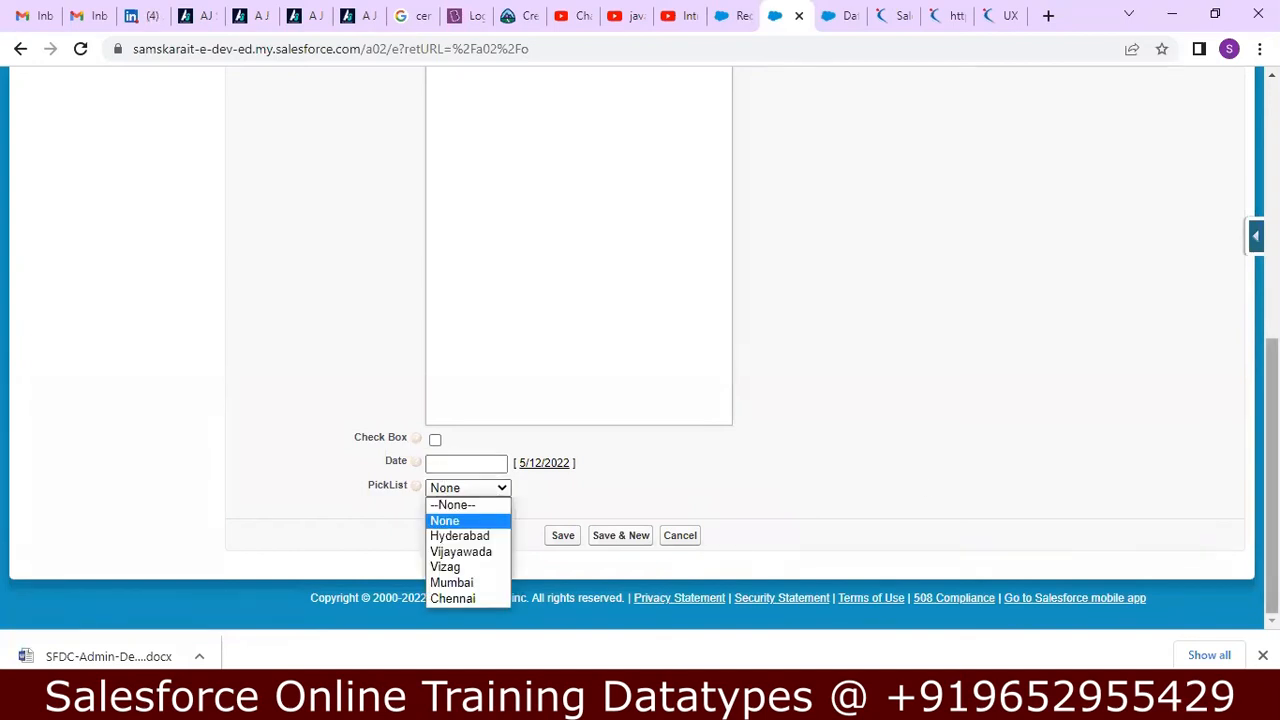
scroll(640, 200, "up", 6)
Name the Datatype record PickList and set its Text Datatype to 11331djkdf.
left_click(530, 236)
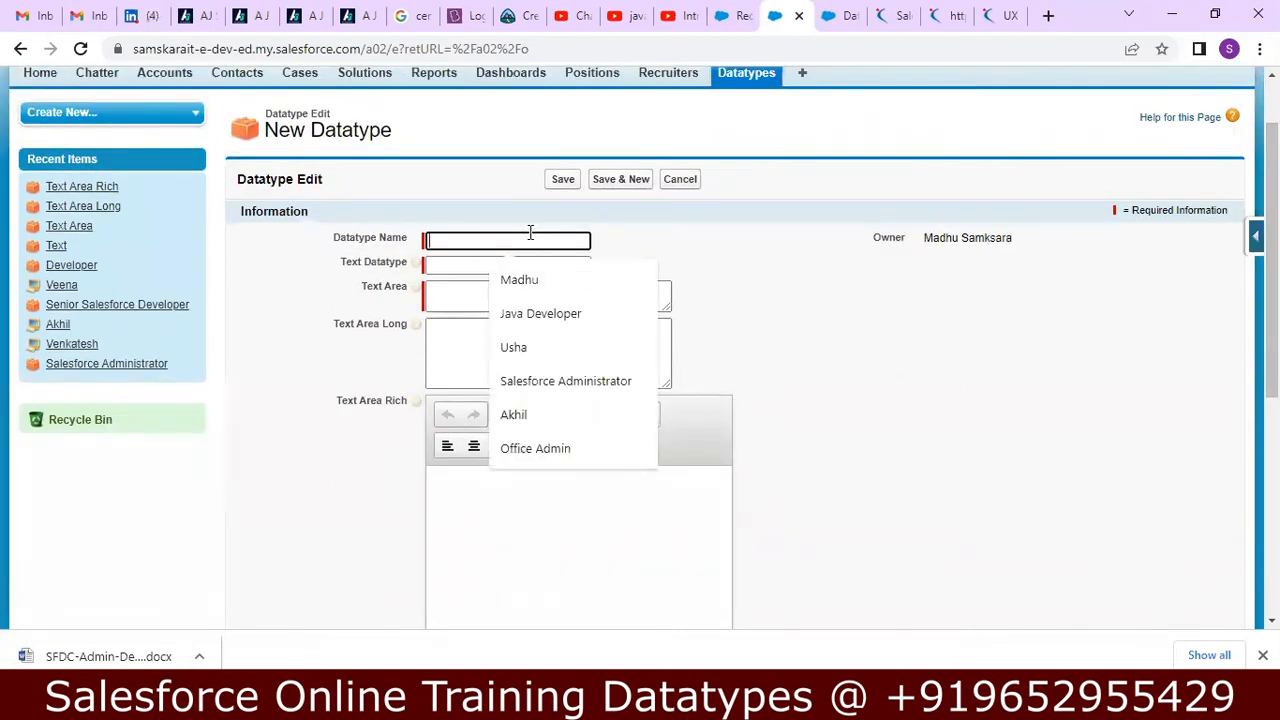
type("PickList")
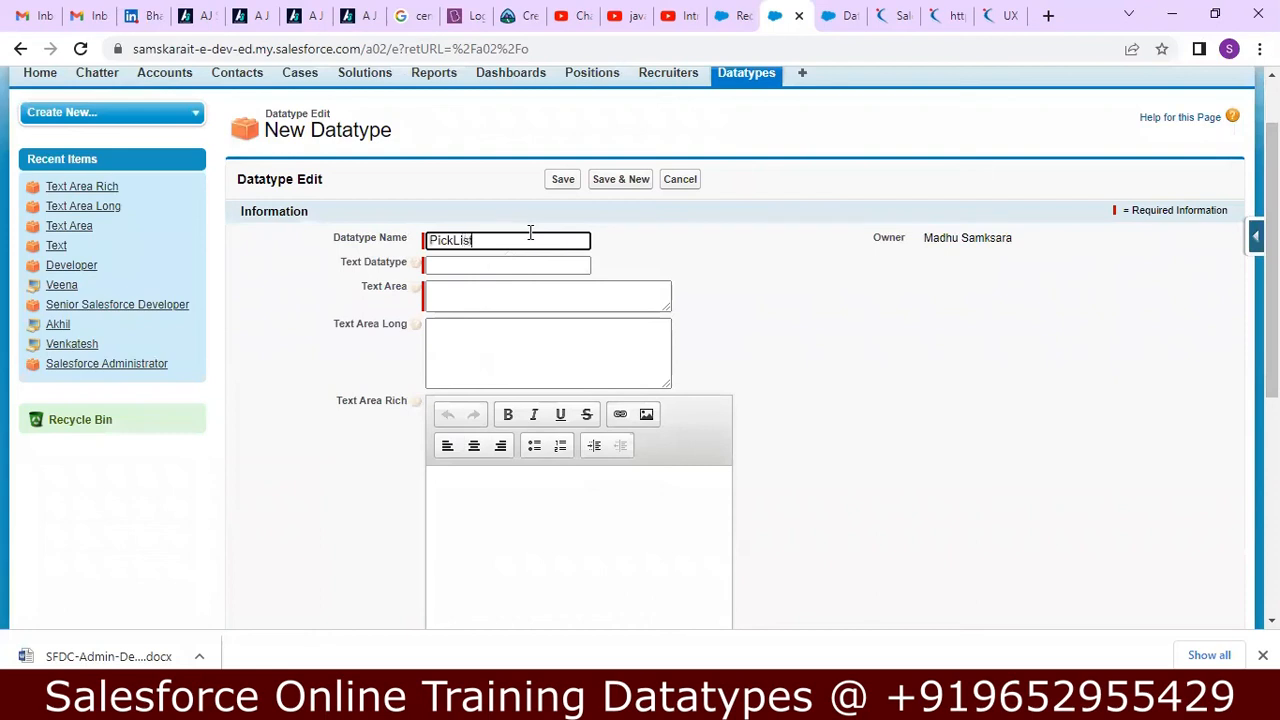
key("Tab")
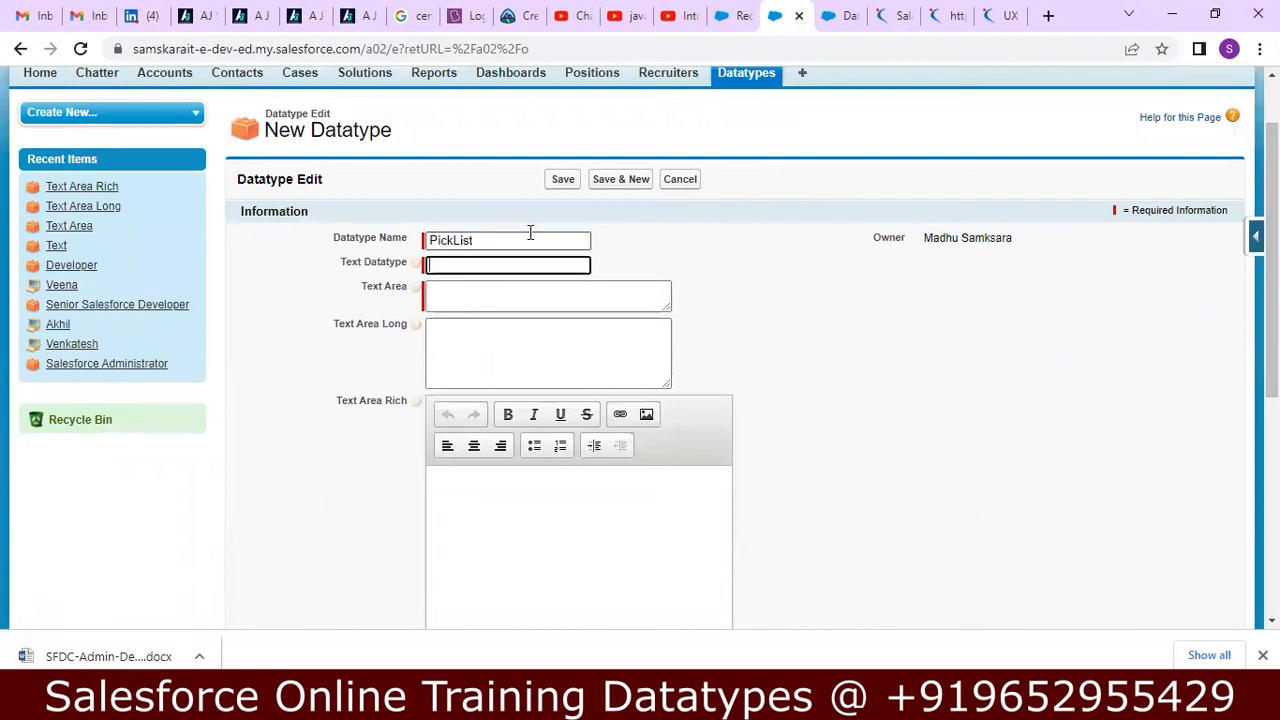
type("11331djkdf")
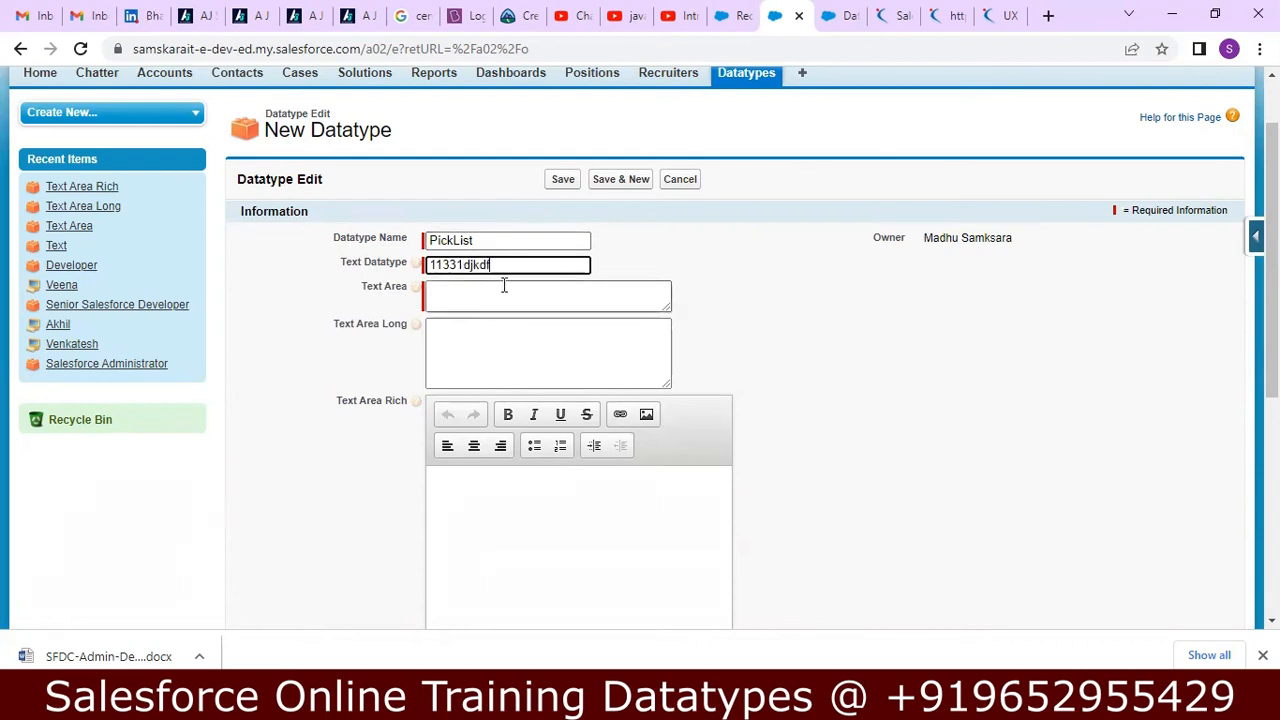
Enter 122, 1233 and bjnk on separate lines in the record's Text Area.
left_click(503, 288)
type("122")
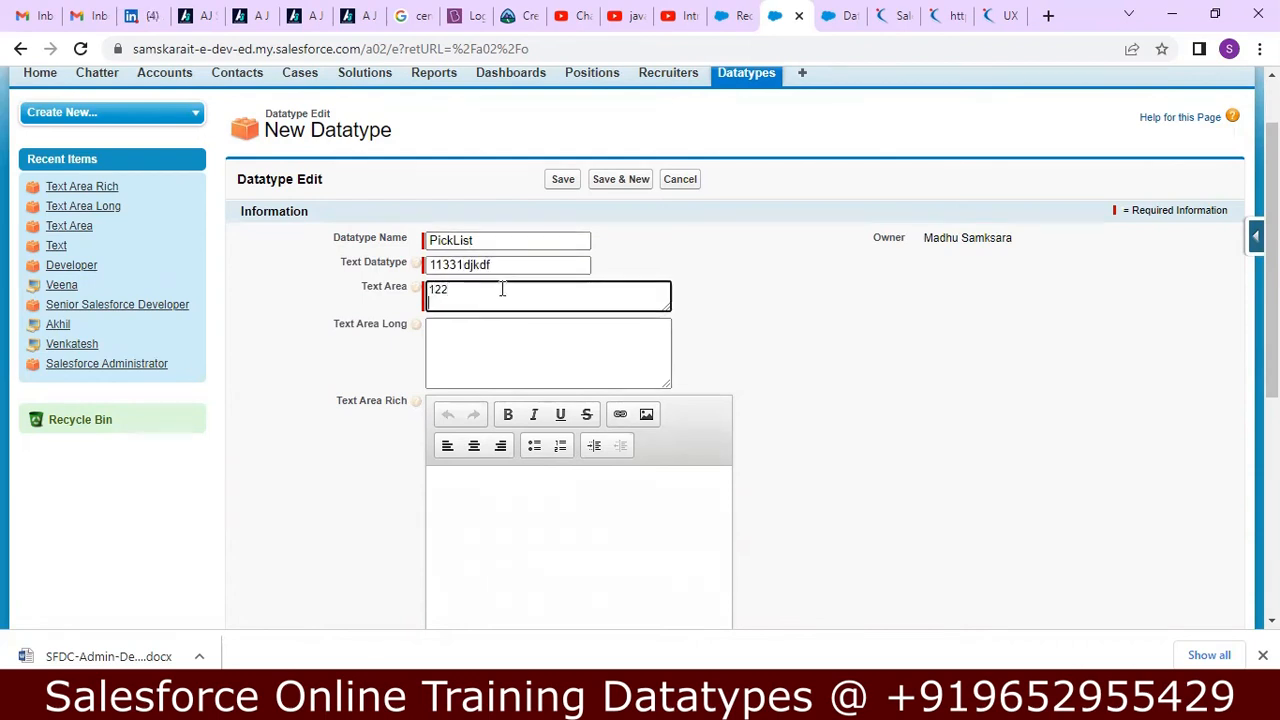
type("1233")
key("Return")
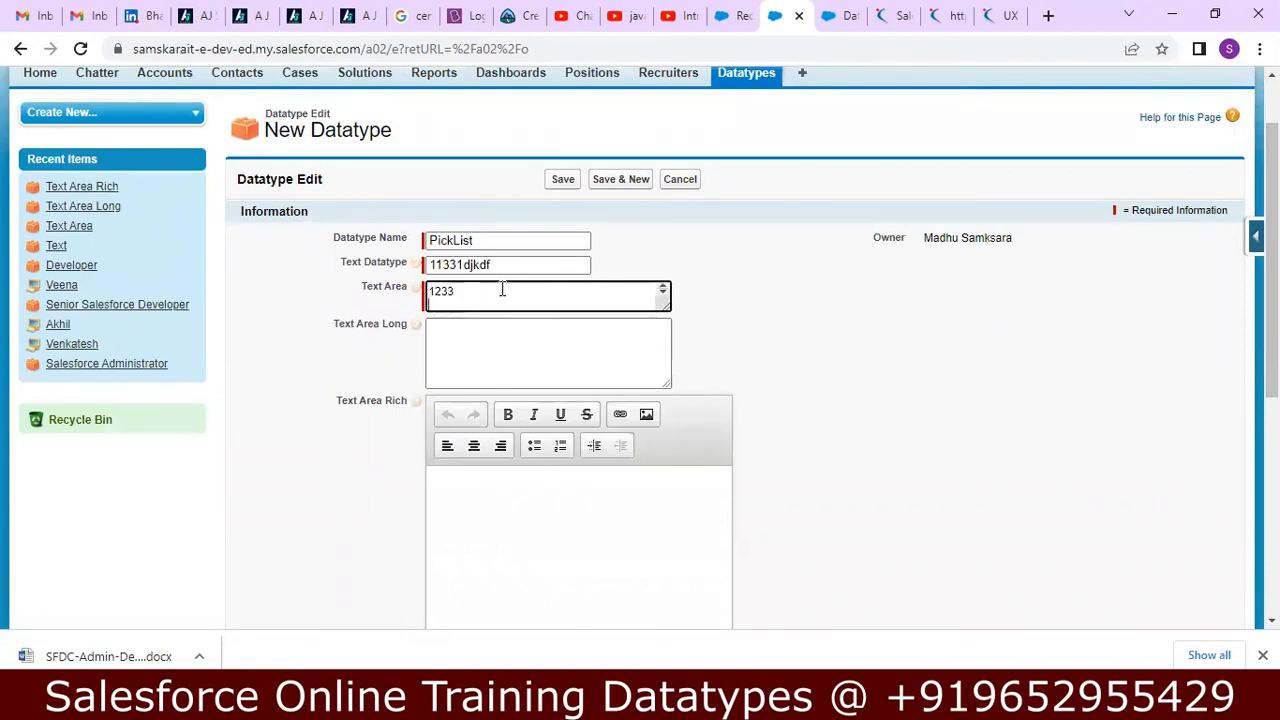
type("bjnk")
left_click(466, 354)
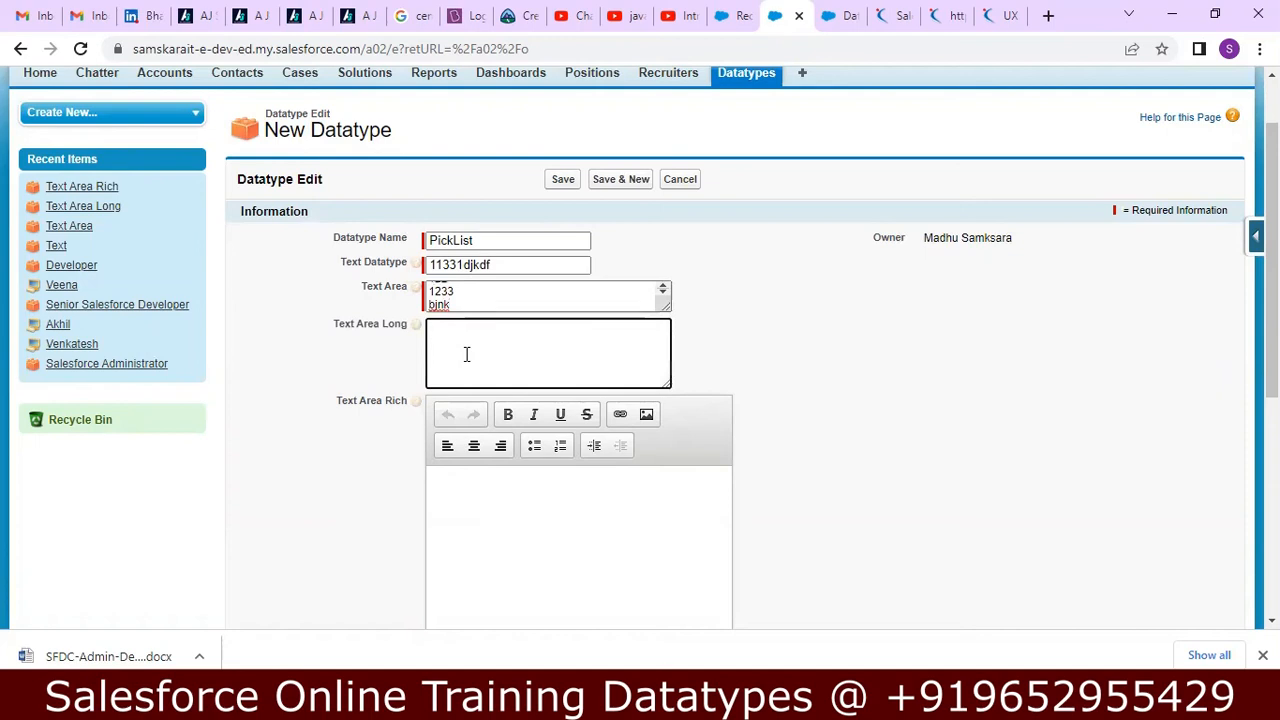
type("https://www.naukri.com/salesforce-jobs?k=salesforce")
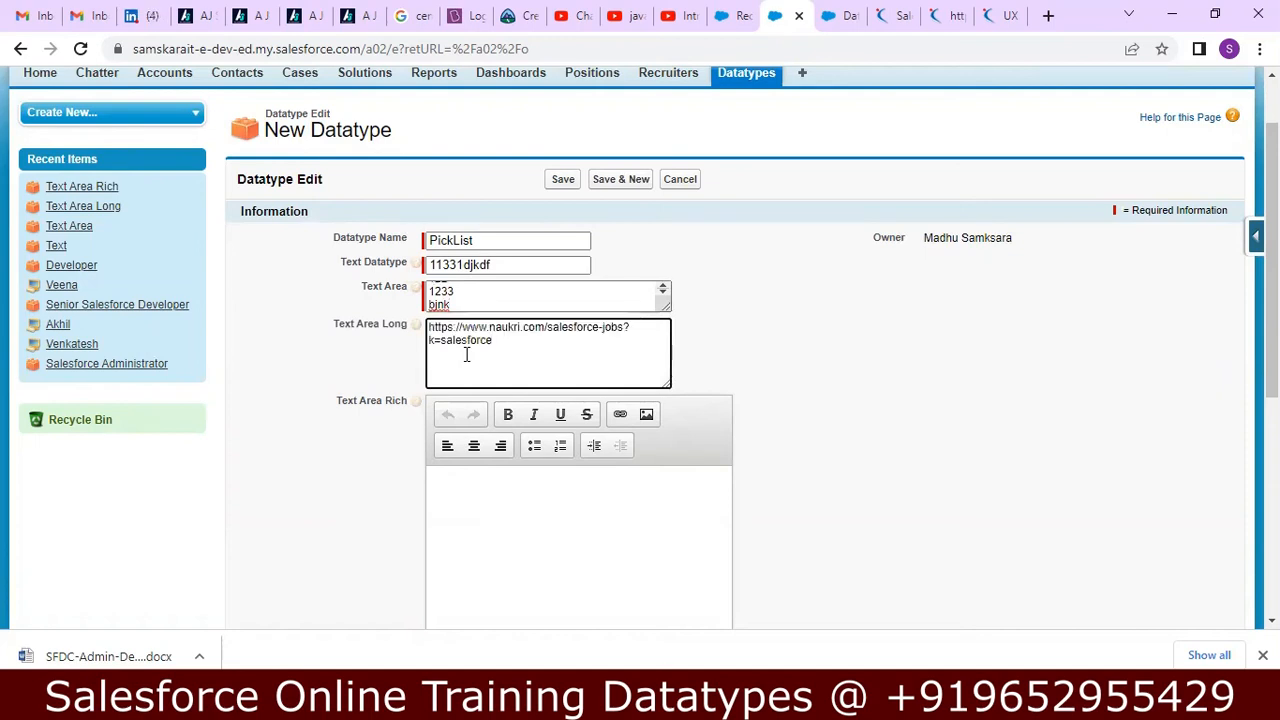
left_click(469, 480)
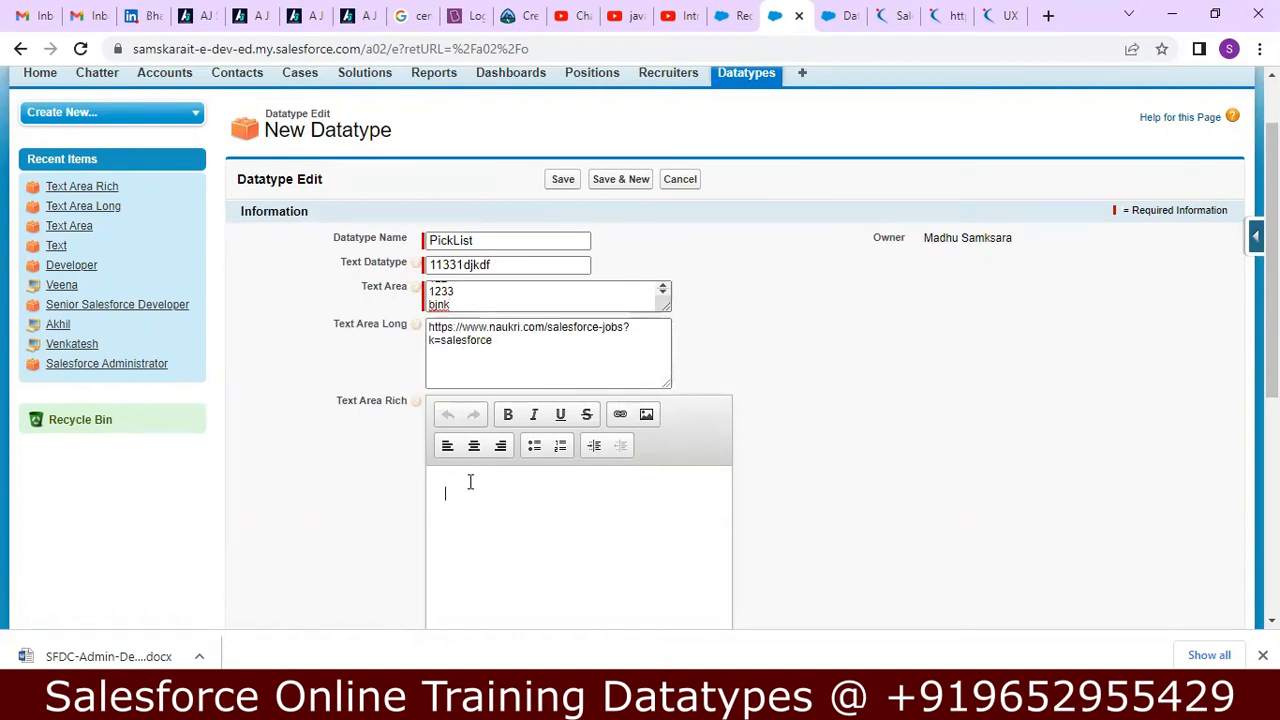
type("https://www.naukri.com/salesforce-jobs?k=salesforce")
Enable Check Box on the record and set its Date to 5/20/2022.
scroll(1149, 338, "down", 5)
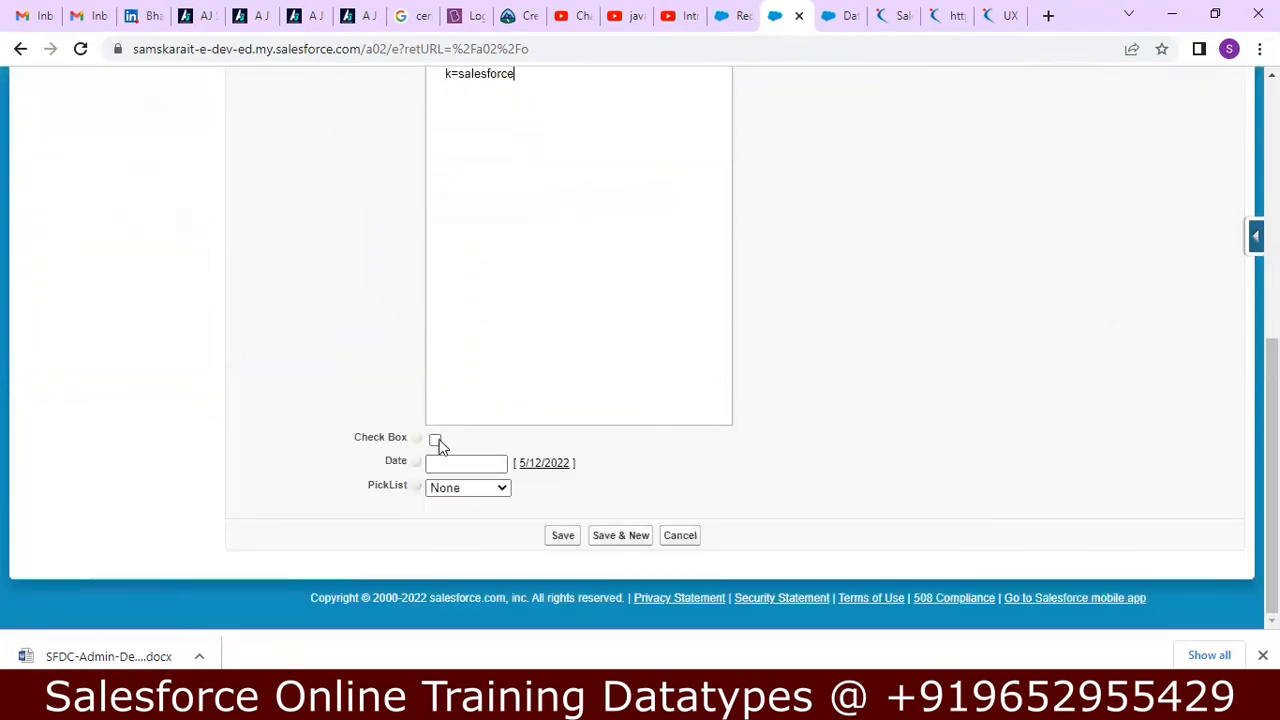
left_click(436, 440)
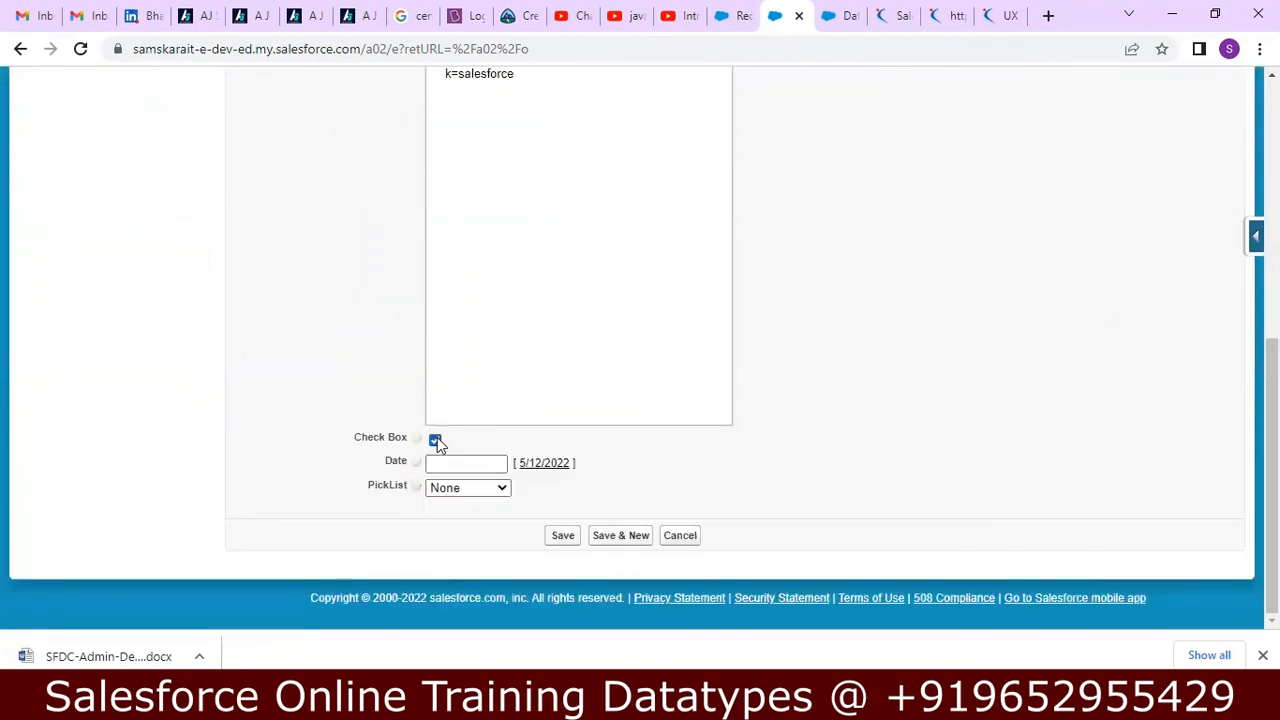
left_click(530, 465)
left_click(490, 463)
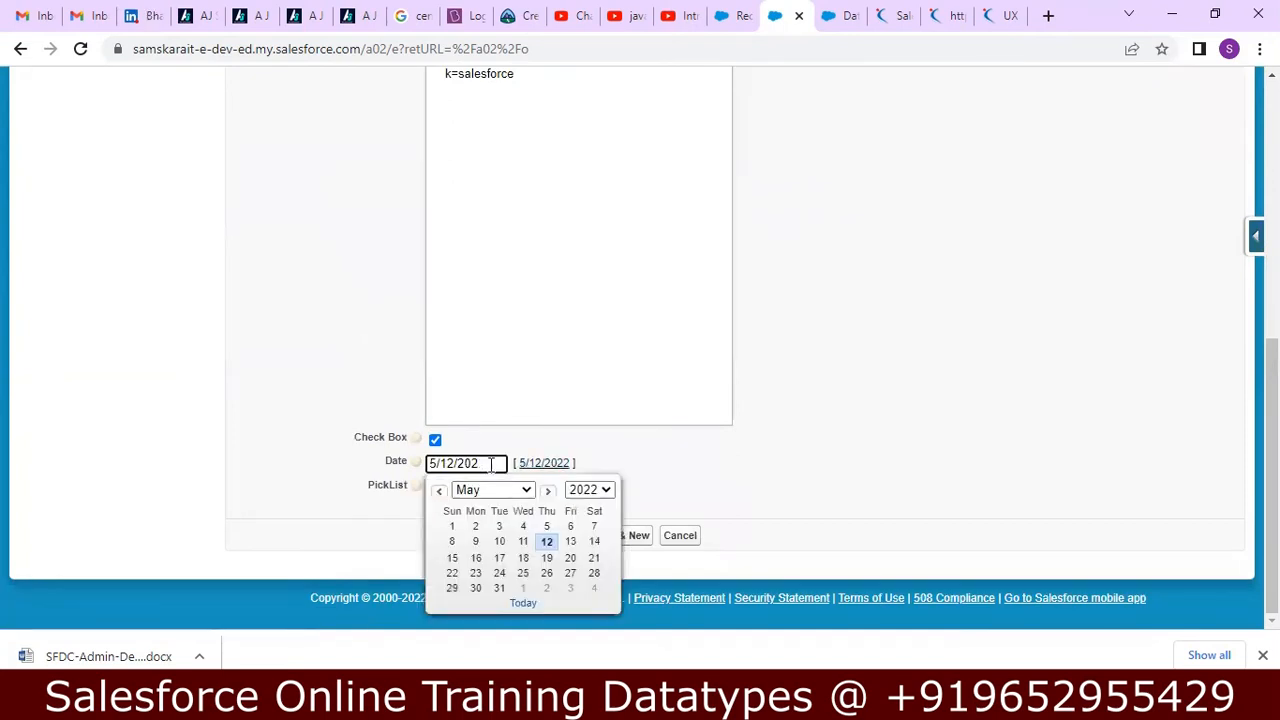
left_click(568, 559)
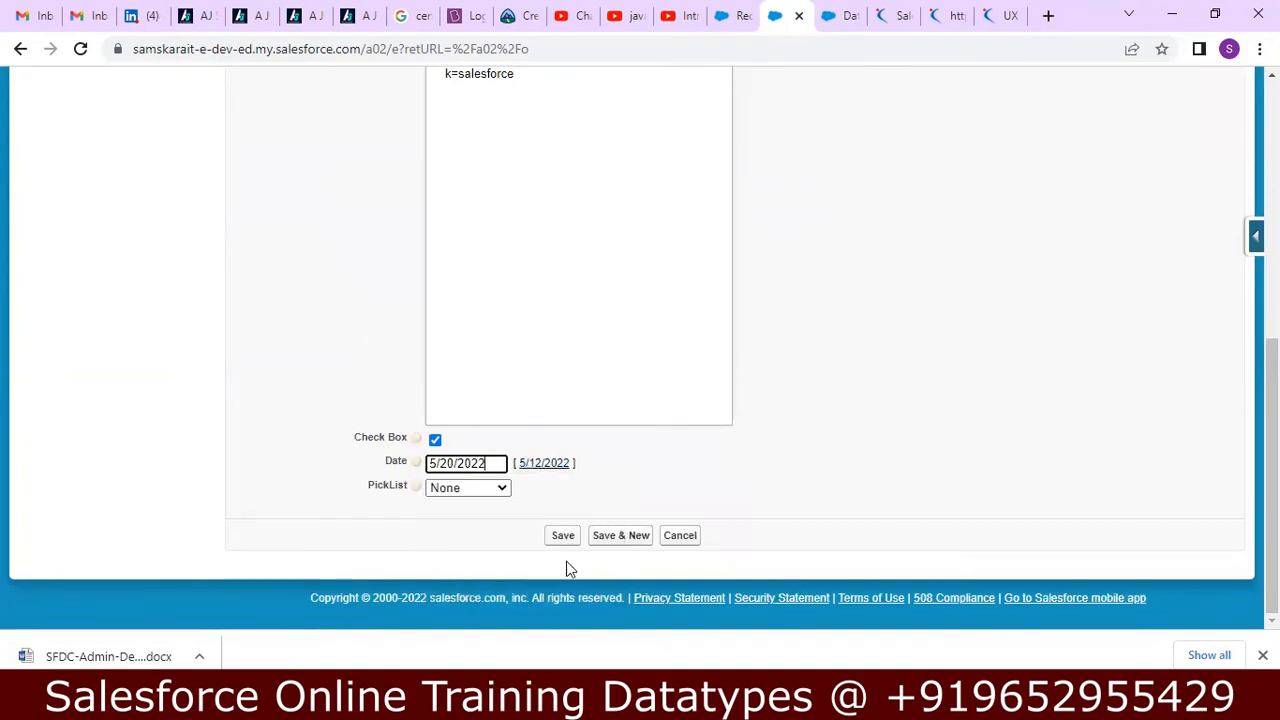
Choose Vijayawada as the PickList value and save the Datatype record.
left_click(500, 488)
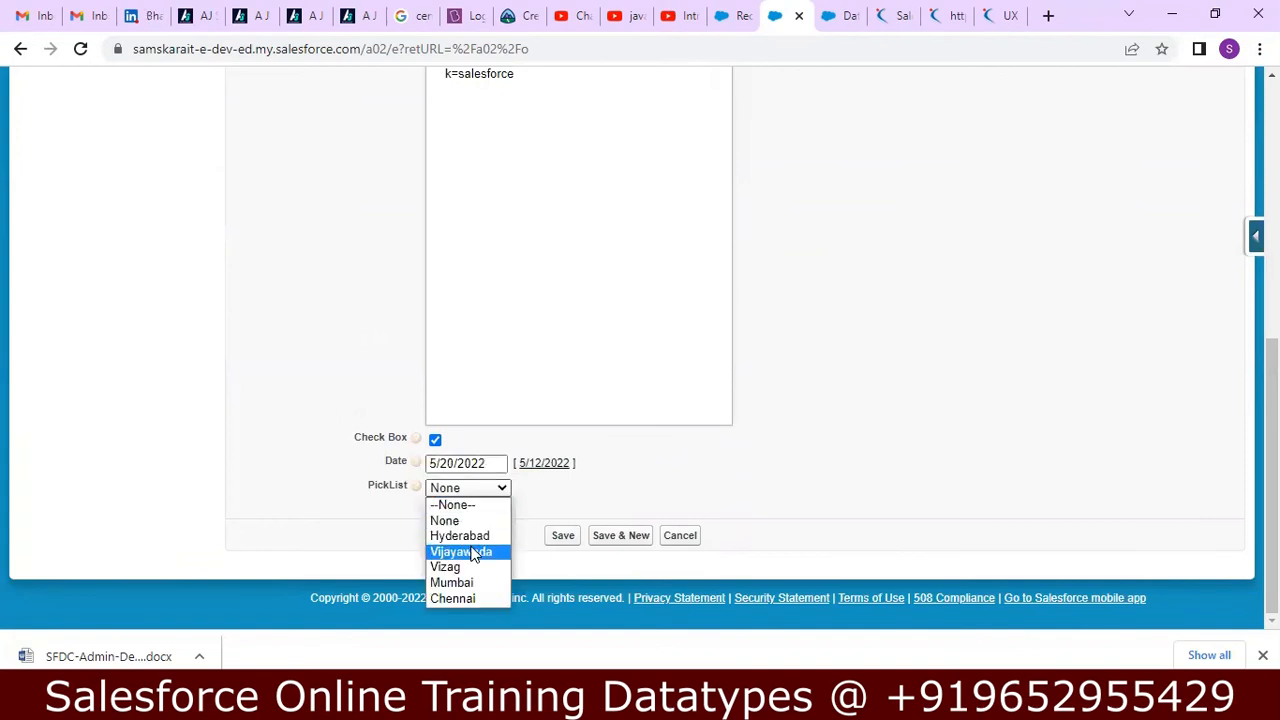
left_click(473, 553)
left_click(563, 537)
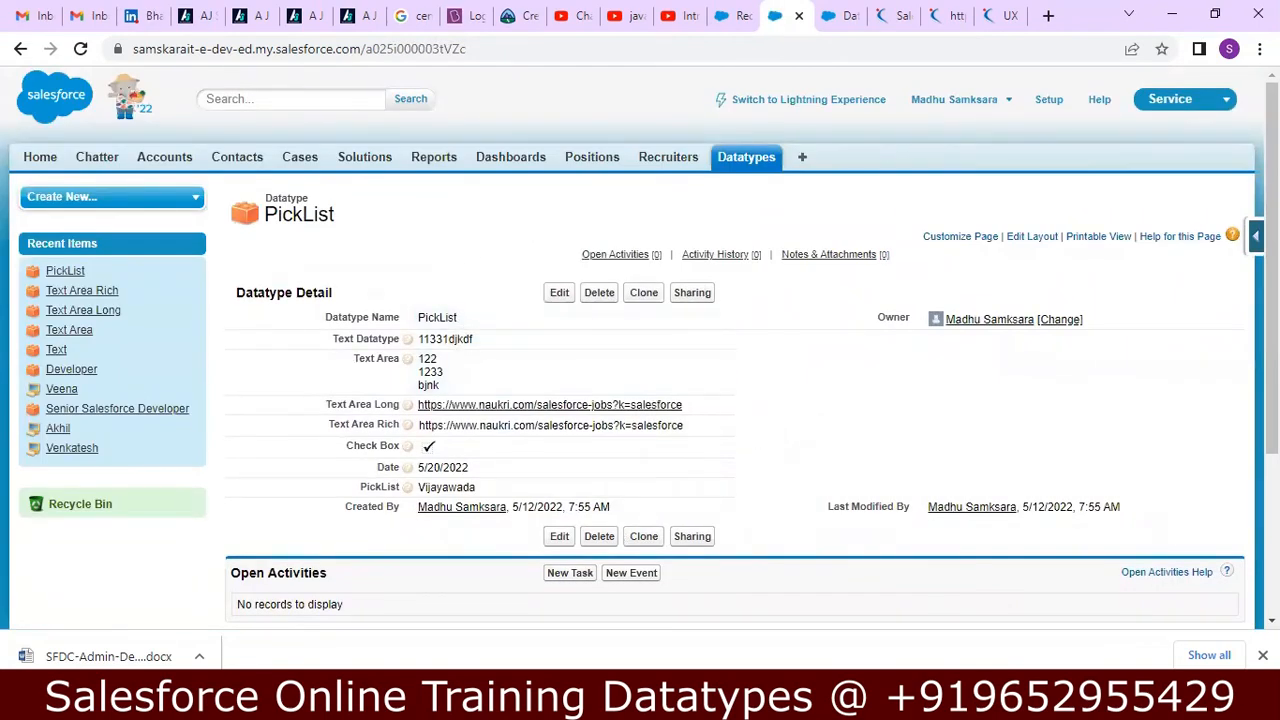
Switch to the Notepad++ notes and read the Picklist (Multi-Select) section, including how selected values are stored.
key("alt+Tab")
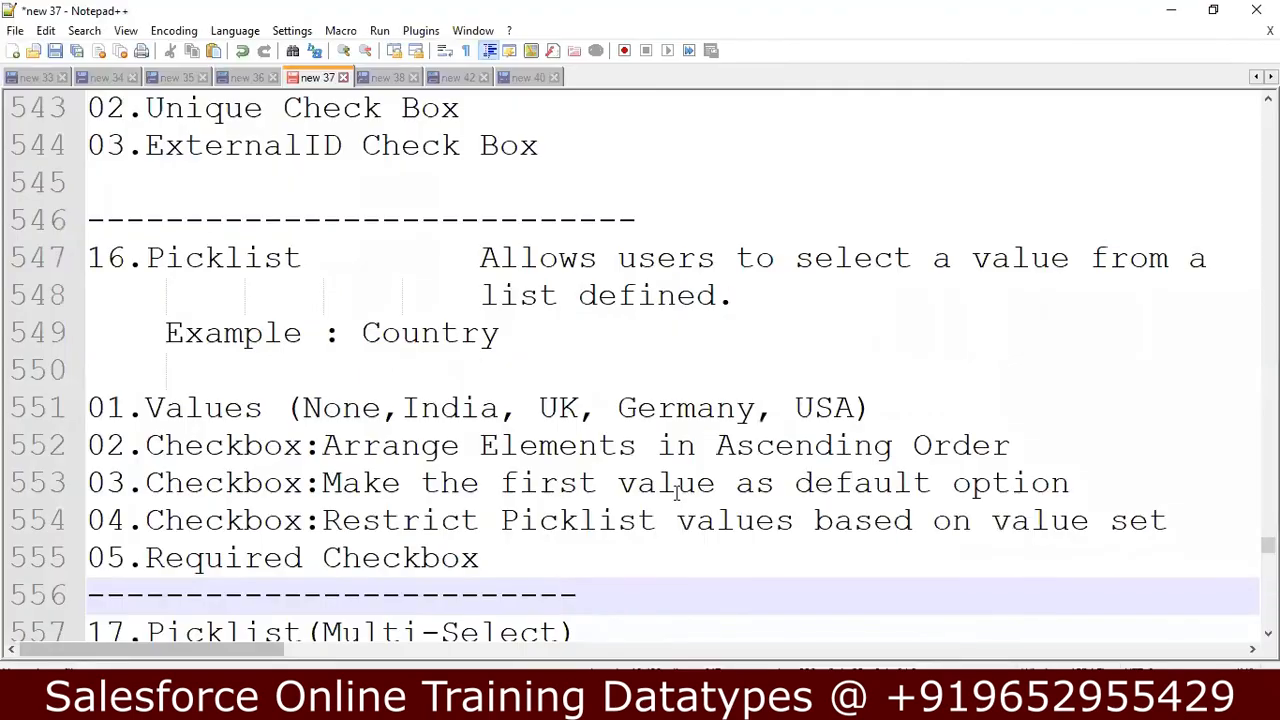
key("Down")
key("Down")
key("Down")
key("Down")
key("Down")
key("Down")
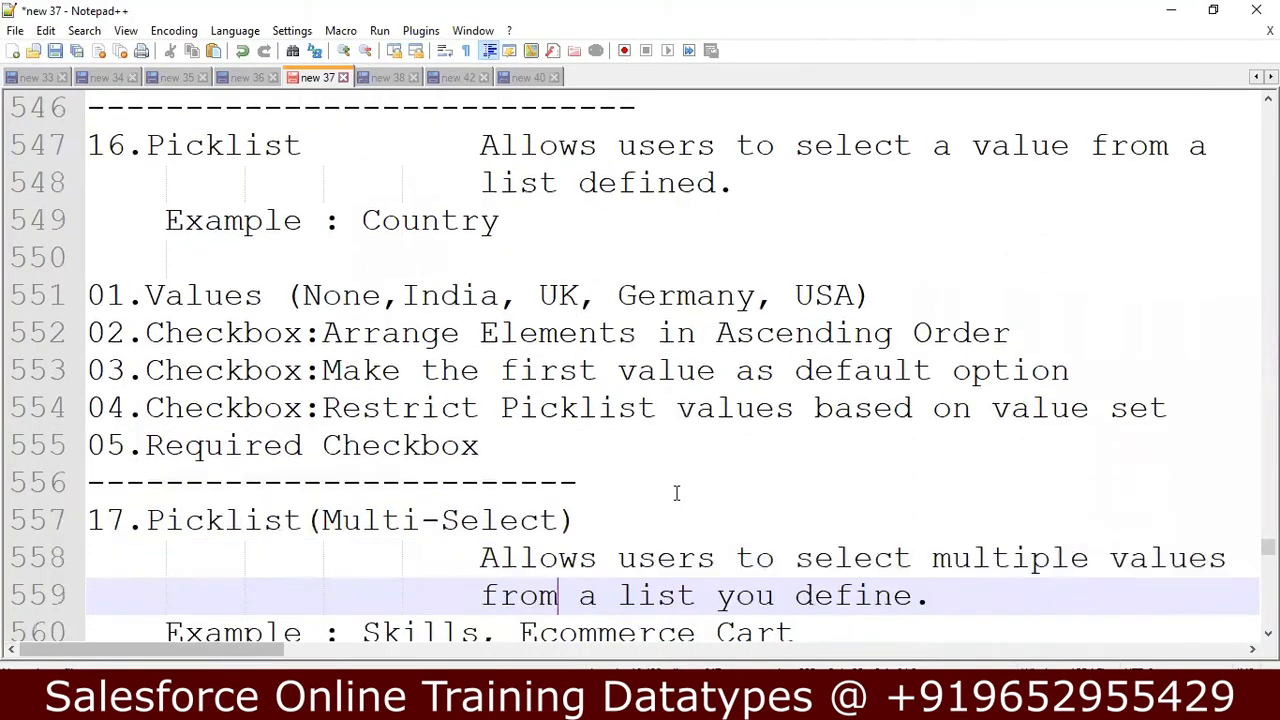
key("Down")
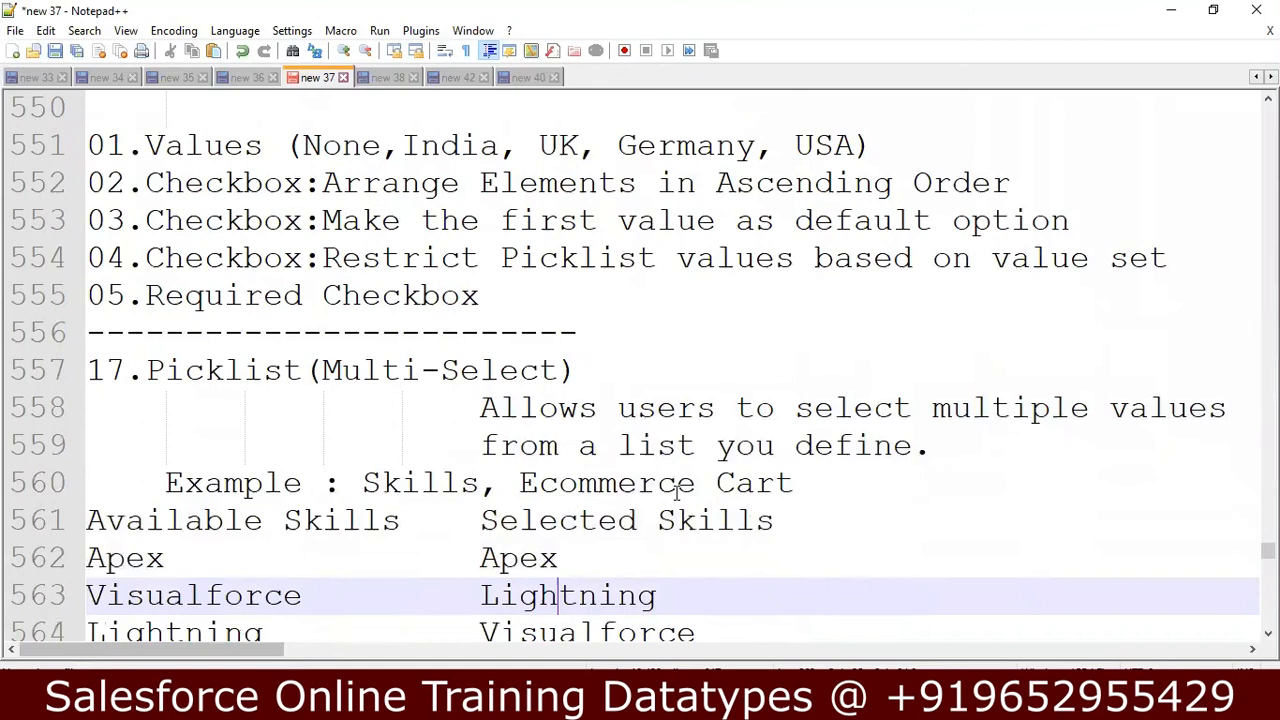
key("Down")
key("Down")
key("Down")
key("Down")
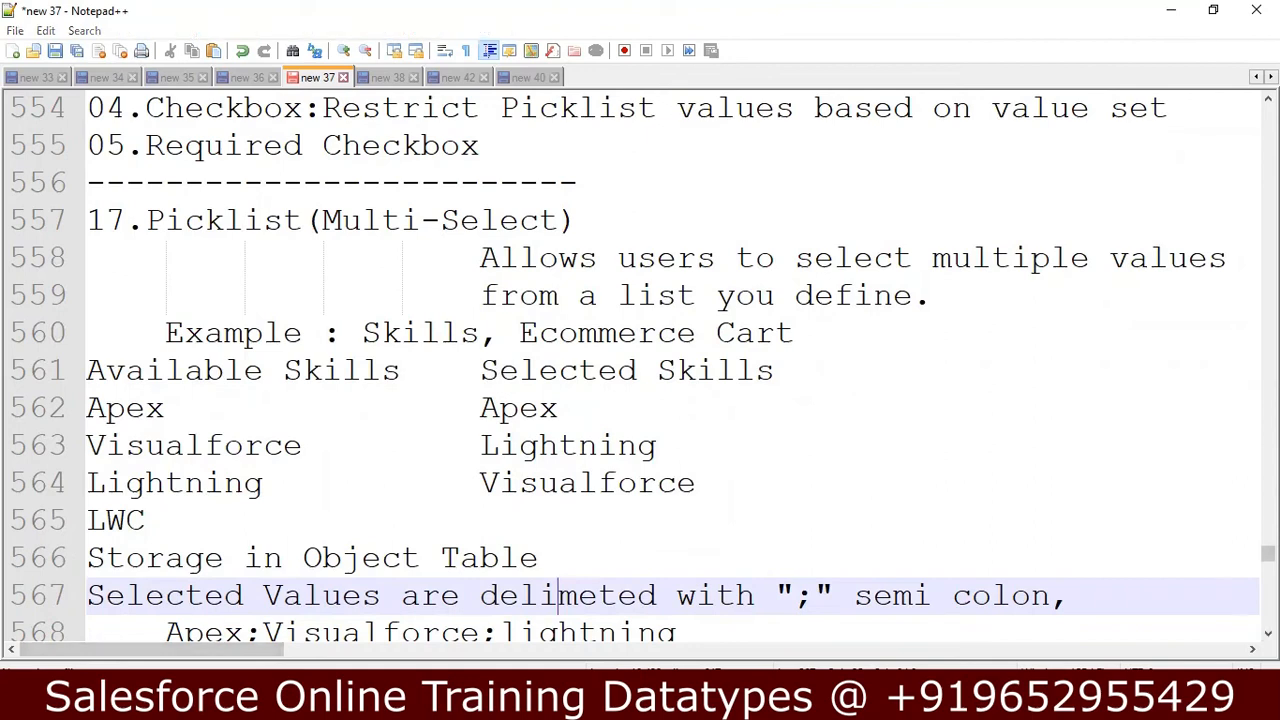
Switch to the PickList record in Chrome and change Salesforce from Classic to Lightning Experience.
key("alt+Tab")
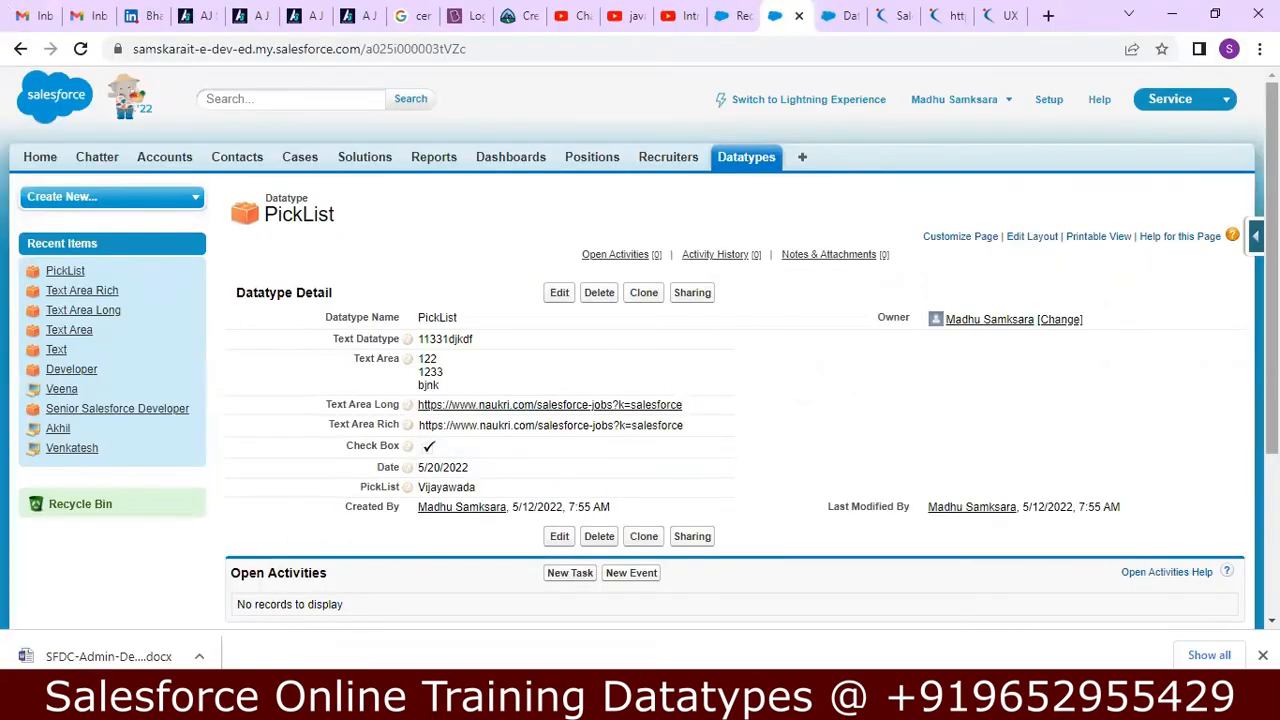
scroll(640, 350, "down", 3)
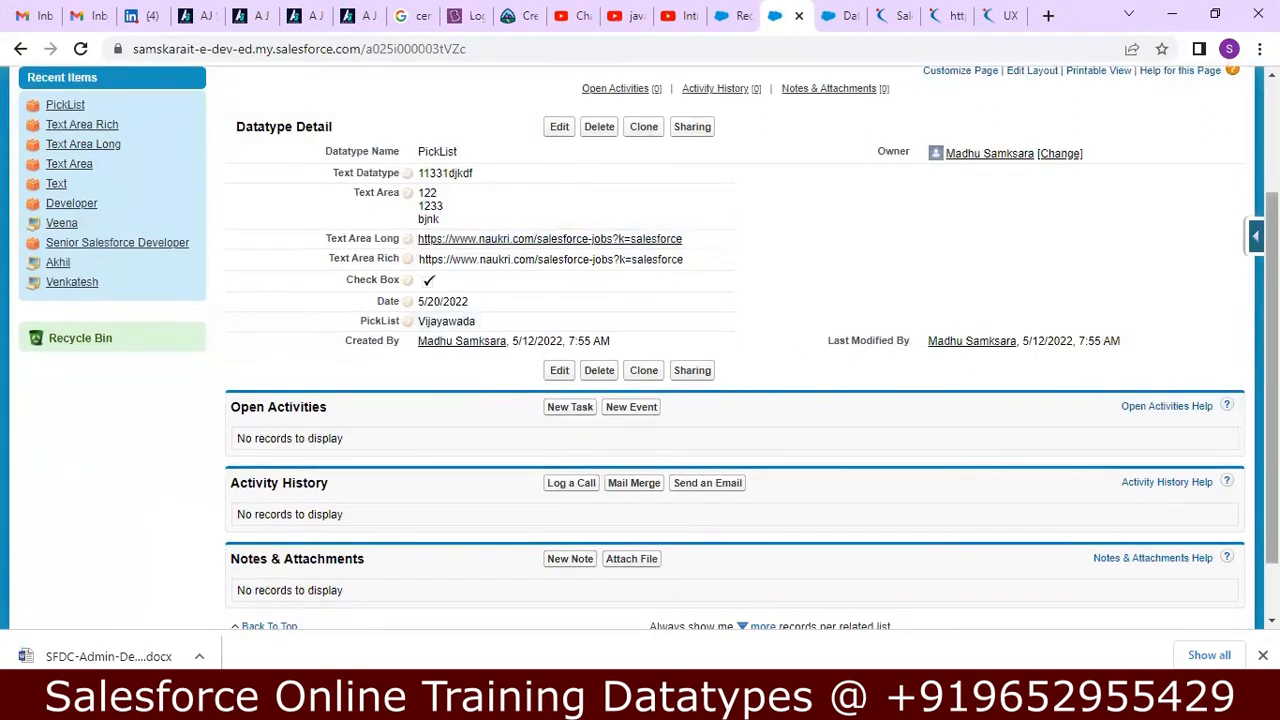
scroll(640, 350, "up", 3)
left_click(836, 102)
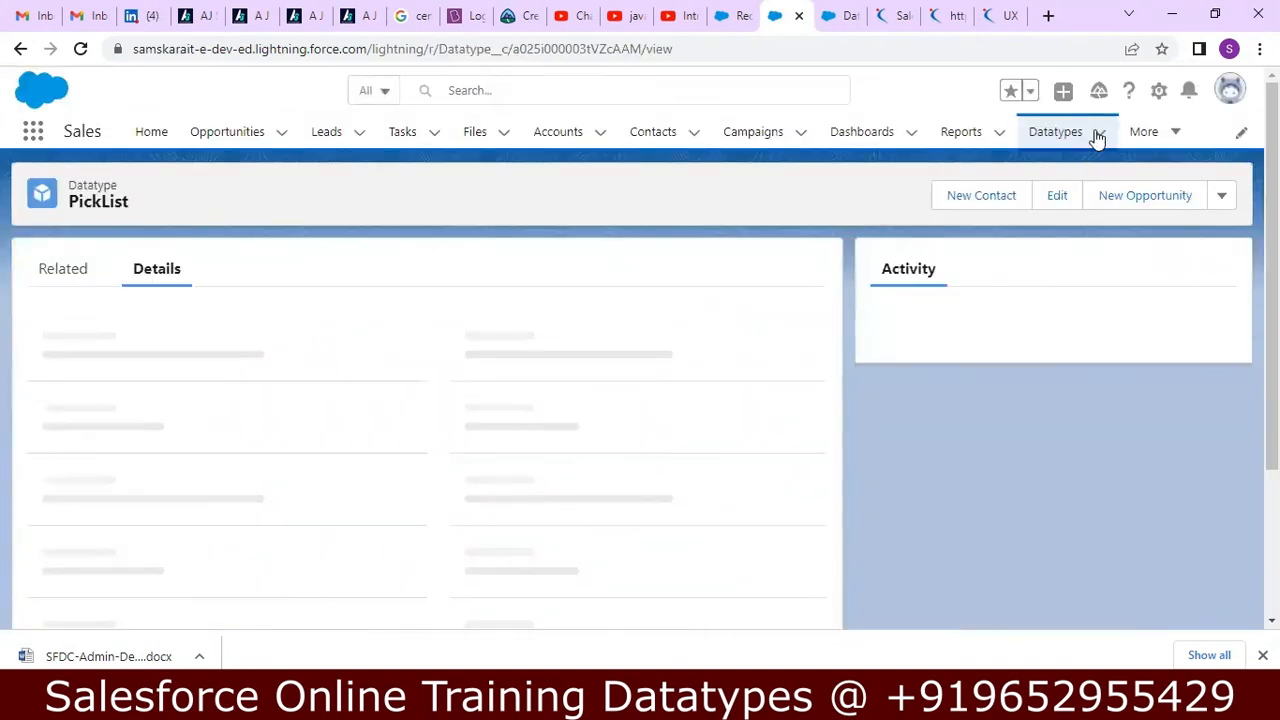
left_click(1098, 137)
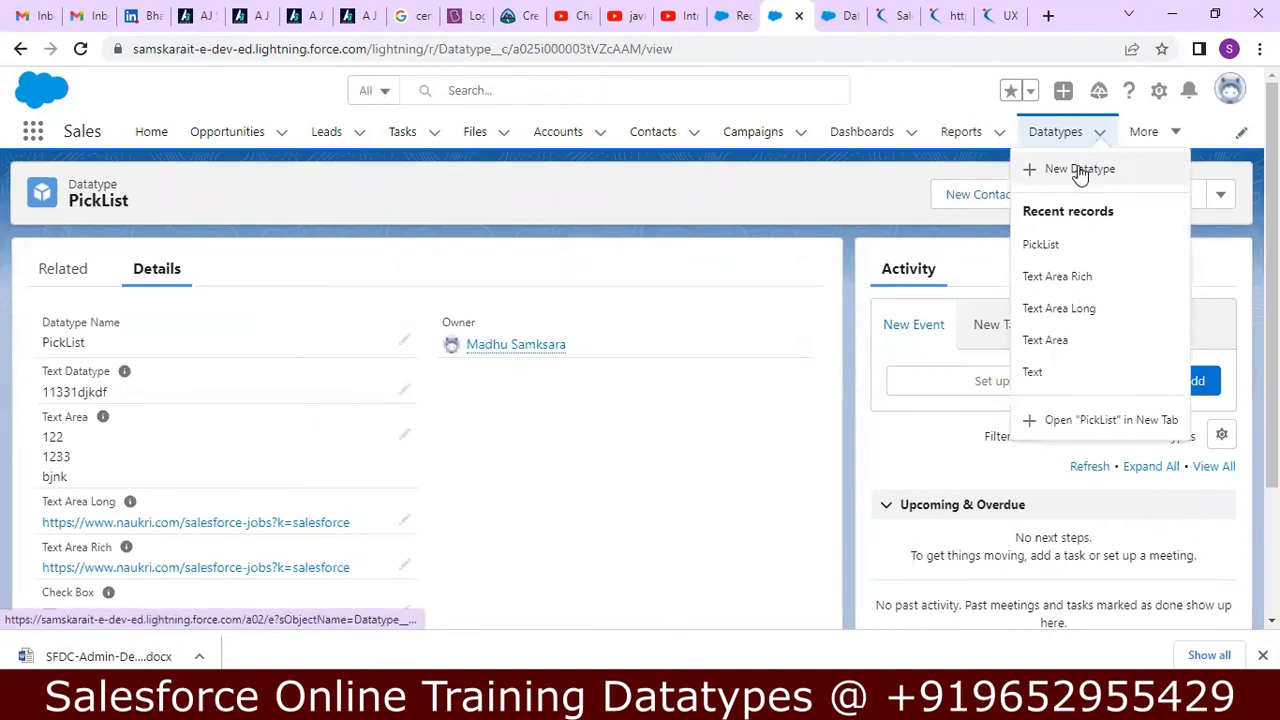
left_click(934, 103)
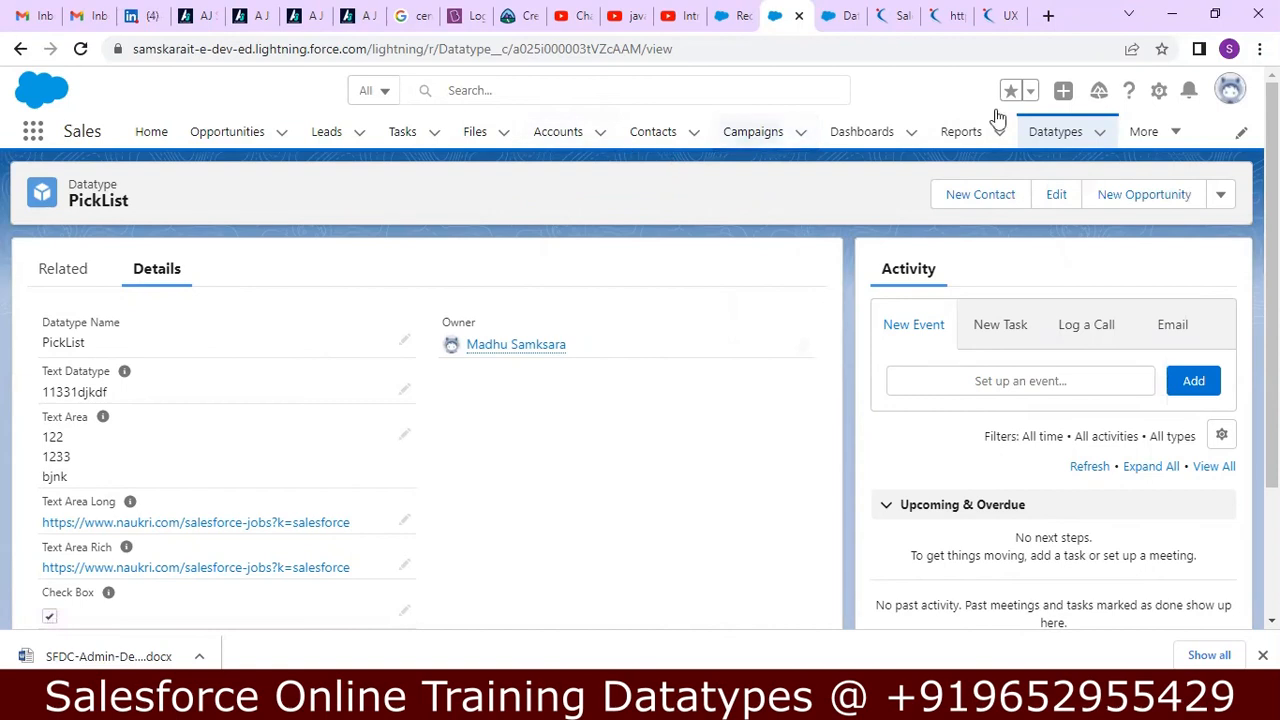
Go to Salesforce Setup and open the Datatype custom object from Object Manager, filtering the objects by "data".
left_click(1160, 92)
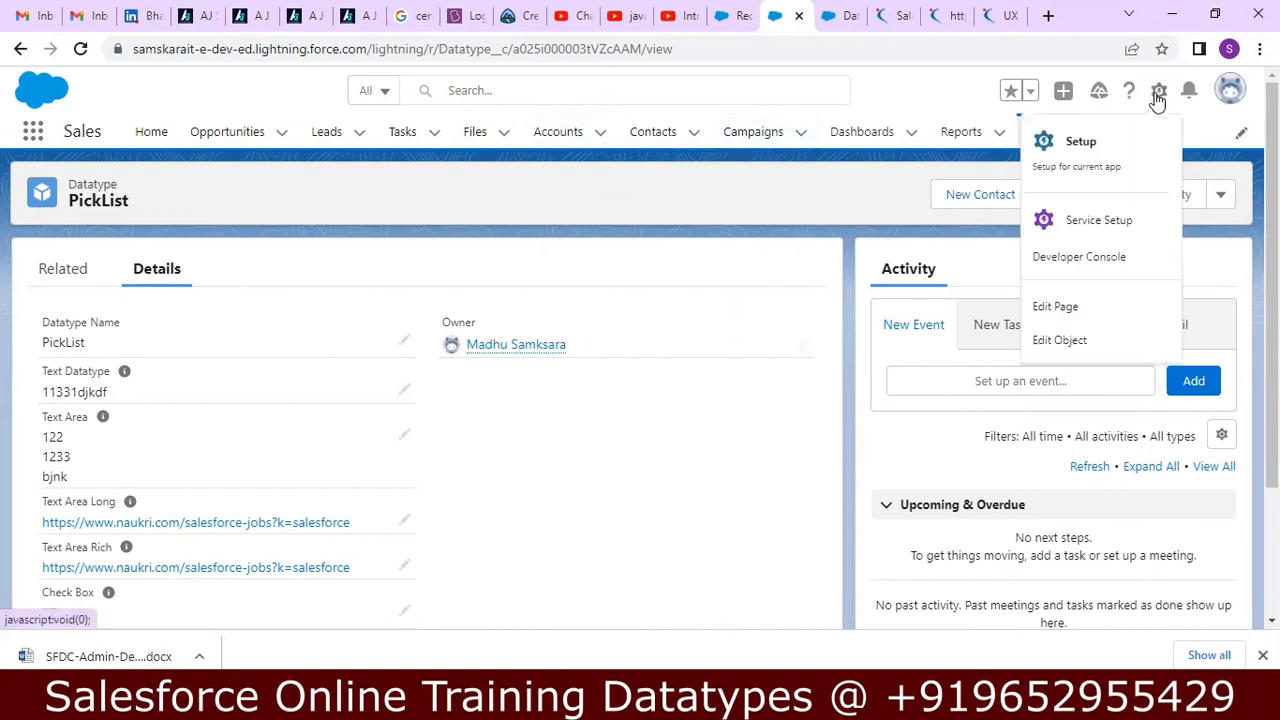
left_click(1100, 143)
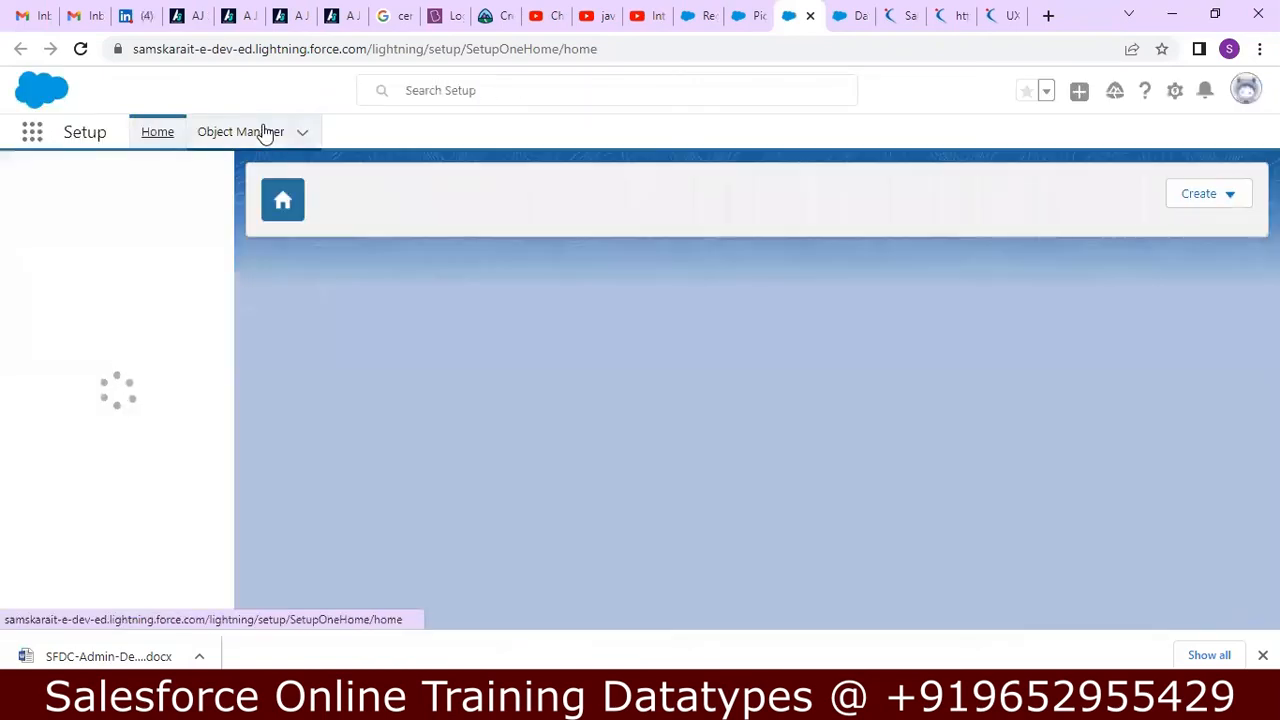
left_click(262, 132)
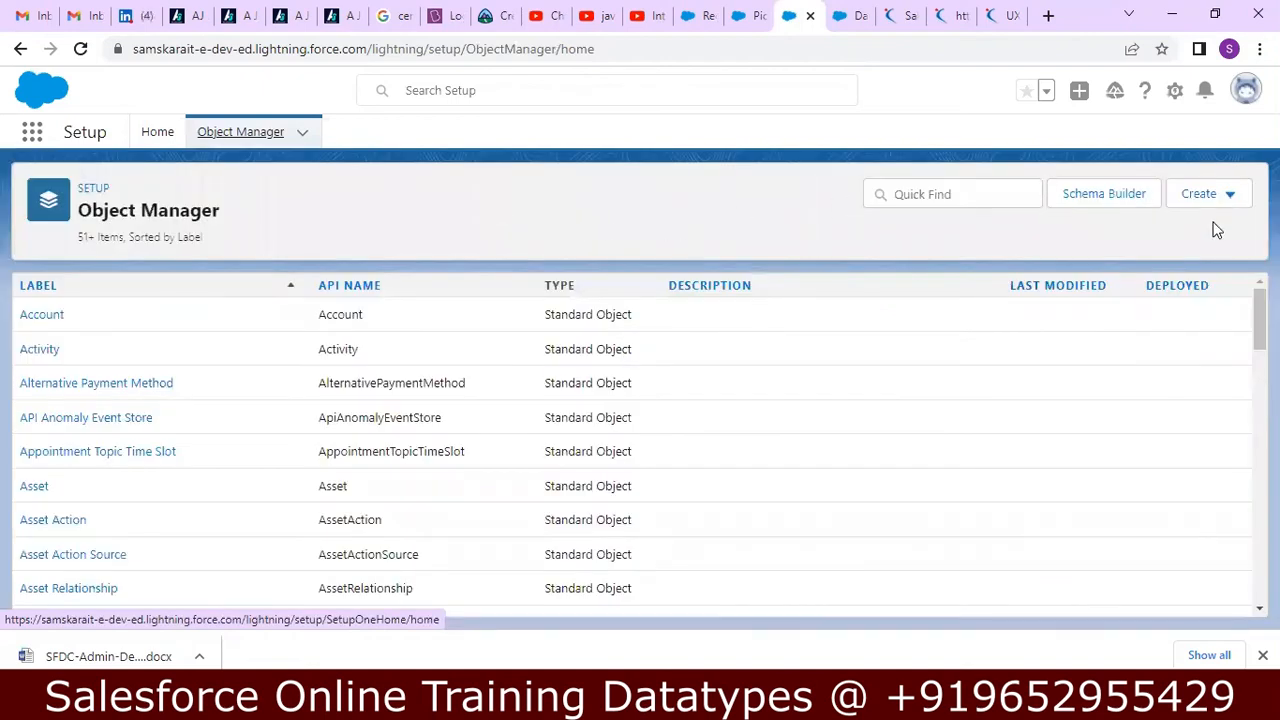
left_click(963, 194)
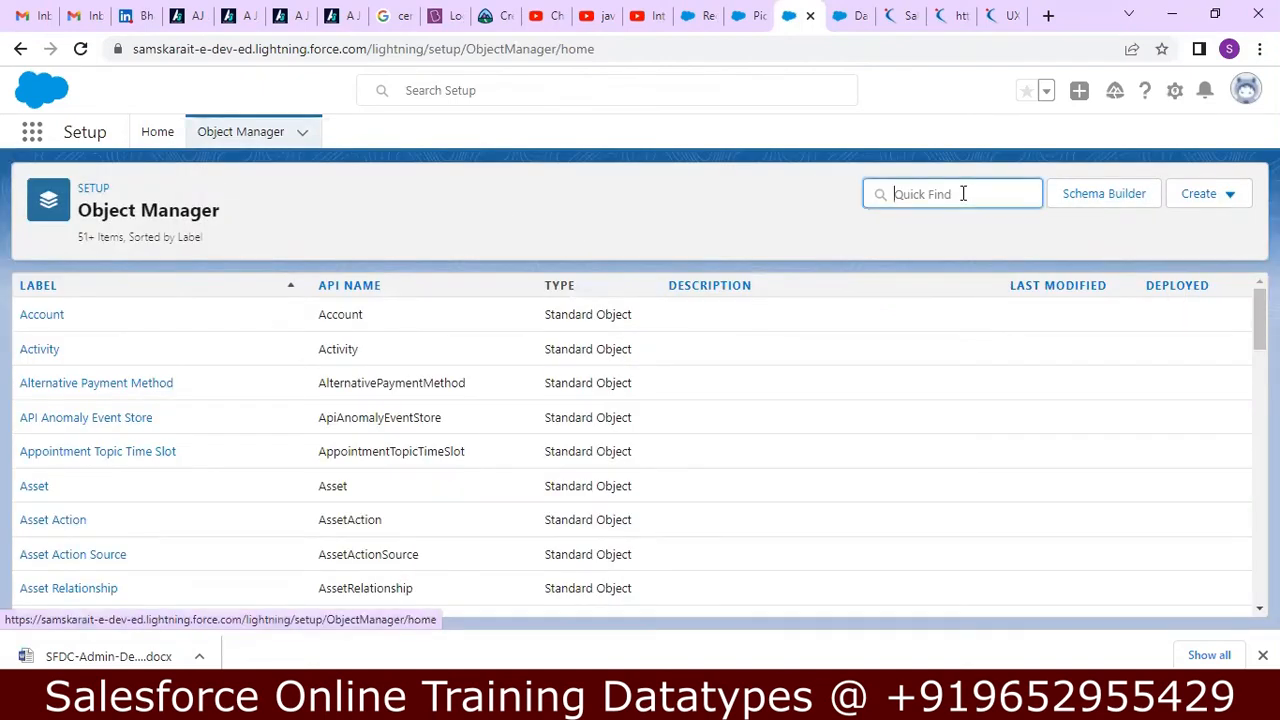
type("data")
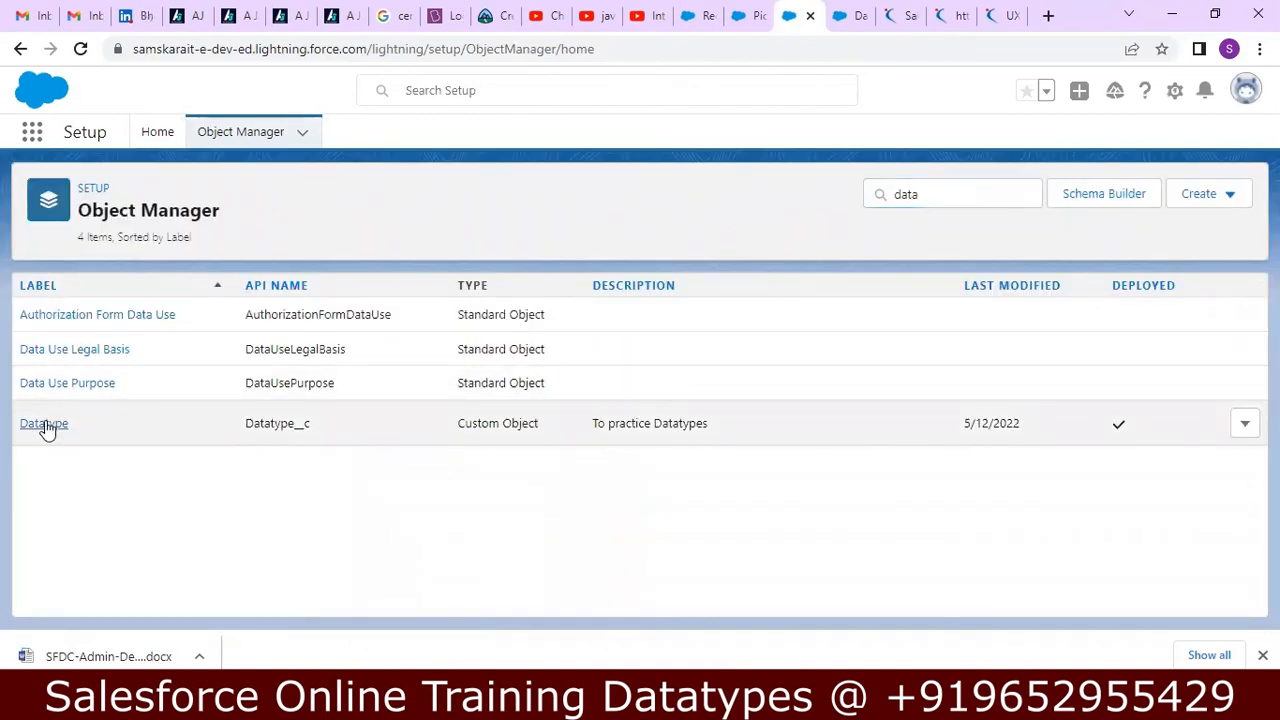
left_click(45, 428)
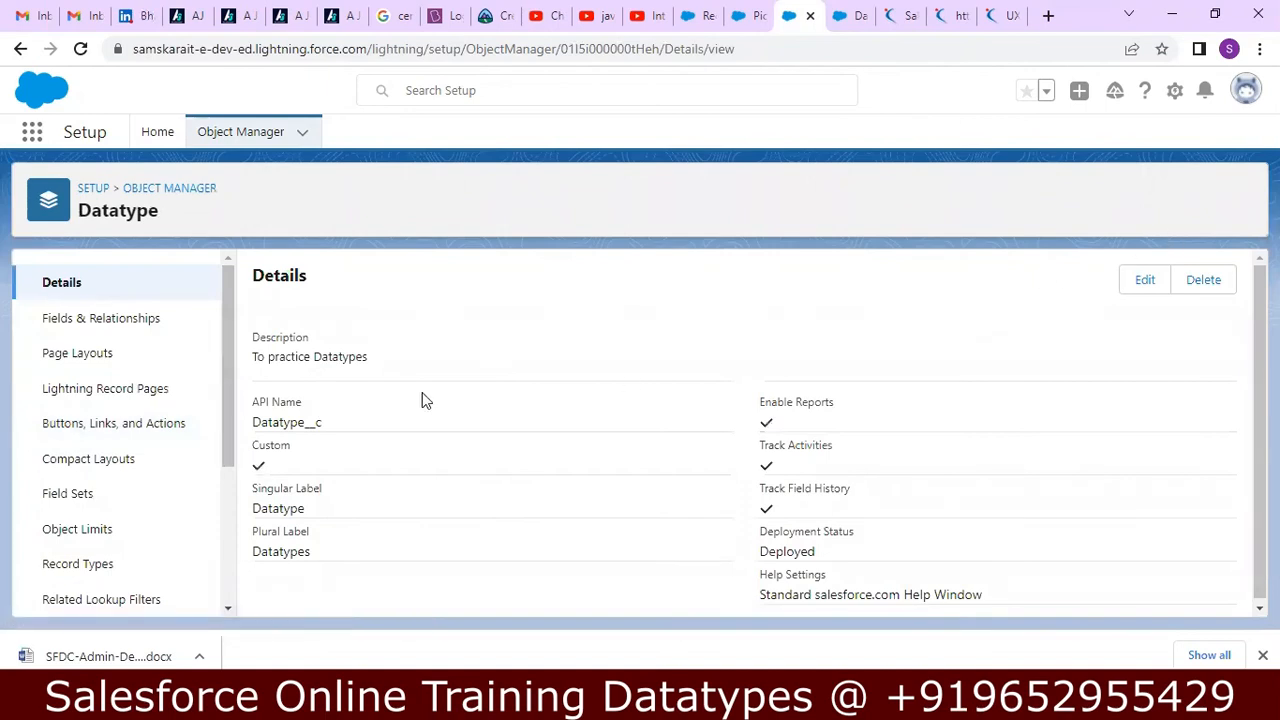
Start a new custom field on the Datatype object with Picklist (Multi-Select) as its data type.
left_click(145, 320)
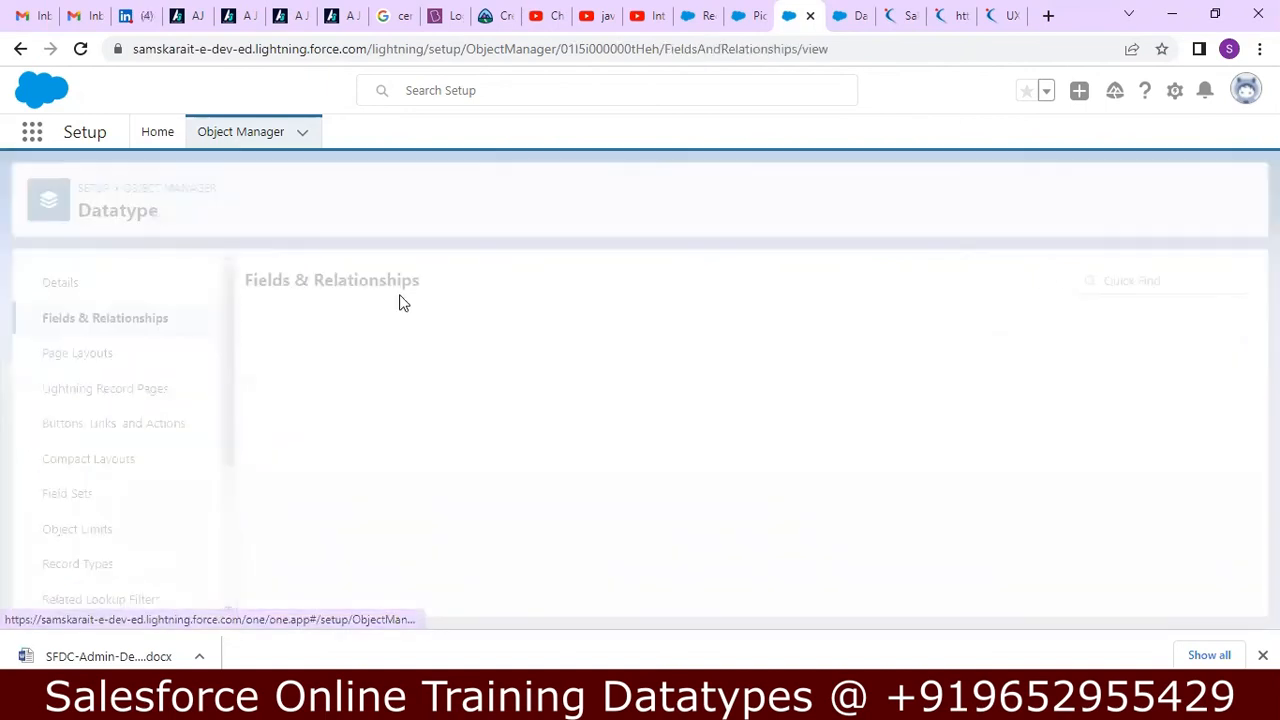
left_click(853, 285)
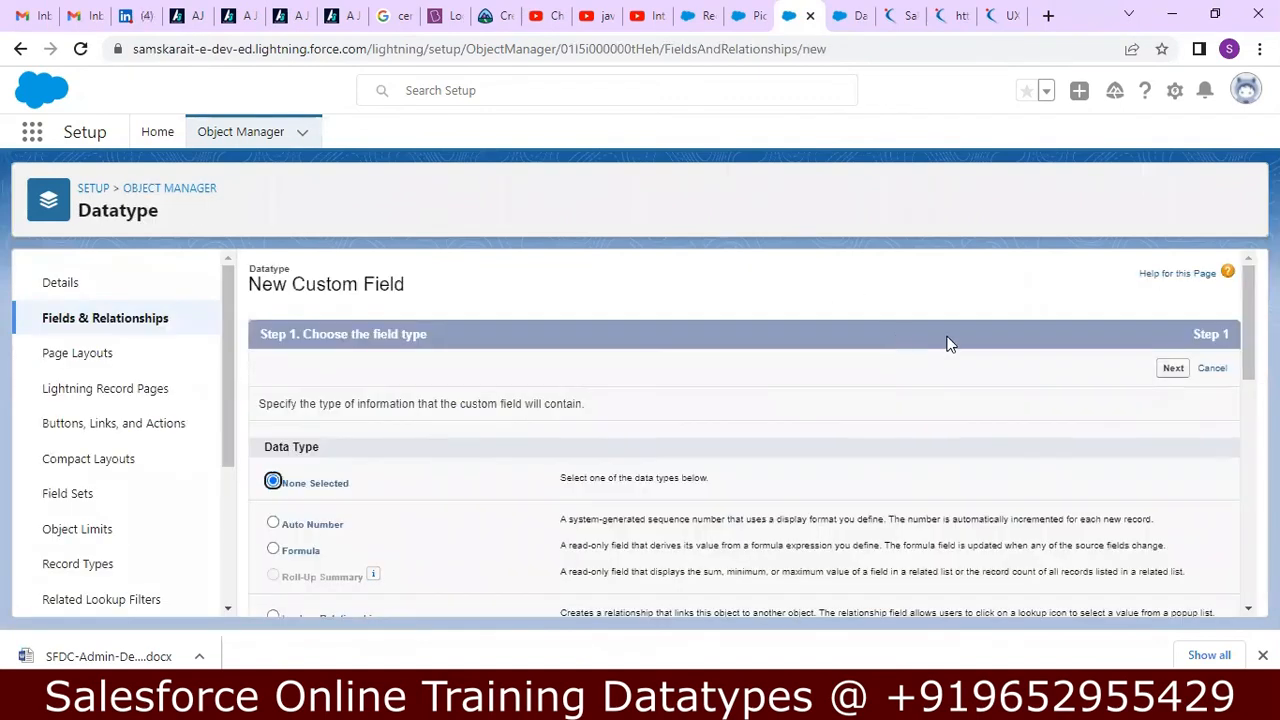
left_click_drag(1243, 326, 1241, 512)
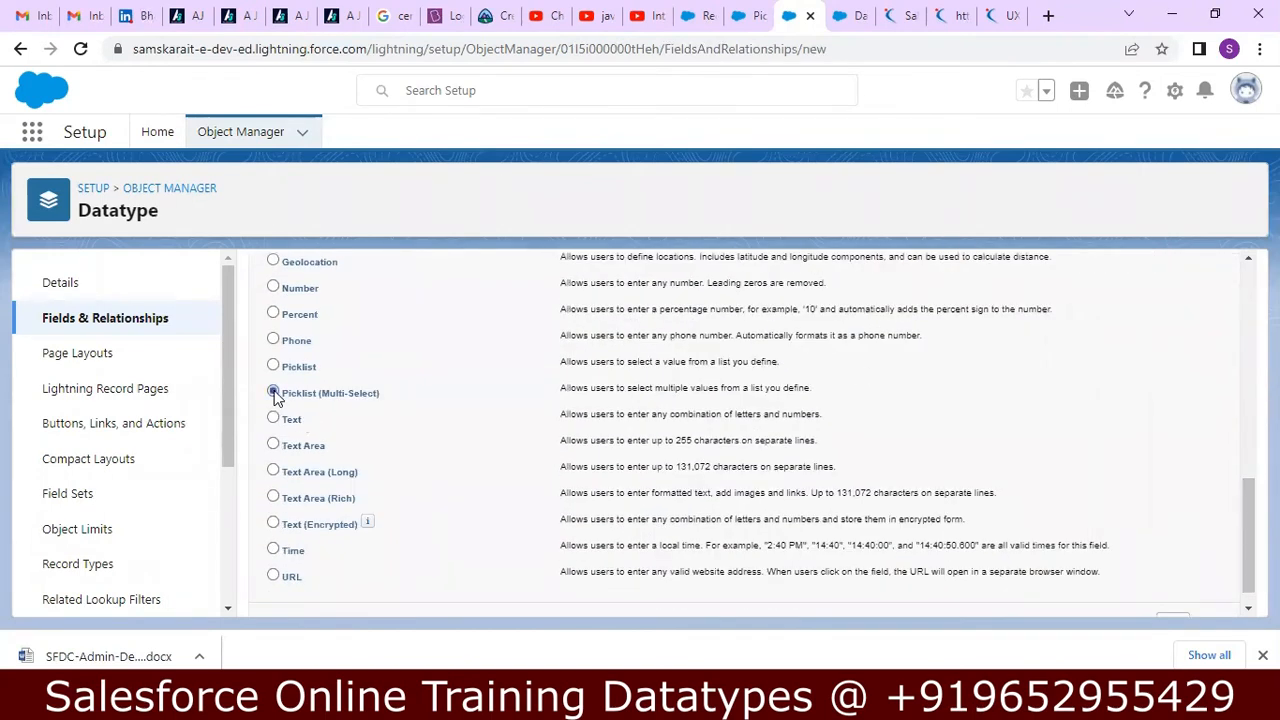
left_click_drag(1243, 507, 1239, 540)
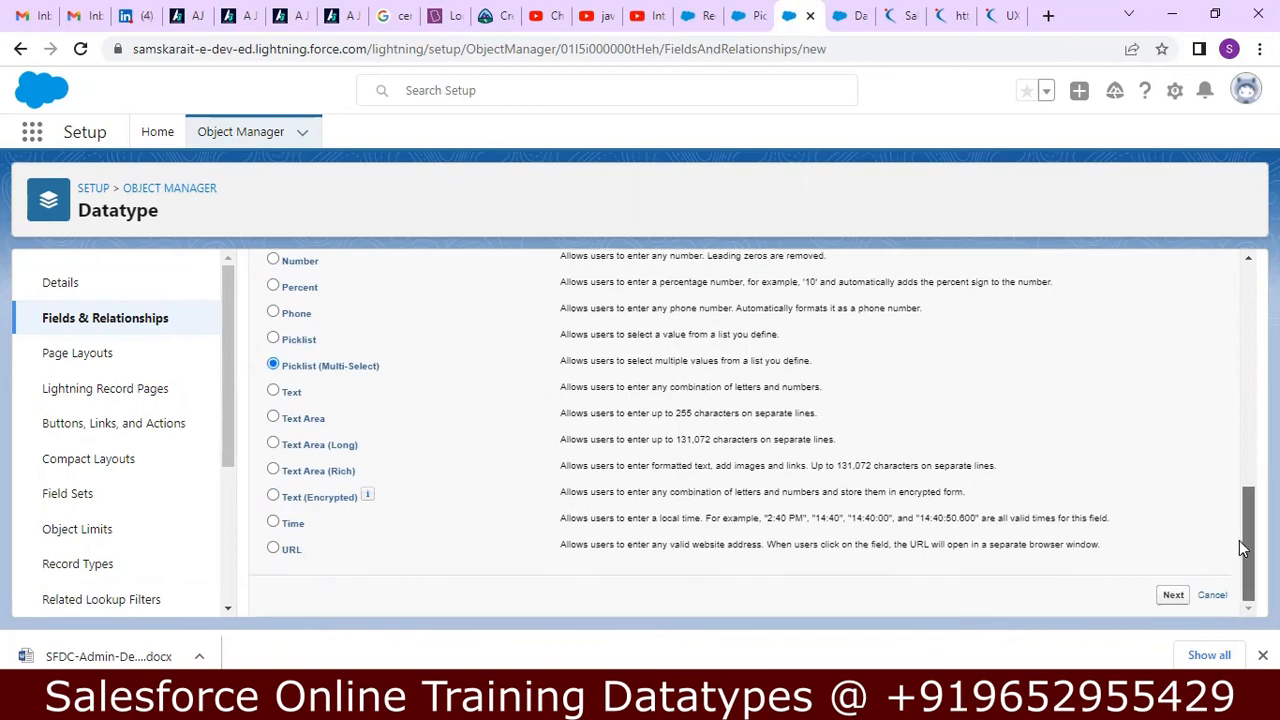
left_click(1174, 594)
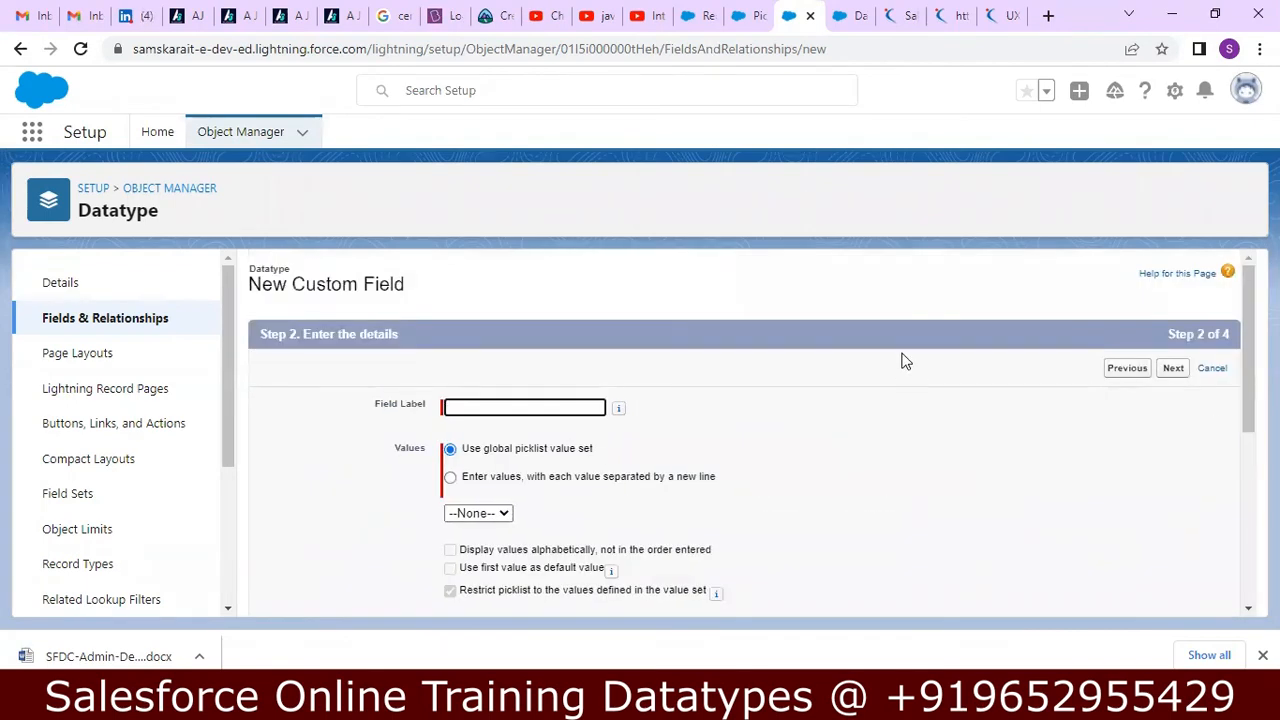
Label the new field PicklistMultiSelect.
type("Picklist")
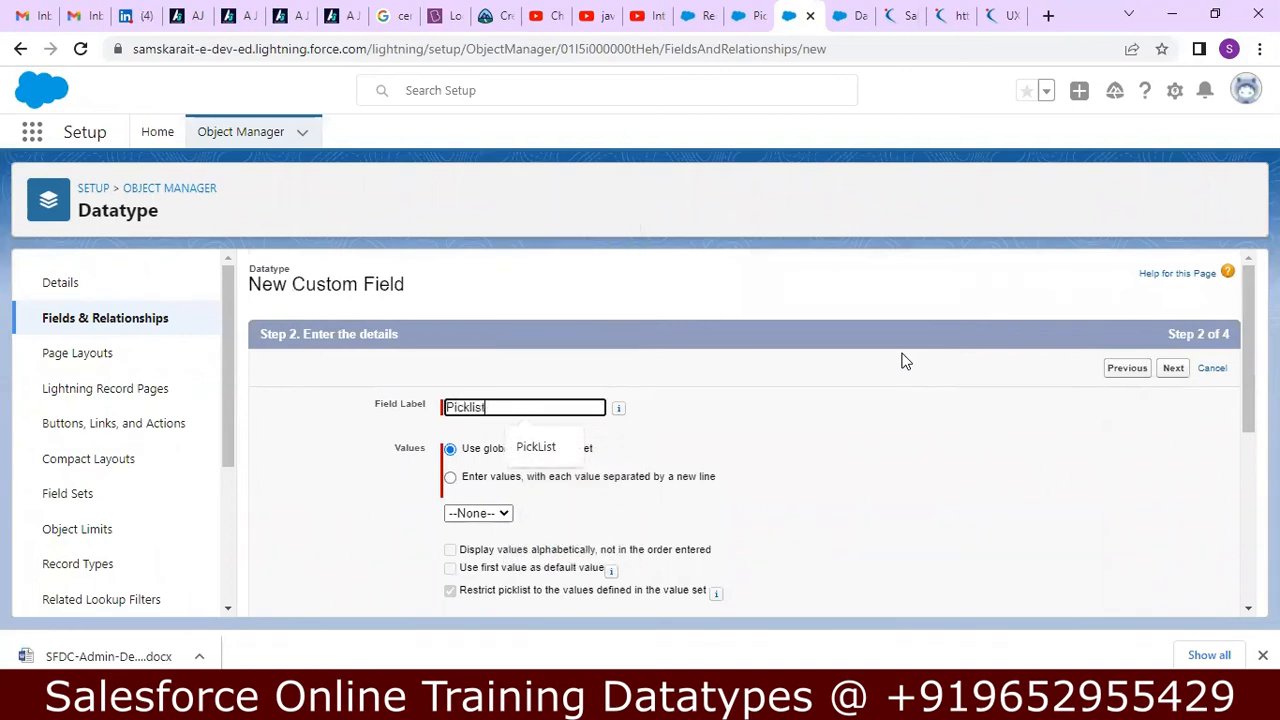
type("MultiSelect")
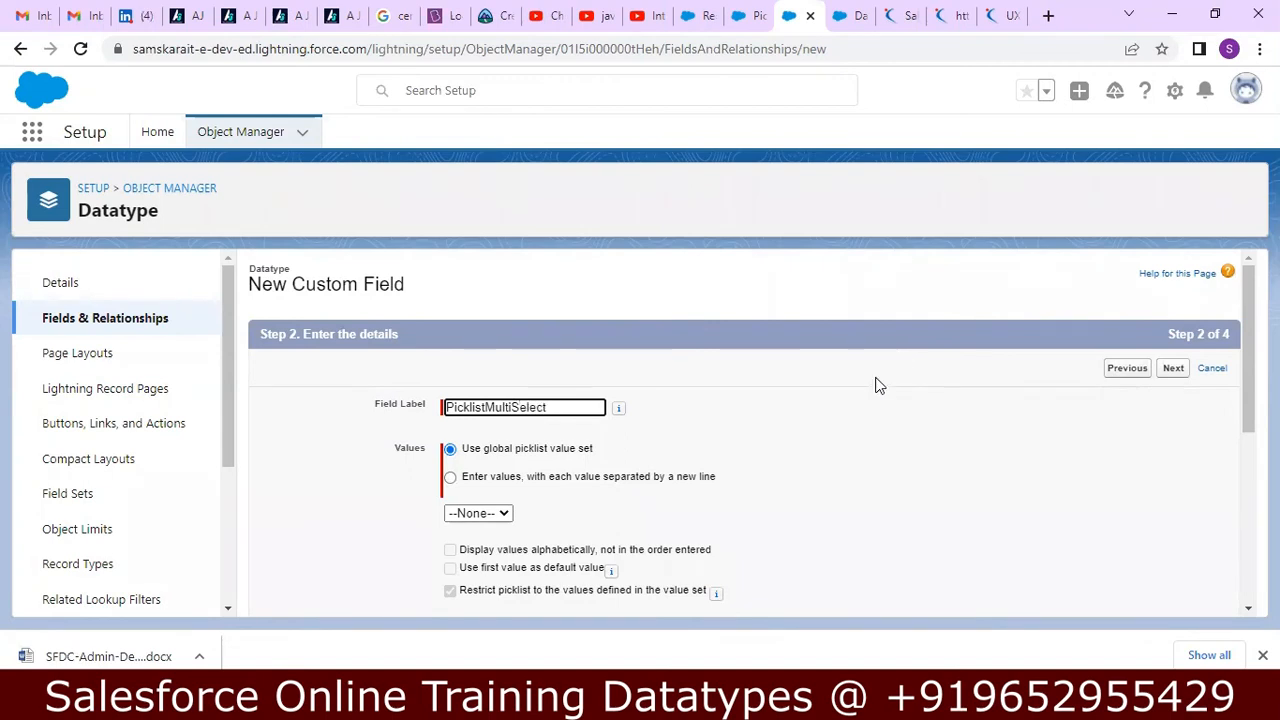
Define the field's own picklist values, one per line: Admin, Development, Apex and Visualforce.
left_click(452, 479)
left_click(515, 553)
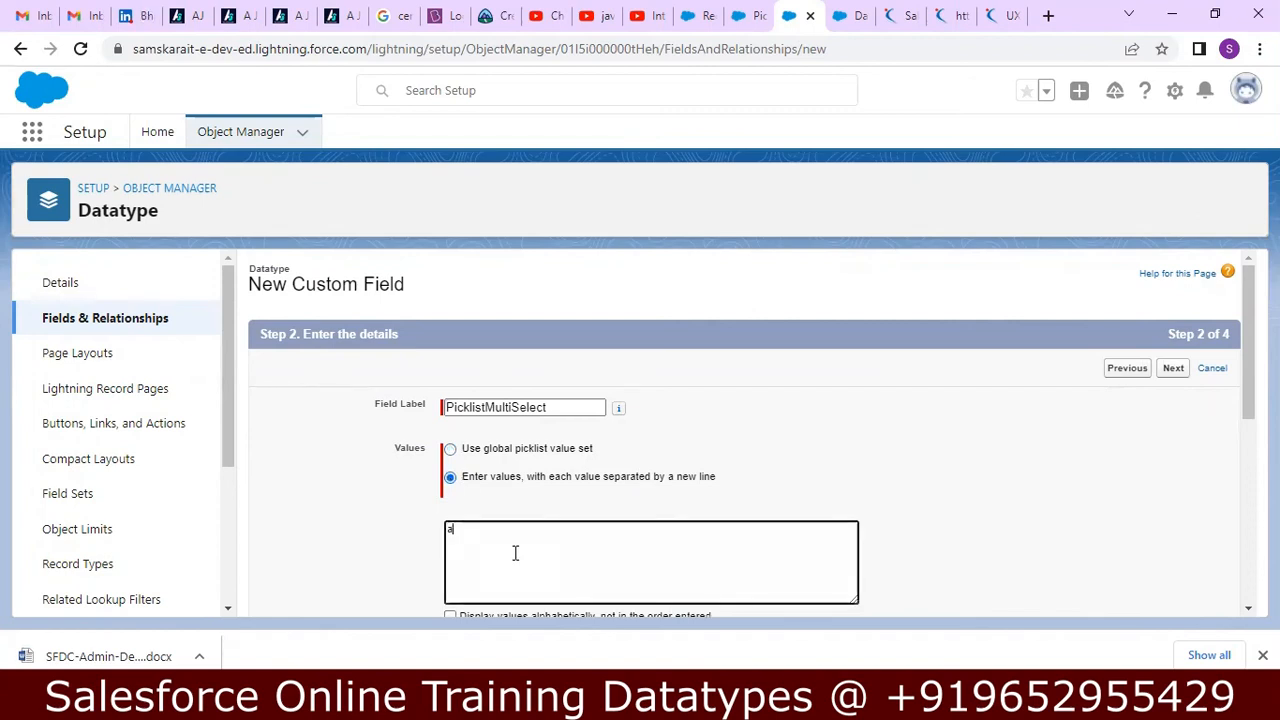
type("Admin")
key("Return")
type("Development ")
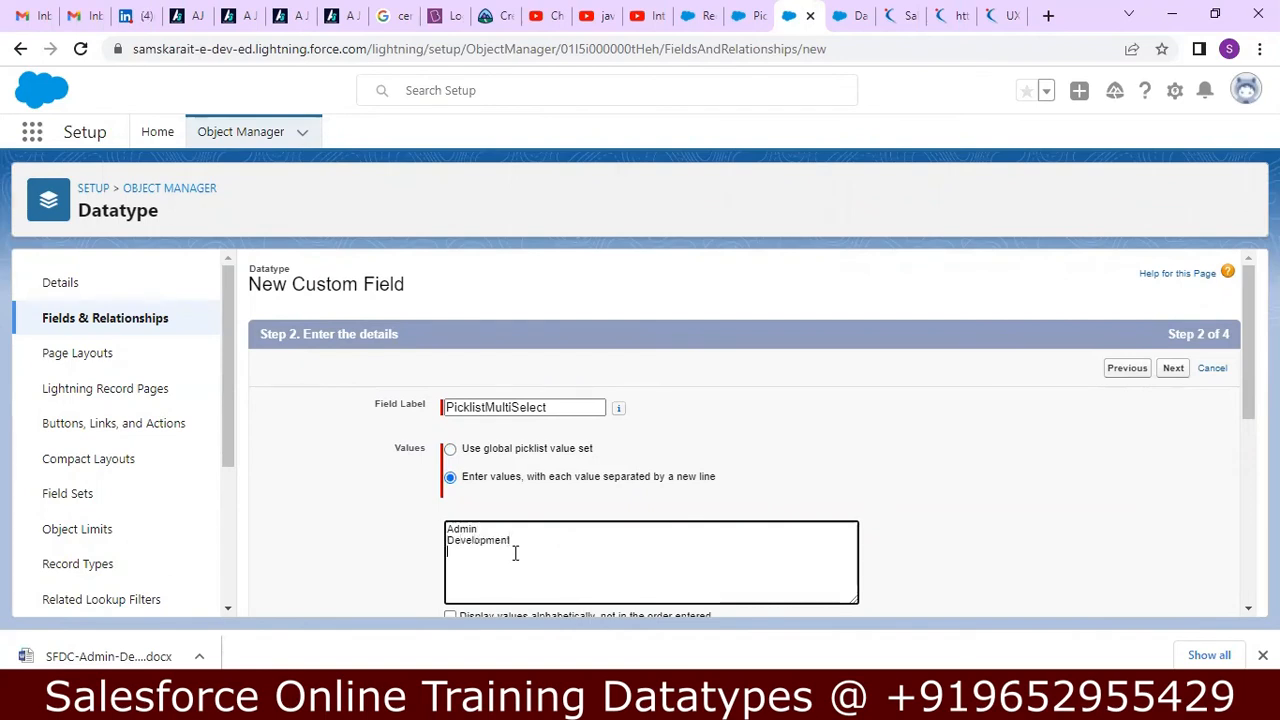
type("Apex")
key("BackSpace")
key("BackSpace")
type("isualforce")
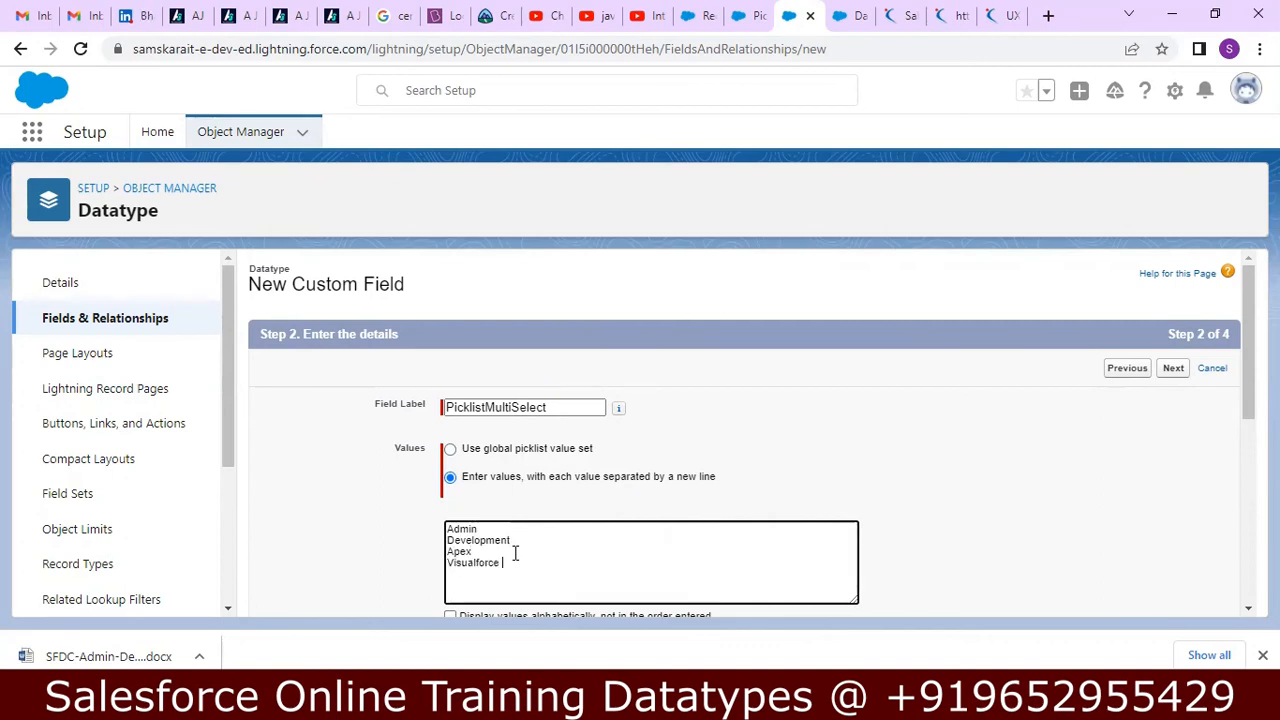
scroll(750, 430, "down", 2)
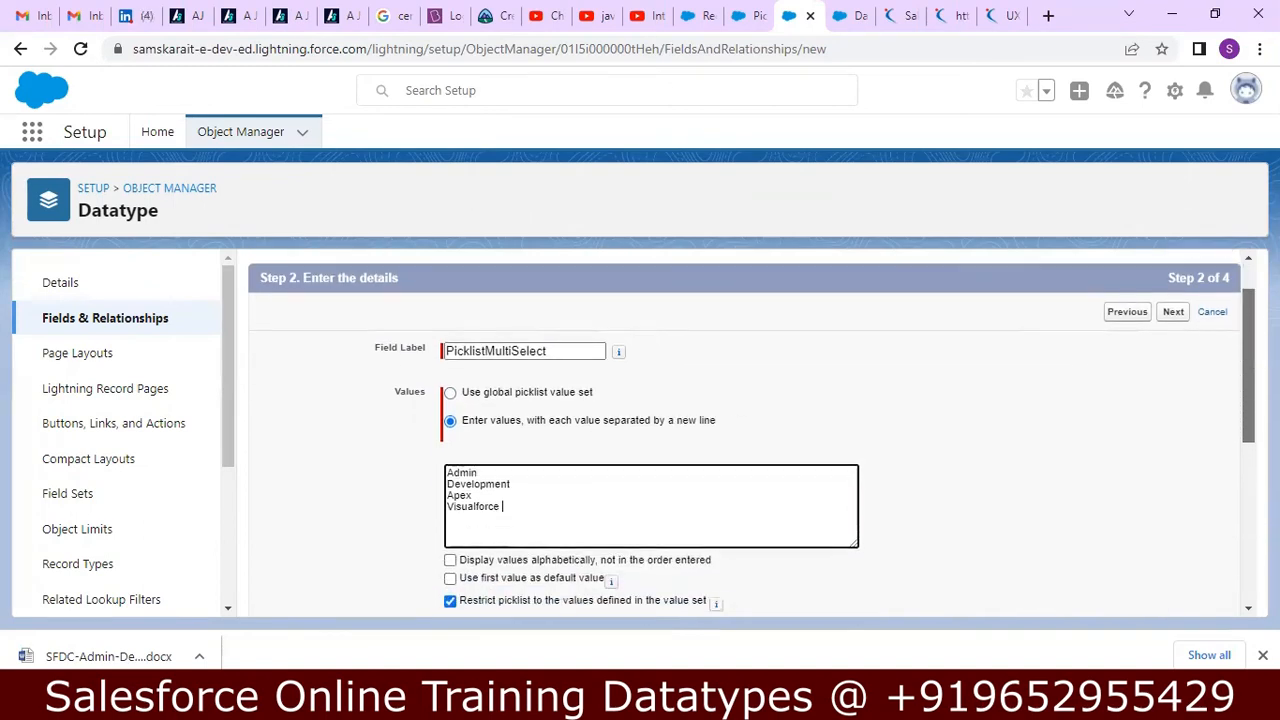
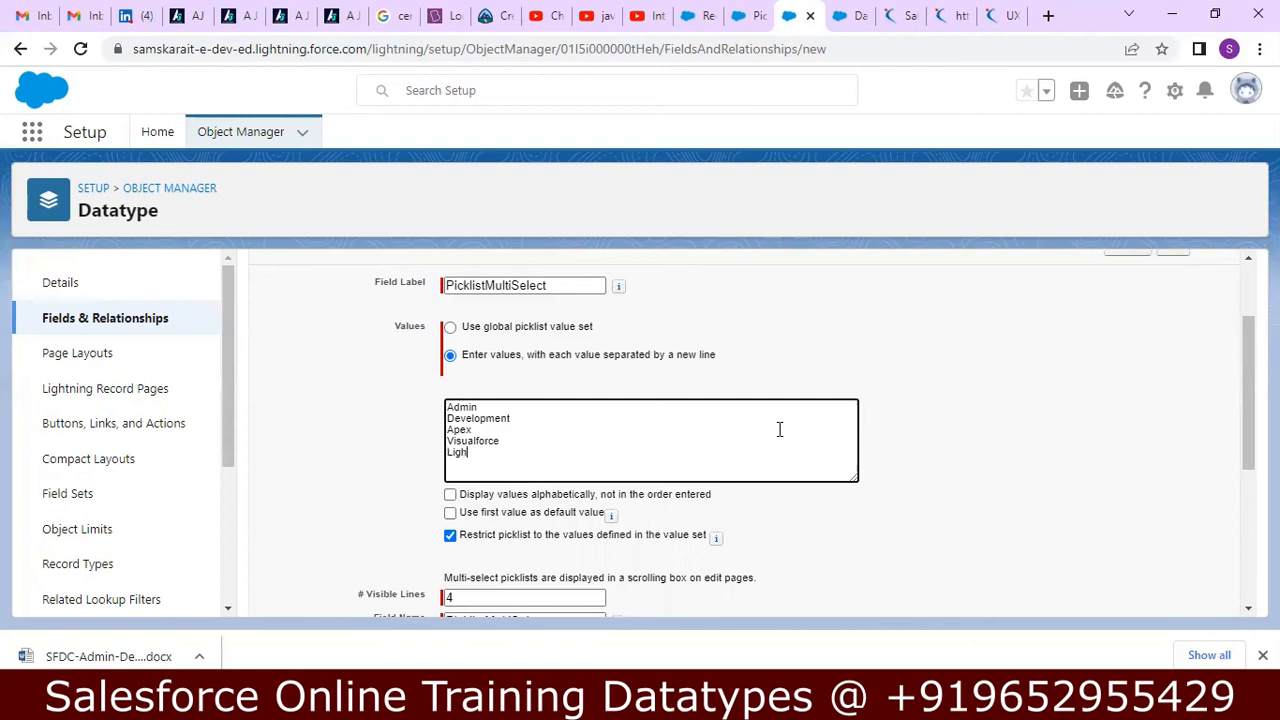
Complete the picklist value list with Lightning, Javascript and LWC, each on its own line.
key("Return")
type("Javascript")
key("Return")
type("LWC")
Enter "Select Multiple Values" as both the description and the help text of the PicklistMultiSelect field.
left_click_drag(1246, 452, 1188, 469)
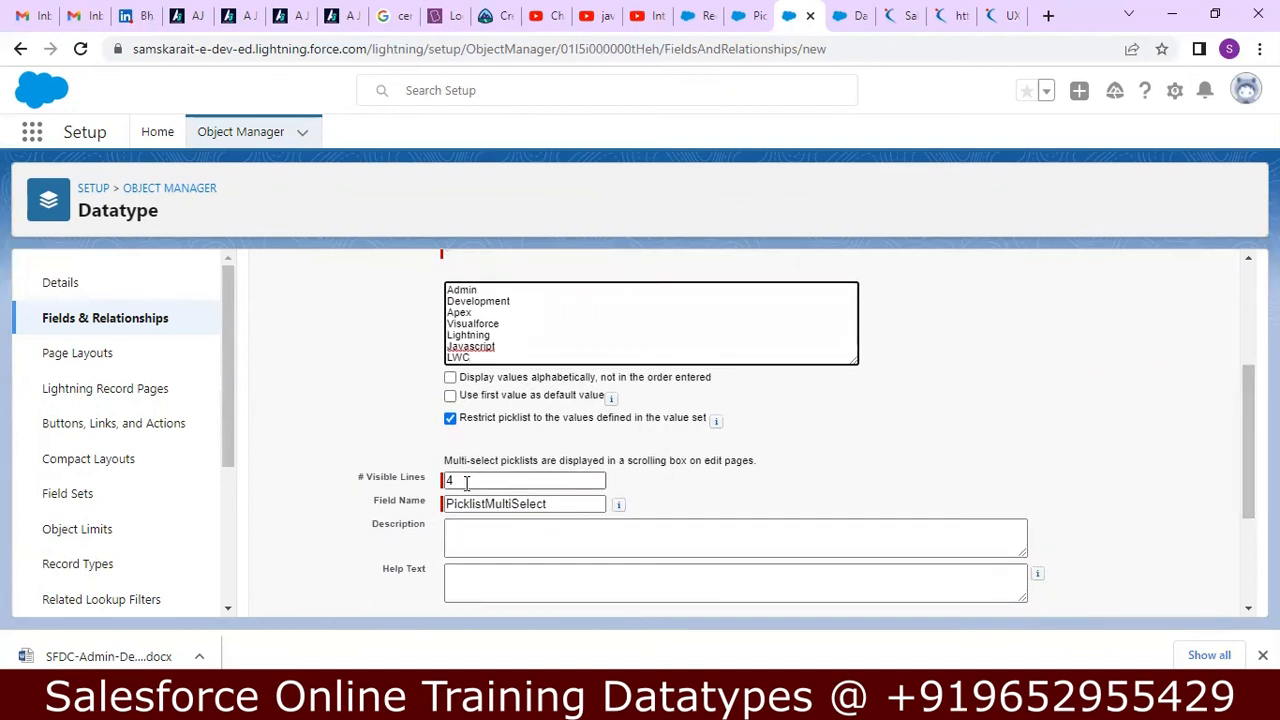
left_click(489, 532)
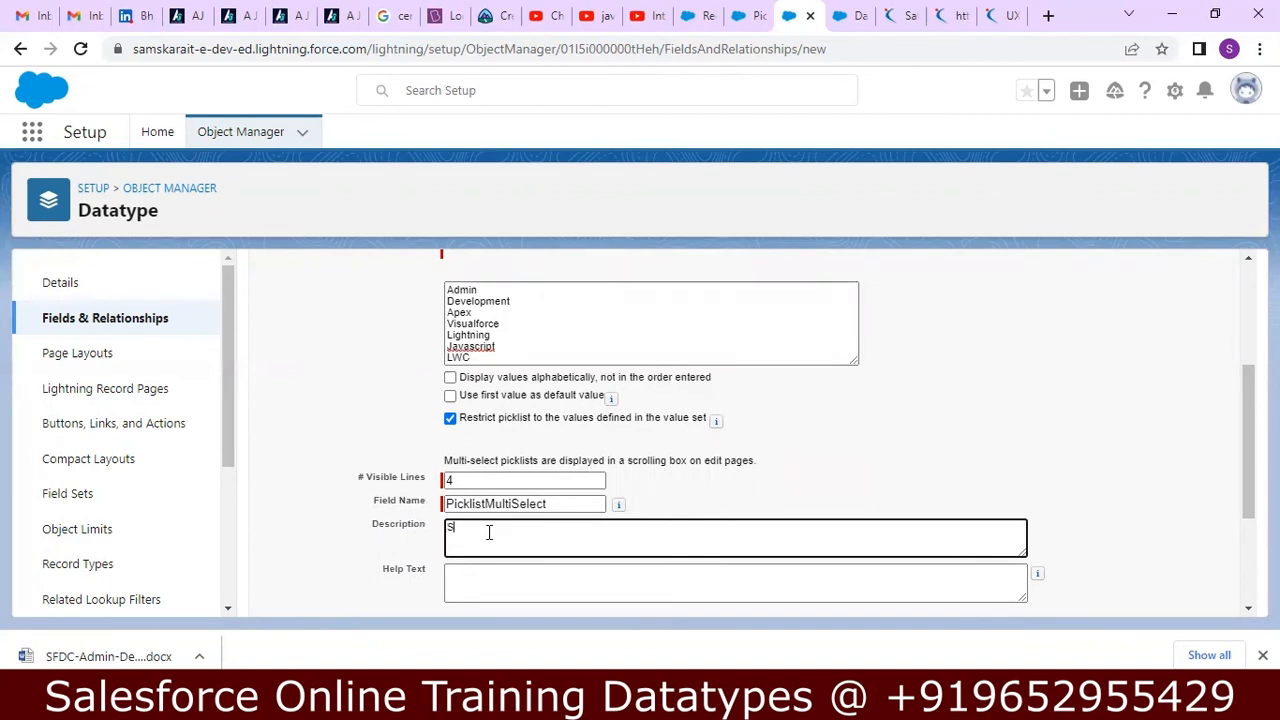
type("Select Multiple Values")
key("Tab")
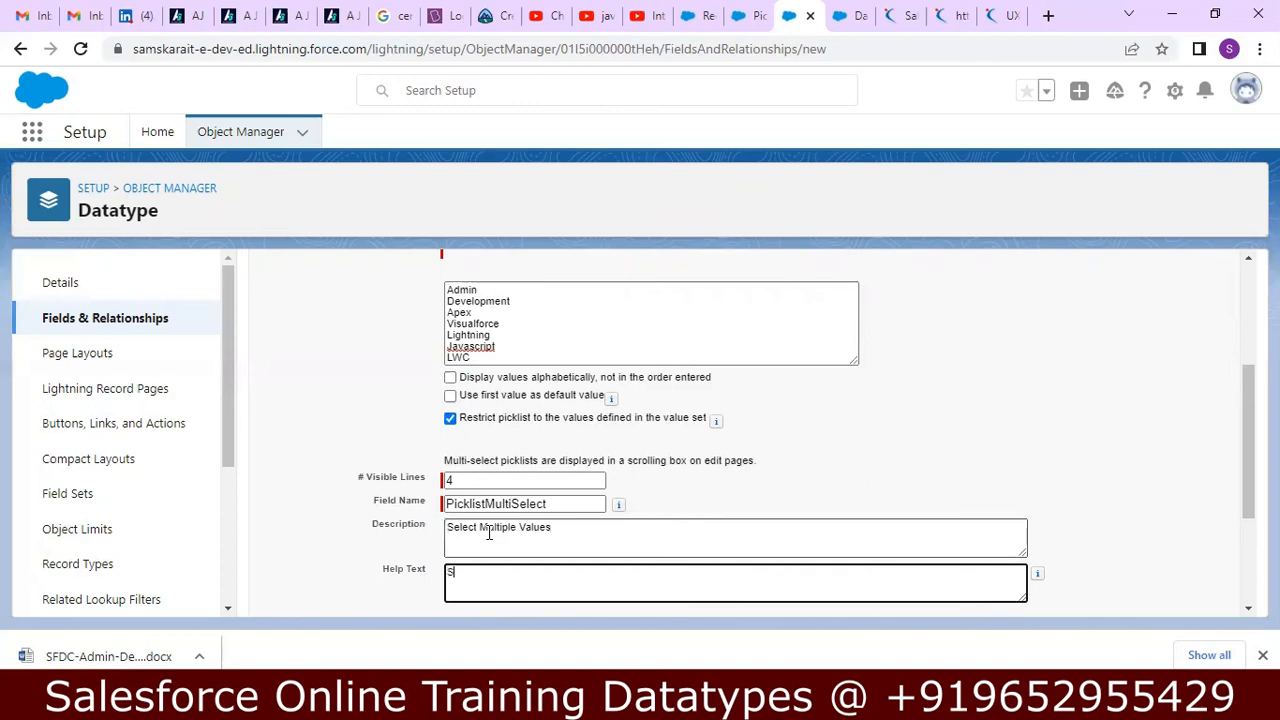
type("Select Multiple Values")
Save the PicklistMultiSelect field with the default field-level security and the Datatype Layout page layout.
left_click_drag(1234, 429, 1241, 526)
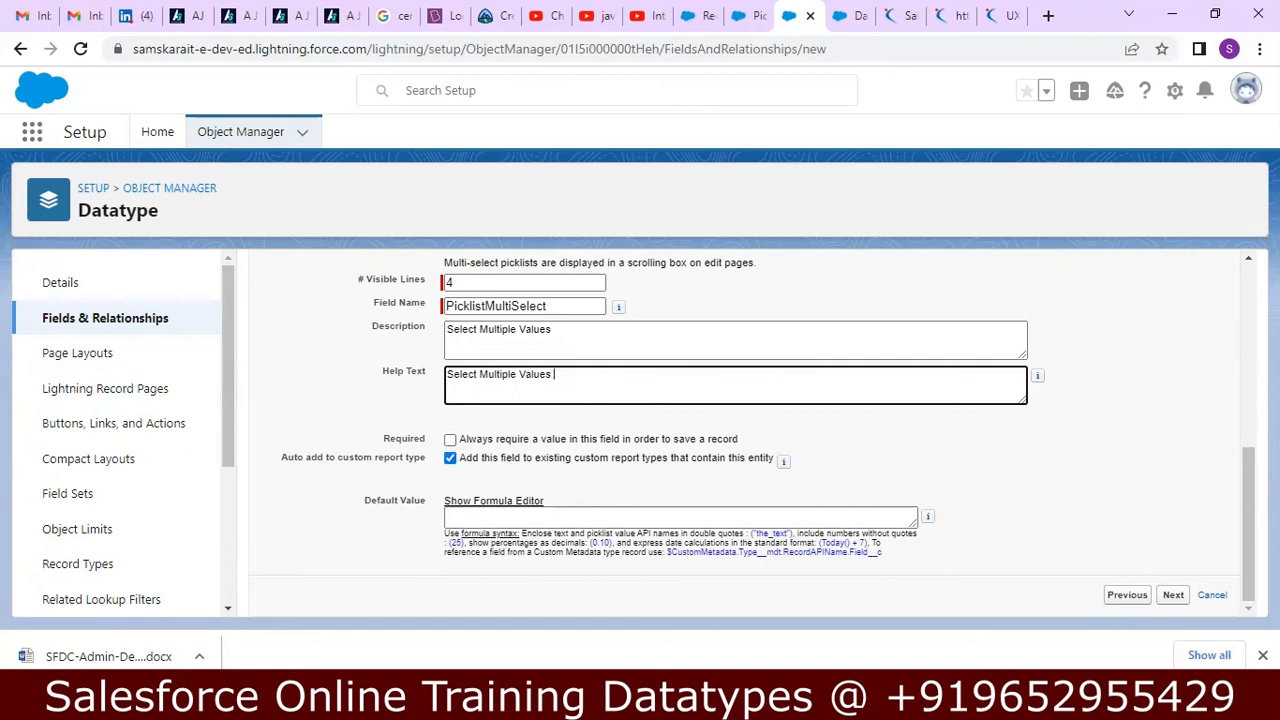
left_click(1176, 596)
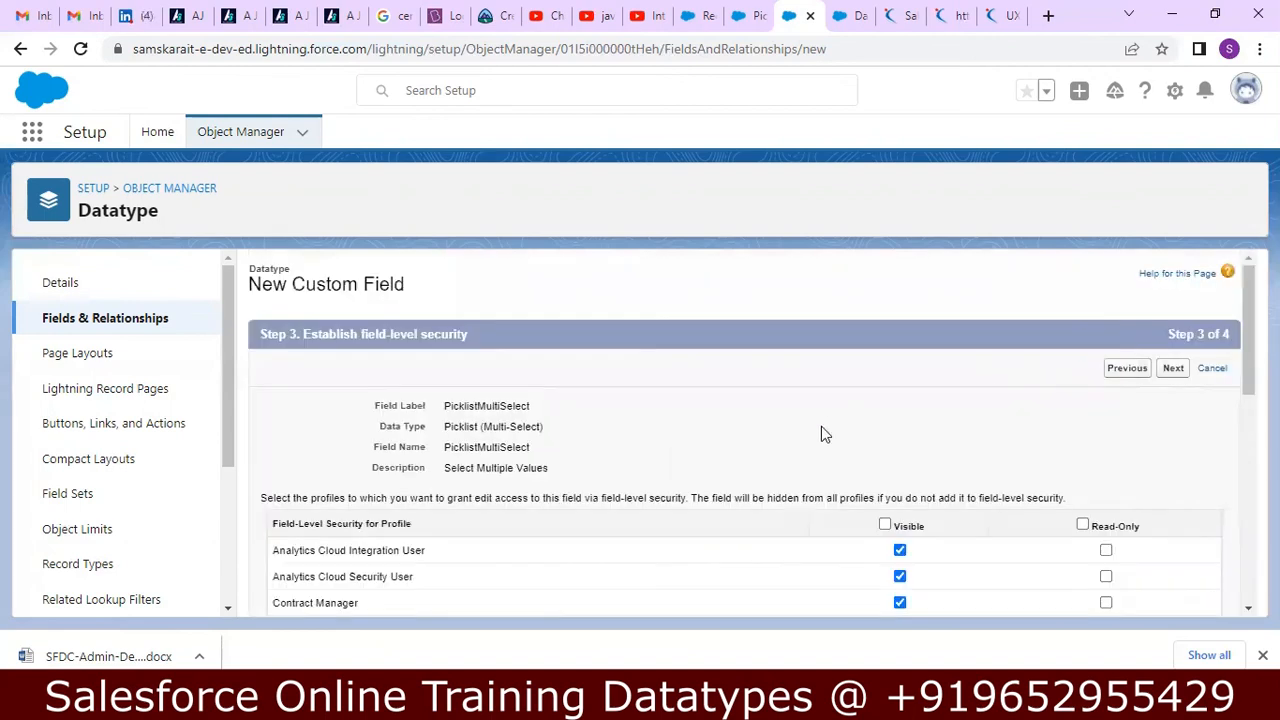
left_click(1174, 369)
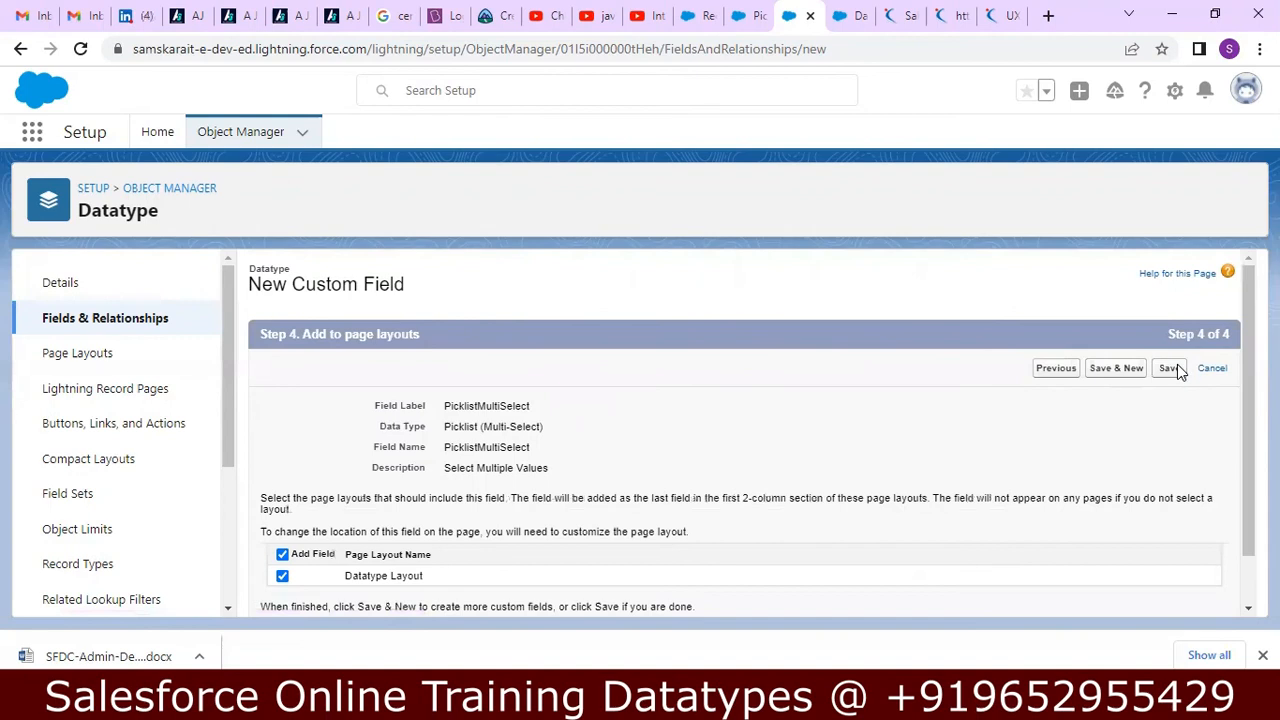
left_click(1175, 366)
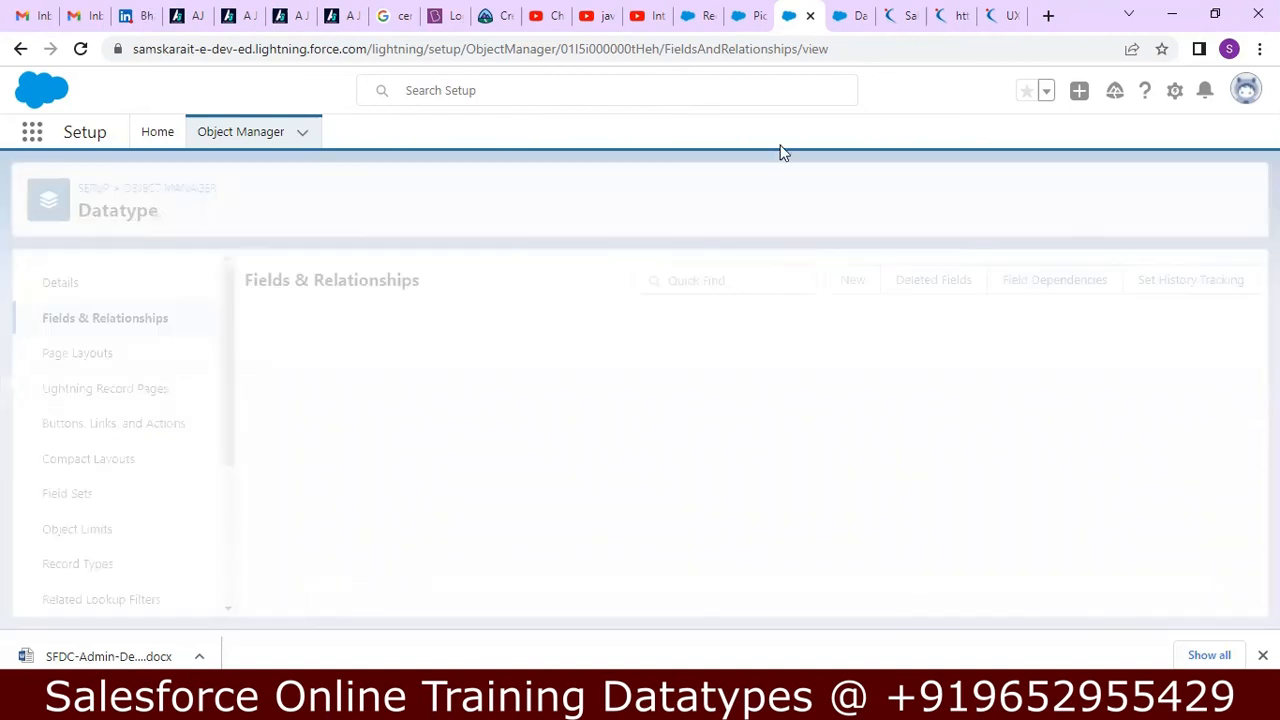
Switch to Salesforce Classic and start a new Datatype record.
left_click(1173, 95)
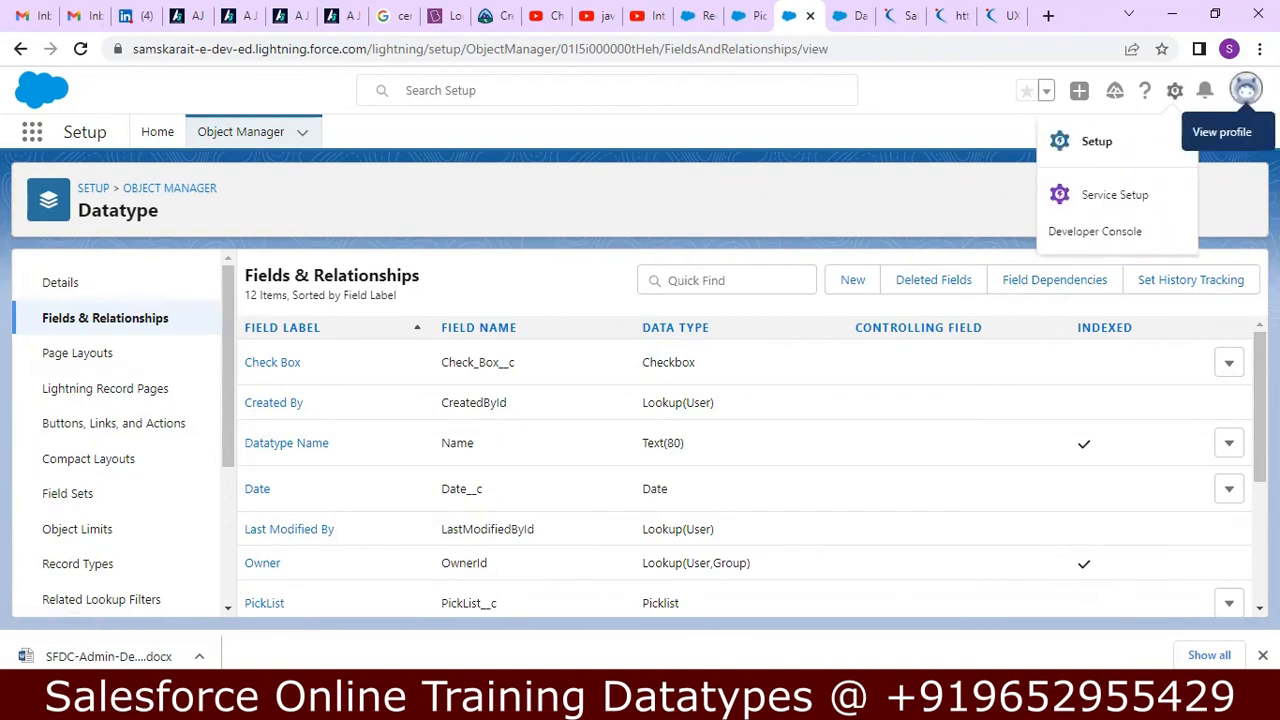
left_click(1245, 90)
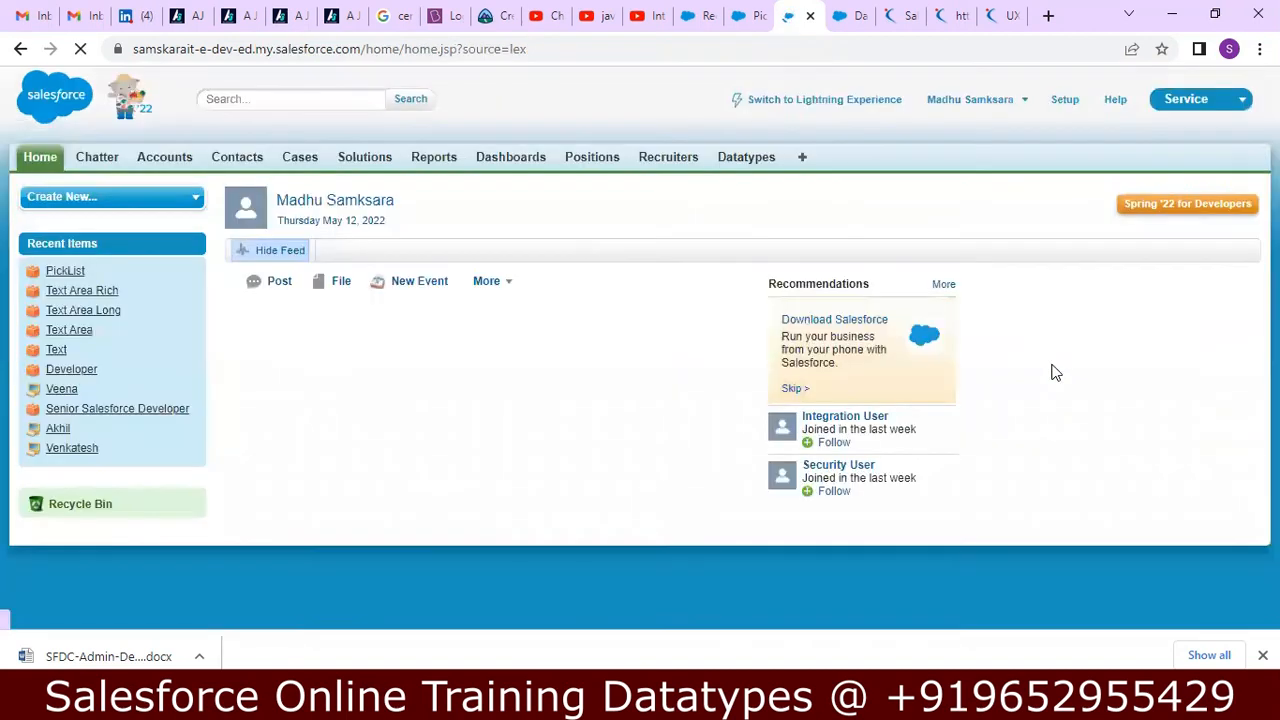
left_click(752, 160)
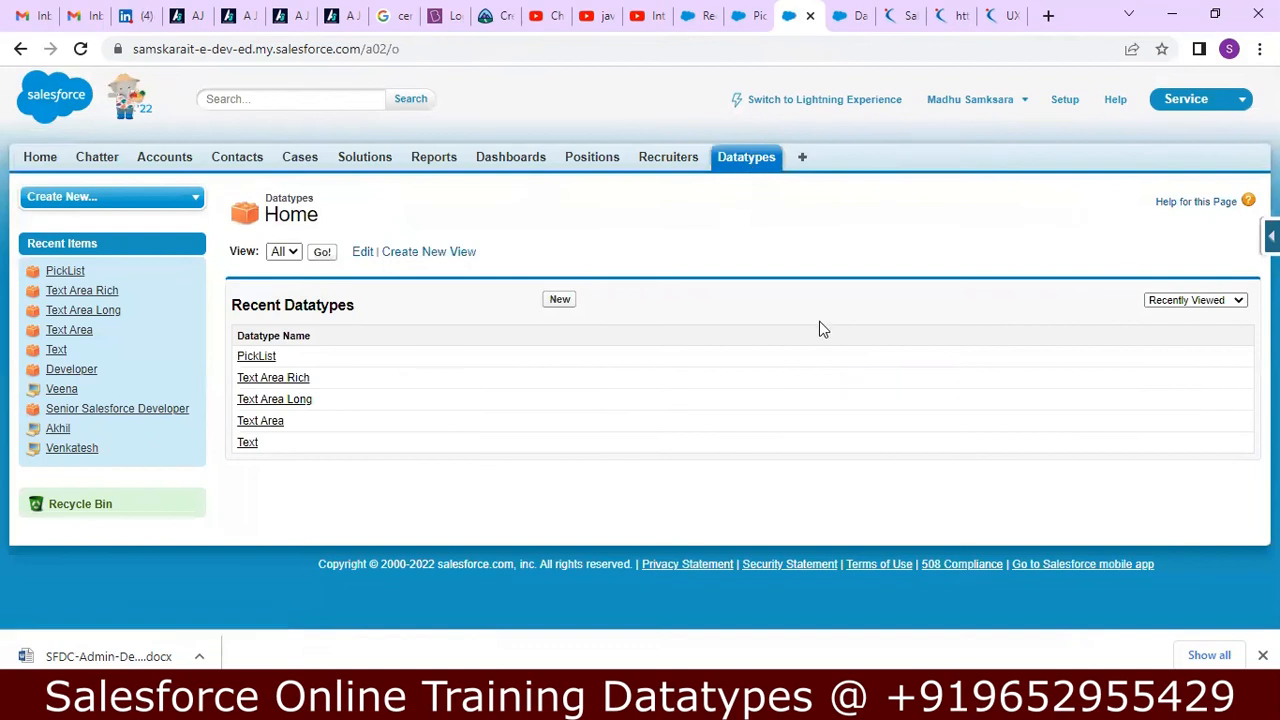
left_click(561, 301)
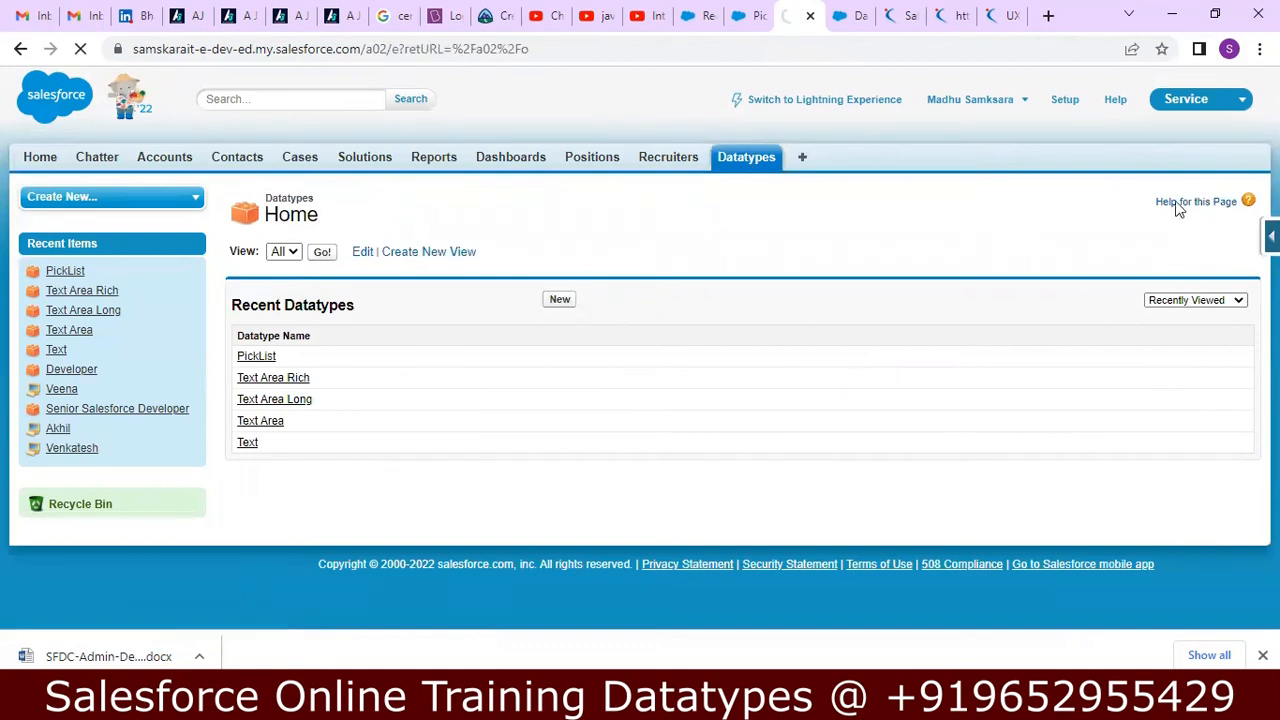
Choose Admin, Development and Lightning for PicklistMultiSelect in the new Datatype record.
scroll(1223, 509, "down", 6)
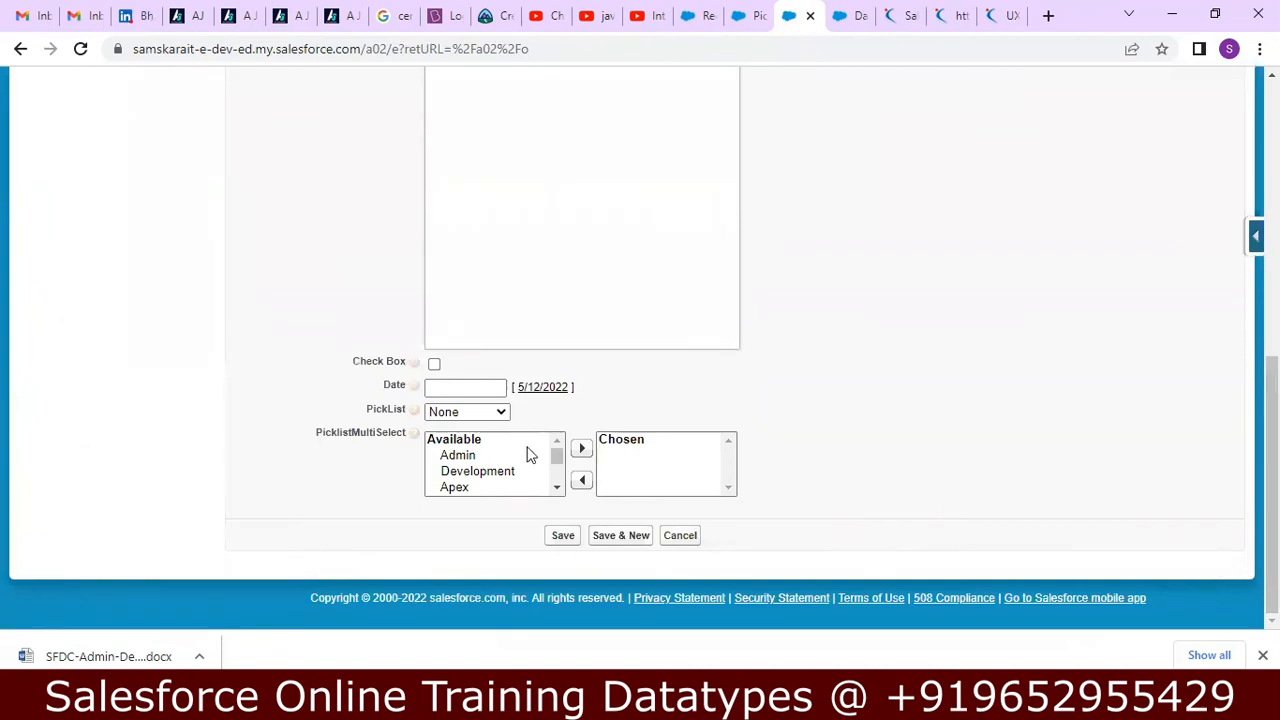
left_click(474, 459)
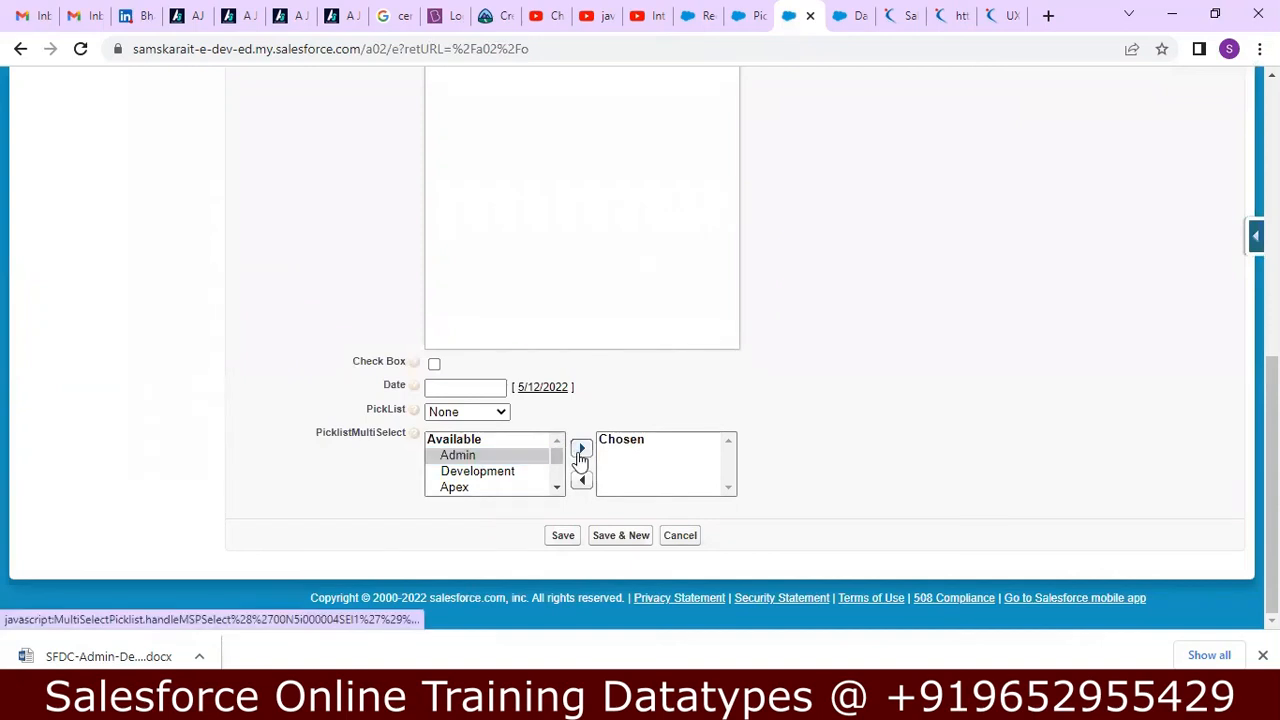
left_click(581, 448)
left_click(475, 457)
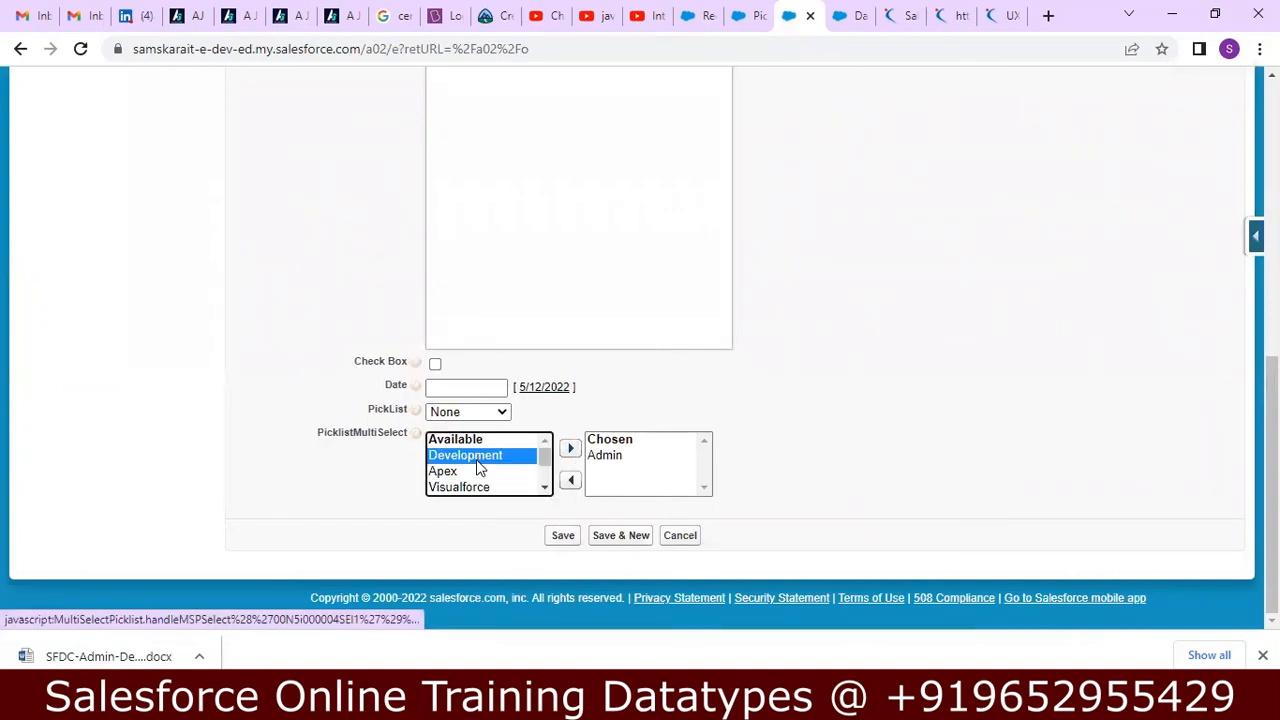
left_click(570, 452)
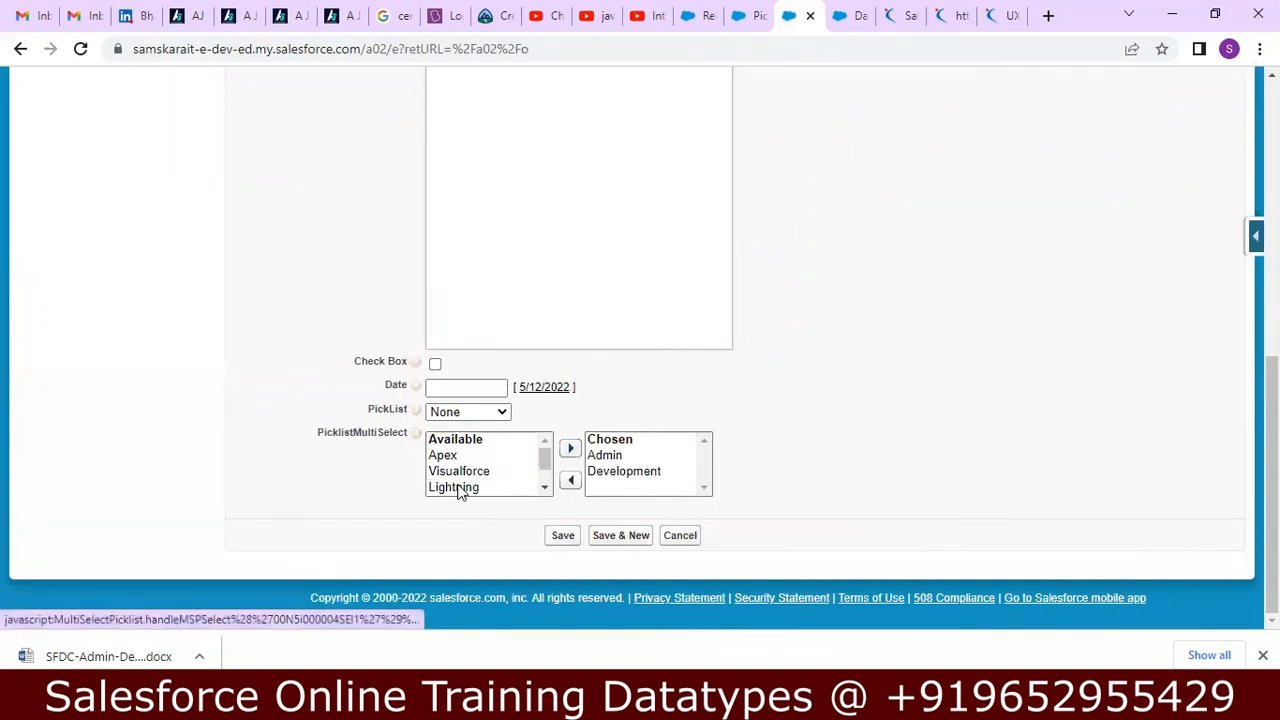
left_click(458, 488)
left_click(570, 452)
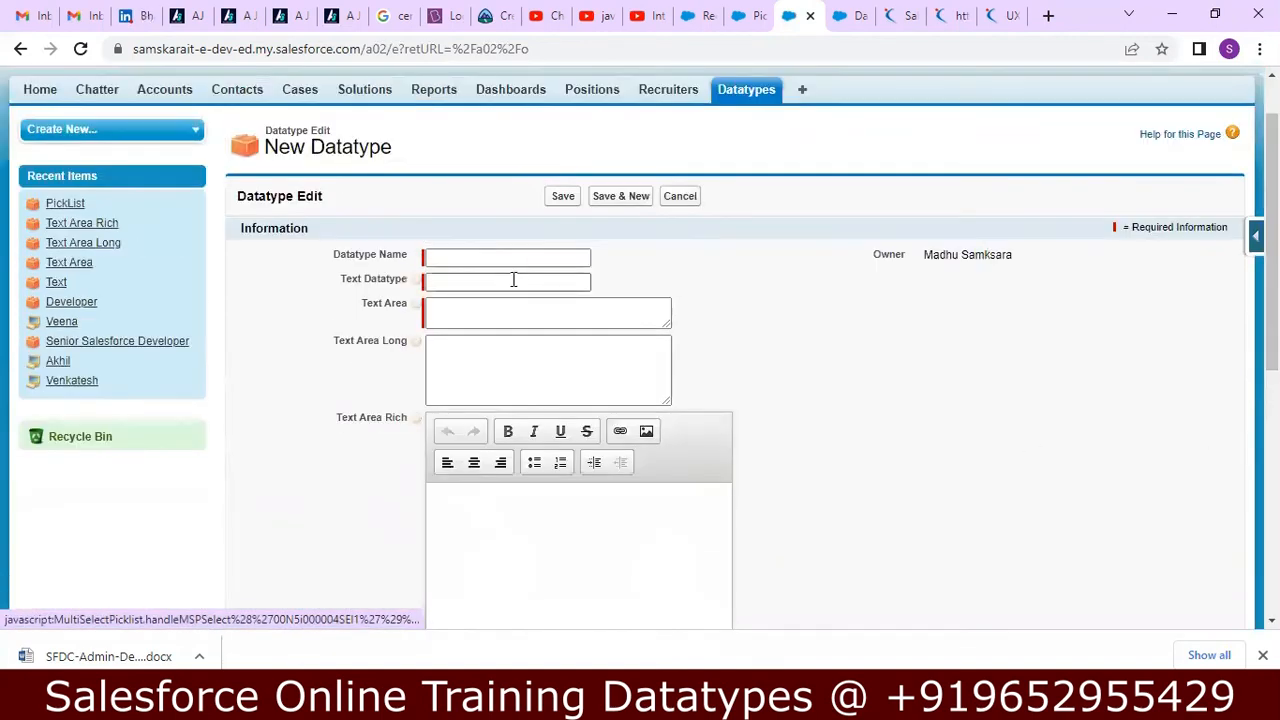
Name the new Datatype record Multipicklist.
left_click(503, 256)
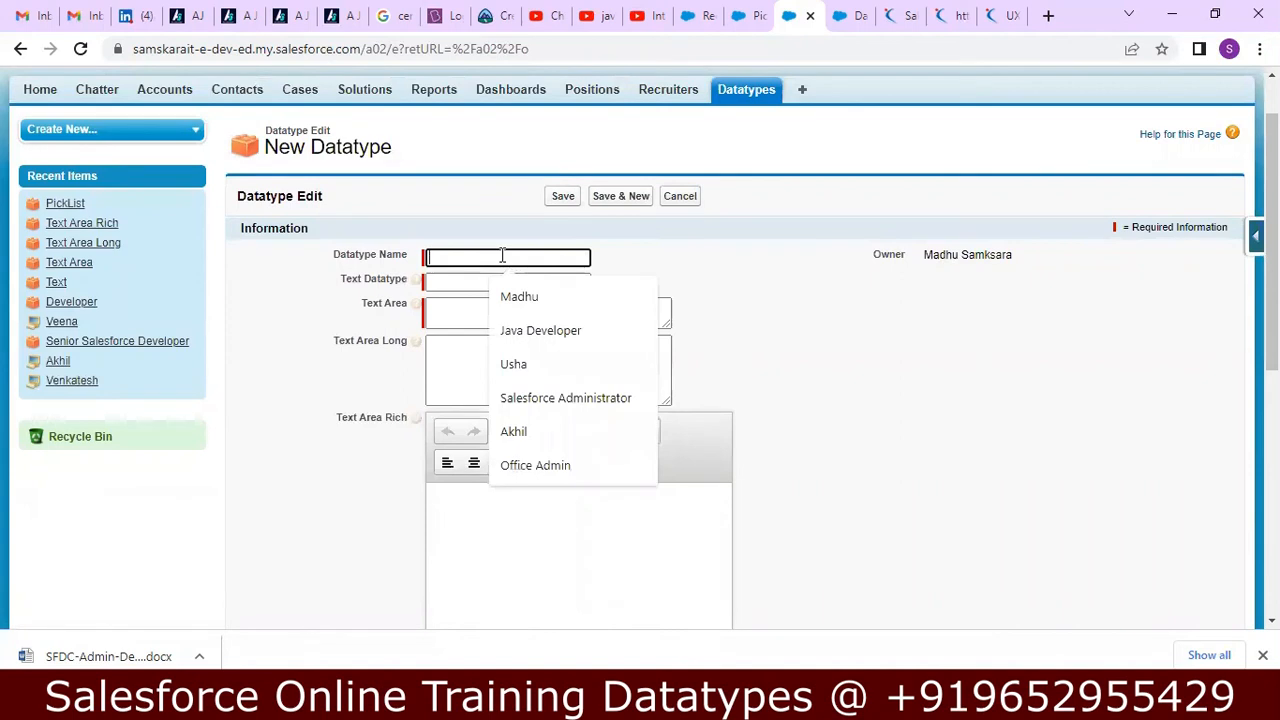
type("Multip")
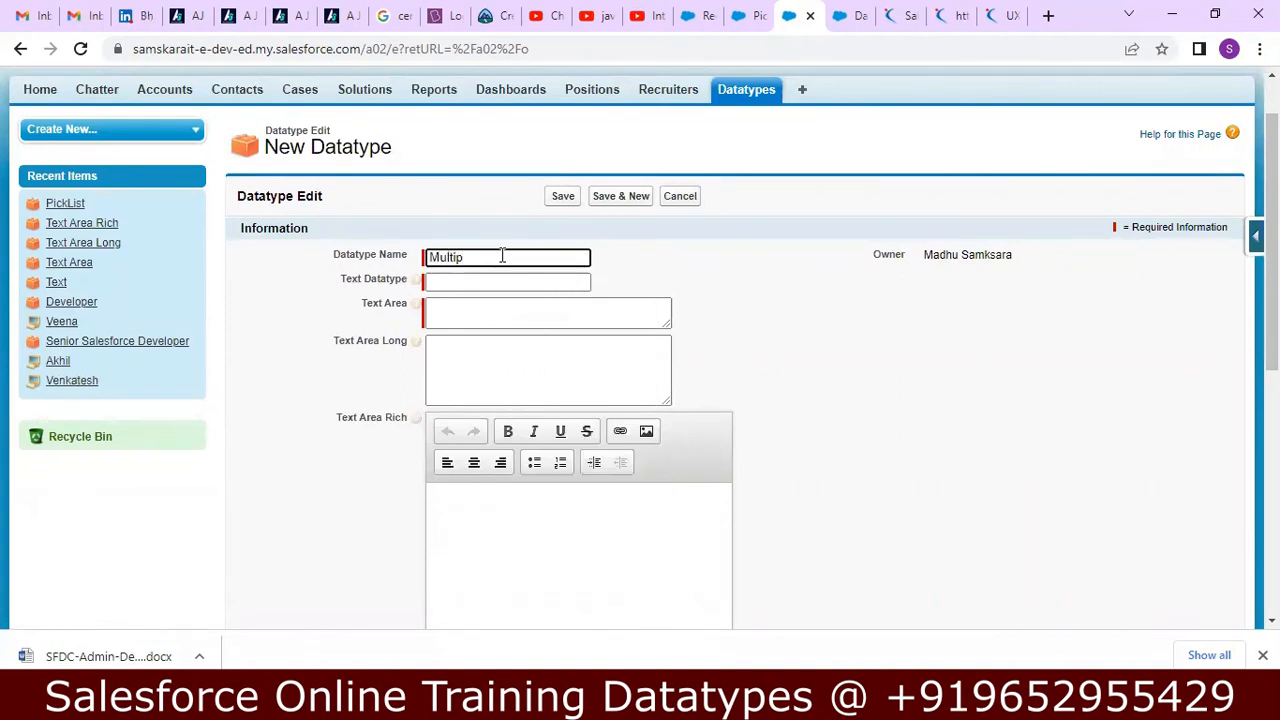
type("icklist")
key("Tab")
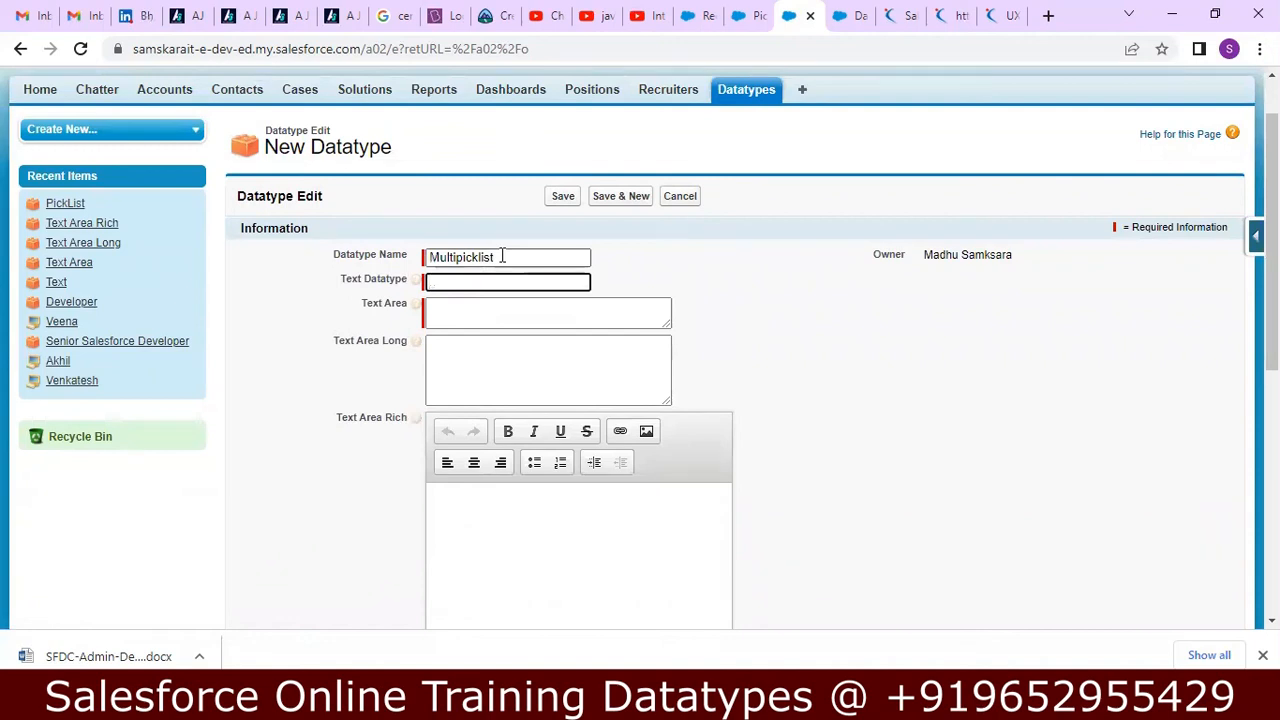
Fill in Text Datatype with DJ, Text Area with DJFKL, Text Area Long with DF and Text Area Rich with AAA.
key("Tab")
type("DJFKL")
key("Tab")
type("DF")
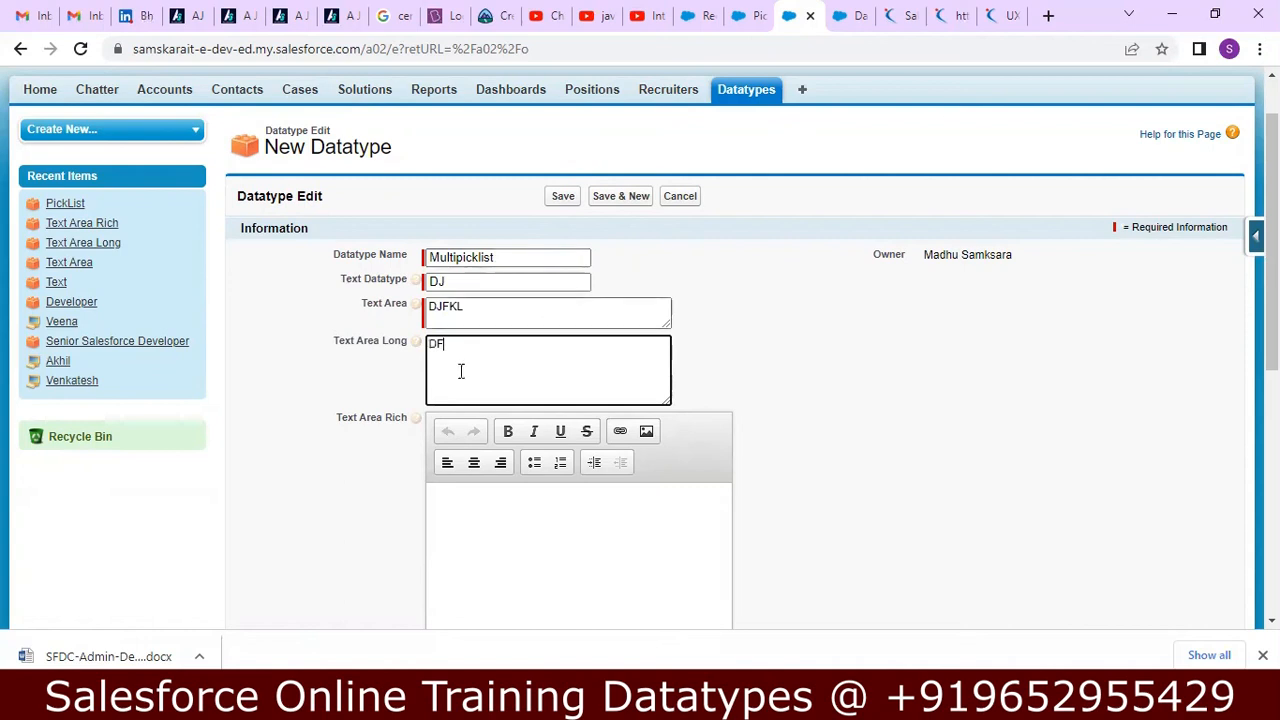
left_click(476, 491)
type("AAA")
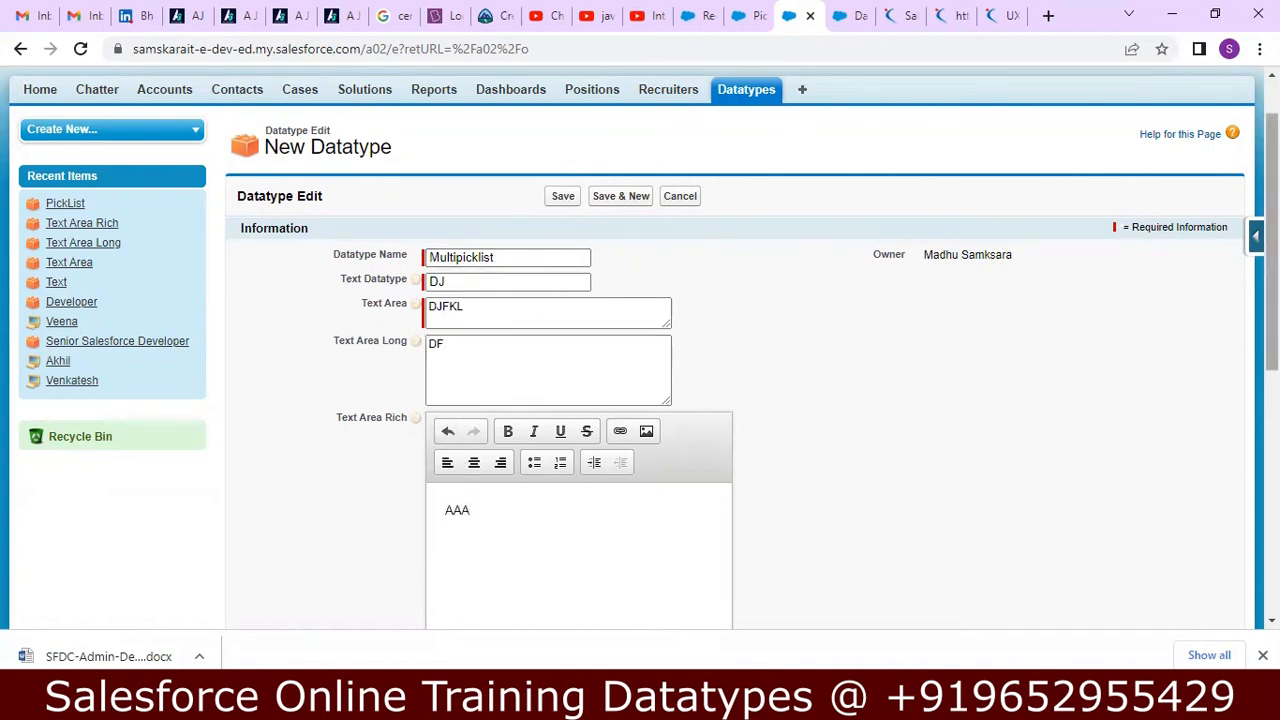
Enable Check Box, leave the date empty, and save the Multipicklist record.
scroll(737, 129, "down", 1)
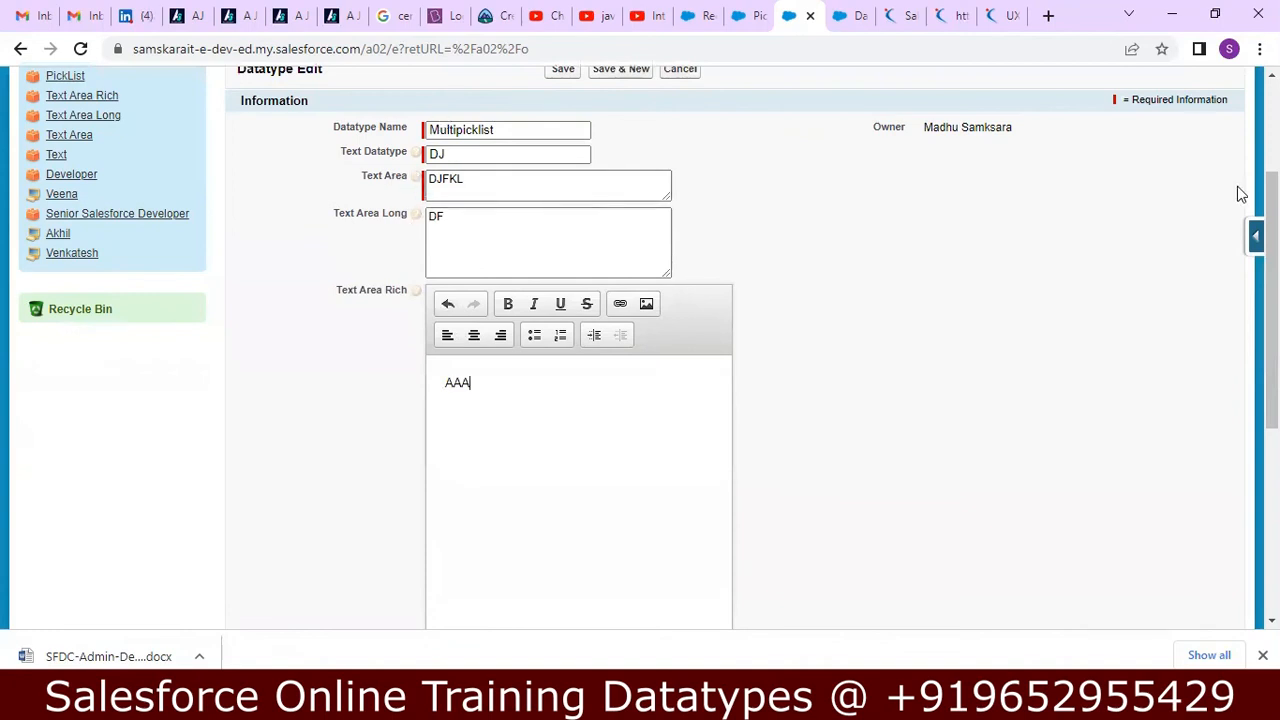
left_click_drag(1272, 206, 1272, 398)
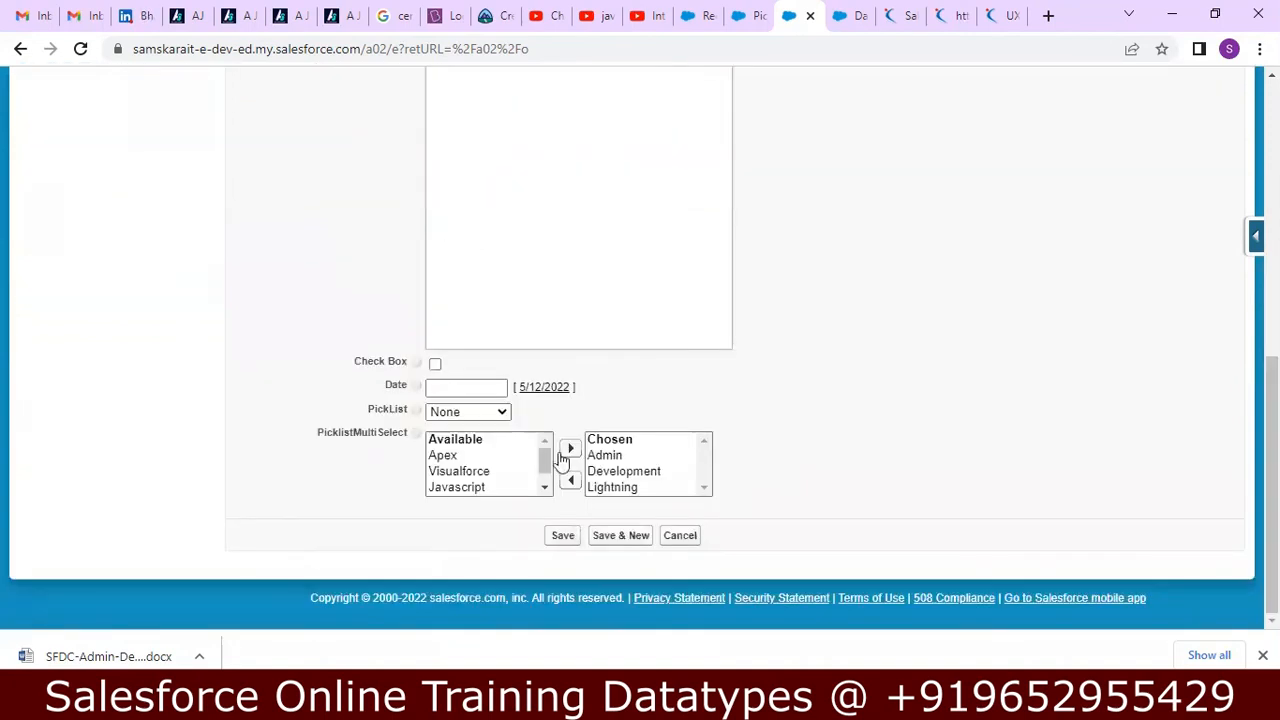
left_click(435, 364)
left_click(483, 387)
left_click(800, 400)
left_click(563, 536)
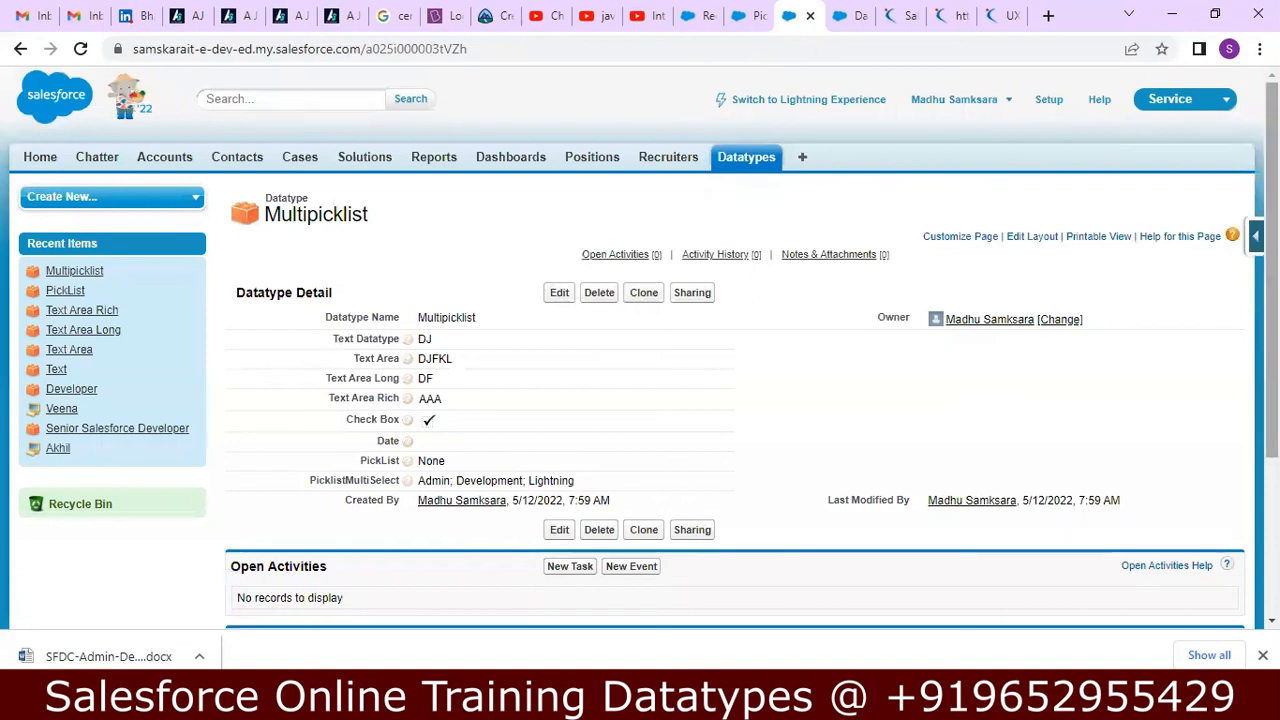
scroll(1243, 457, "down", 3)
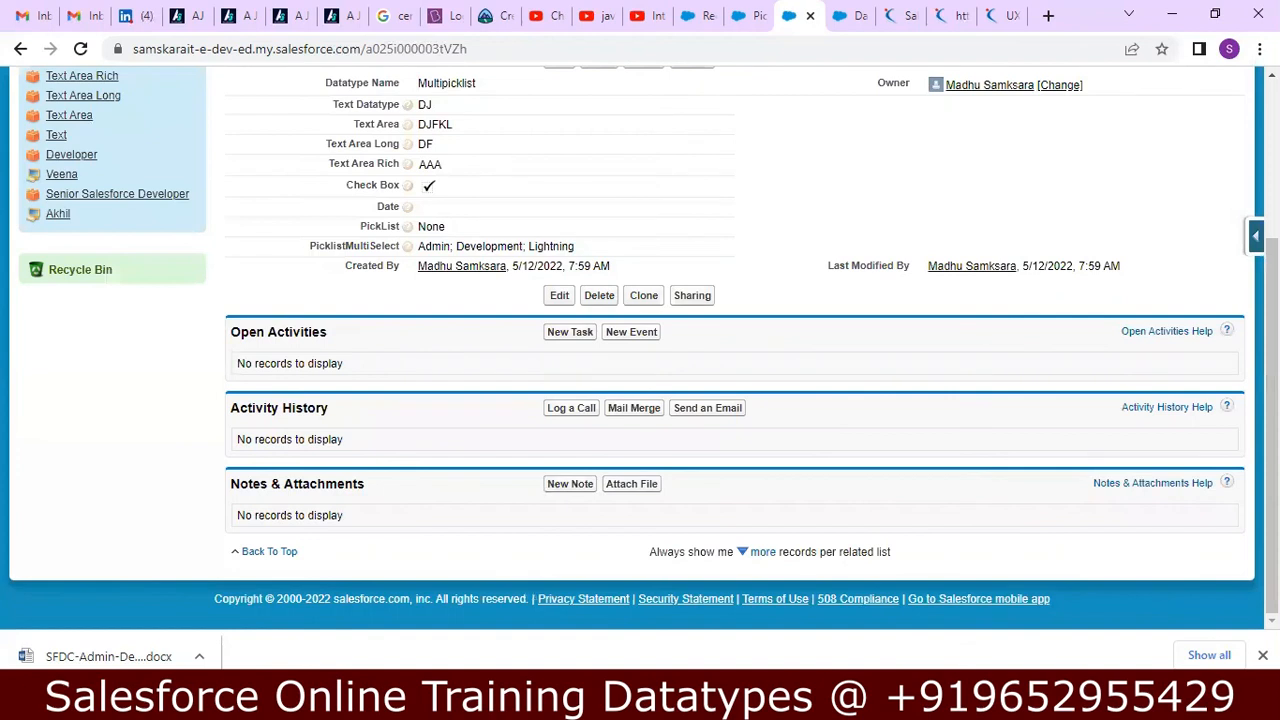
Switch to the Notepad++ notes and read the Picklist (Multi-Select) options and the Geolocation section.
key("alt+Tab")
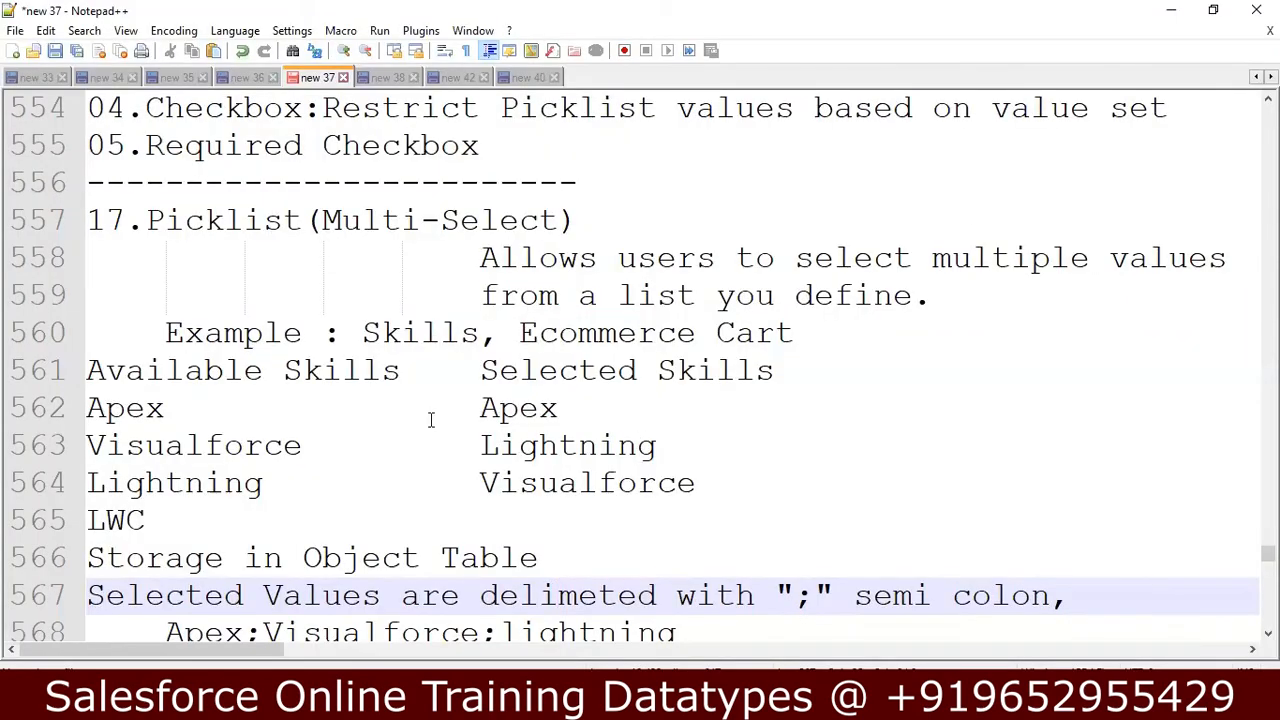
key("Down")
key("Down")
key("Down")
key("Down")
key("Down")
key("Down")
key("Down")
key("Down")
key("Down")
key("Down")
key("Down")
key("Down")
key("Down")
key("Down")
key("Down")
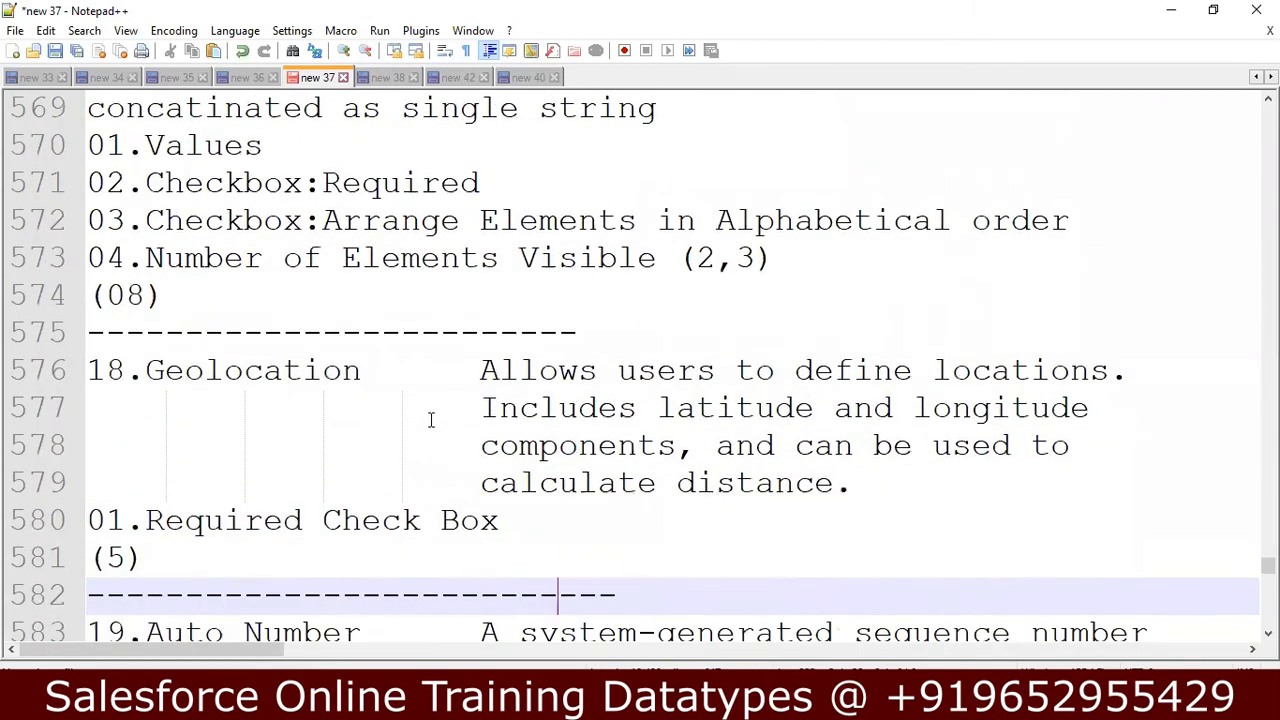
key("Down")
key("Down")
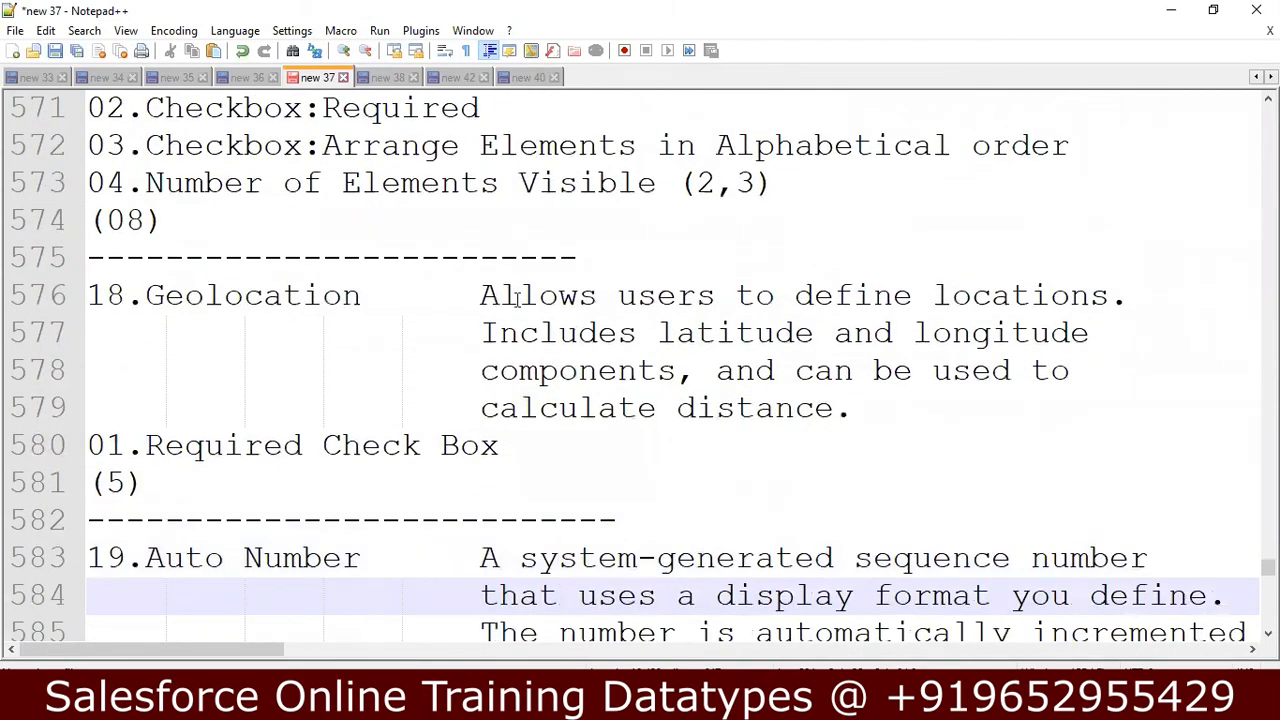
Read the Auto Number notes with the A-001 and A-002 employee example, and return to Salesforce in the browser.
left_click(332, 558)
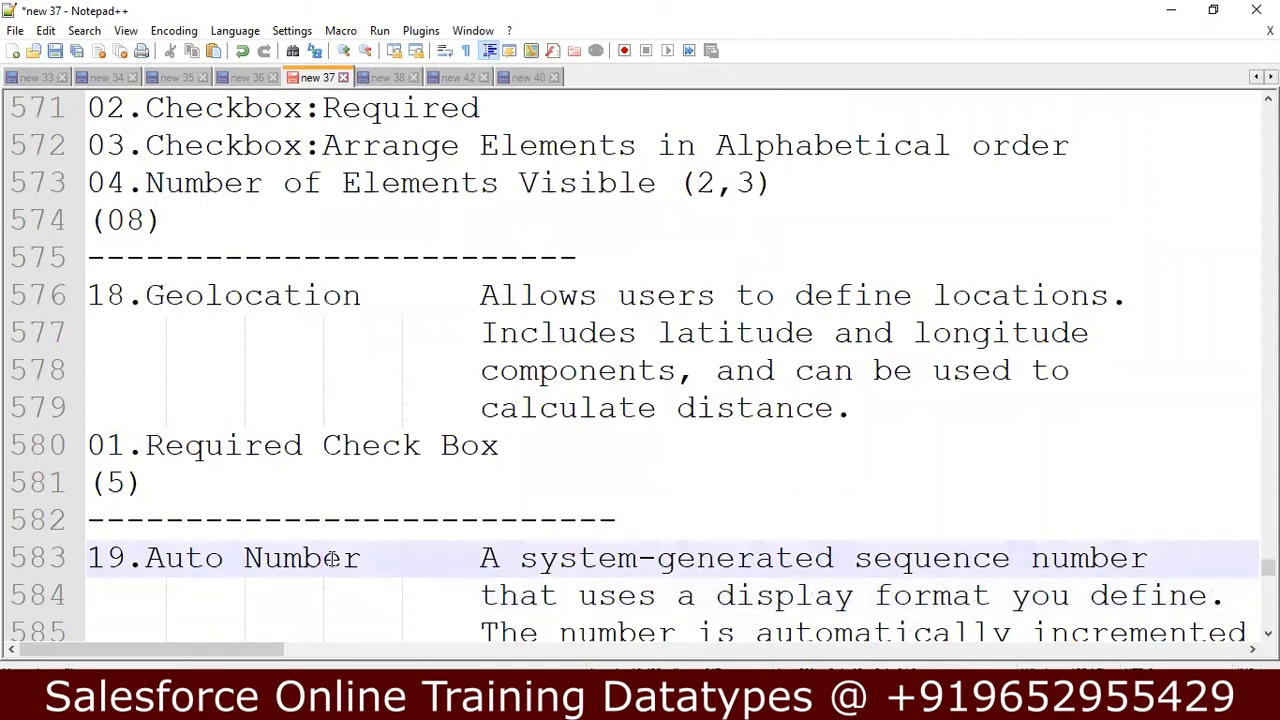
key("Down")
key("Down")
key("Down")
key("Down")
key("Down")
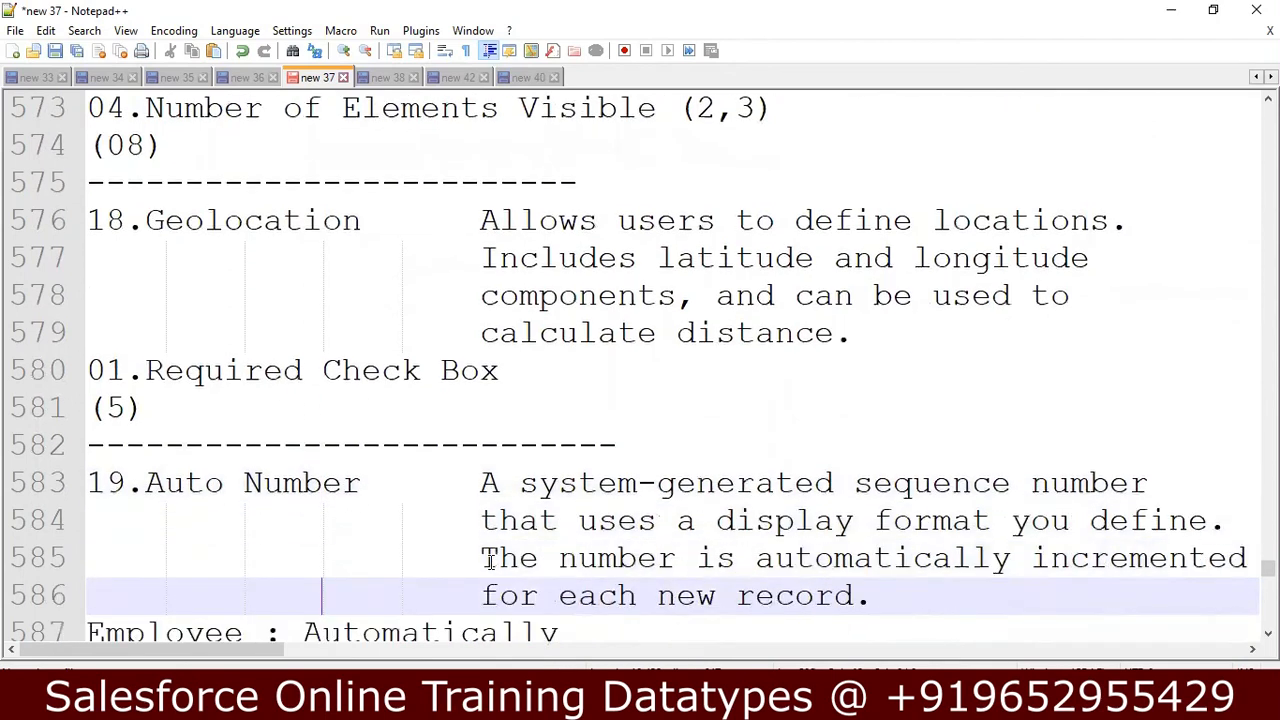
key("Down")
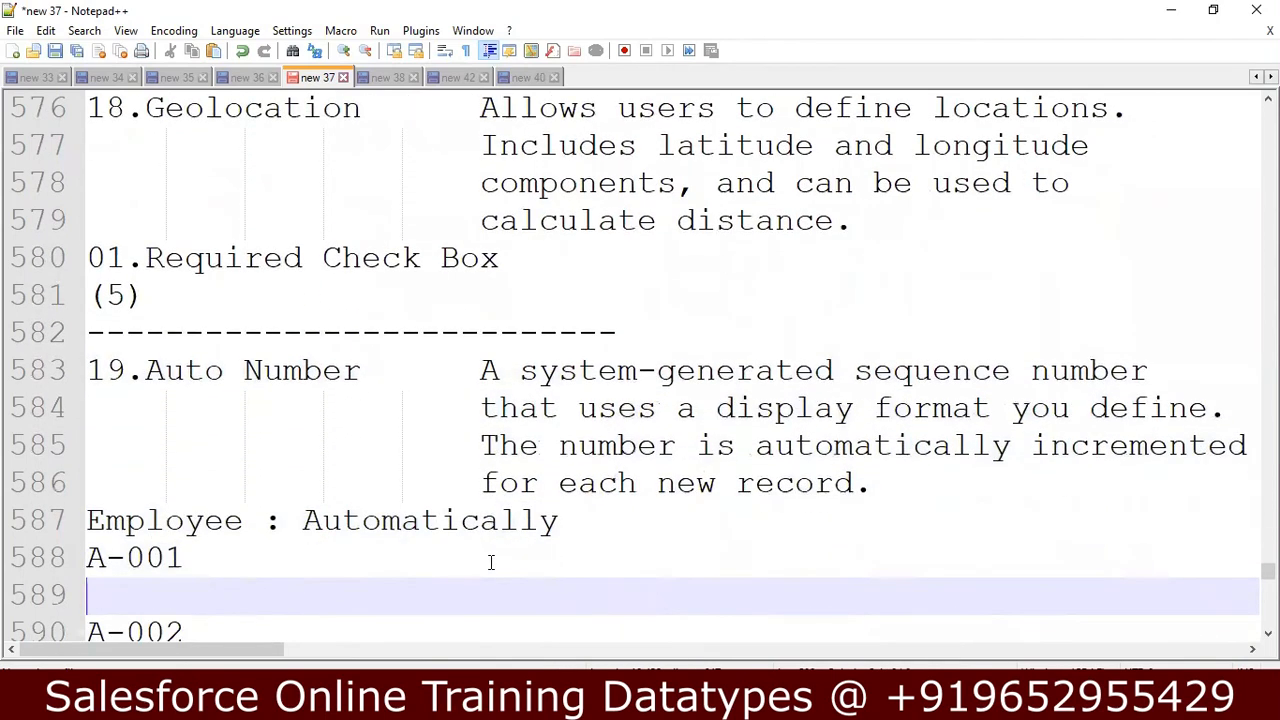
key("Down")
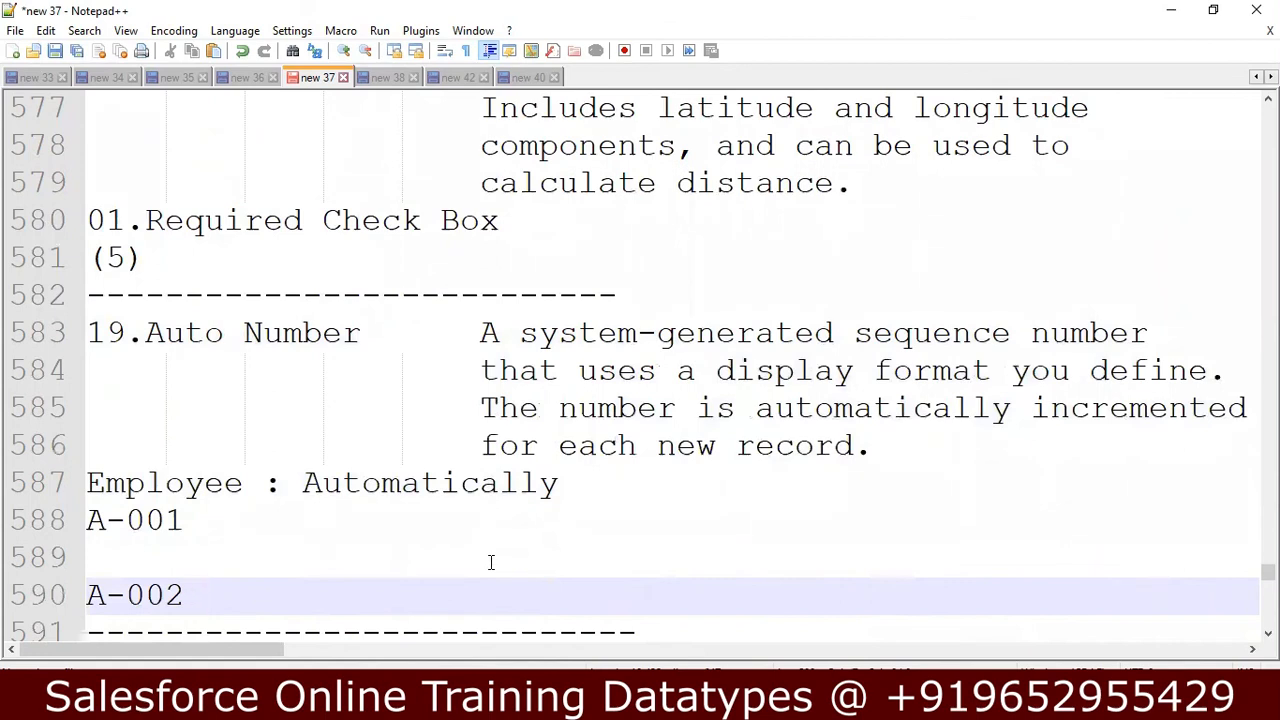
key("Up")
key("Up")
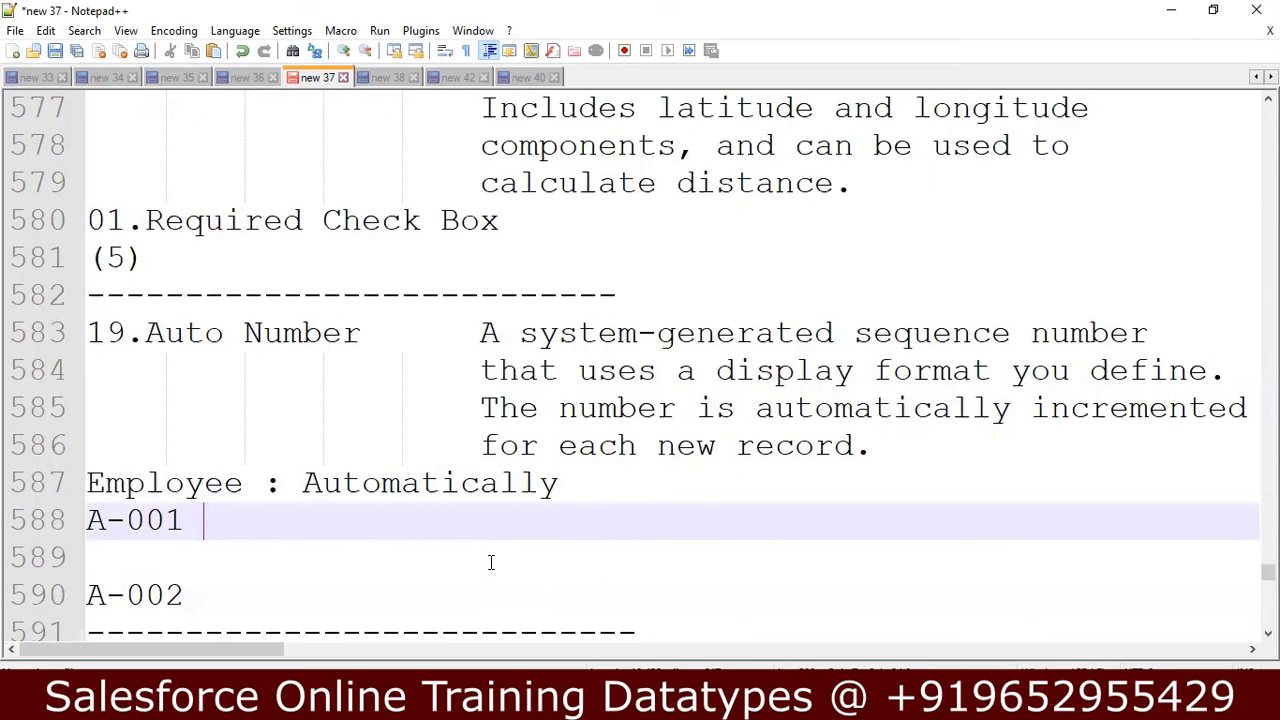
key("Down")
key("Down")
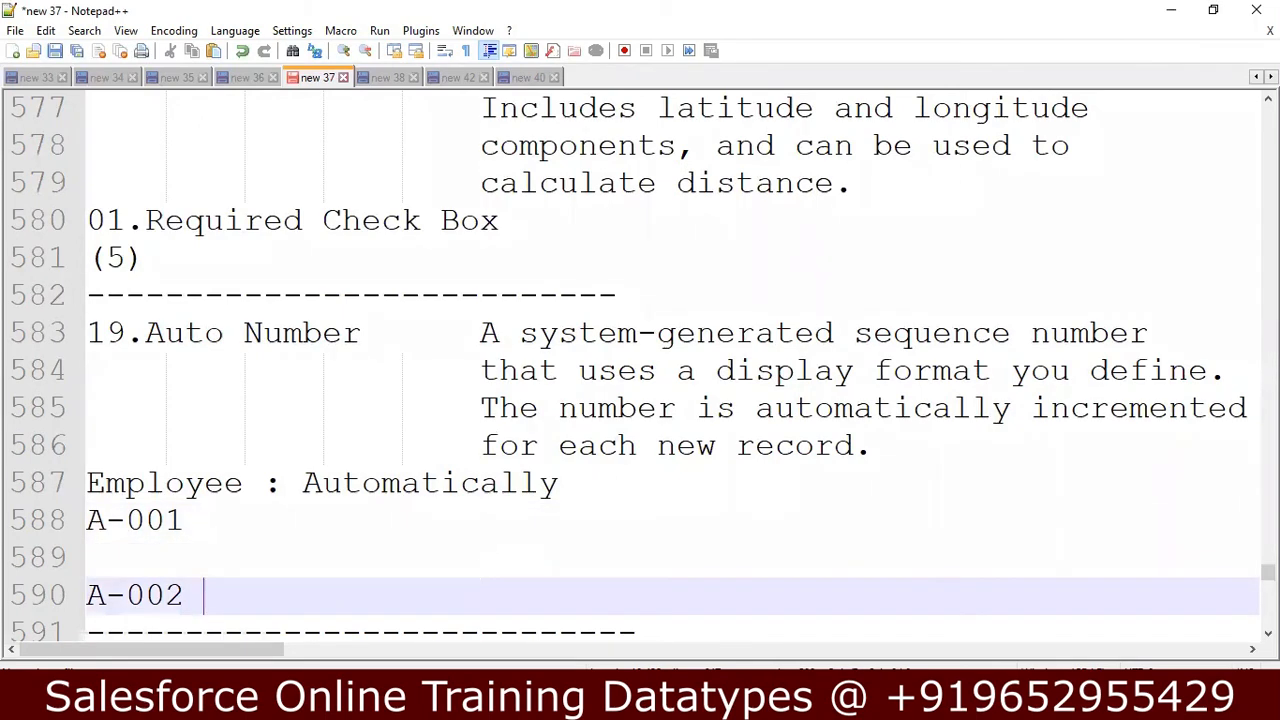
key("alt+Tab")
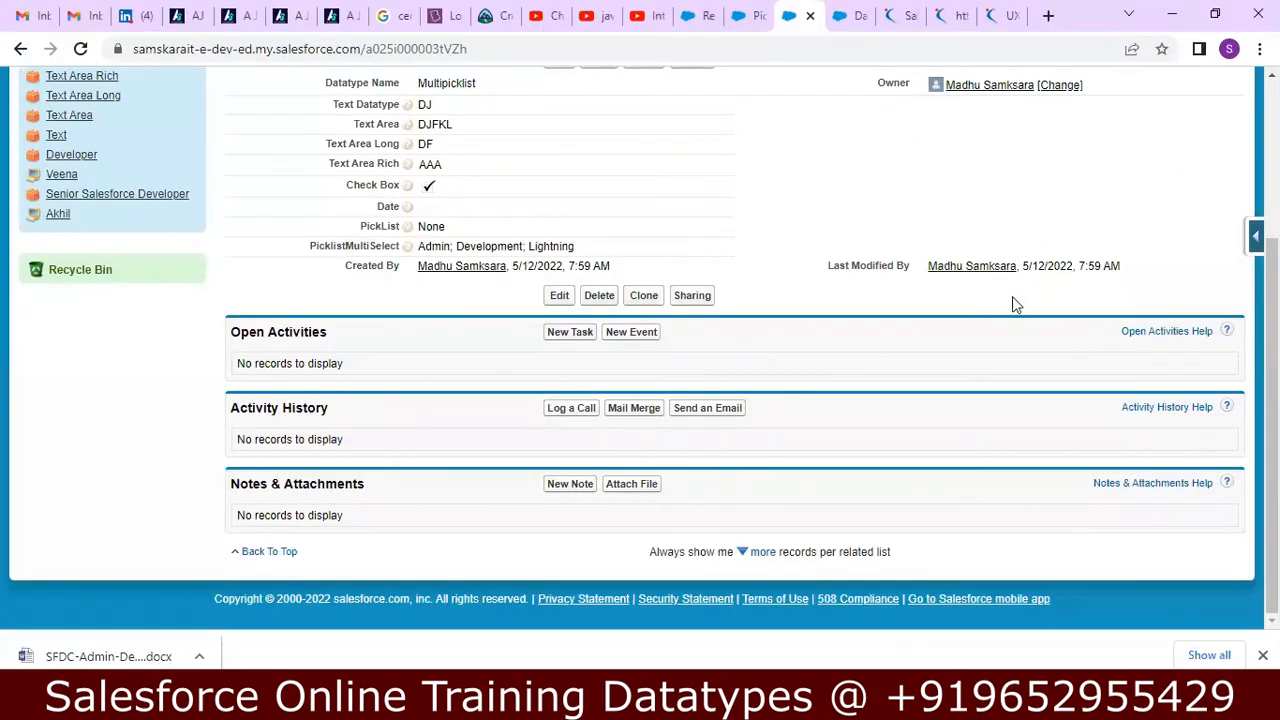
Switch the Datatypes home page to Lightning Experience and open Setup for the current app.
left_click_drag(1272, 332, 1272, 165)
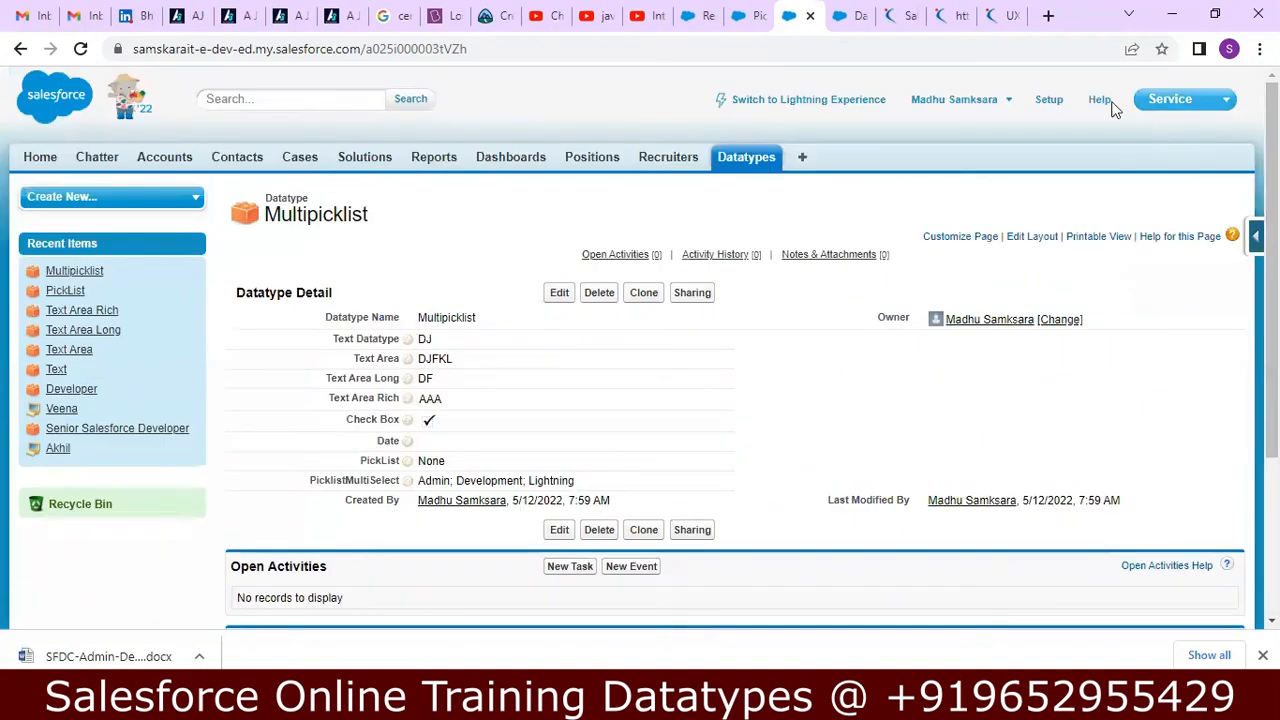
left_click(842, 20)
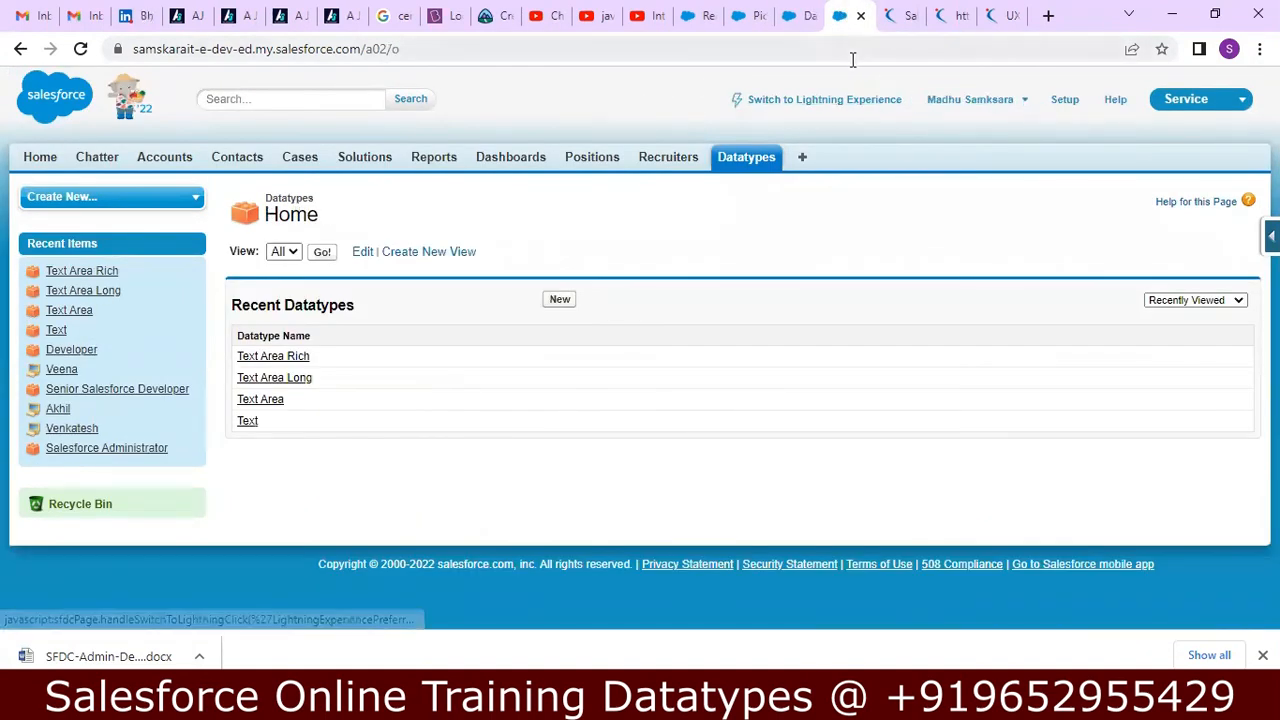
left_click(828, 100)
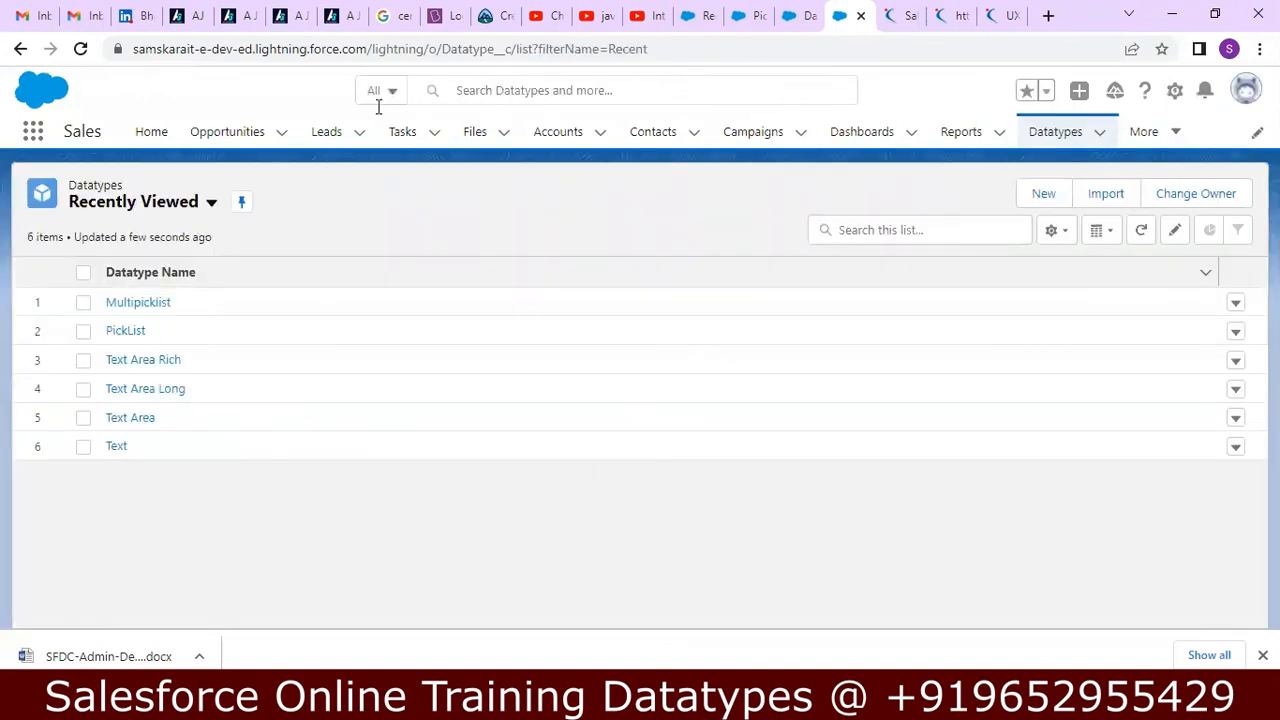
left_click(1175, 91)
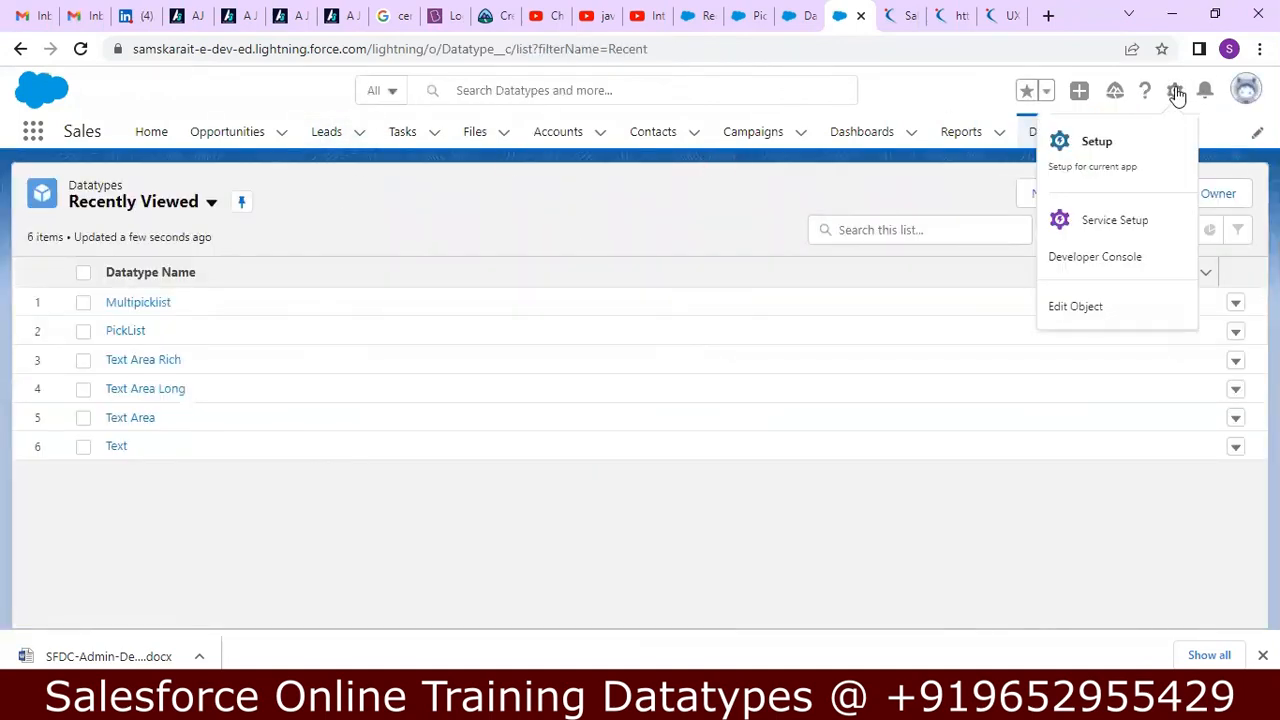
left_click(1137, 150)
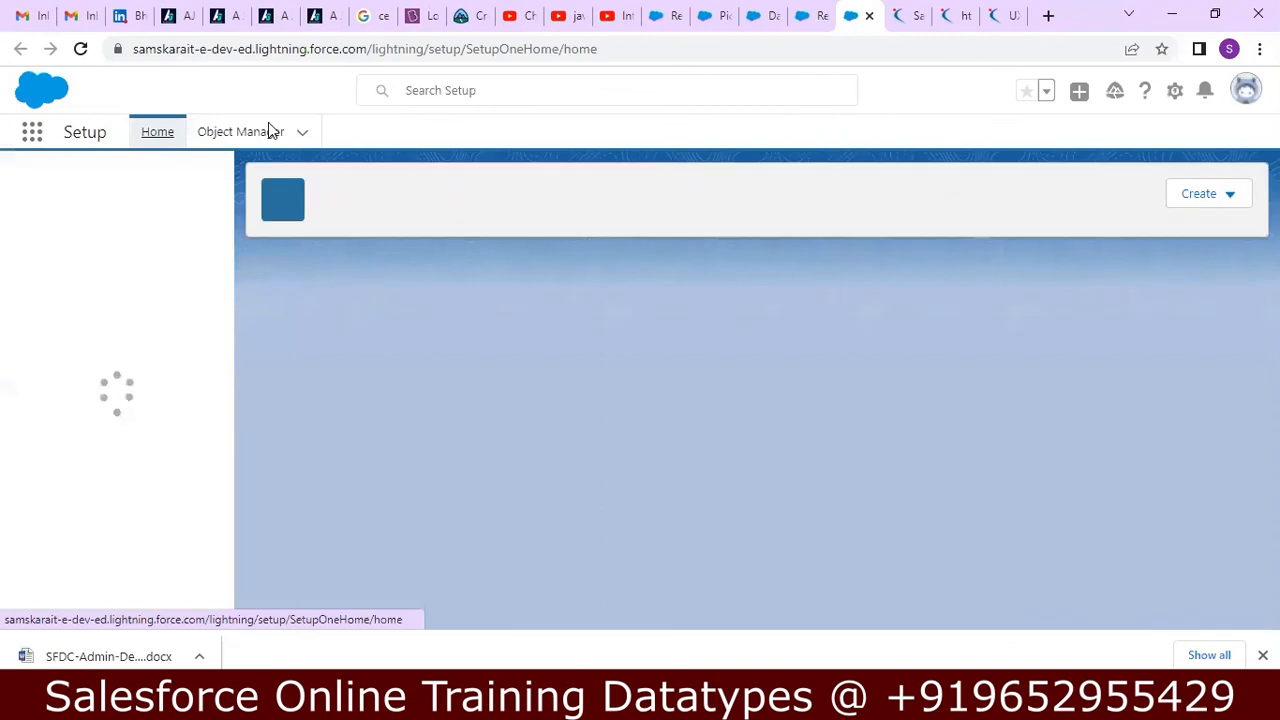
Find the Datatype object in Object Manager by searching for DATA and open its Fields & Relationships.
left_click(268, 134)
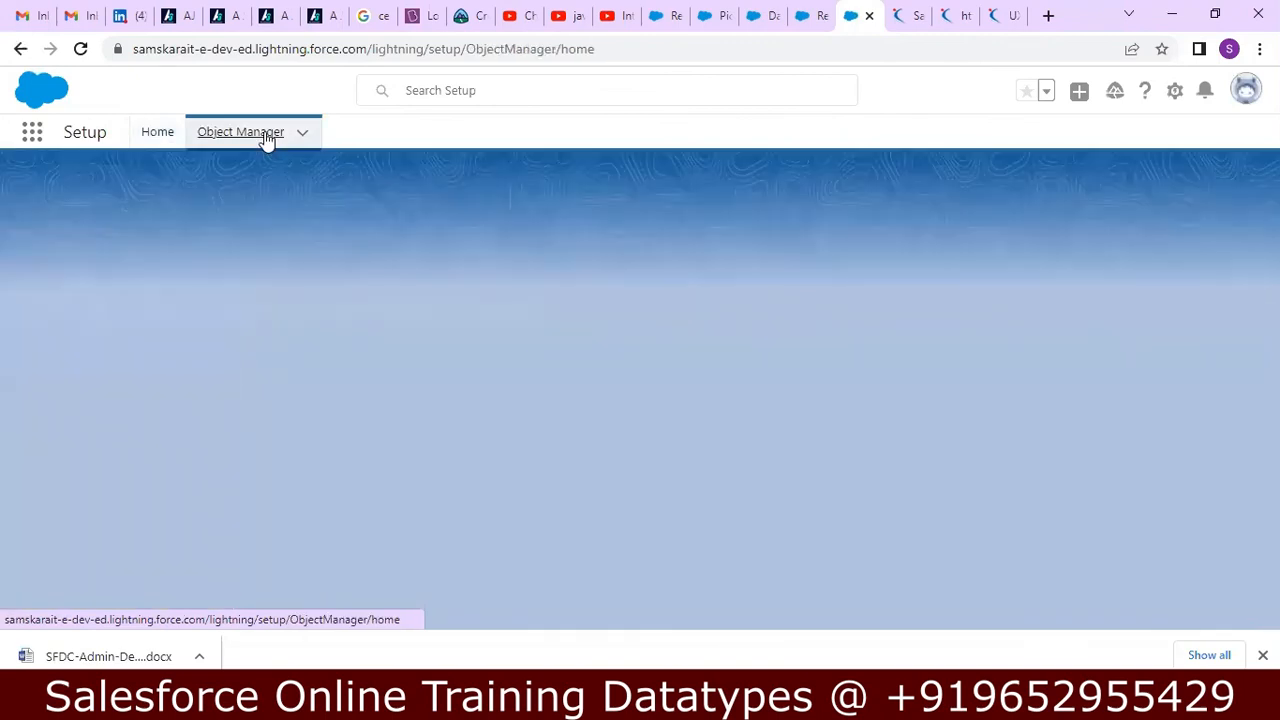
left_click(959, 196)
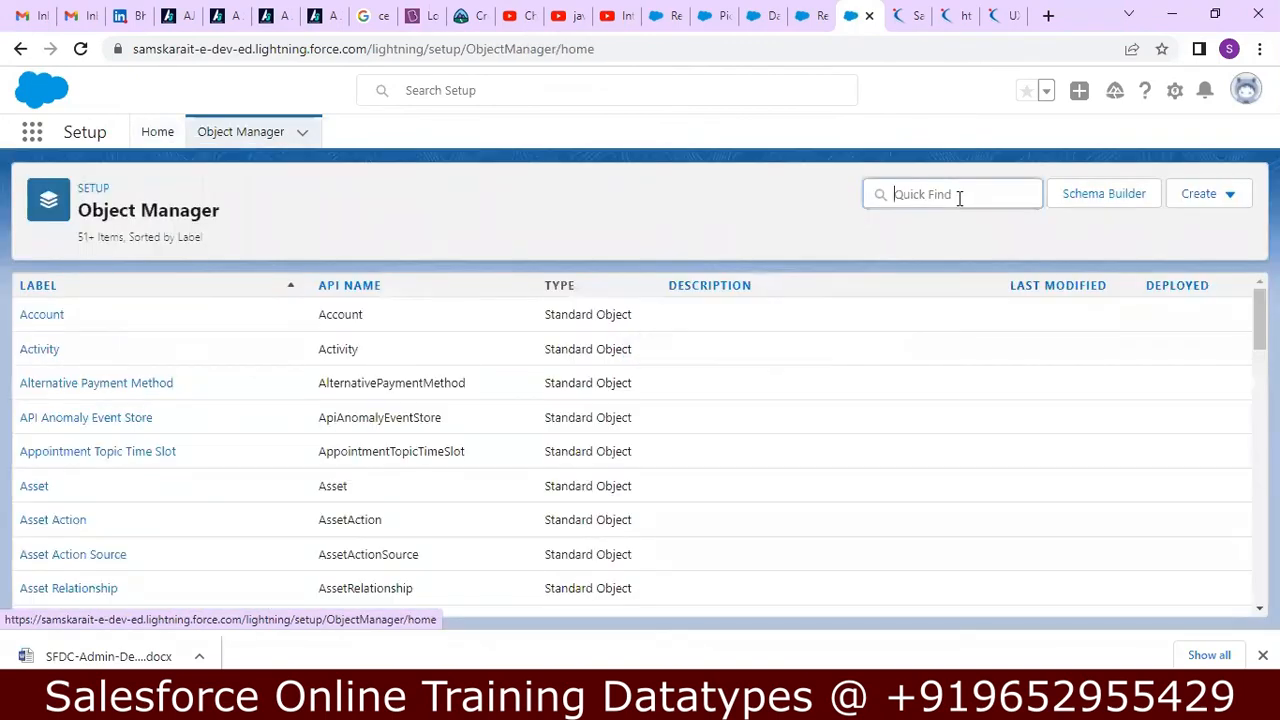
type("DATA")
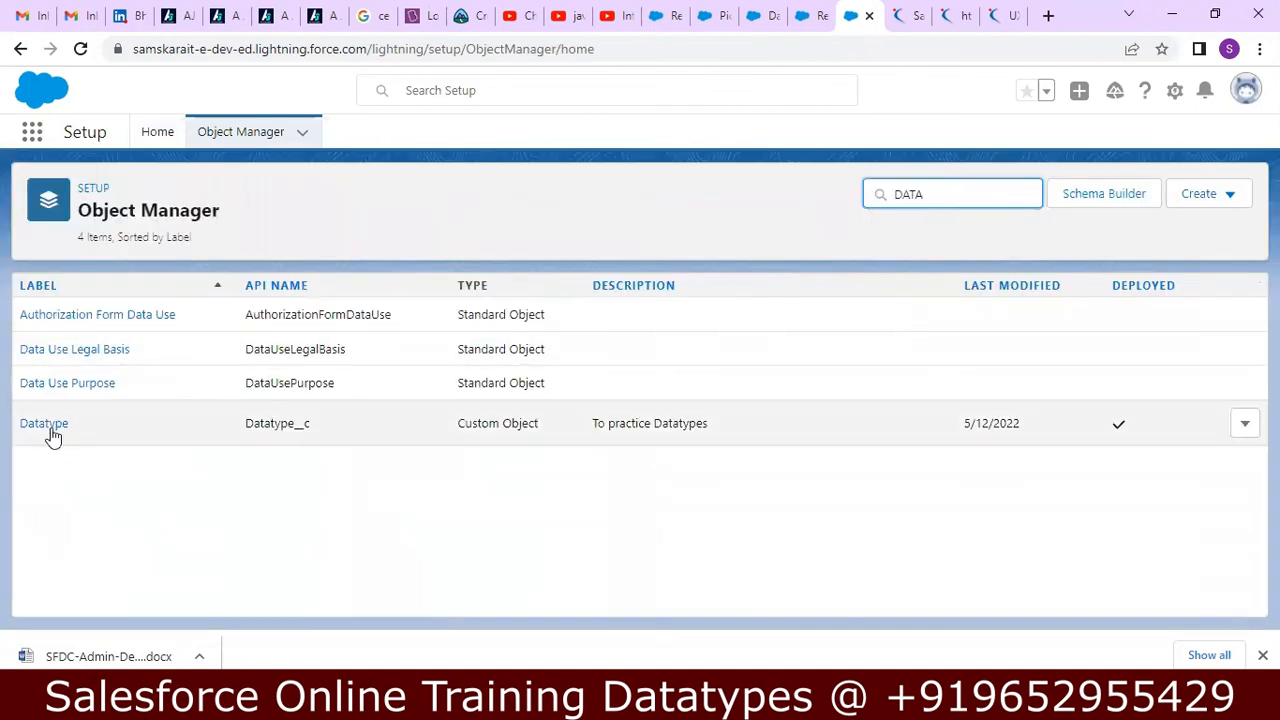
left_click(51, 425)
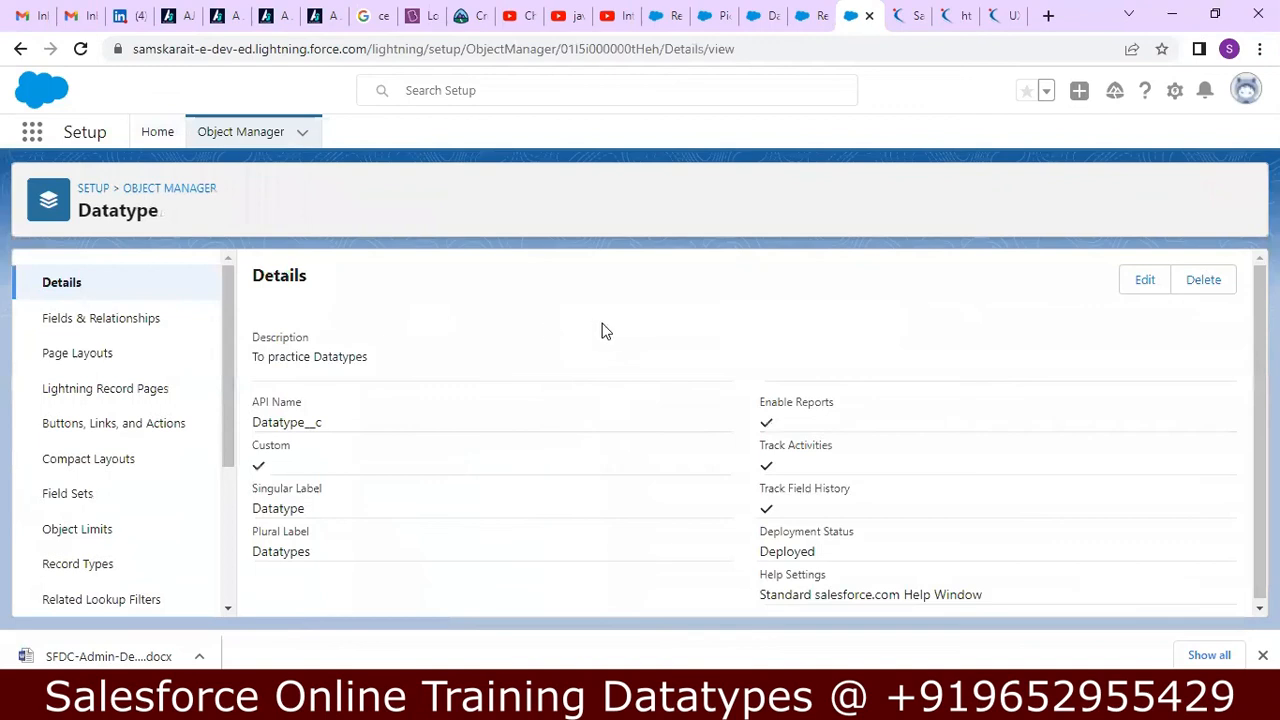
left_click(167, 321)
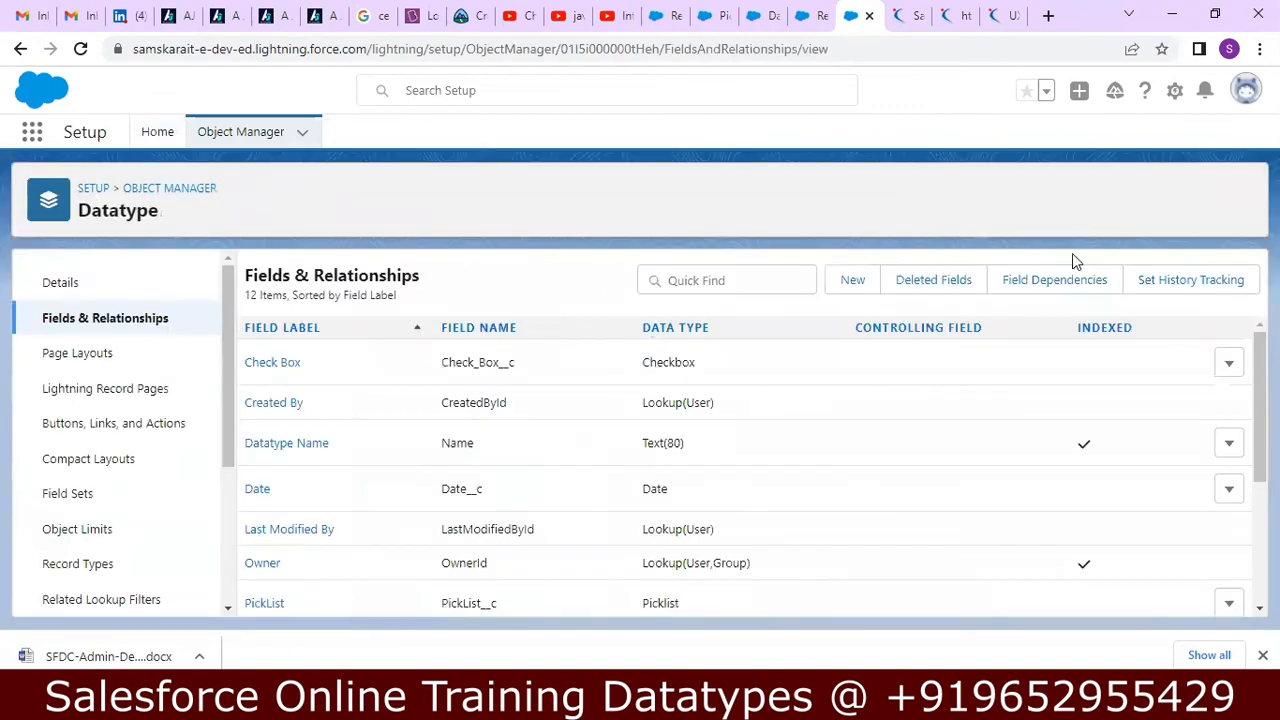
Start a new custom field on the Datatype object with the Auto Number data type and proceed to its details.
left_click(850, 281)
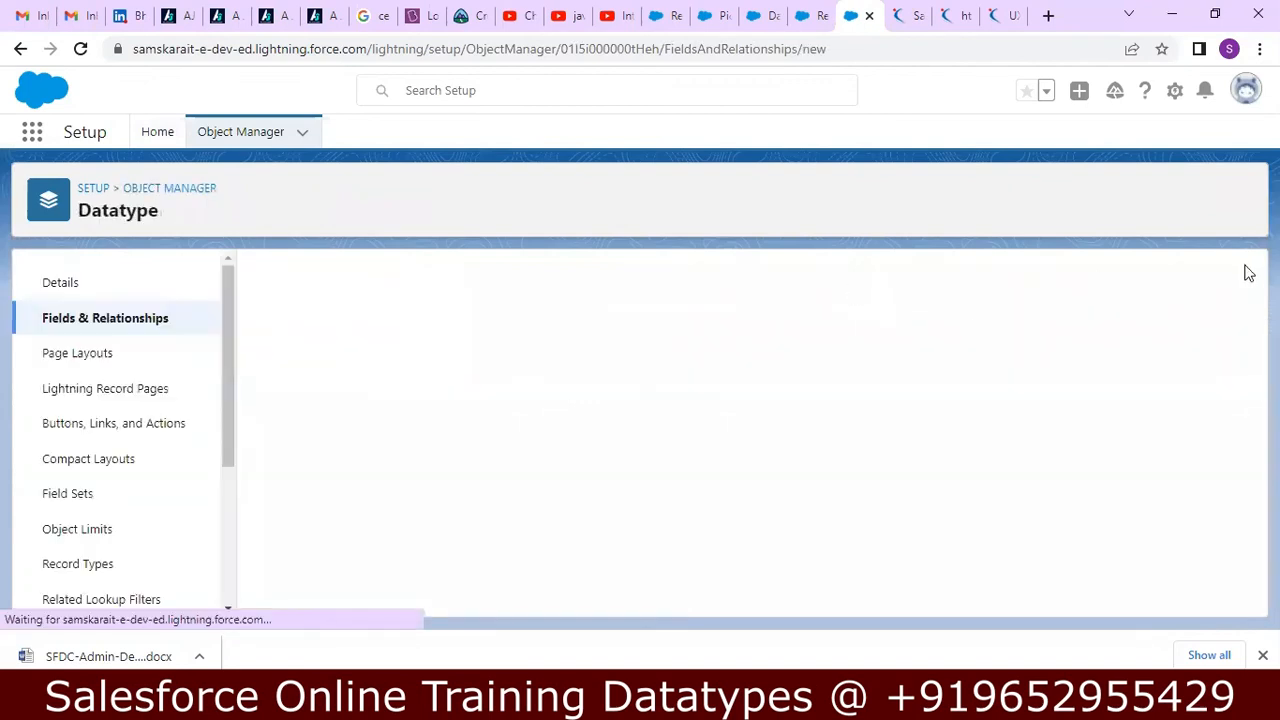
left_click_drag(1241, 298, 1243, 342)
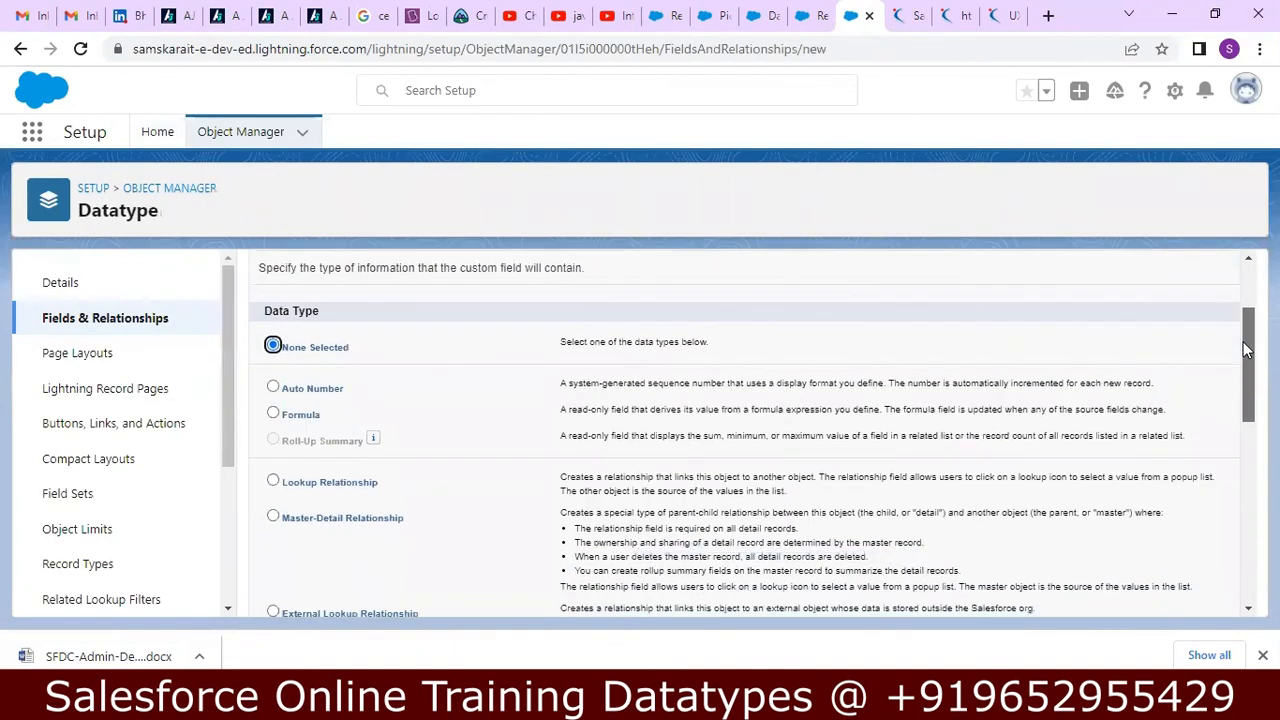
left_click(273, 389)
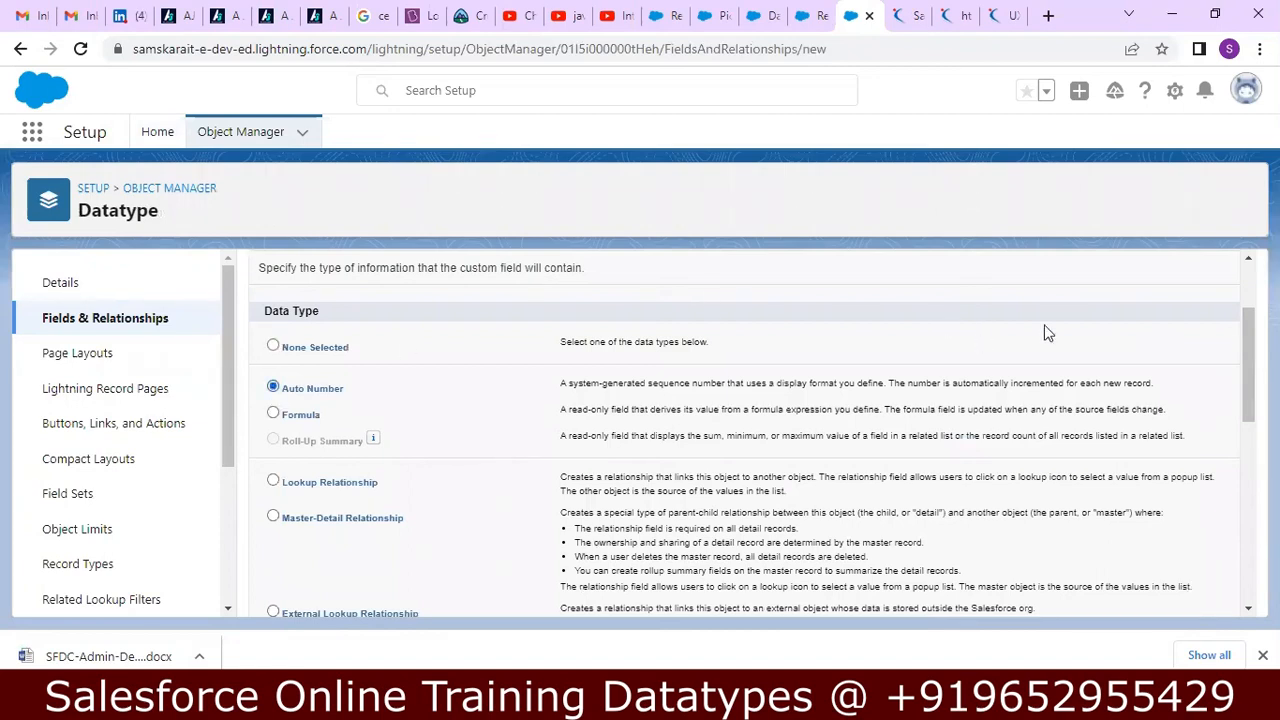
left_click_drag(1249, 340, 1249, 518)
left_click(1174, 595)
Enter Auto Number as the label of the new custom field.
mouse_move(626, 410)
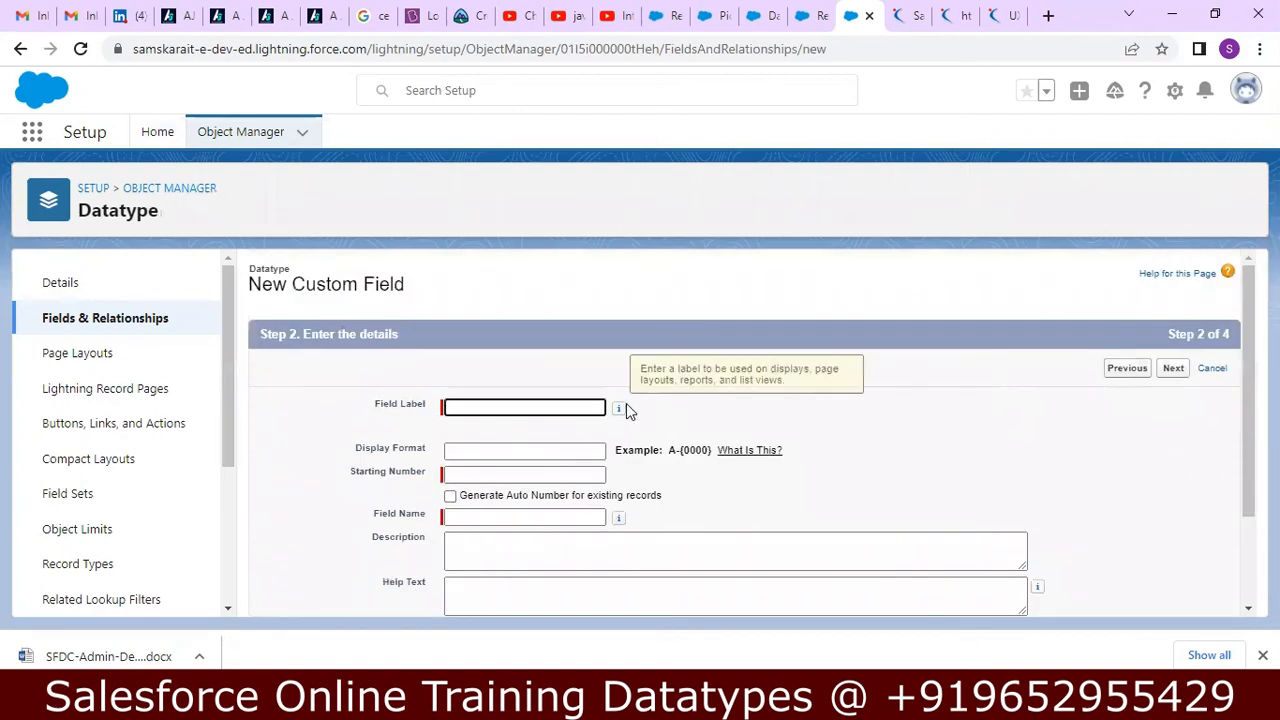
type("a")
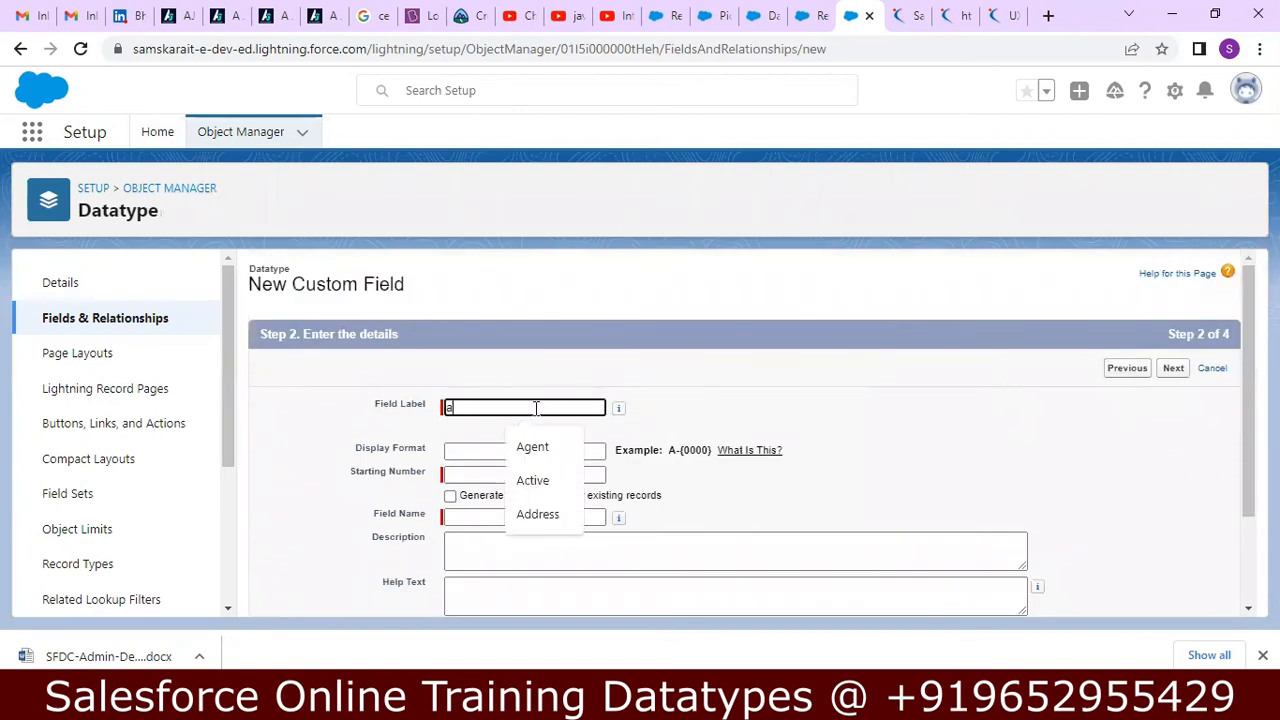
type("utoN")
key("BackSpace")
type("mb")
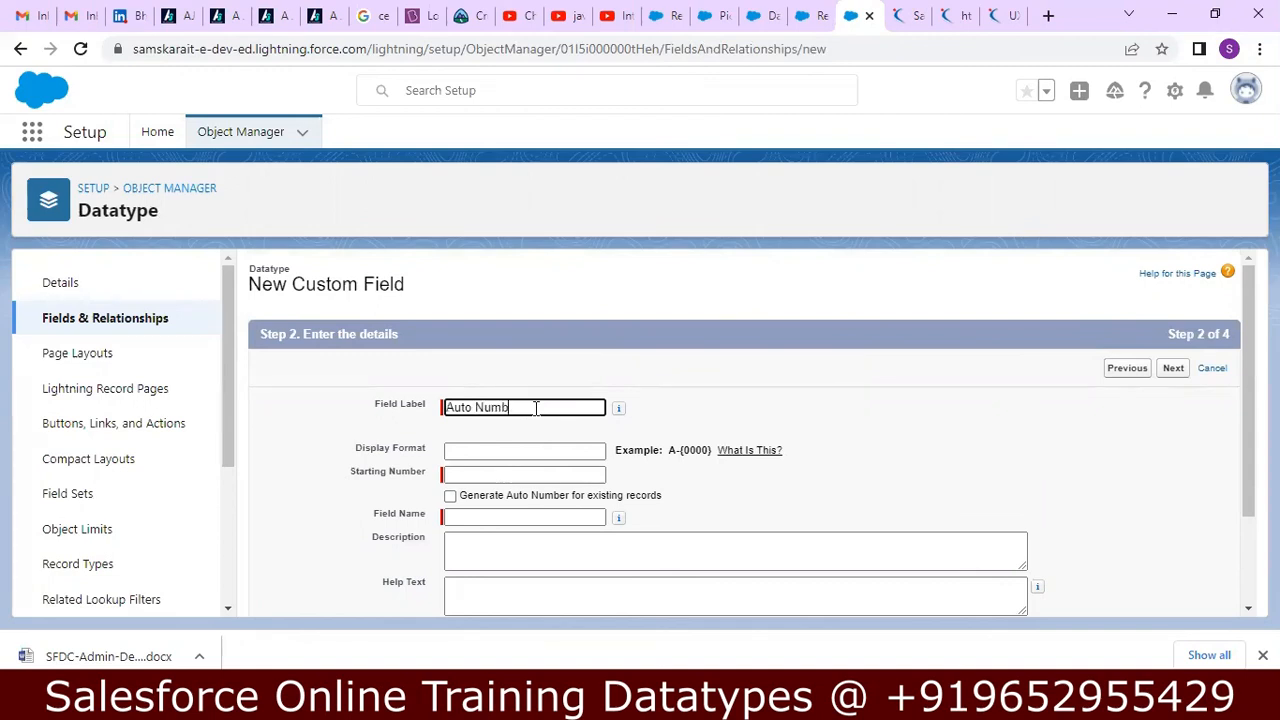
type("er")
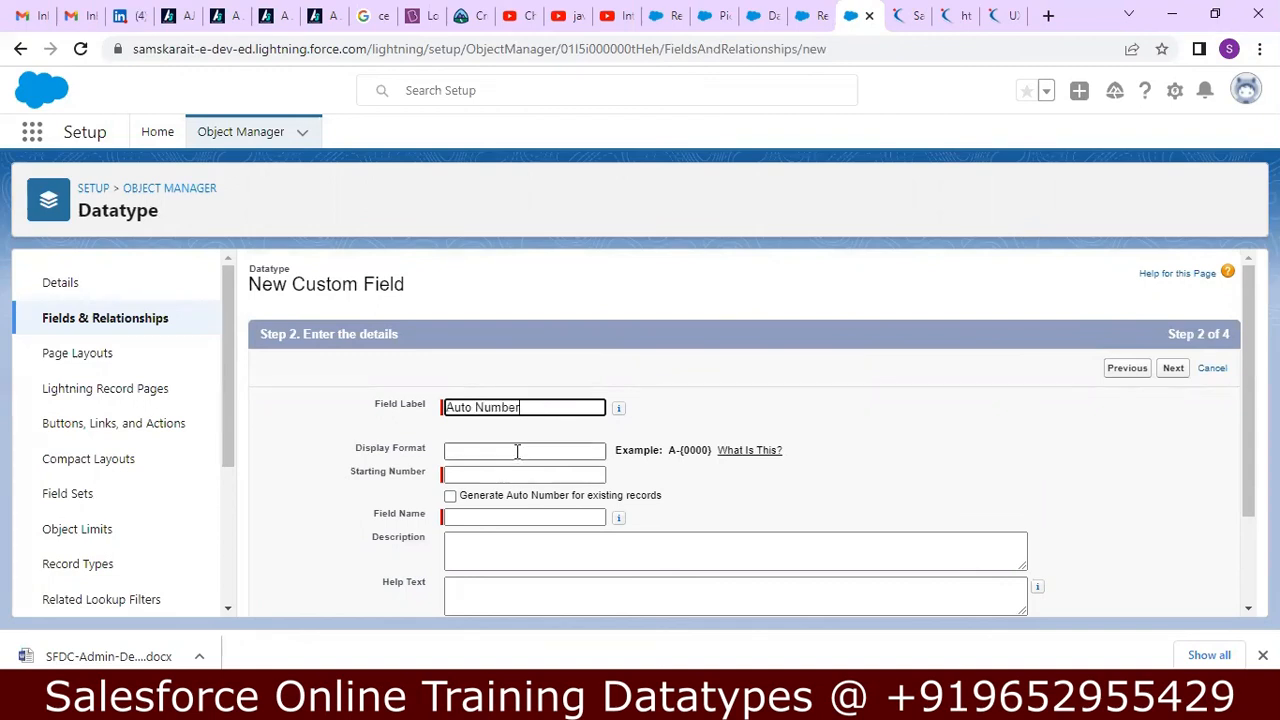
Set the field's display format to A-{0000) and its starting number to 0001.
left_click(541, 451)
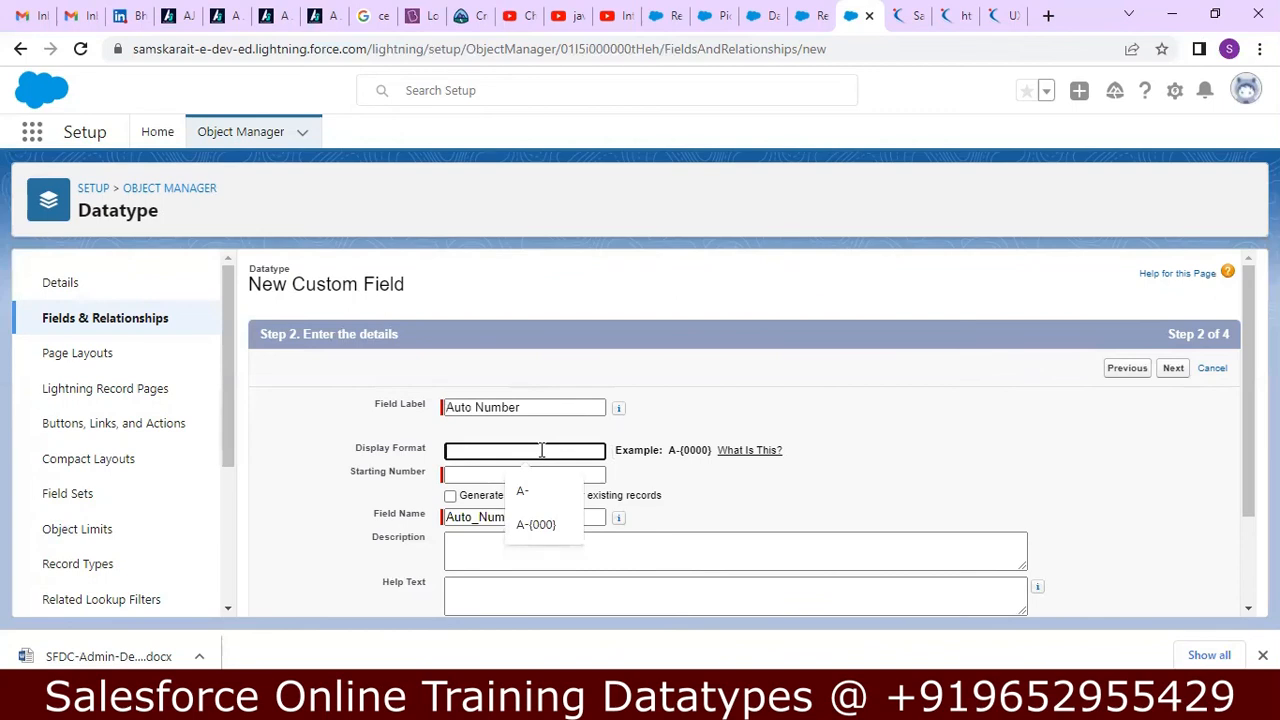
type("a")
key("BackSpace")
type("A")
type("{")
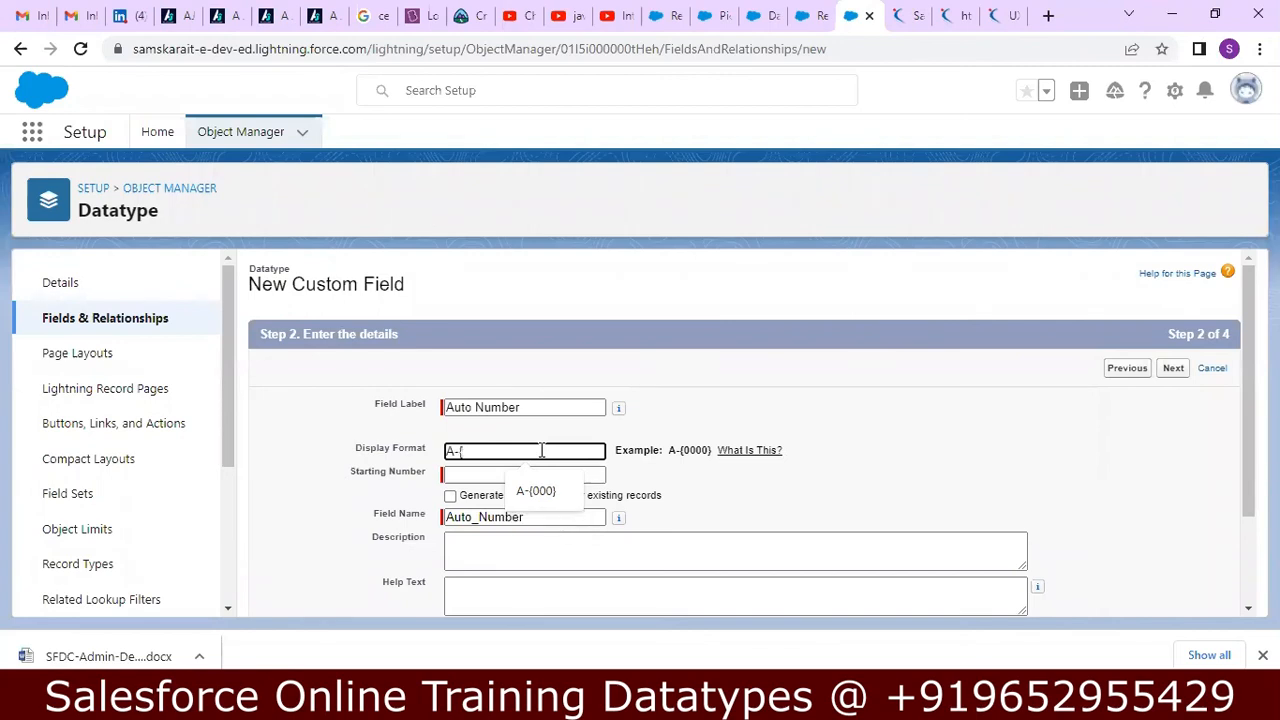
type("0000")
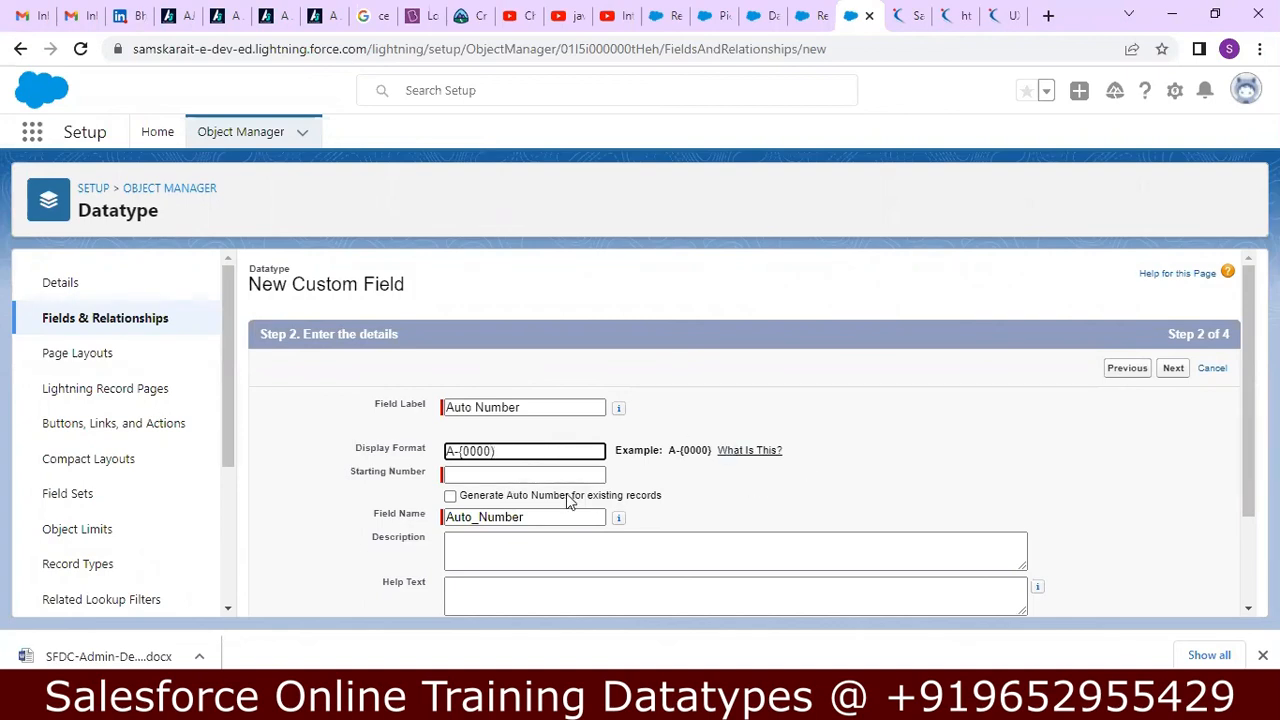
left_click(481, 476)
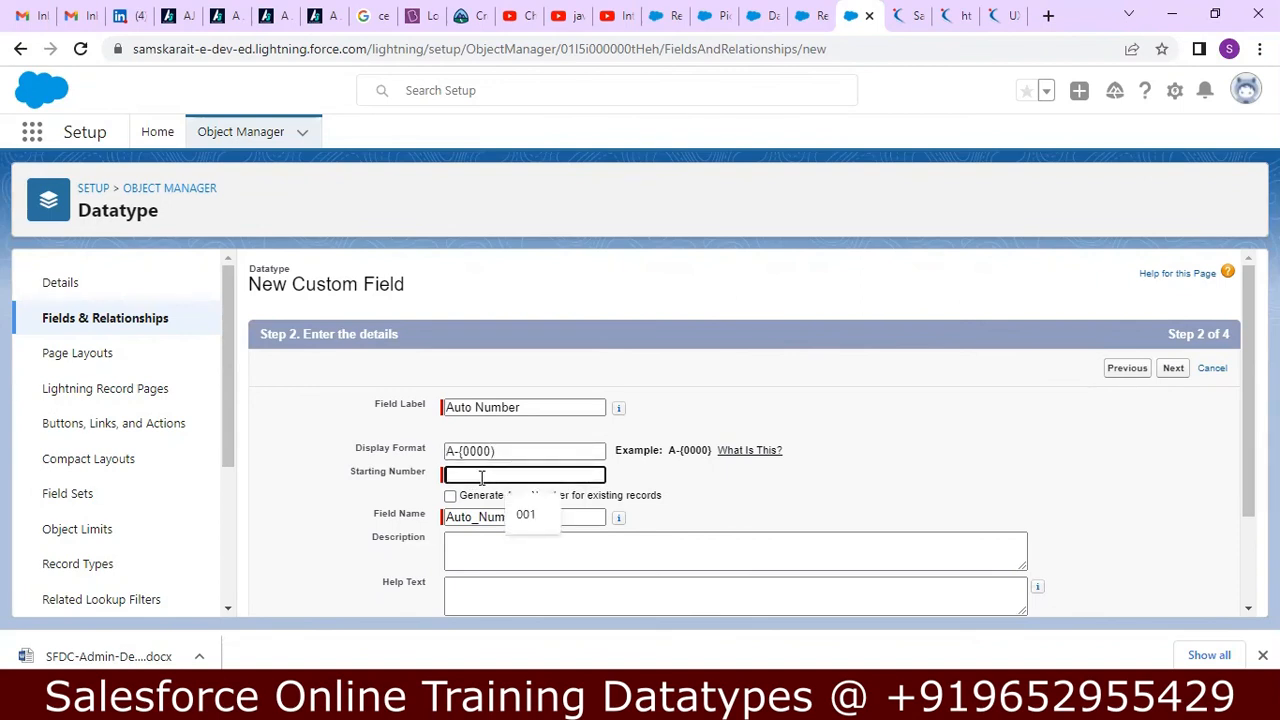
type("0001")
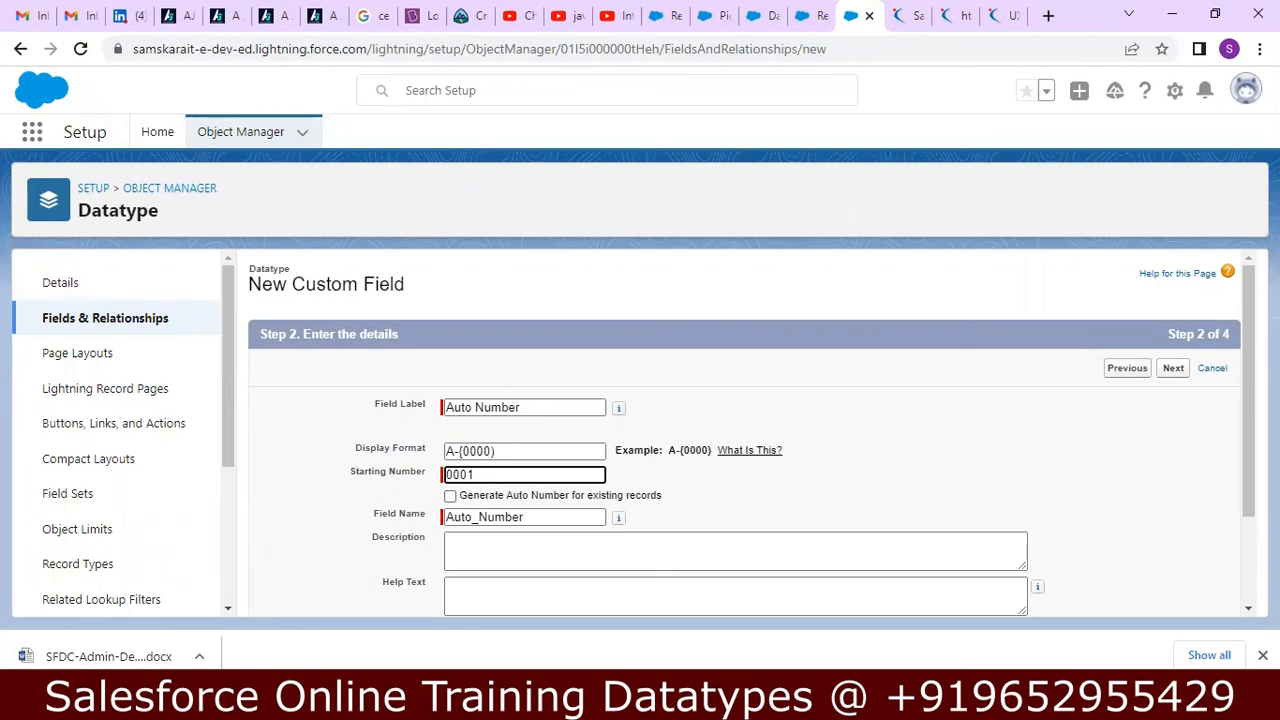
Enter the description Auto Number and the help text Takes Automatically, and submit the field details.
left_click_drag(1245, 418, 1245, 503)
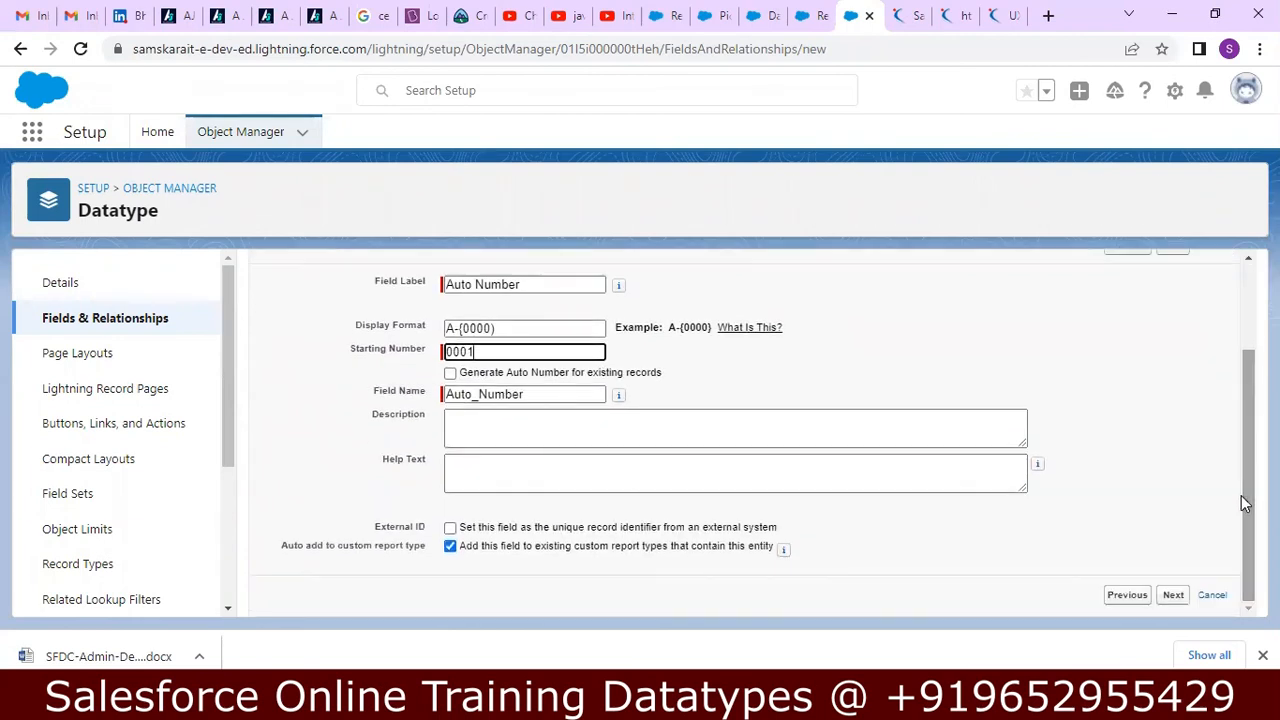
left_click(595, 412)
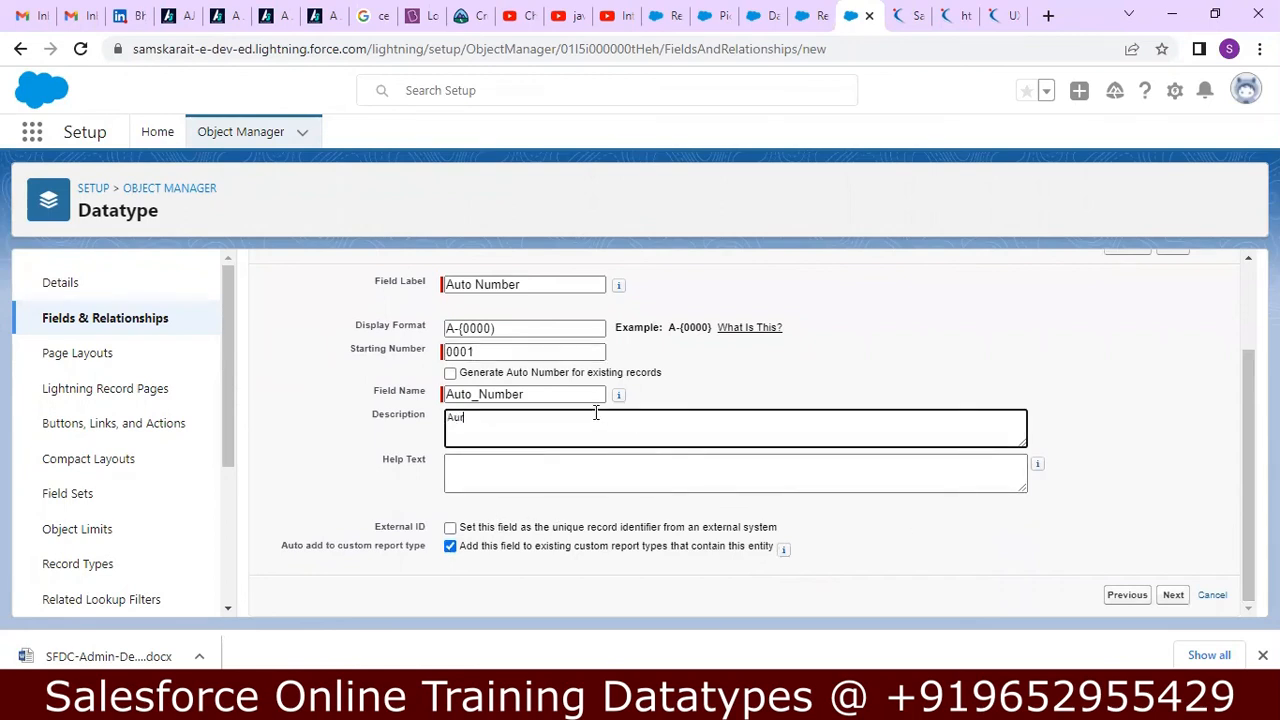
type("Auto Number")
key("Tab")
type("Takes a")
type("utomac")
type("ically")
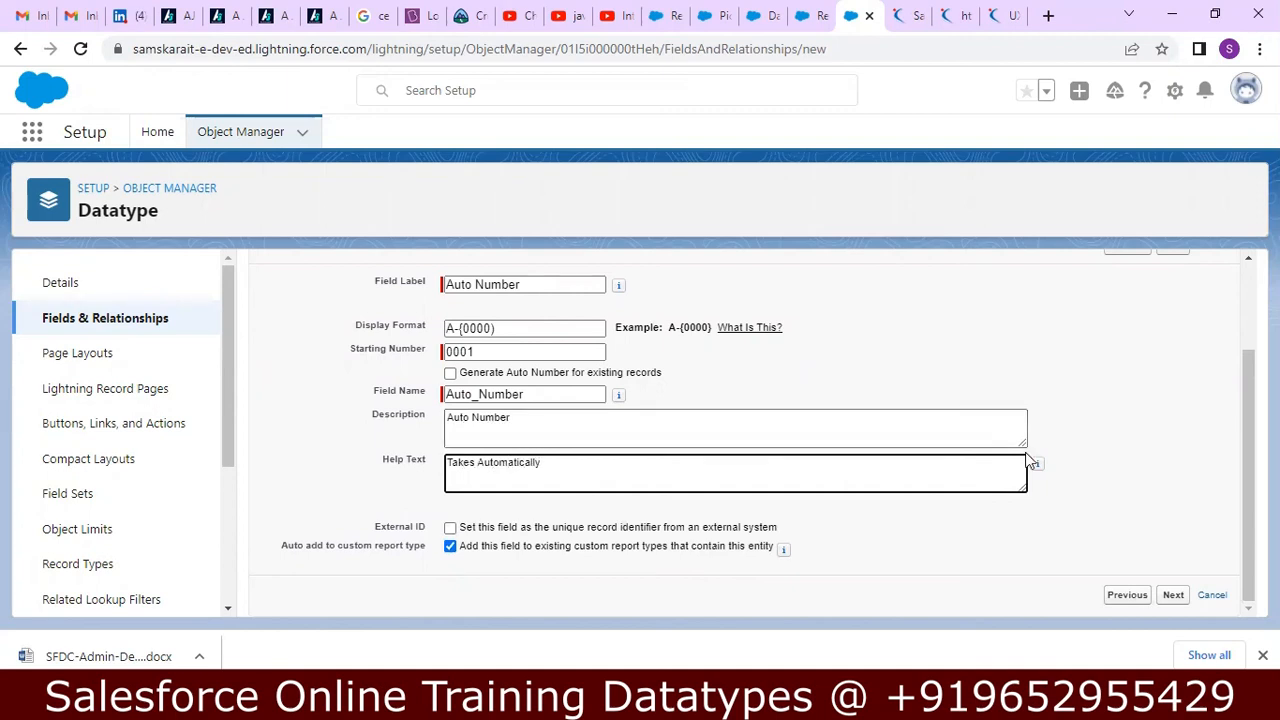
left_click(1176, 596)
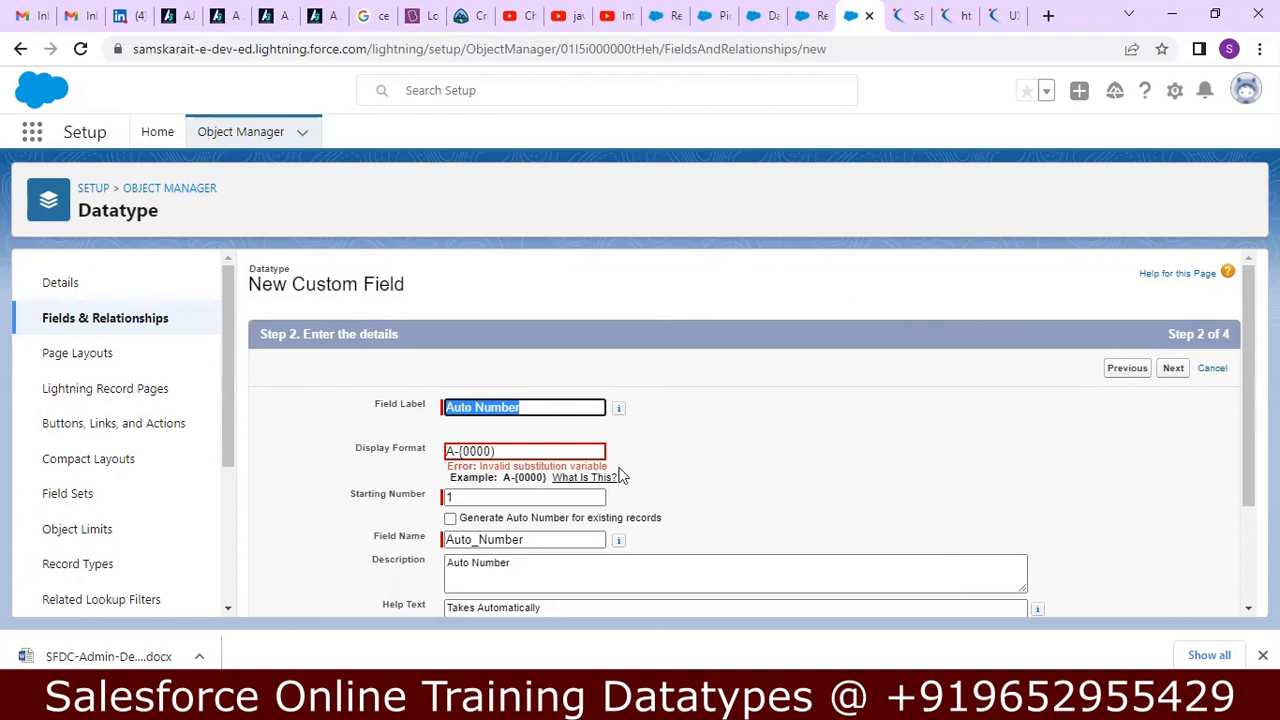
Correct the display format to A-{0000} and save the Auto Number field with the default field-level security.
left_click(533, 452)
key("BackSpace")
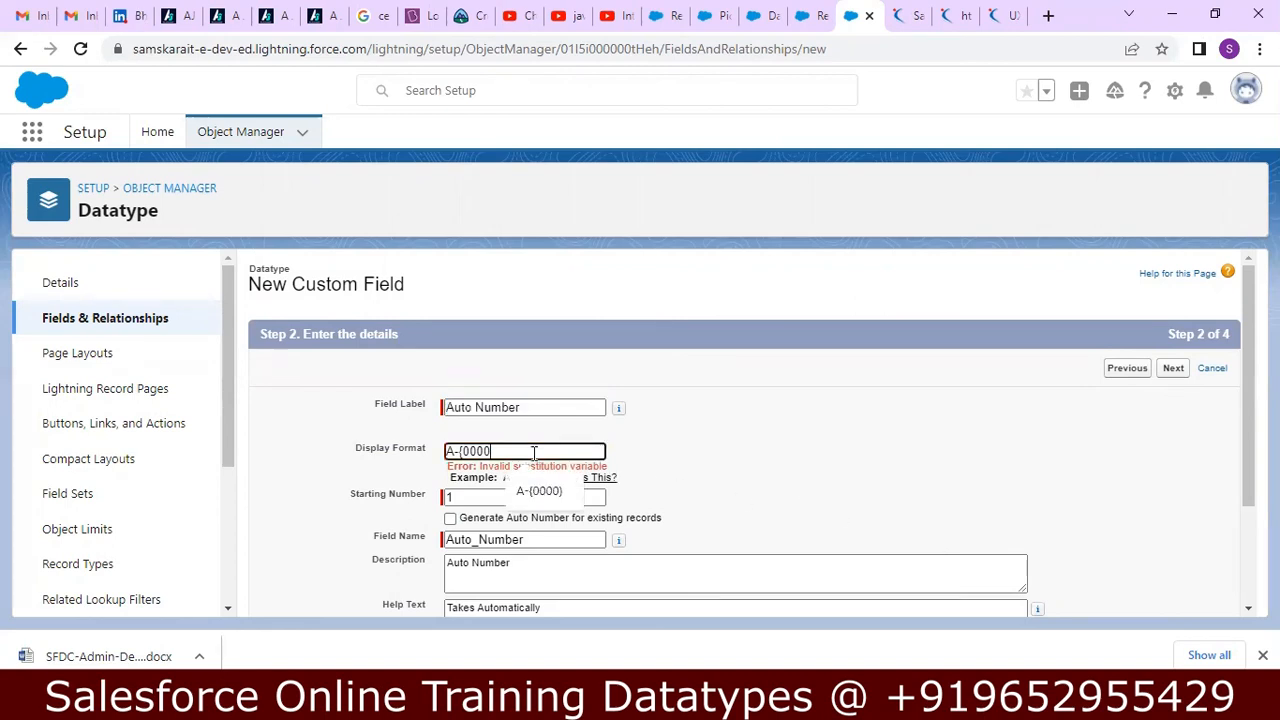
type("}")
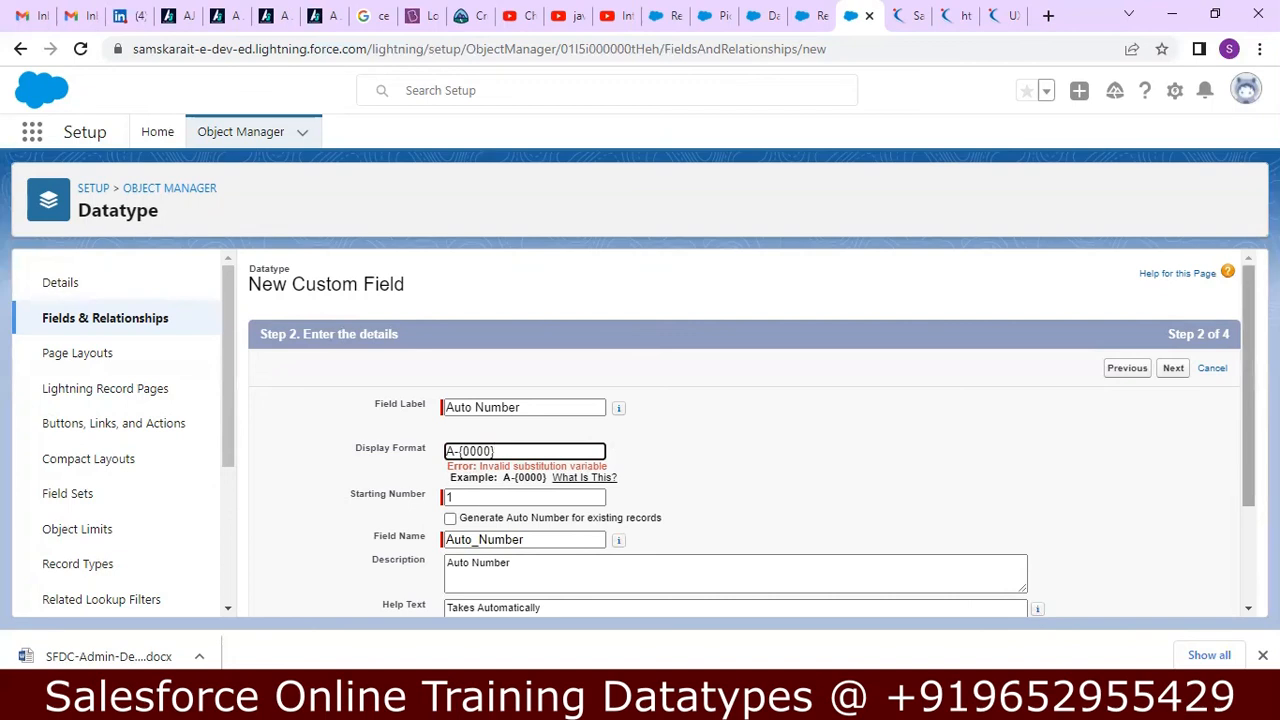
scroll(1243, 450, "down", 1)
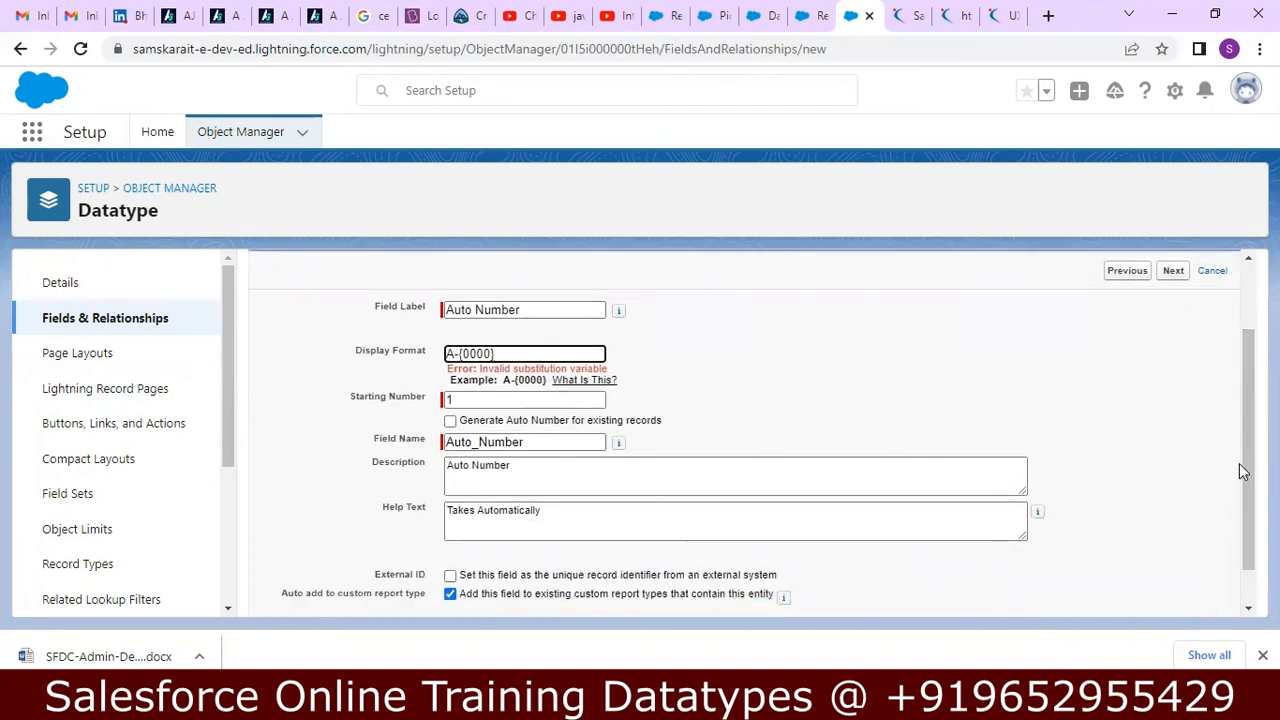
left_click(1170, 271)
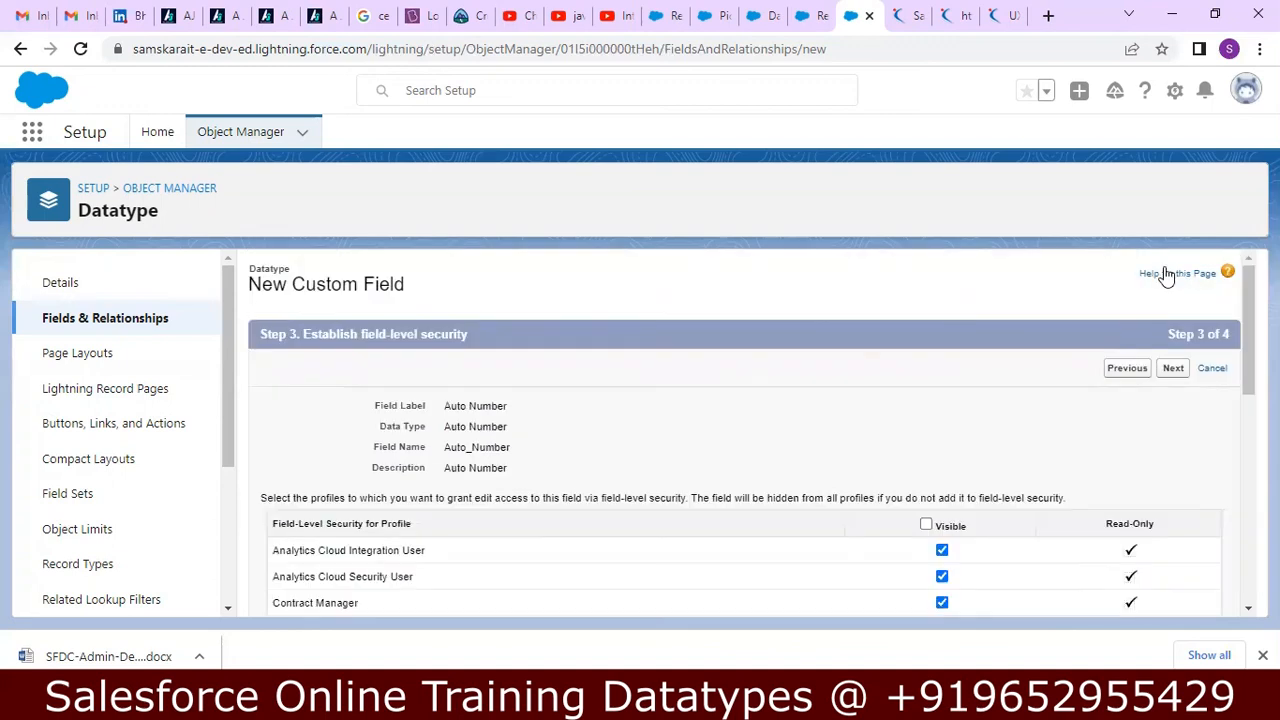
left_click(1173, 368)
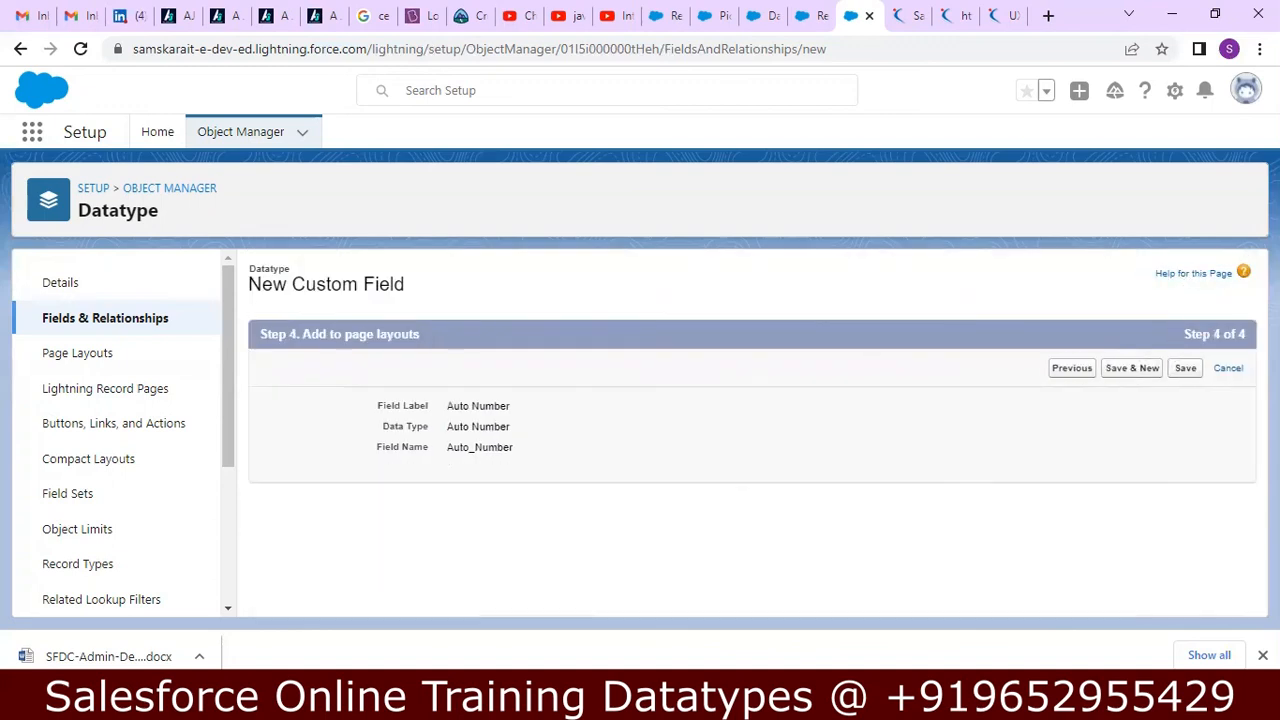
left_click(1176, 370)
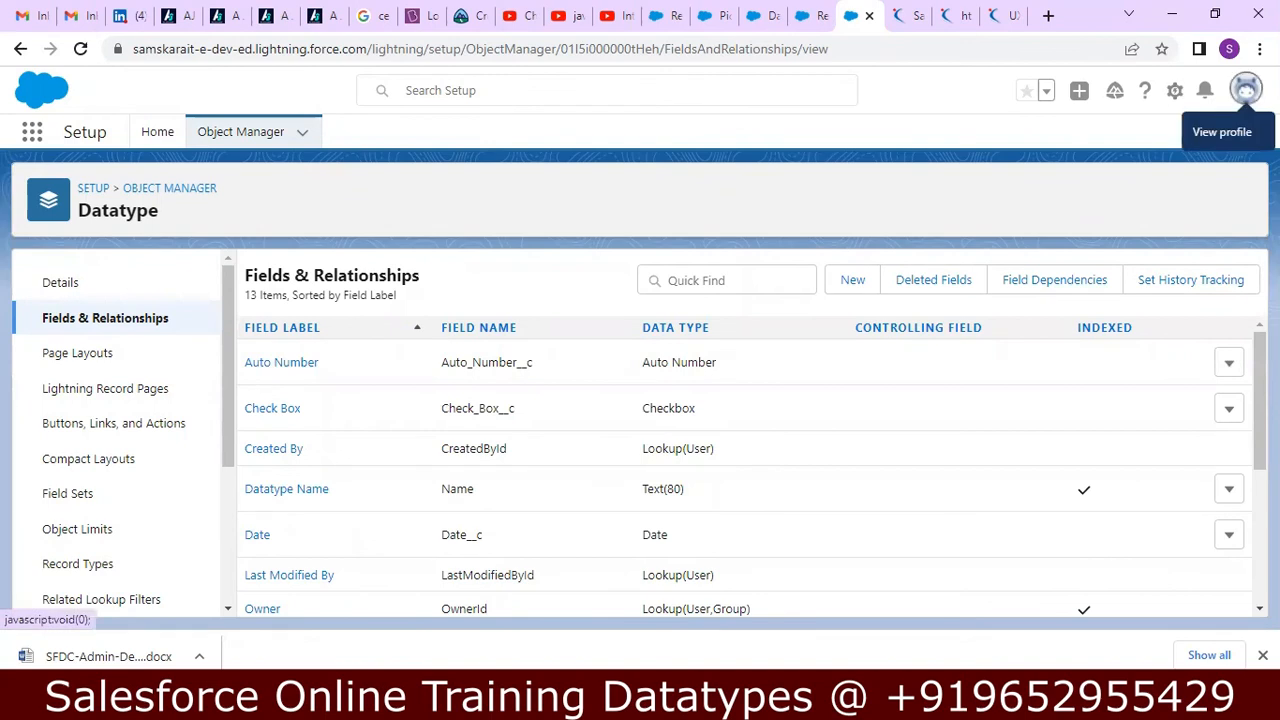
Switch back to Salesforce Classic and start a new Datatype record.
left_click(1246, 88)
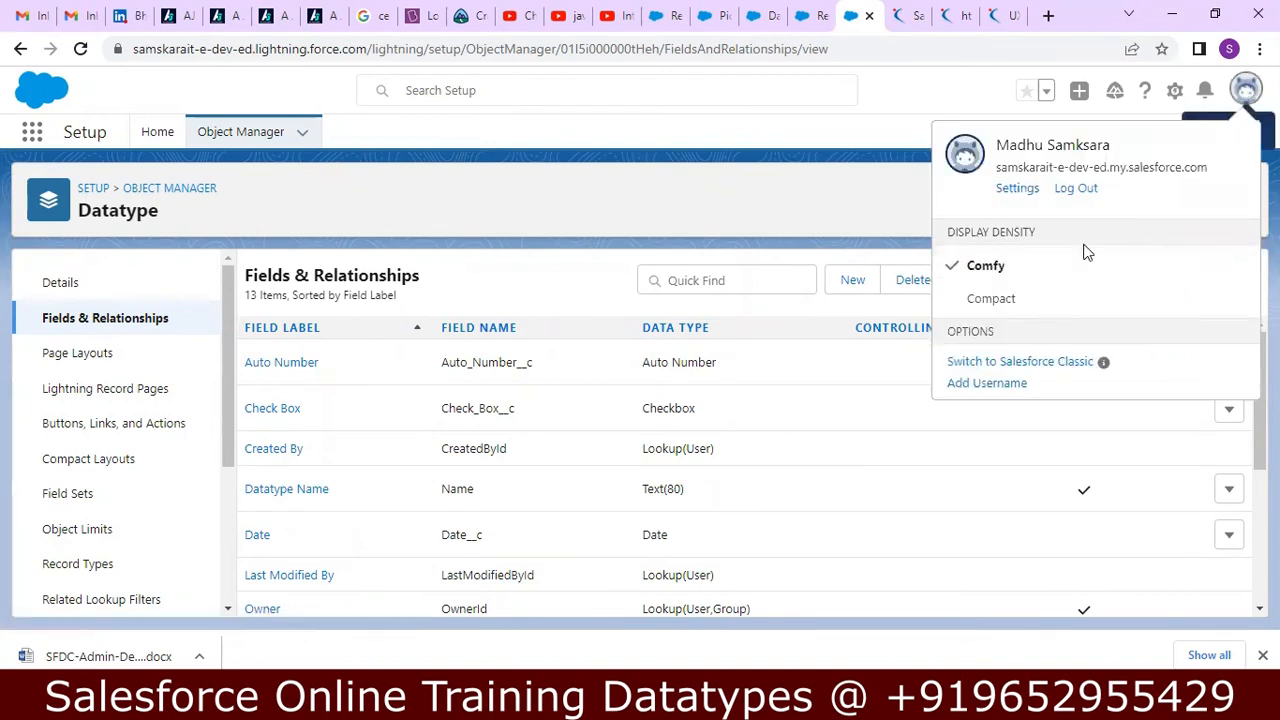
left_click(997, 362)
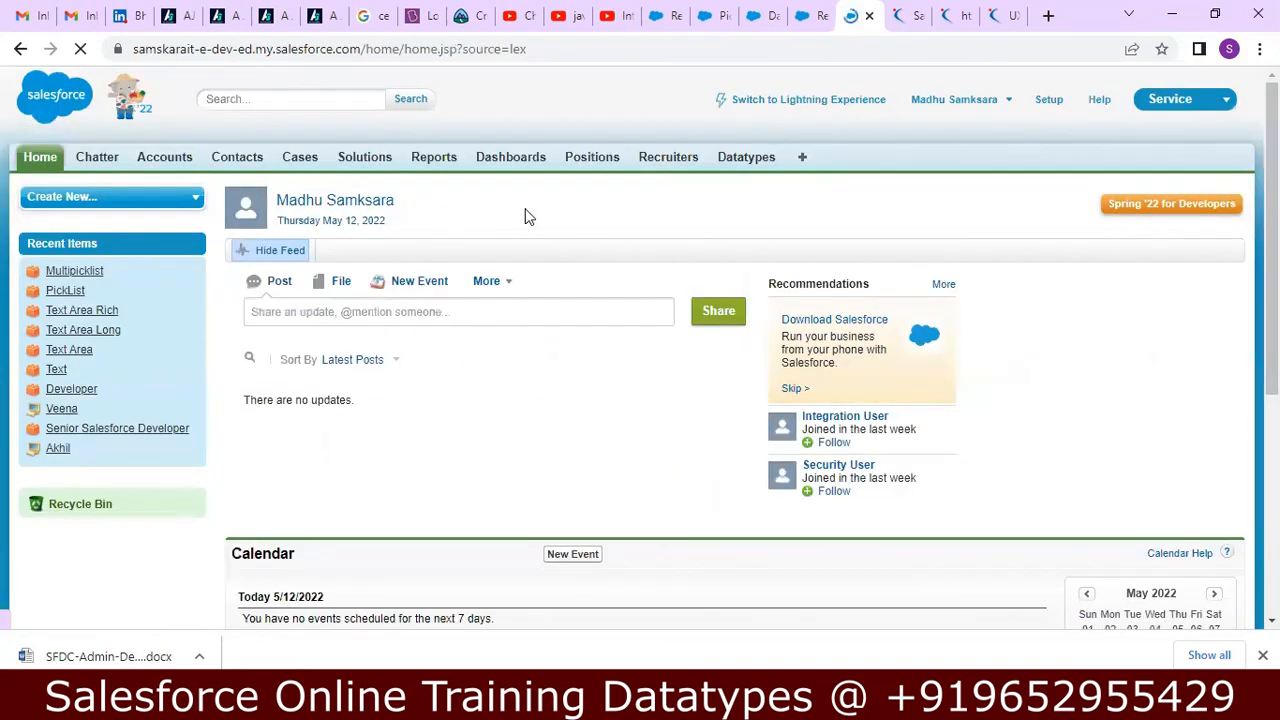
left_click(747, 165)
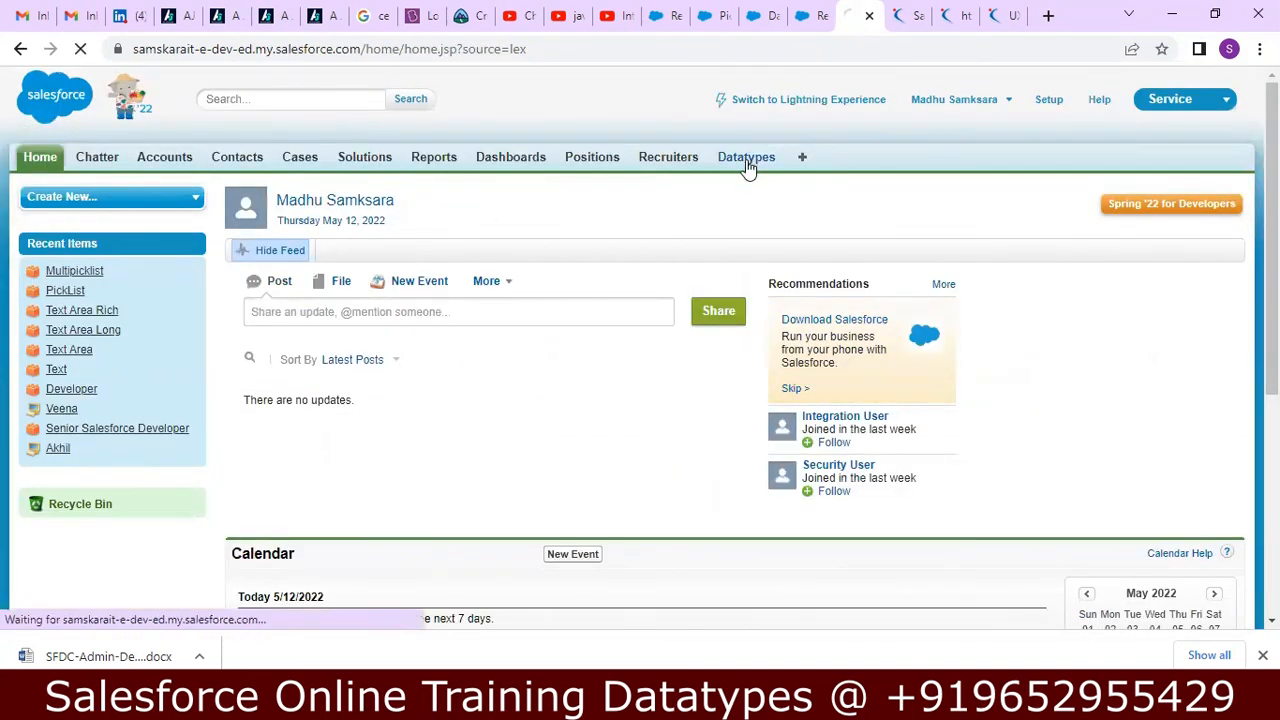
left_click(553, 304)
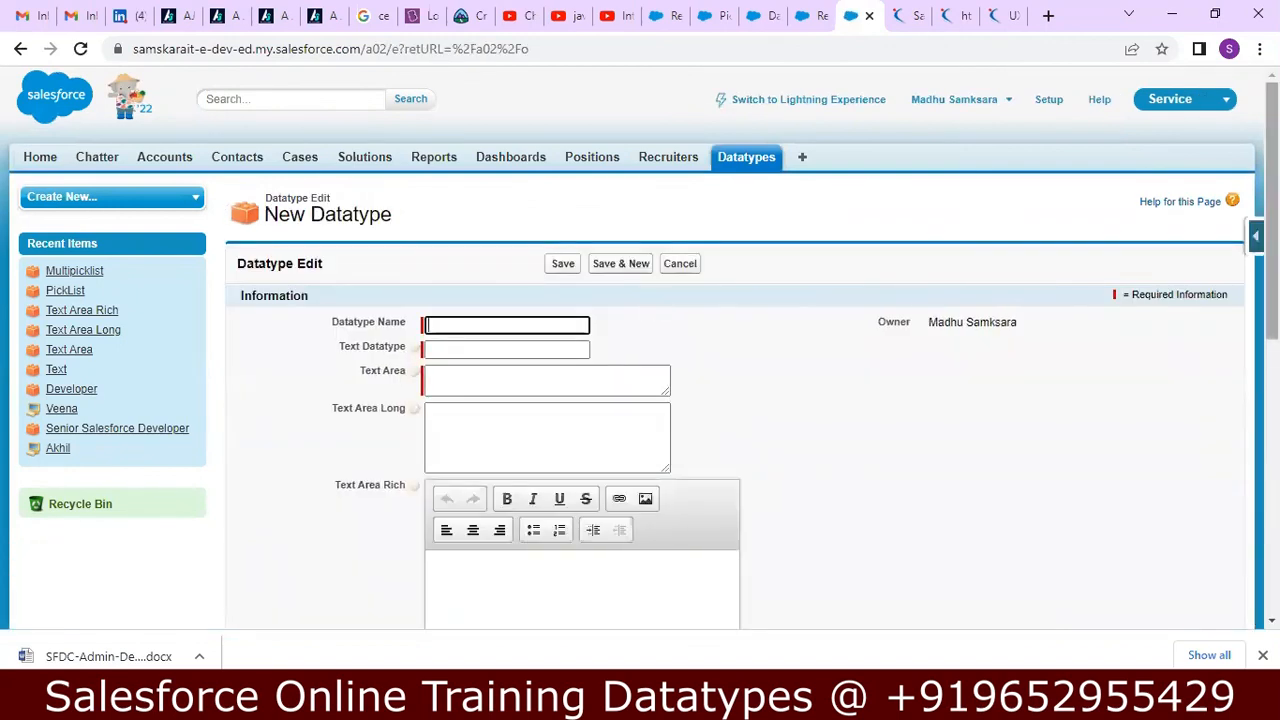
Enter Auto Number as the new record's Datatype Name.
scroll(1230, 520, "down", 5)
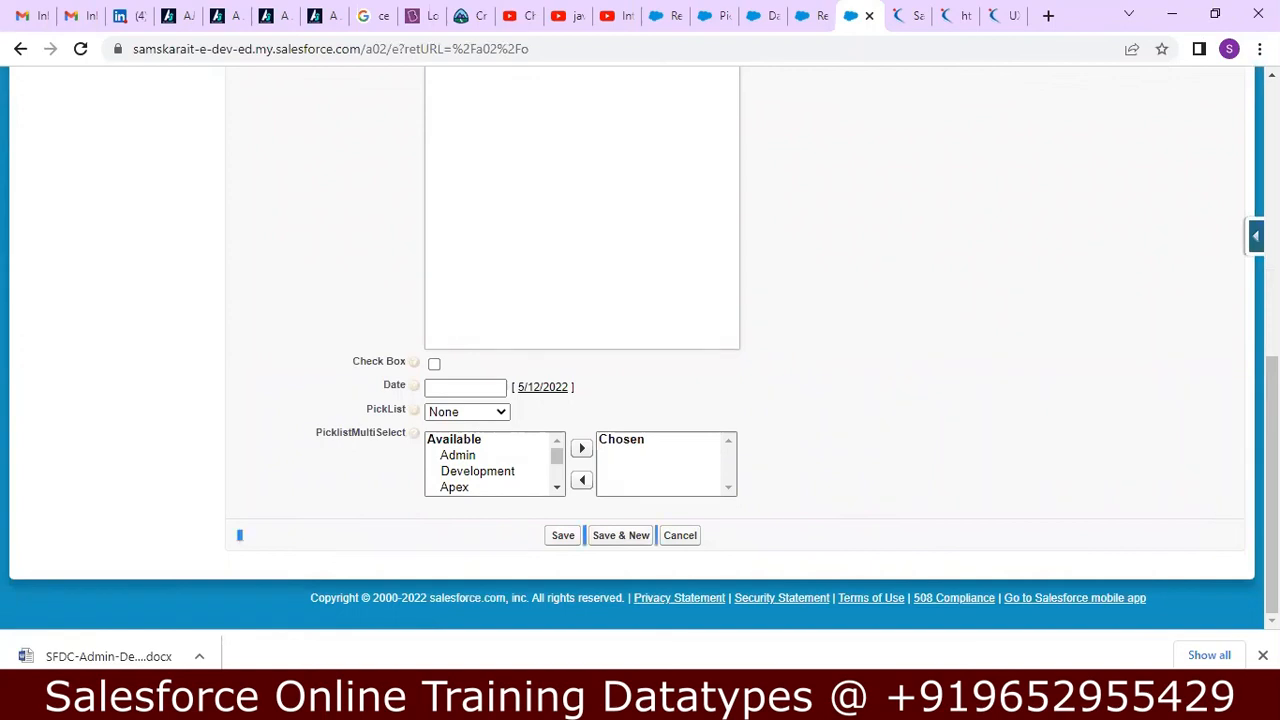
scroll(640, 350, "up", 5)
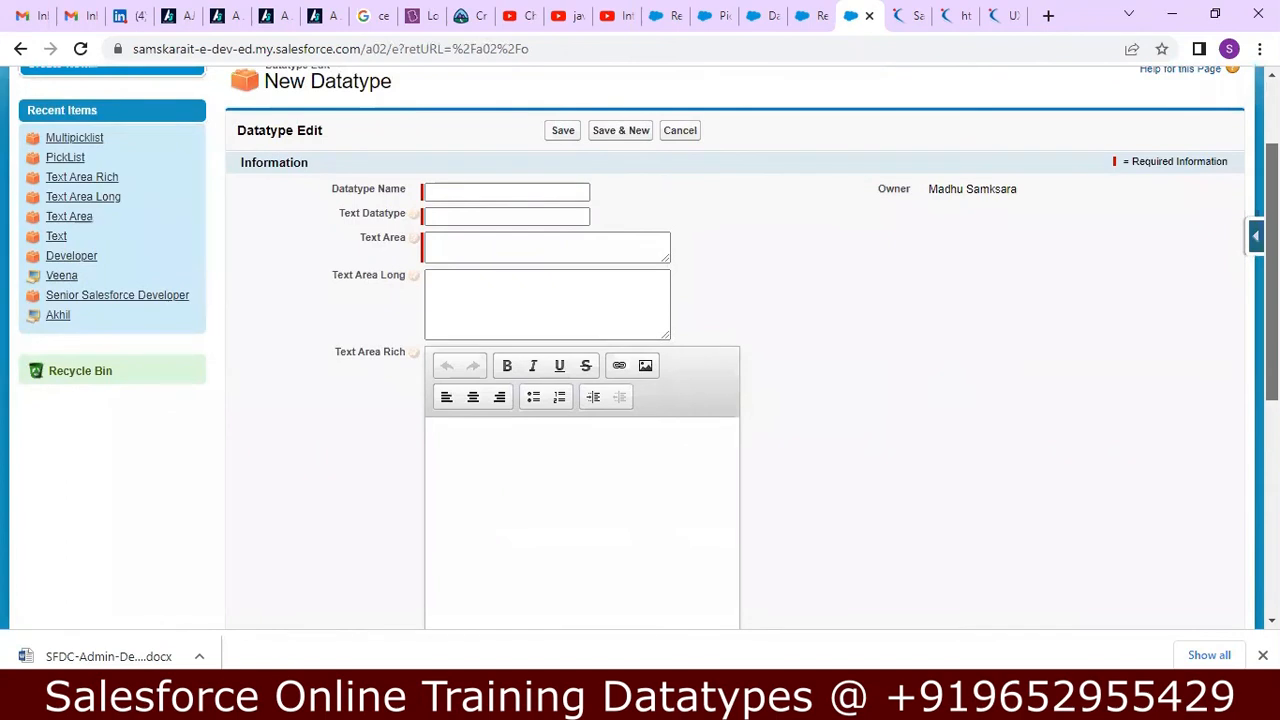
scroll(640, 350, "up", 1)
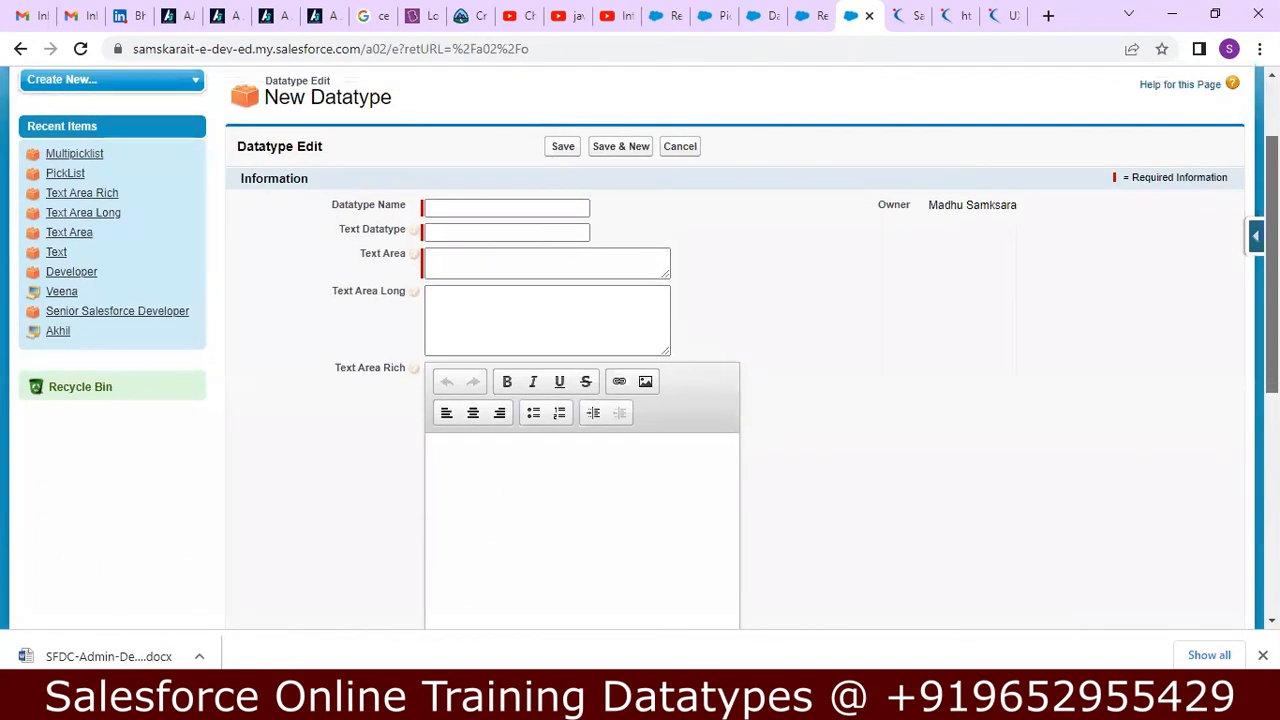
left_click(543, 207)
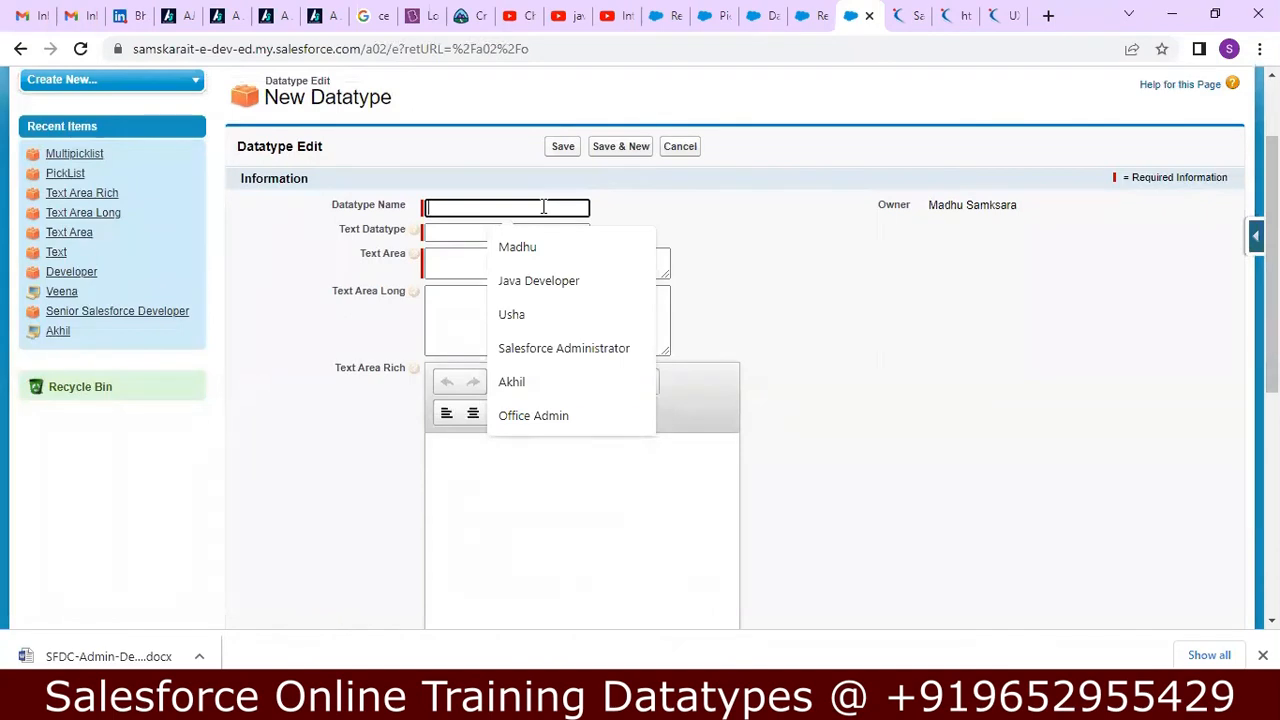
type("all")
key("BackSpace")
key("BackSpace")
key("BackSpace")
type("Auto")
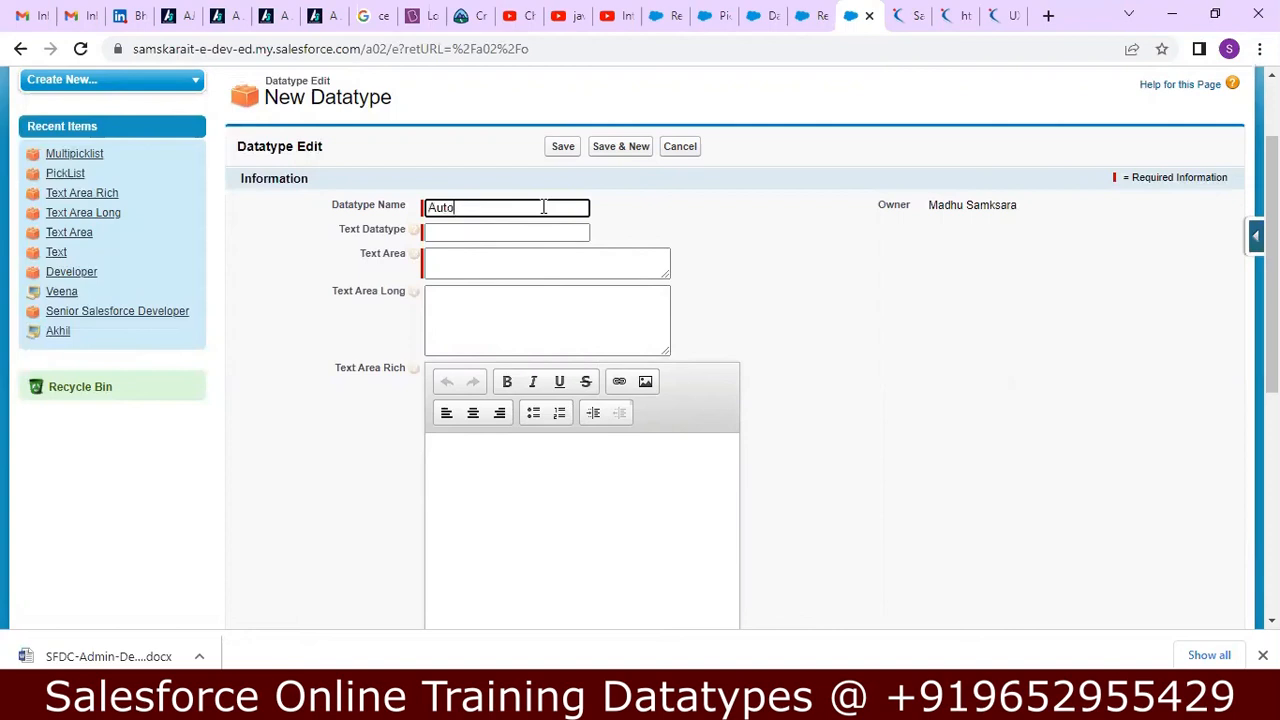
type(" Number")
key("Tab")
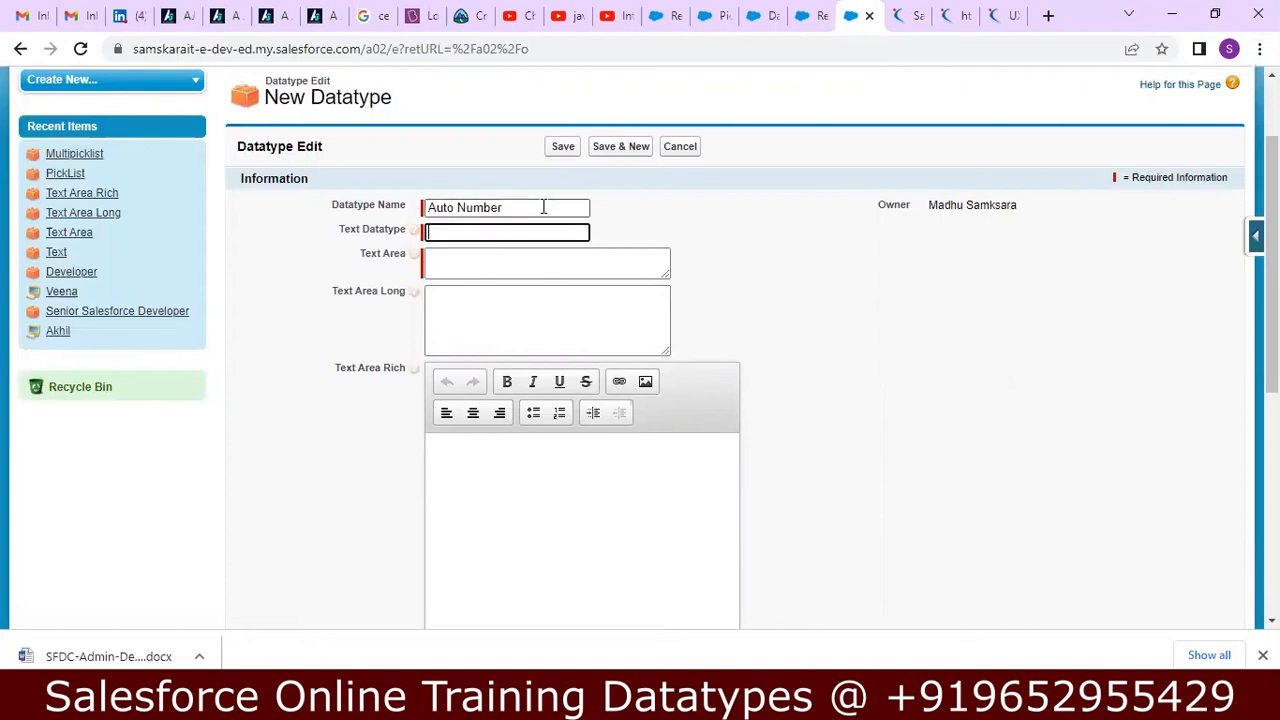
Fill Text Datatype and Text Area with ad and save the record.
type("ad")
key("Tab")
type("a")
key("Tab")
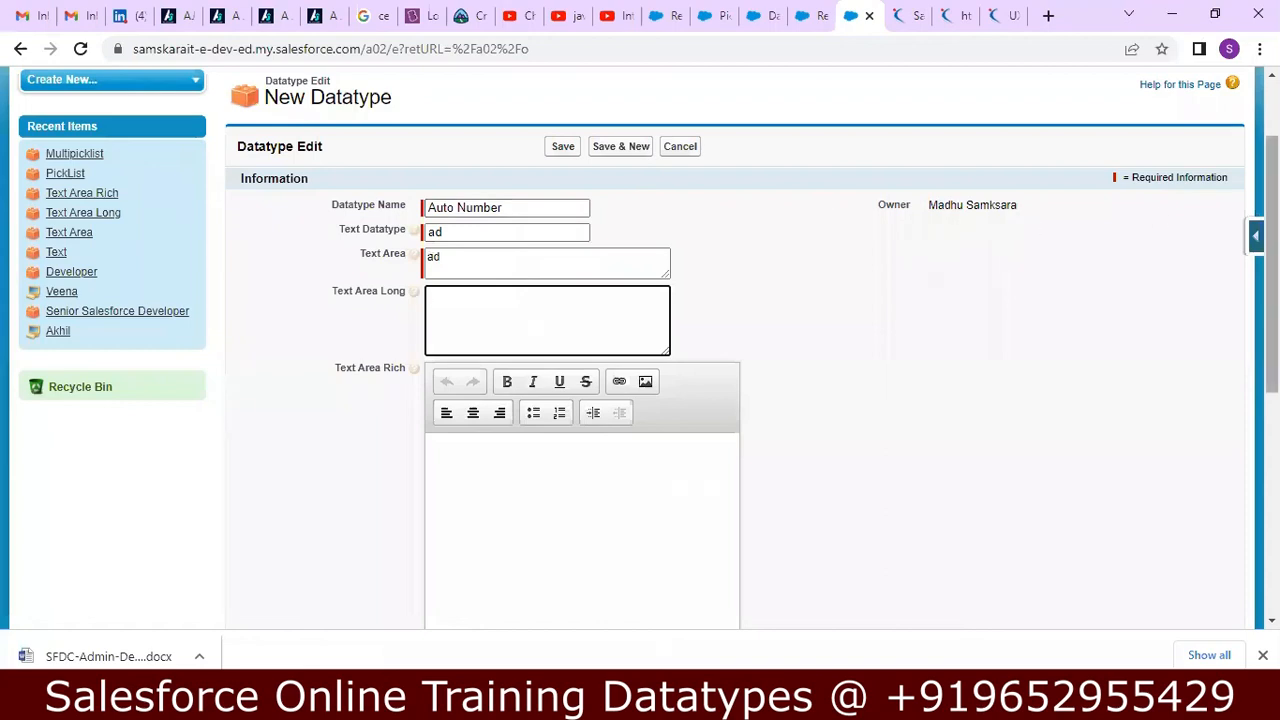
scroll(1243, 511, "down", 5)
left_click(563, 536)
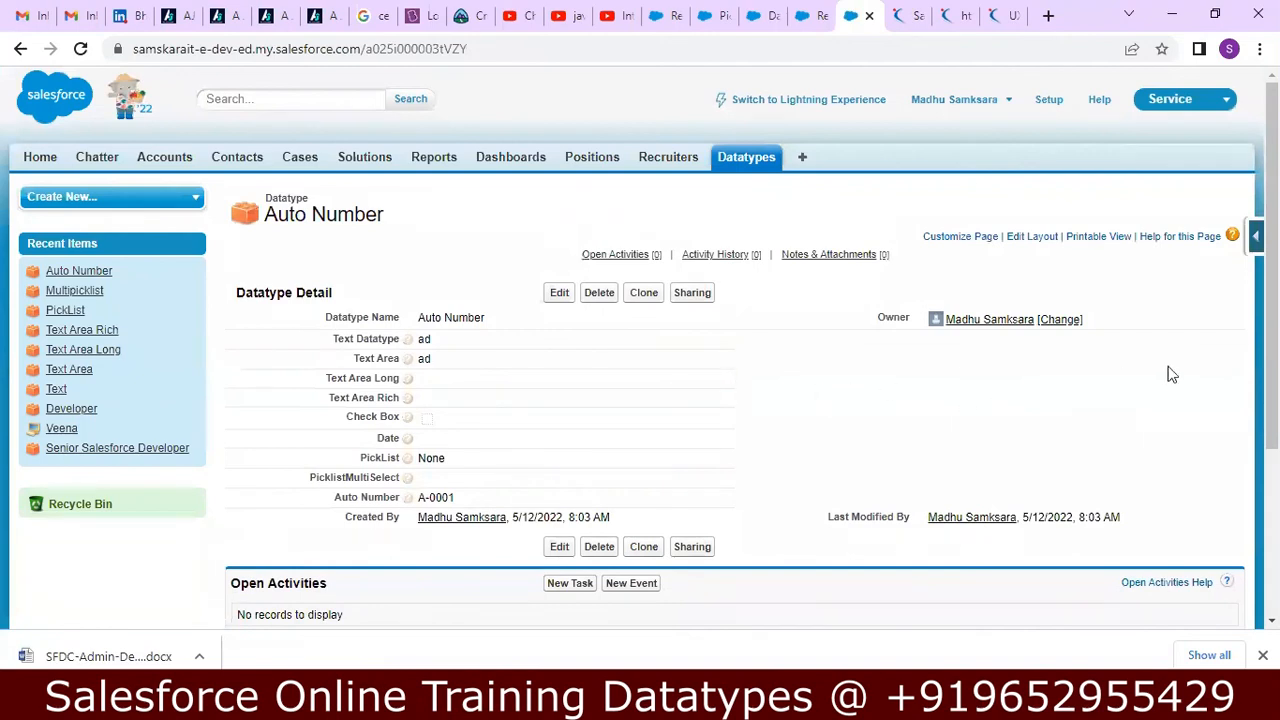
List all Datatype records, then open the Auto Number record and examine its Auto Number value.
left_click(760, 166)
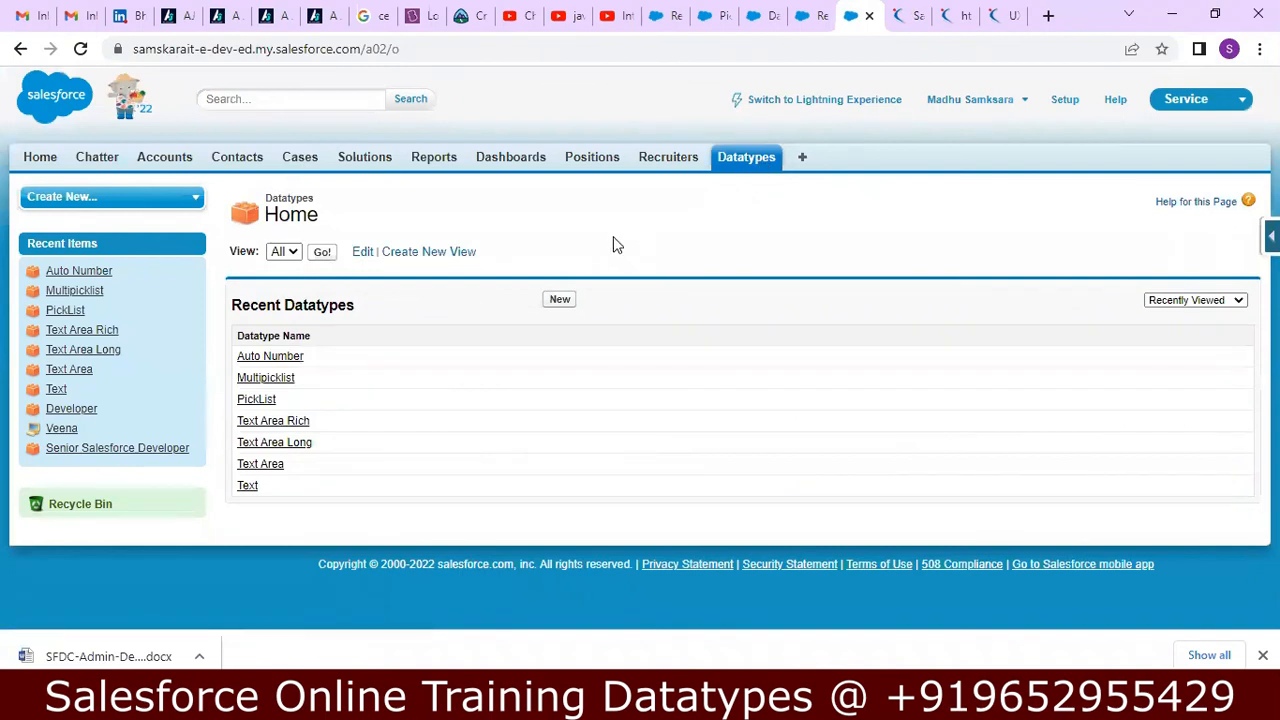
left_click(322, 252)
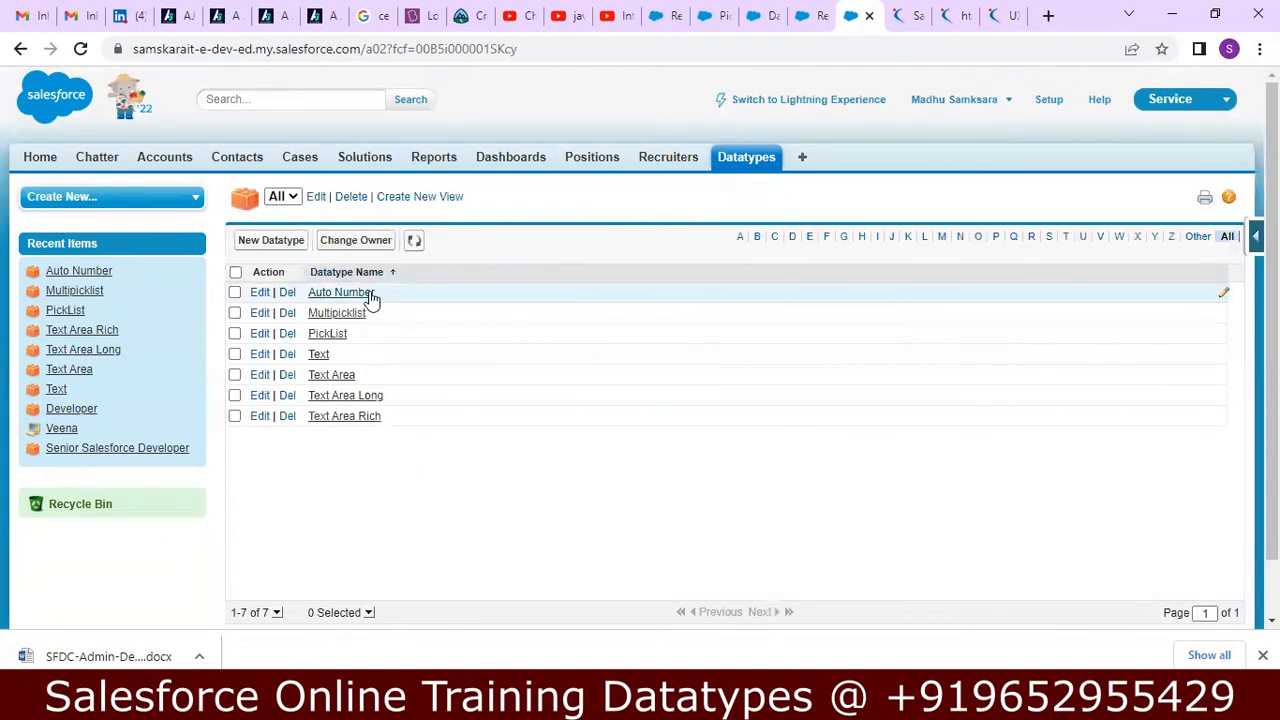
left_click(729, 163)
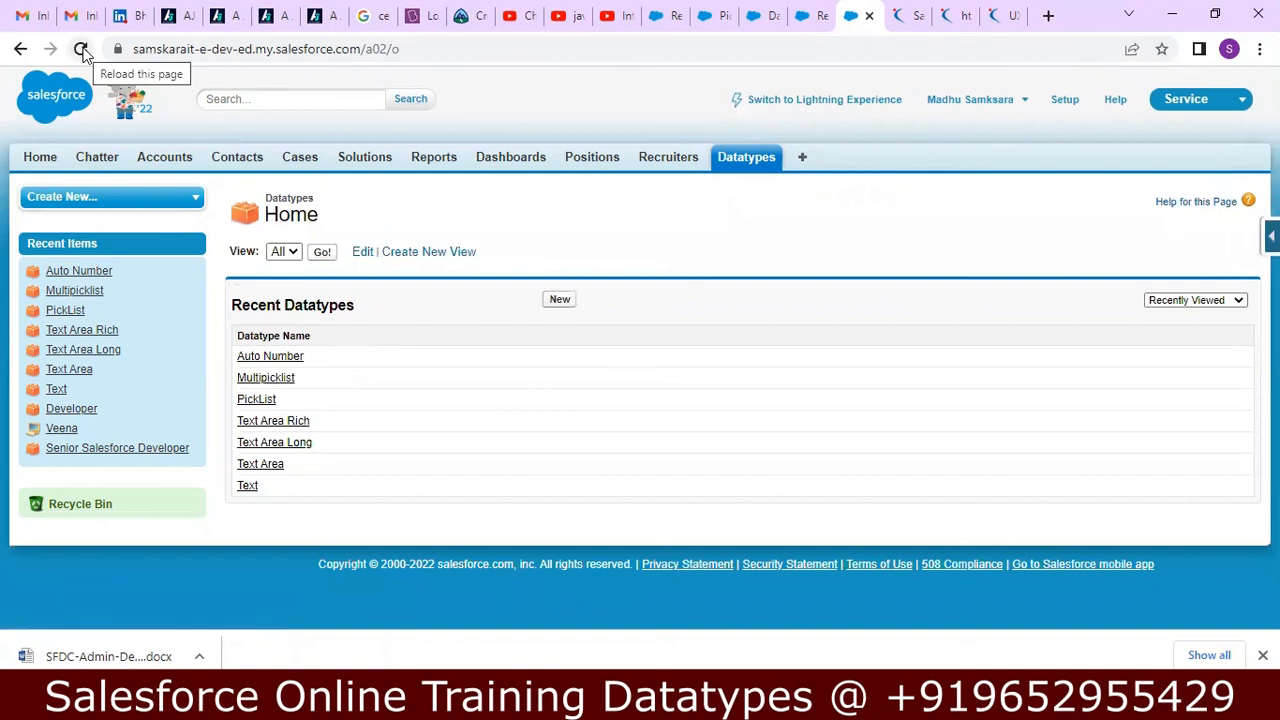
left_click(289, 358)
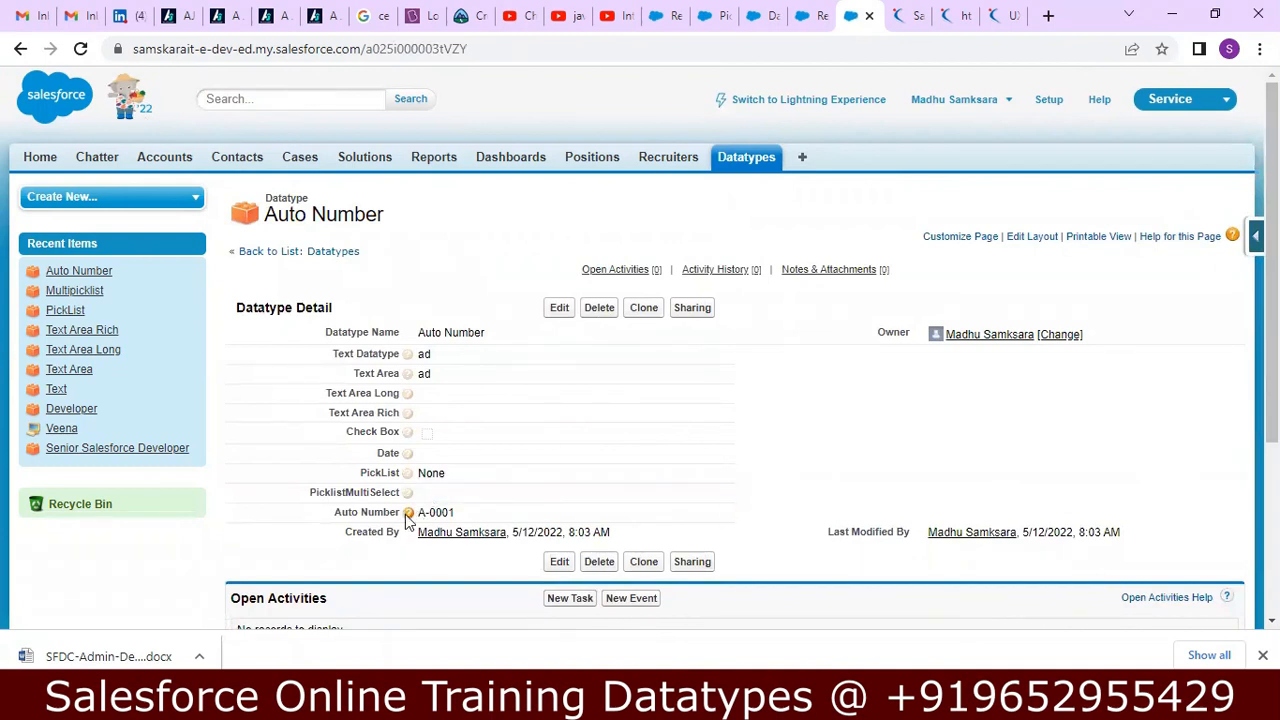
left_click_drag(456, 513, 414, 512)
Compare the Auto Number field on the Multipicklist record with that on the Auto Number record.
left_click(737, 167)
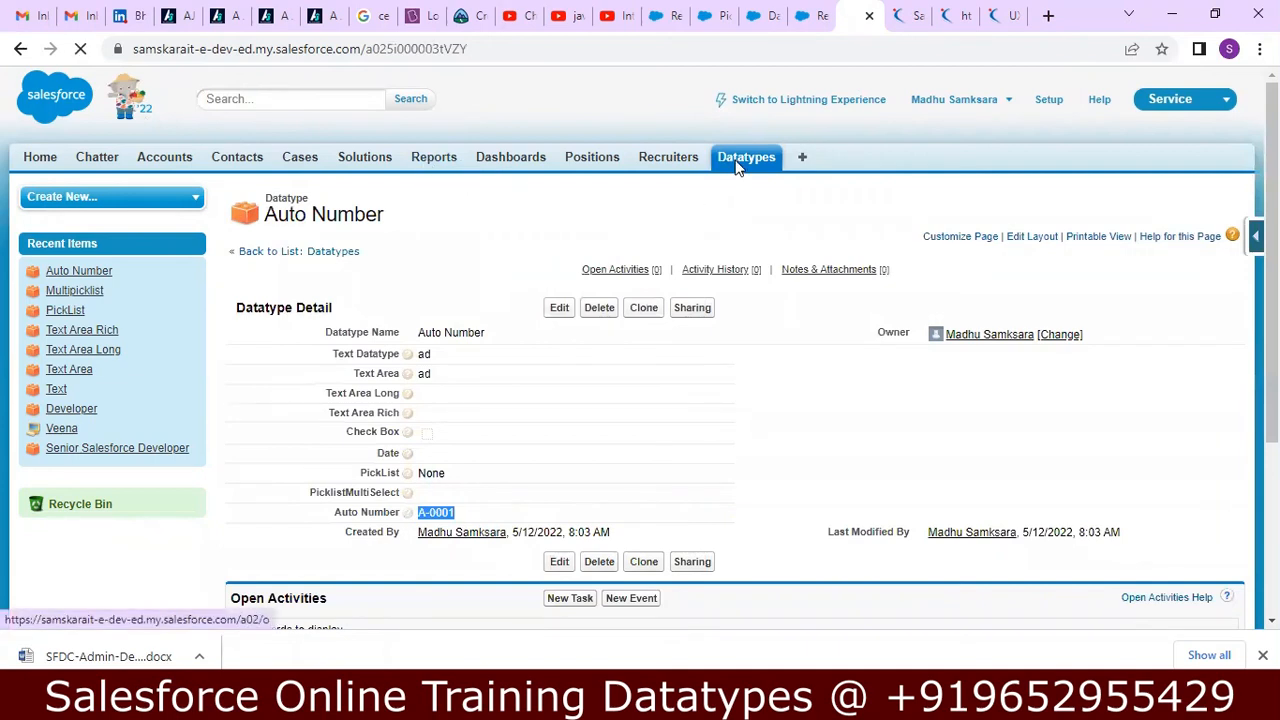
left_click(255, 380)
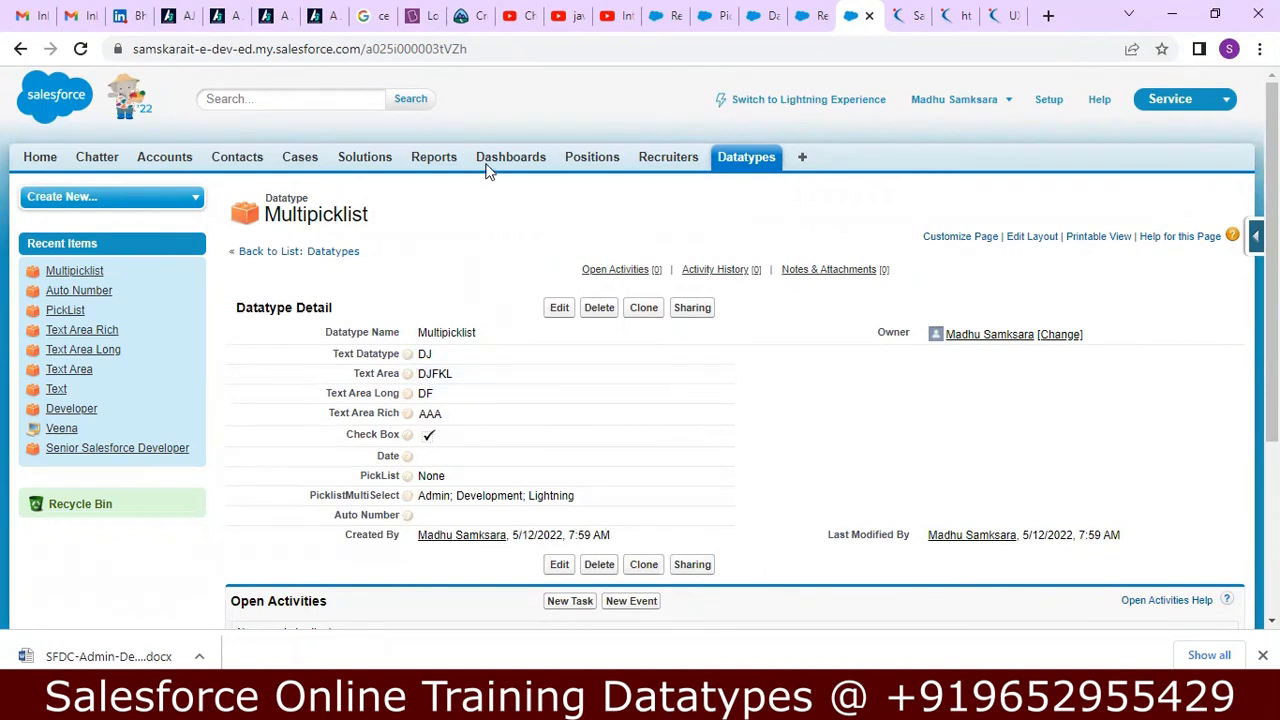
left_click(744, 154)
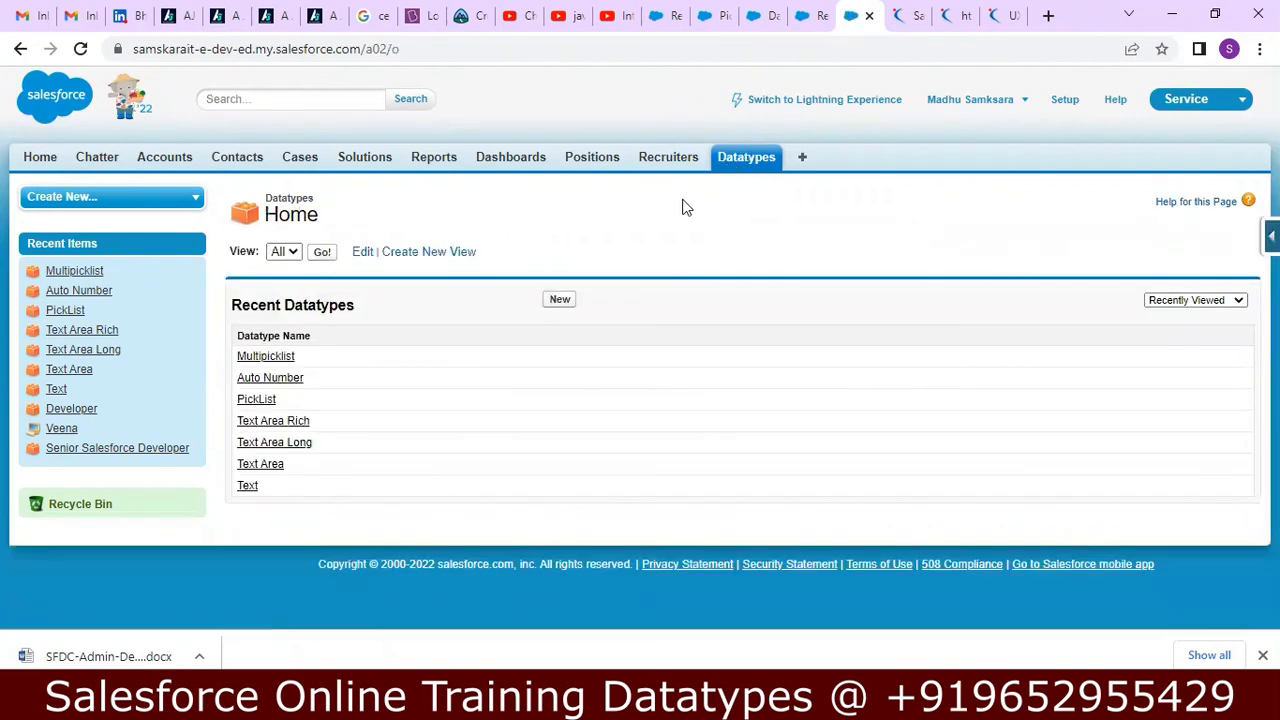
left_click(271, 382)
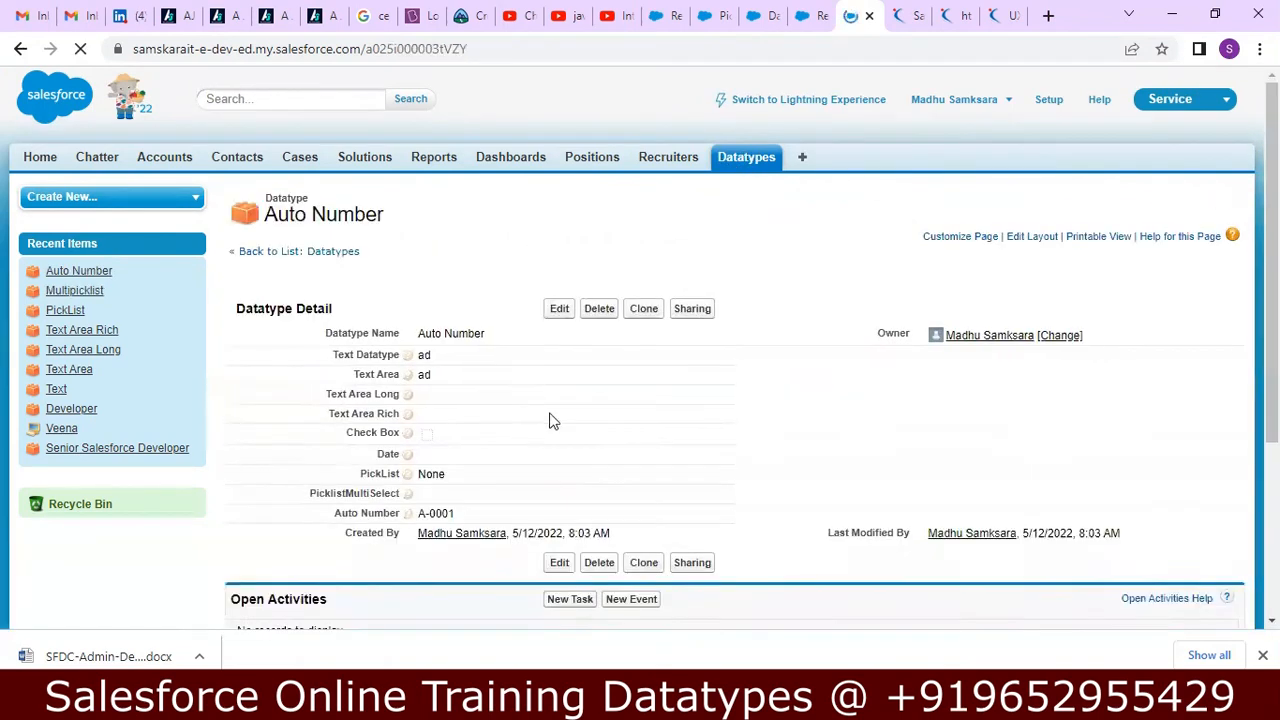
left_click_drag(421, 512, 460, 515)
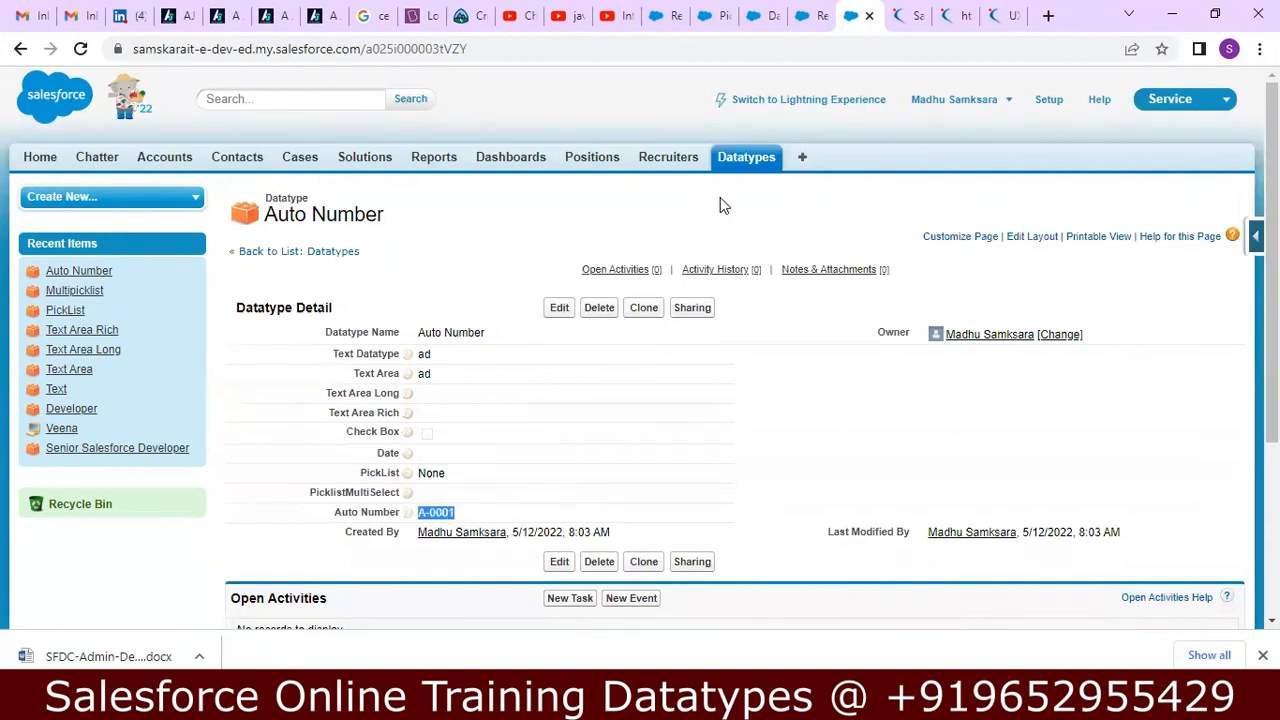
Create and save another Datatype record named ff with Text Datatype dd and Text Area ddd, and check its Auto Number value.
left_click(750, 160)
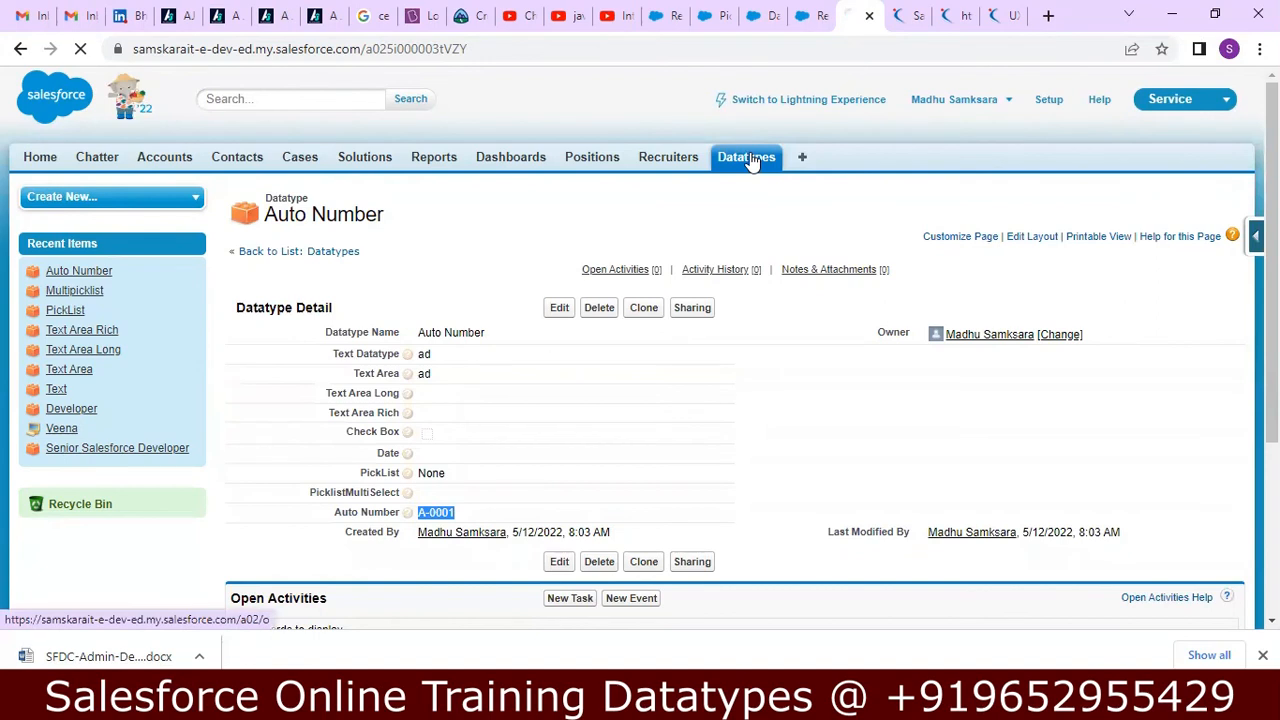
left_click(560, 302)
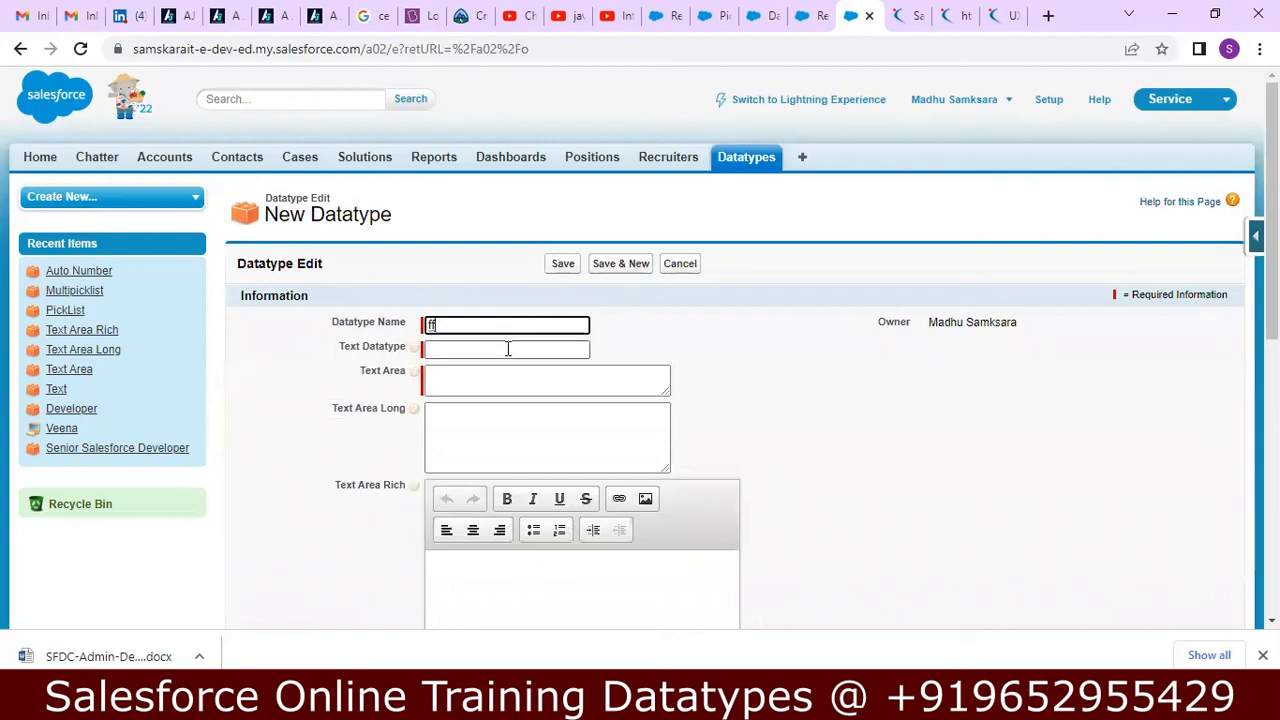
left_click(507, 348)
type("dd")
left_click(487, 384)
type("ddd")
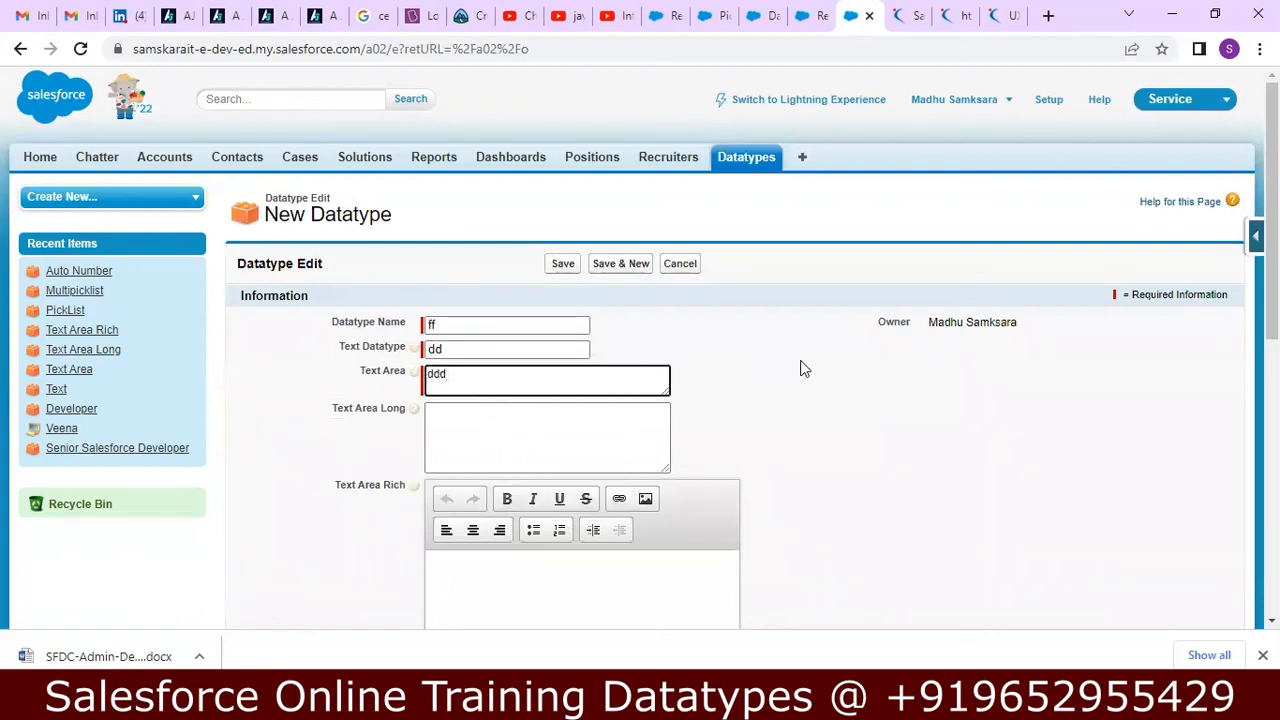
left_click(564, 270)
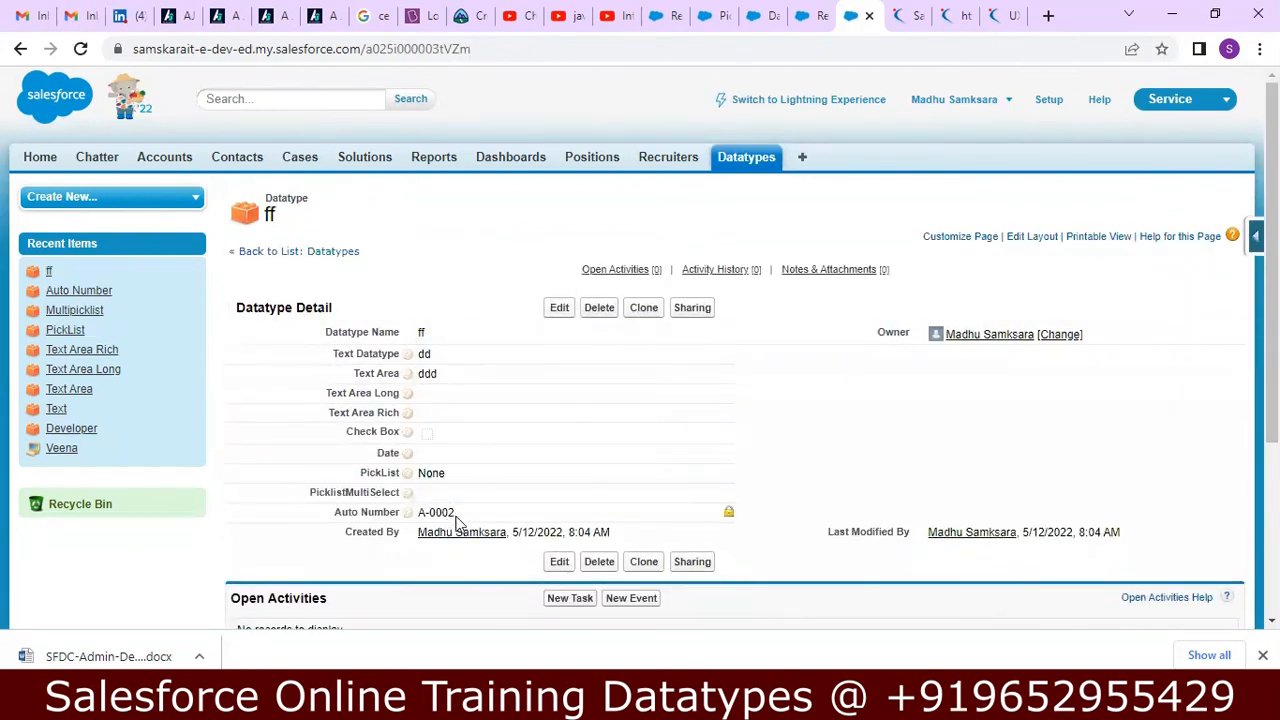
left_click_drag(440, 516, 414, 515)
Switch to Notepad++ and clear the Assignment line about creating an Employee object covering all 19 data types.
key("alt+Tab")
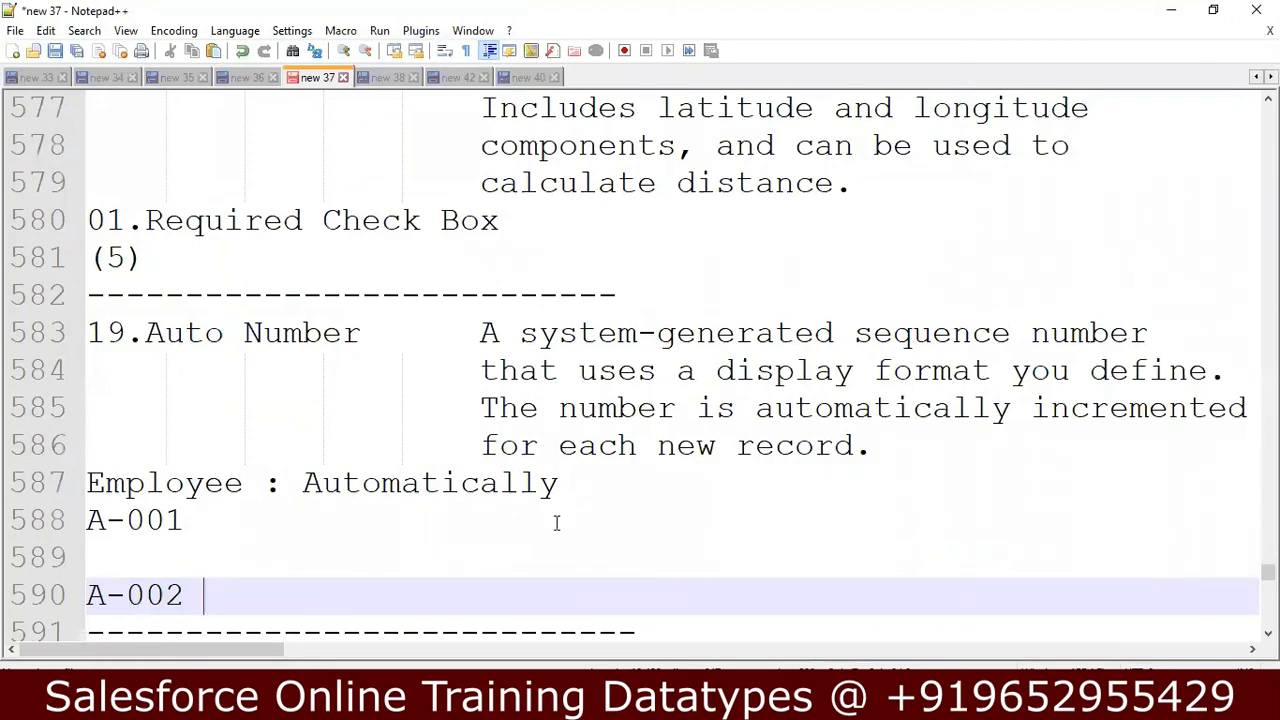
key("Down")
key("Down")
key("Down")
key("Down")
key("Down")
key("Down")
key("Down")
key("Down")
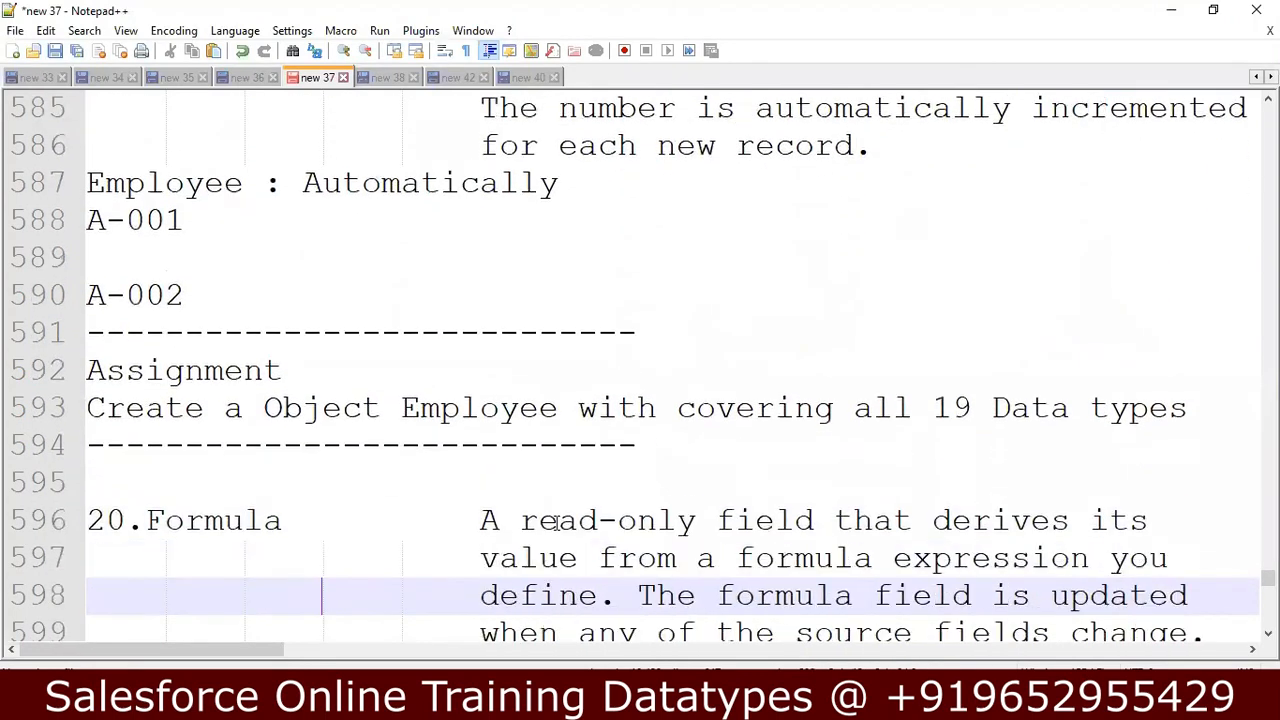
key("Up")
key("Up")
key("Up")
key("Up")
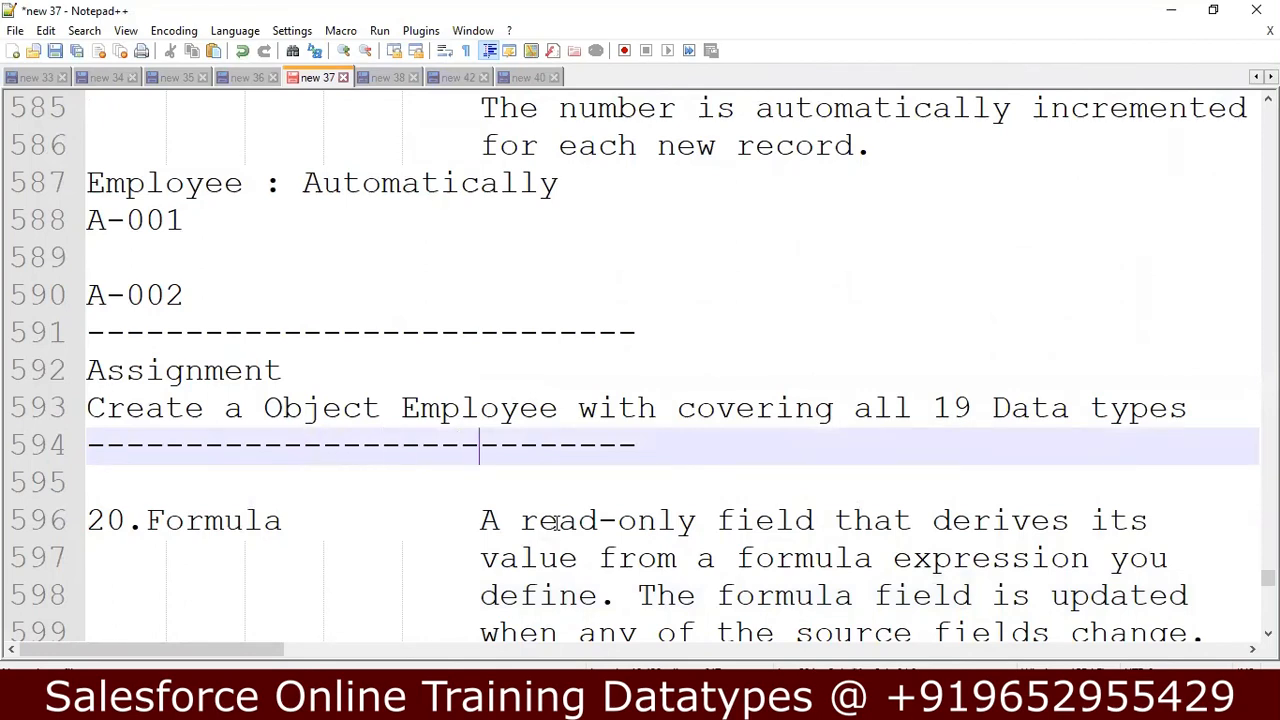
key("Up")
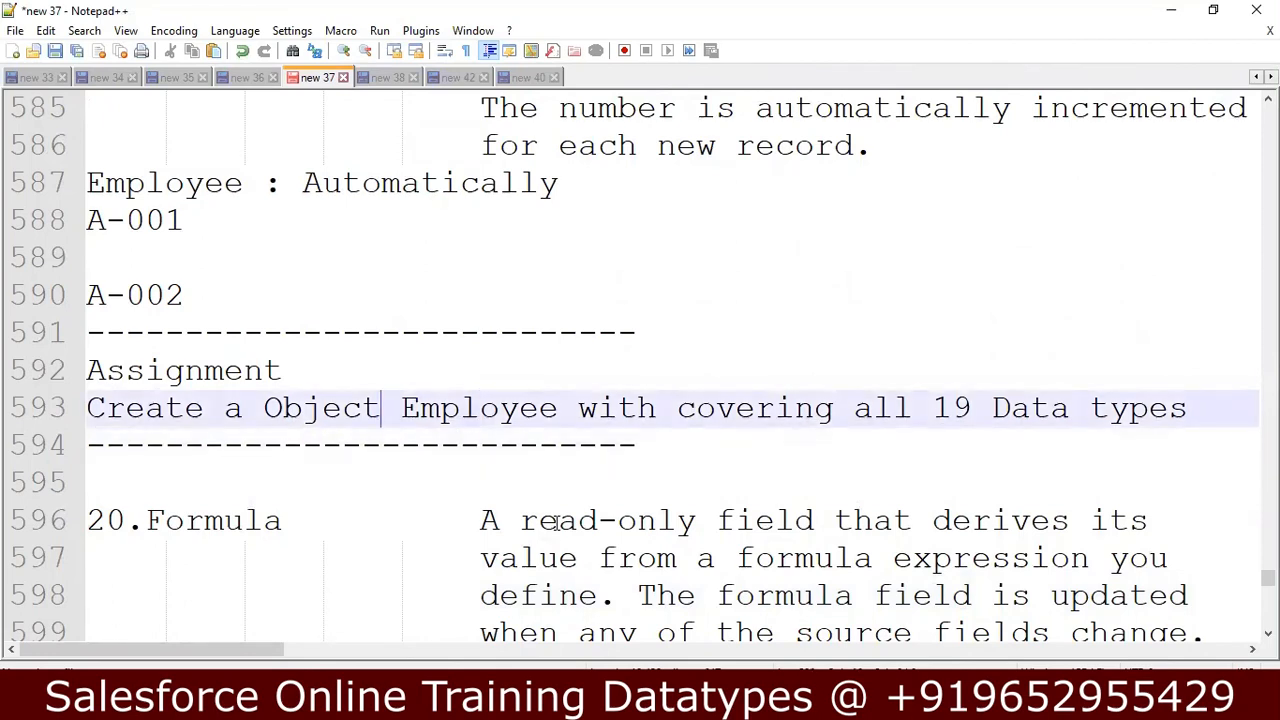
key("Home")
key("shift+Down")
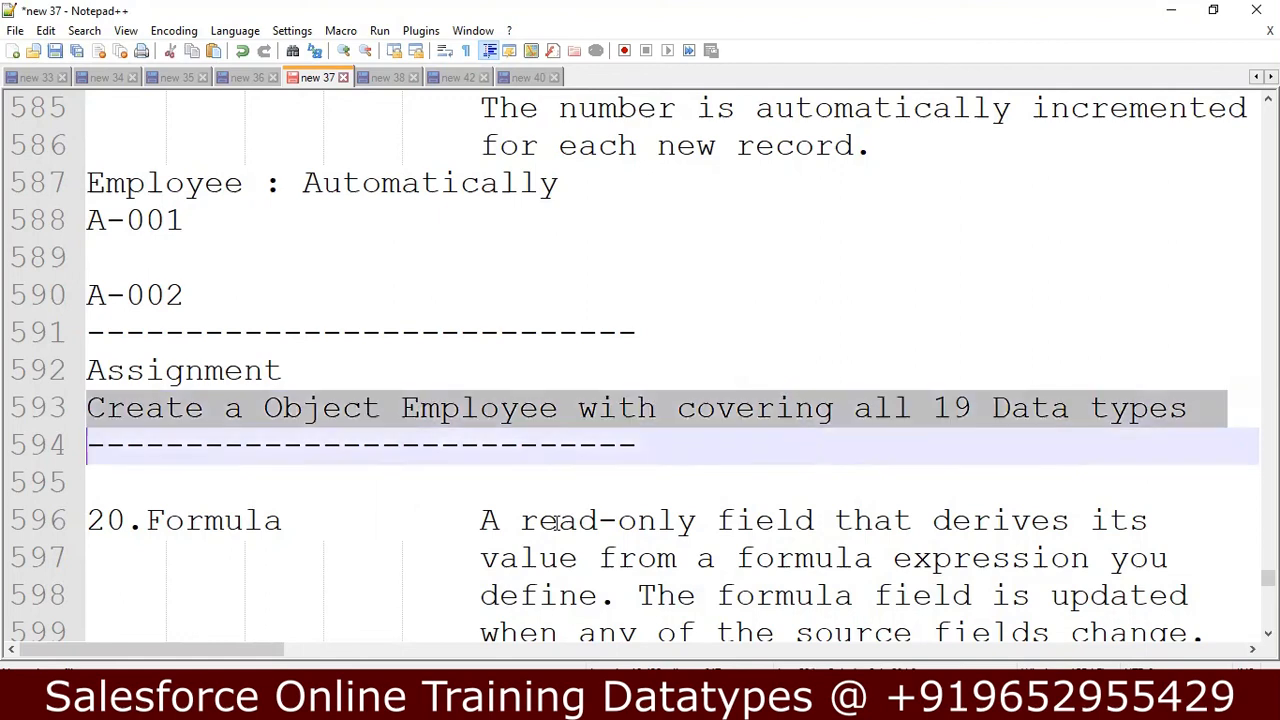
key("Delete")
key("Return")
key("Up")
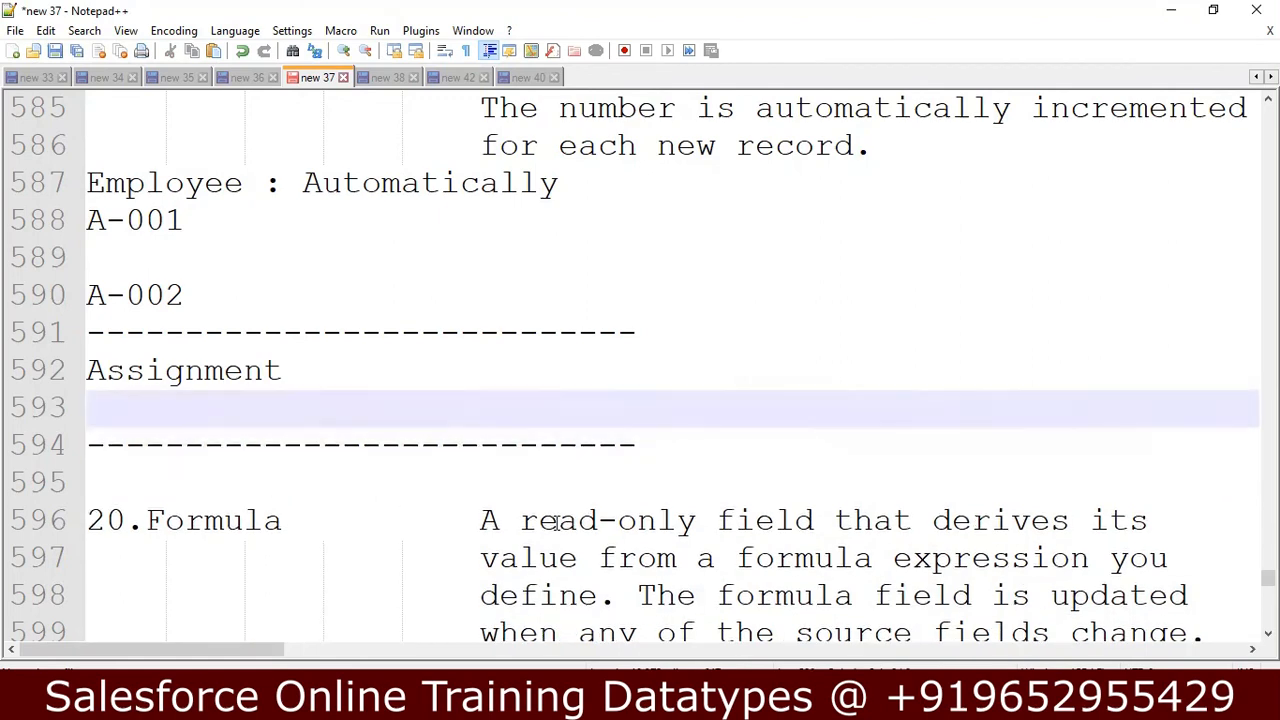
Write Create Custome Object Named "Datatype" on the empty line under Assignment.
type("Create O")
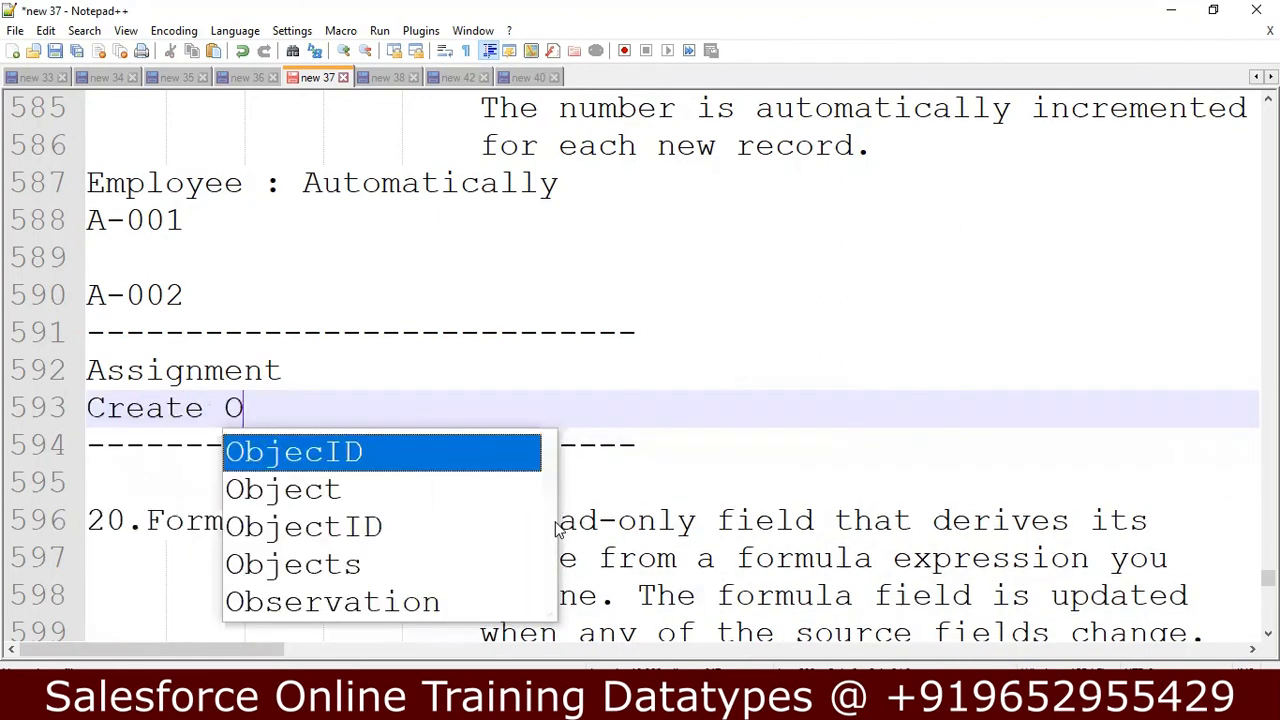
type("ne Cust")
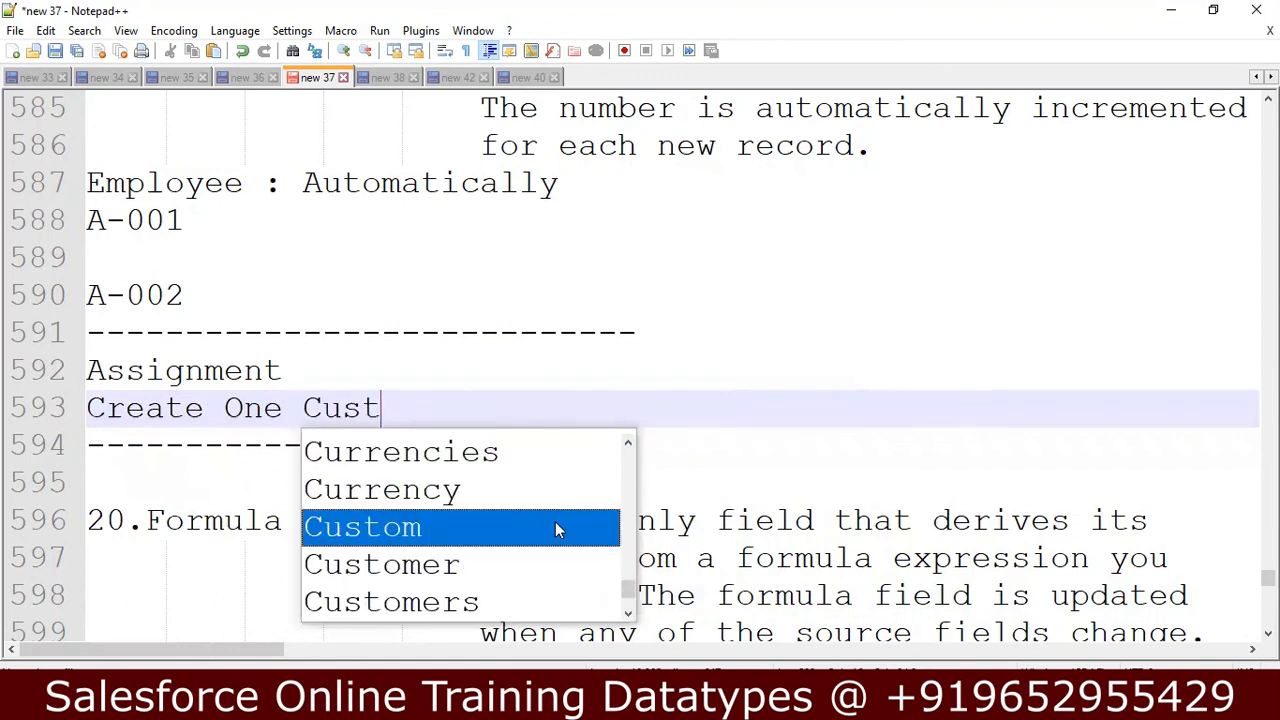
key("BackSpace")
key("BackSpace")
key("BackSpace")
key("BackSpace")
key("BackSpace")
key("BackSpace")
key("BackSpace")
key("BackSpace")
type("c")
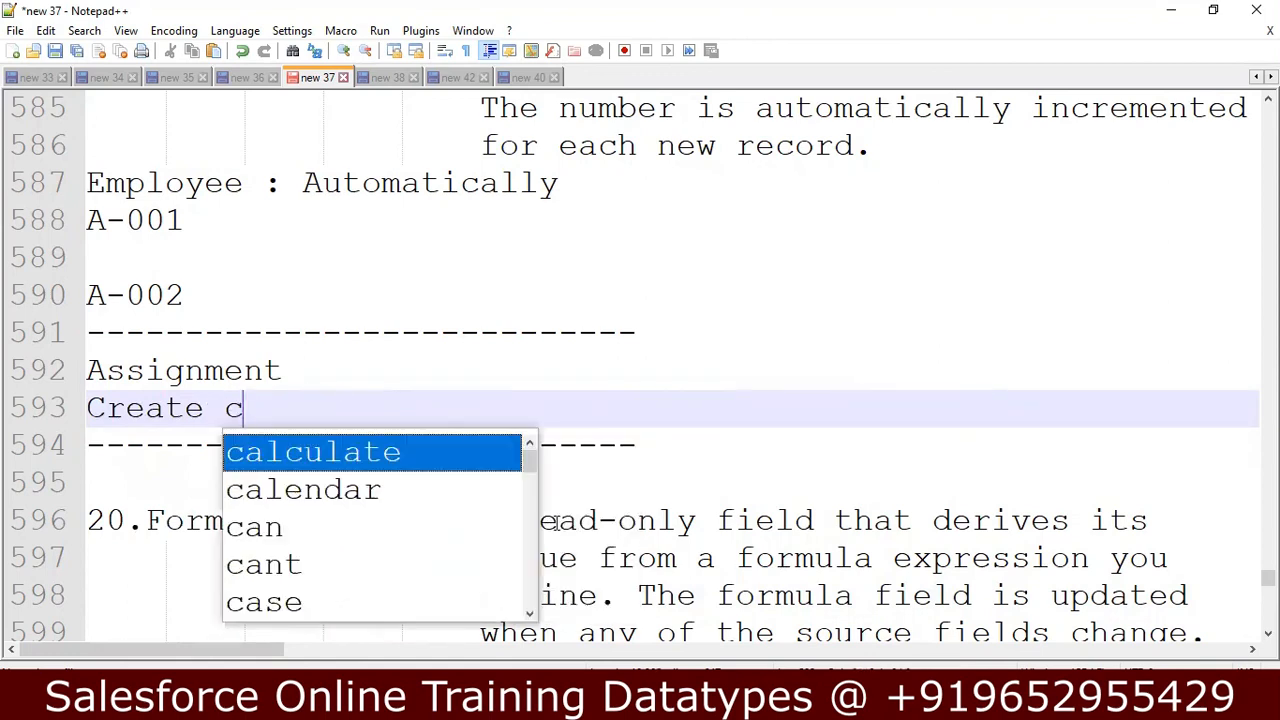
key("BackSpace")
type("Custmom")
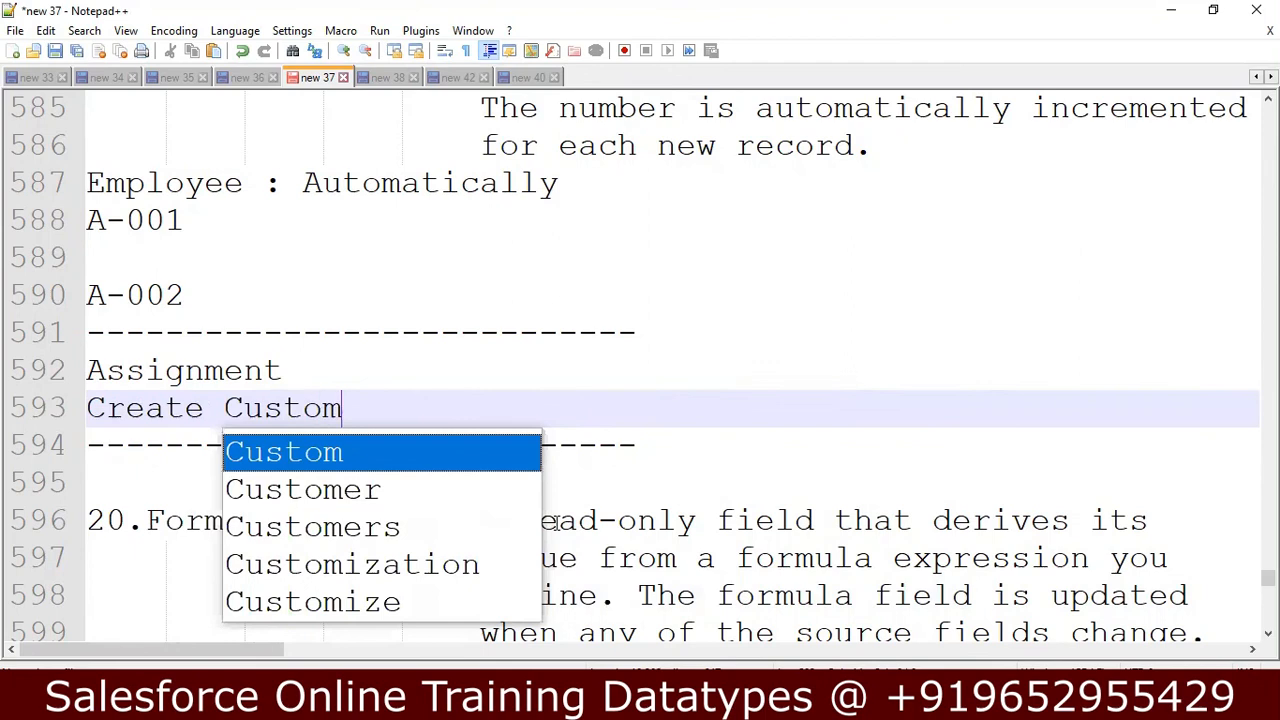
type("e Object Name")
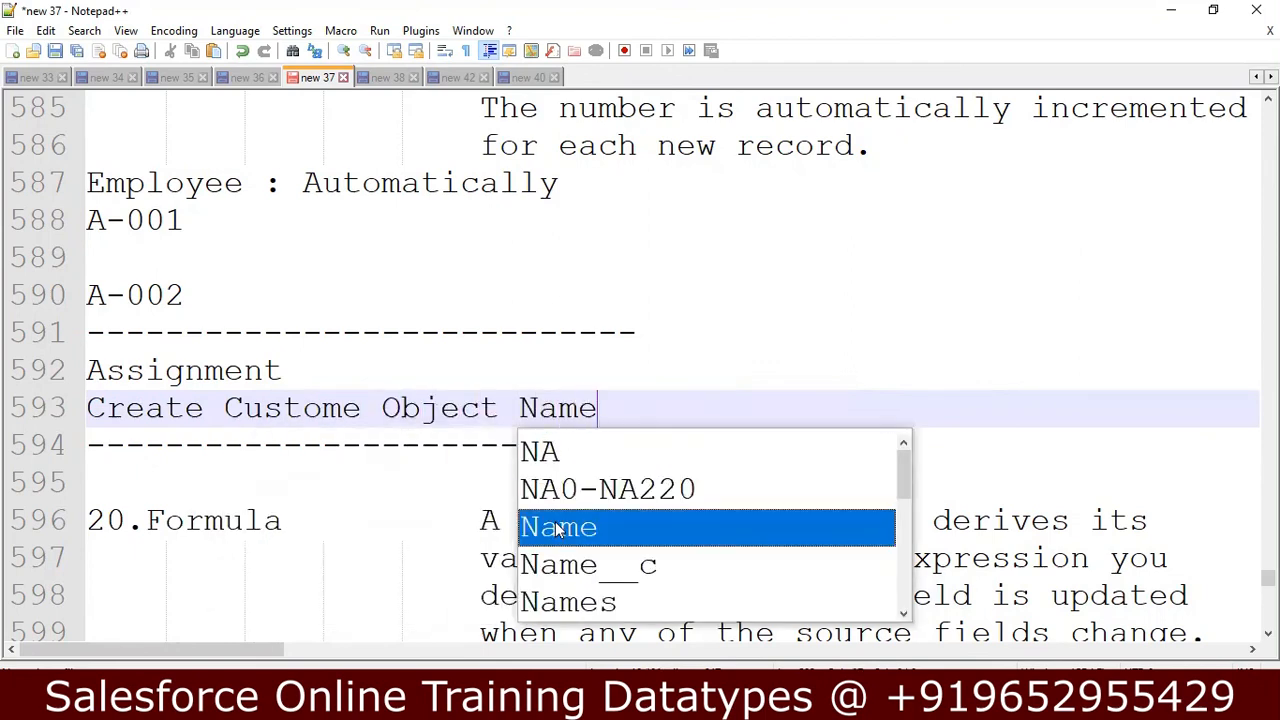
type("e")
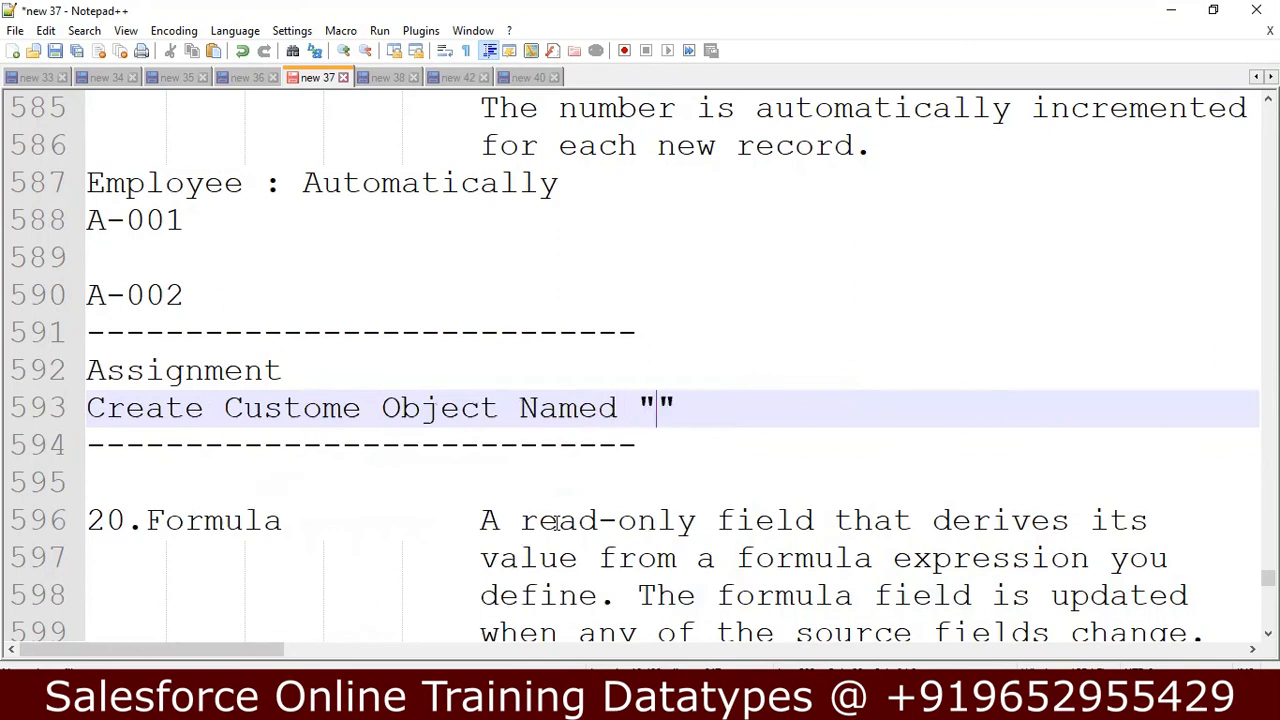
type("Datatype")
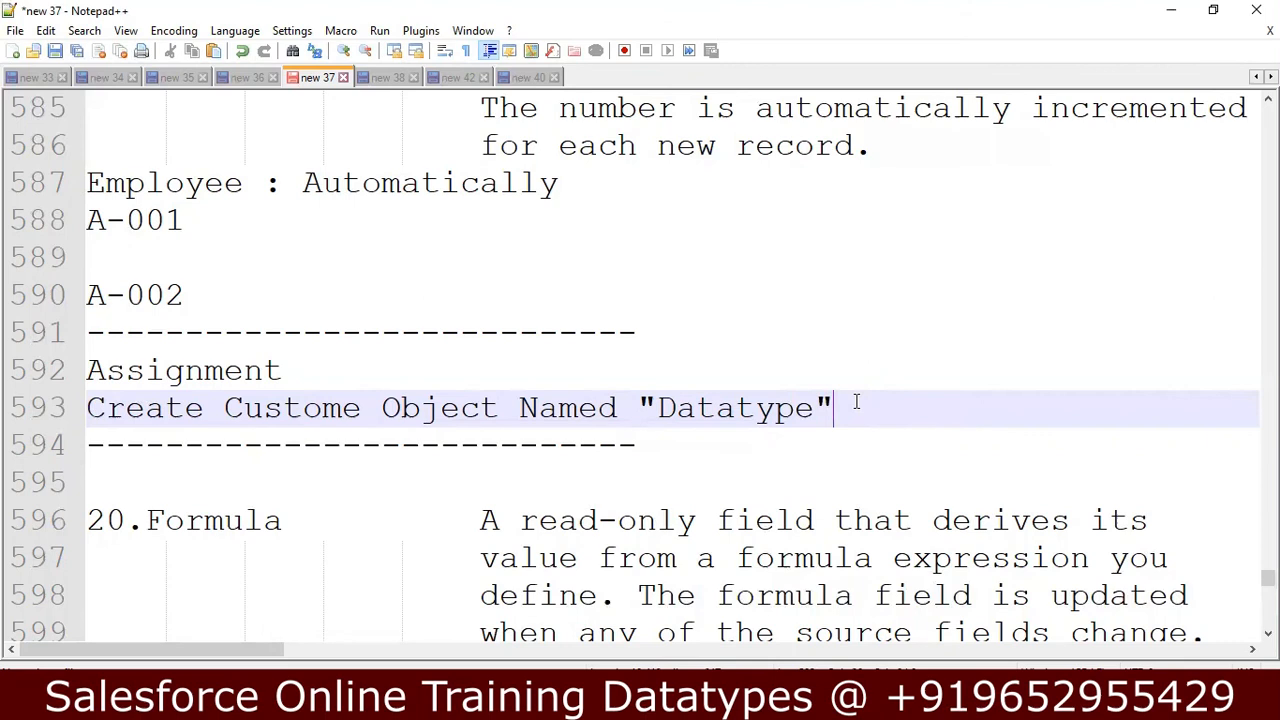
Add the line Create 19 Fields below the custom object line of the Assignment.
key("Return")
type("Enter")
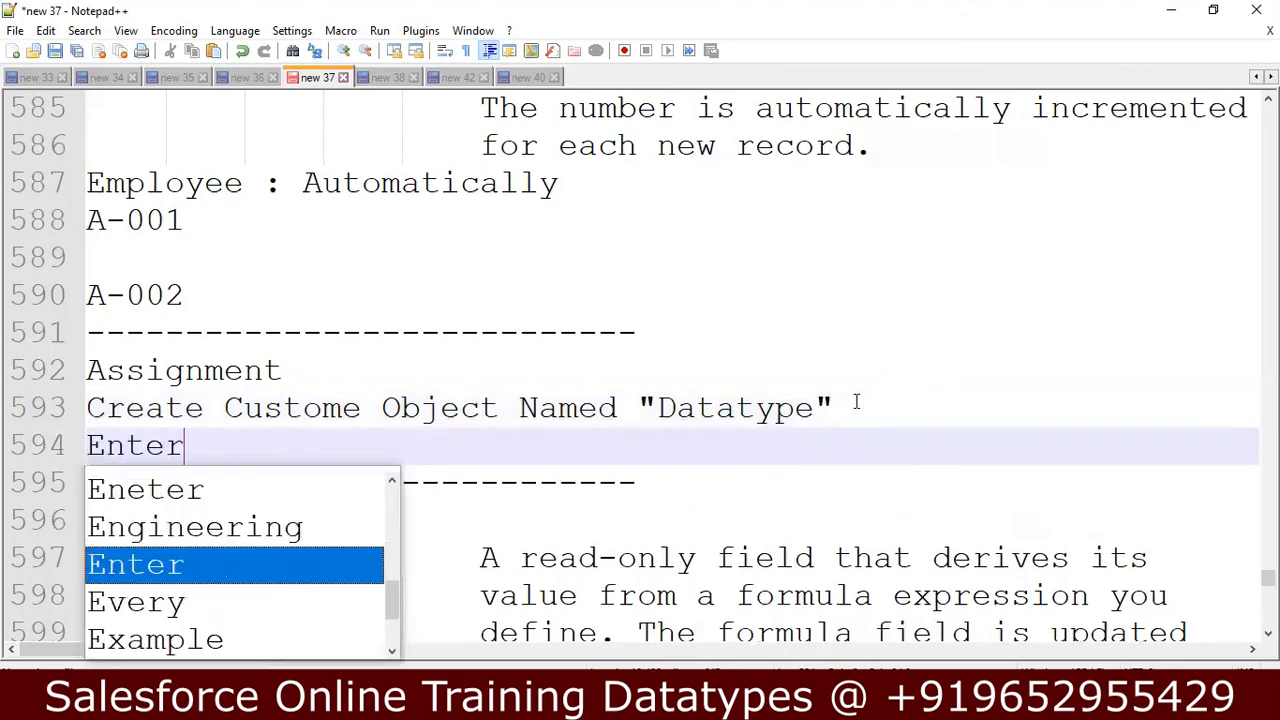
key("BackSpace")
key("BackSpace")
key("BackSpace")
key("BackSpace")
key("BackSpace")
key("BackSpace")
type("Create 19 ")
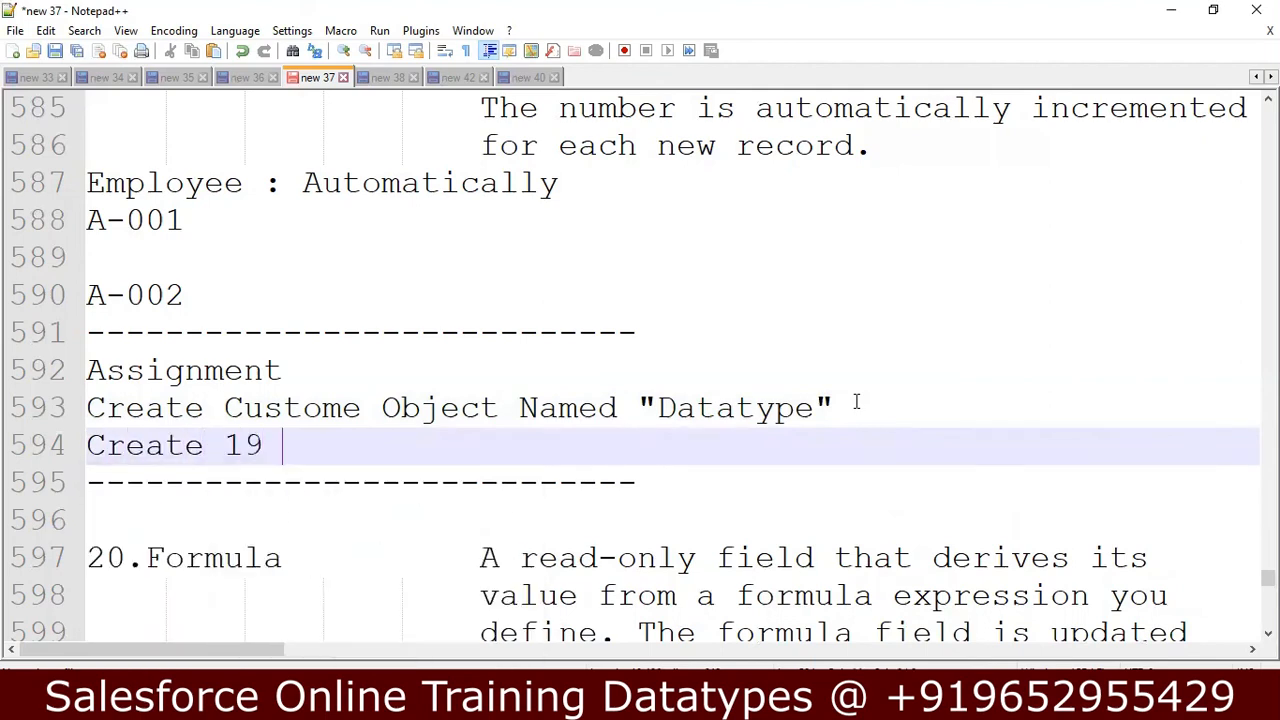
type("Fields s")
key("BackSpace")
Add the Assignment line Select different Data type for each field below Create 19 Fields.
key("Return")
type("Sec")
key("BackSpace")
type("lect differ")
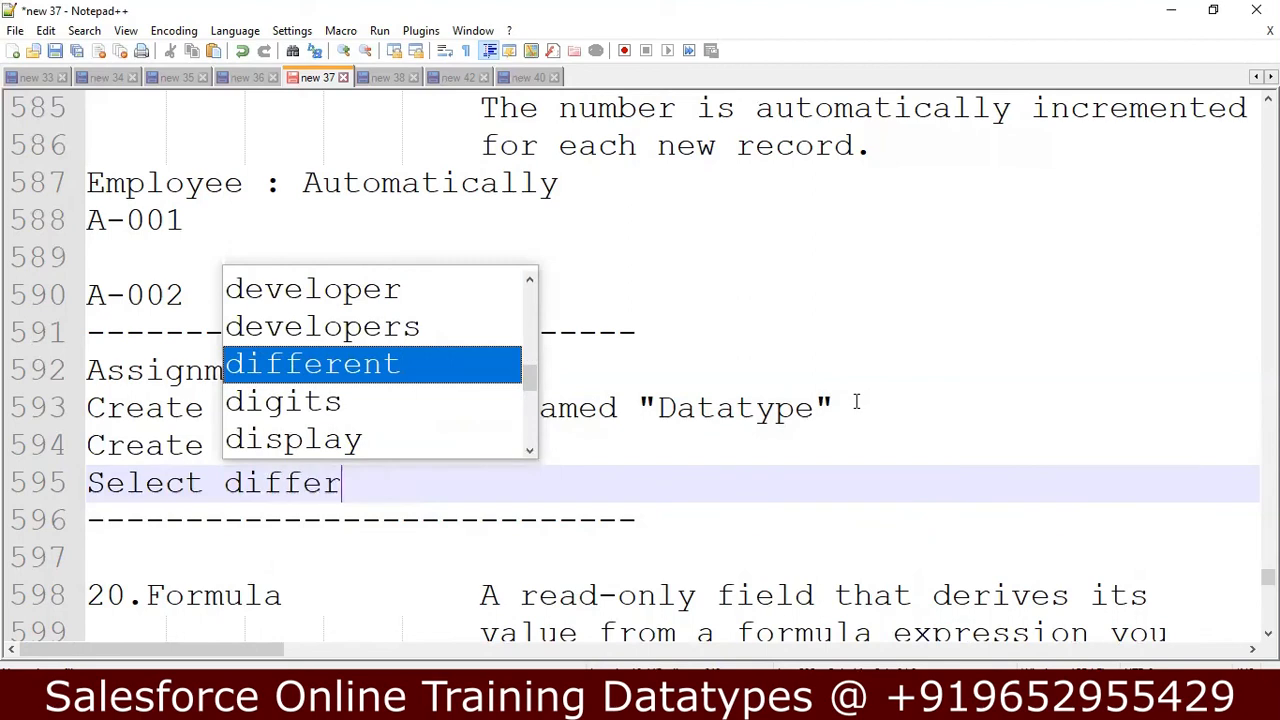
type("ent t")
key("BackSpace")
type("Data type ")
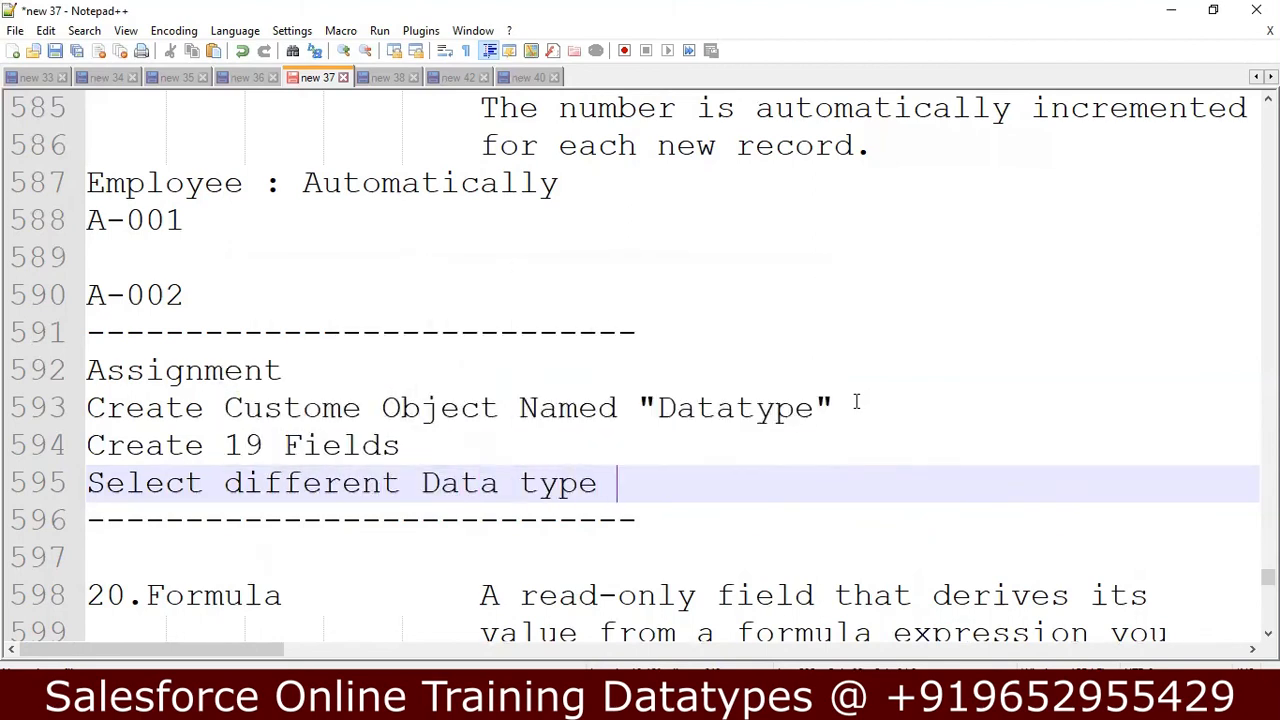
type("for each fiel")
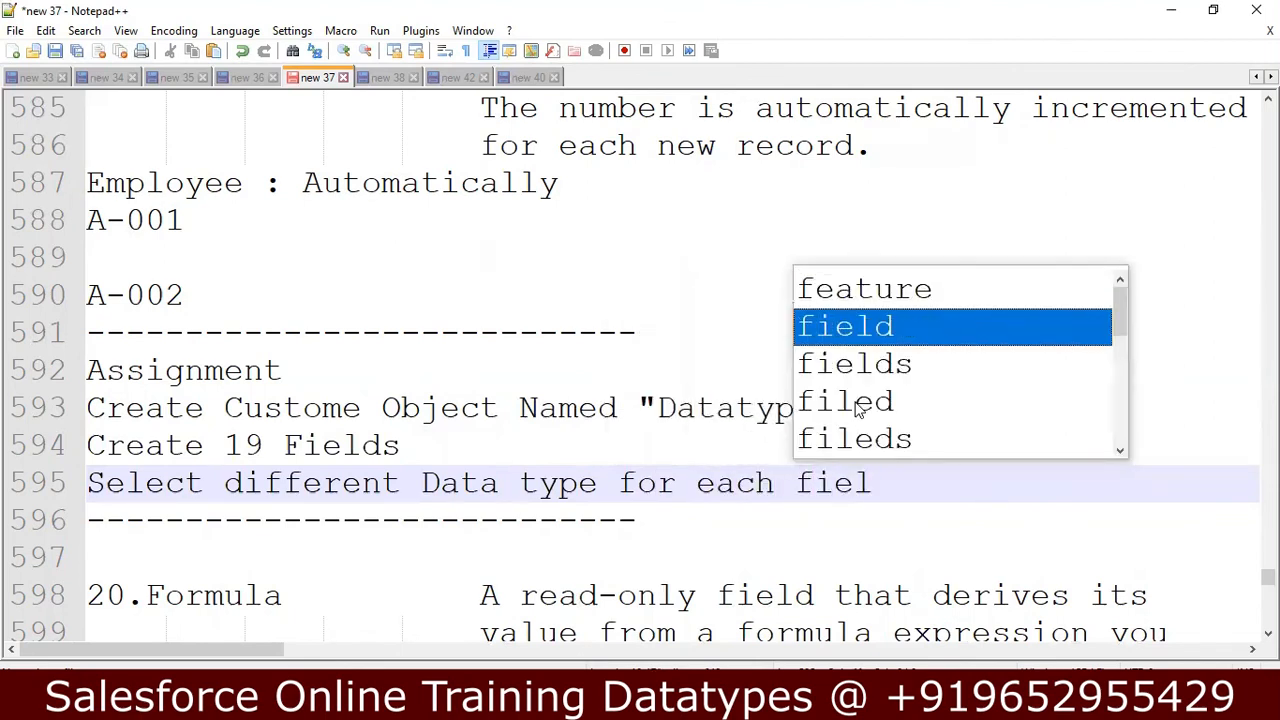
Add the line Observe Properties for each data type to the Assignment.
key("Return")
key("Return")
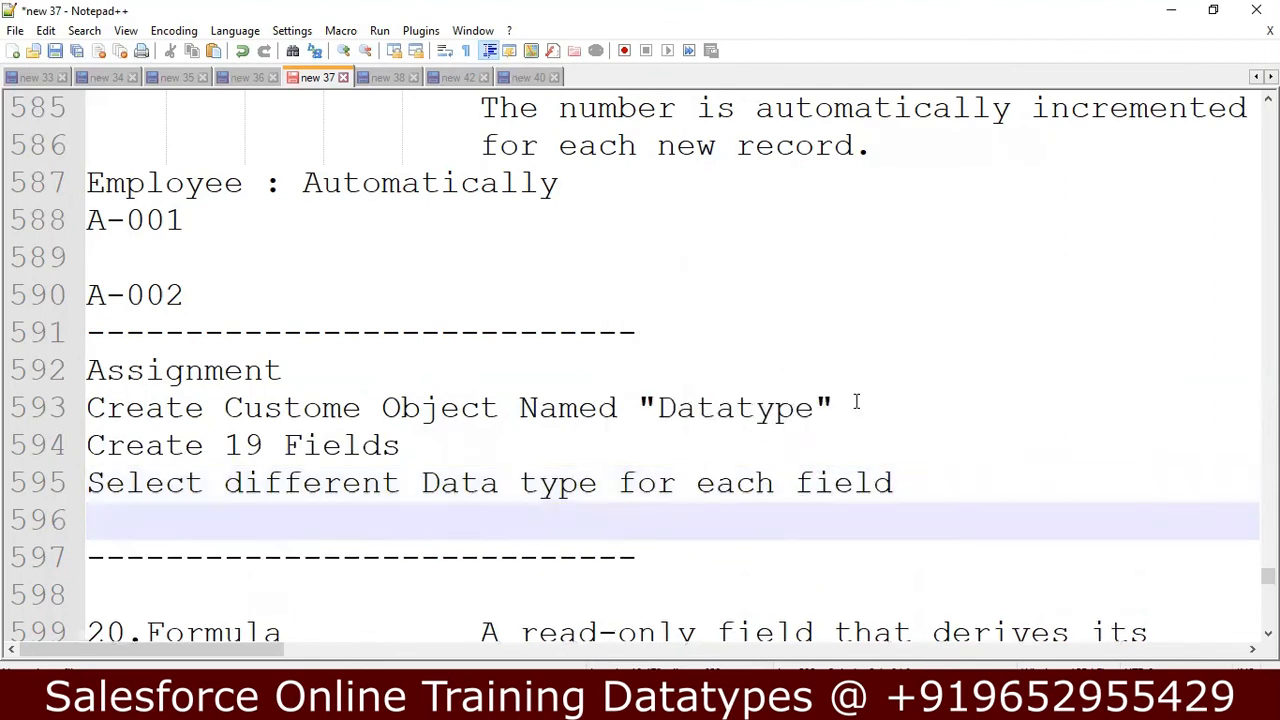
type("Observ")
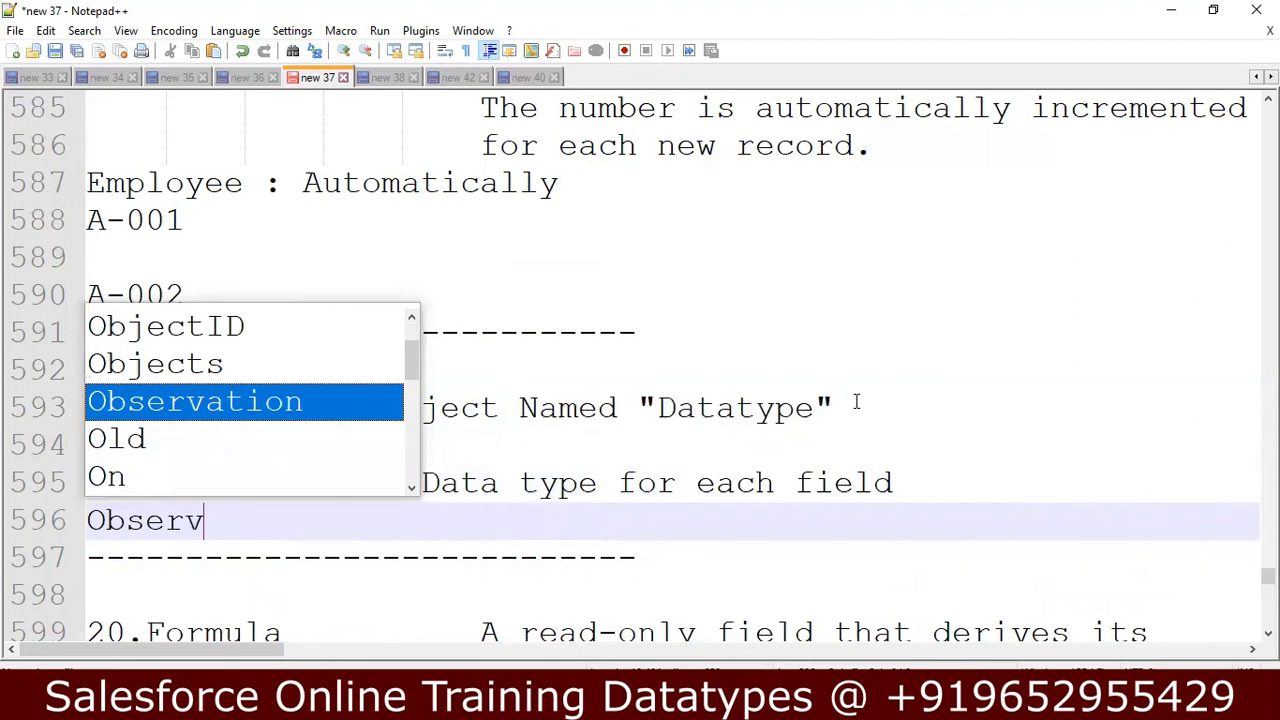
type("e t")
key("BackSpace")
type("Pro")
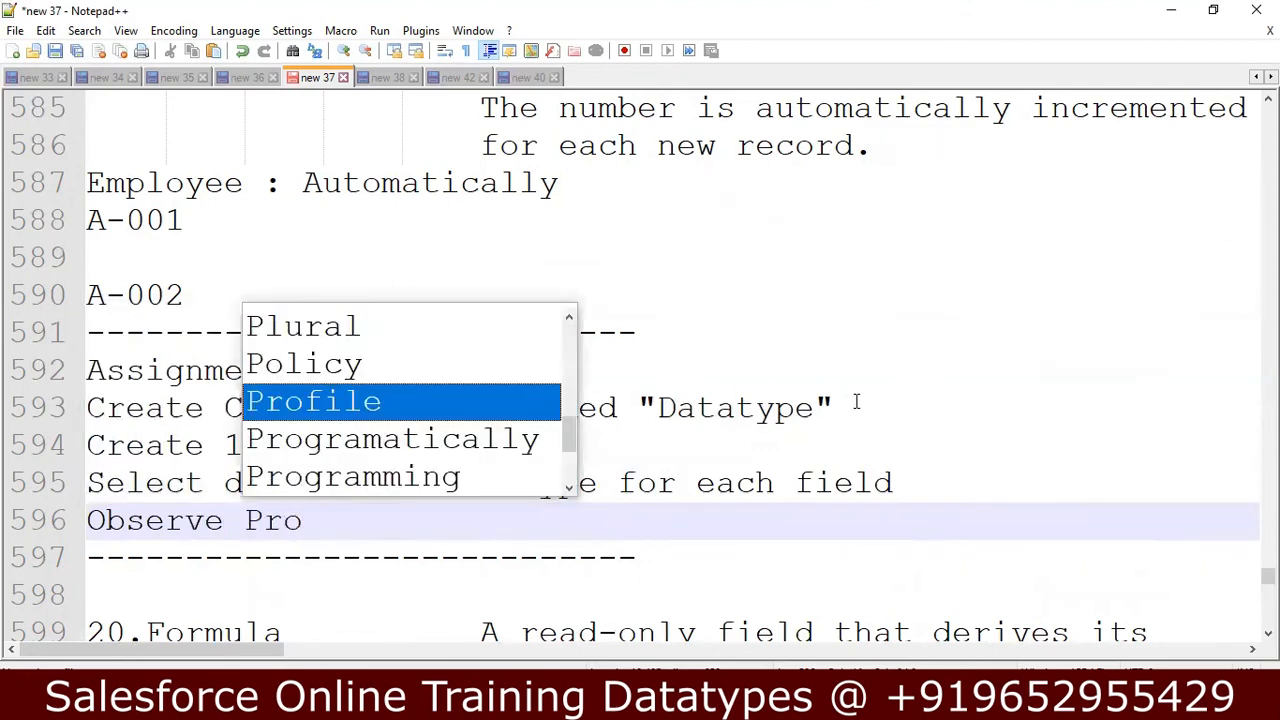
type("perties")
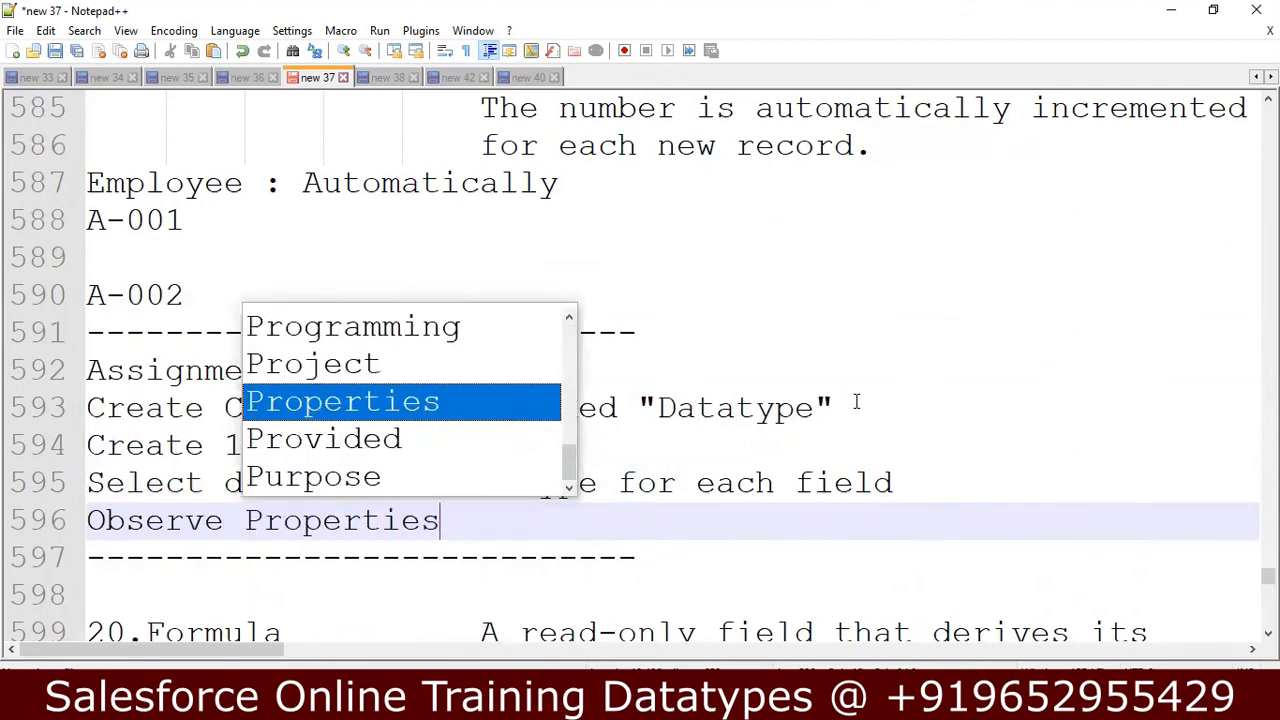
type(" for e")
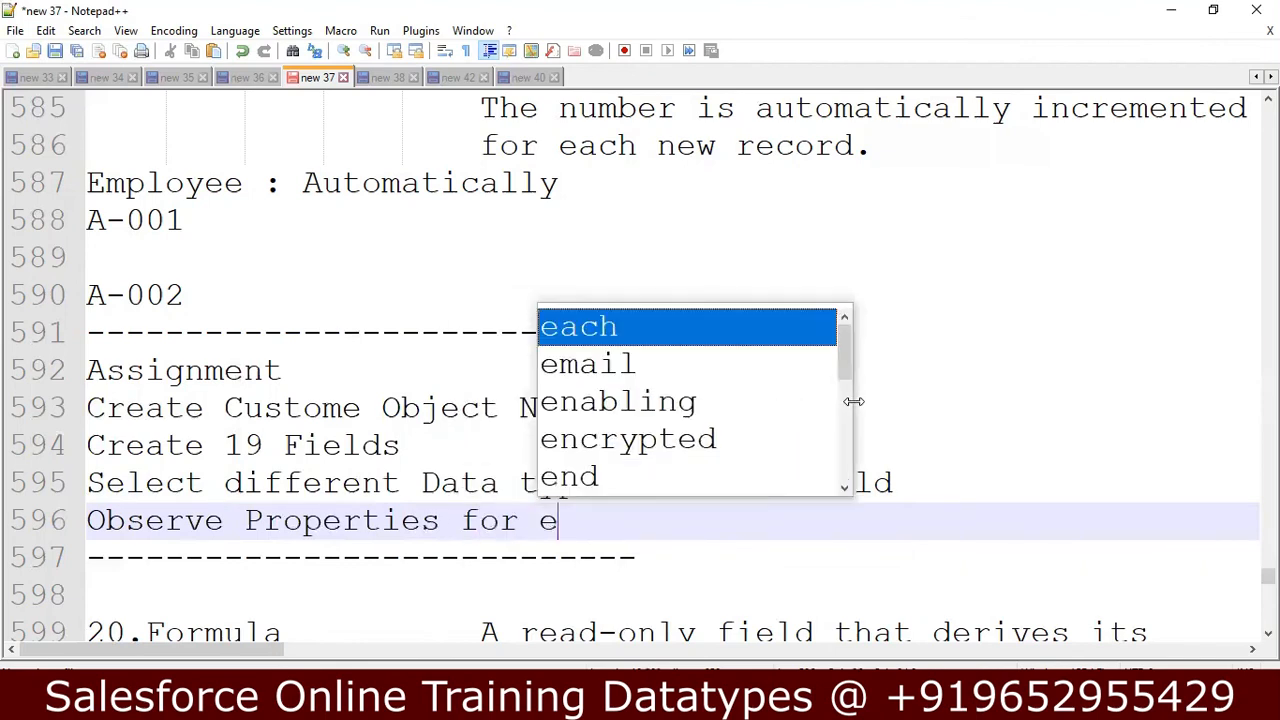
type("ach dat")
key("BackSpace")
type("dat")
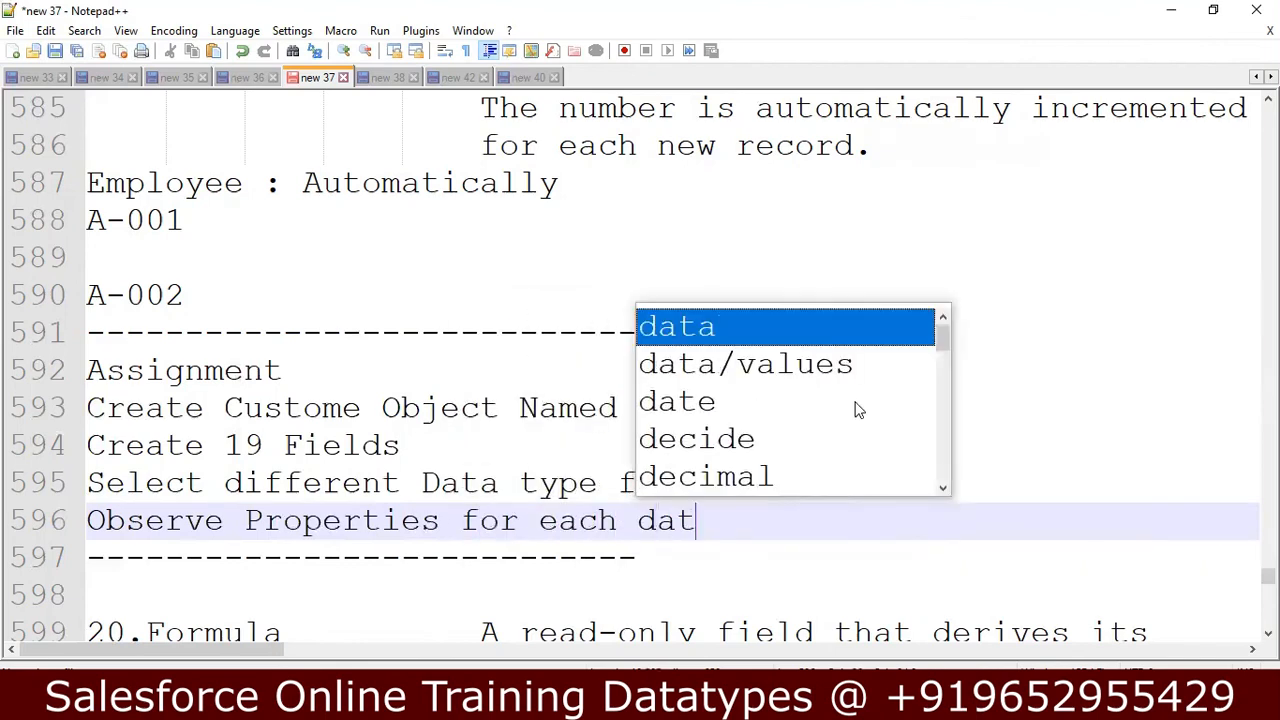
type("a type")
Finish the Assignment with the line Enter Records for each data type.
key("Return")
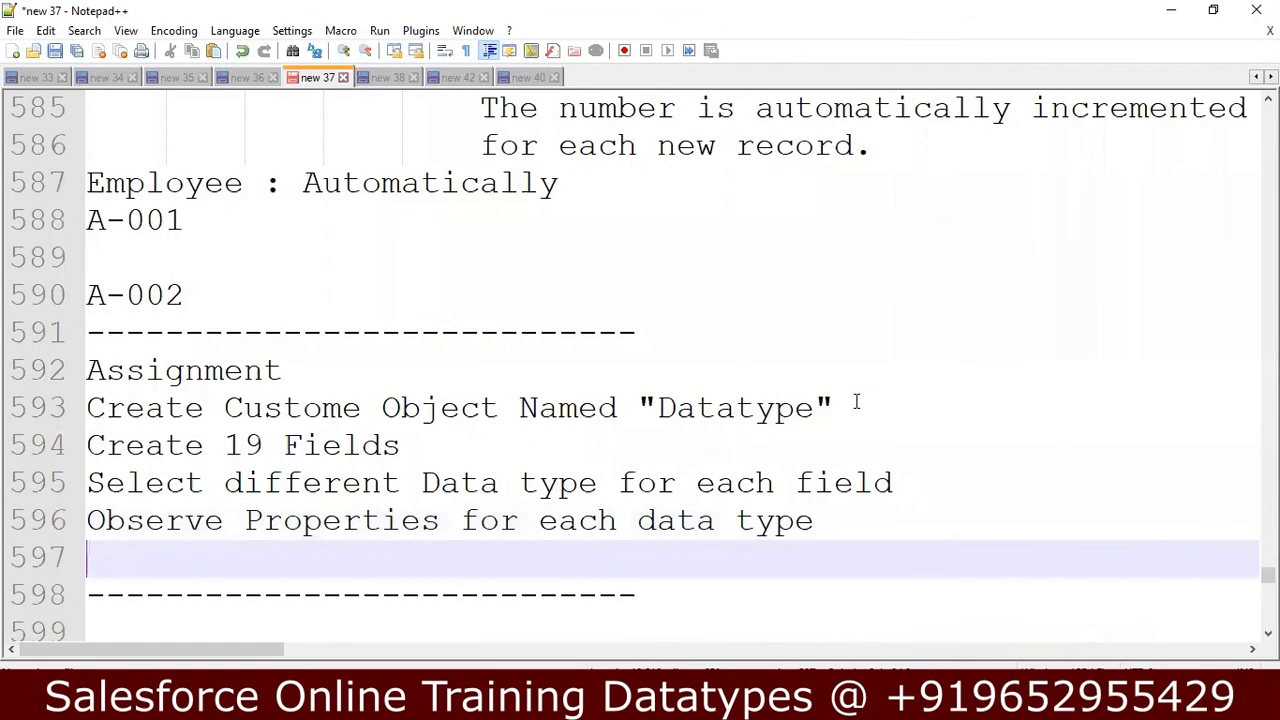
type("Enter R")
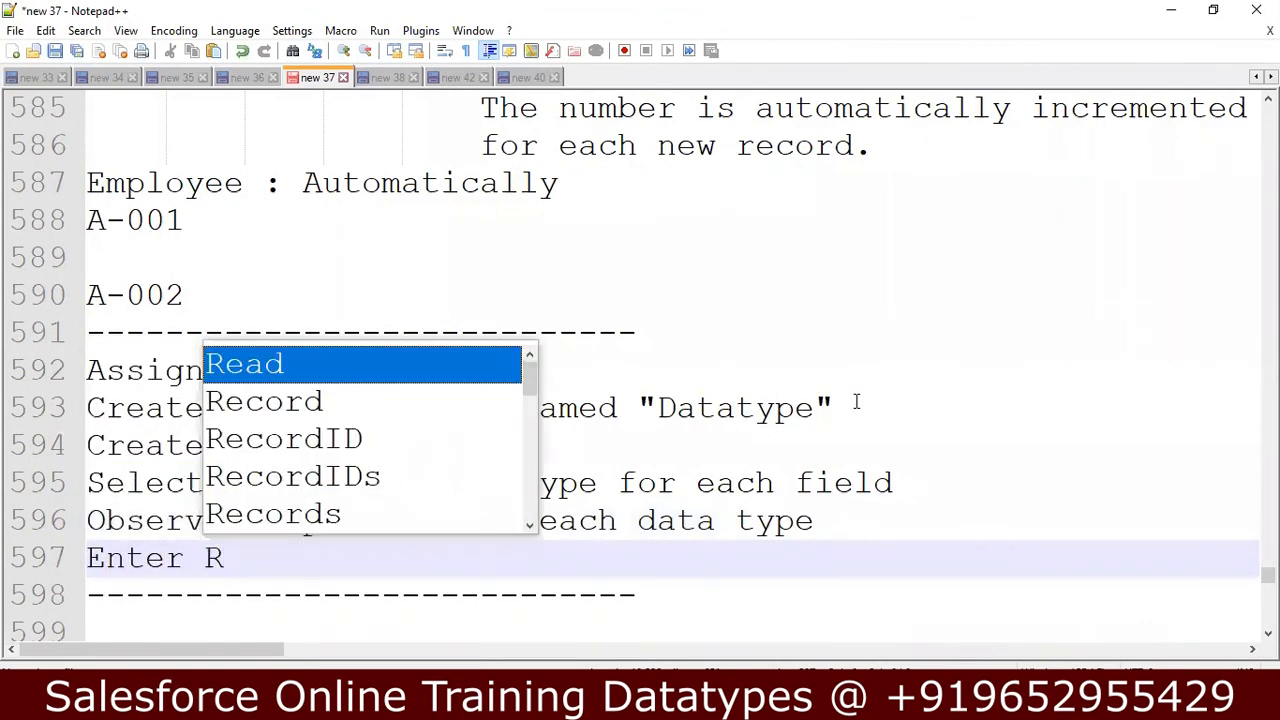
type("ecords for ")
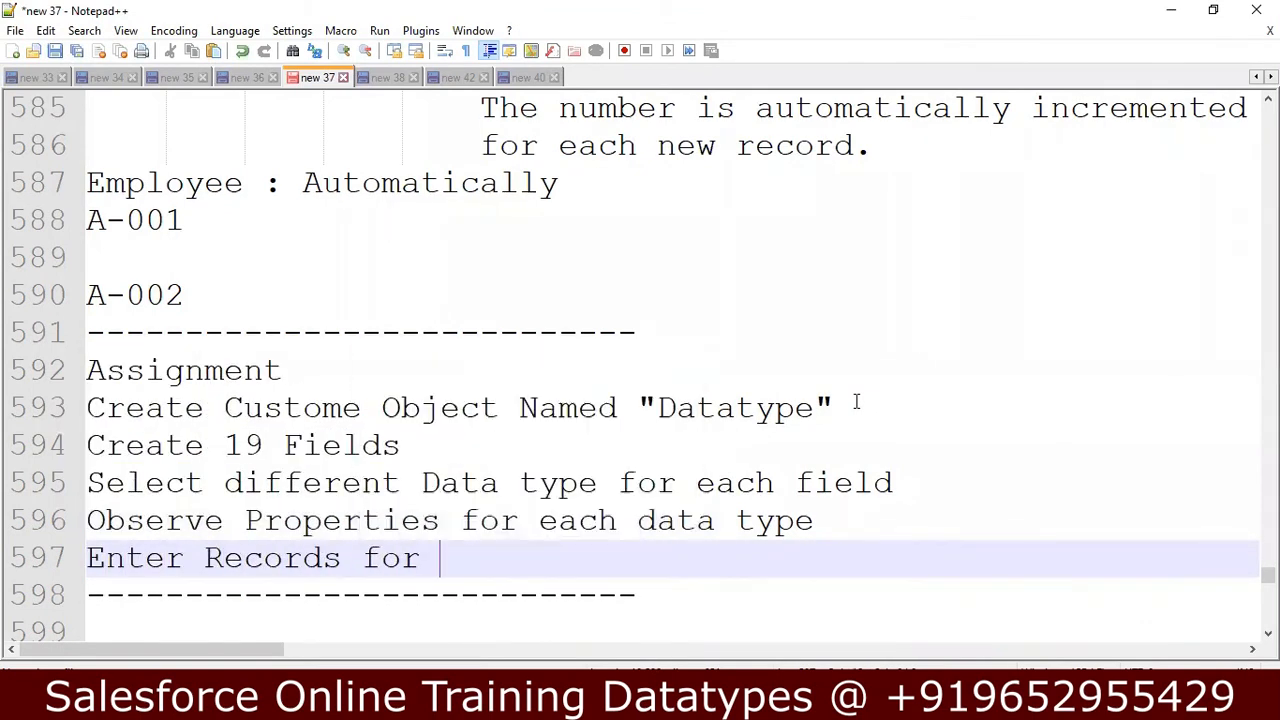
type("each t")
key("BackSpace")
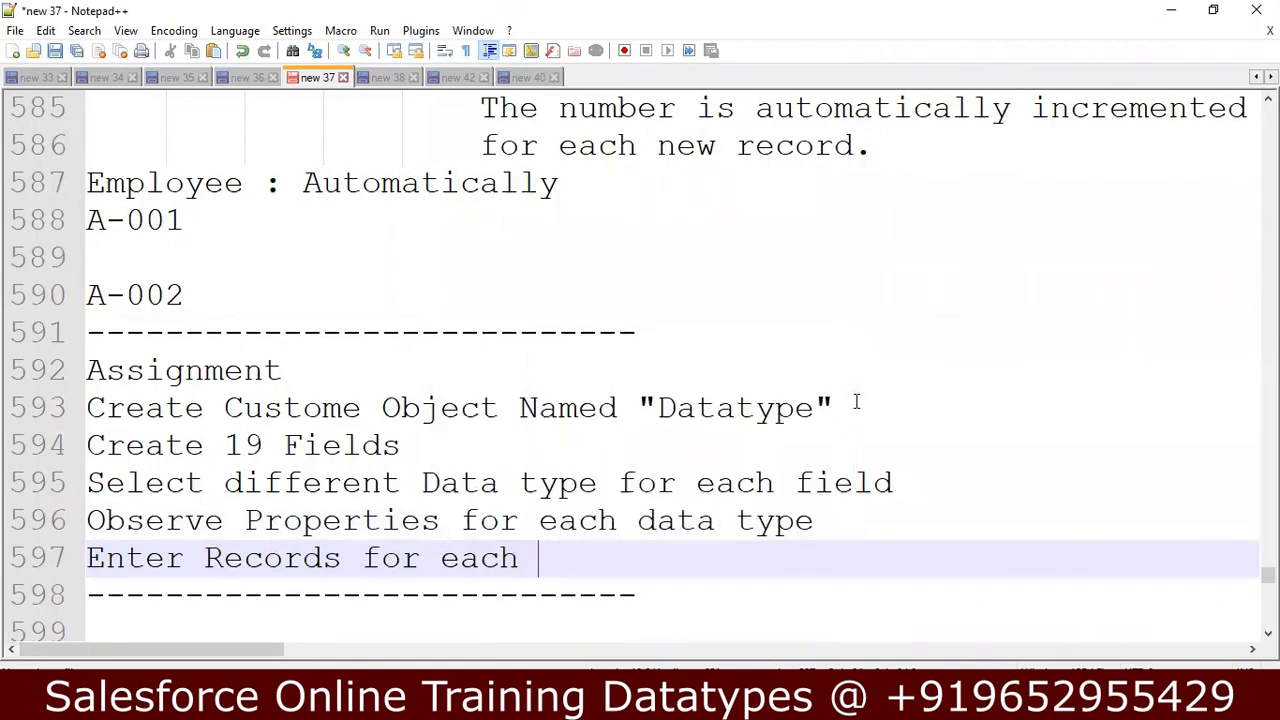
type("data type")
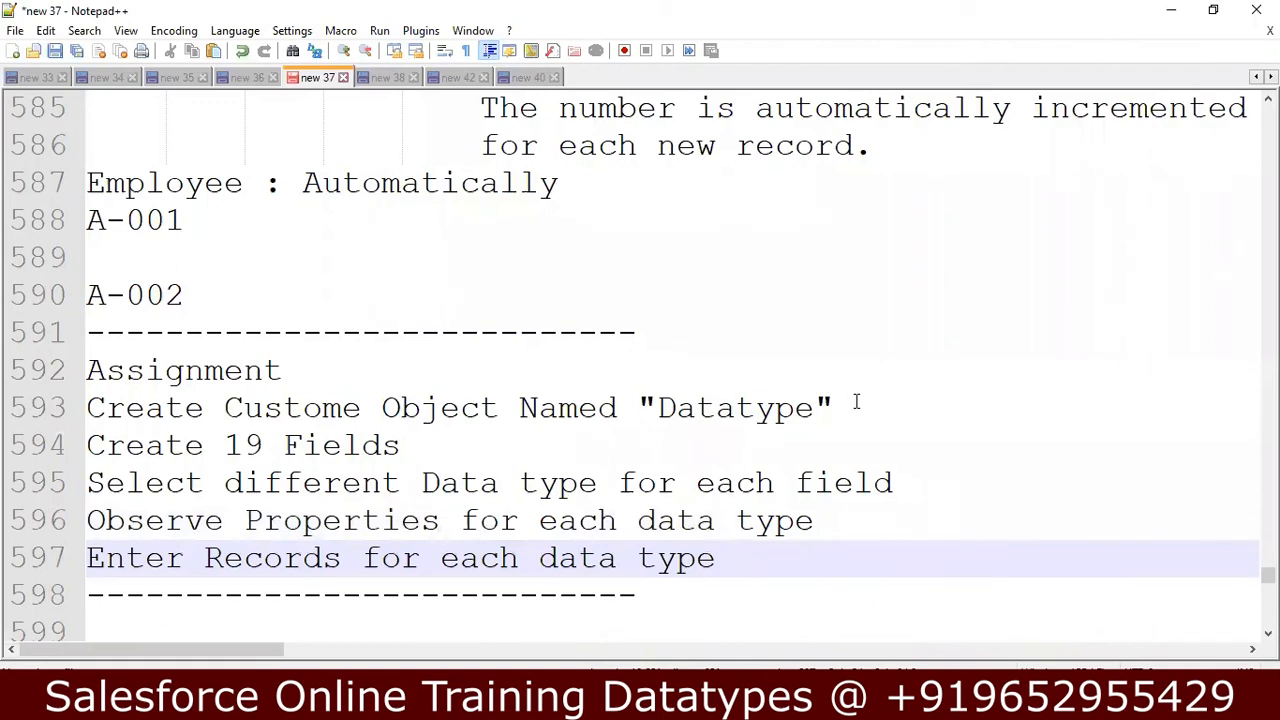
Select the notes from the end of the last Assignment line back past the Data Types -19 heading to the Trailhead.com line.
key("shift+Up")
key("shift+Up")
key("shift+Up")
key("shift+Up")
key("shift+Up")
key("shift+Up")
key("shift+Up")
key("shift+Up")
key("shift+Up")
key("shift+Up")
key("shift+Up")
key("shift+Up")
key("shift+Up")
key("shift+Up")
key("shift+Up")
key("shift+Up")
key("shift+Up")
key("shift+Up")
key("shift+Up")
key("shift+Up")
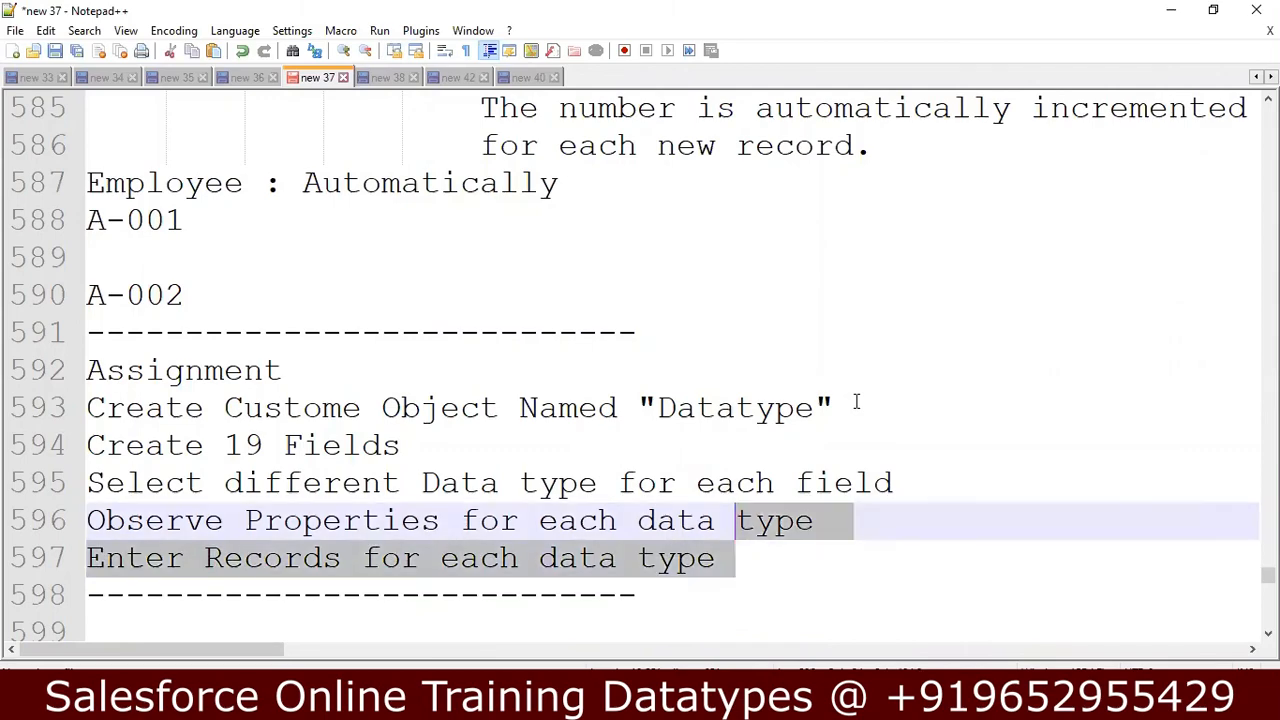
key("shift+Up")
key("shift+Up")
key("shift+Up")
key("shift+Up")
key("shift+Up")
key("shift+Up")
key("shift+Up")
key("shift+Up")
key("shift+Up")
key("shift+Up")
key("shift+Up")
key("shift+Up")
key("shift+Up")
key("shift+Up")
key("shift+Up")
key("shift+Up")
key("shift+Up")
key("shift+Up")
key("shift+Up")
key("shift+Up")
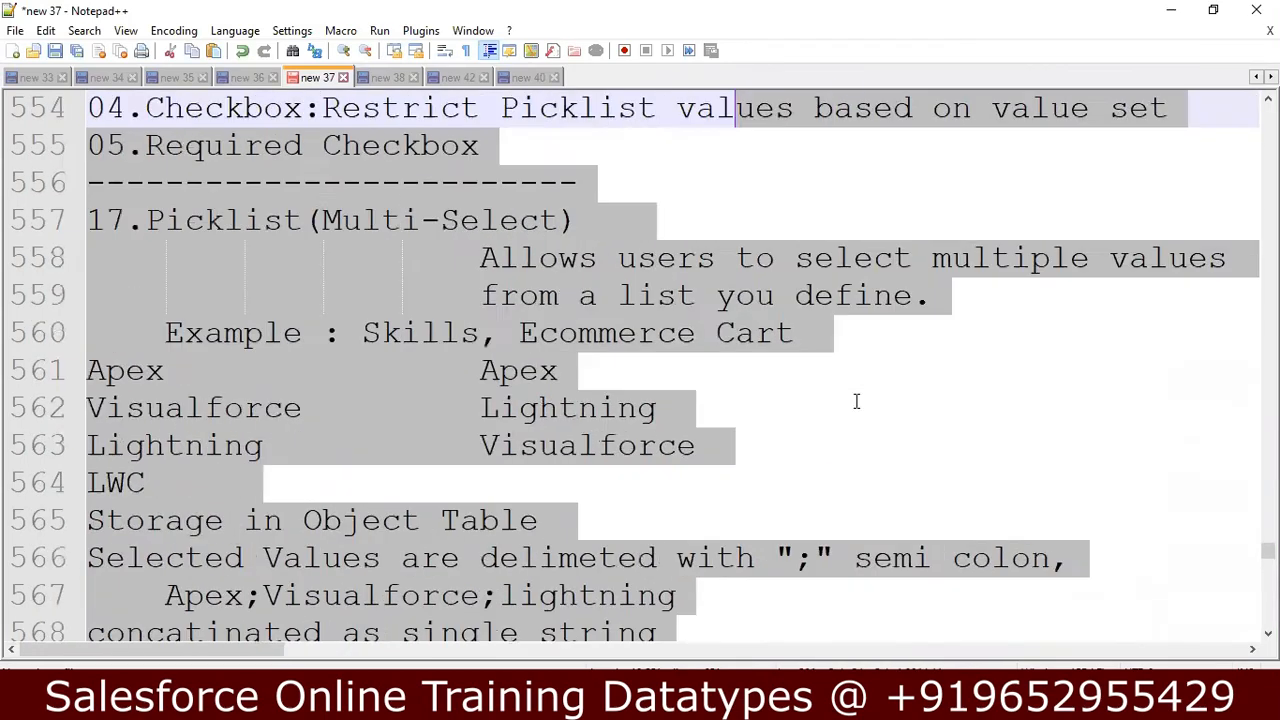
key("shift+Up")
key("shift+Up")
key("shift+Up")
key("shift+Up")
key("shift+Up")
key("shift+Up")
key("shift+Up")
key("shift+Up")
key("shift+Up")
key("shift+Up")
key("shift+Up")
key("shift+Up")
key("shift+Up")
key("shift+Up")
key("shift+Up")
key("shift+Up")
key("shift+Up")
key("shift+Up")
key("shift+Up")
key("shift+Up")
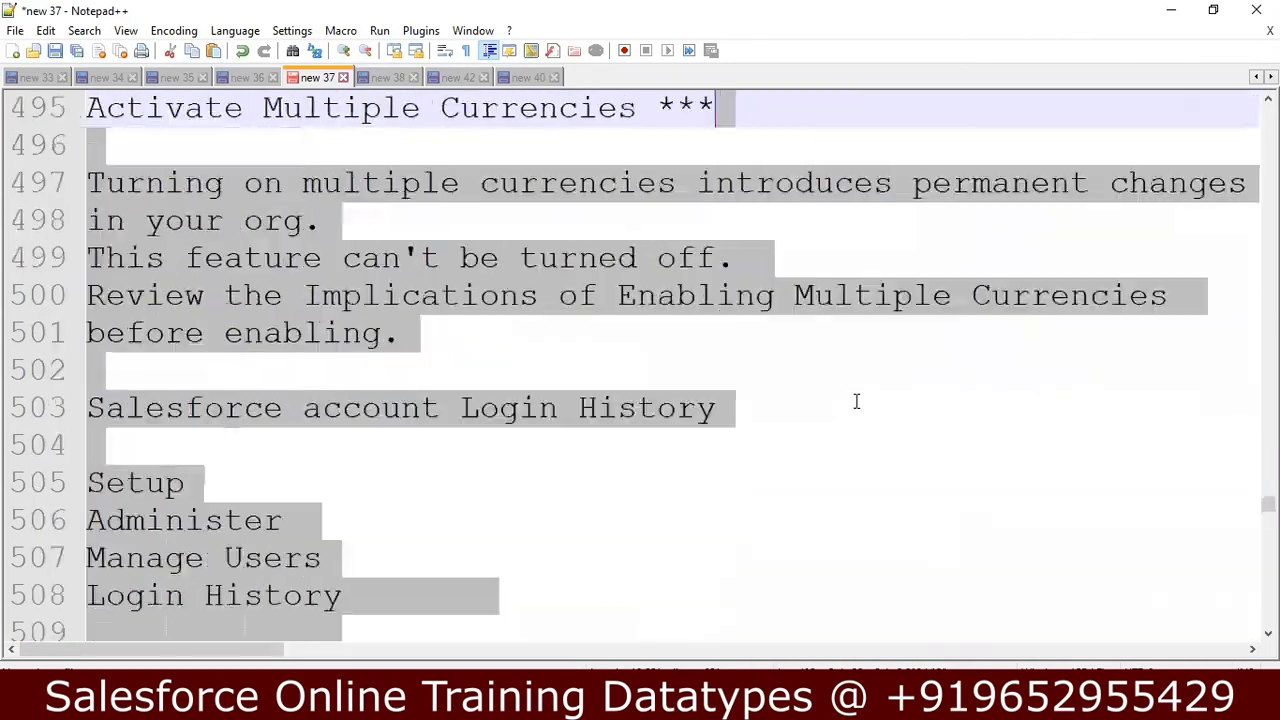
key("shift+Up")
key("shift+Up")
key("shift+Up")
key("shift+Up")
key("shift+Up")
key("shift+Up")
key("shift+Up")
key("shift+Up")
key("shift+Up")
key("shift+Up")
key("shift+Up")
key("shift+Up")
key("shift+Up")
key("shift+Up")
key("shift+Up")
key("shift+Up")
key("shift+Up")
key("shift+Up")
key("shift+Up")
key("shift+Up")
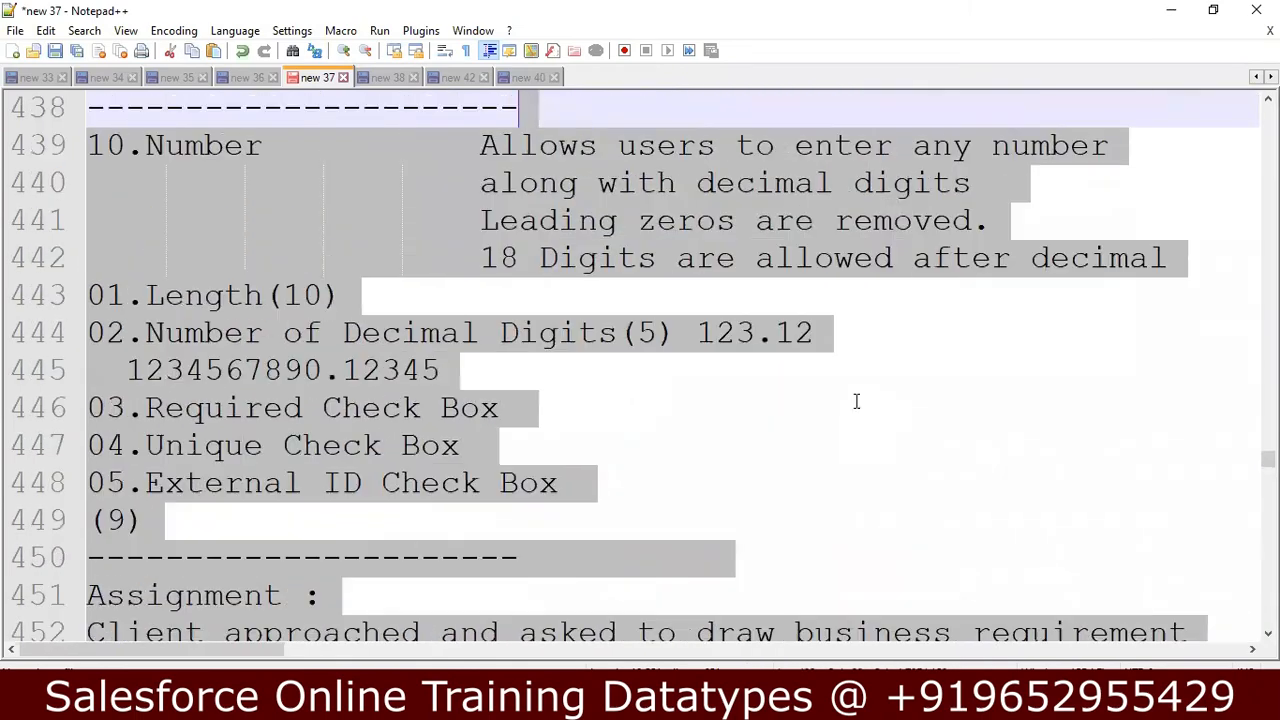
key("shift+Up")
key("shift+Up")
key("shift+Up")
key("shift+Up")
key("shift+Up")
key("shift+Up")
key("shift+Up")
key("shift+Up")
key("shift+Up")
key("shift+Up")
key("shift+Up")
key("shift+Up")
key("shift+Up")
key("shift+Up")
key("shift+Up")
key("shift+Up")
key("shift+Up")
key("shift+Up")
key("shift+Up")
key("shift+Up")
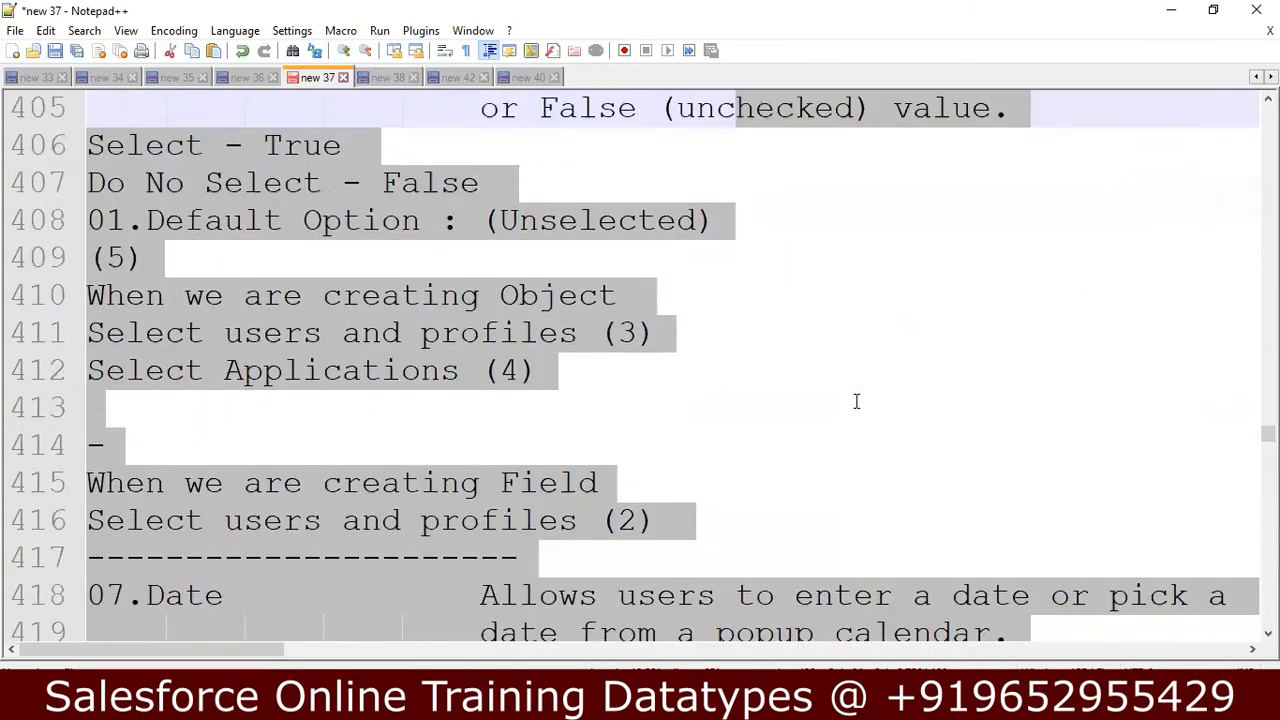
key("shift+Up")
key("shift+Up")
key("shift+Up")
key("shift+Up")
key("shift+Up")
key("shift+Up")
key("shift+Up")
key("shift+Up")
key("shift+Up")
key("shift+Up")
key("shift+Up")
key("shift+Up")
key("shift+Up")
key("shift+Up")
key("shift+Up")
key("shift+Up")
key("shift+Up")
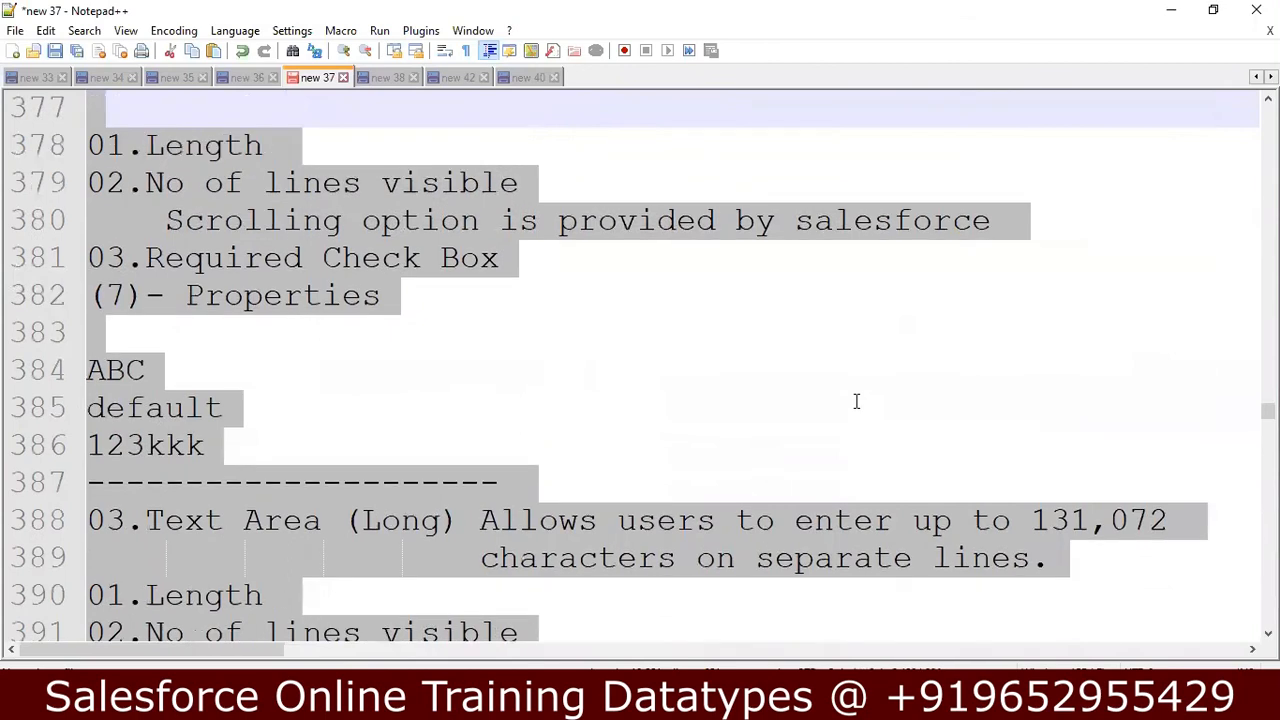
key("shift+Up")
key("shift+Up")
key("shift+Up")
key("shift+Up")
key("shift+Up")
key("shift+Up")
key("shift+Up")
key("shift+Up")
key("shift+Up")
key("shift+Up")
key("shift+Up")
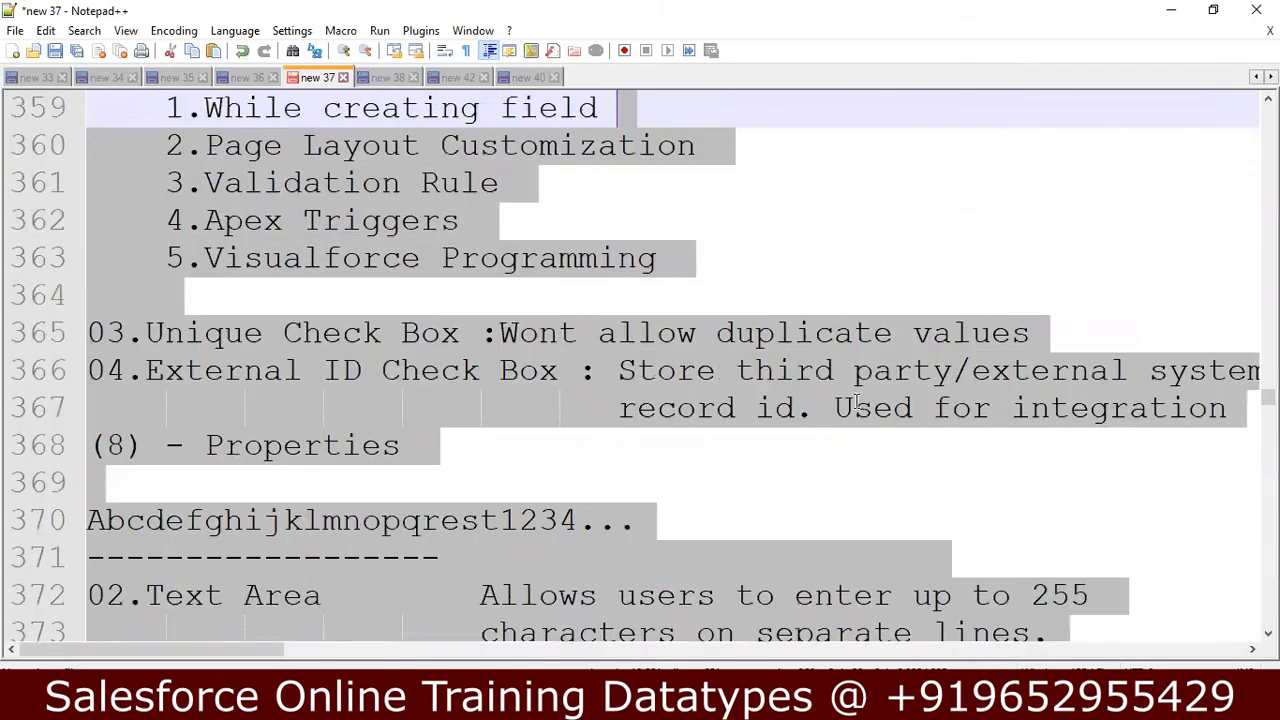
key("shift+Up")
key("shift+Up")
key("shift+Up")
key("shift+Up")
key("shift+Up")
key("shift+Up")
key("shift+Up")
key("shift+Up")
key("shift+Up")
key("shift+Up")
key("shift+Up")
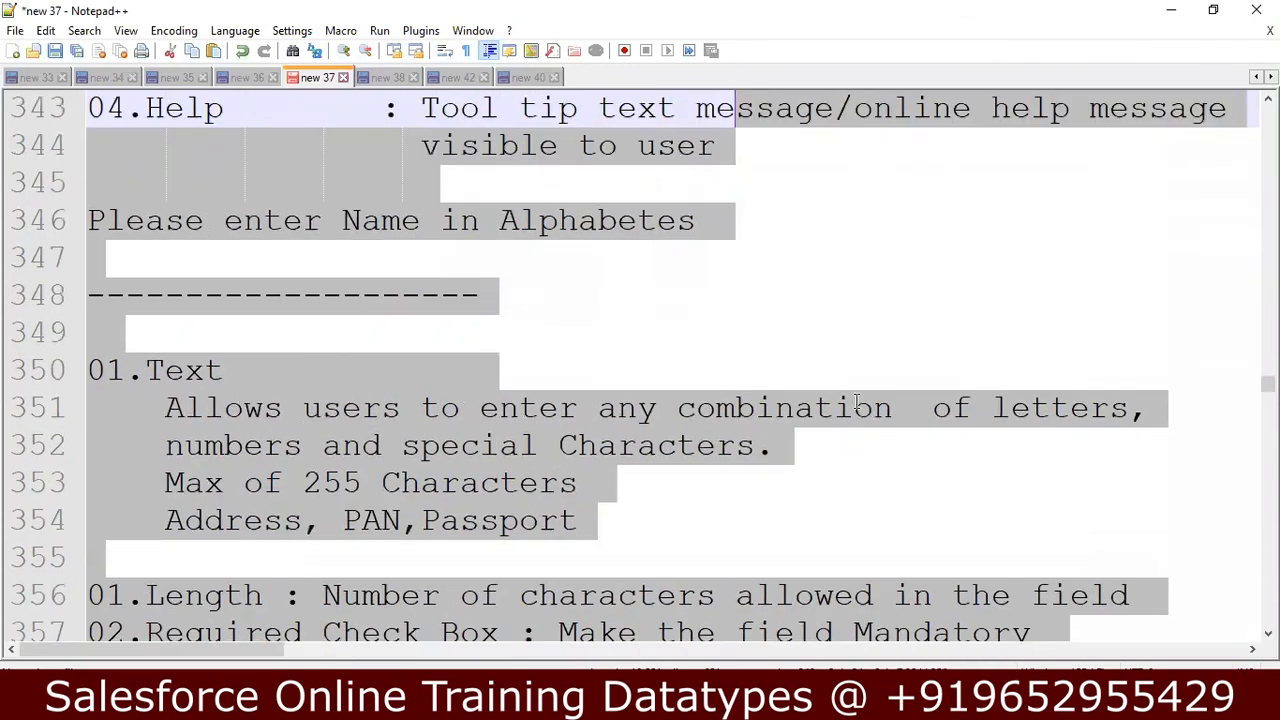
key("shift+Up")
key("shift+Up")
key("shift+Up")
key("shift+Up")
key("shift+Up")
key("shift+Up")
key("shift+Up")
key("shift+Up")
key("shift+Up")
key("shift+Up")
key("shift+Up")
key("shift+Up")
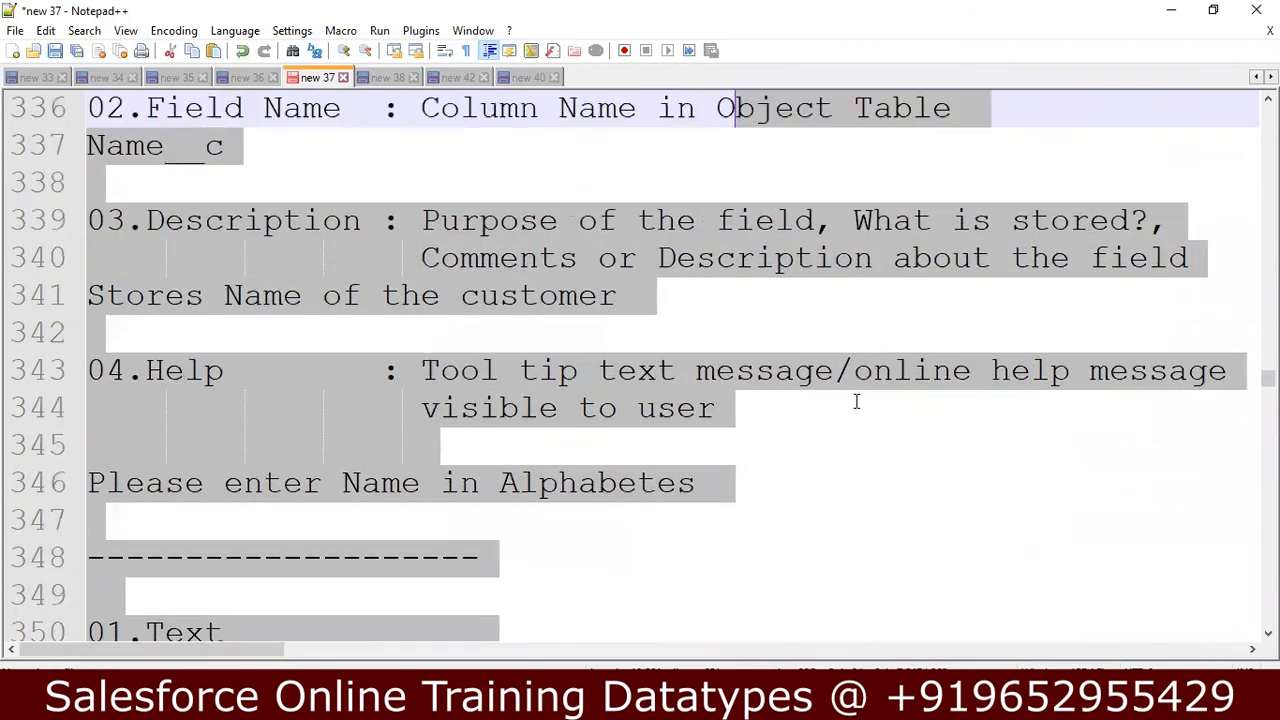
key("shift+Up")
key("shift+Up")
key("shift+Up")
key("shift+Up")
key("shift+Up")
key("shift+Up")
key("shift+Up")
key("shift+Up")
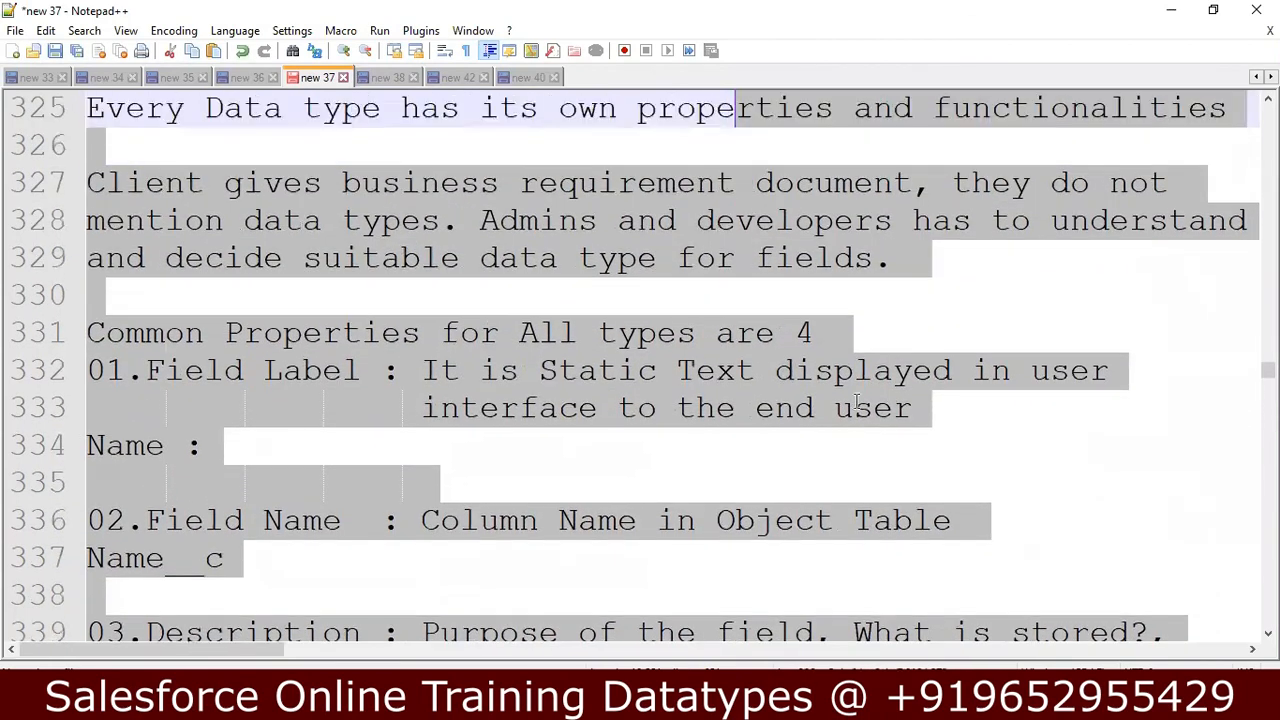
key("shift+Up")
key("shift+Up")
key("shift+Up")
key("shift+Up")
key("shift+Up")
key("shift+Up")
key("shift+Up")
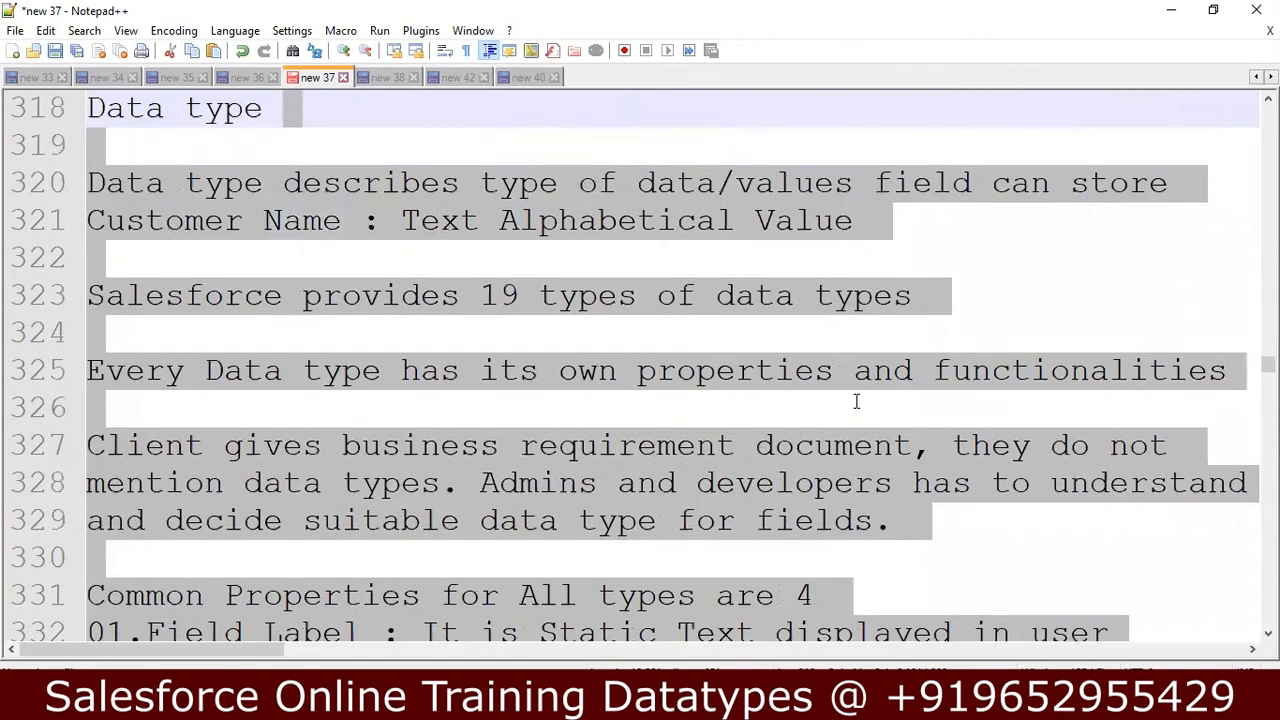
key("shift+Up")
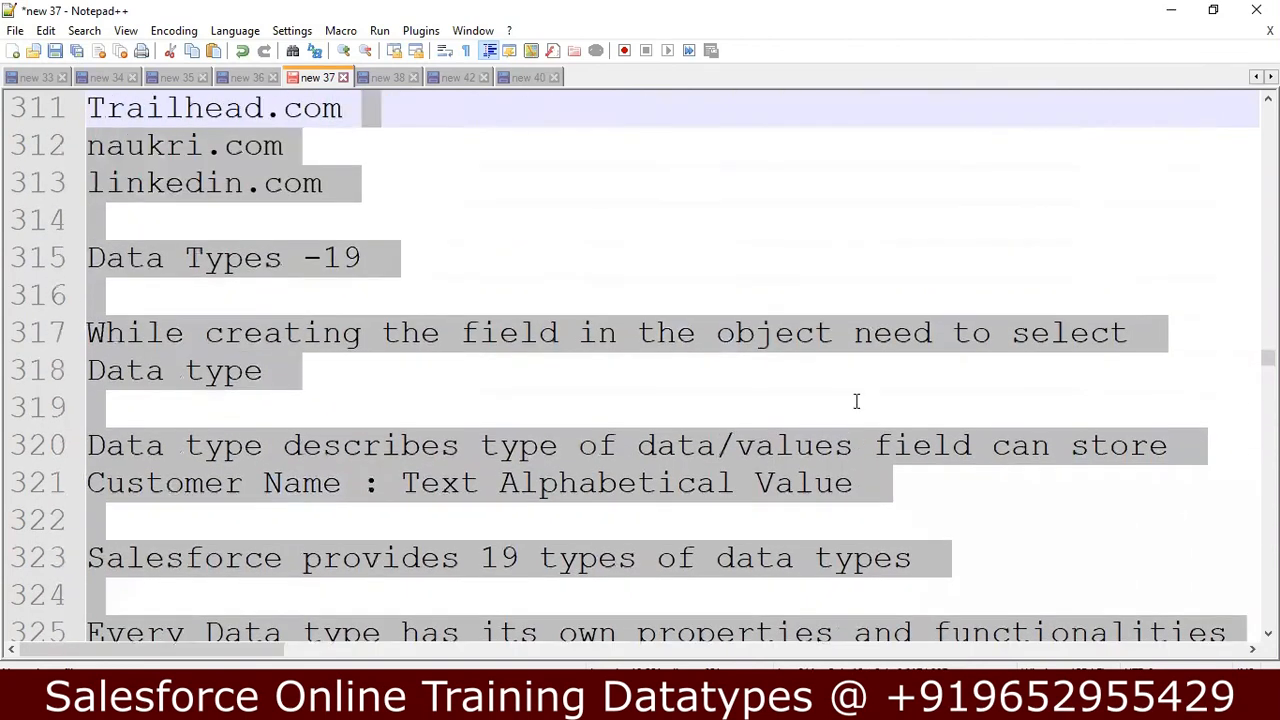